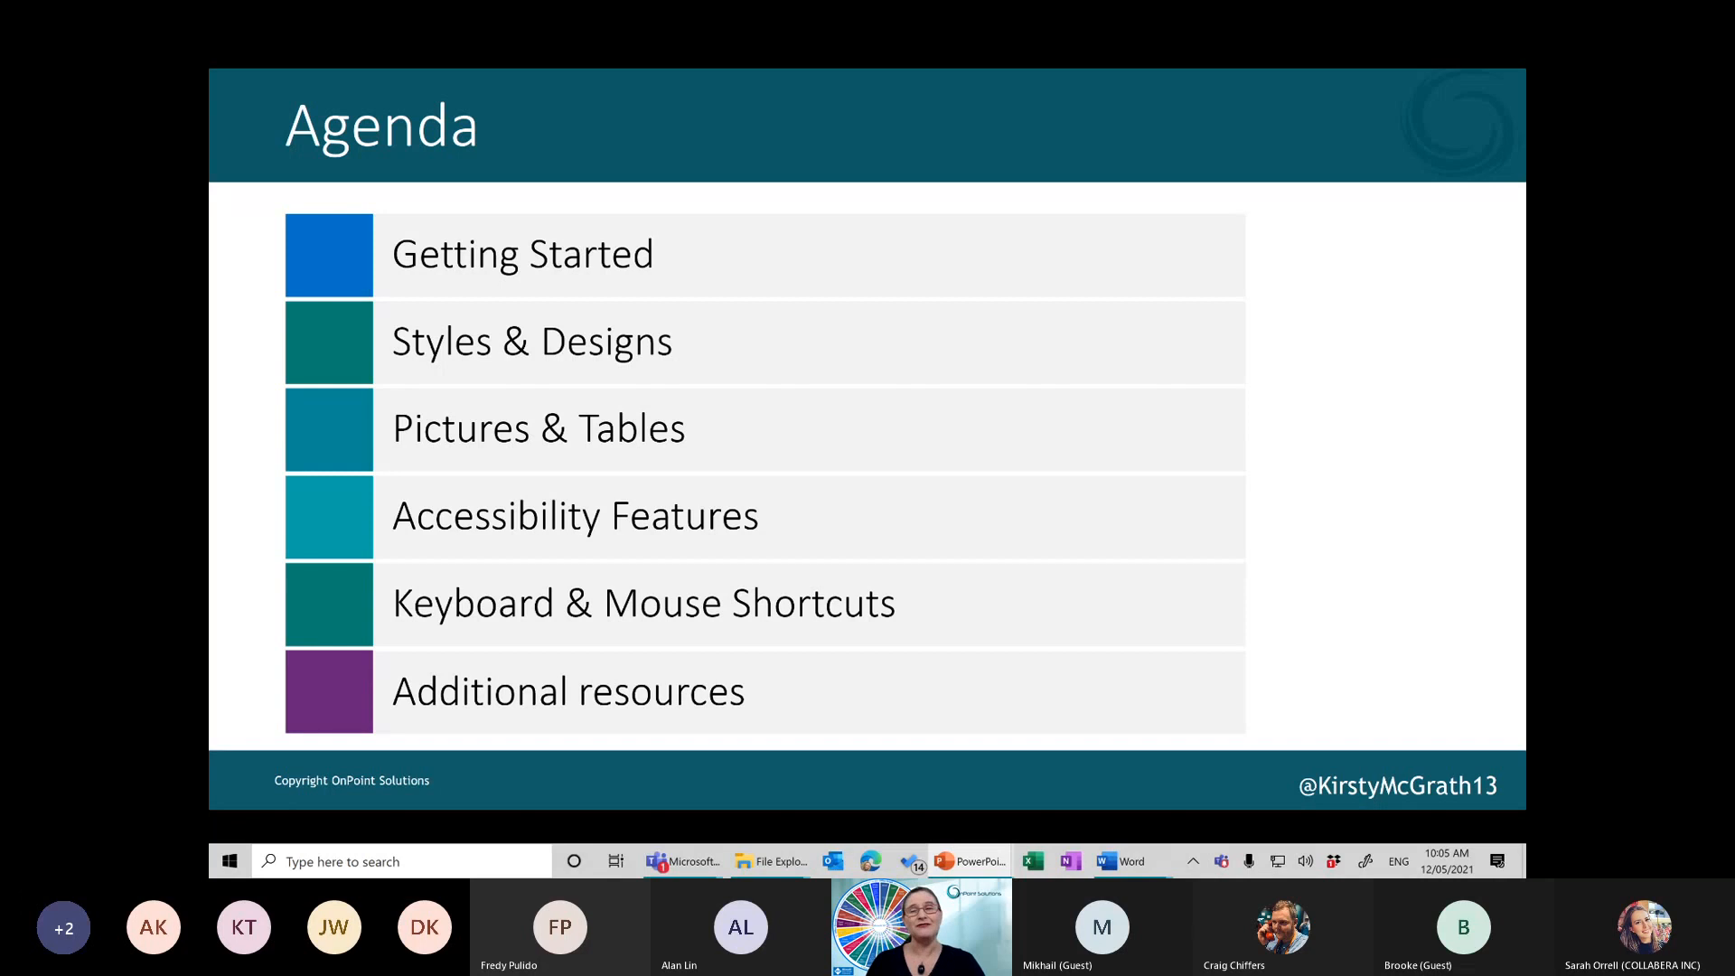
End the slide show, minimise the presentation, and switch to the Spice history document in Word with its text formatting commands displayed
key(Escape)
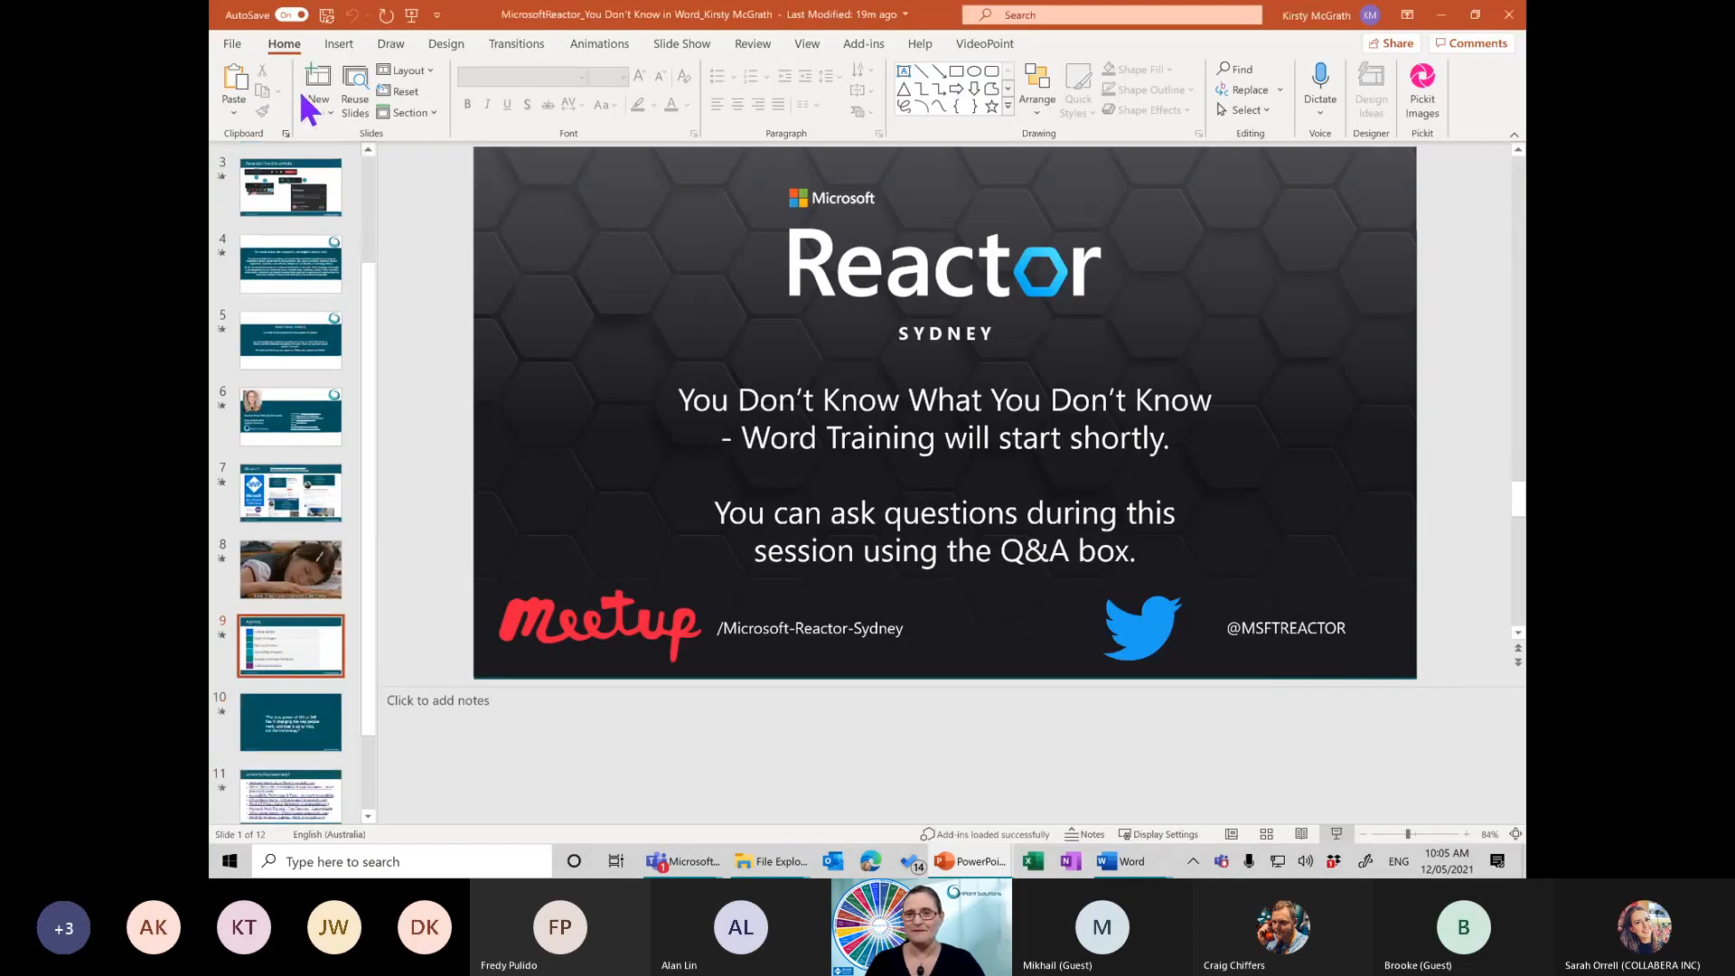
click(1441, 17)
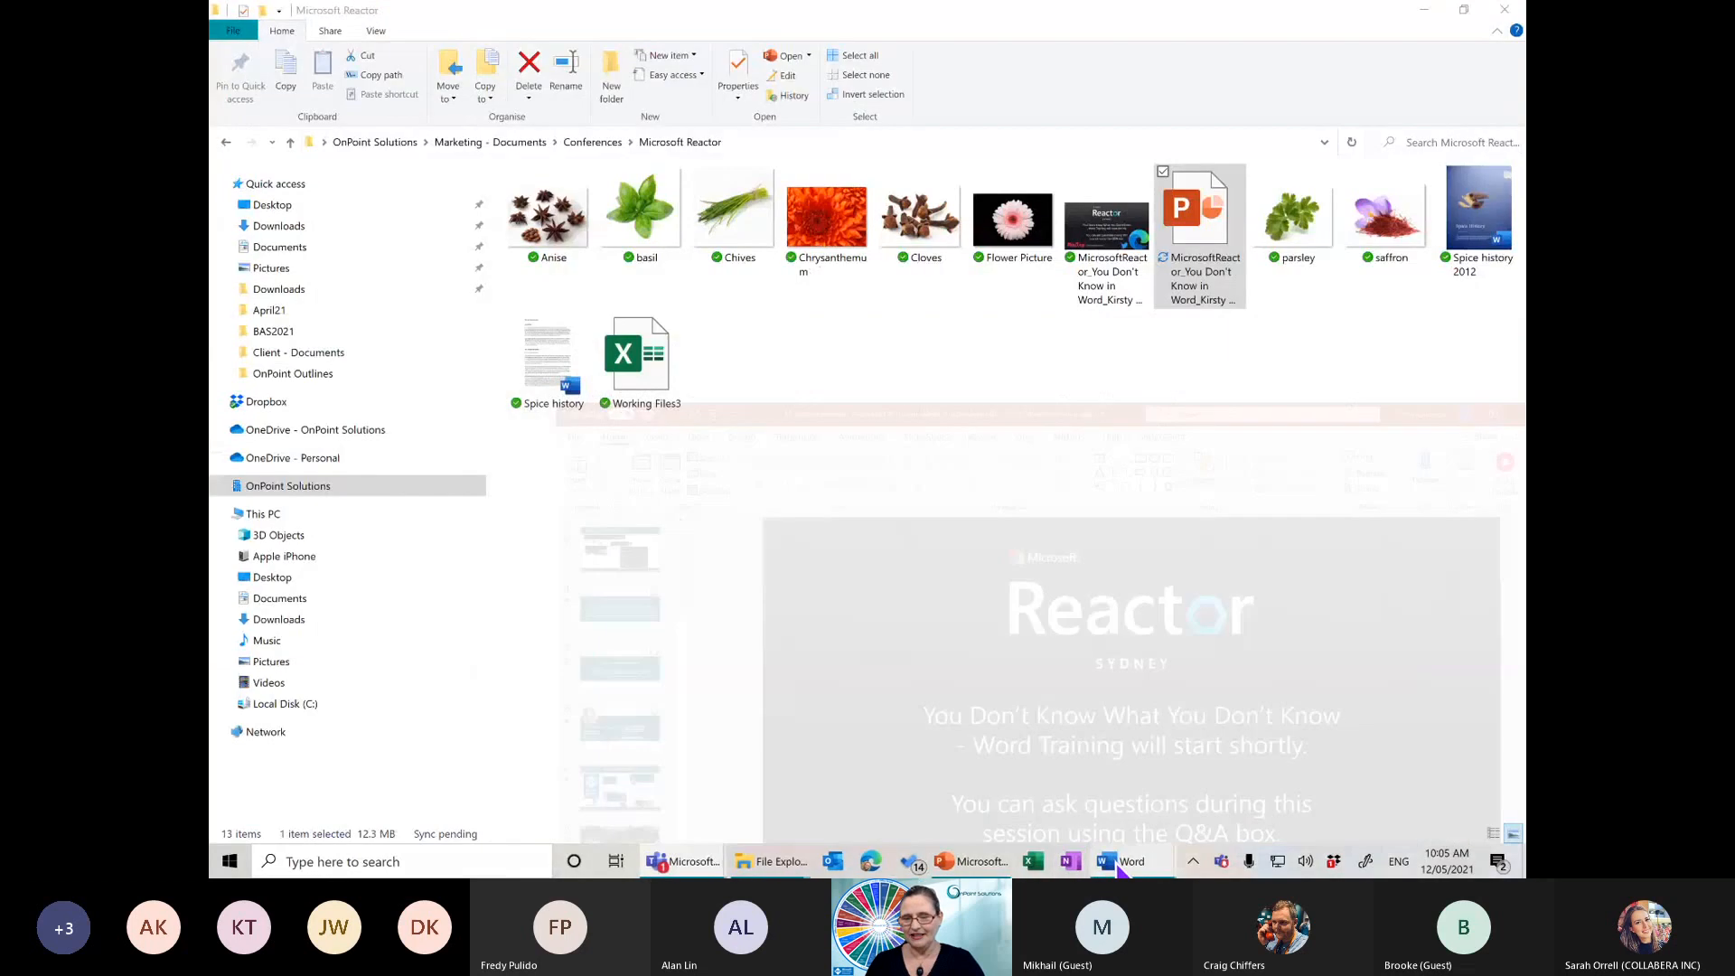
mouse_move(1118, 864)
click(999, 740)
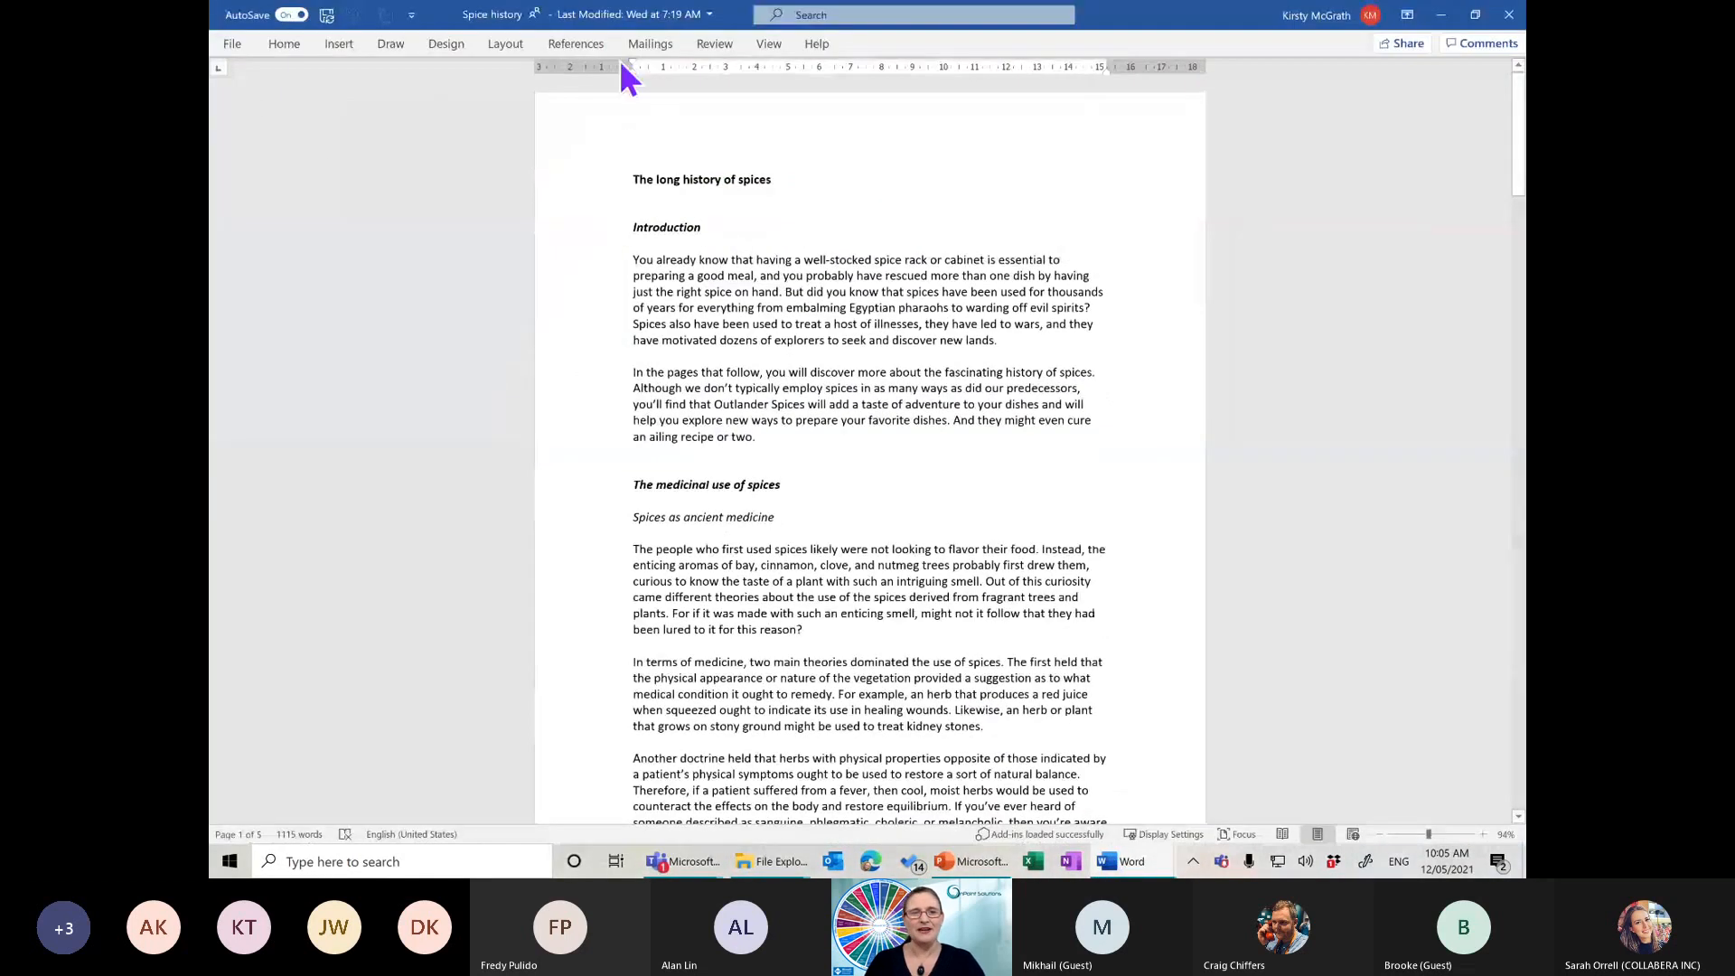
click(287, 45)
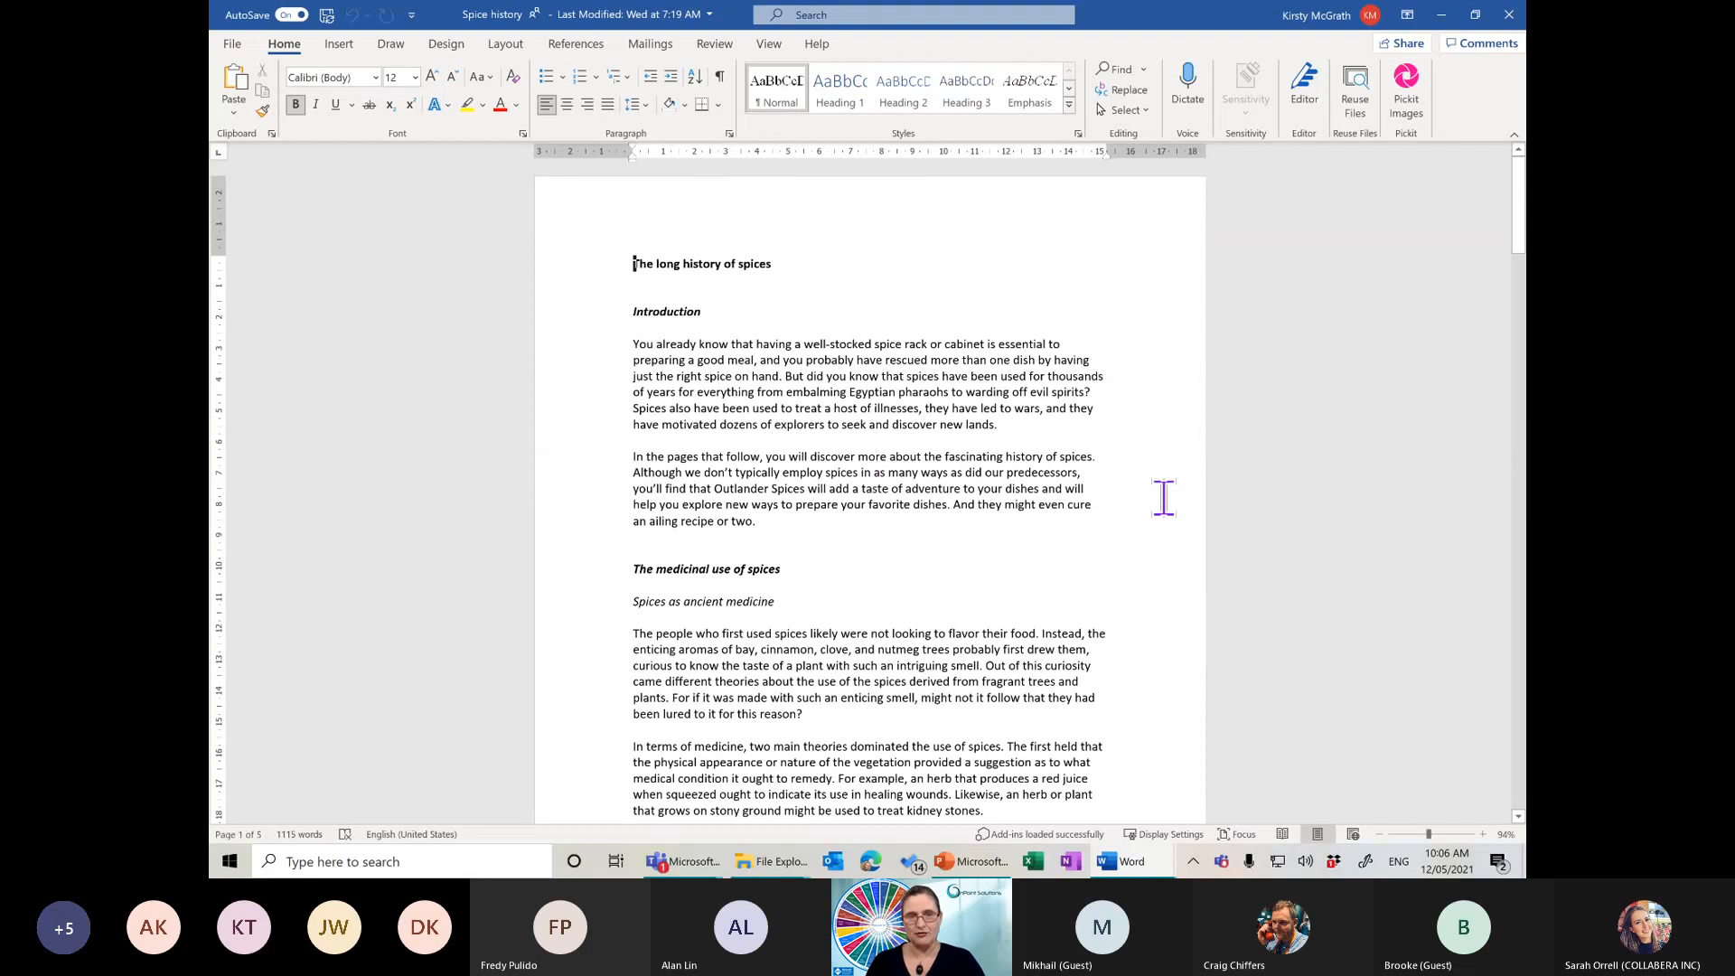
Show the ribbon's access key hints, use them to reach the mail merge commands, and return to the text formatting commands
key(alt)
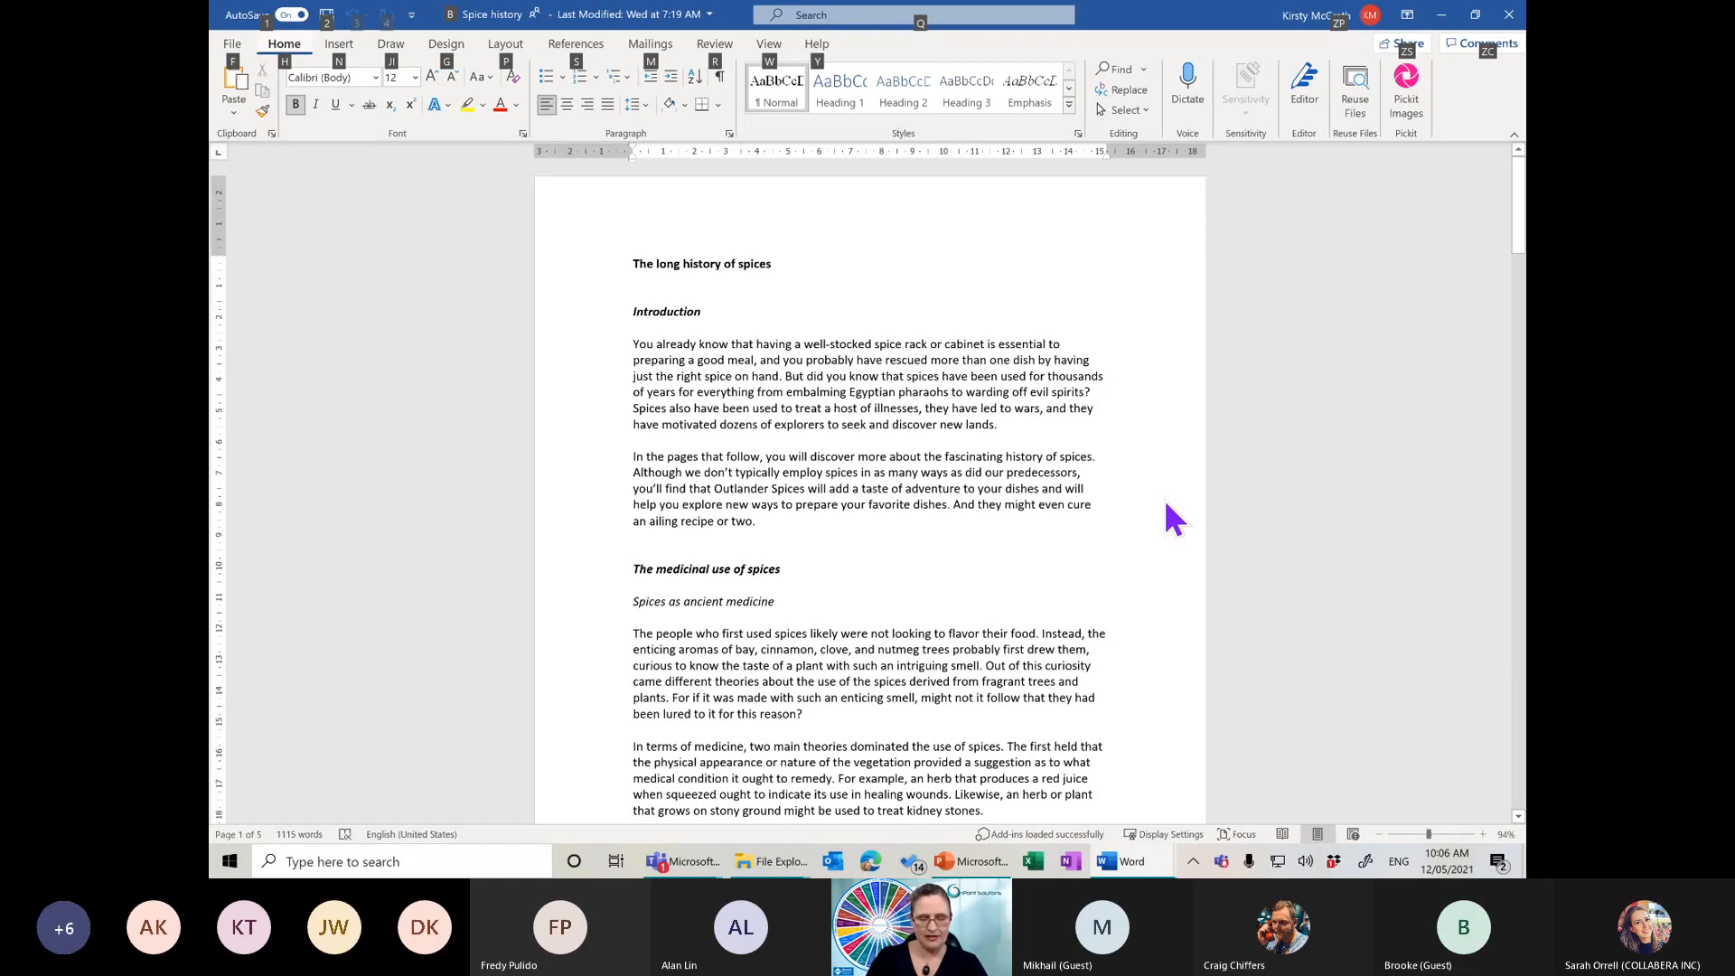
key(m)
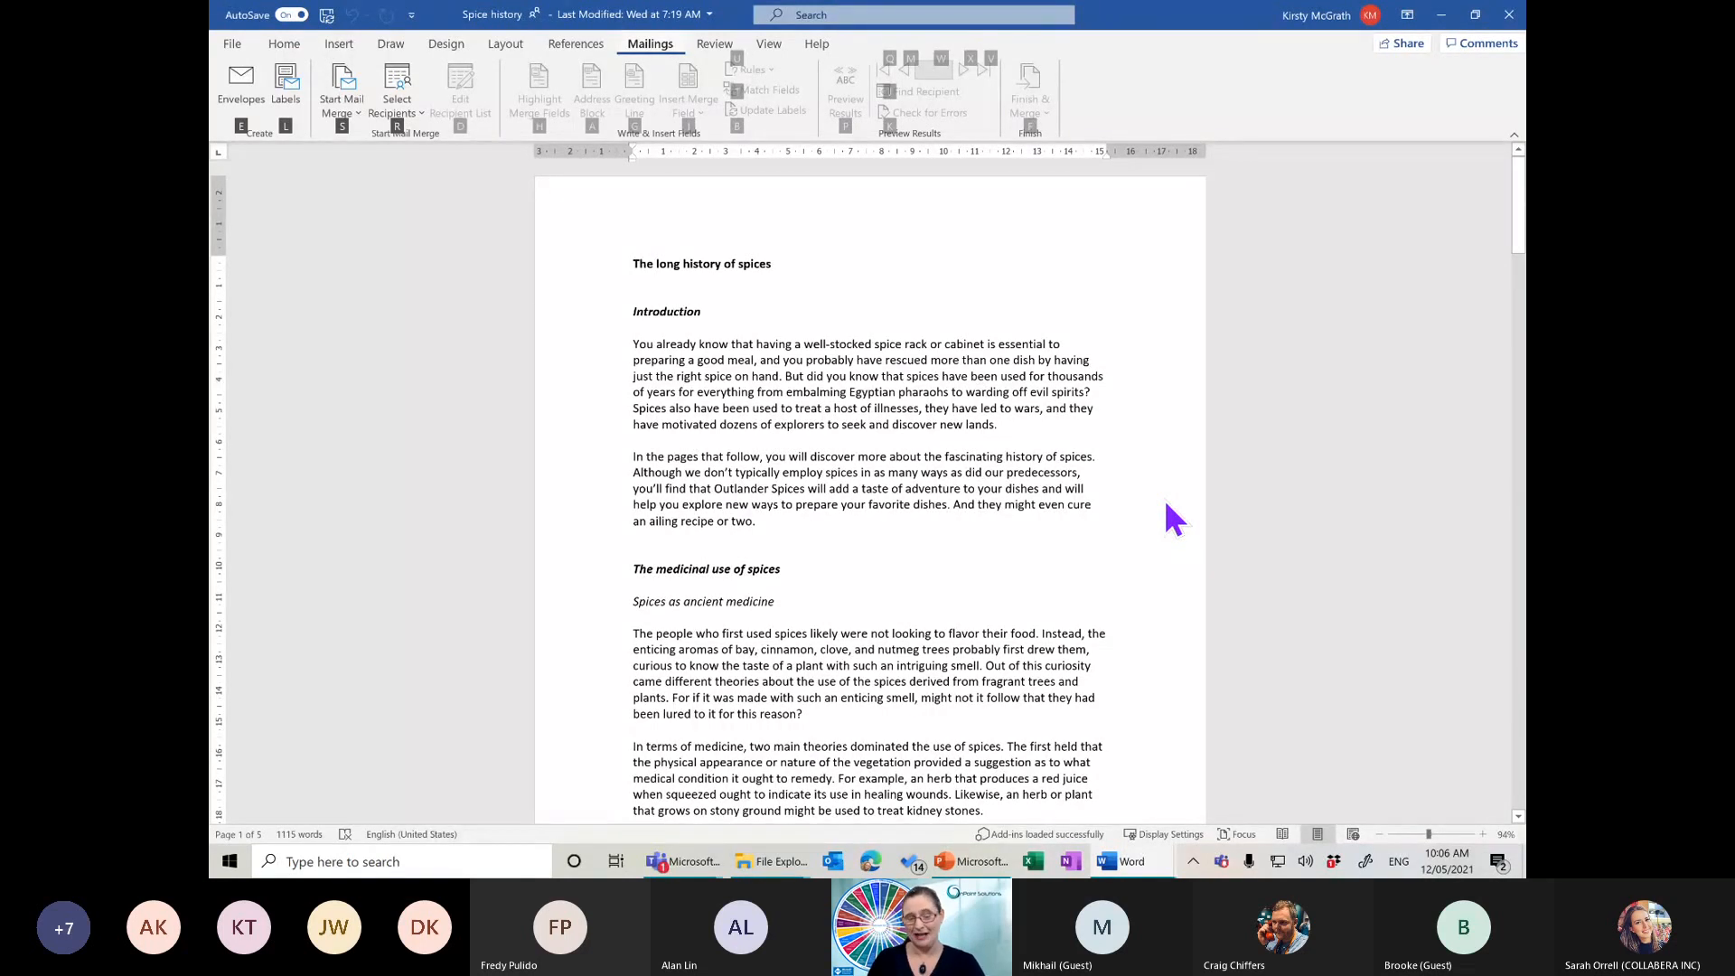
key(alt)
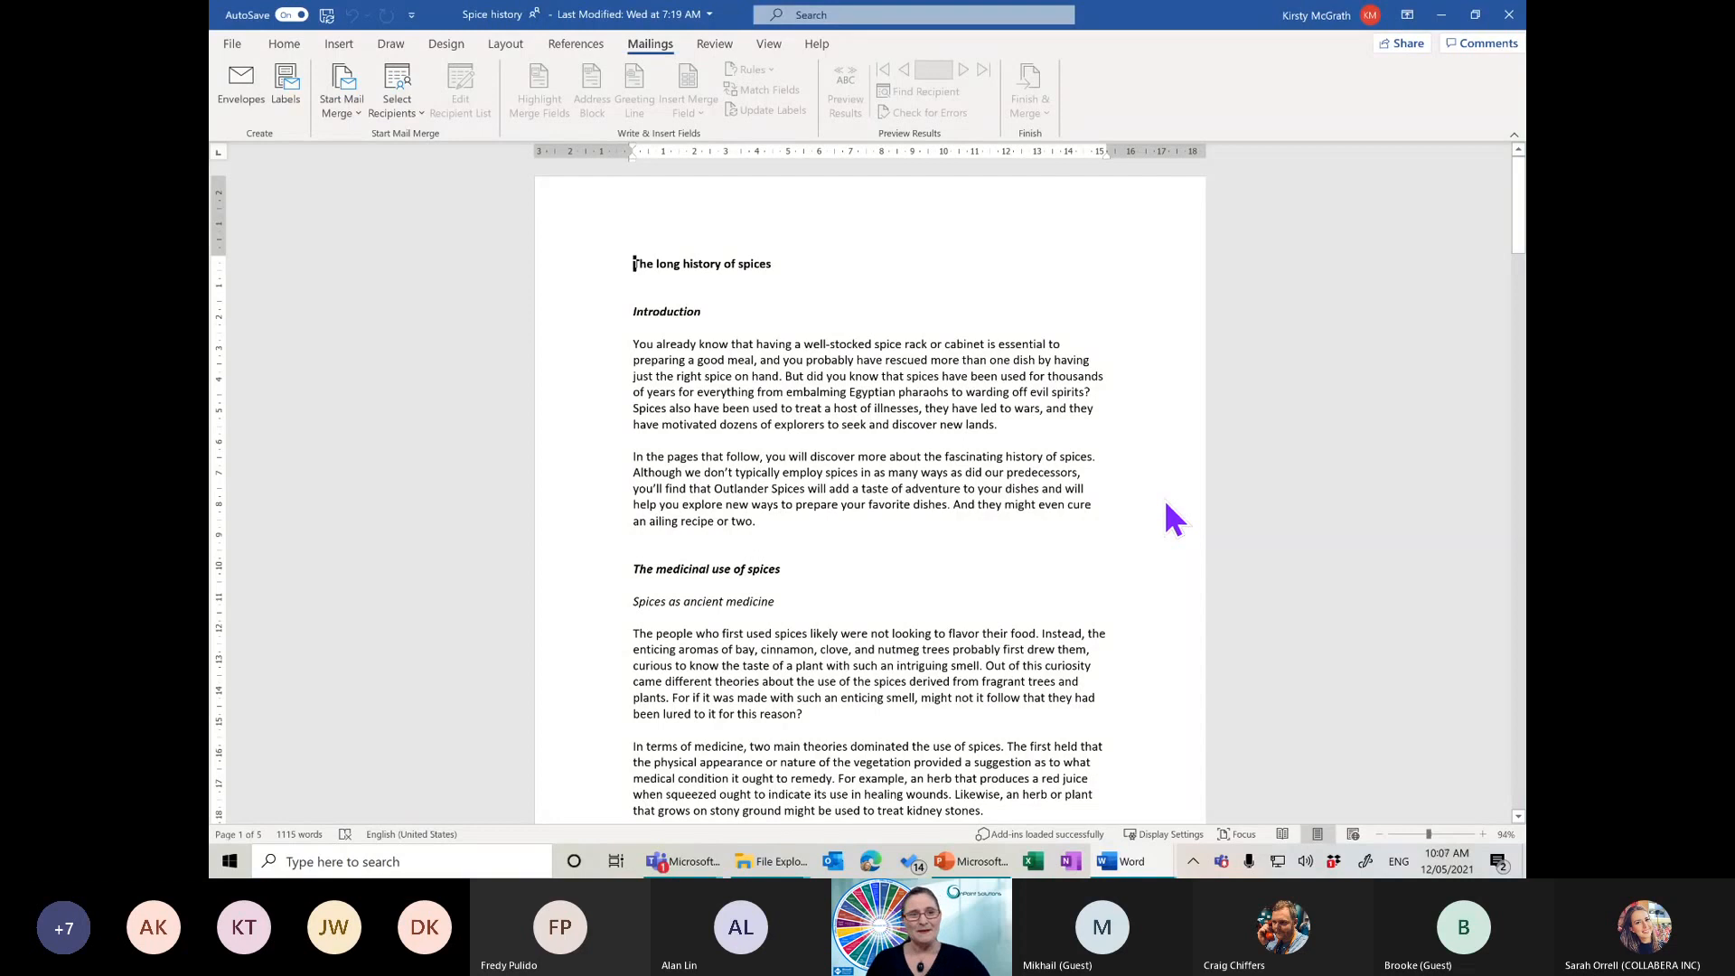
click(285, 42)
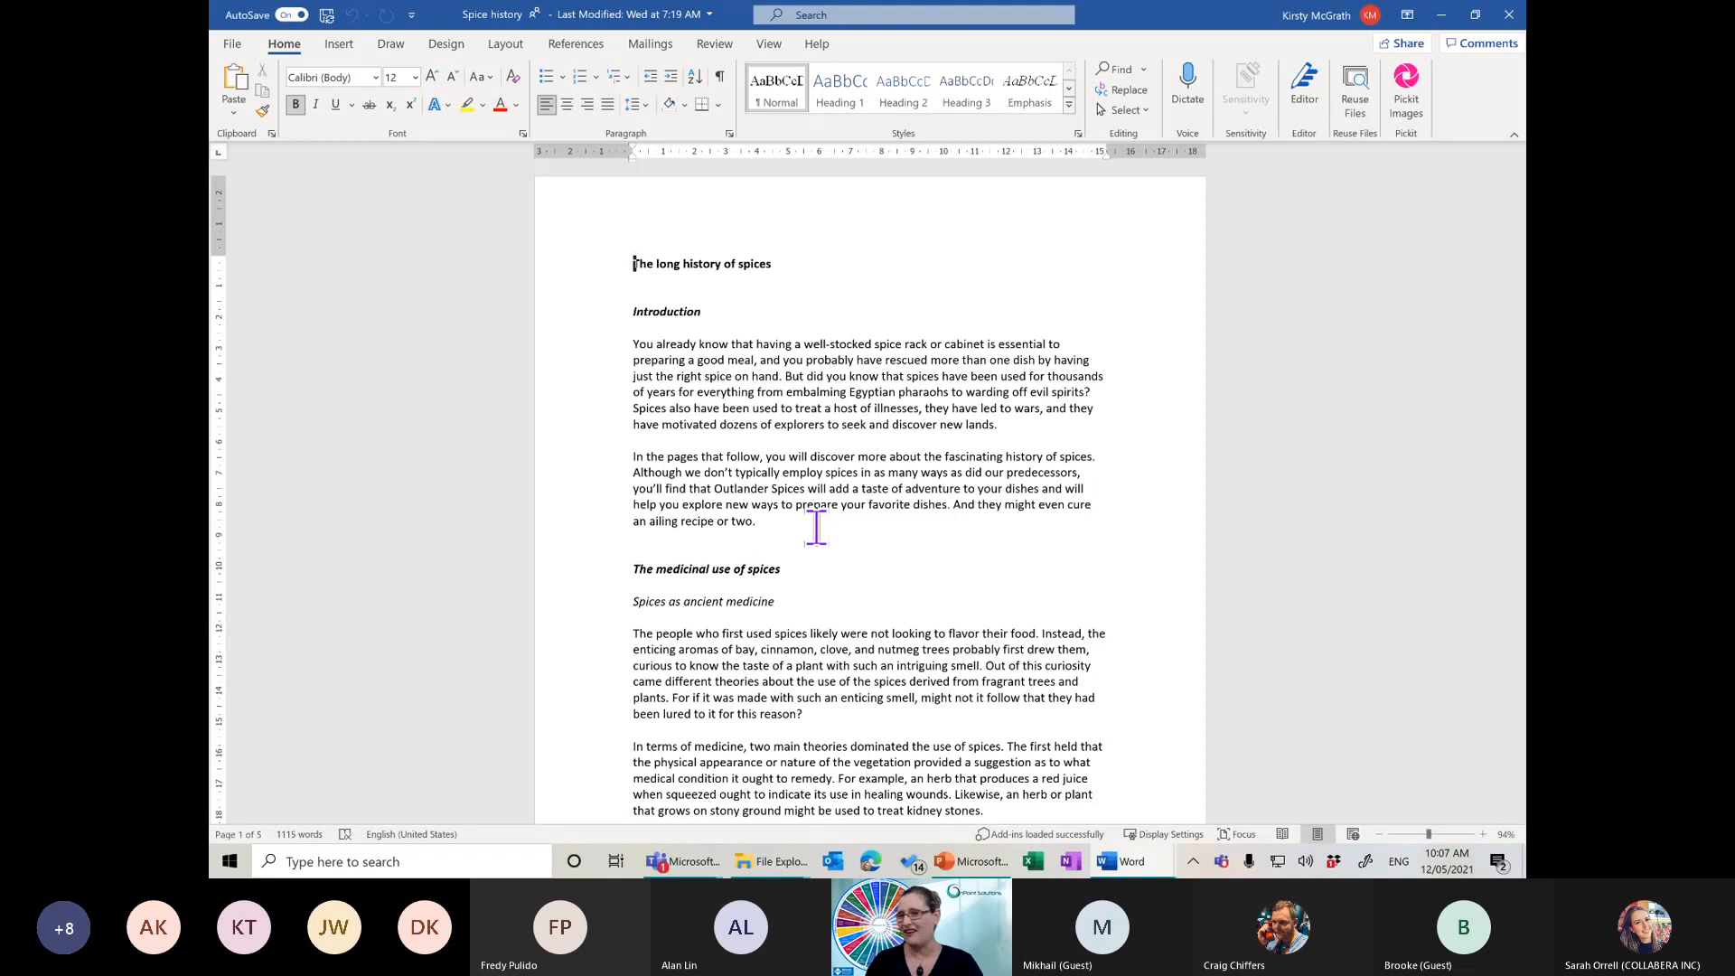
Browse the document style sets and apply the Slice theme to the whole document
click(443, 45)
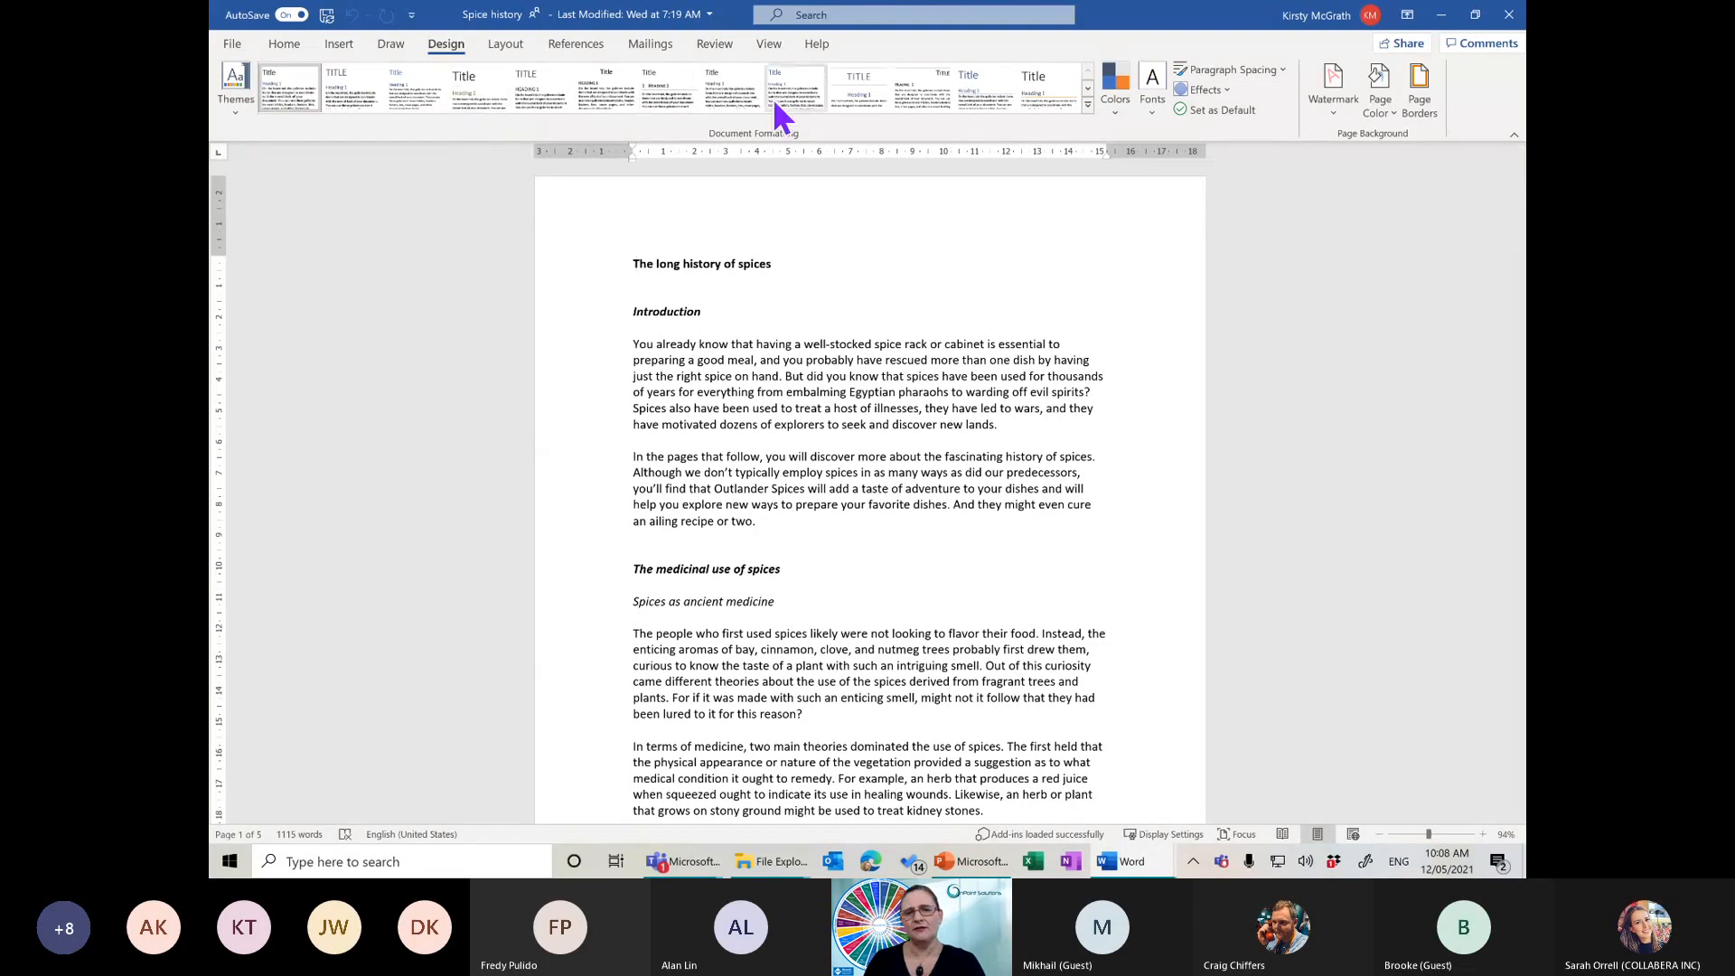
click(1091, 111)
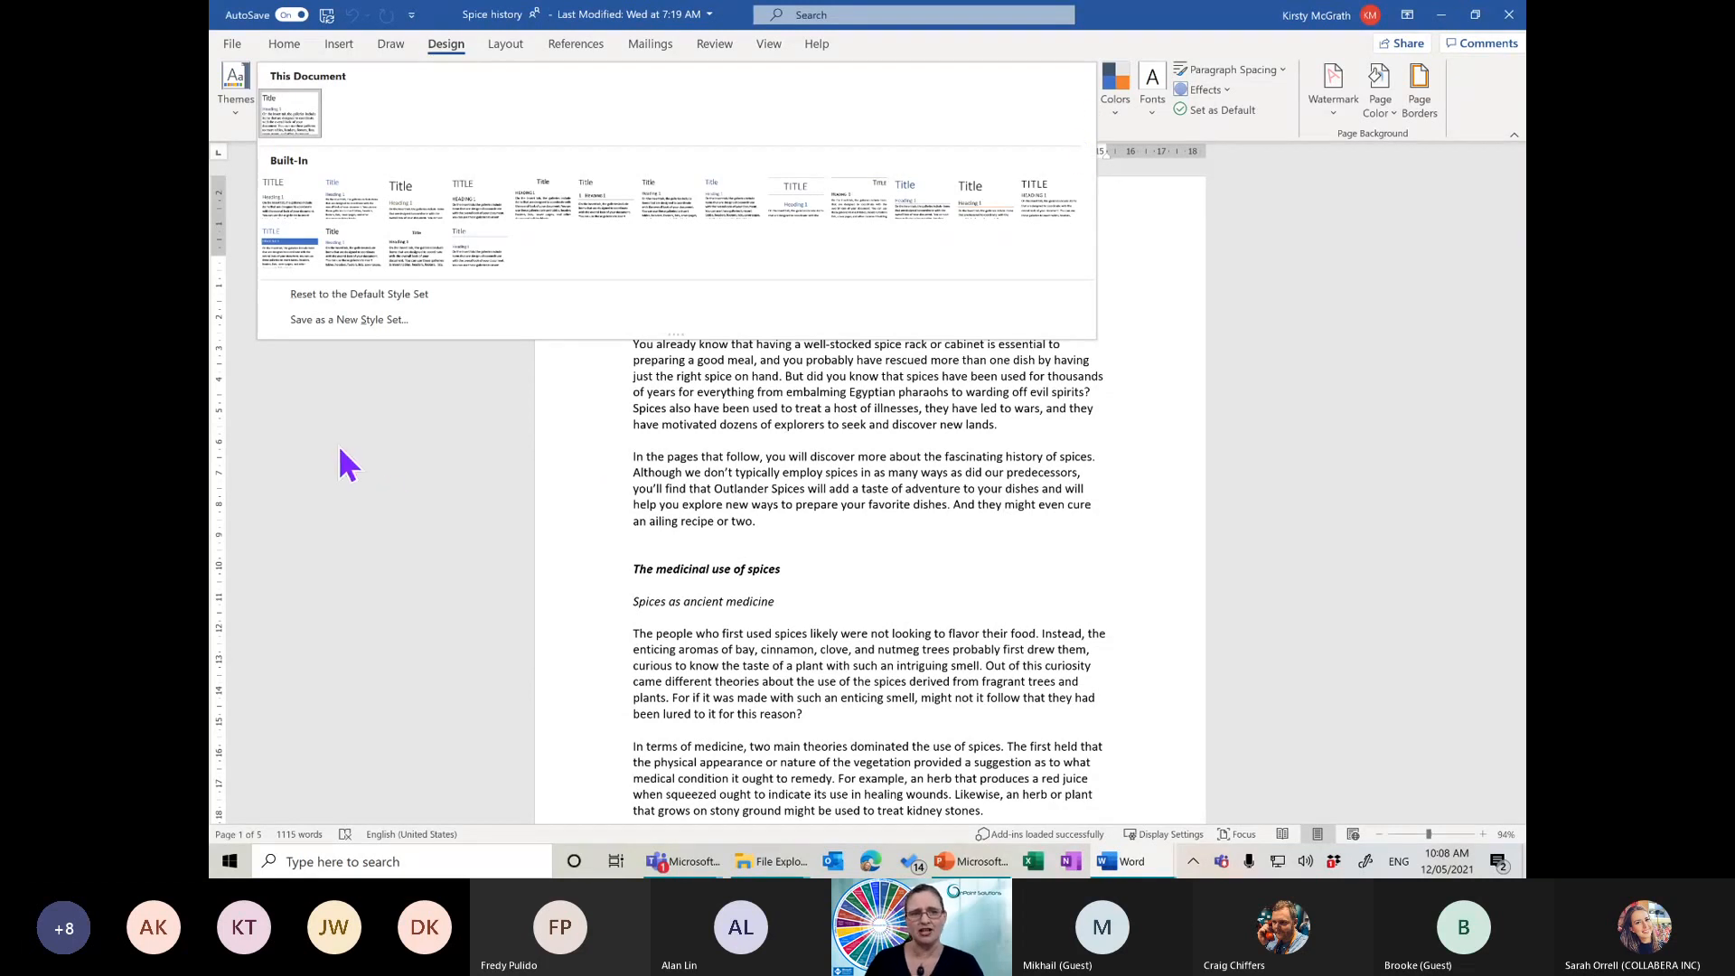
click(275, 102)
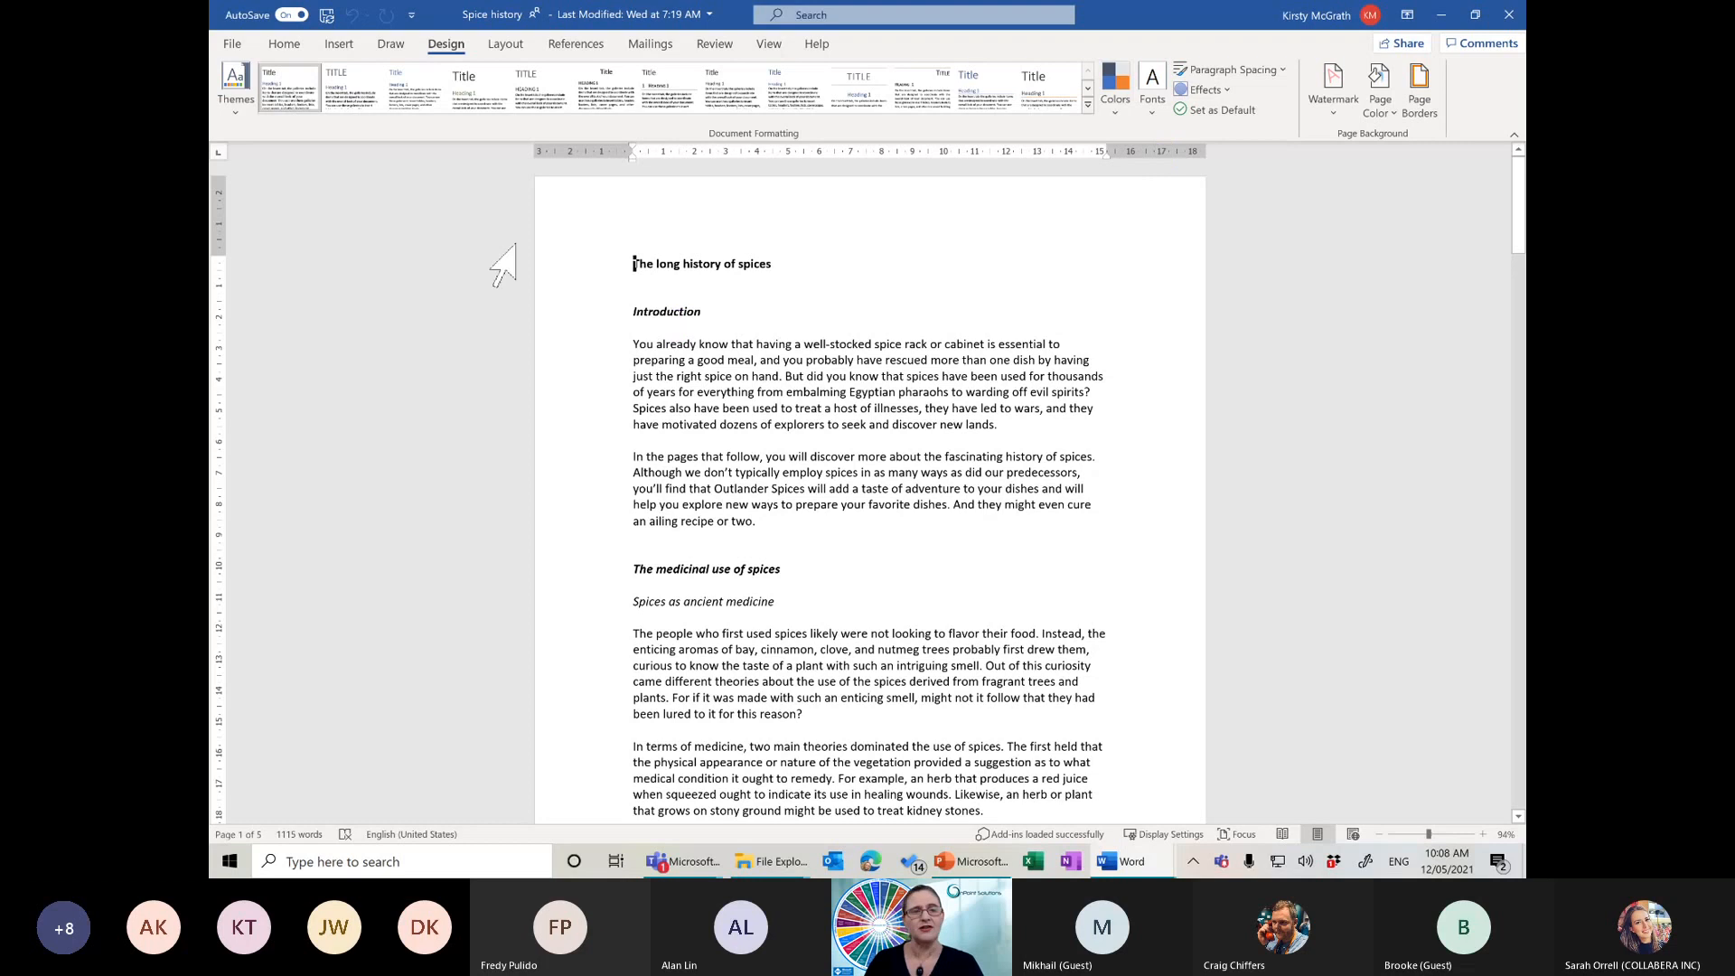
click(235, 107)
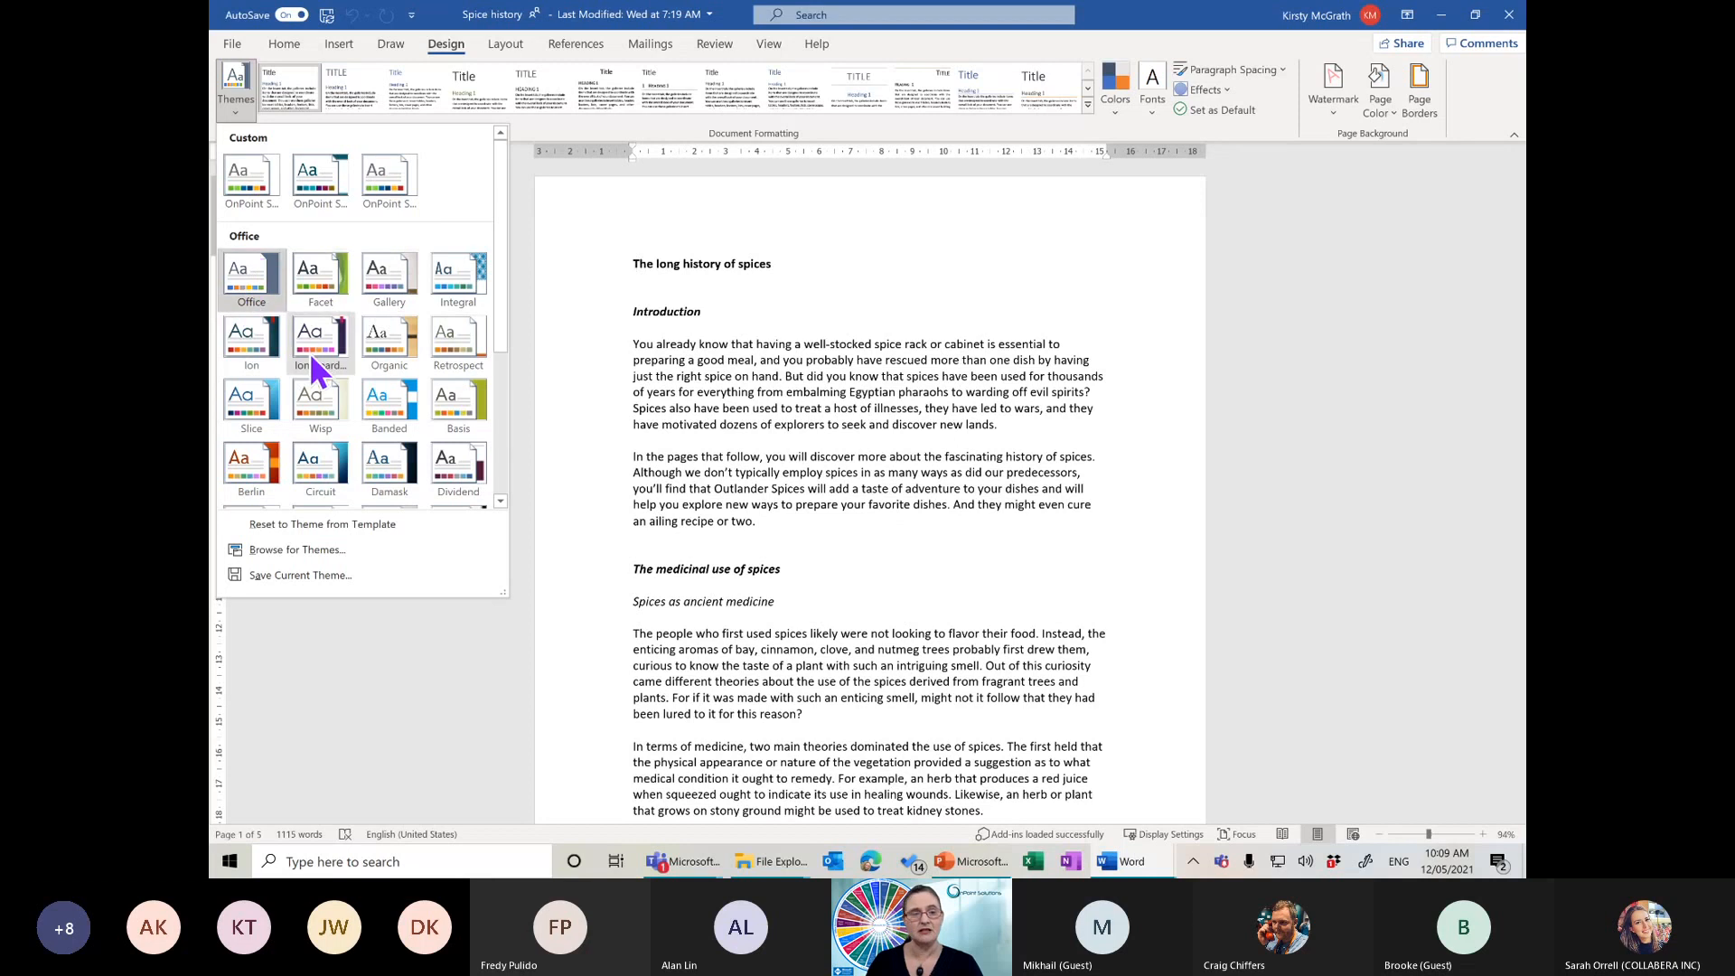
click(242, 401)
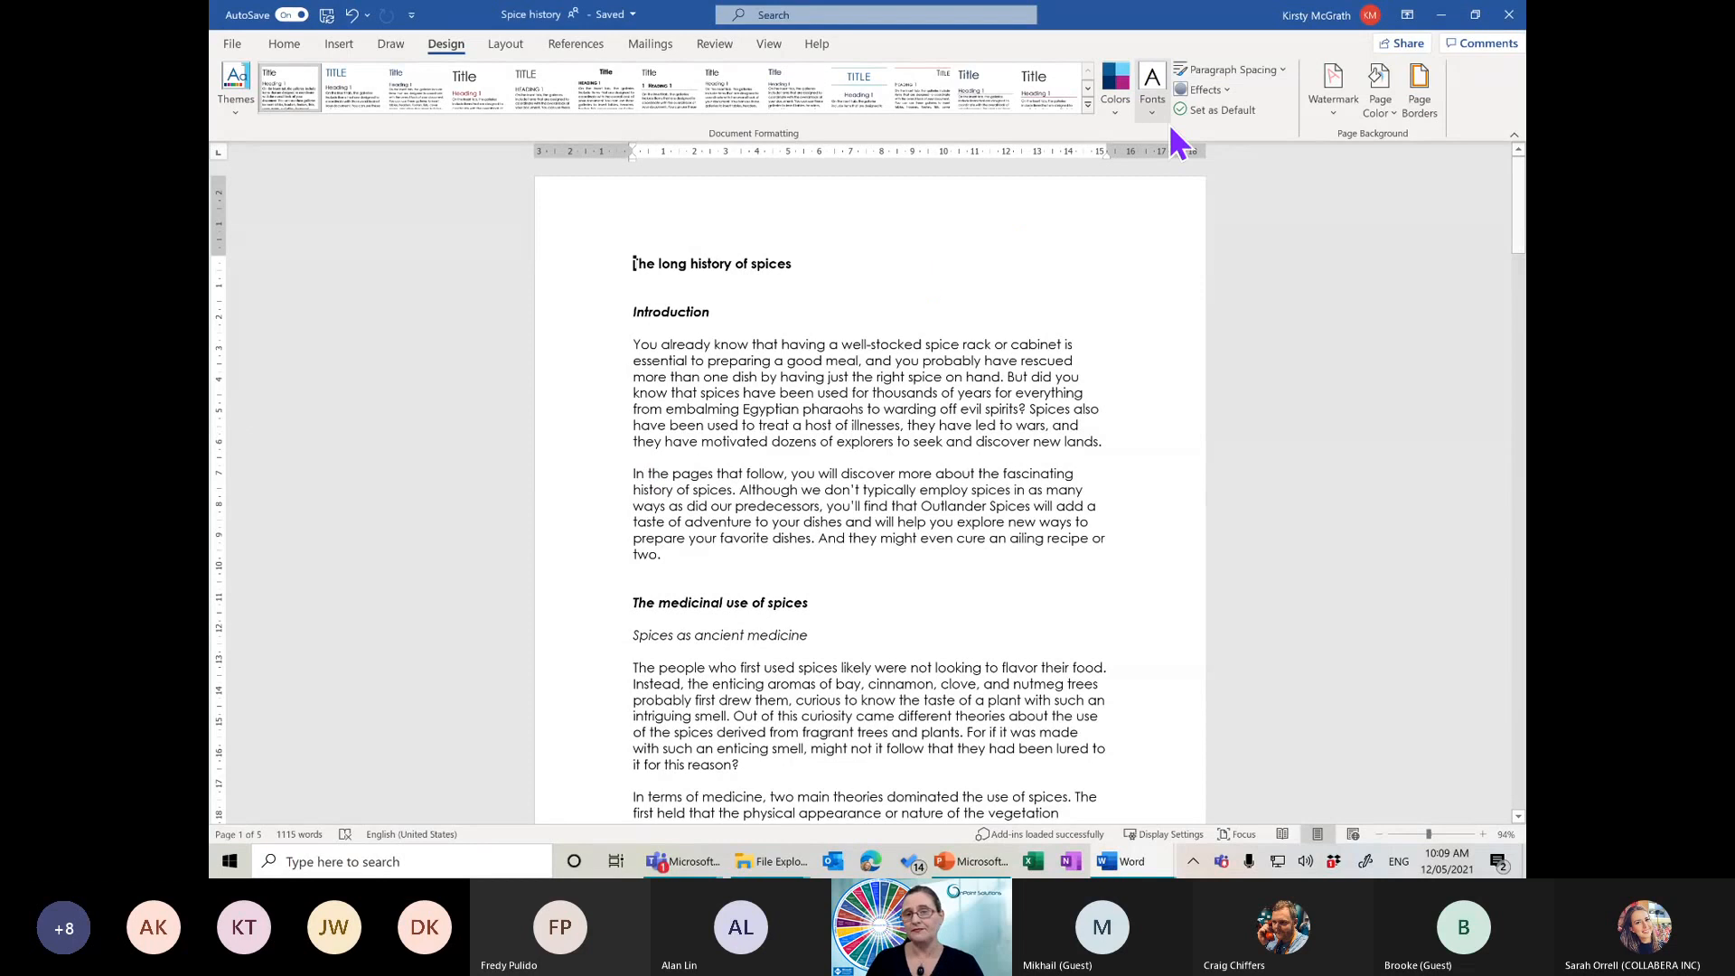
Examine the theme colour sets and theme font sets available for the document
click(1114, 107)
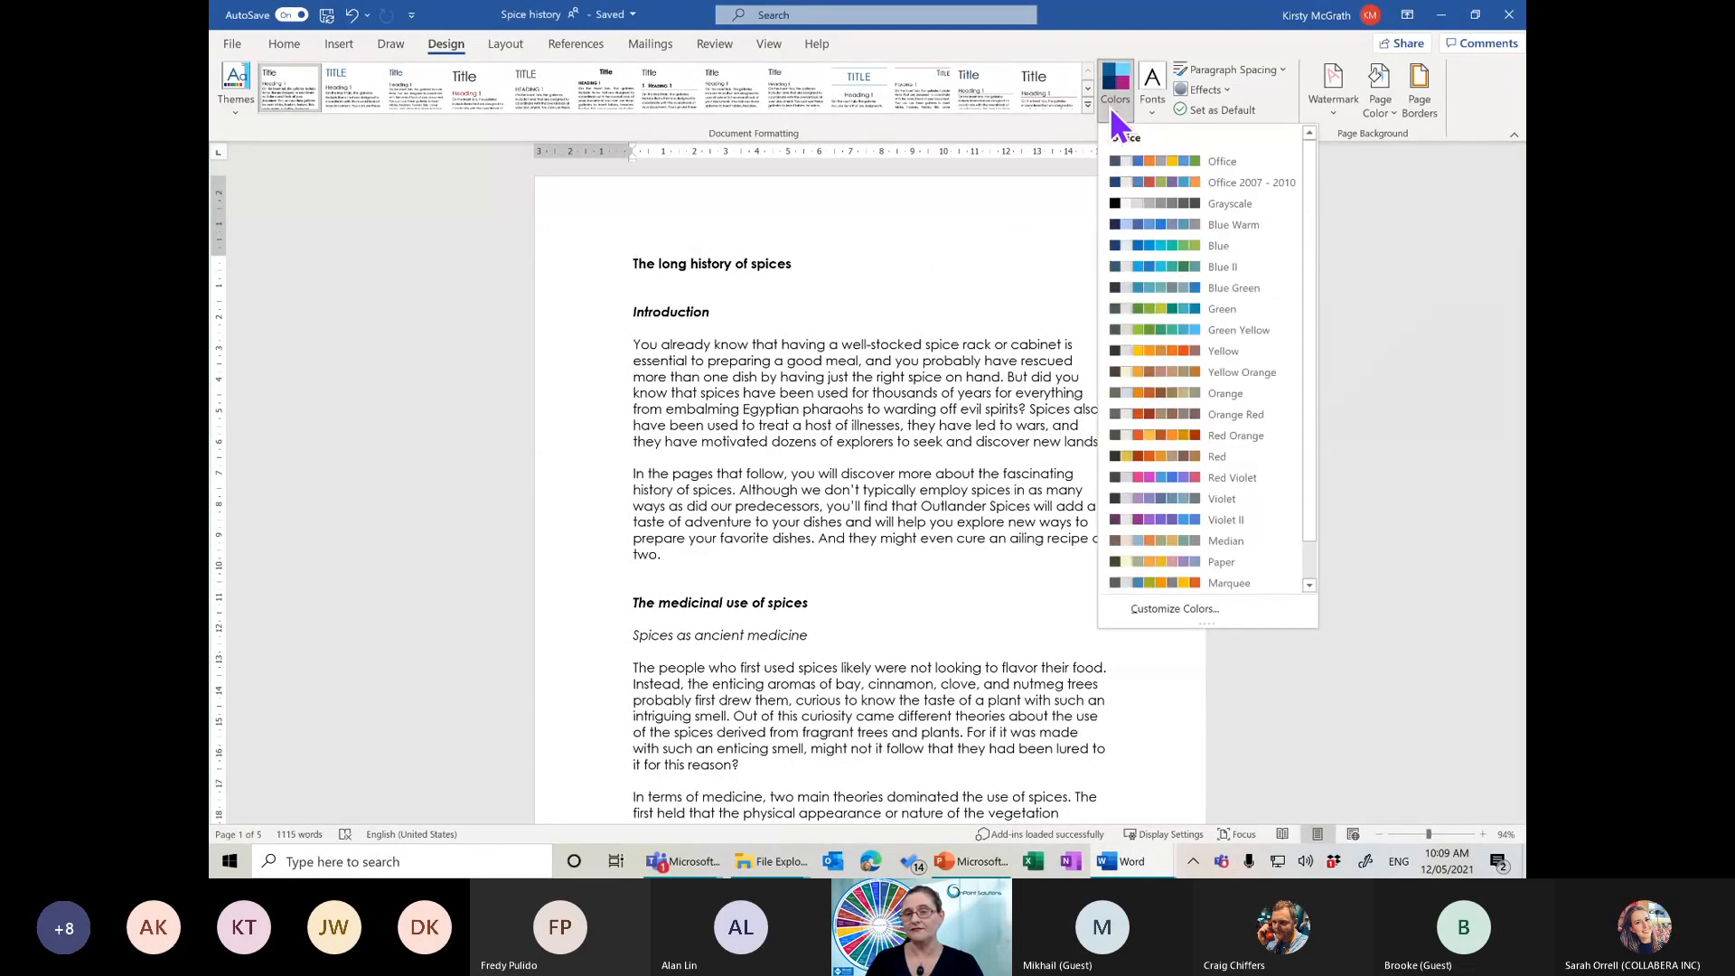
click(1110, 106)
click(1110, 107)
click(1147, 103)
click(1151, 108)
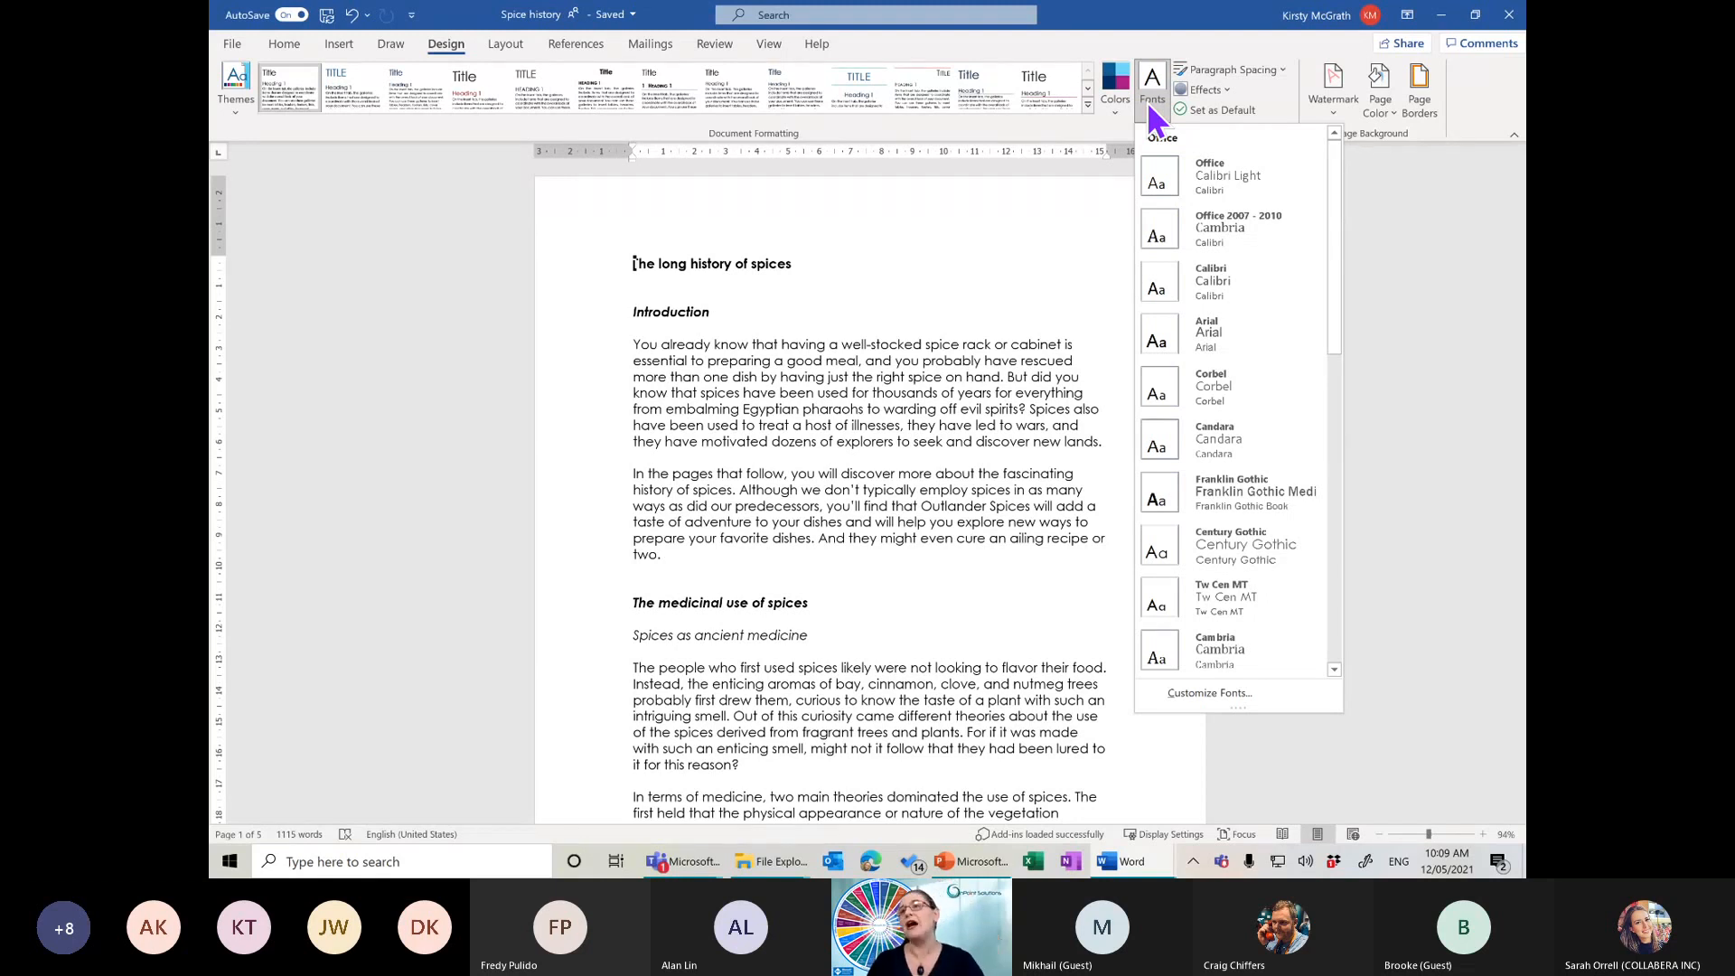
click(692, 346)
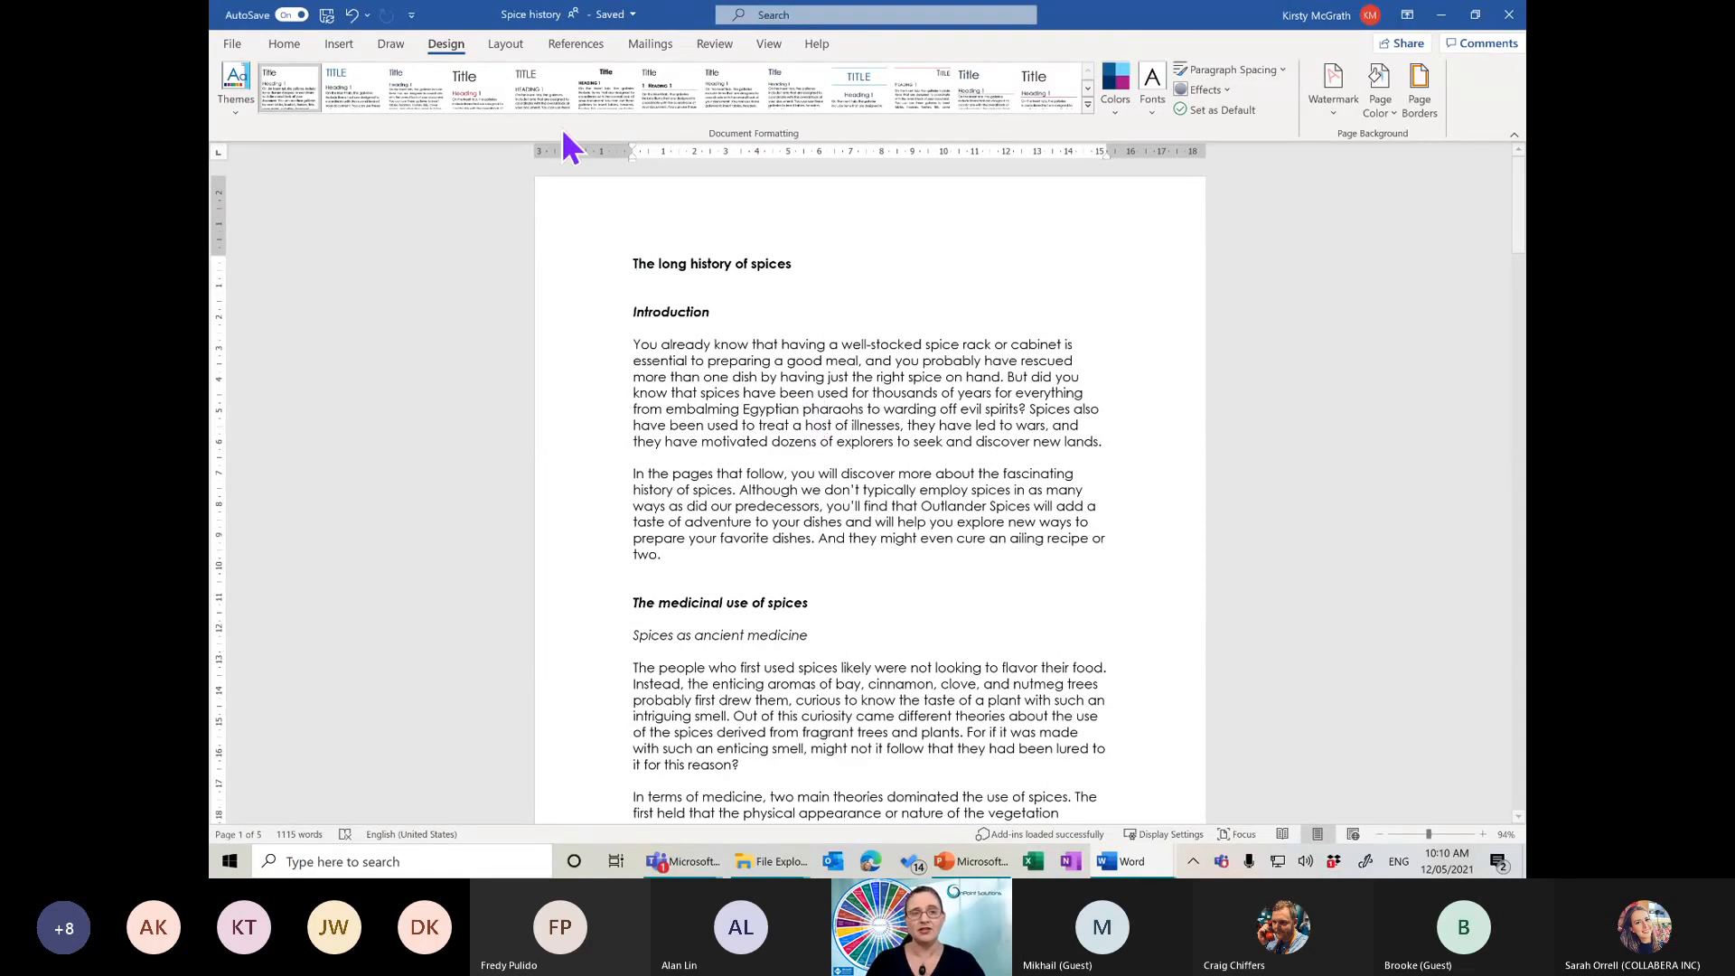
Check the formatting of the body text, the "Spices as ancient medicine" subheading and the "The medicinal use of spices" heading
click(284, 47)
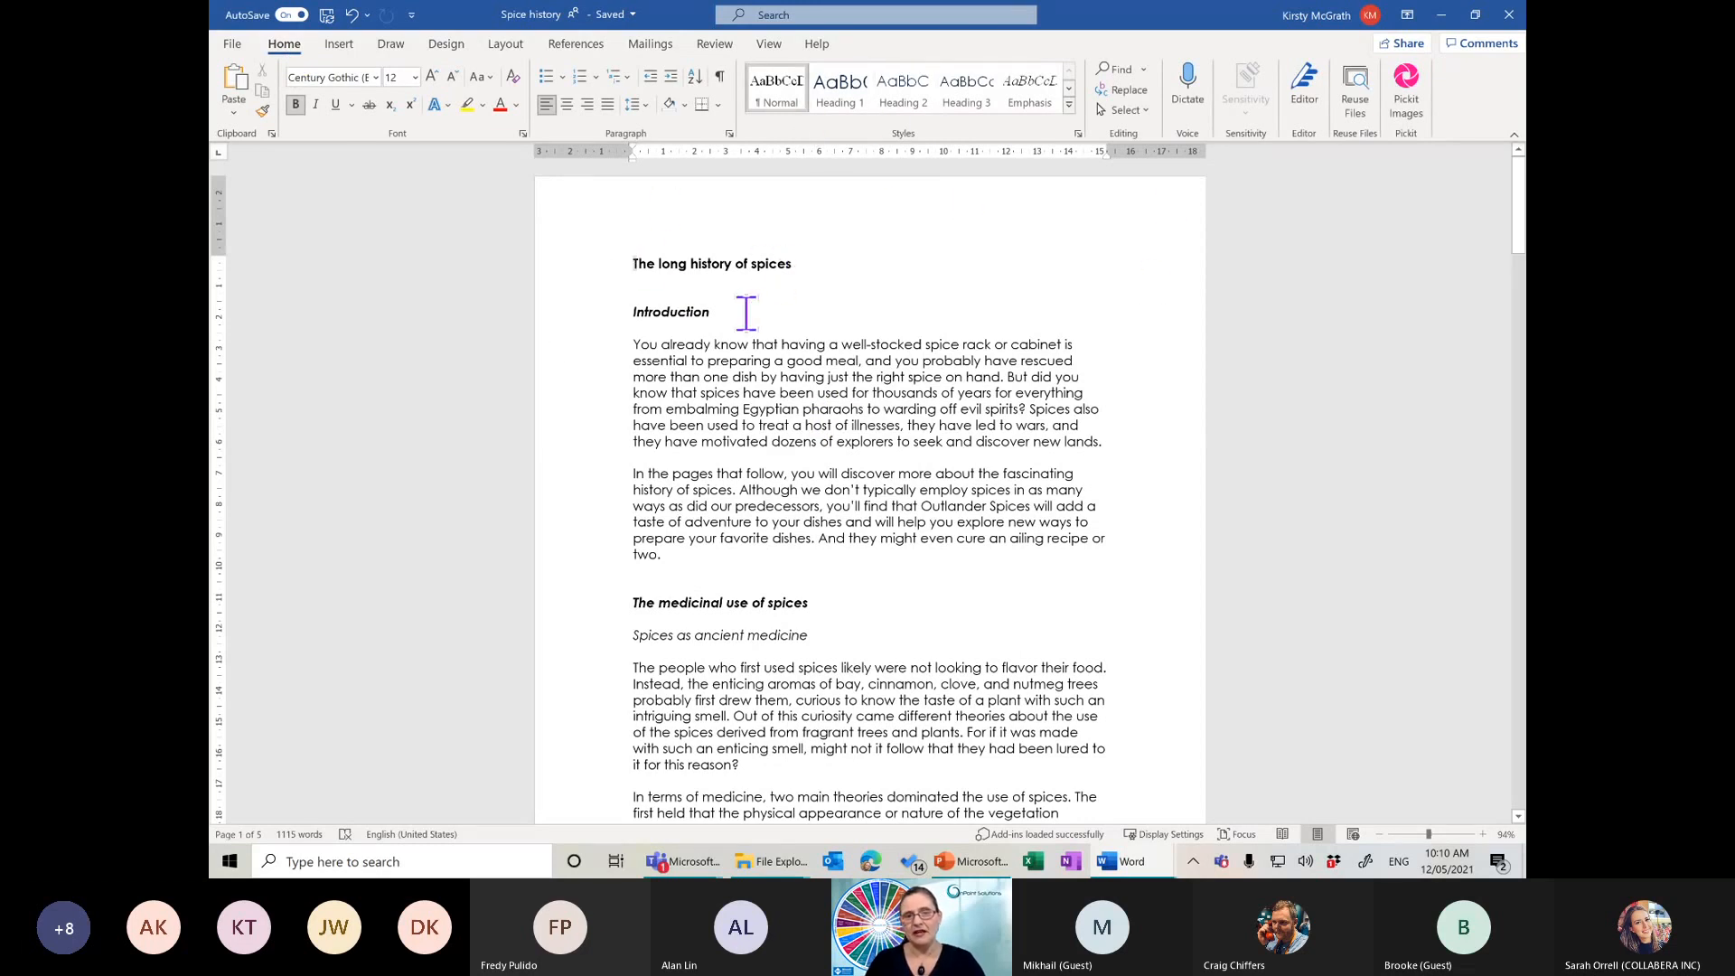
click(777, 700)
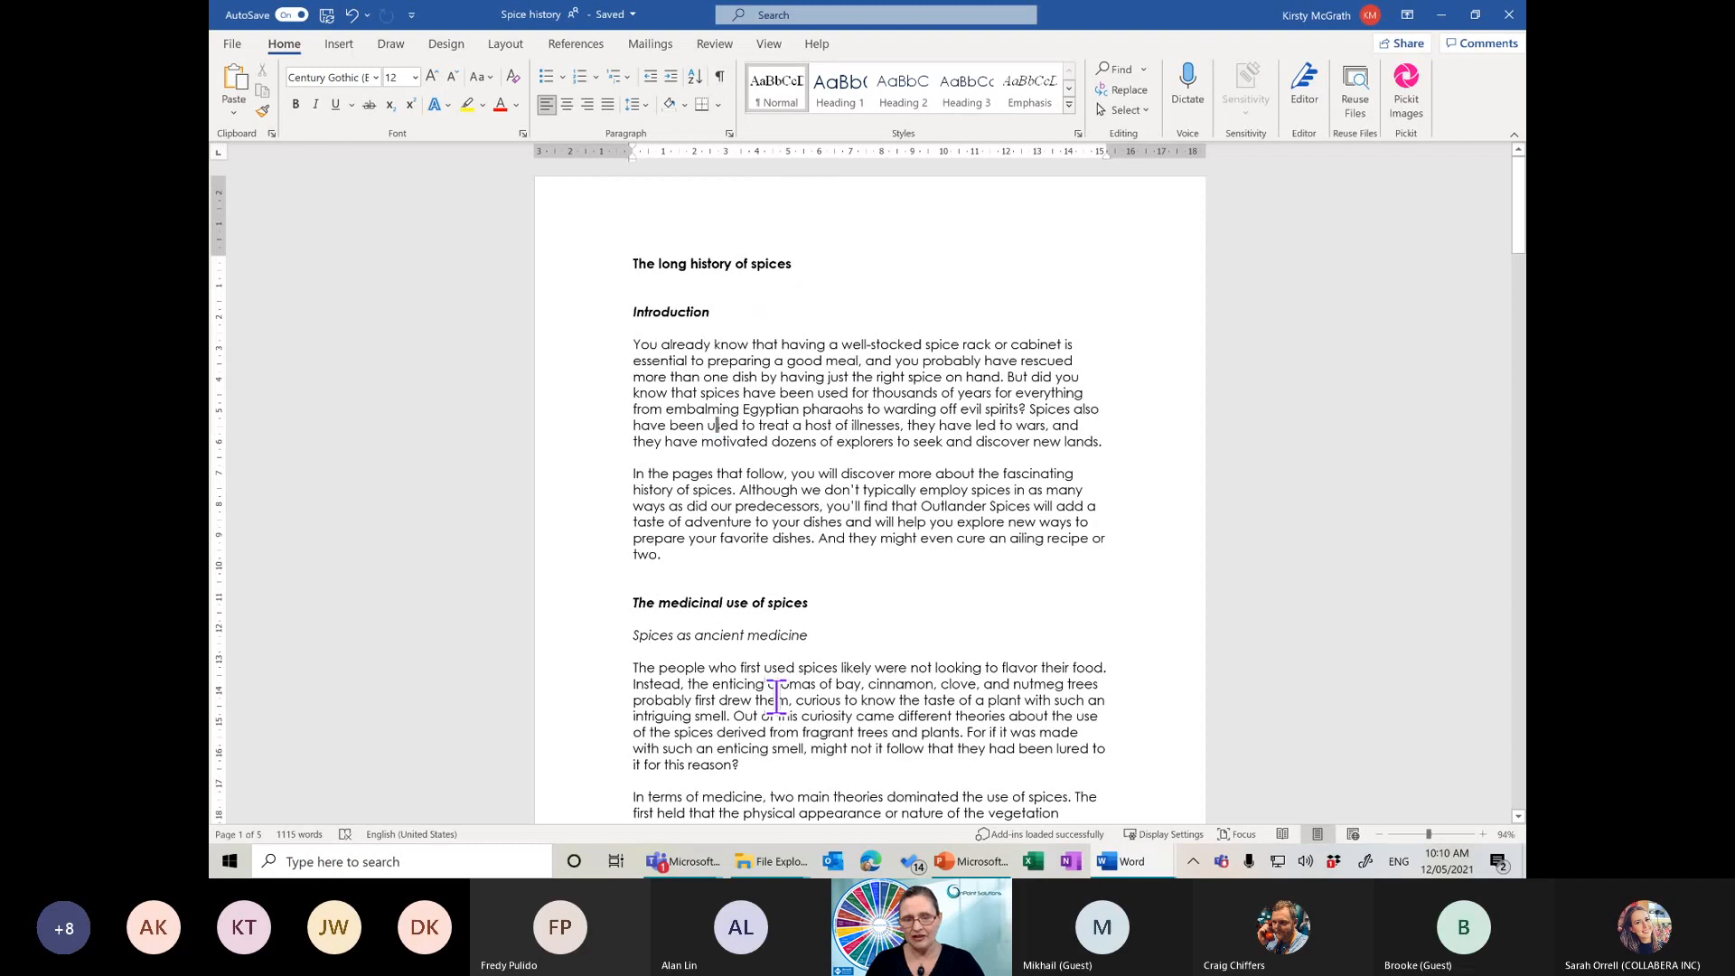
click(715, 636)
click(682, 604)
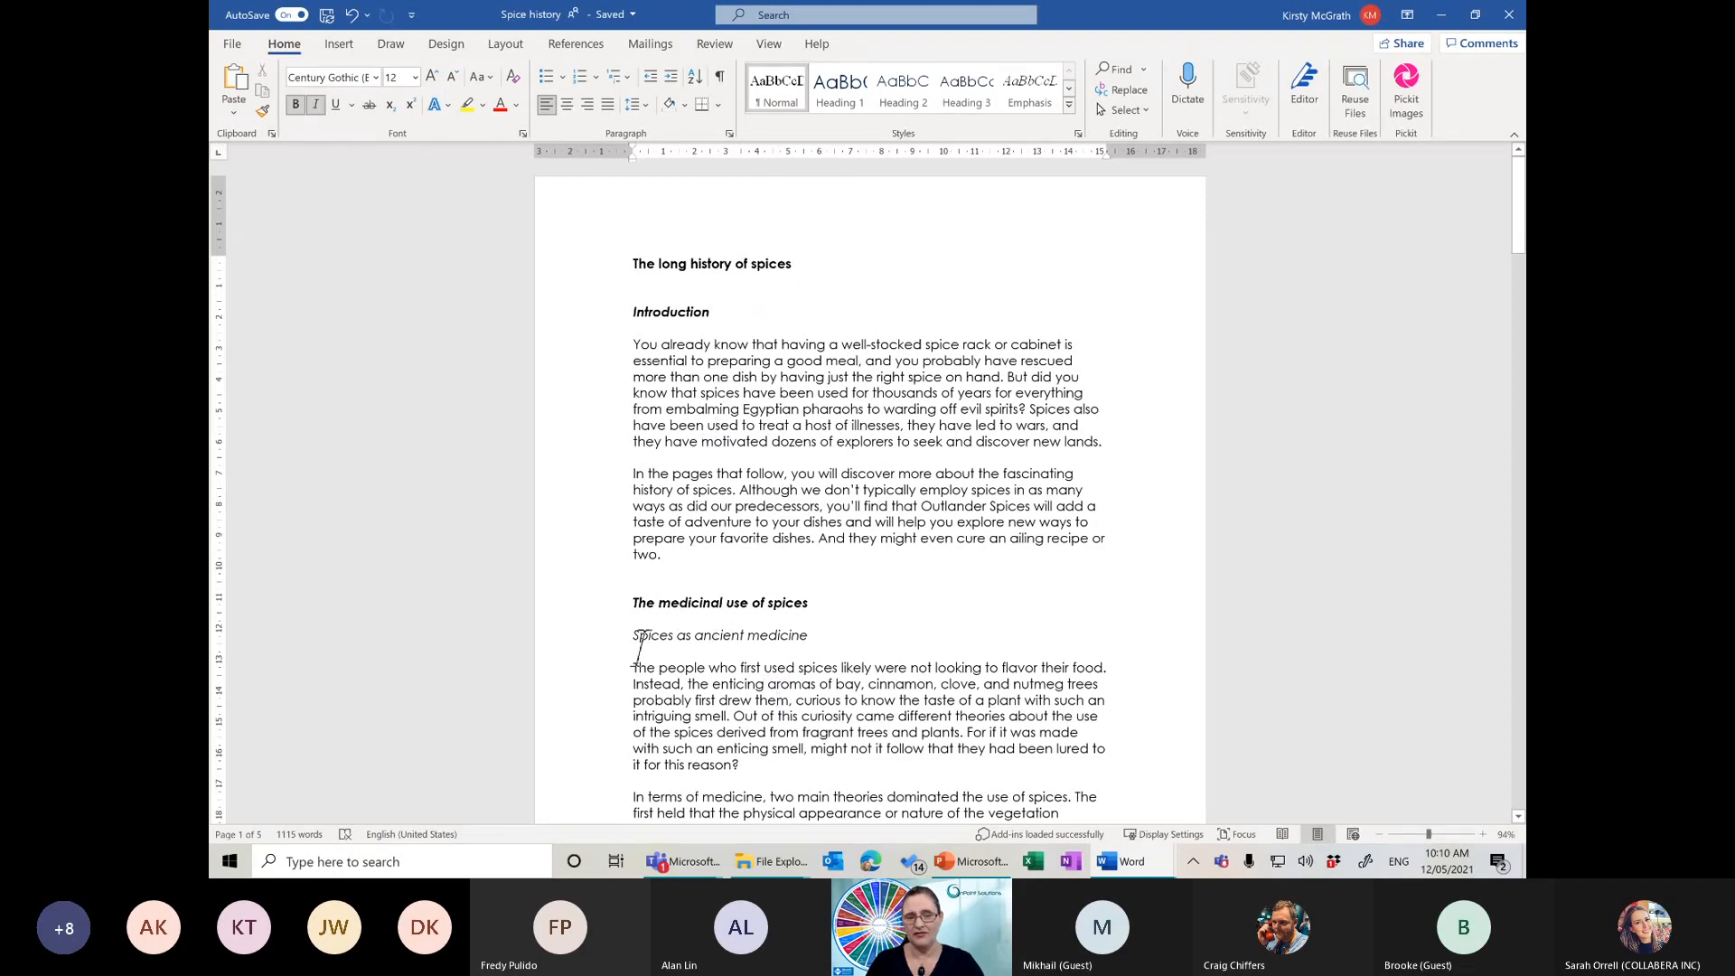
Try bold and italic on the words "The people who first used" and undo both formatting changes
drag(632, 669, 794, 671)
key(ctrl+b)
key(ctrl+i)
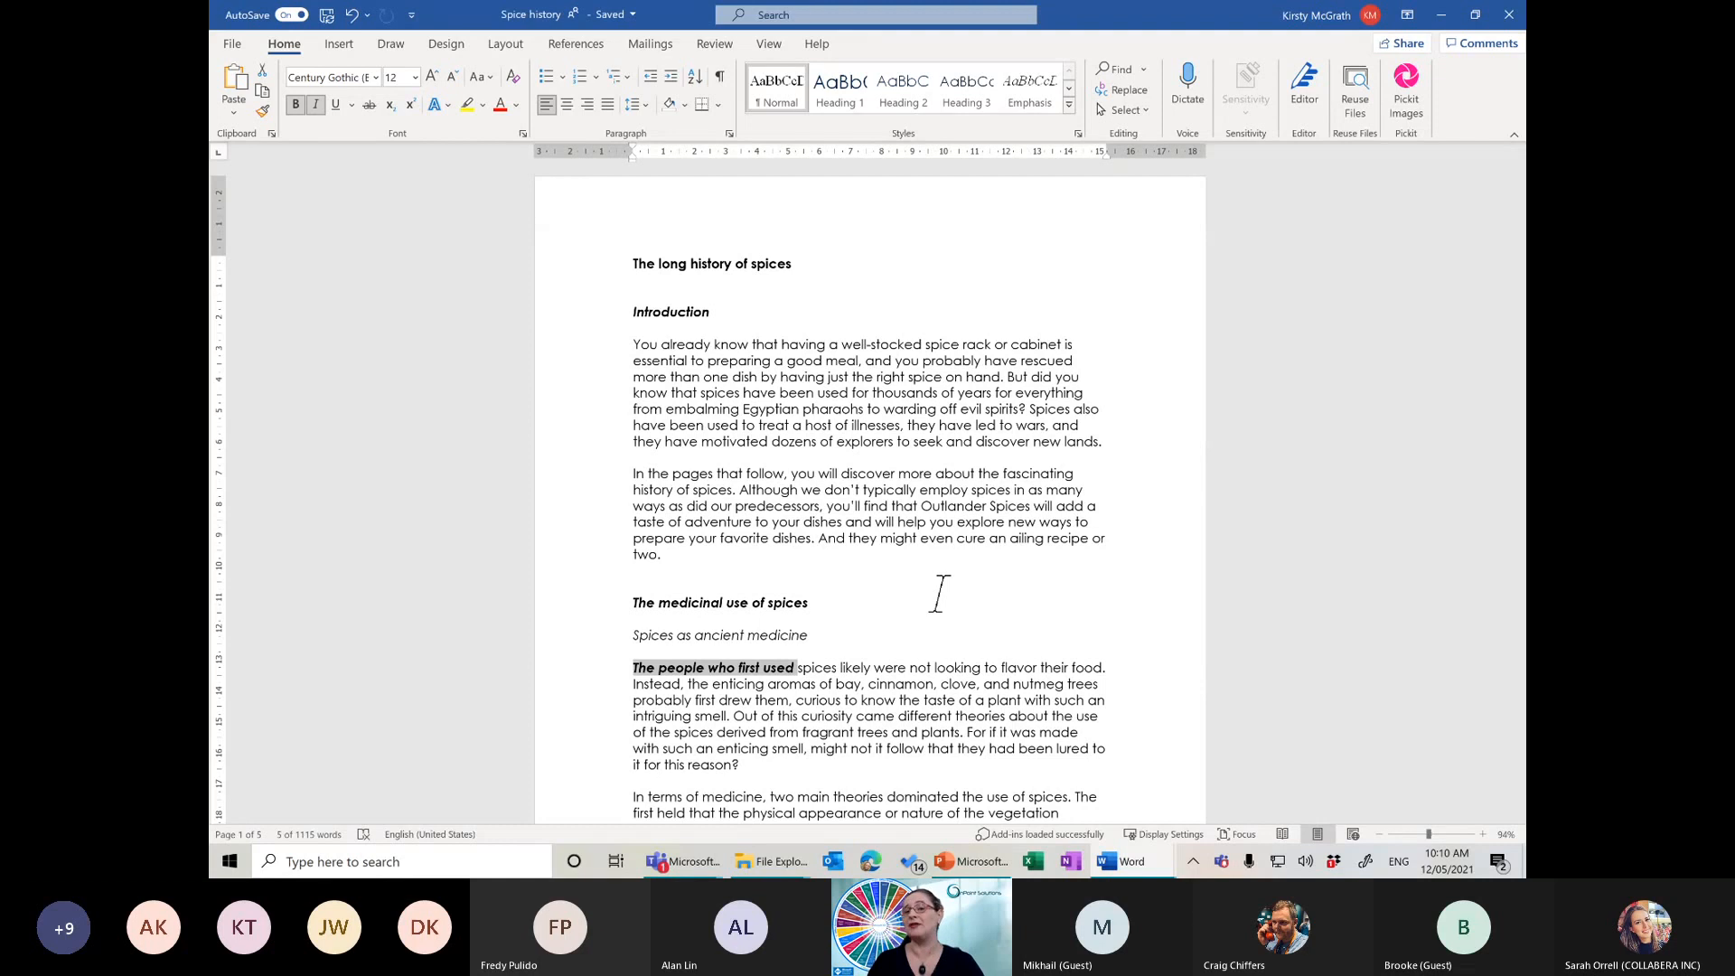
key(ctrl+z)
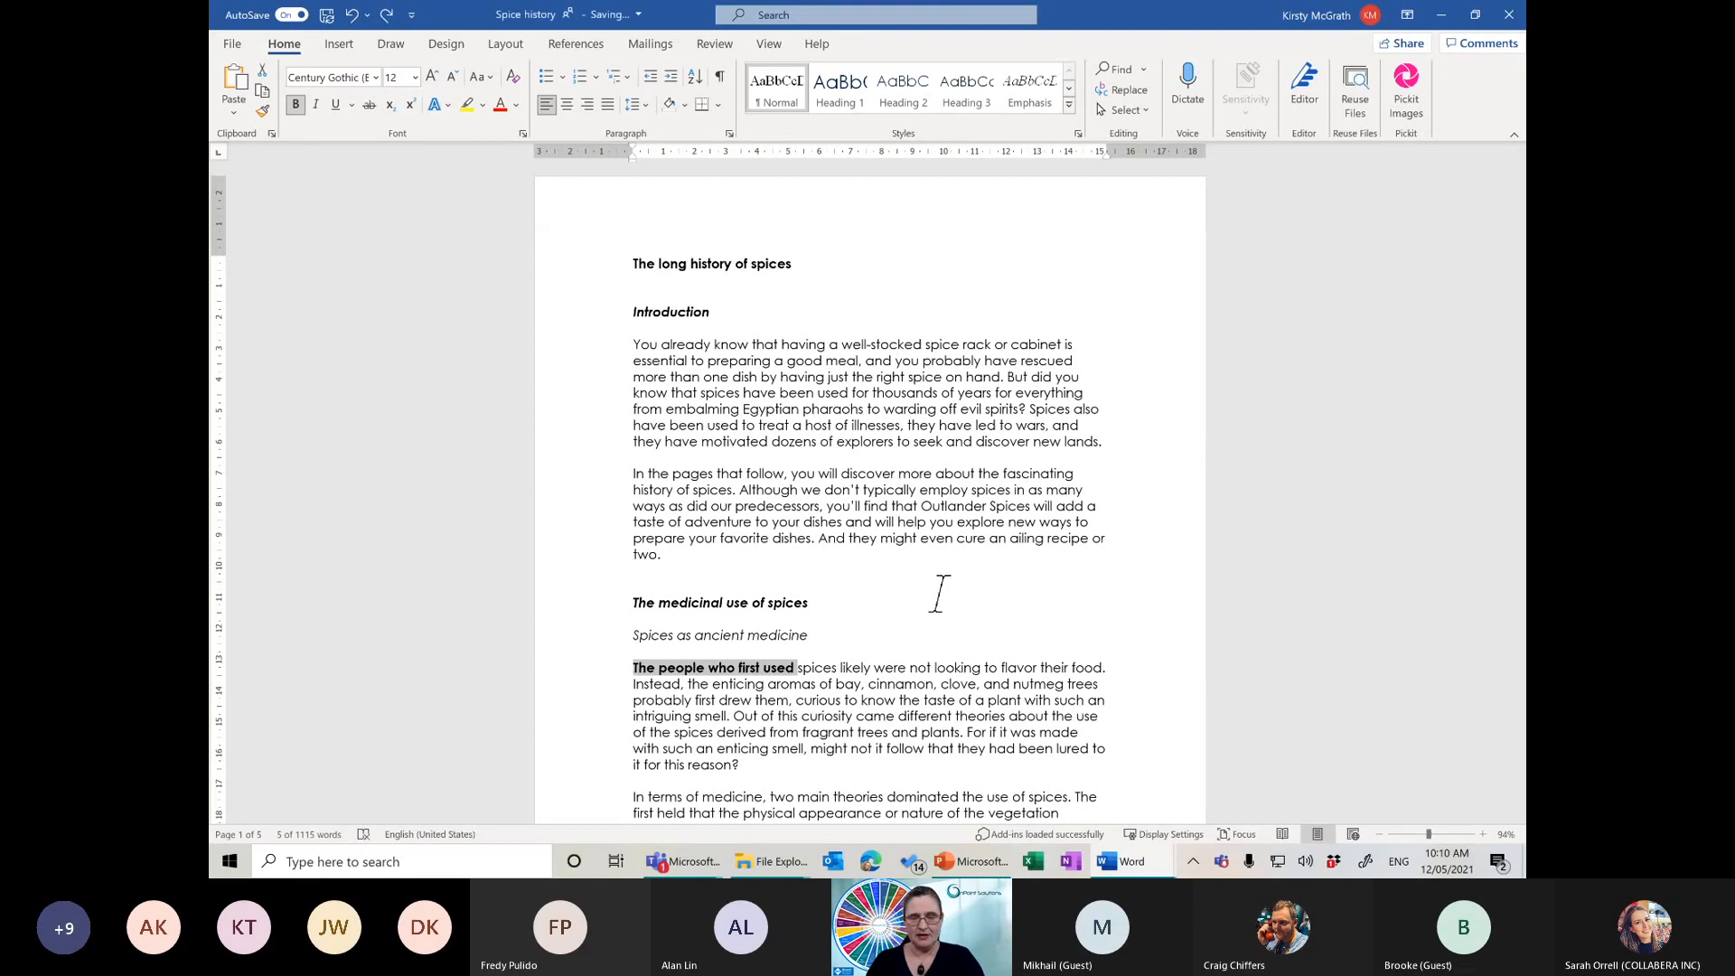
key(ctrl+z)
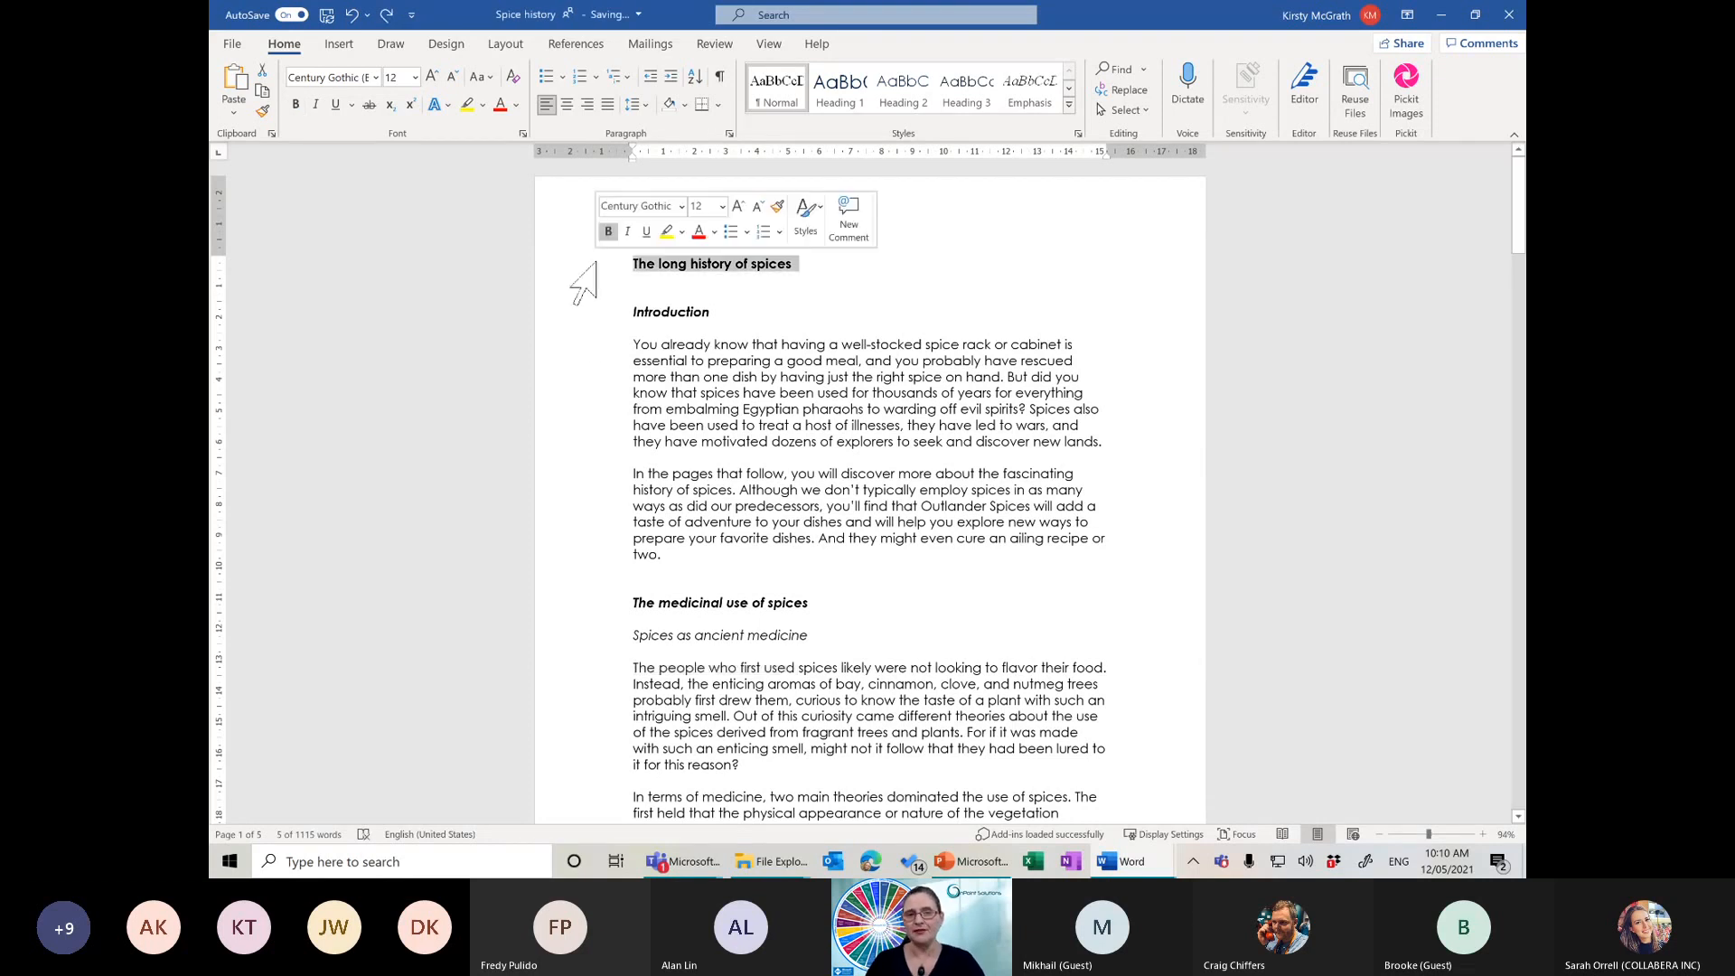
Apply the Heading 1 style to the document title "The long history of spices"
click(583, 282)
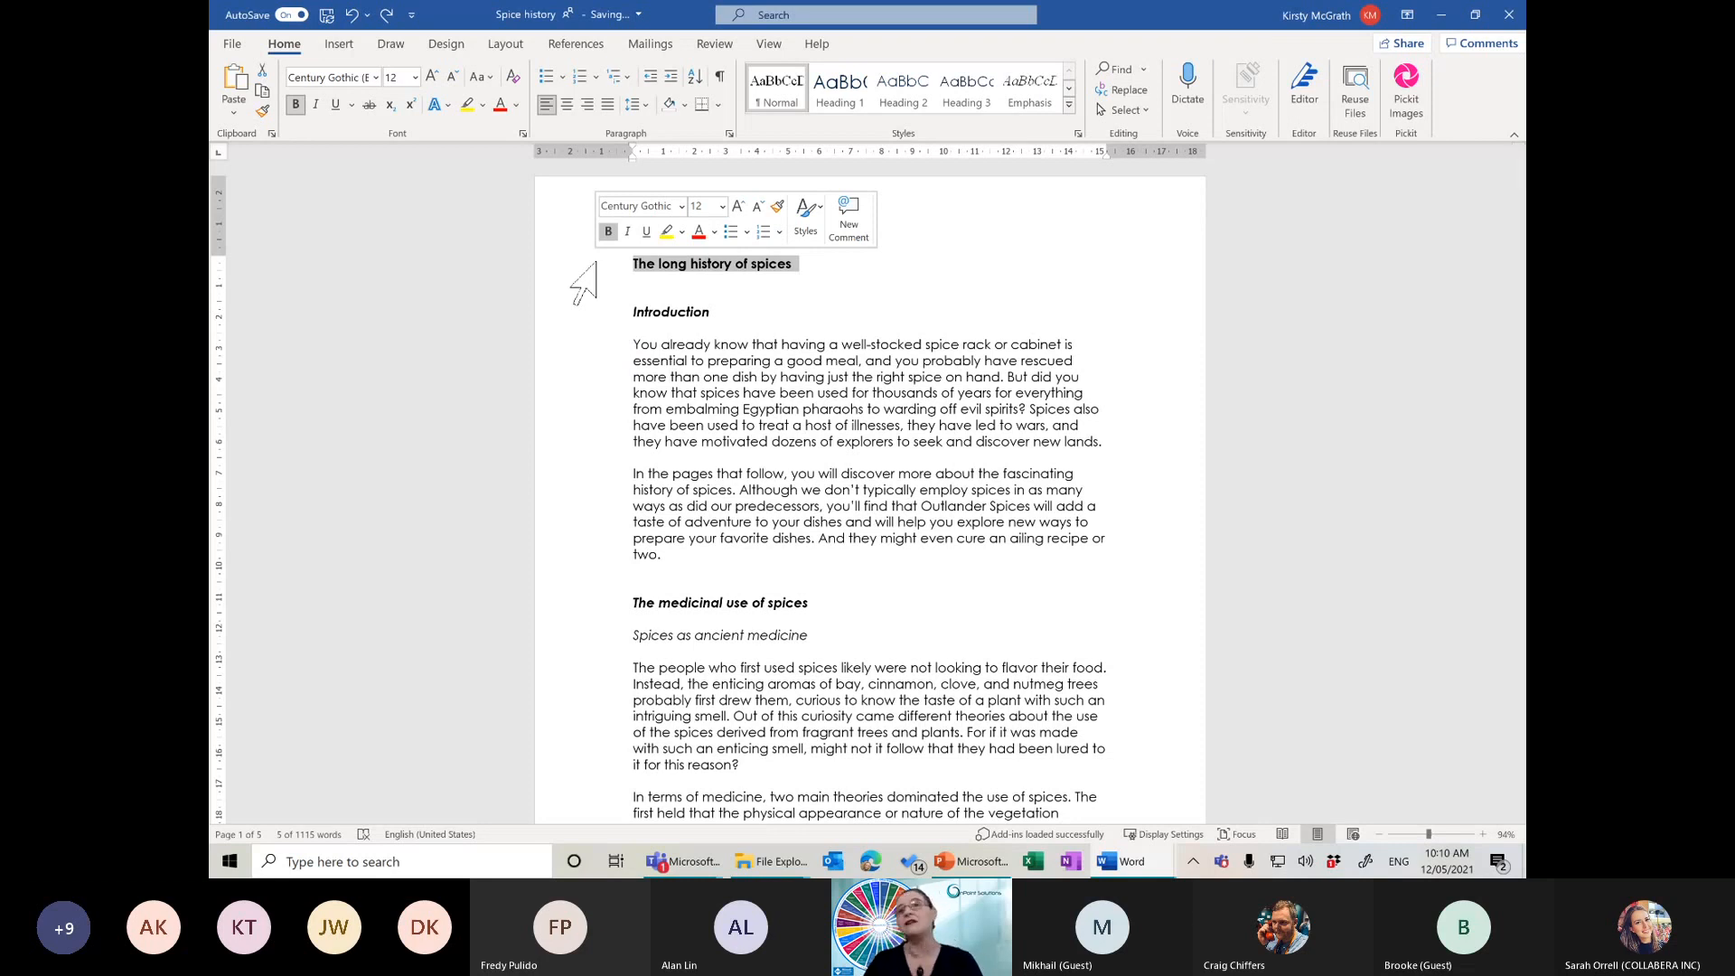
click(836, 99)
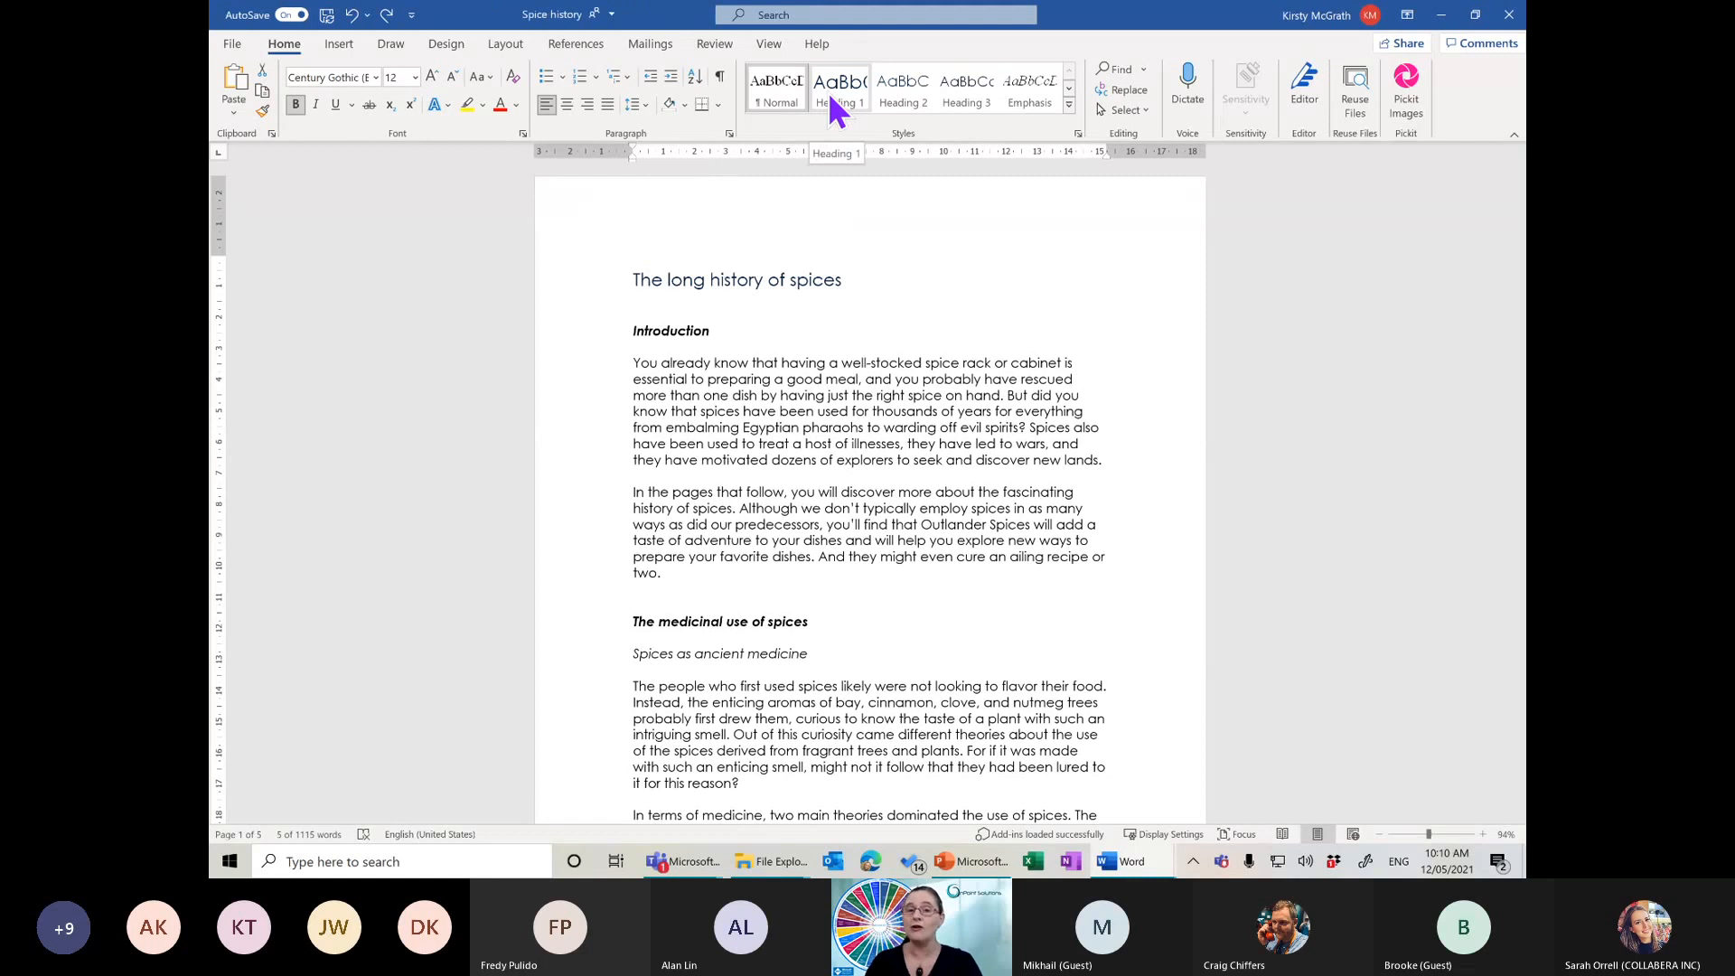
click(836, 107)
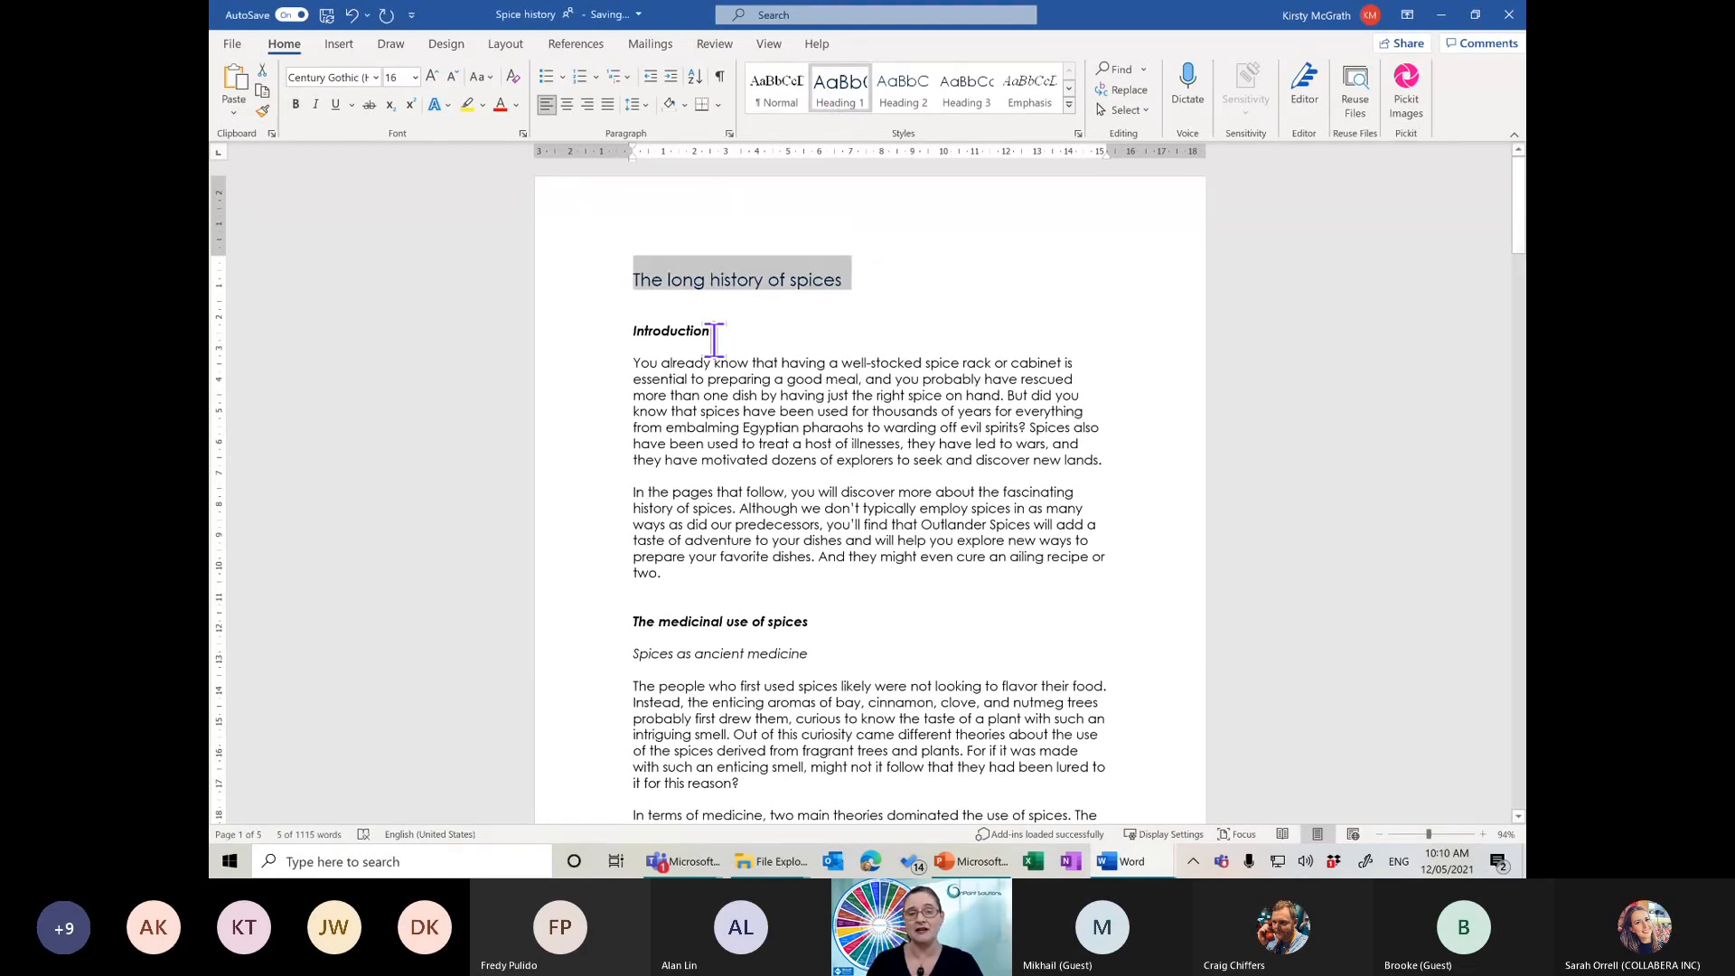
Examine the full gallery of styles available for the Introduction heading
click(674, 332)
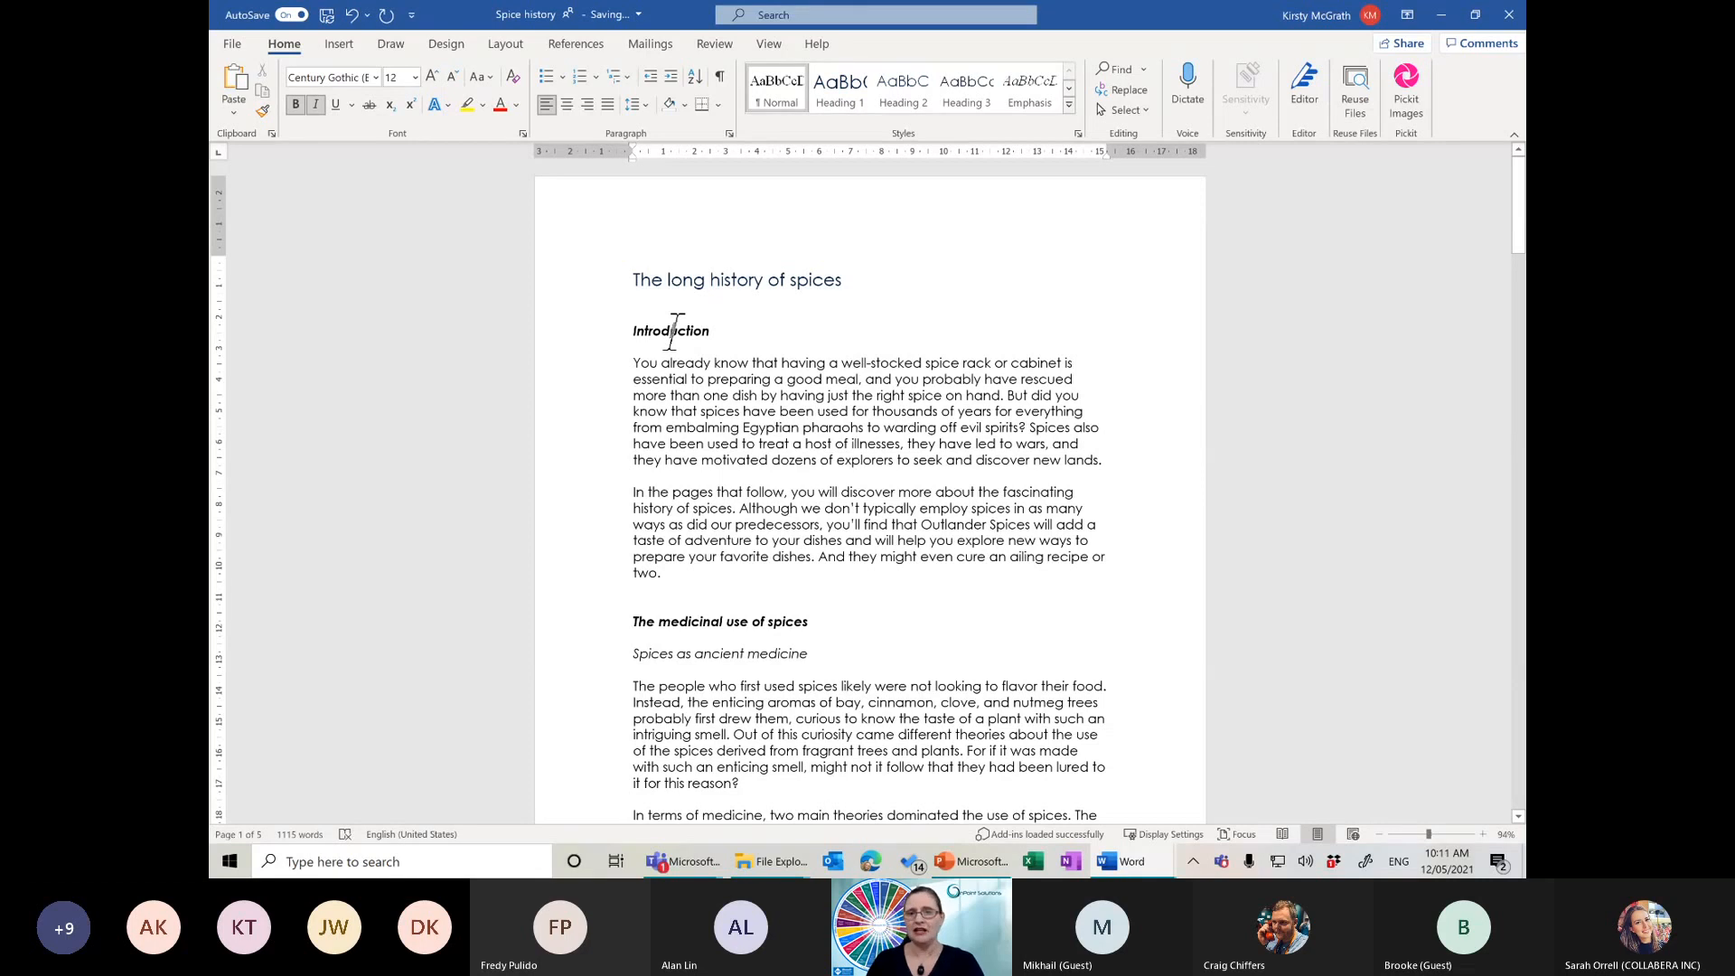
click(1070, 105)
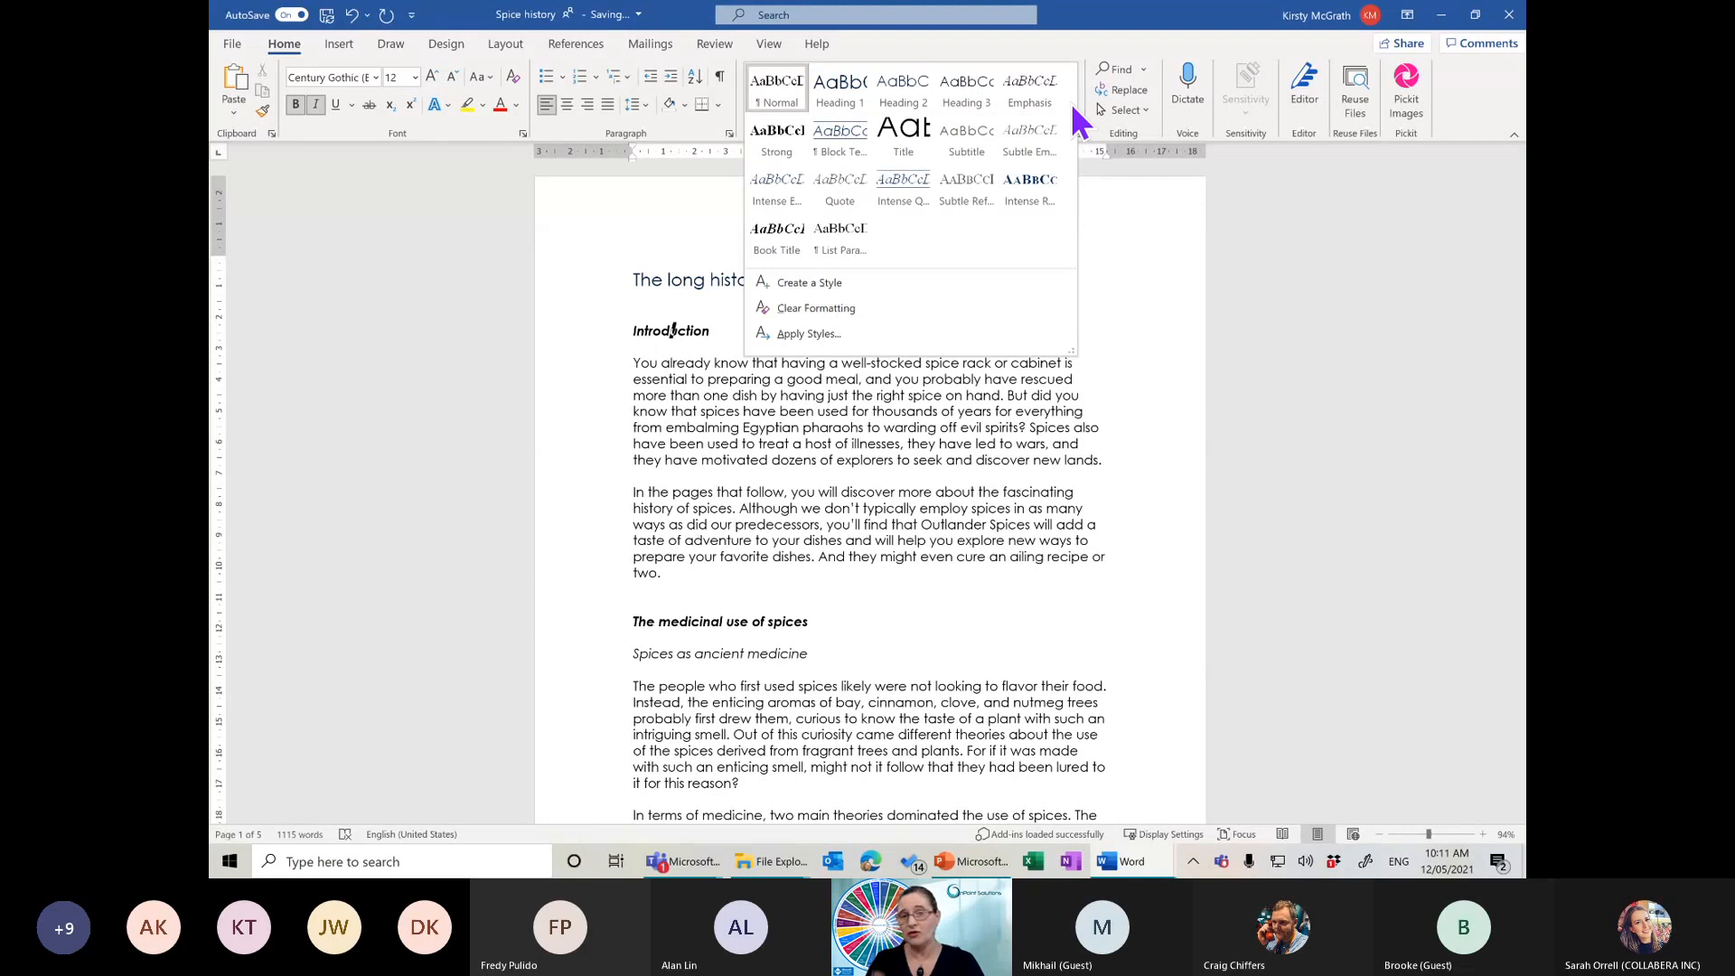
key(Escape)
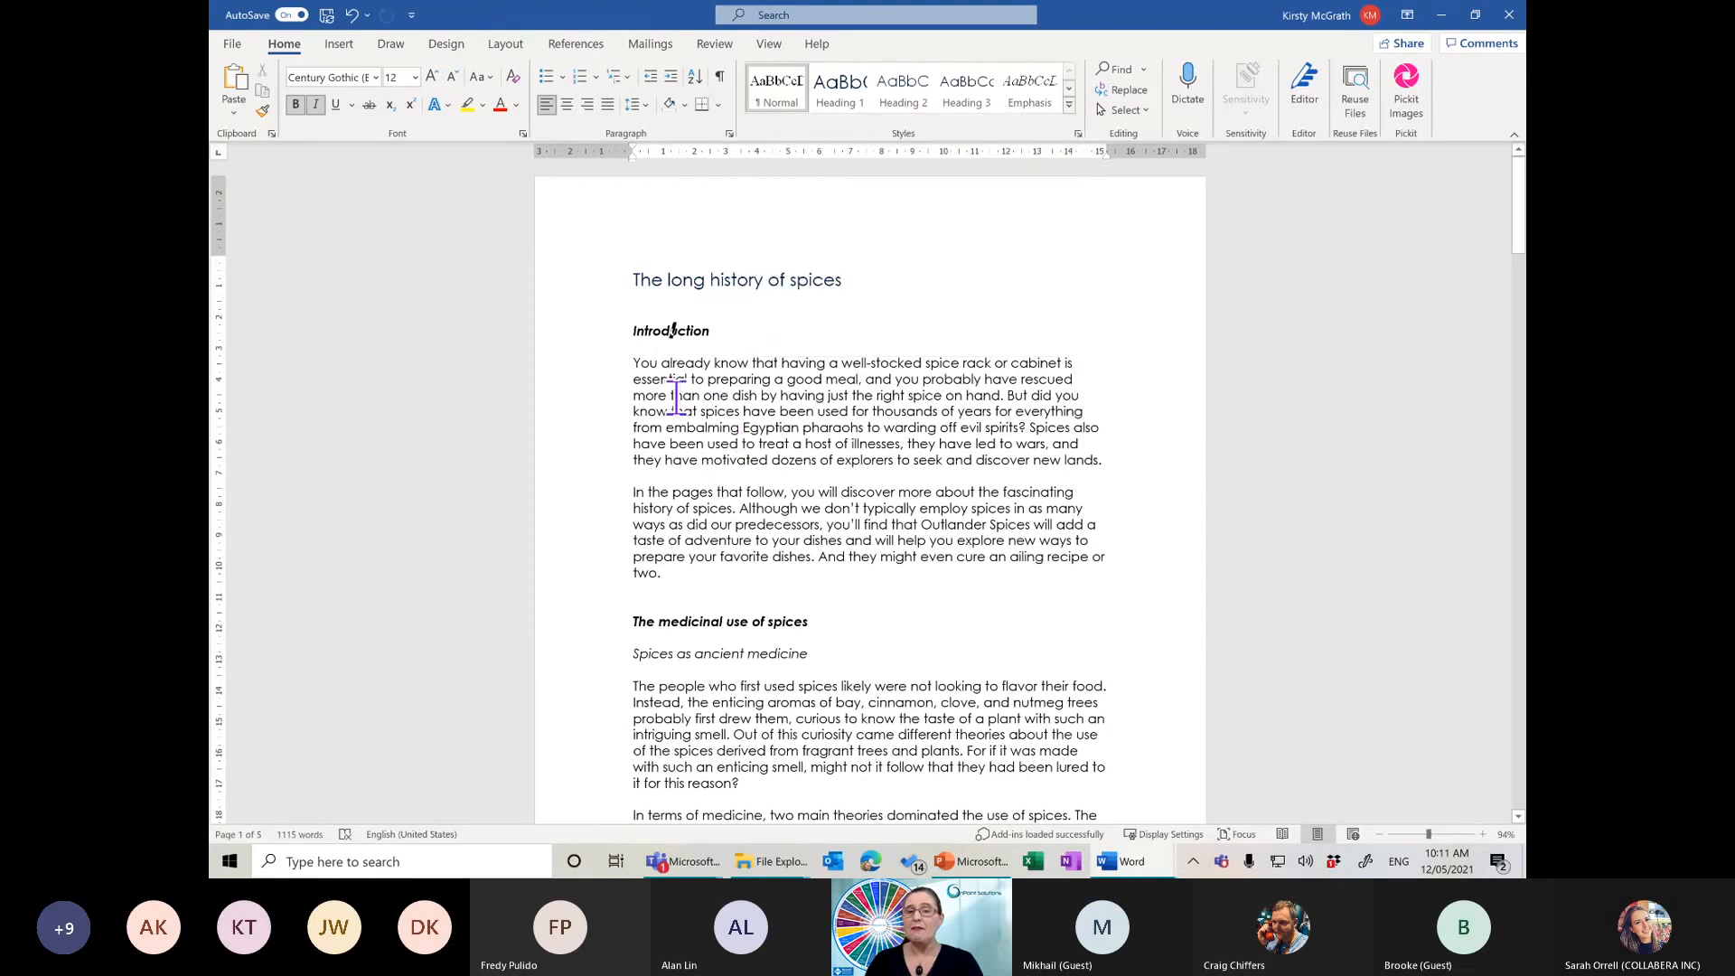
Select the Introduction heading together with all similarly formatted text in the document, and apply the Heading 2 style
click(604, 325)
click(604, 333)
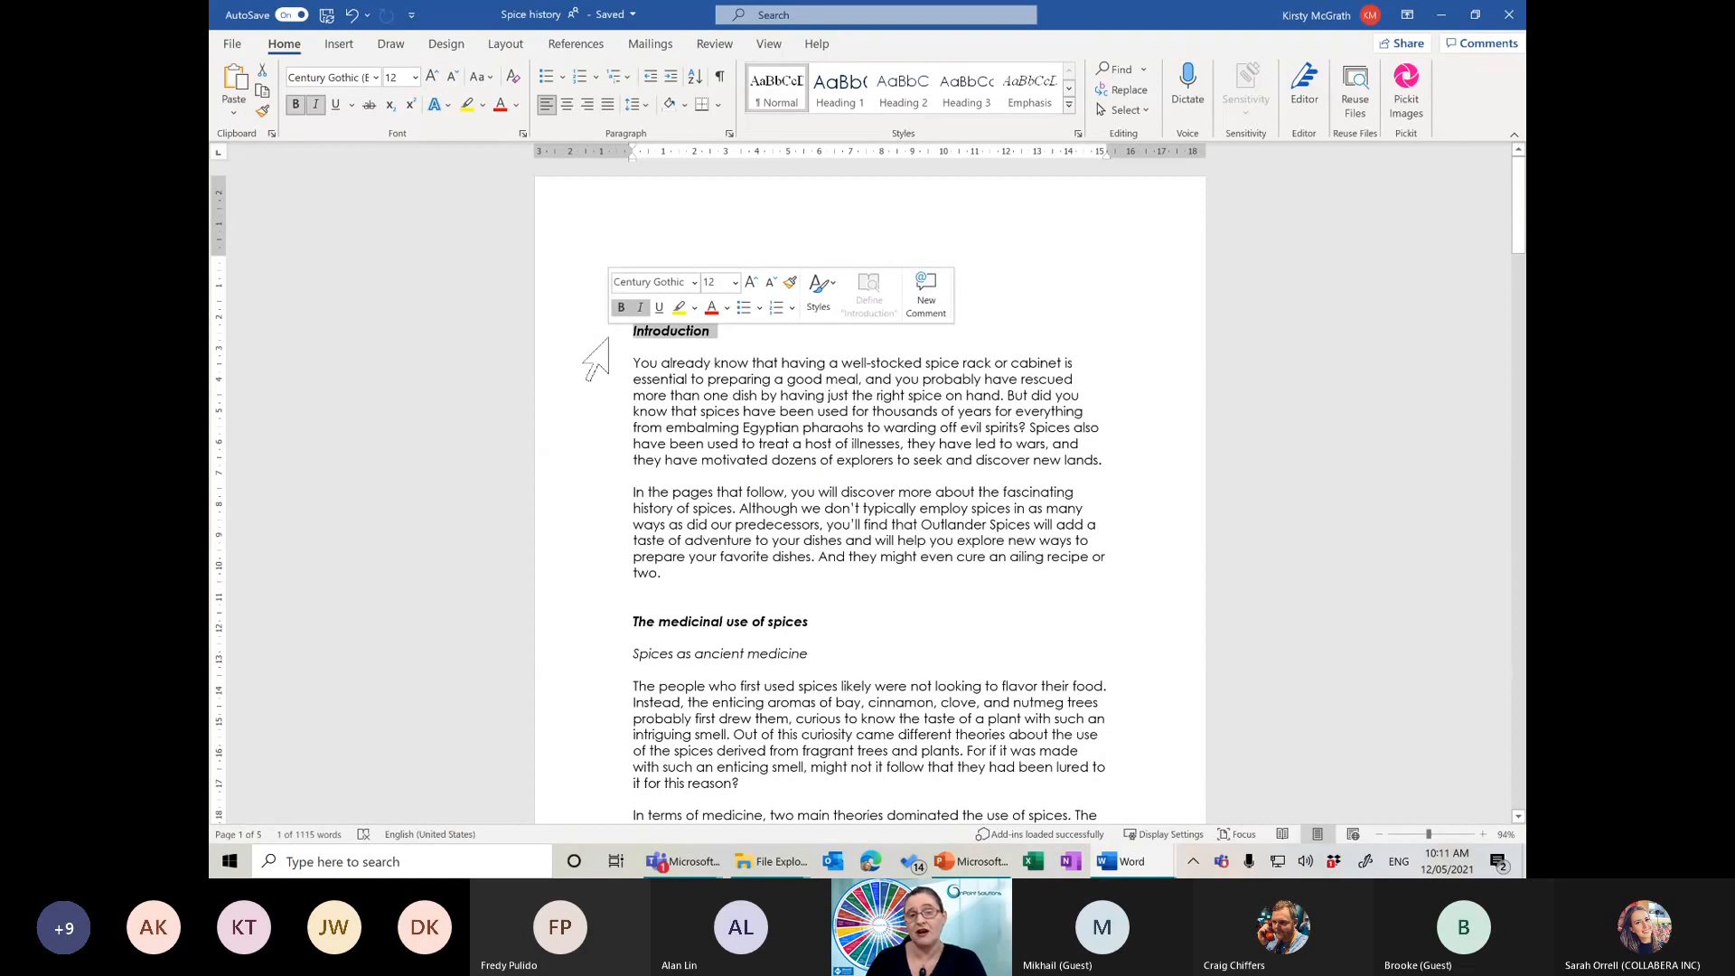
right_click(896, 93)
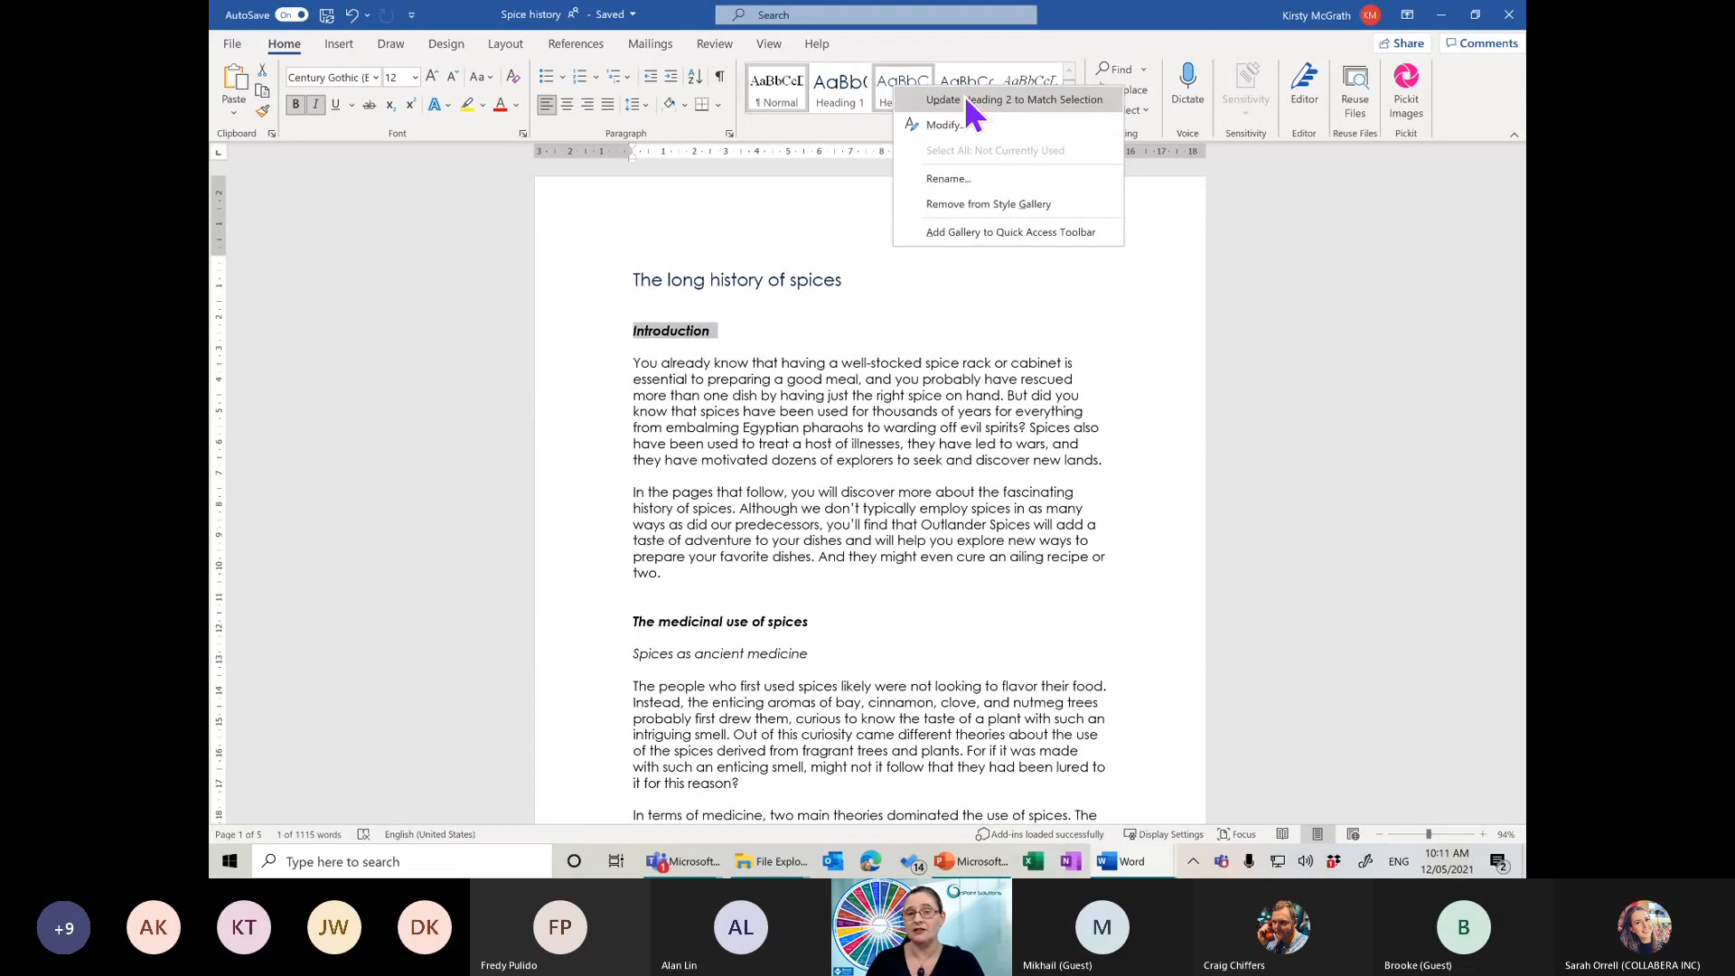
click(691, 331)
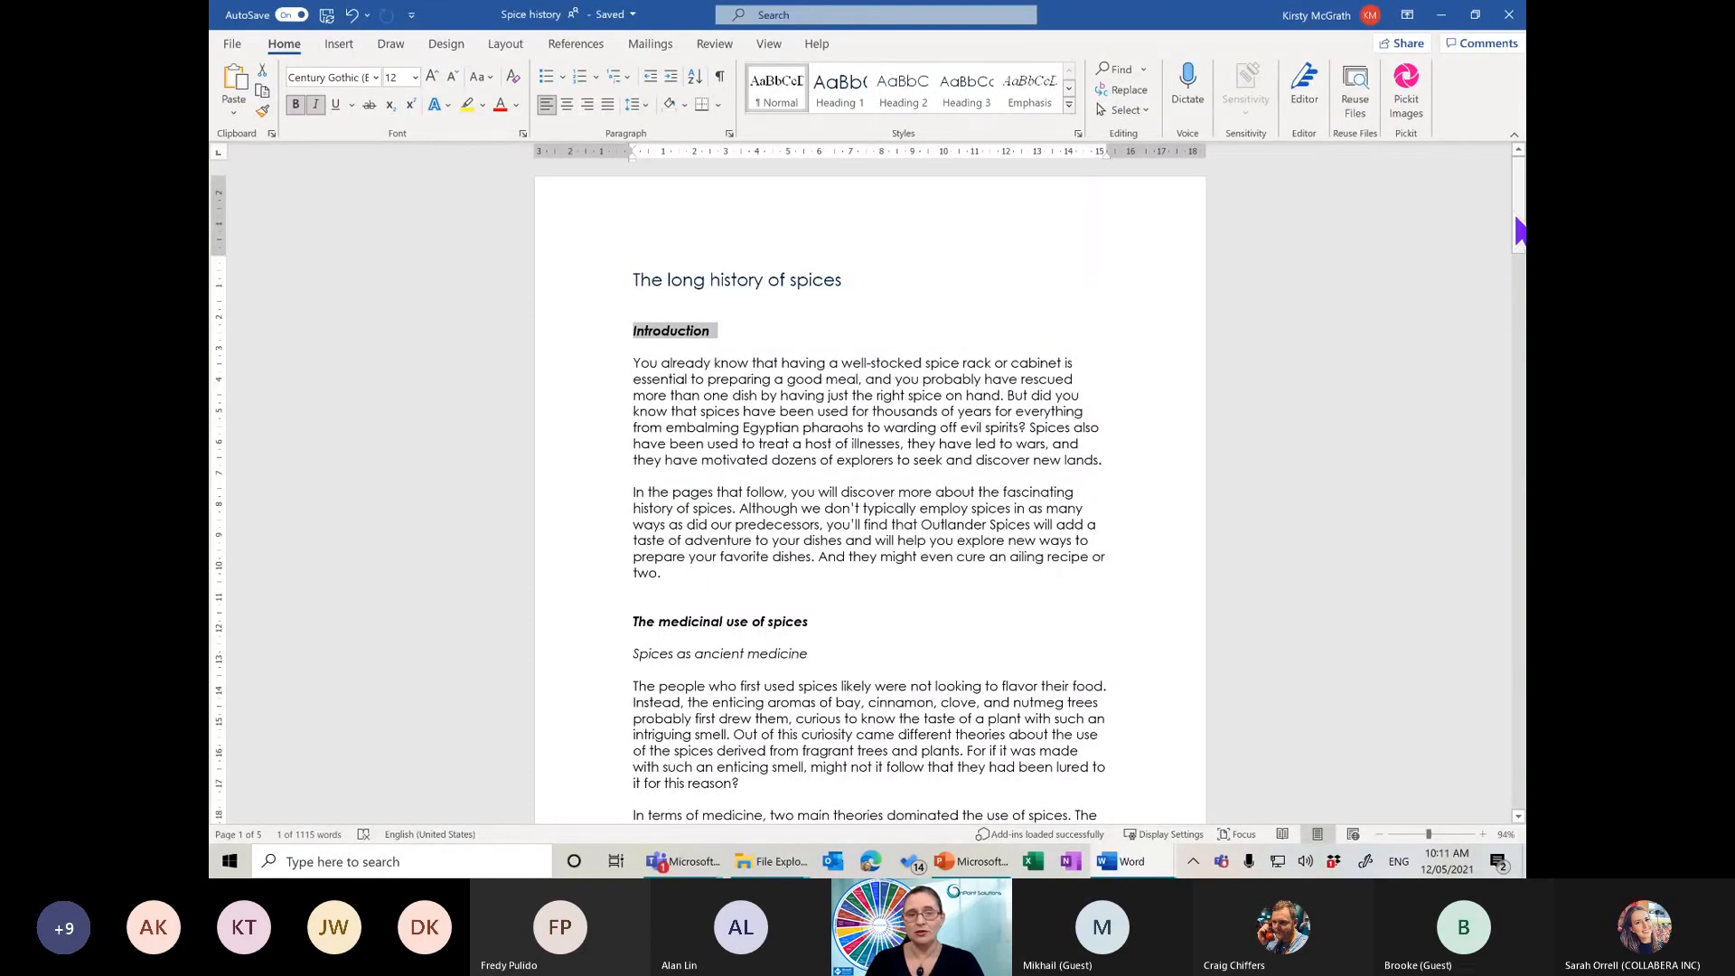
mouse_move(1519, 208)
mouse_down()
mouse_move(1521, 340)
mouse_move(1521, 222)
mouse_up()
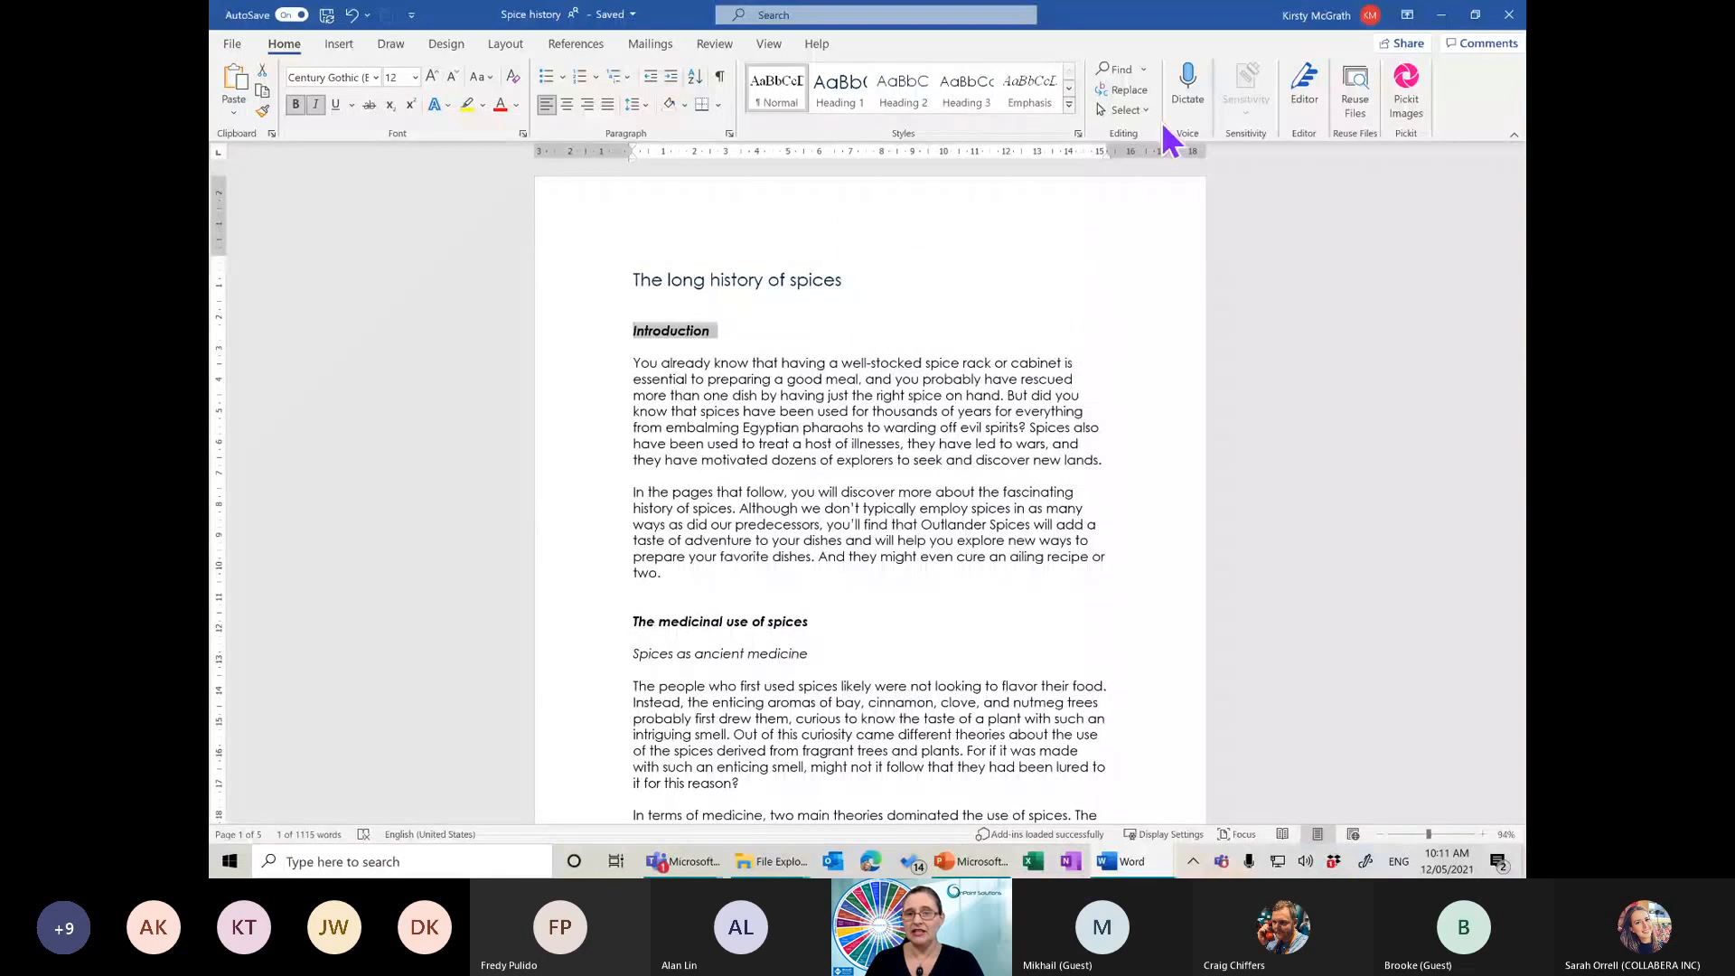
click(1124, 111)
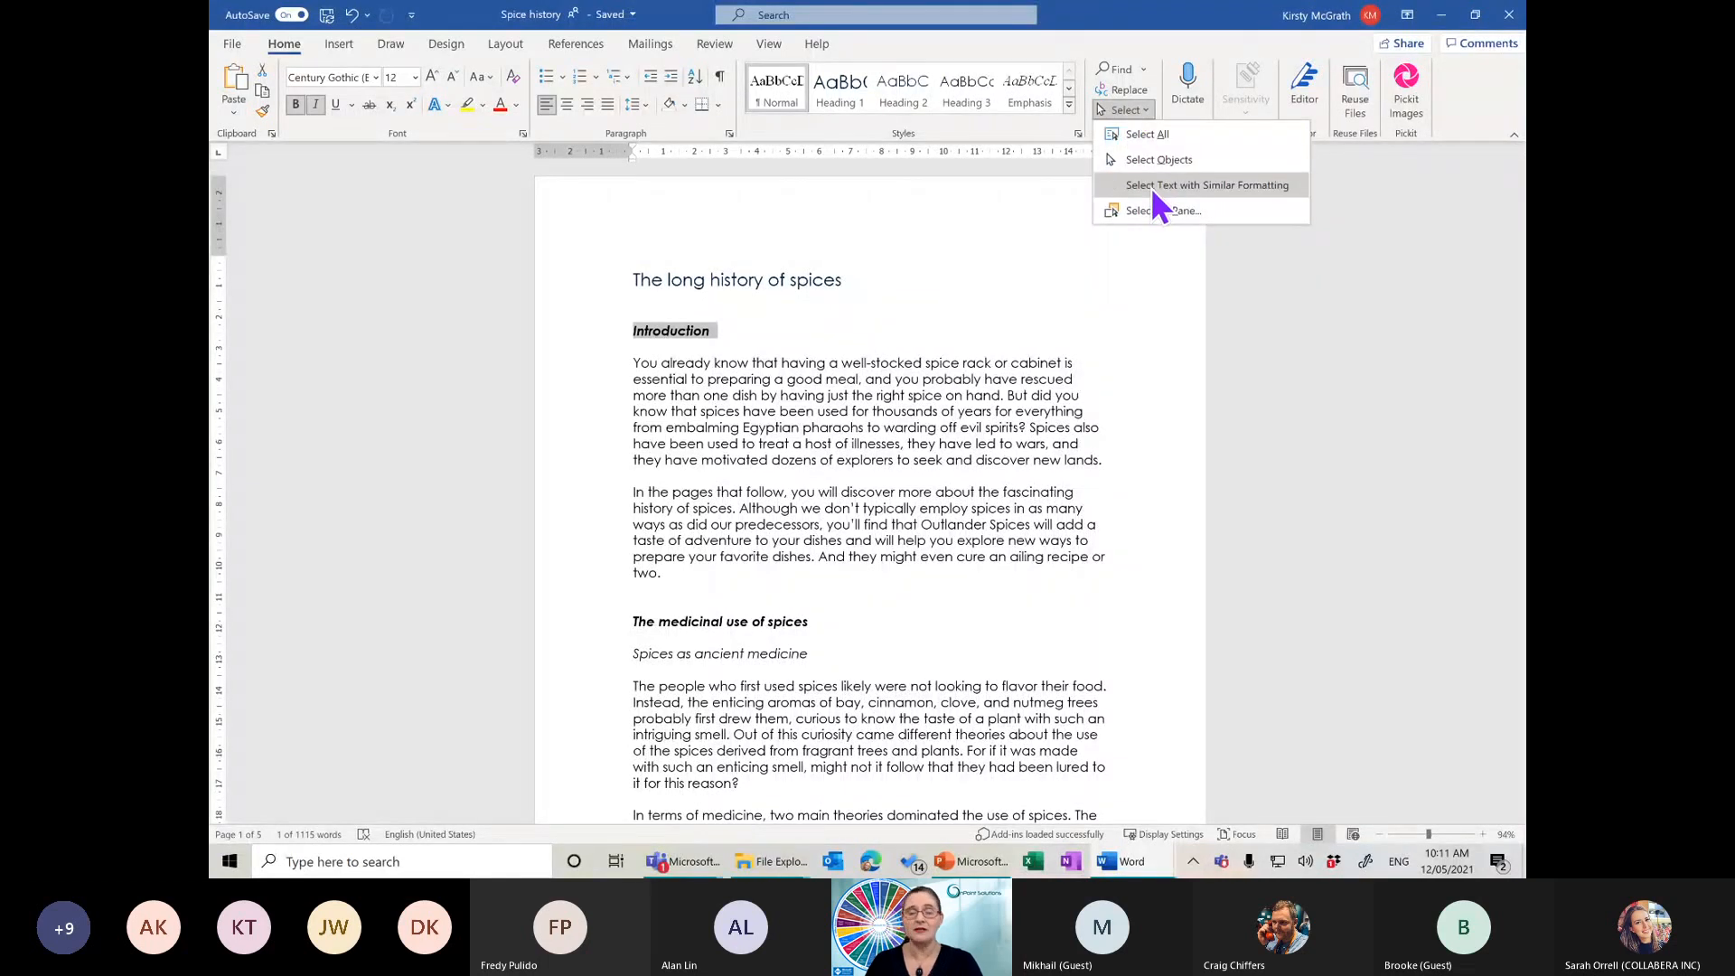
click(1153, 190)
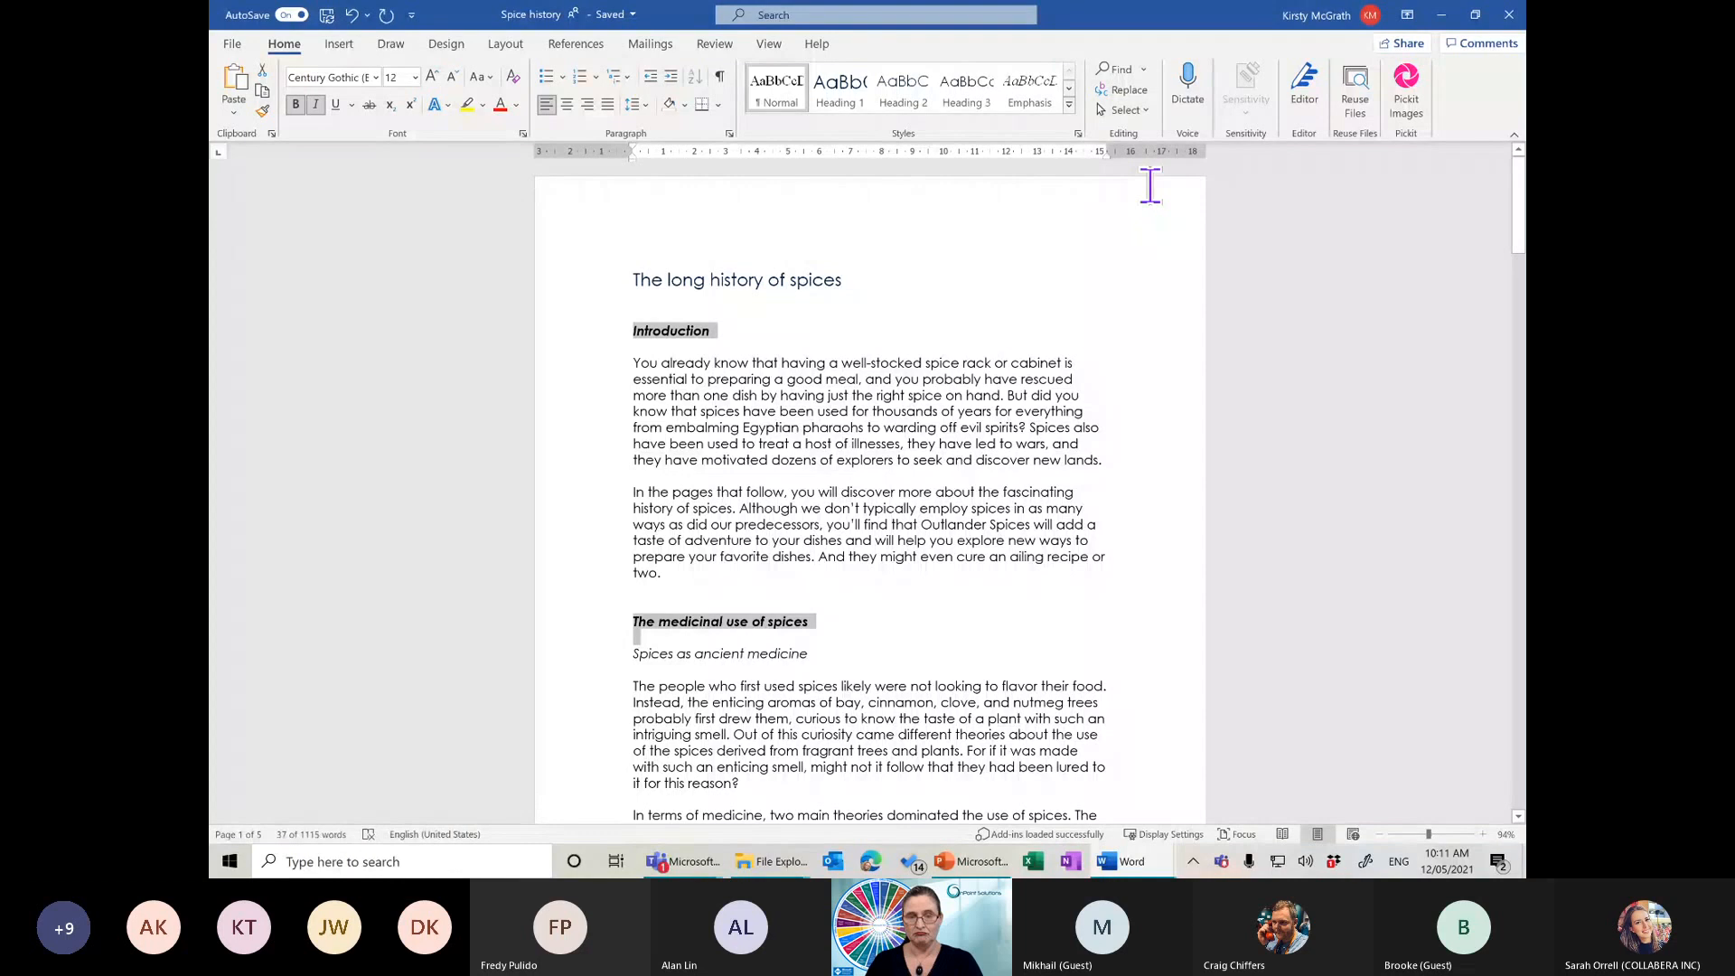
click(903, 94)
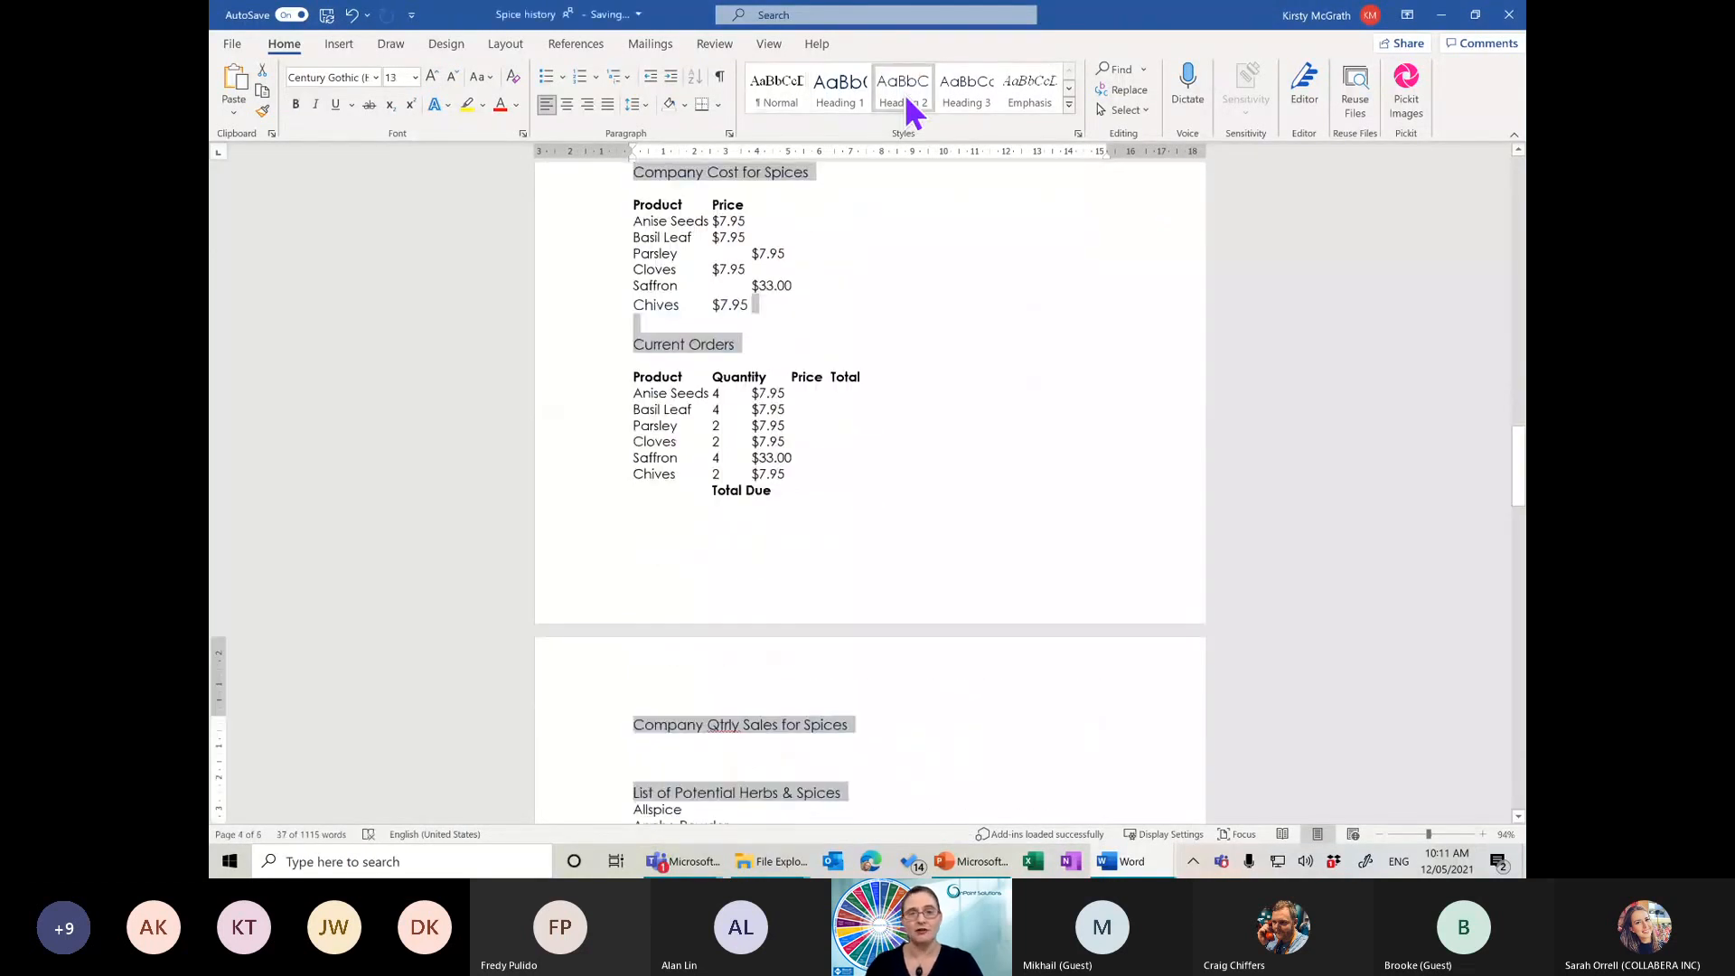
Select the subheading "Spices as ancient medicine" together with all similarly formatted text and apply the Heading 3 style
drag(1519, 465, 1519, 176)
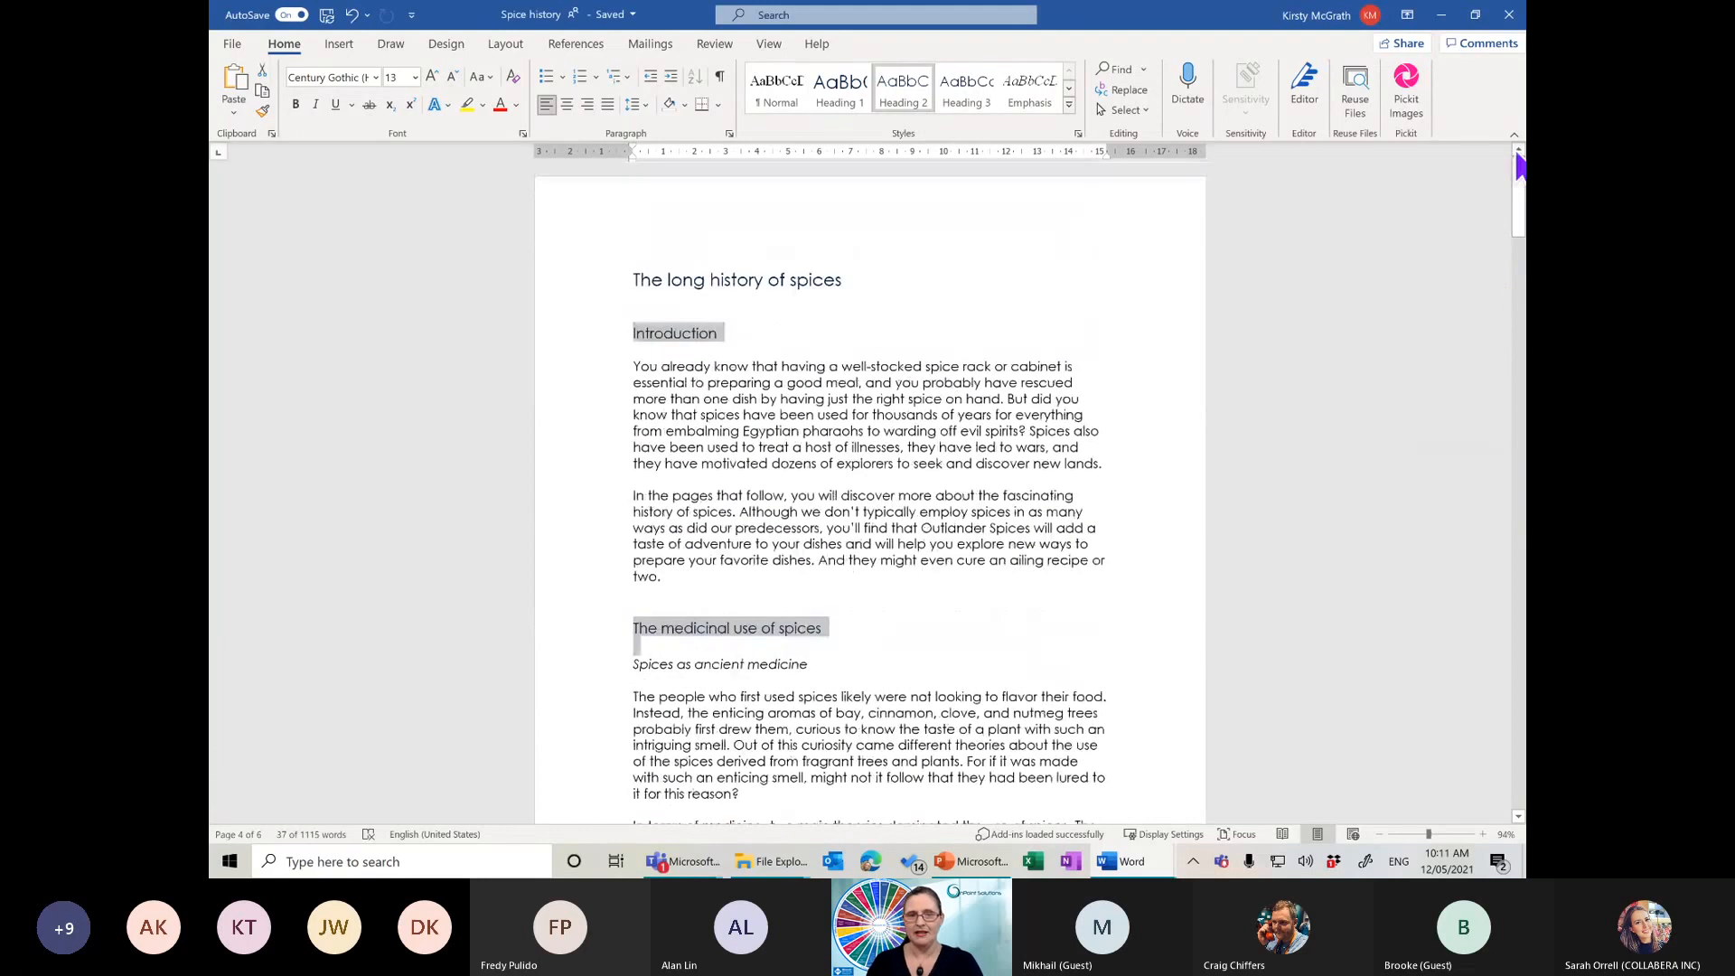
click(765, 430)
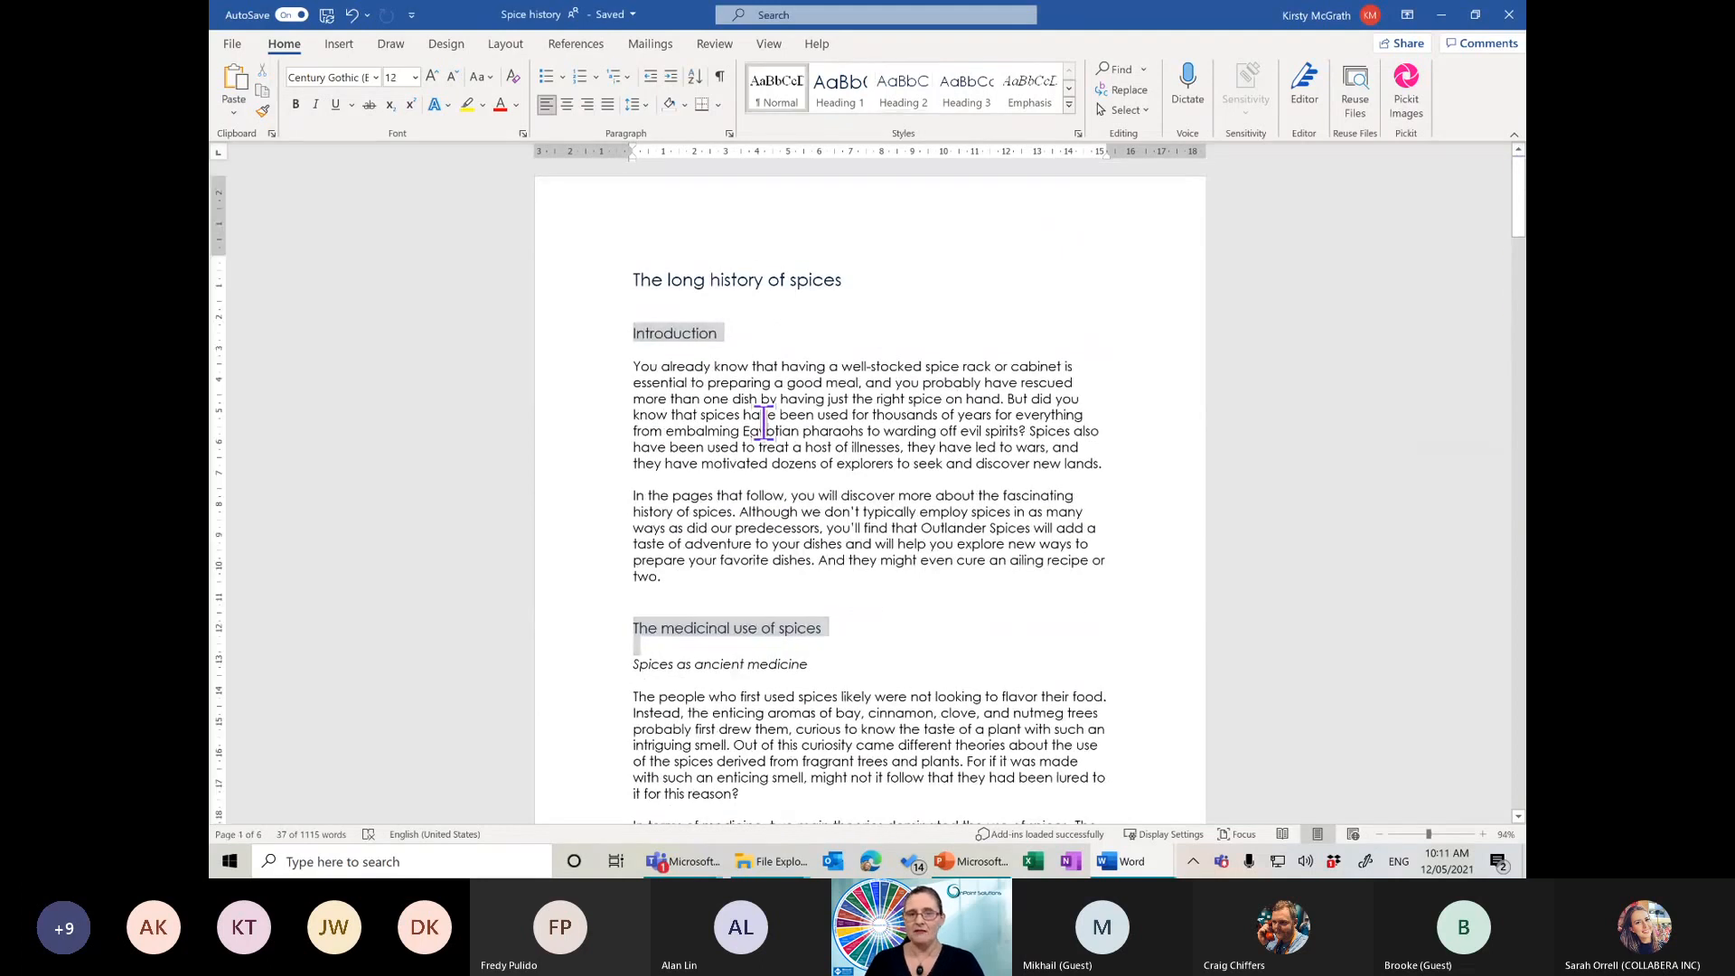
click(583, 664)
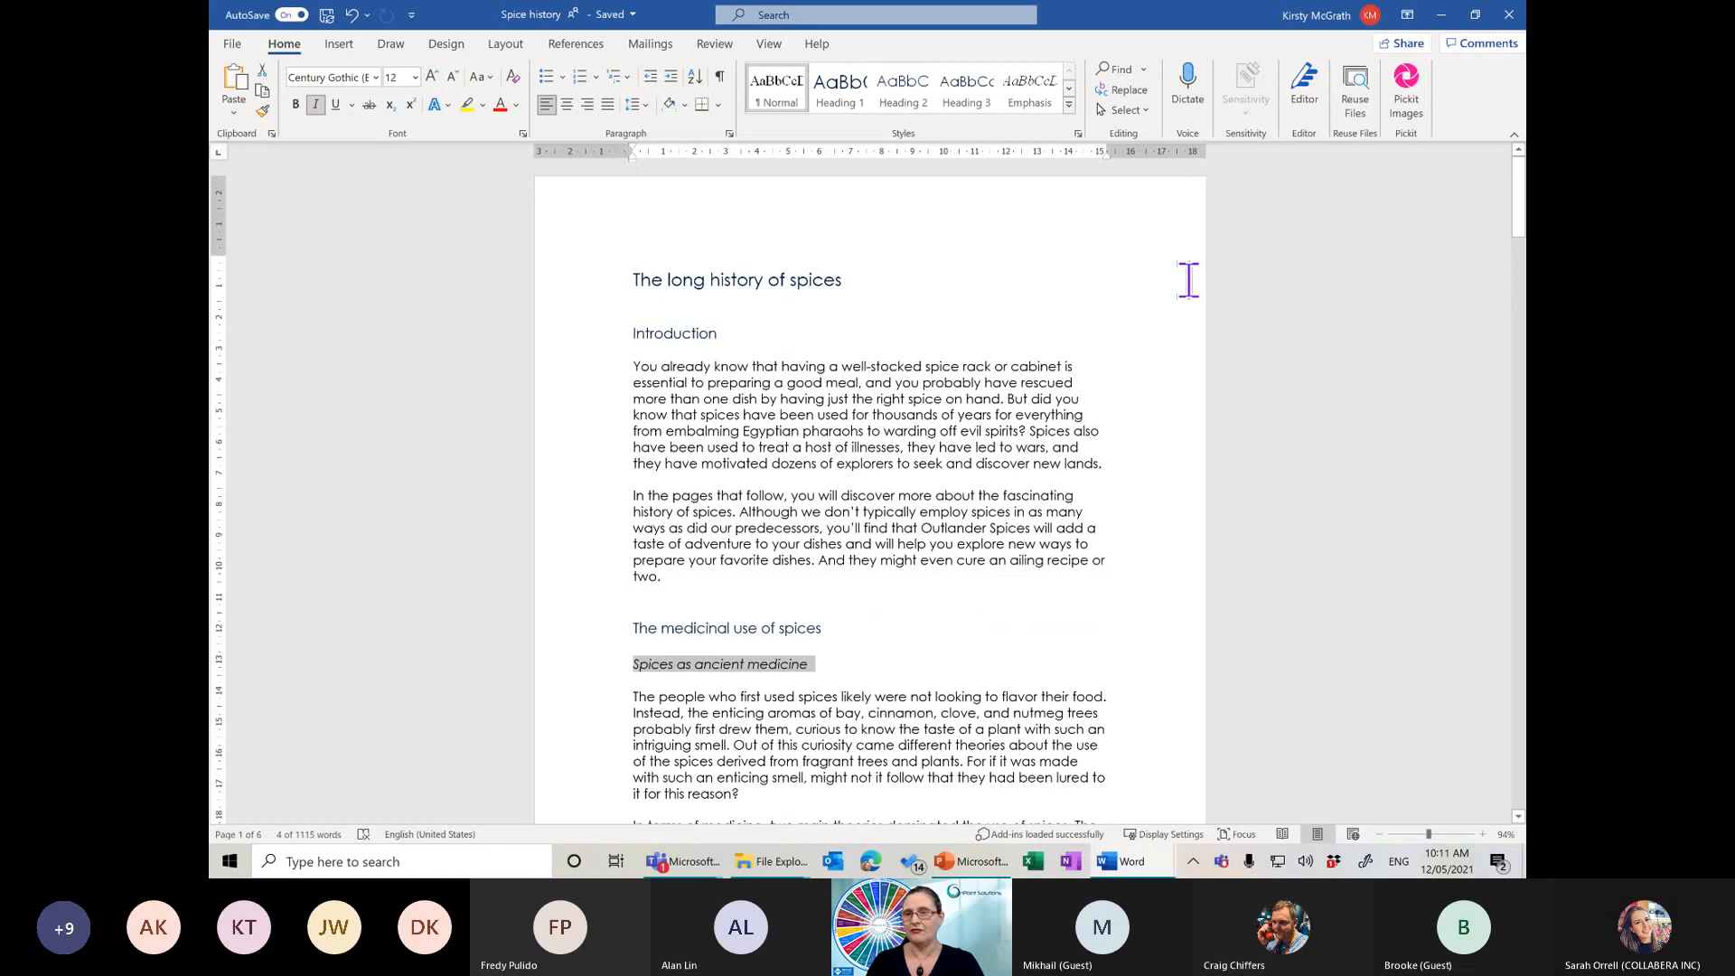
click(1125, 110)
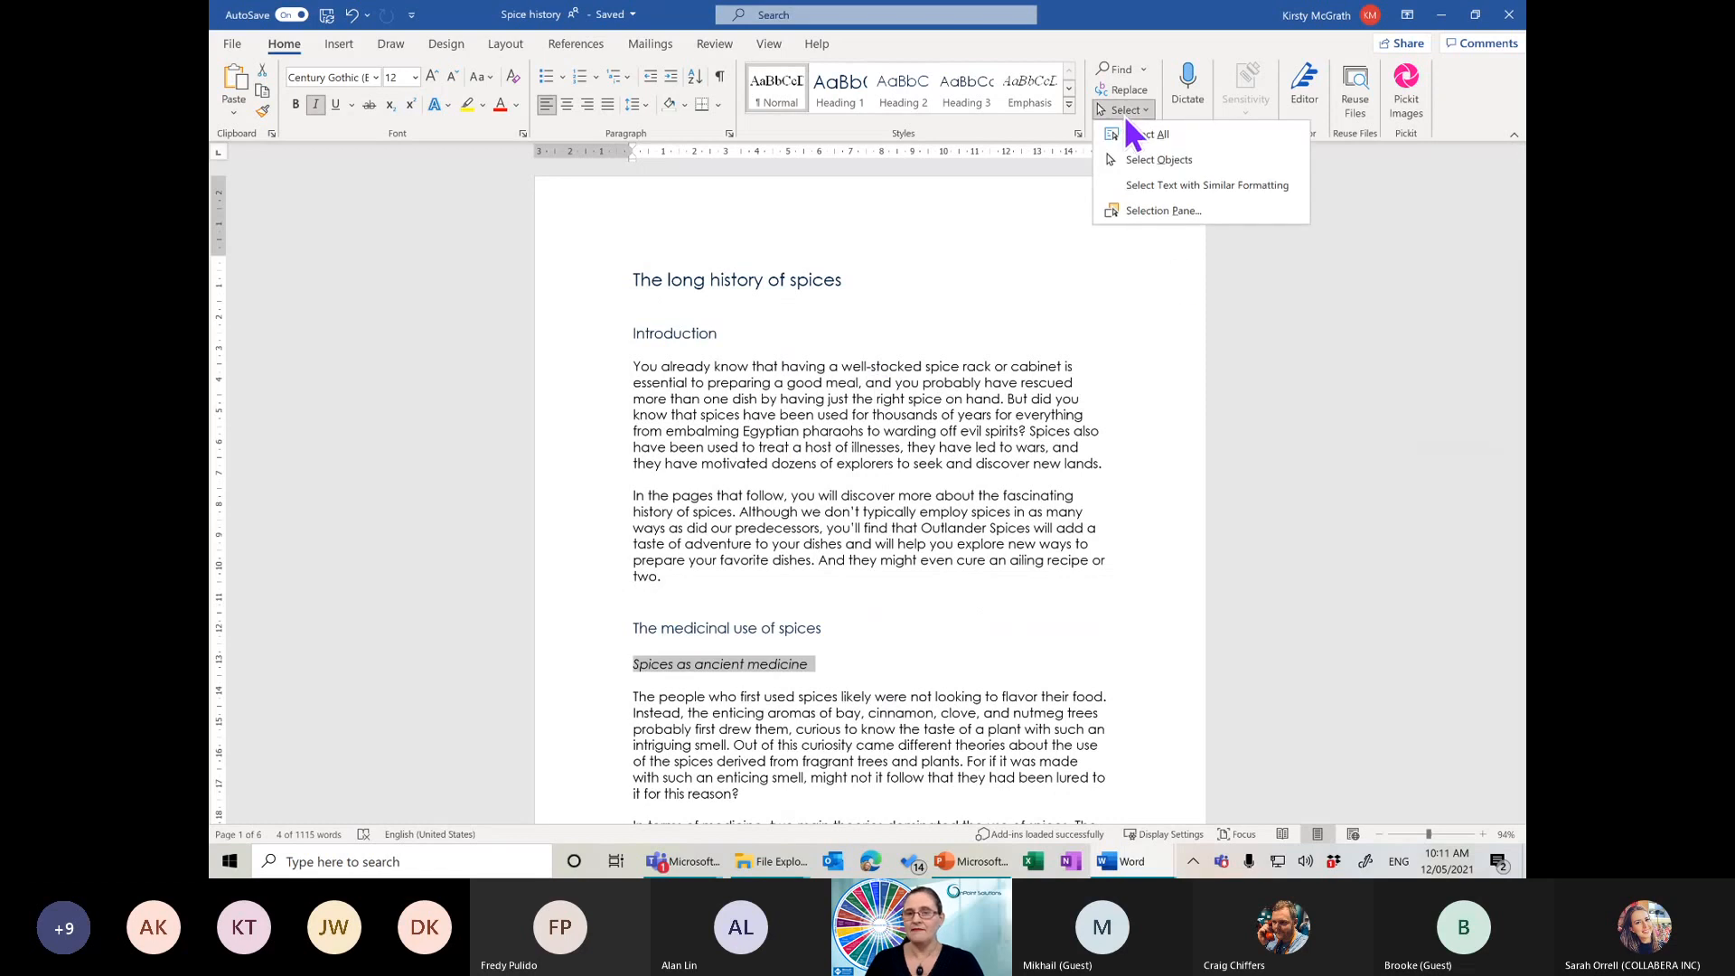
click(1177, 187)
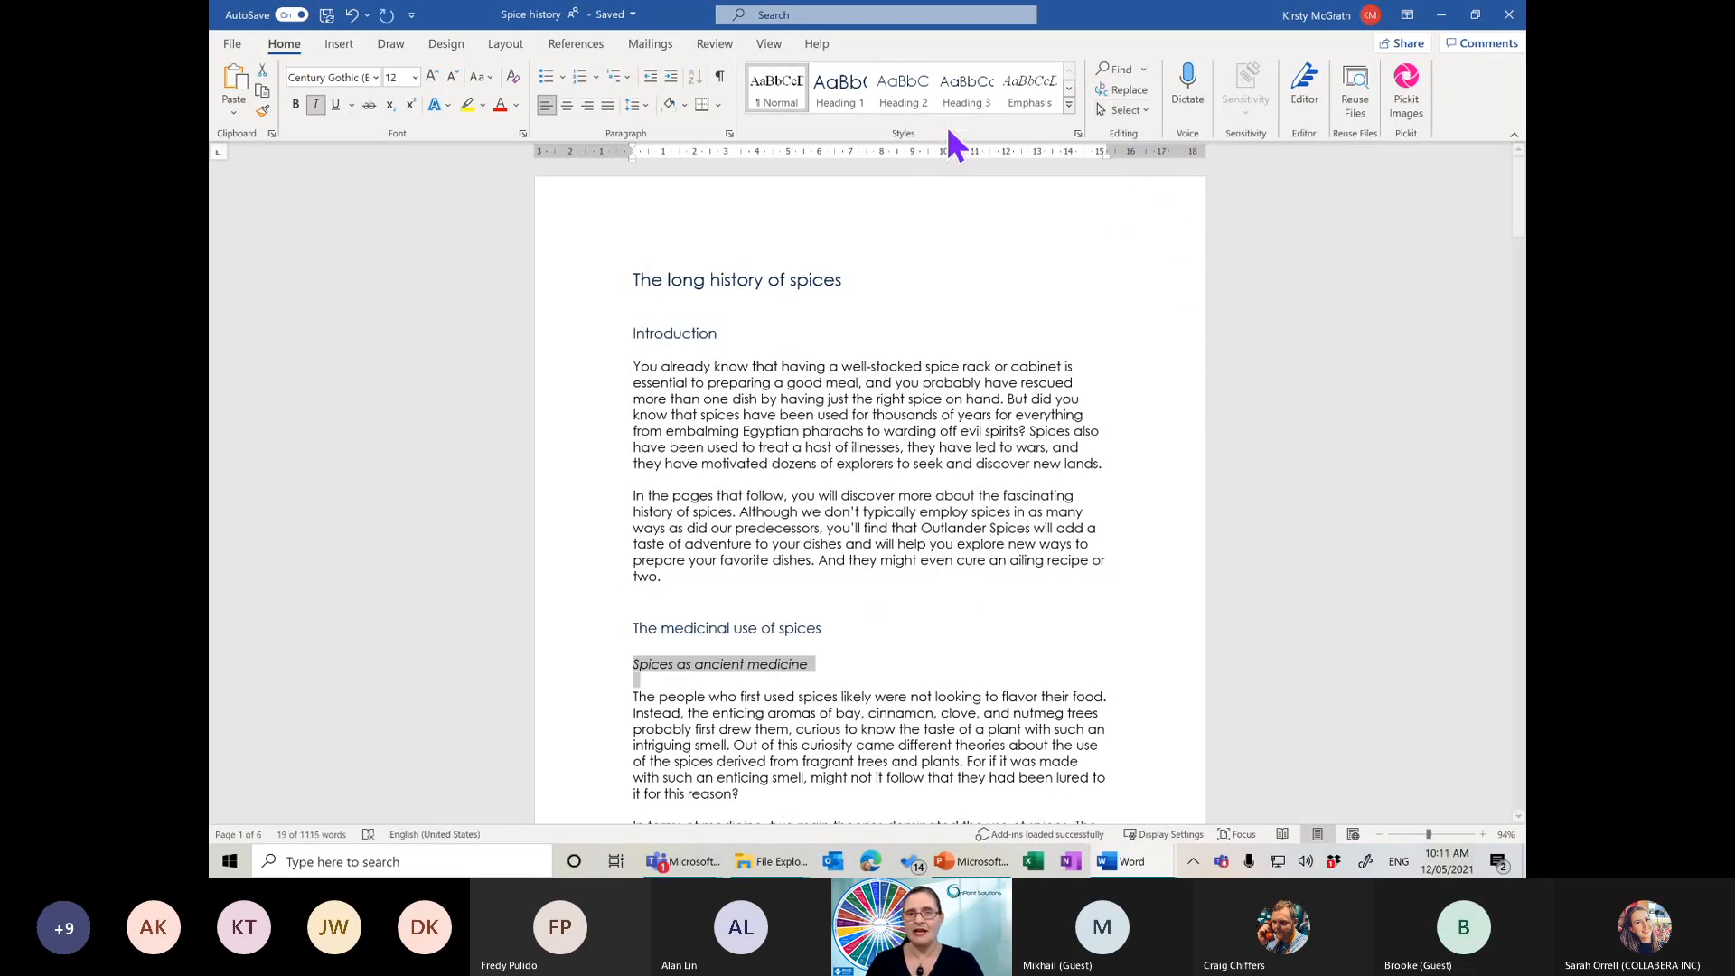
click(974, 88)
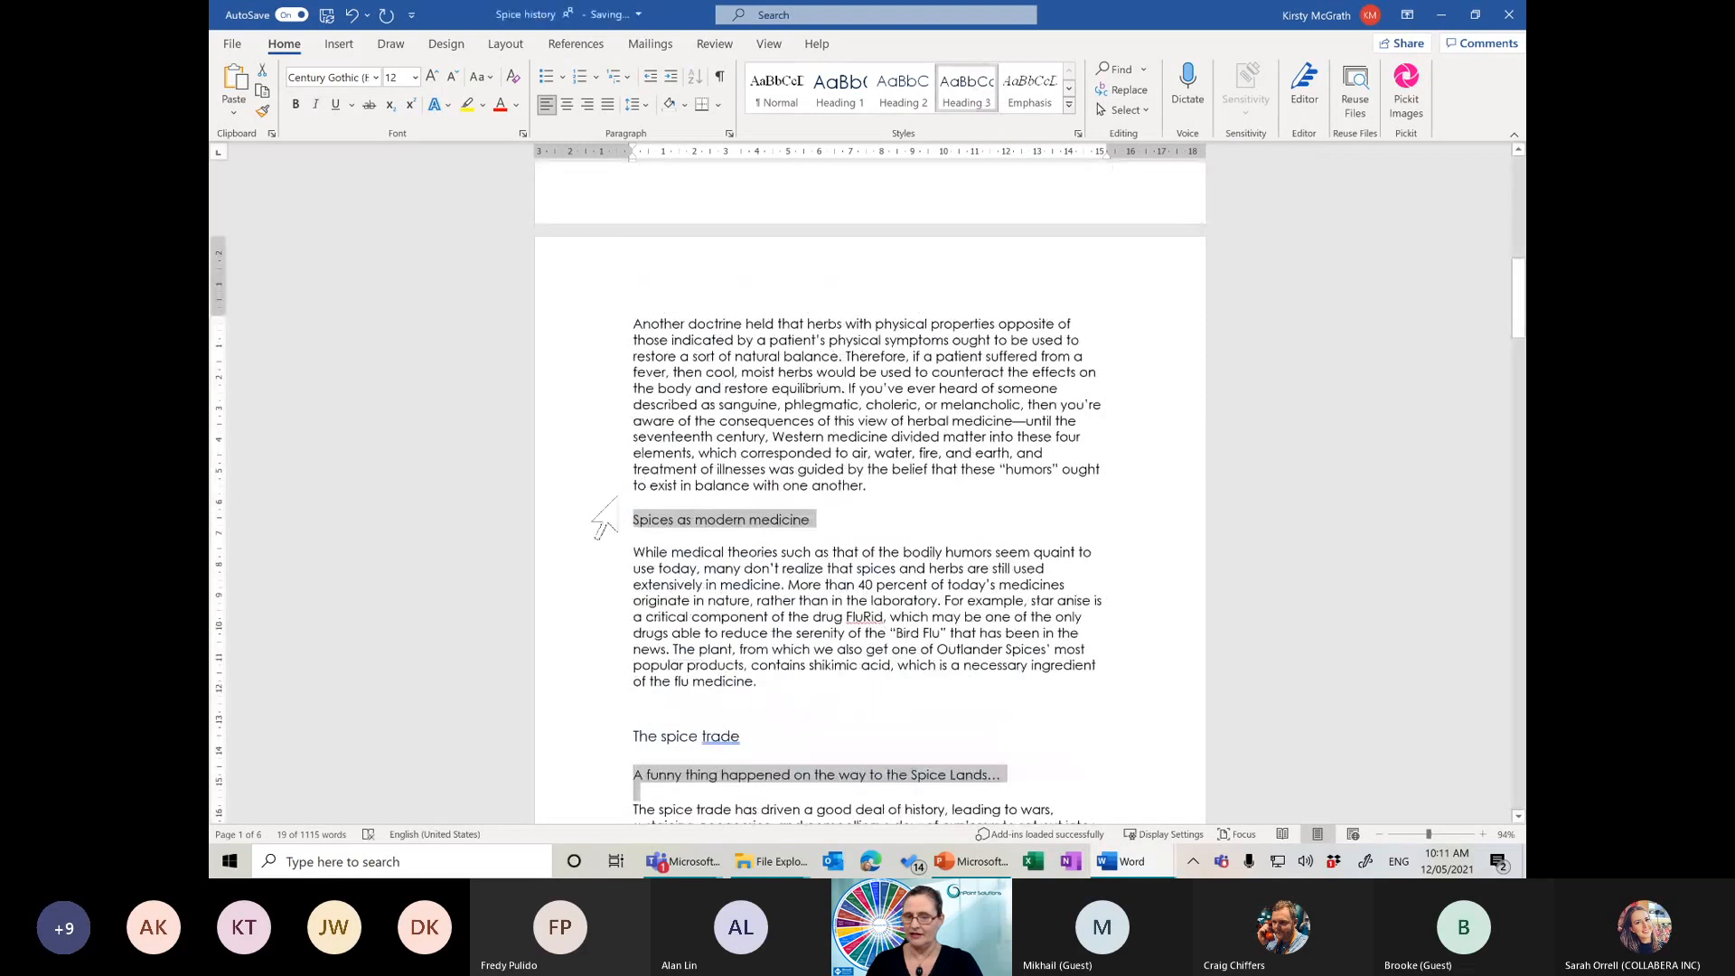
drag(1518, 299, 1510, 155)
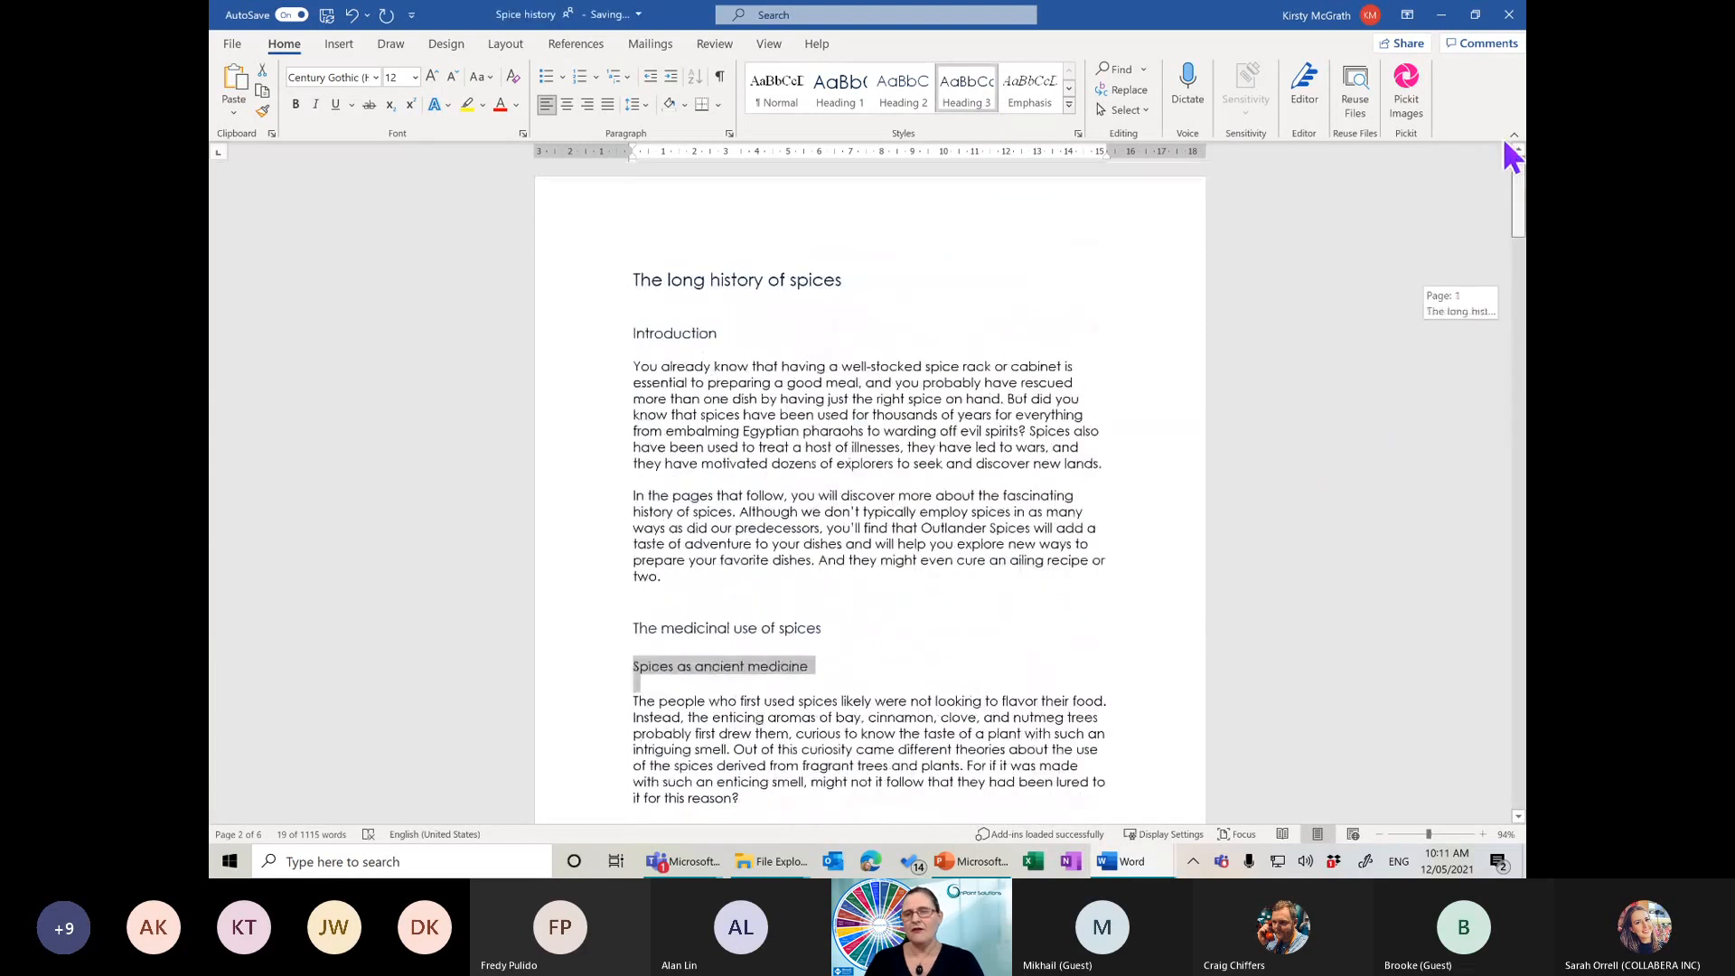
Show the formatting marks to inspect the blank paragraphs around the headings, and display the Navigation pane
click(671, 327)
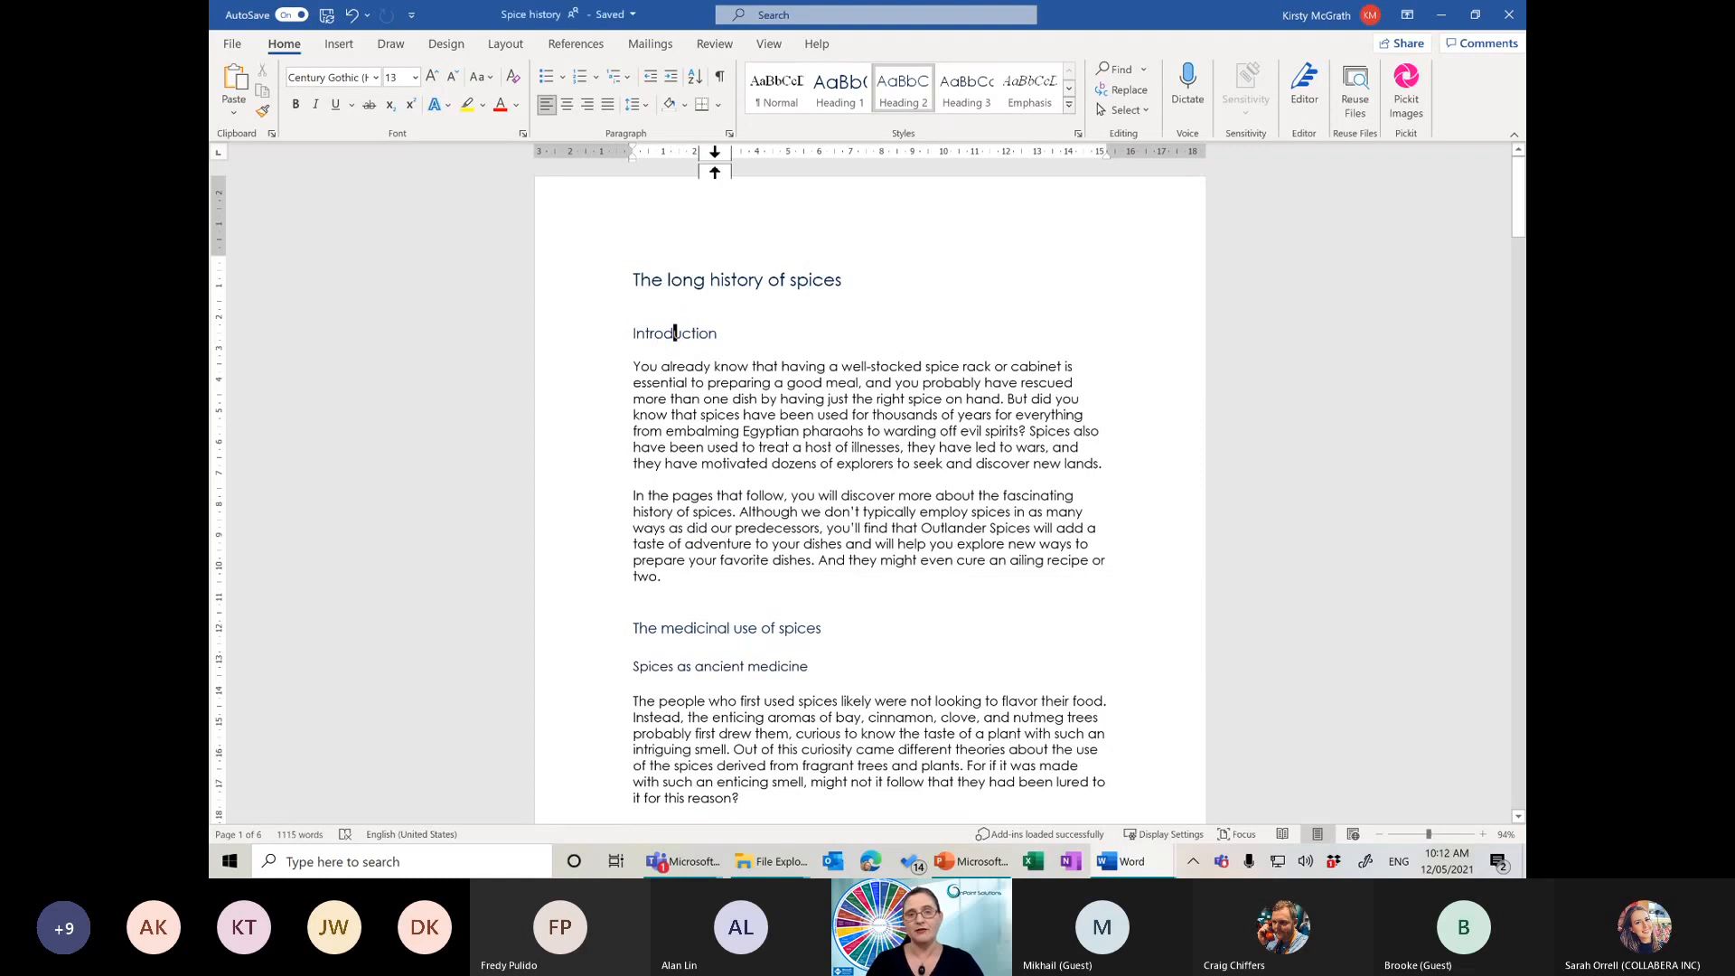
click(719, 78)
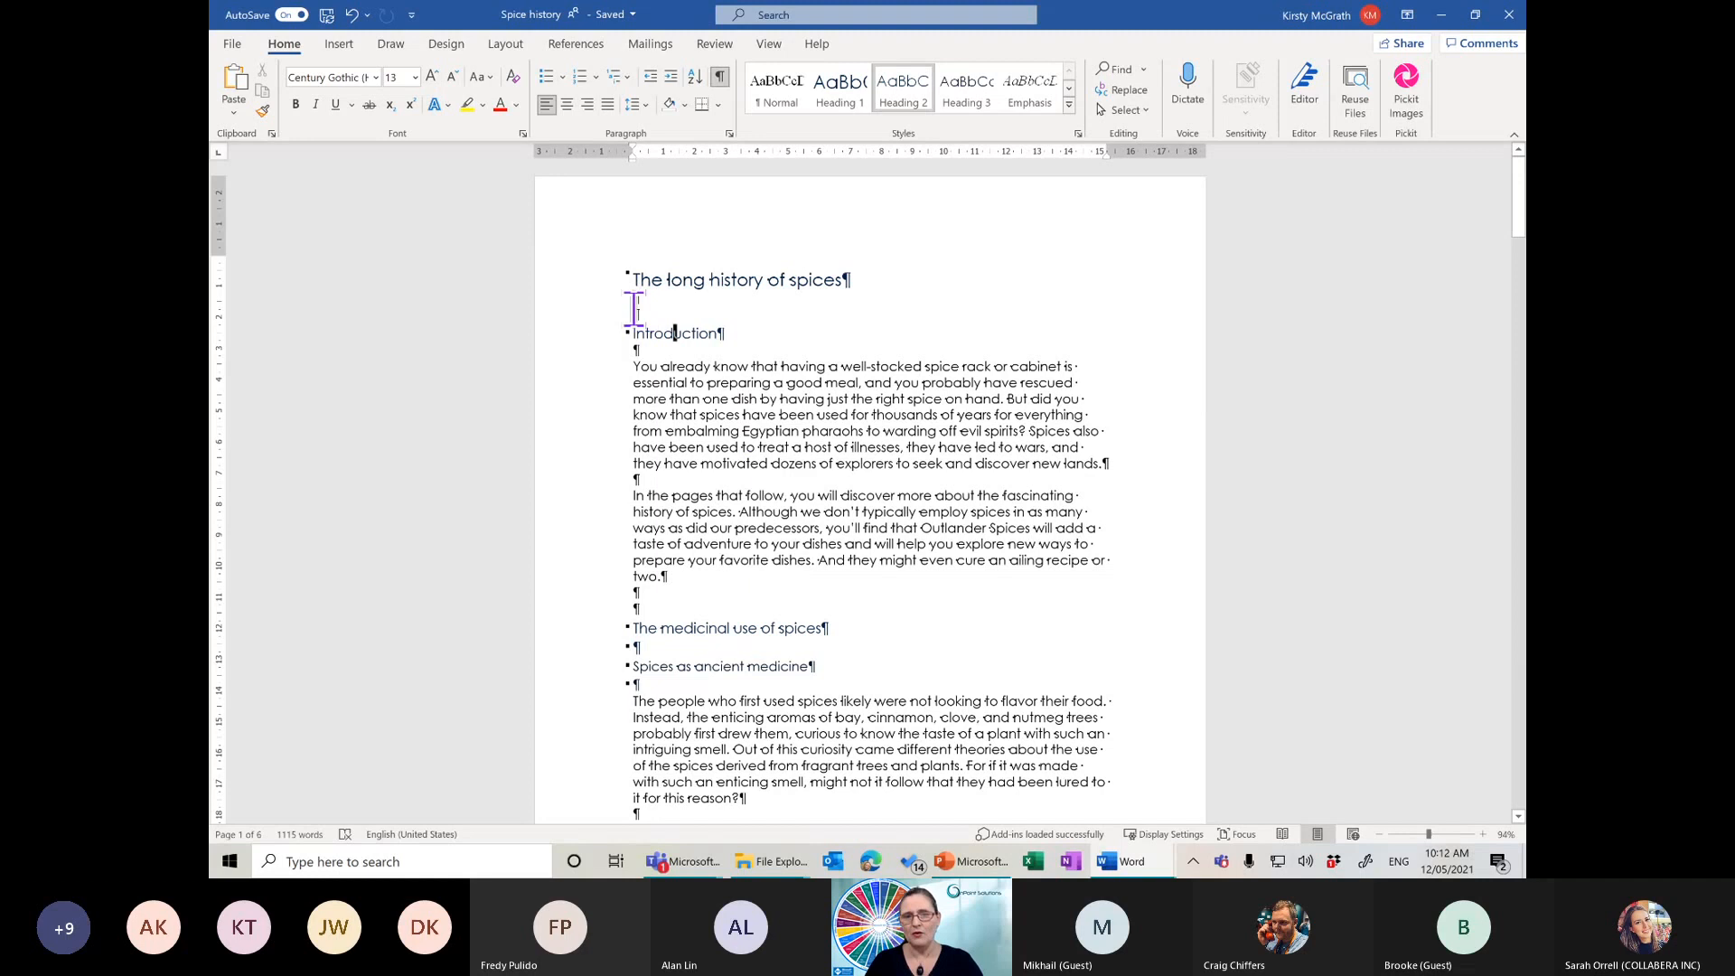
click(642, 348)
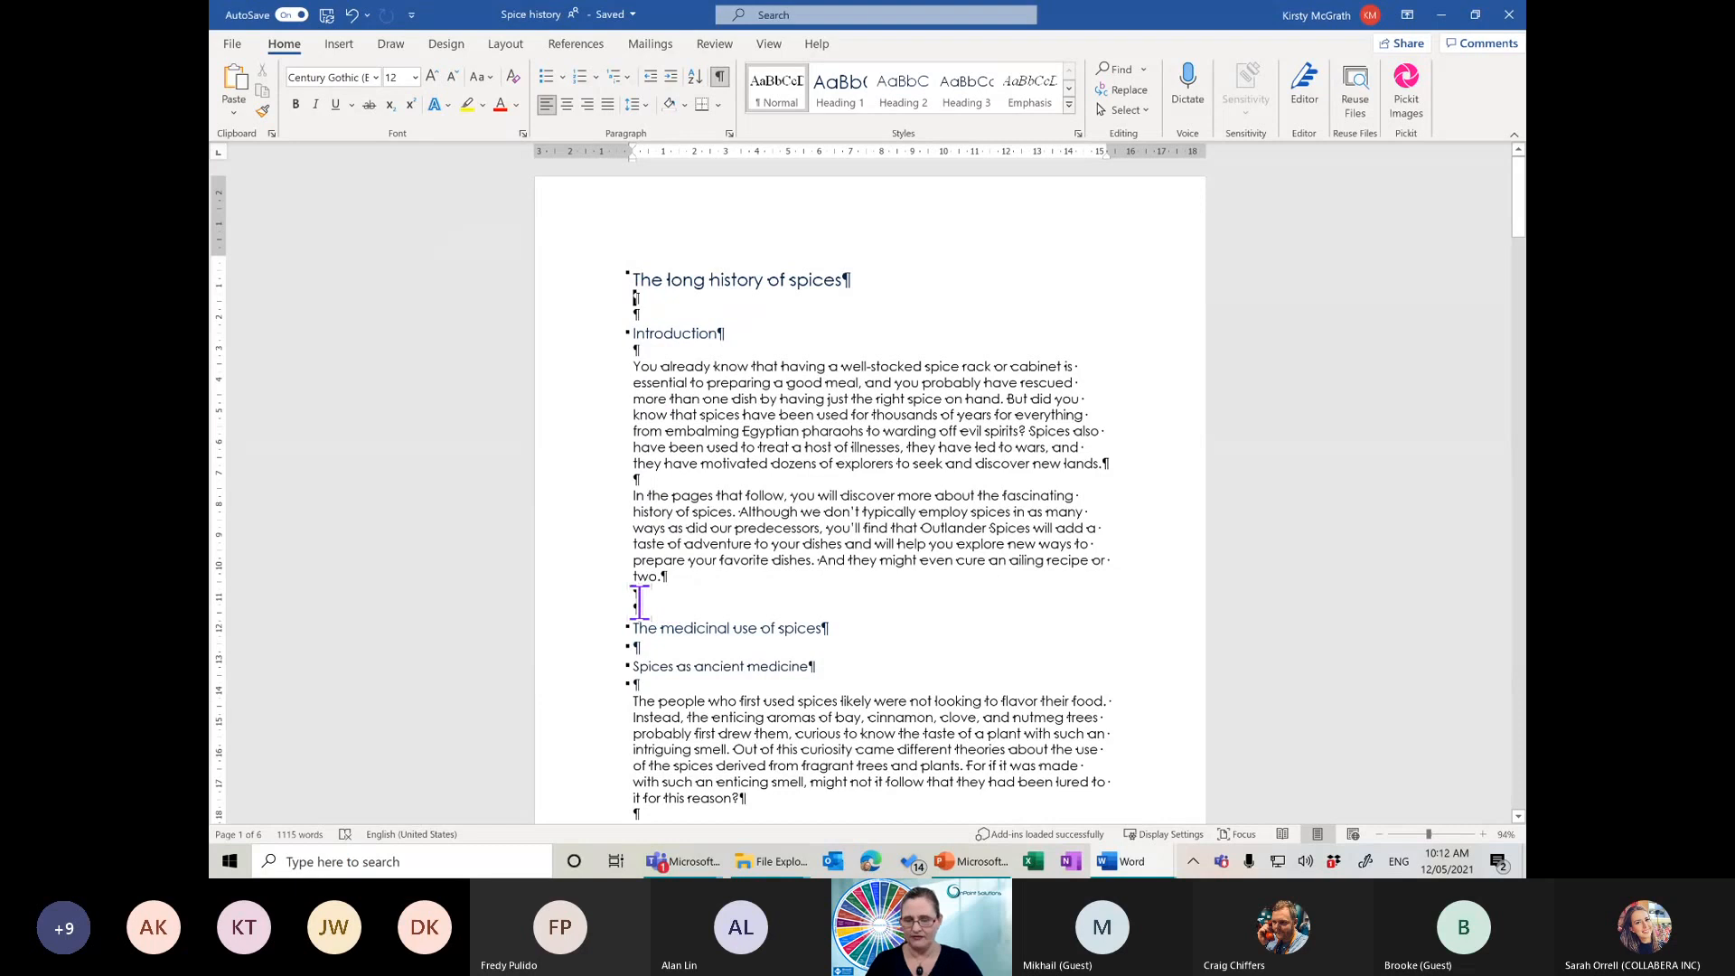
click(639, 645)
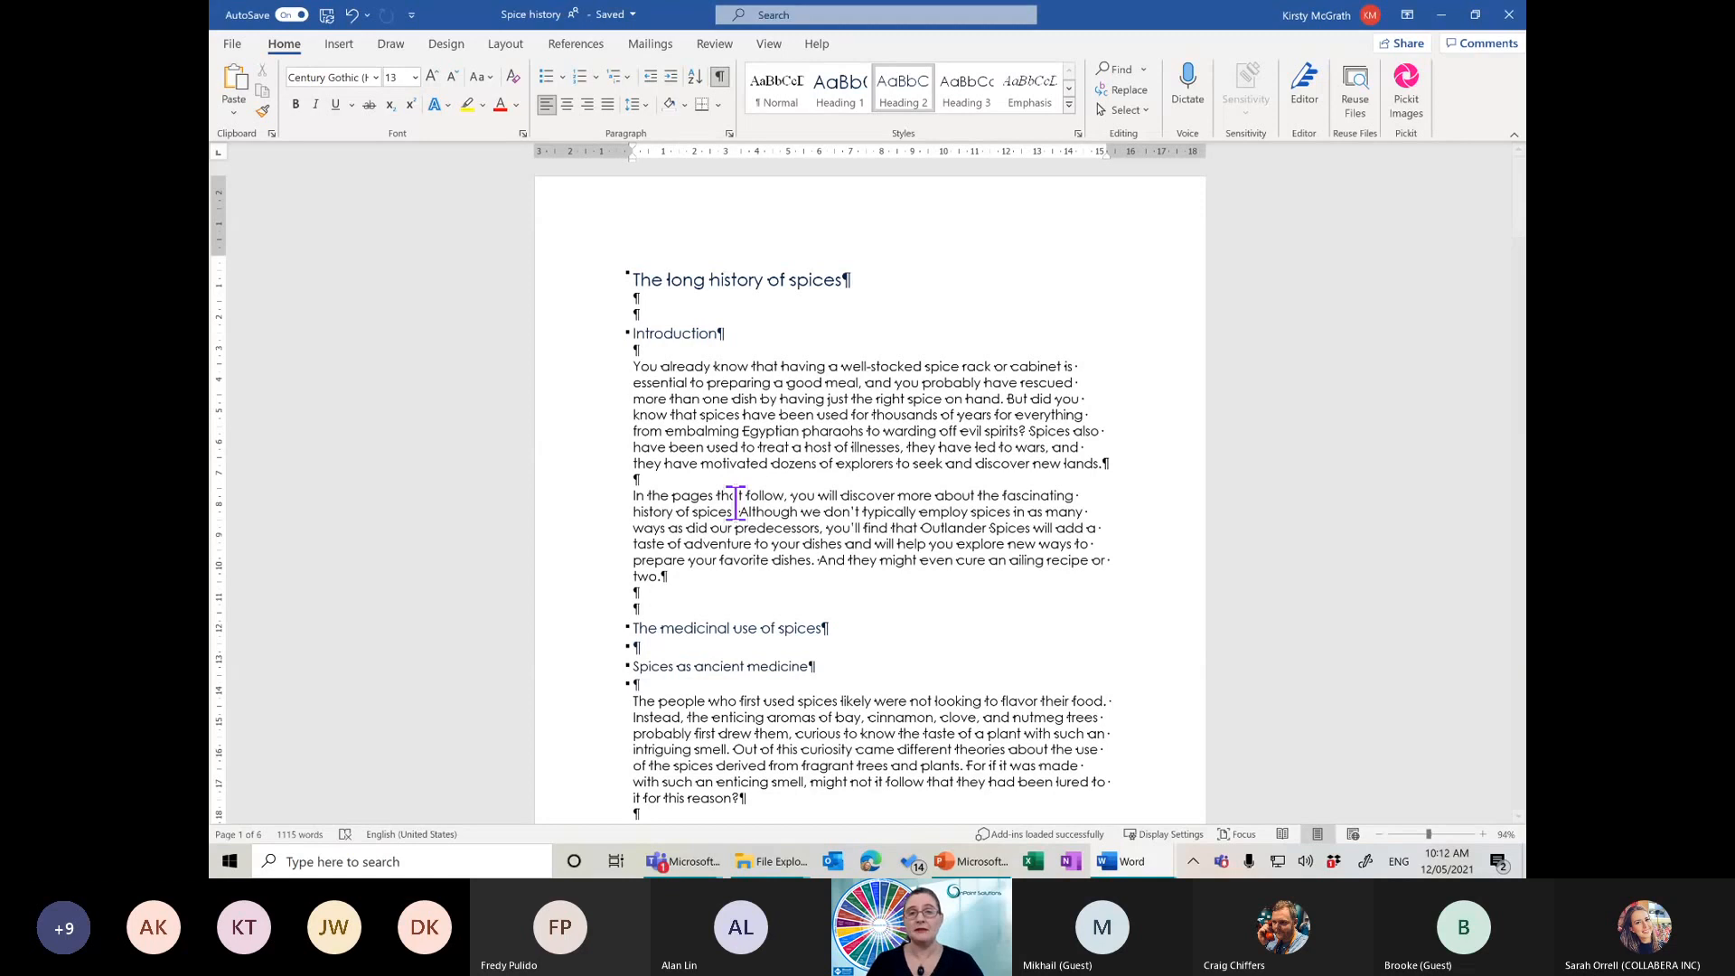
click(770, 50)
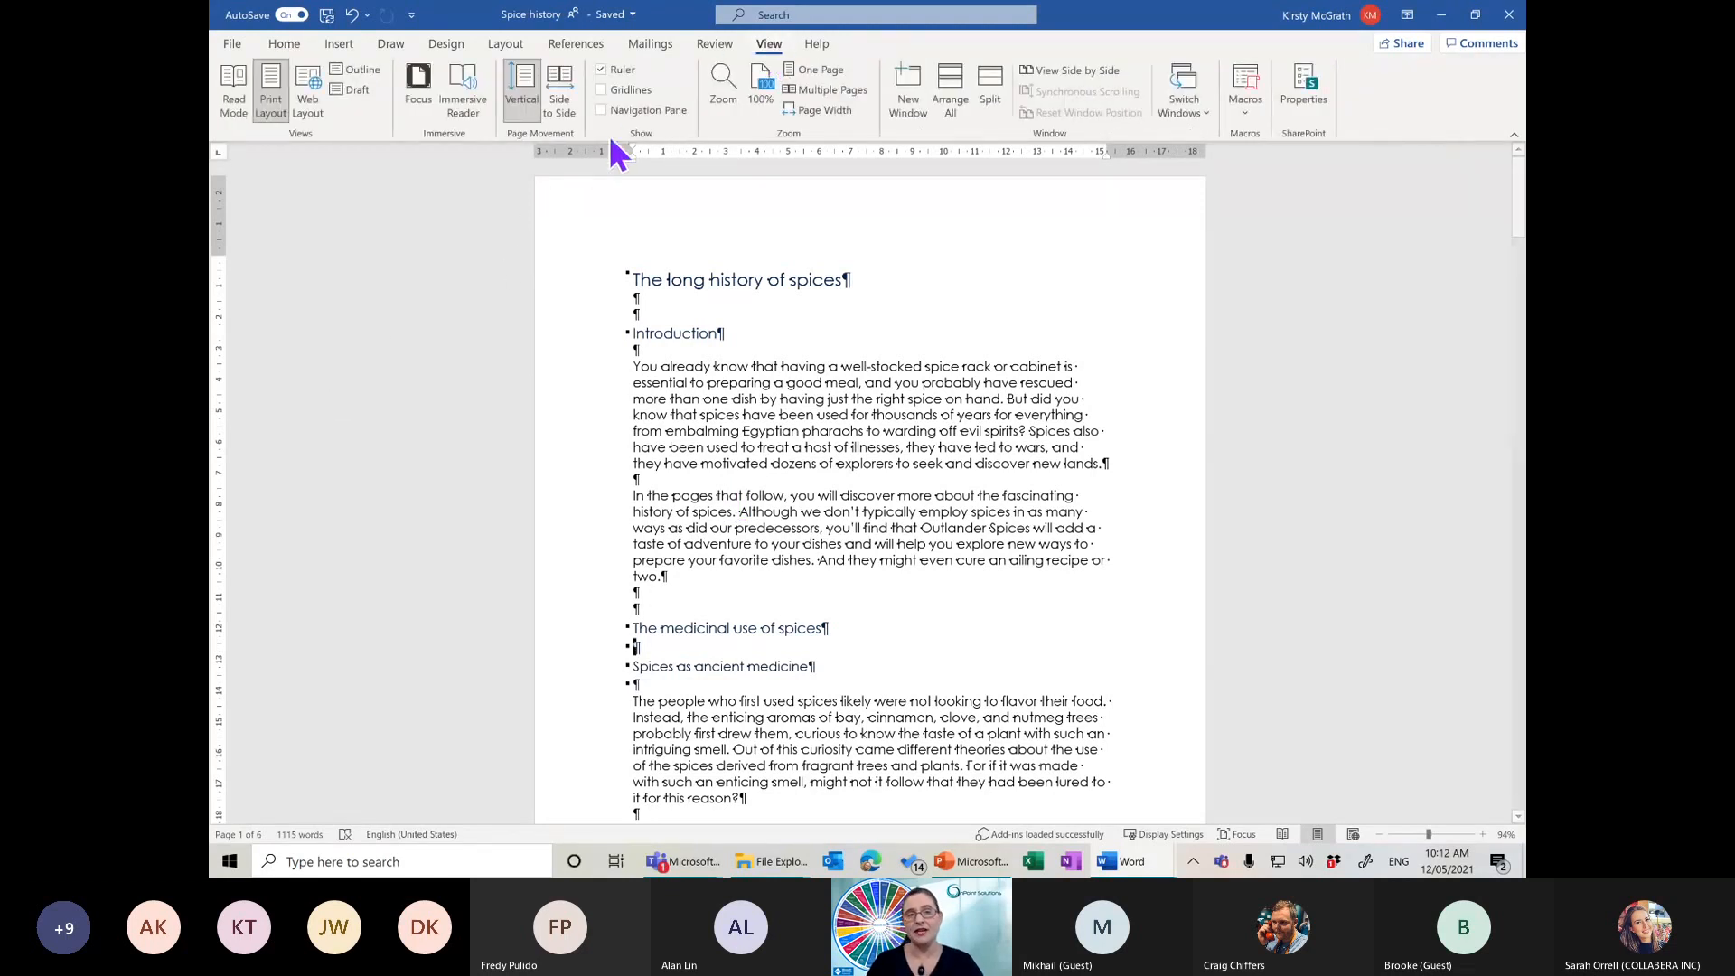
click(600, 110)
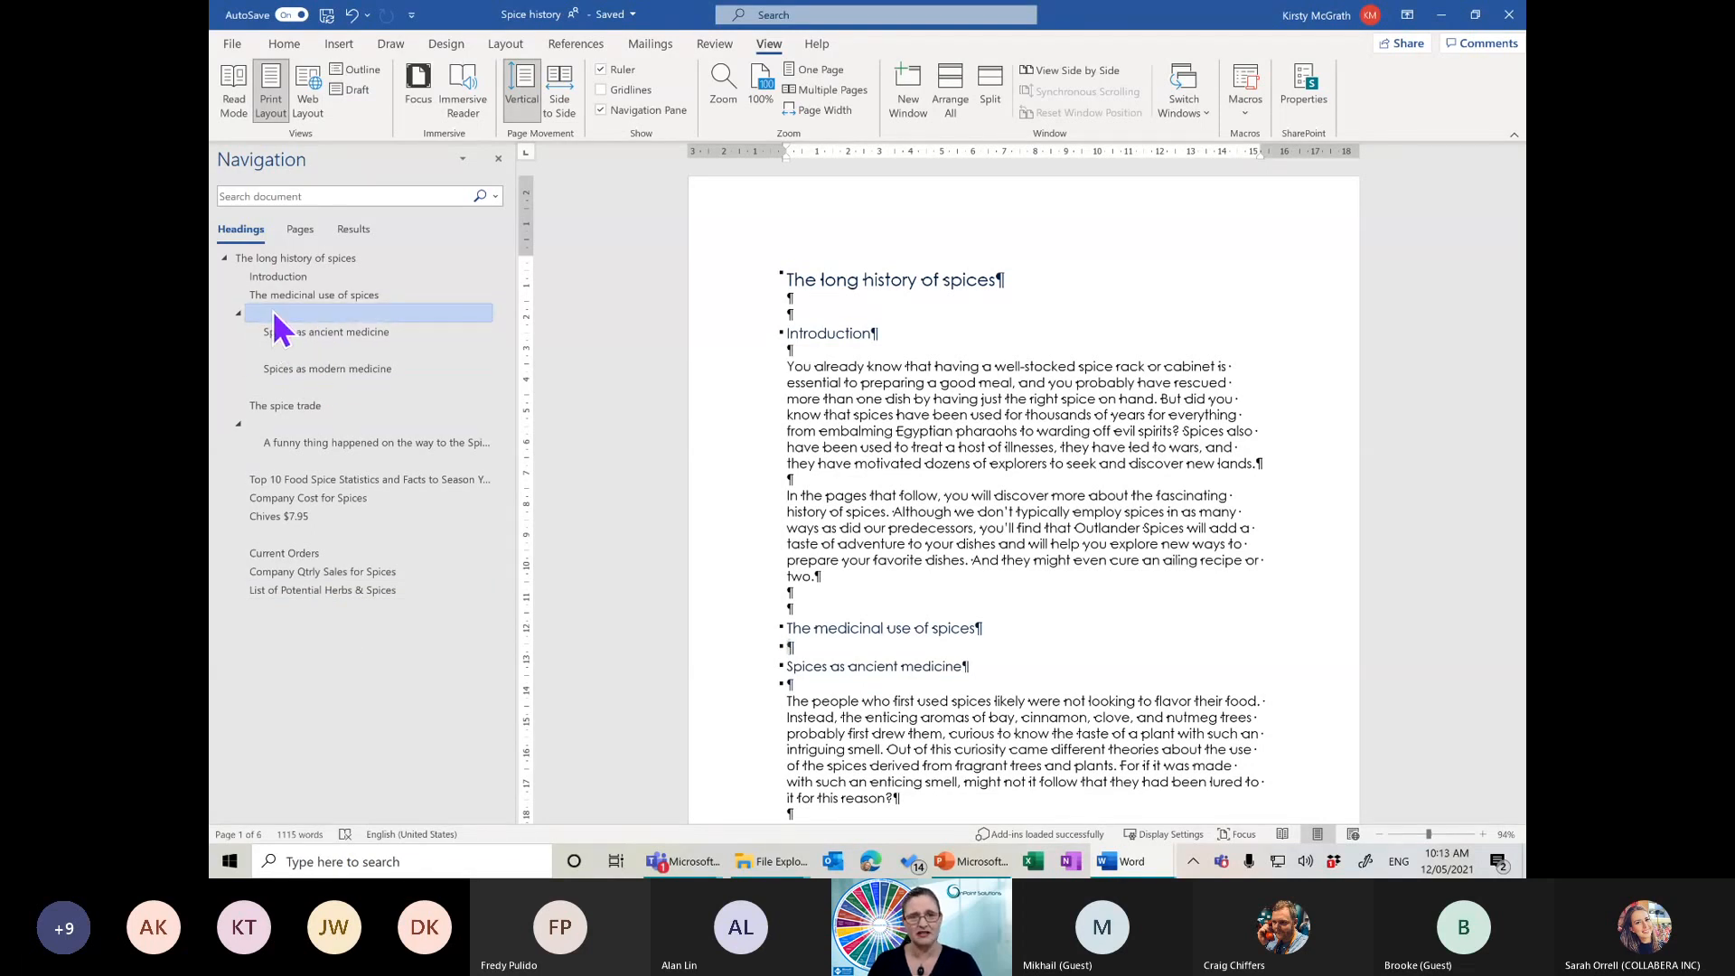
Apply the Normal style to the blank heading paragraphs within the section "The medicinal use of spices"
click(274, 47)
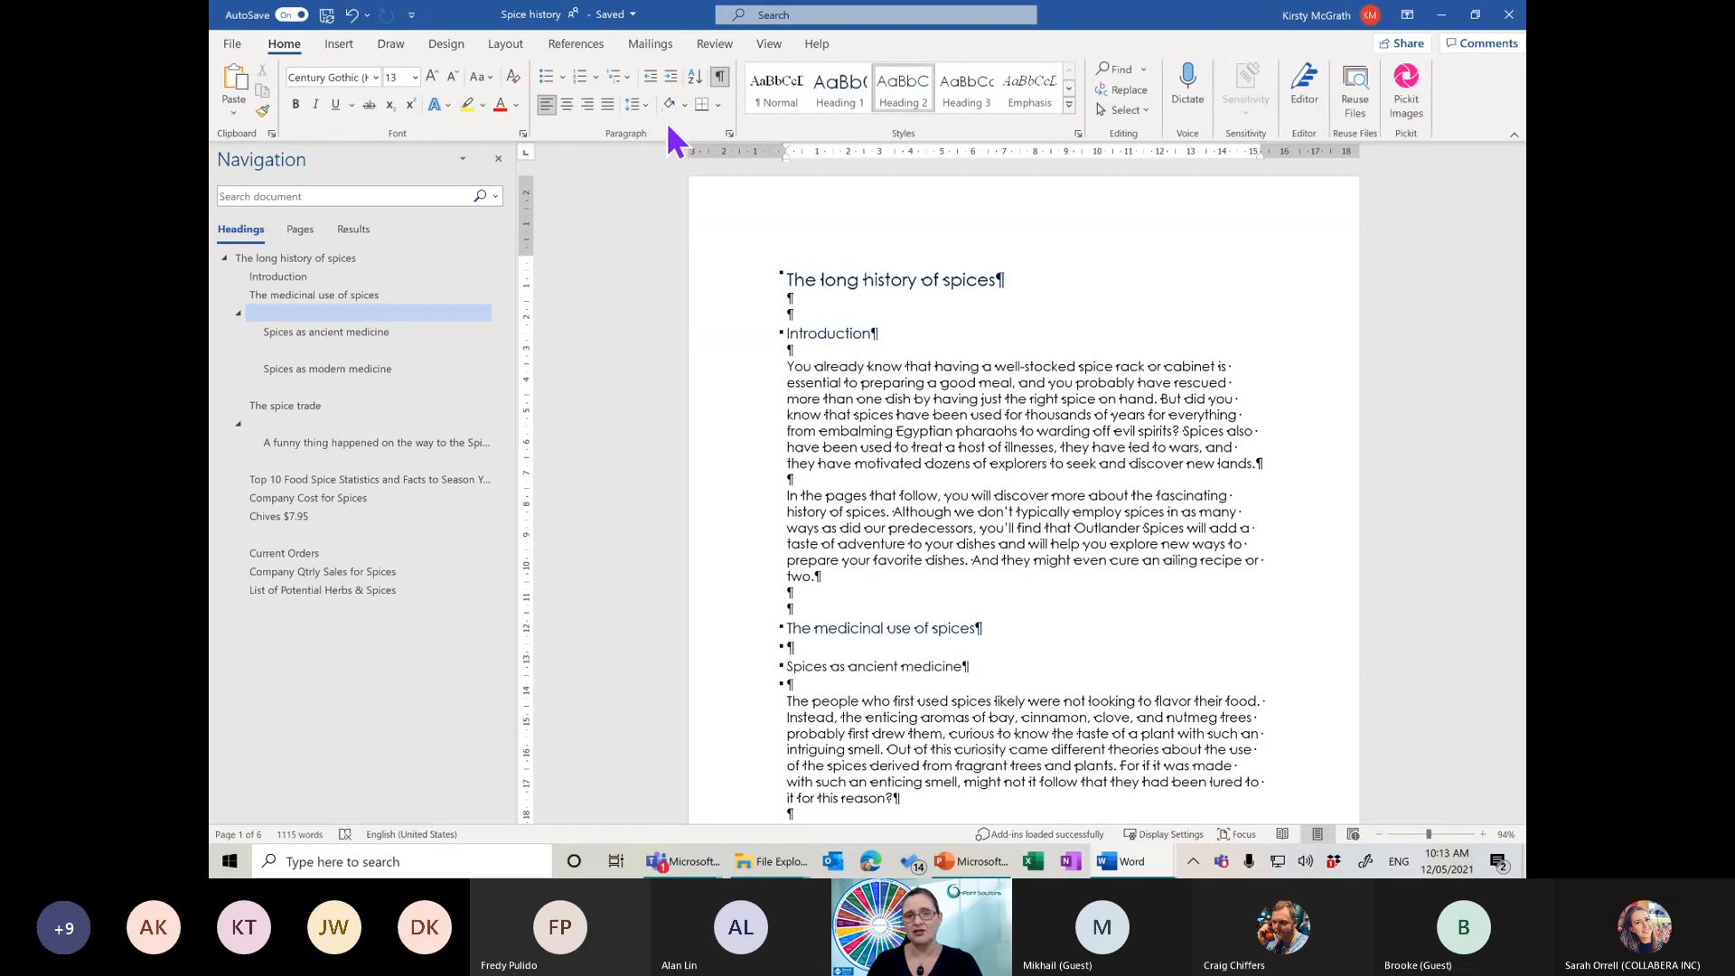
click(763, 90)
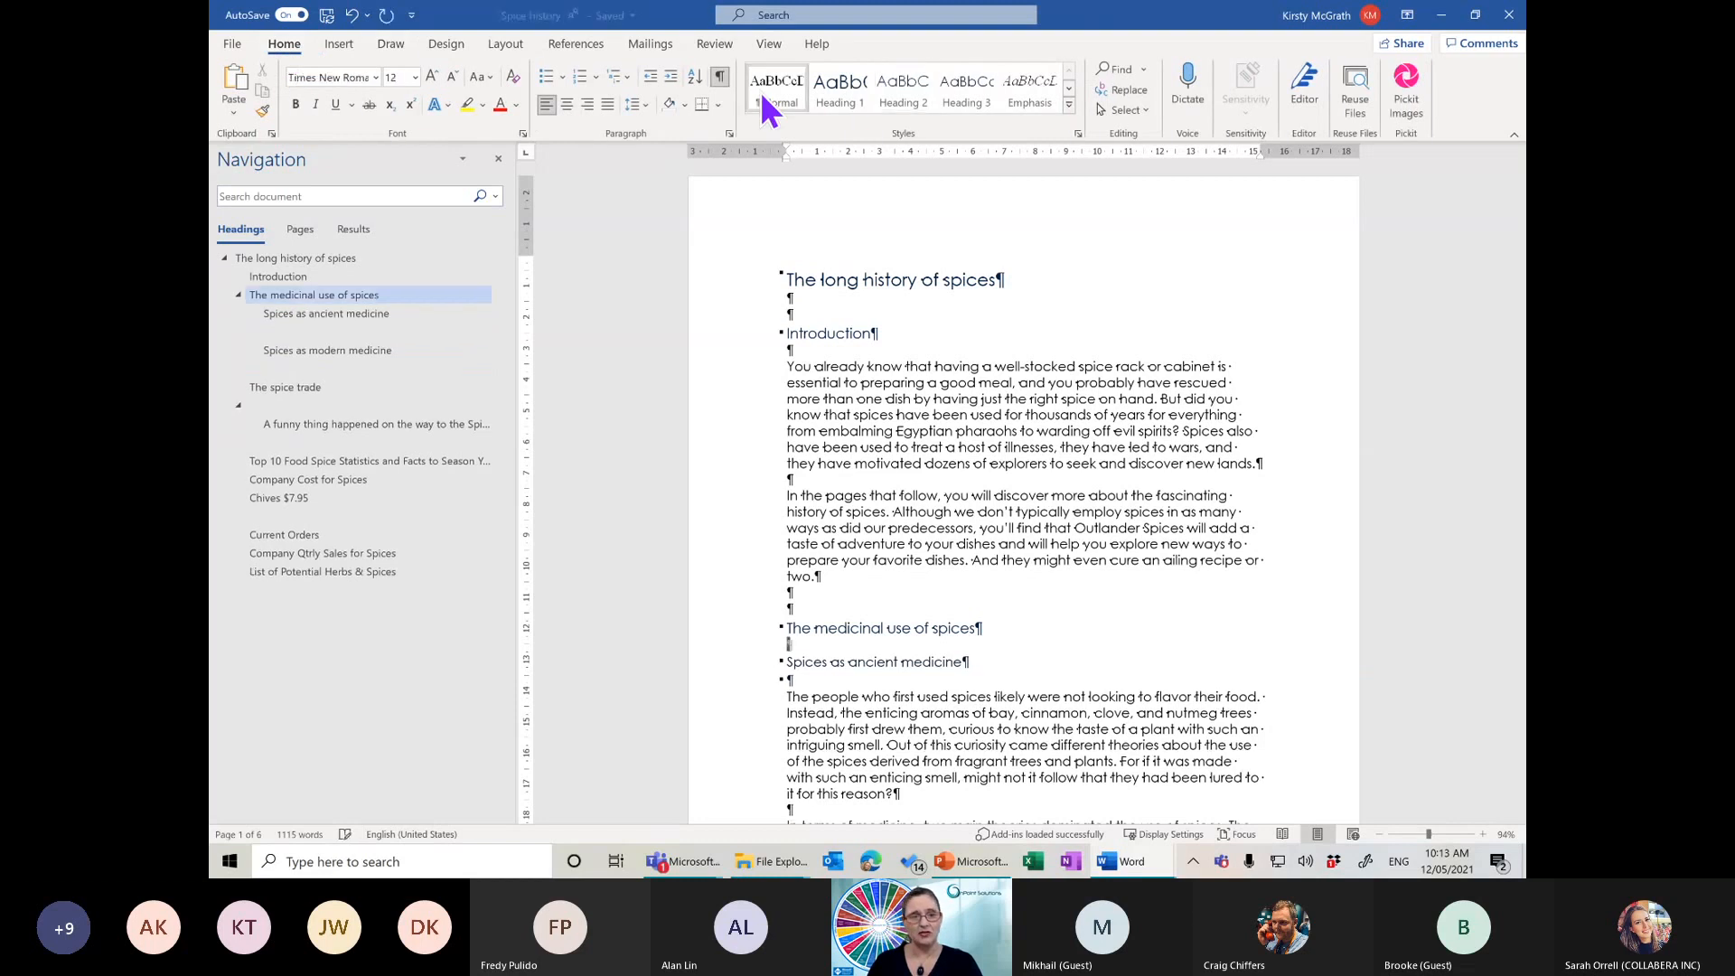
click(274, 331)
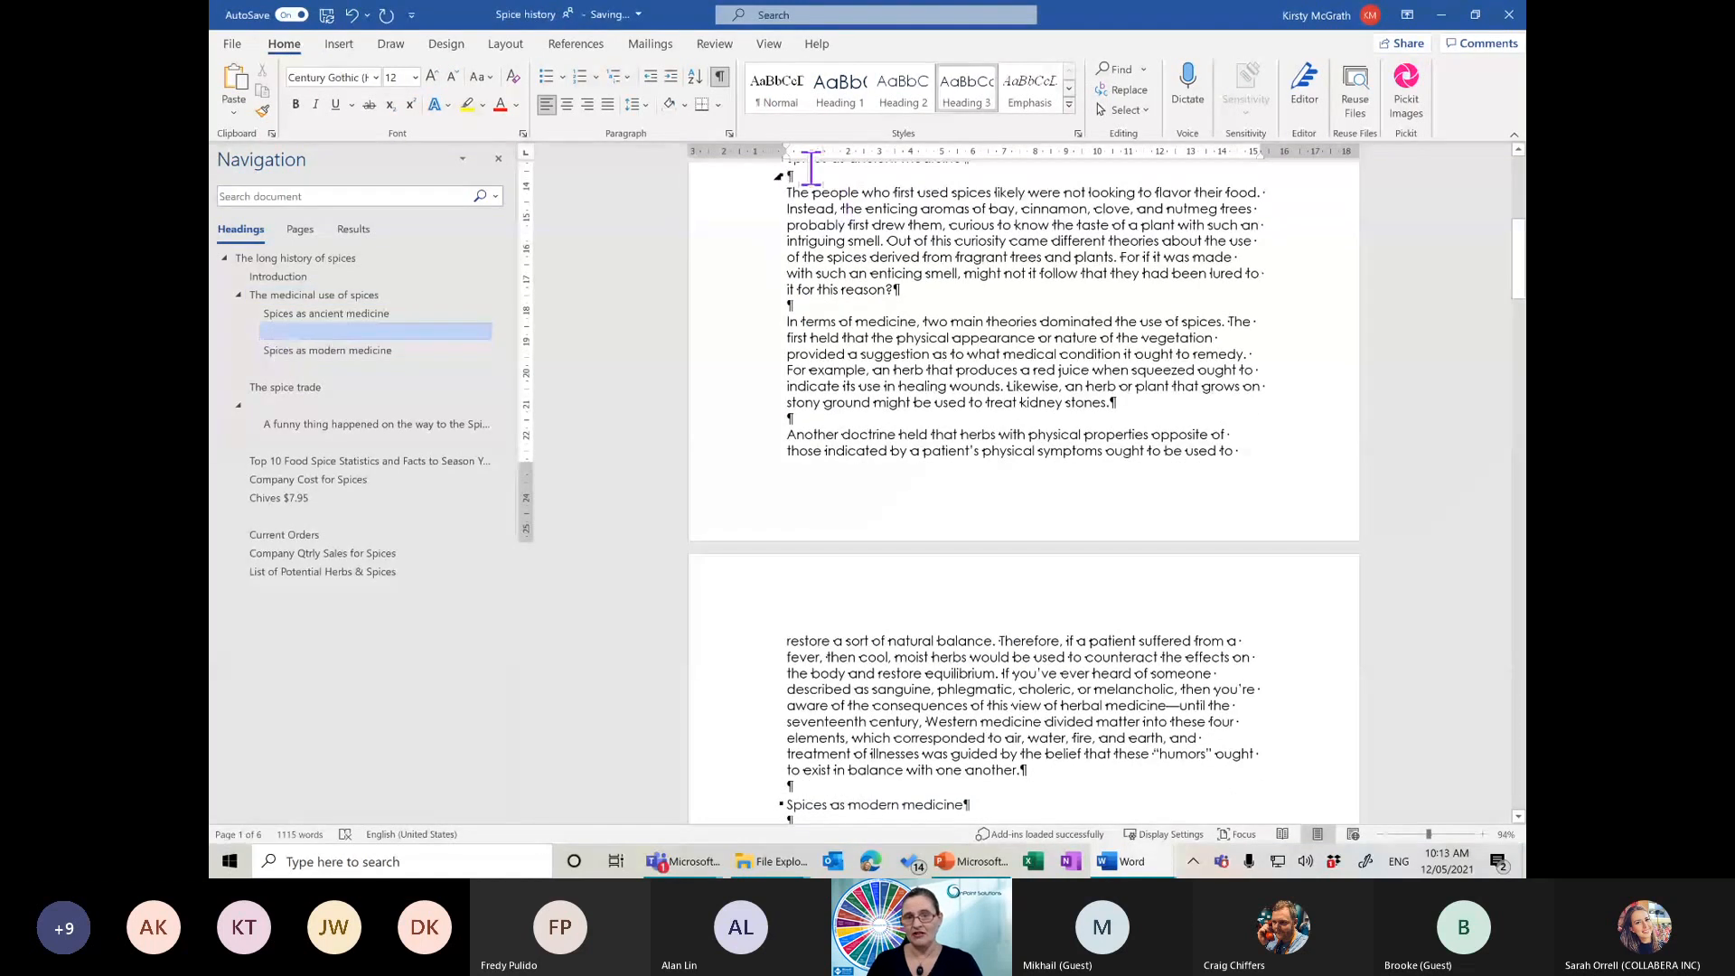
click(772, 89)
click(320, 369)
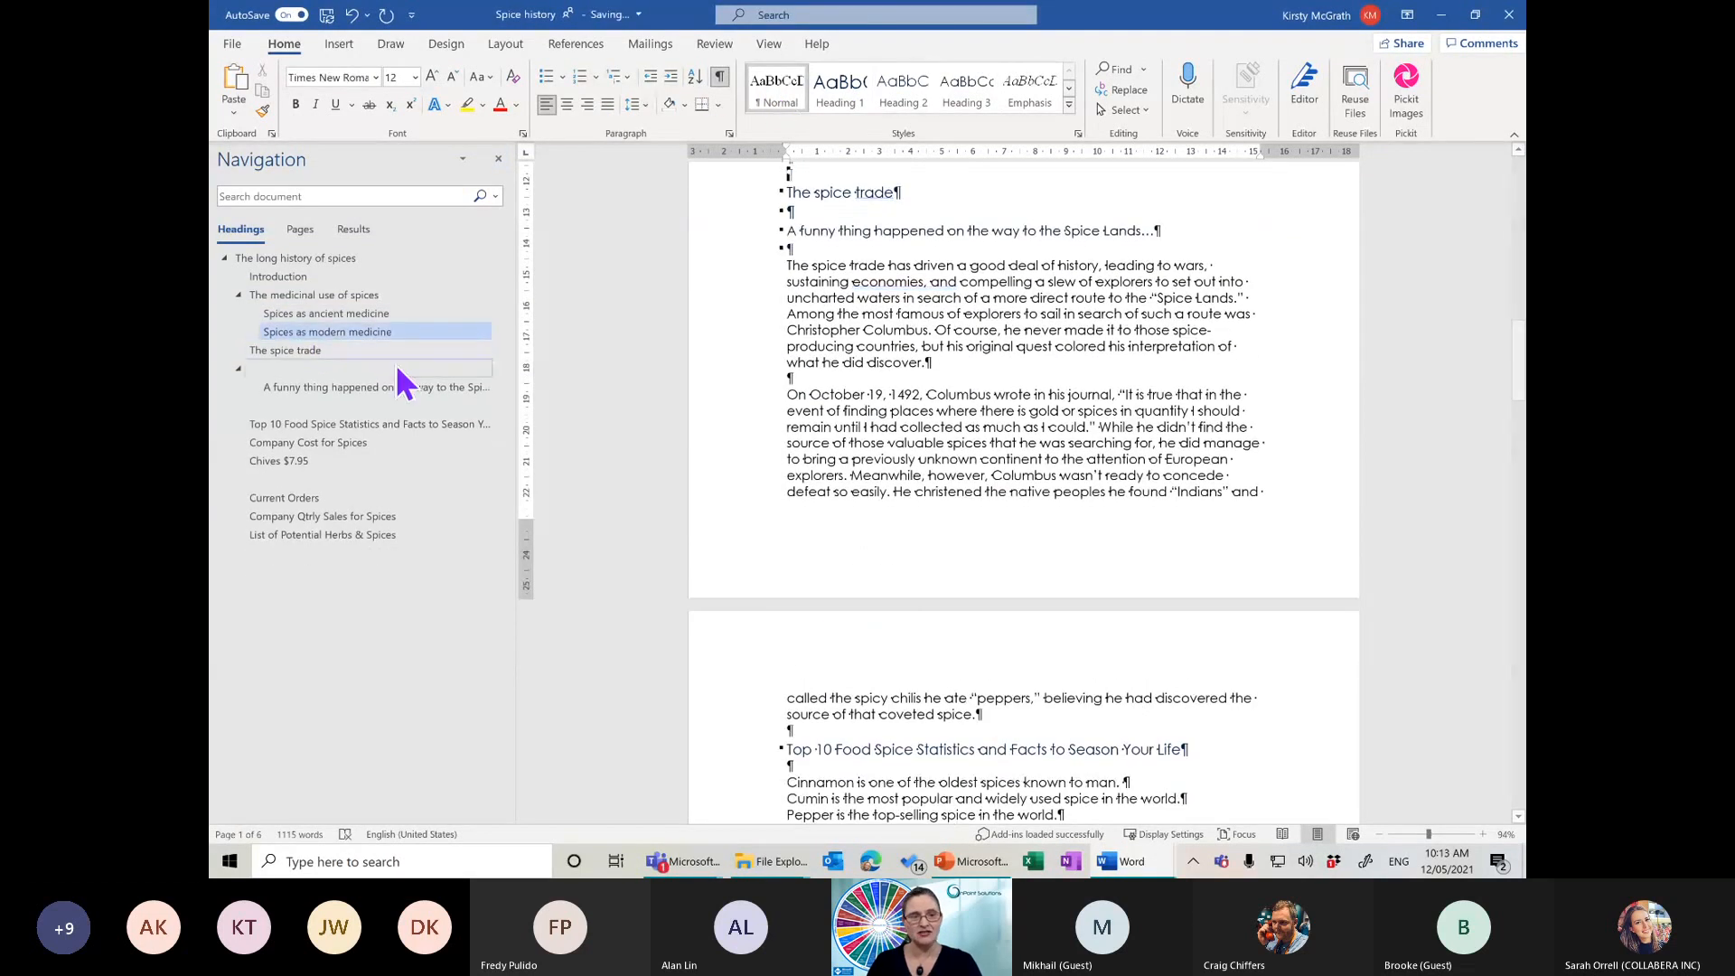
Apply the Normal style to the blank heading paragraphs after "The spice trade" and "A funny thing happened on the way to the Spice Lands…"
click(356, 365)
click(771, 77)
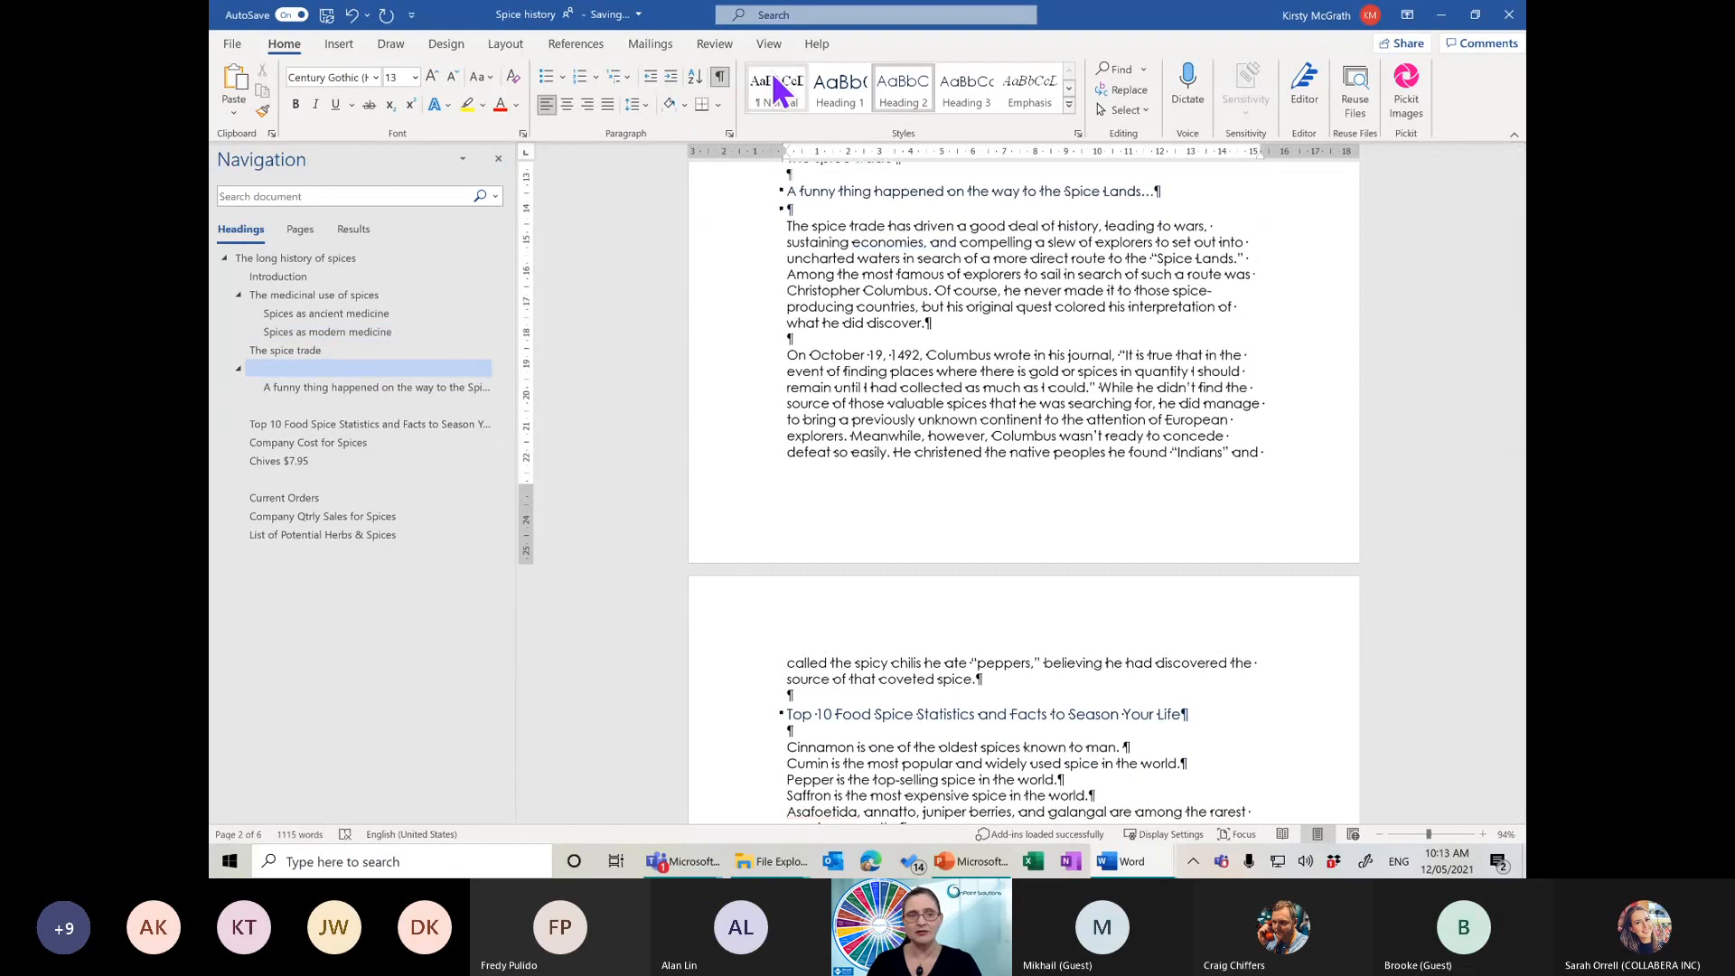
click(289, 388)
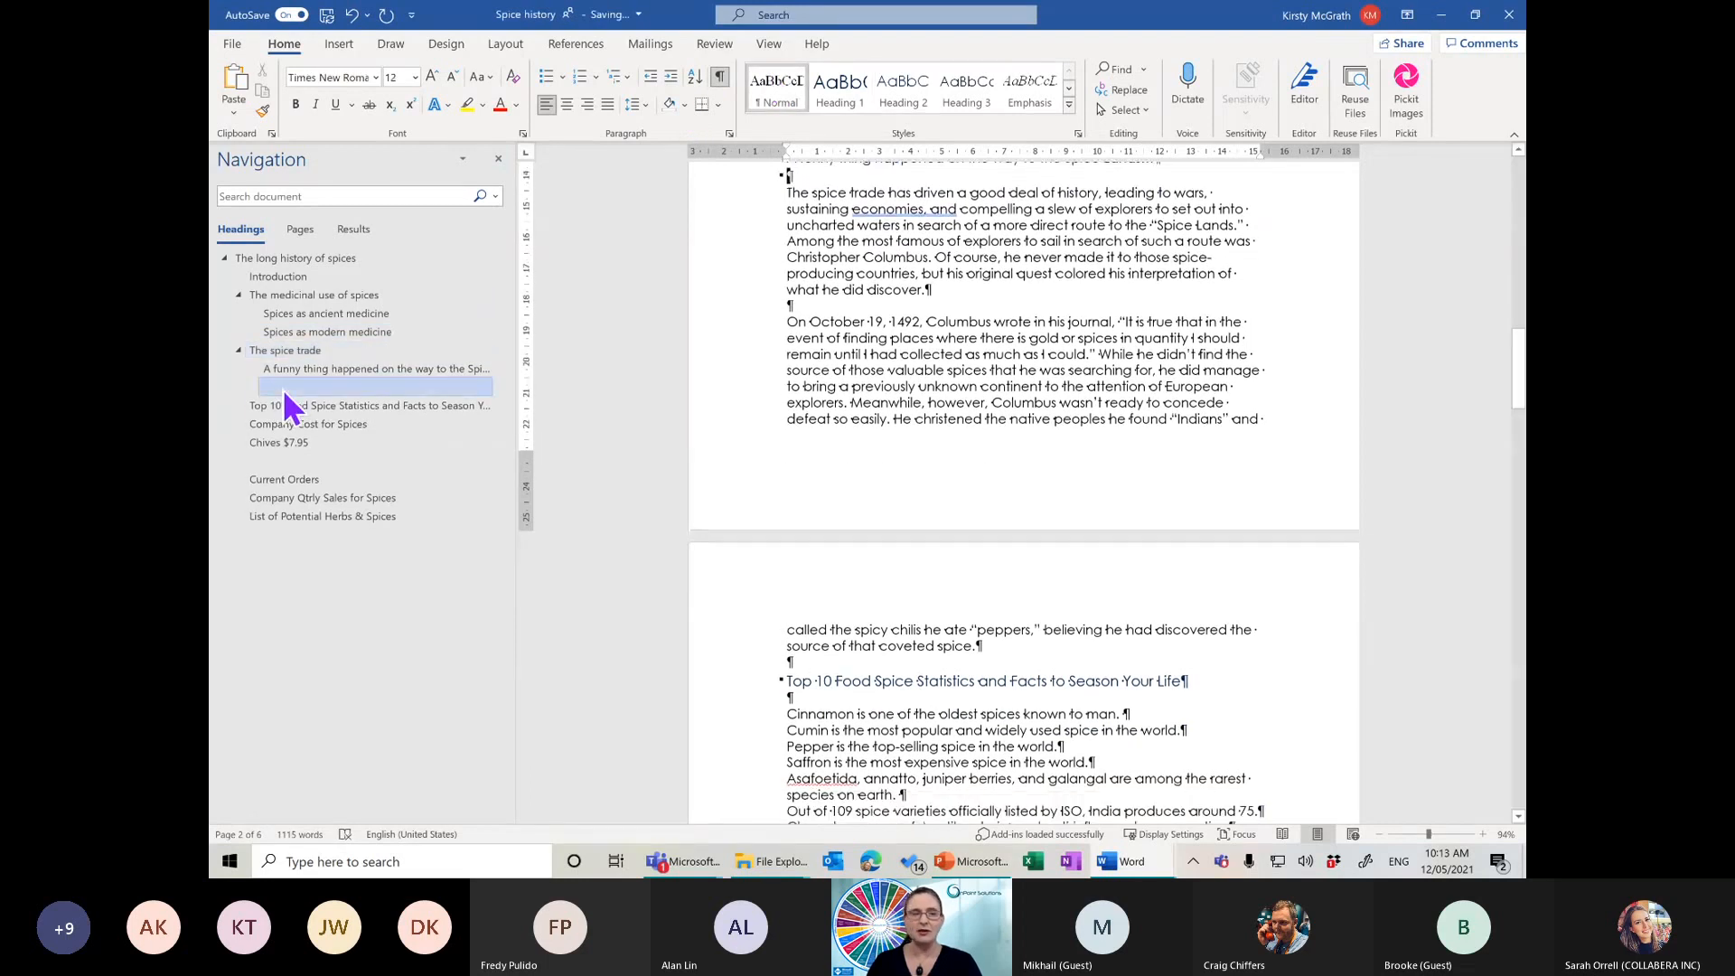
click(791, 90)
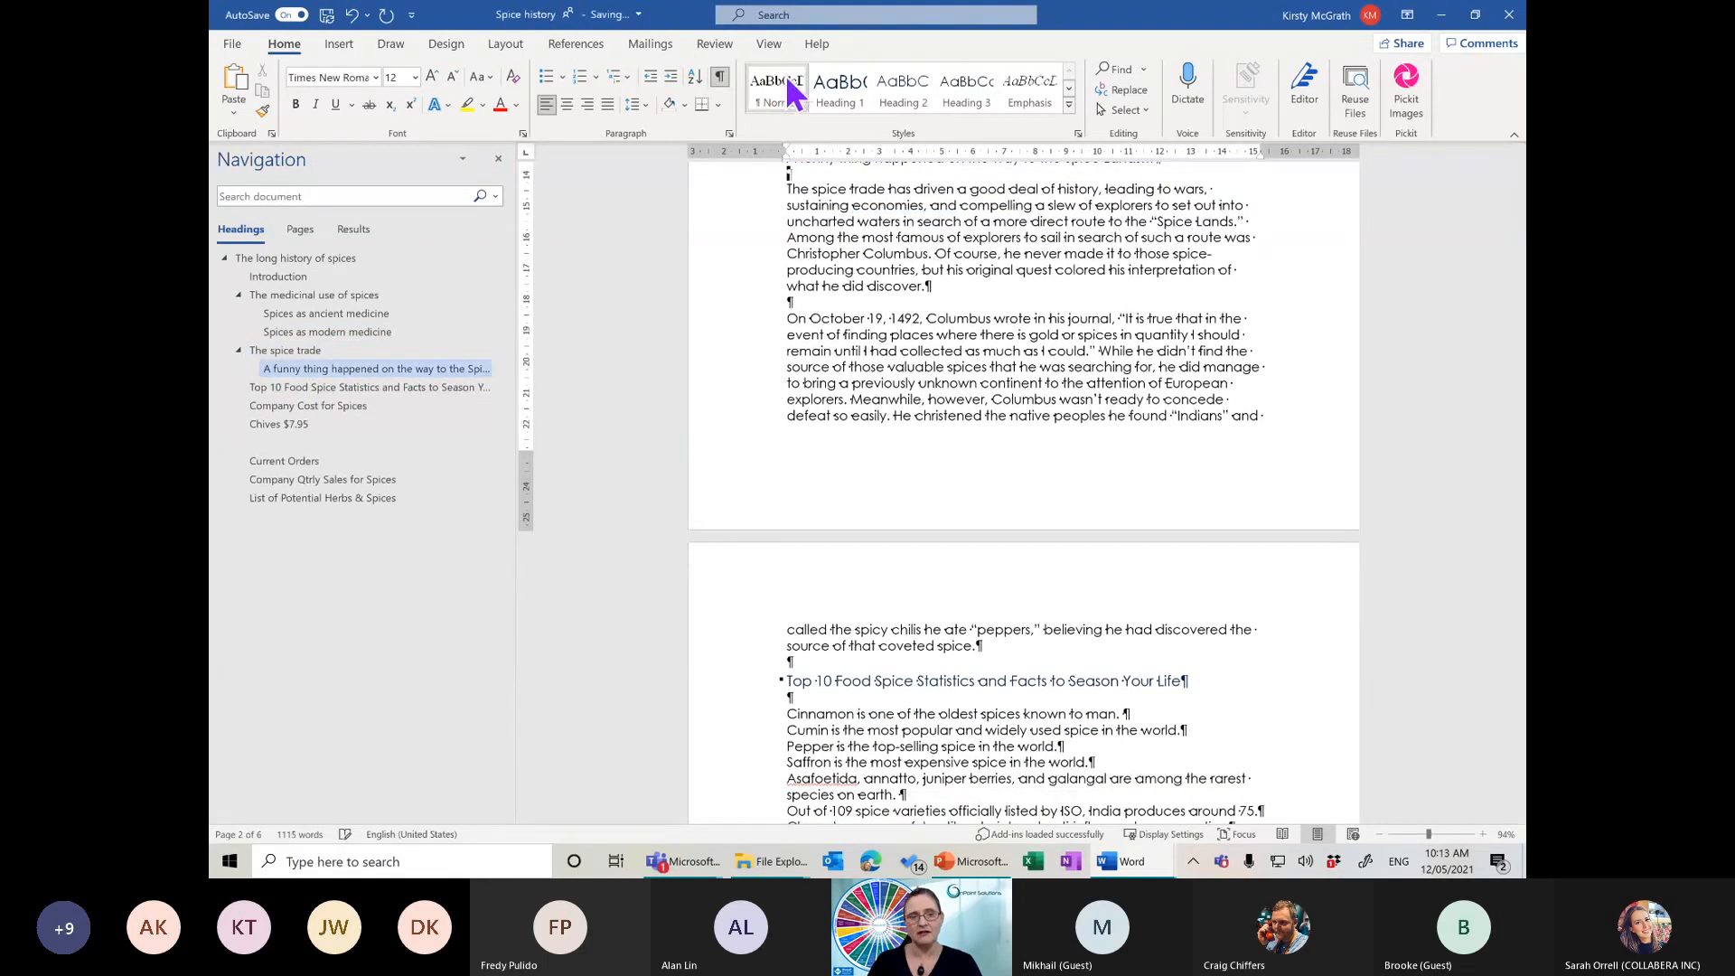
Apply the Normal style to the lines from "Chives $7.95" through "Current Orders", and to the product rows under Current Orders
click(273, 389)
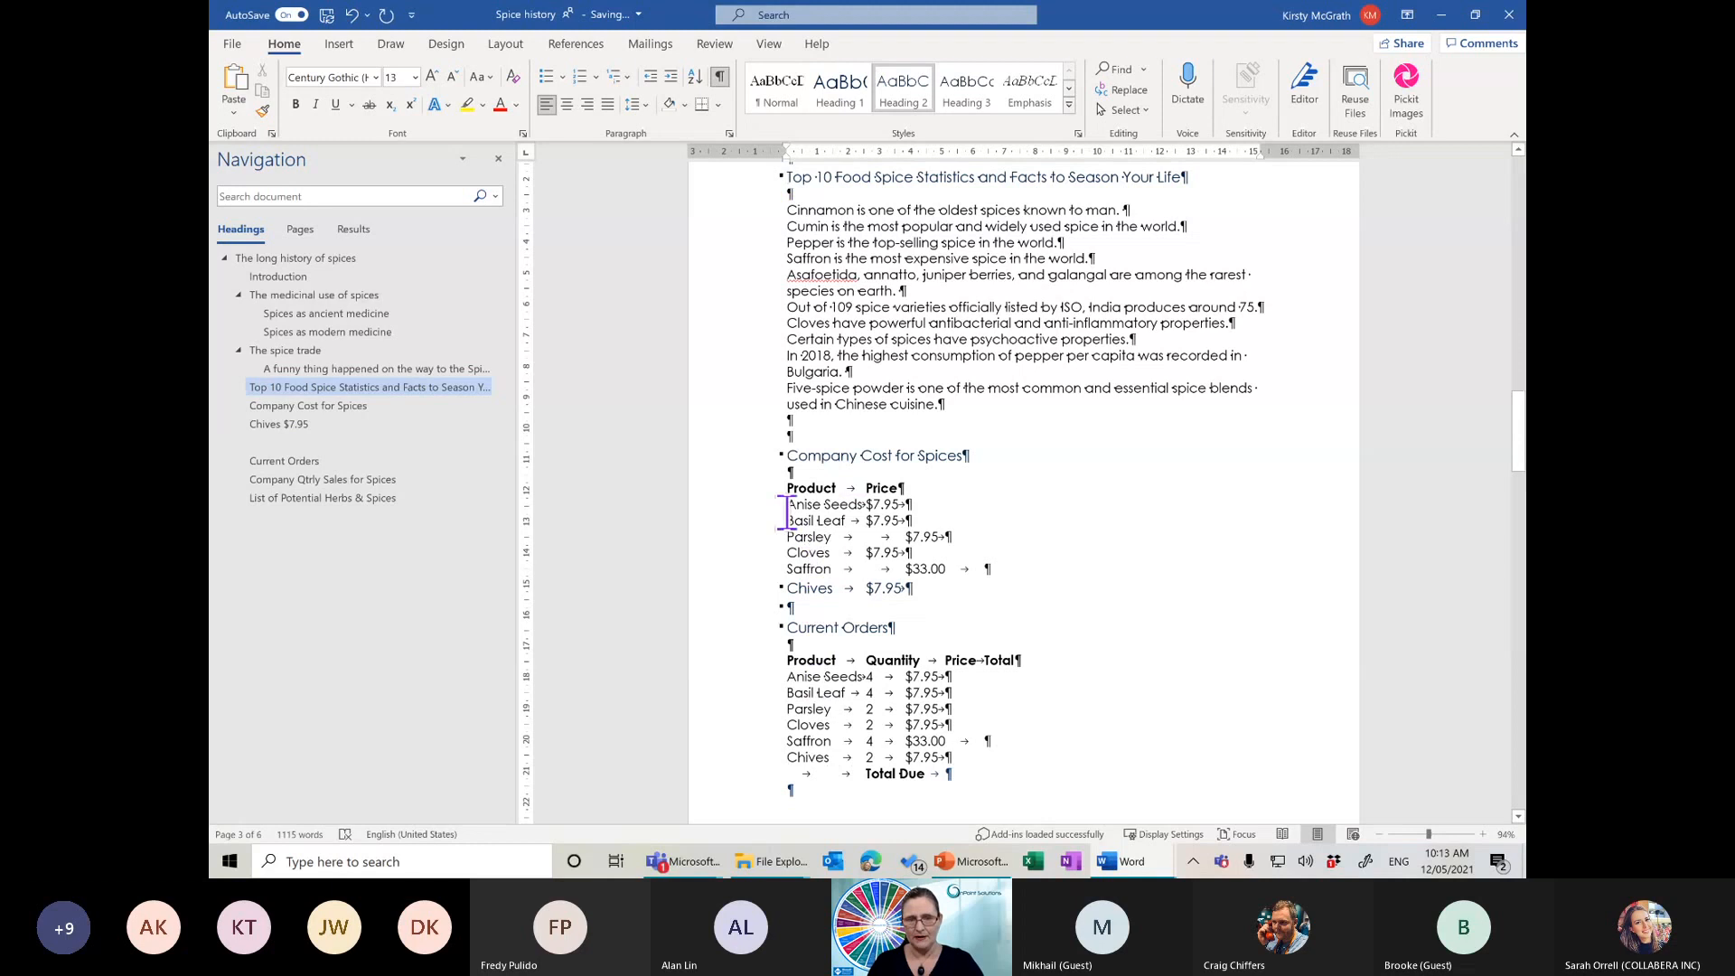
click(295, 405)
click(280, 422)
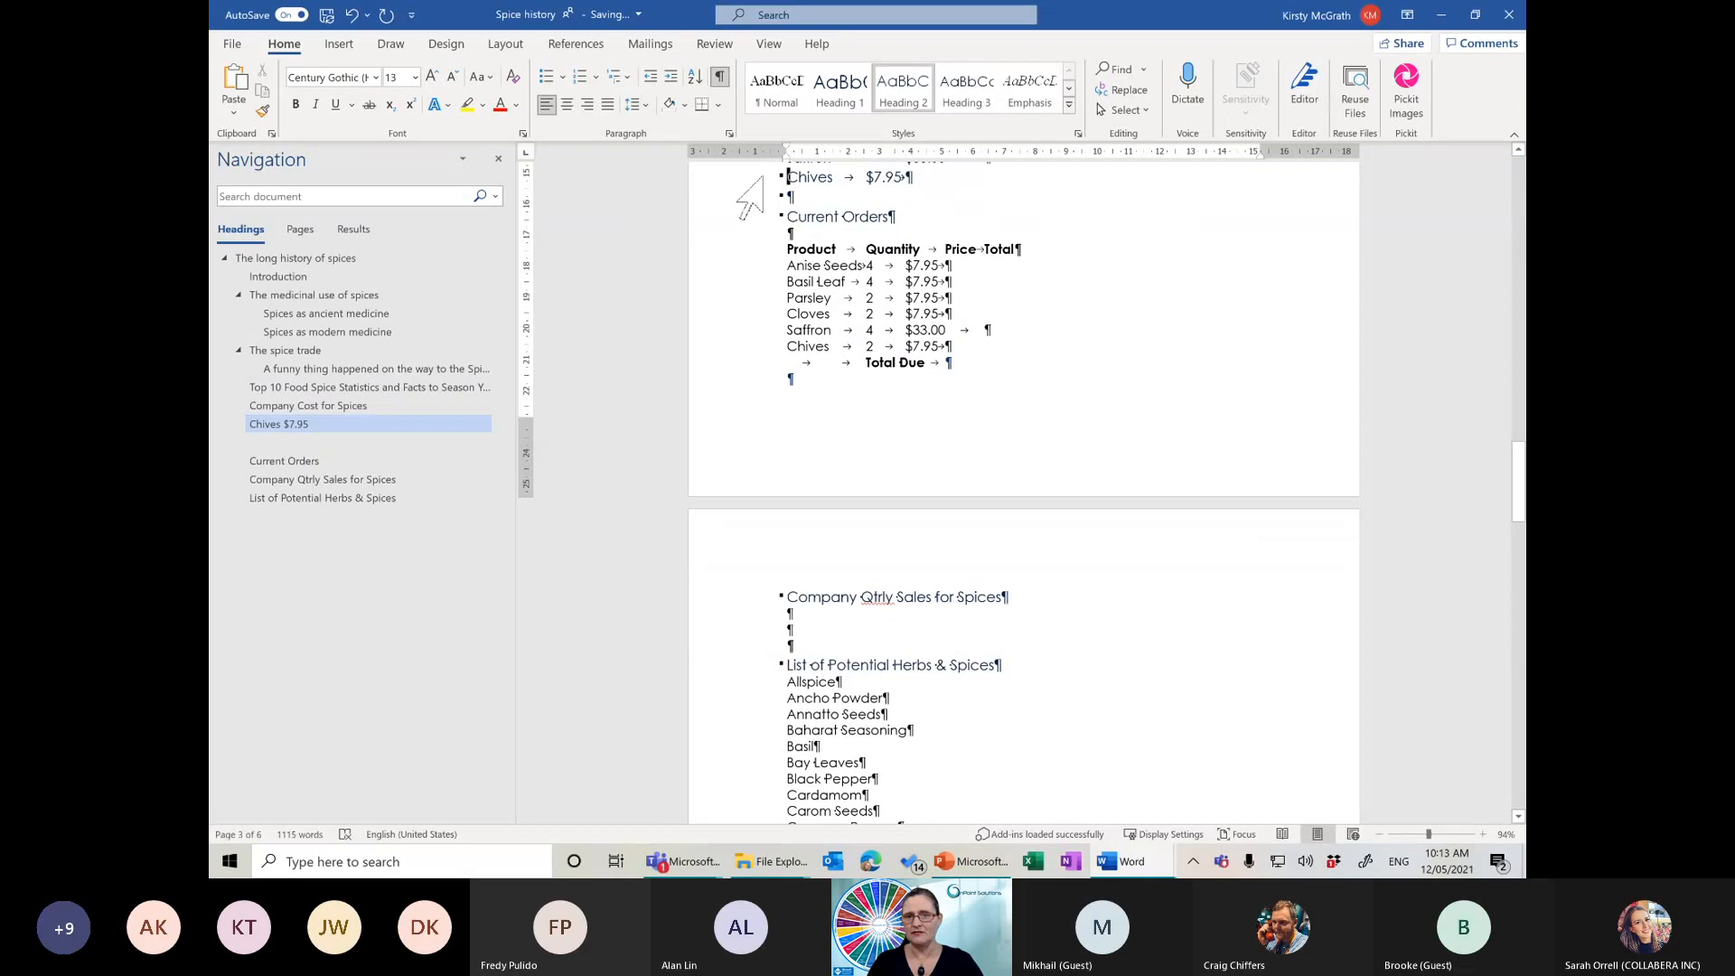
drag(764, 179, 758, 243)
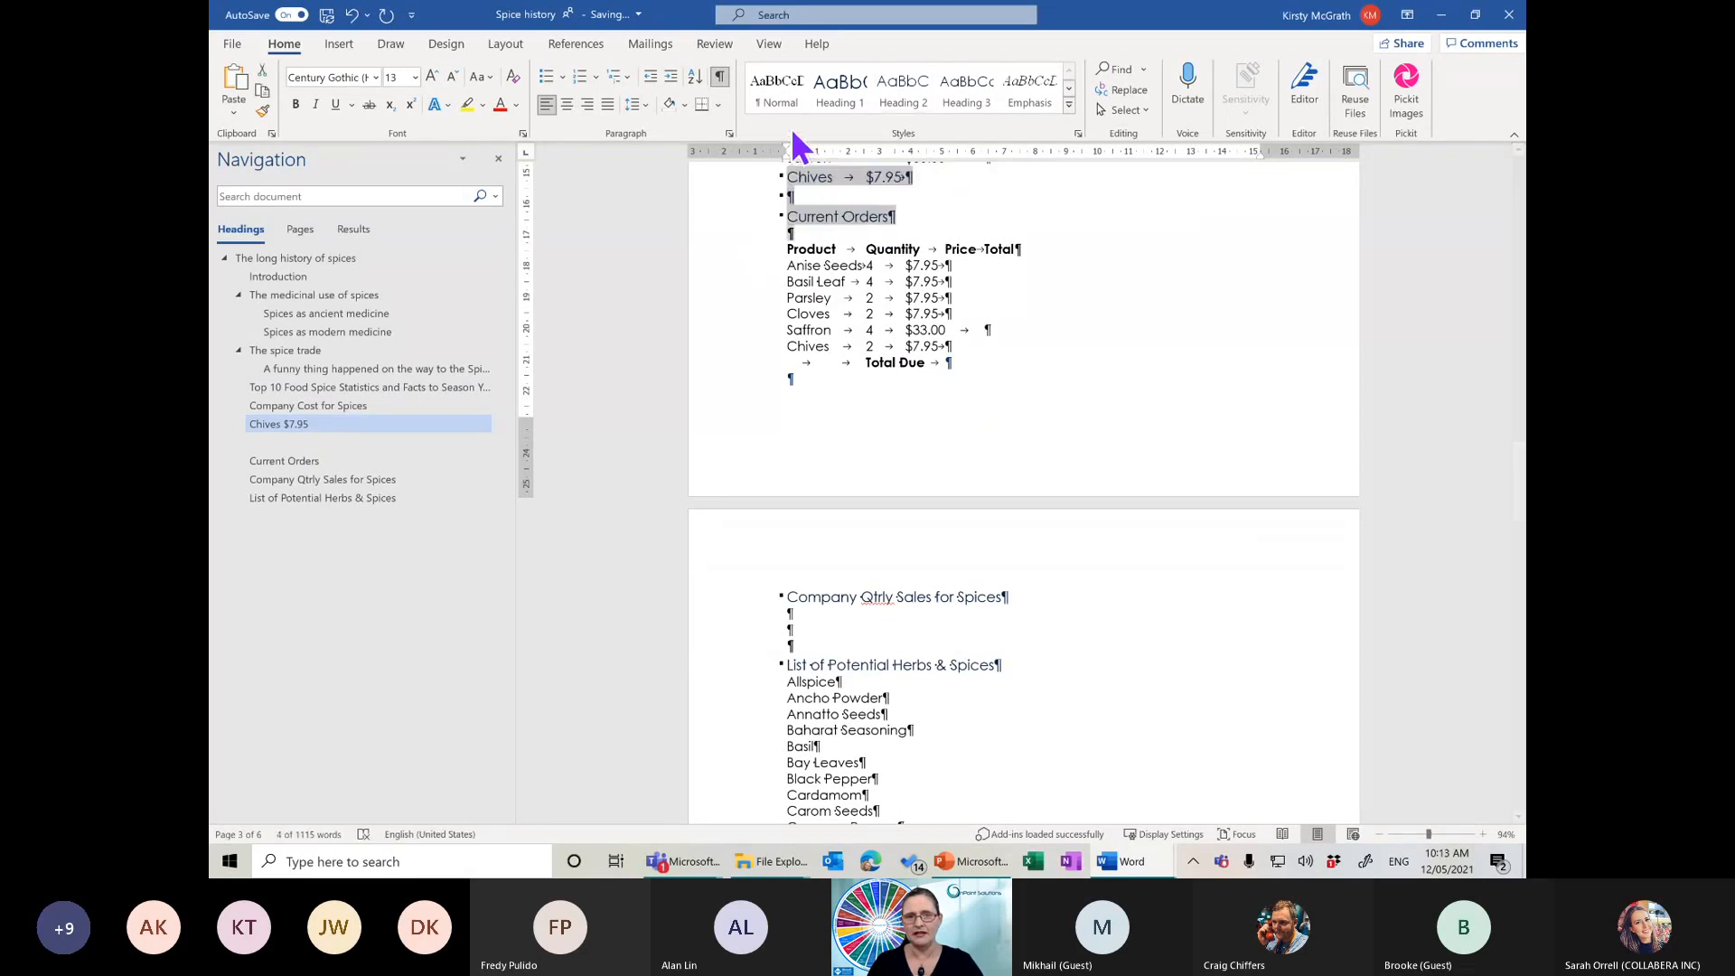
click(772, 79)
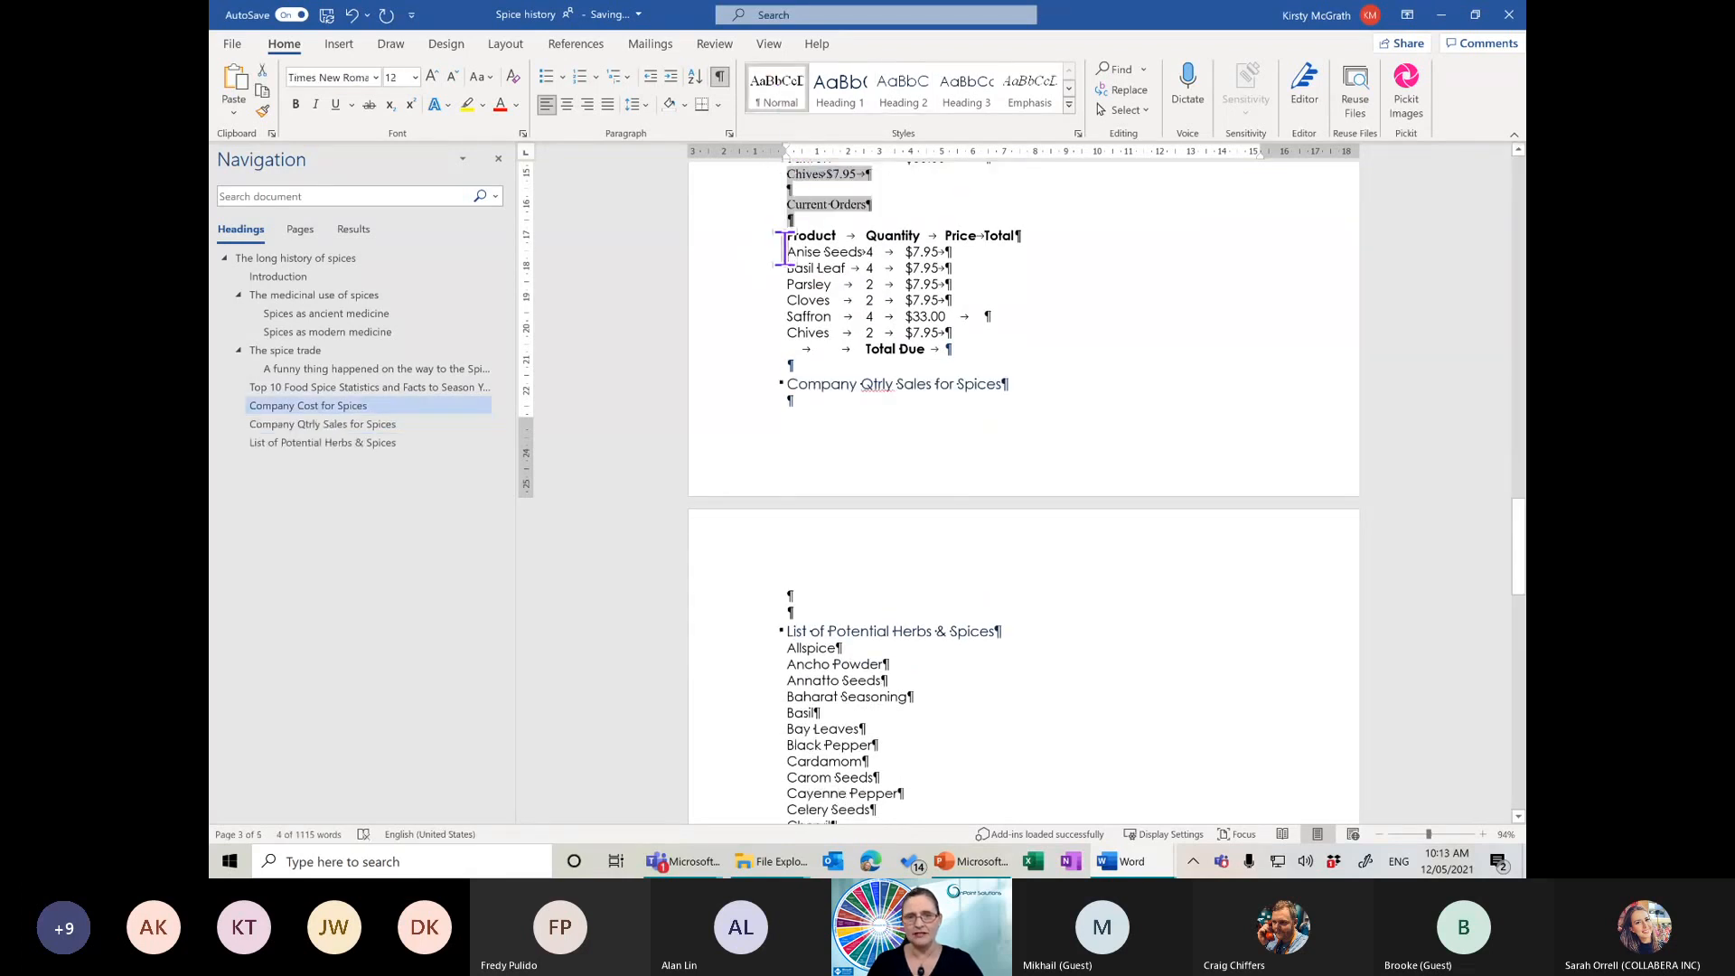
drag(788, 251, 881, 333)
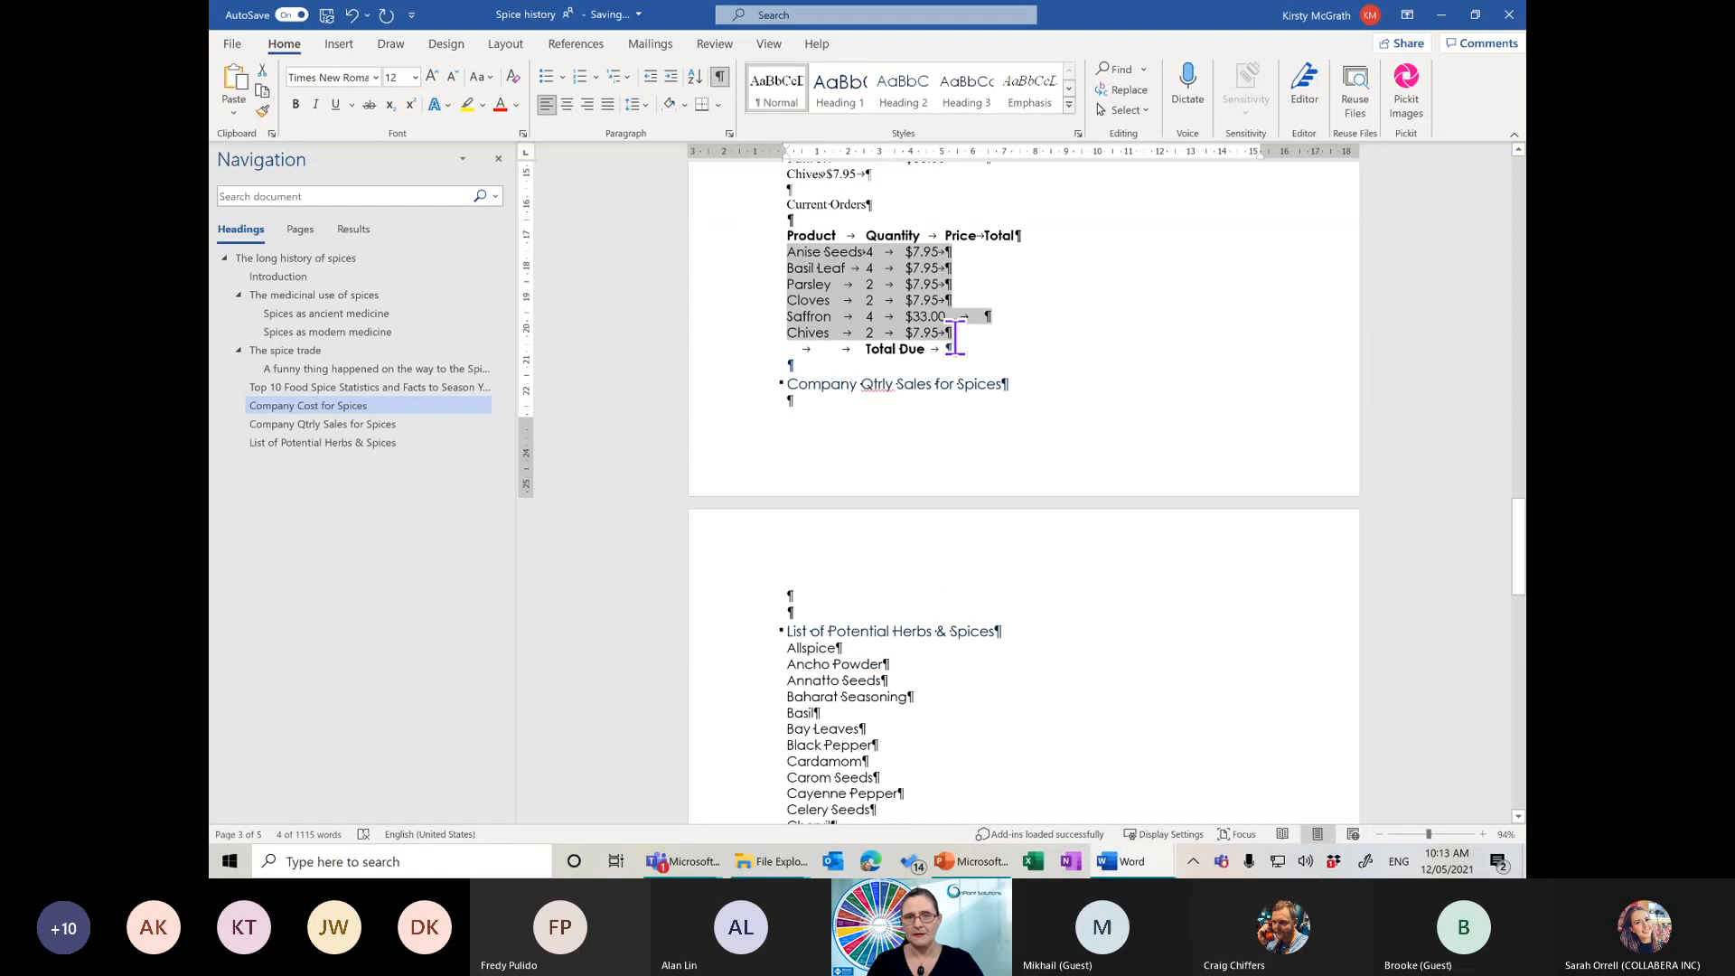
click(770, 99)
Review the cleaned-up heading outline by jumping to the later sections and back to the document title
click(316, 425)
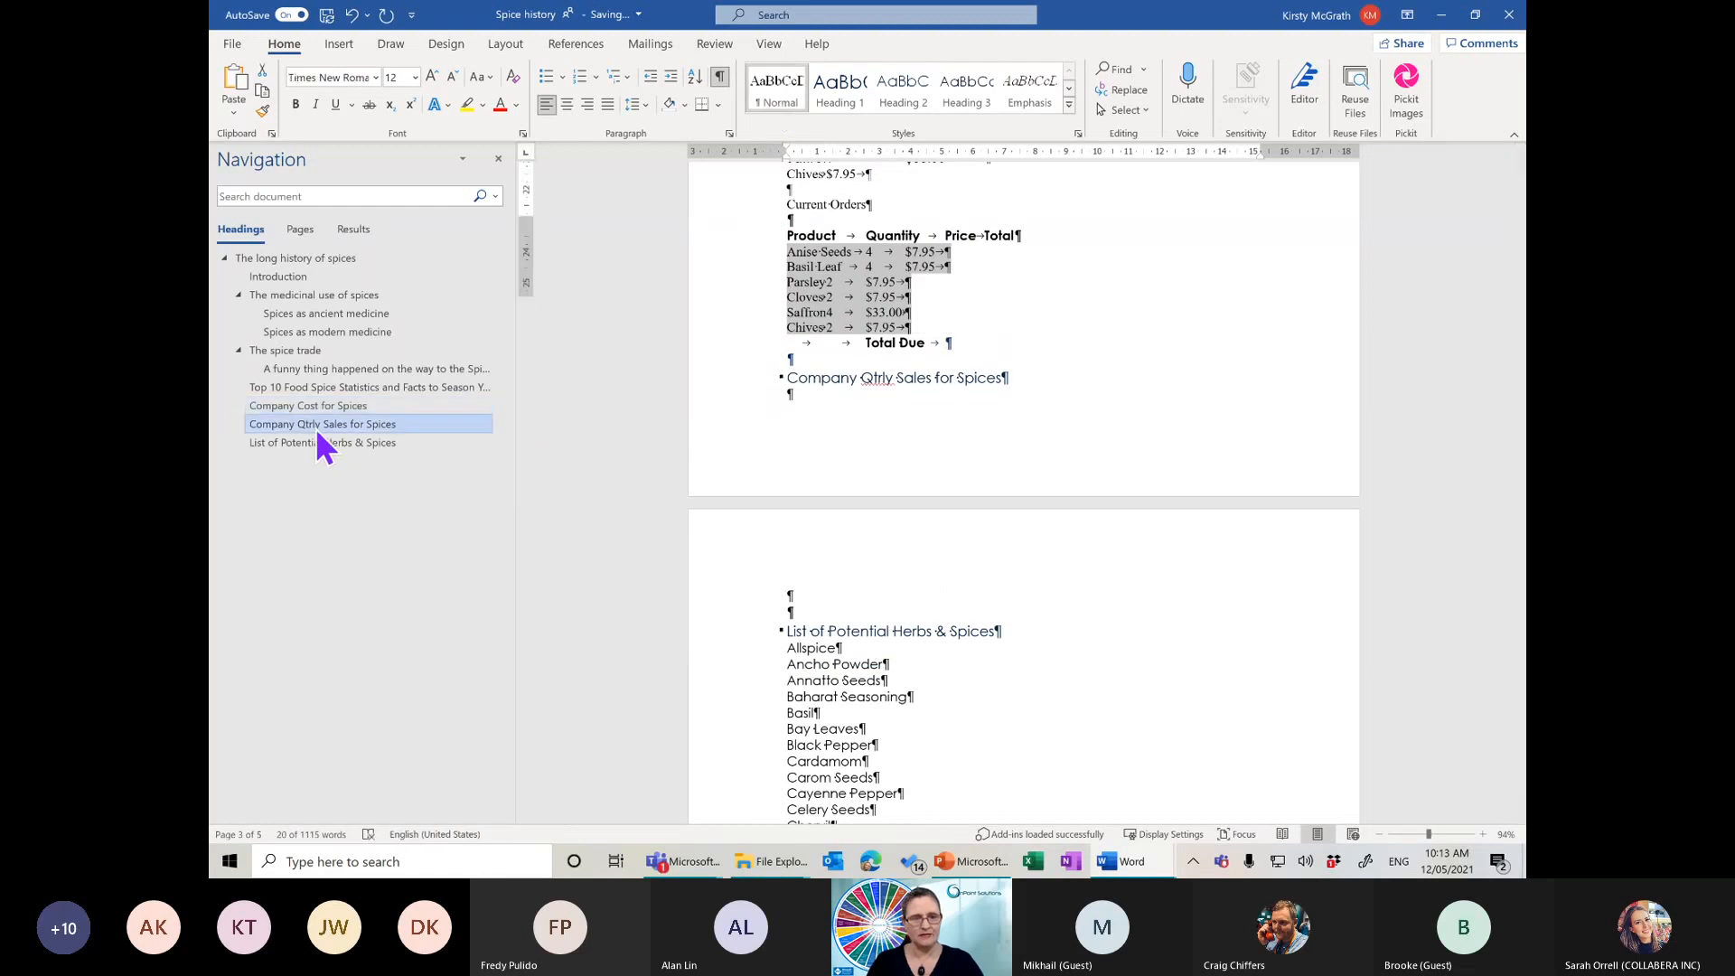
click(319, 443)
click(305, 388)
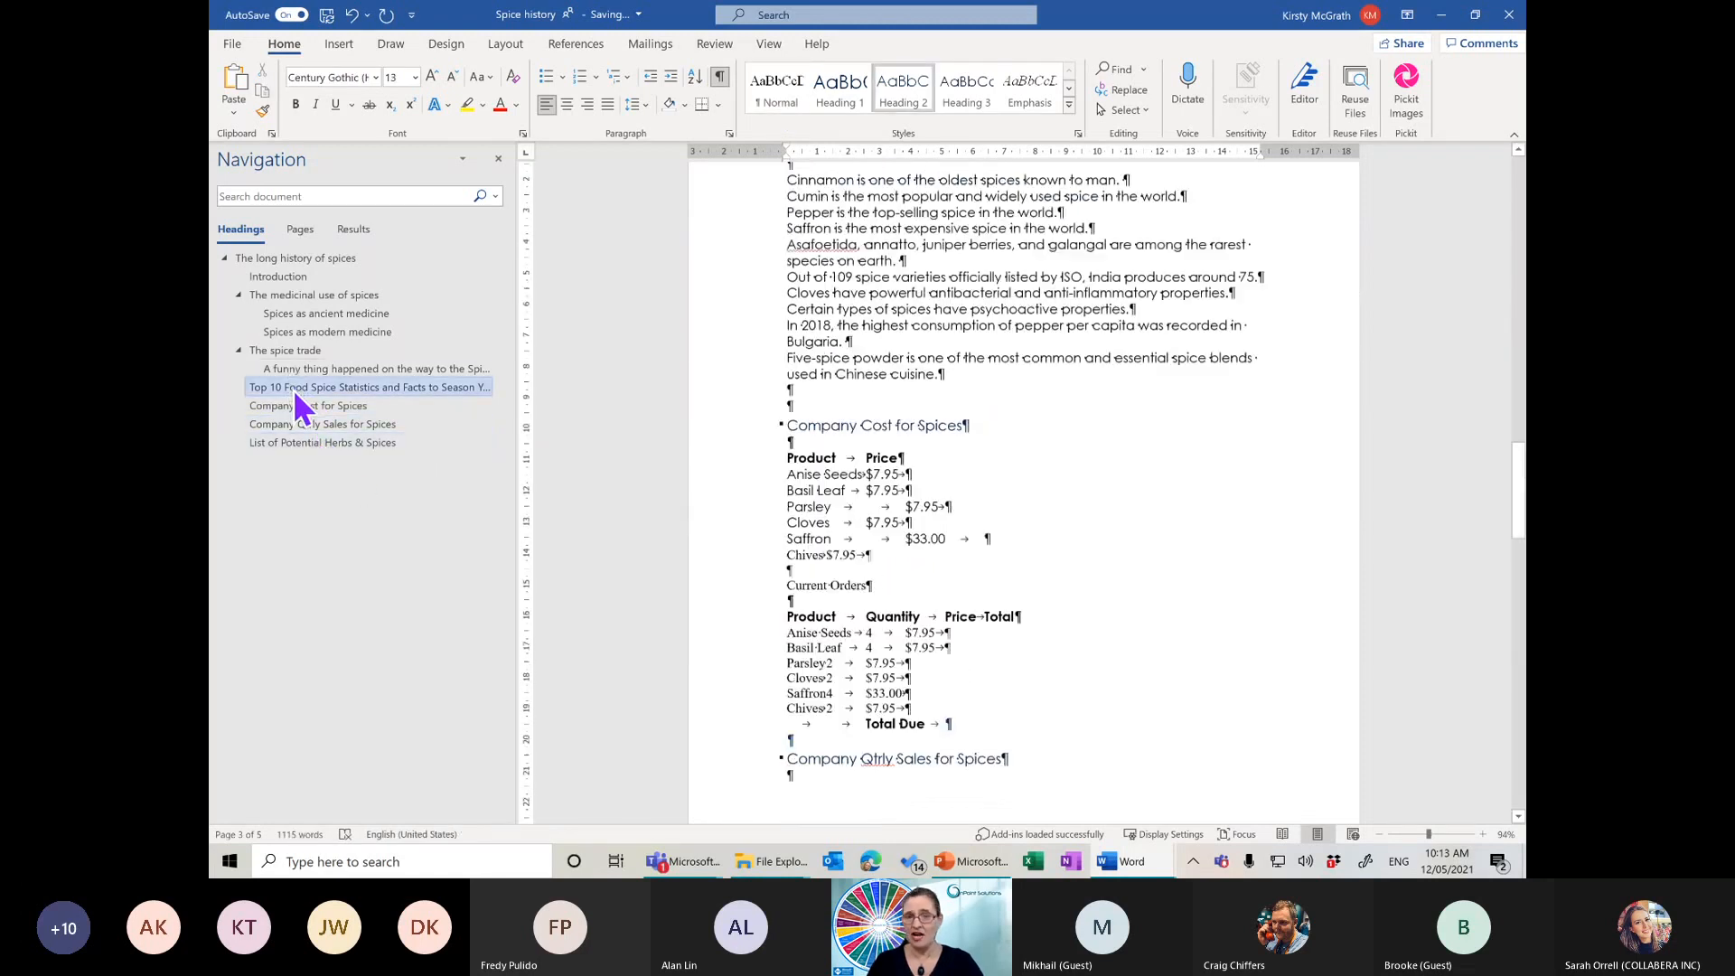
drag(1519, 484, 1520, 167)
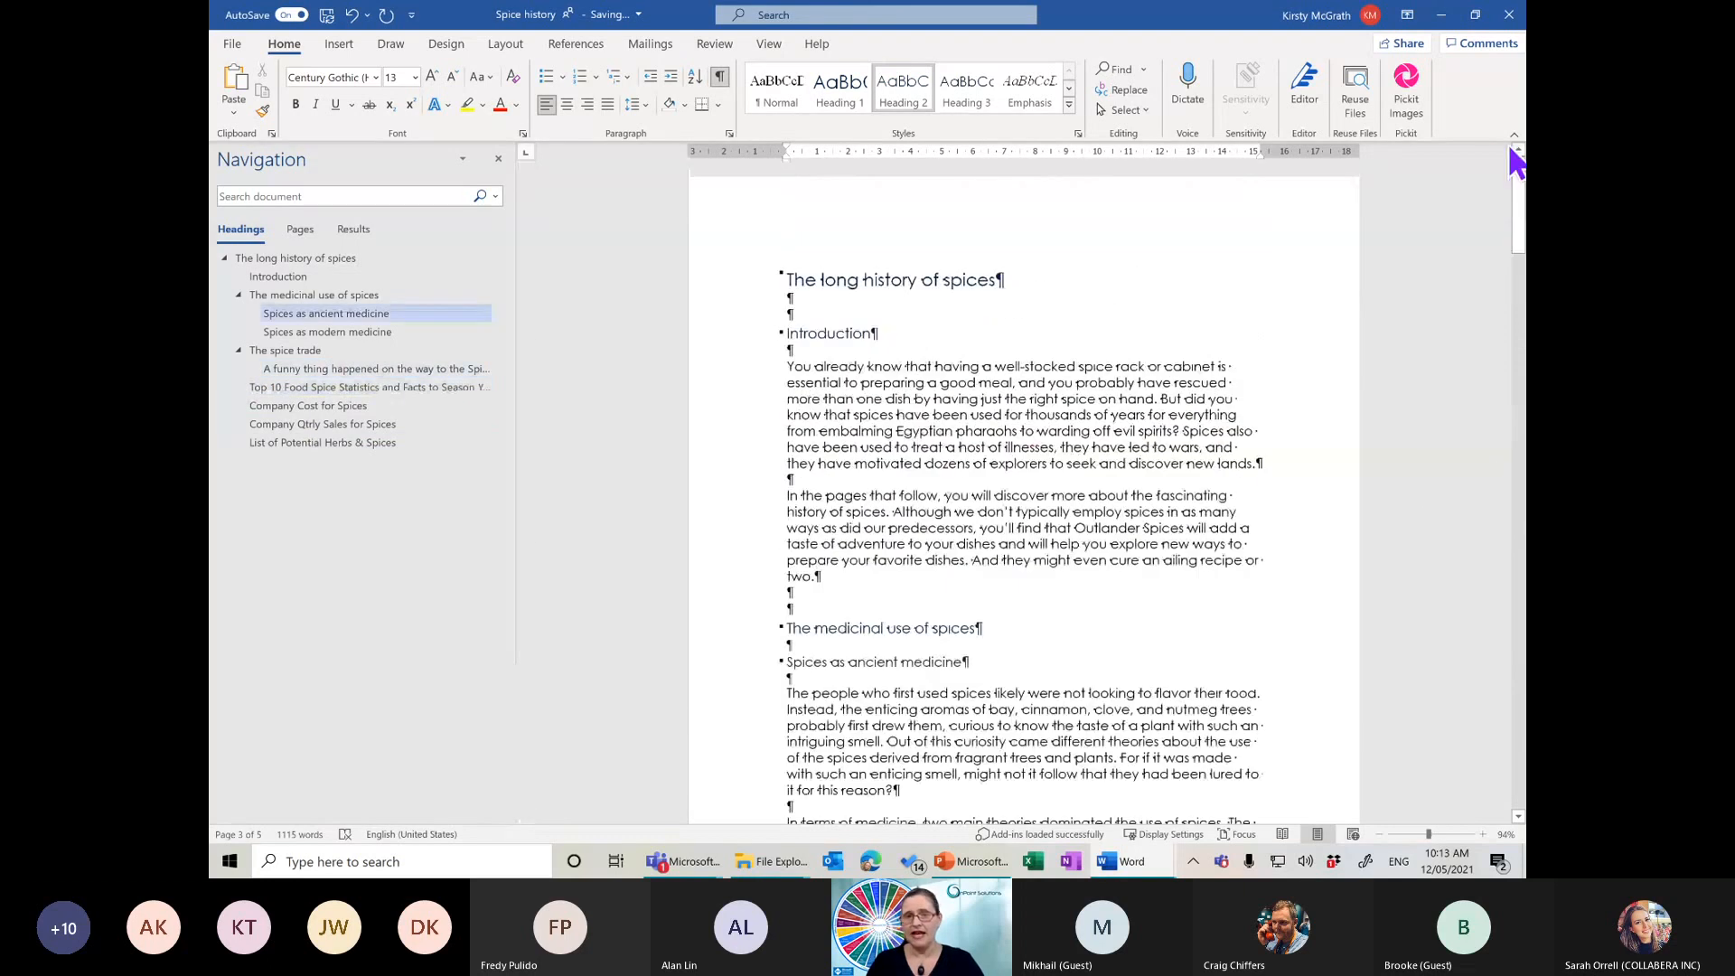
click(785, 279)
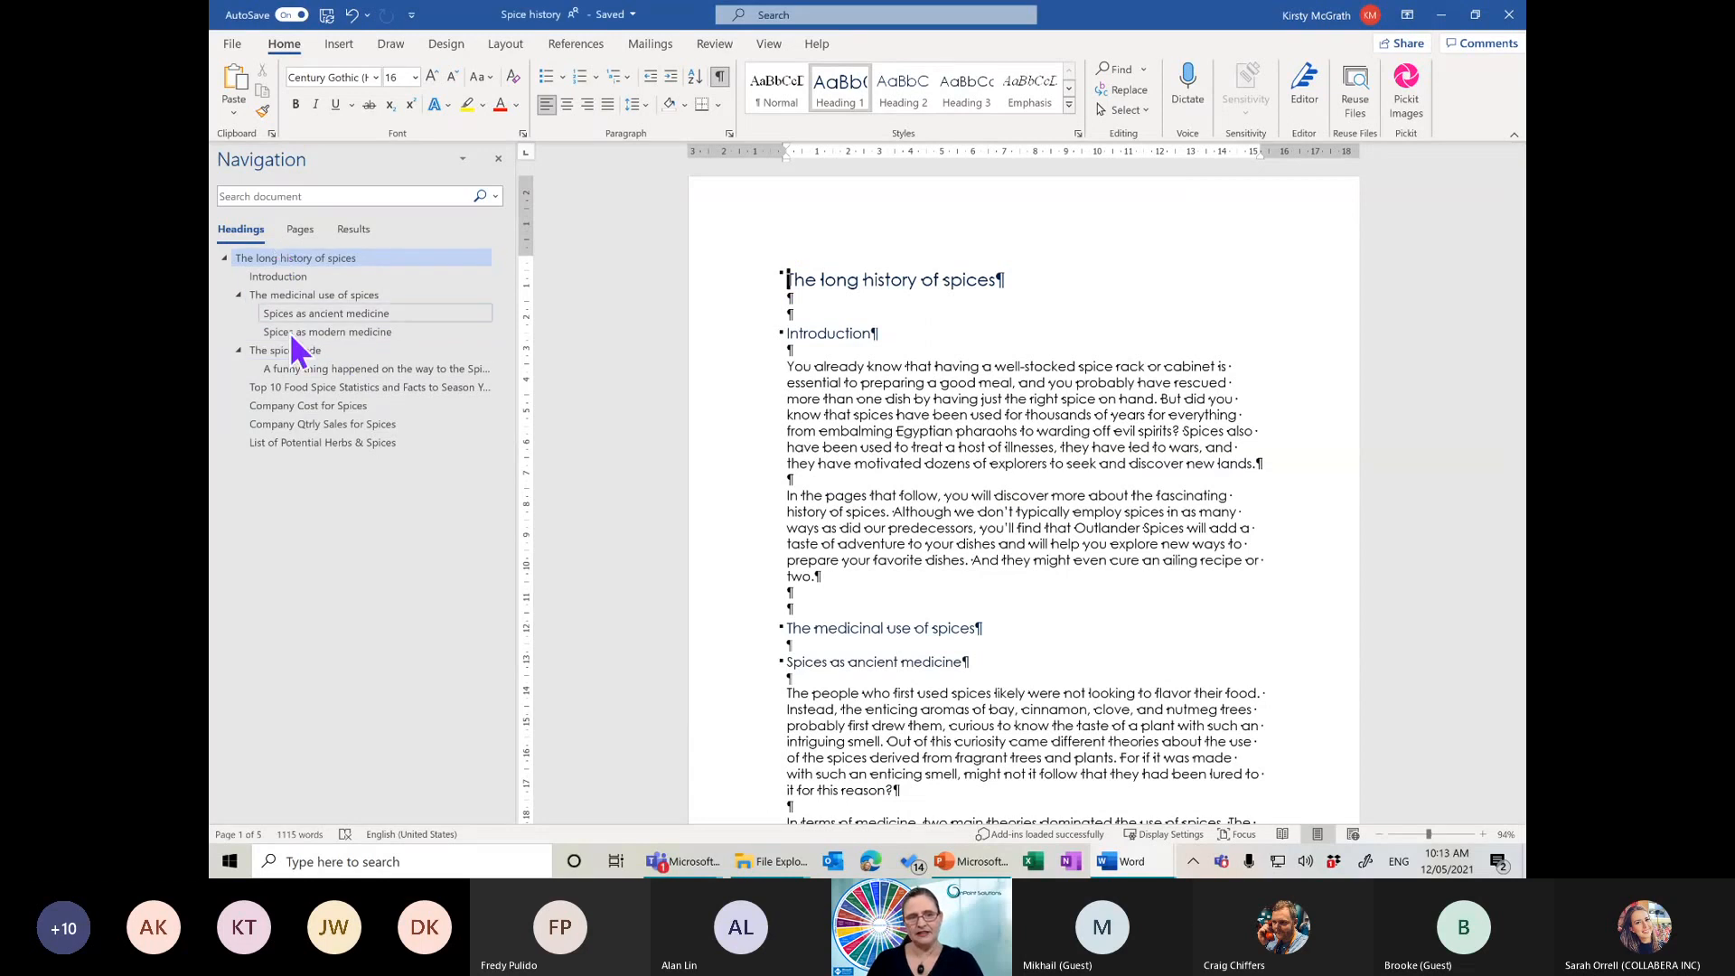
Add a new heading "Company Information" after the Top 10 Food Spice Statistics section, just before "Company Cost for Spices"
click(275, 404)
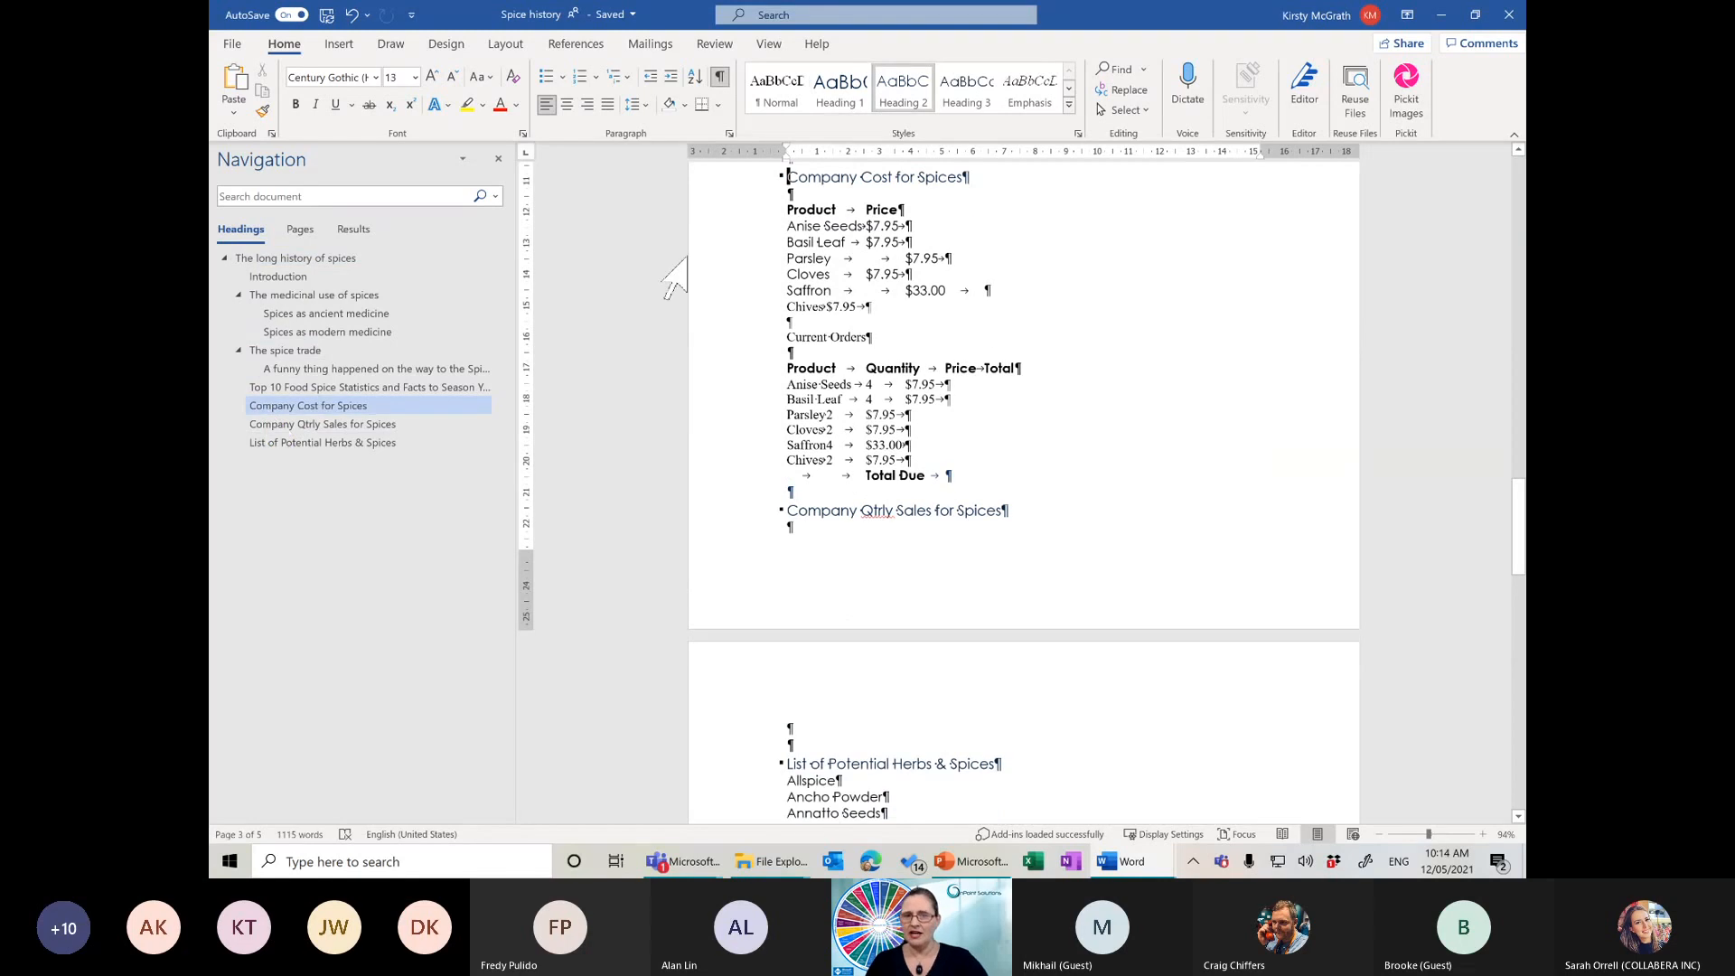
key(Up)
key(ctrl+z)
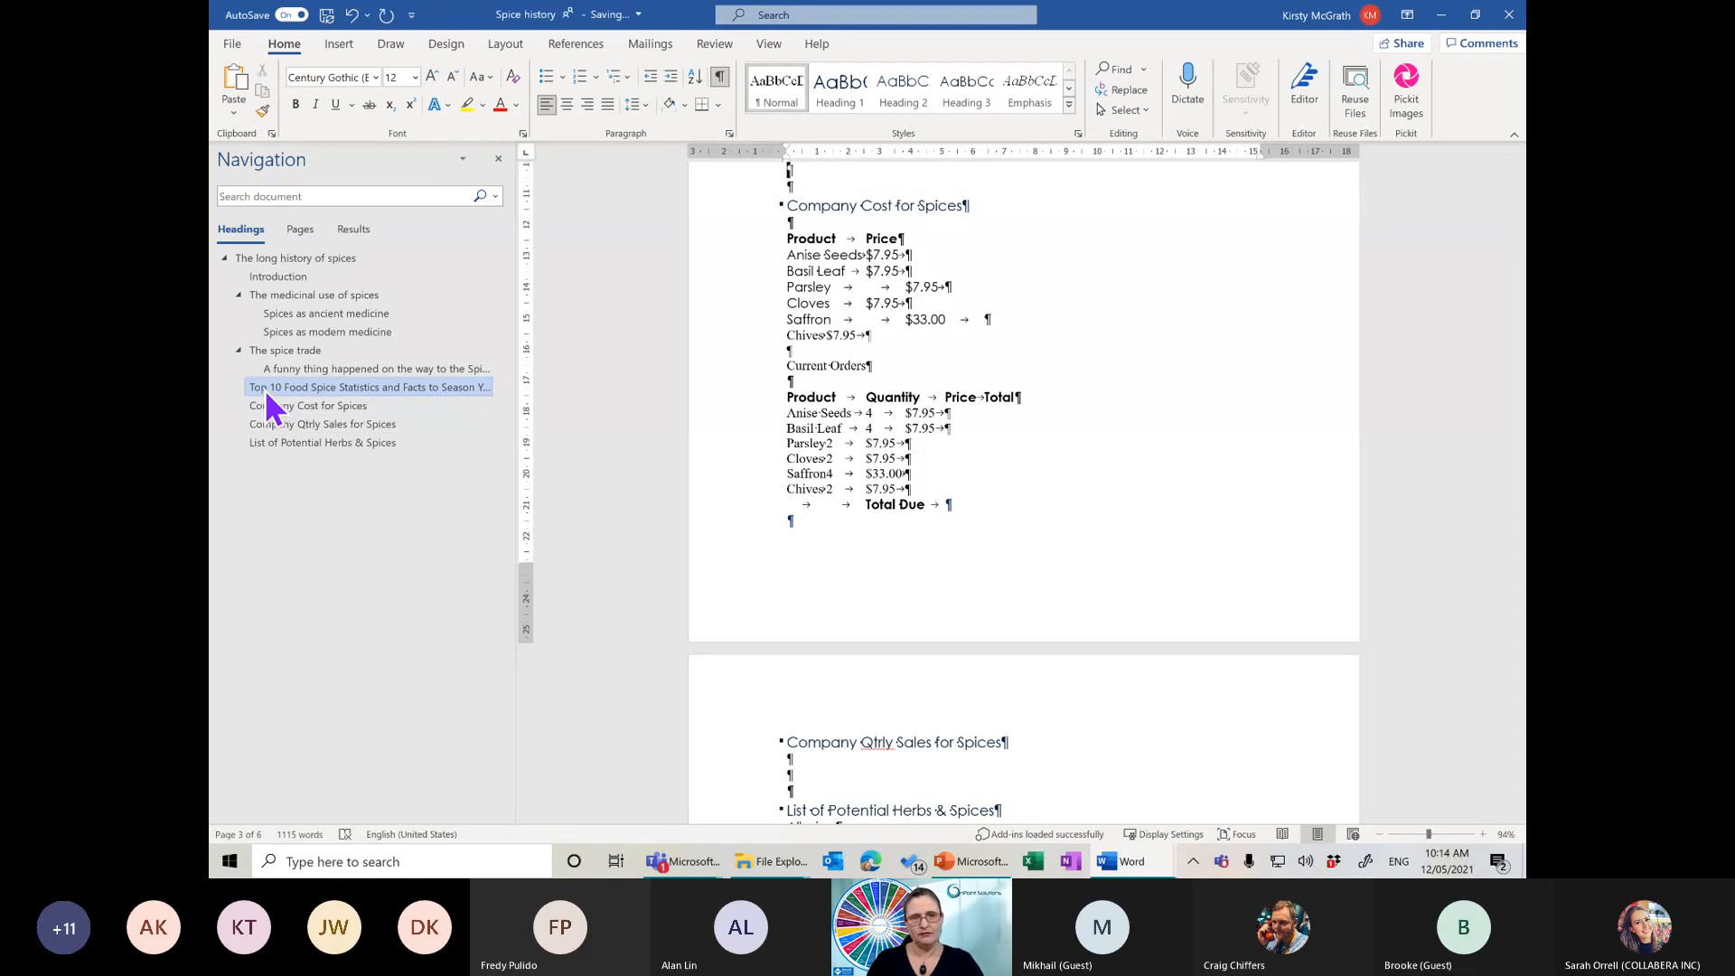
right_click(265, 390)
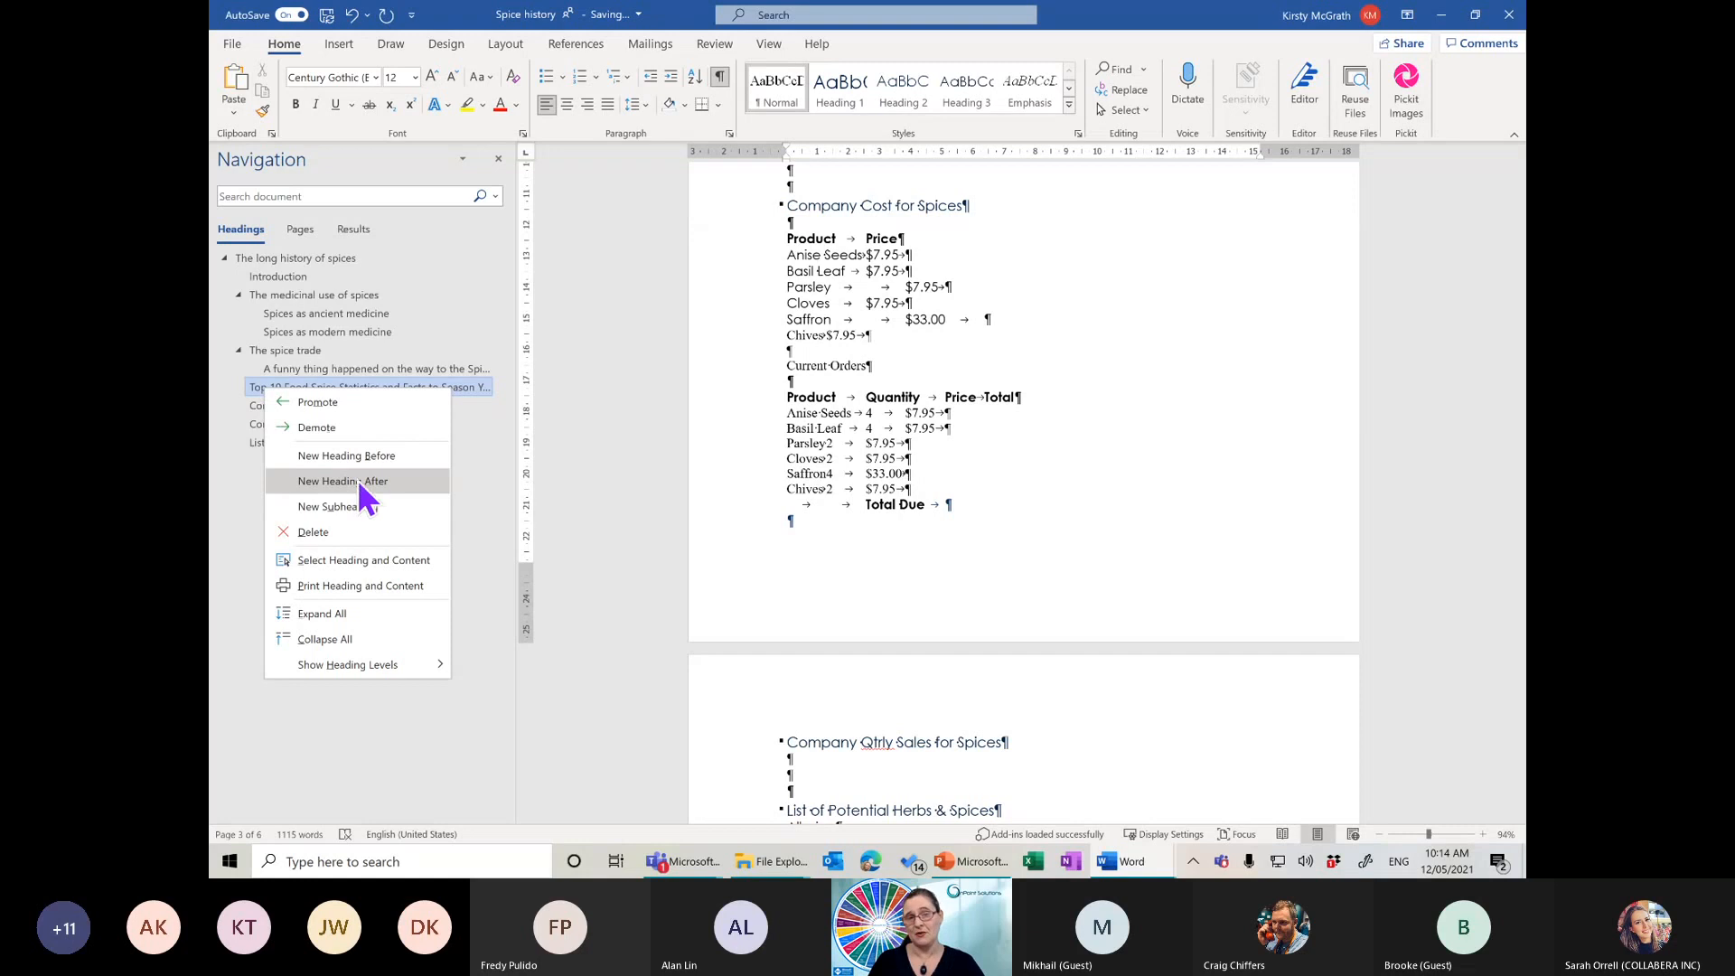
click(309, 481)
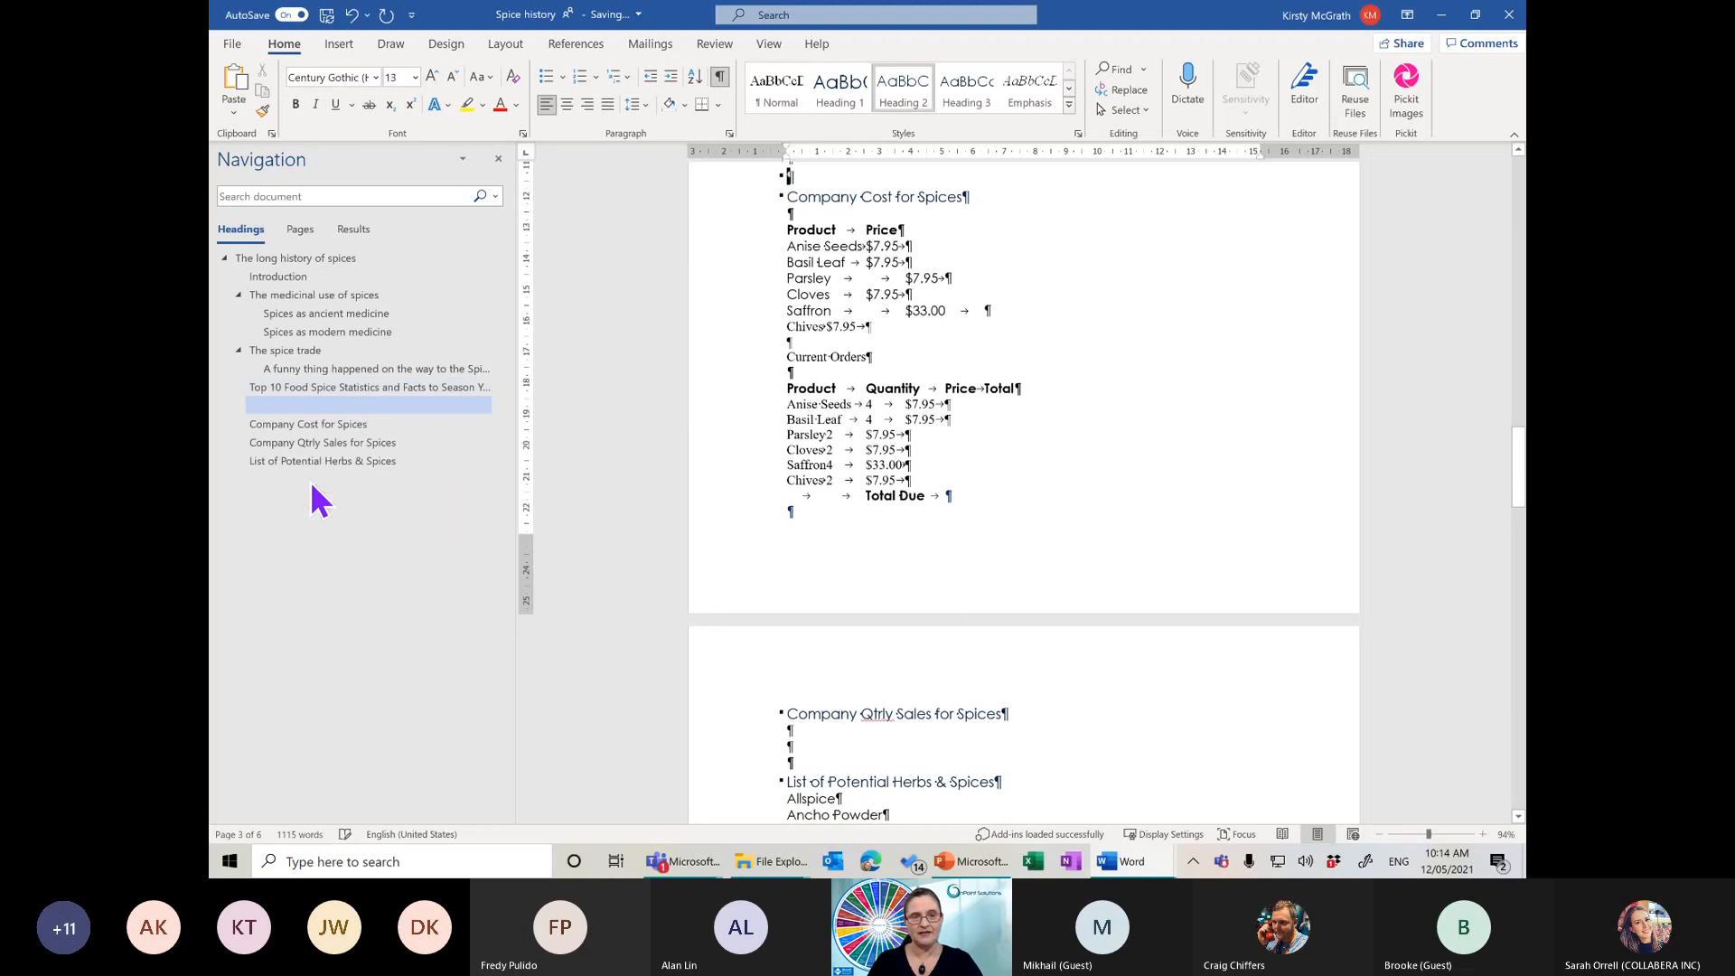
text(Com)
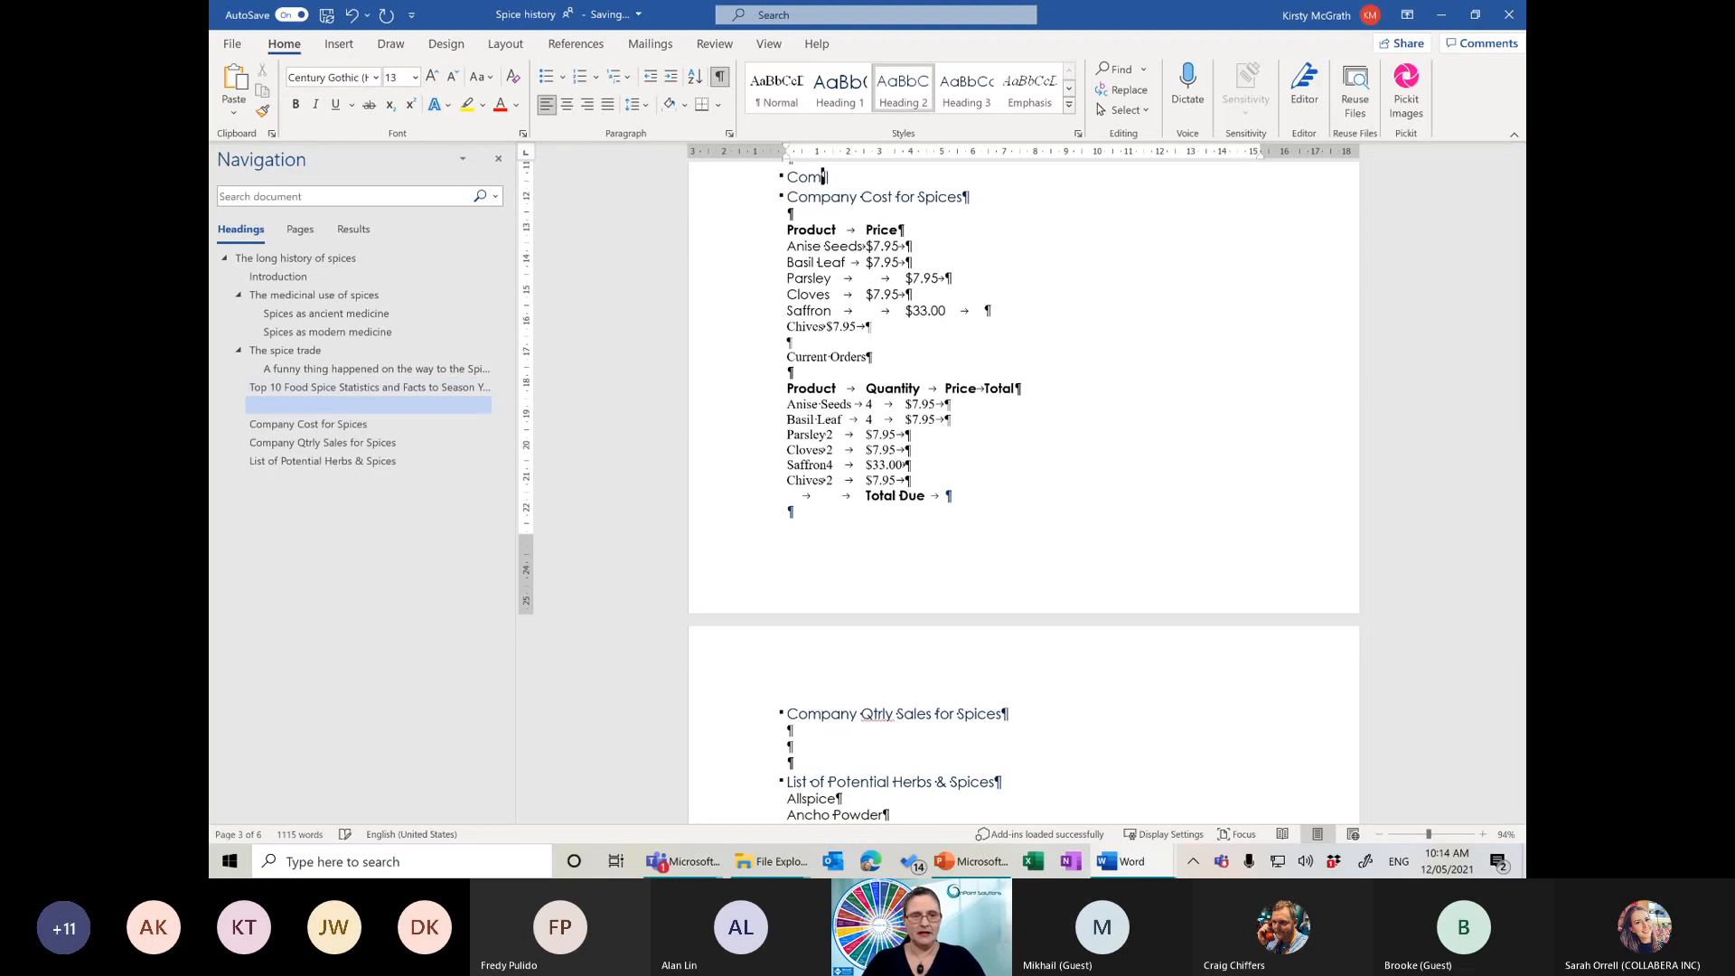
text(pany Information)
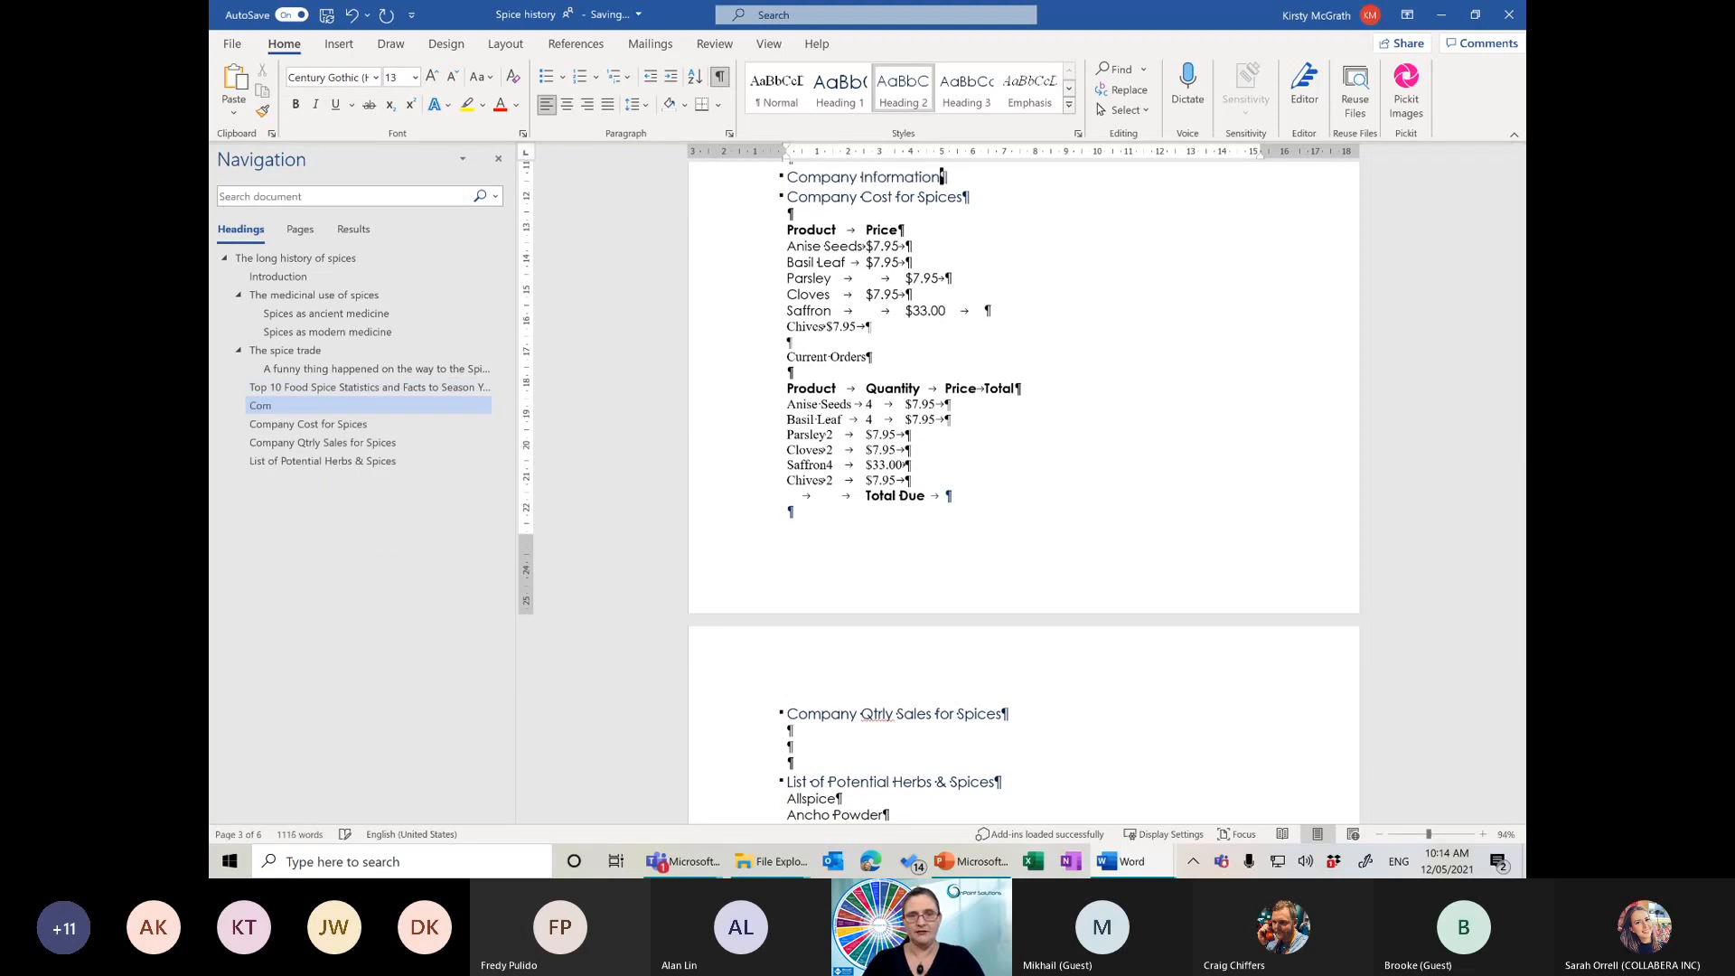
Add a blank line below "Company Information" and demote Company Cost for Spices, Company Qtrly Sales for Spices and List of Potential Herbs & Spices beneath it
key(Return)
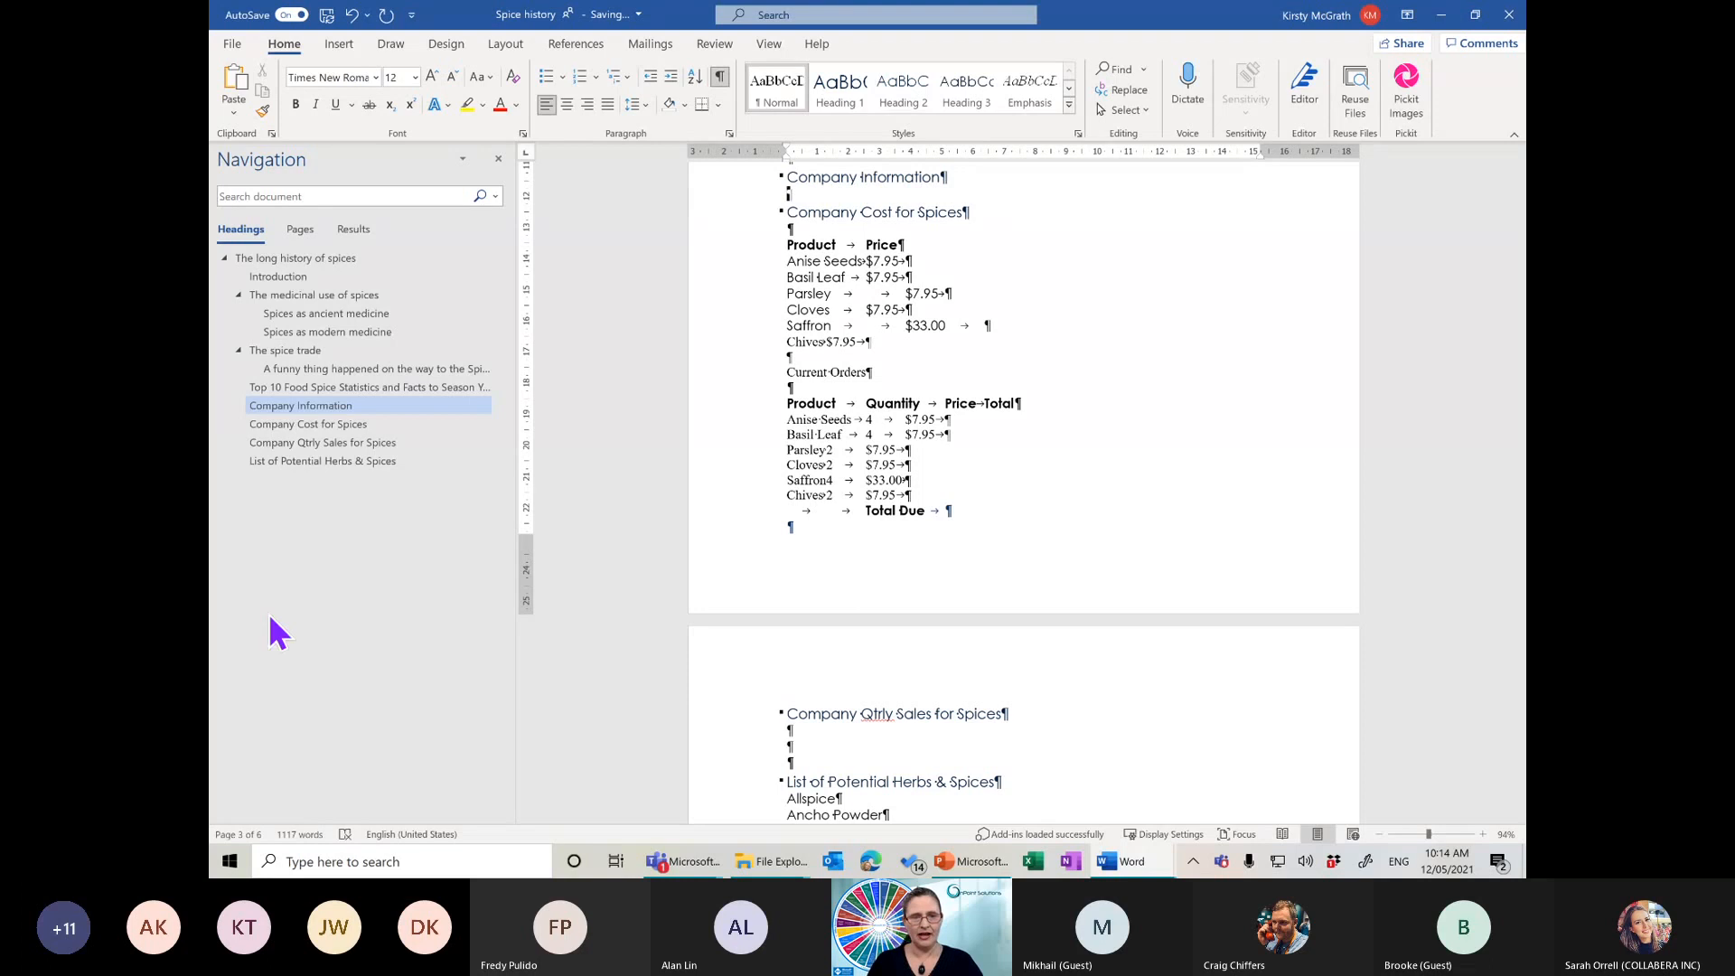
click(296, 430)
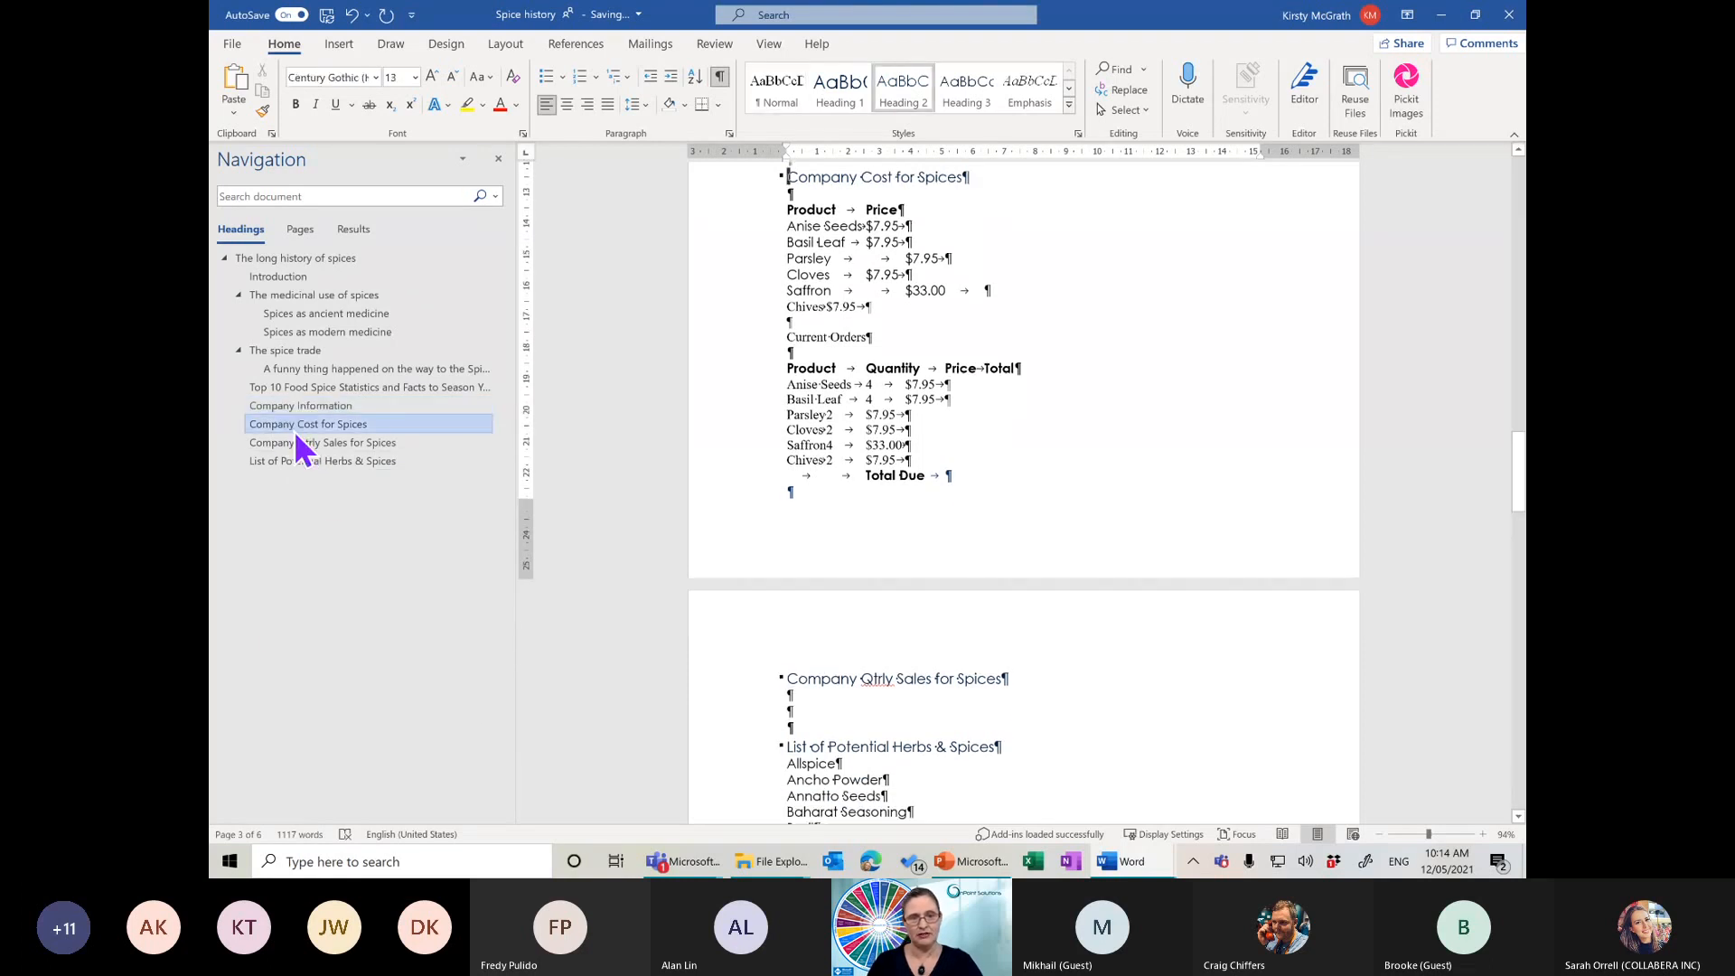
right_click(296, 430)
click(361, 466)
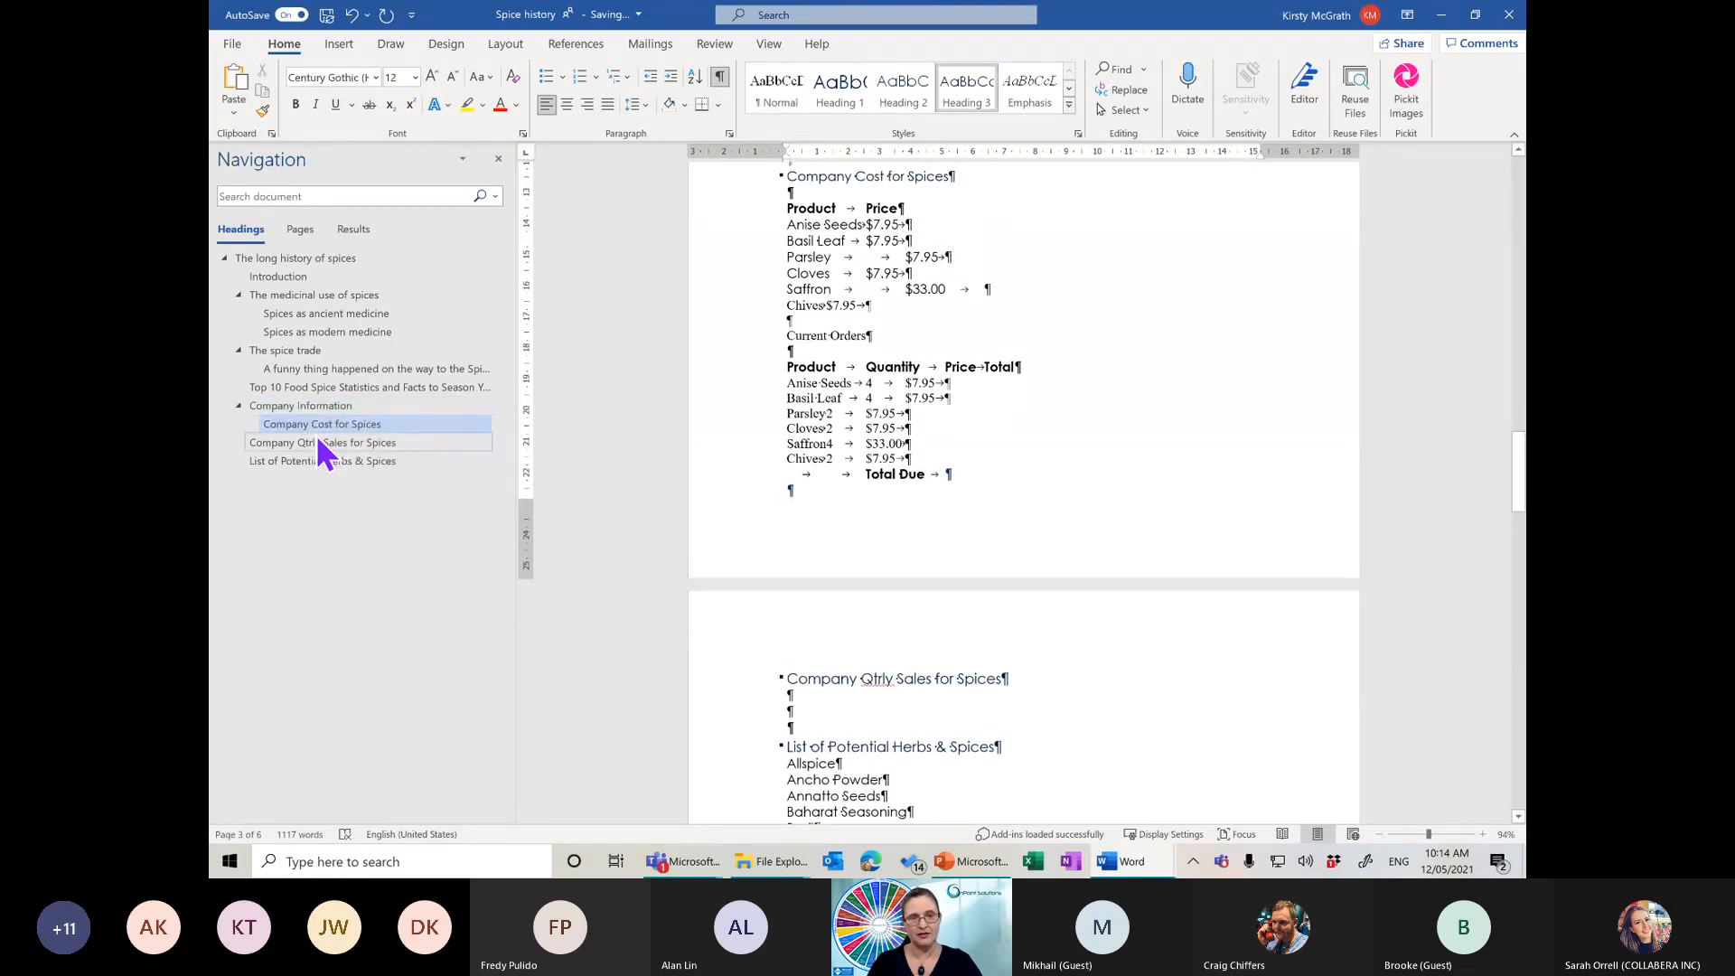
right_click(316, 436)
click(363, 473)
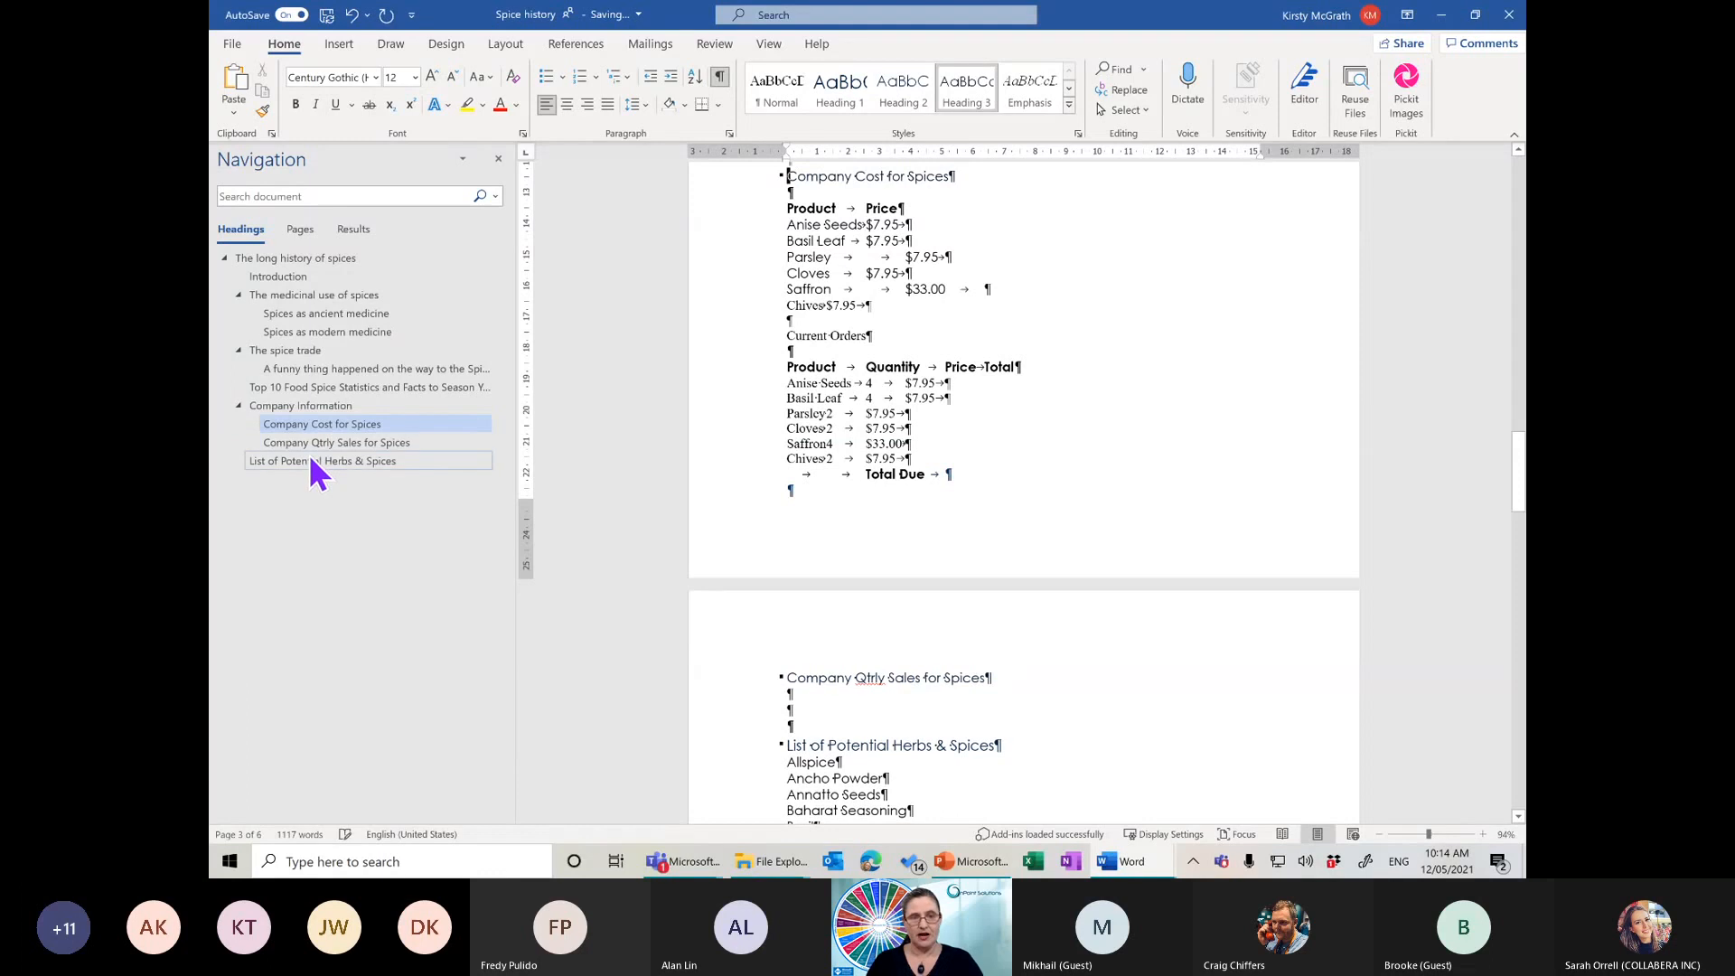
right_click(309, 459)
click(356, 495)
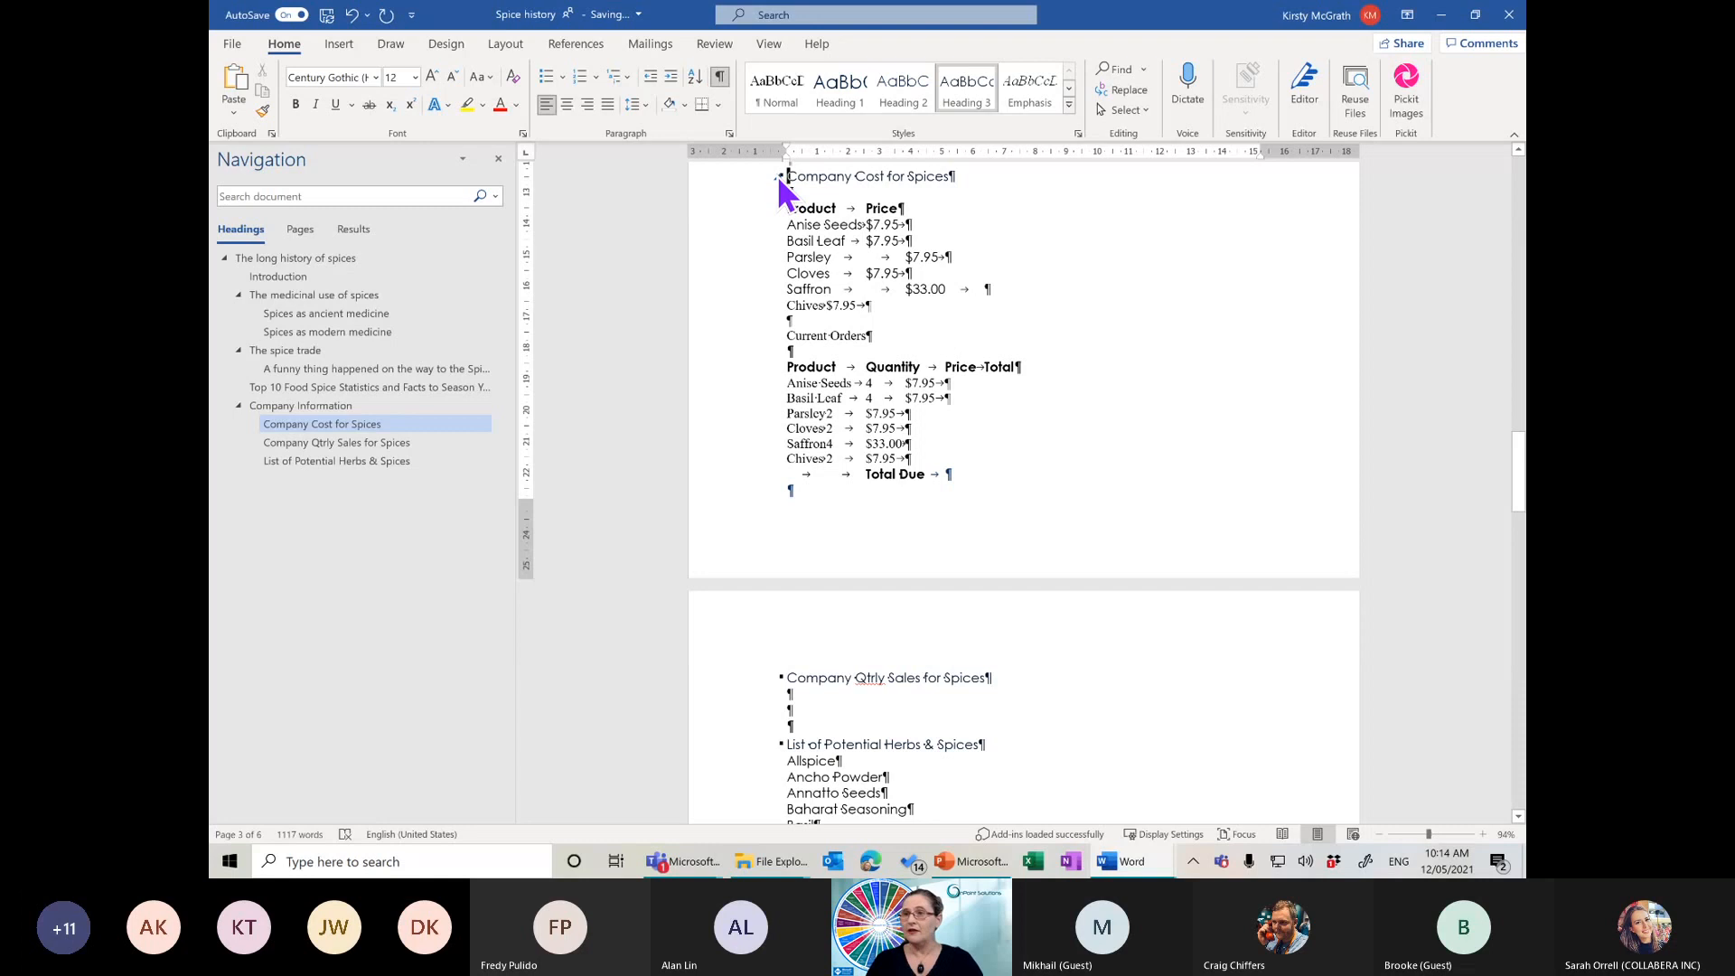
Collapse and re-expand the body text under the "Company Cost for Spices" and "Top 10 Food Spice Statistics" headings
click(779, 177)
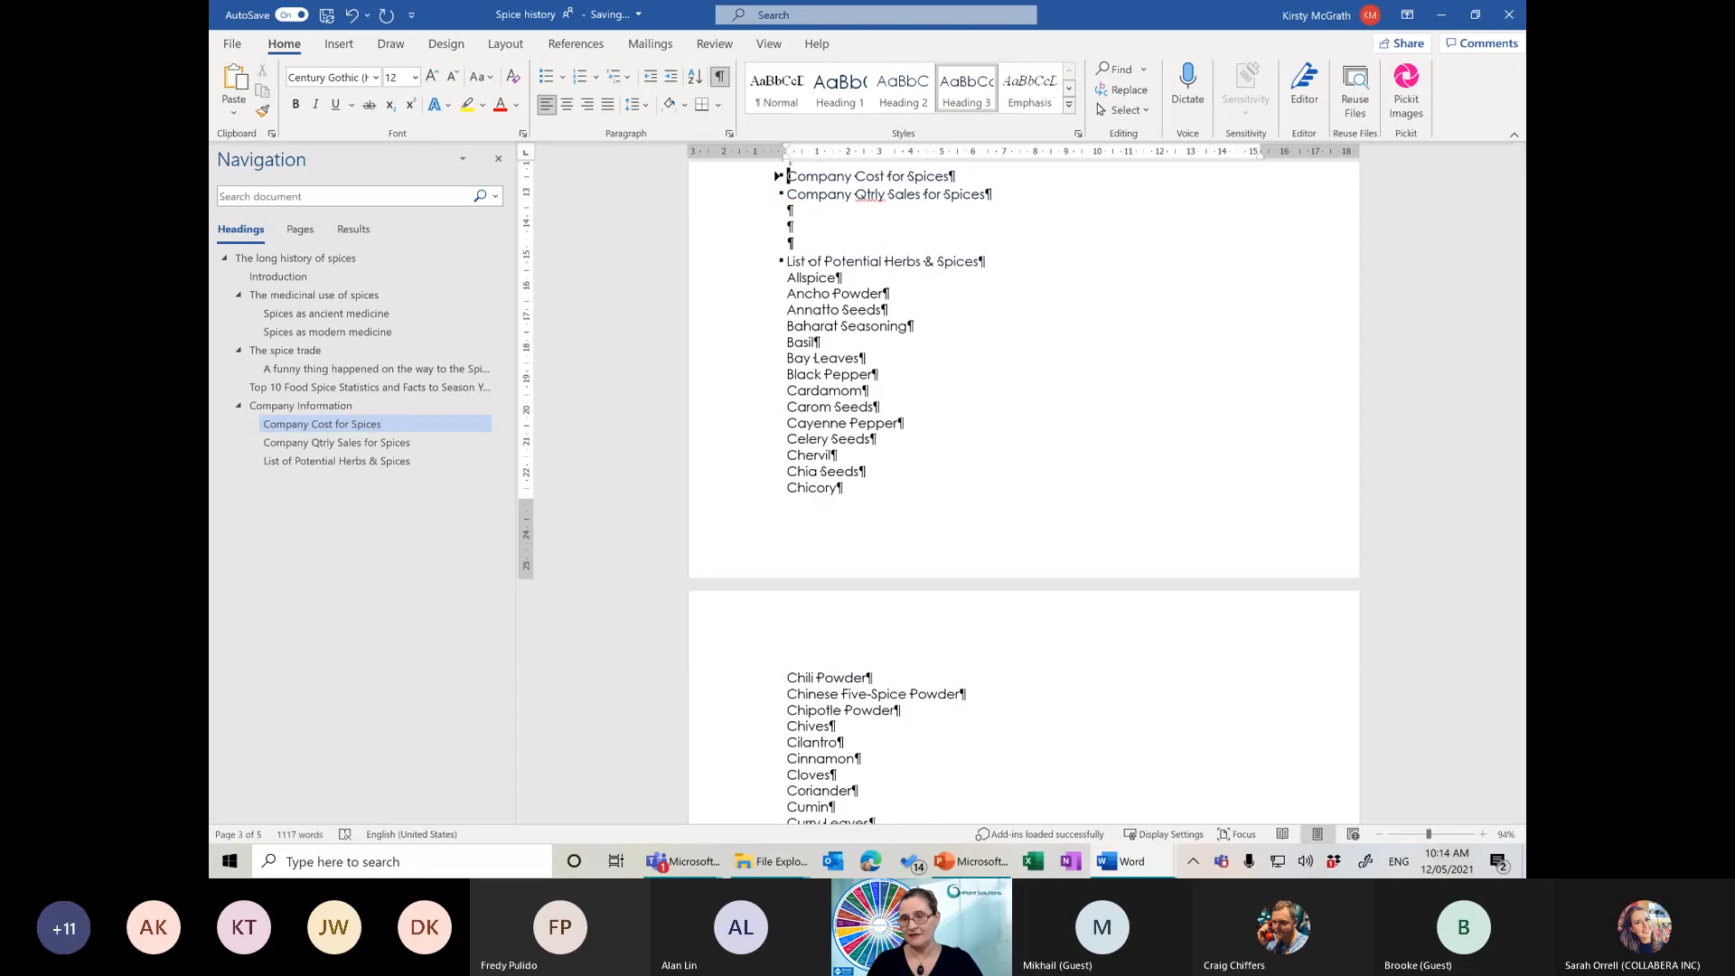
drag(1522, 513, 1521, 403)
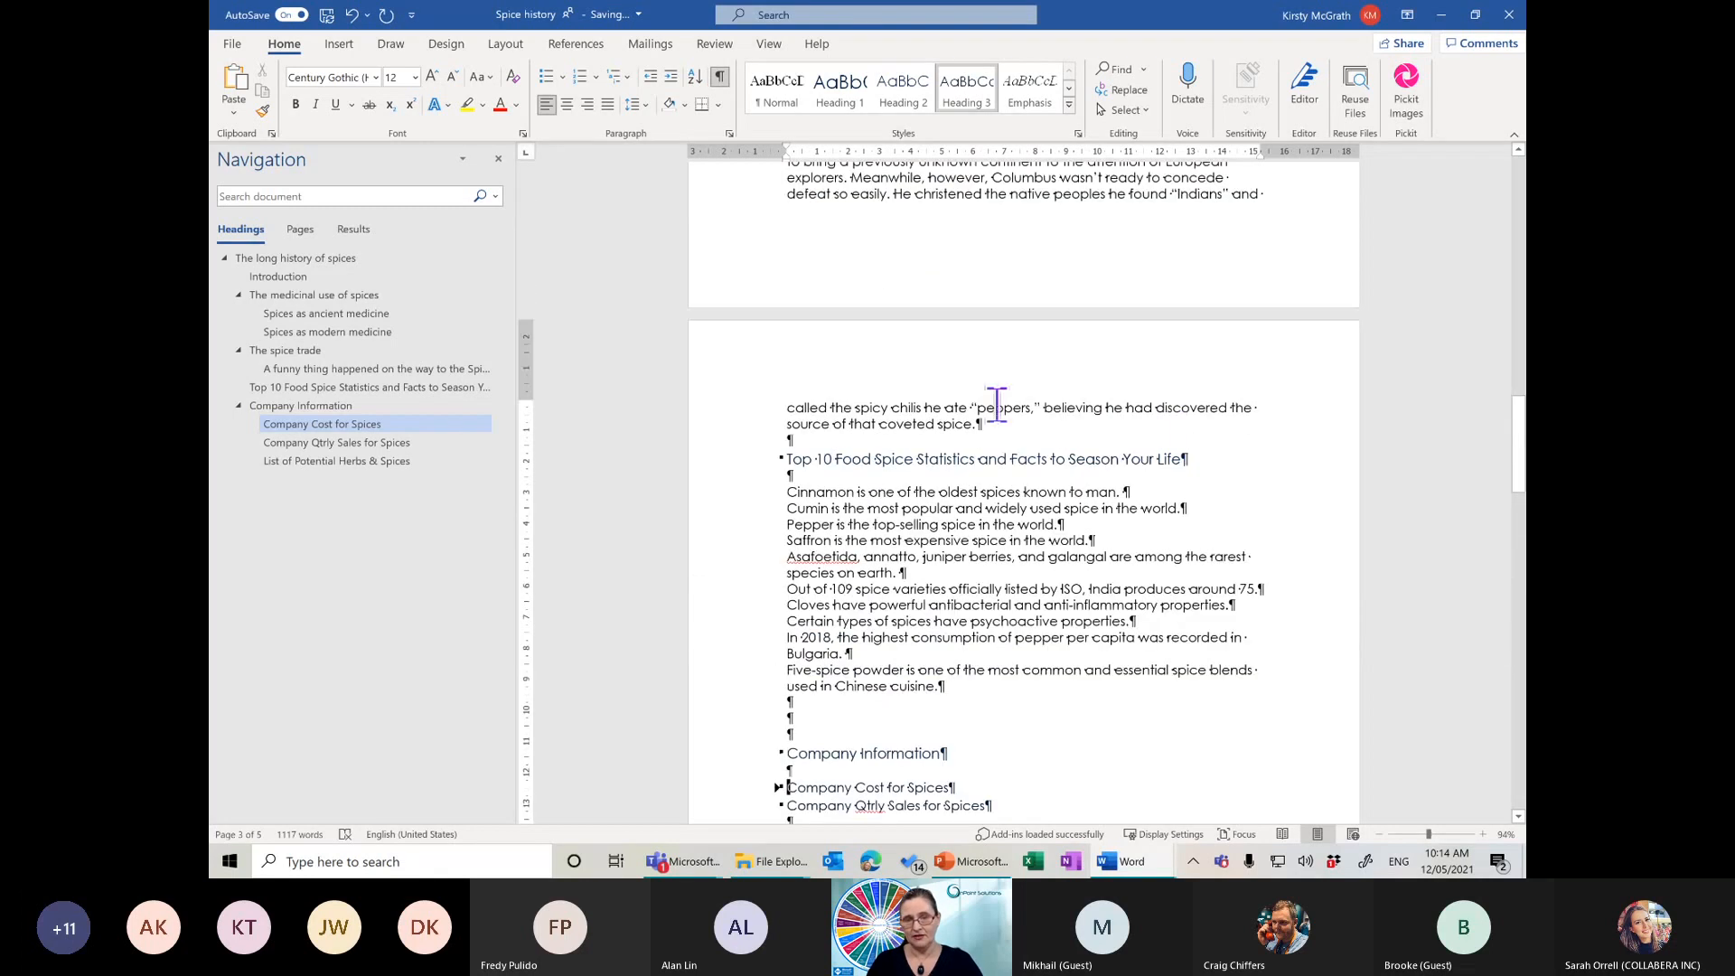
click(777, 459)
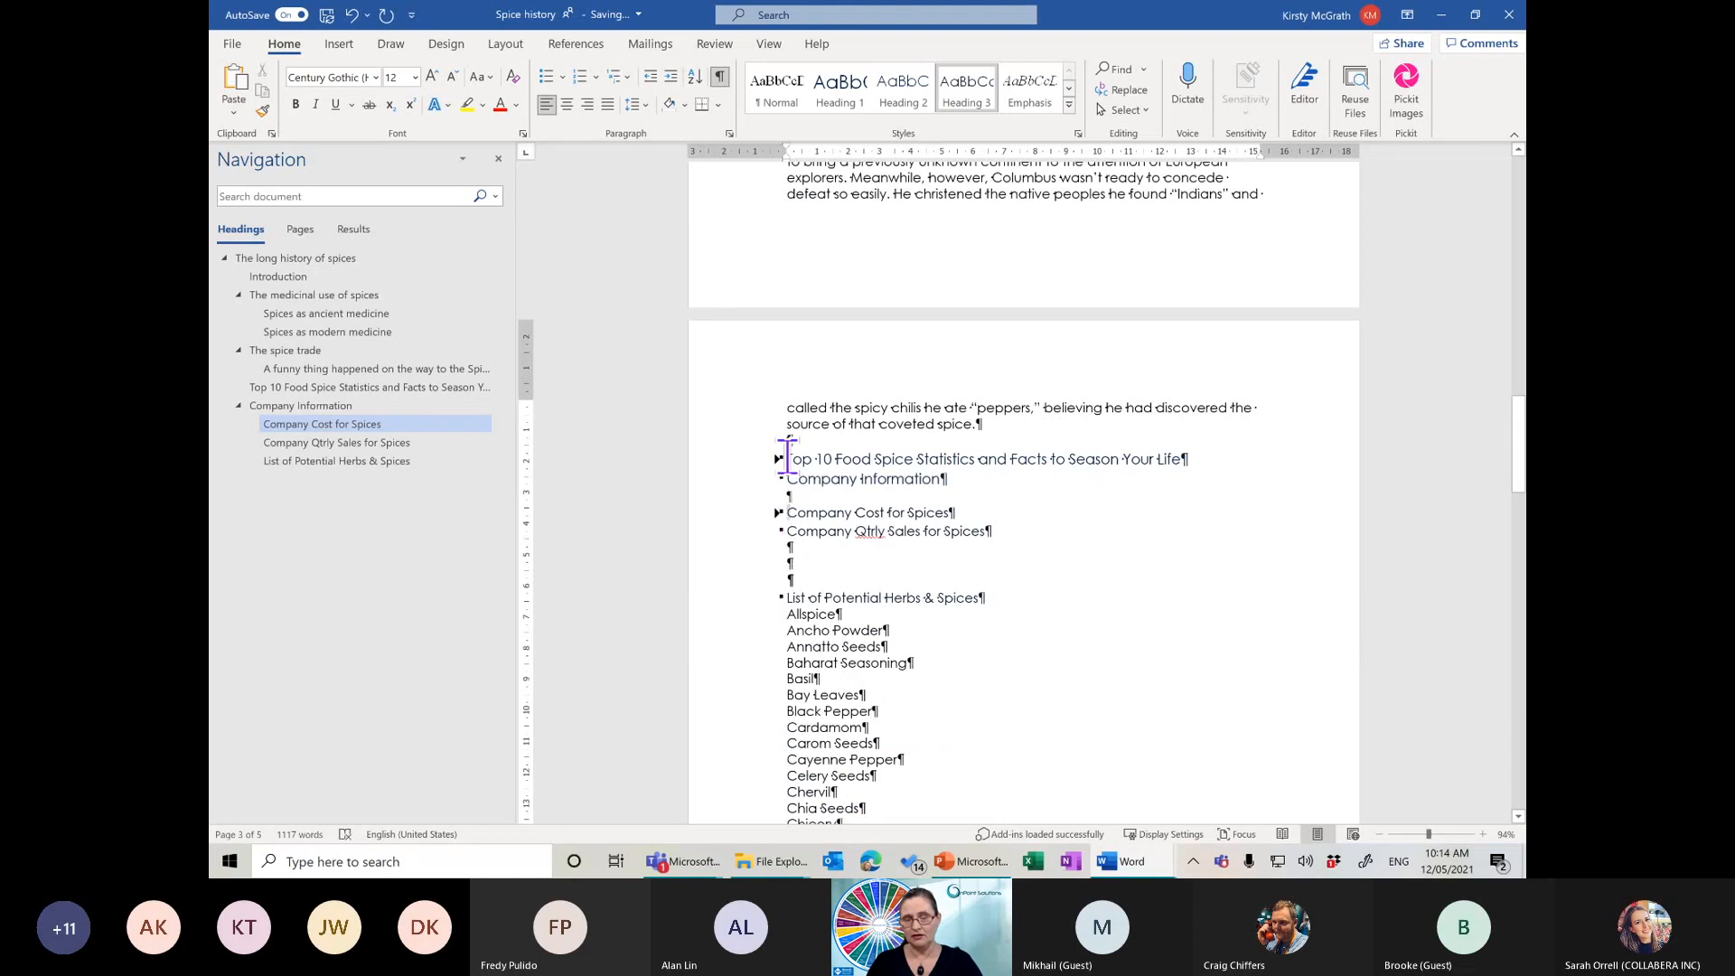
click(777, 459)
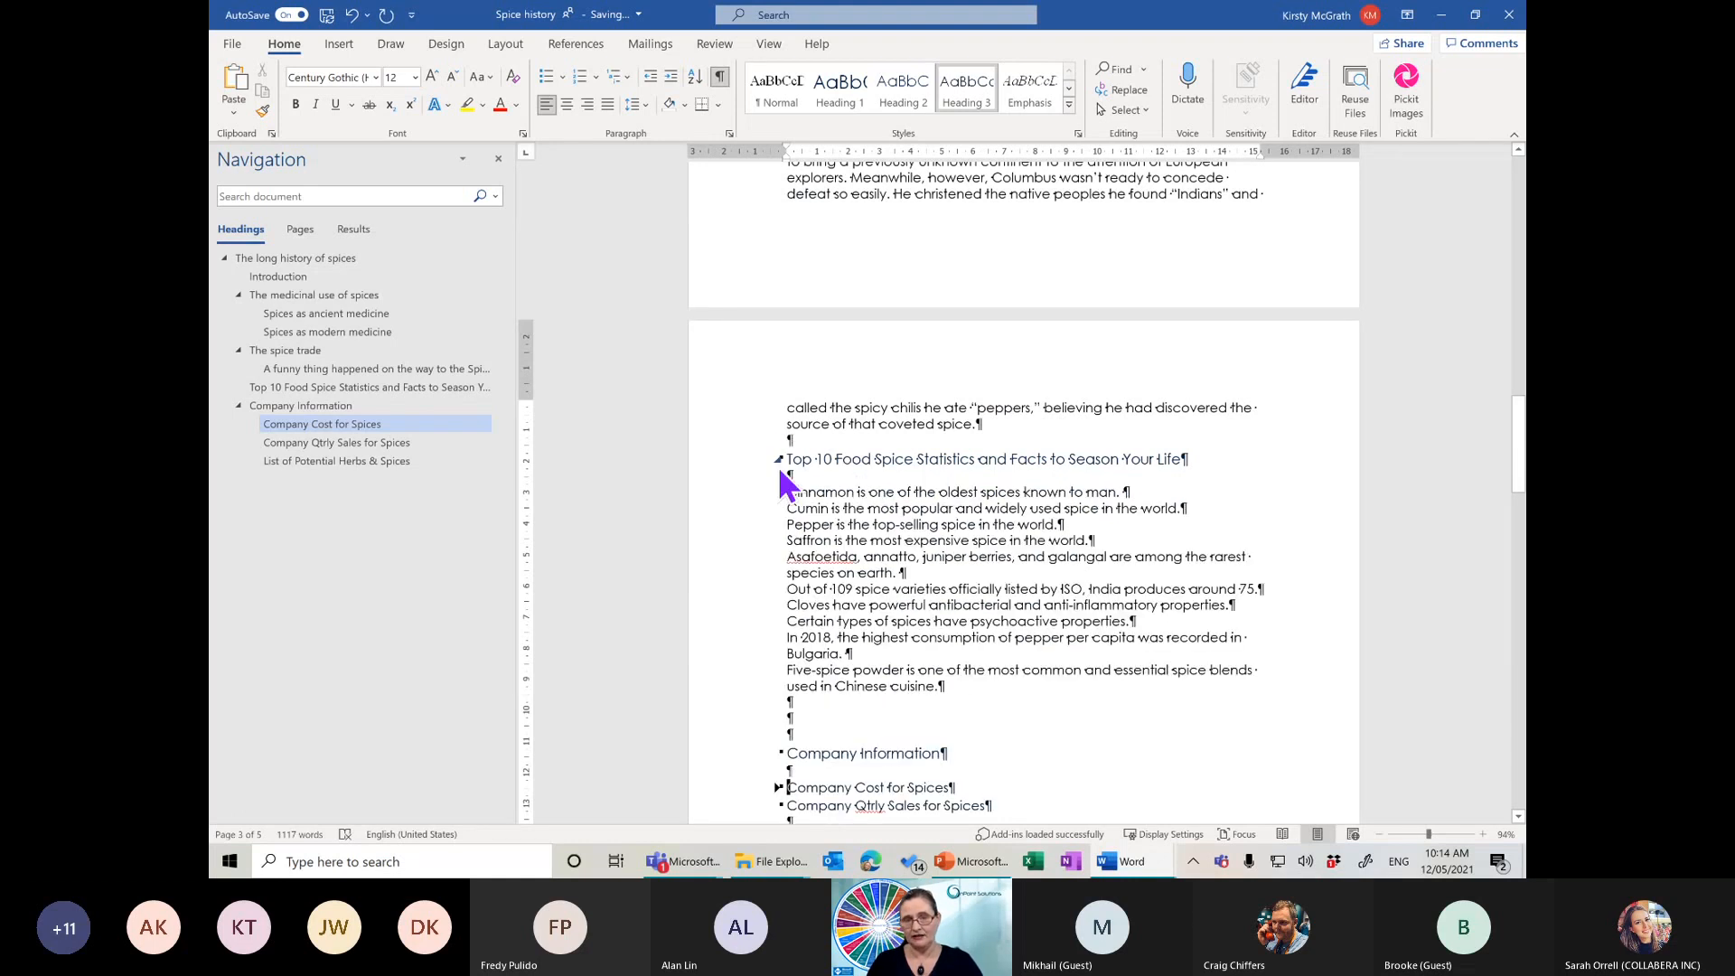
click(777, 459)
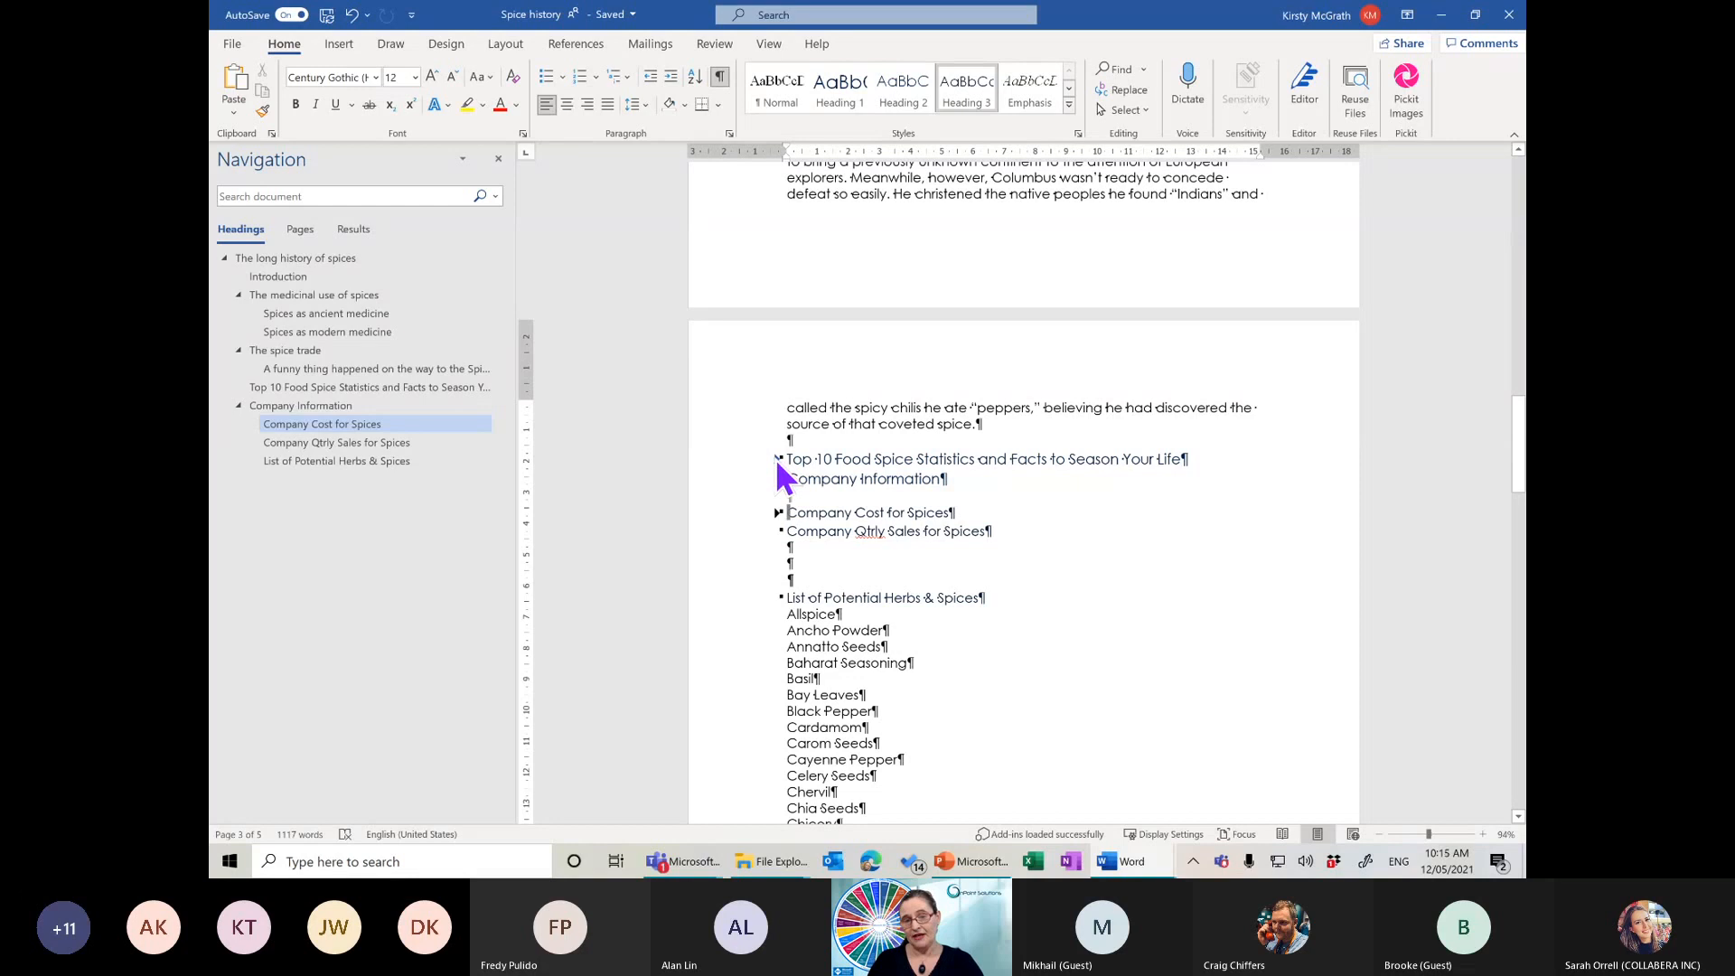
click(777, 459)
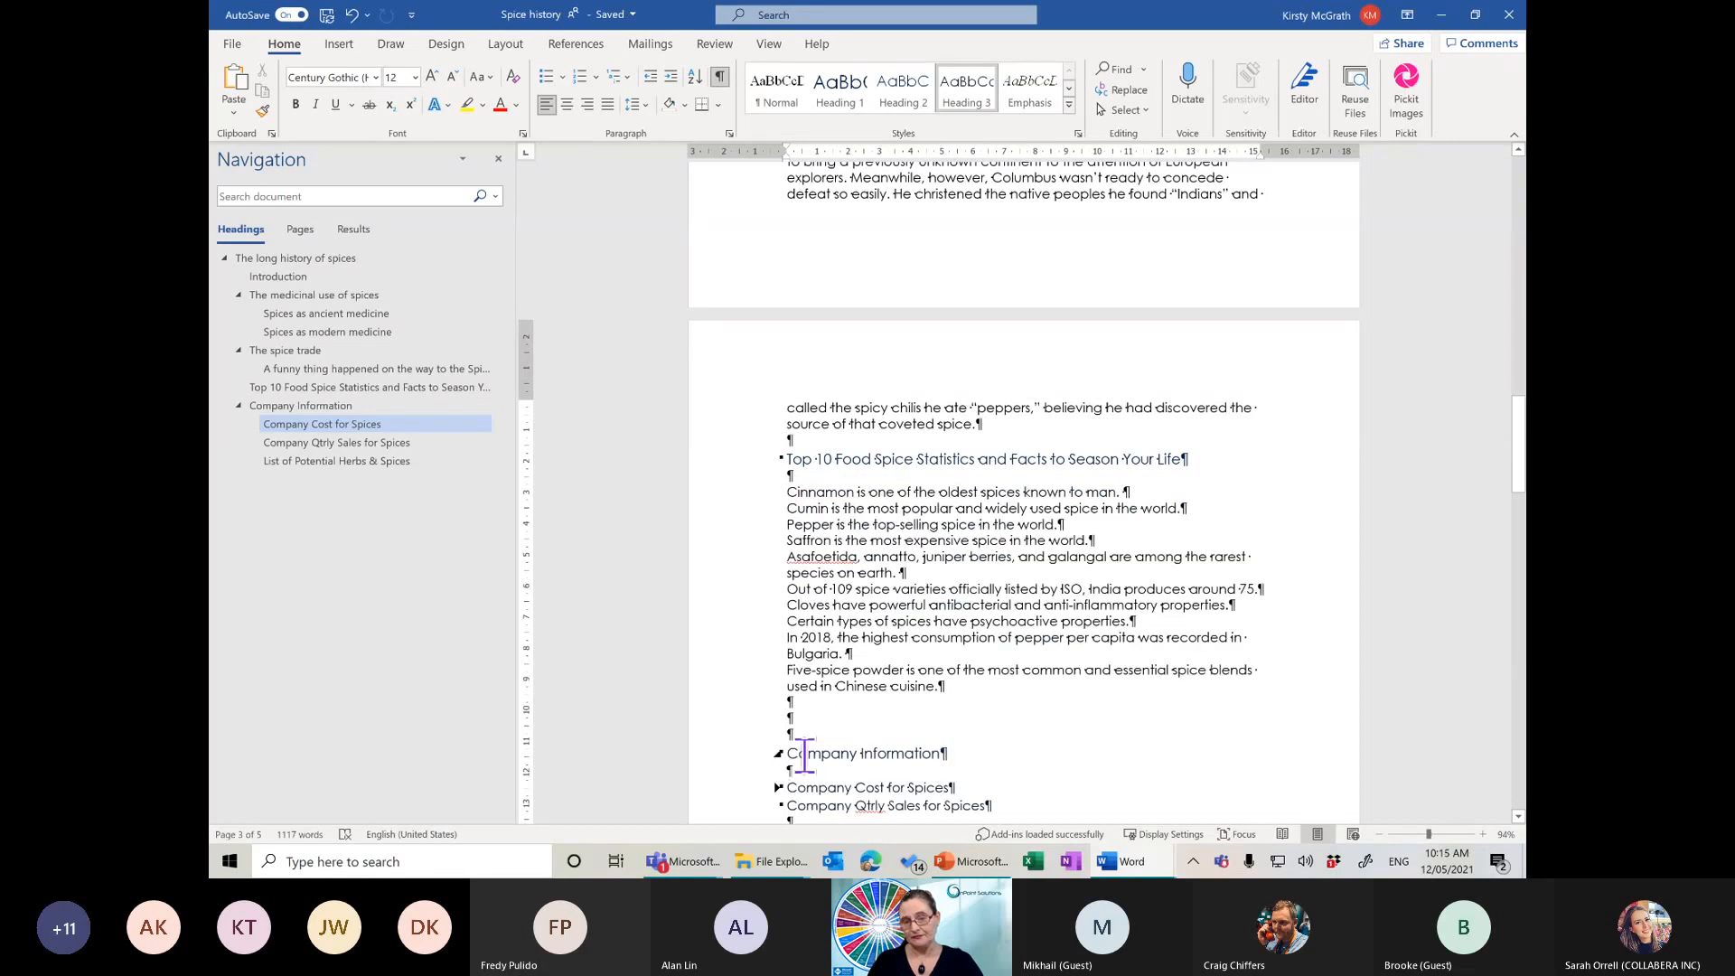
click(779, 787)
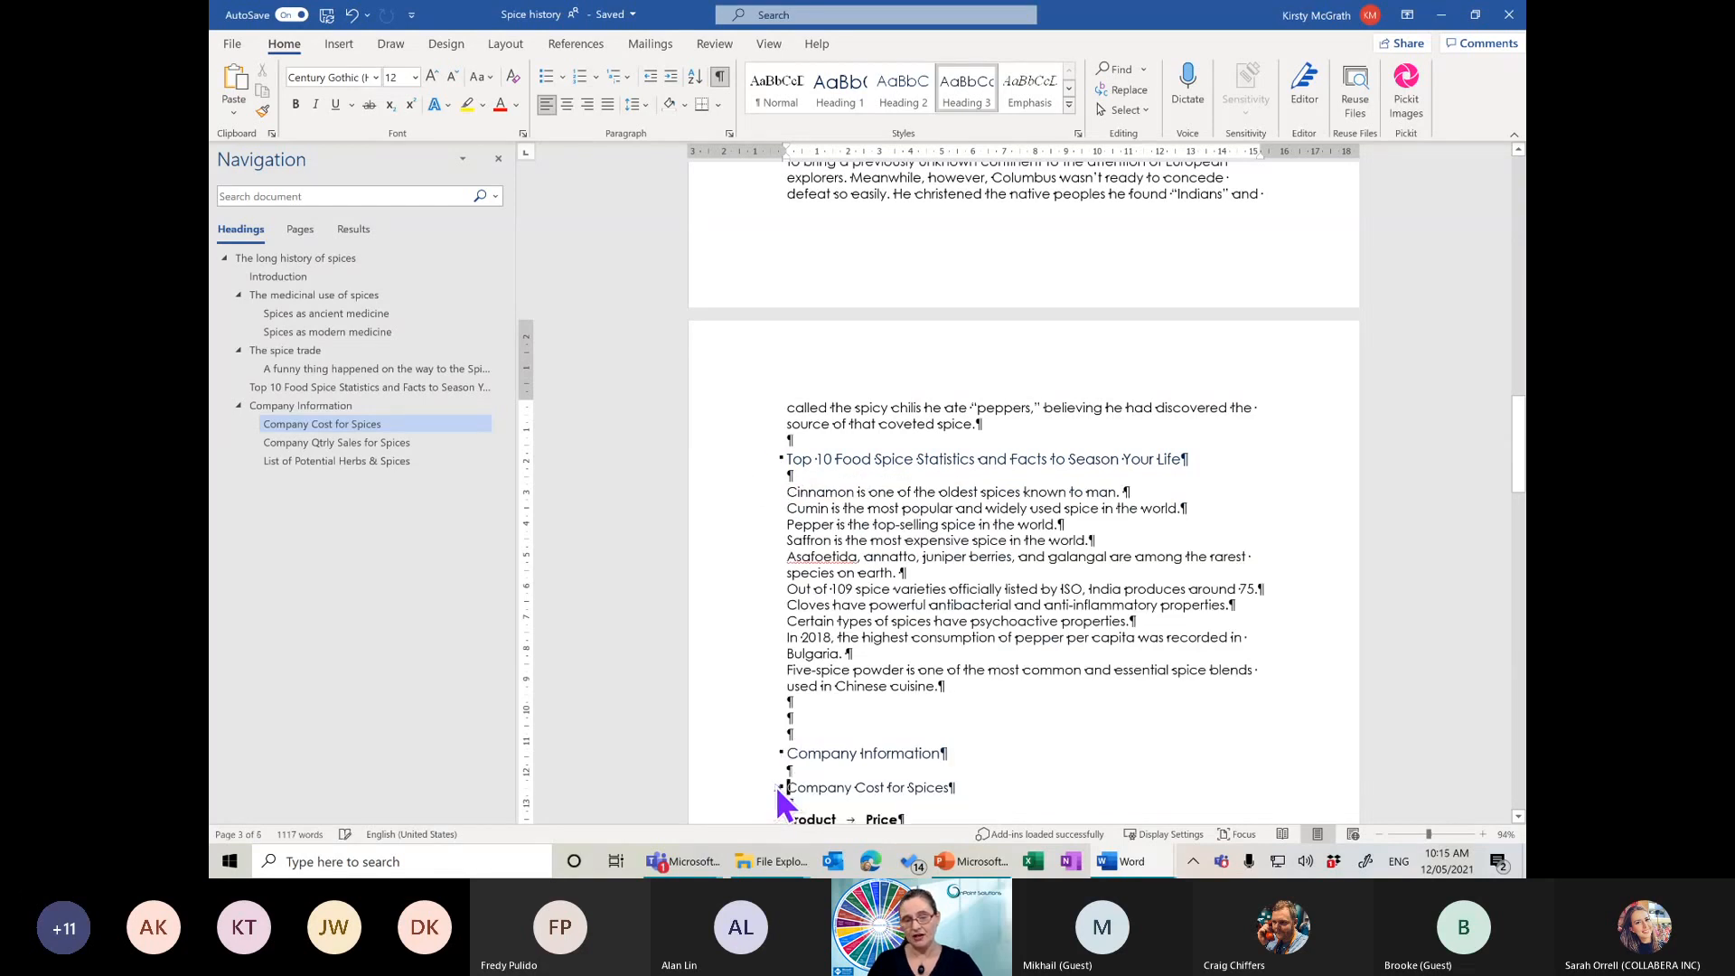
click(331, 424)
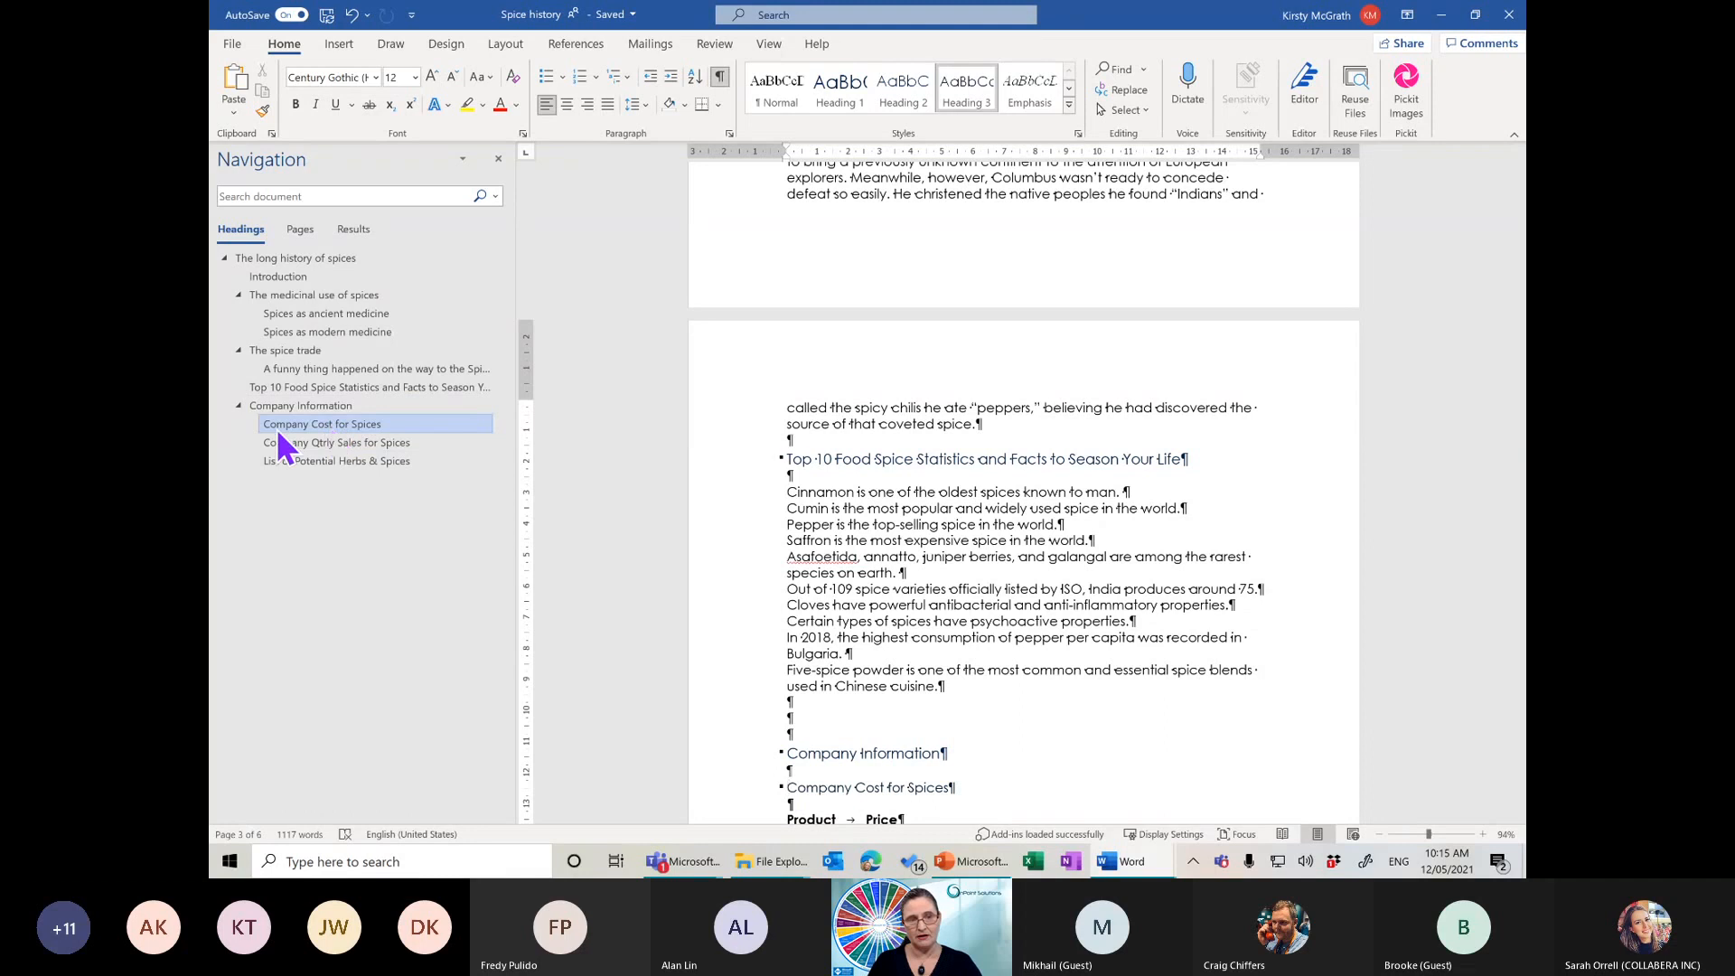
mouse_move(291, 425)
mouse_down()
mouse_move(303, 484)
mouse_move(286, 429)
mouse_up()
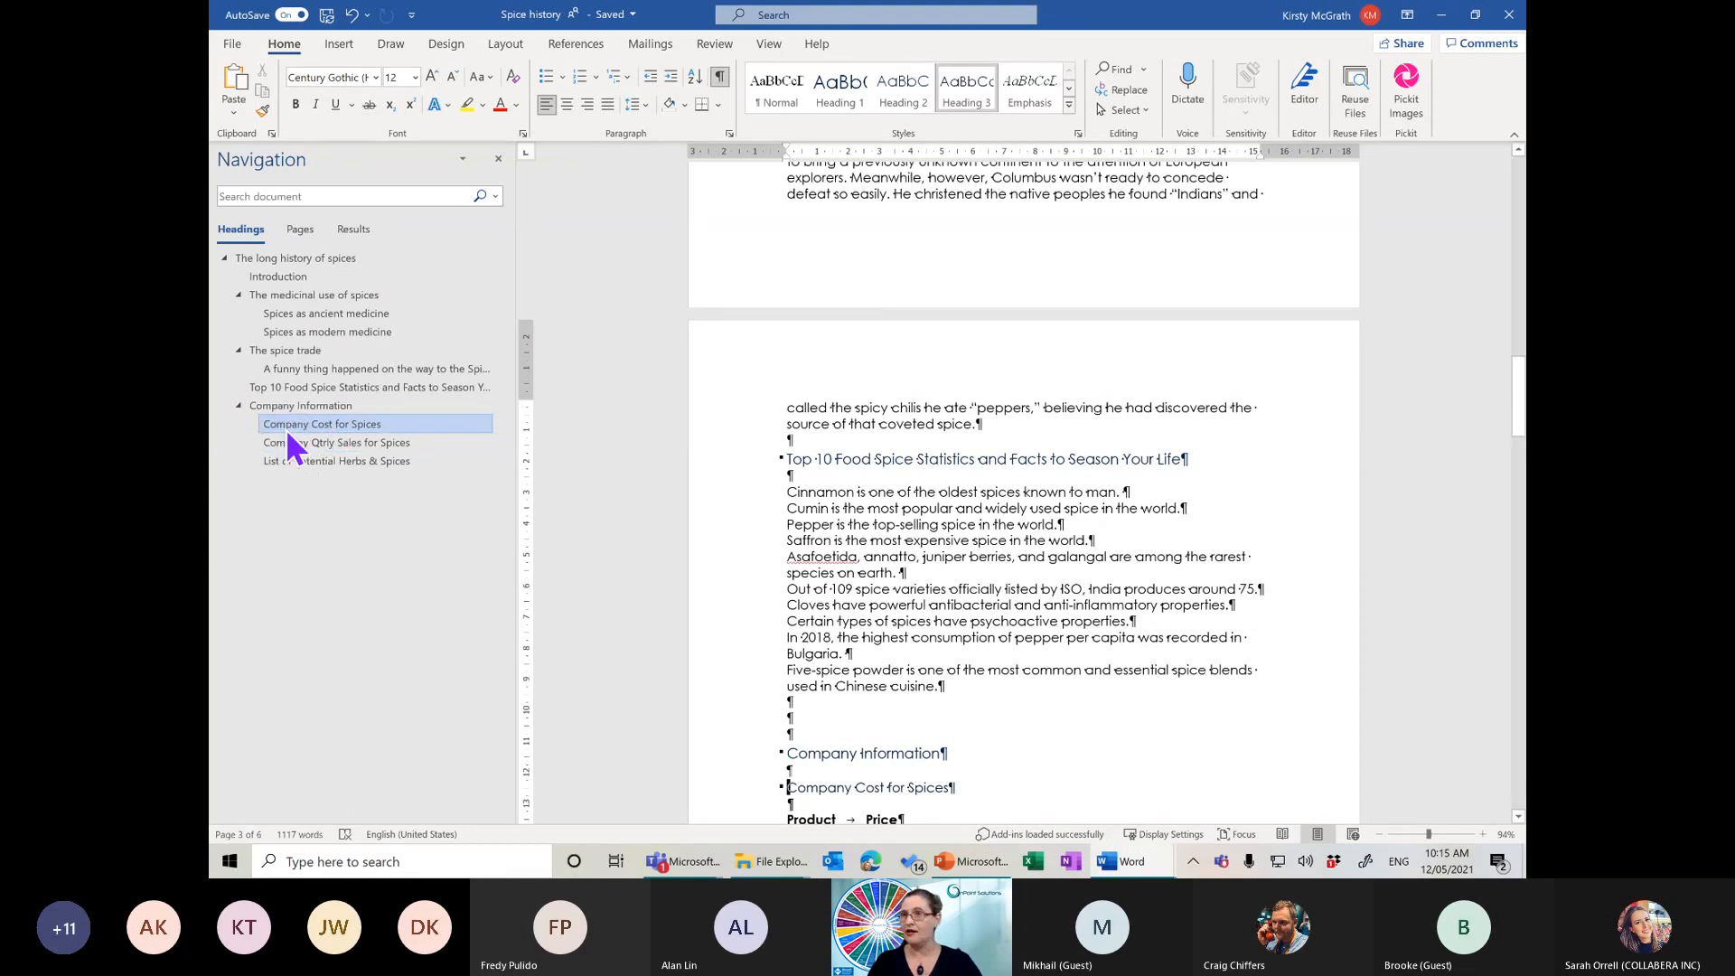
click(944, 533)
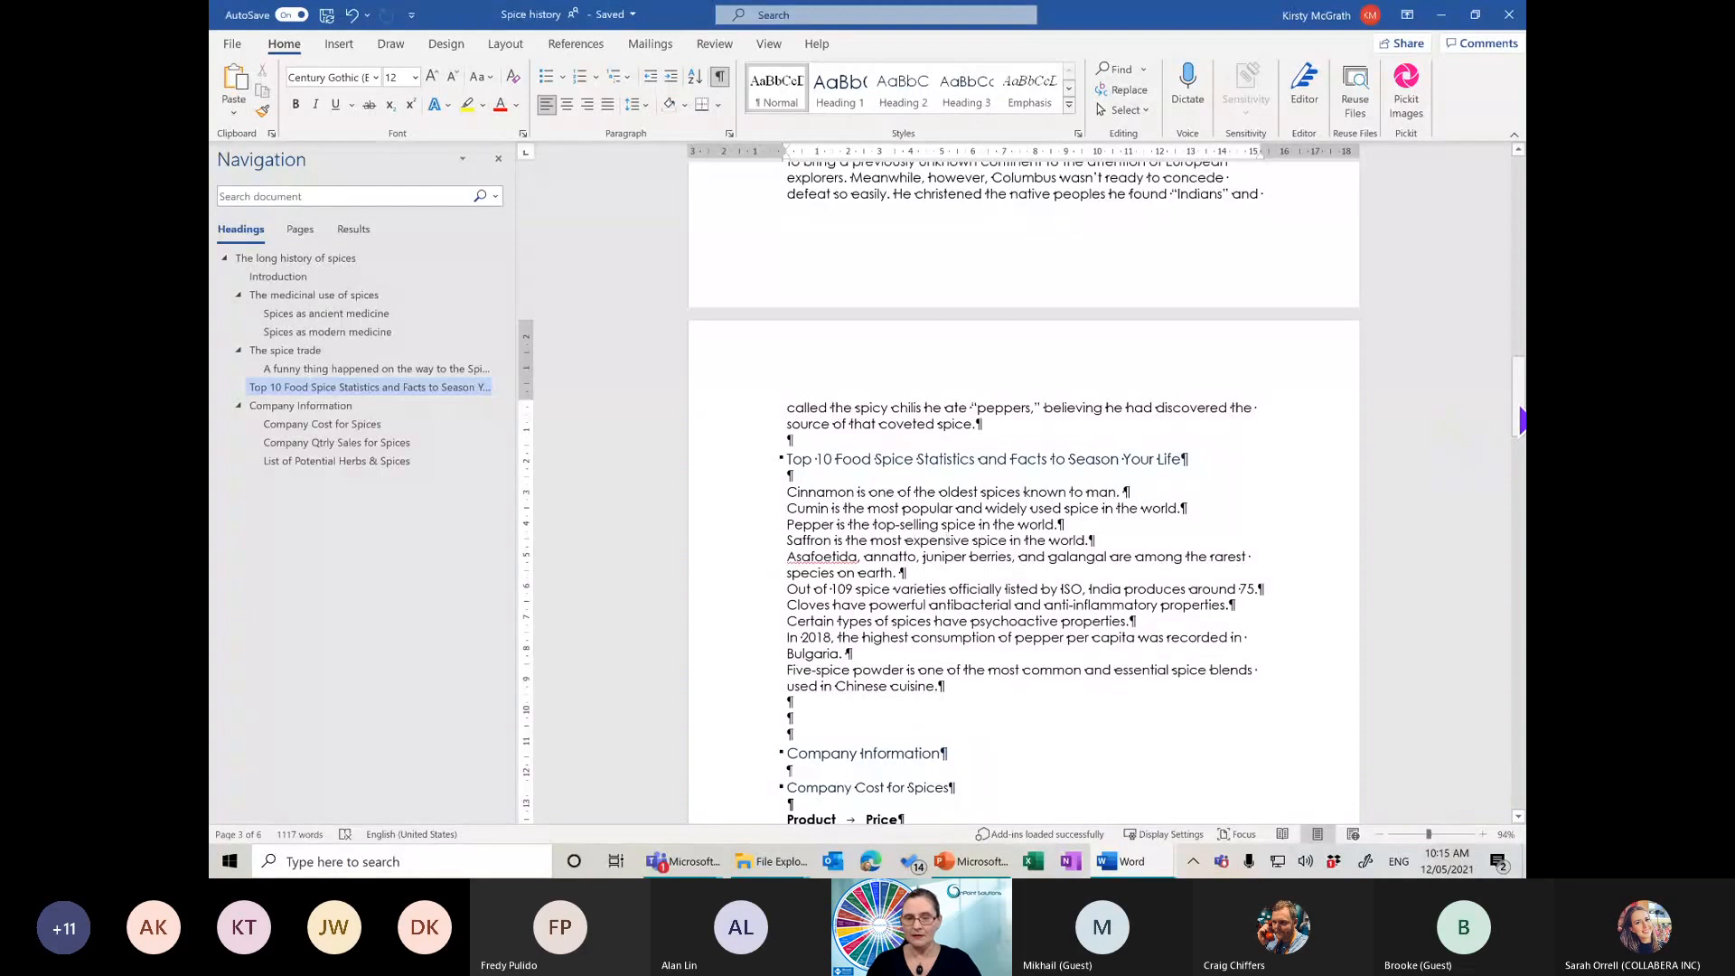
Insert the built-in Banded cover page ahead of the title "The long history of spices"
drag(1521, 398, 1404, 176)
click(785, 279)
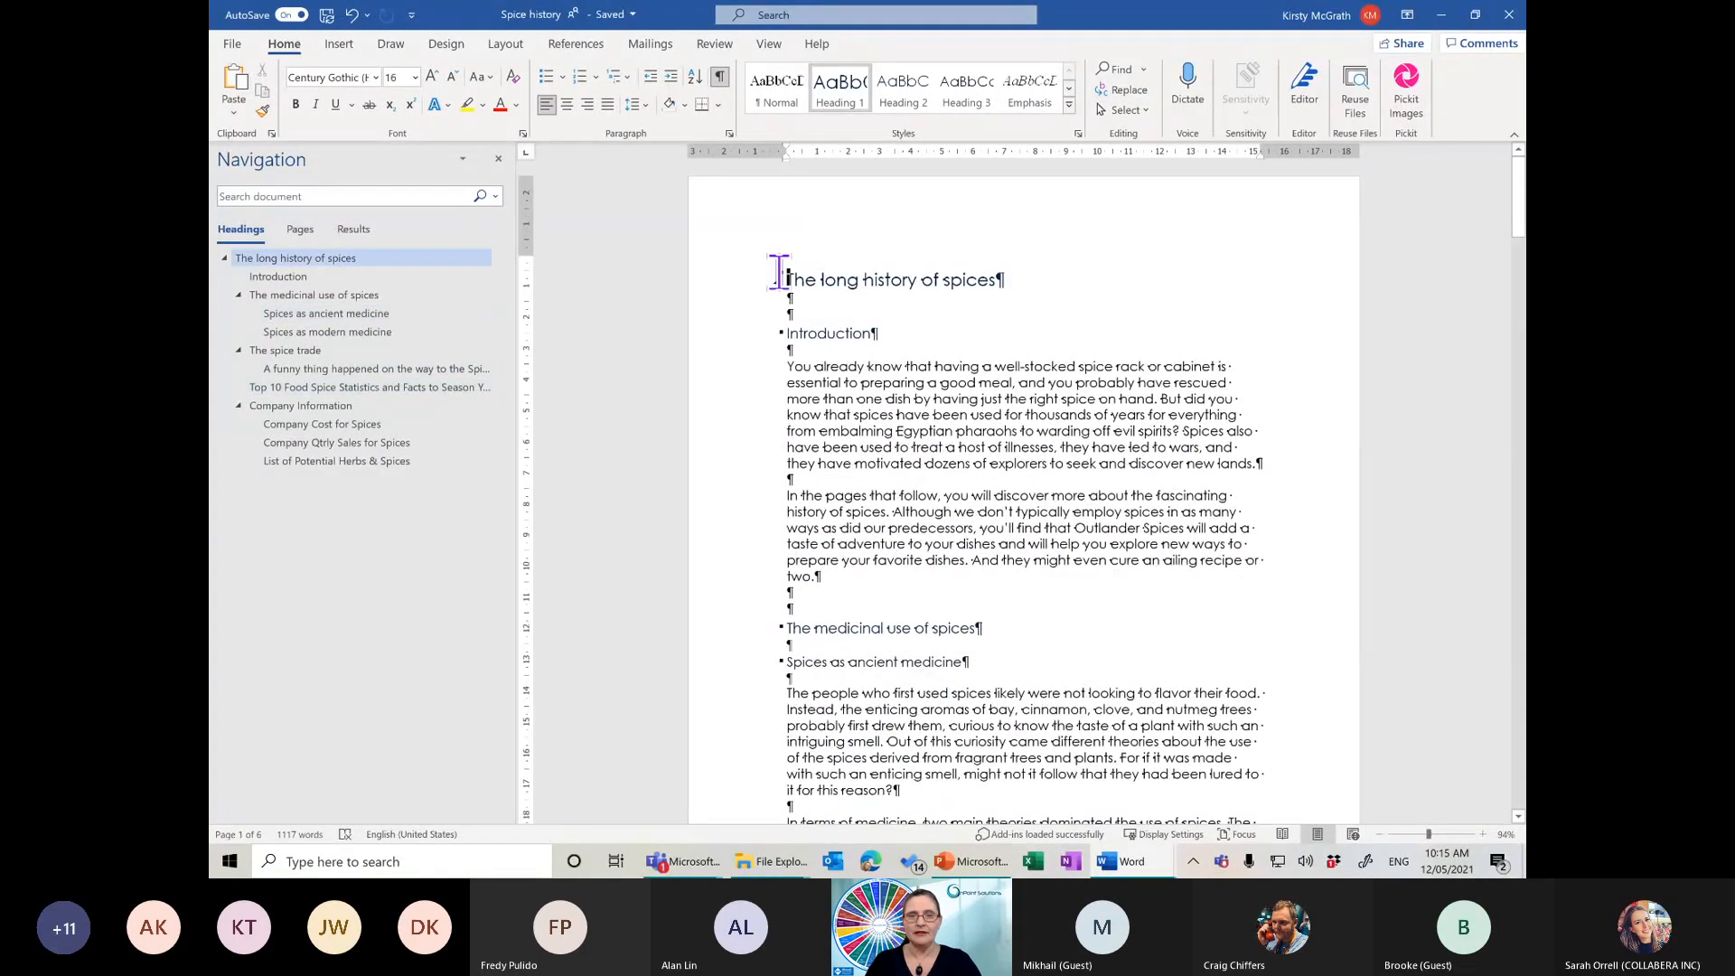
click(349, 45)
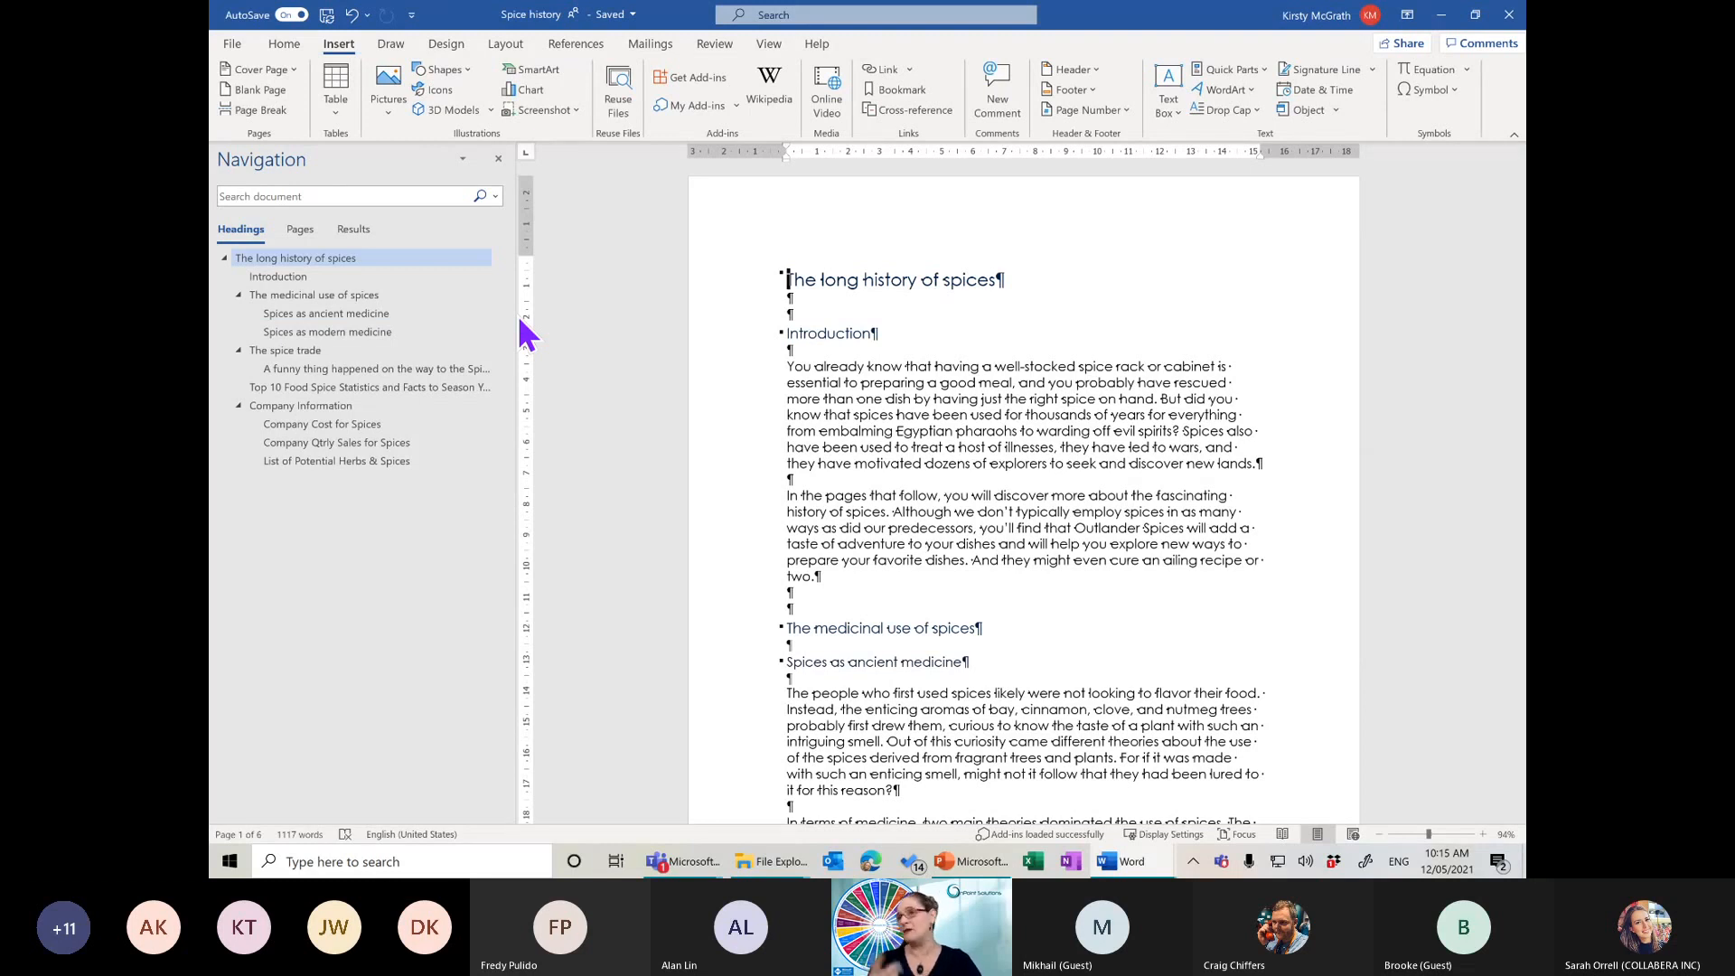
click(282, 69)
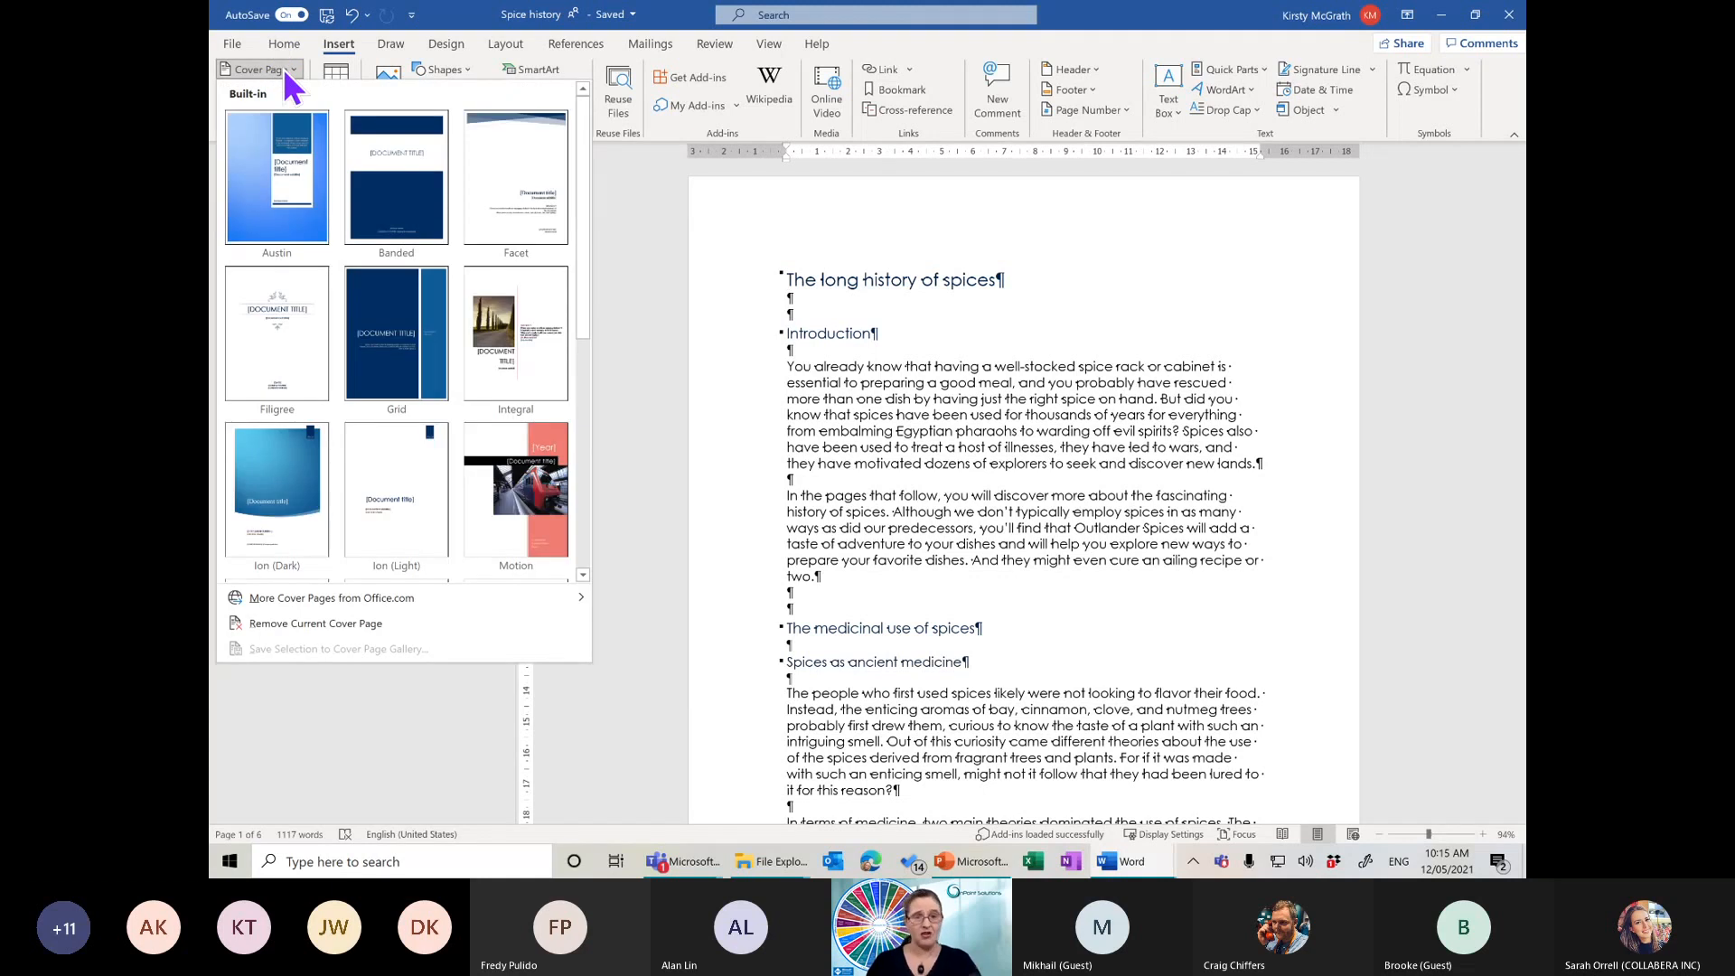
click(396, 176)
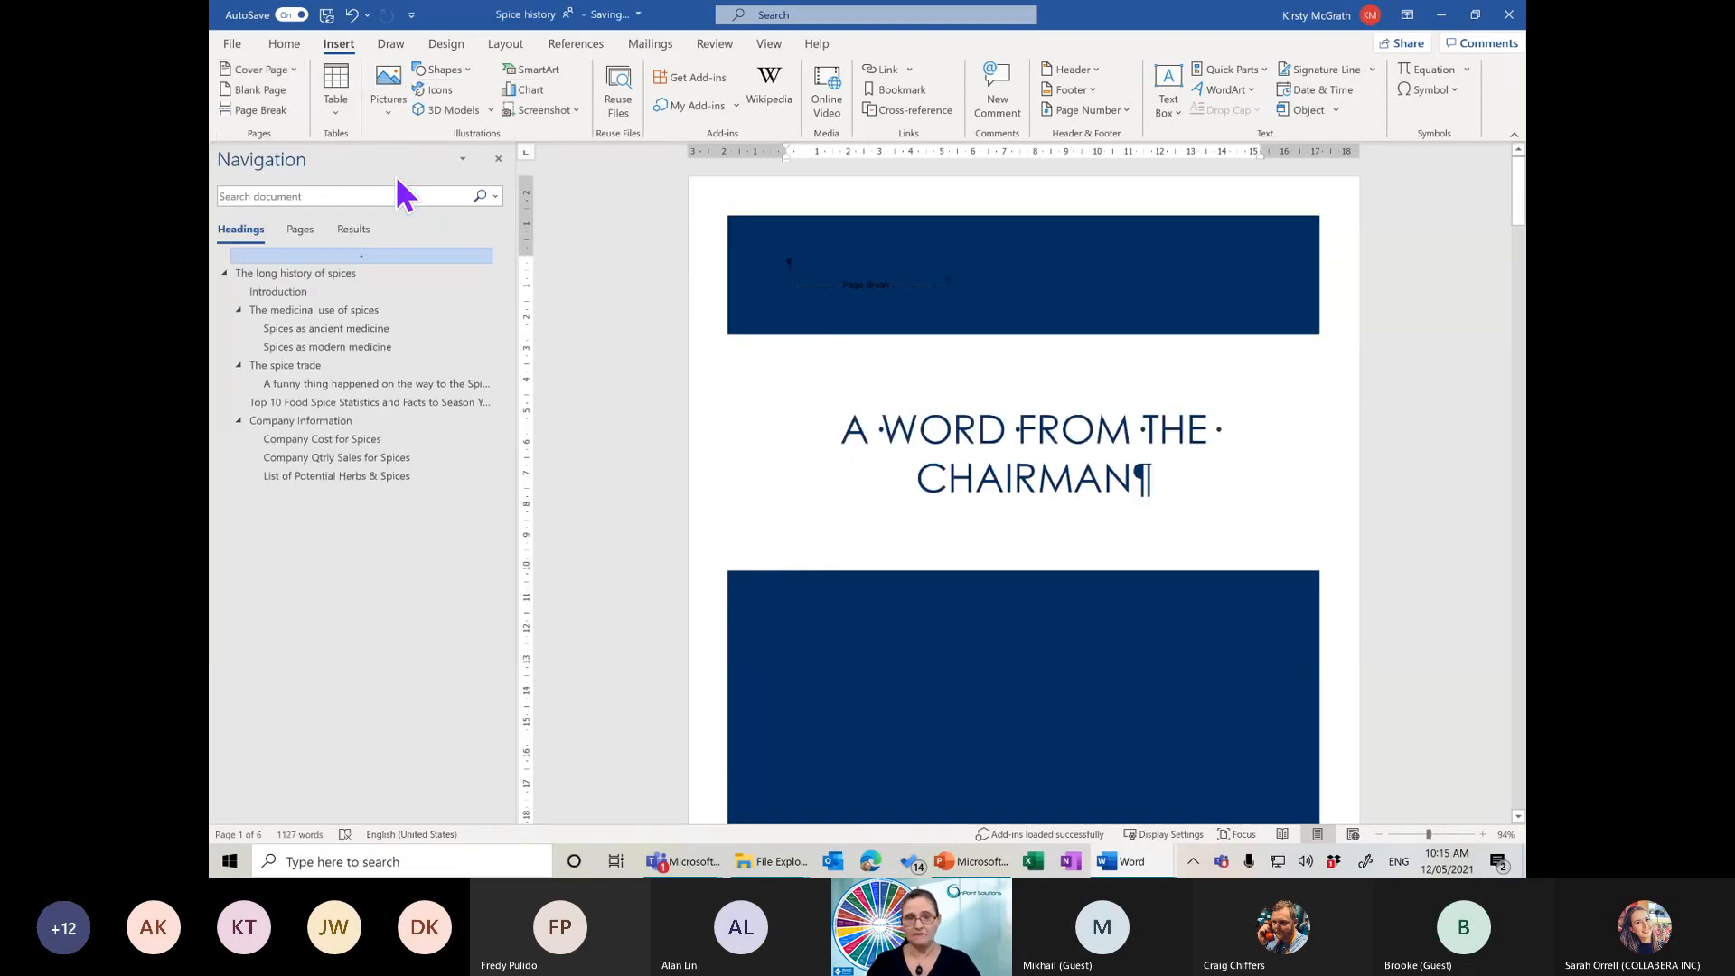
Replace the title text on the cover page with "Spices"
click(917, 434)
drag(845, 430, 1119, 485)
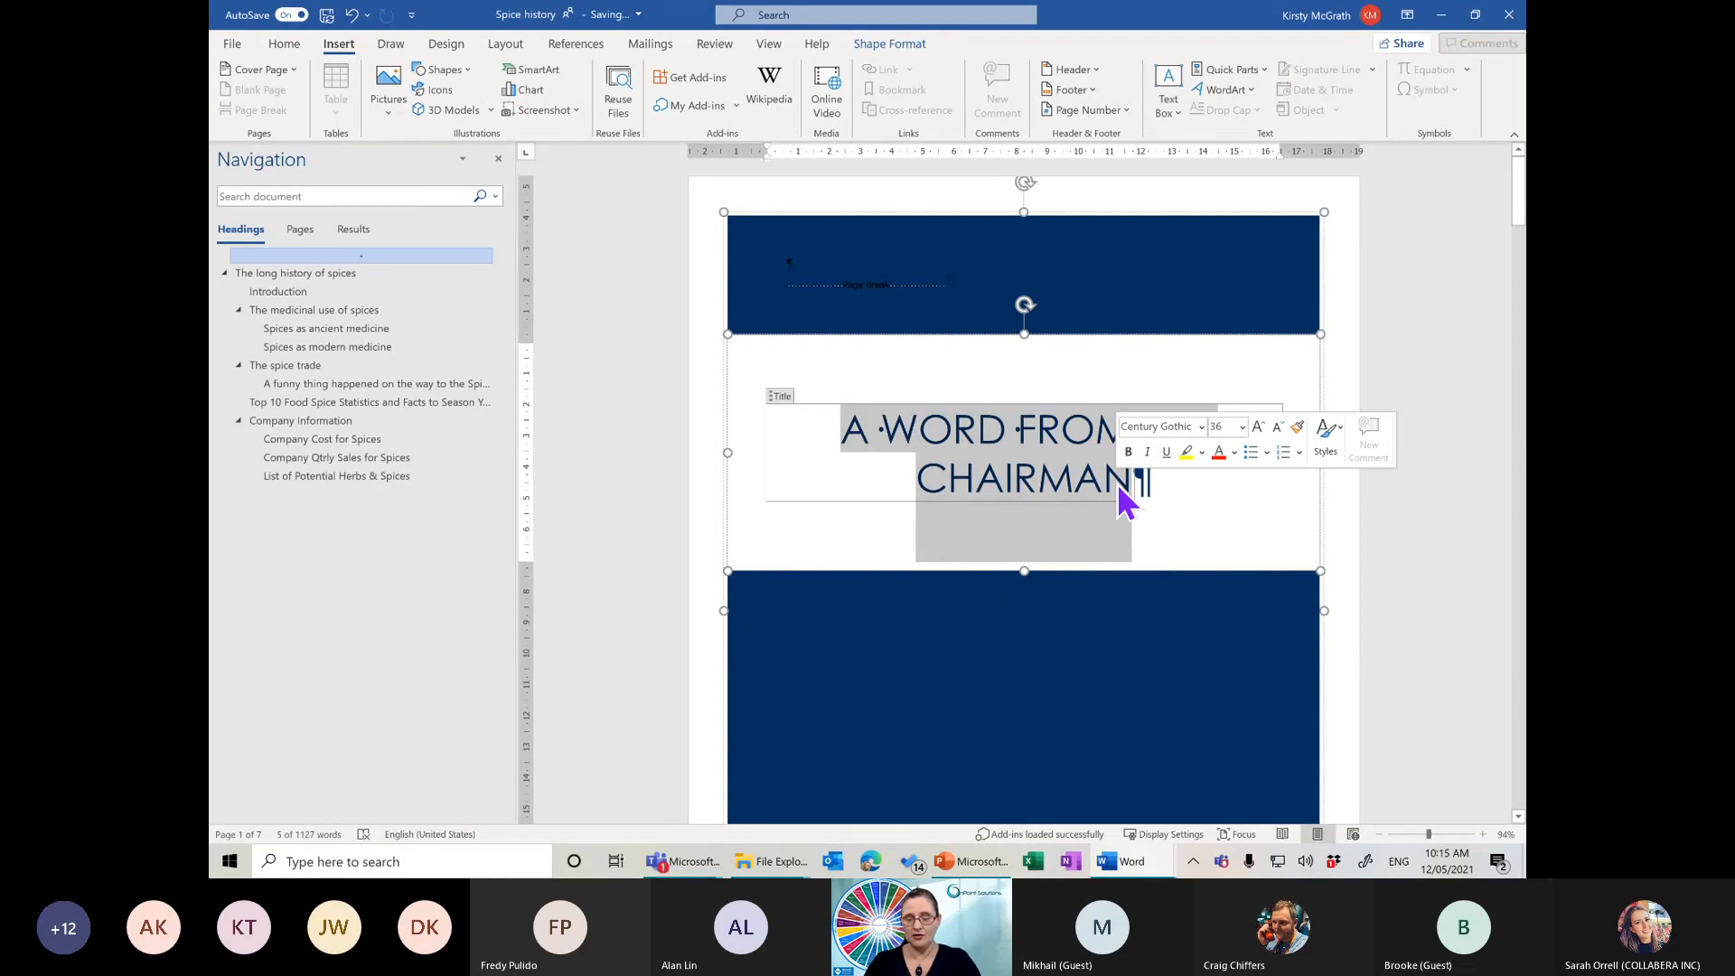
text(SP)
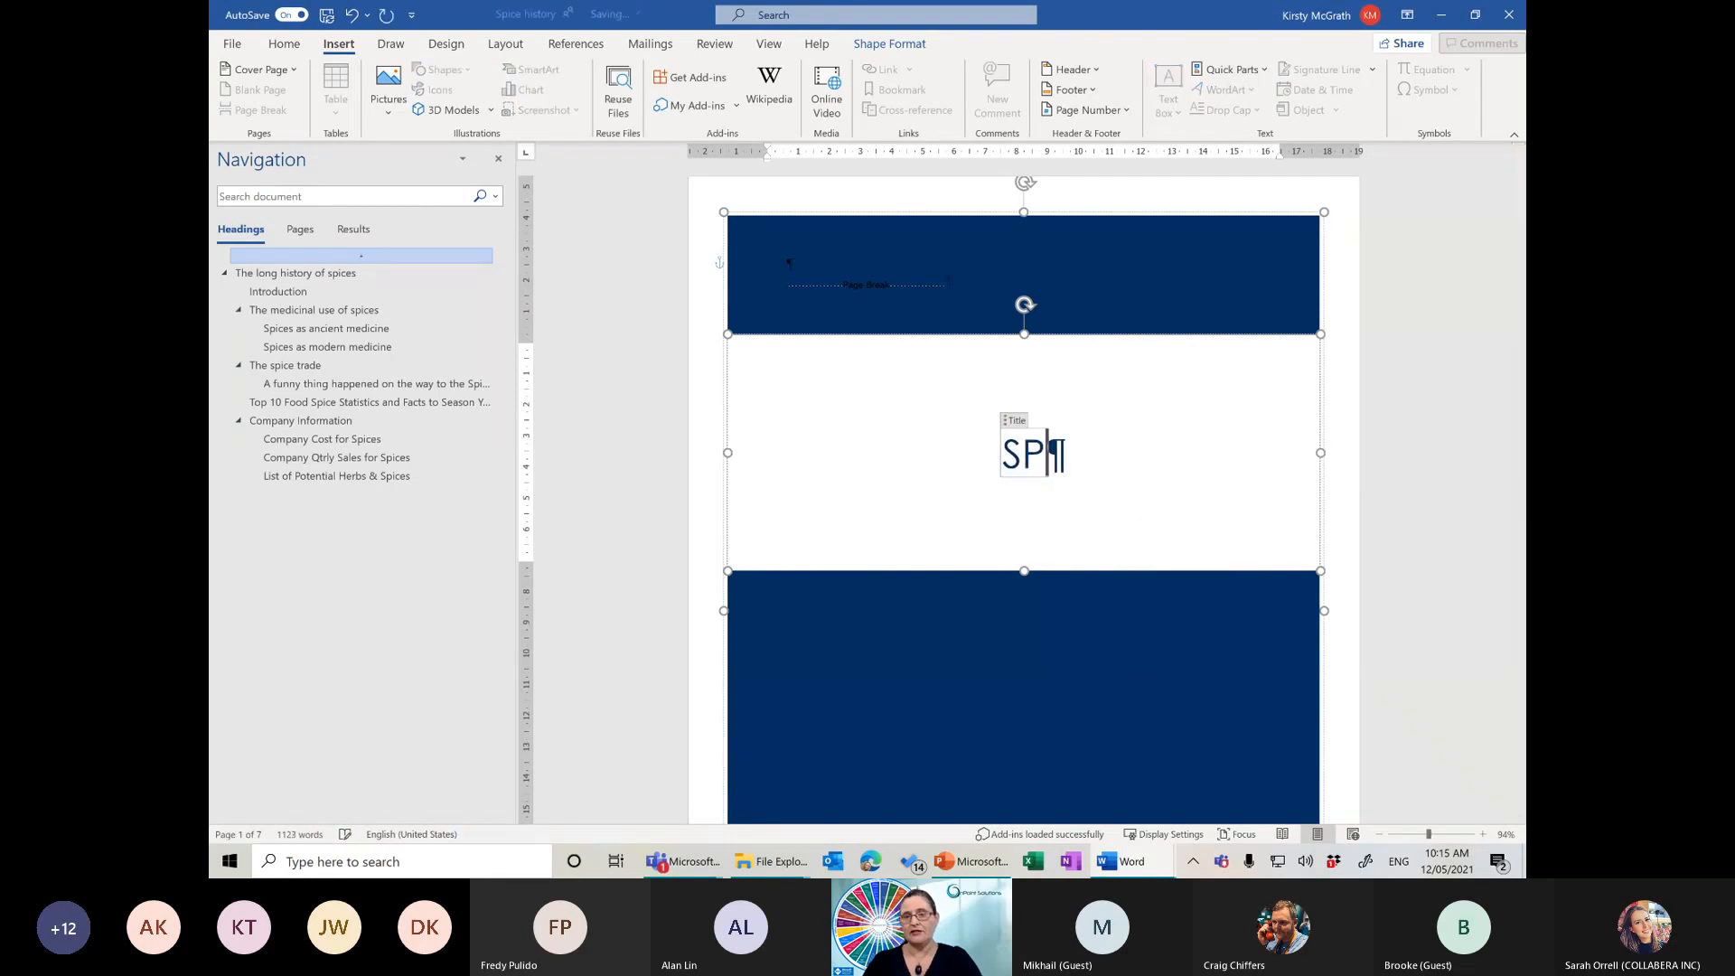
text(ICES)
click(846, 456)
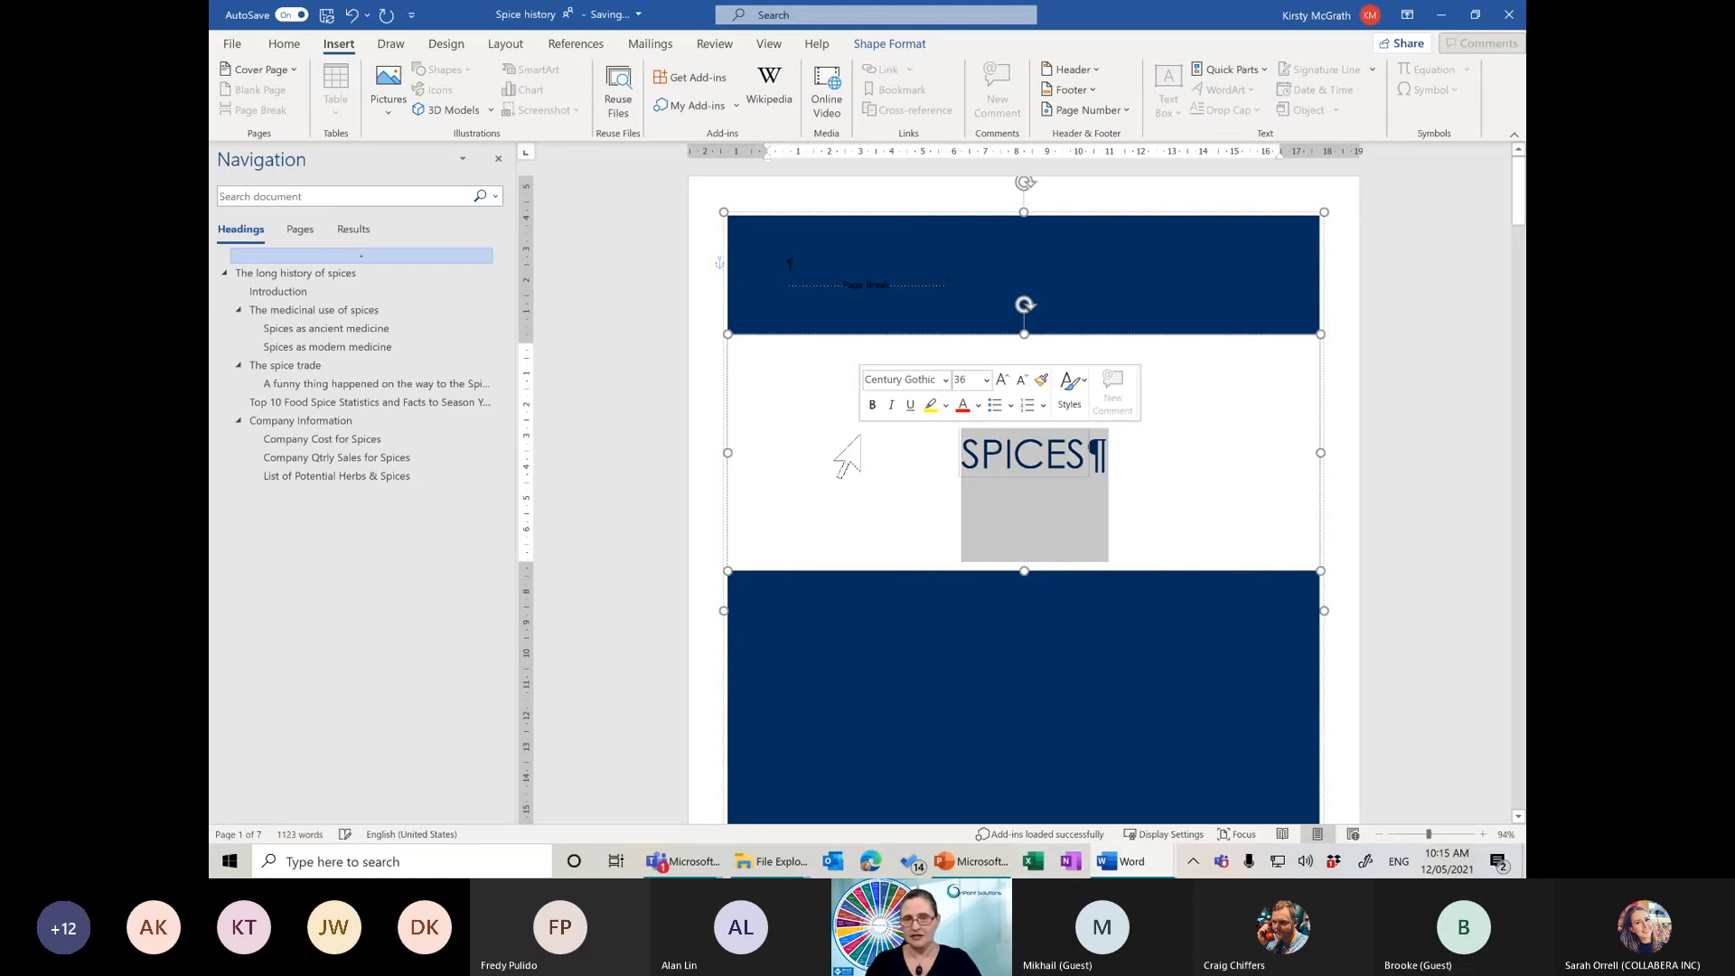
Change the company name on the cover page by setting the document's Company property to "OnPoint Solutions", and return to the document
drag(1518, 203, 1518, 262)
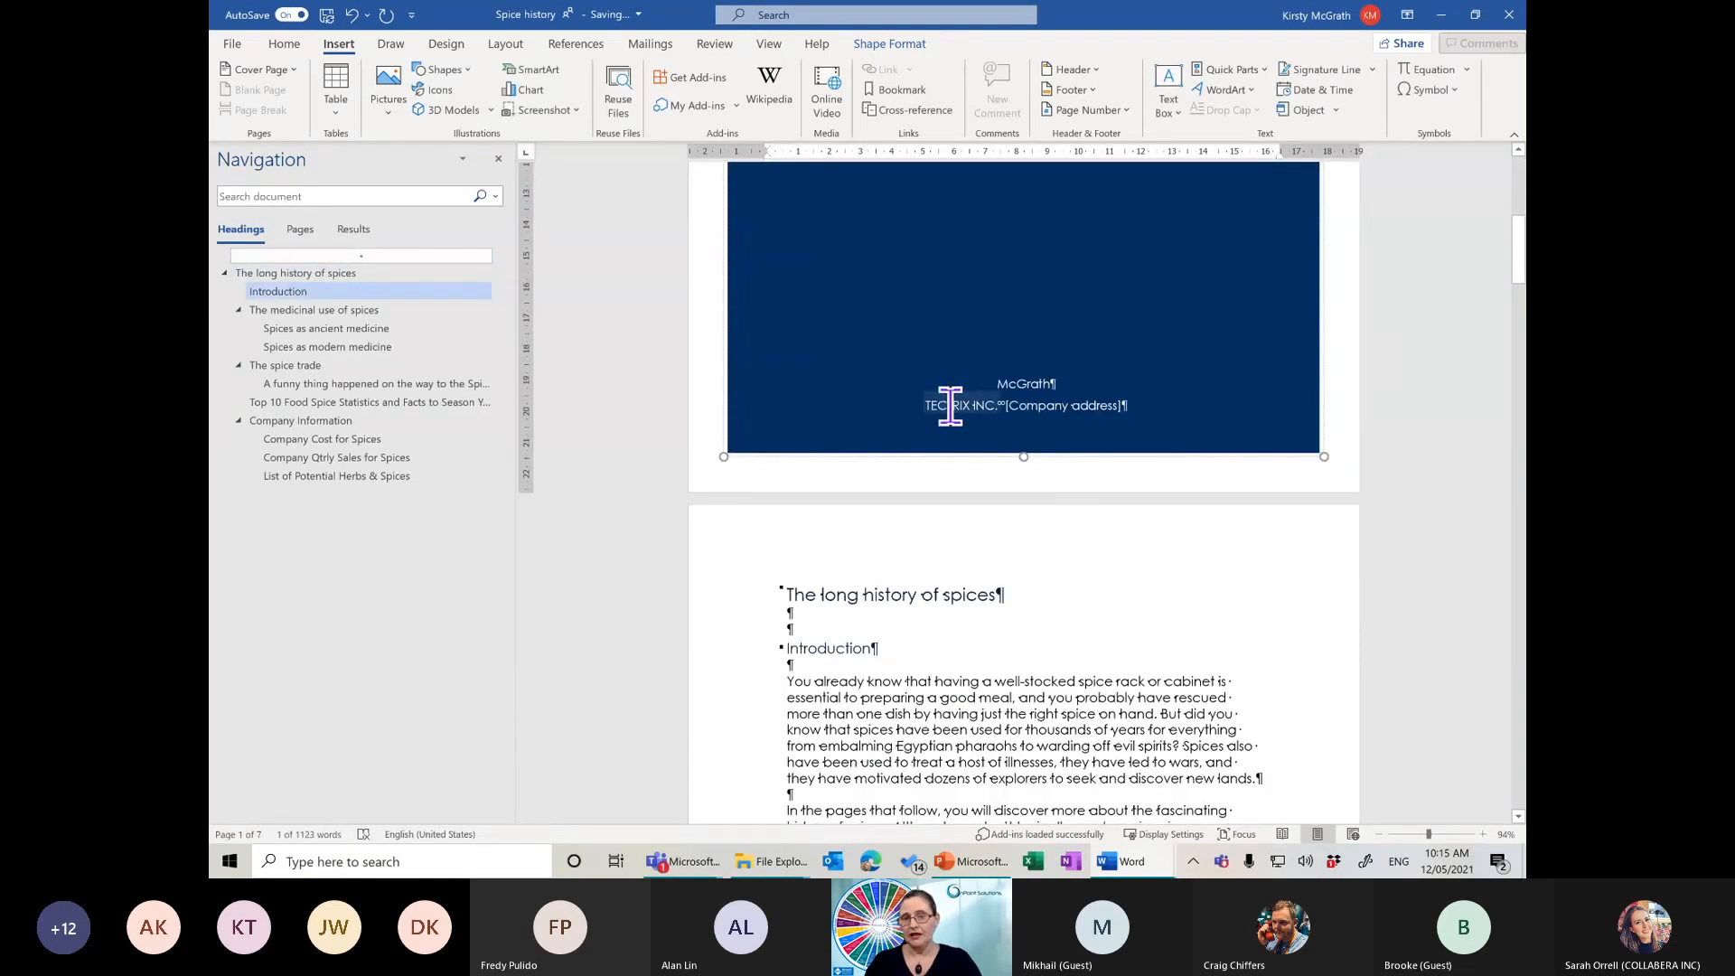
click(948, 407)
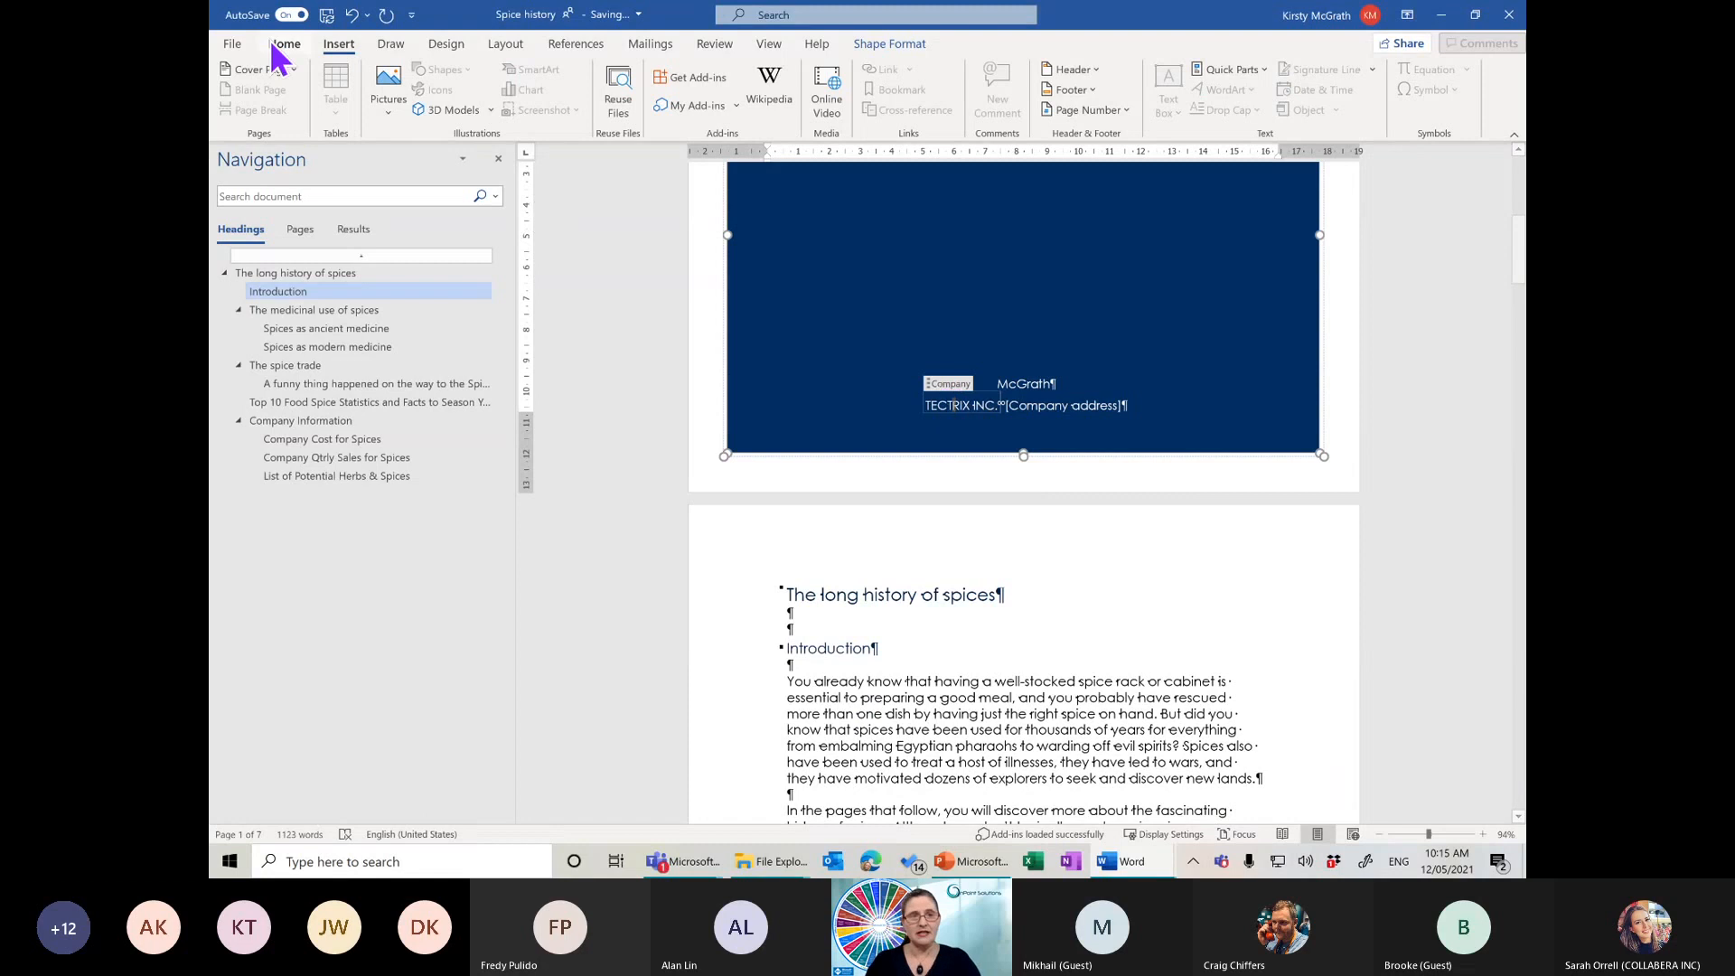
click(226, 45)
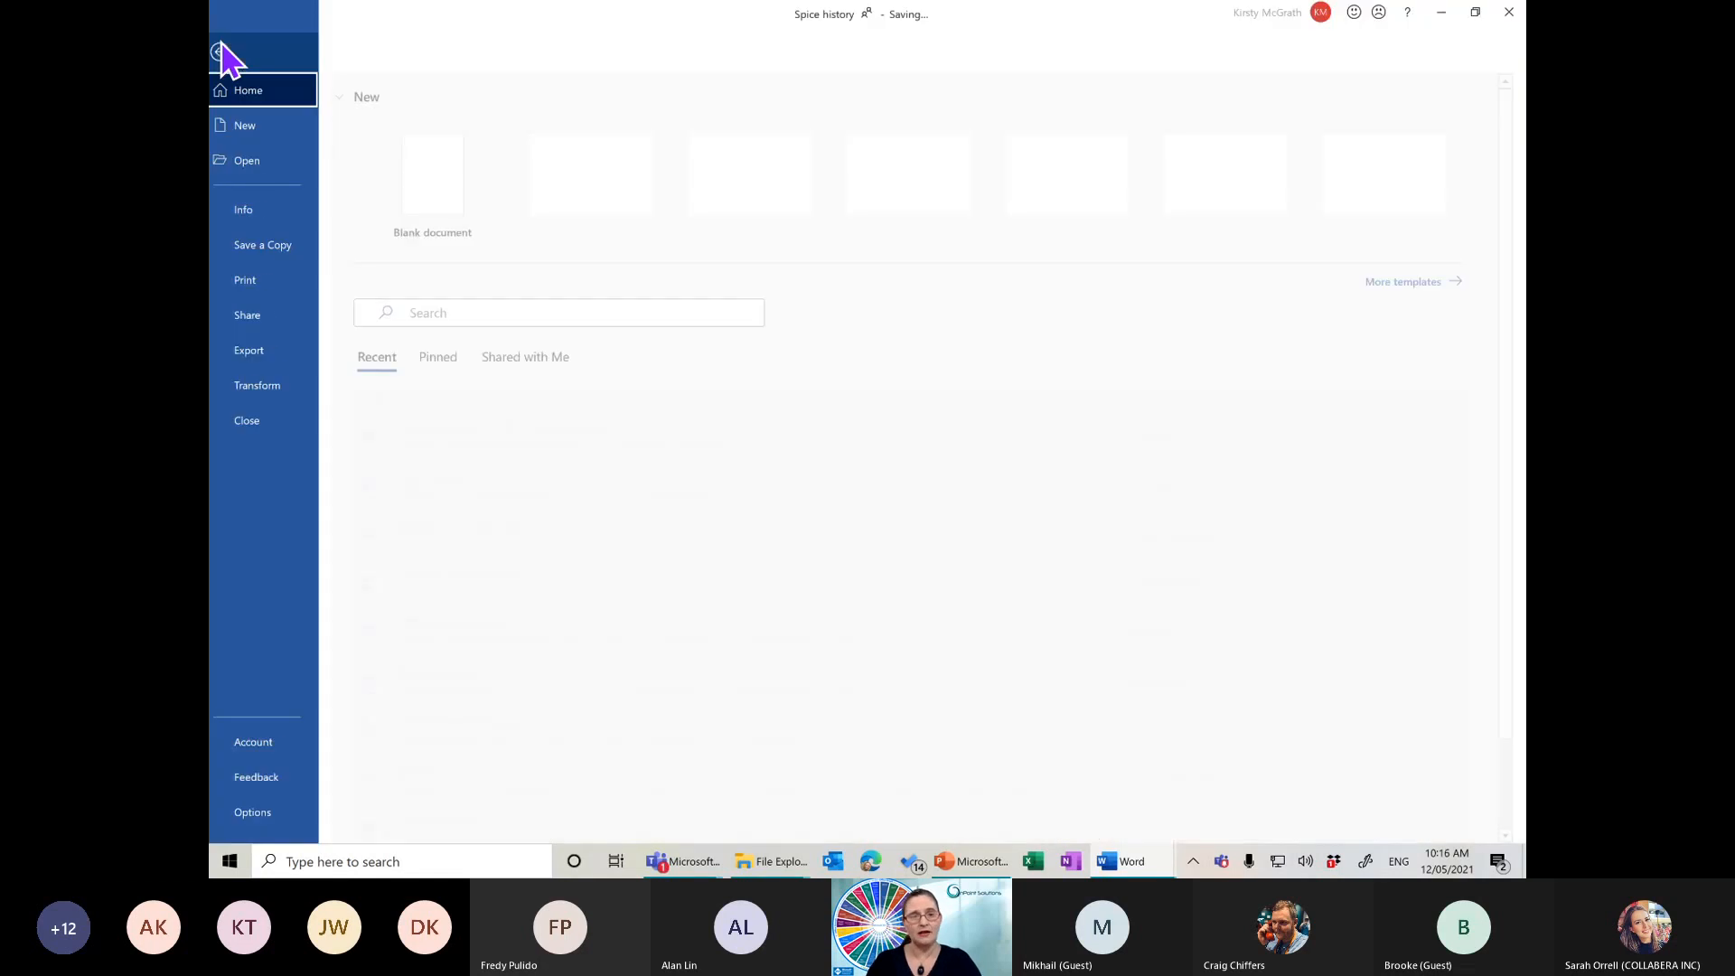
click(276, 215)
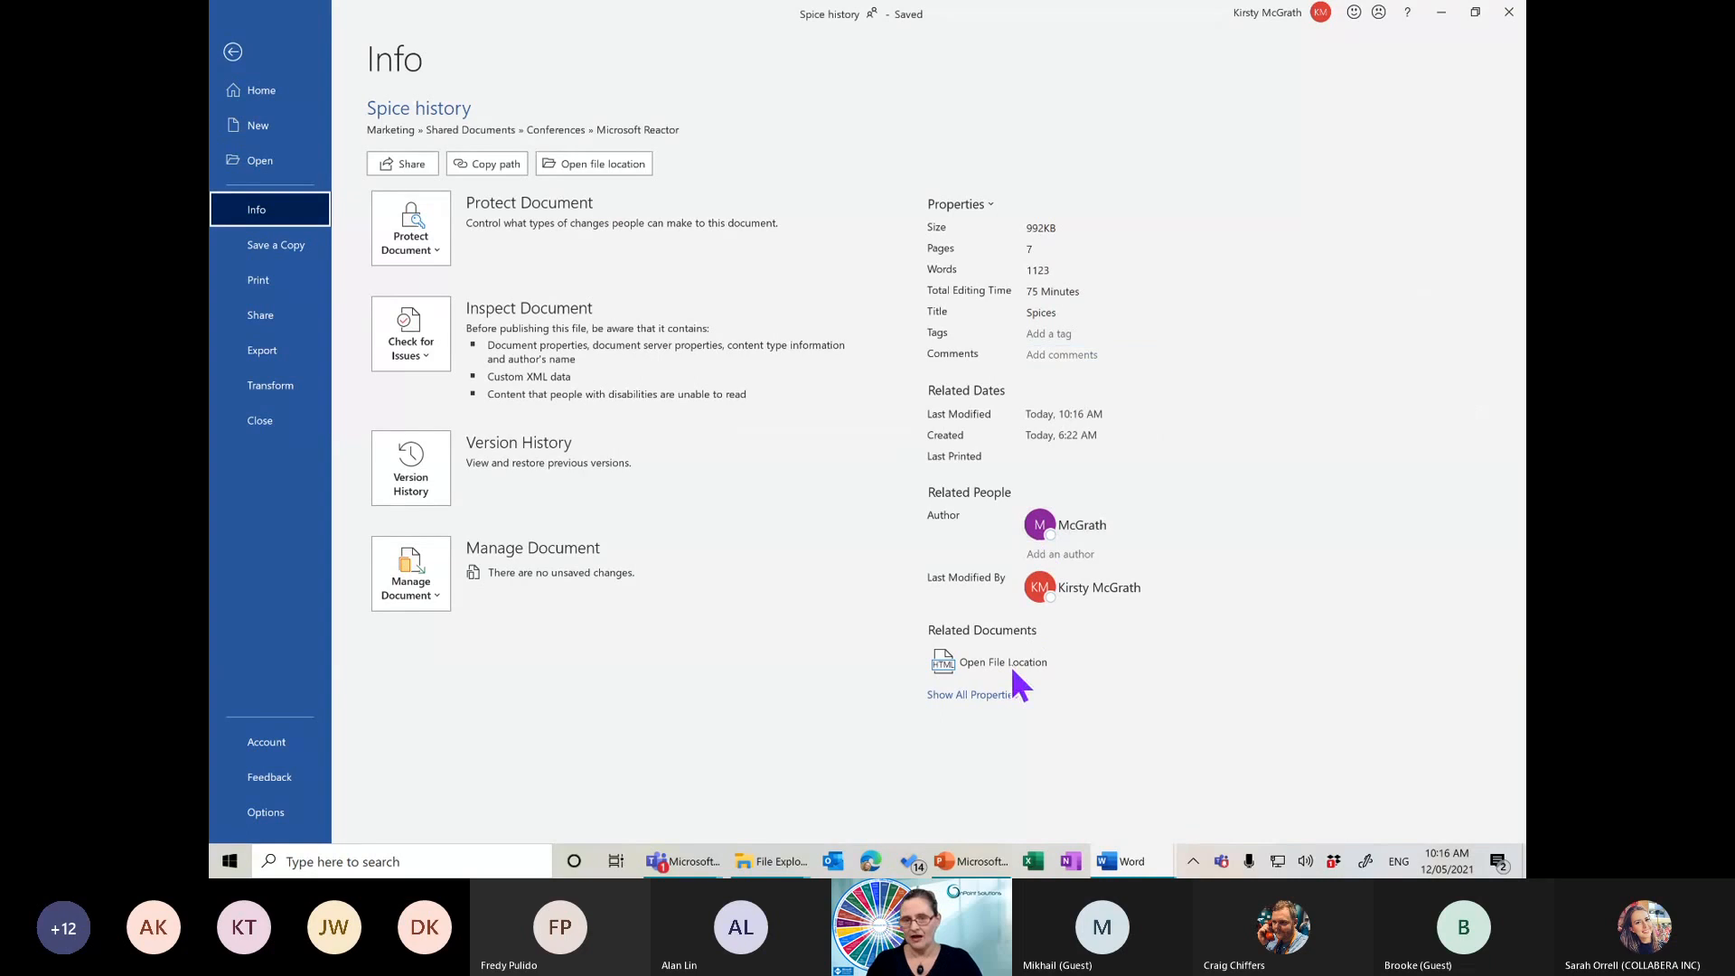
click(993, 698)
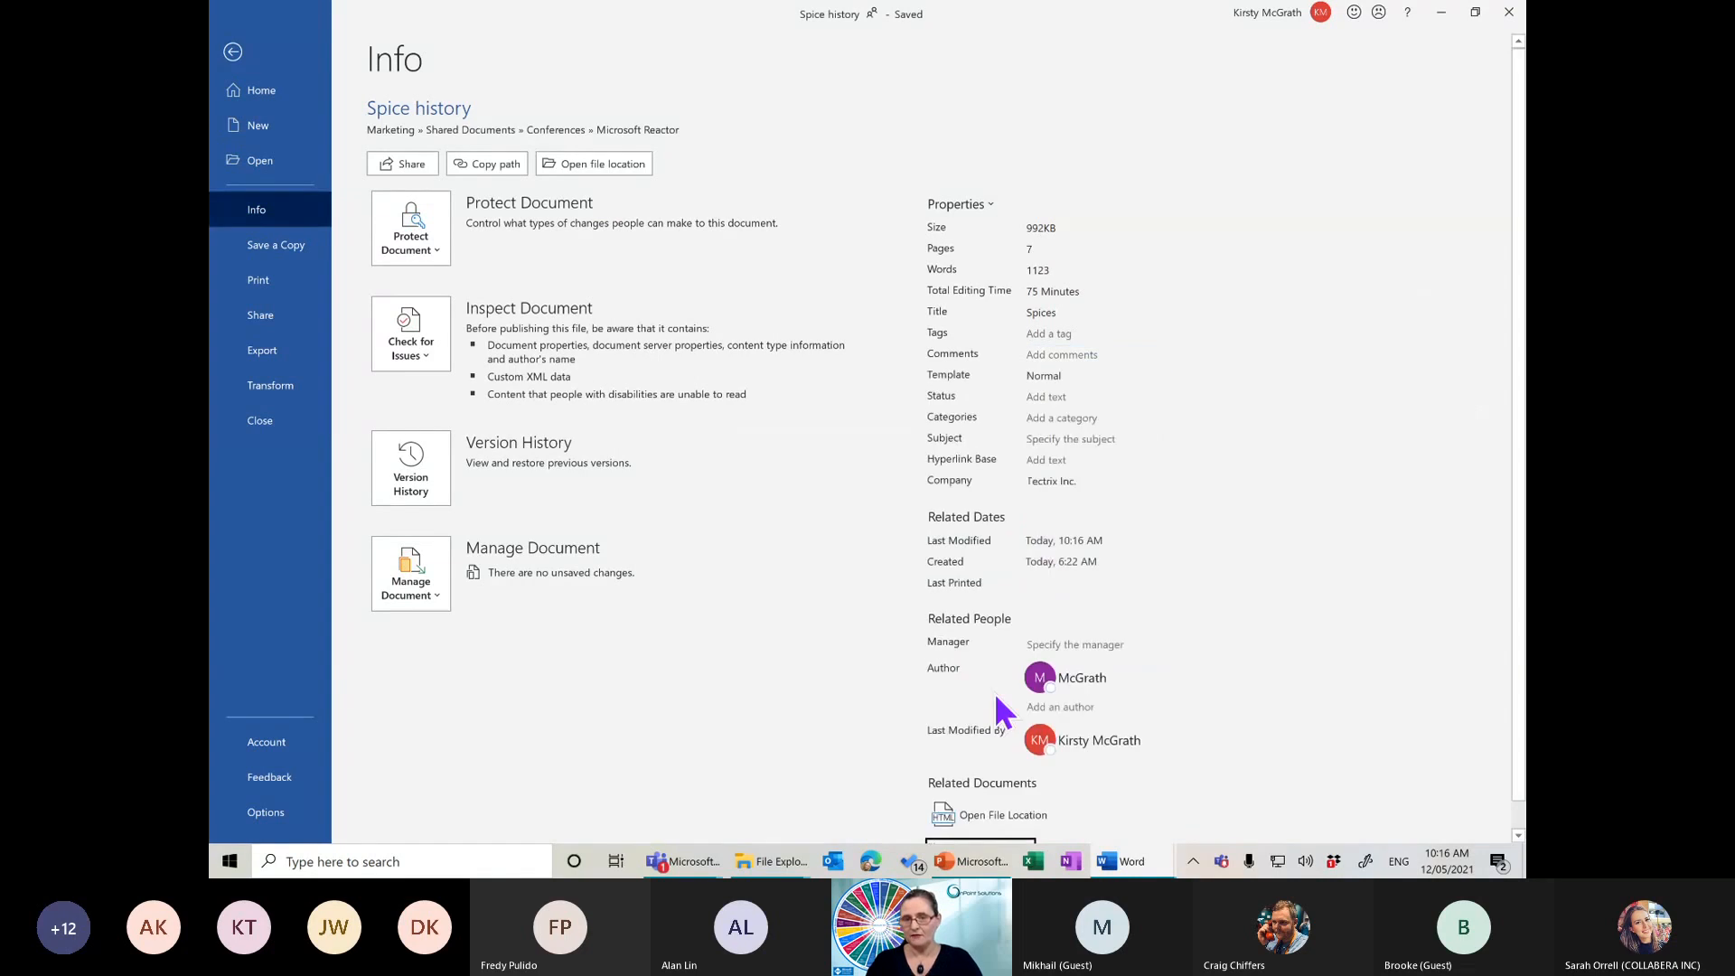
click(1054, 480)
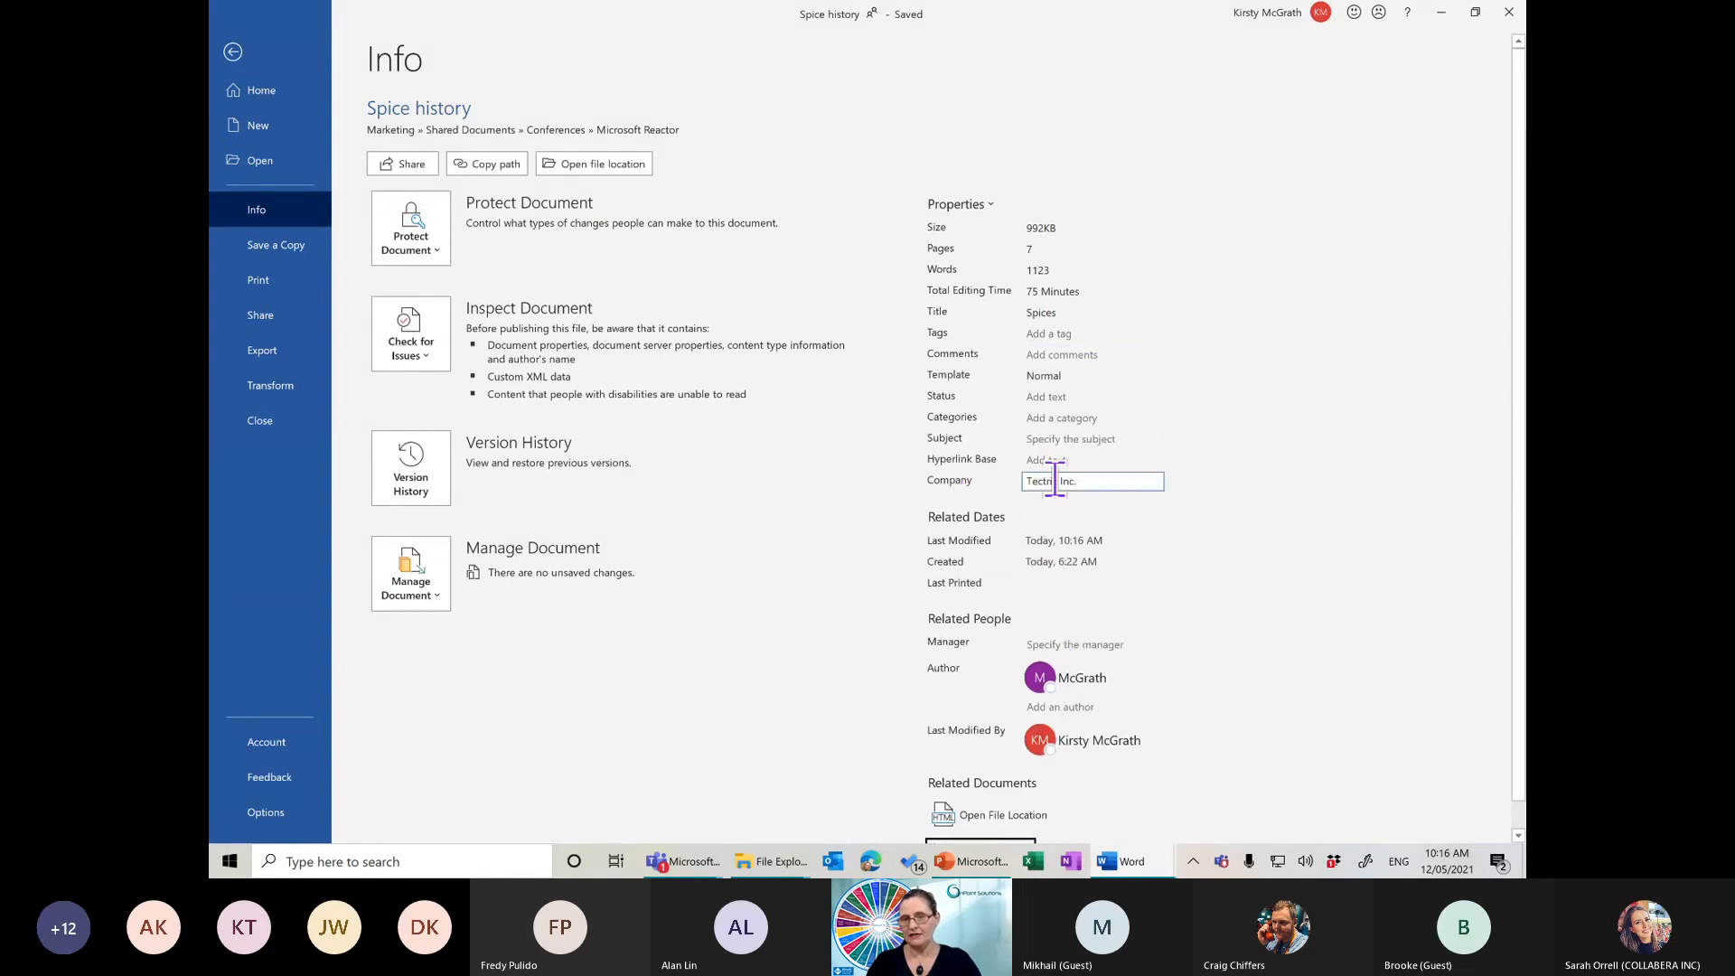
click(1055, 480)
text(oN)
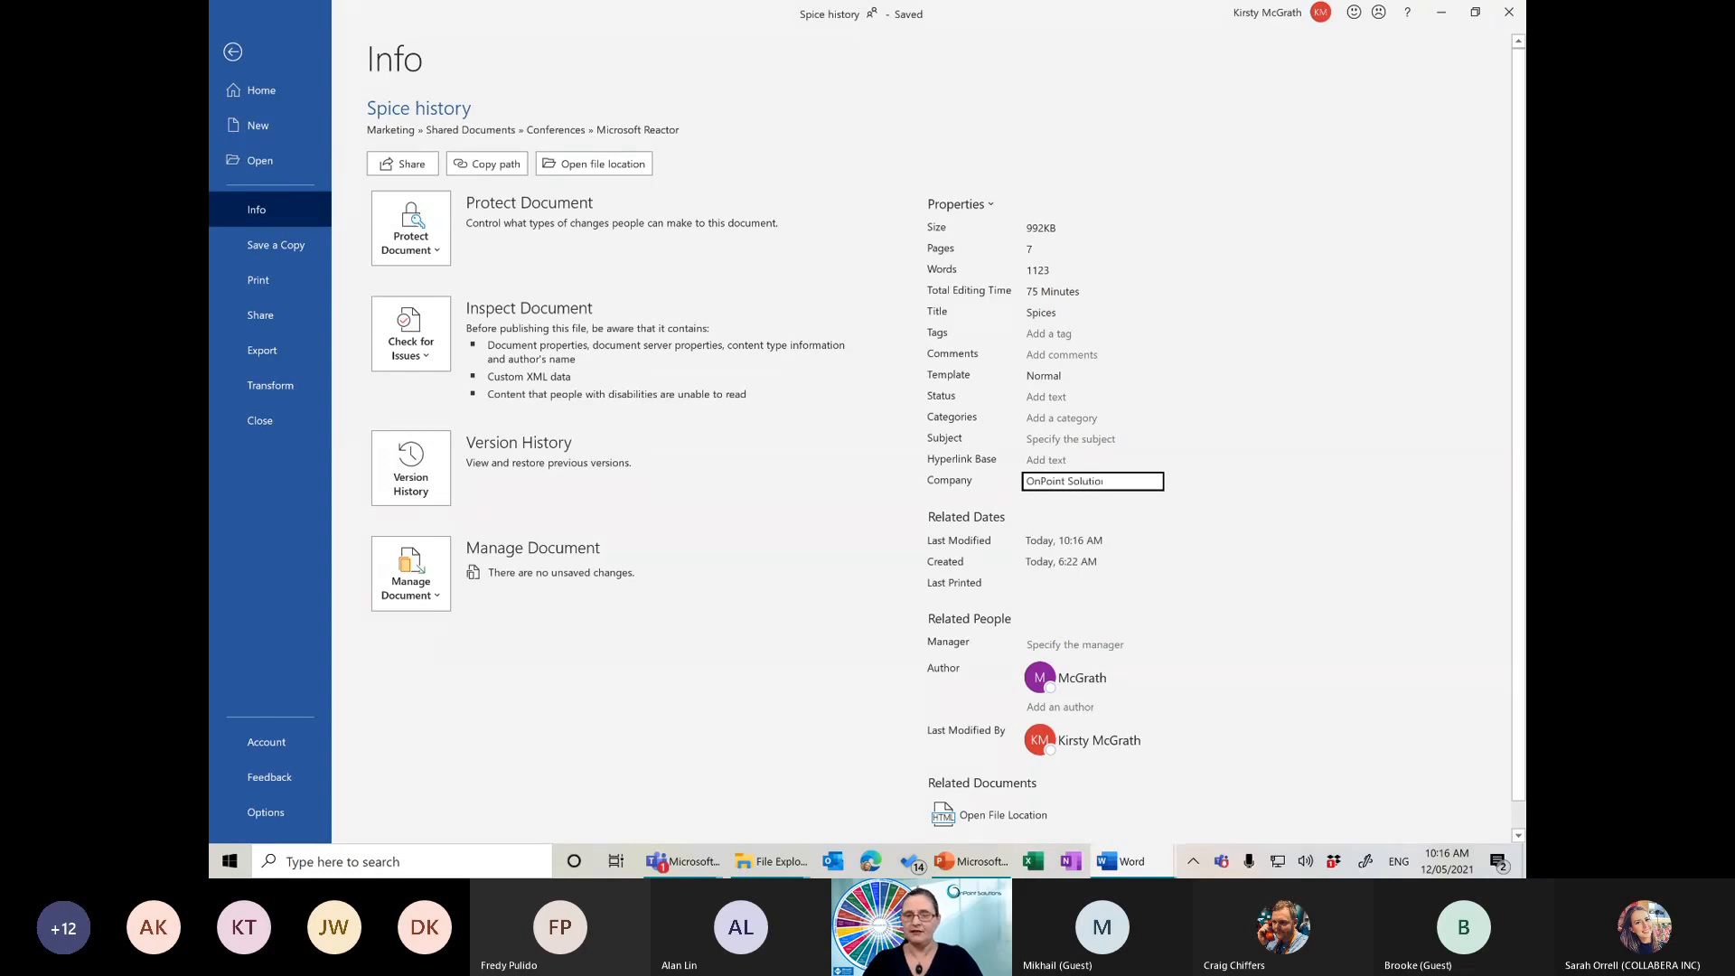
click(233, 53)
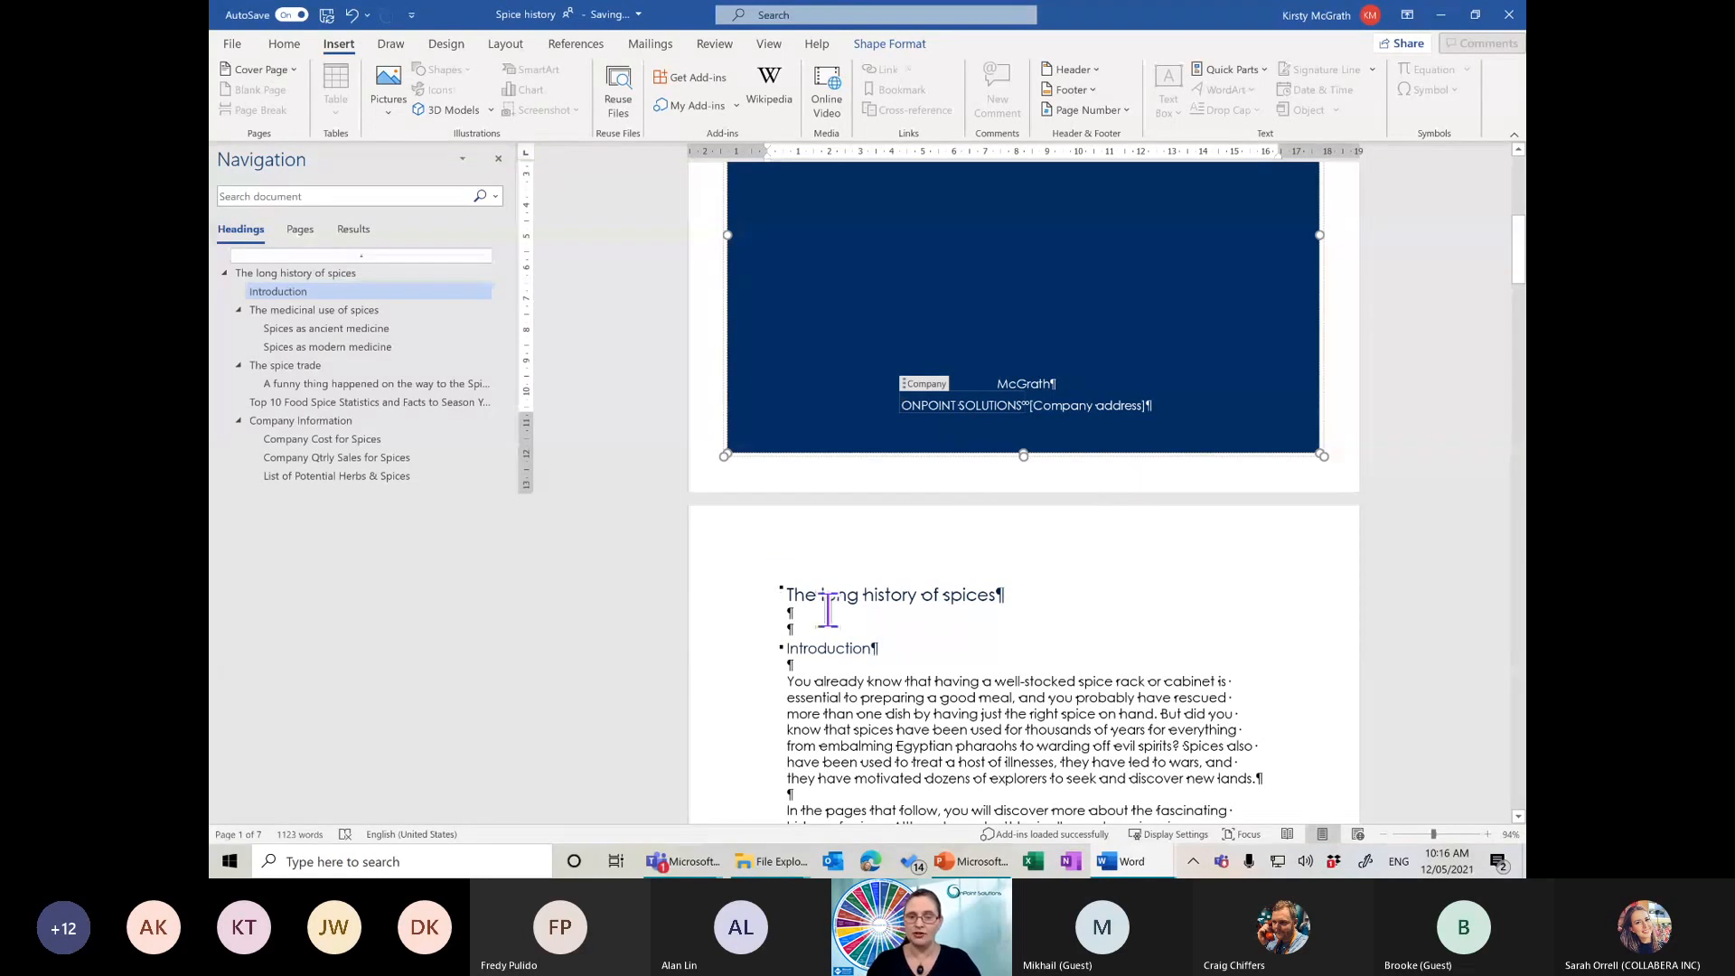
Insert the built-in Automatic Table 1 table of contents ahead of the title "The long history of spices", separated from it by a page break
click(777, 592)
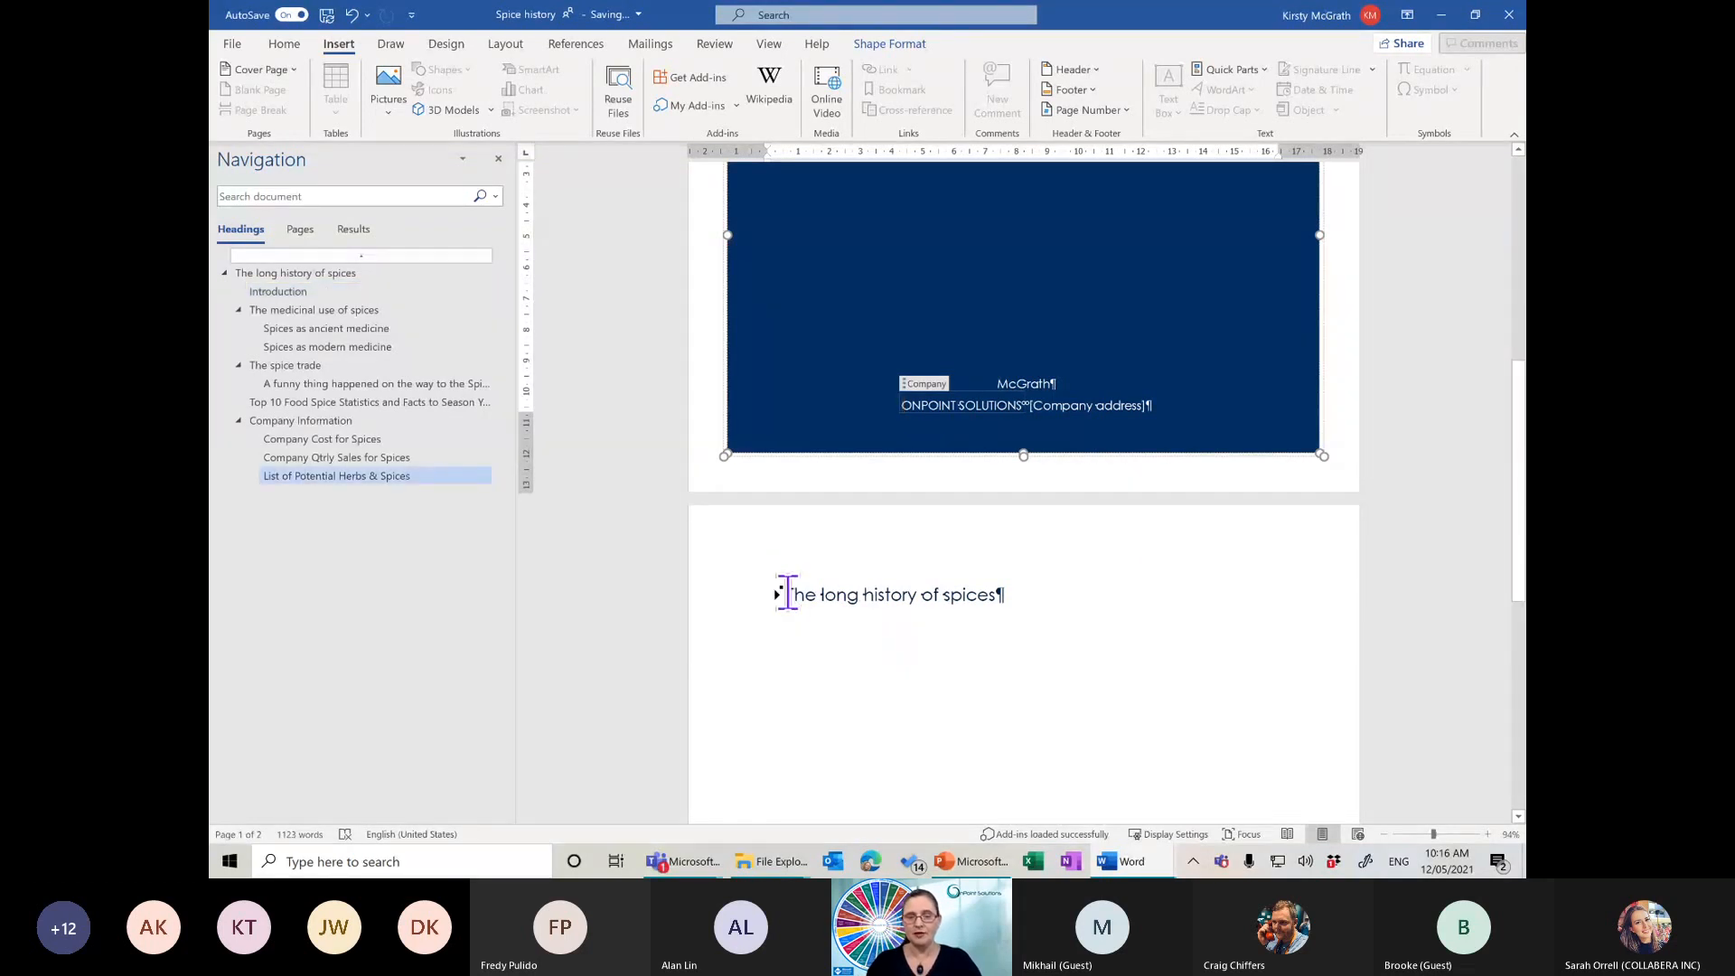
click(777, 595)
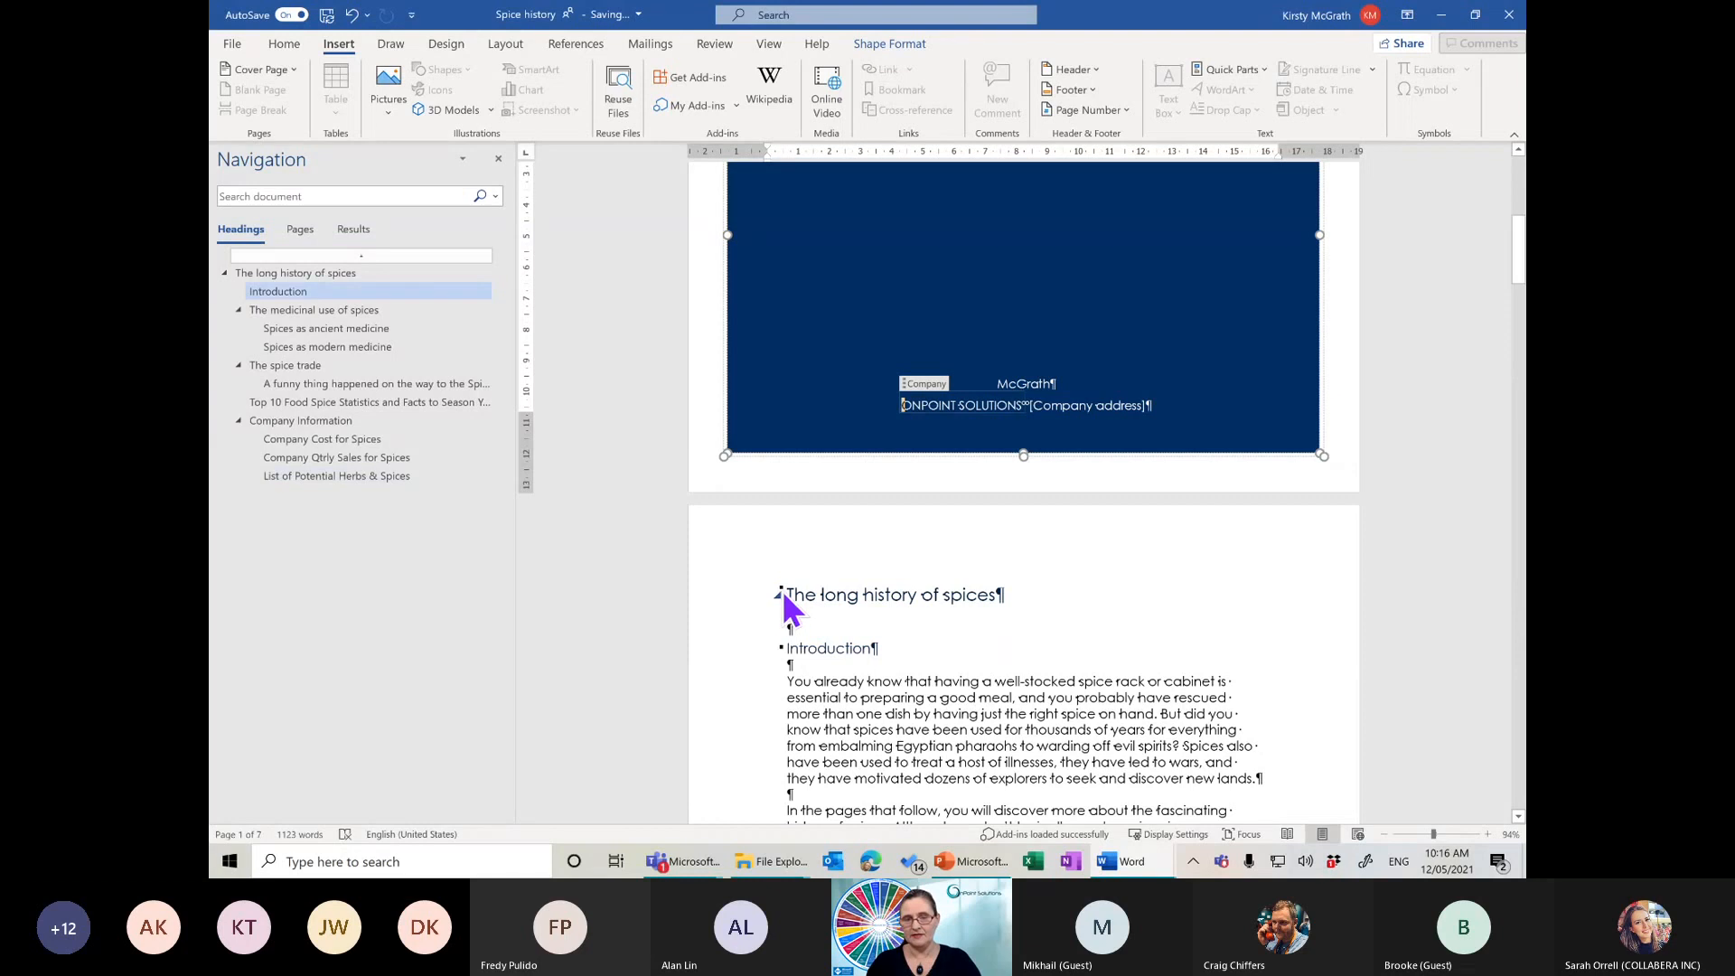
click(788, 593)
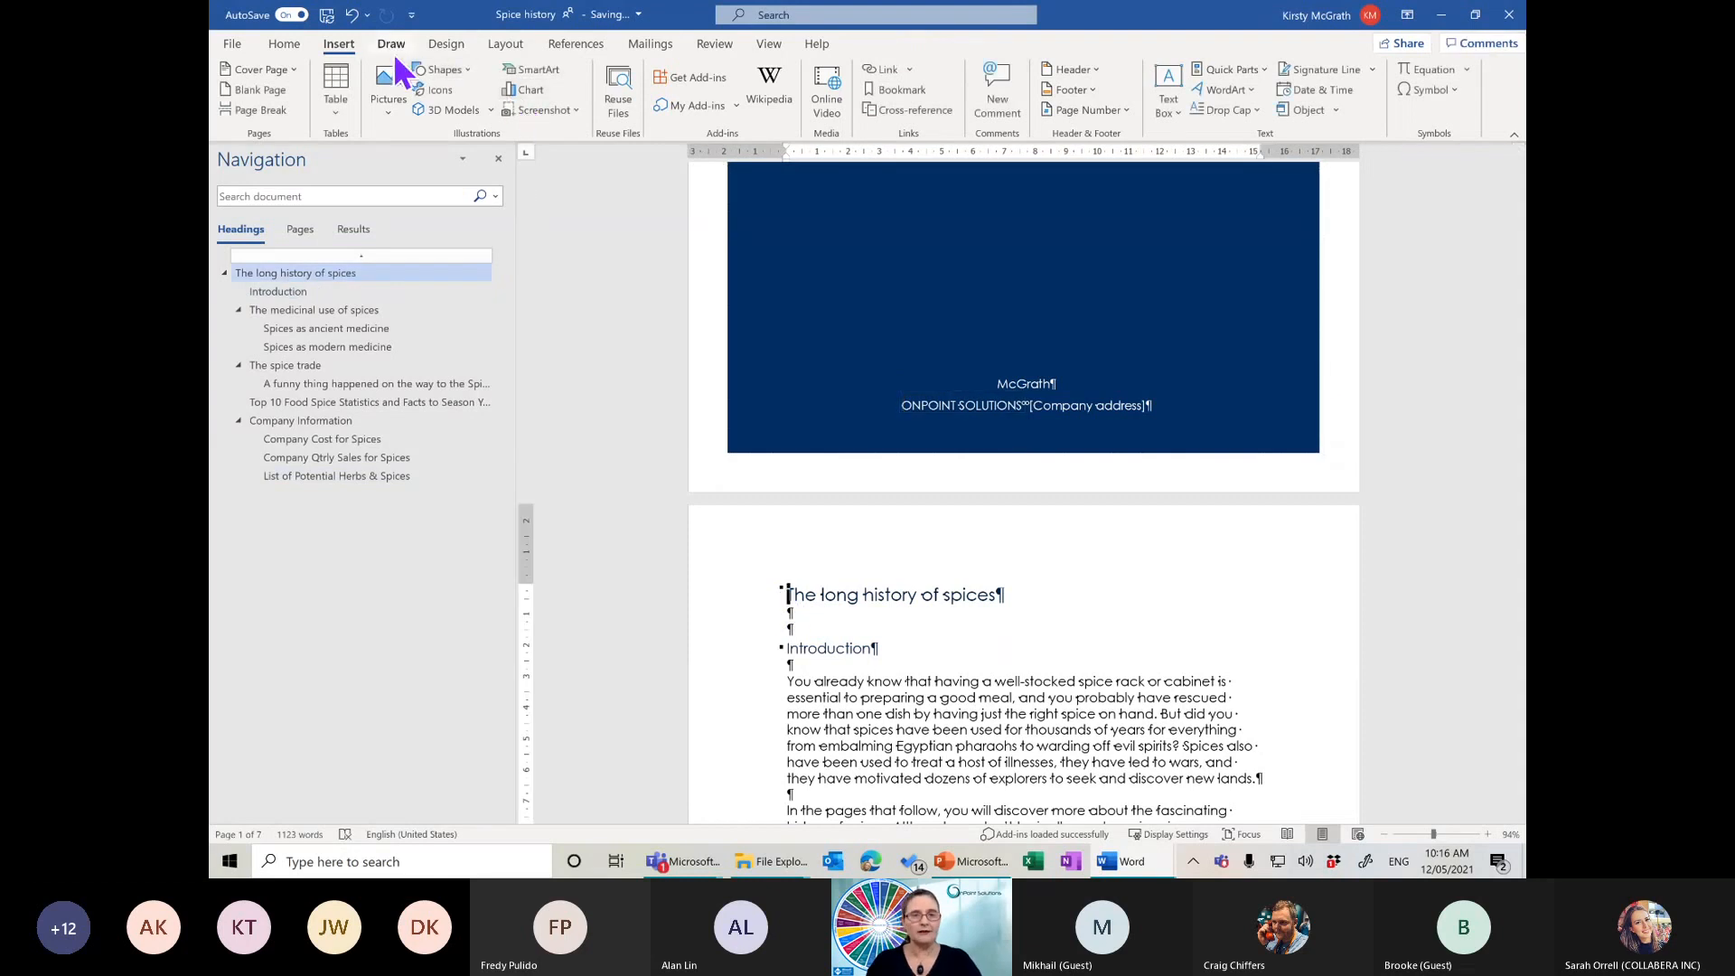
click(576, 43)
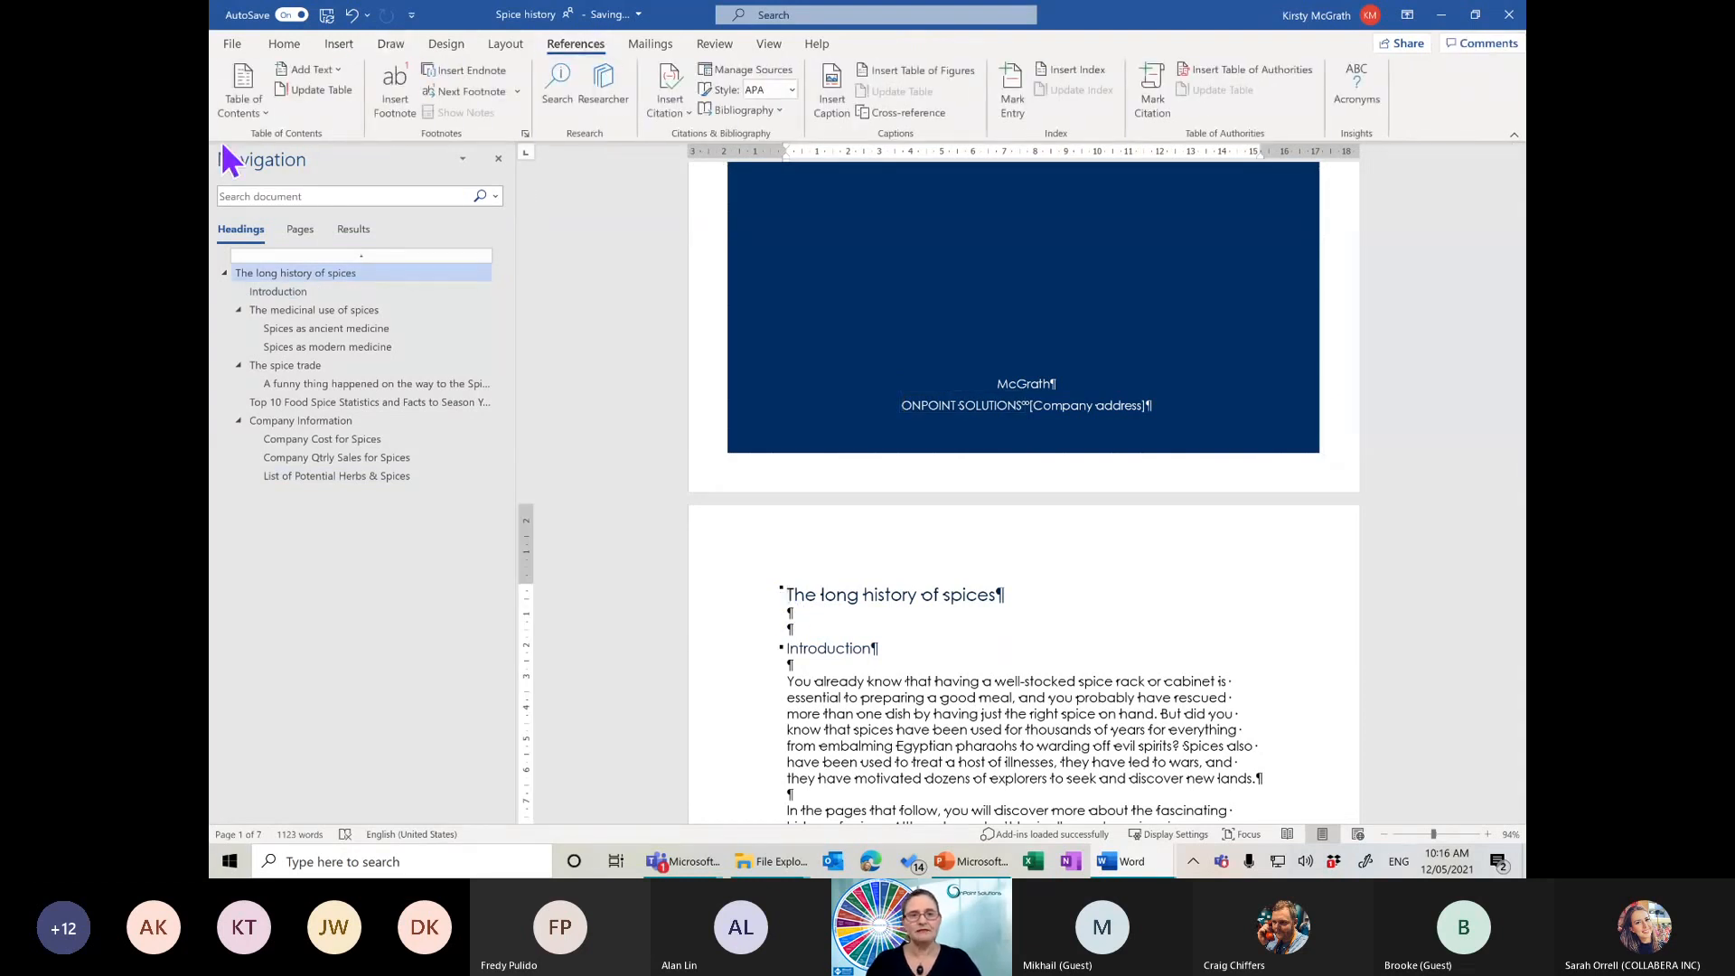
click(241, 104)
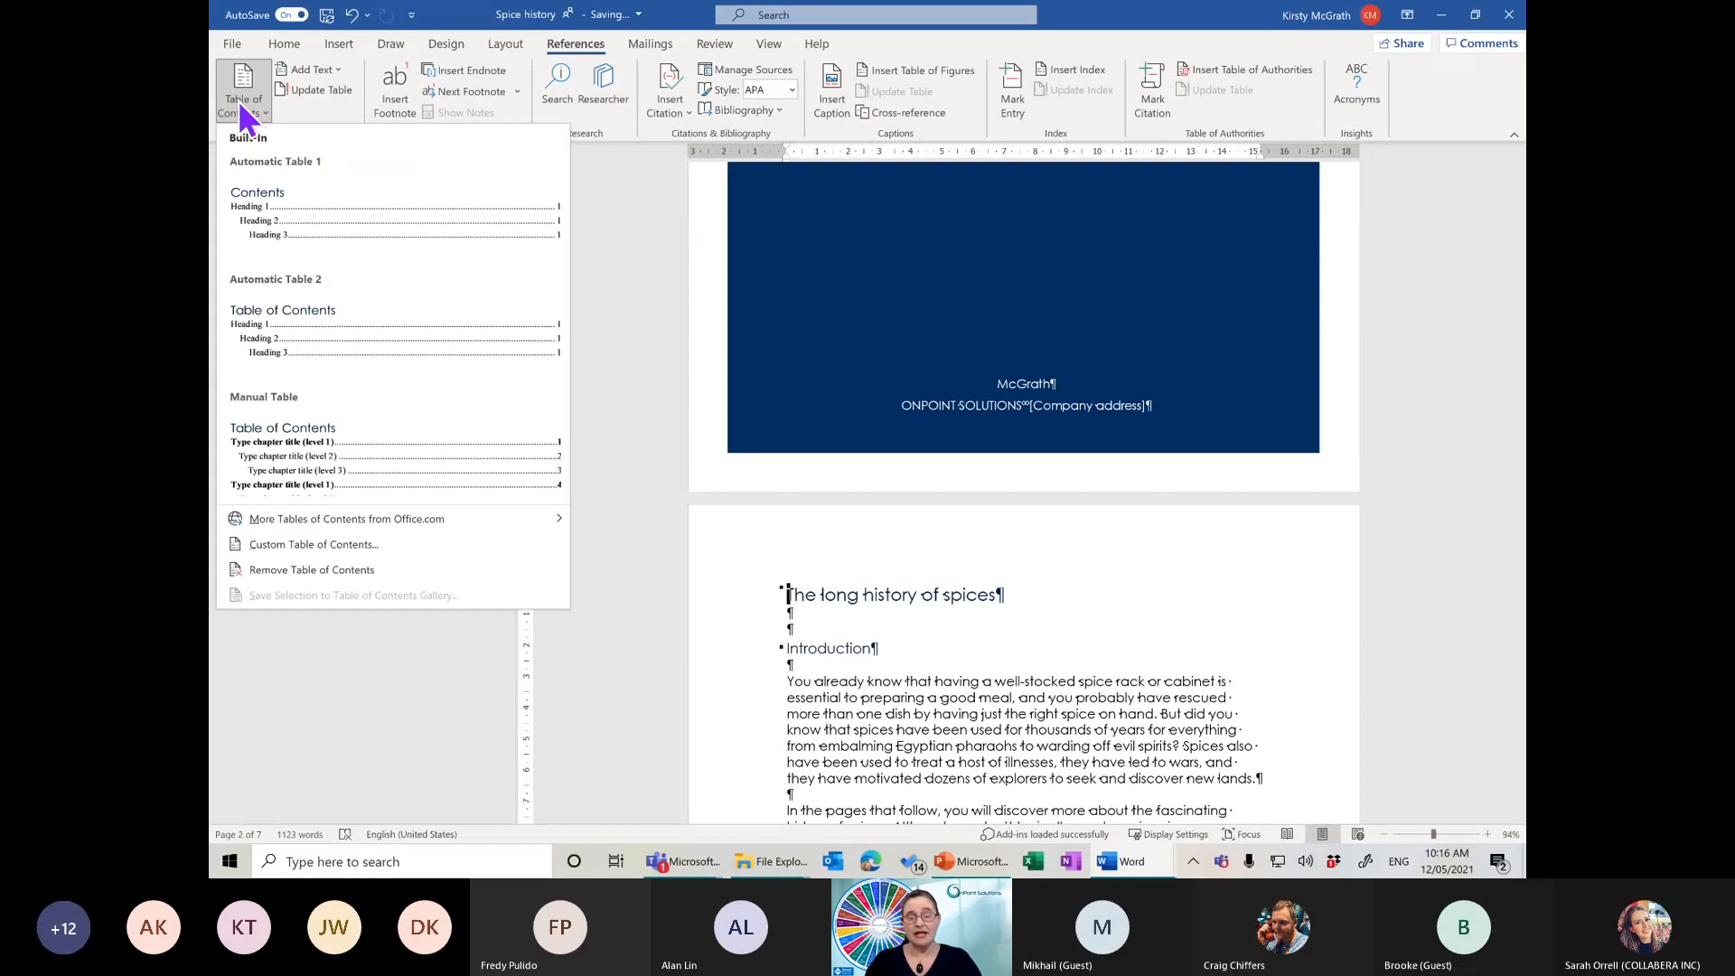
click(281, 217)
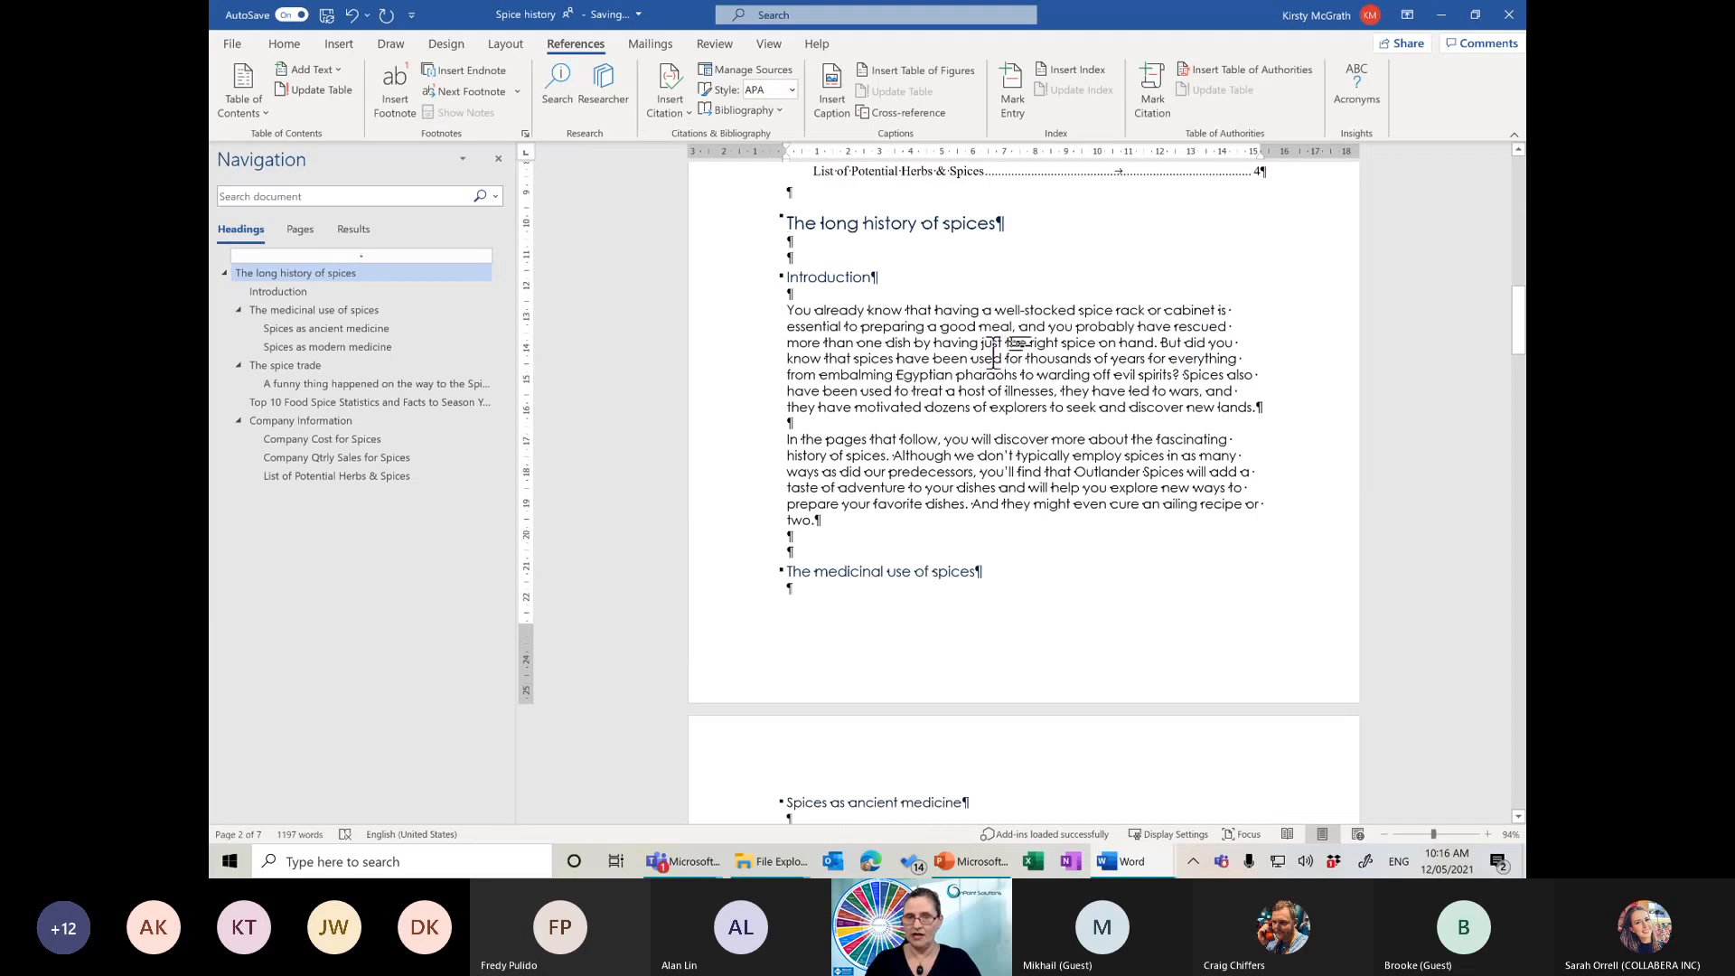
key(ctrl+Return)
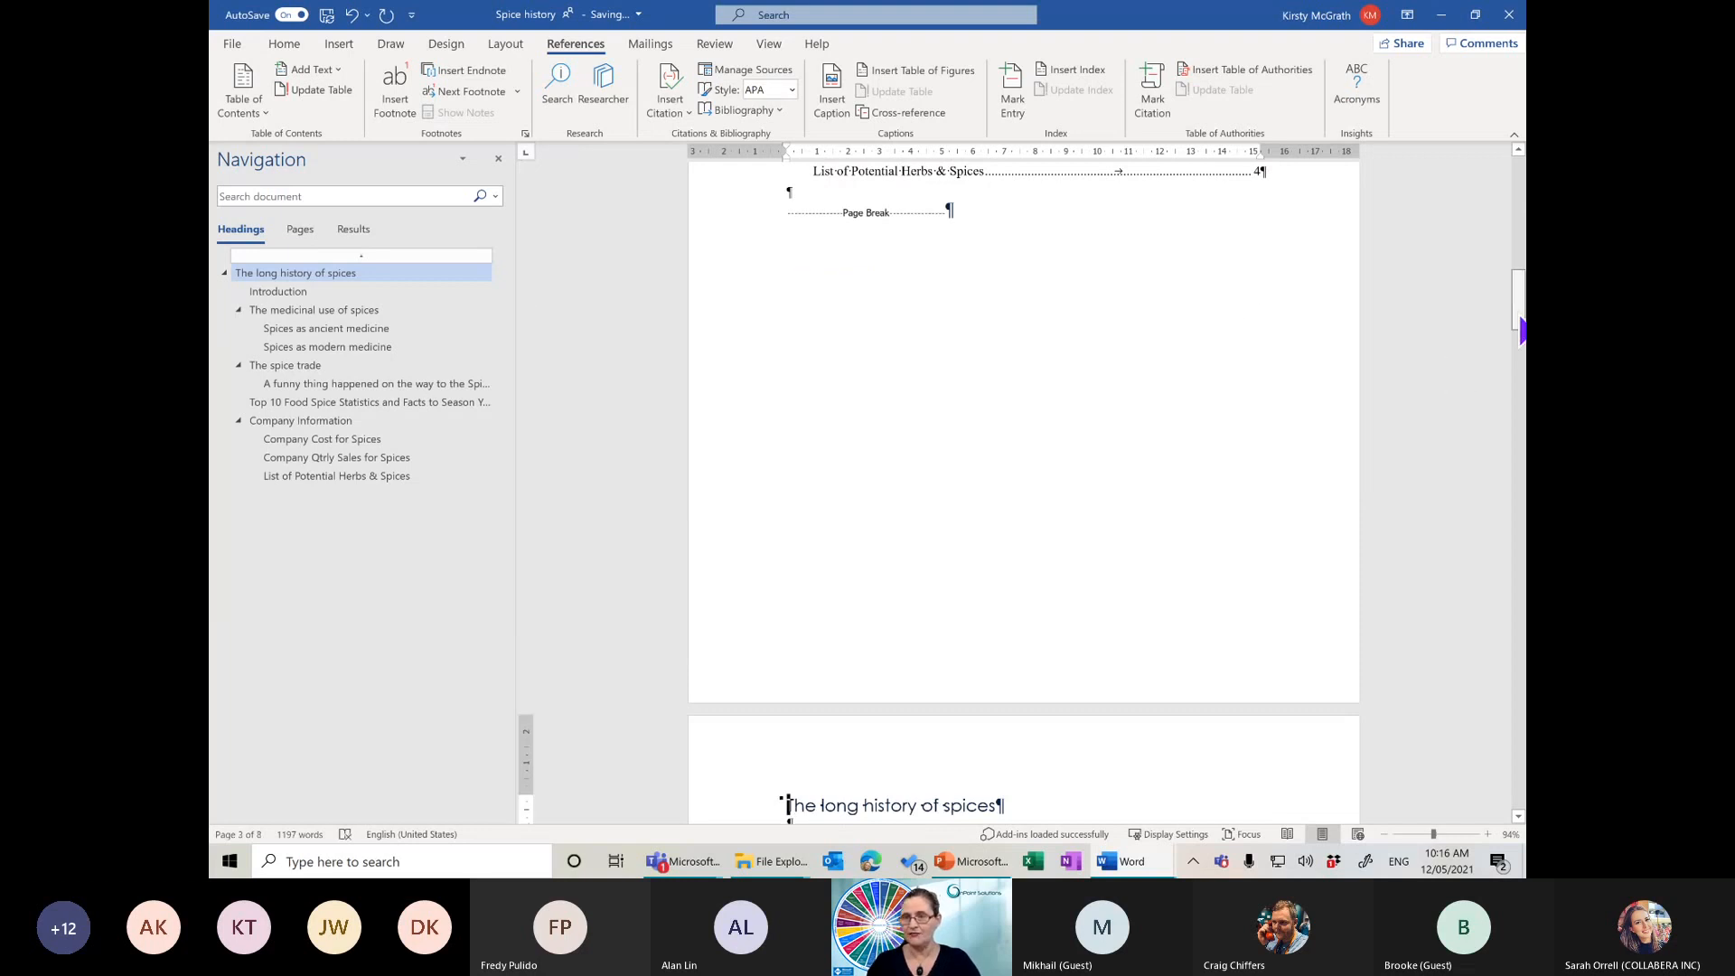
Compare the font of the table of contents entries with the font of the body text under "Introduction"
scroll(1226, 415, up, 5)
click(1227, 415)
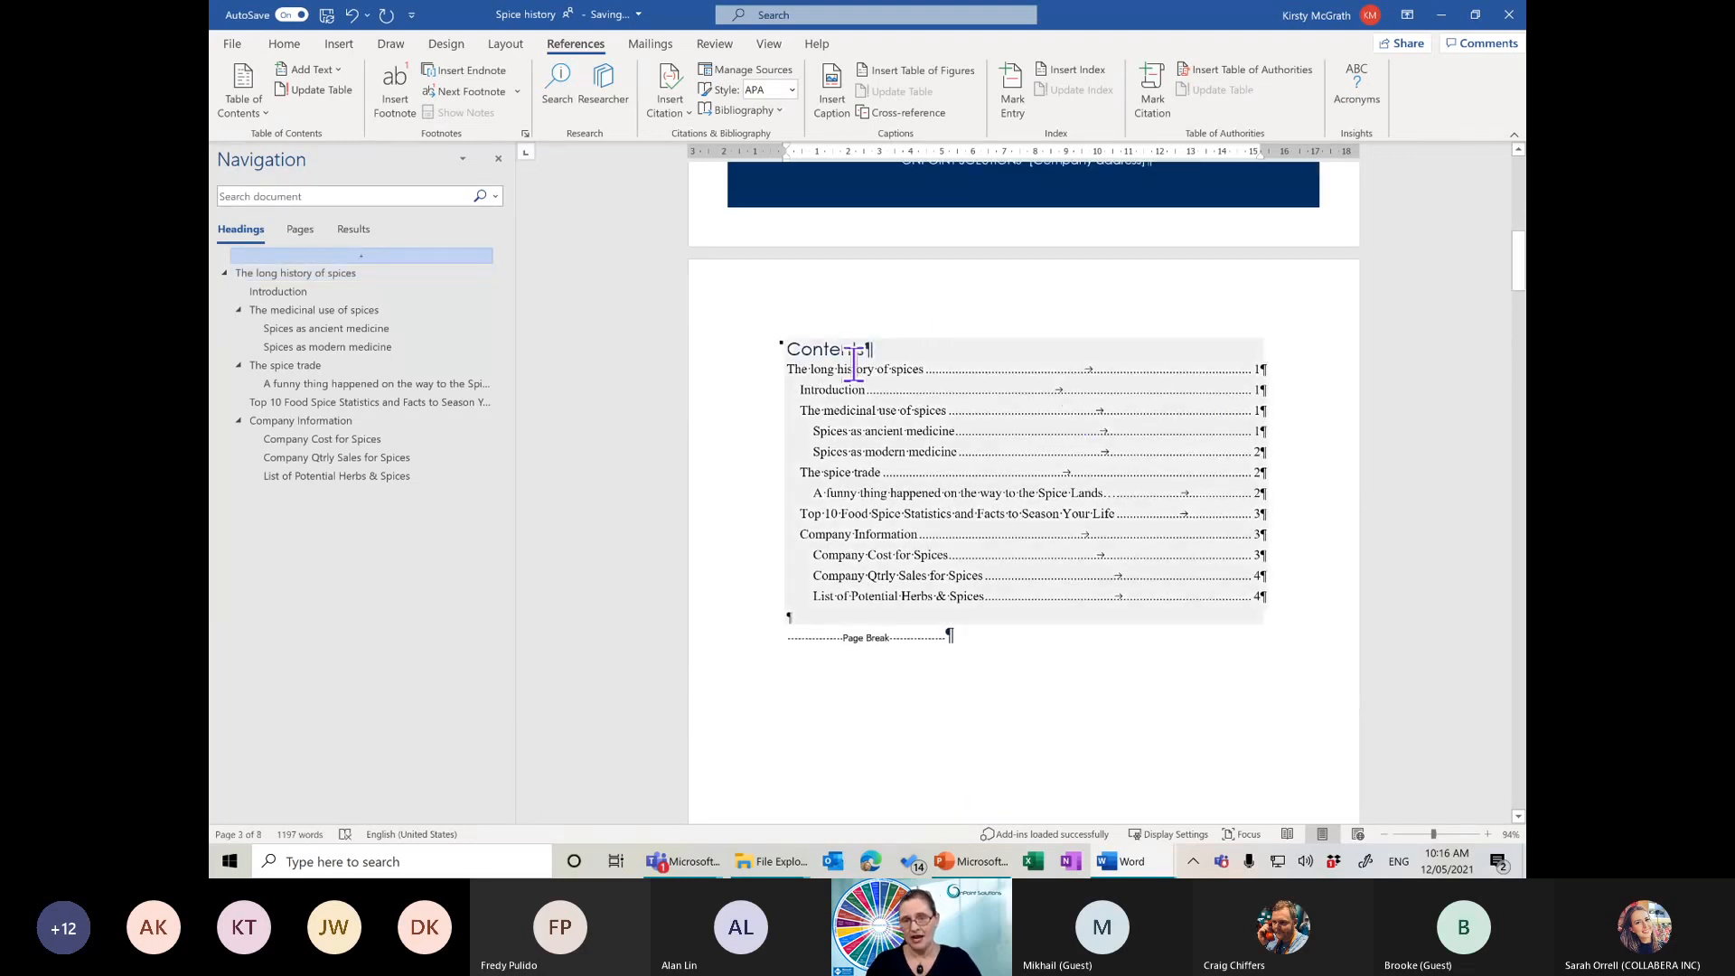
click(848, 568)
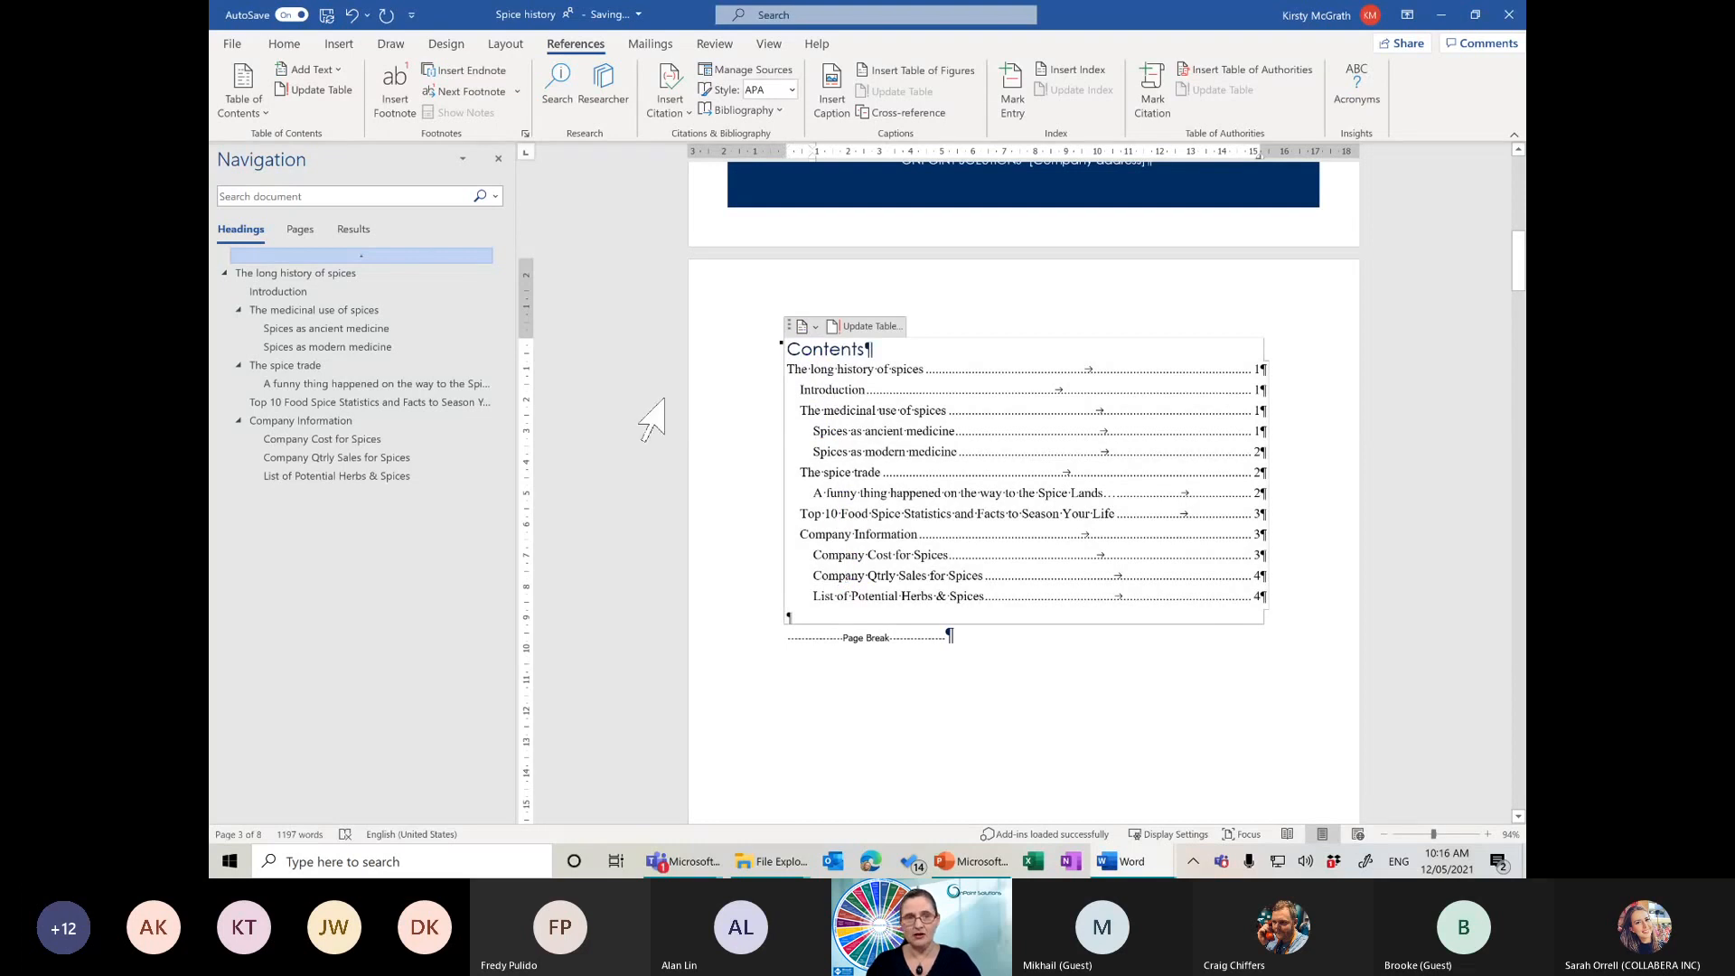
click(285, 42)
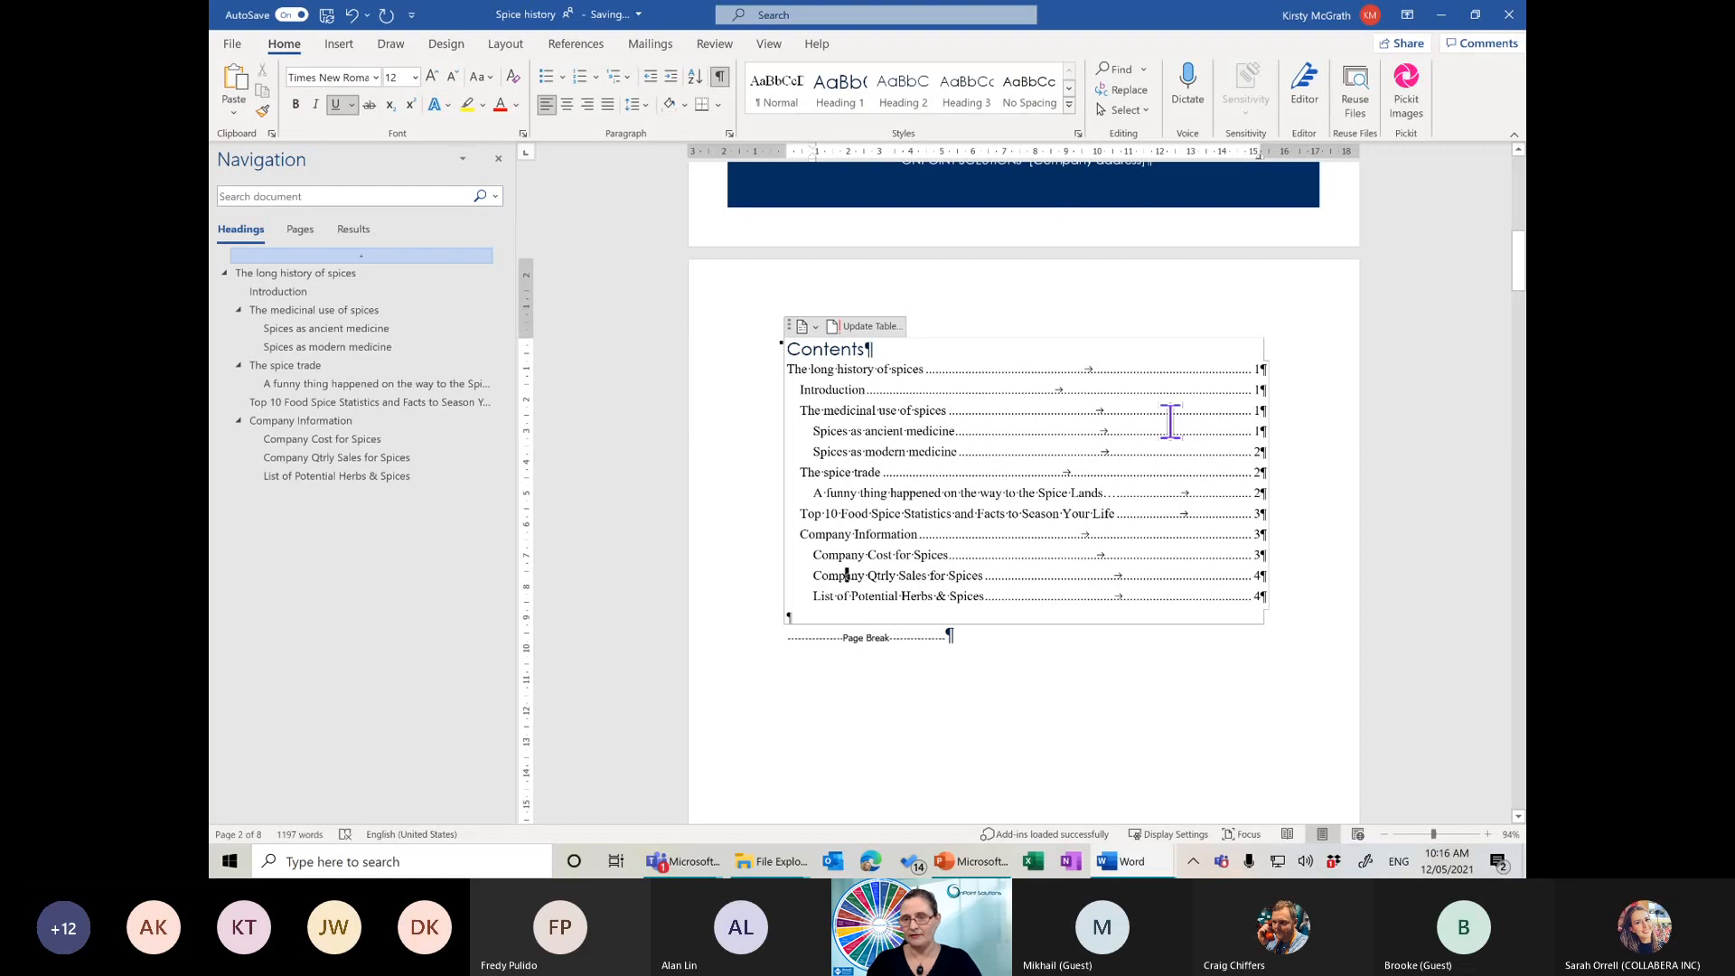
scroll(847, 575, down, 10)
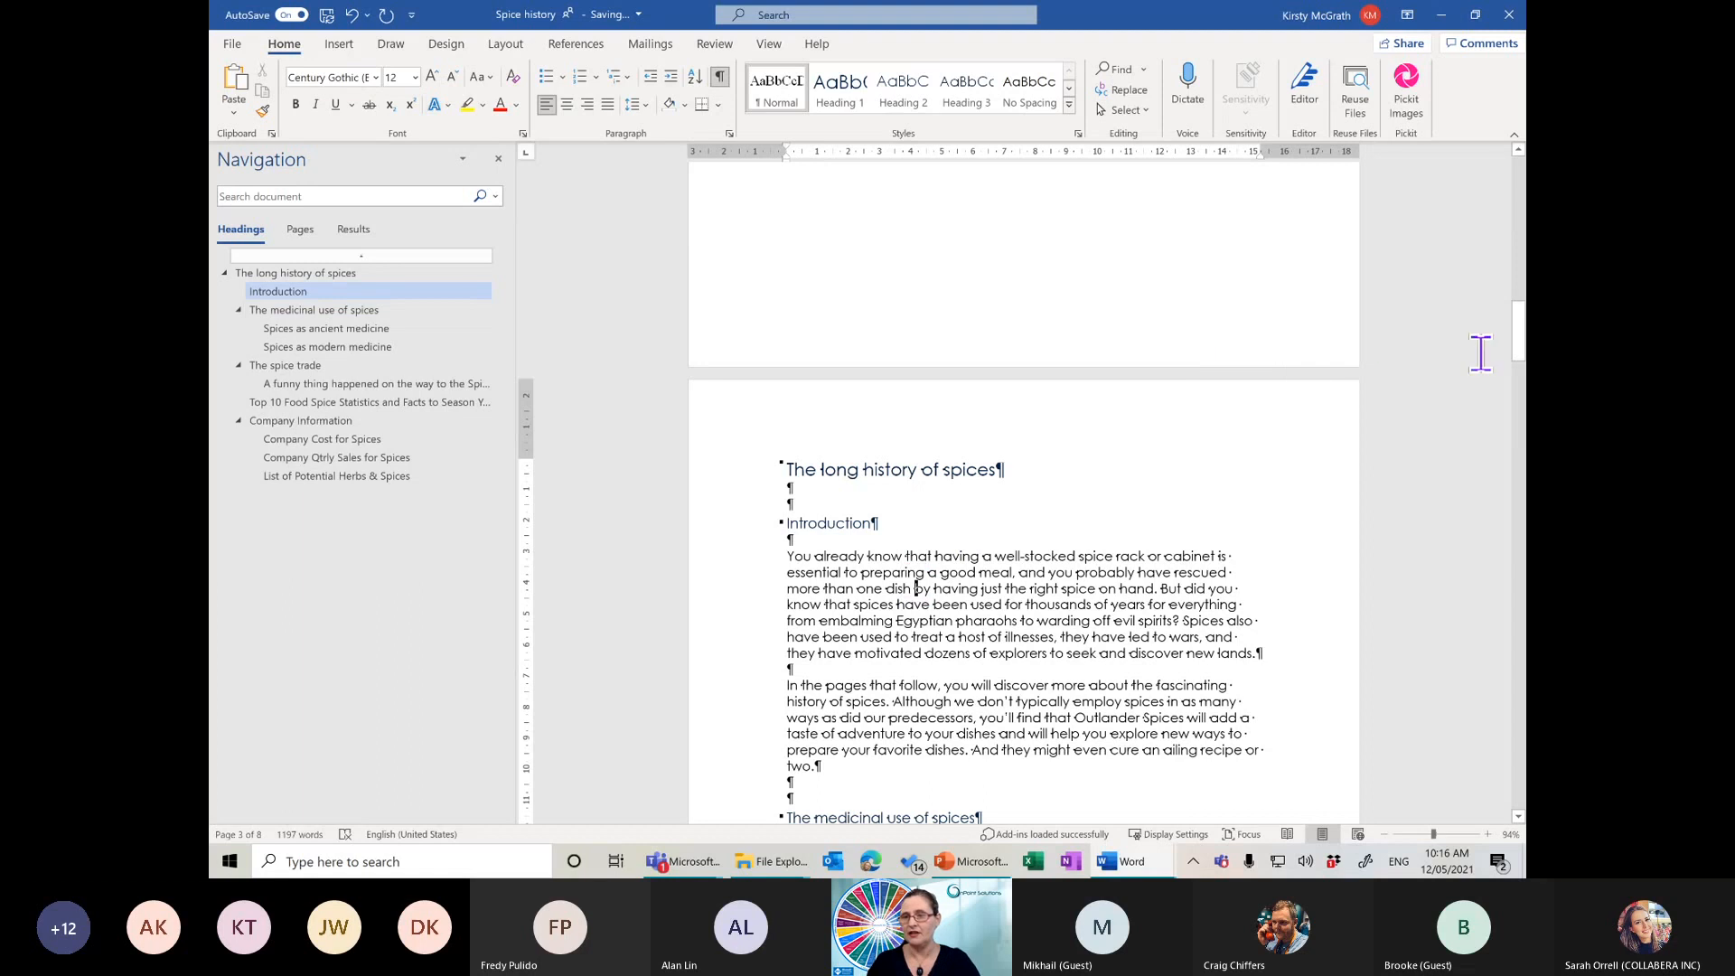
drag(1520, 355, 1519, 262)
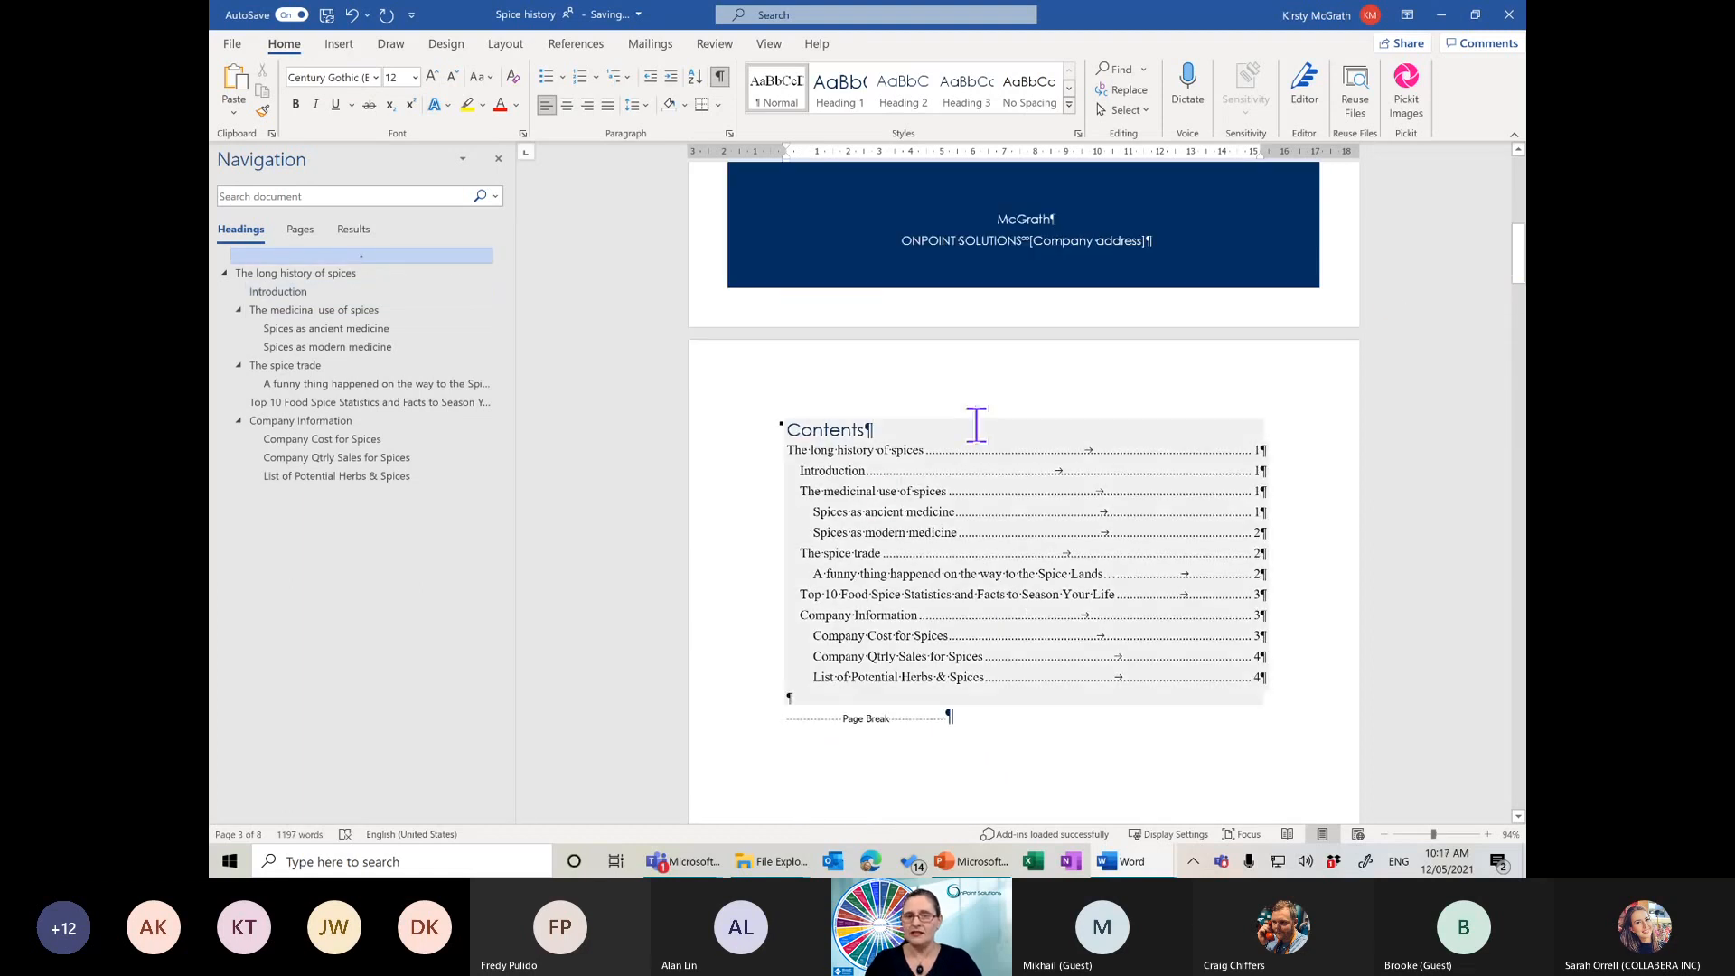
Open the full Styles pane for the "The medicinal use of spices" contents entry and move the pane clear of the table of contents
click(879, 502)
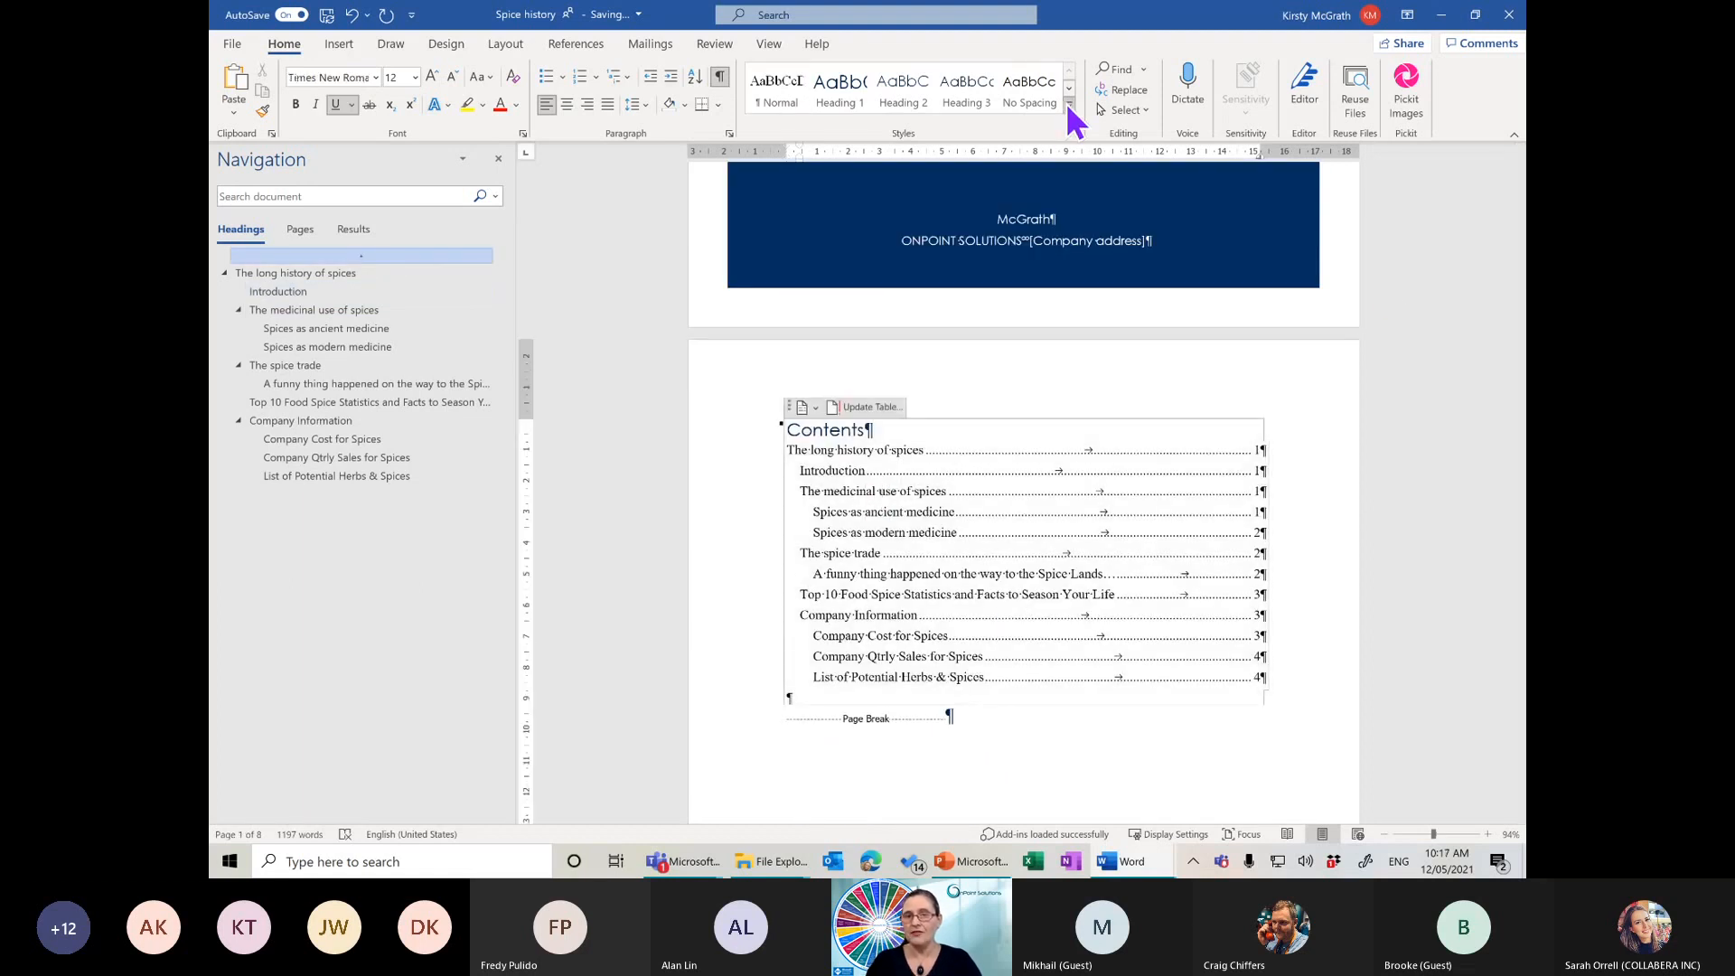
click(1069, 105)
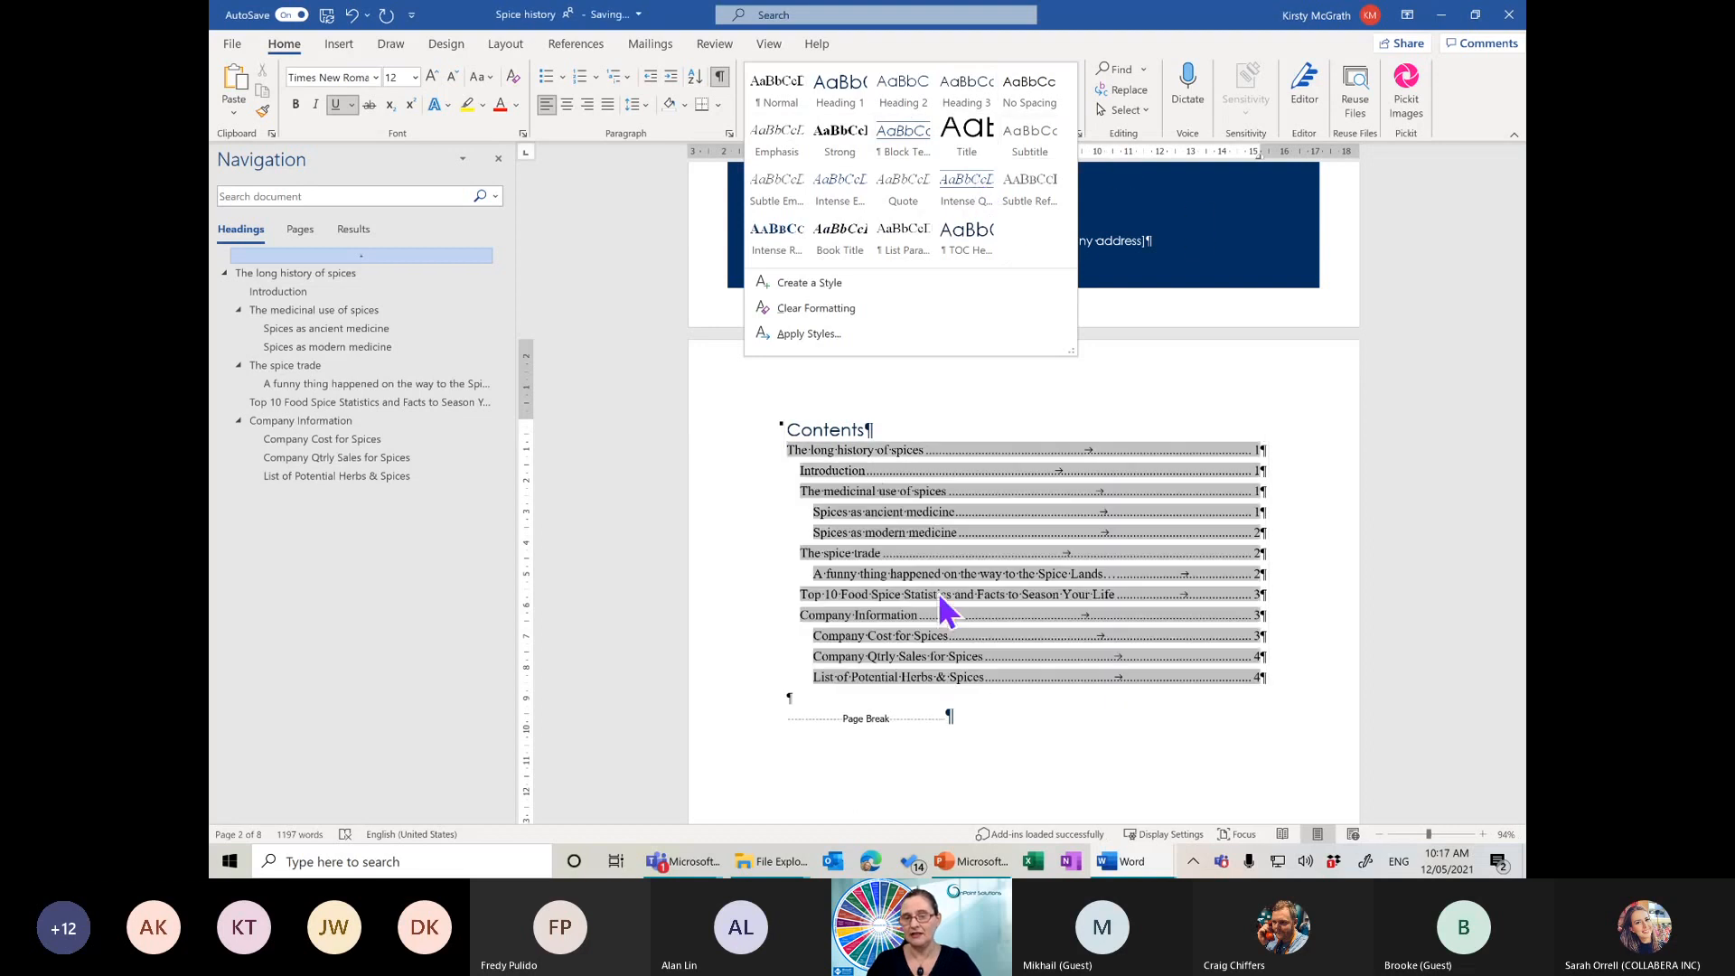
click(876, 508)
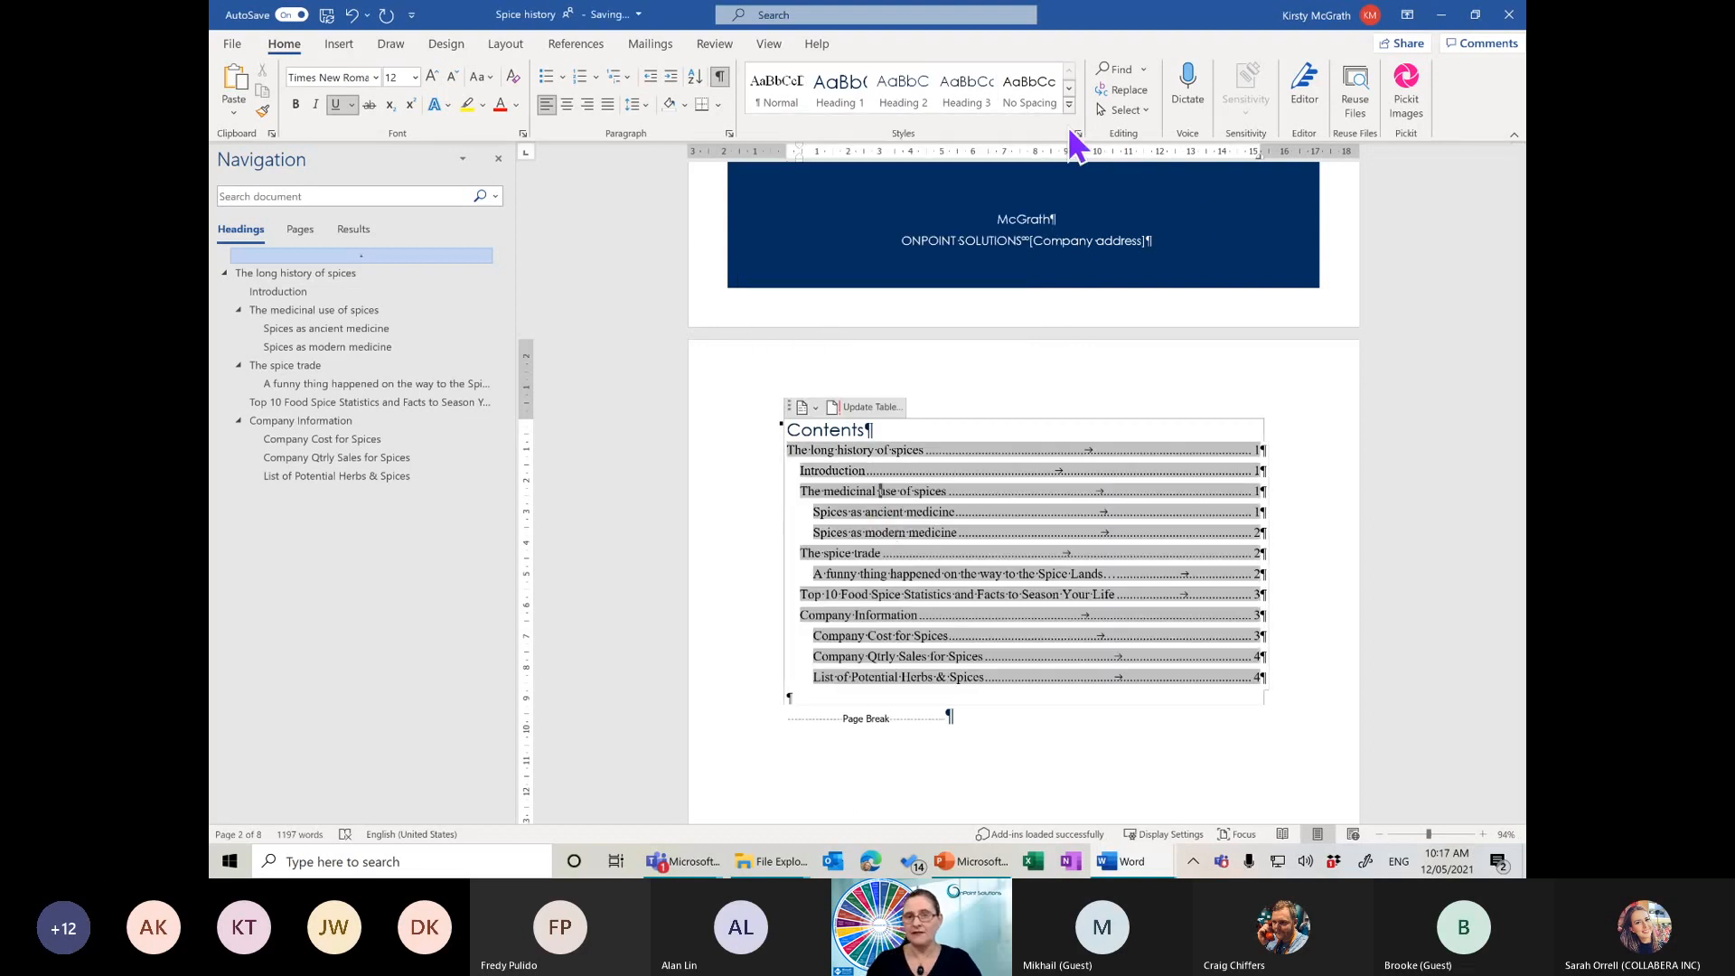
click(1078, 135)
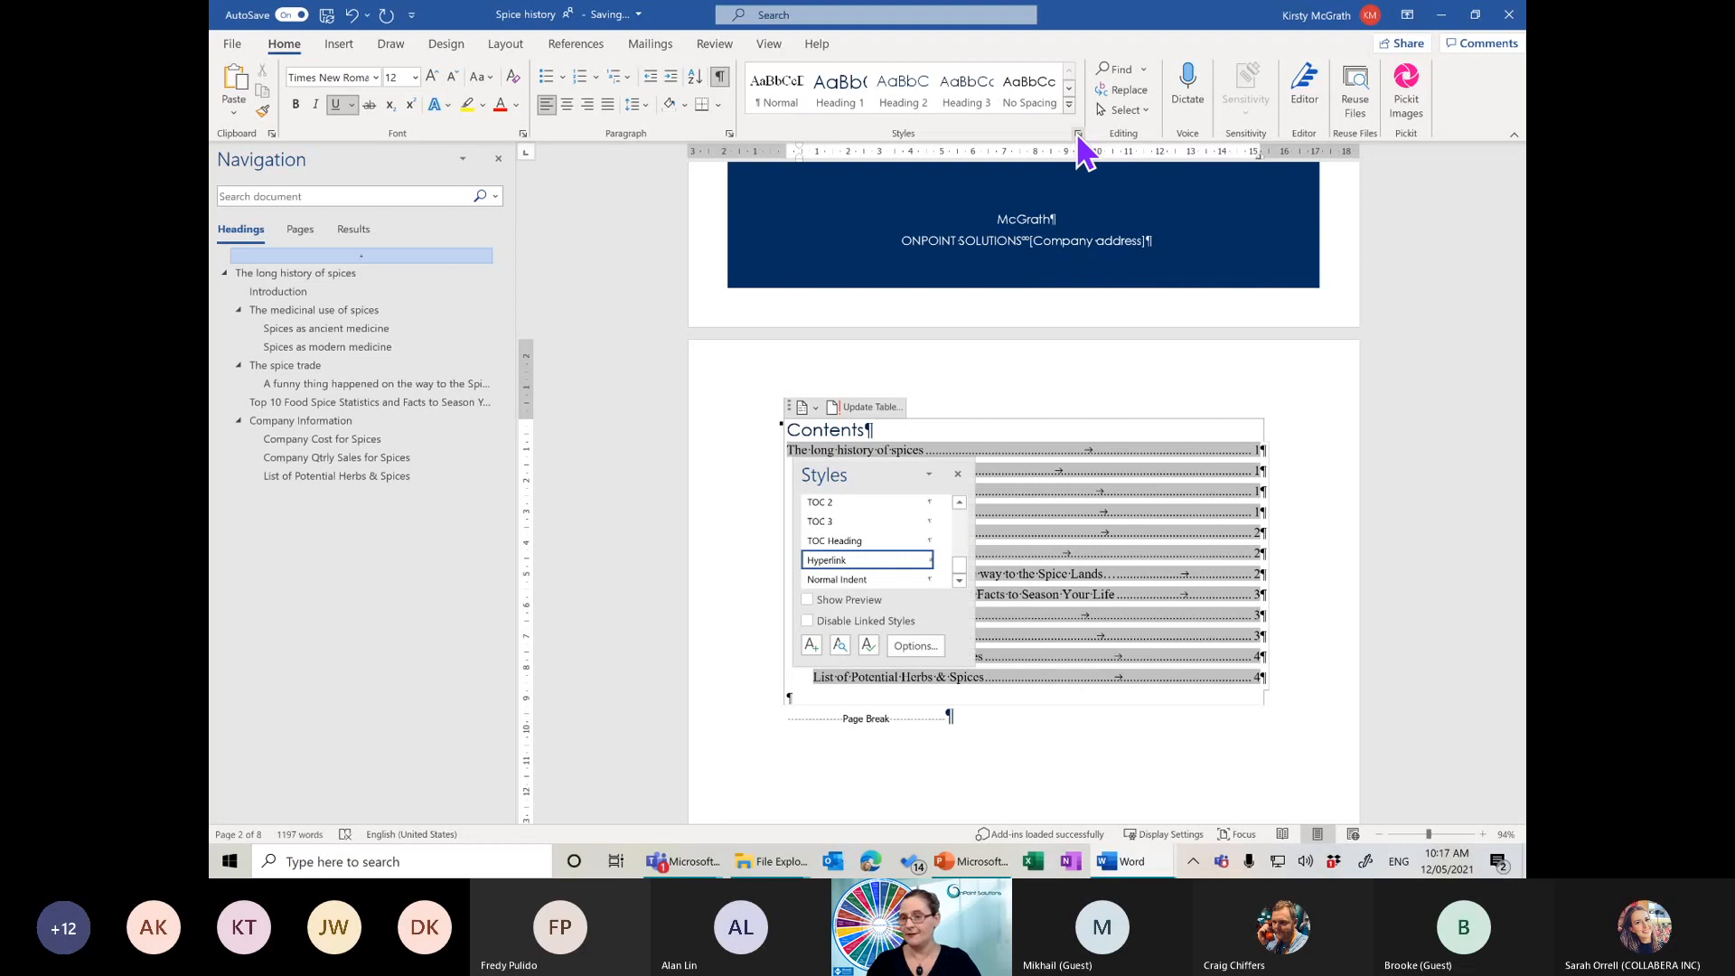
double_click(873, 466)
drag(1518, 271, 1434, 200)
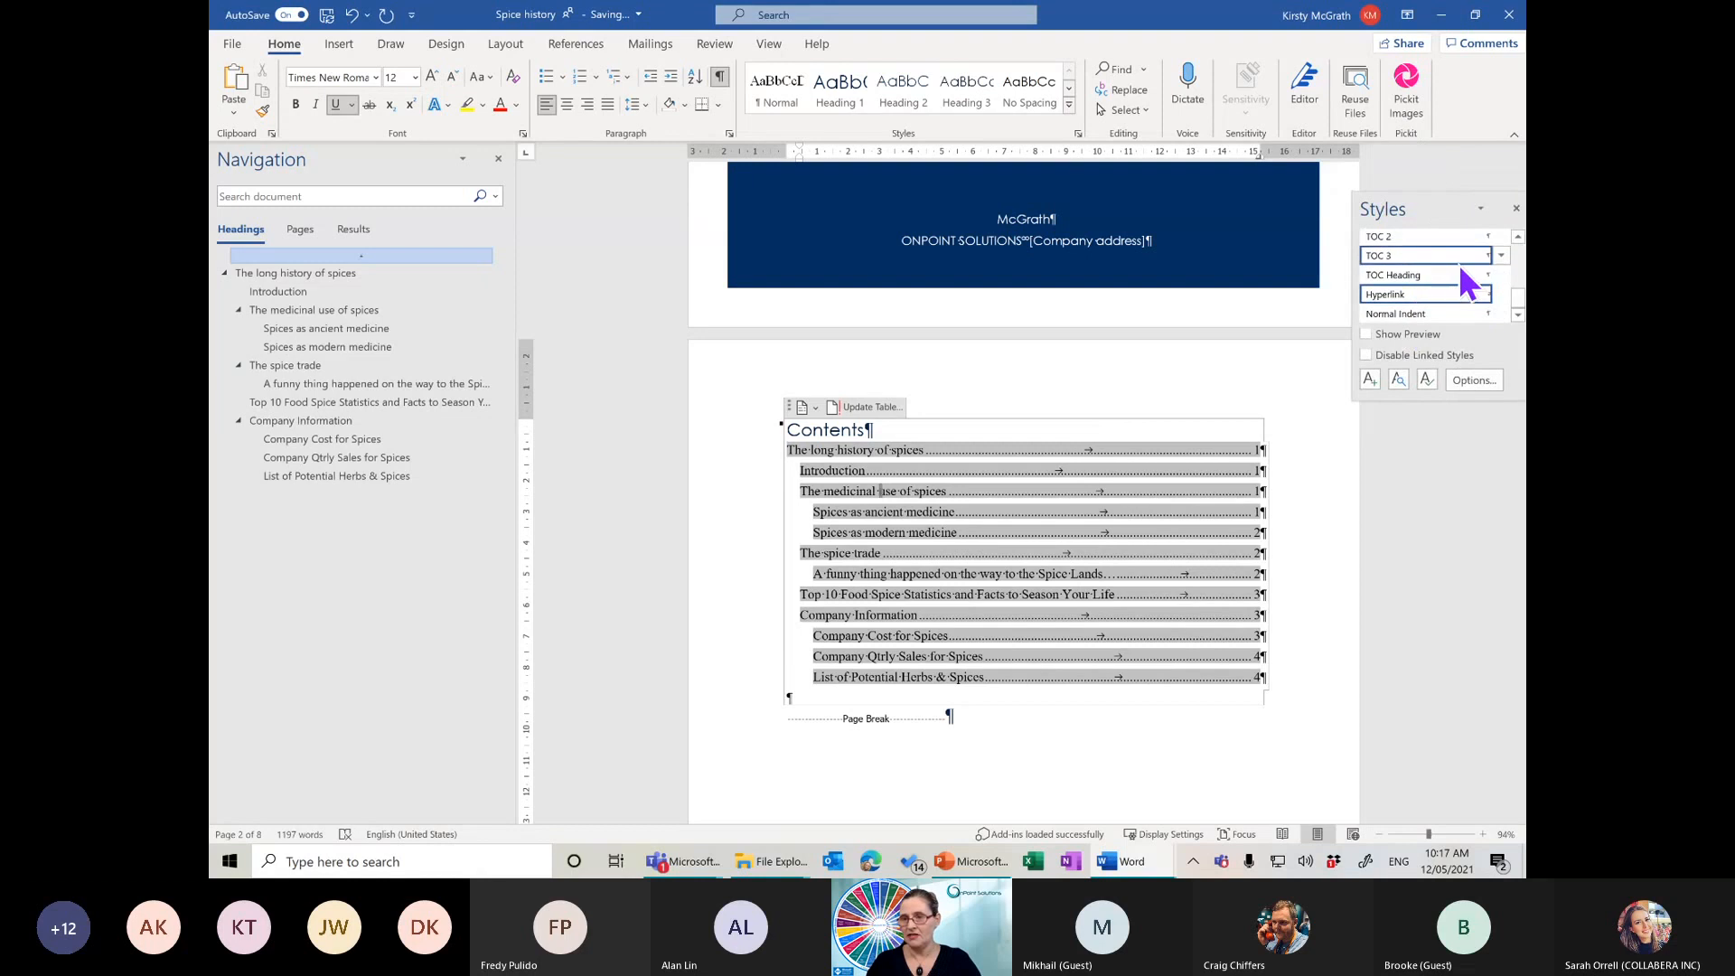
click(1427, 274)
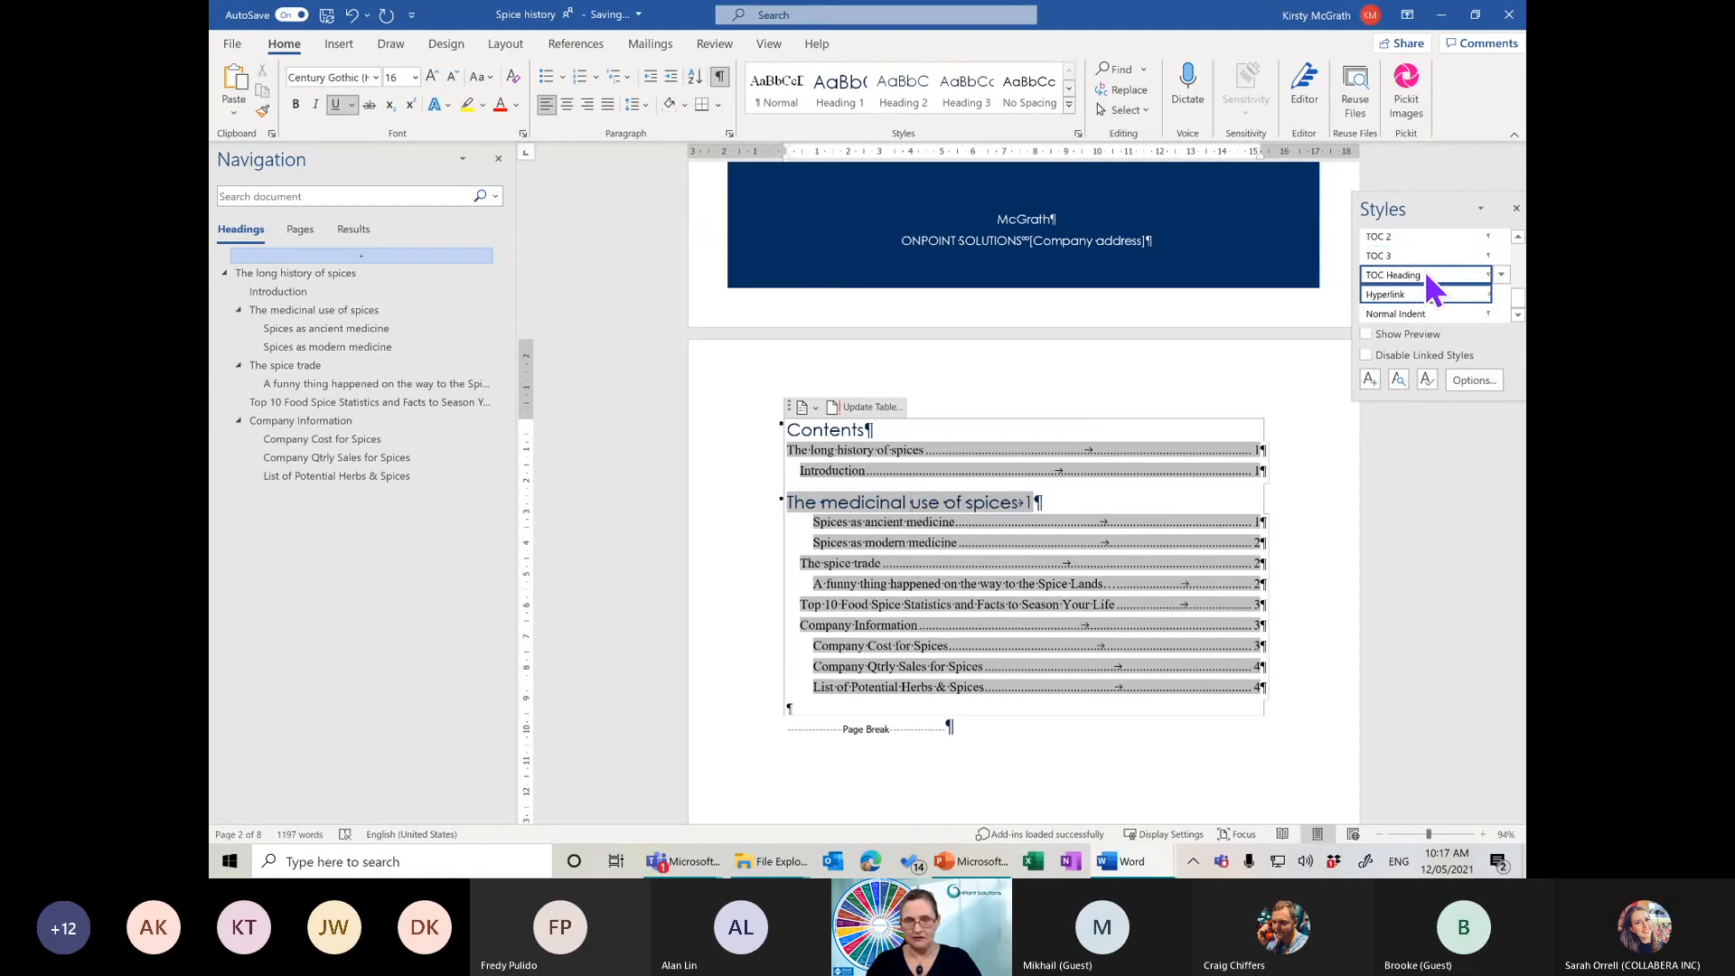
key(ctrl+z)
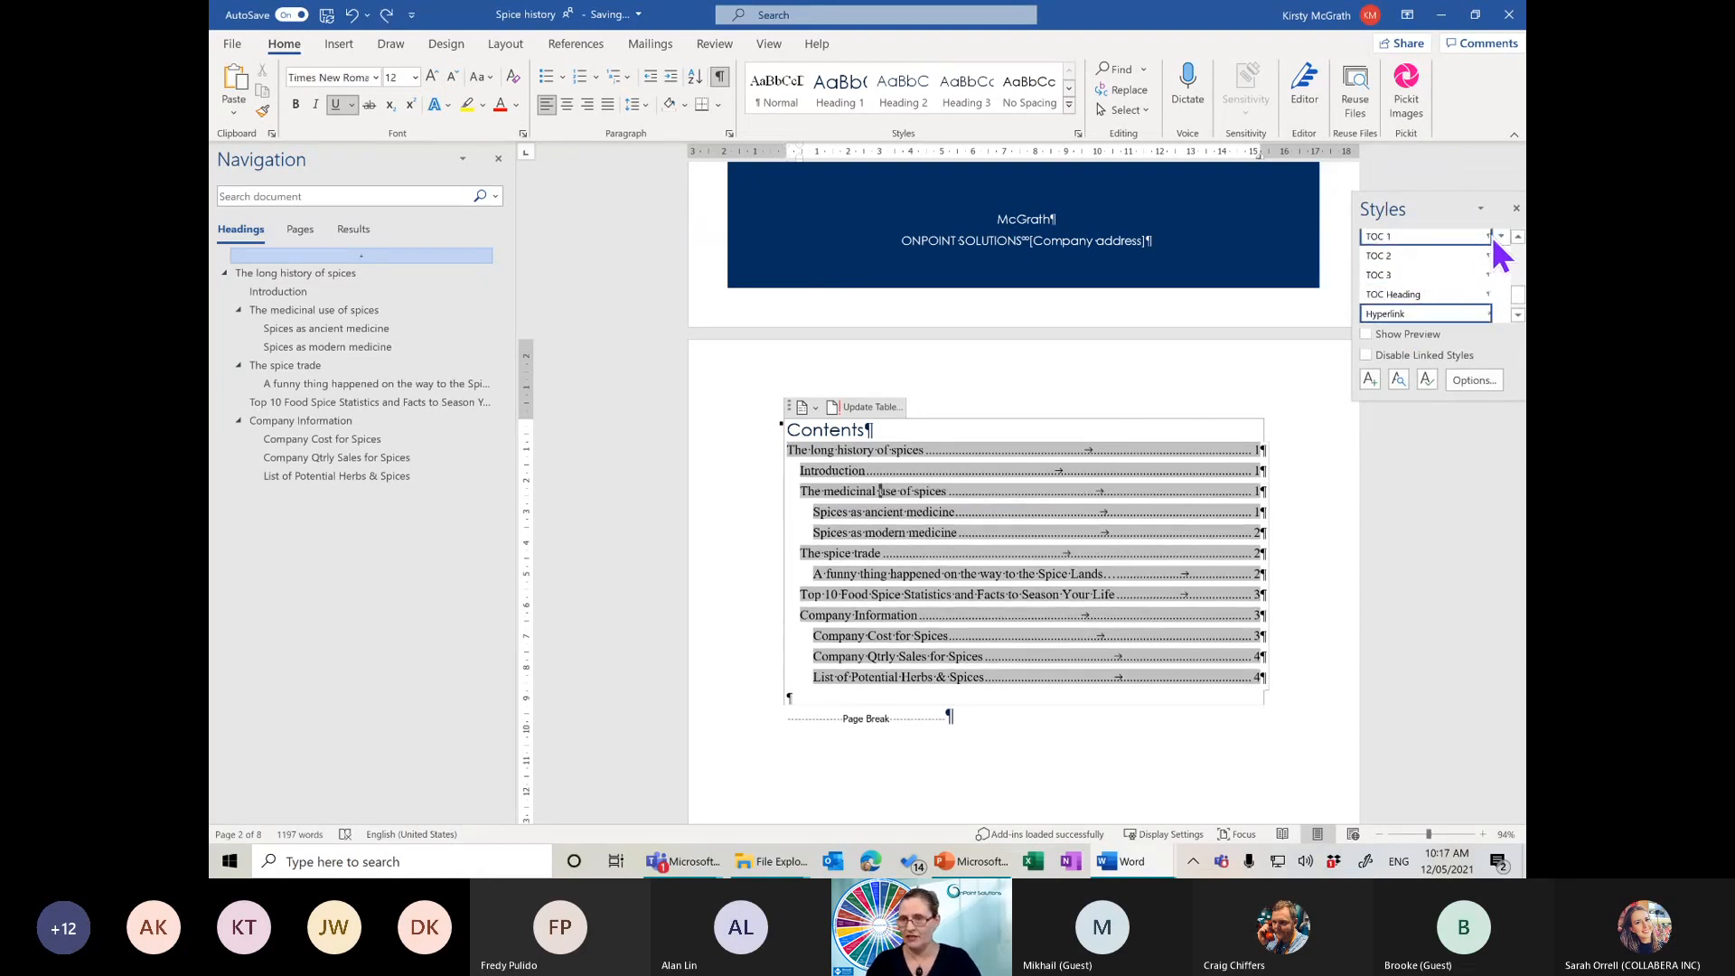
Modify the TOC 1 style to use the Century Gothic (Body) font
click(1518, 238)
click(1518, 237)
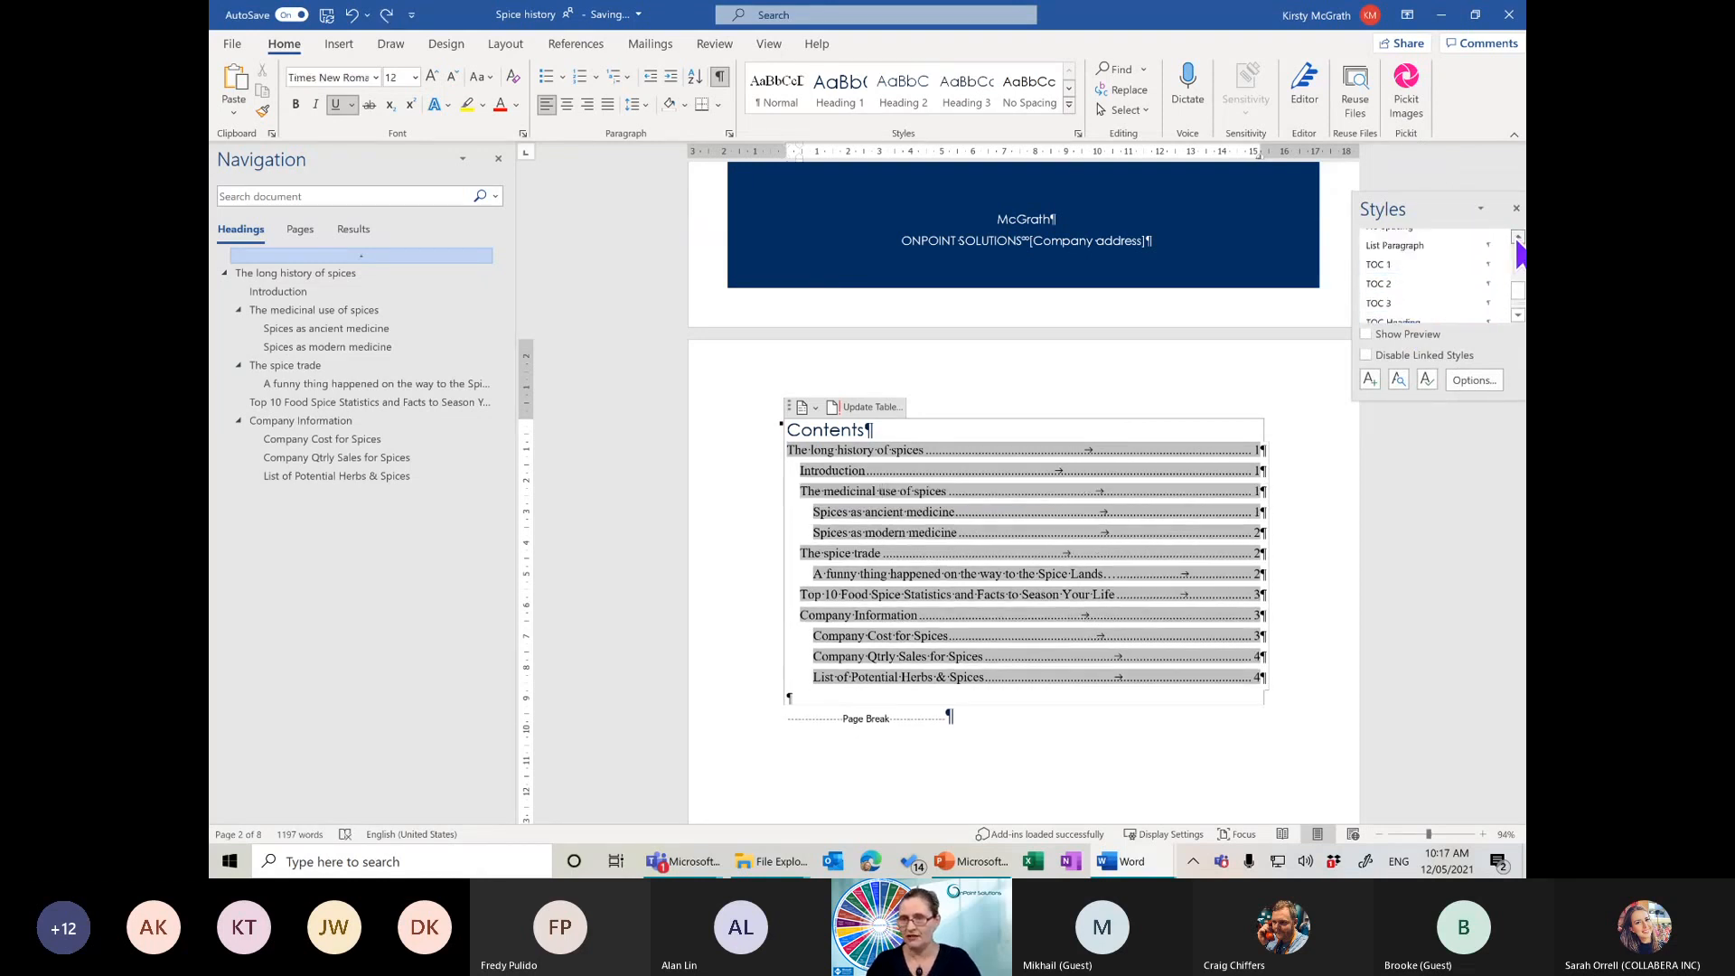
right_click(1390, 263)
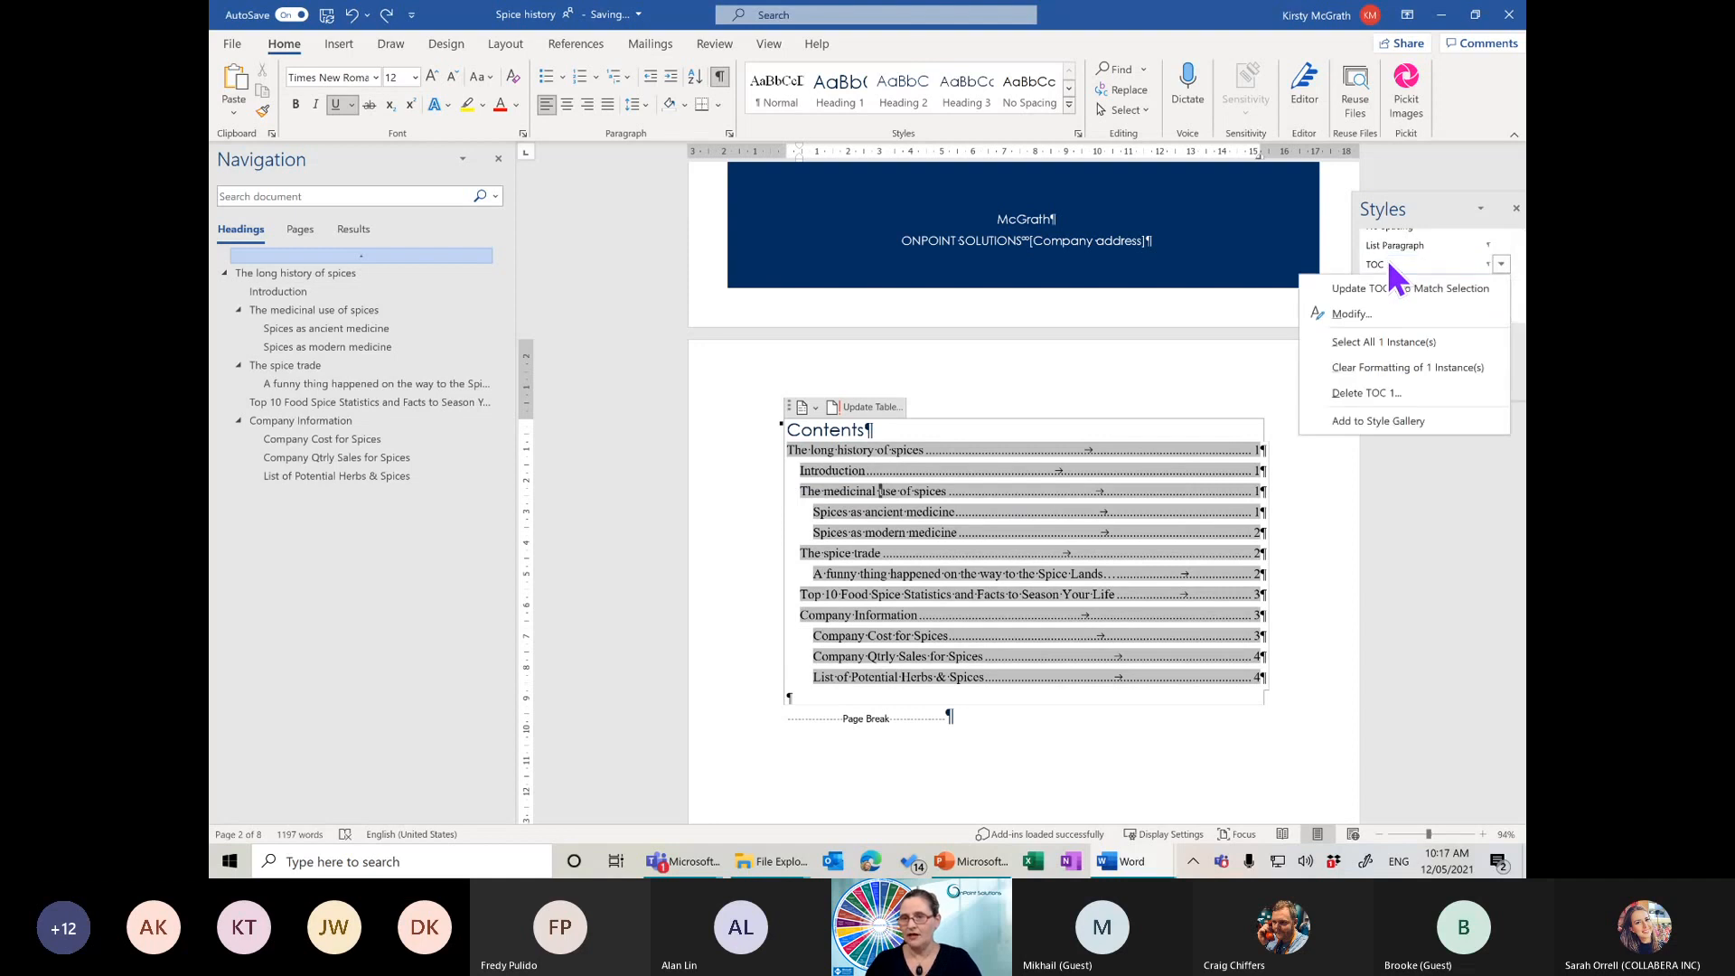
click(1379, 312)
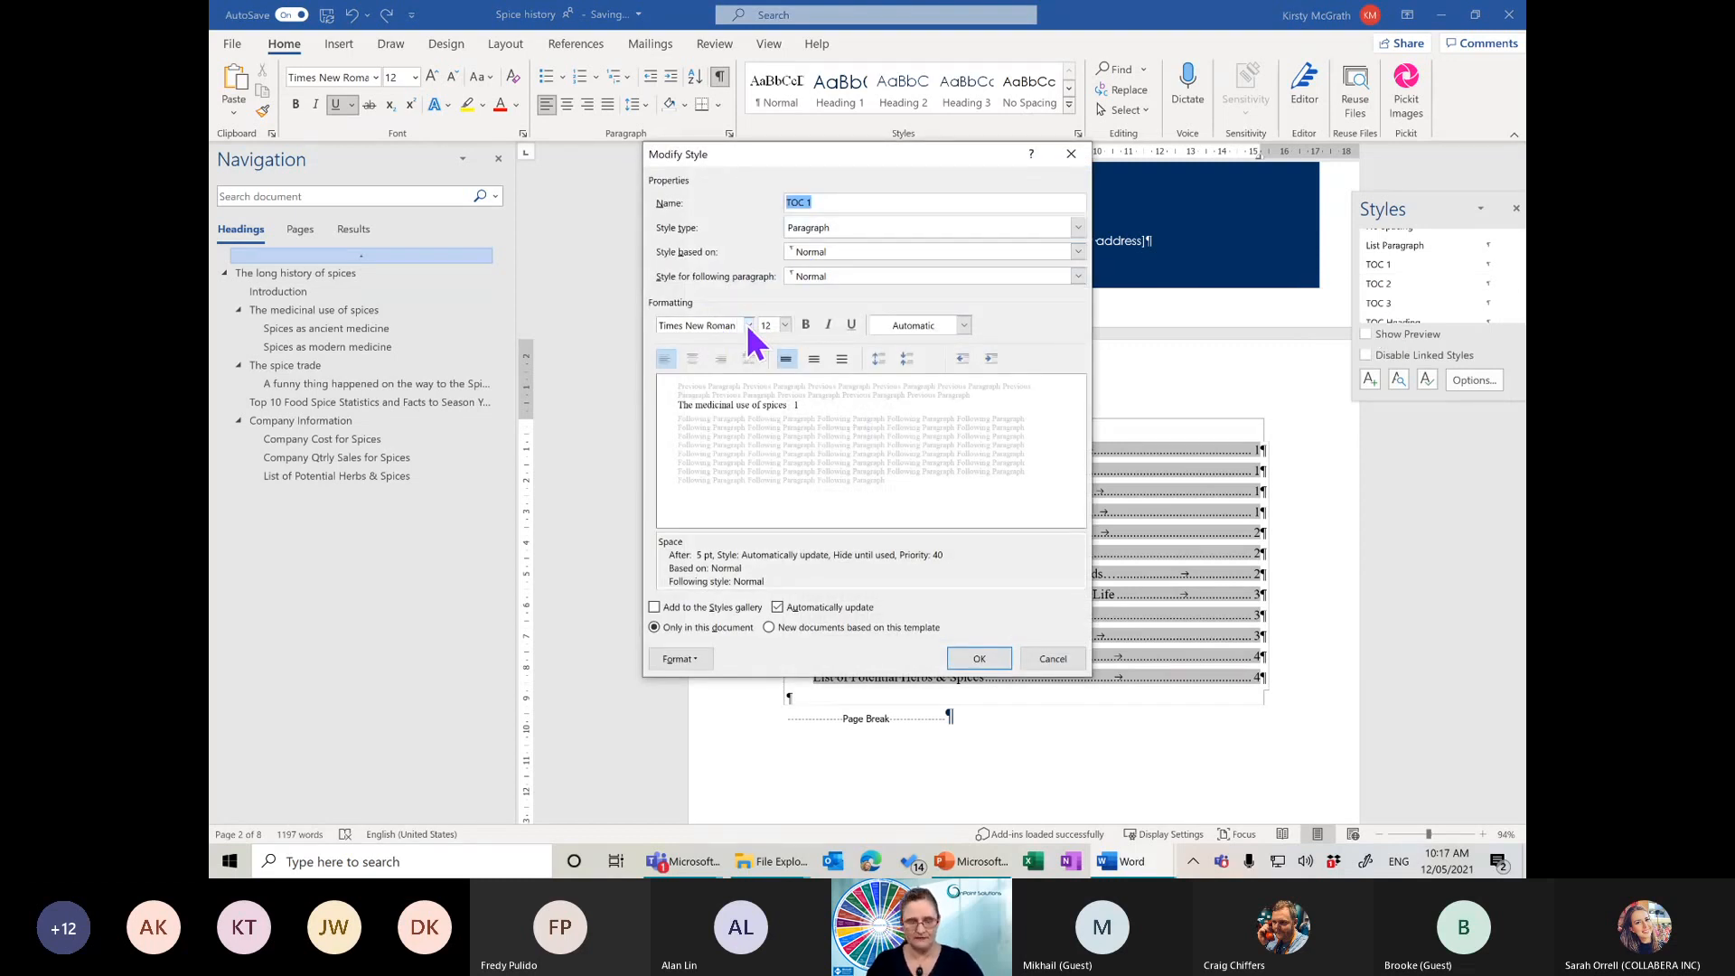
click(748, 325)
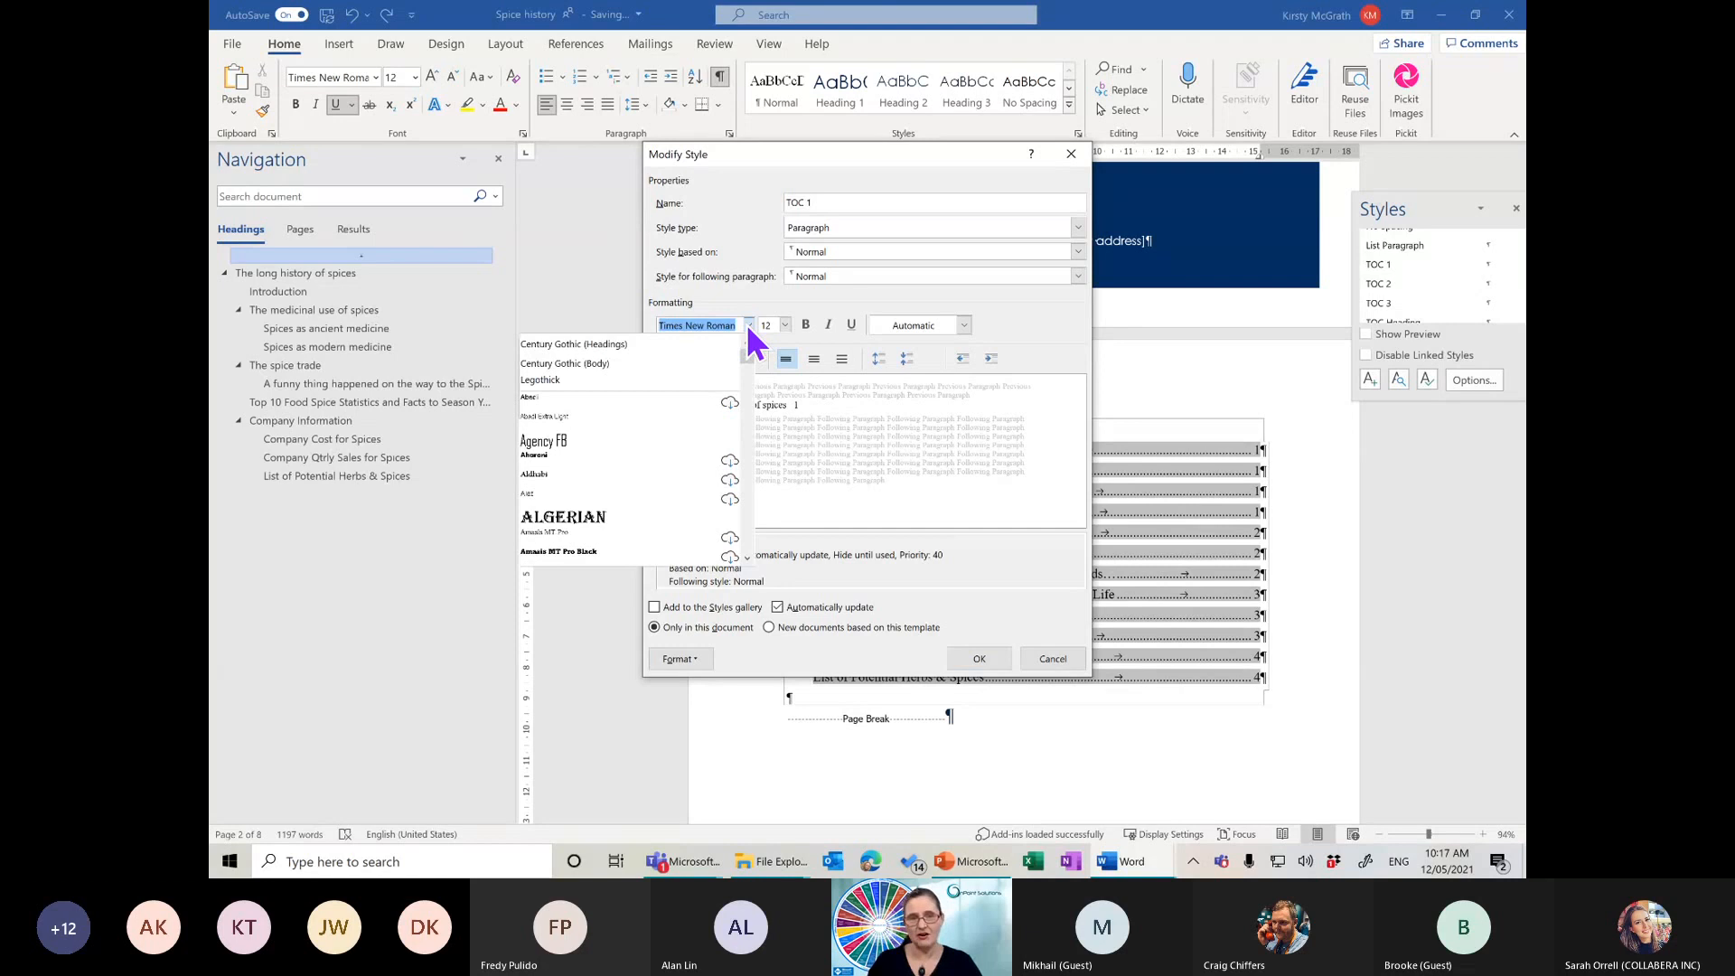
click(620, 363)
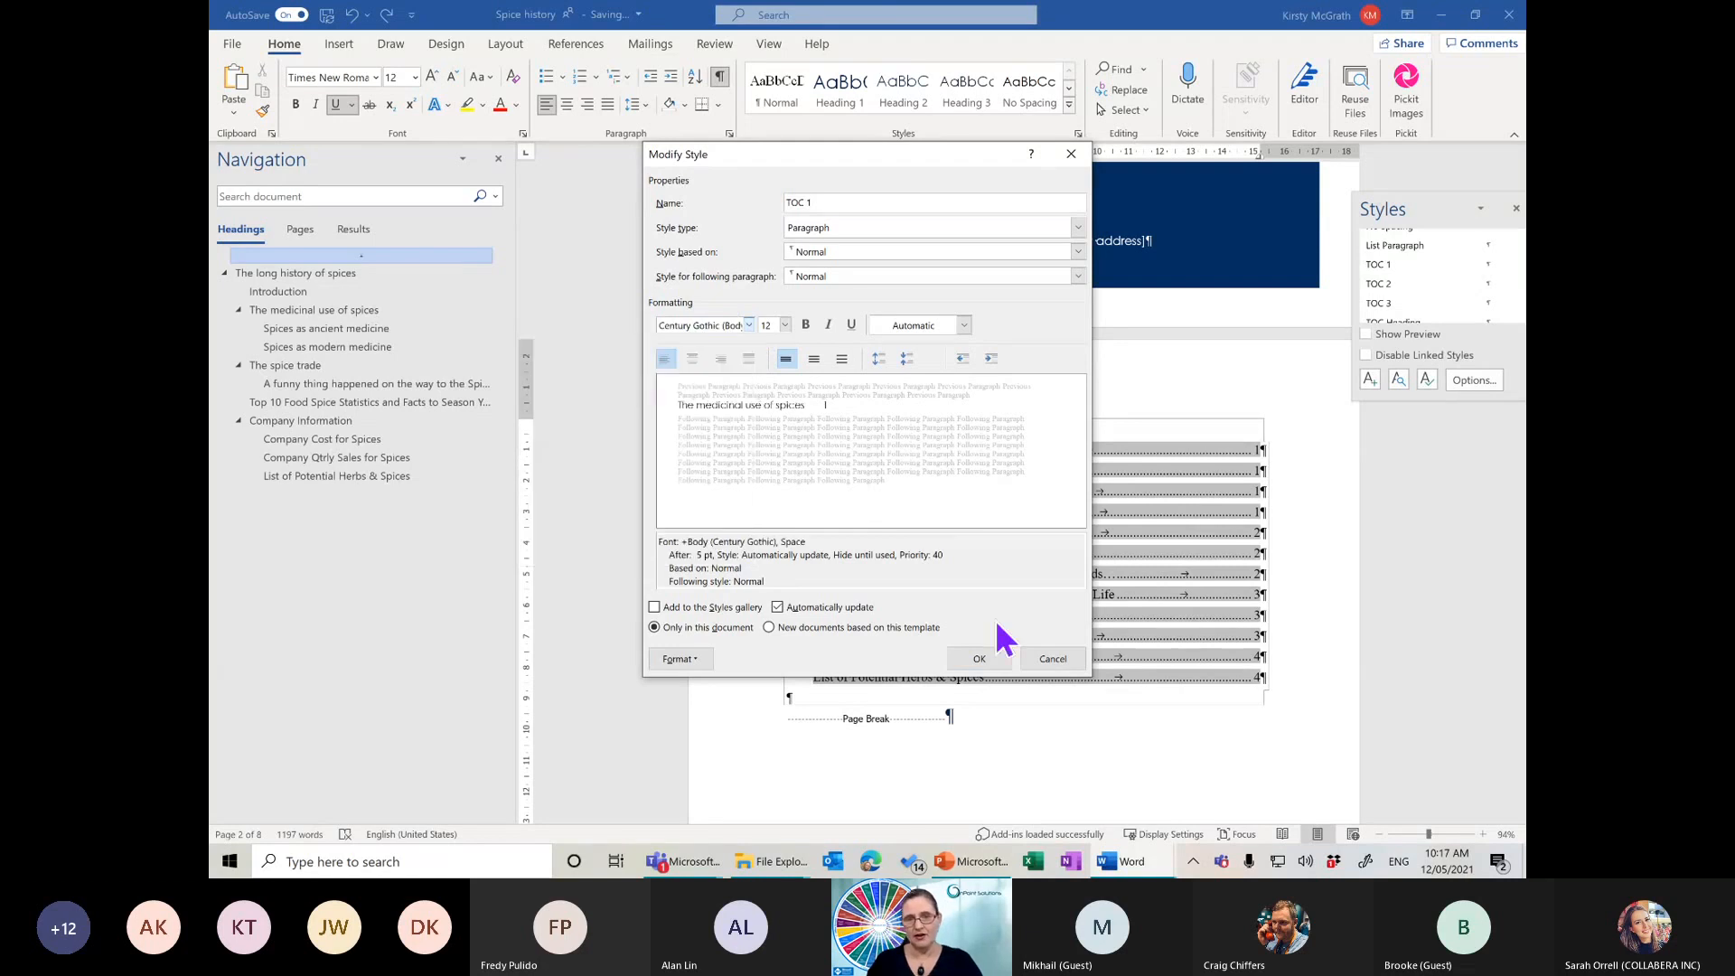
click(983, 660)
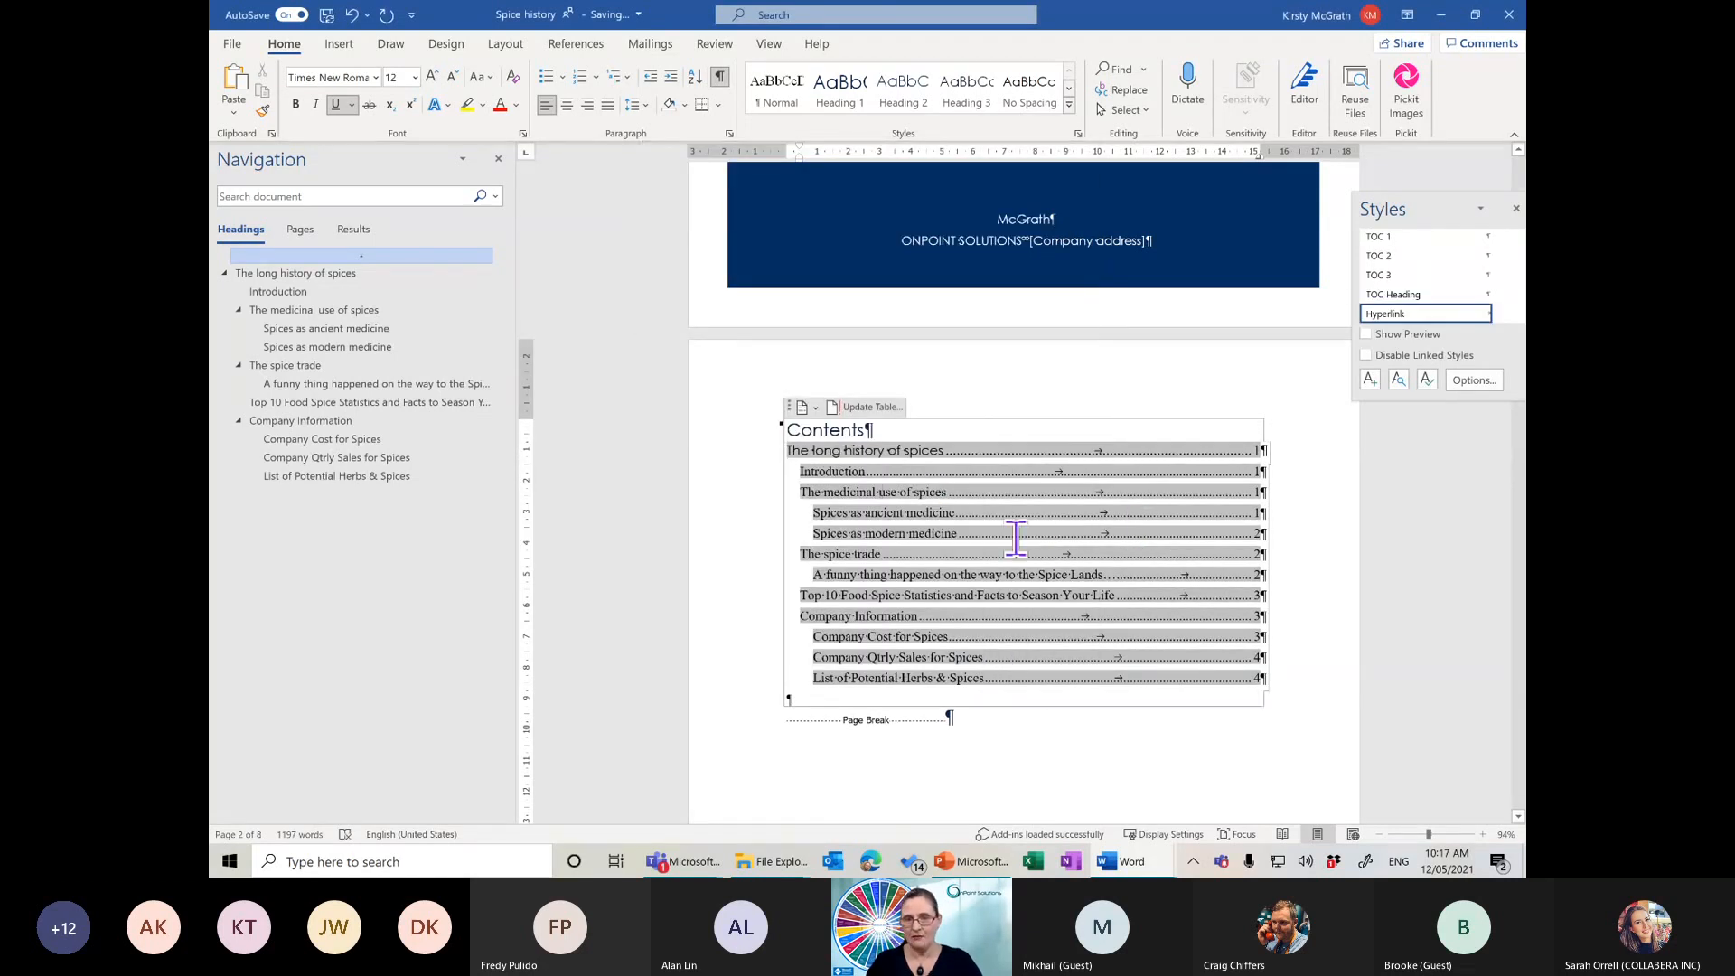
Modify the TOC 2 style to use the Century Gothic (Body) font
right_click(1388, 253)
click(1364, 311)
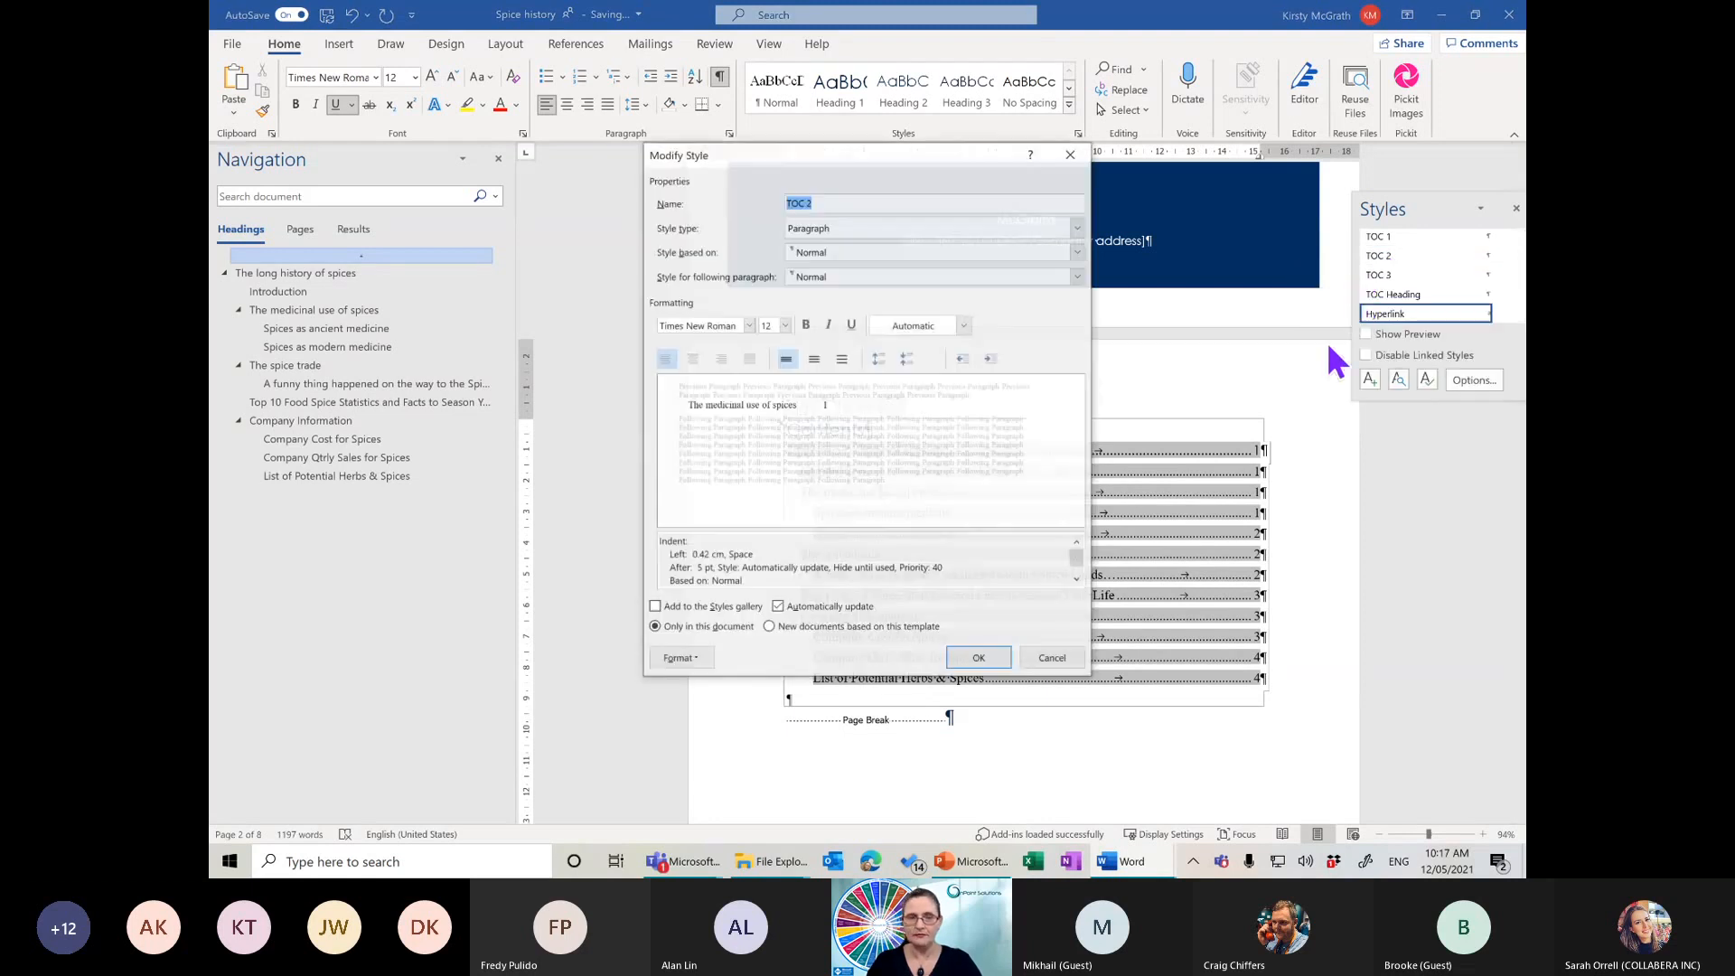
click(748, 325)
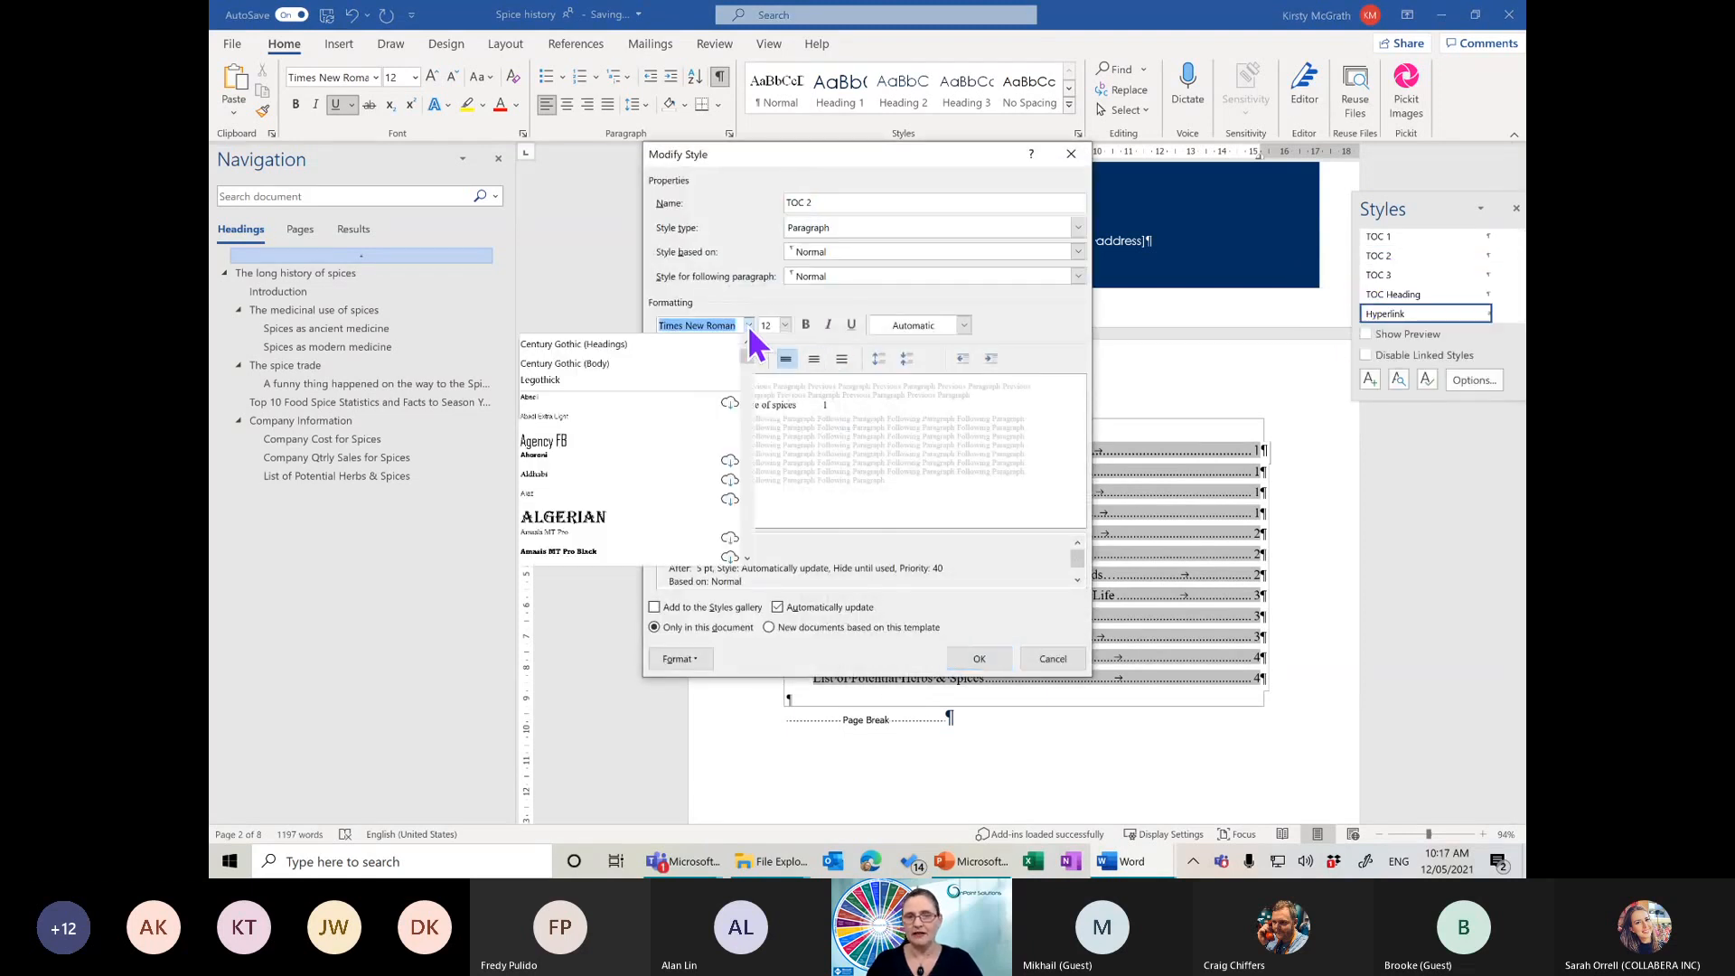
click(651, 361)
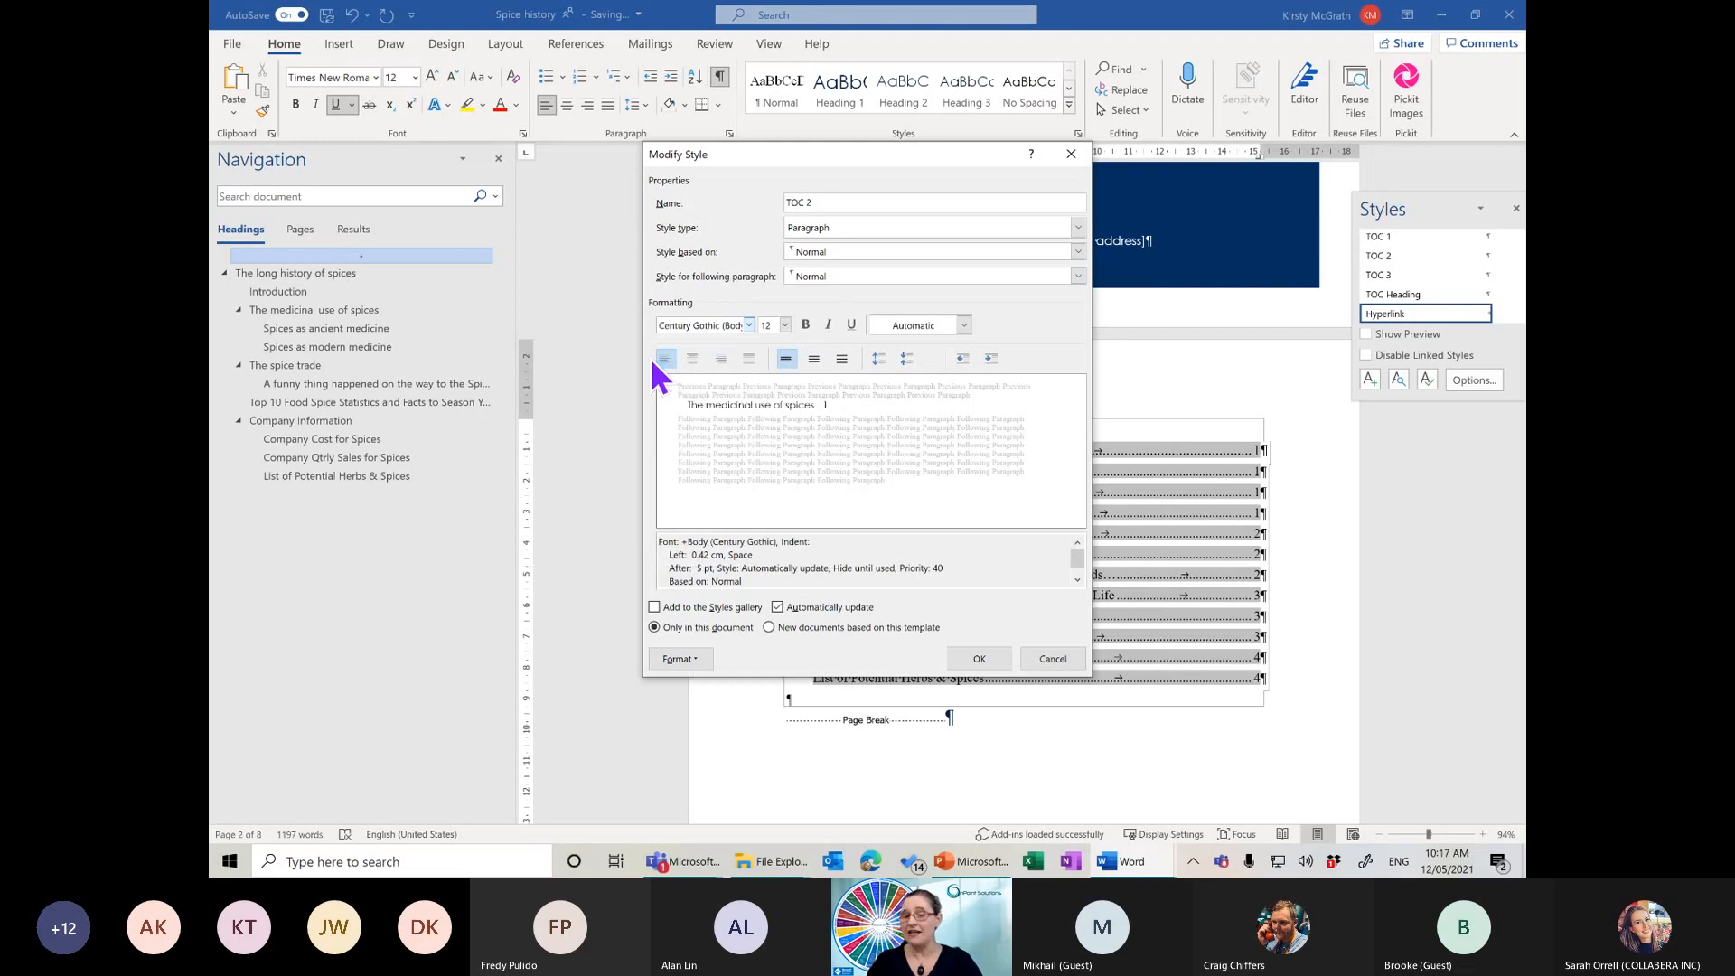
click(976, 661)
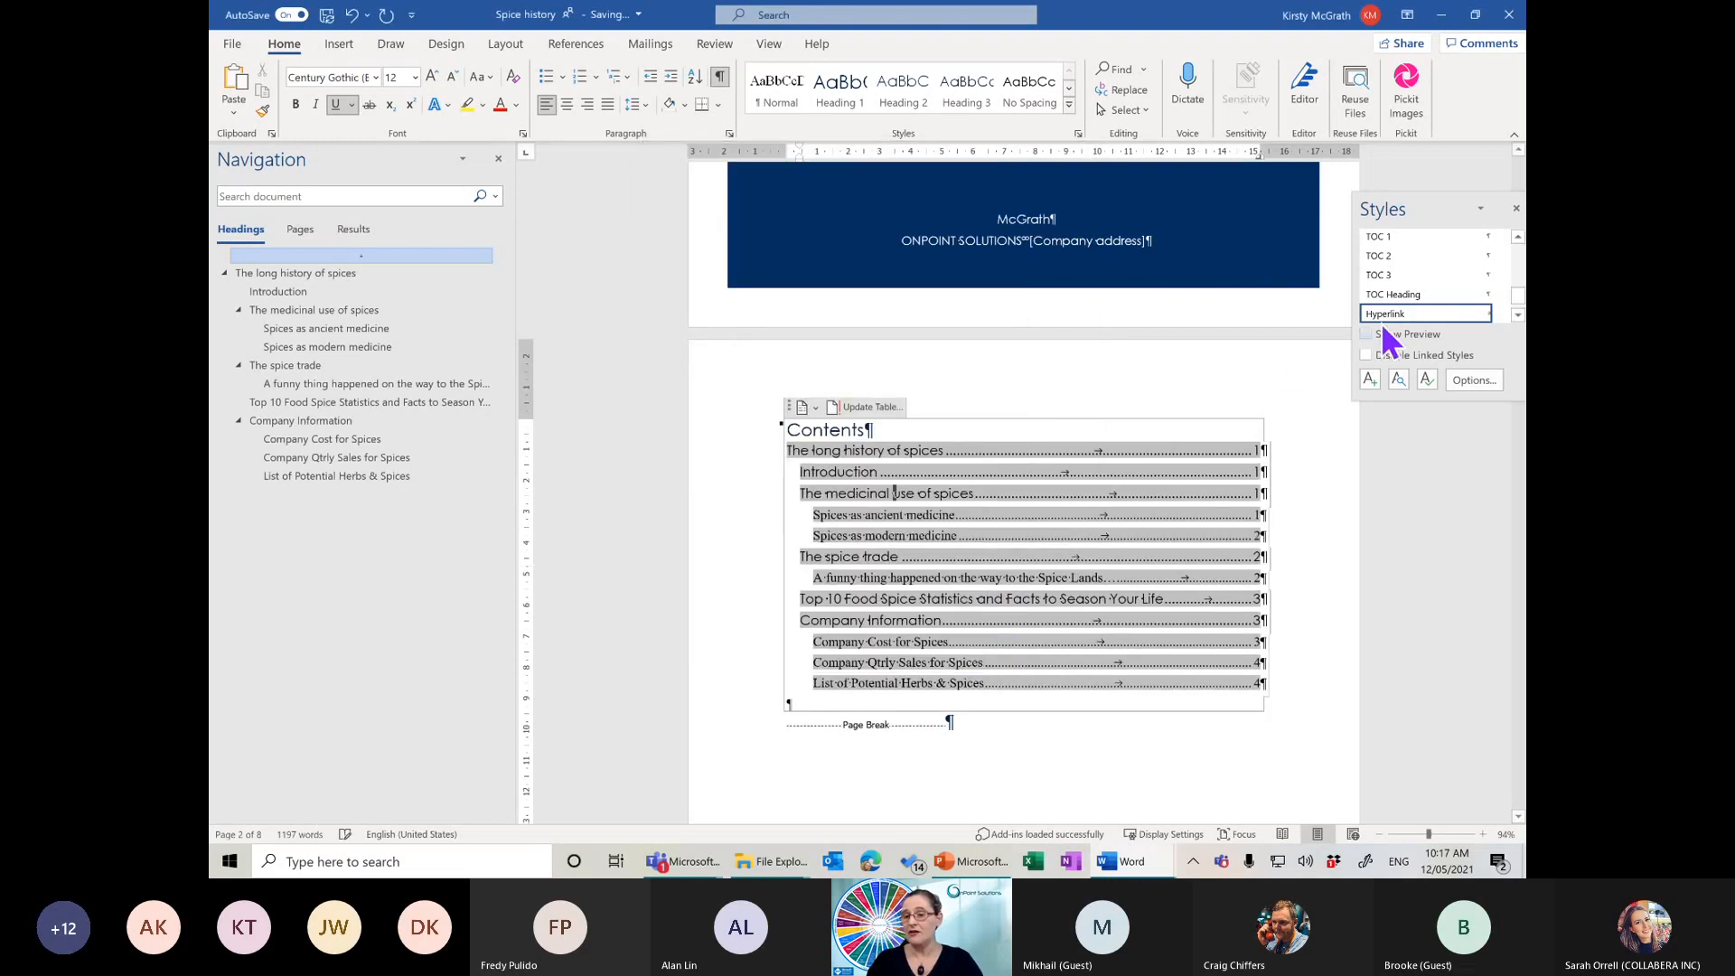
Modify the TOC 3 style to use the Century Gothic (Body) font, and return to the text below the table of contents
right_click(1386, 276)
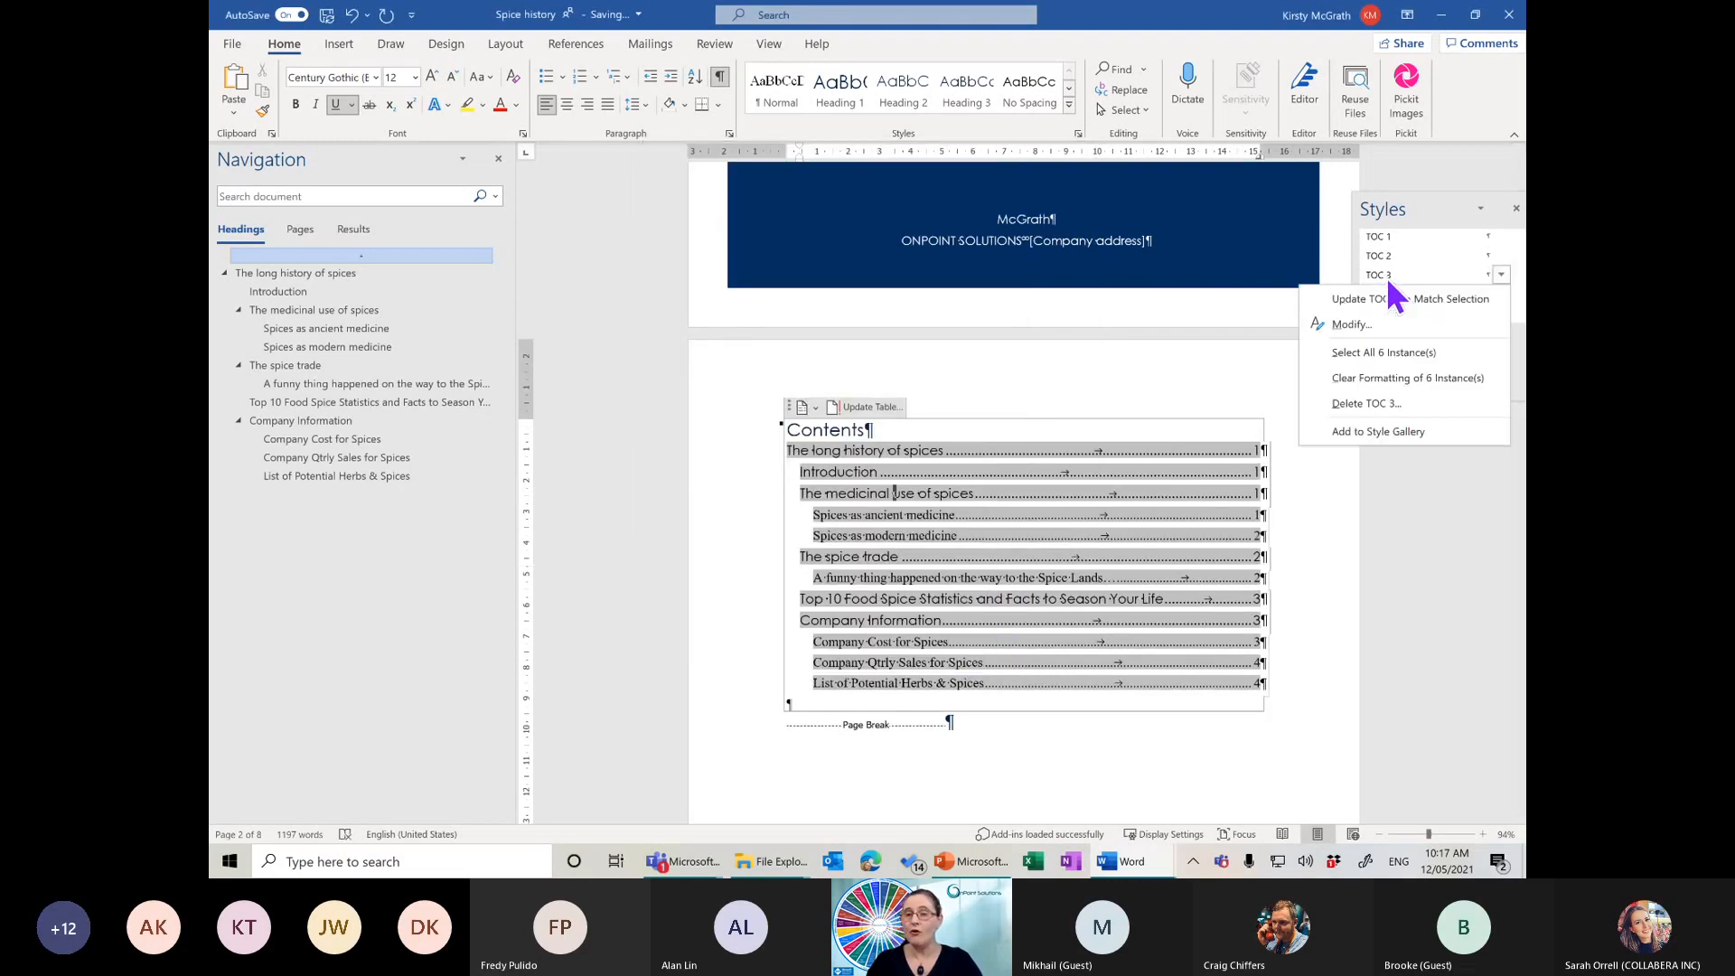
click(1368, 327)
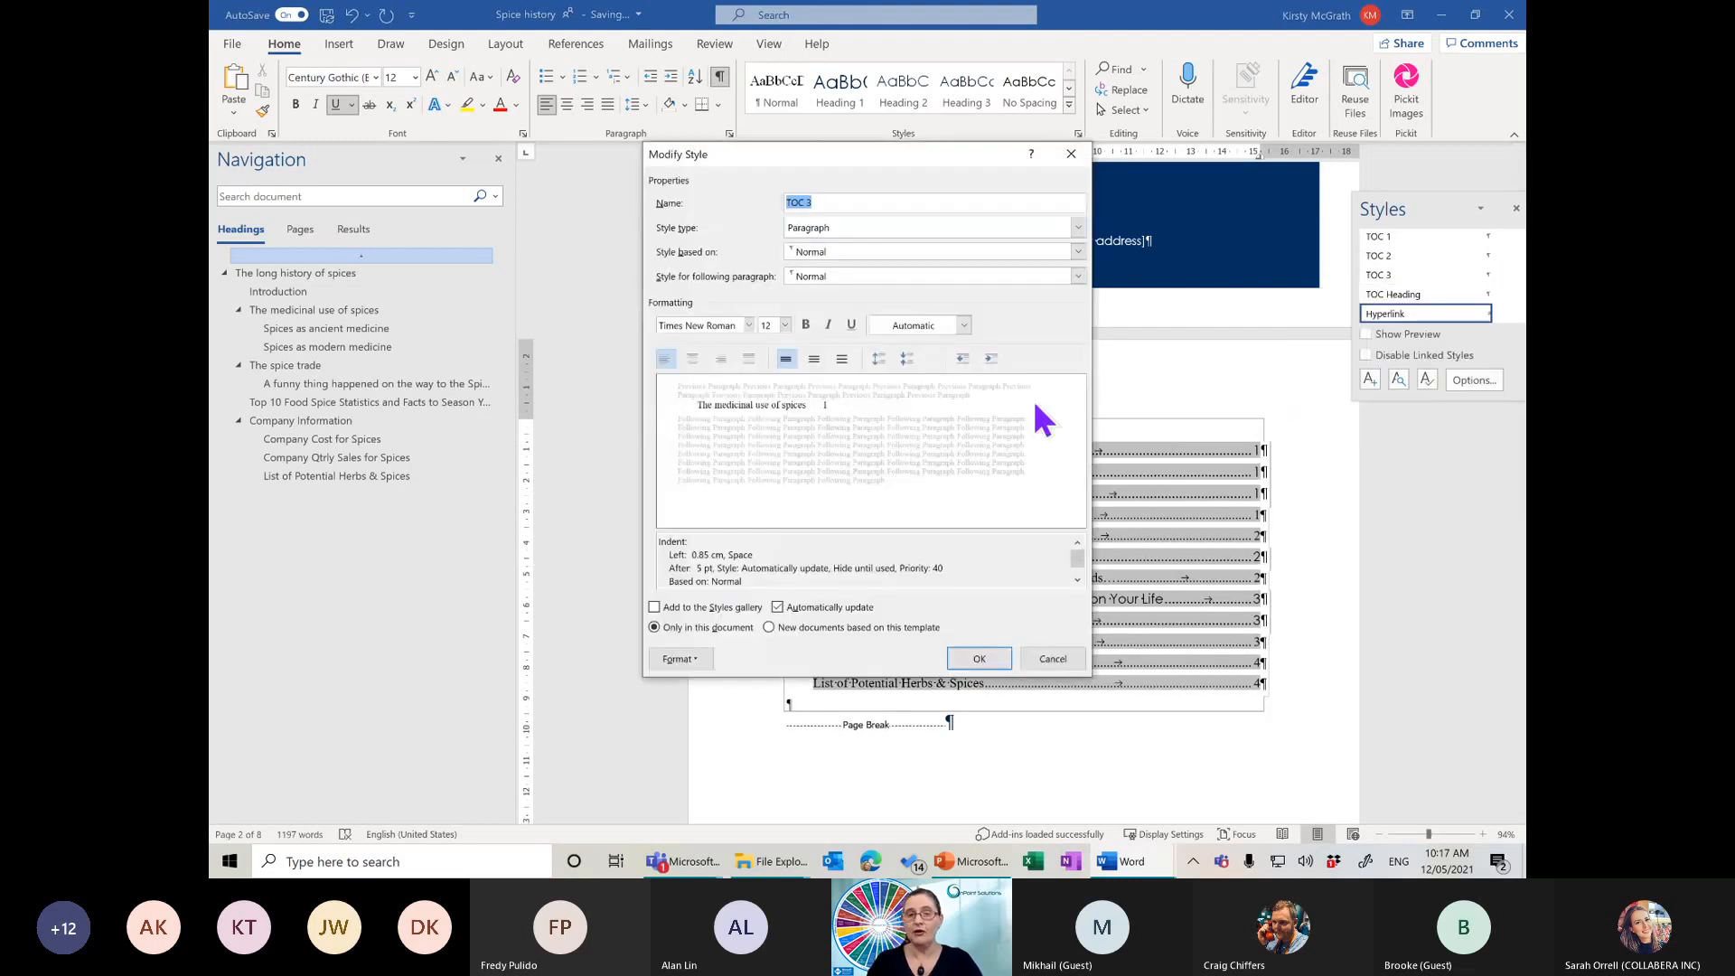
click(749, 325)
click(565, 363)
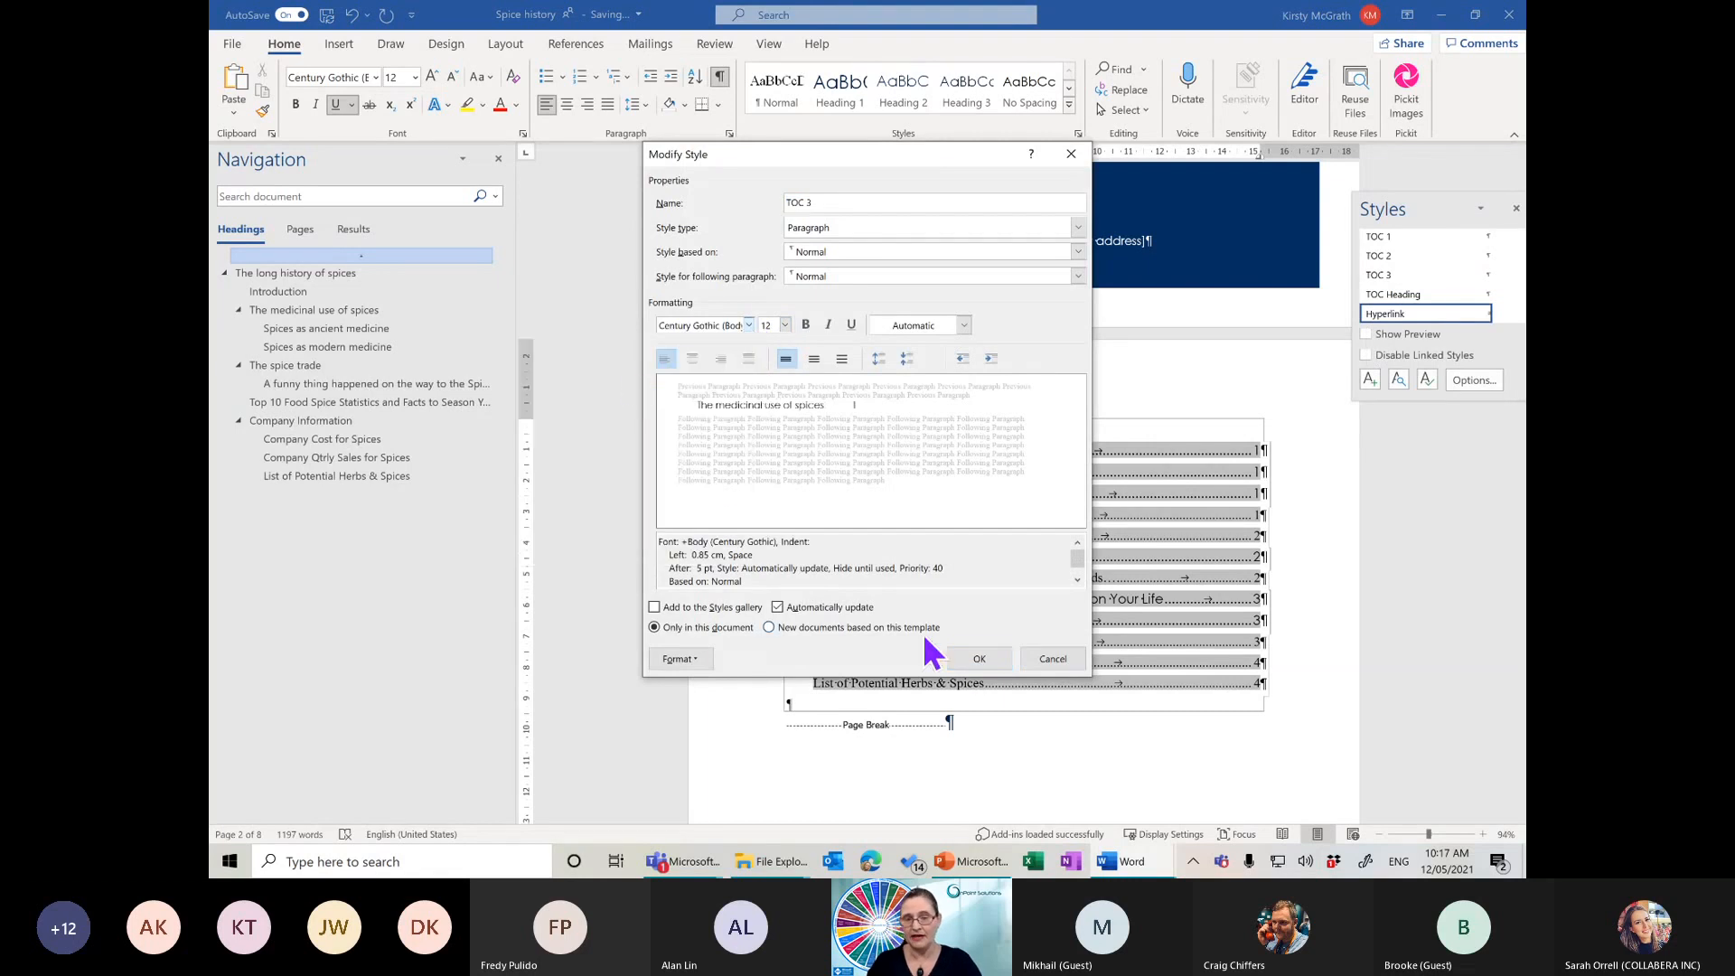
click(979, 658)
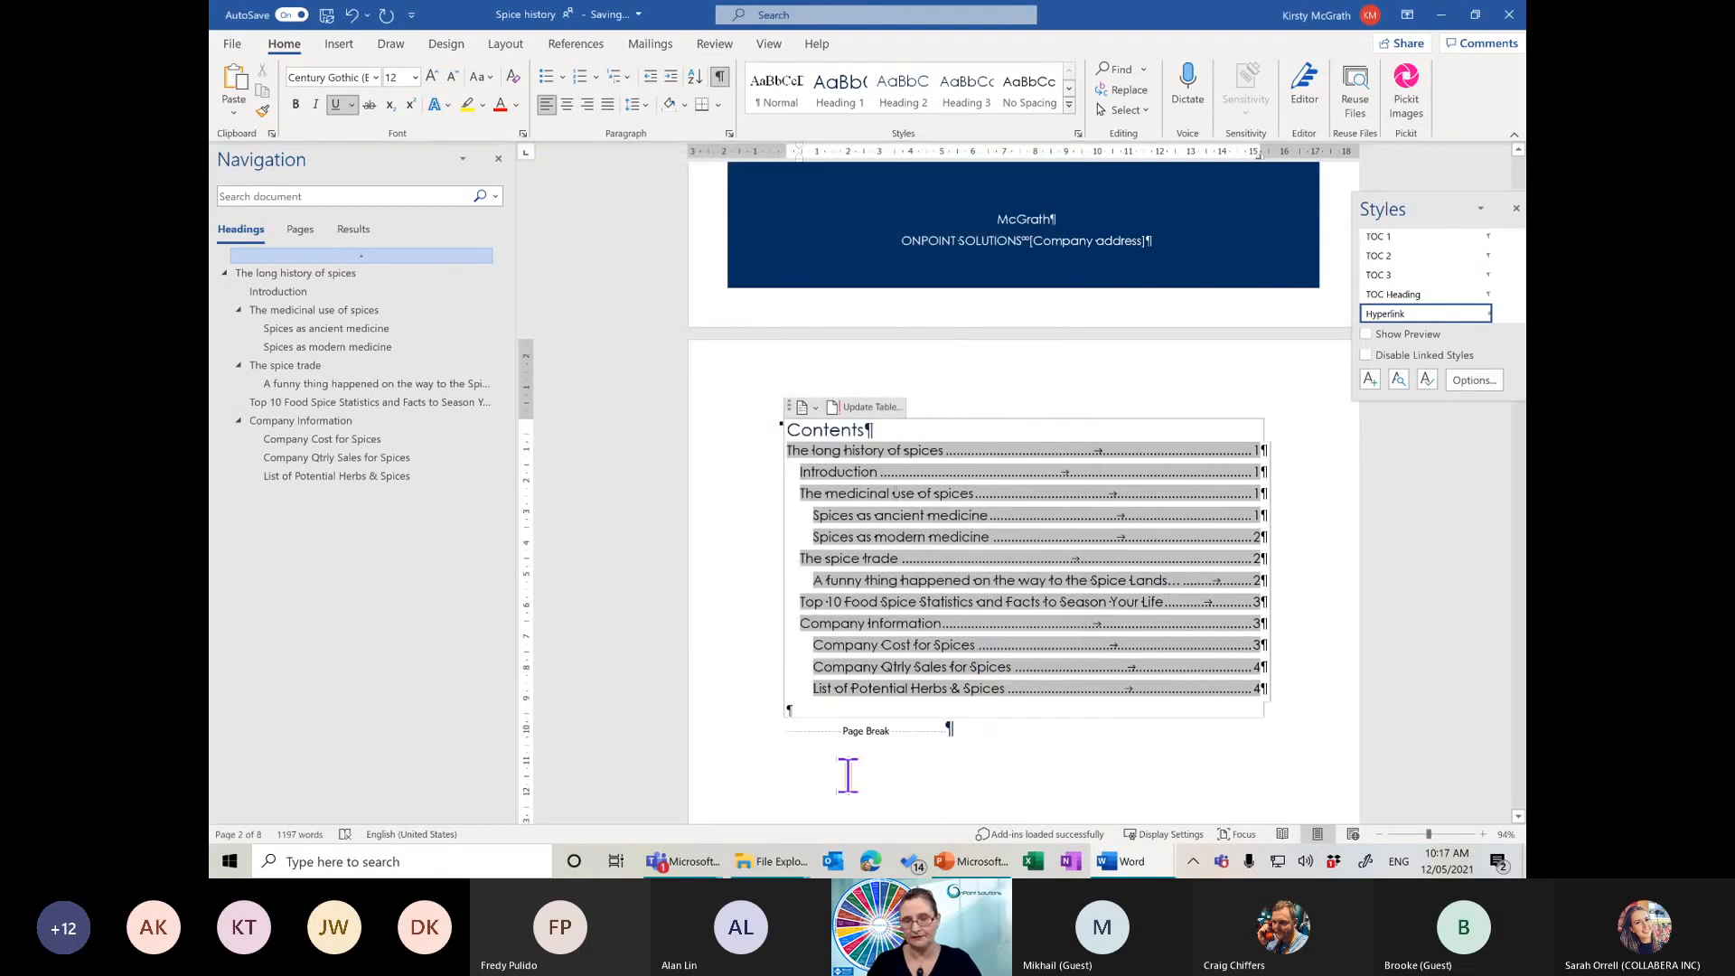
click(791, 734)
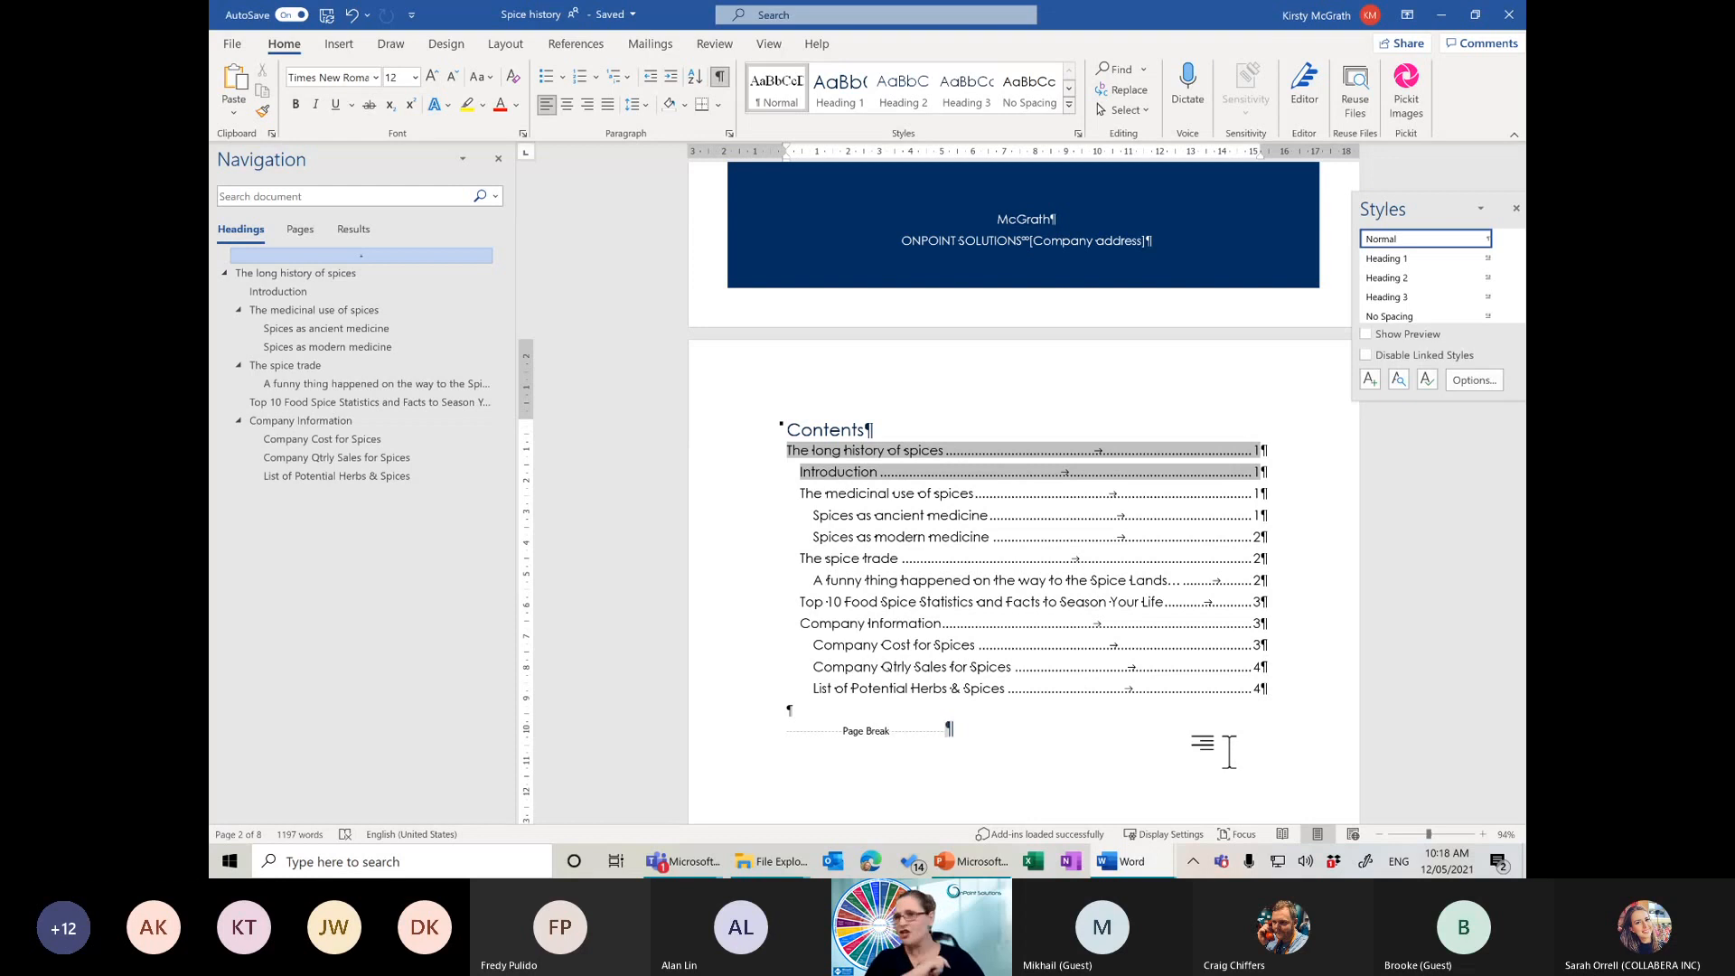
Place the cursor back at the page break below the table of contents and dock the Styles pane beside the Navigation pane
click(961, 453)
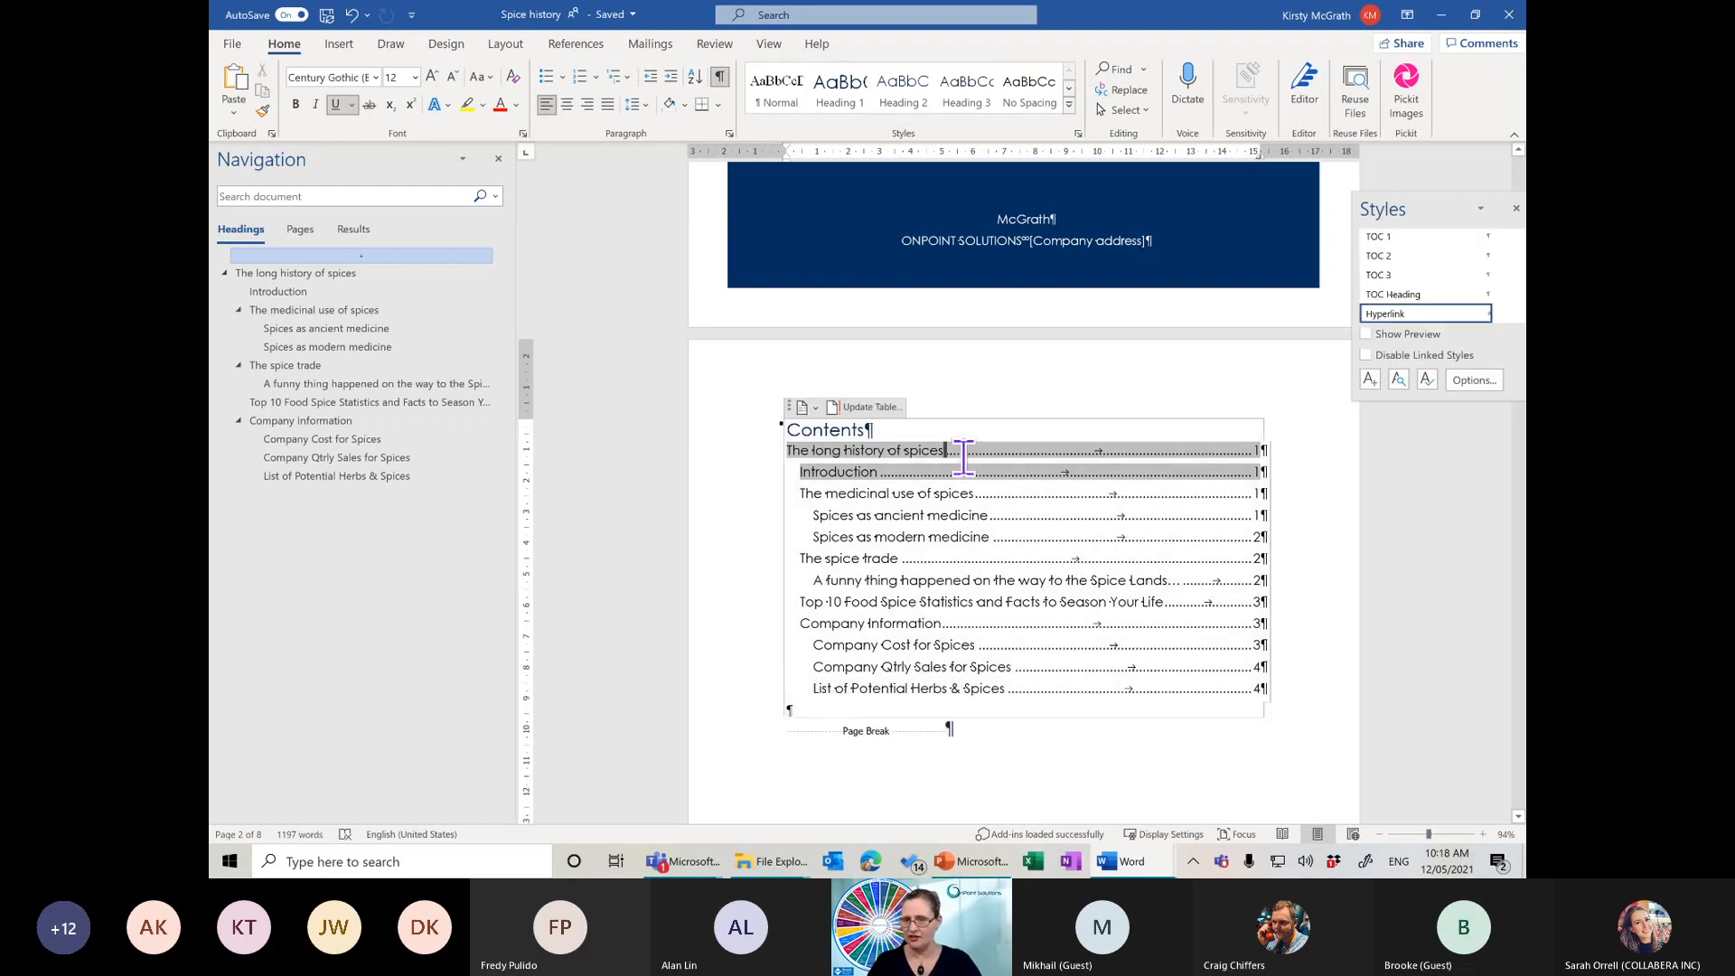
click(816, 450)
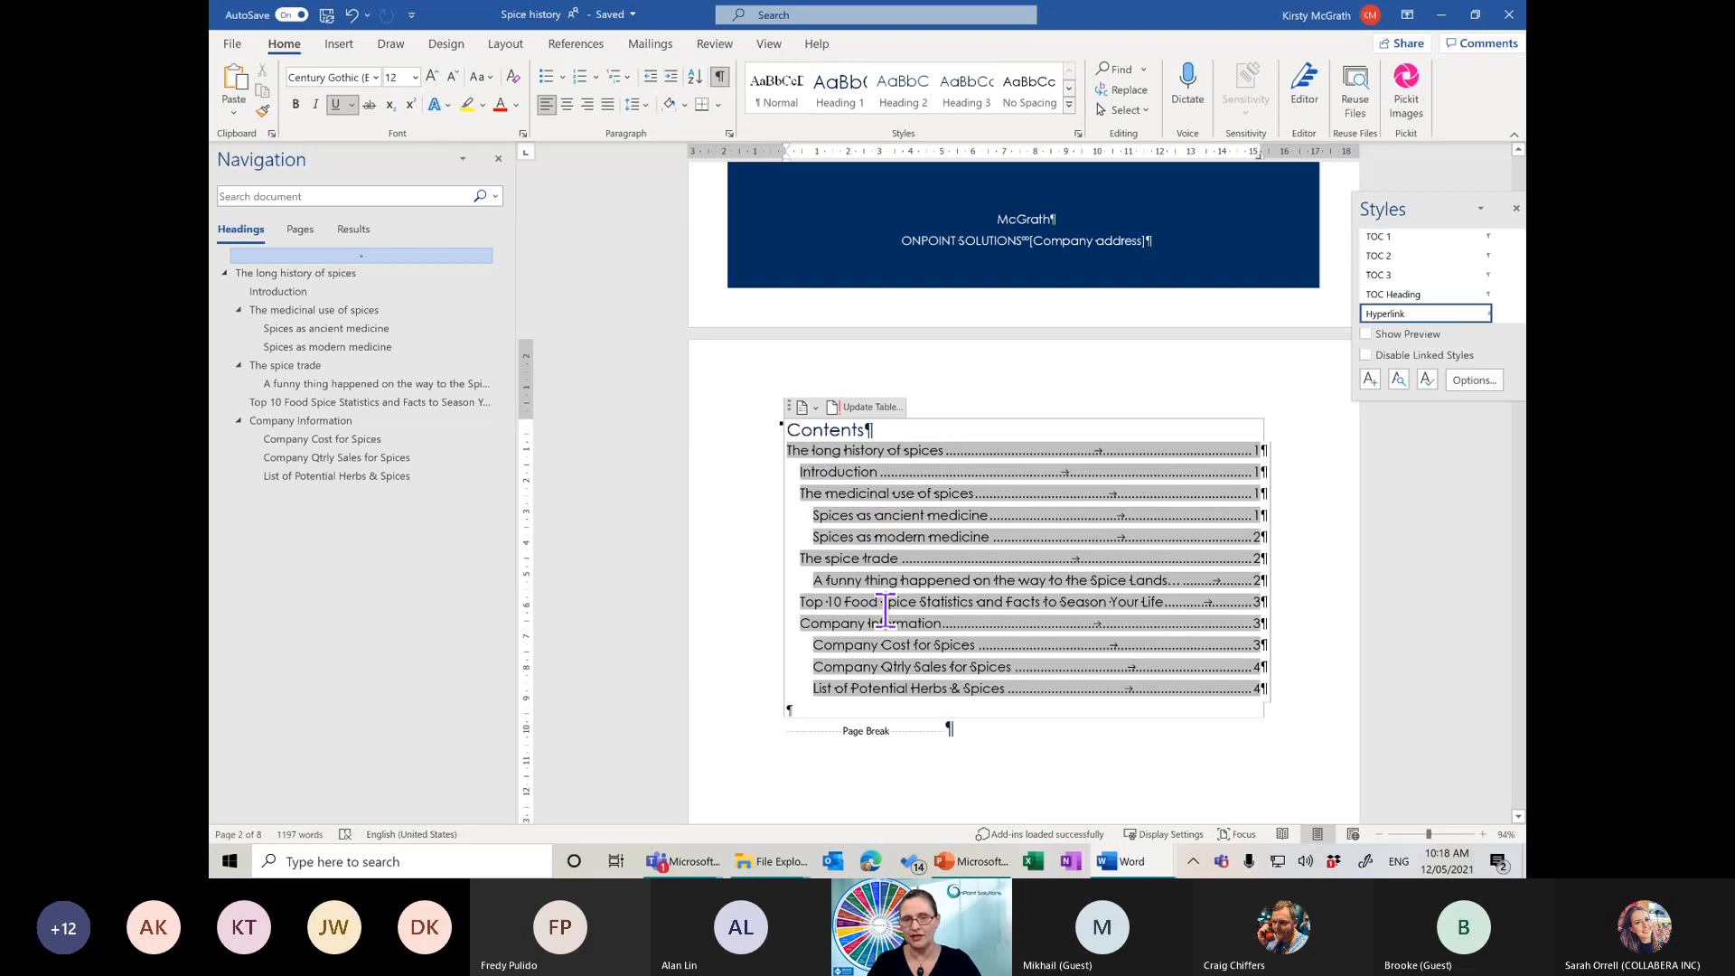
click(866, 730)
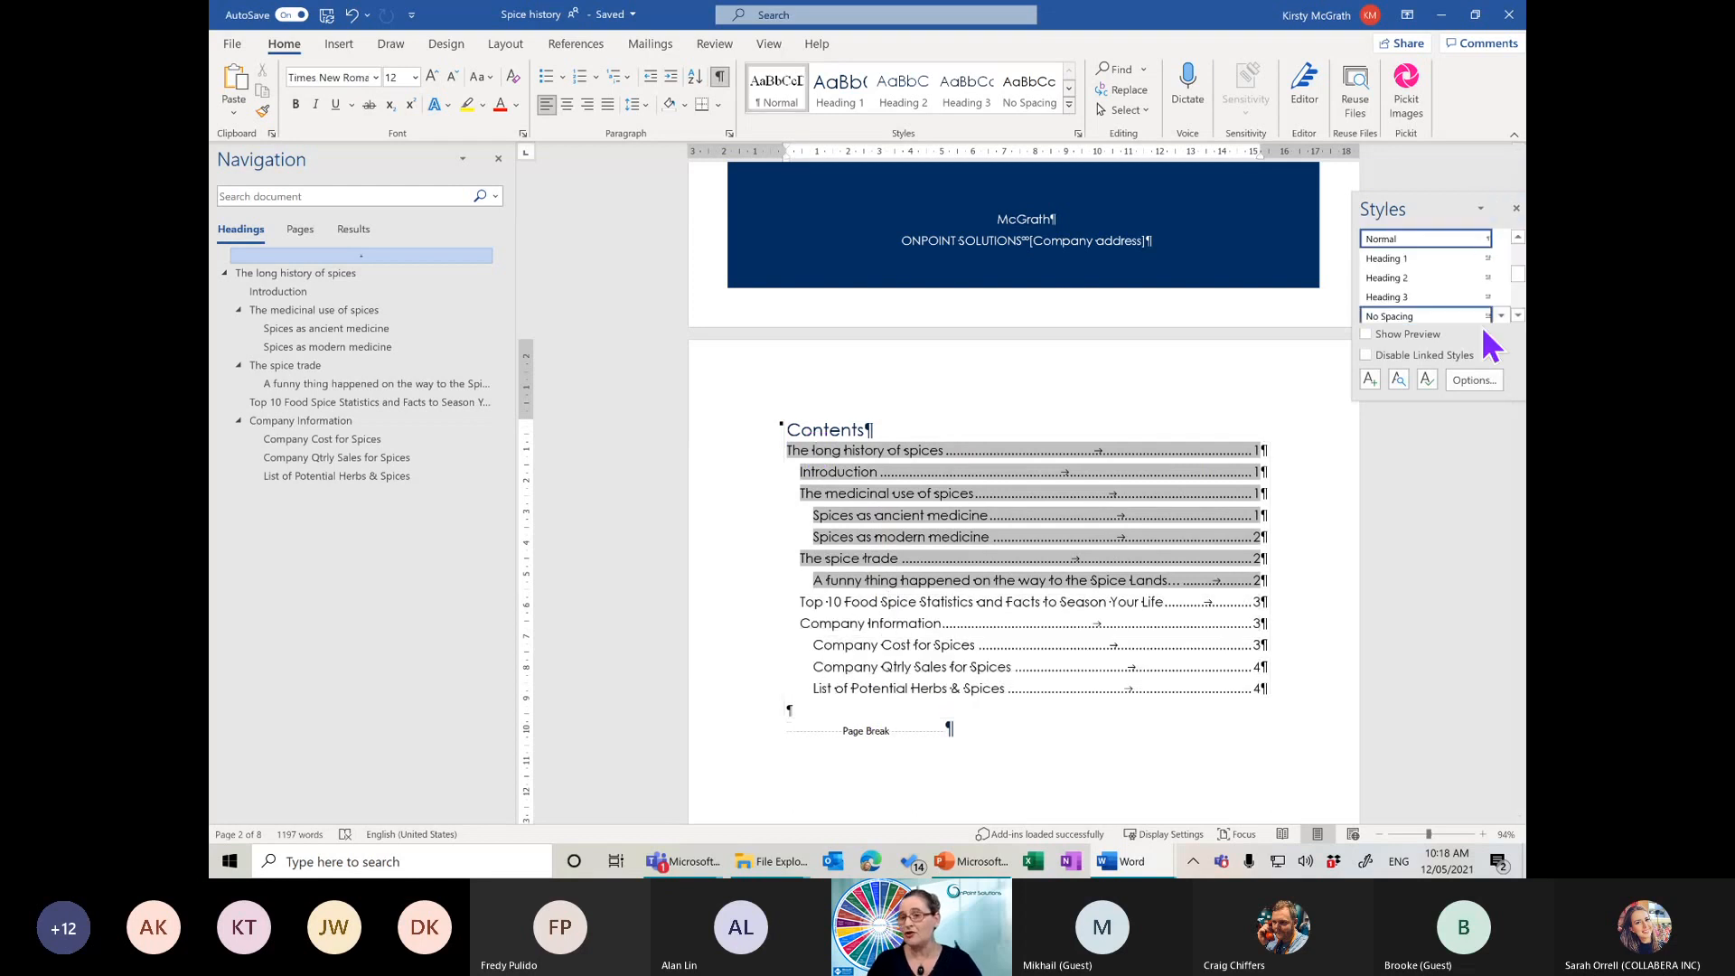
drag(1416, 209, 217, 233)
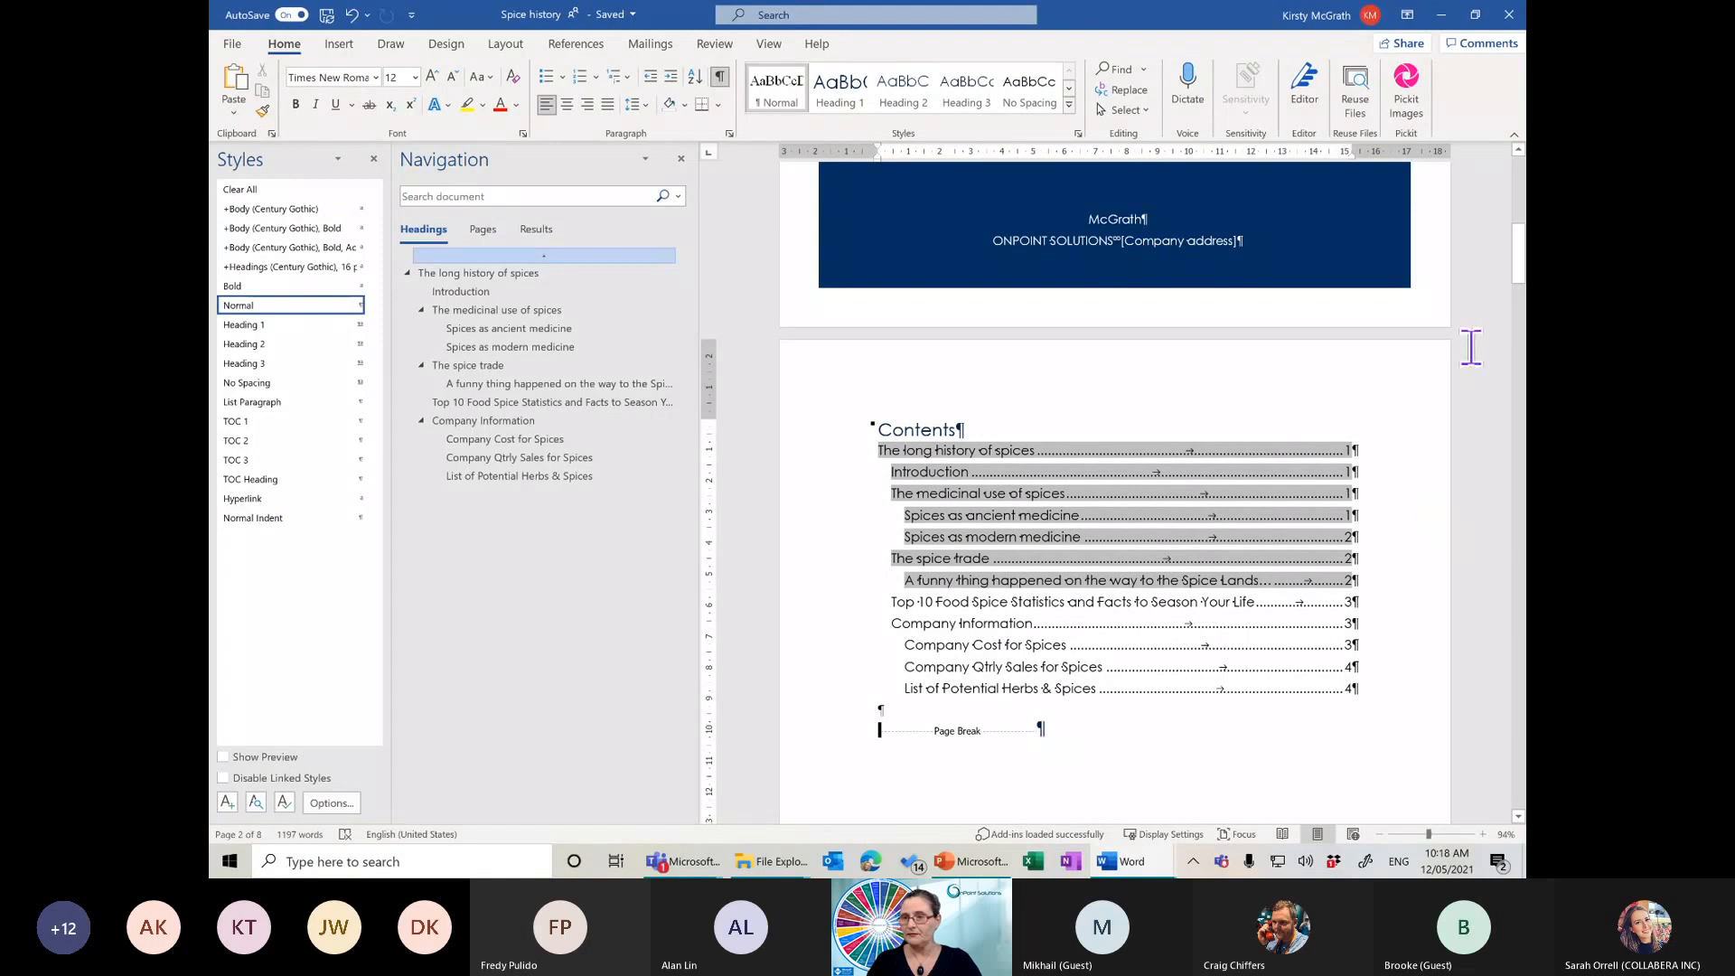
Open the header area of the contents page and insert the built-in Facet (Even Page) header
mouse_move(1518, 257)
mouse_down()
mouse_move(1504, 409)
mouse_move(1499, 204)
mouse_move(1502, 271)
mouse_up()
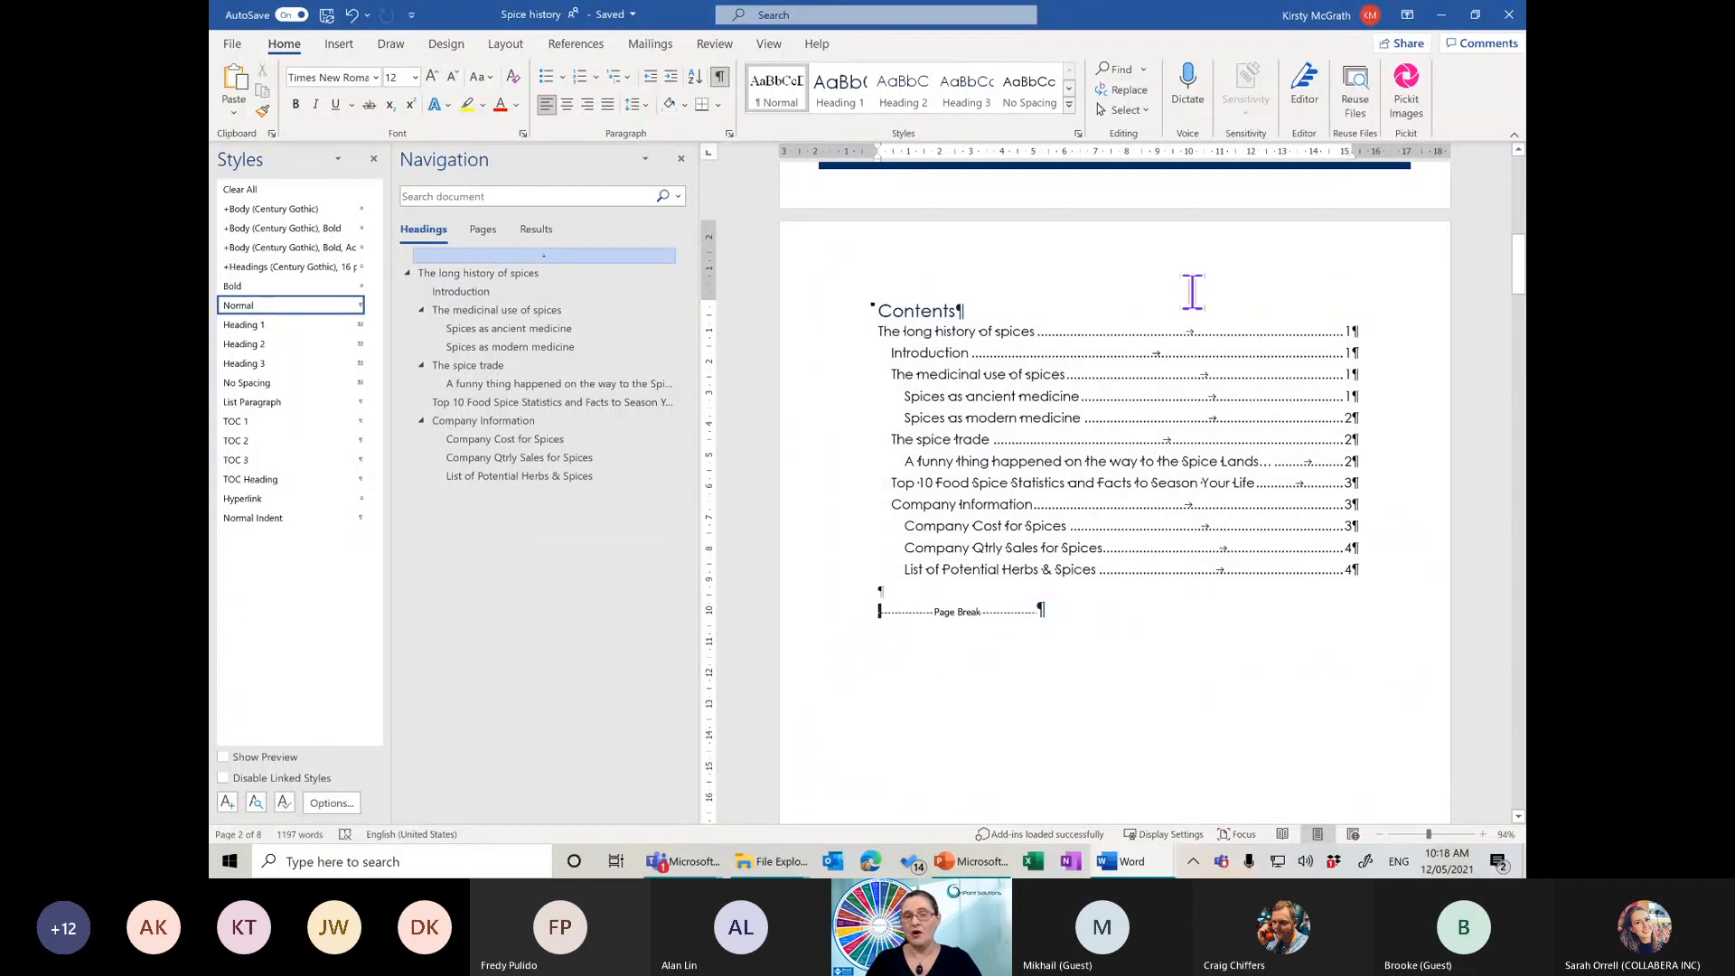
double_click(1028, 250)
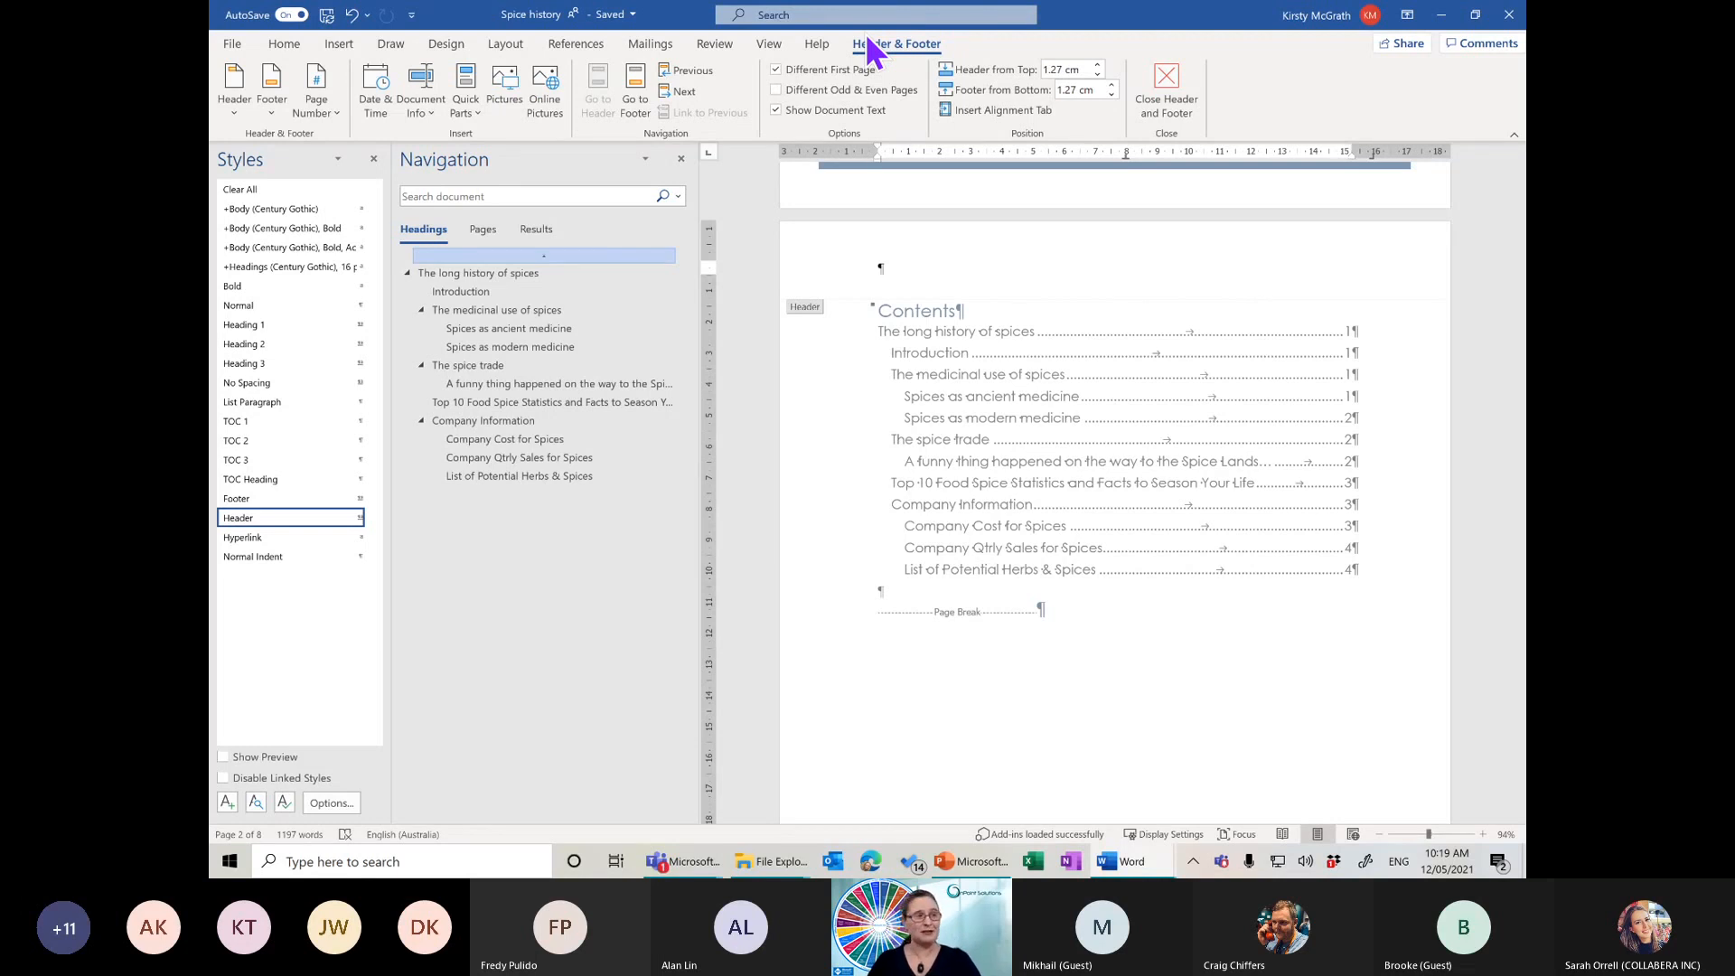
click(228, 110)
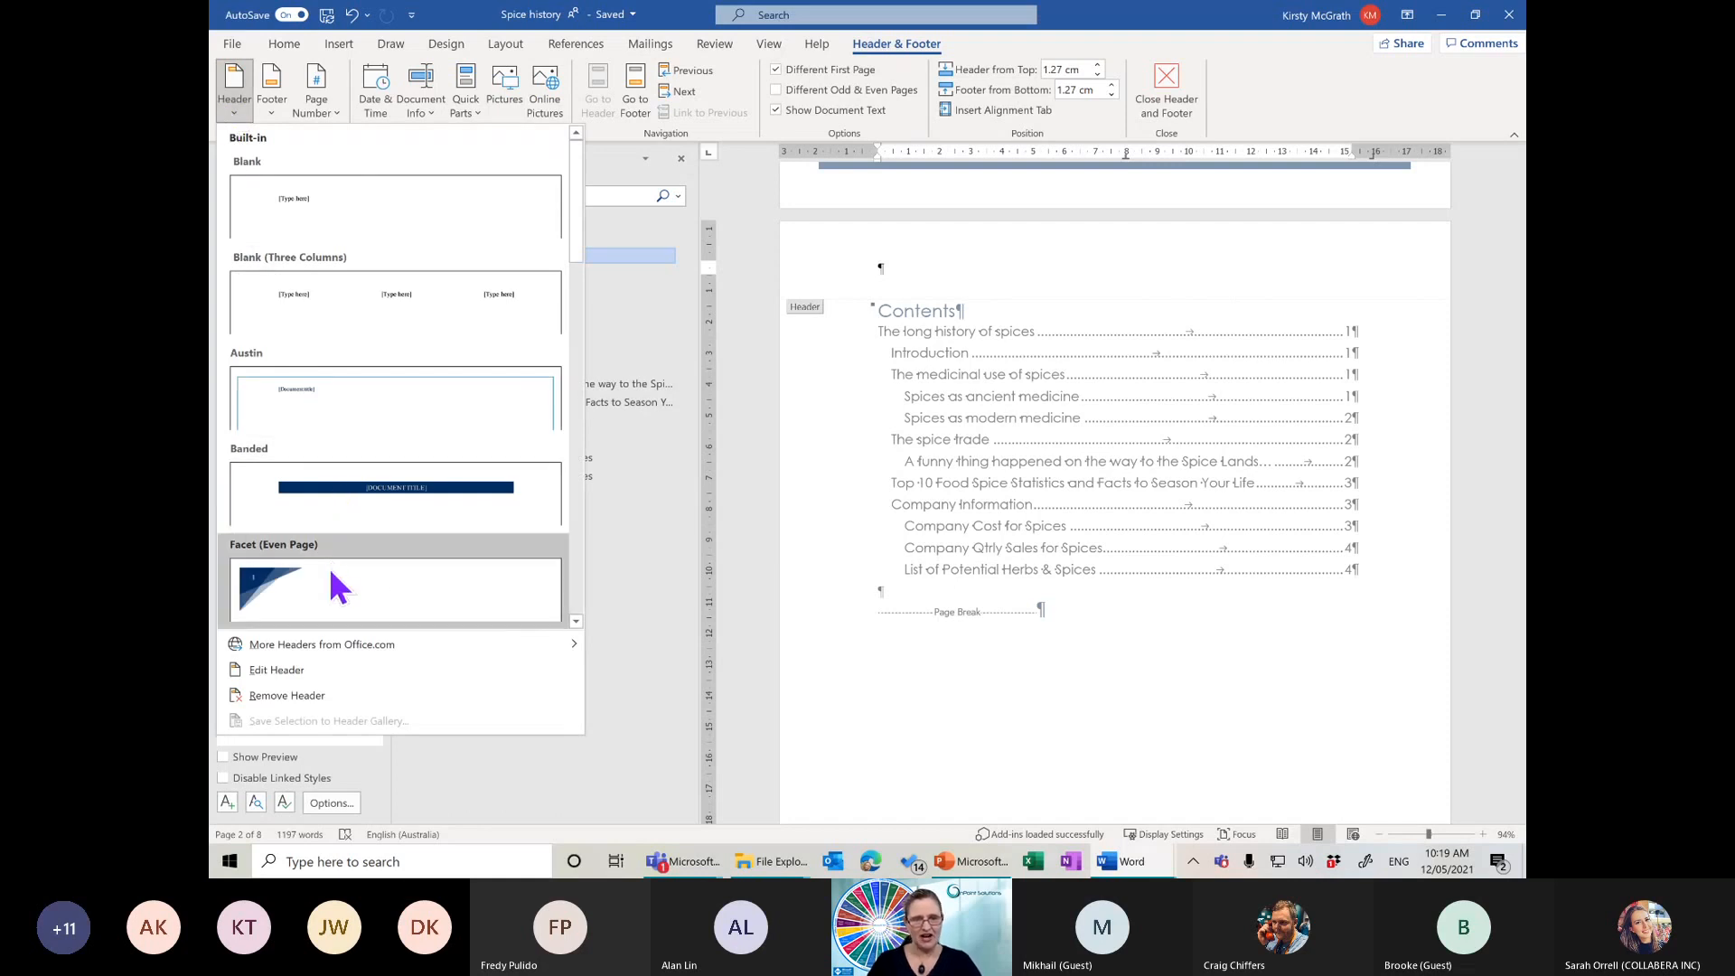
click(336, 586)
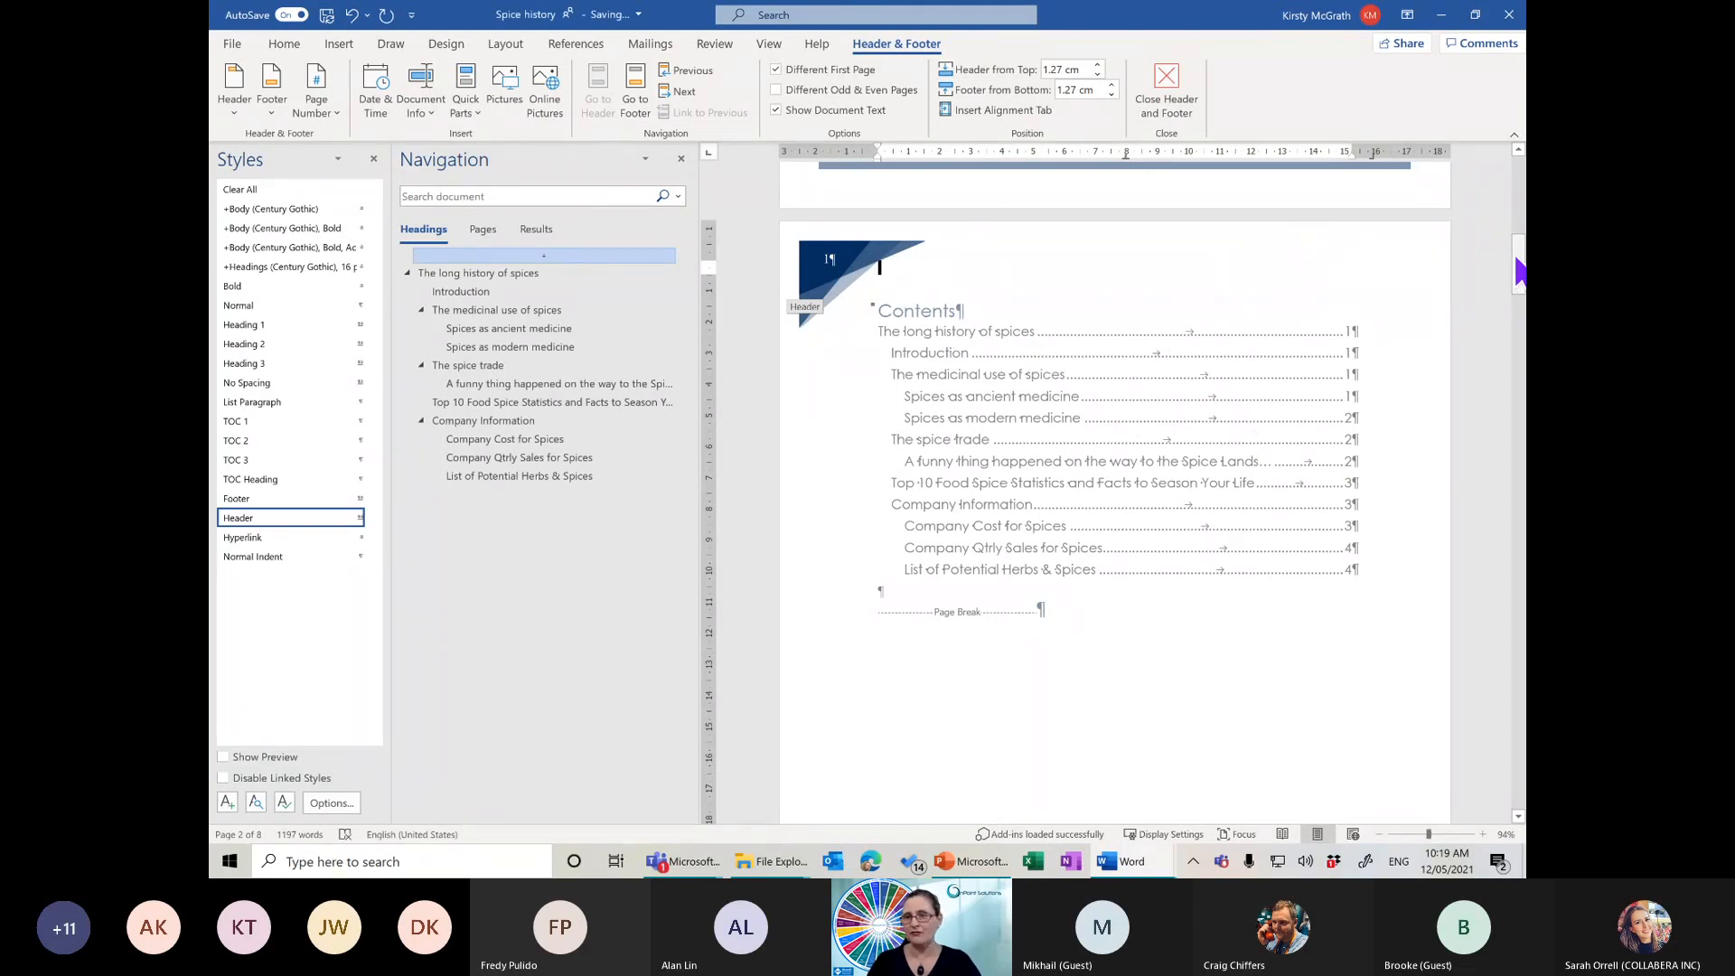
Insert the matching built-in Facet (Even Page) footer in the footer area of the contents page
drag(1518, 268, 1519, 318)
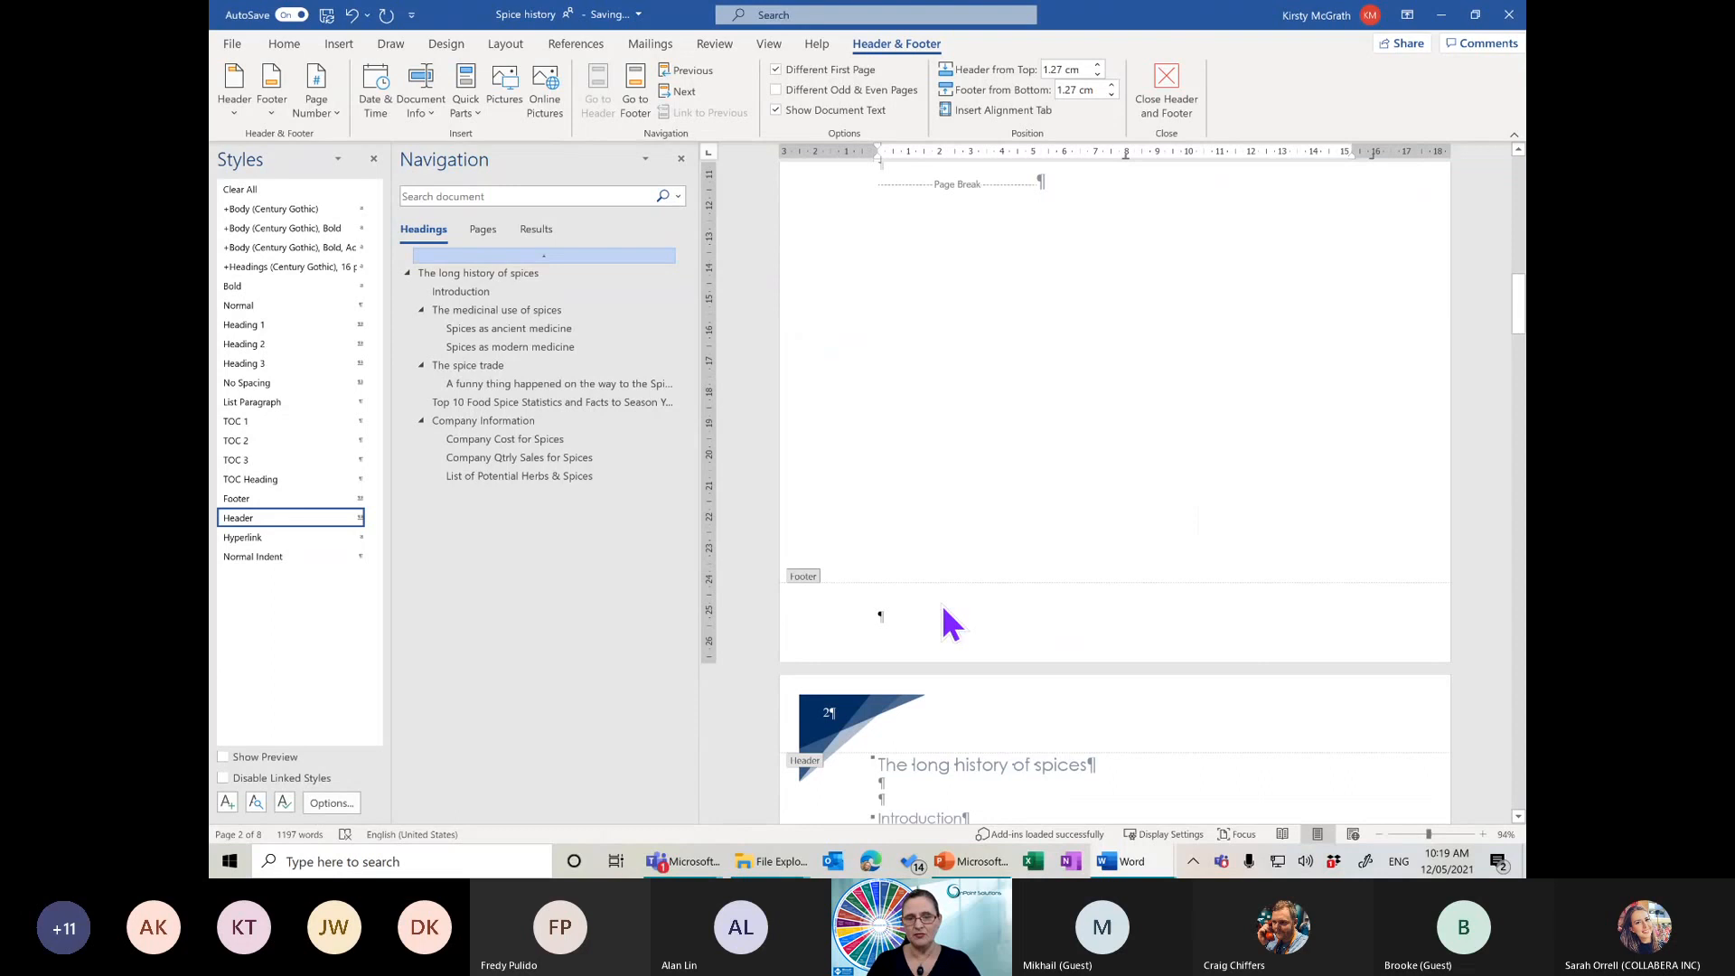
click(874, 608)
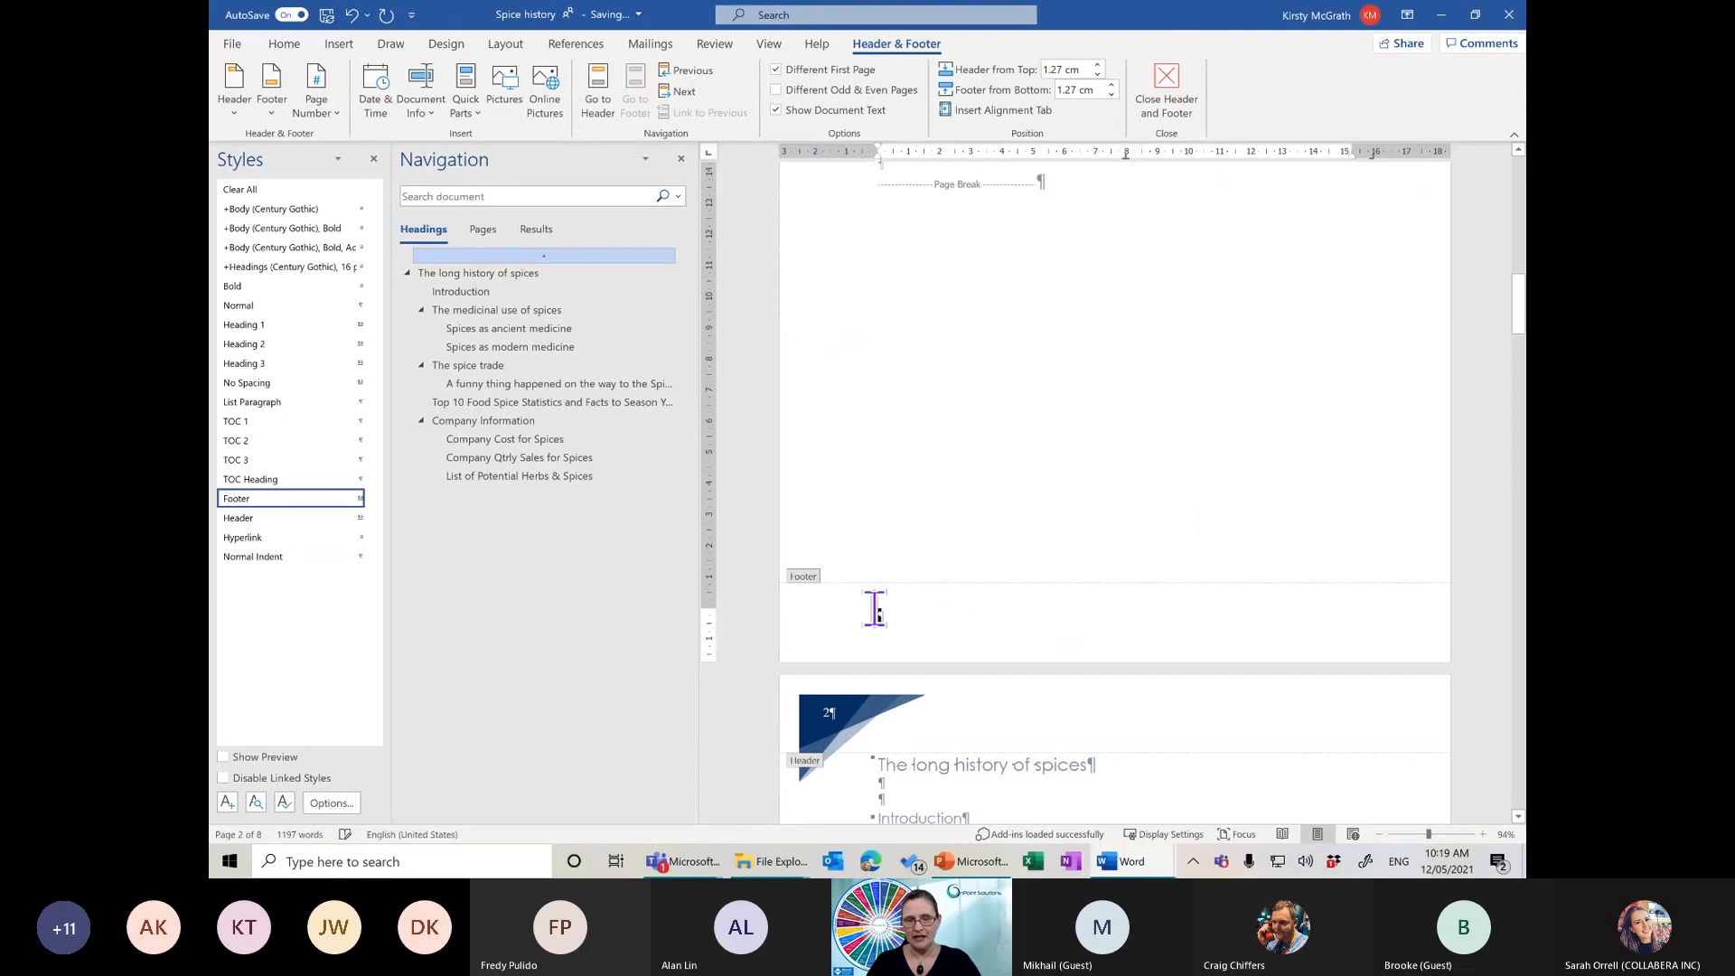
click(270, 106)
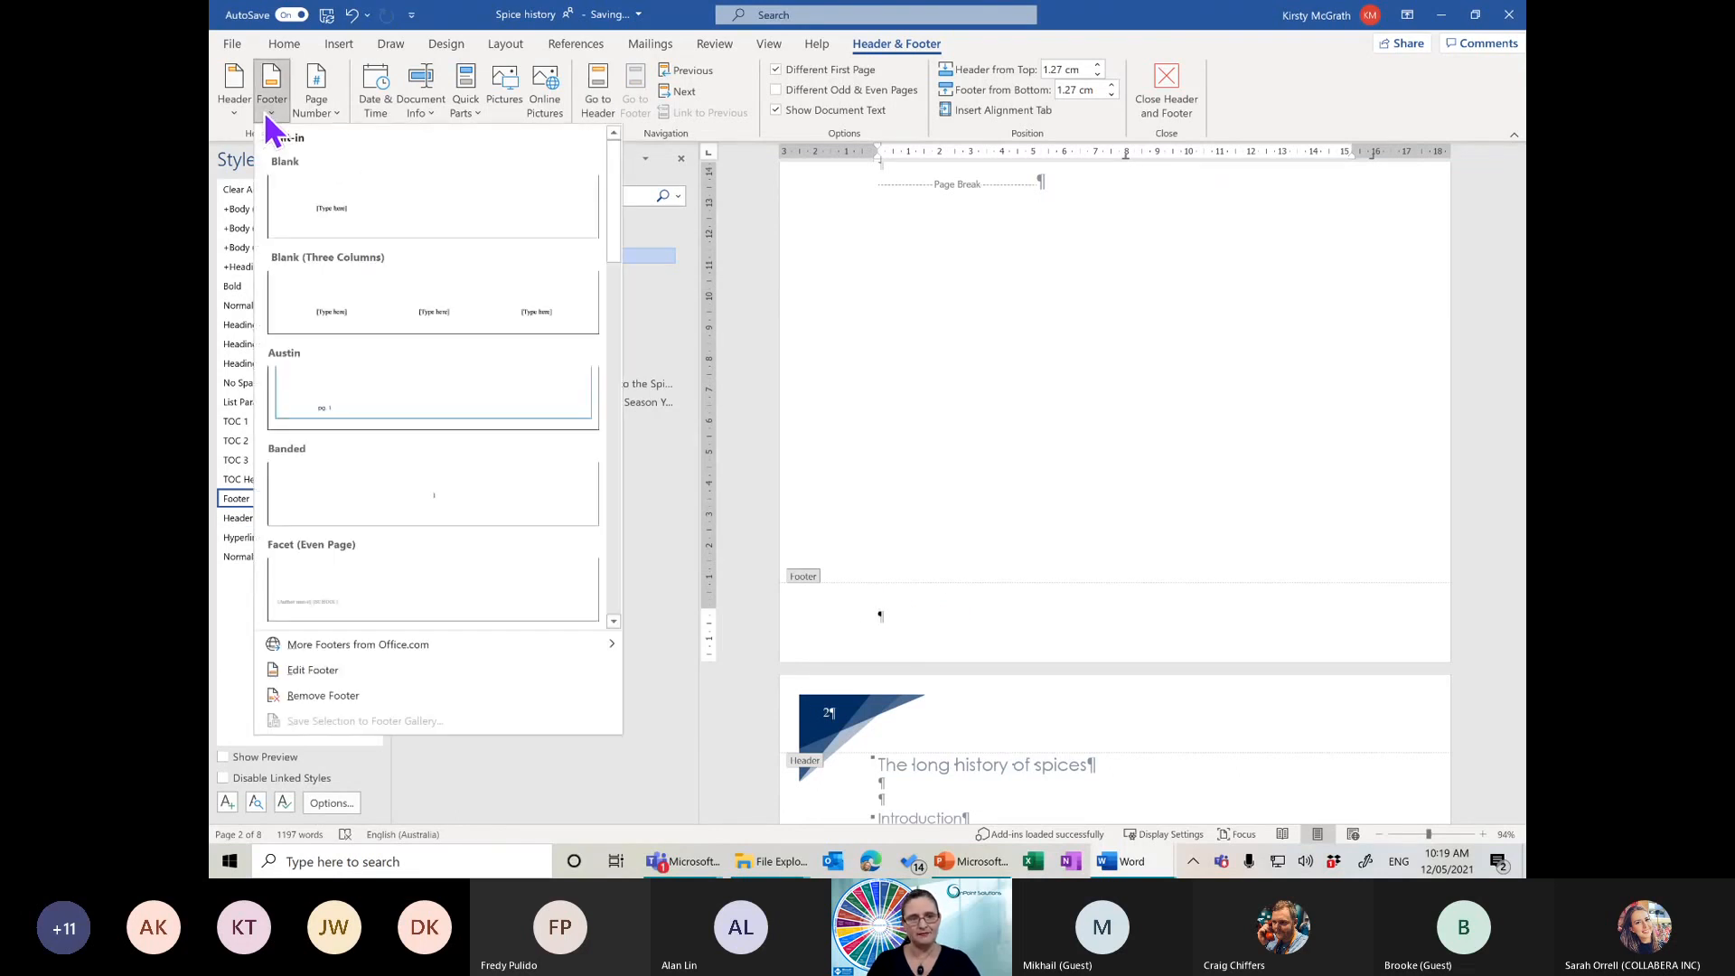
click(230, 106)
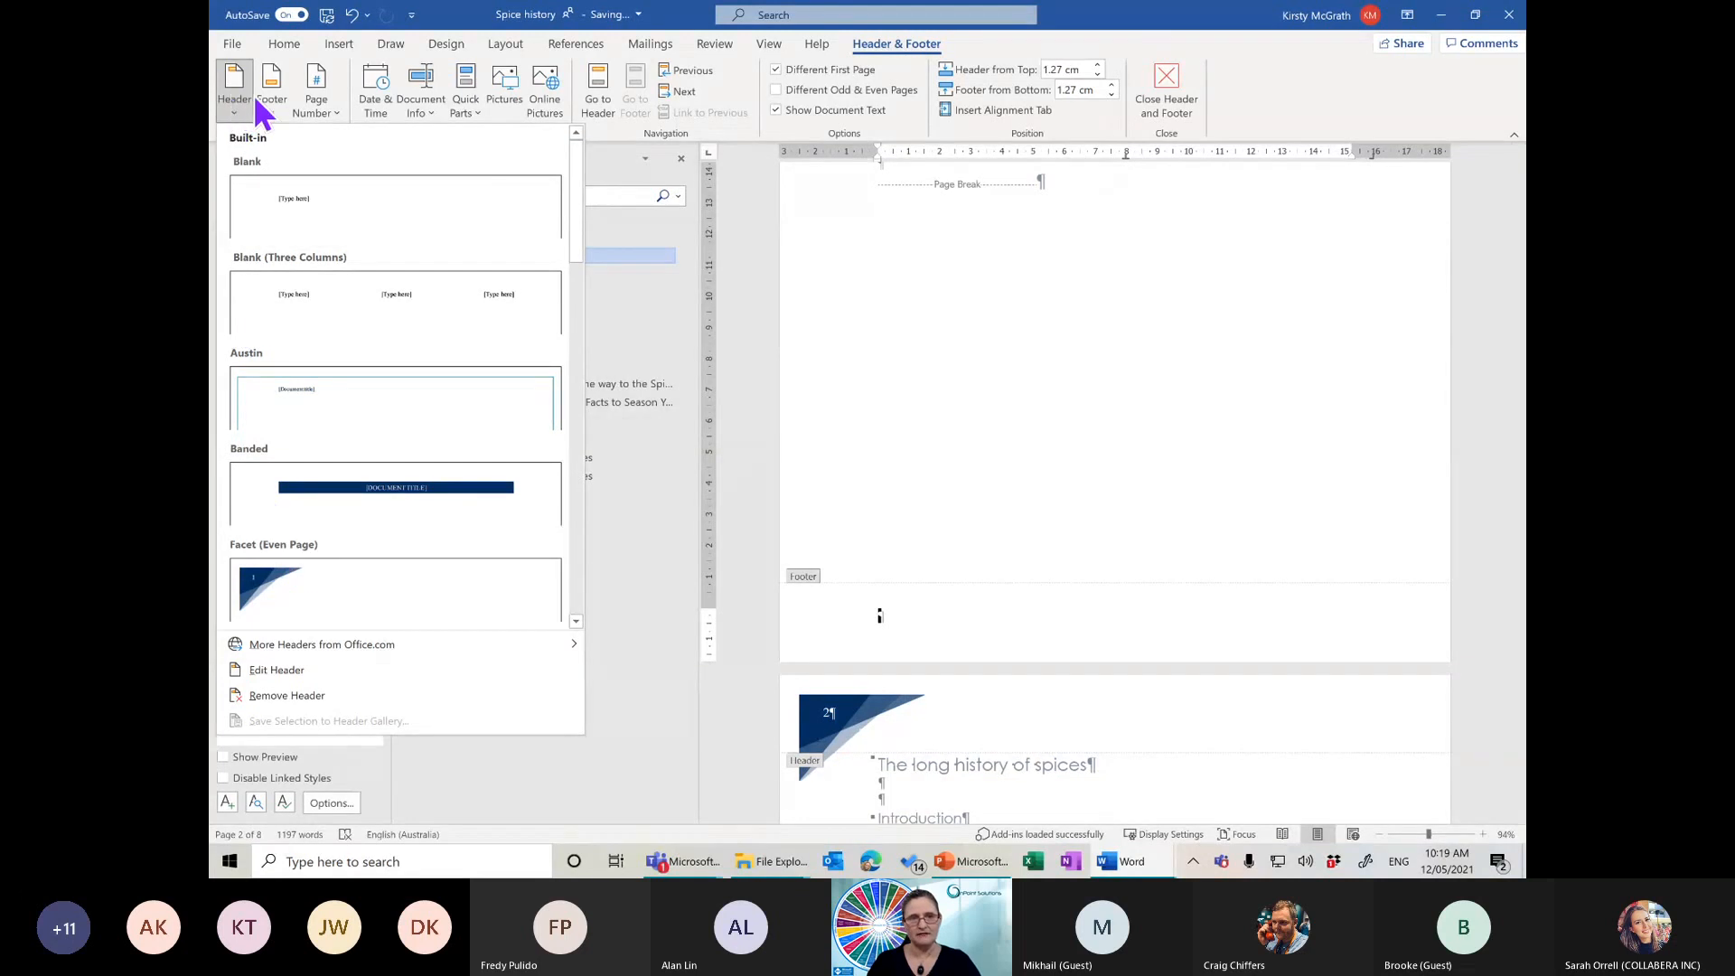
click(264, 104)
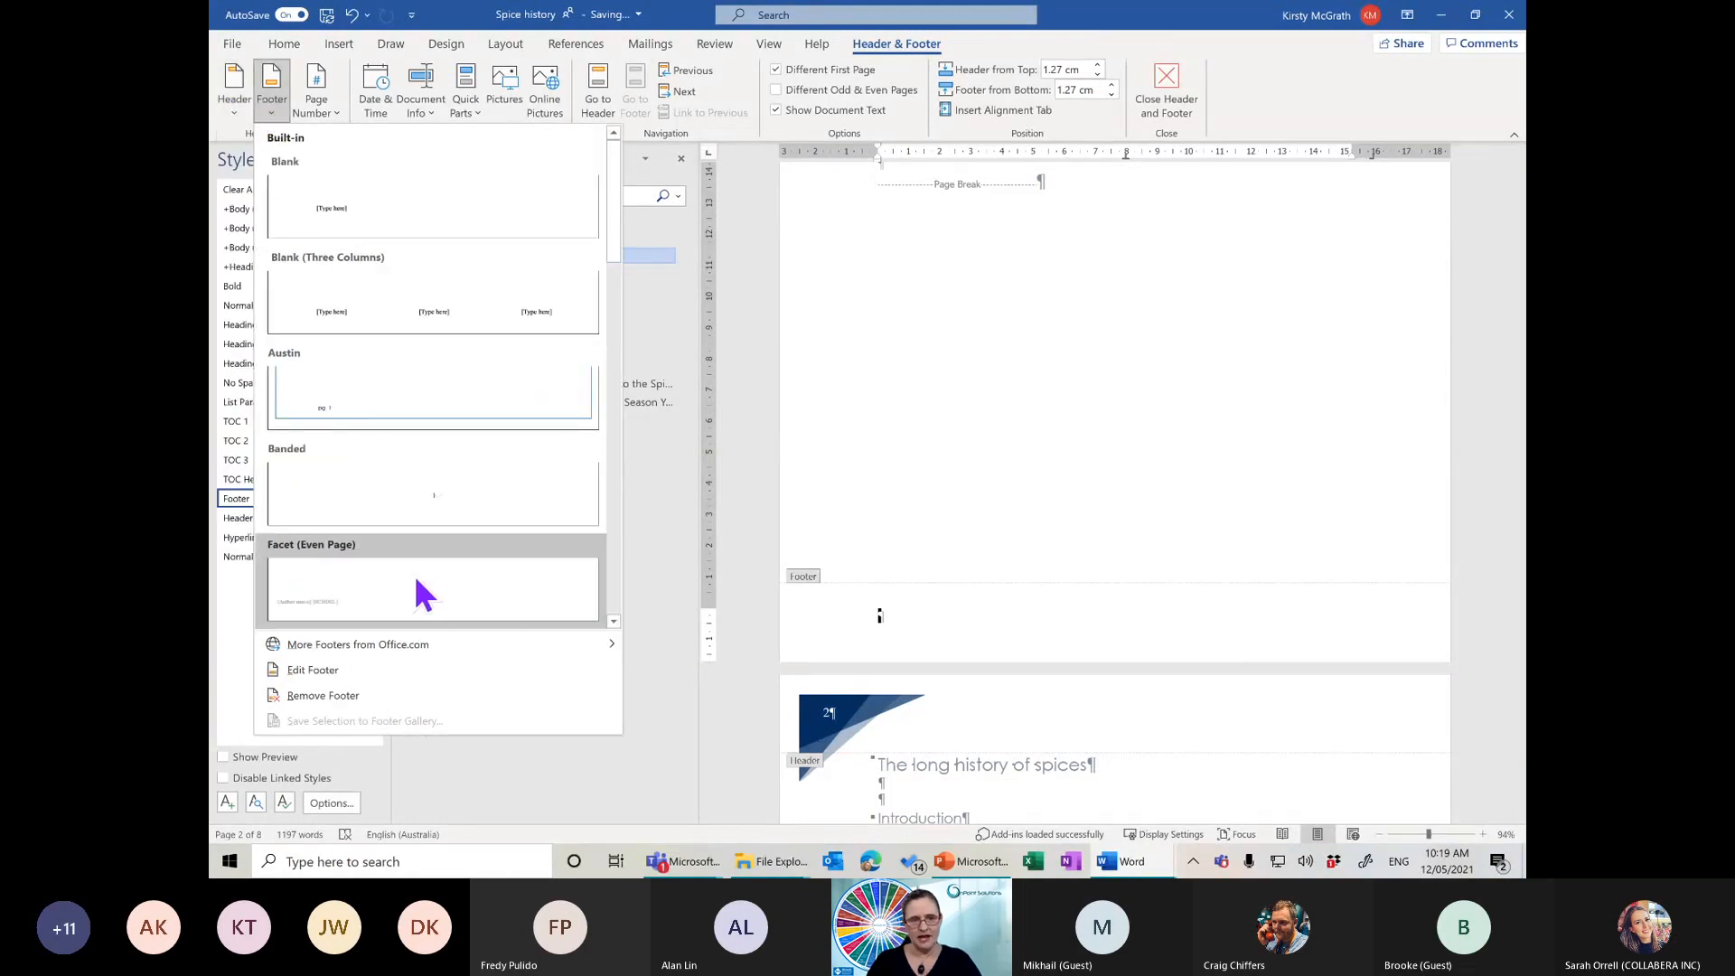
click(364, 604)
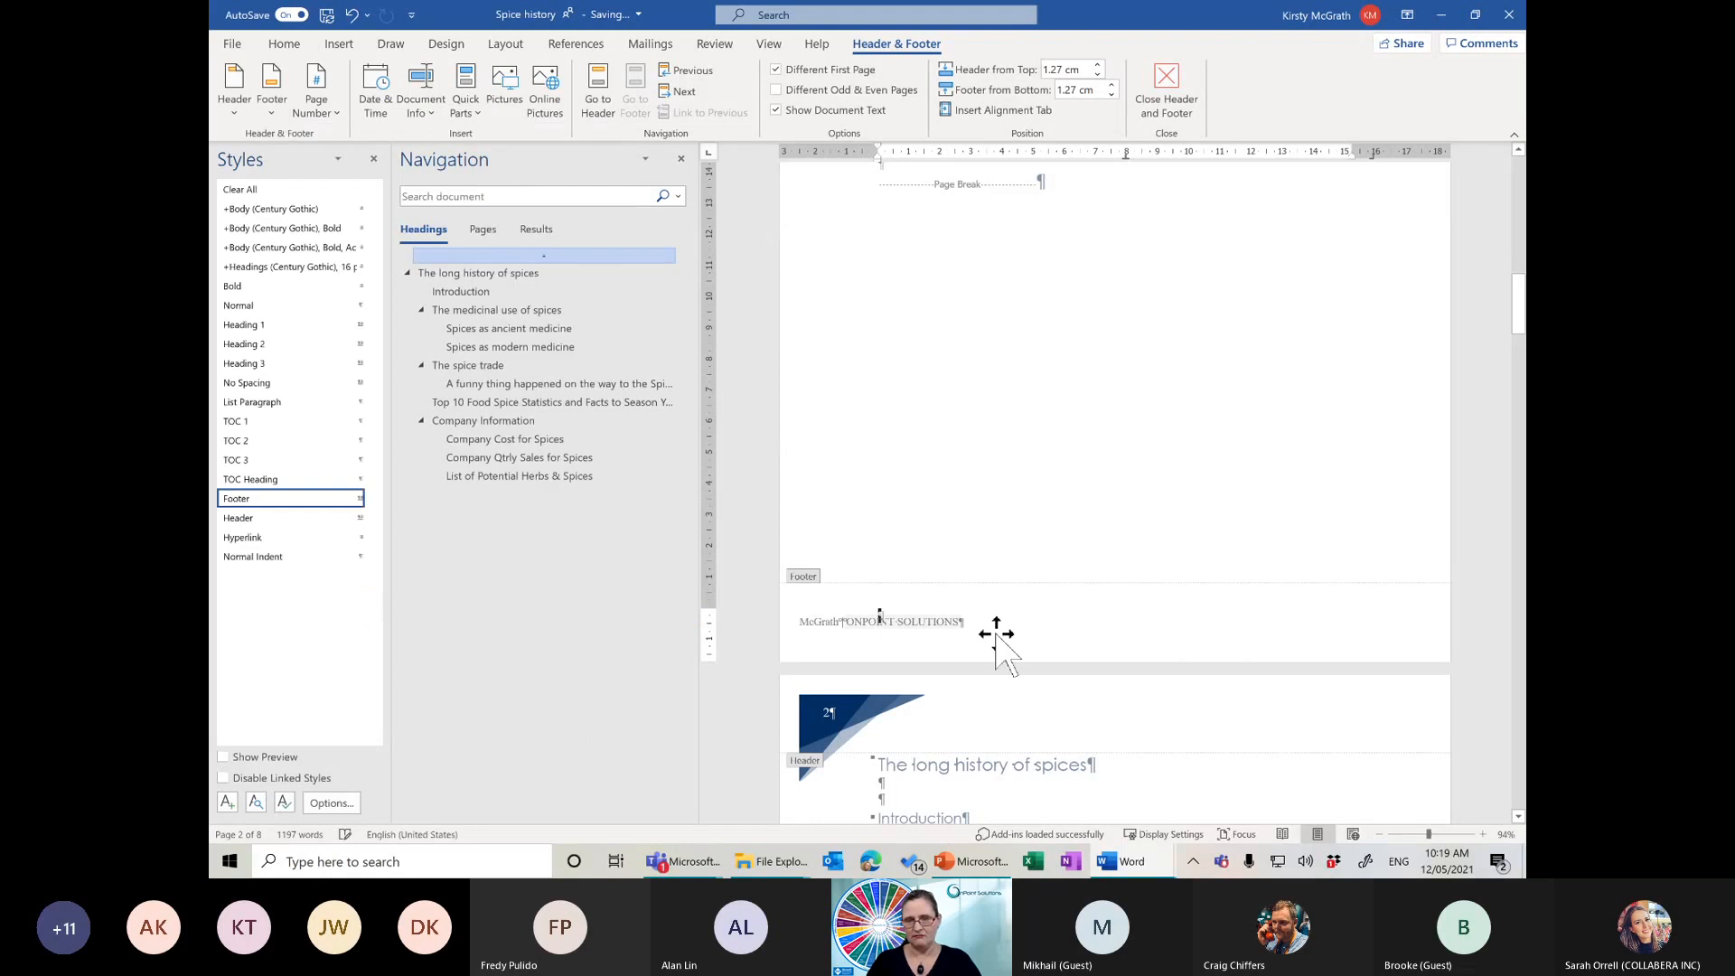
Leave header and footer editing for the body text under "Spices as ancient medicine" and close the Styles and Navigation panes
click(1521, 321)
mouse_move(1521, 321)
mouse_down()
mouse_move(1517, 232)
mouse_move(1524, 679)
mouse_move(1521, 261)
mouse_move(1521, 337)
mouse_up()
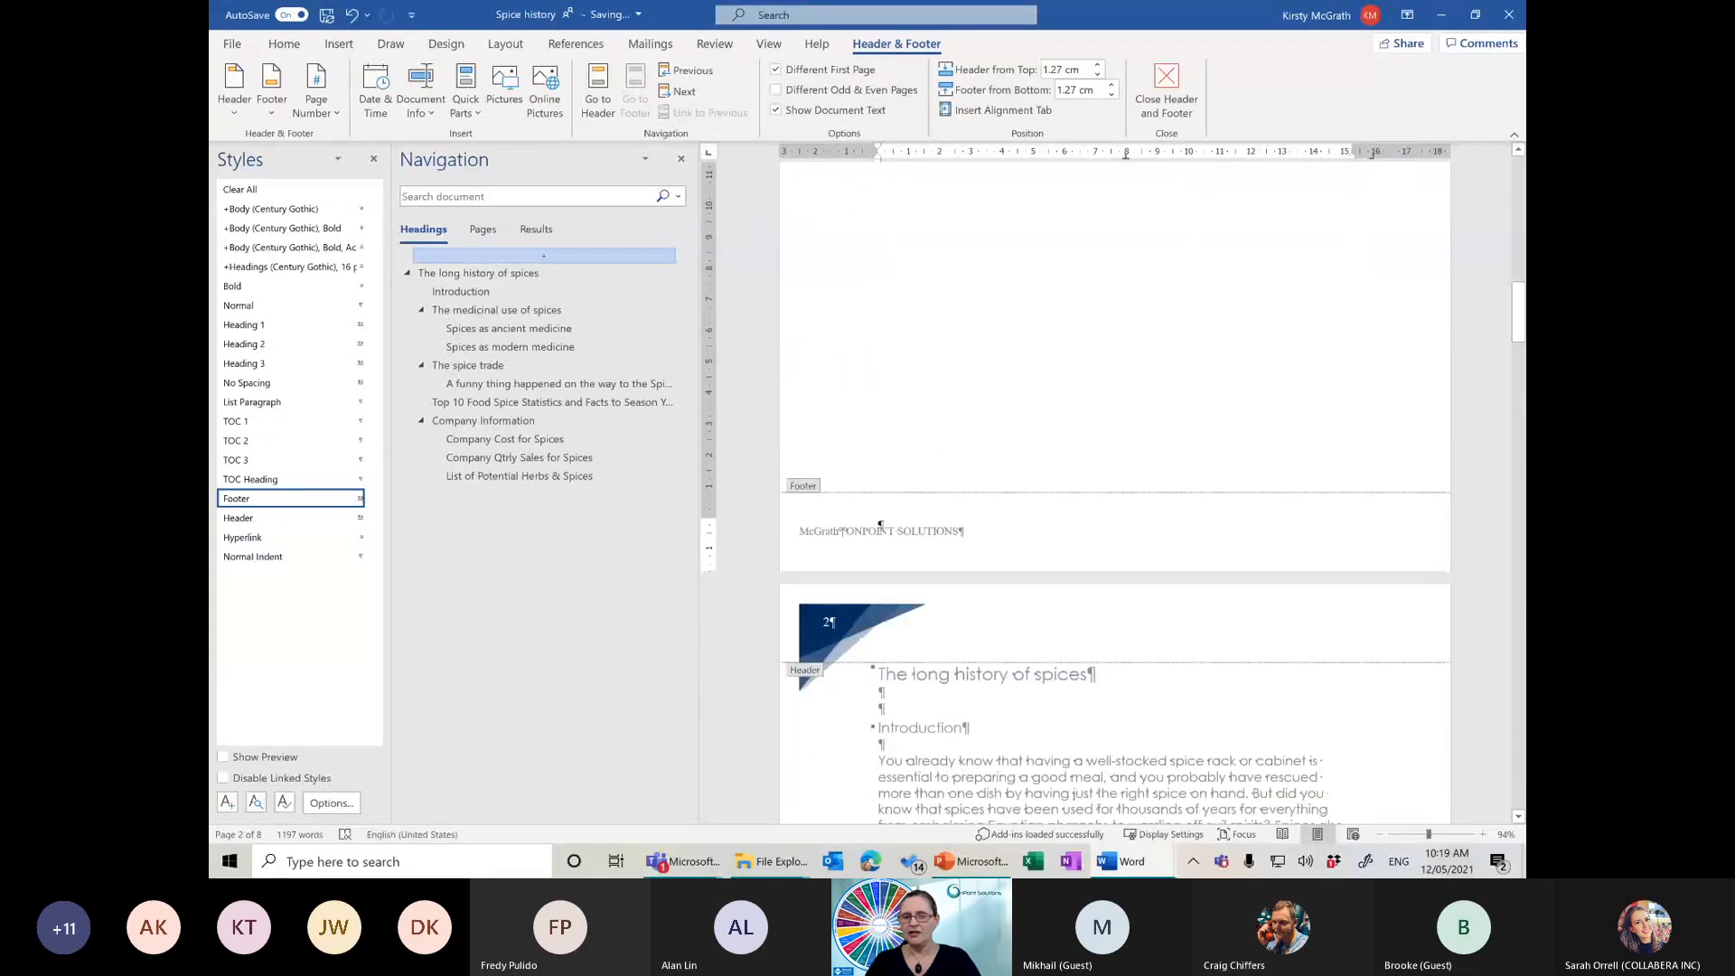
scroll(938, 756, down, 7)
double_click(938, 759)
click(860, 507)
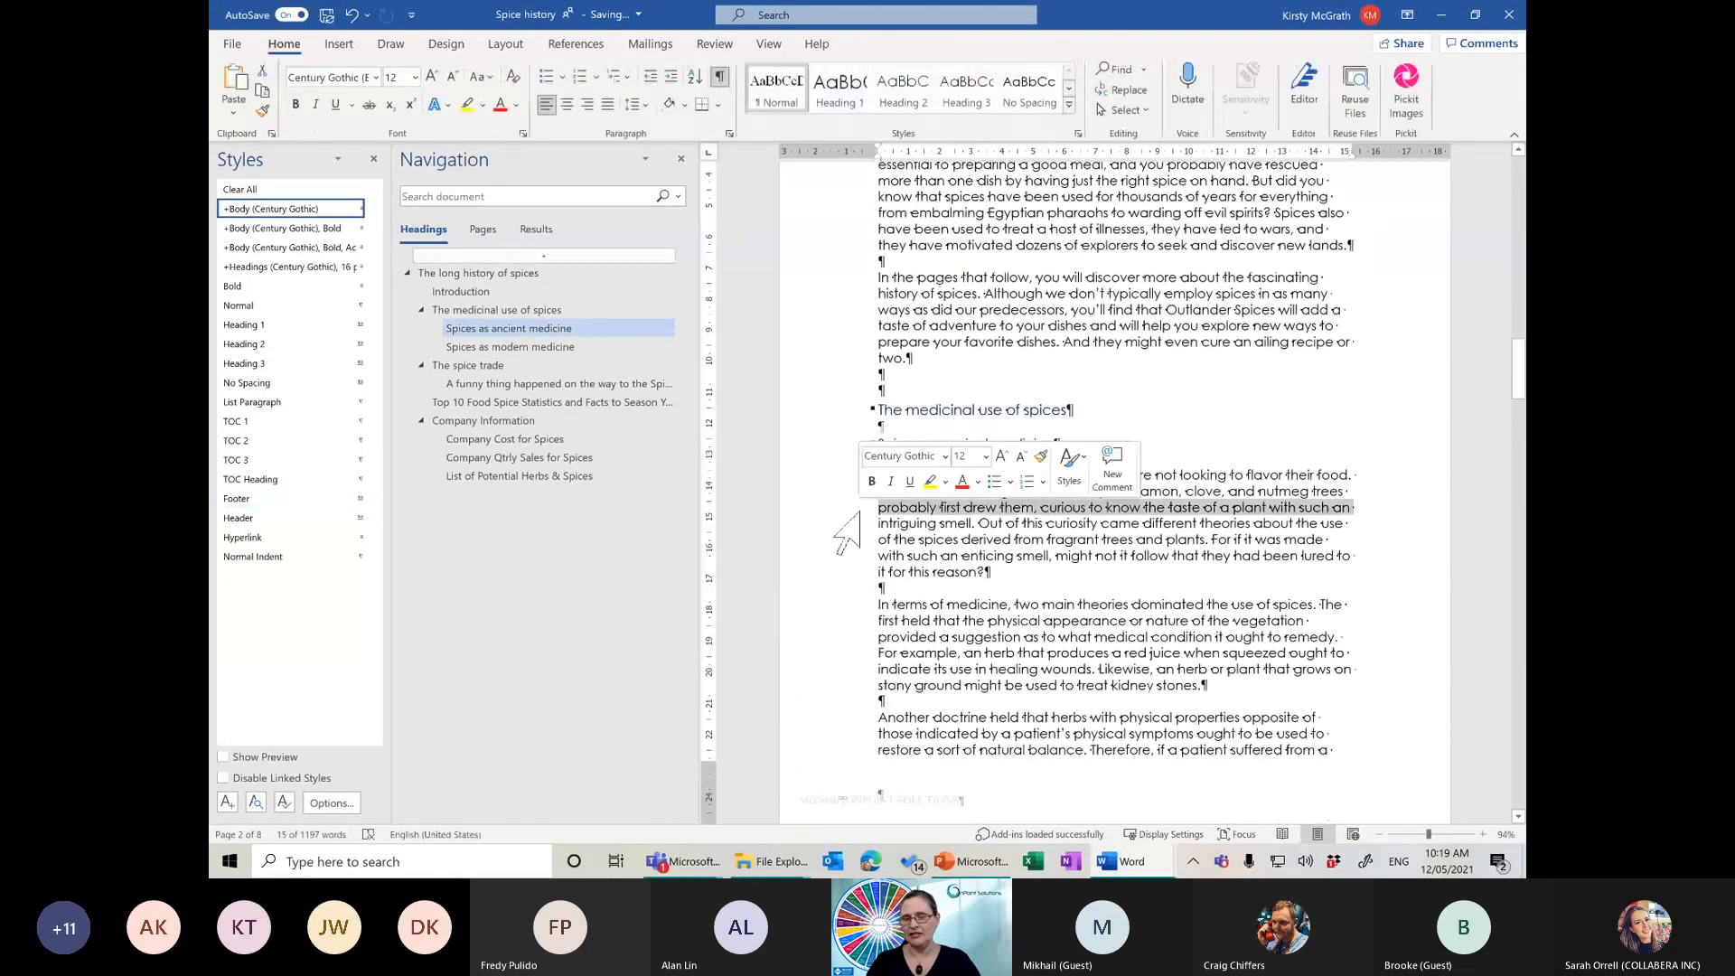
click(976, 585)
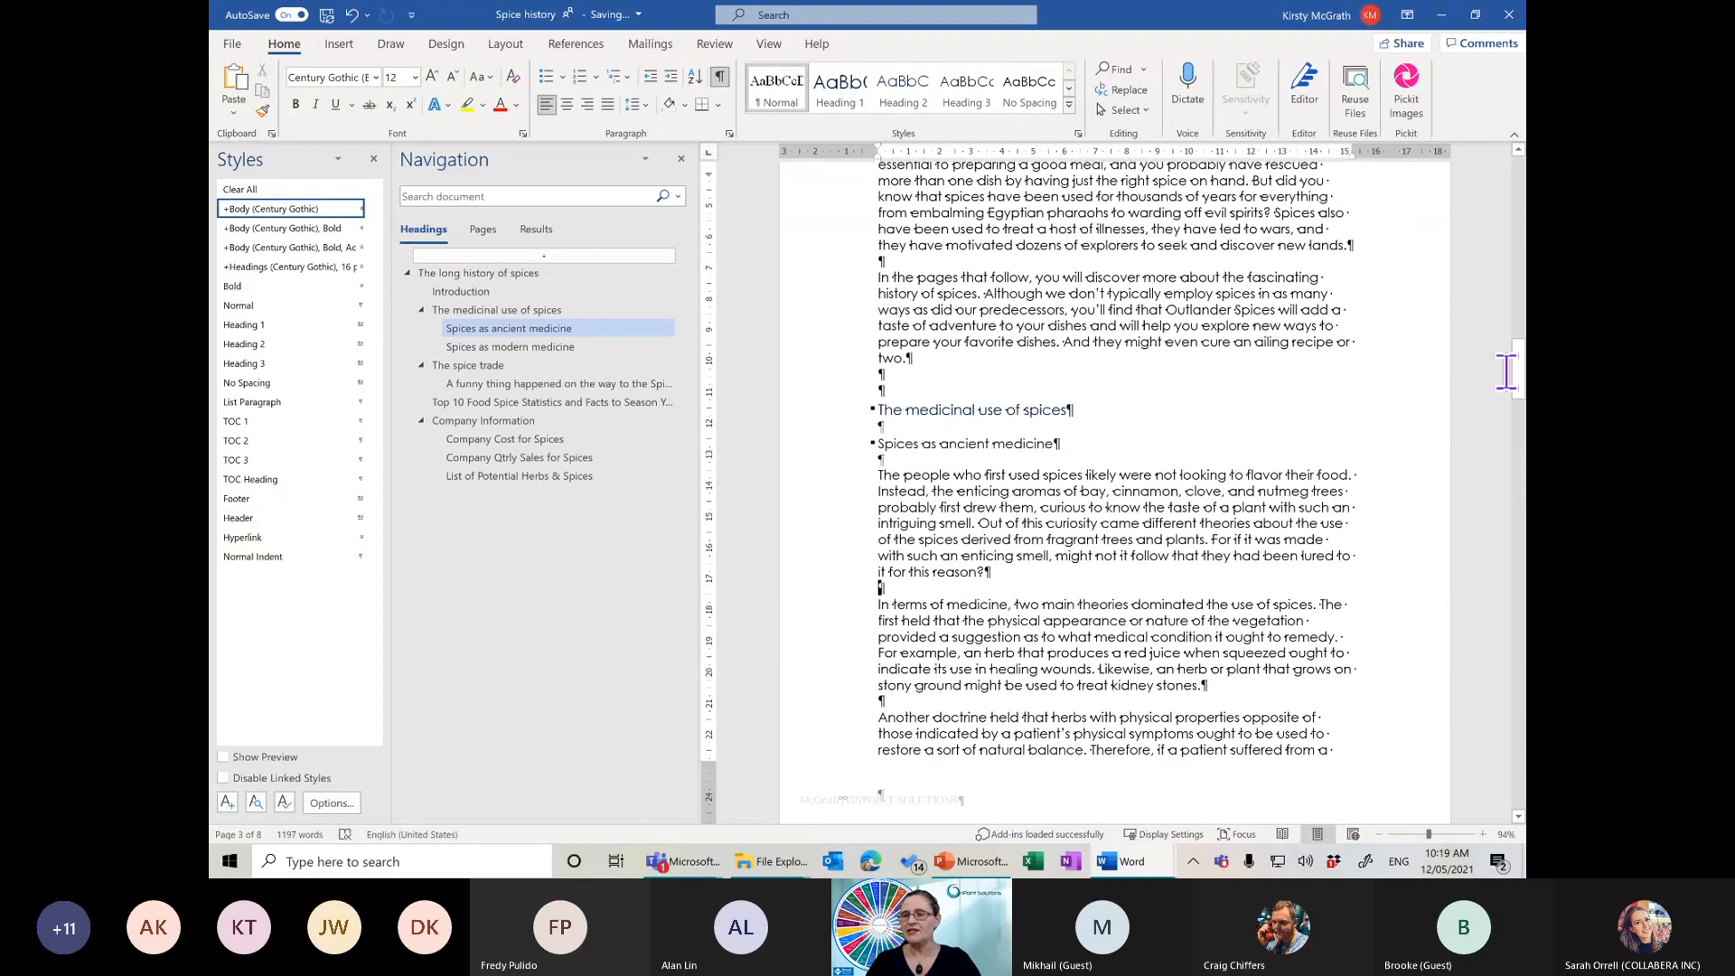
click(373, 160)
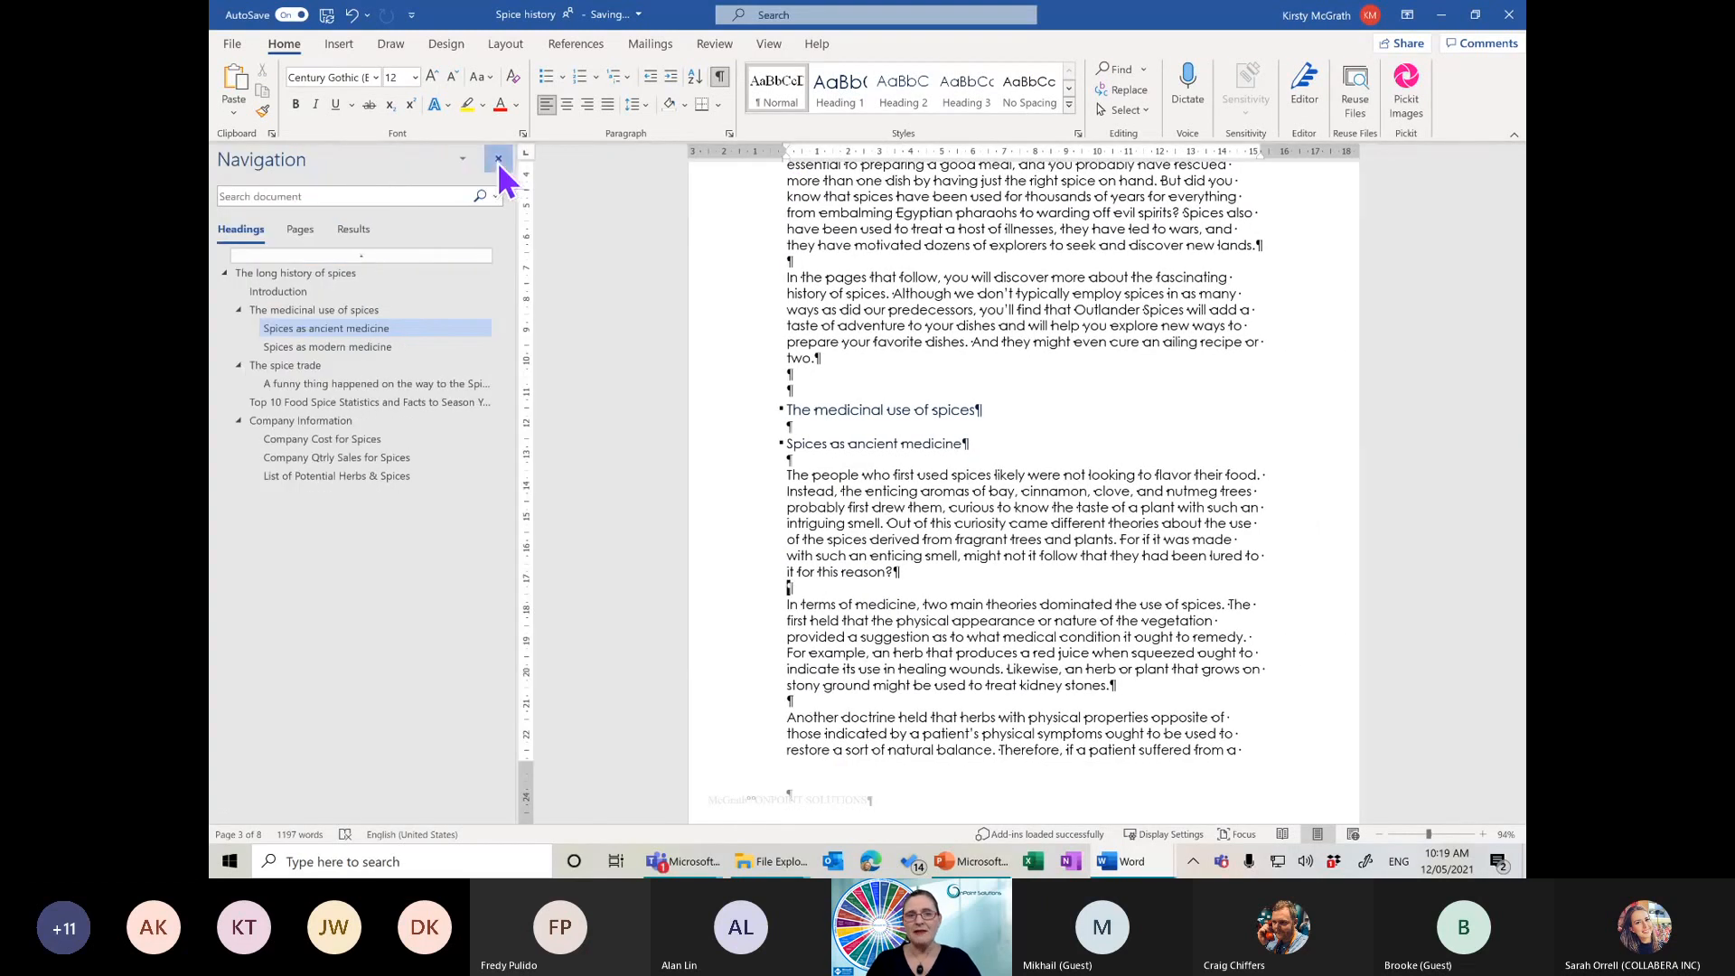
click(500, 160)
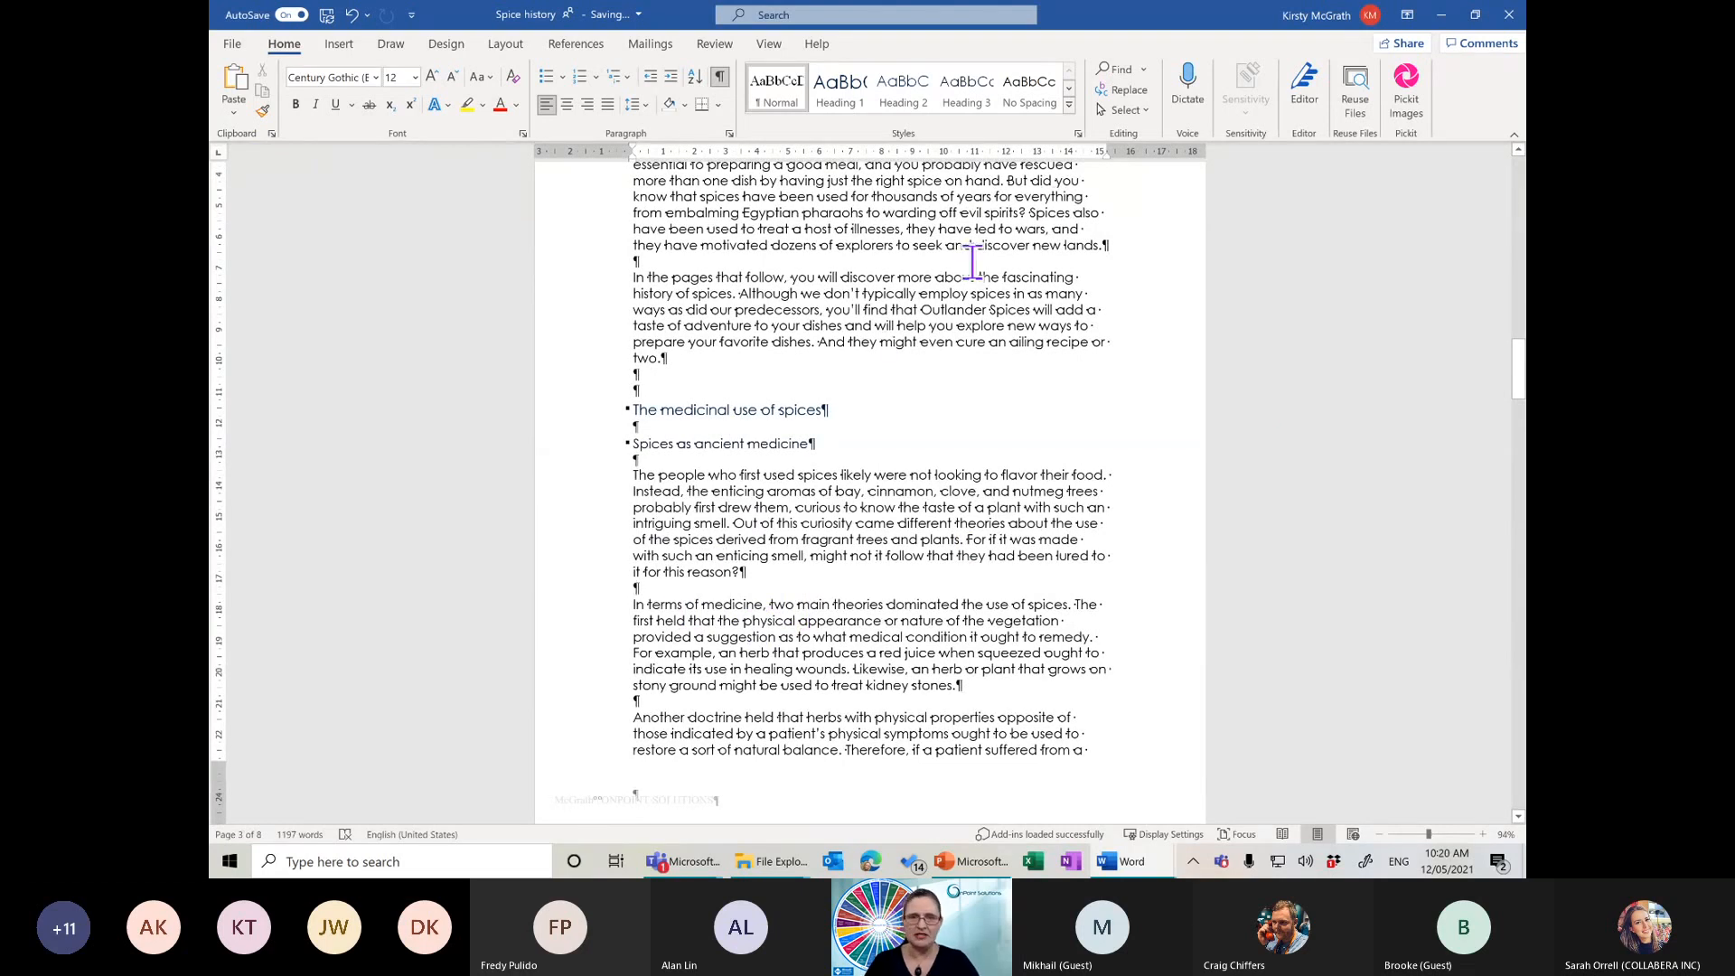
Format the word "Spices" after "warding off evil spirits?" in the introduction with the red theme font color and bold
double_click(1044, 214)
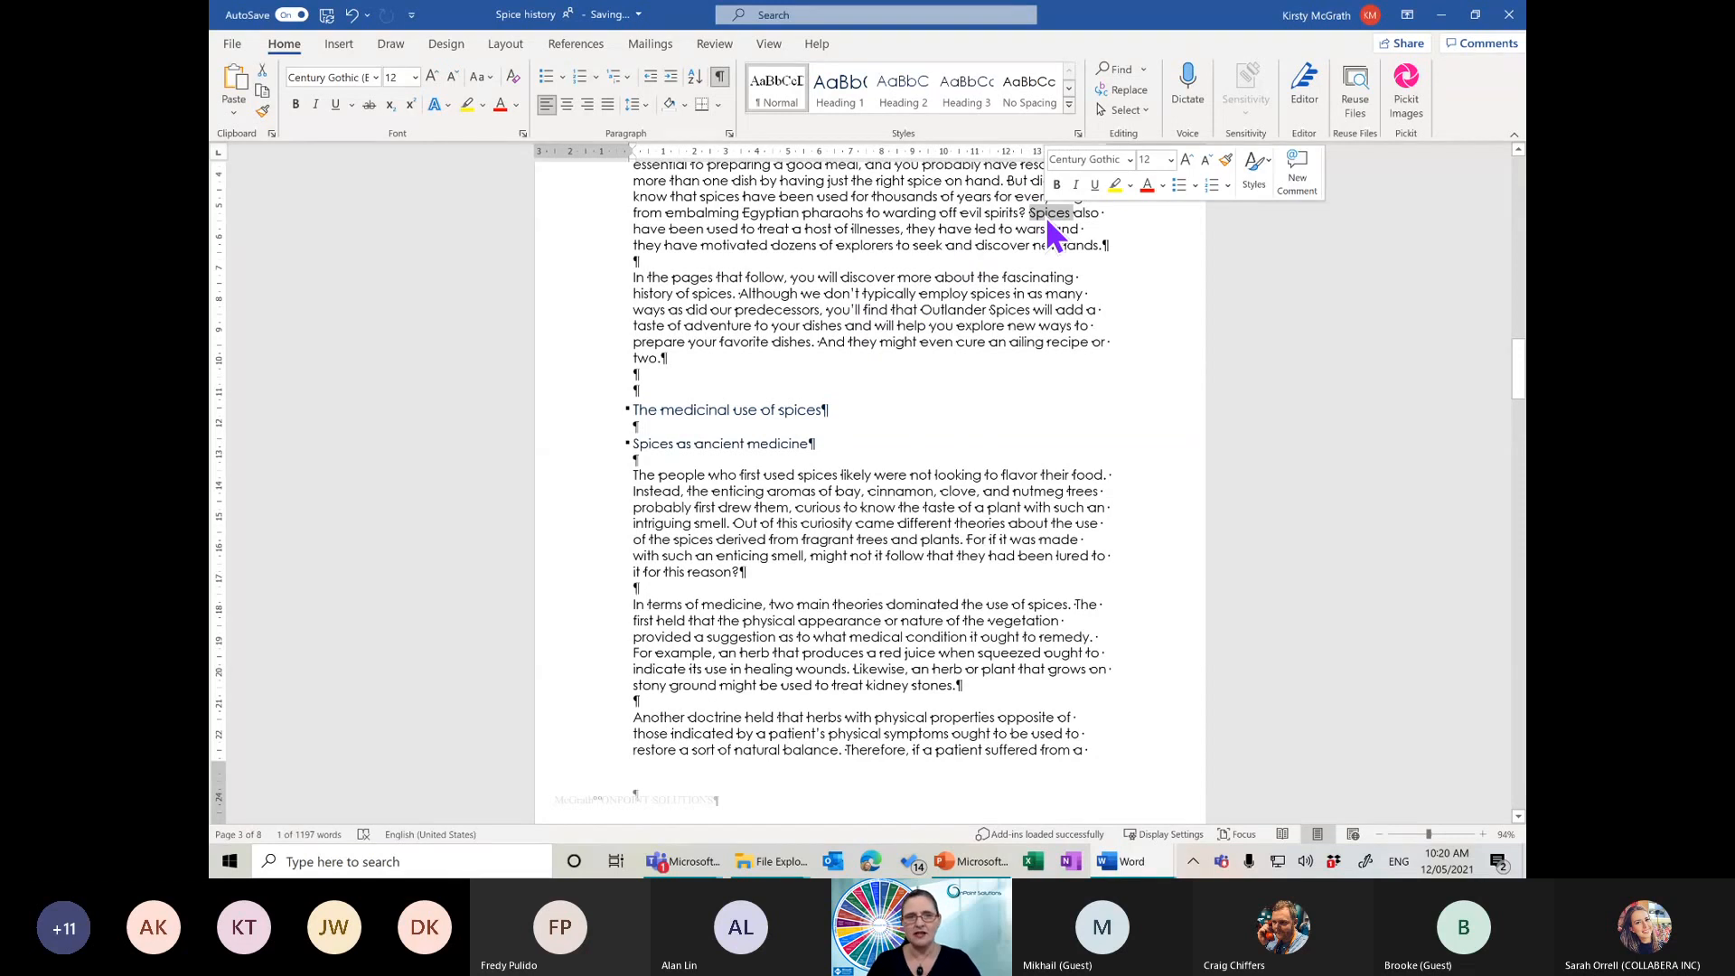
click(517, 106)
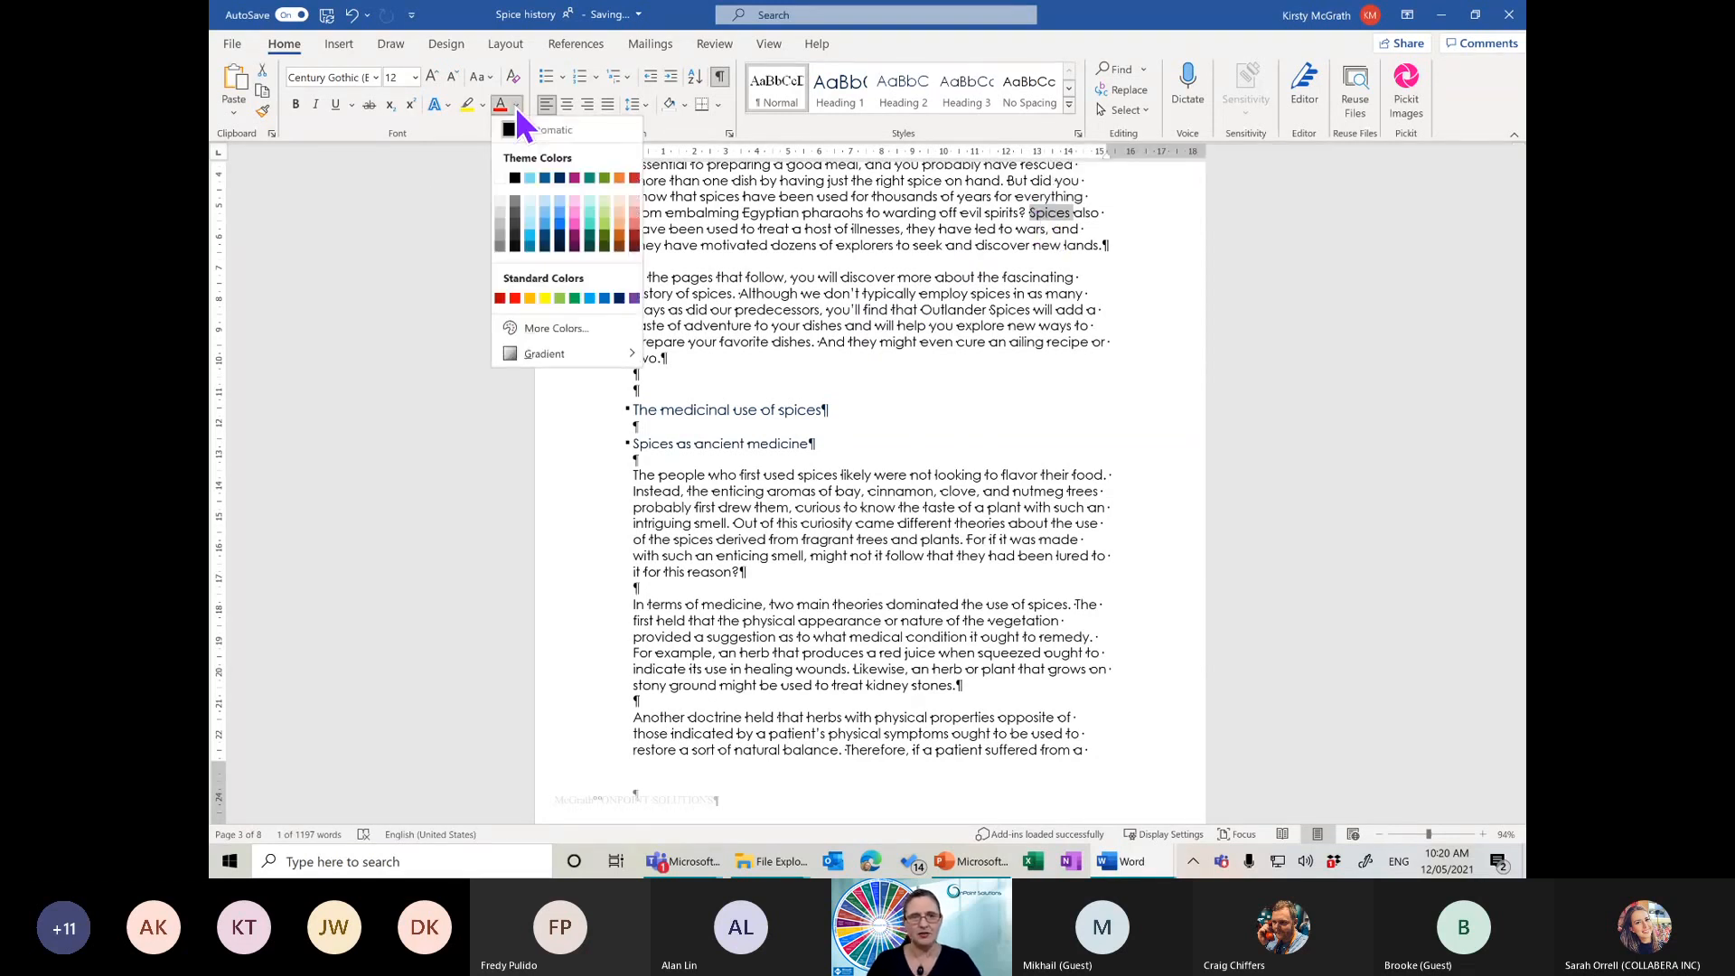
click(631, 177)
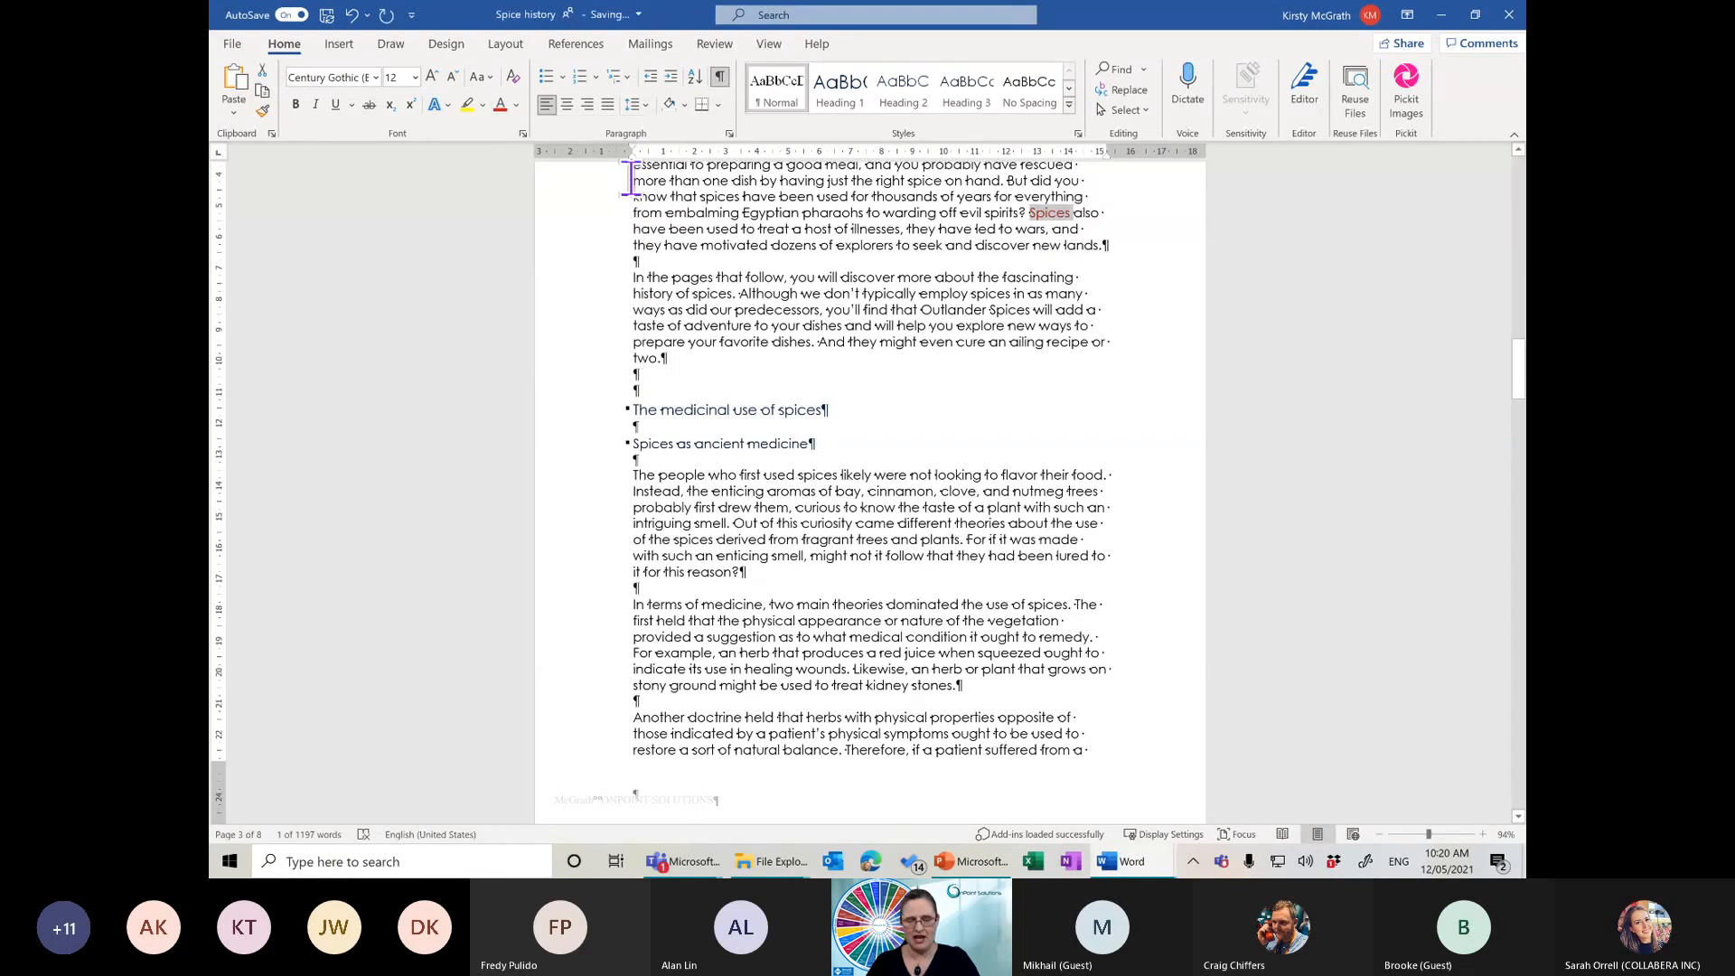
key(ctrl+b)
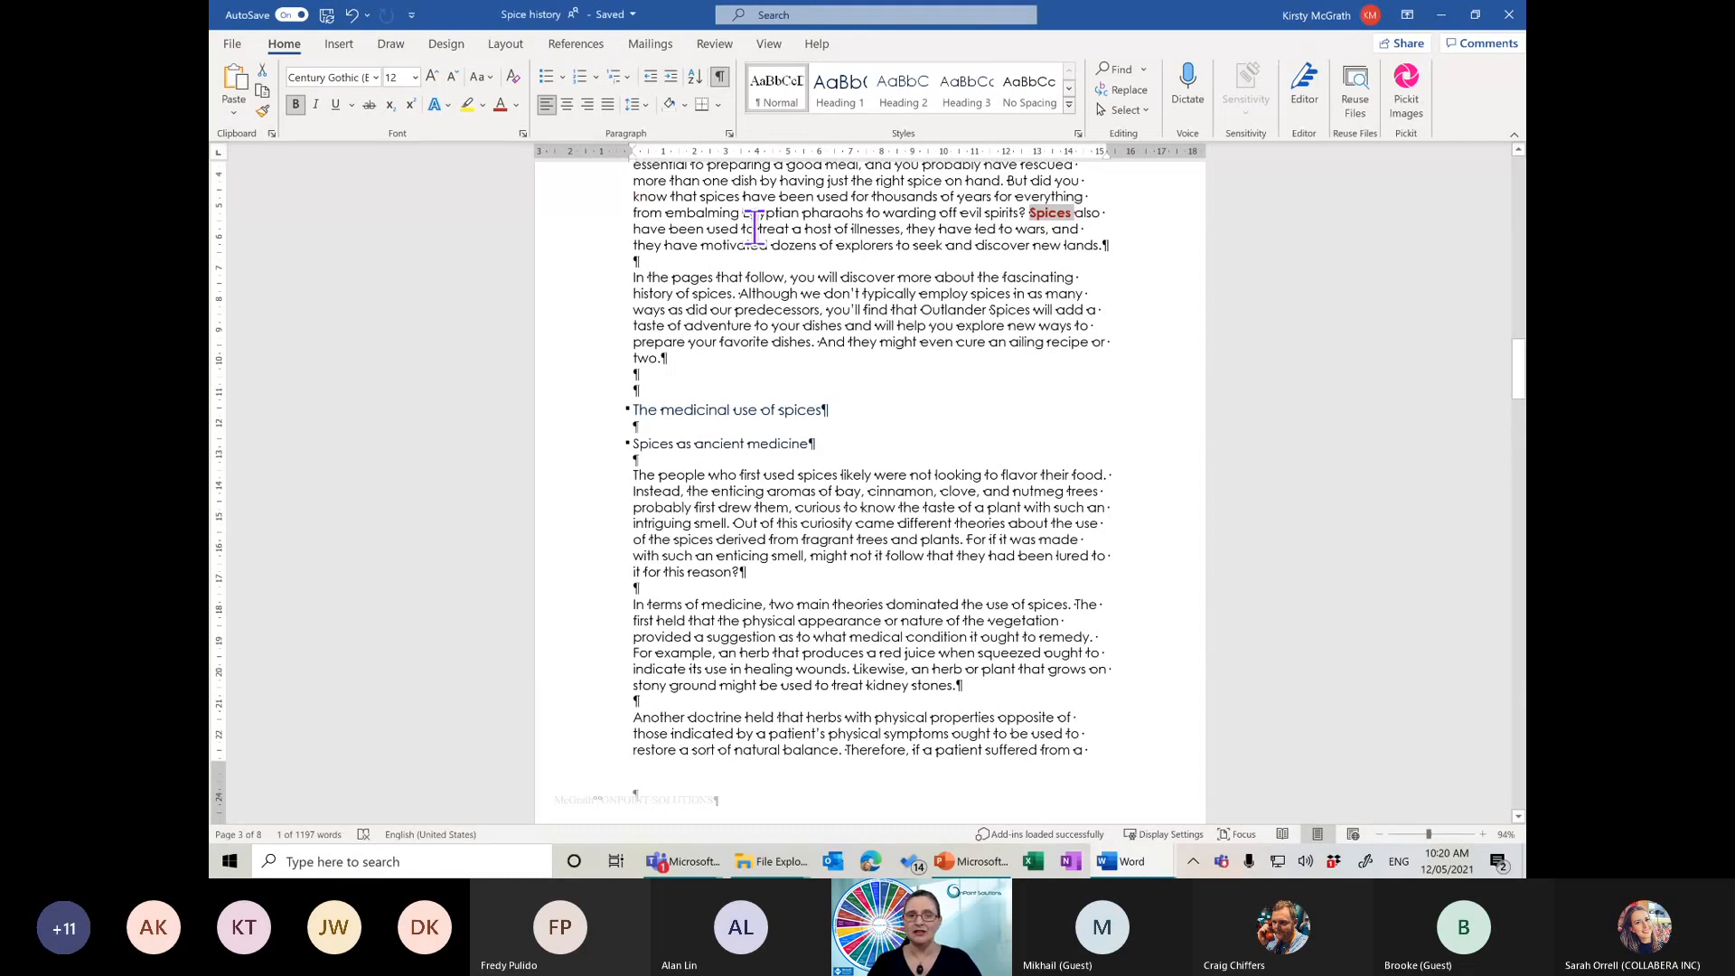
Select all text using the Normal style, try smaller and larger font sizes, leave it at 11 pt, and deselect it
click(773, 173)
right_click(766, 94)
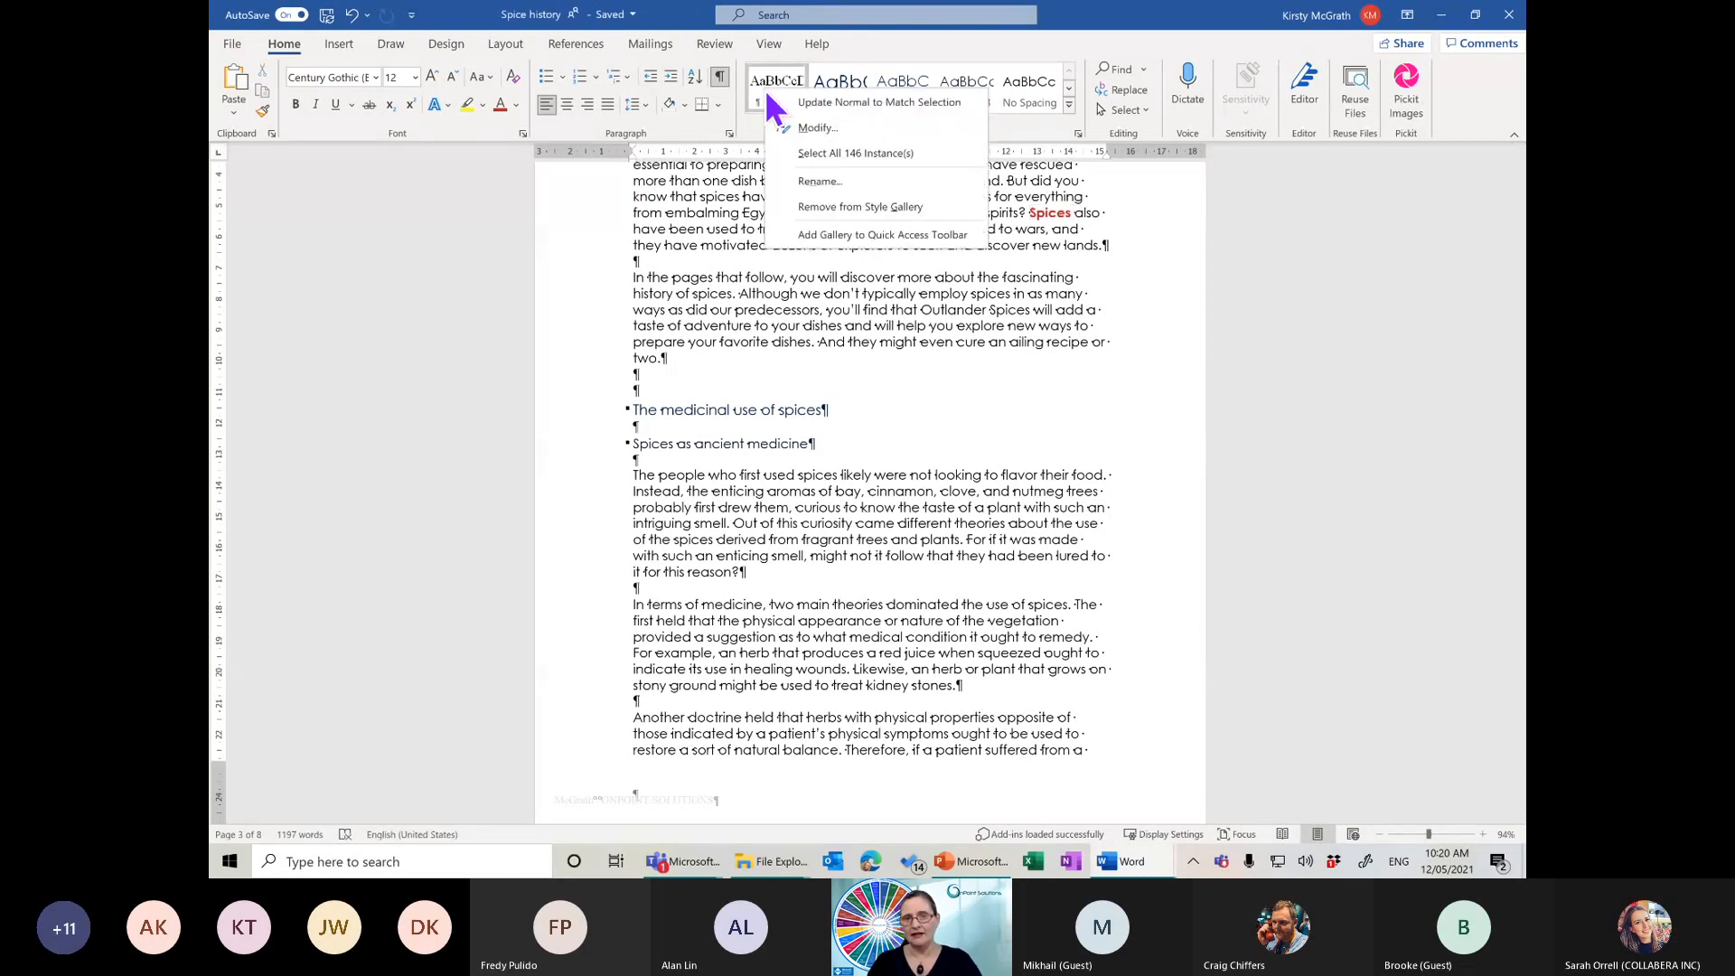
click(813, 153)
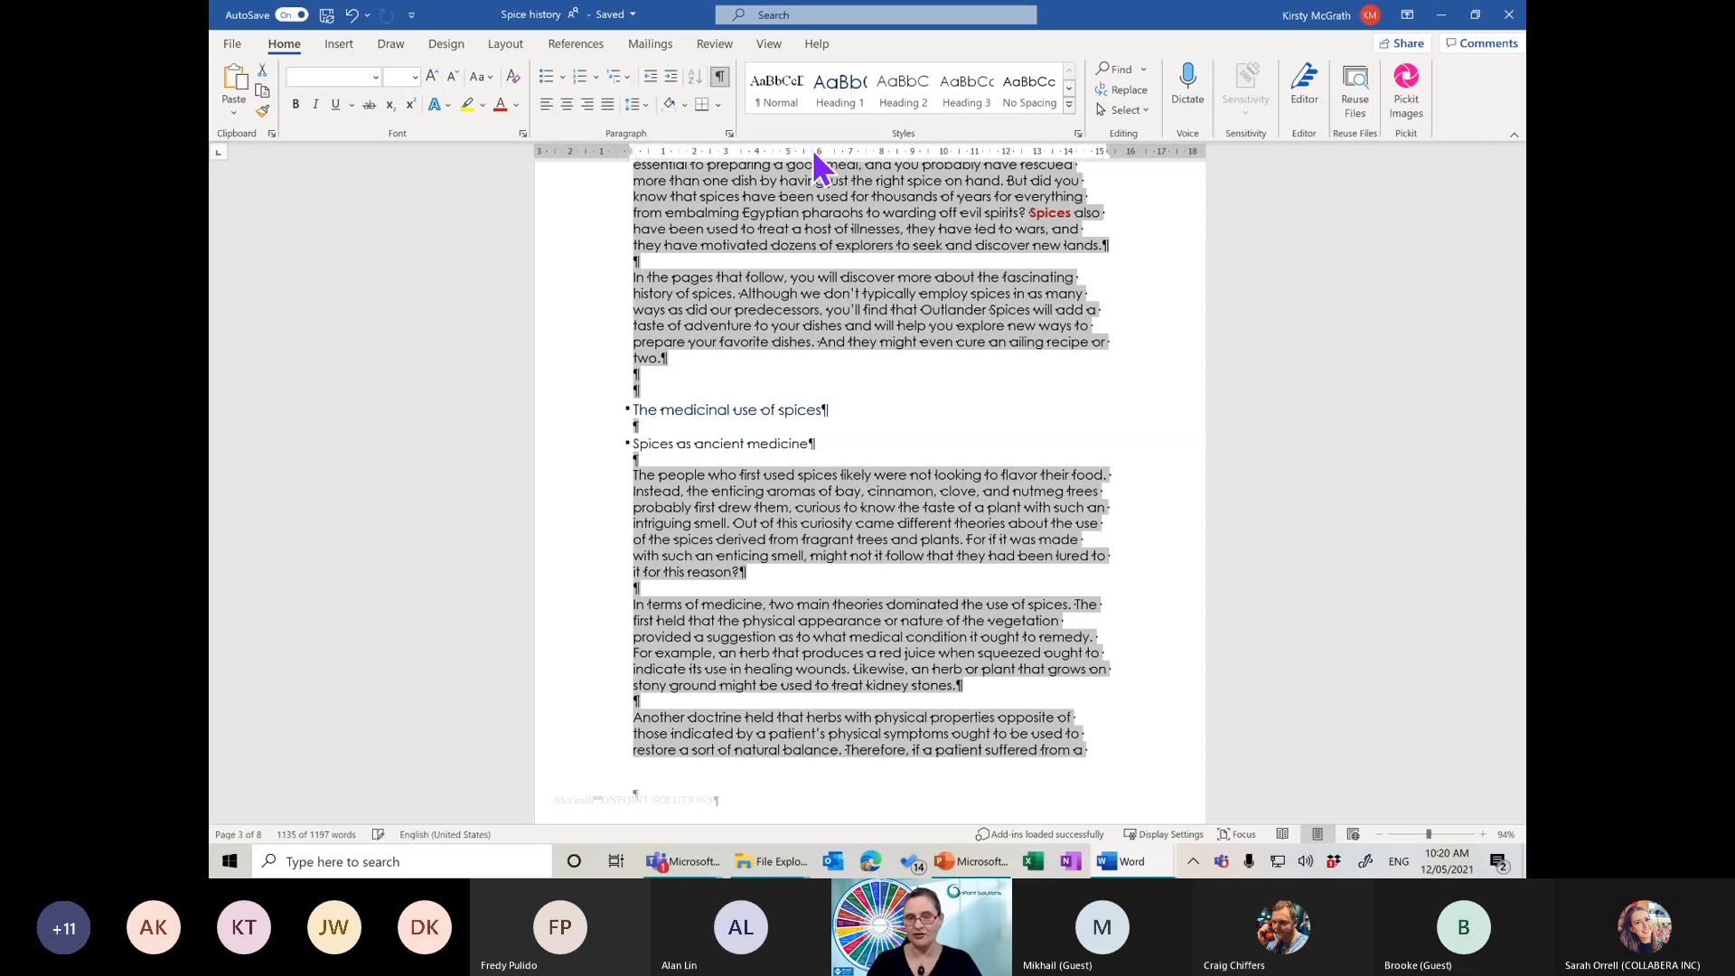
key(ctrl+shift+comma)
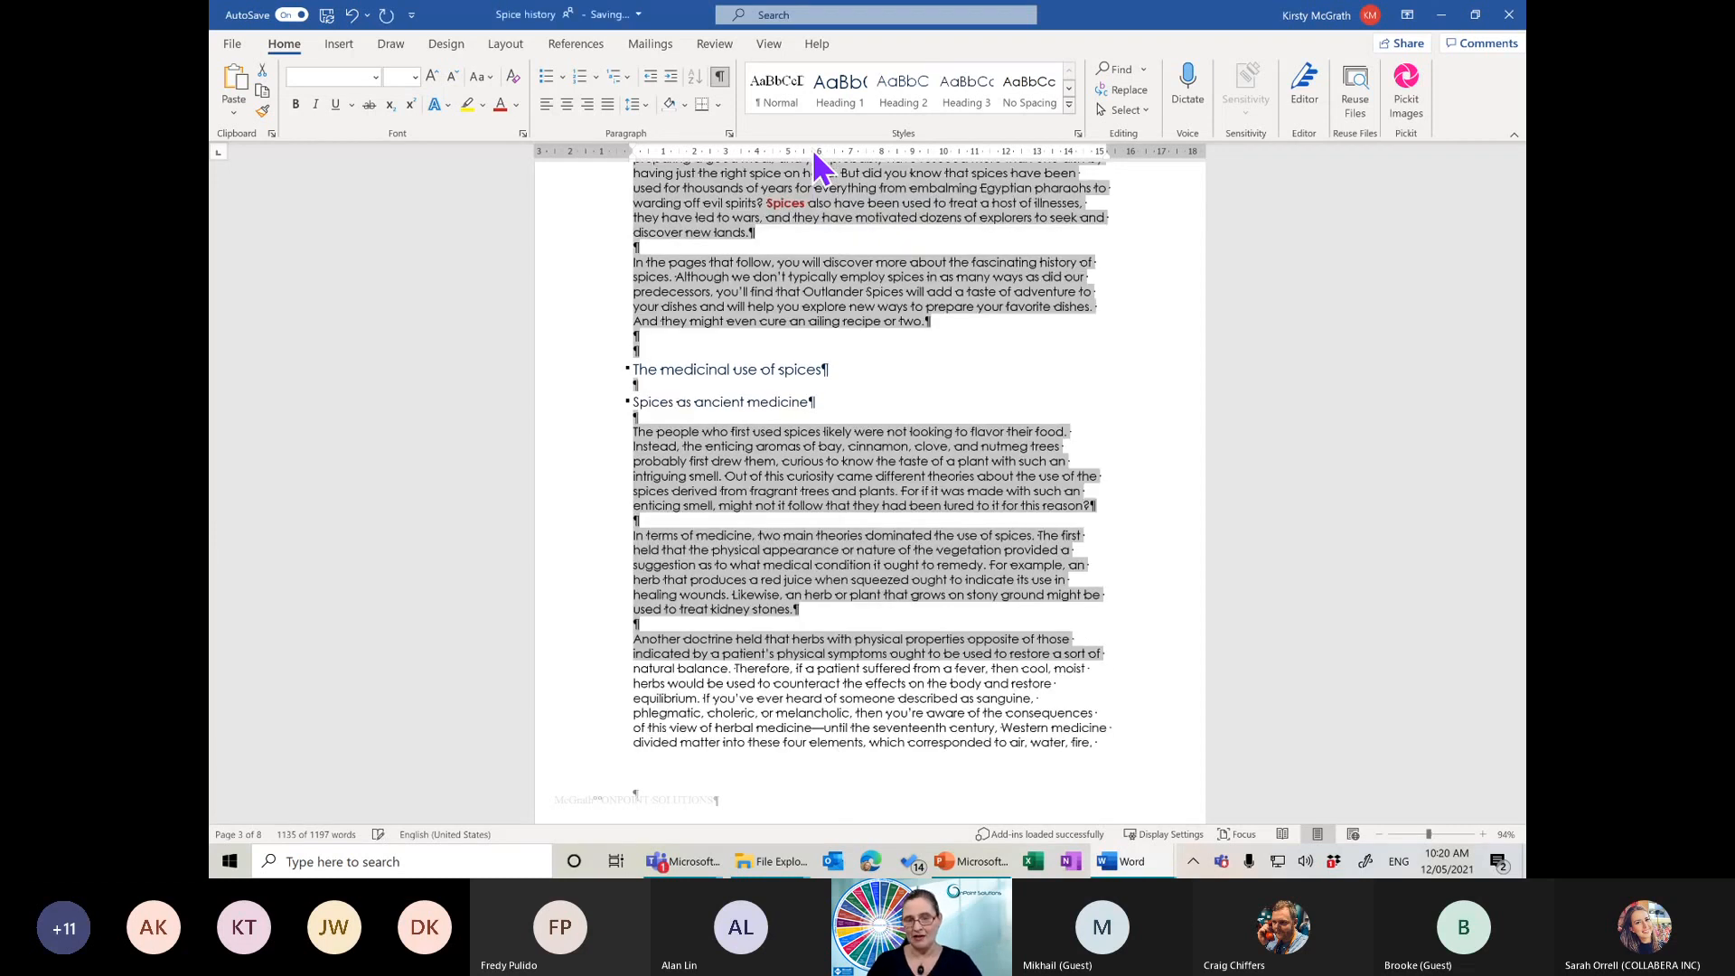
key(ctrl+shift+period)
key(ctrl+shift+period)
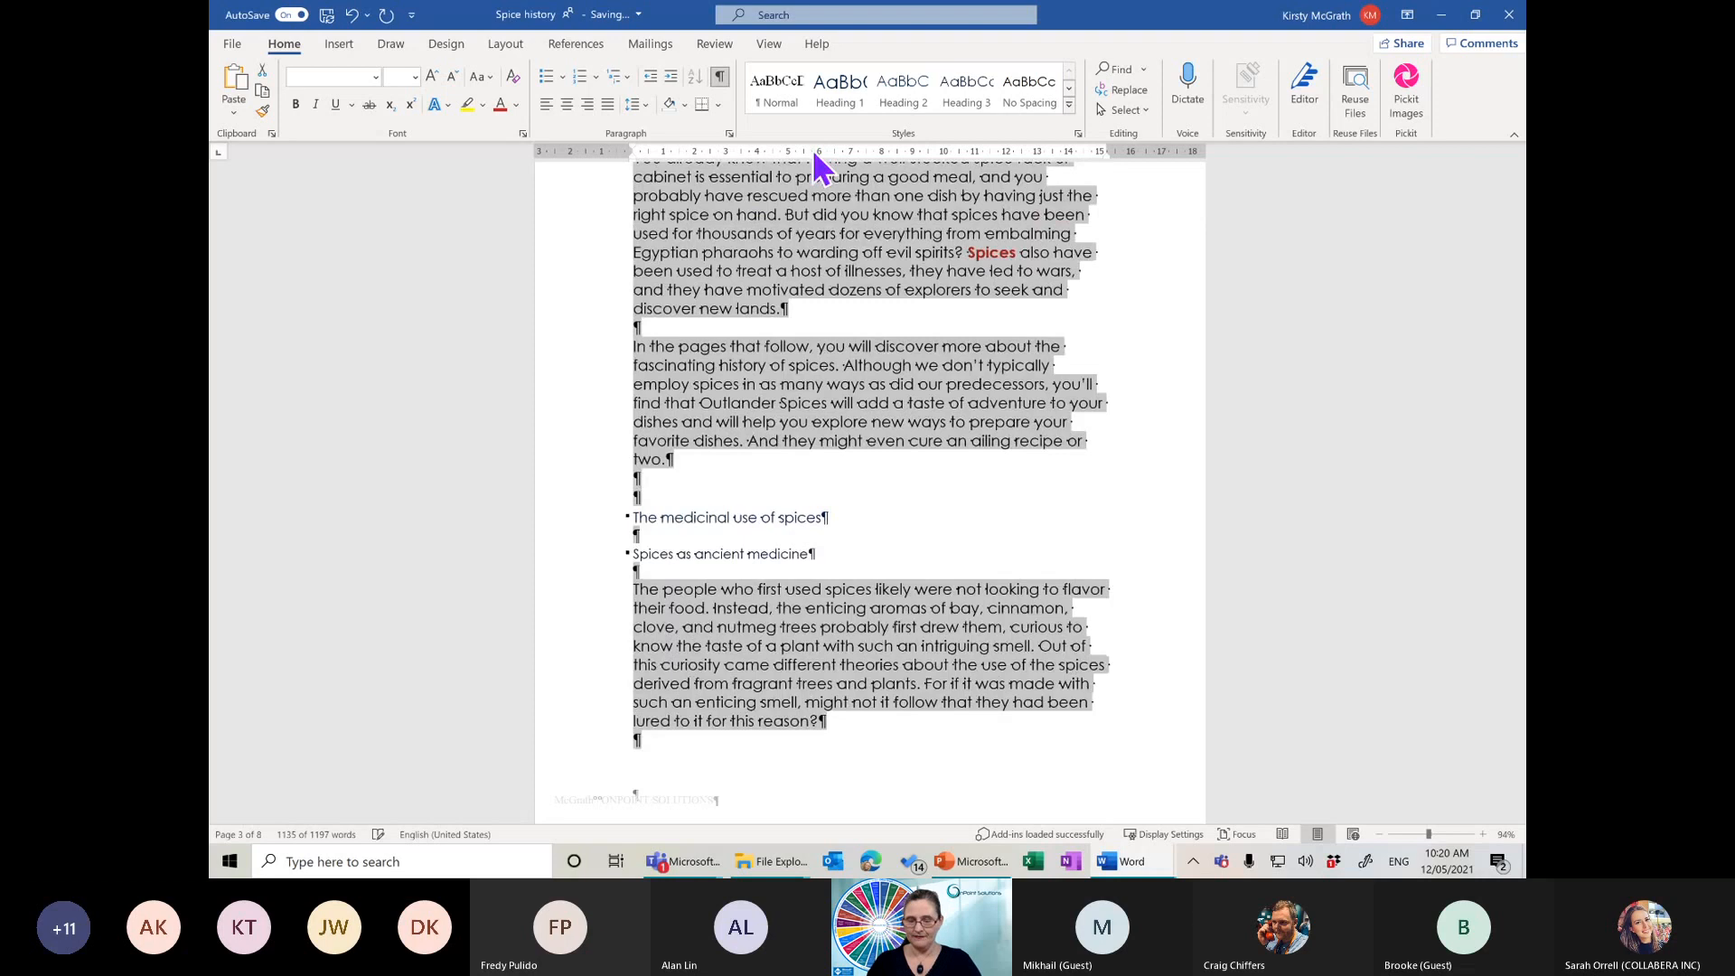
key(ctrl+shift+comma)
key(ctrl+shift+comma)
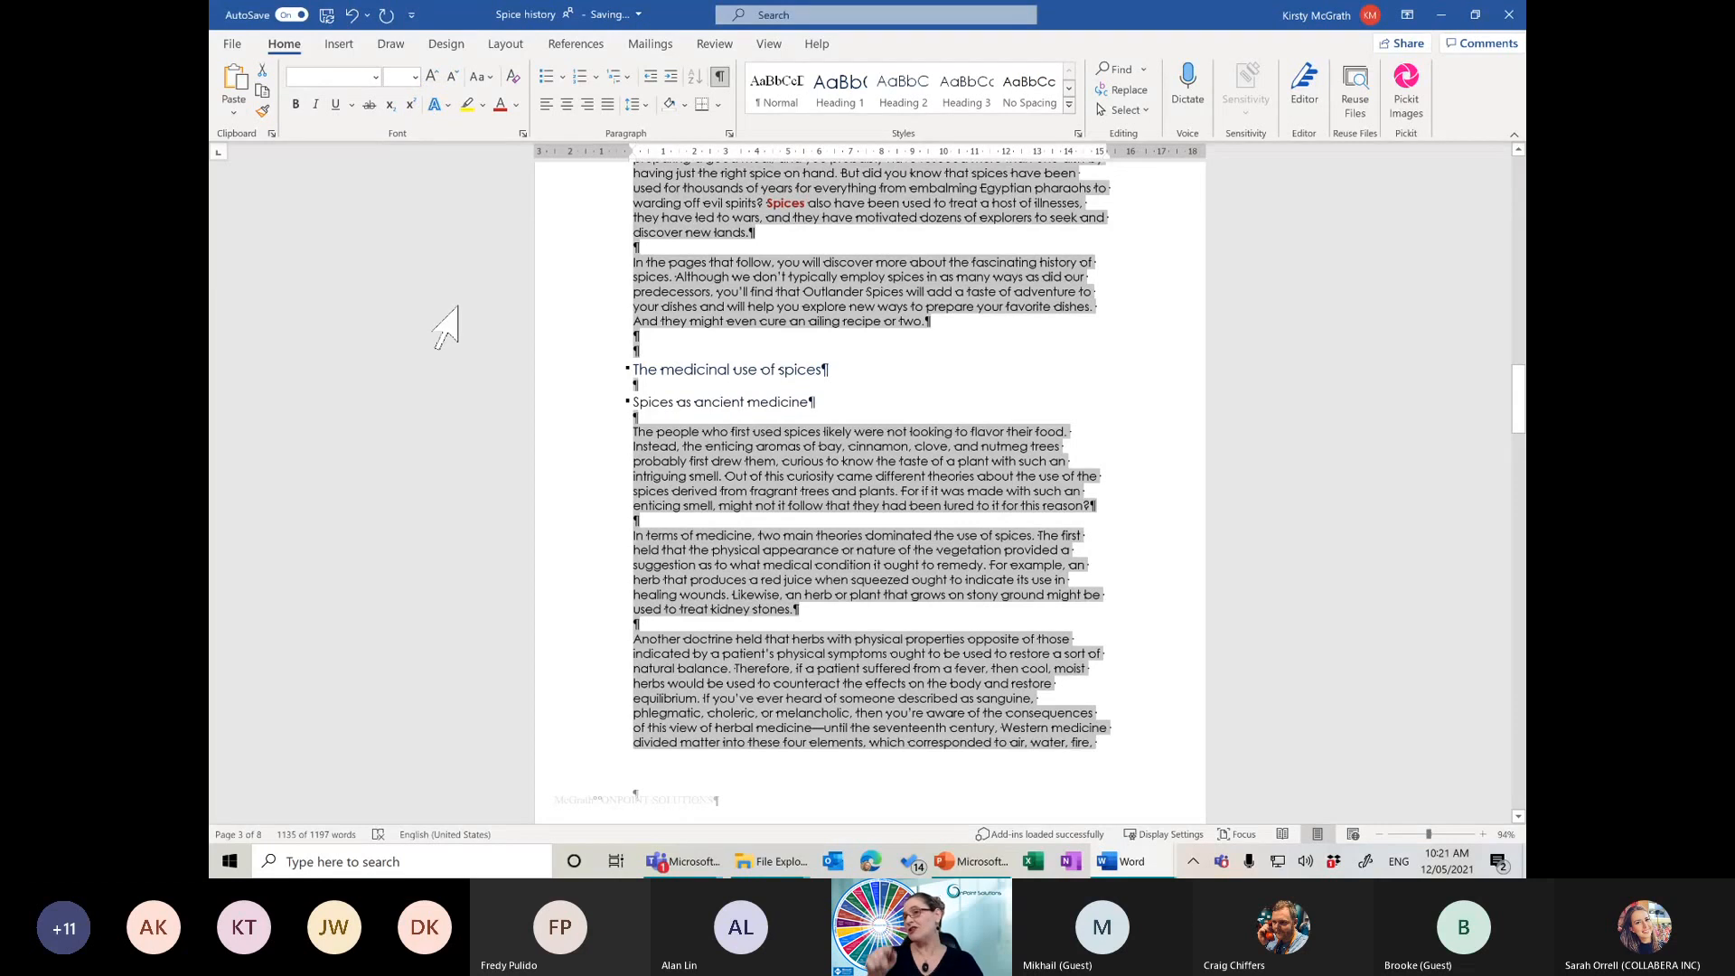
click(415, 82)
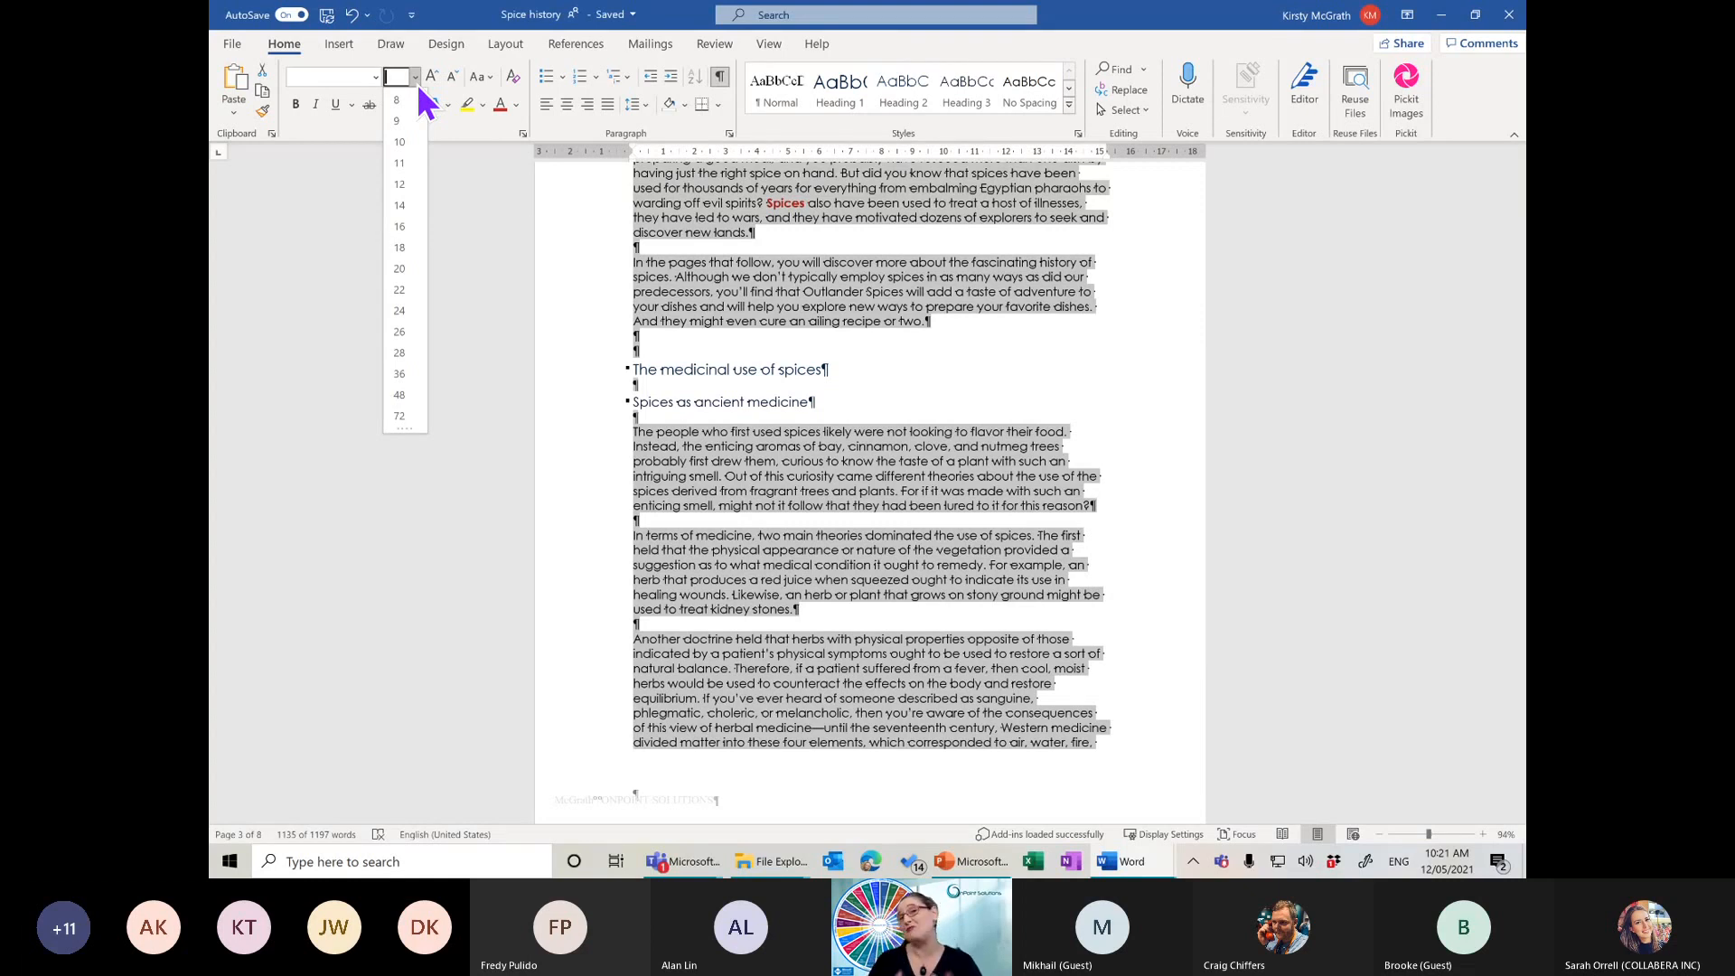
key(Escape)
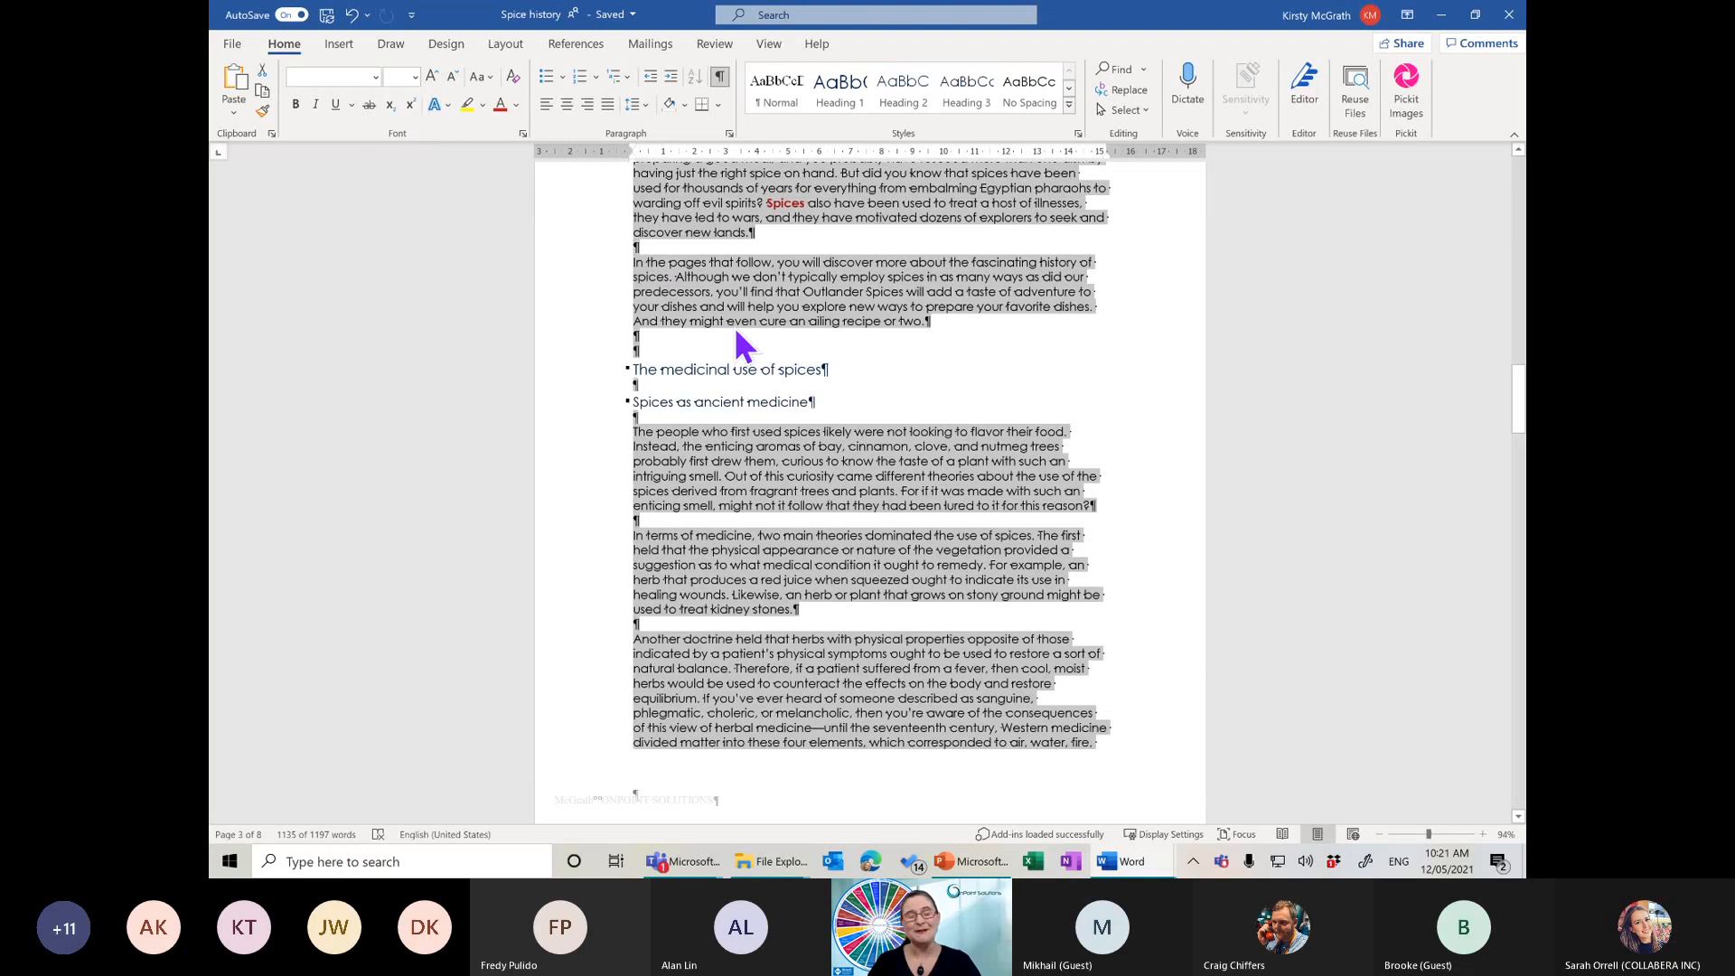
click(829, 291)
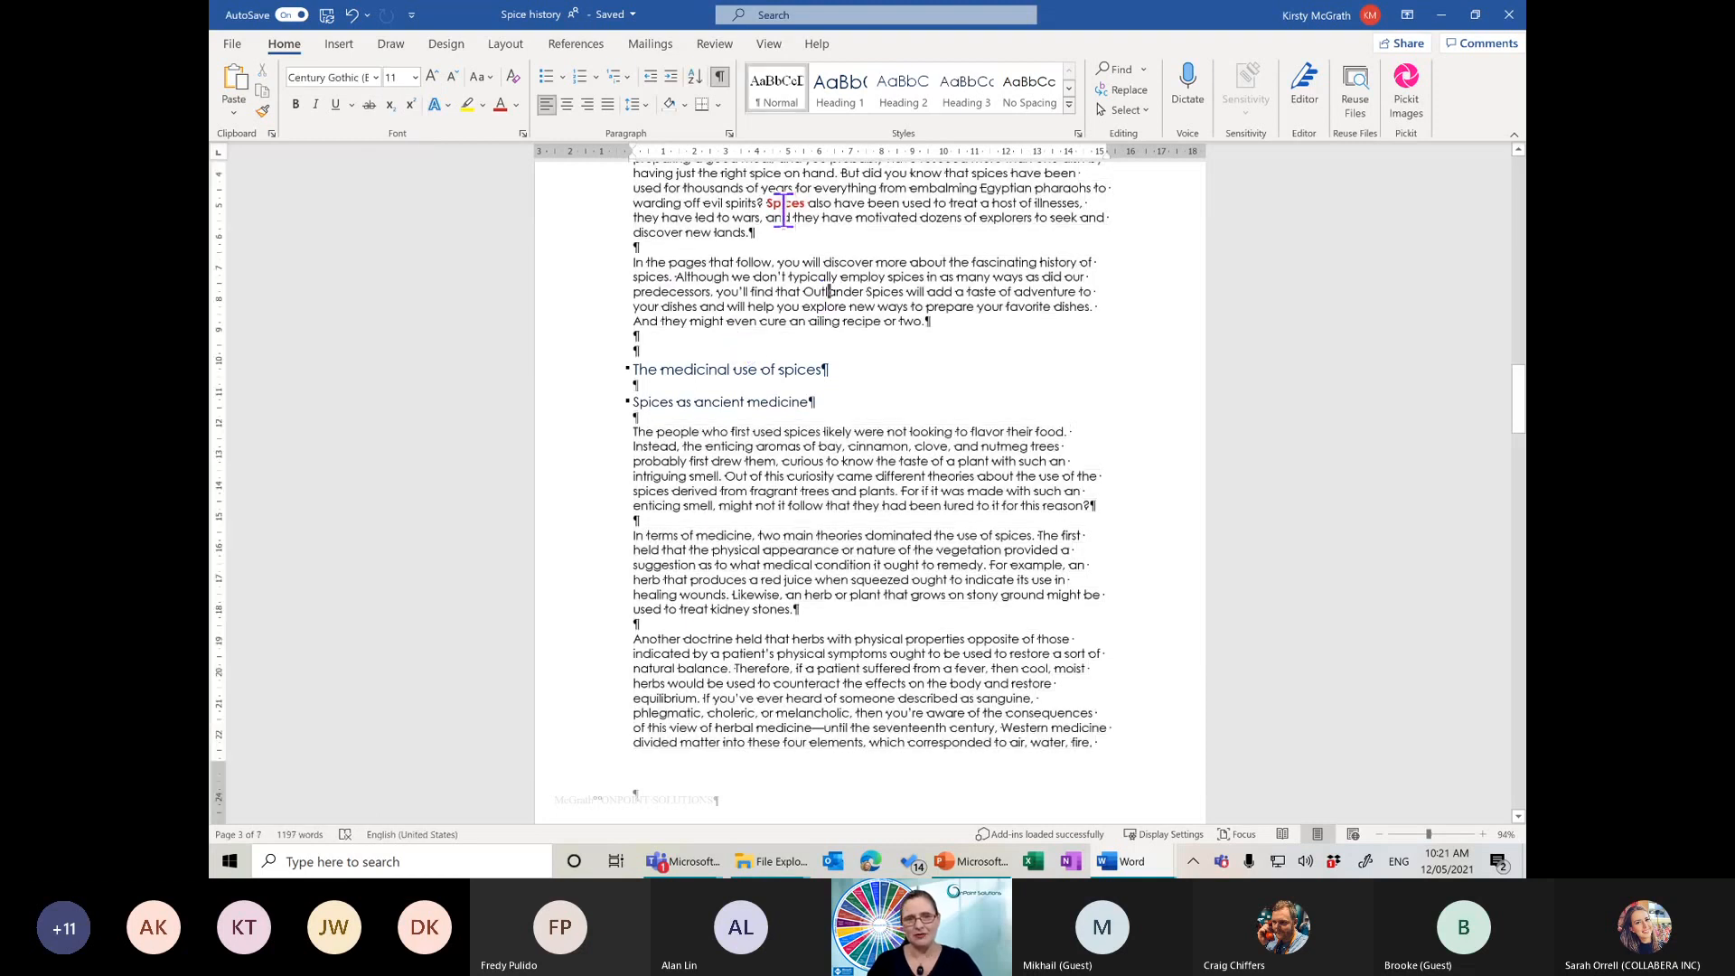
Copy the formatting of "Spices" before "also have been used" with Format Painter and apply it to "spices" after "typically employ"
double_click(780, 205)
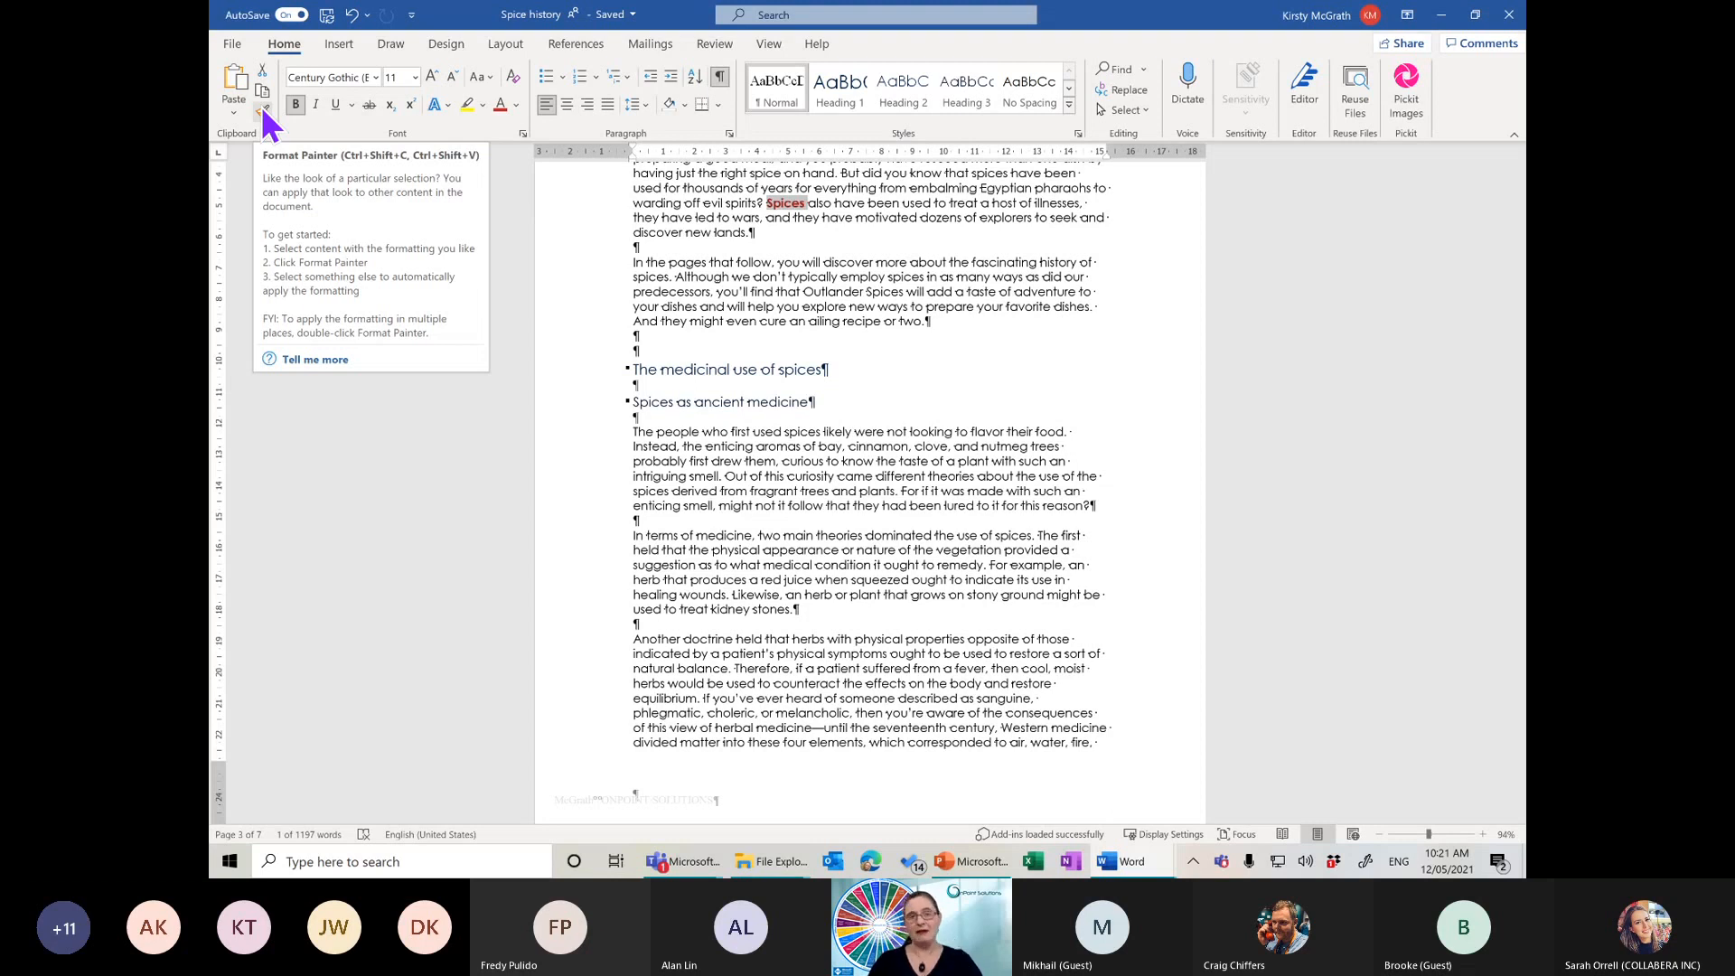
click(263, 111)
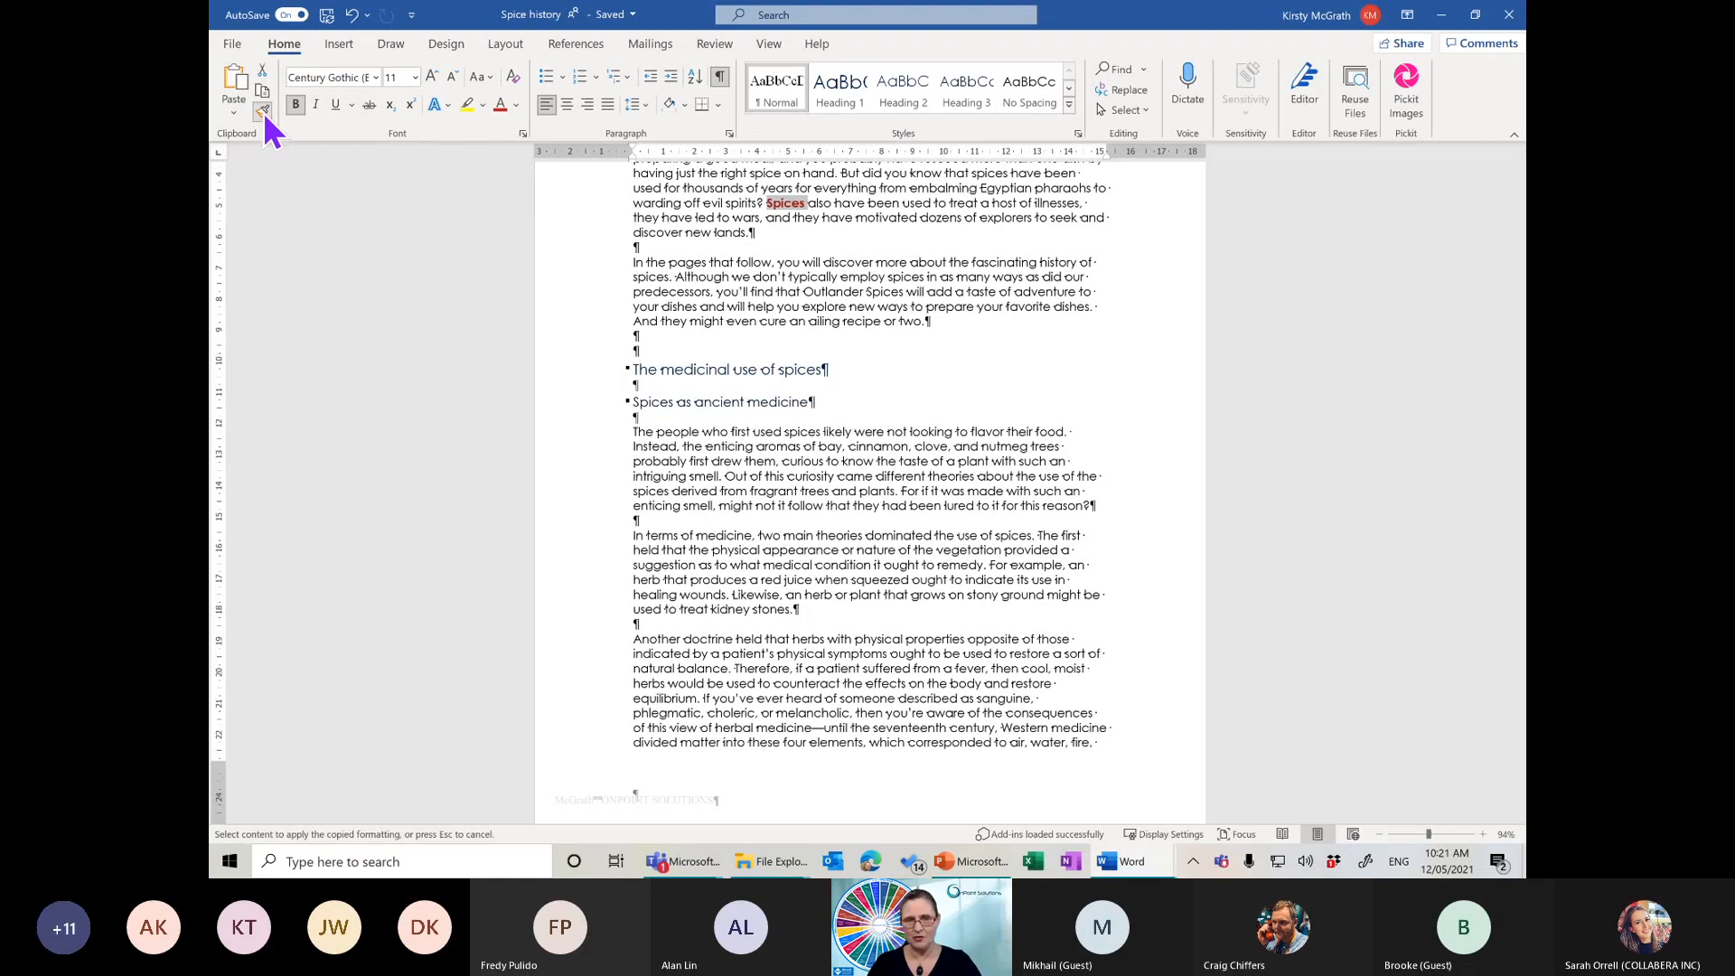
click(818, 366)
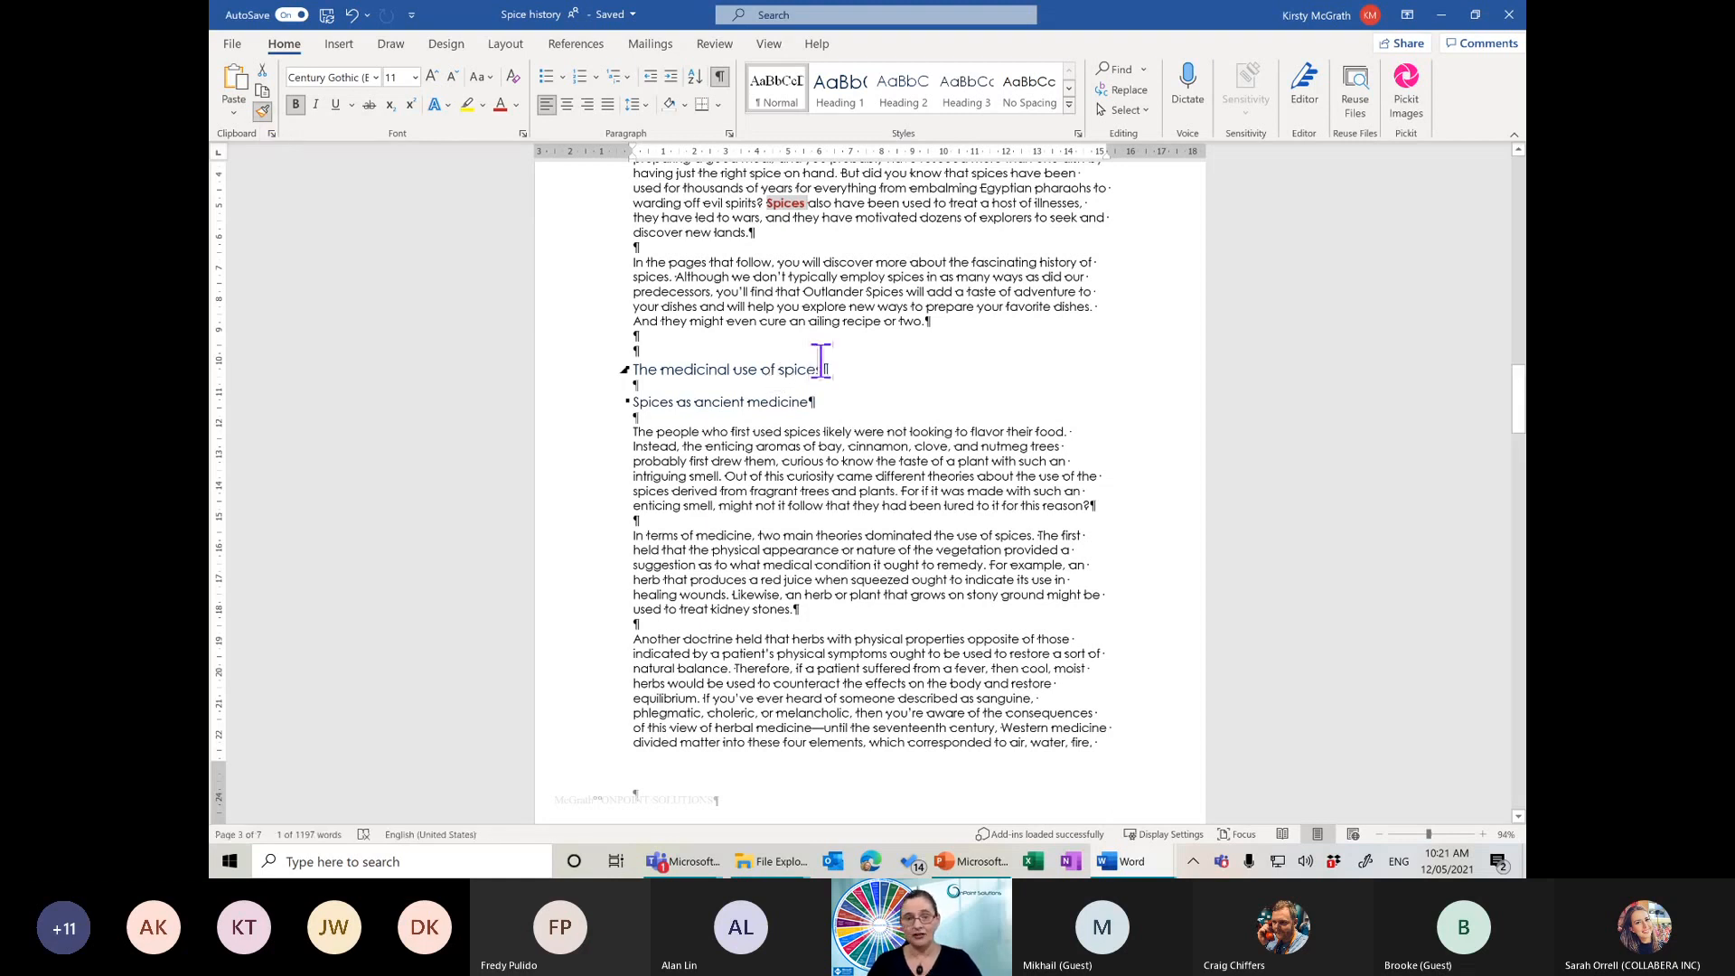
double_click(782, 204)
click(264, 112)
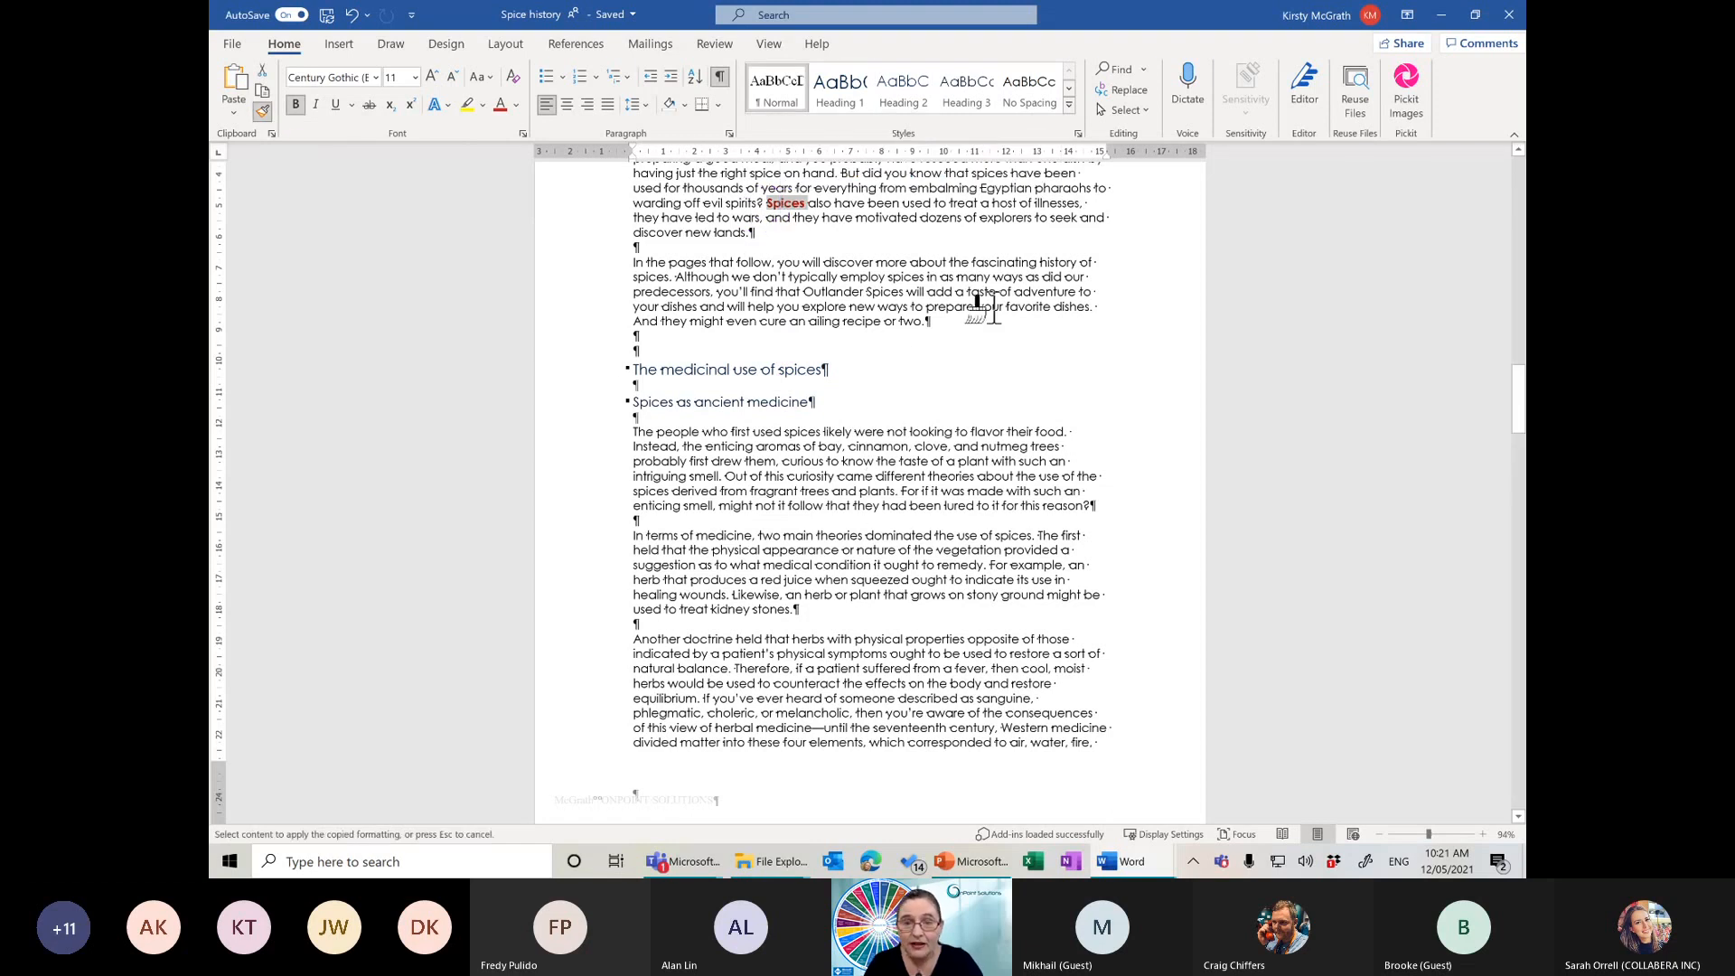
click(897, 278)
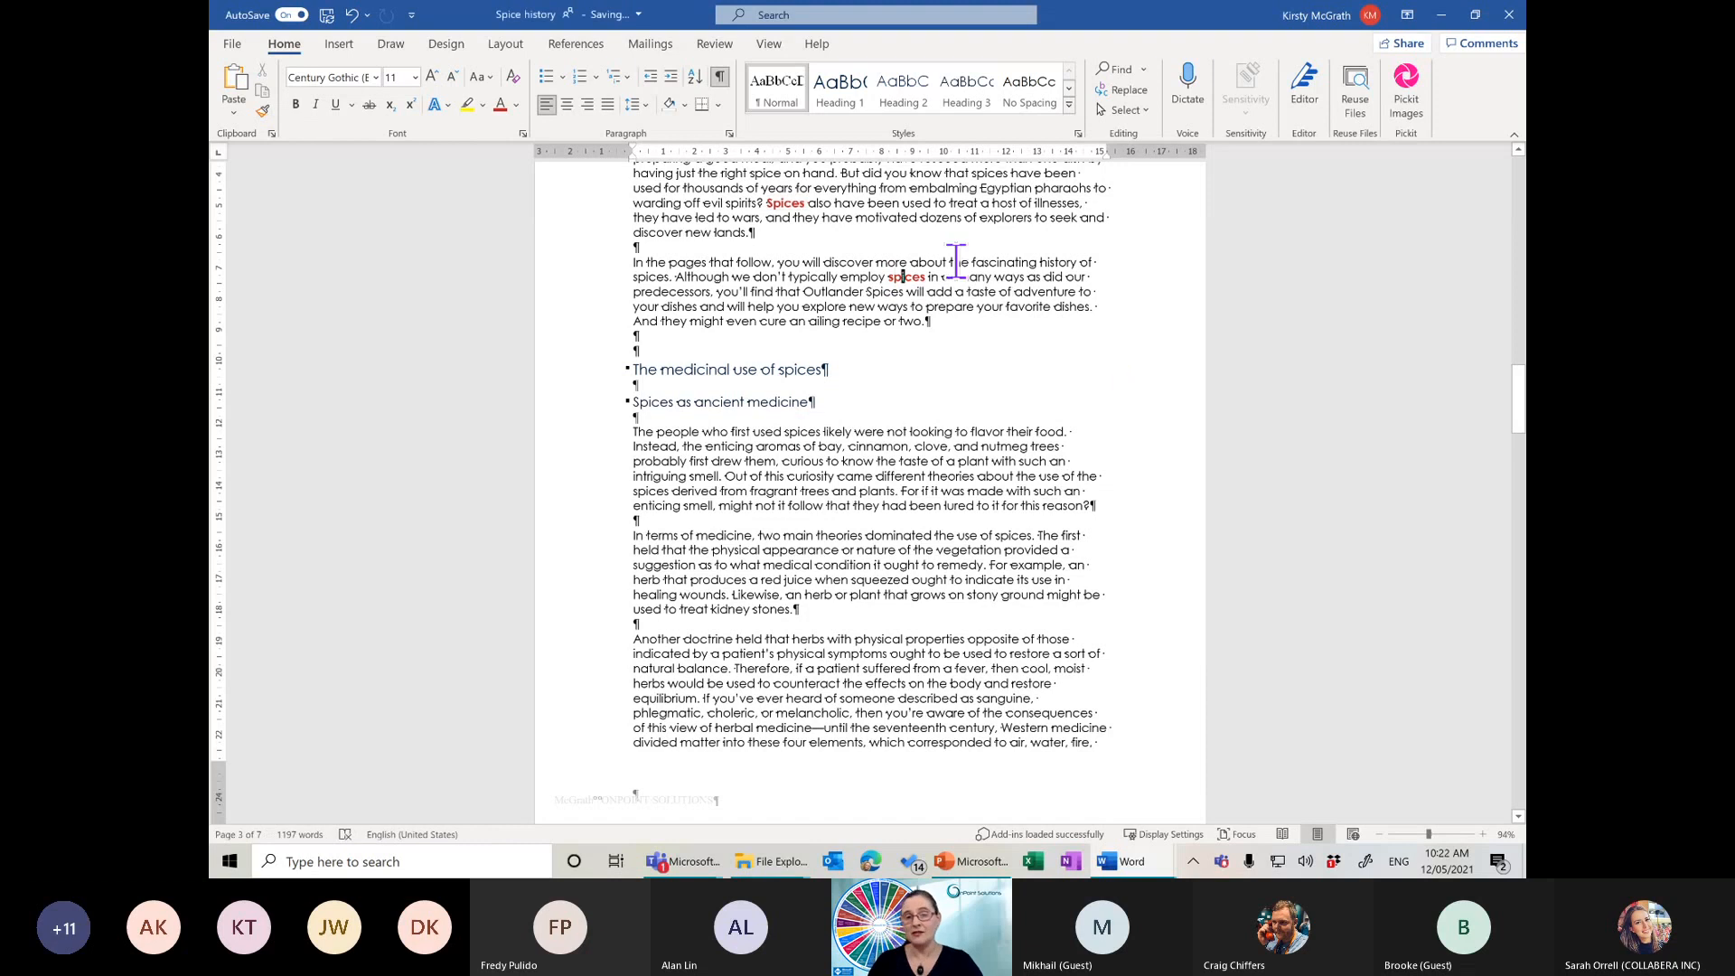
Use Format Painter for repeated application, format "Spices" after "Outlander", and undo the formatting painted onto "intriguing"
click(267, 112)
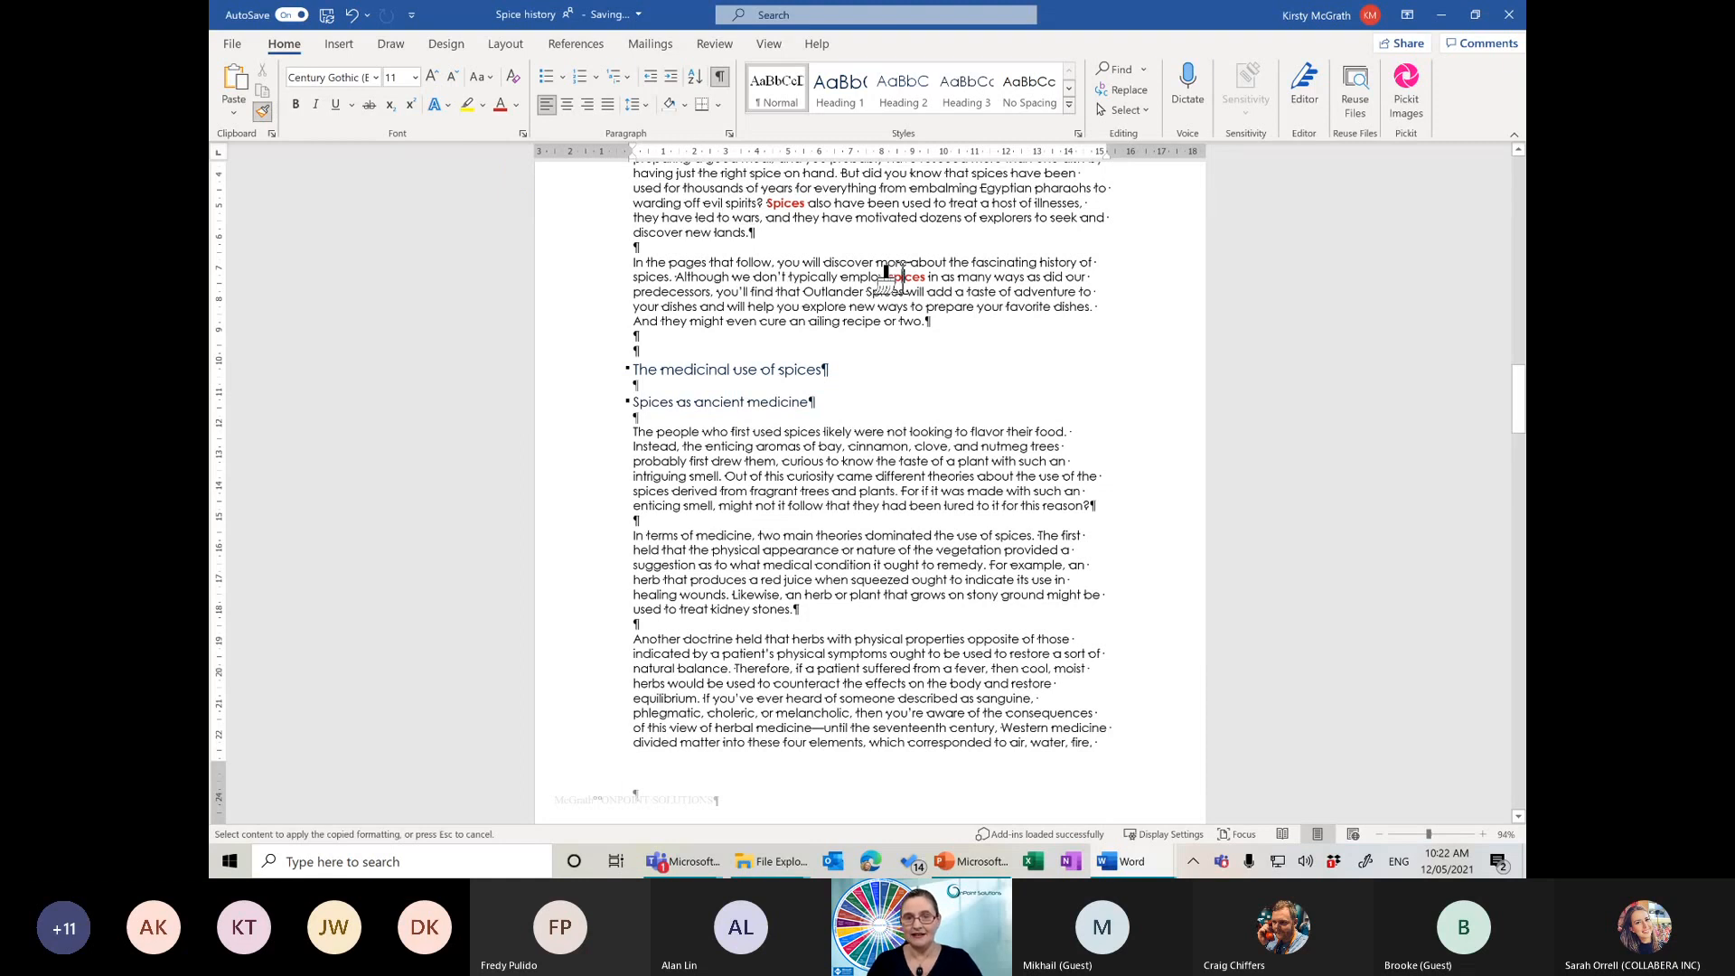
click(891, 289)
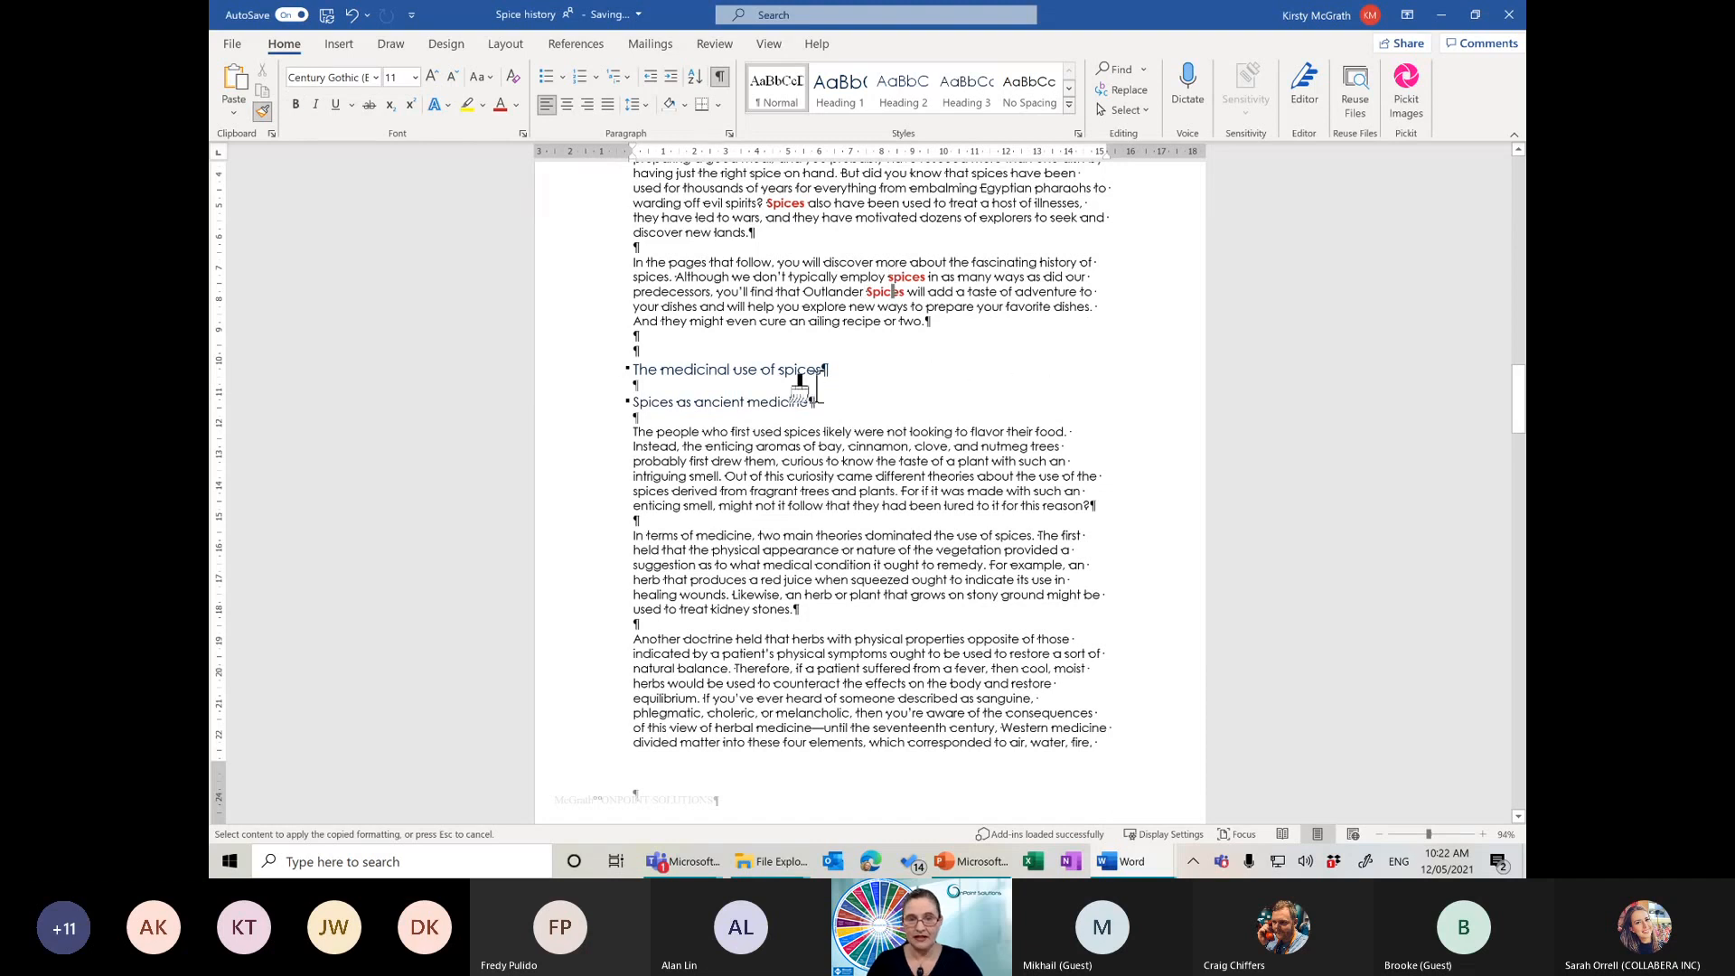
click(662, 476)
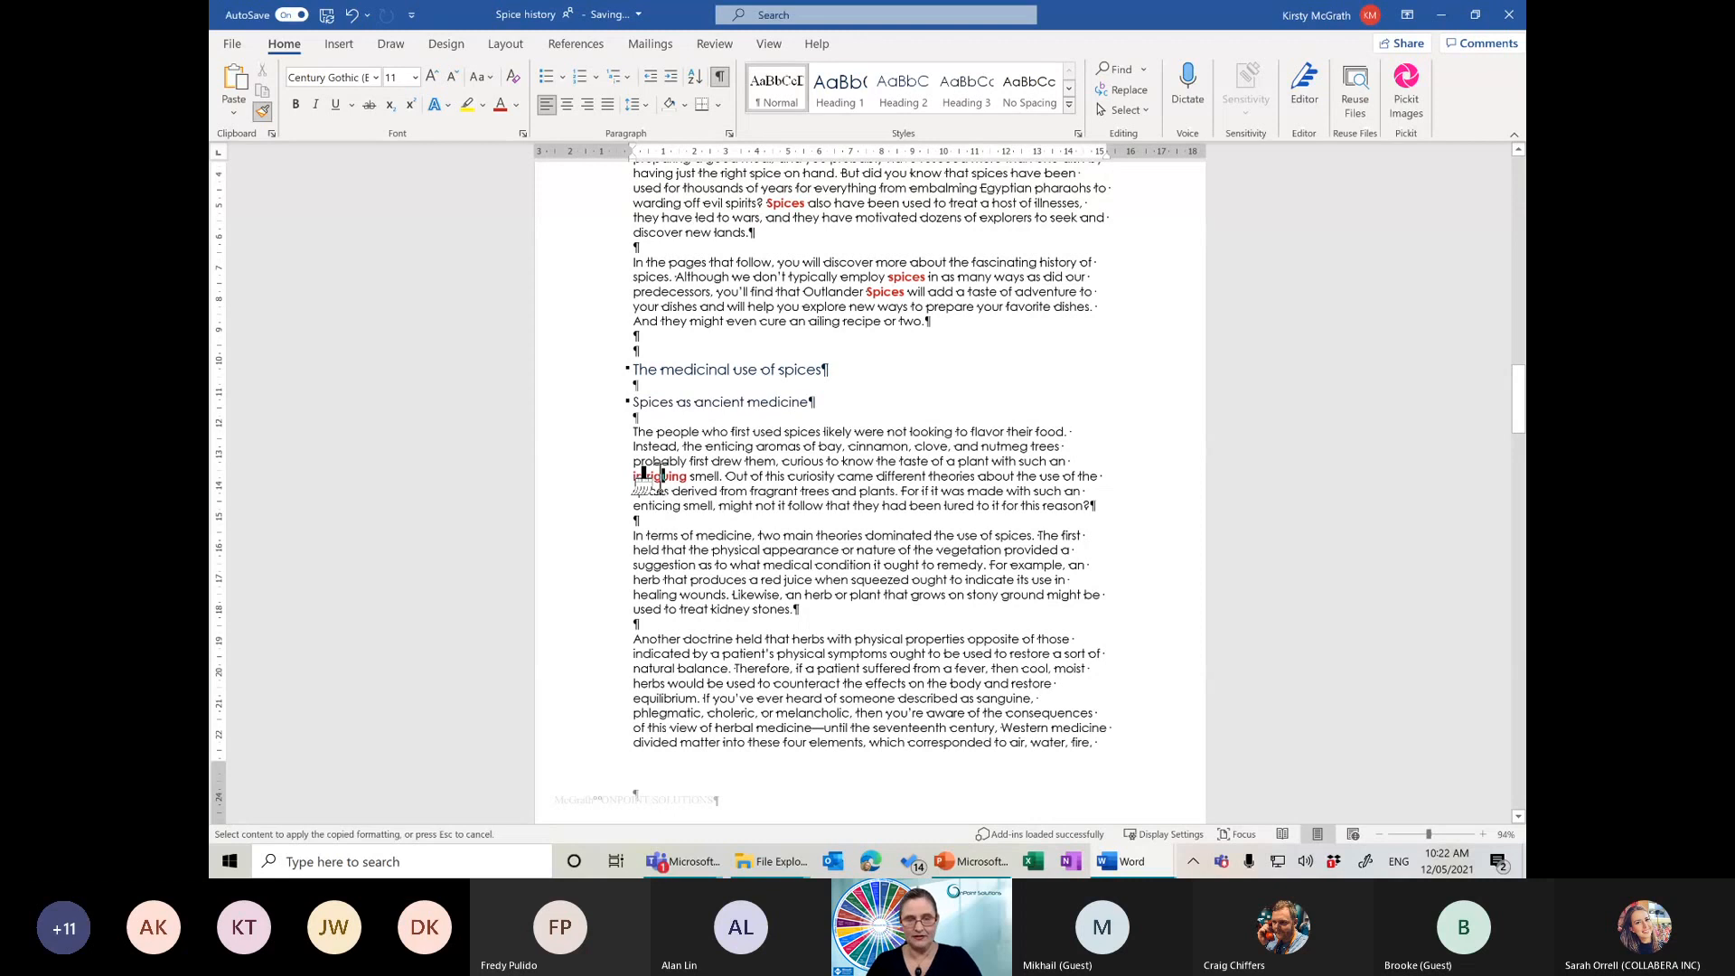
key(ctrl+z)
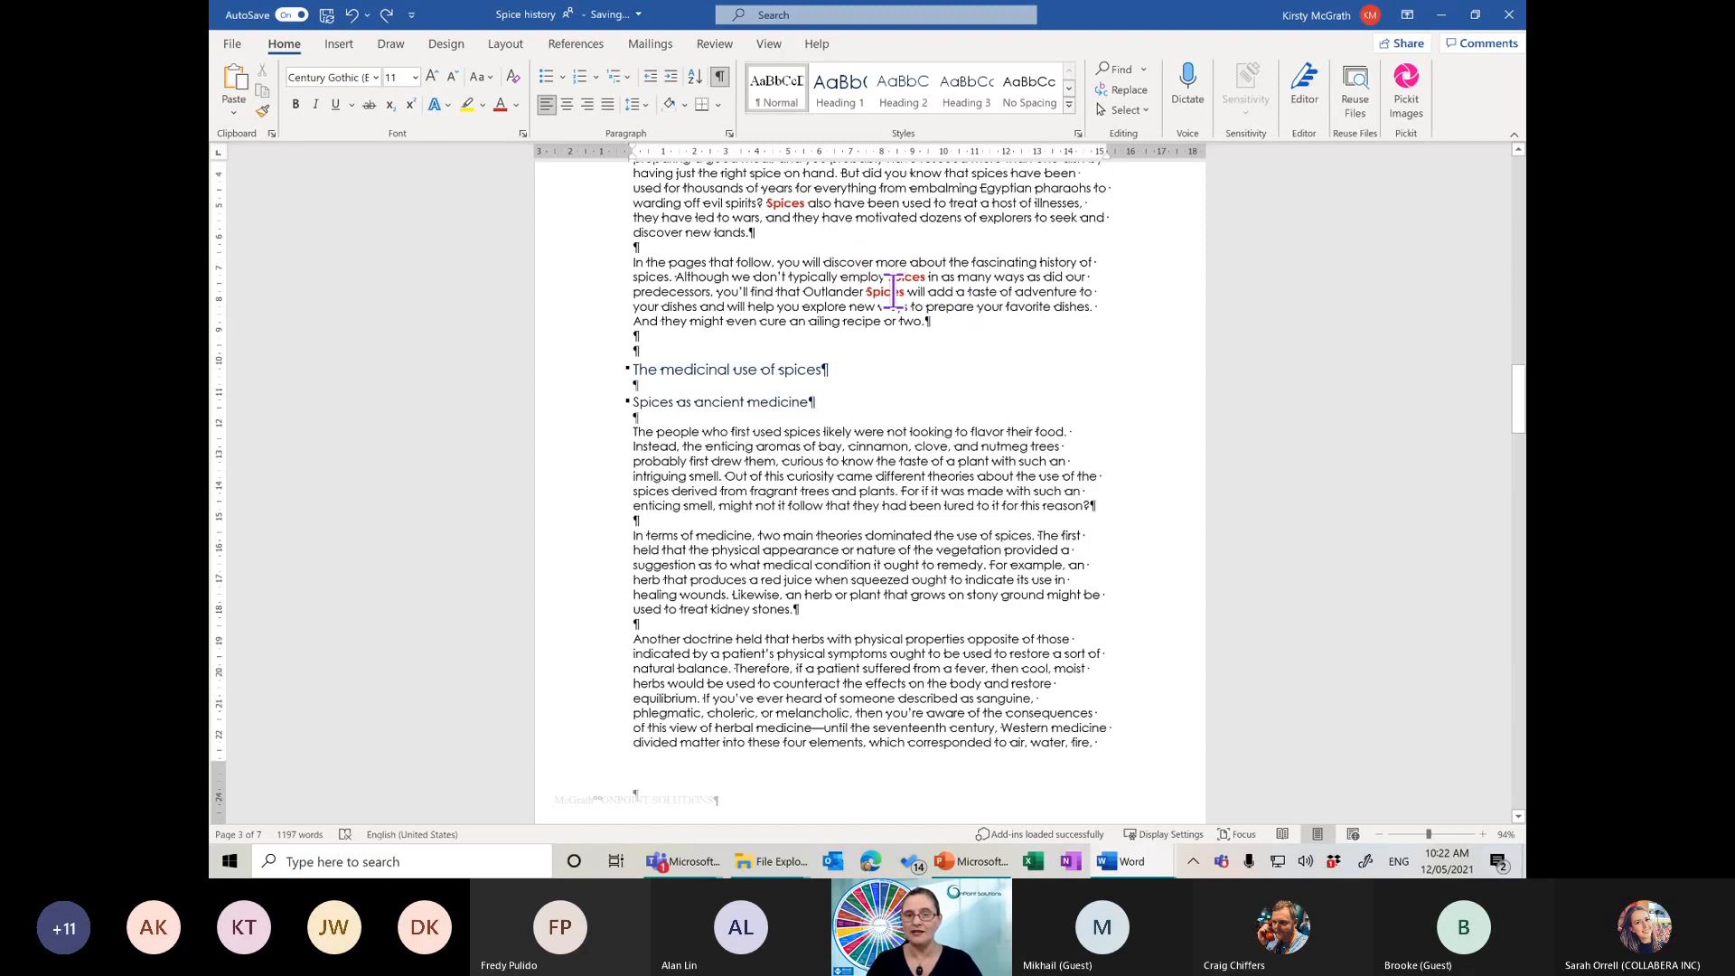
Copy the formatting of "Spices" after "Outlander" onto "spices" before "derived from fragrant trees" and repeat it on "spices" before "Although we don't"
double_click(885, 291)
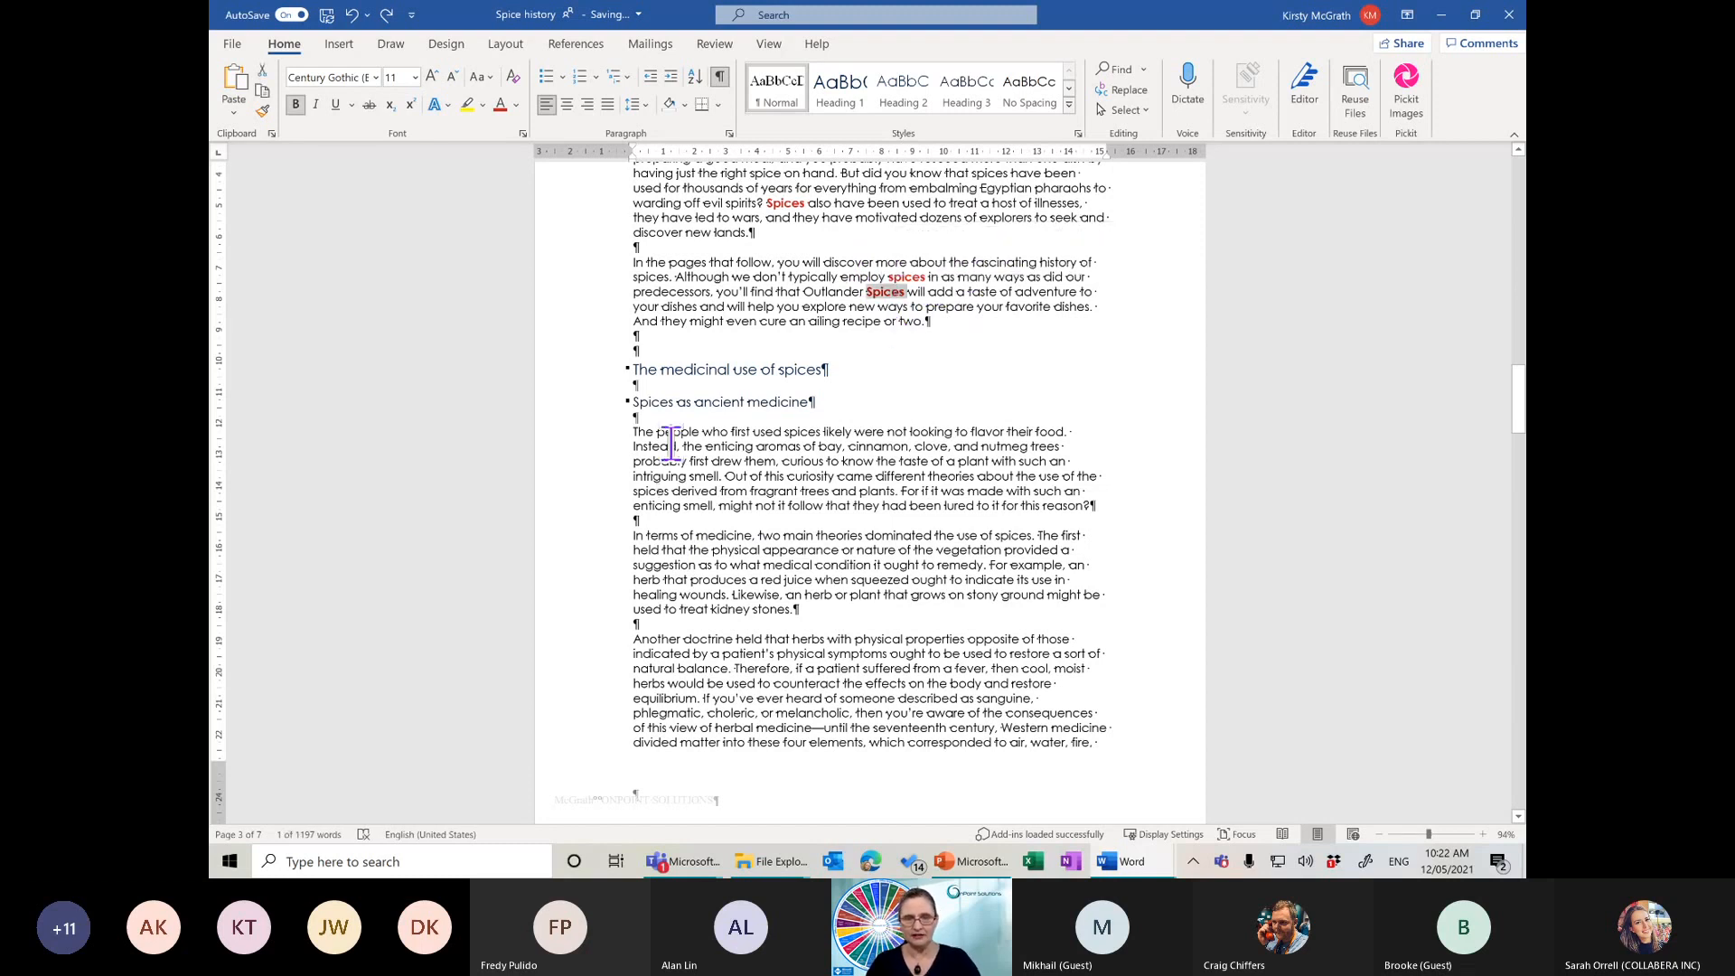
double_click(650, 493)
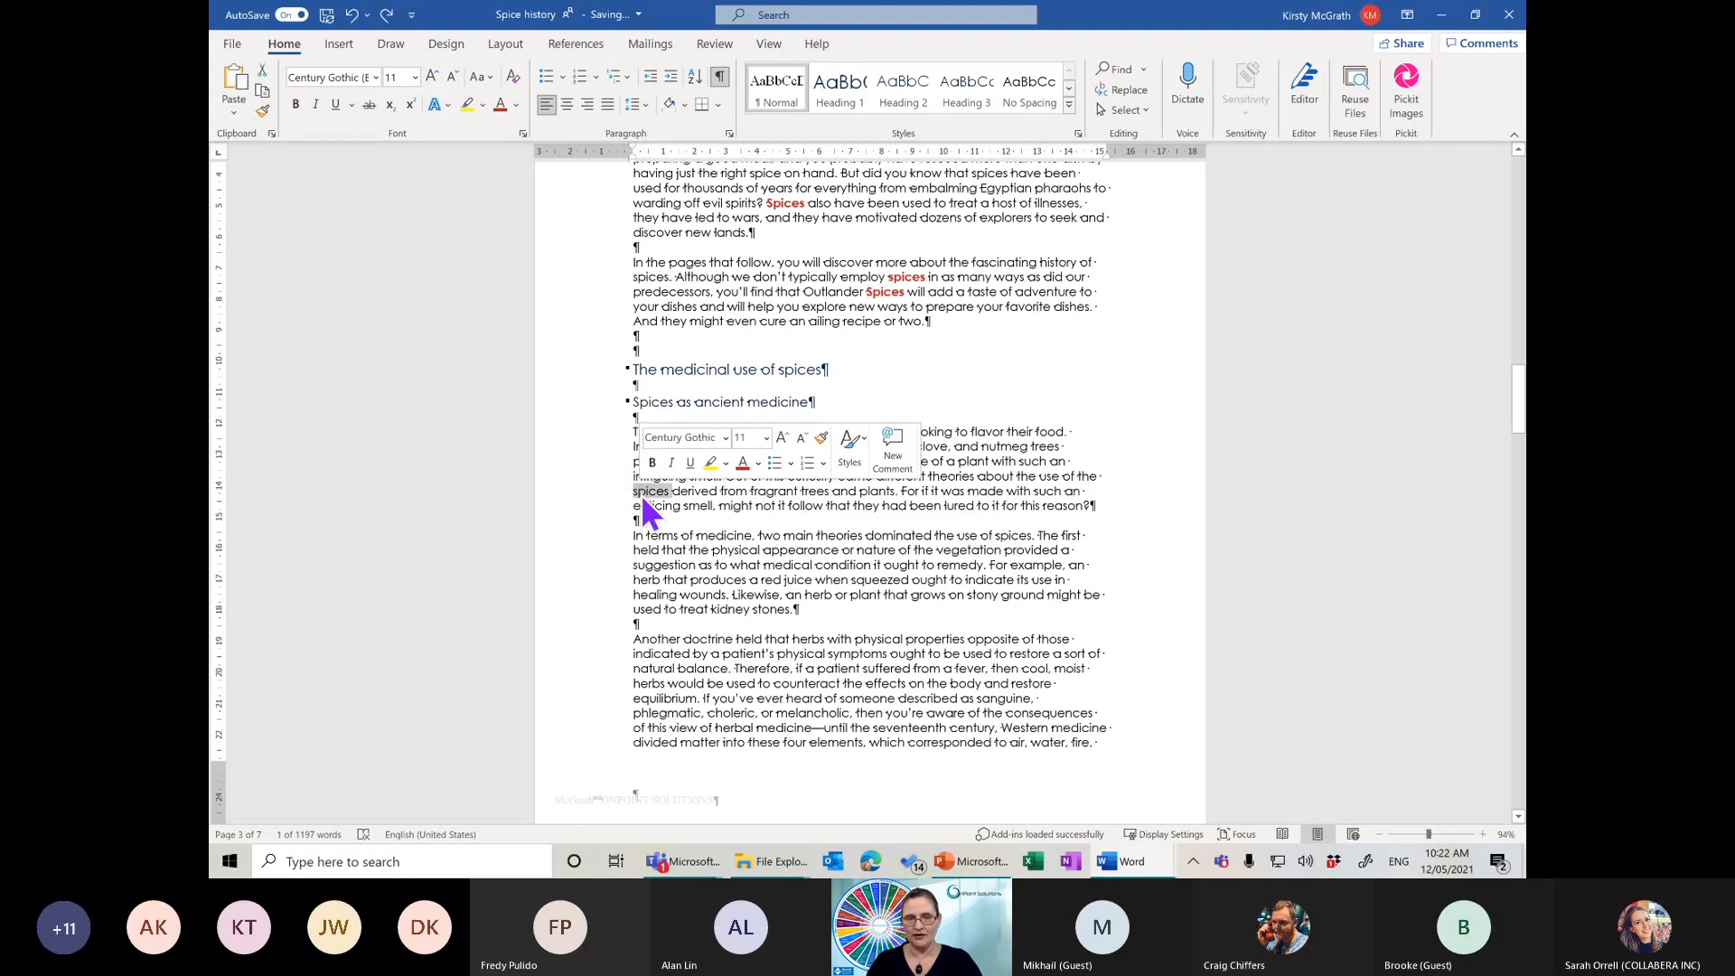
key(ctrl+shift+v)
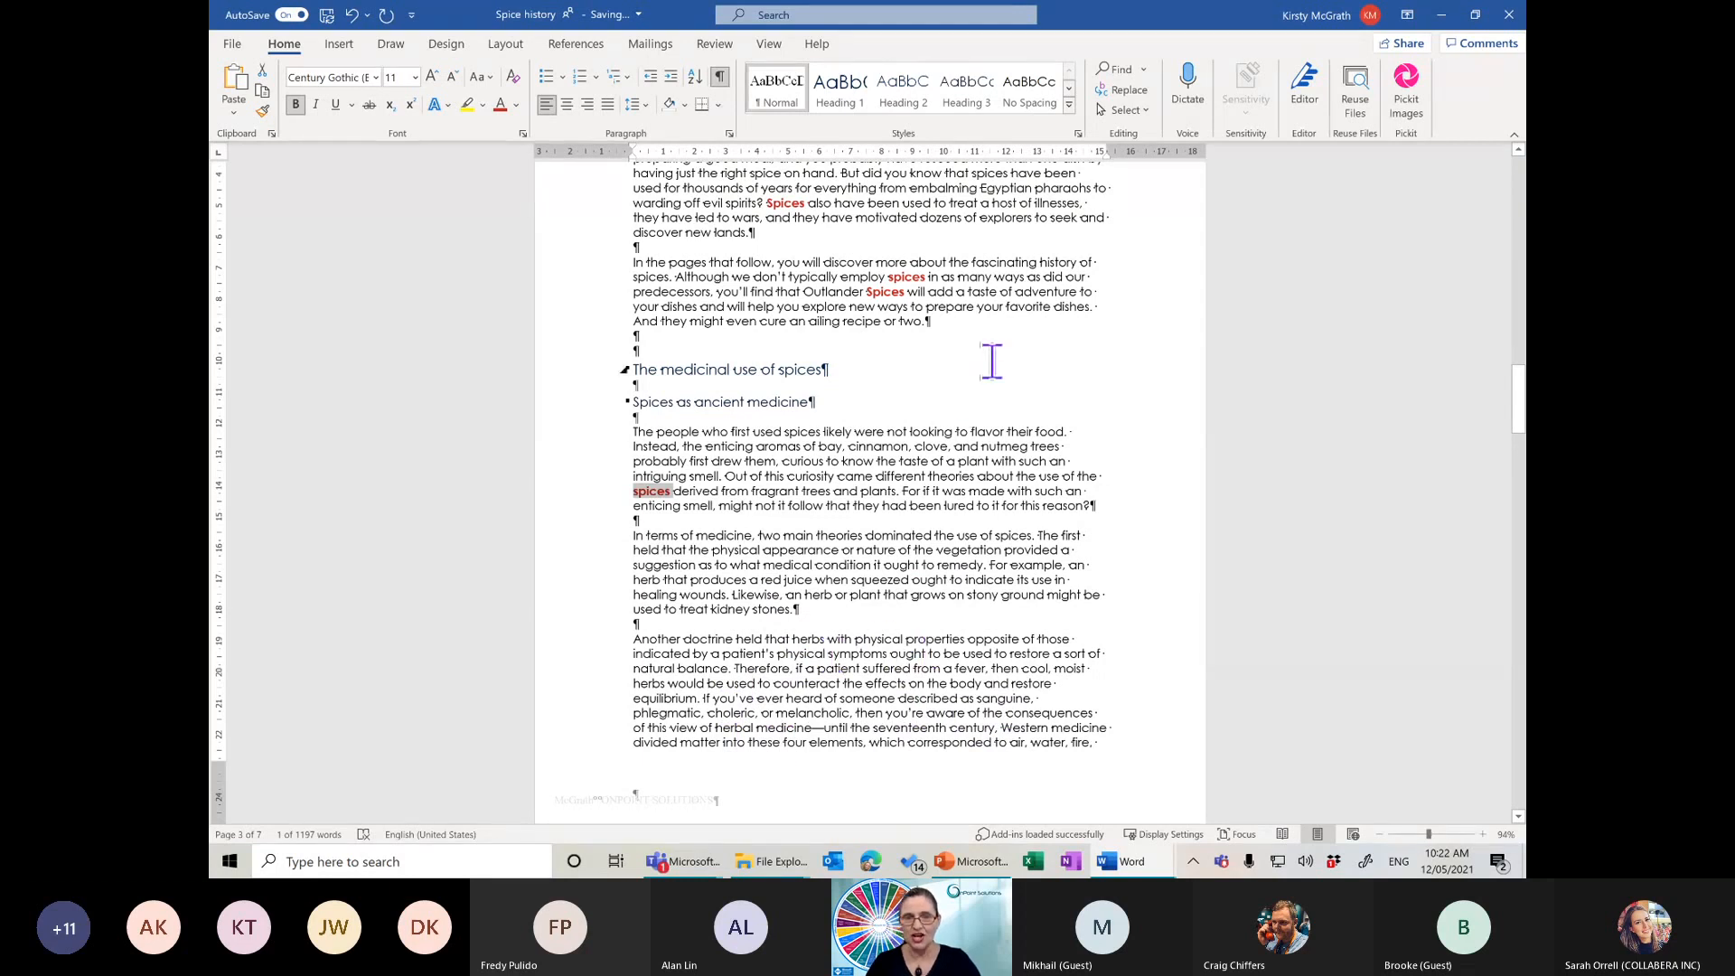
double_click(650, 278)
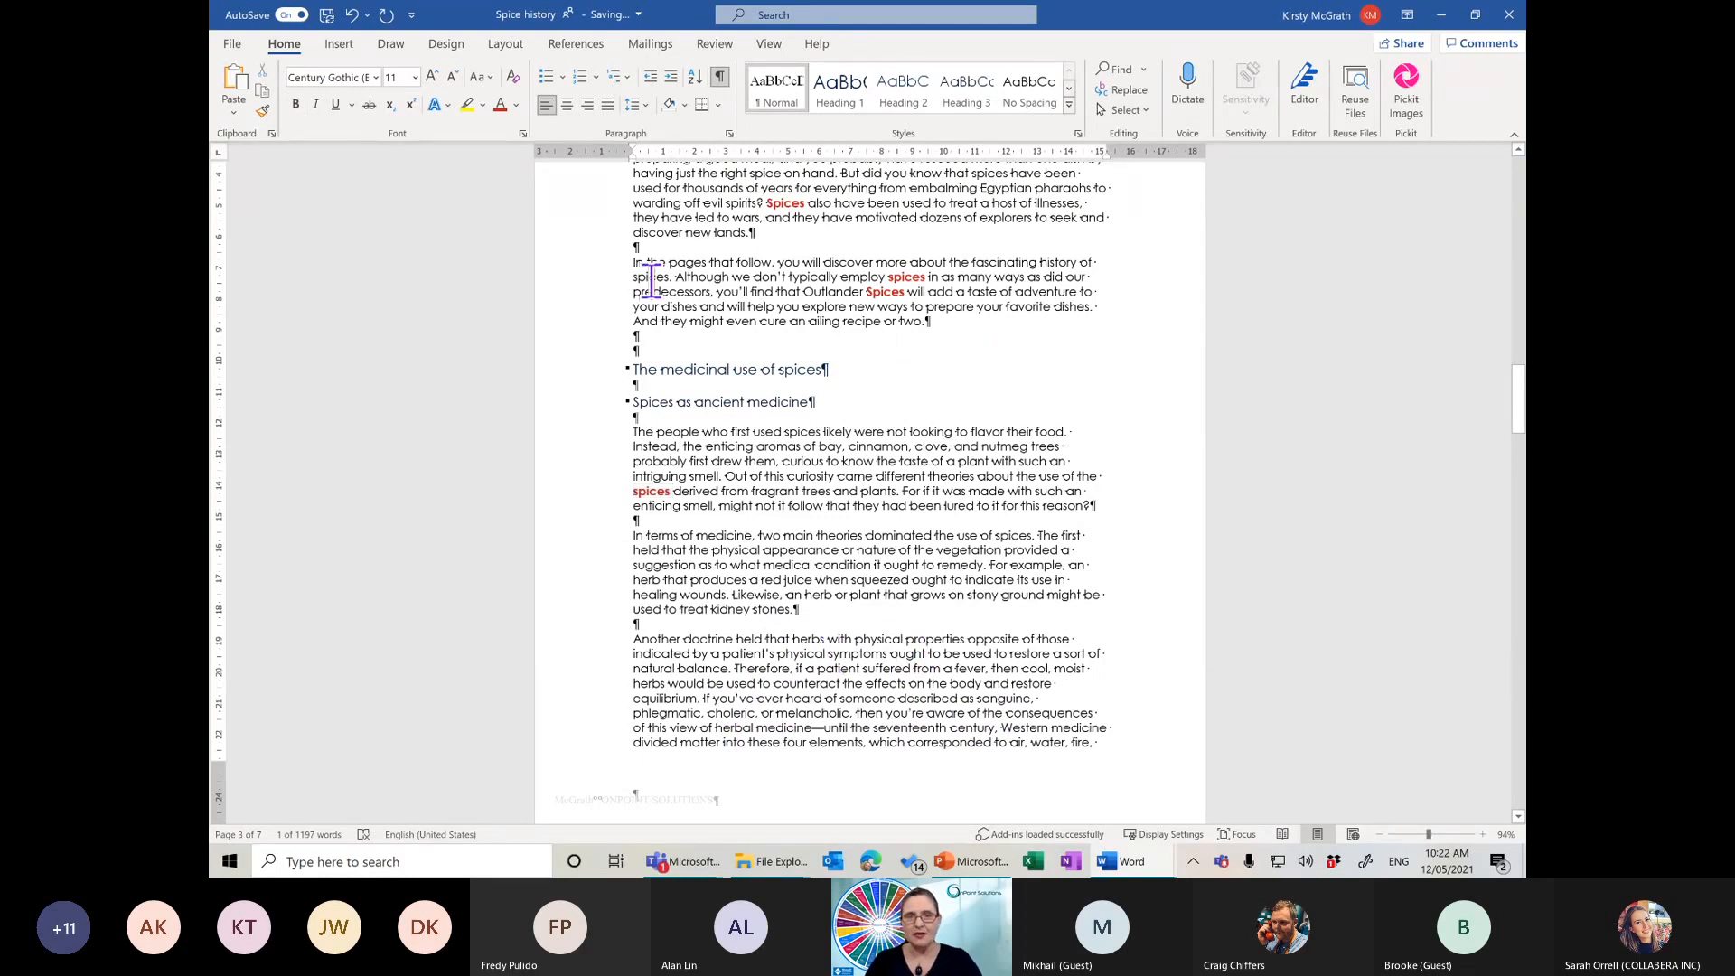
key(F4)
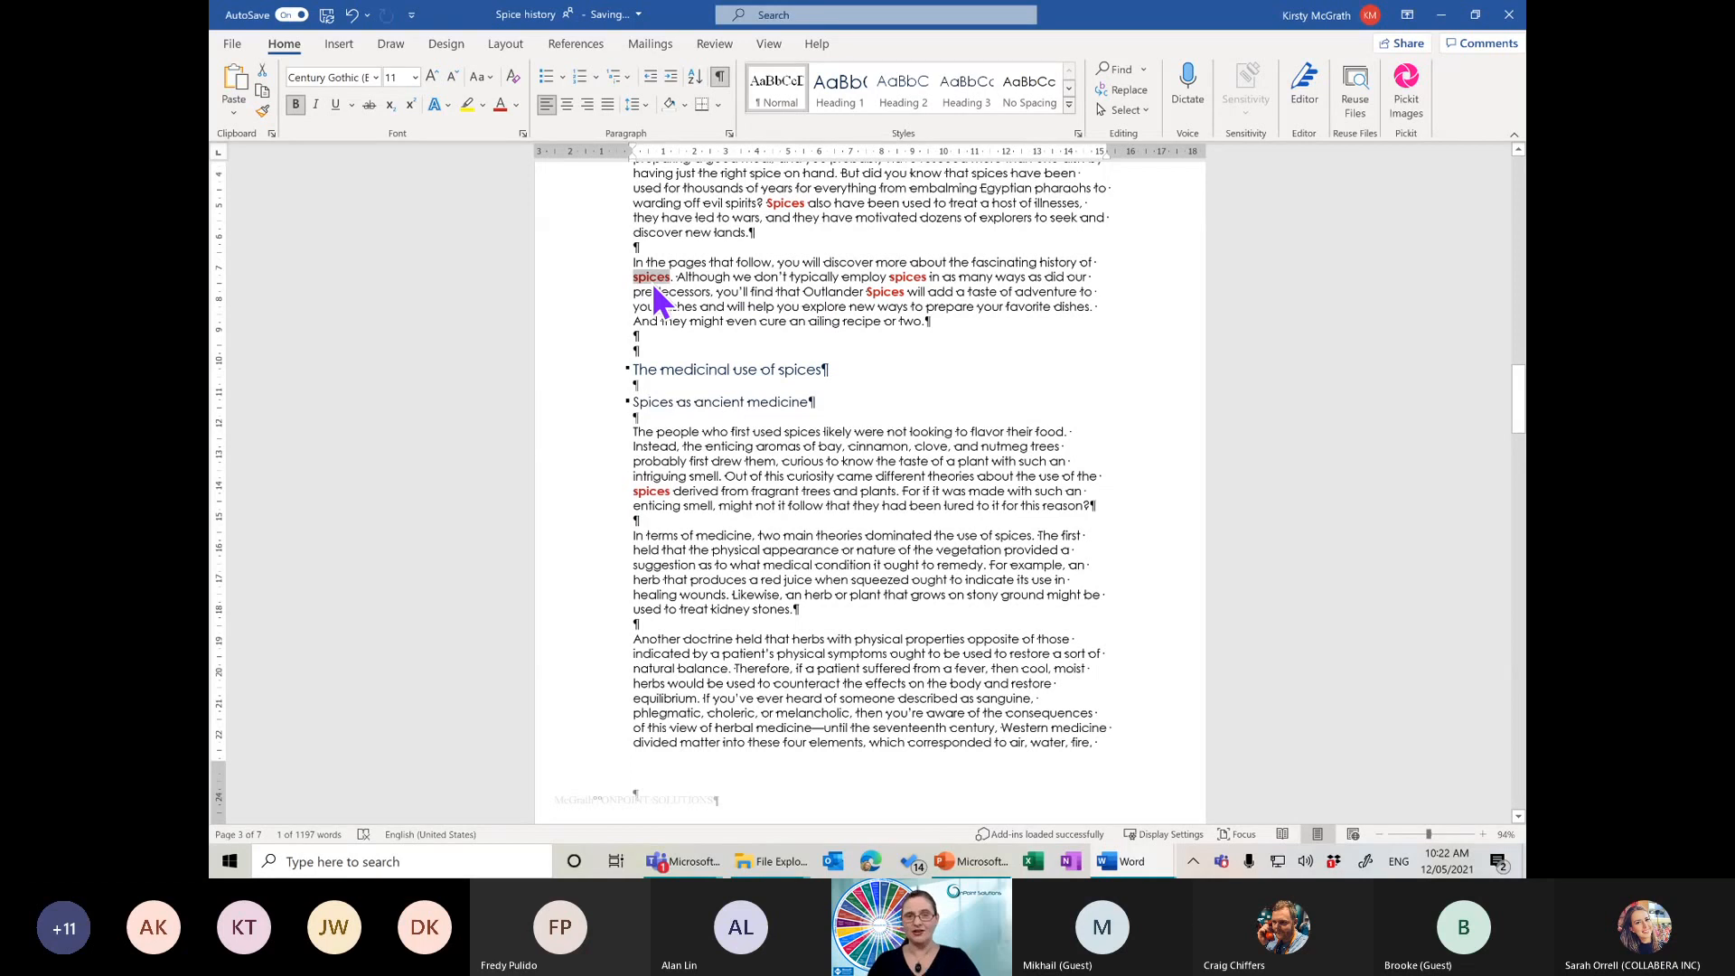
click(742, 269)
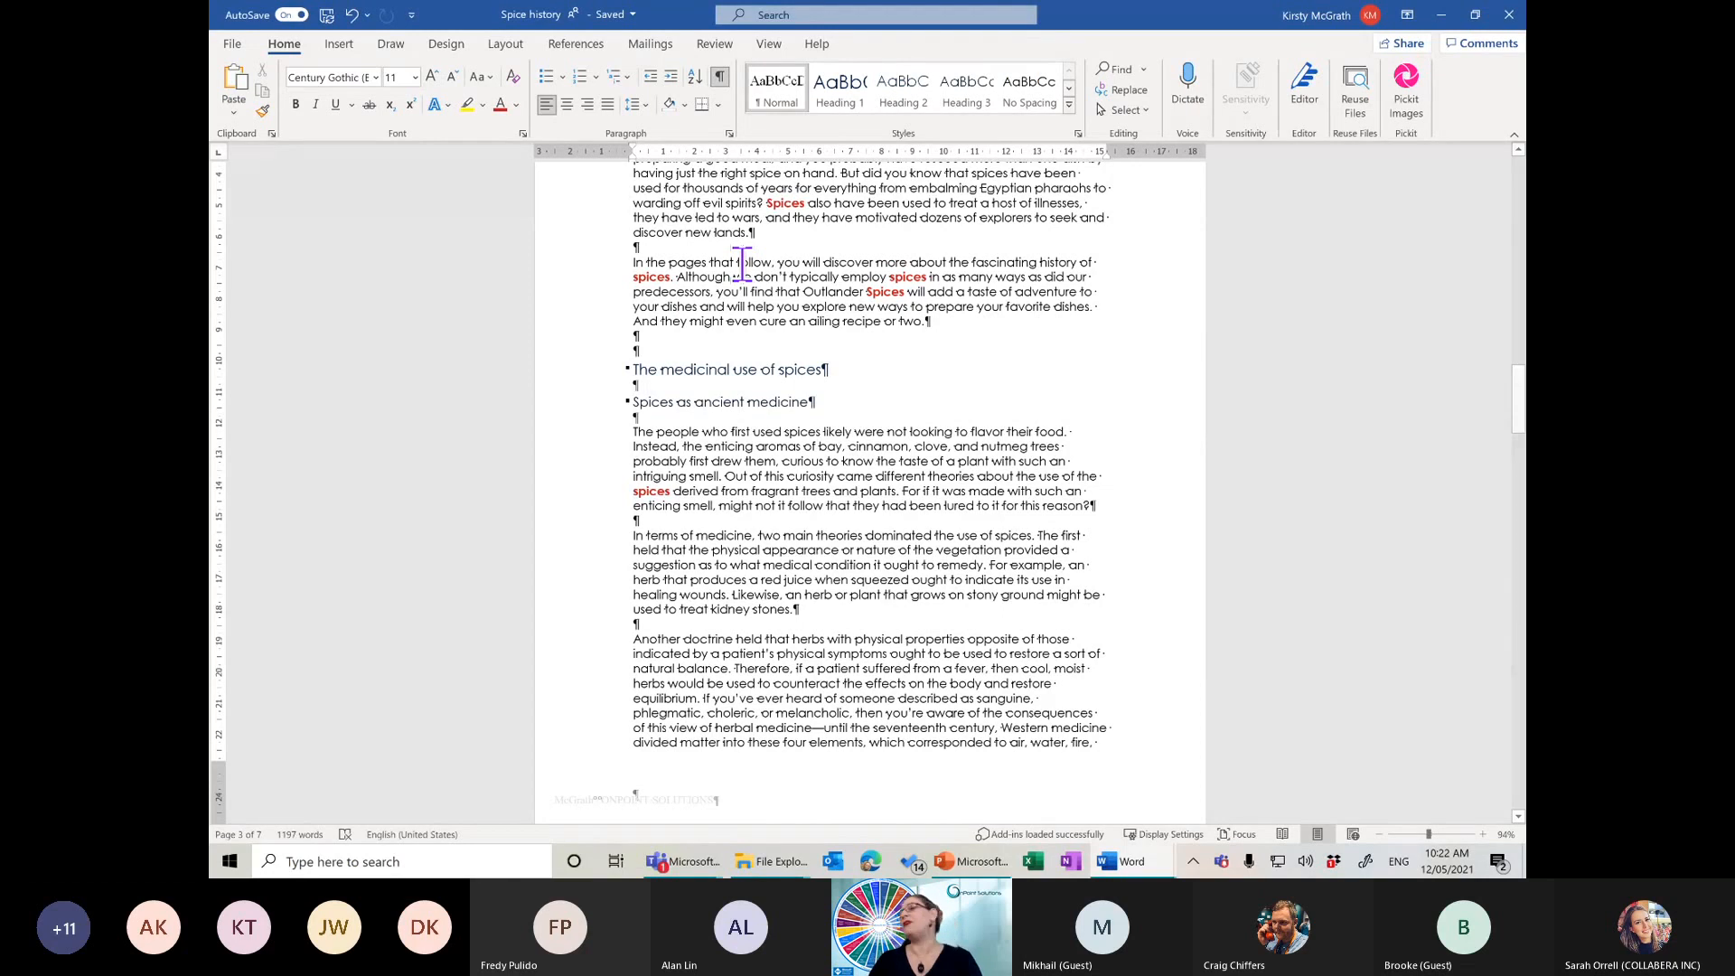
Select the word "follow", extend the selection to its whole paragraph, and deselect it
double_click(742, 266)
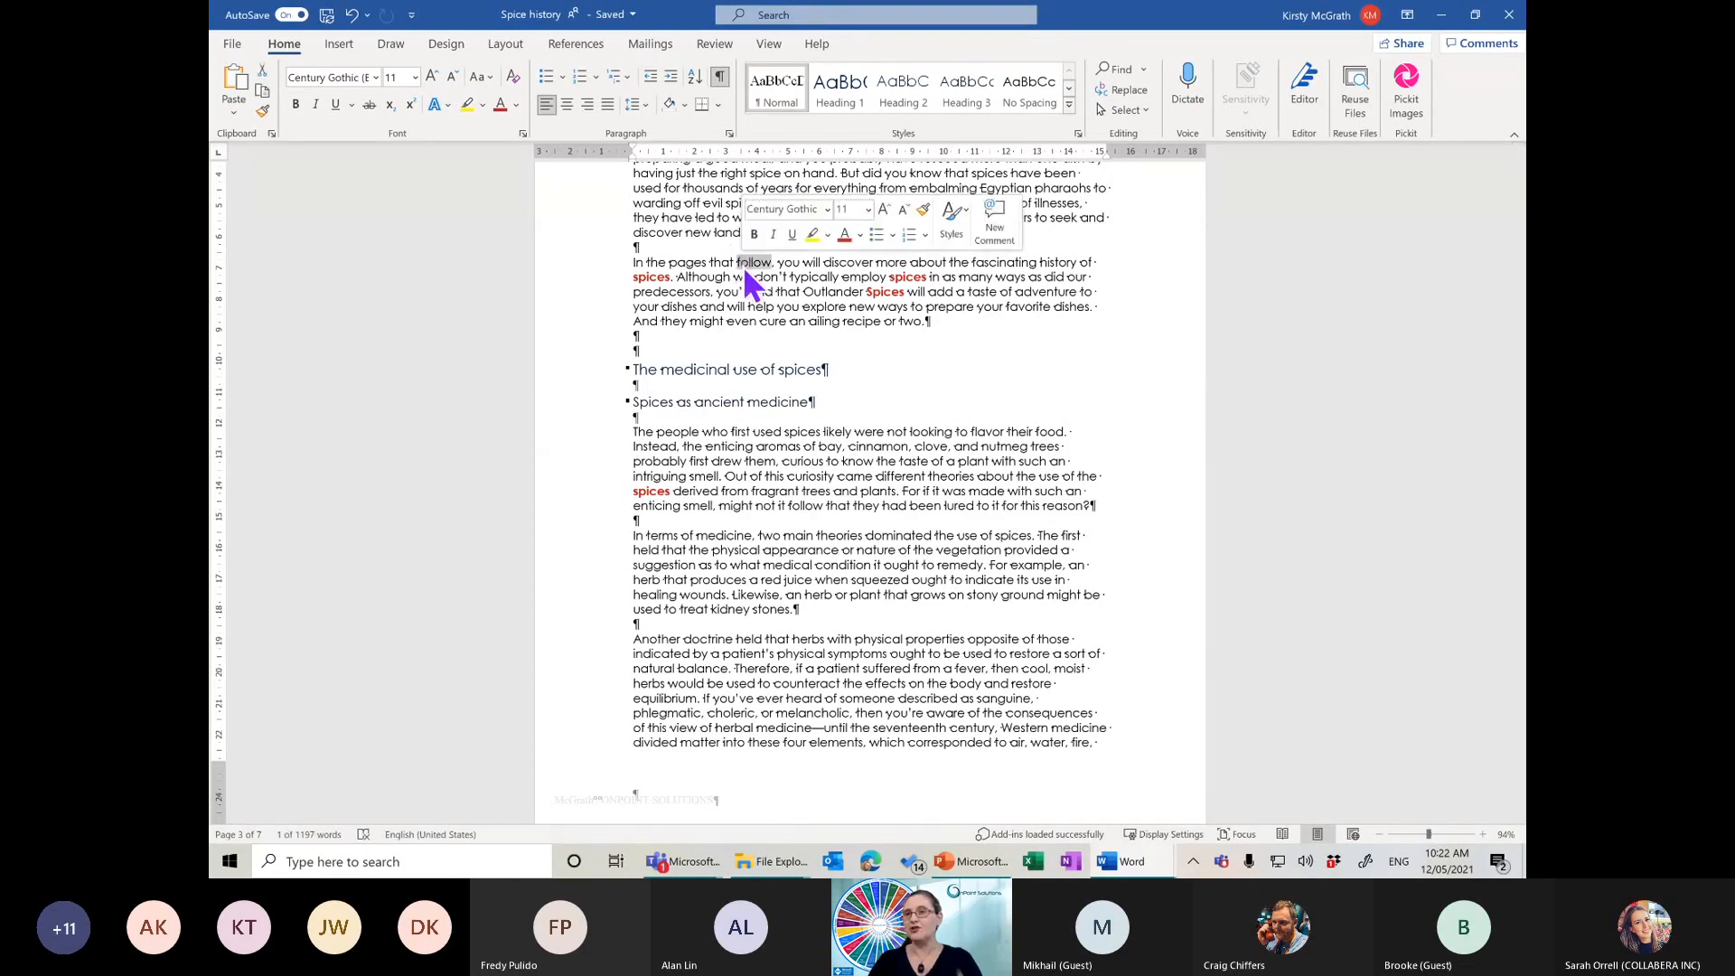
triple_click(743, 266)
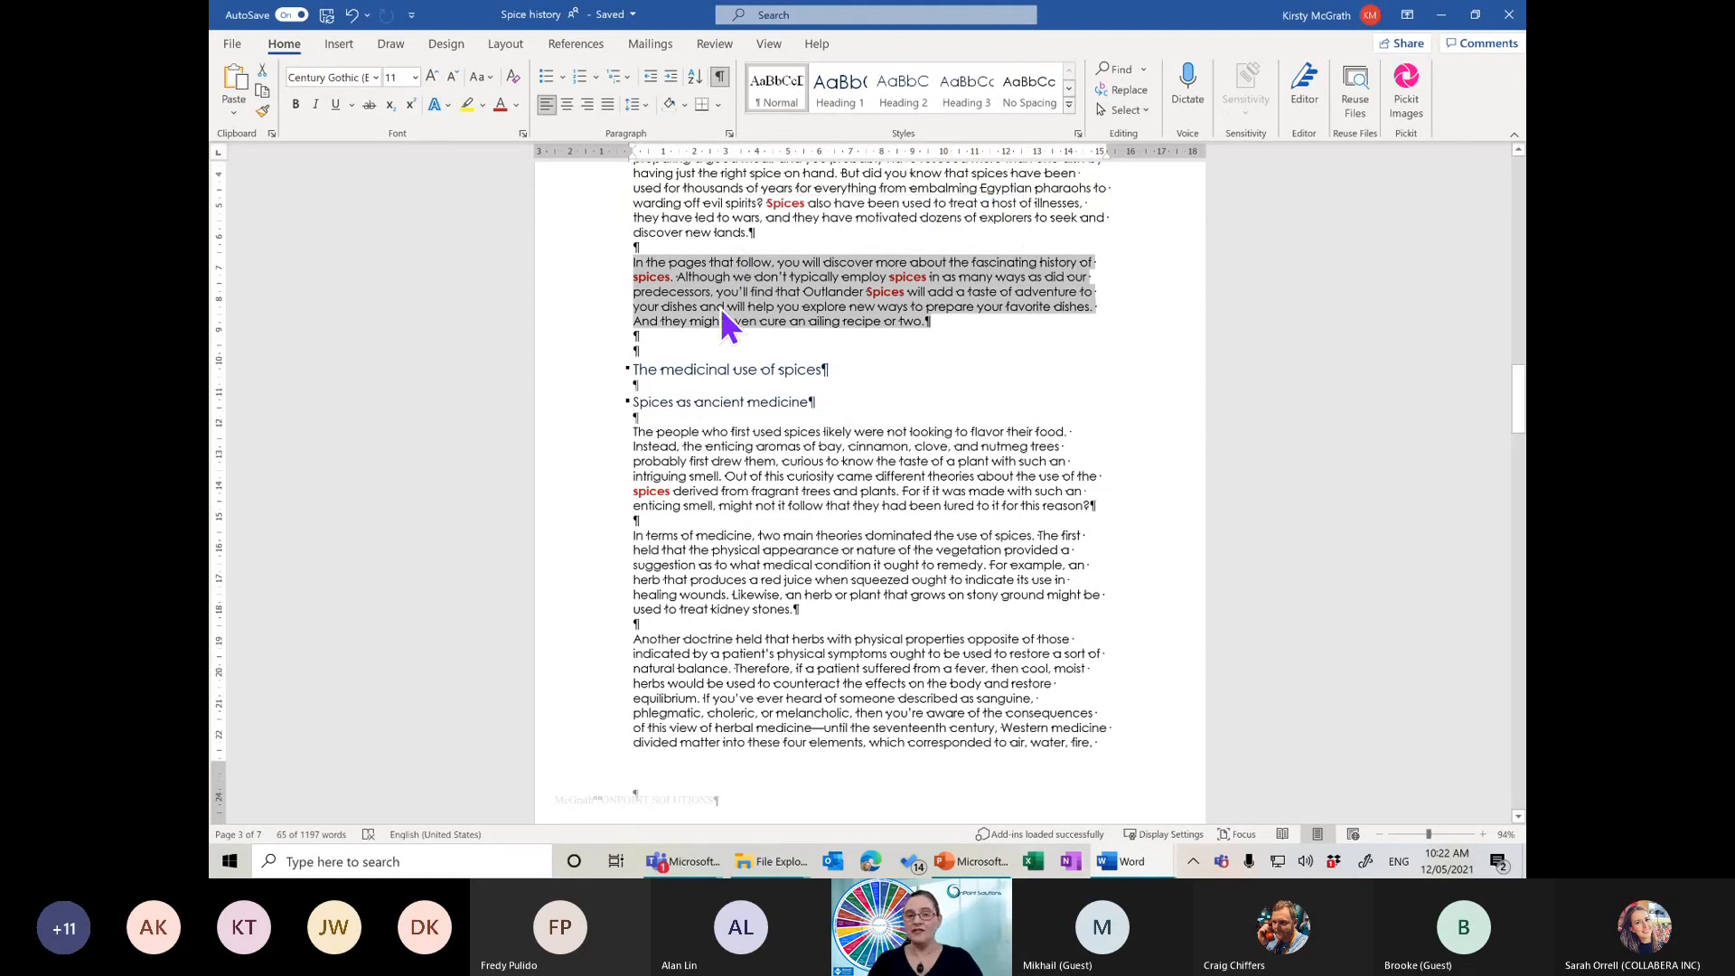
click(721, 310)
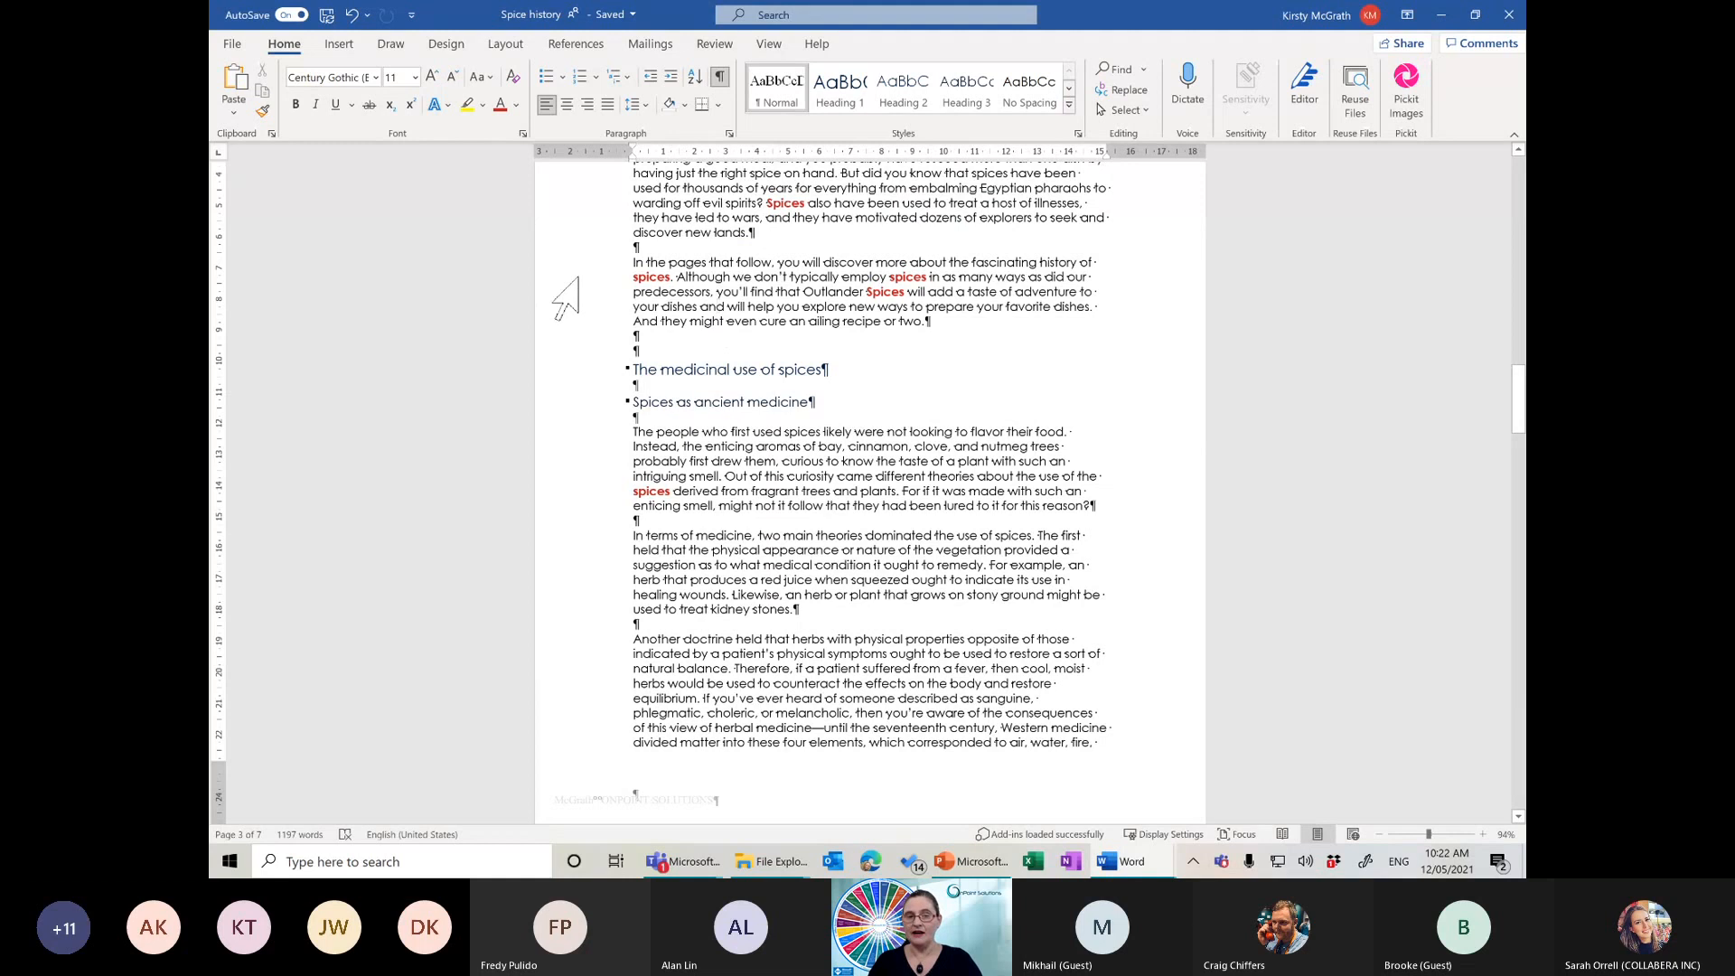
Select the line beginning "spices. Although" from the page margin, extend it to the paragraph and the entire document, and deselect everything
click(577, 277)
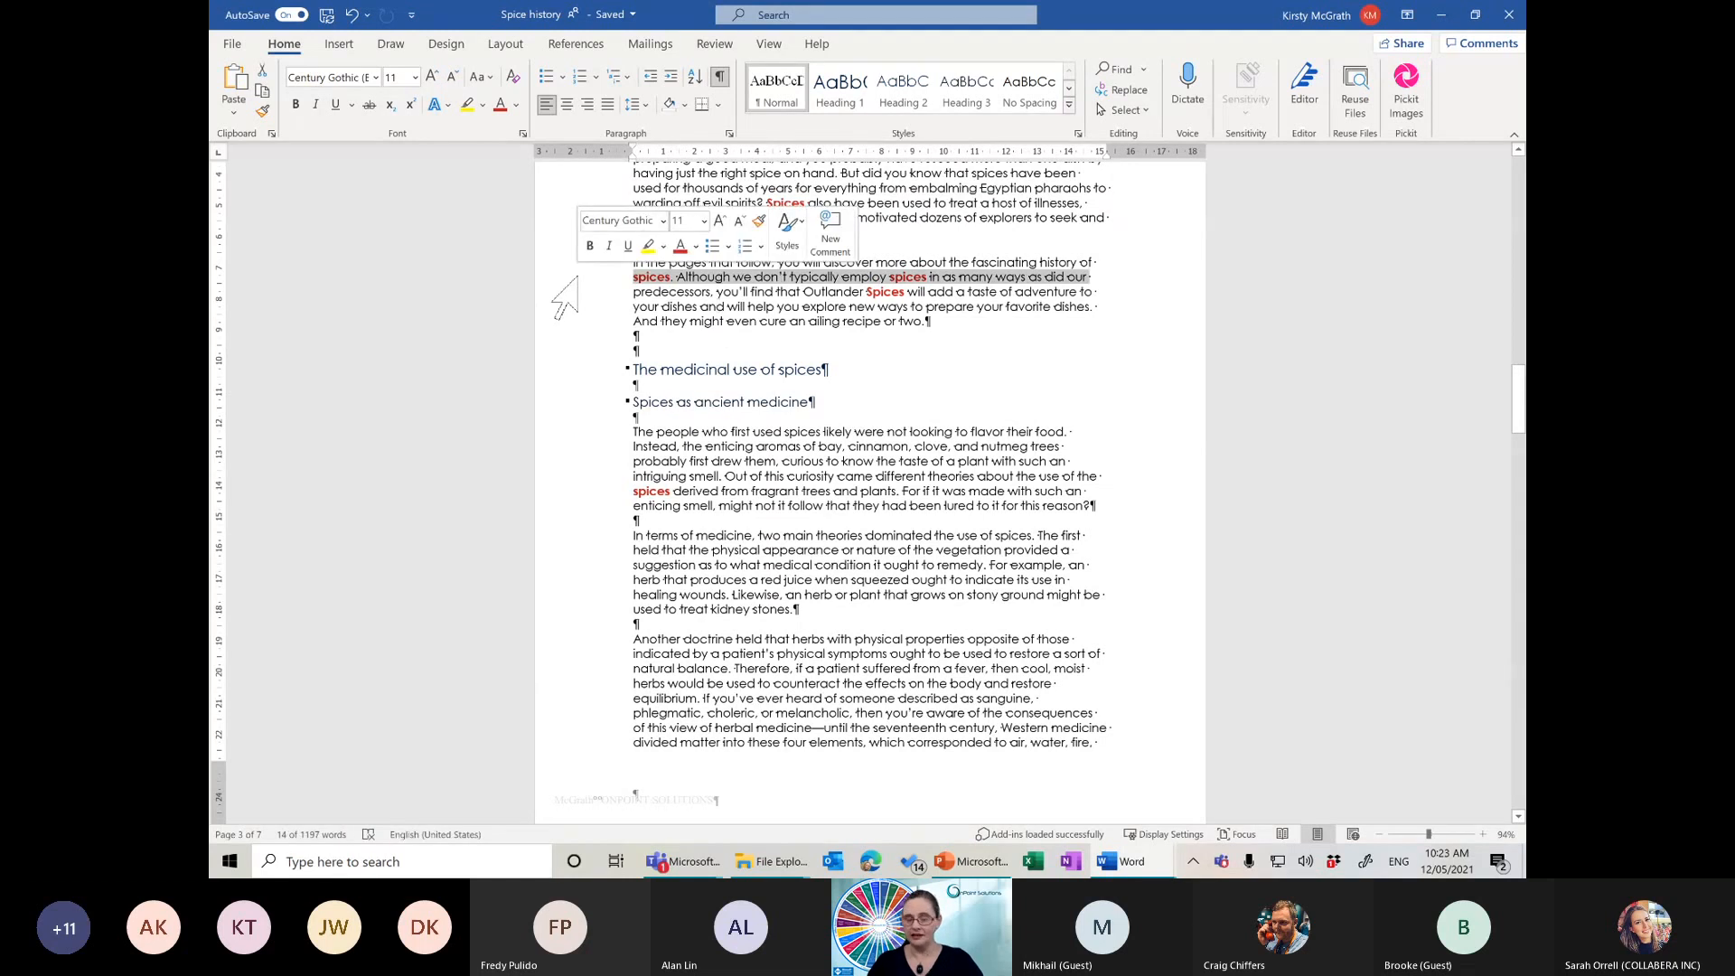
double_click(576, 278)
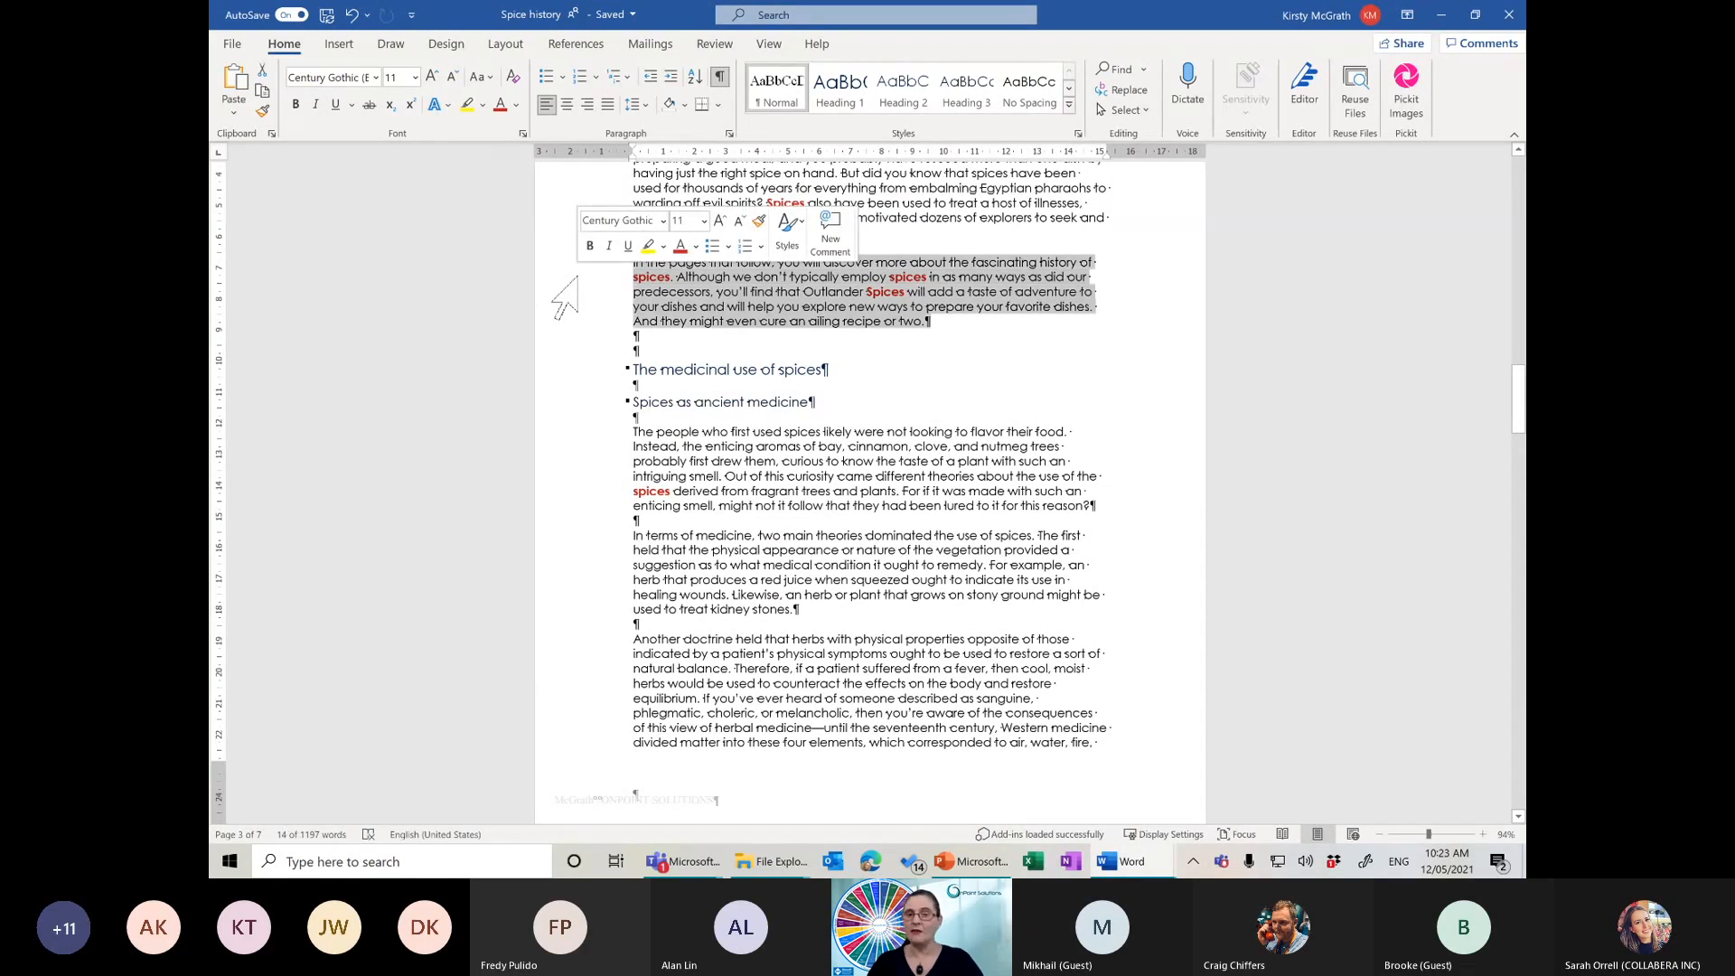
triple_click(577, 277)
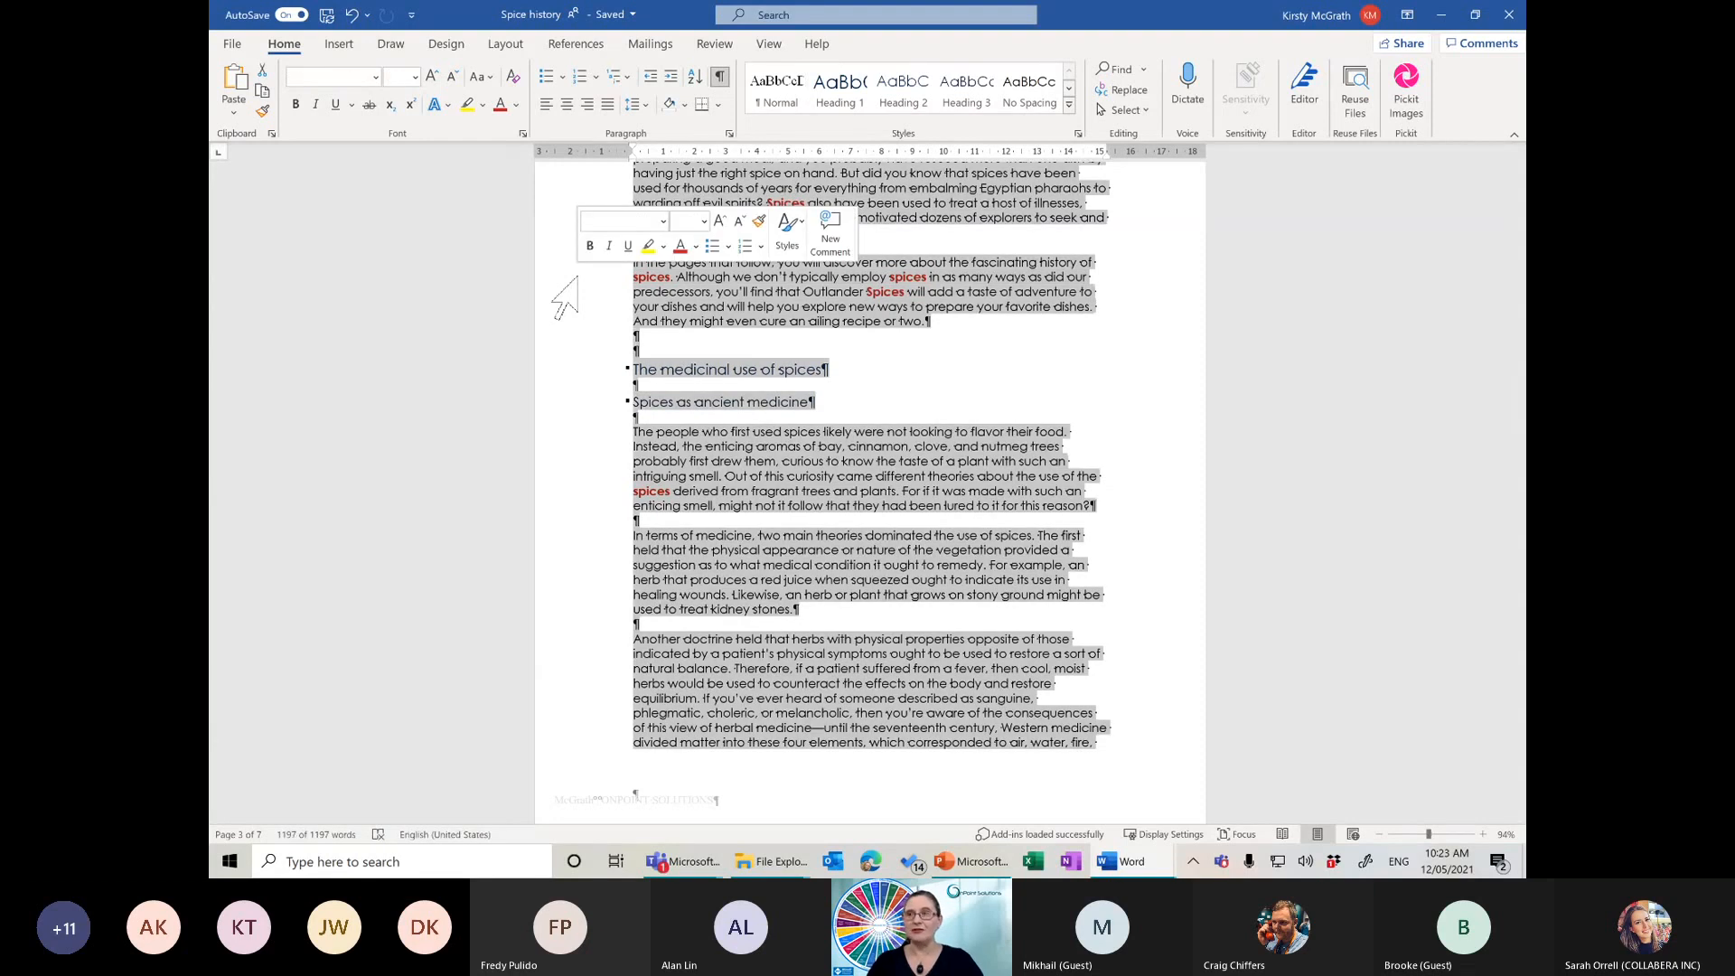
click(757, 287)
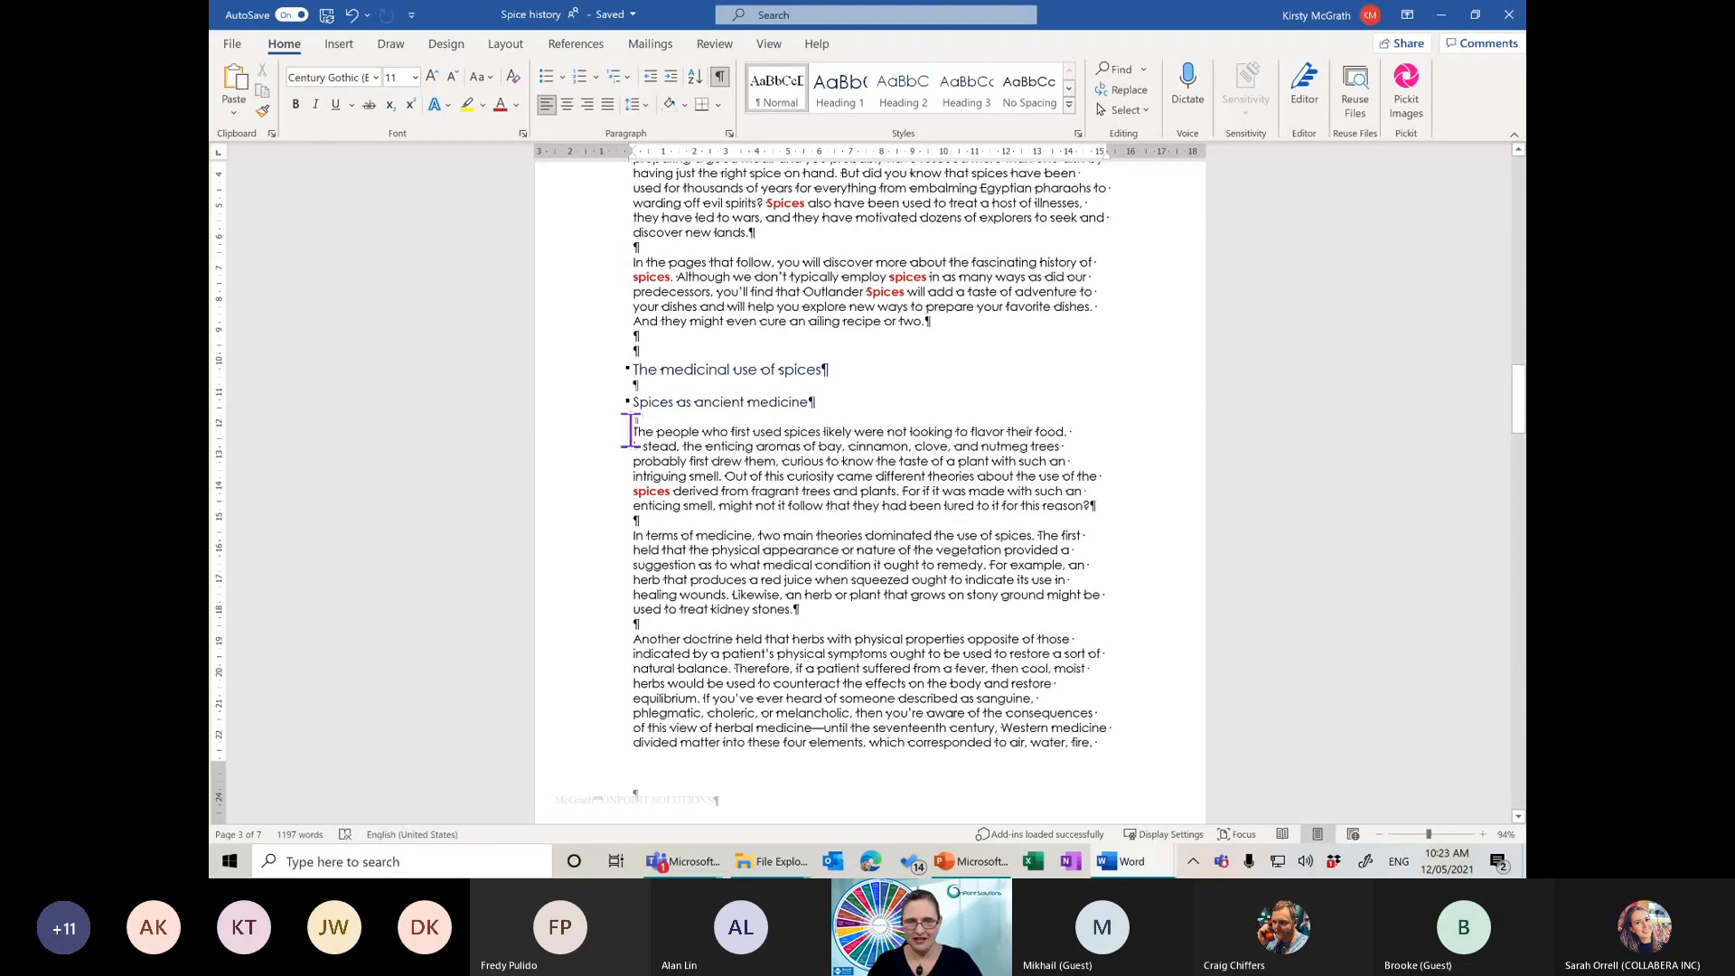
Select the first two sentences under "Spices as ancient medicine", select single whole sentences beginning "The people", "Out of this curiosity" and "Likewise", and deselect
drag(632, 431, 727, 479)
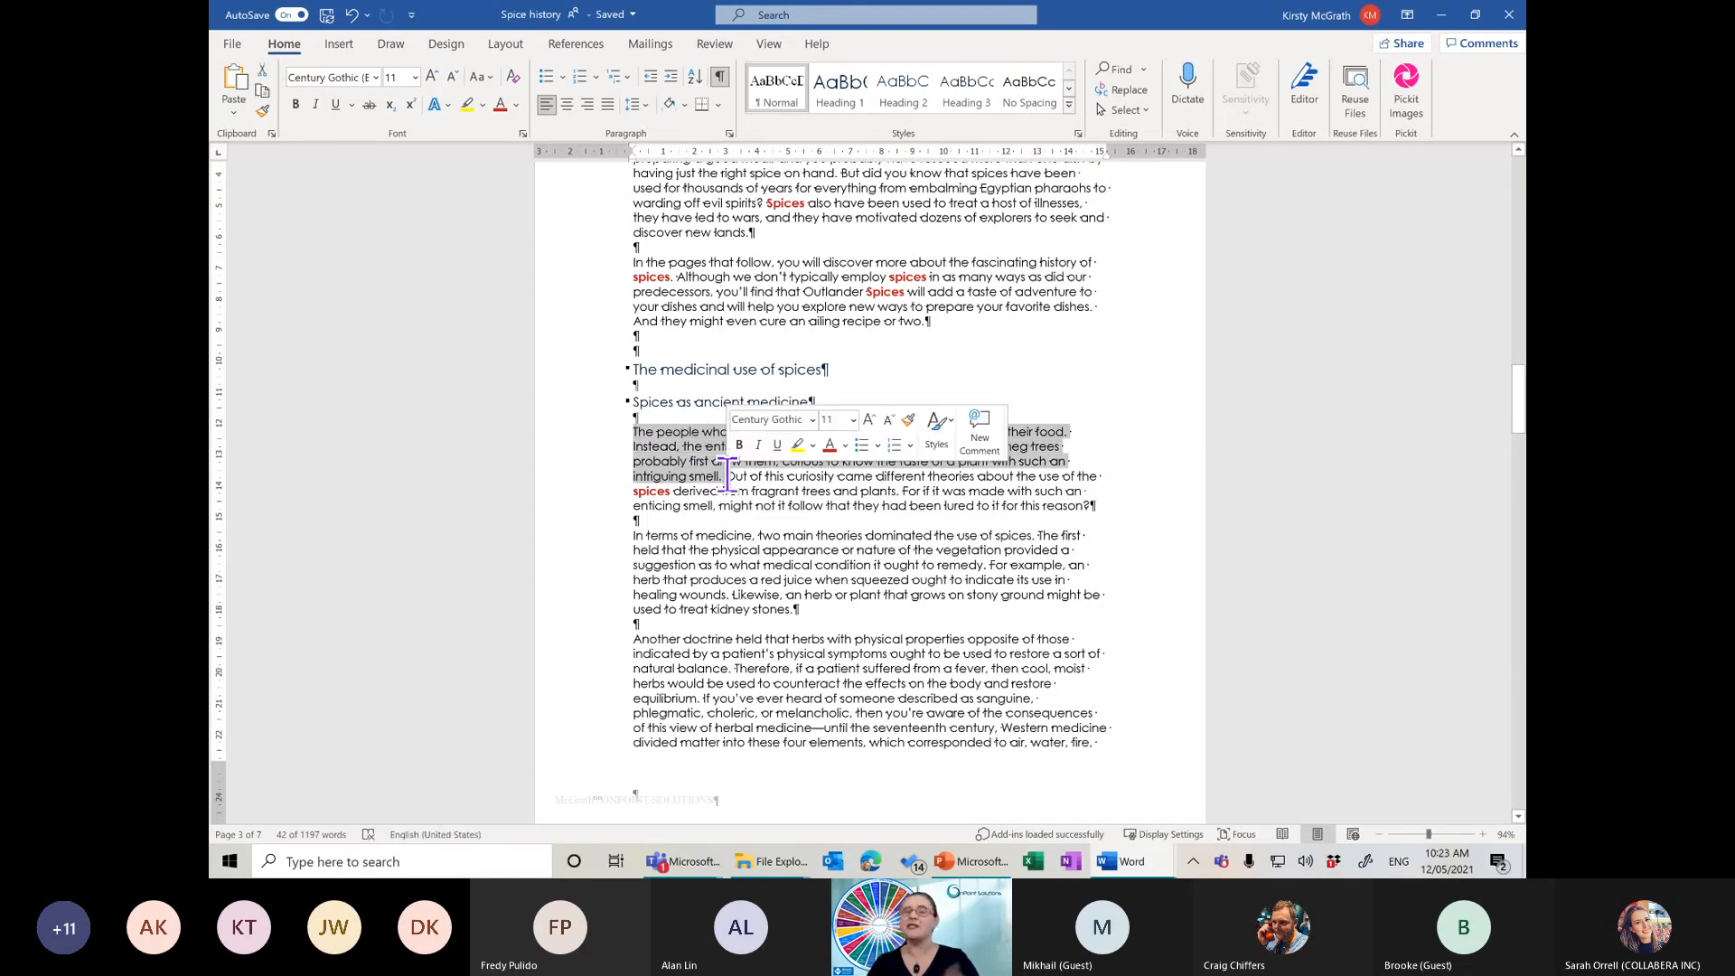
click(799, 516)
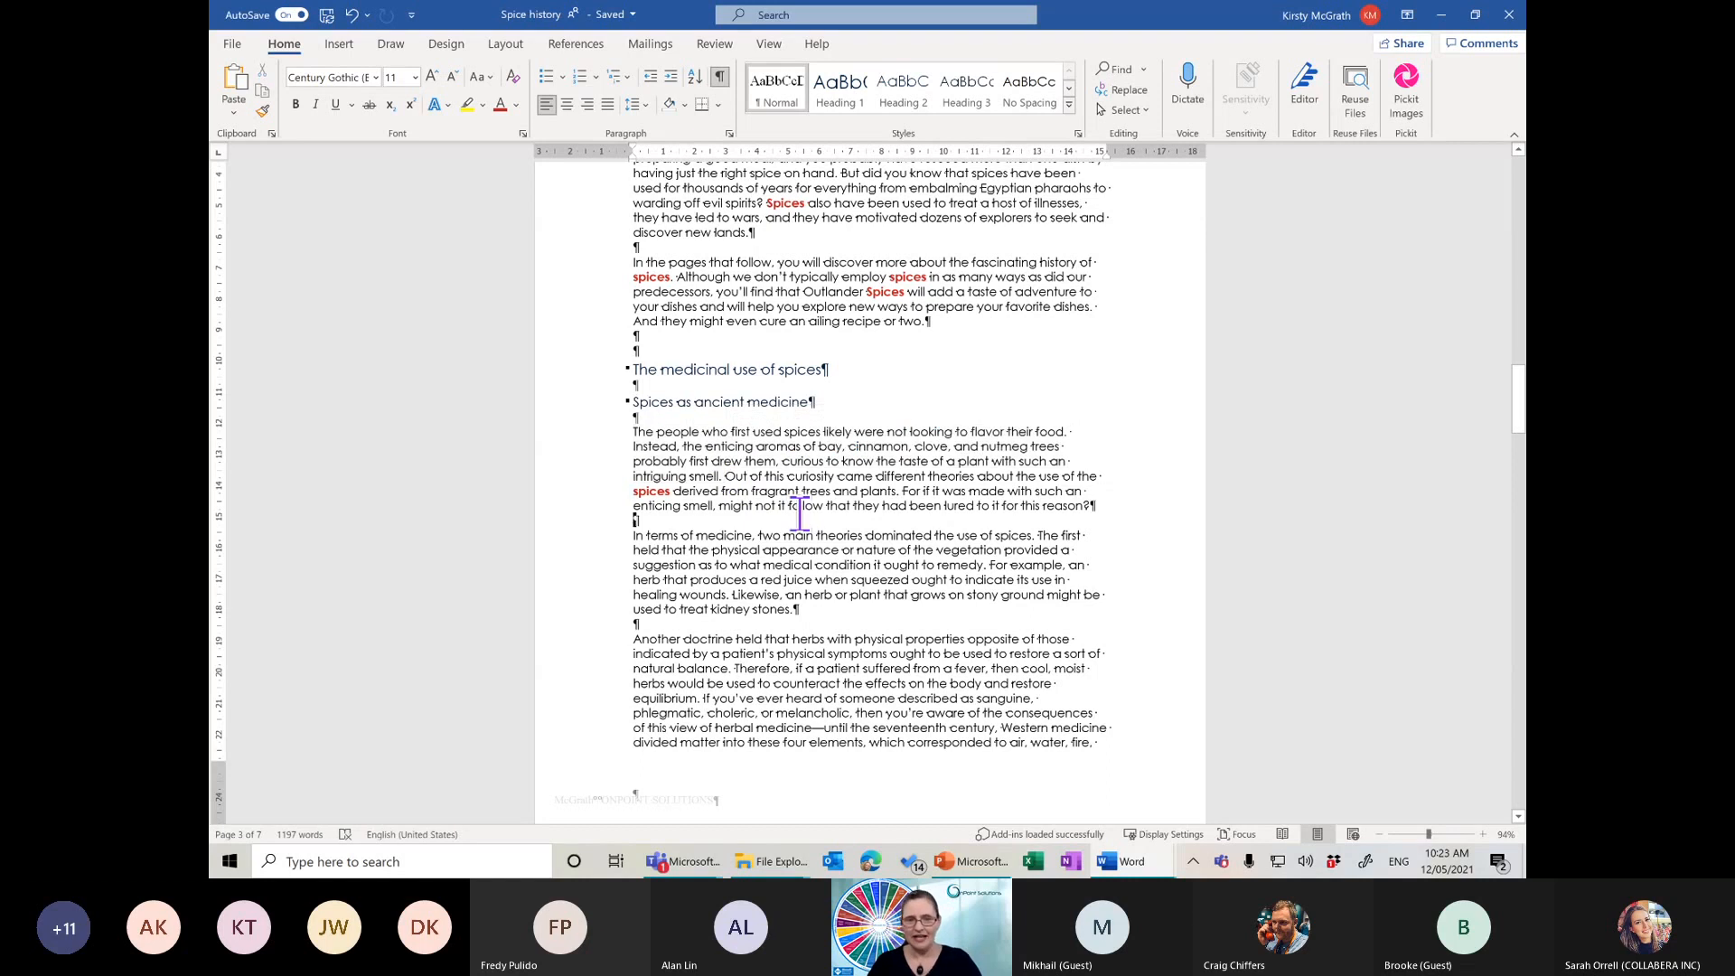
ctrl+click(679, 437)
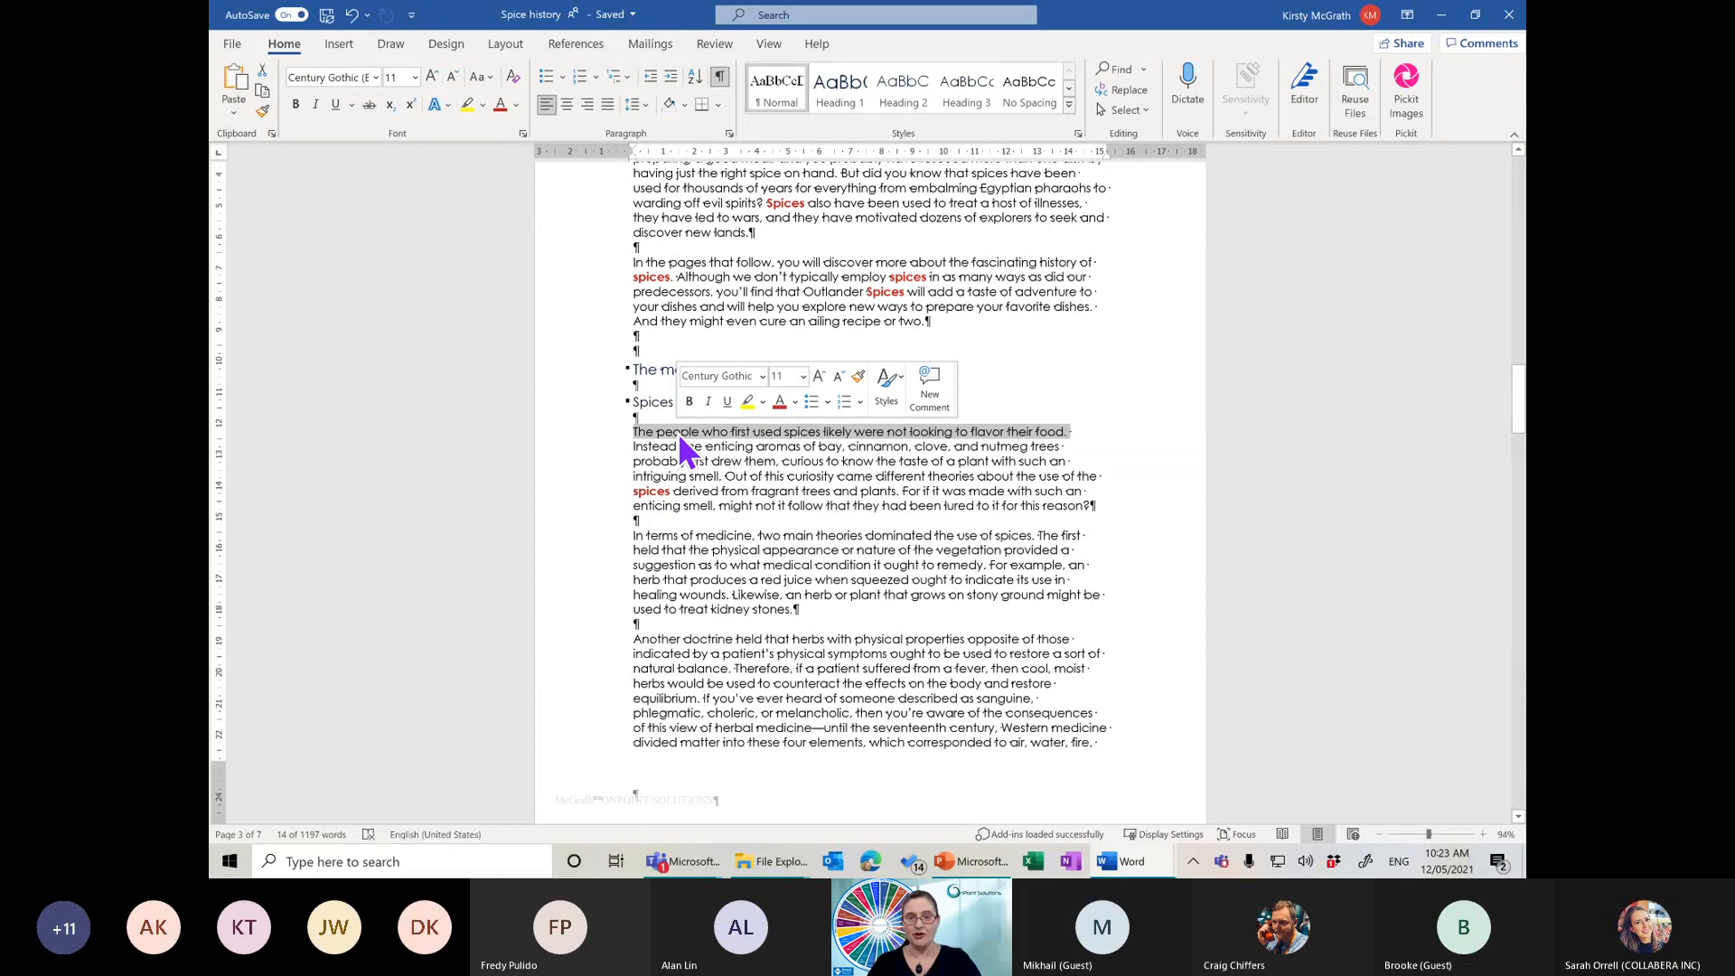
click(743, 479)
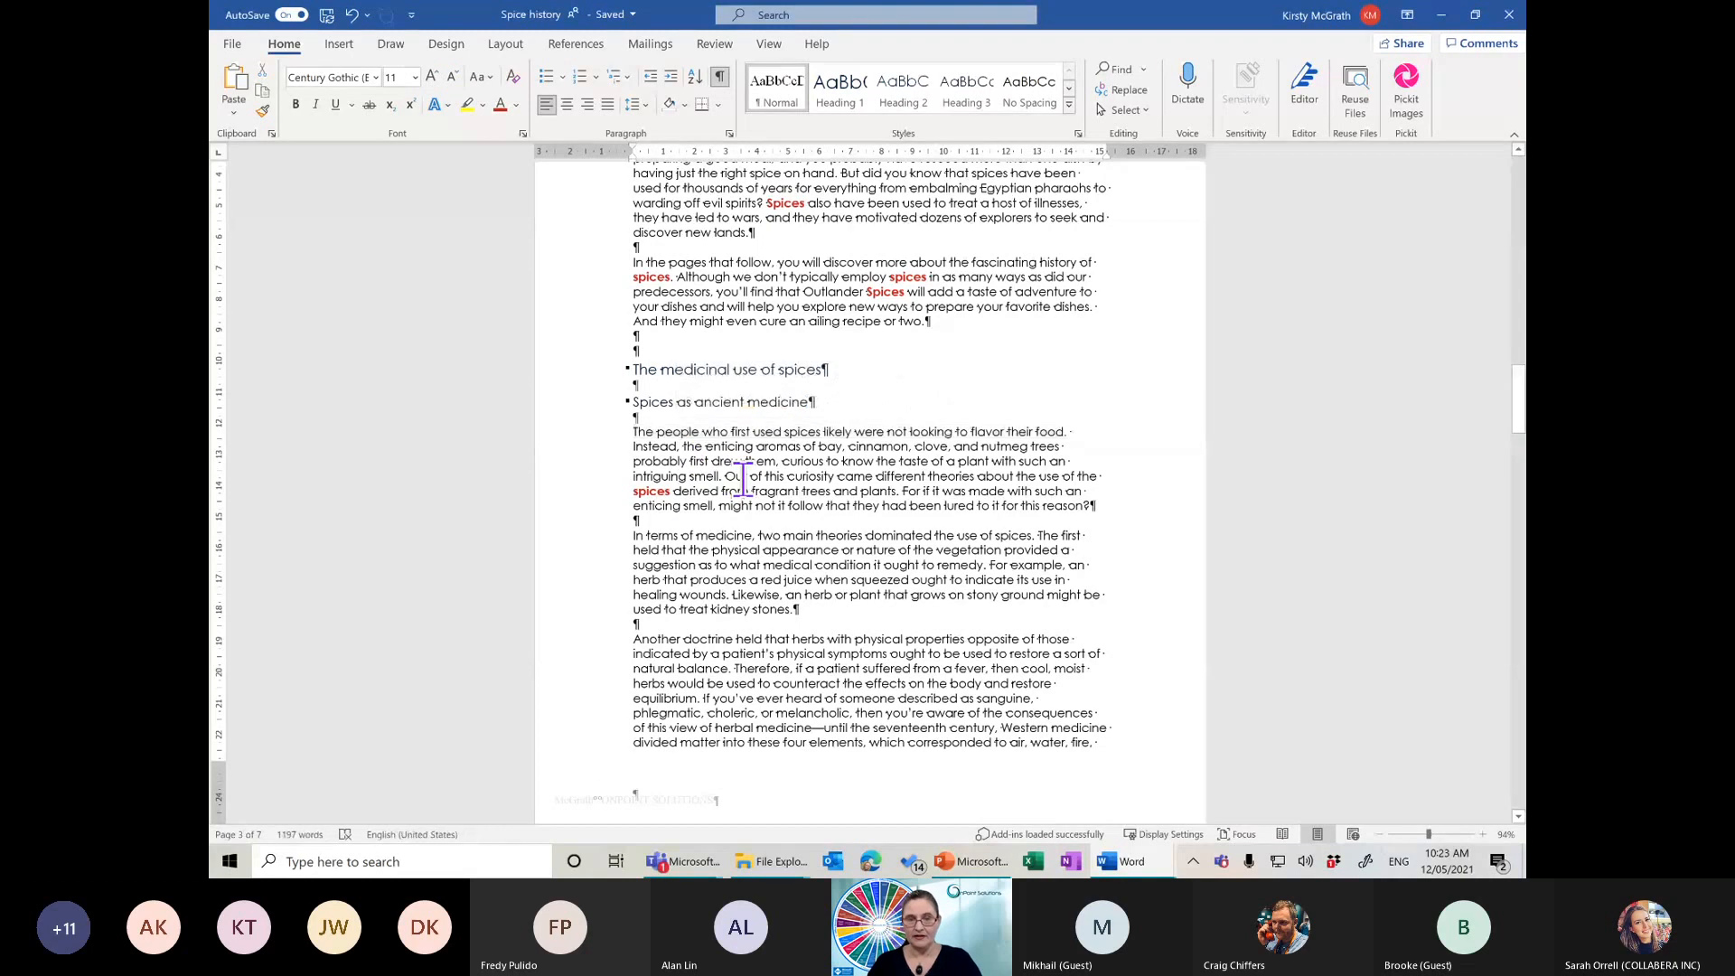
ctrl+click(743, 479)
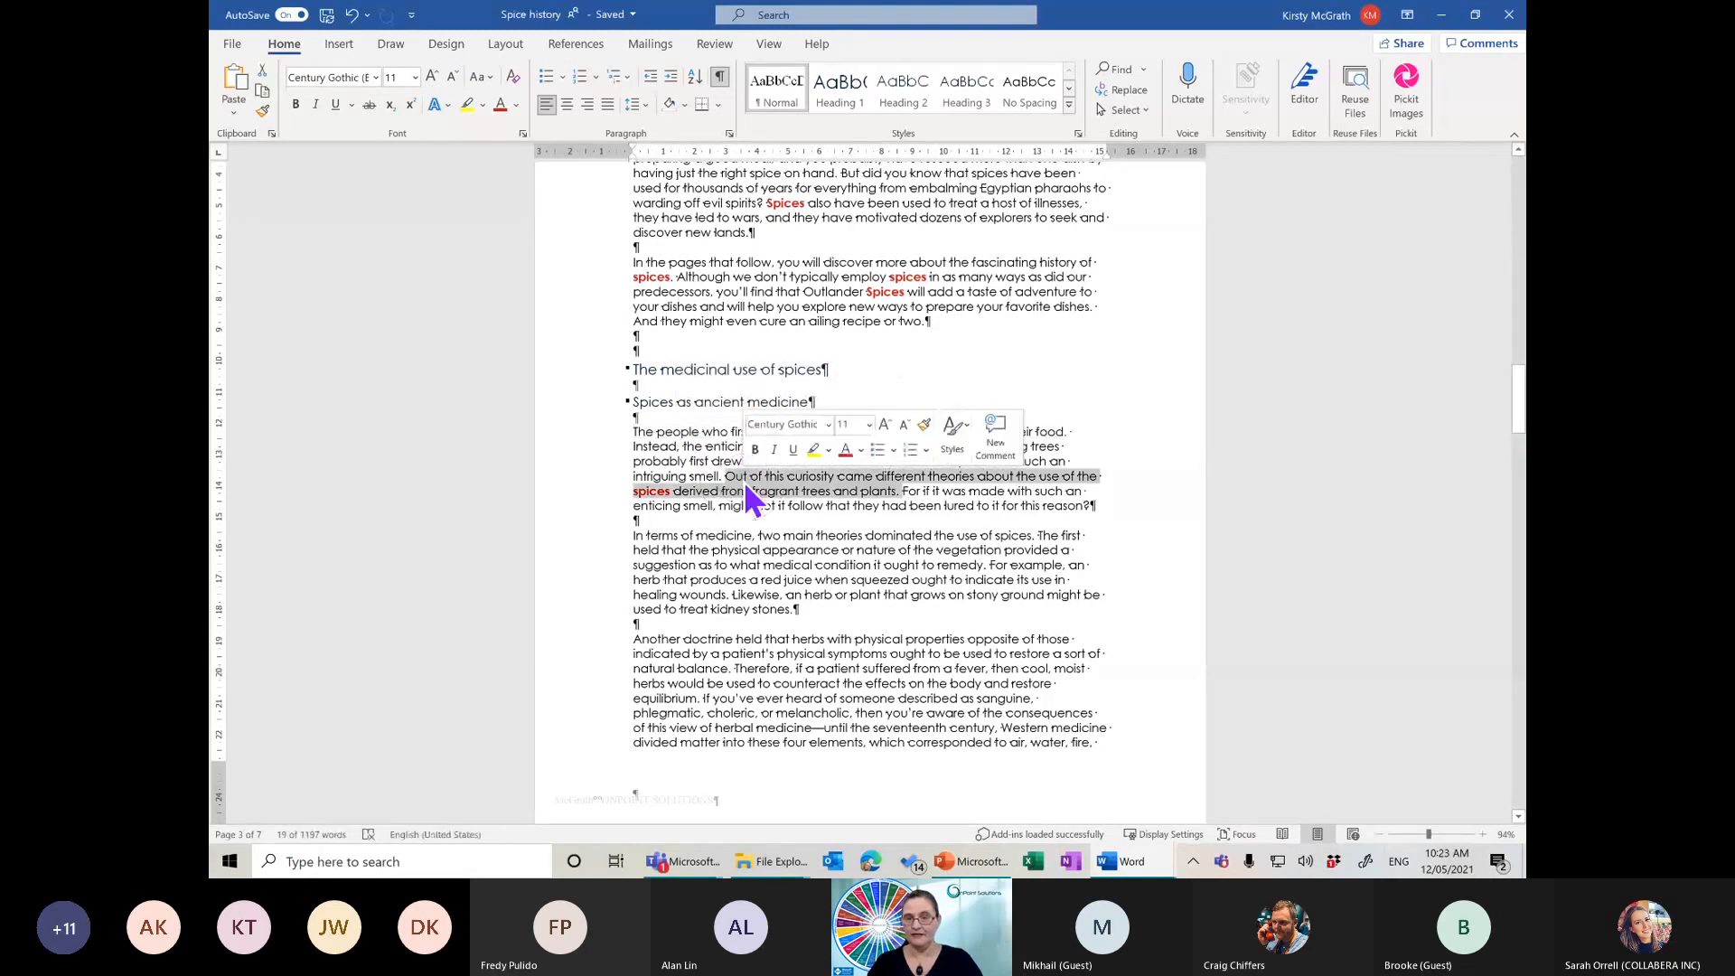
click(770, 596)
ctrl+click(773, 609)
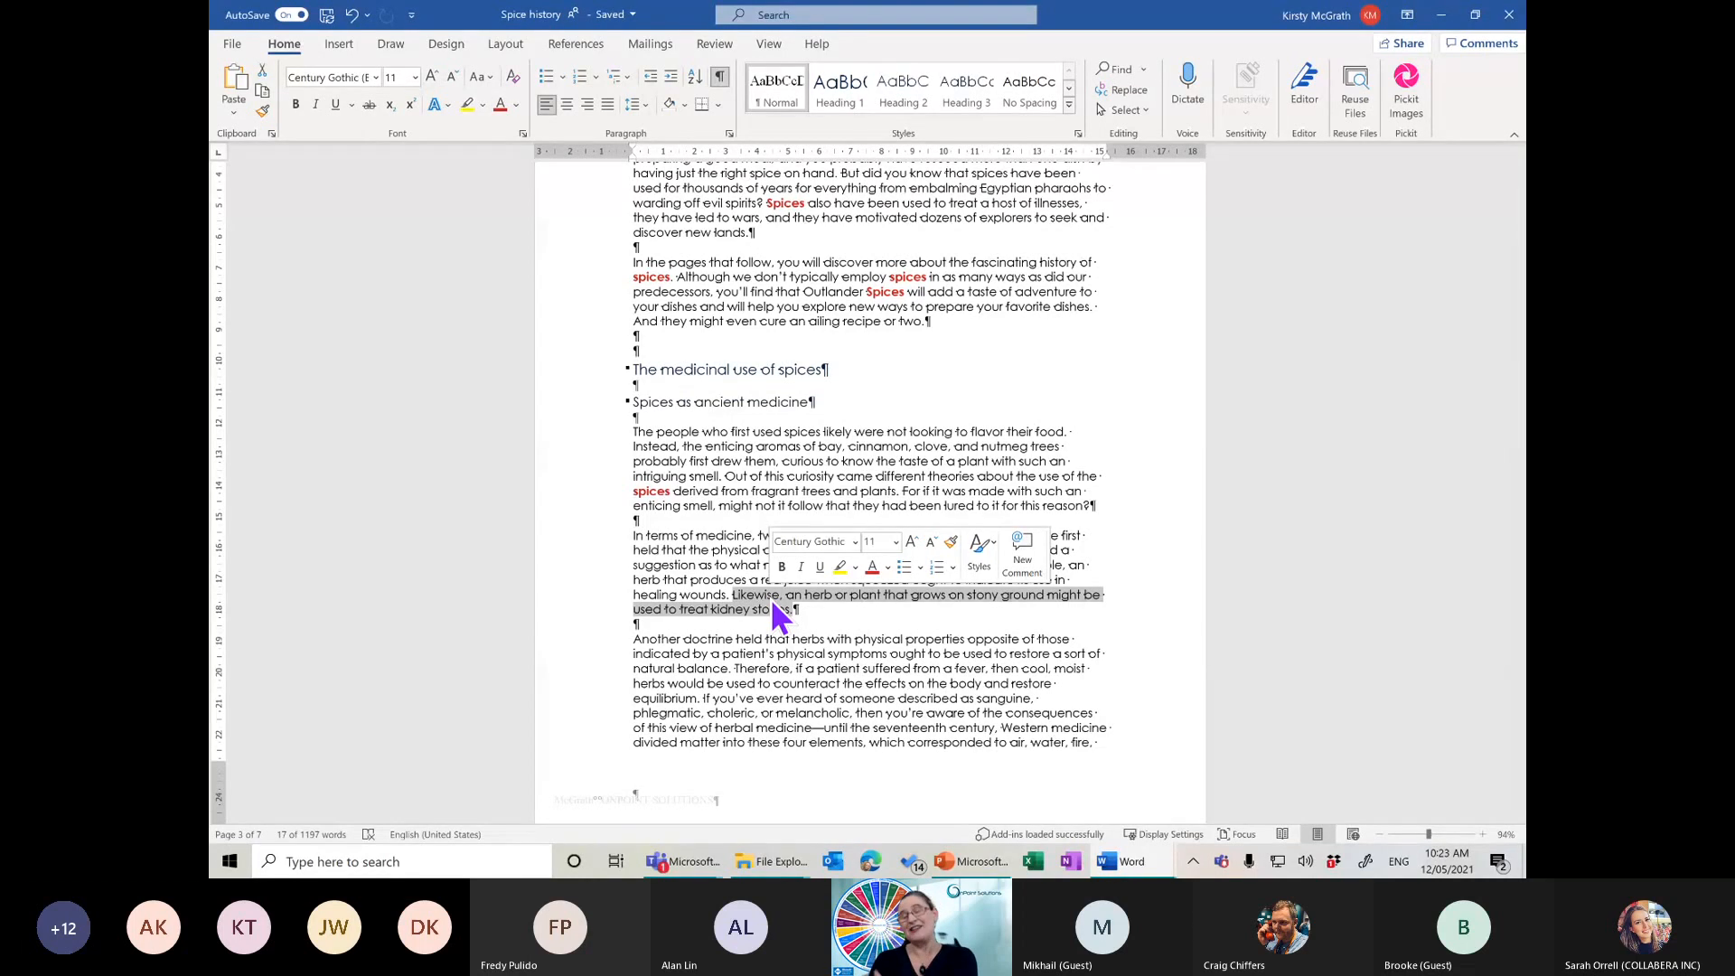
click(683, 517)
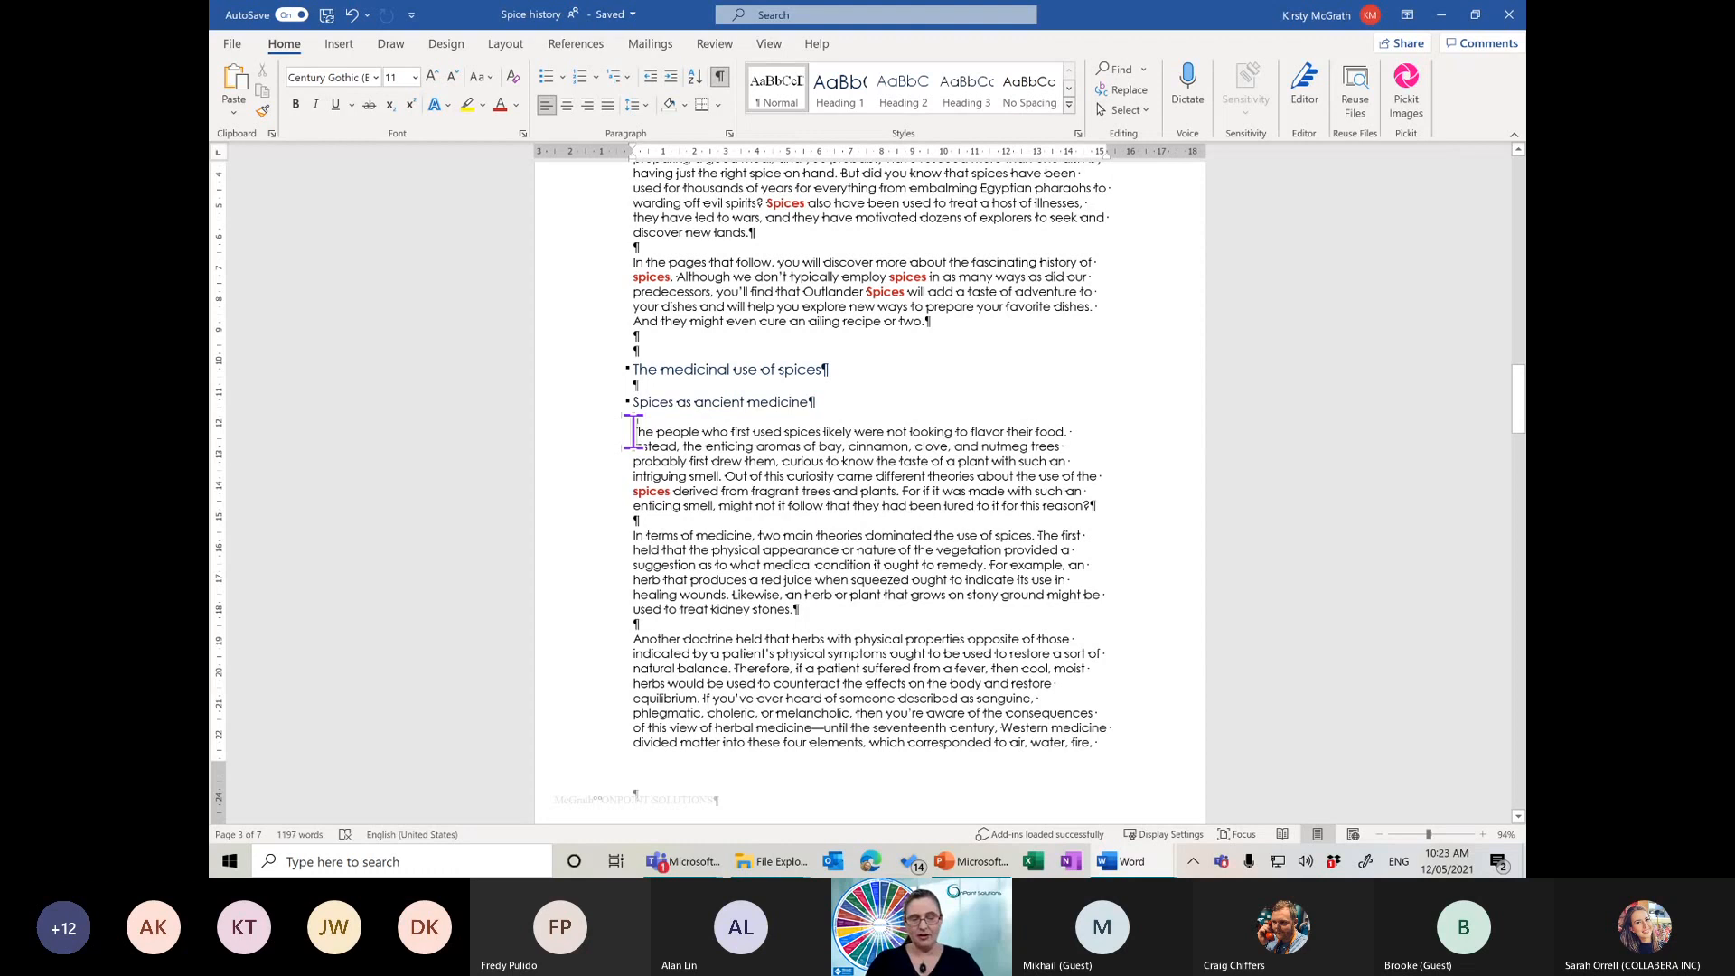
Try centered, right and justified alignment on the paragraph beginning "The people who first used spices" and return it to left alignment
key(ctrl+e)
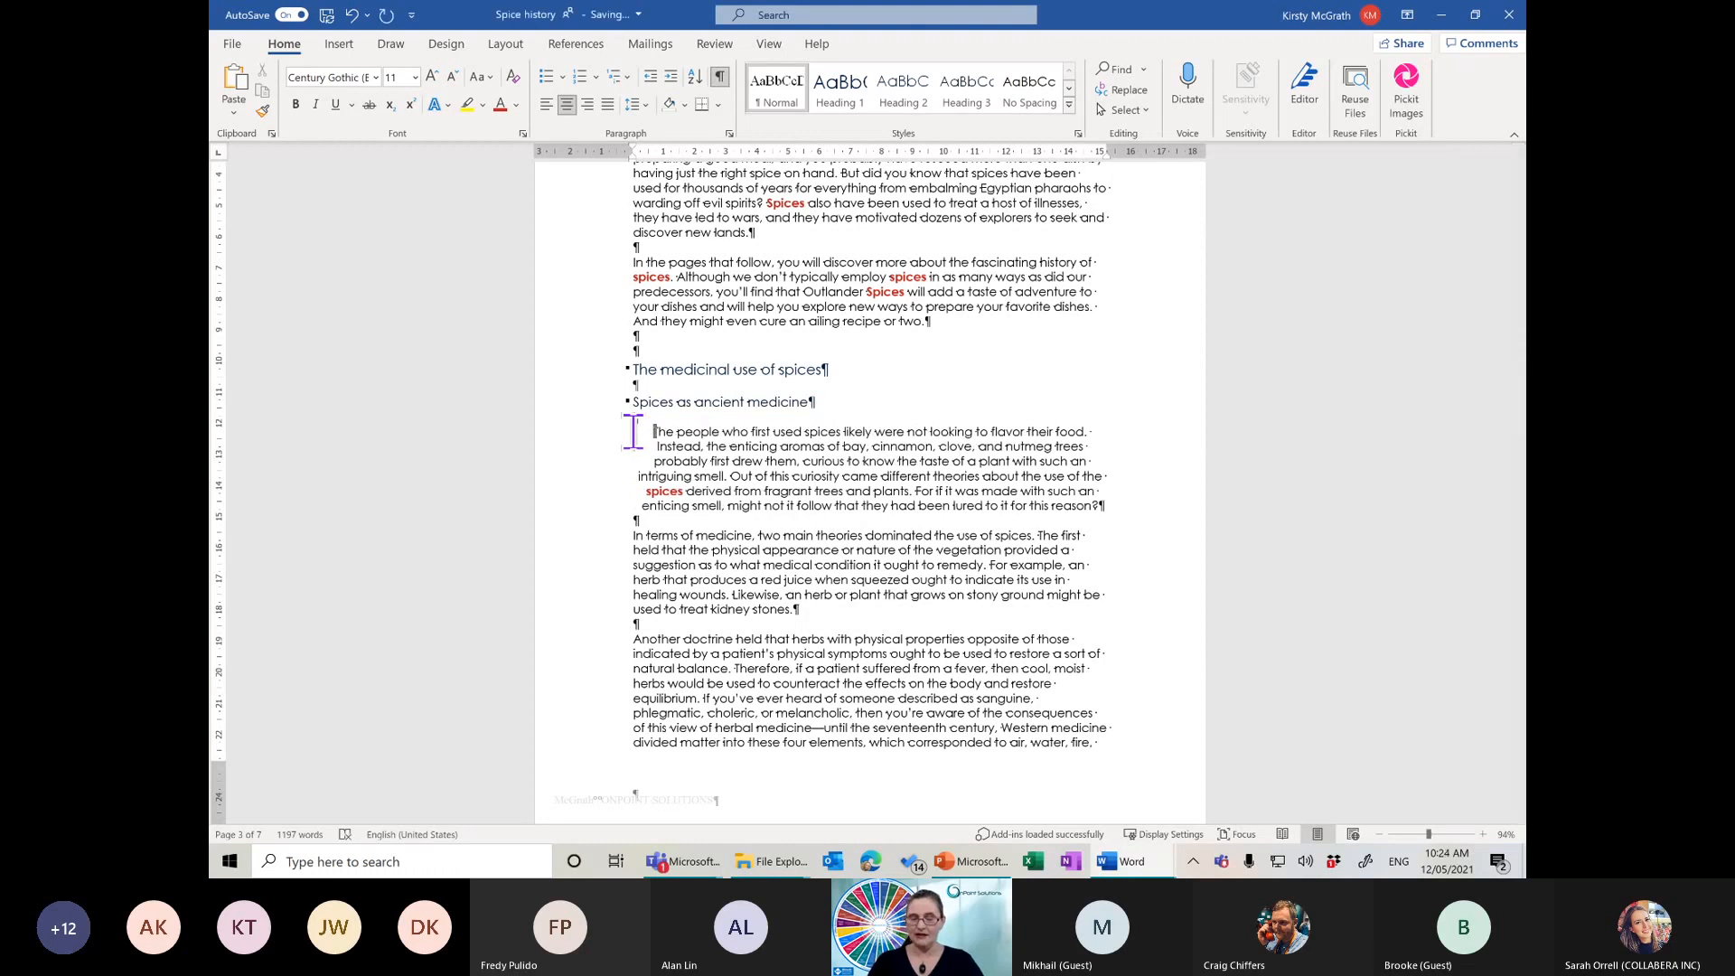
key(ctrl+r)
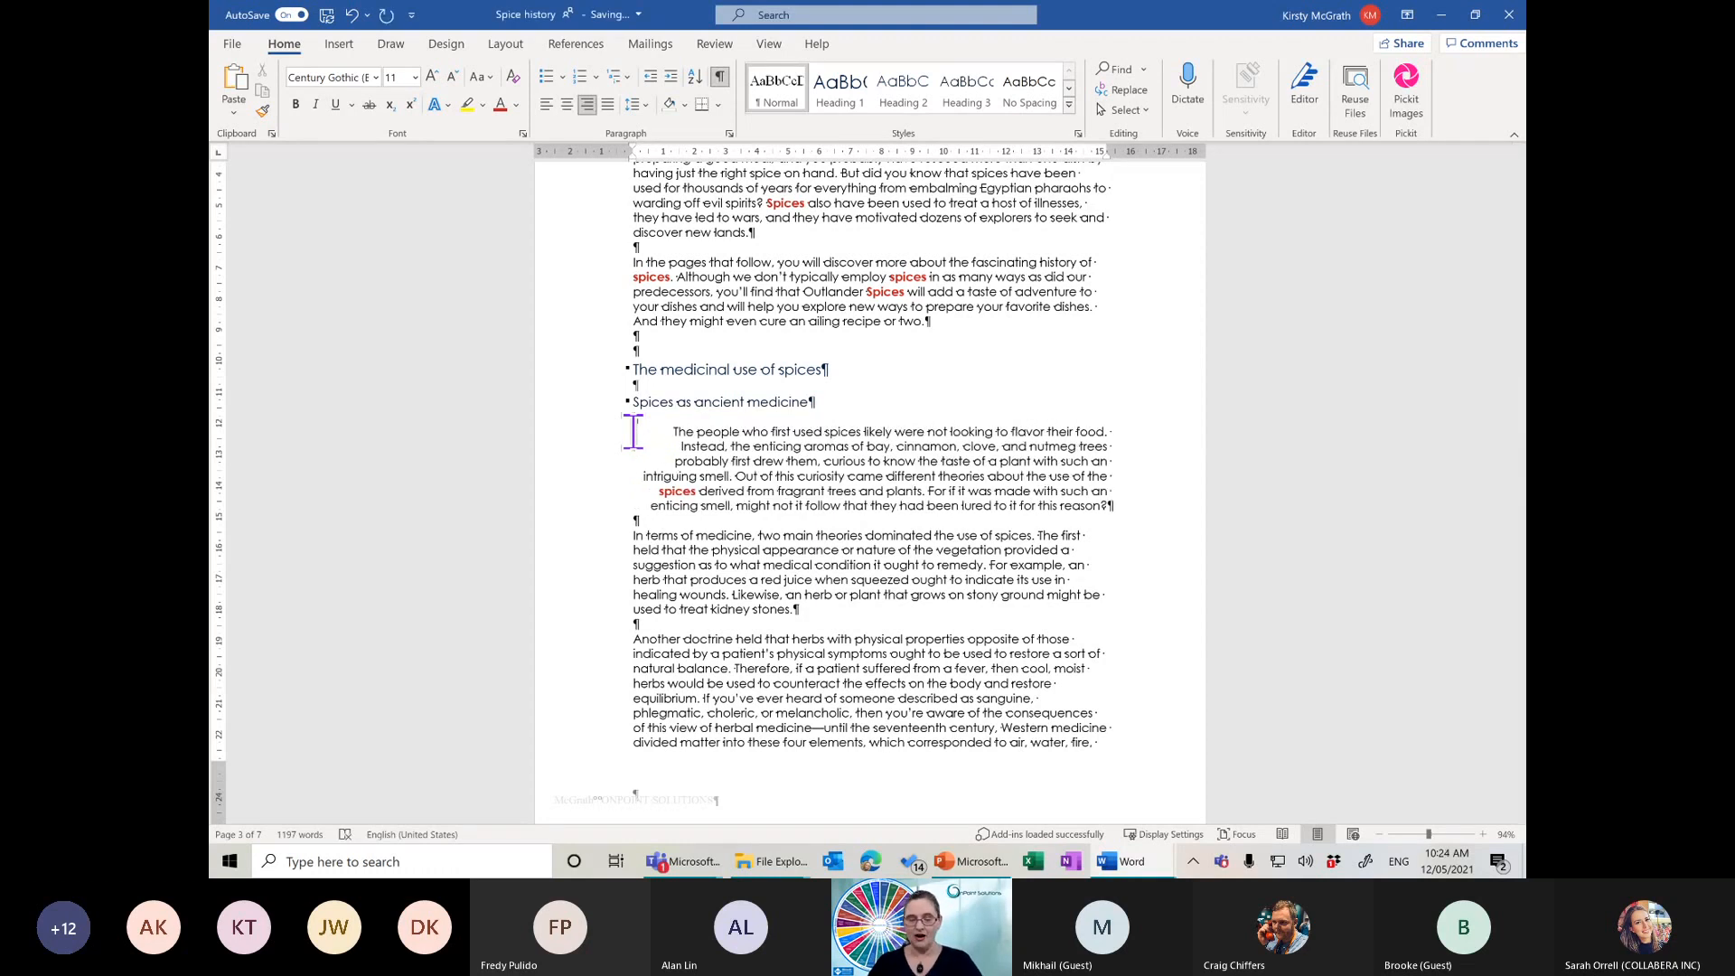
key(ctrl+j)
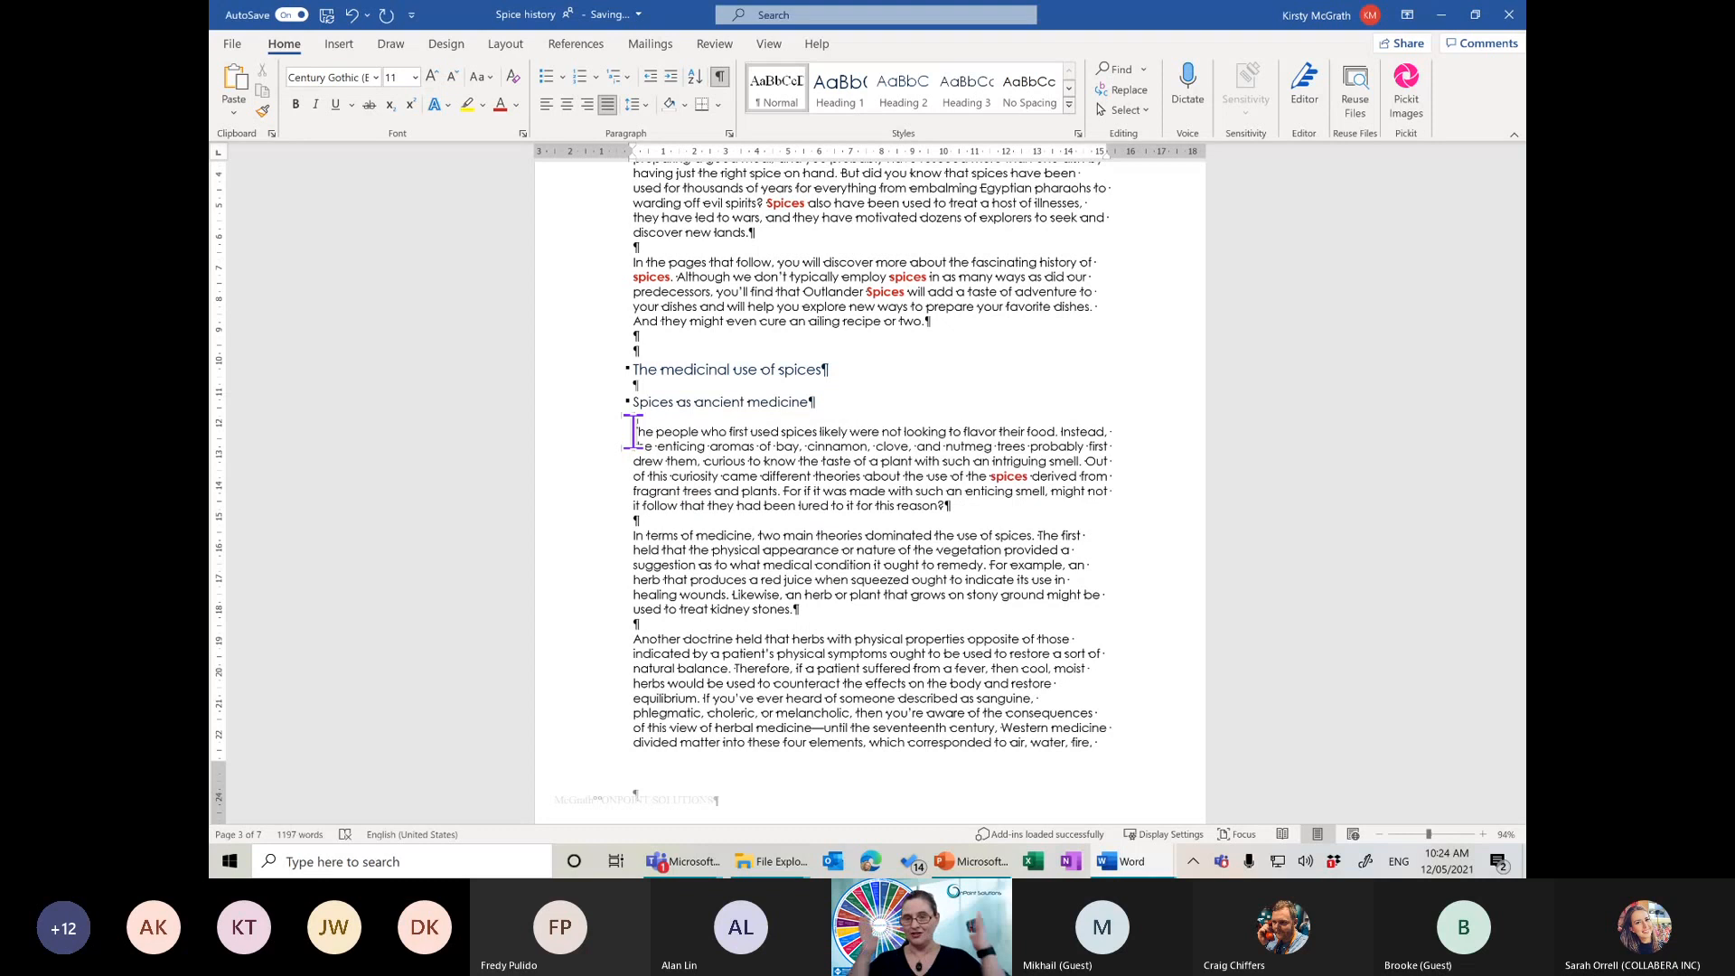
key(ctrl+l)
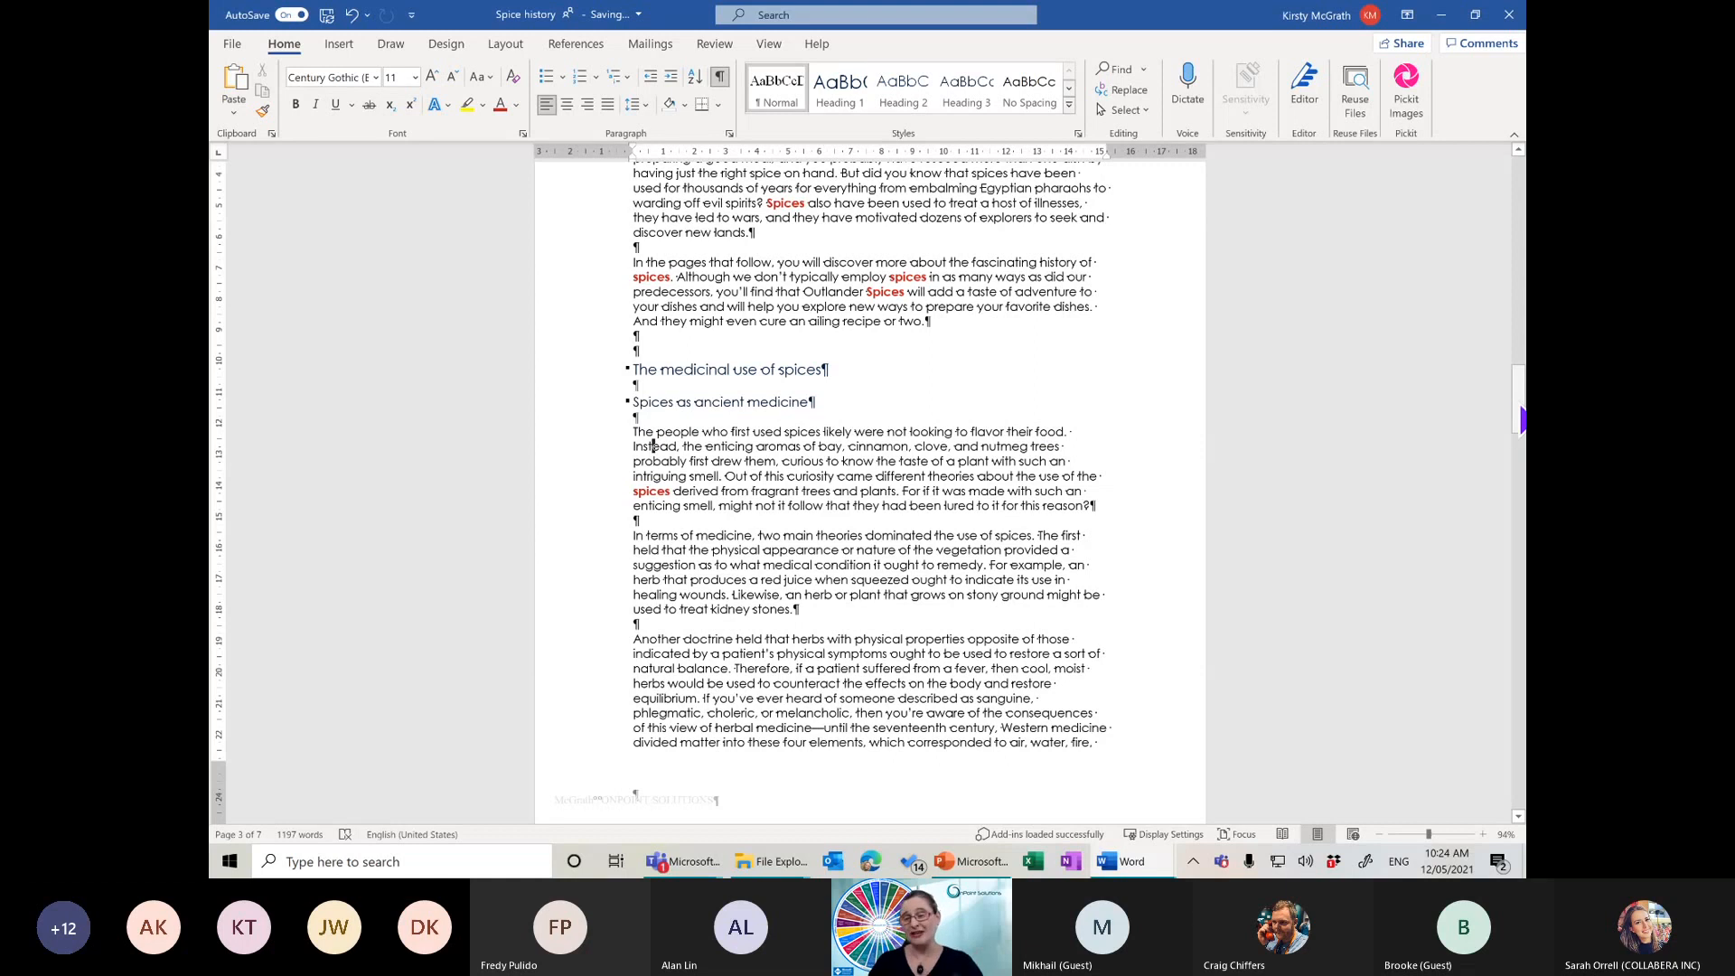
Remove one empty paragraph above the "Company Information" heading
drag(1521, 420, 1521, 591)
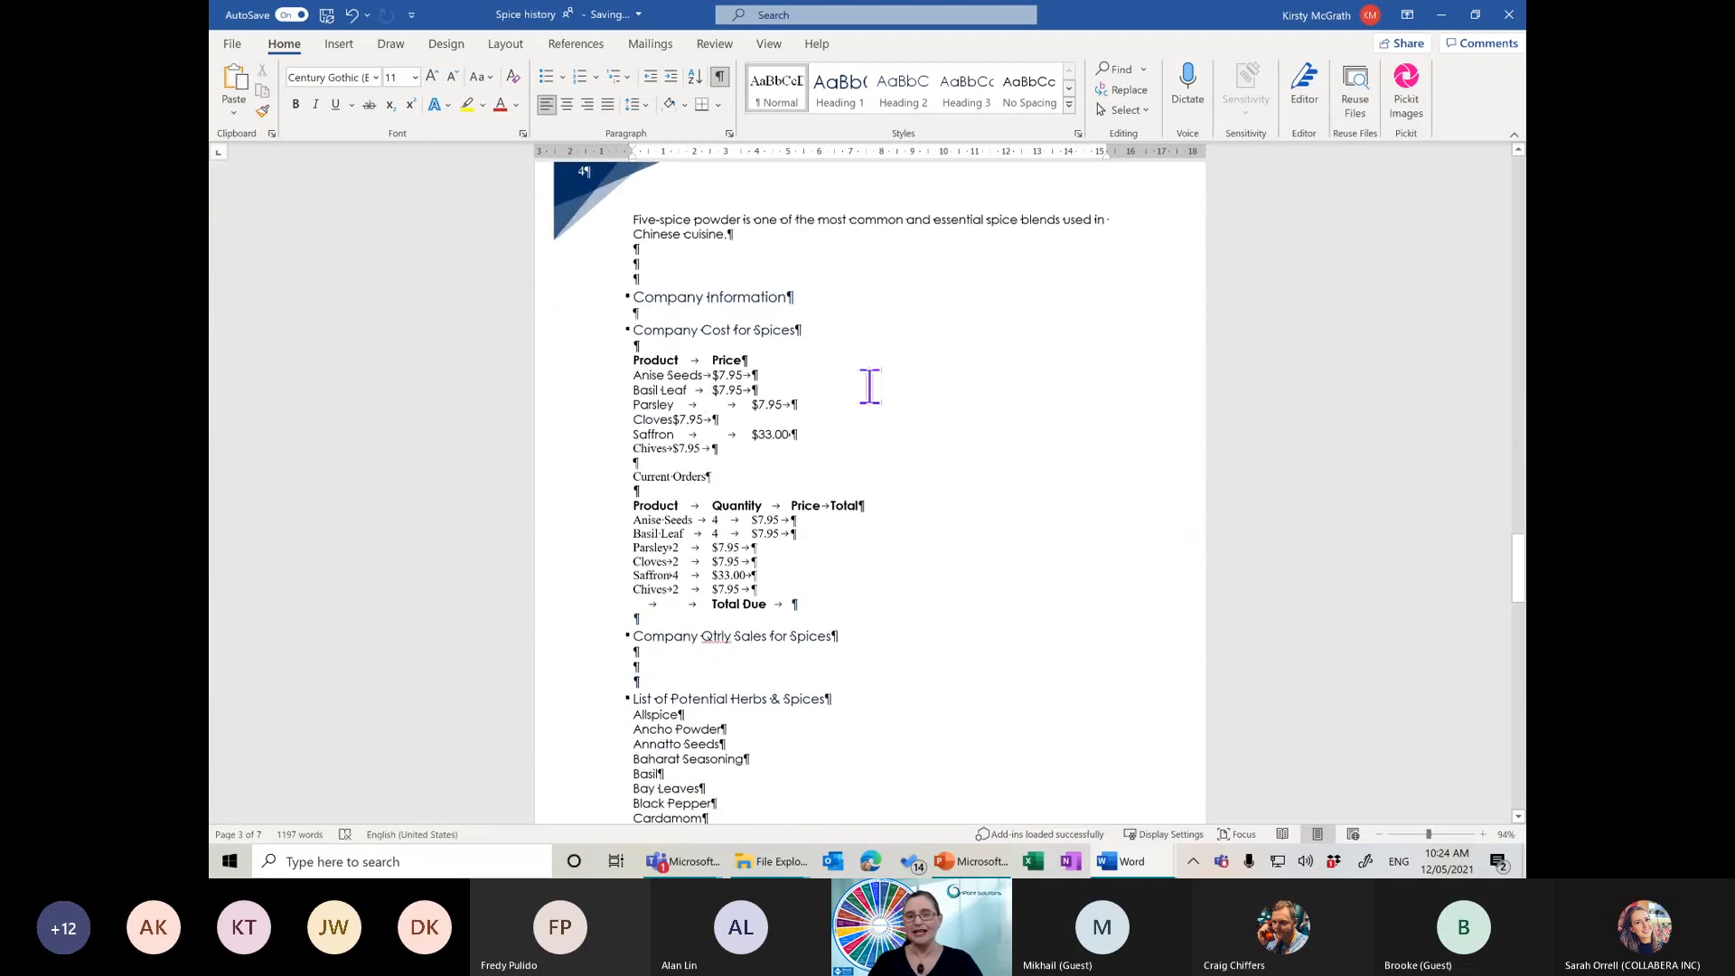
click(637, 262)
key(ctrl+z)
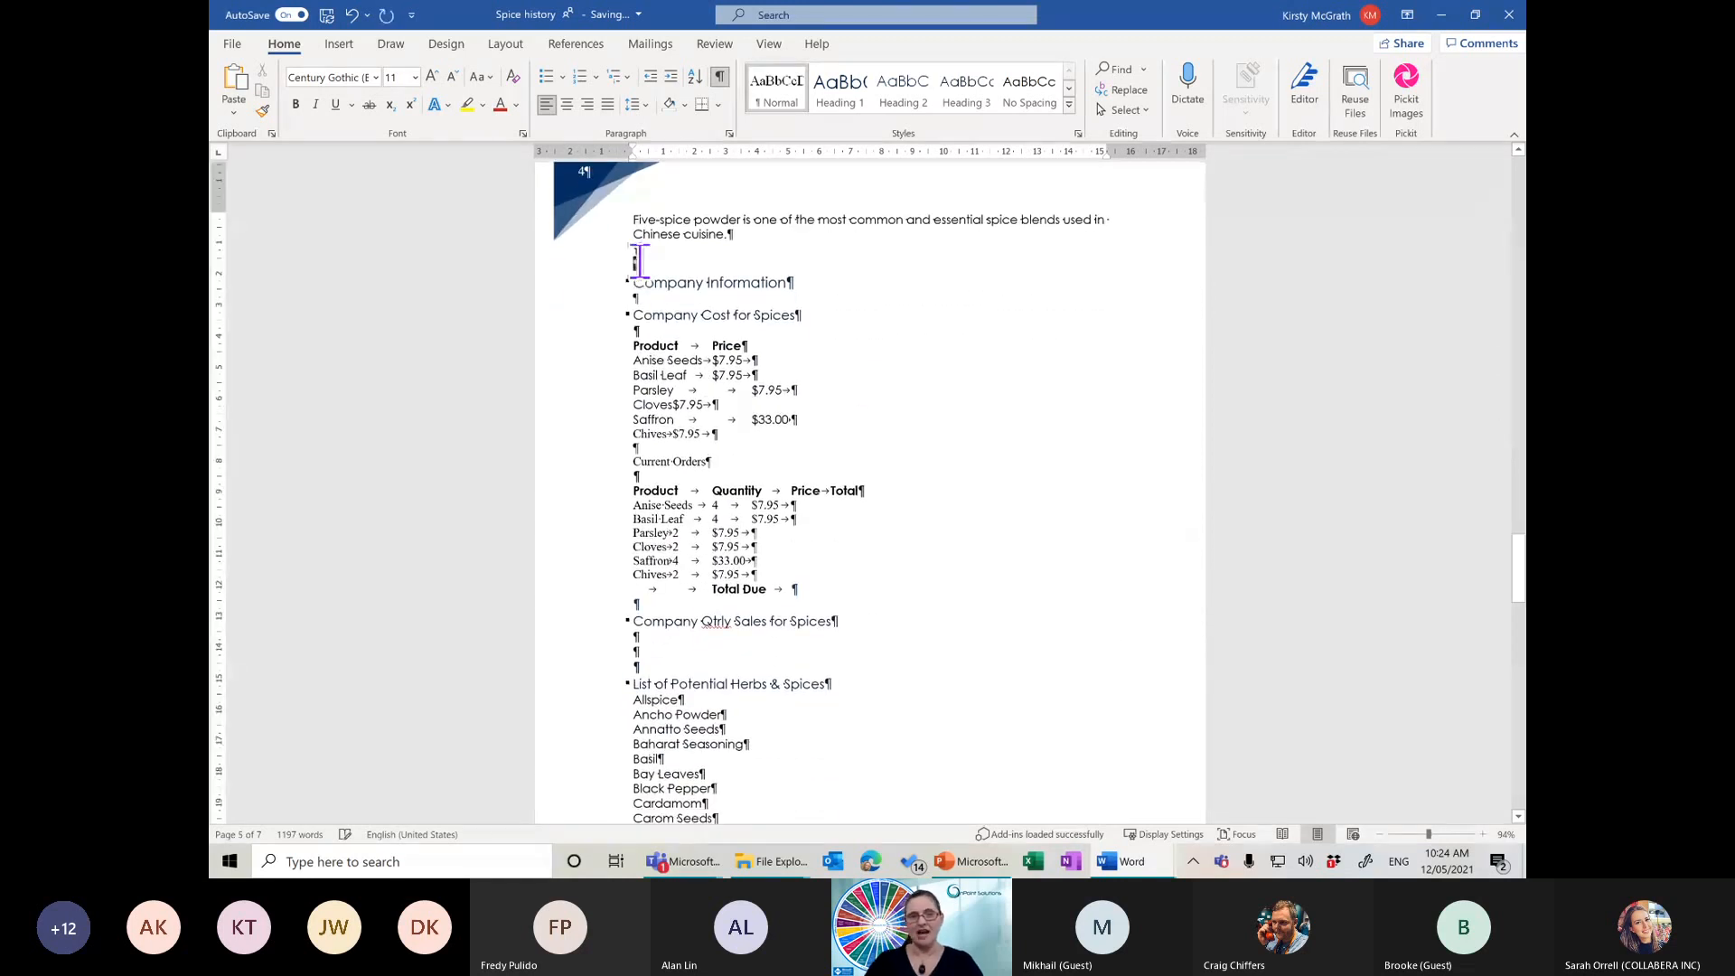
Delete another surplus empty paragraph above the "Company Information" heading
key(Delete)
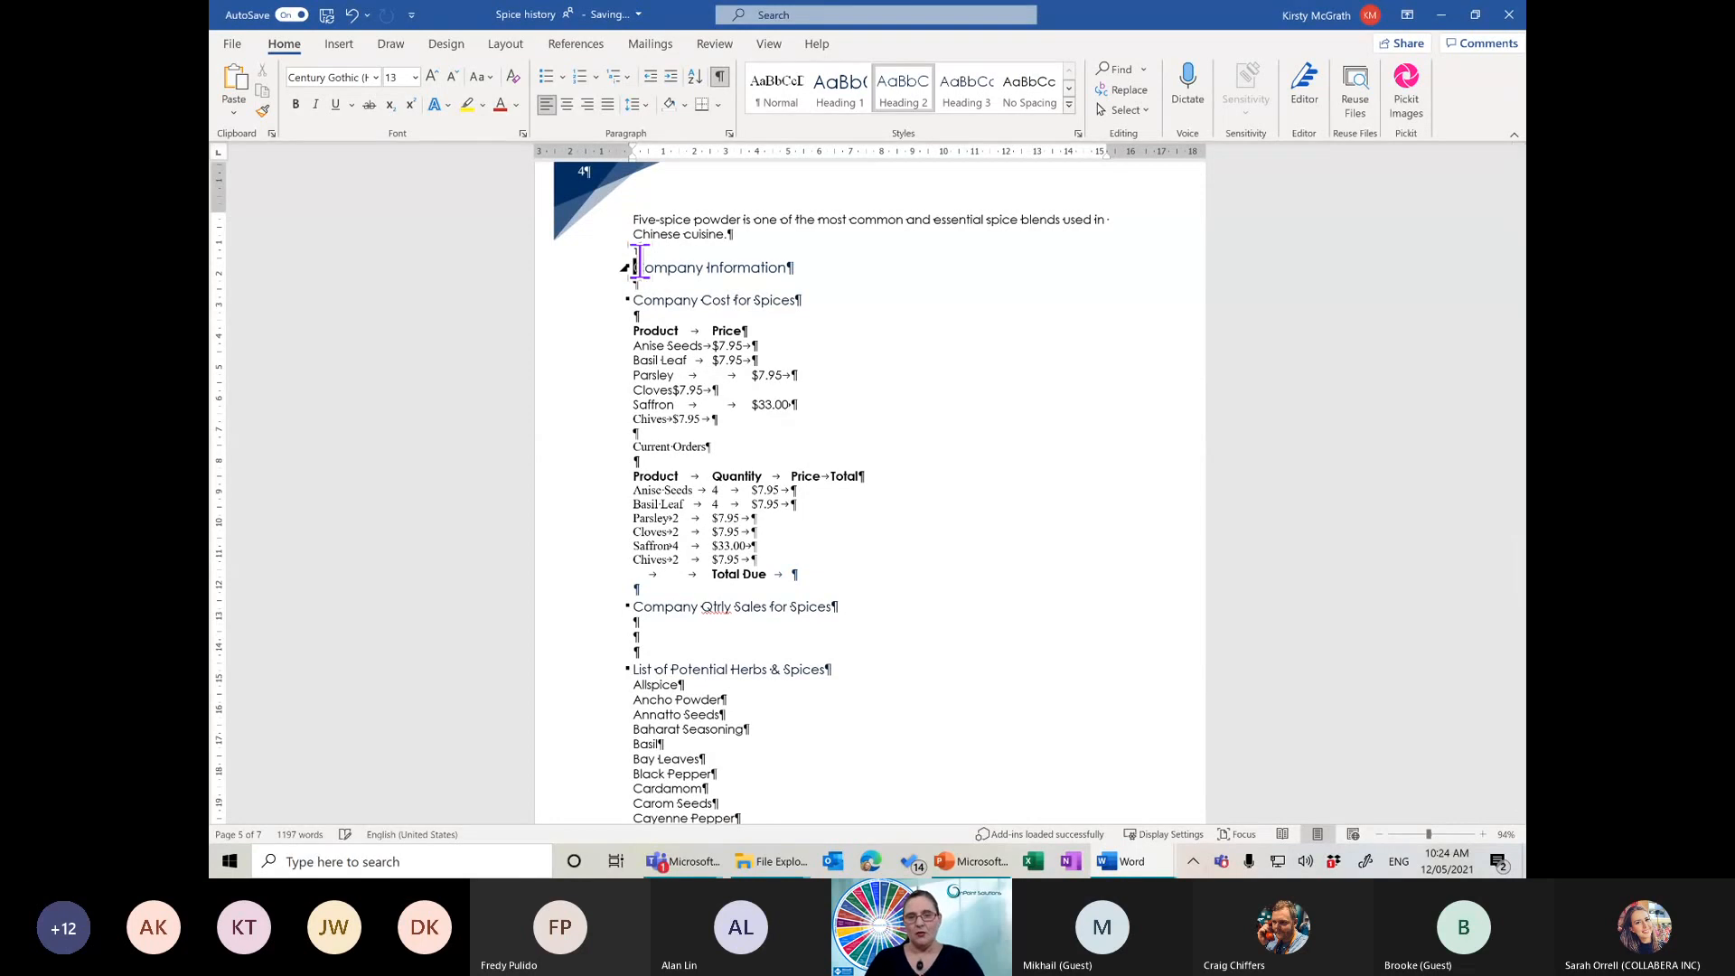
Place the insertion point after "Anise Seeds" in the Company Cost for Spices list and choose the decimal tab stop type
drag(632, 346, 759, 440)
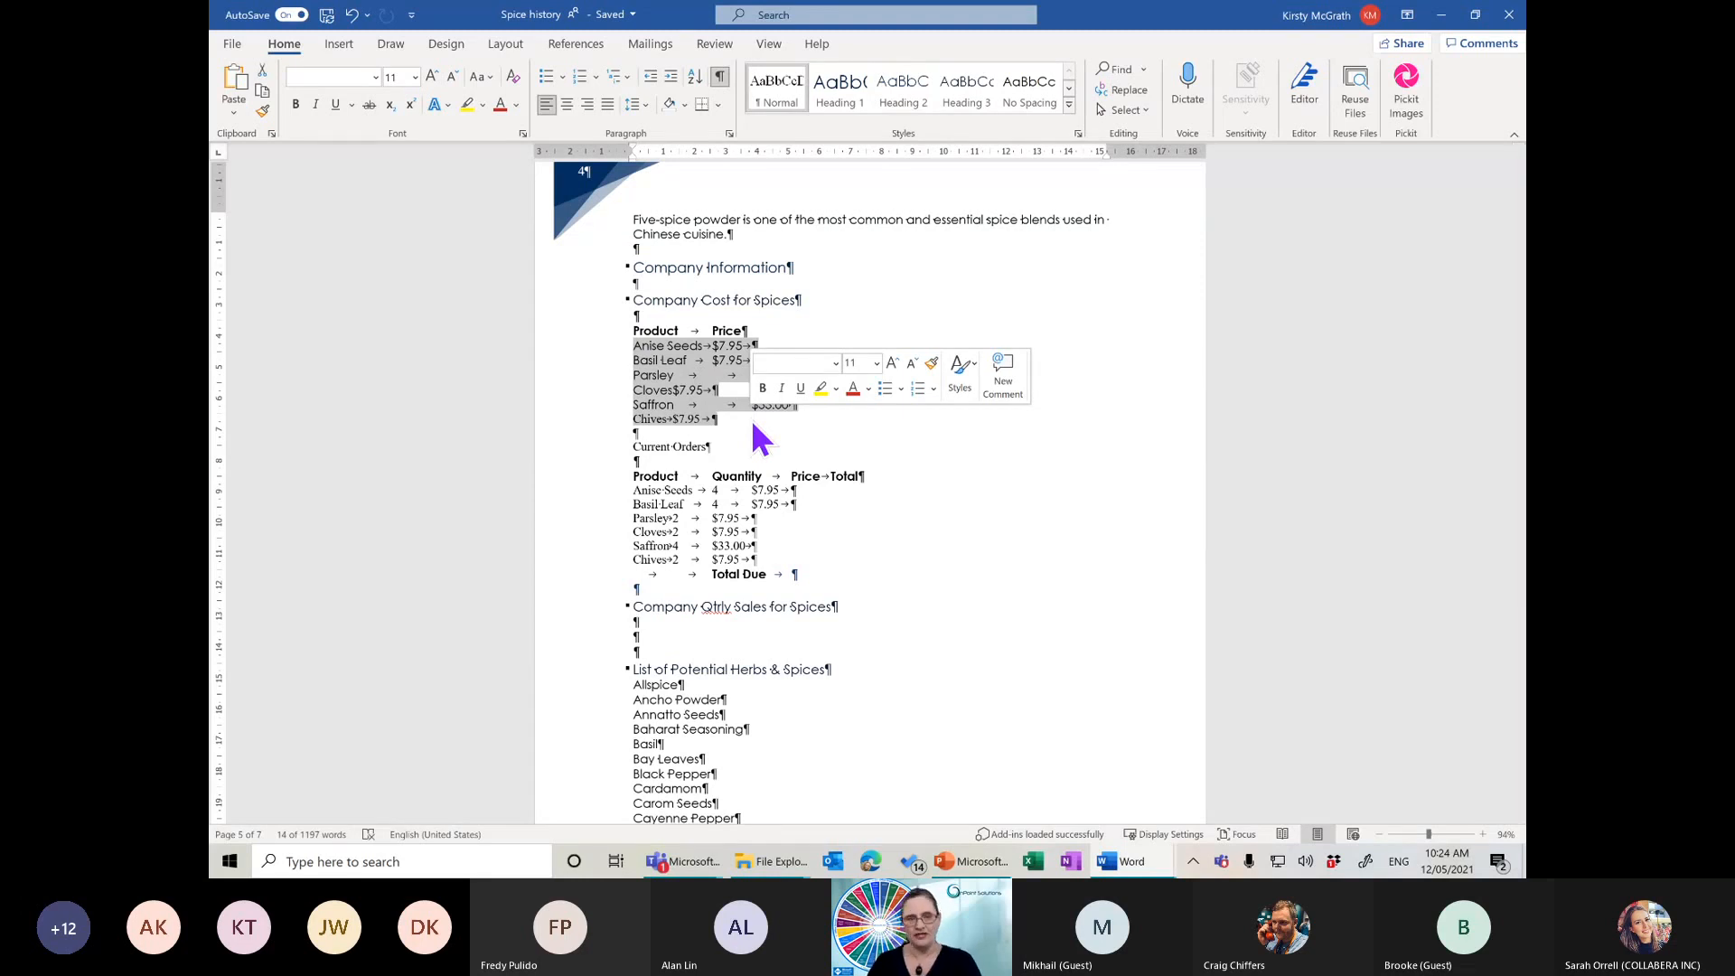
click(702, 351)
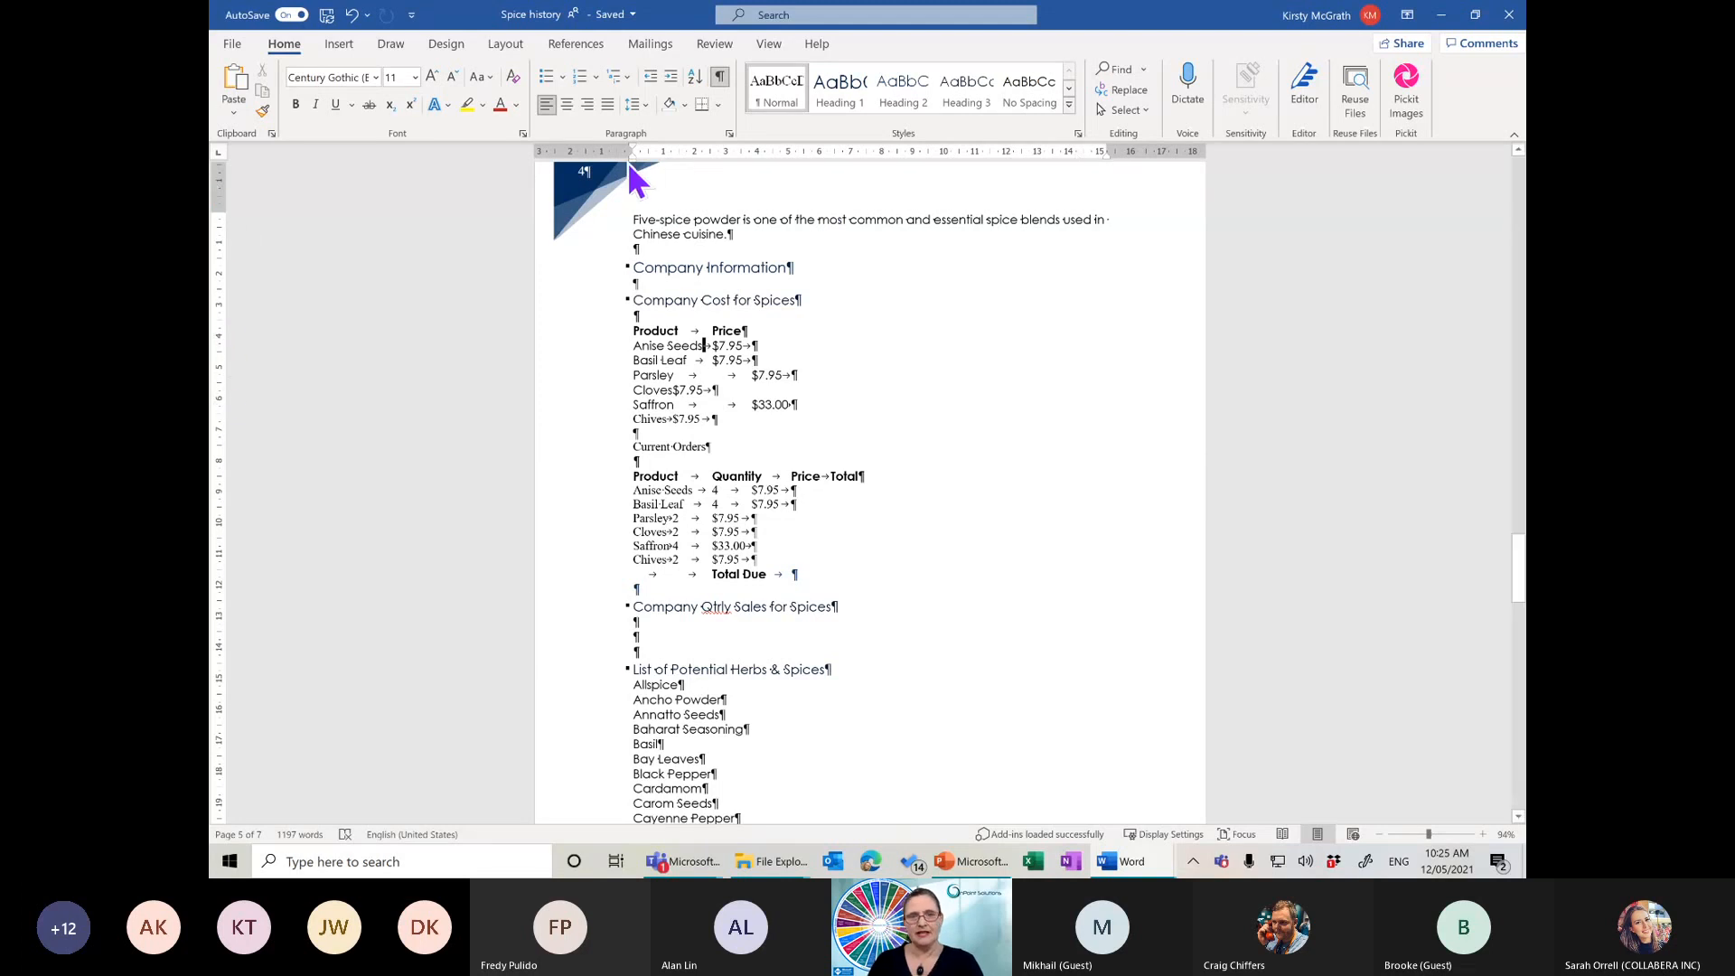
click(218, 155)
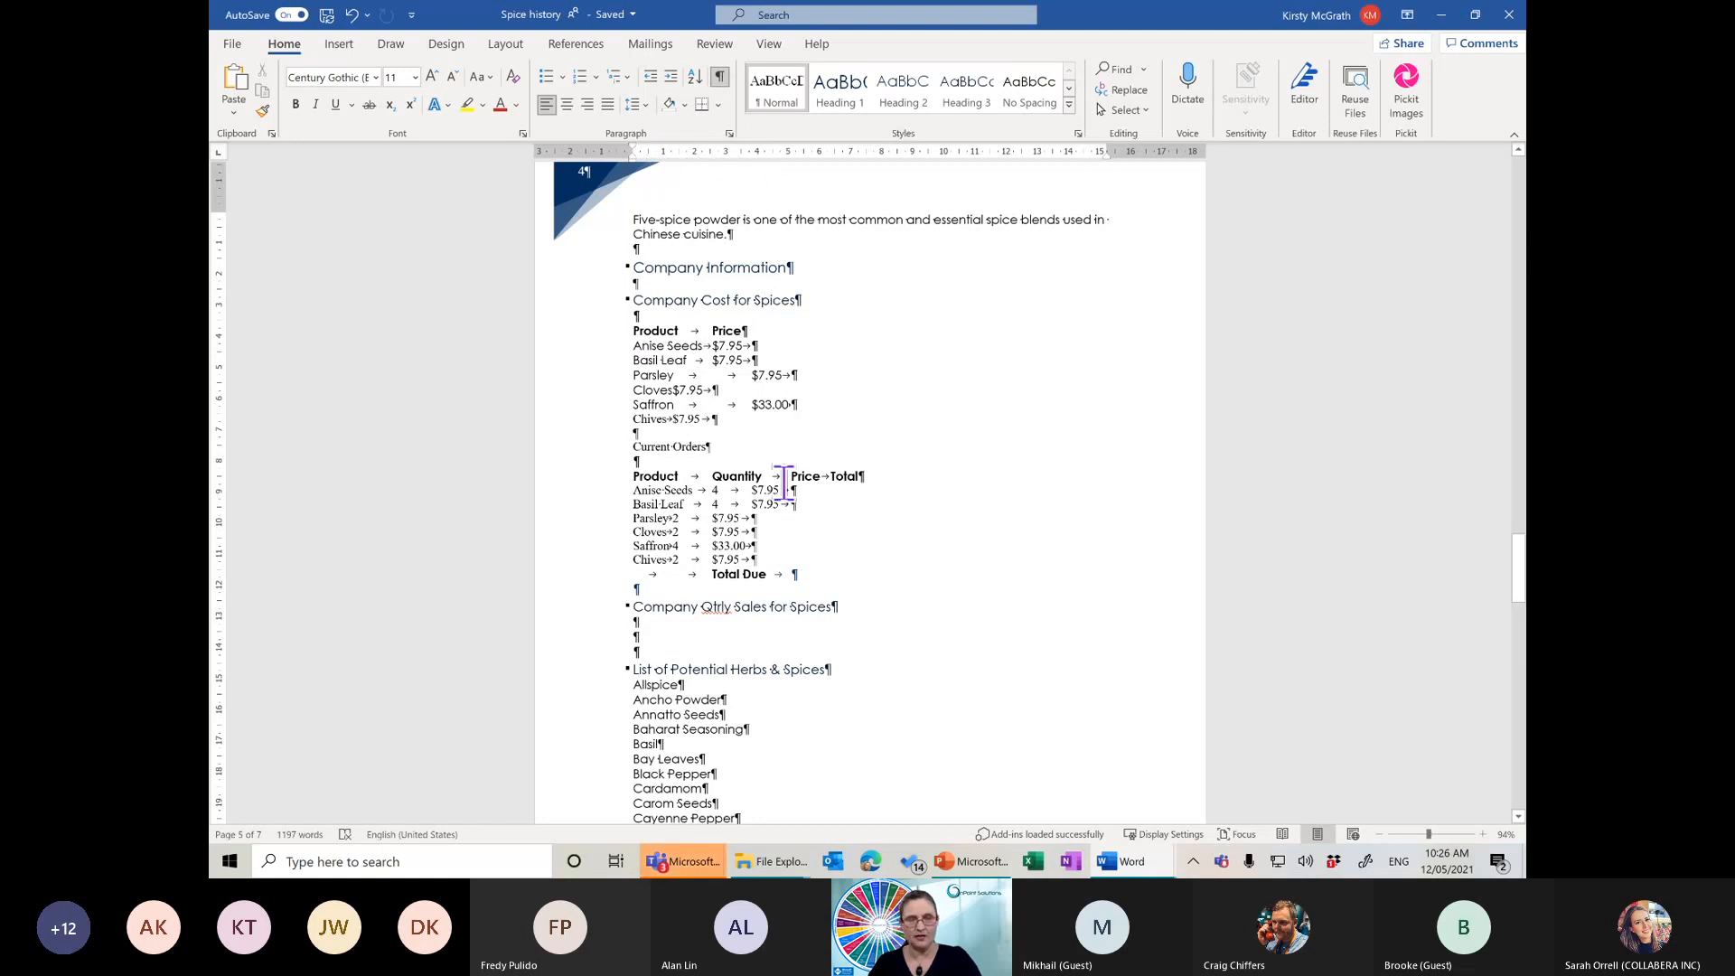
Try moving the Anise Seeds price across the line with extra tab characters and remove them again
key(Tab)
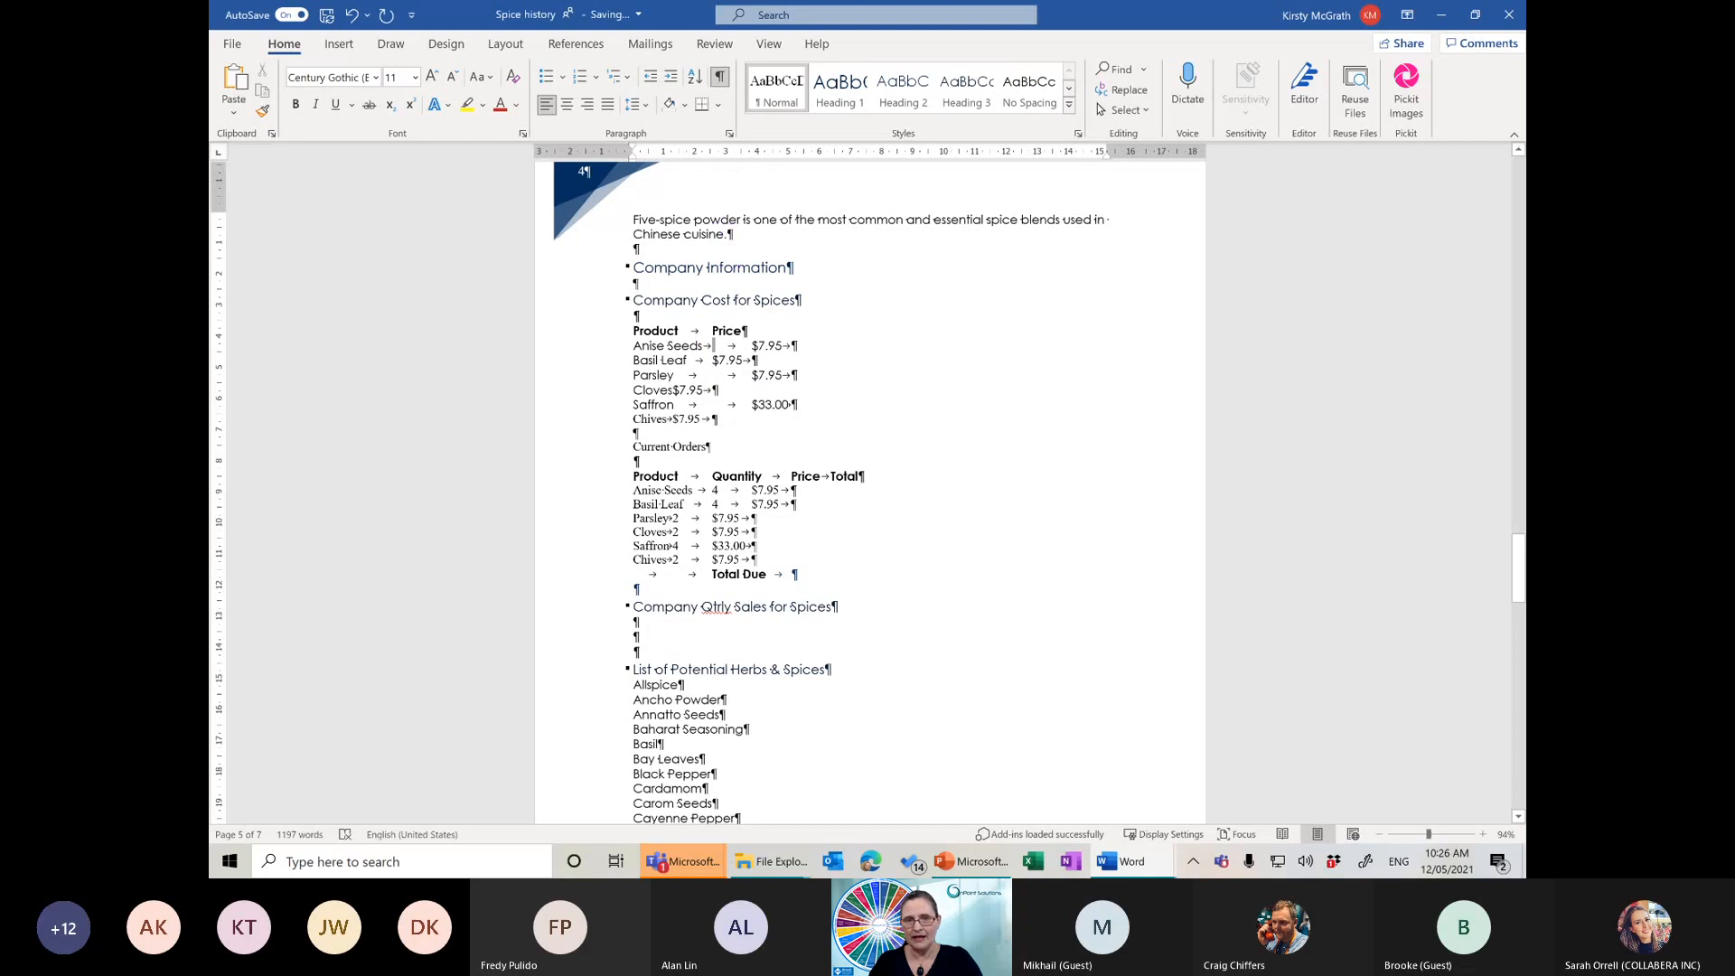
key(Tab)
key(Tab)
key(Tab)
key(Tab)
key(Tab)
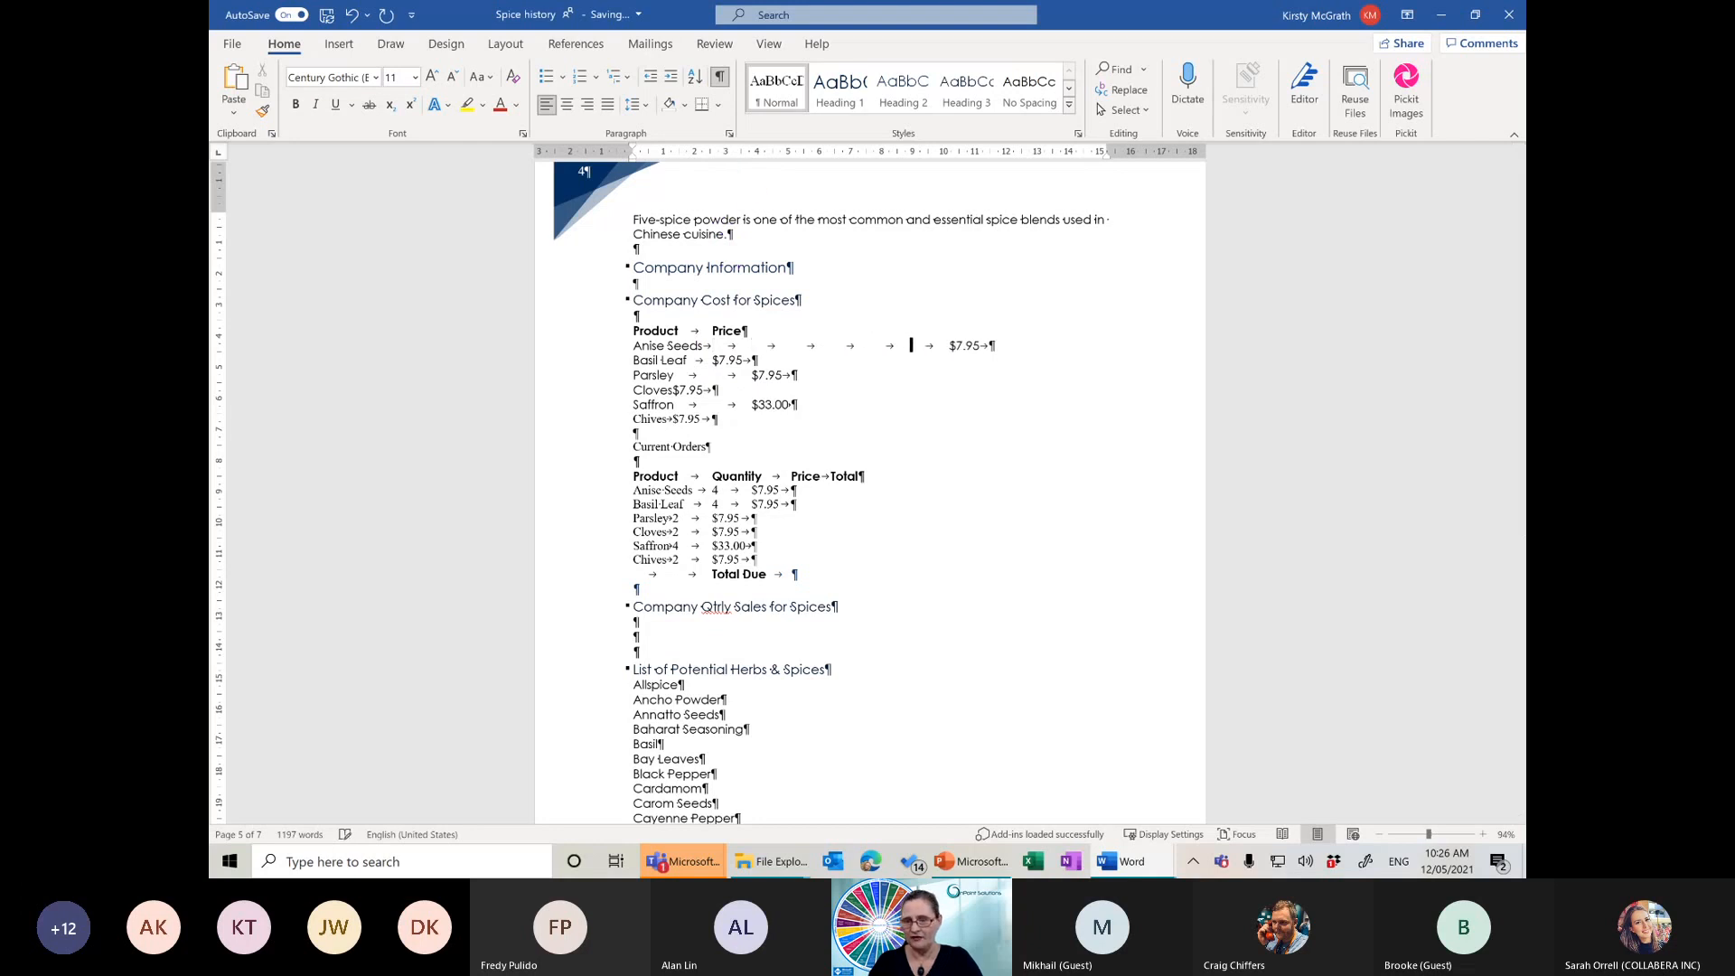
key(BackSpace)
key(BackSpace)
key(BackSpace)
key(BackSpace)
key(BackSpace)
key(BackSpace)
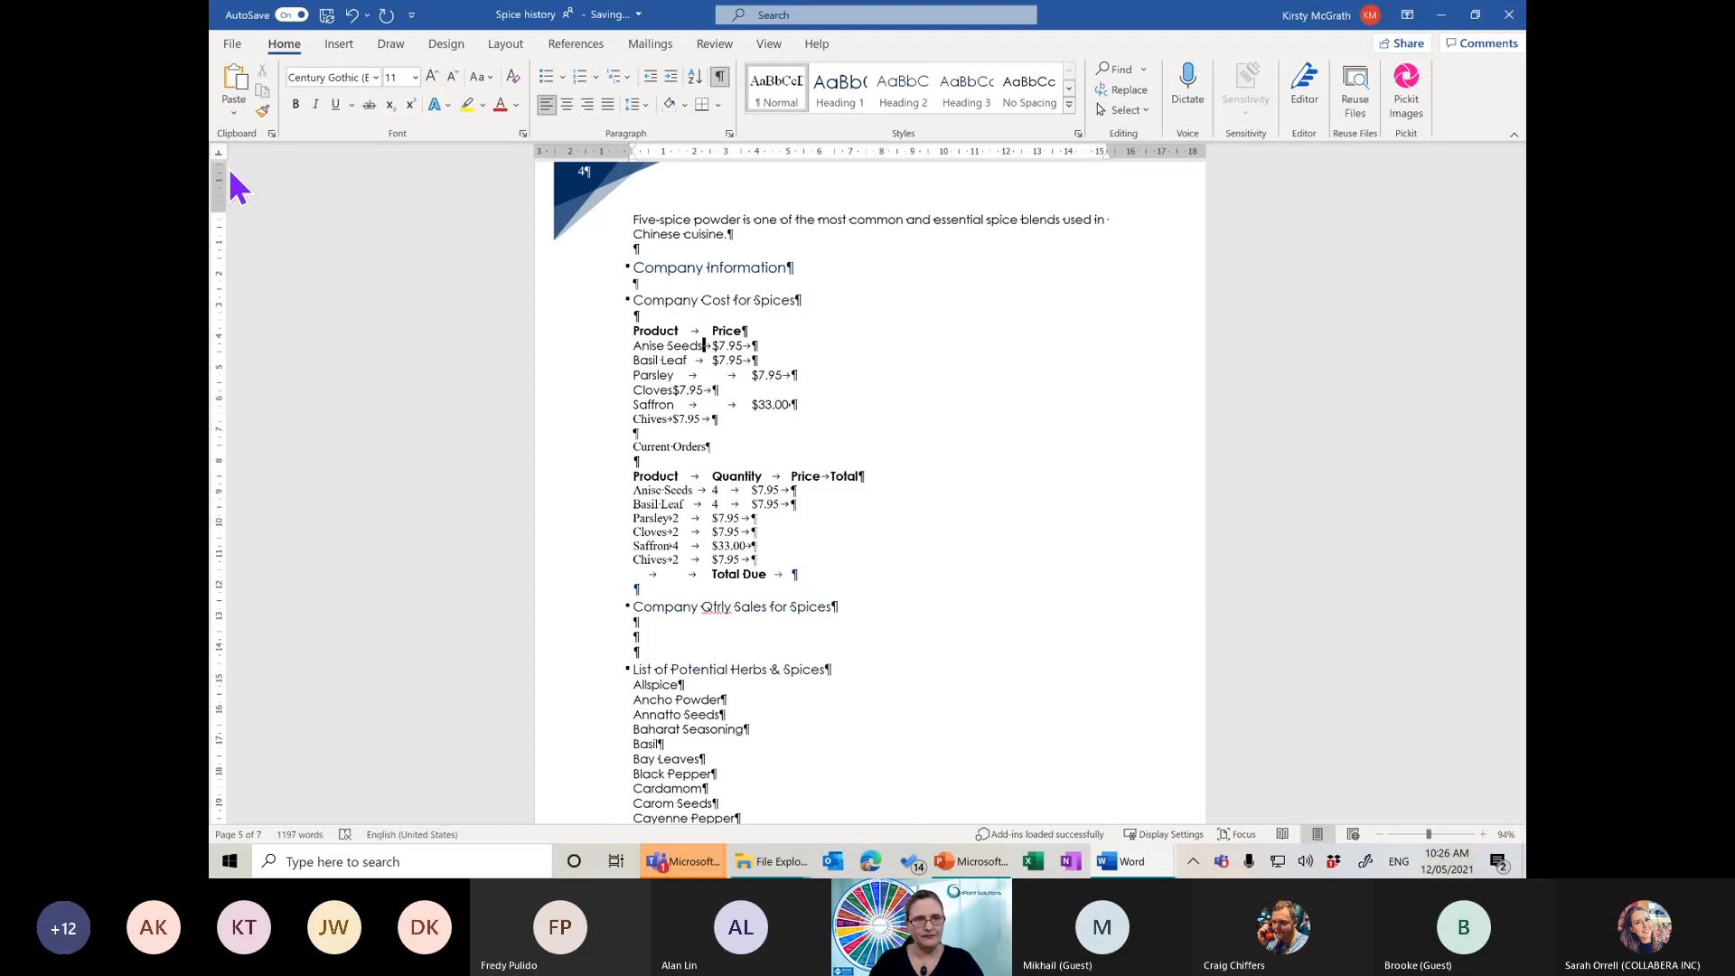
Set a decimal tab stop at about 6.5 cm for the price lines from Anise Seeds to Chives
click(833, 154)
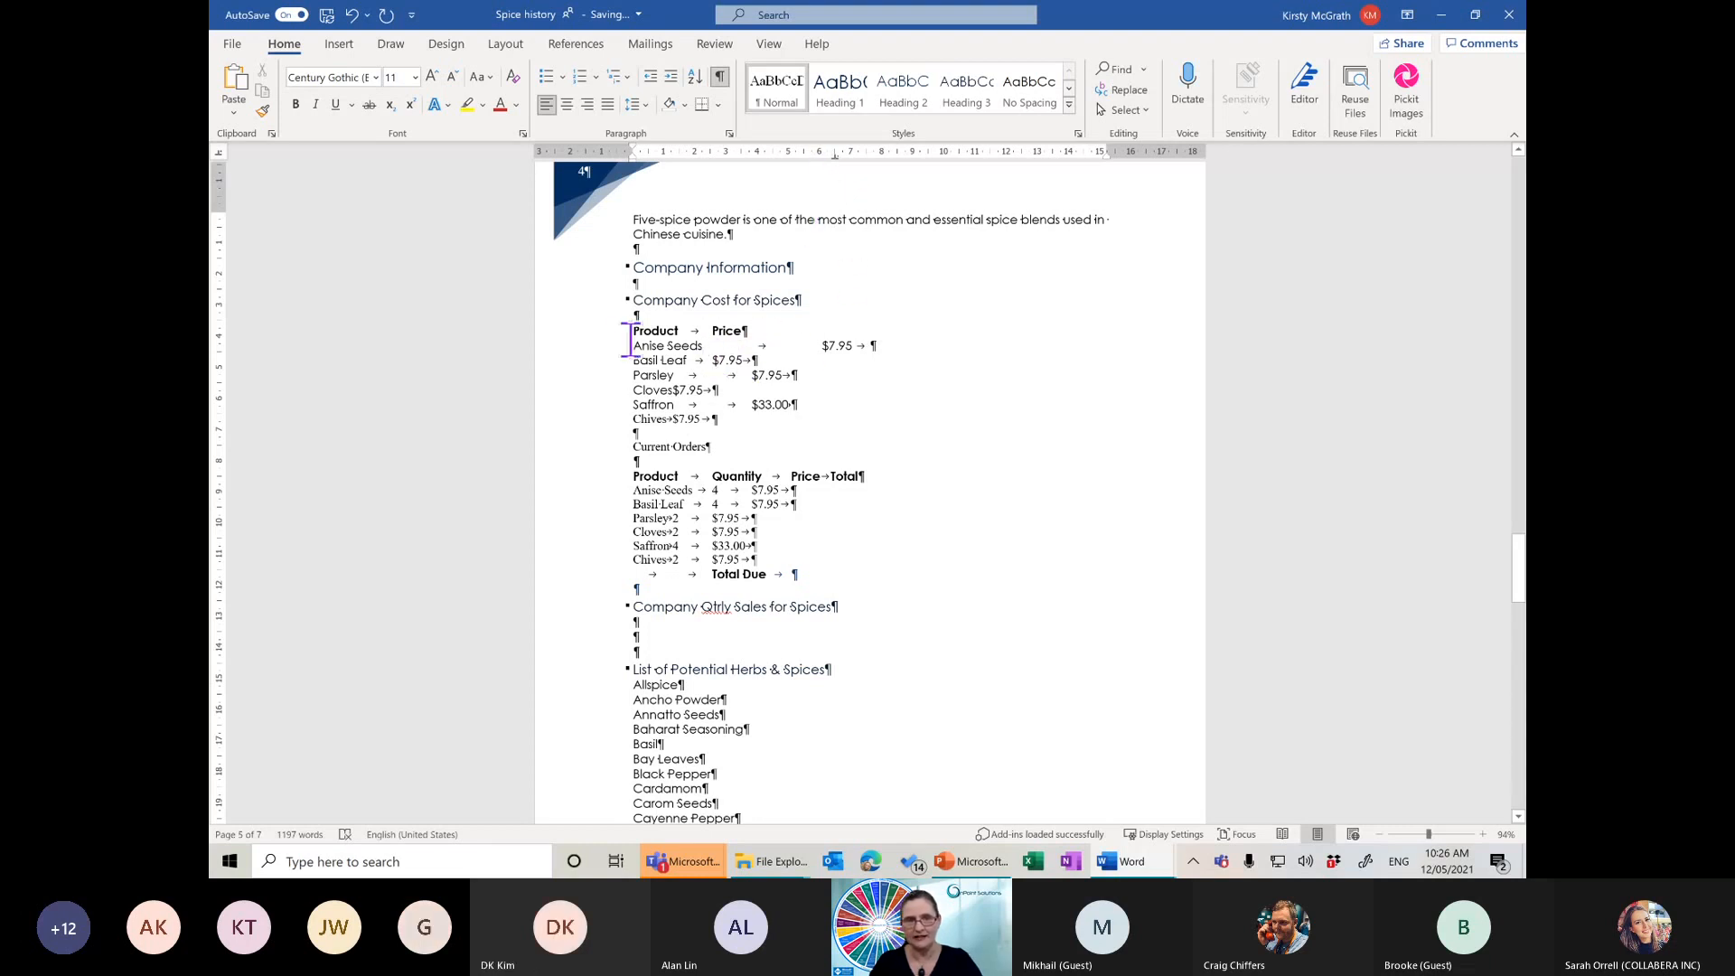
drag(633, 345, 718, 422)
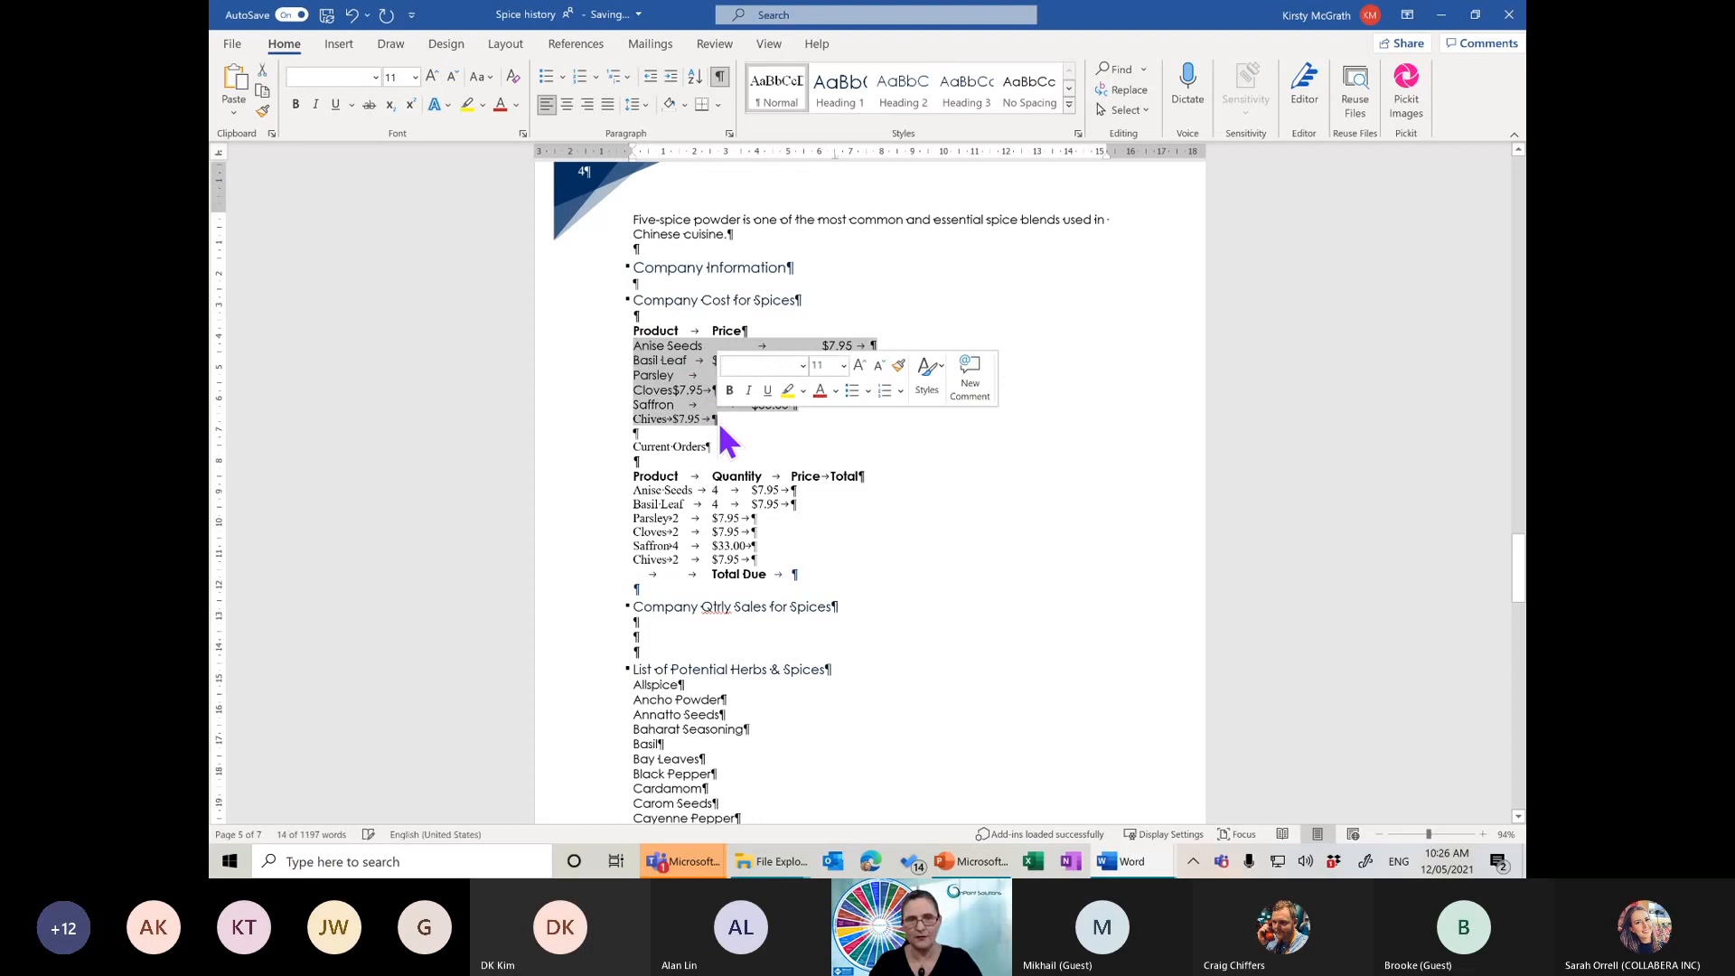
click(835, 159)
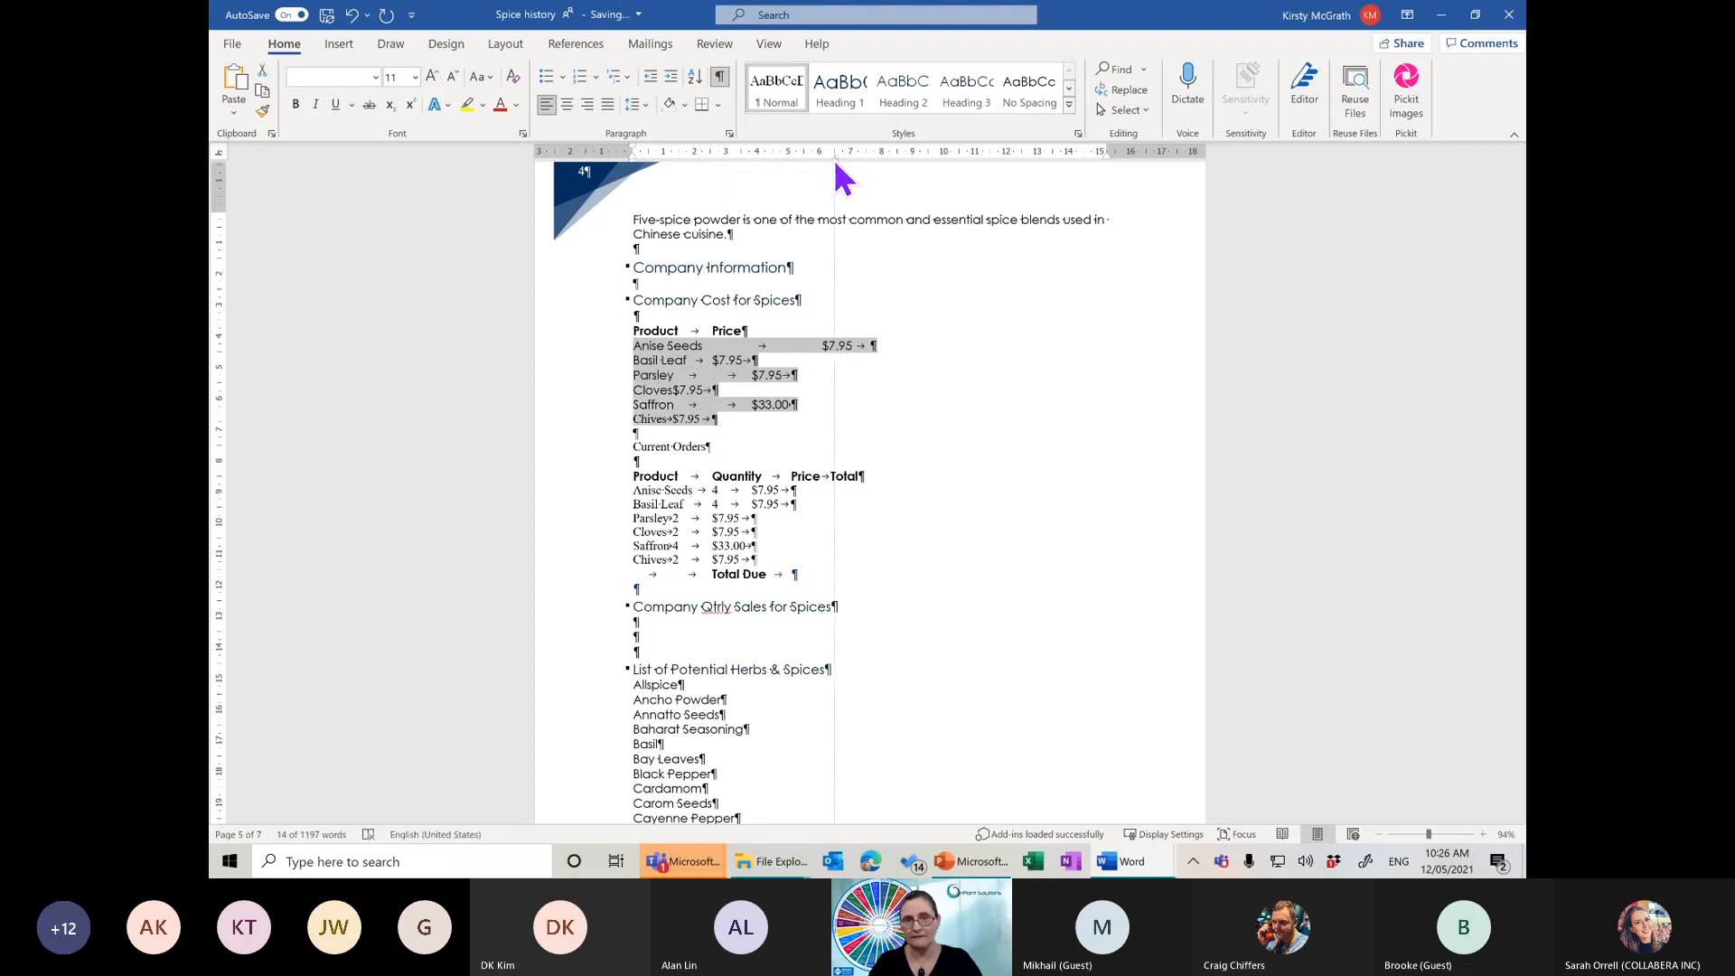
Remove the extra tab characters before the prices on the Parsley and Saffron lines
click(784, 378)
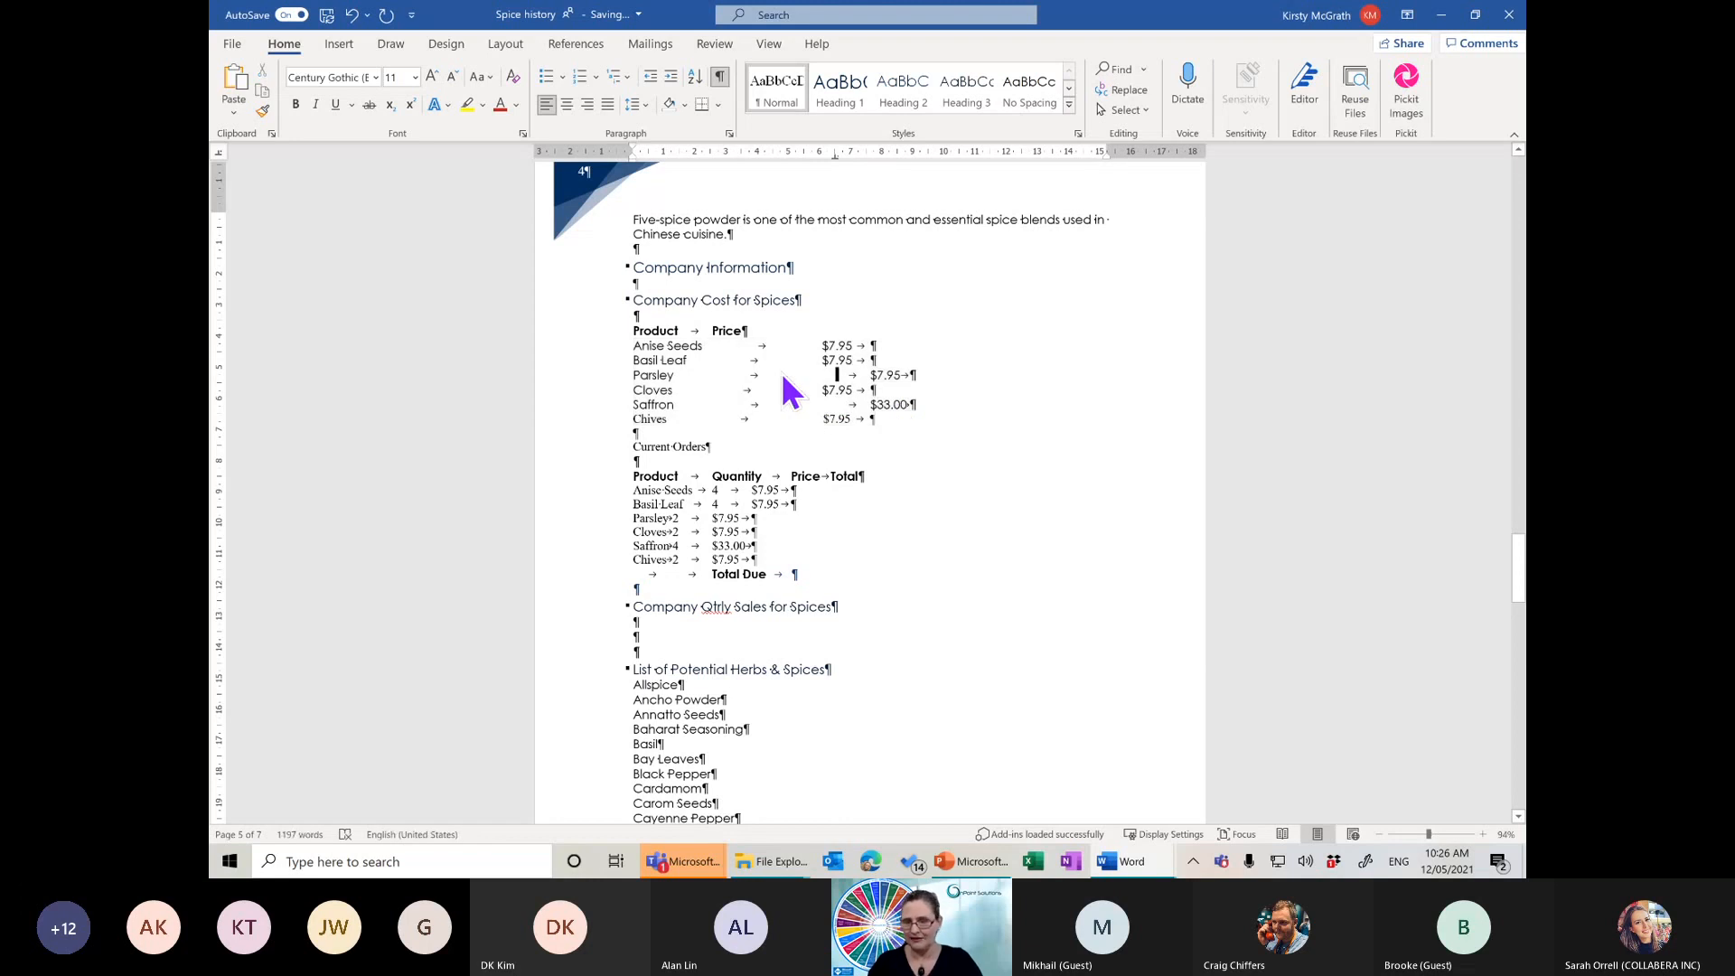
key(BackSpace)
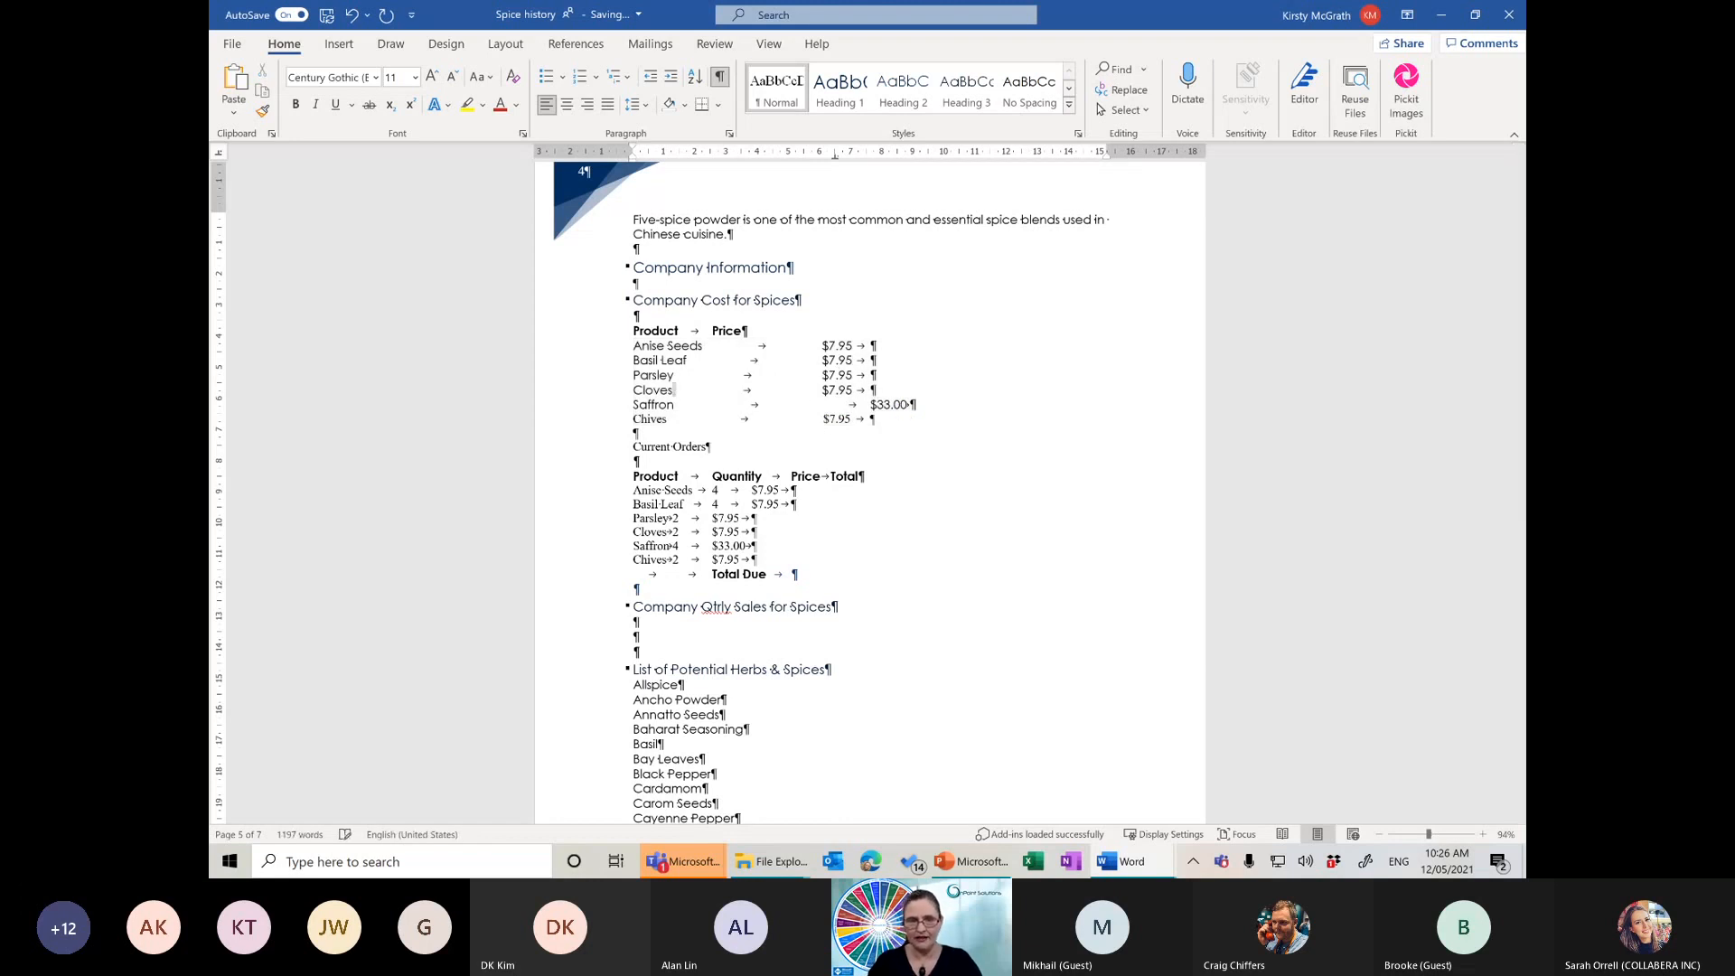
key(Down)
key(Delete)
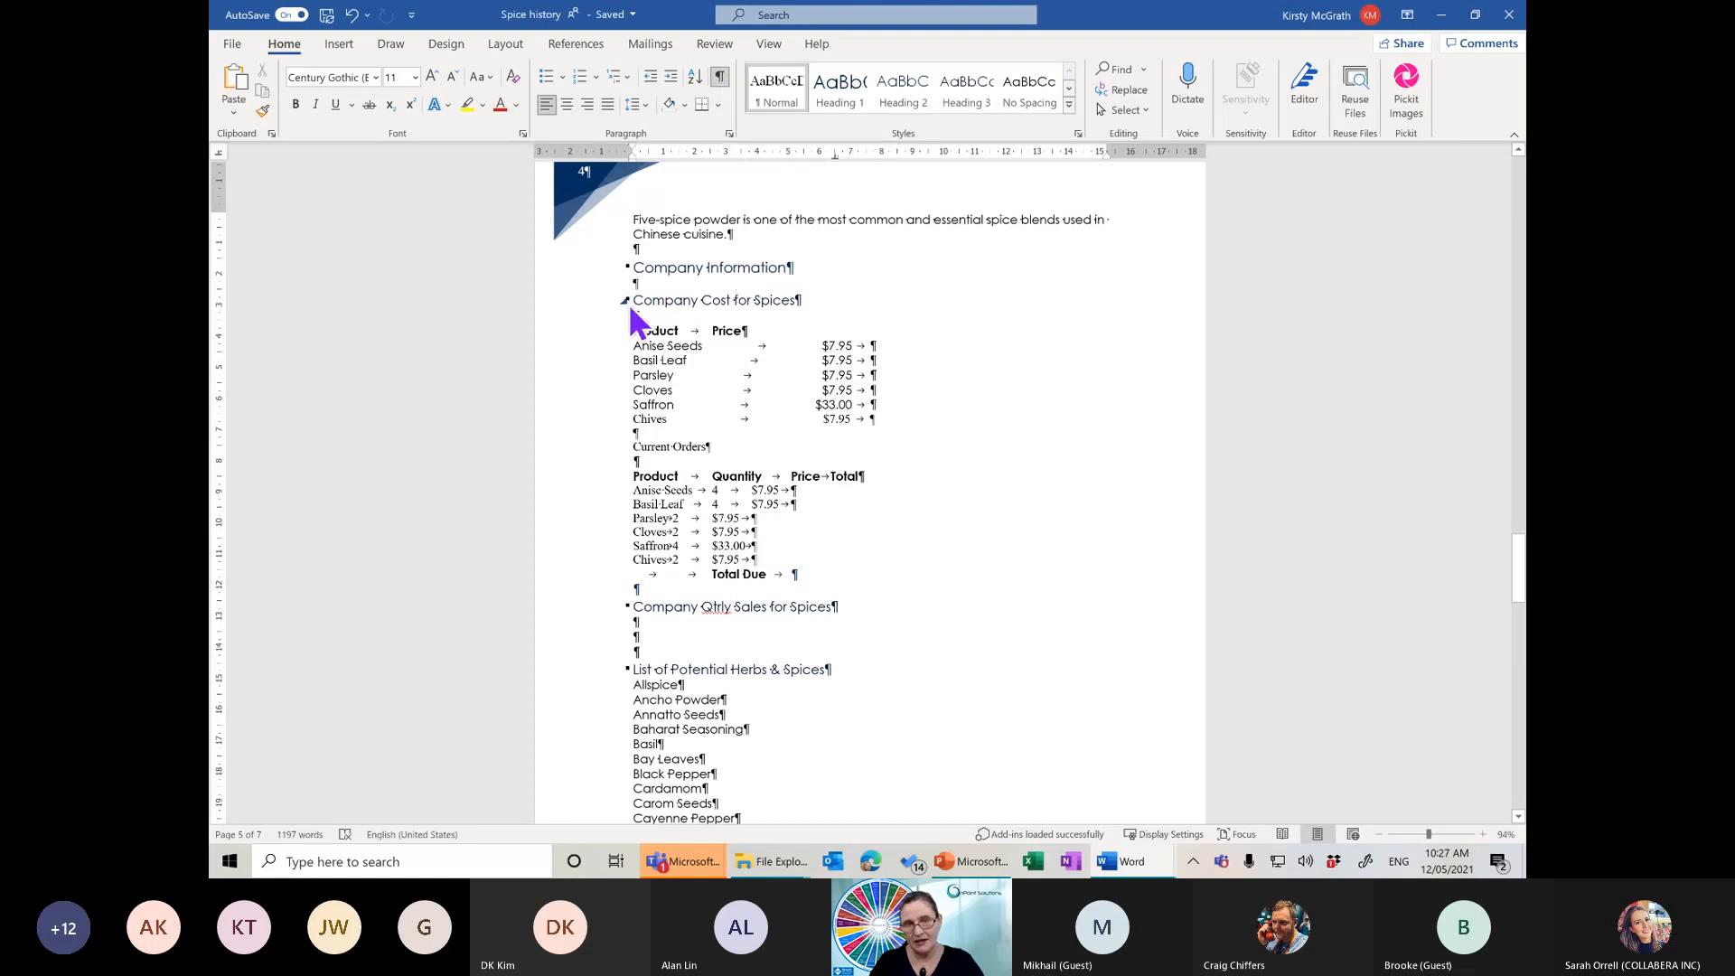
Review the line and paragraph spacing choices for the "Company Cost for Spices" heading and the Heading 3 style's options
click(589, 300)
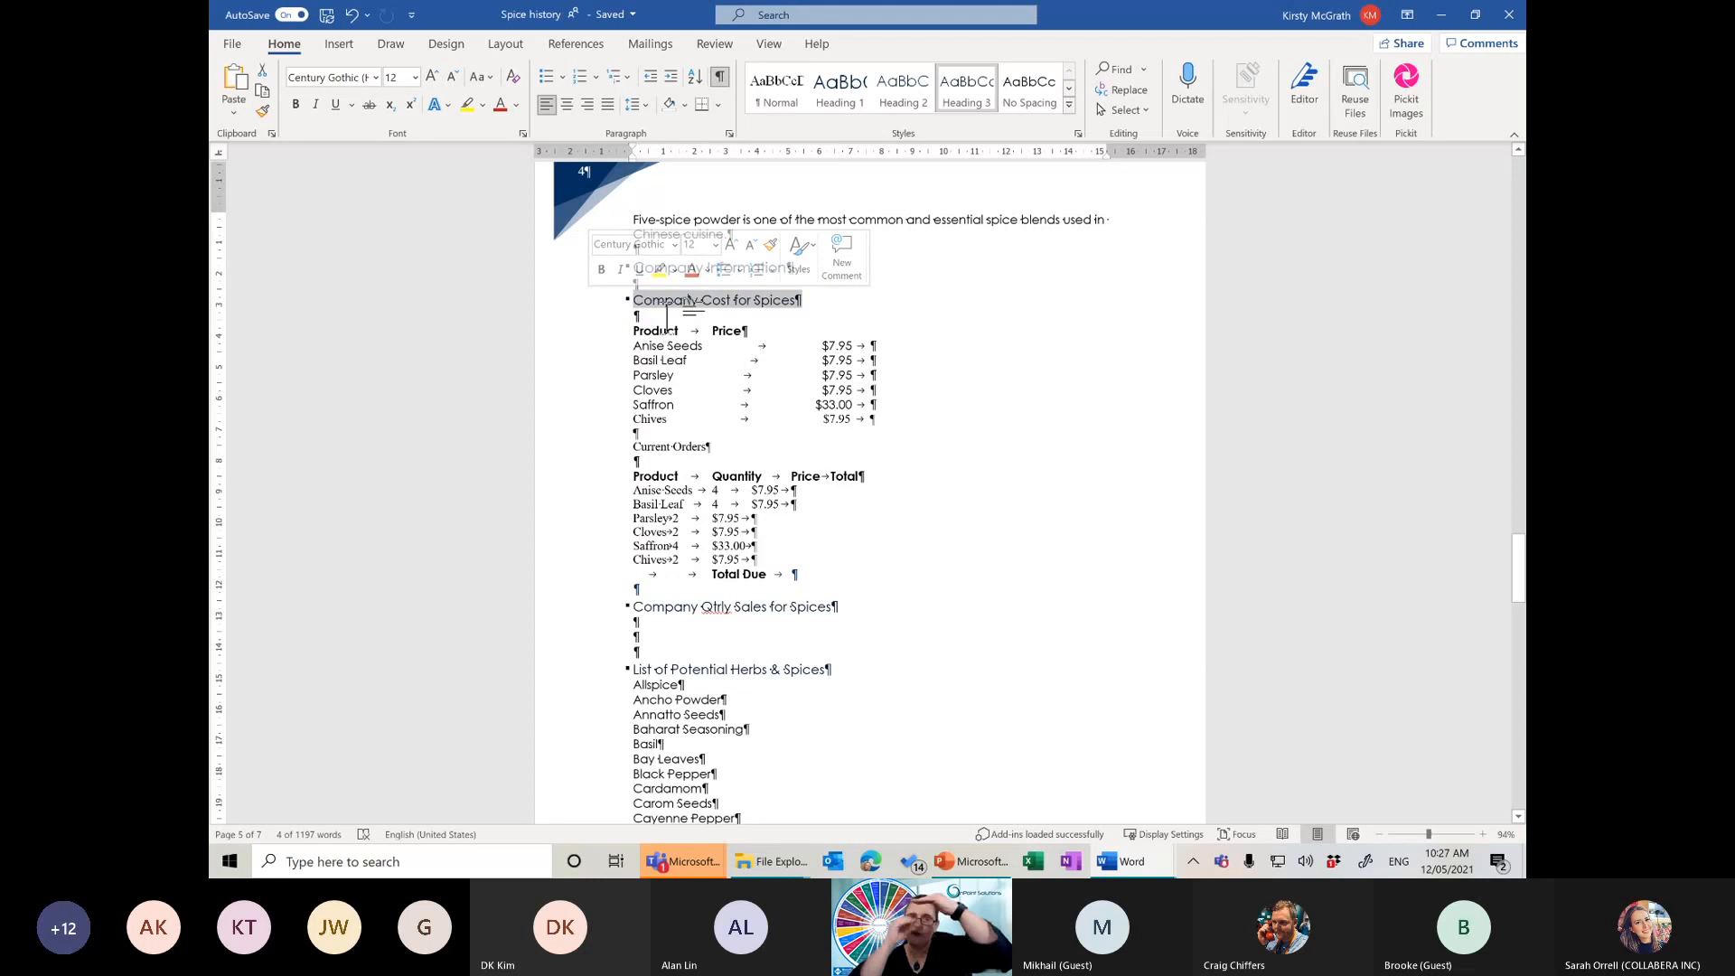
click(640, 106)
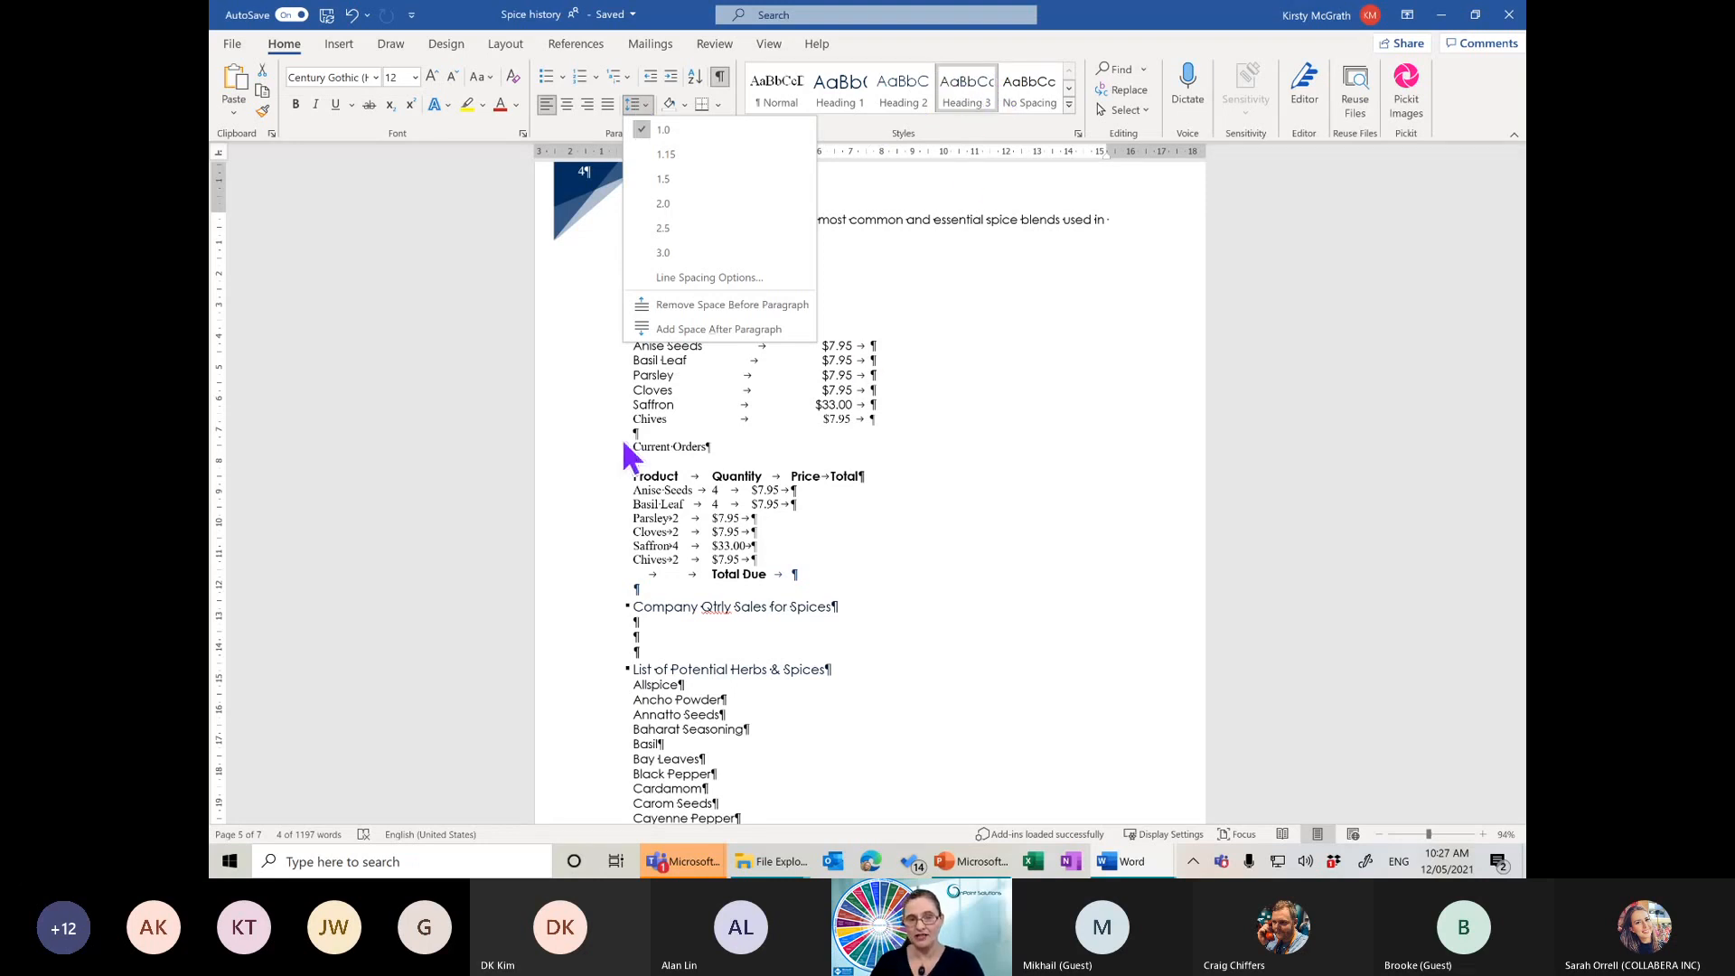
click(701, 333)
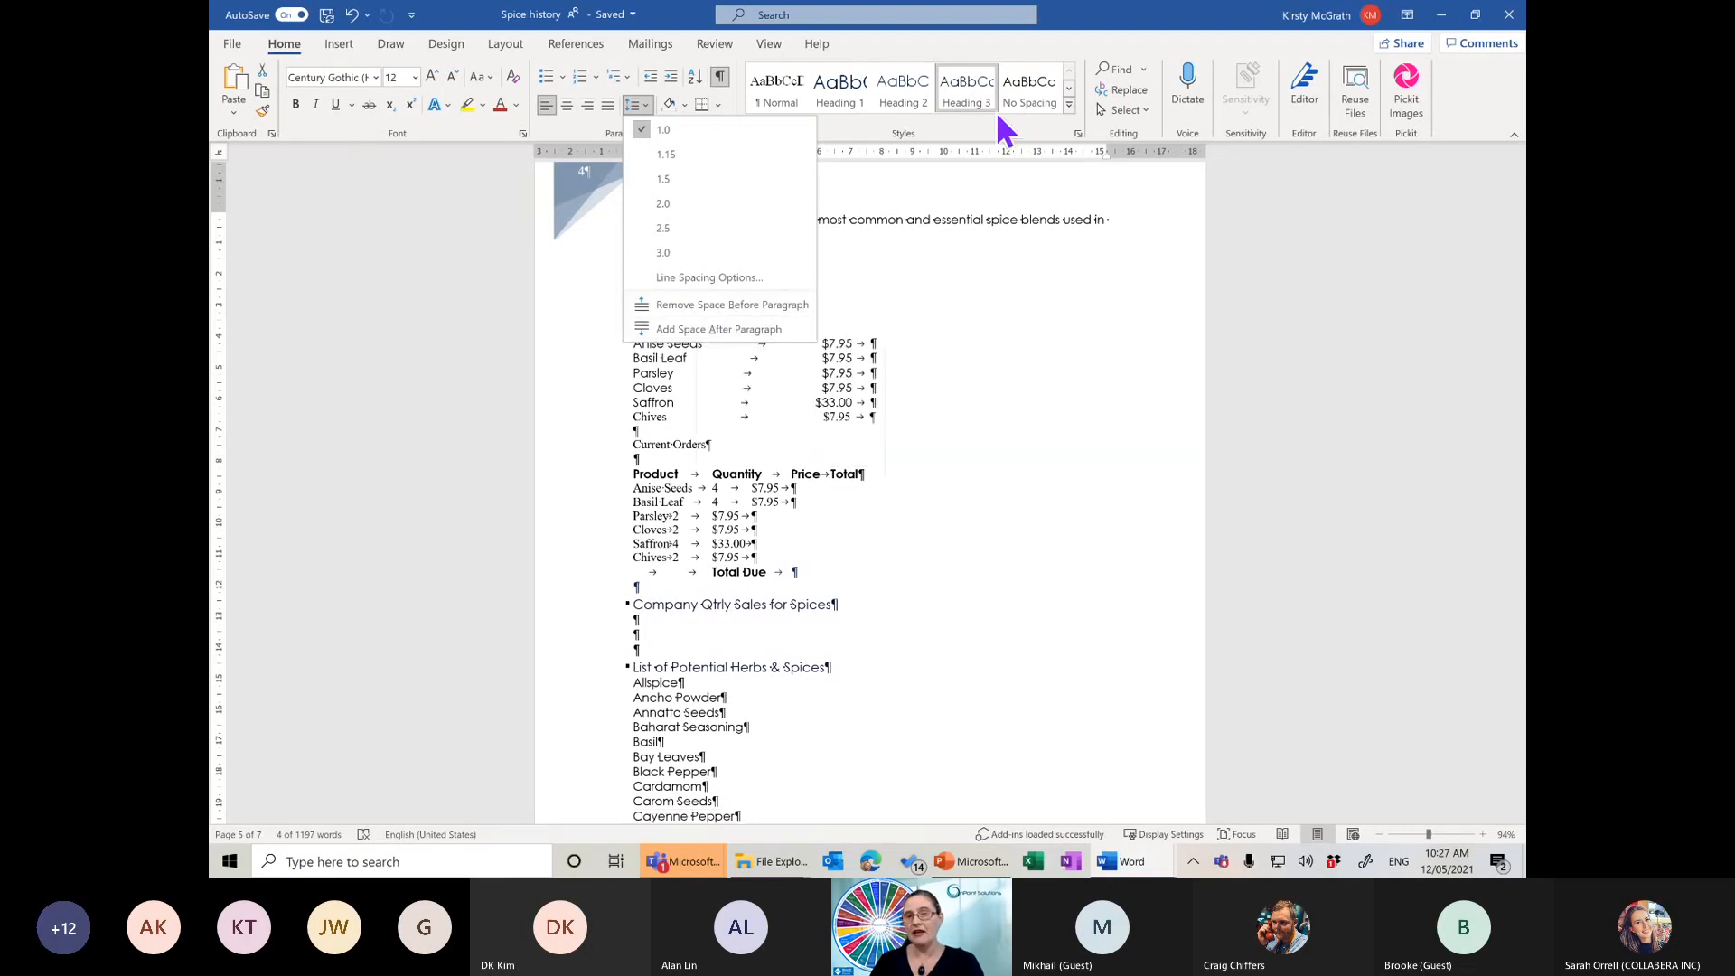
right_click(980, 89)
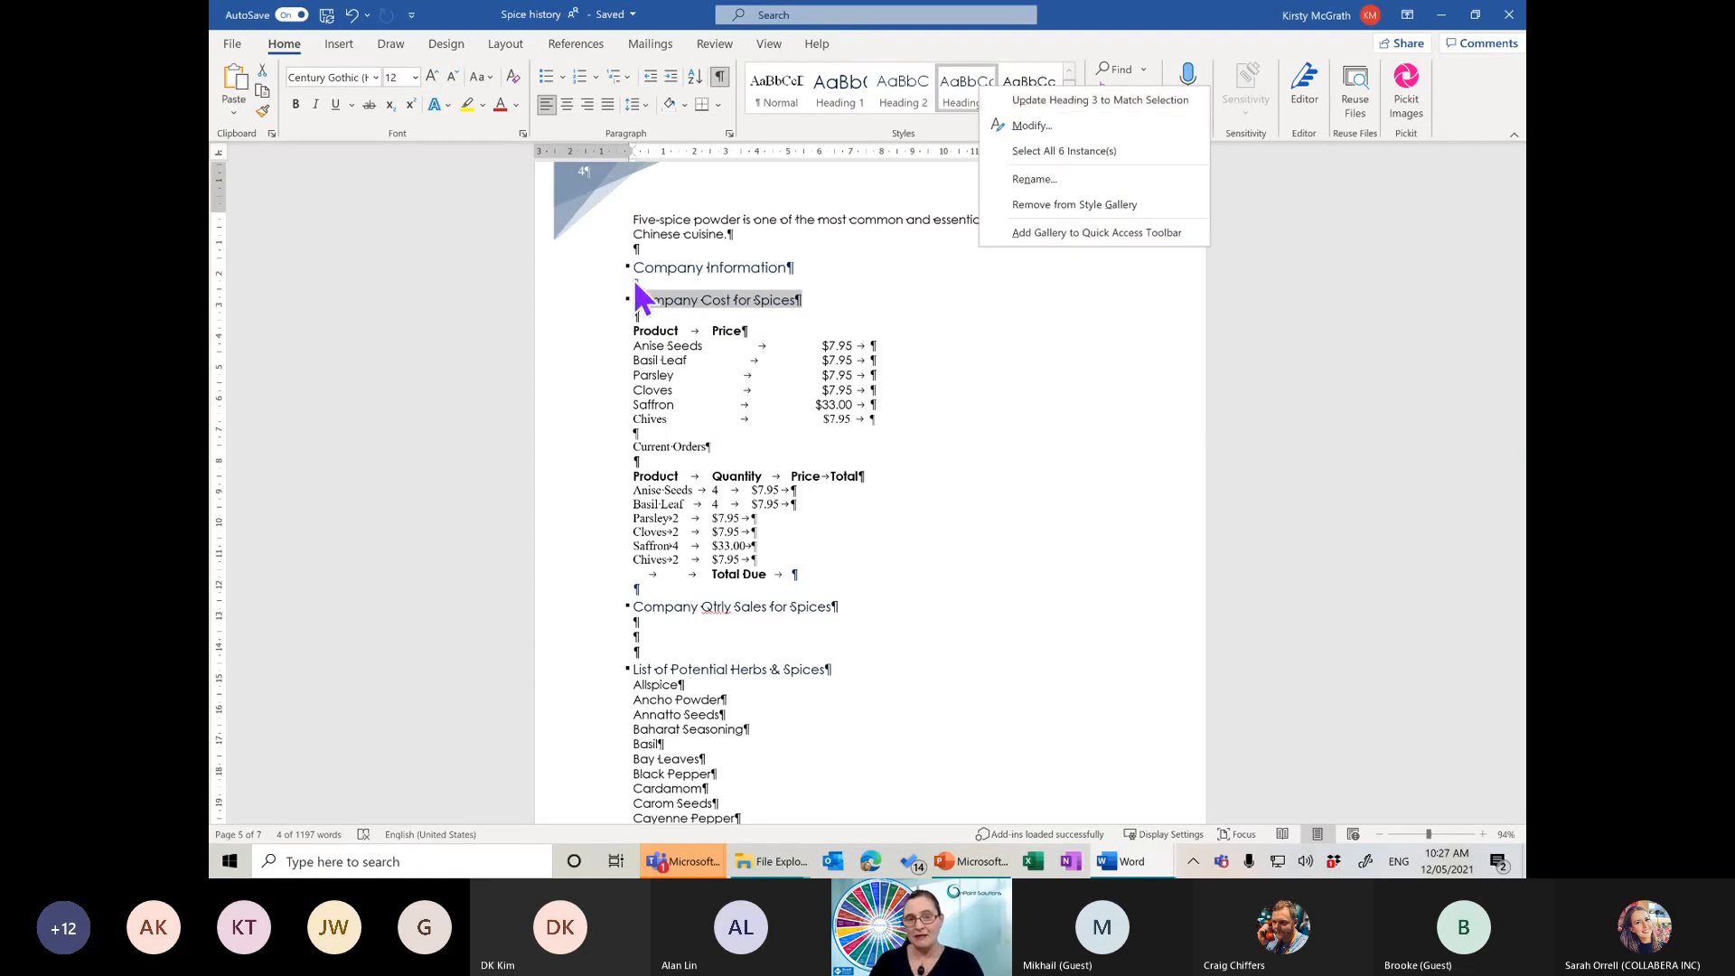
key(Escape)
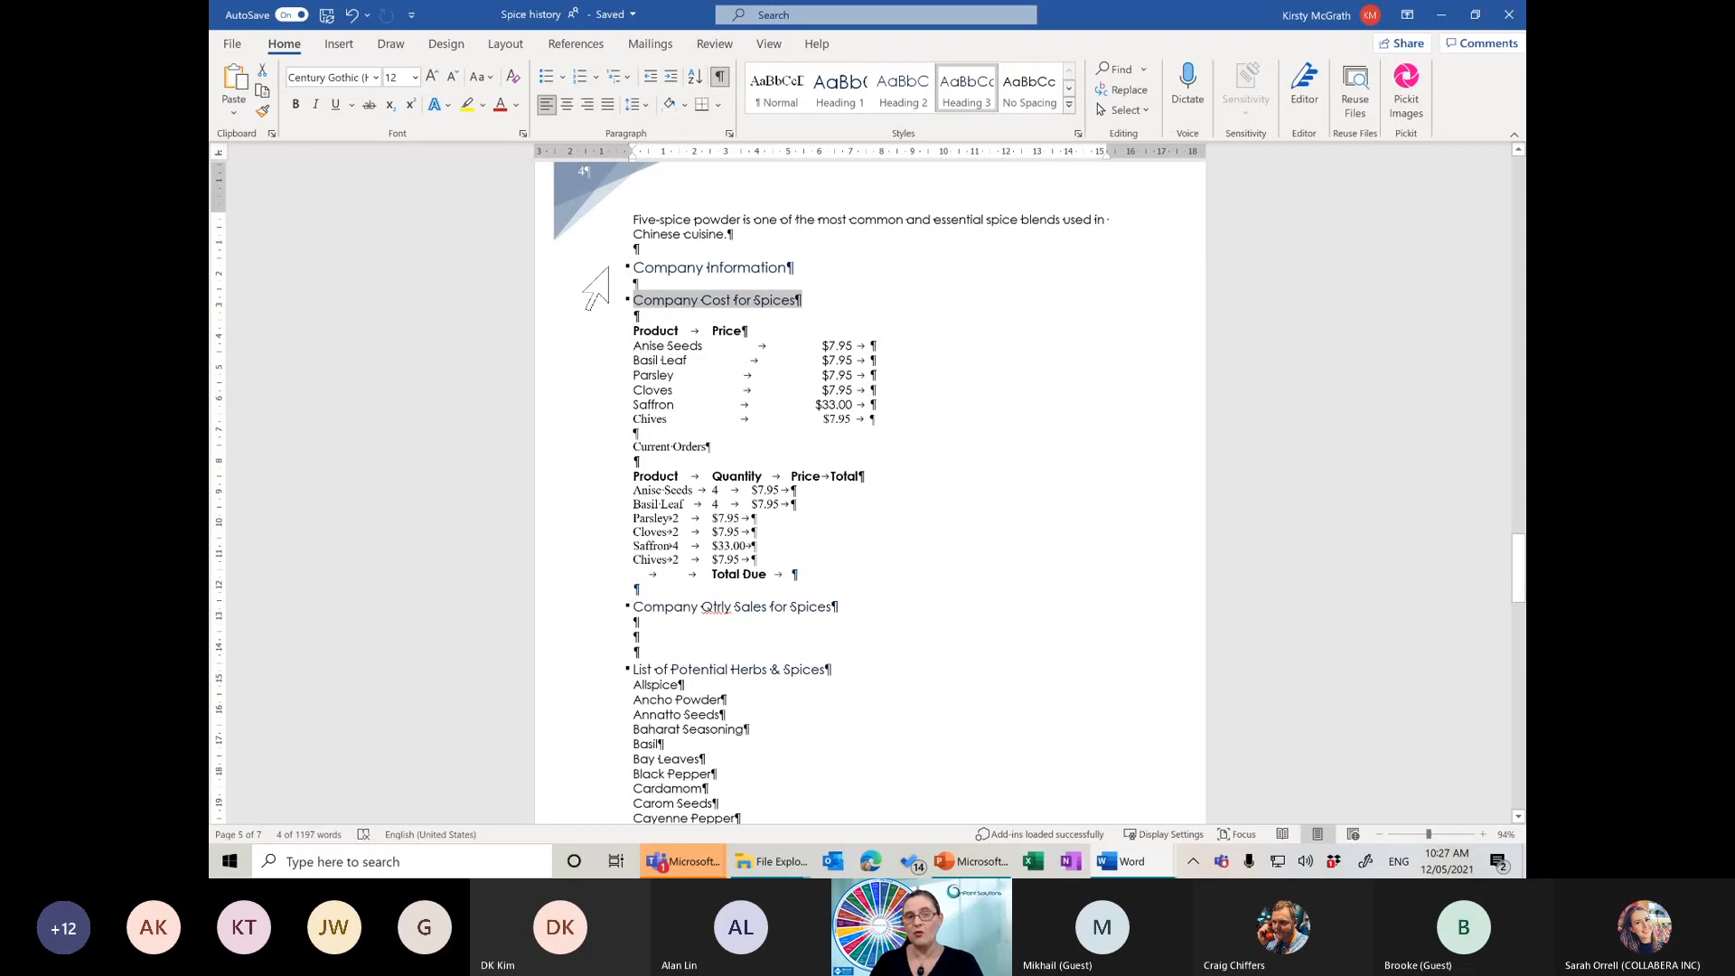
Add space after the "Company Information" heading paragraph
click(608, 268)
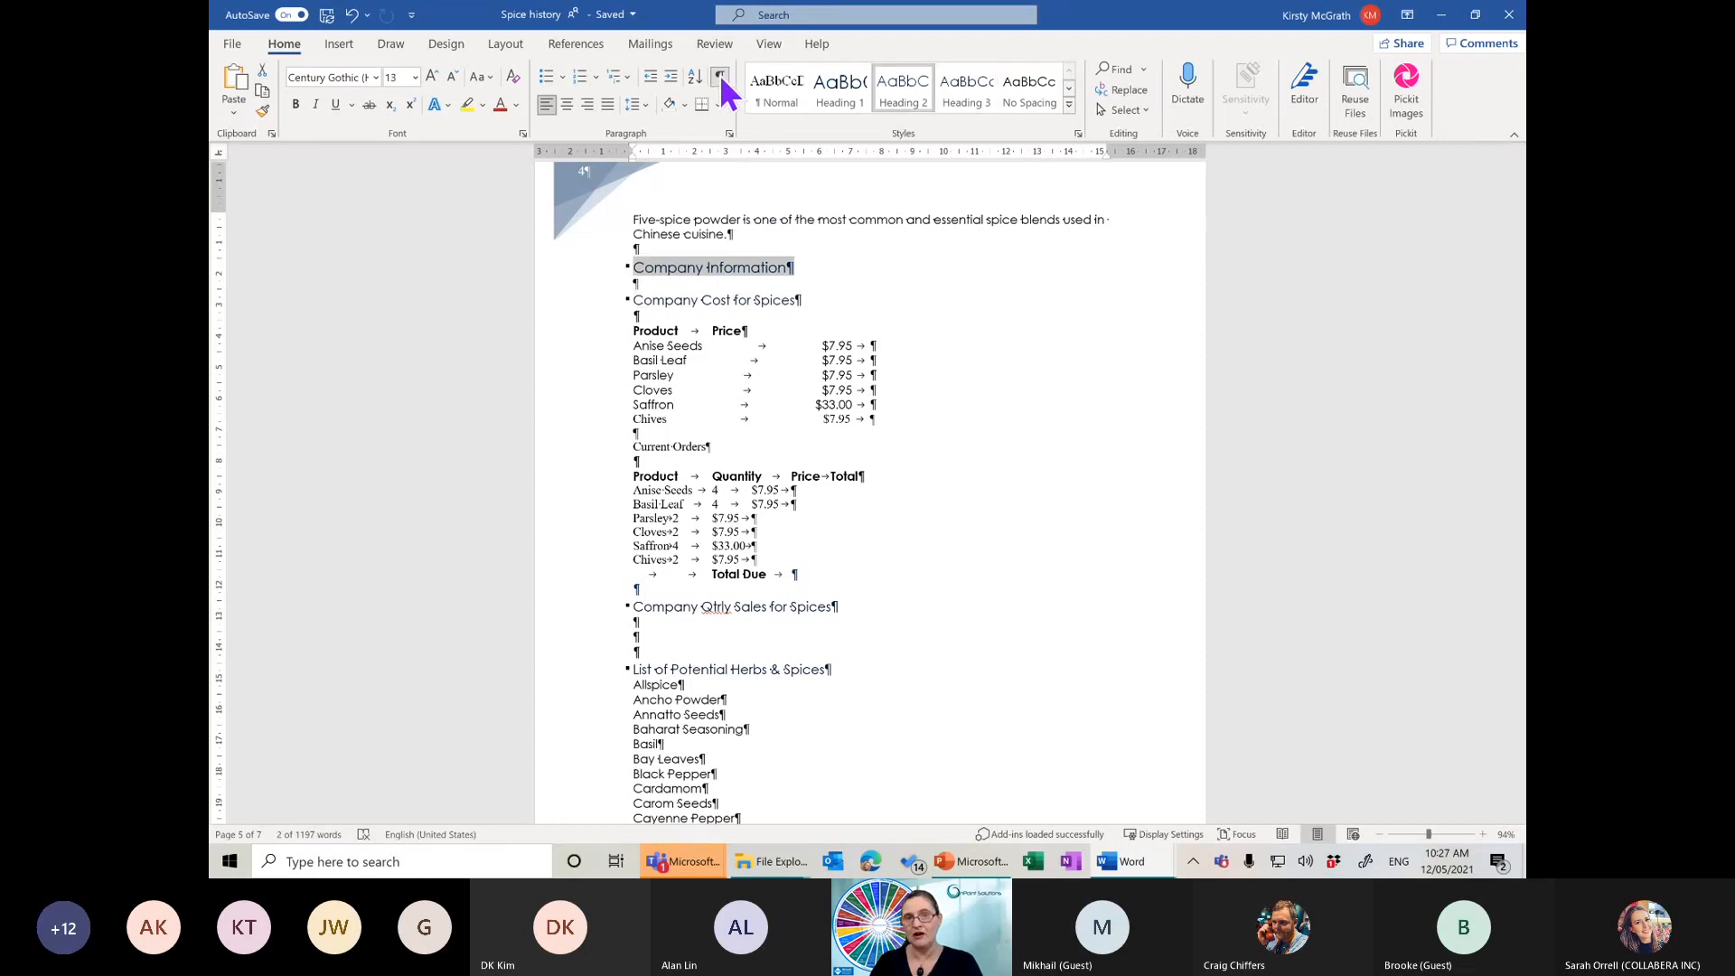
click(643, 106)
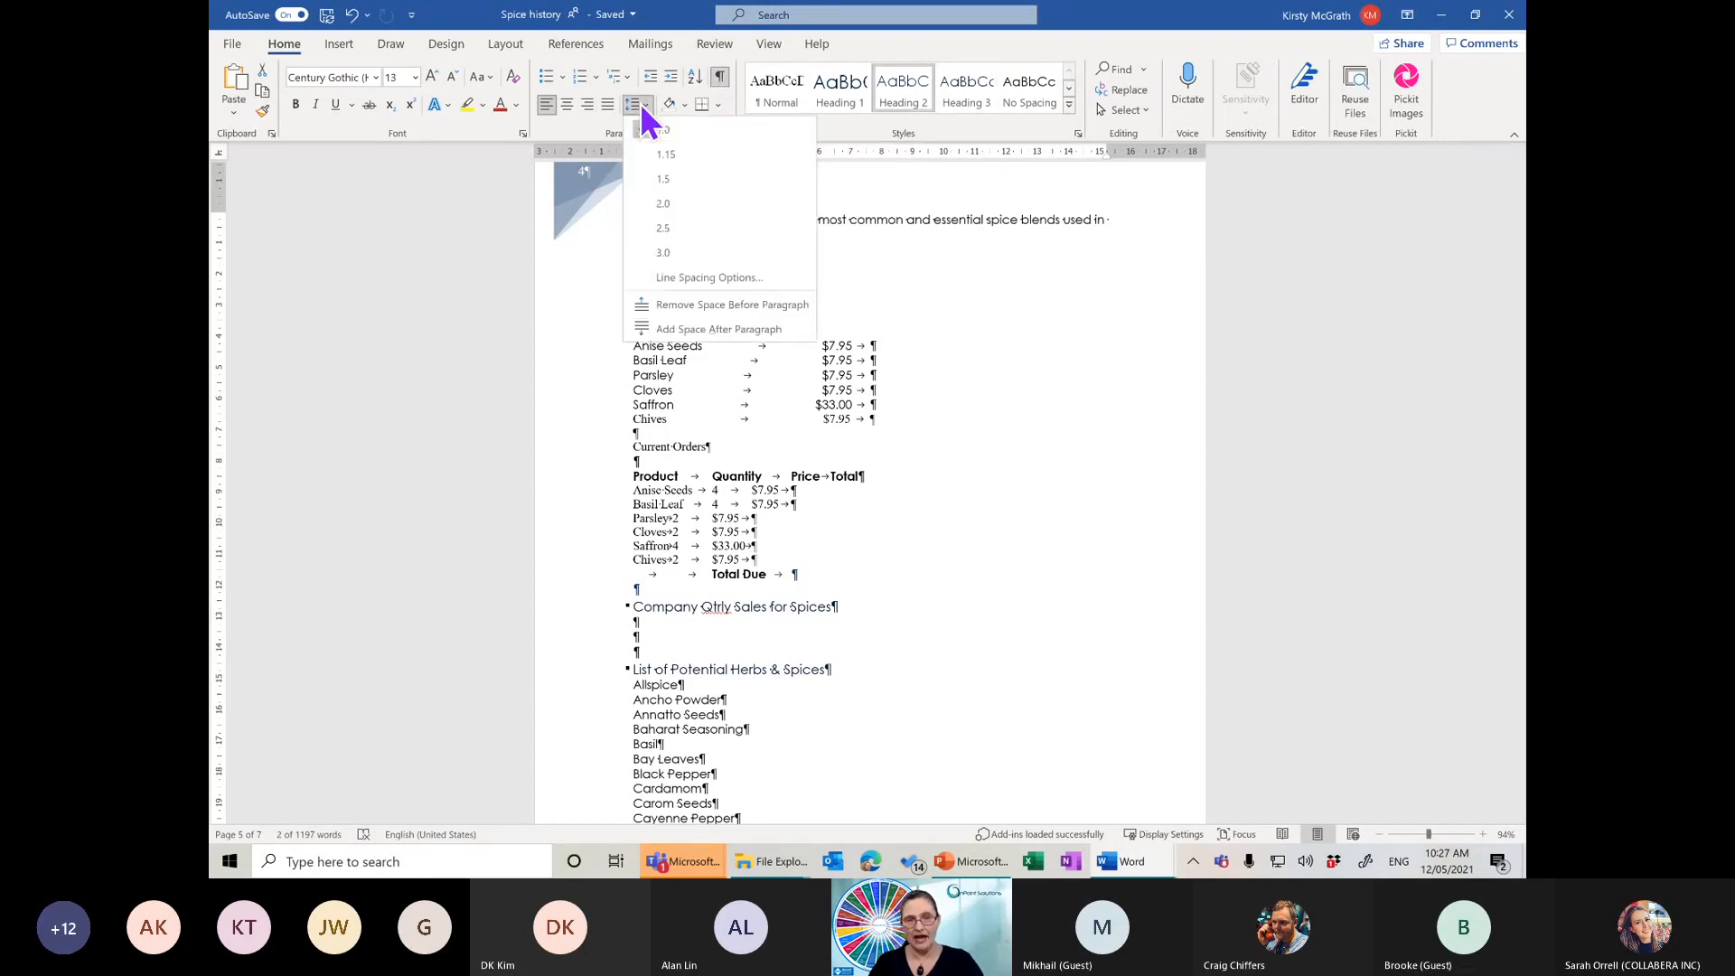
click(714, 329)
click(647, 295)
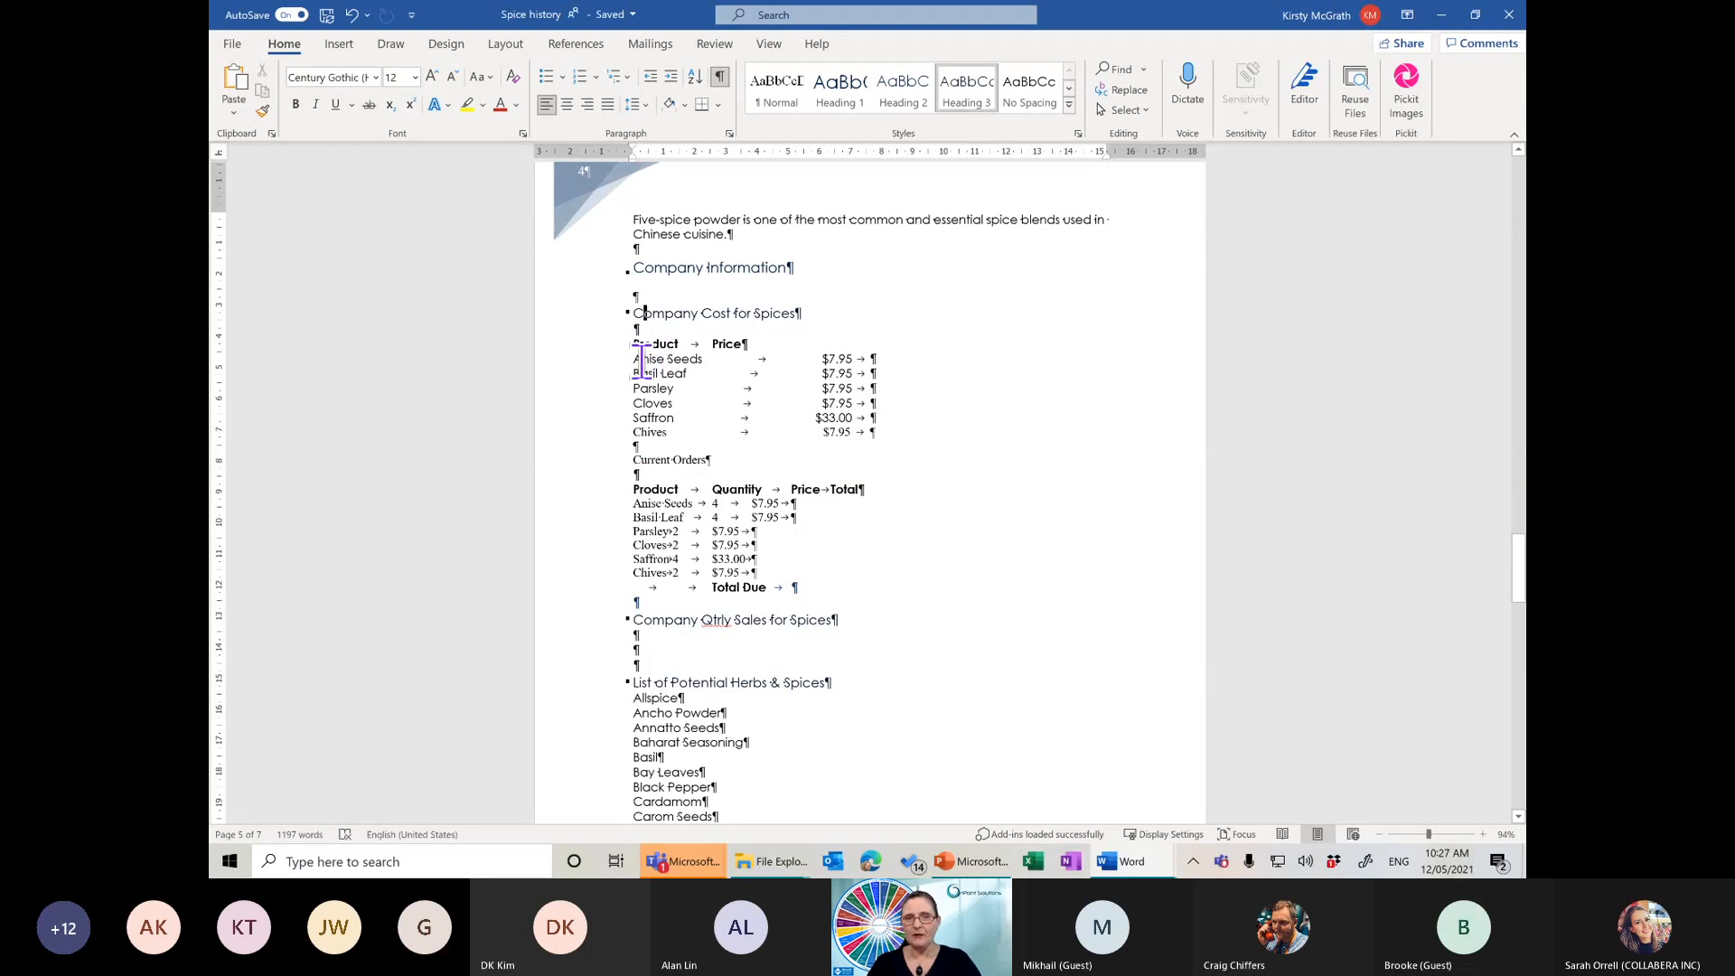
drag(636, 359, 887, 434)
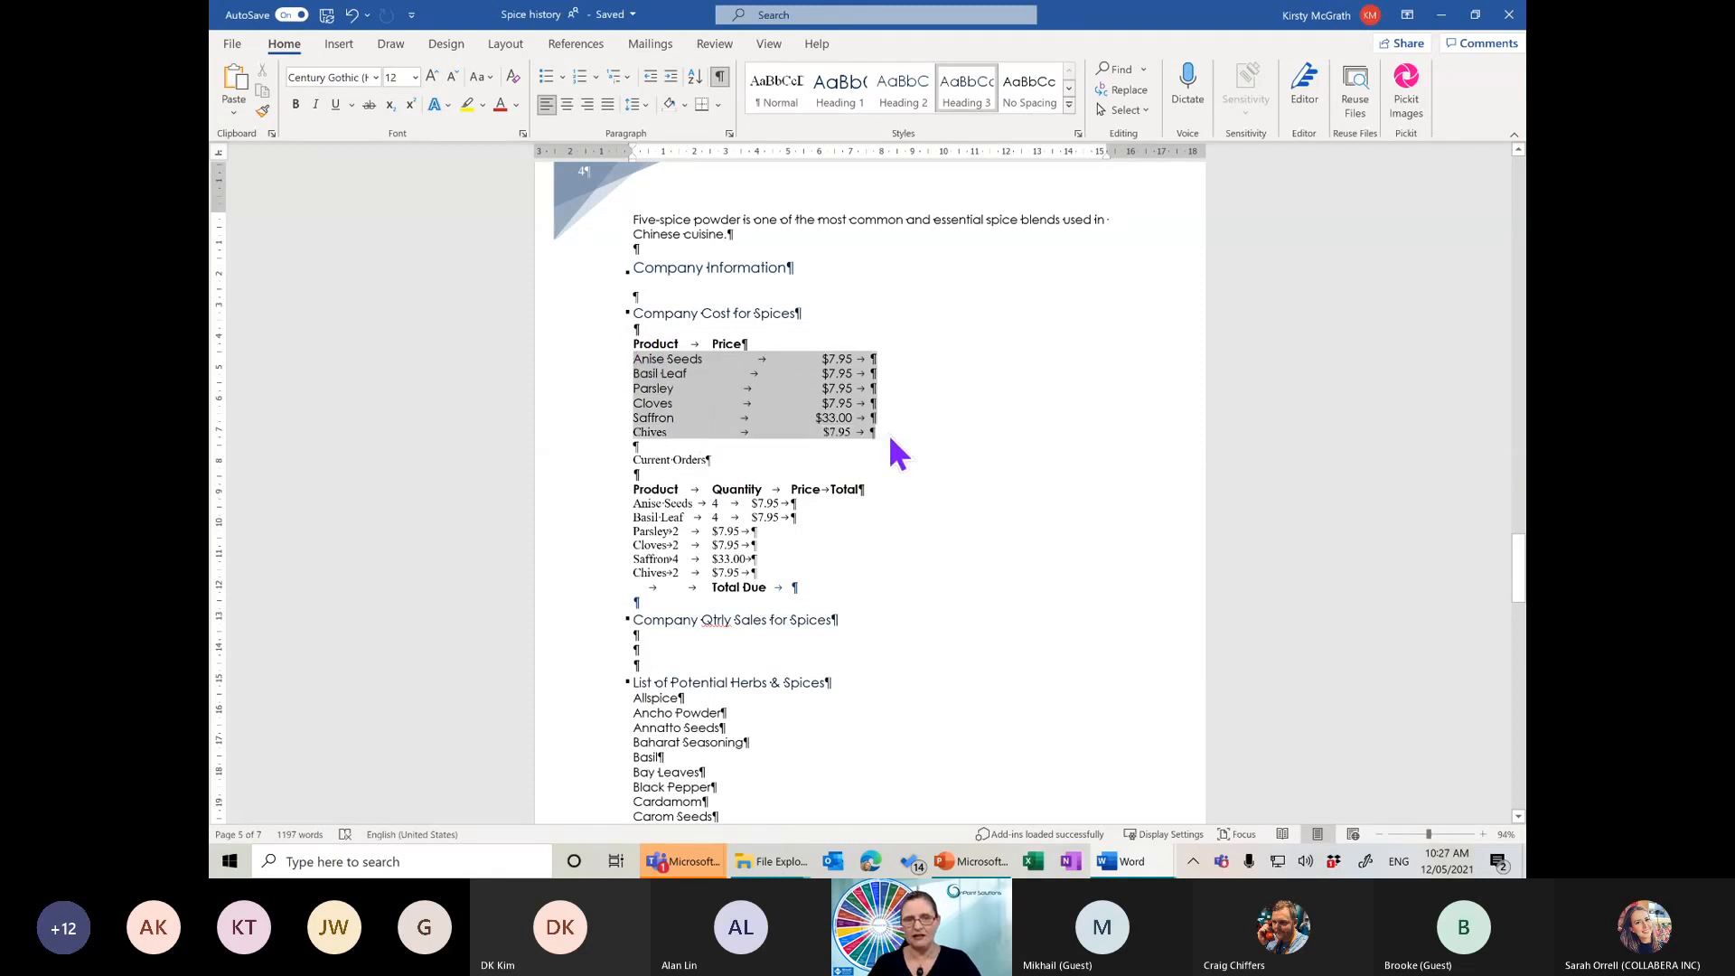
right_click(659, 368)
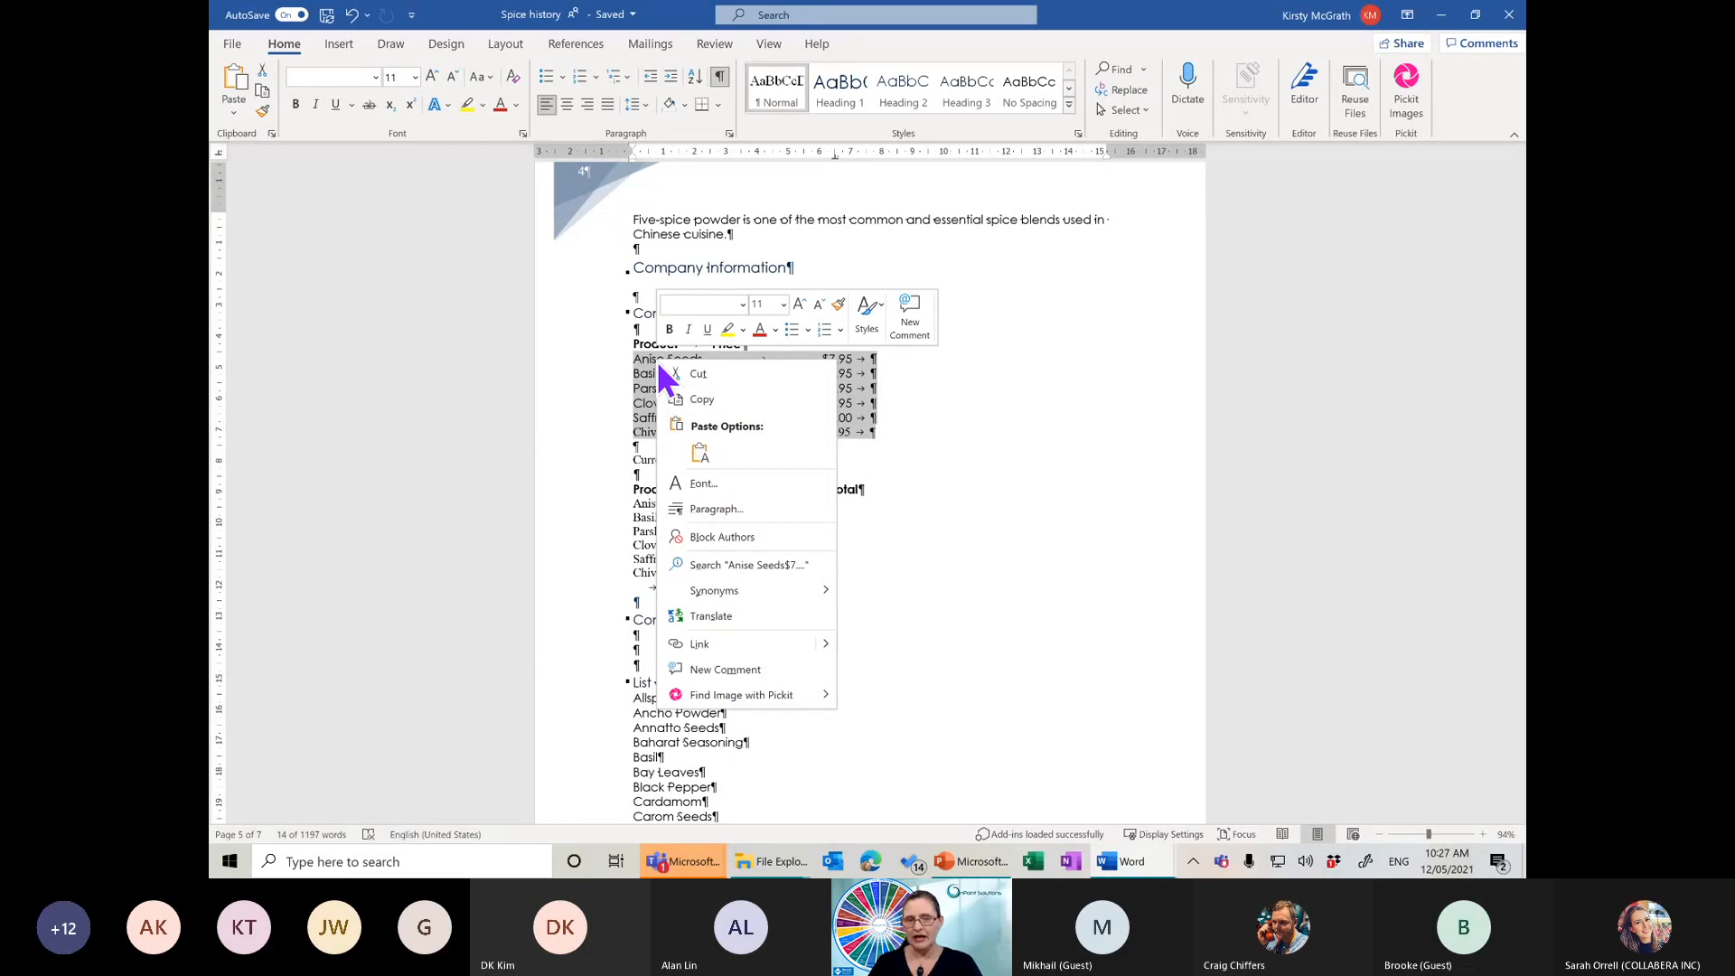
click(634, 413)
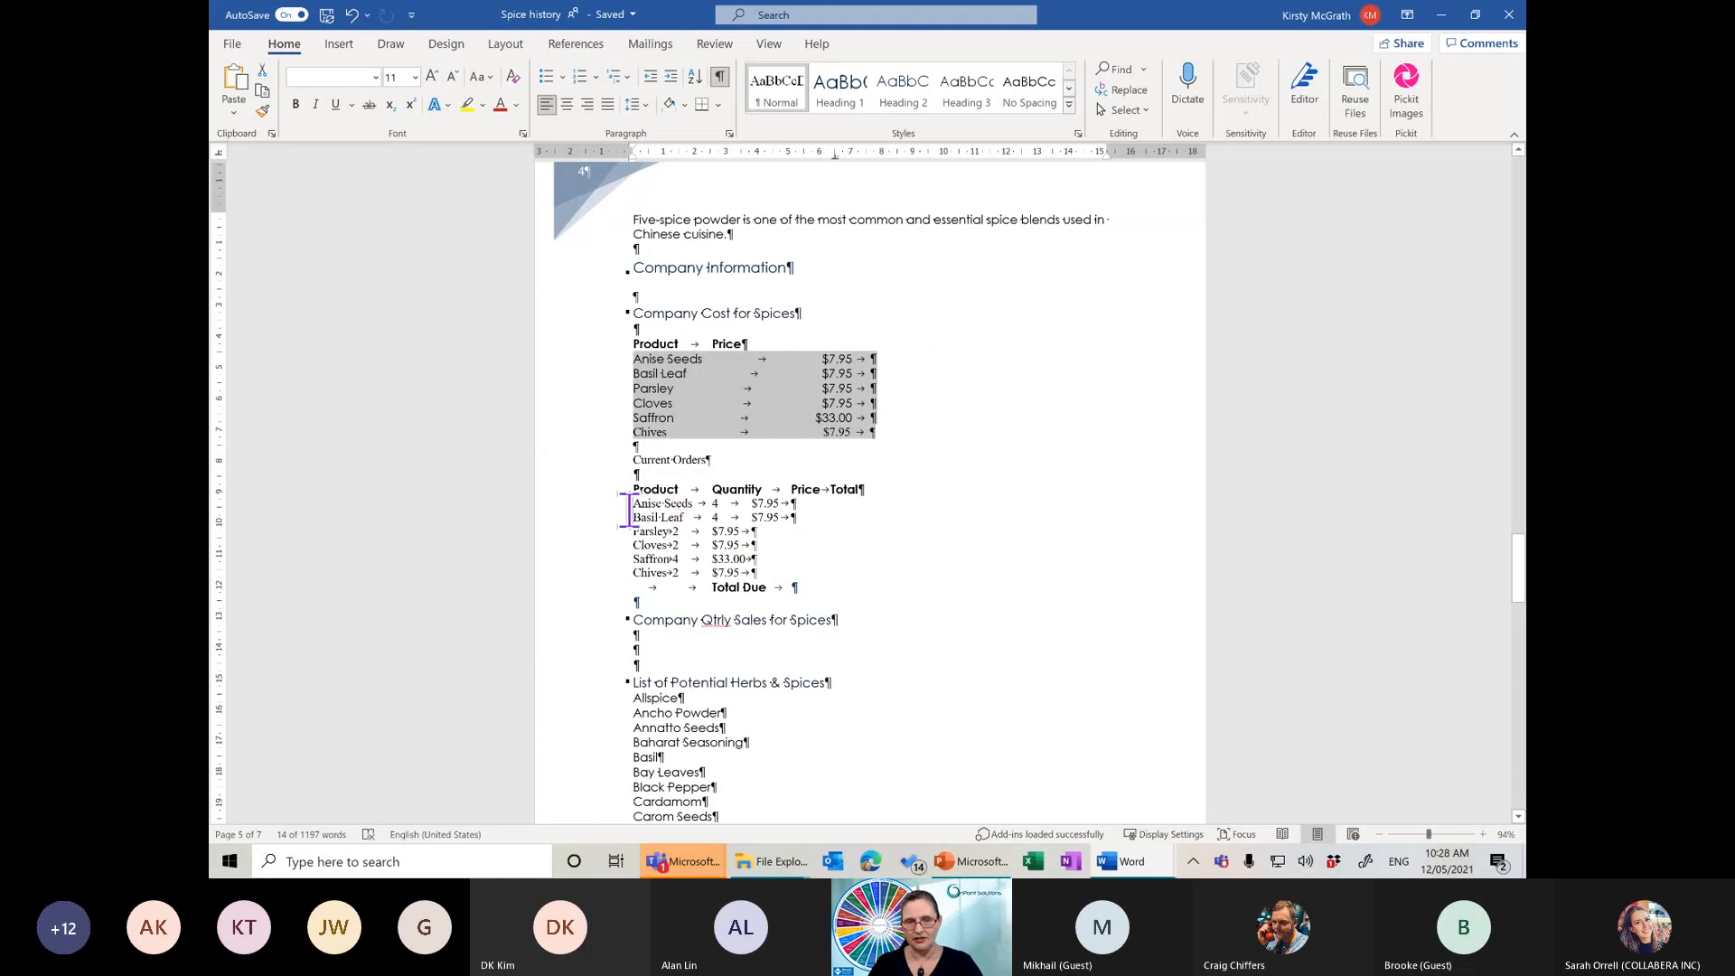
Convert the tabbed Current Orders text, from the Product header through Total Due, into a 4-column table separated at tabs
drag(632, 504, 797, 565)
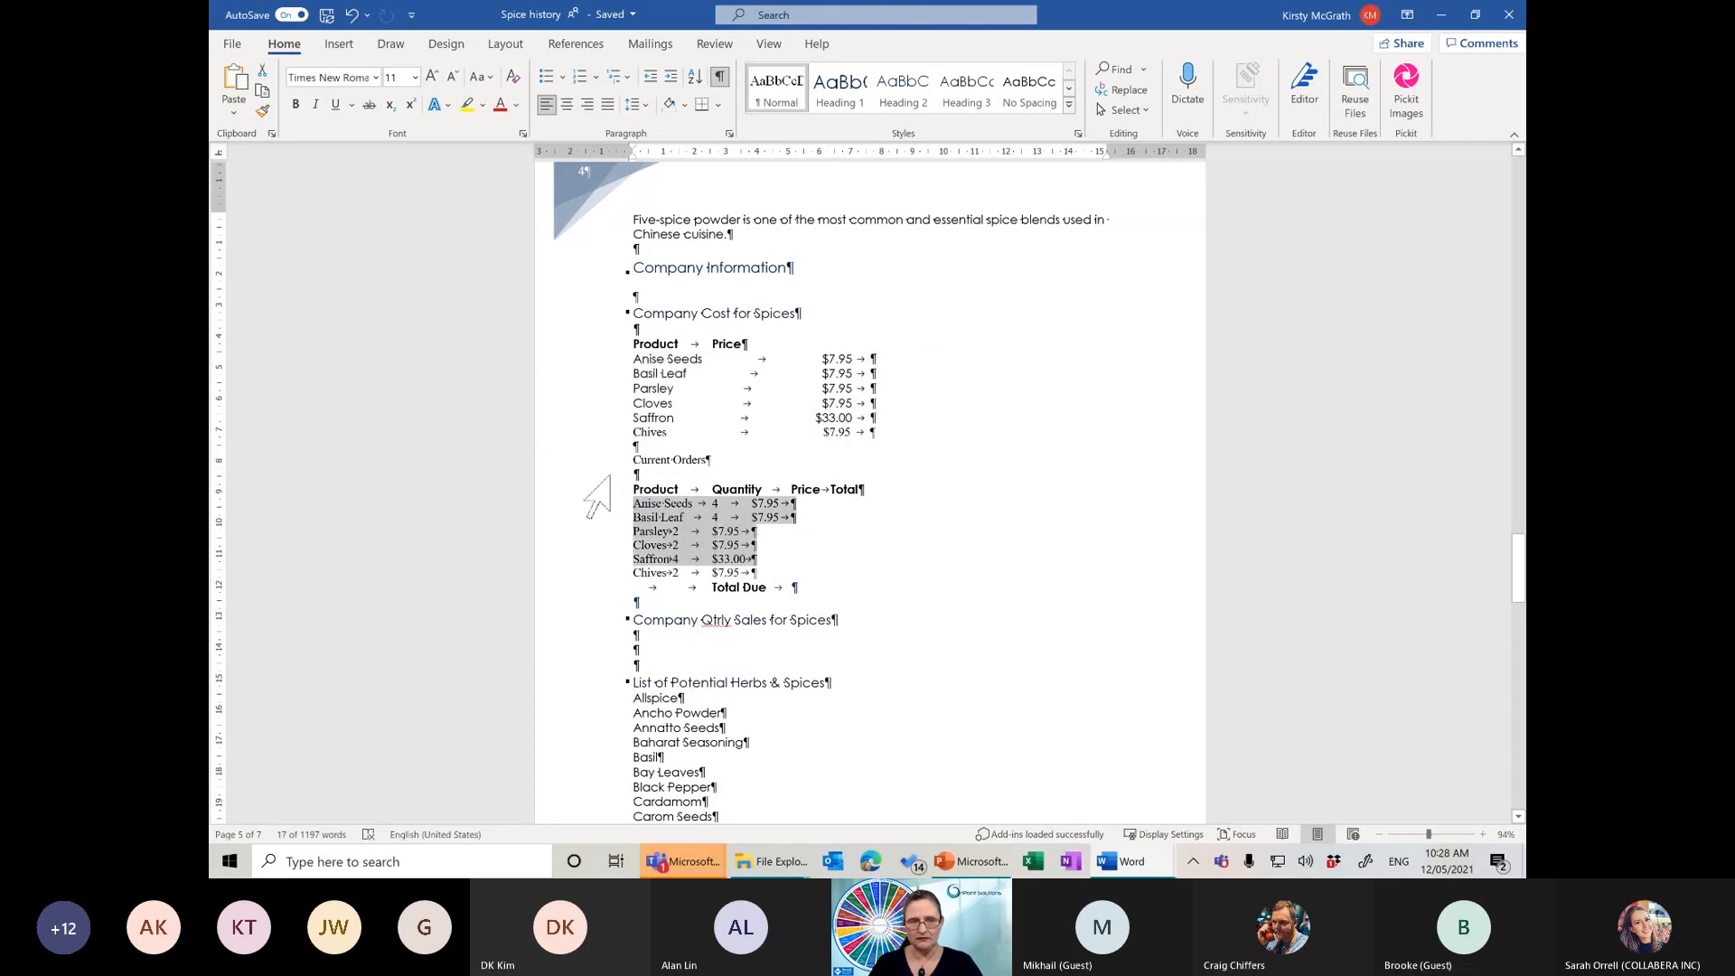
drag(632, 489, 821, 588)
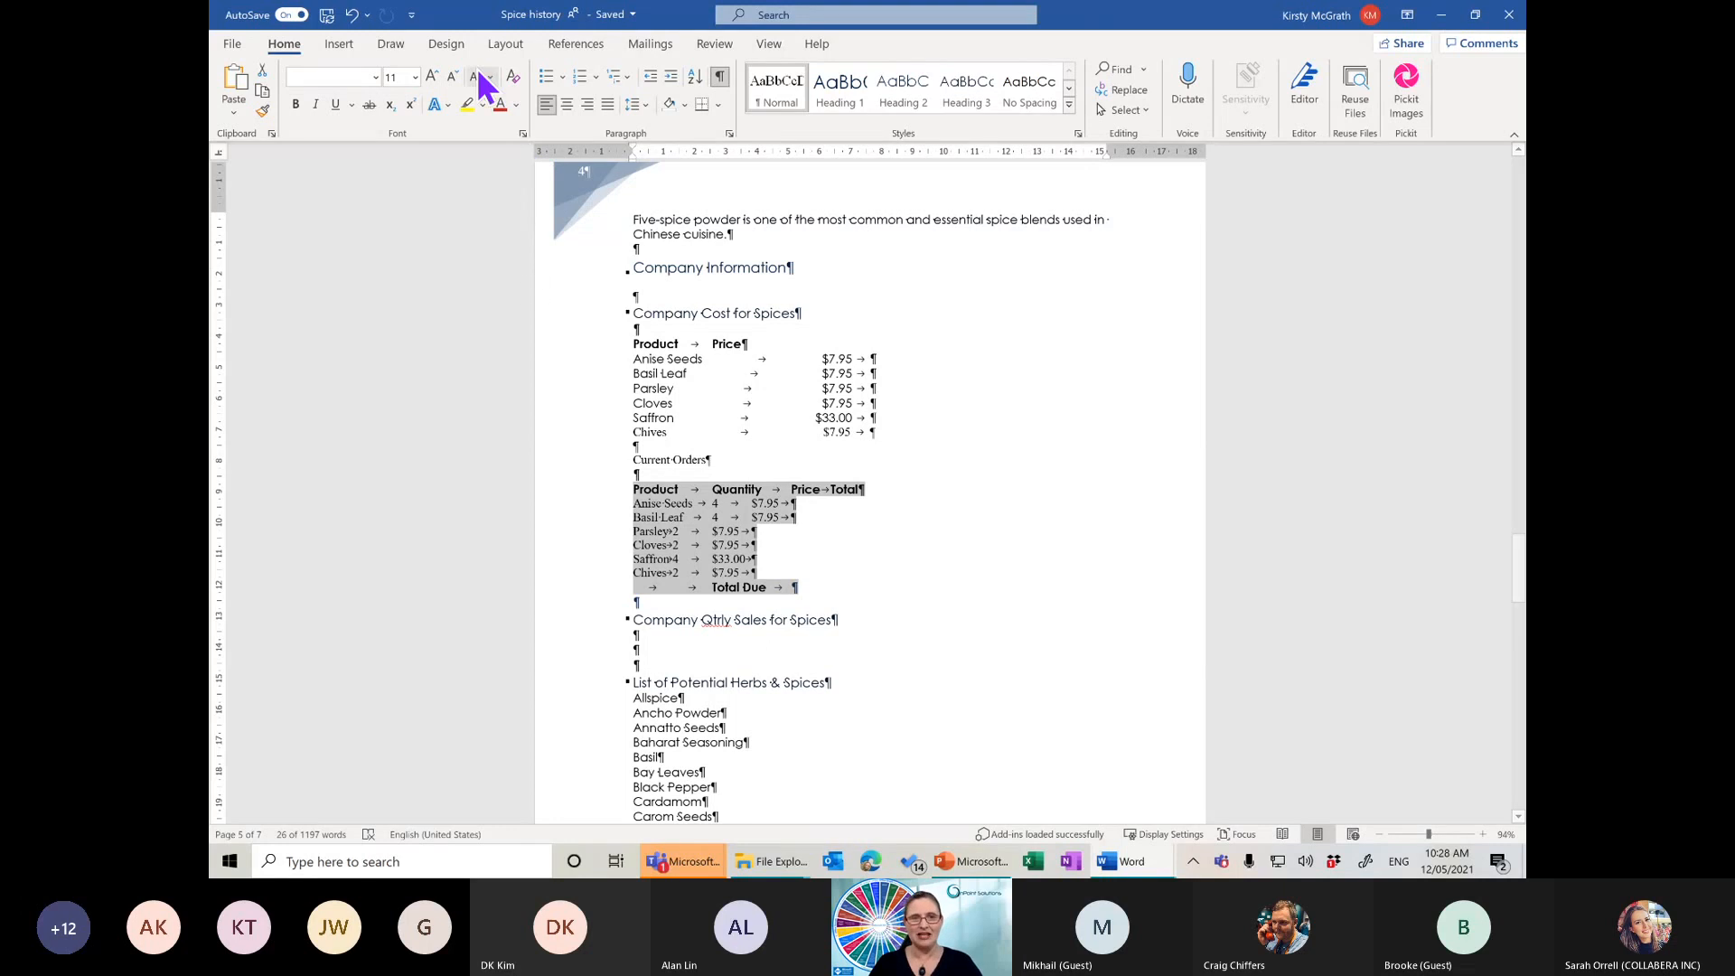
click(342, 45)
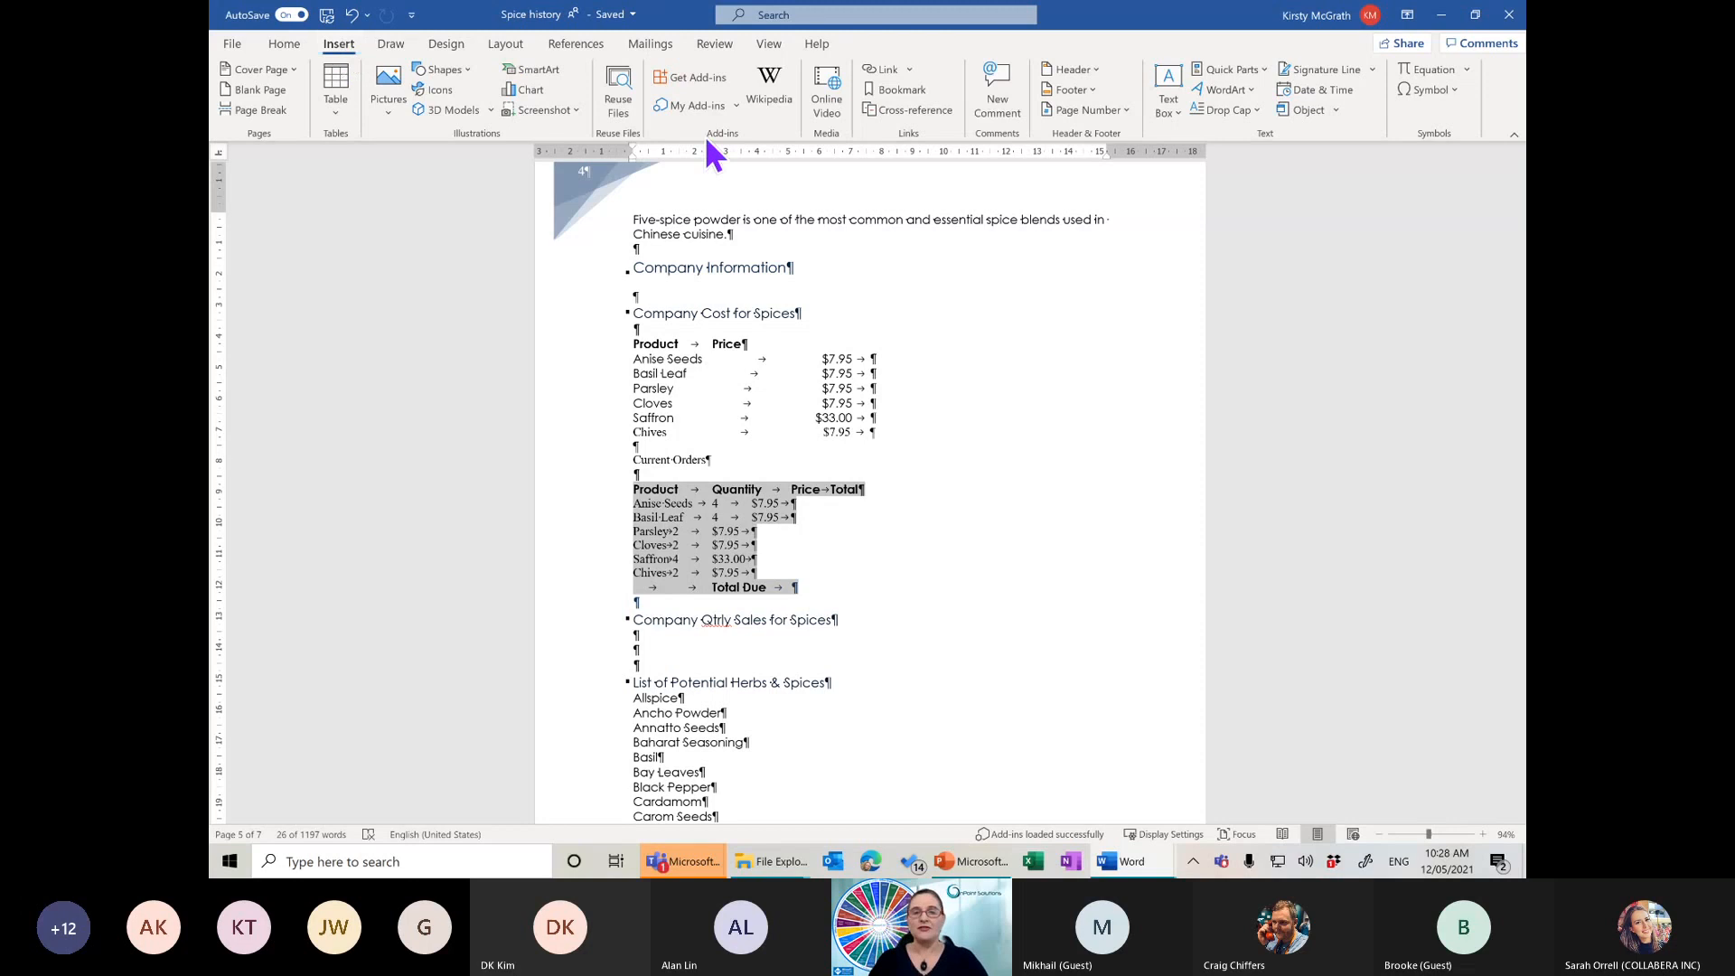
click(343, 109)
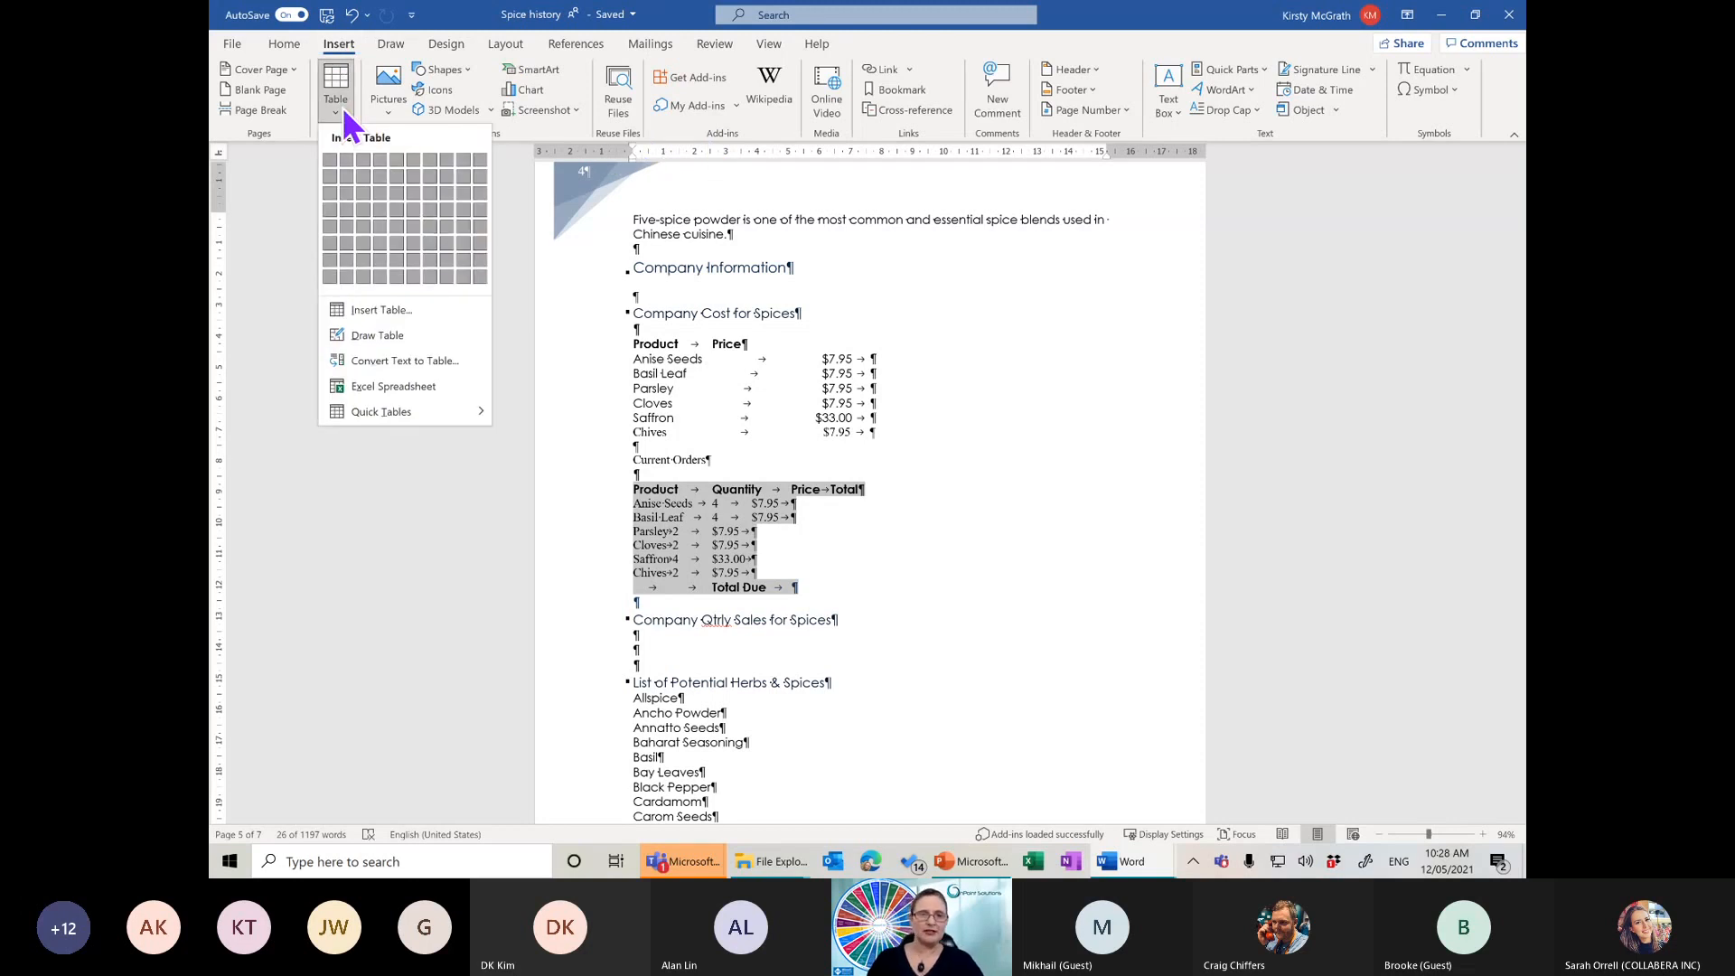
click(411, 363)
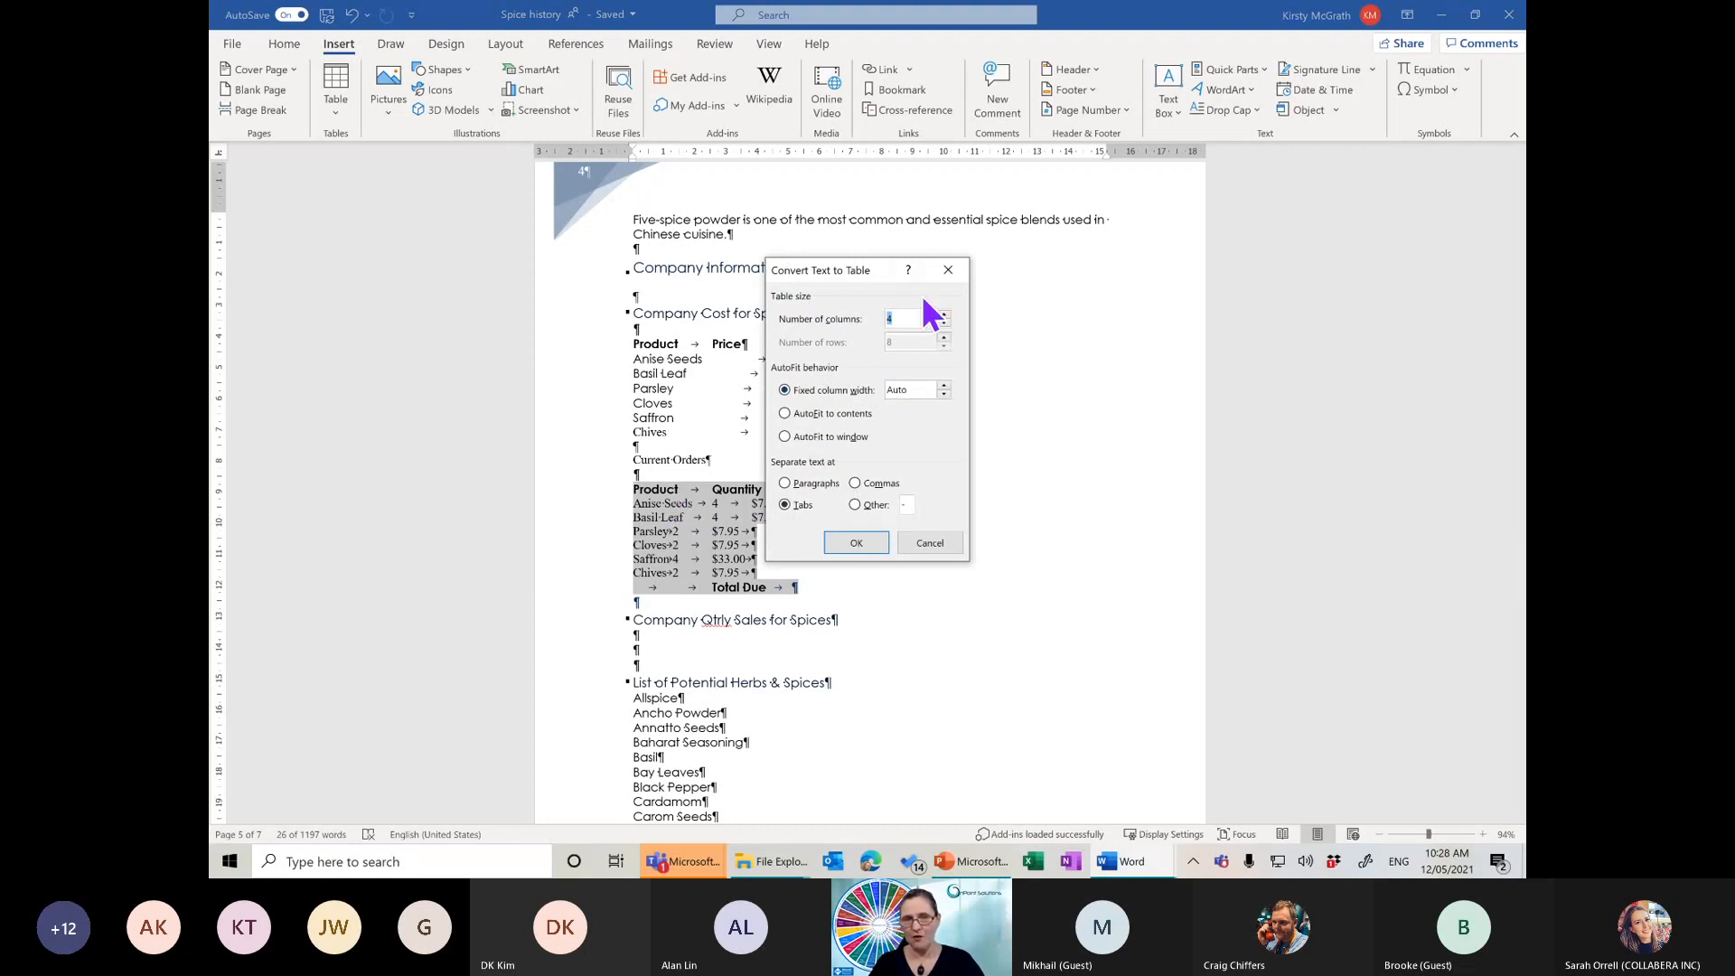
click(856, 542)
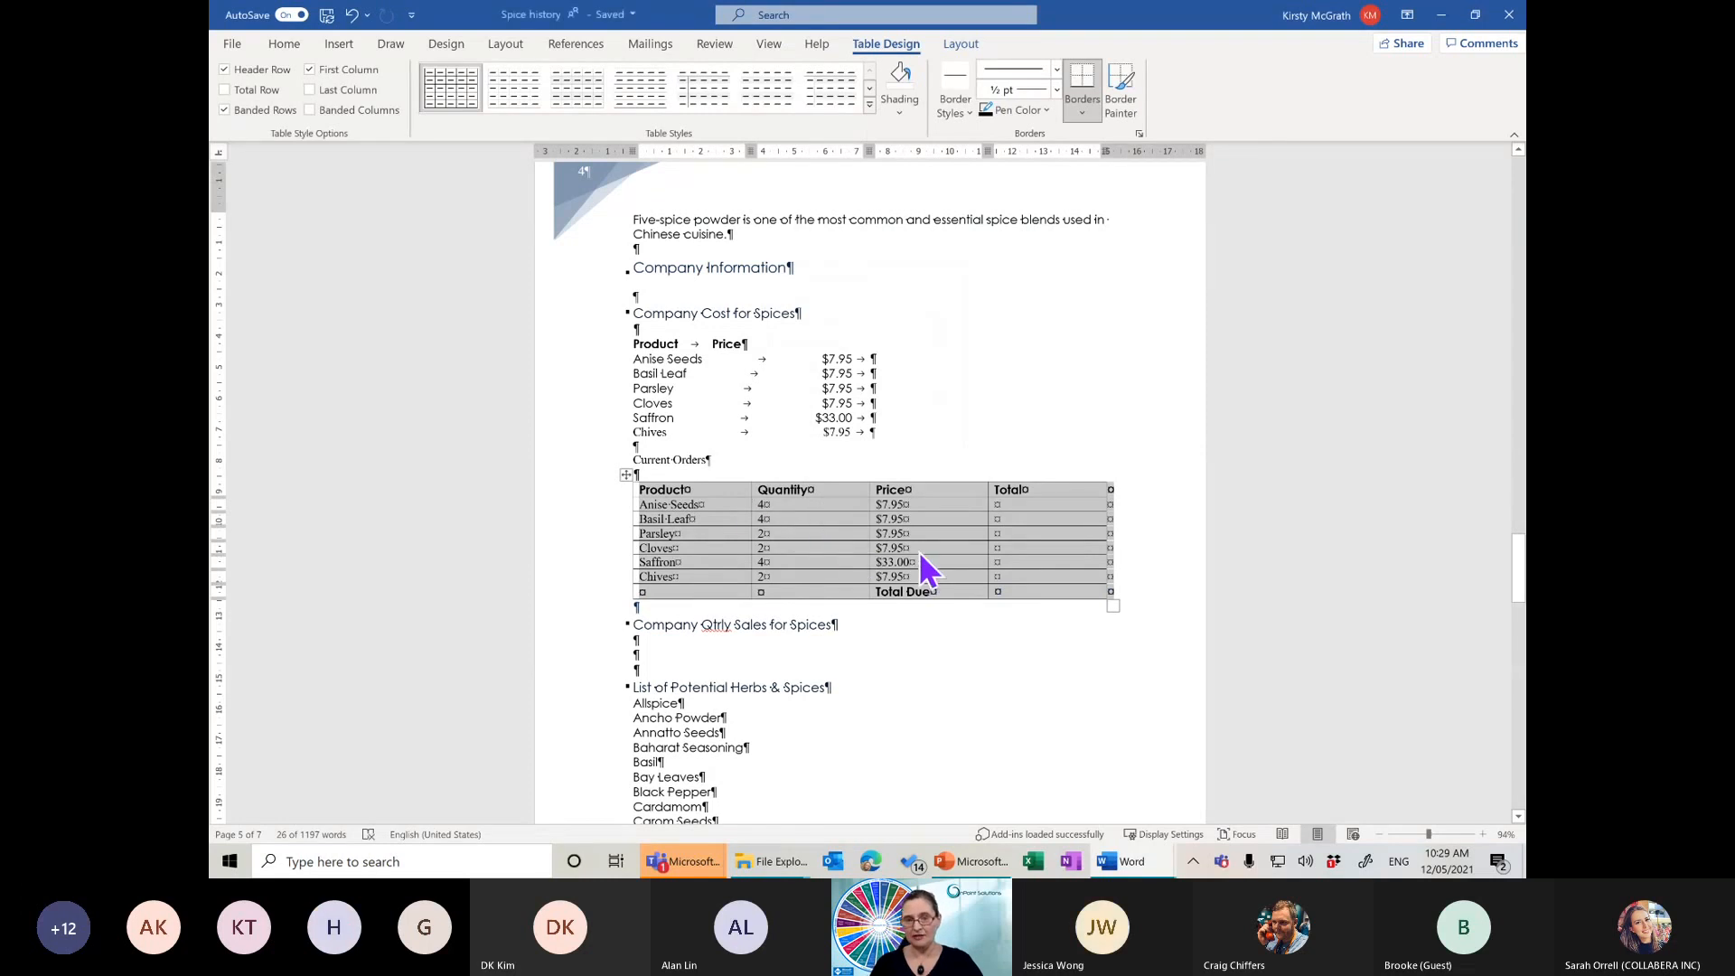
Insert the formula =product(LEFT) in the Total cell of the Anise Seeds row
click(1006, 508)
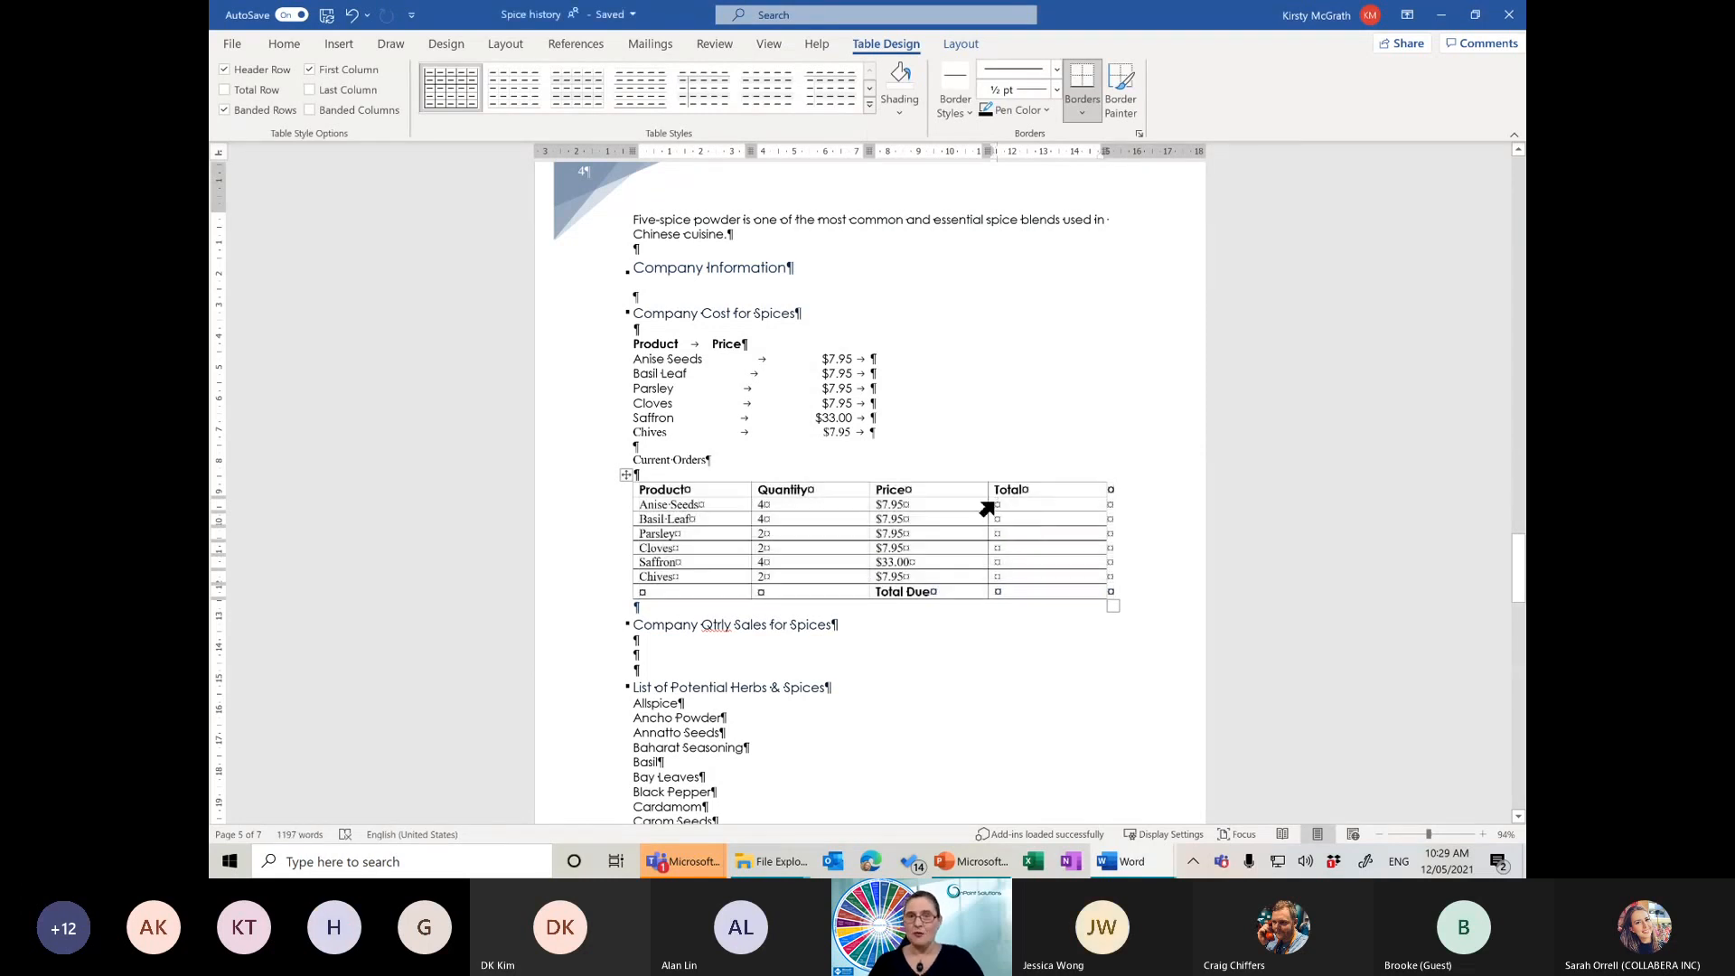
click(961, 43)
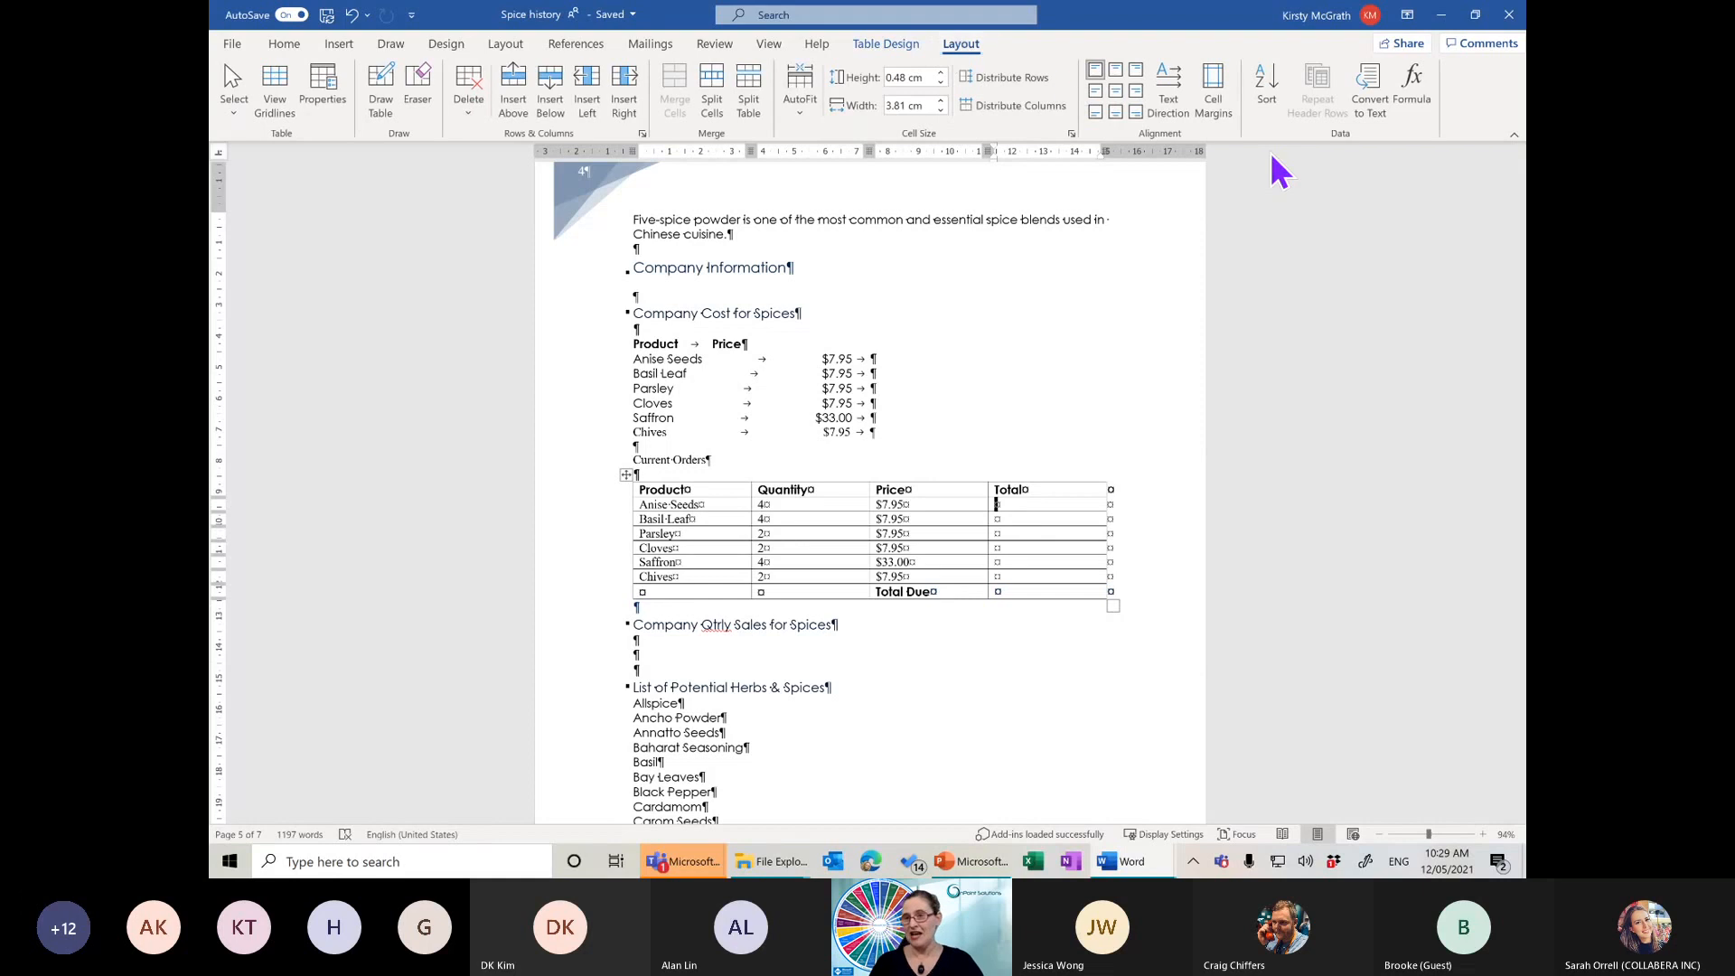
click(1414, 86)
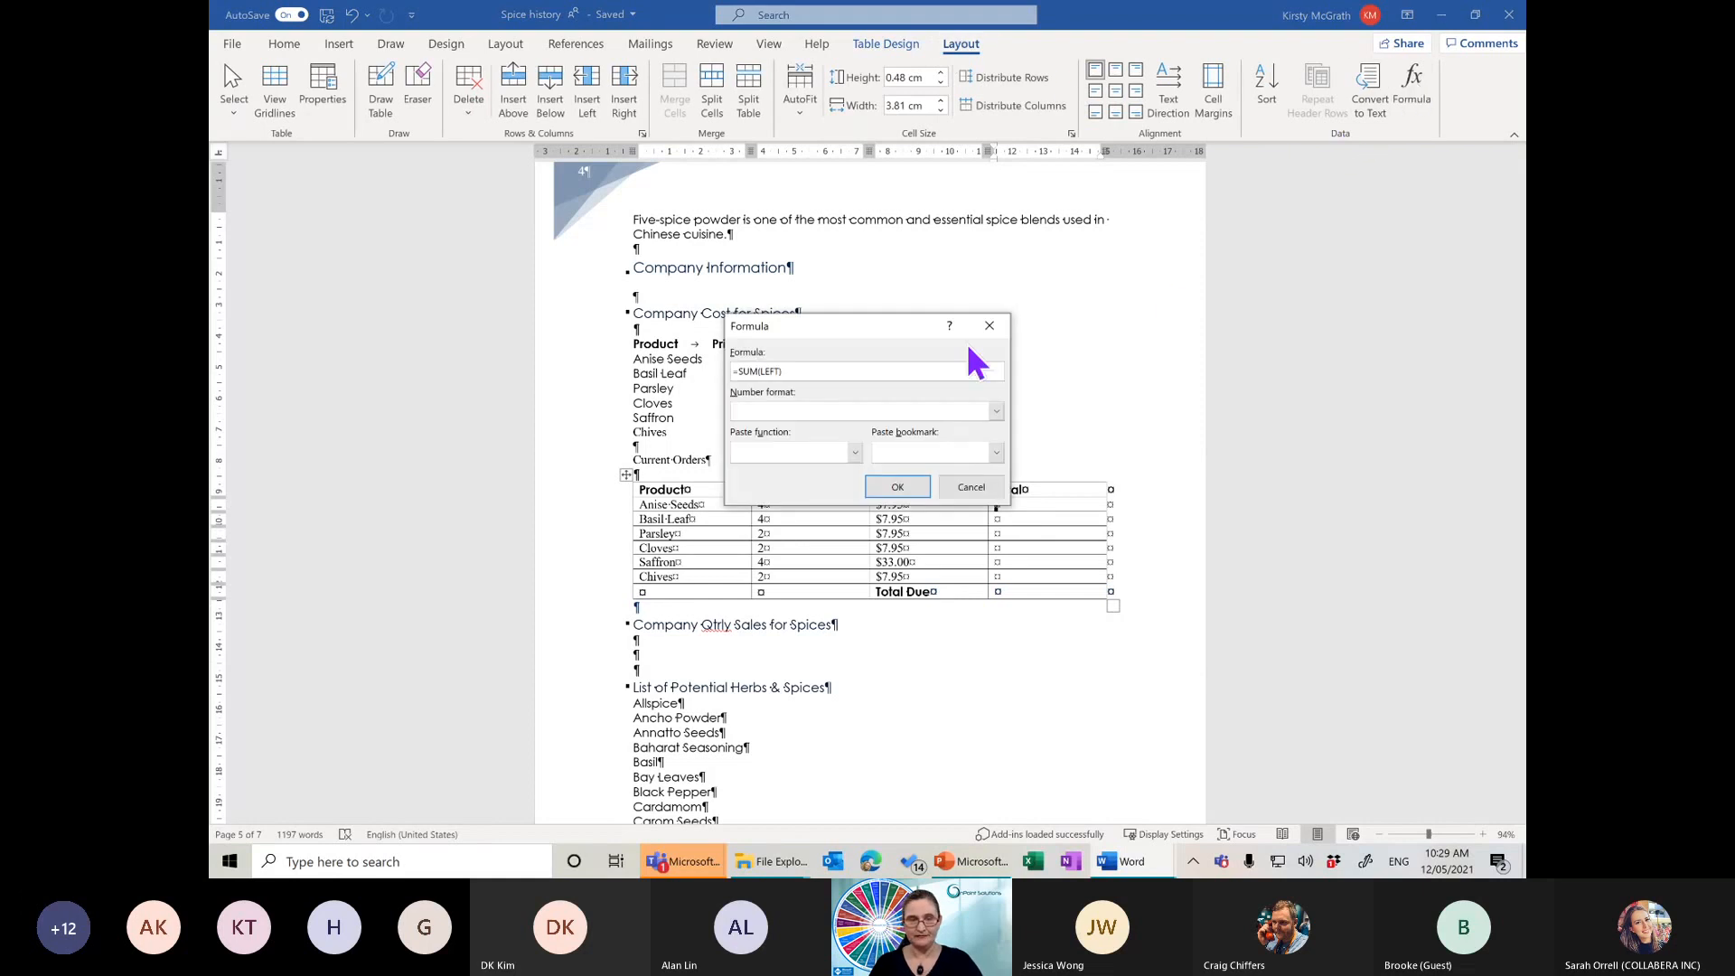
double_click(748, 370)
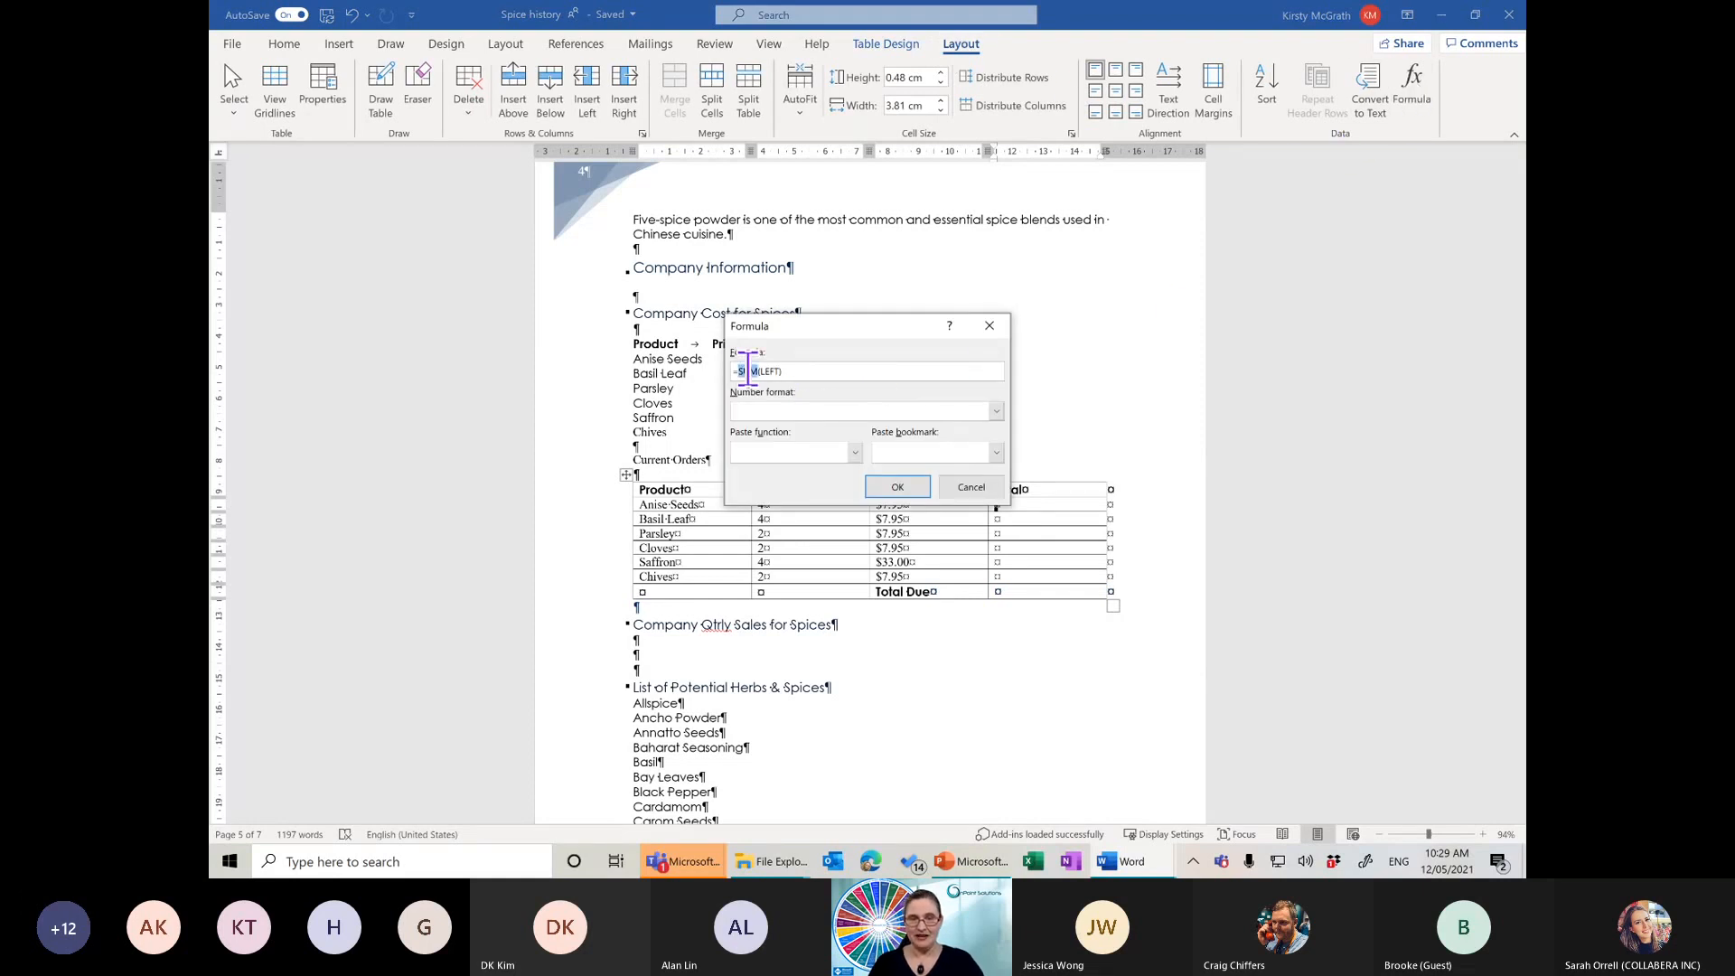
text(prod)
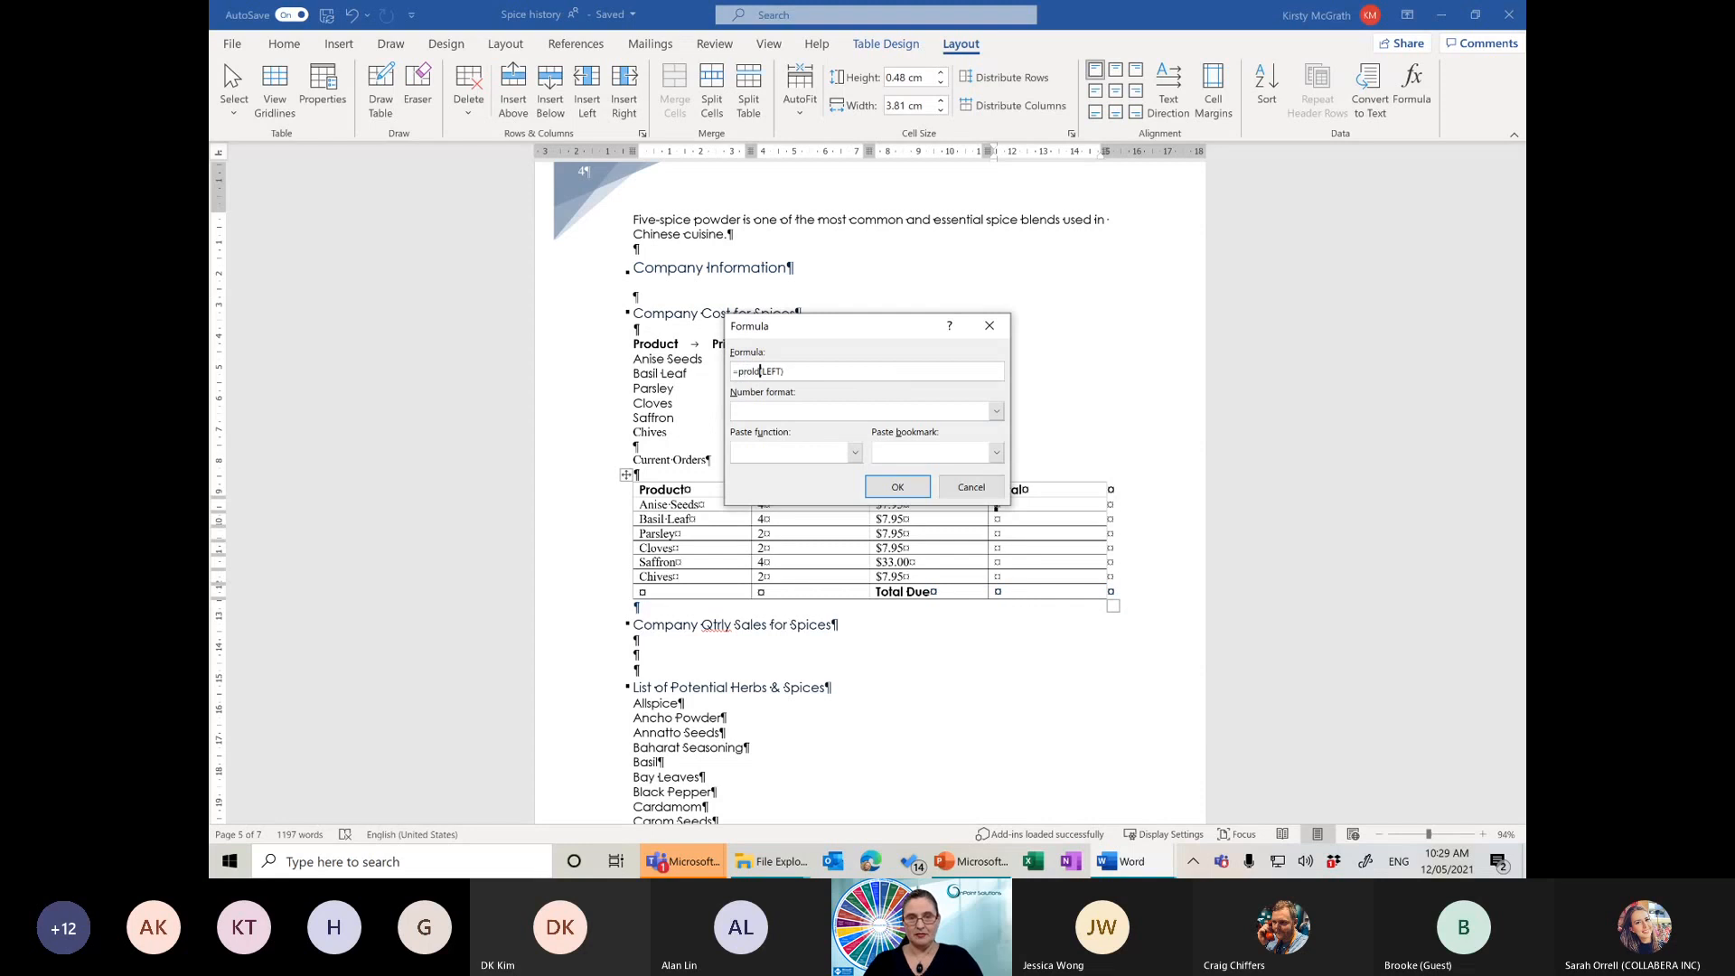
text(uct)
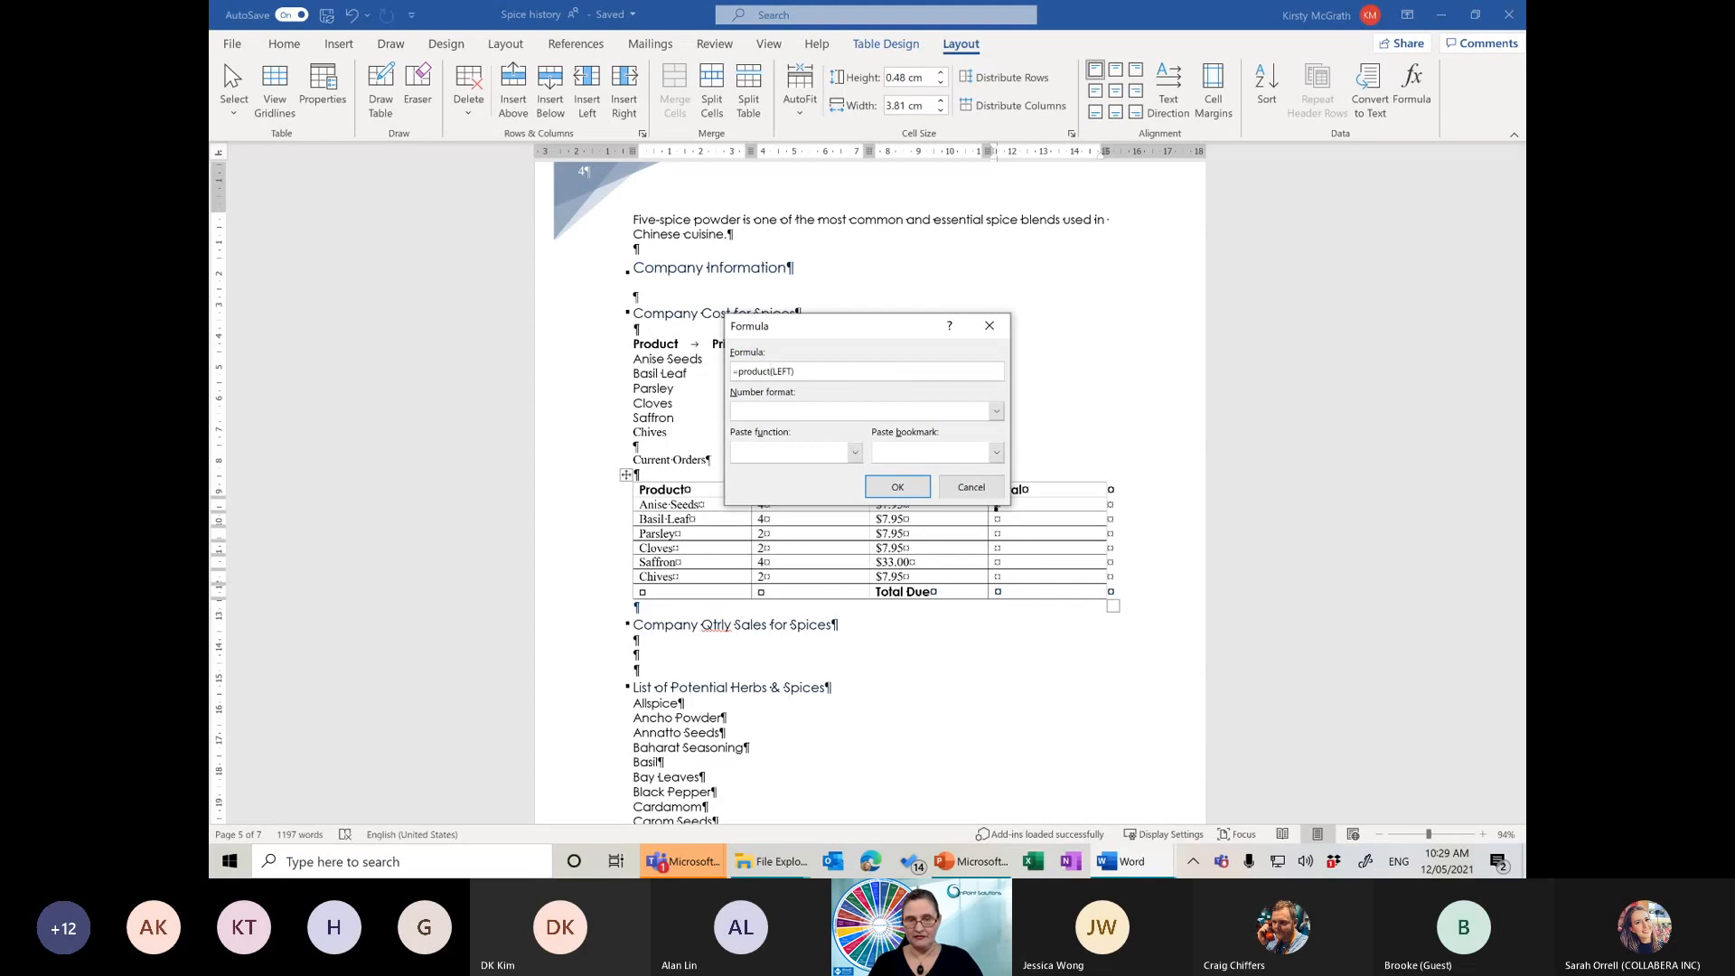
click(897, 486)
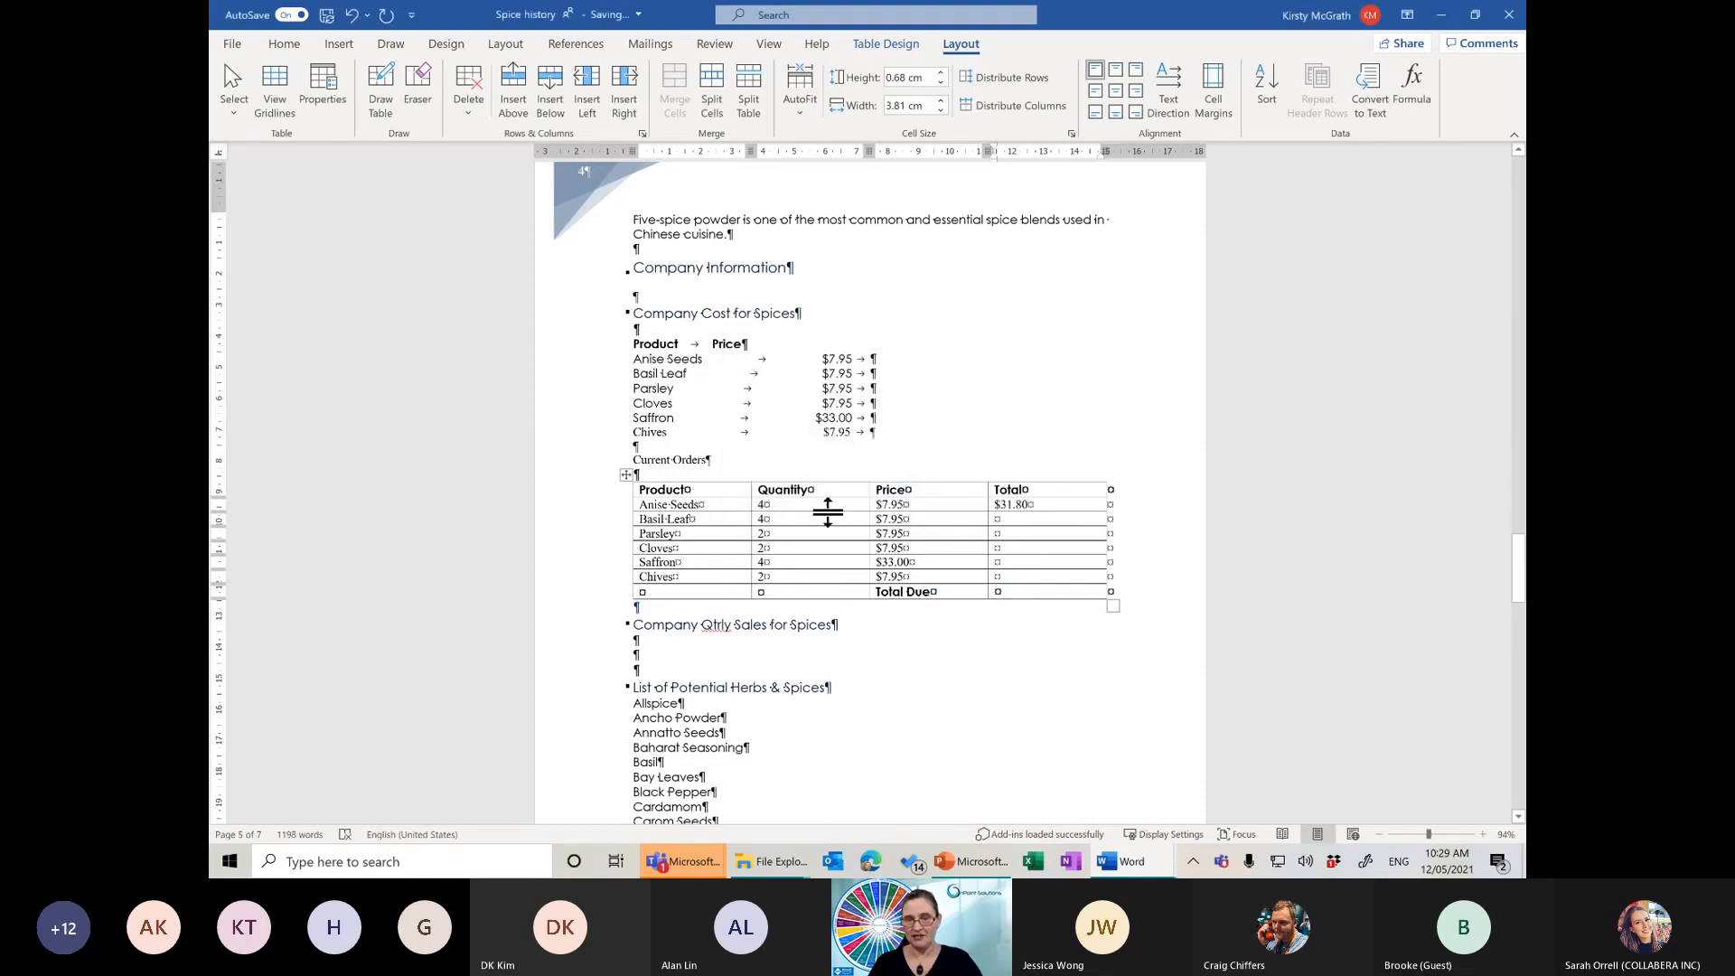
Try the formula =Prodcut(Left) in the Total cell of the Basil Leaf row
click(1000, 520)
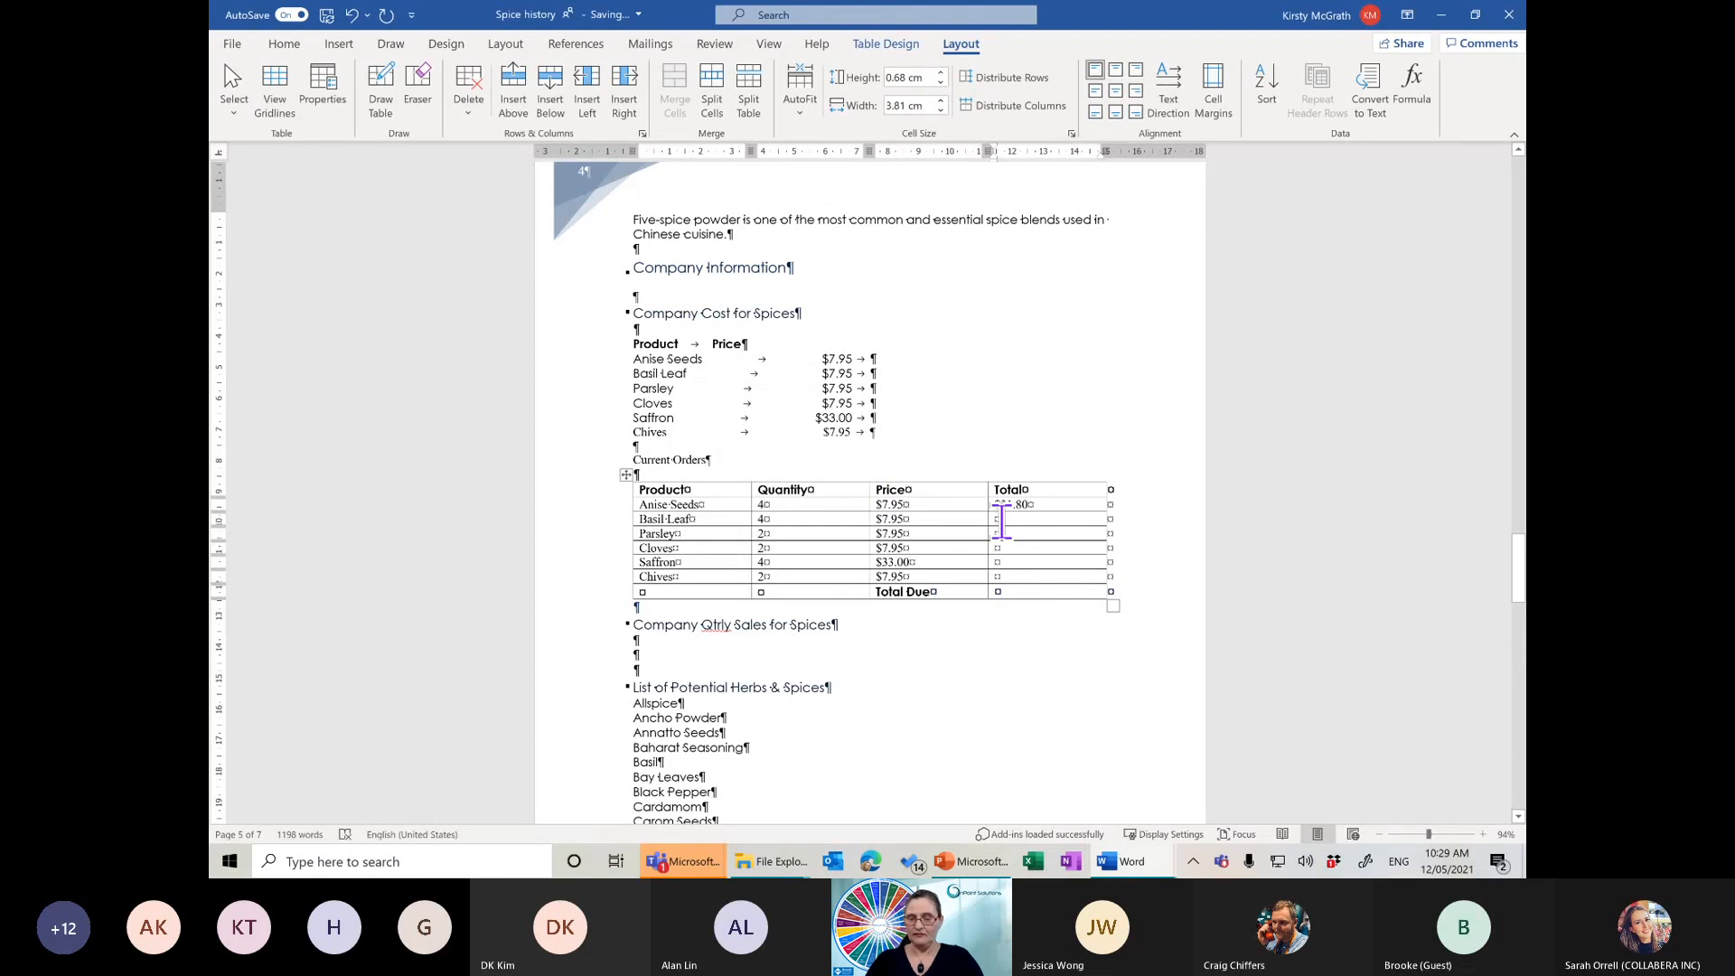
click(1412, 97)
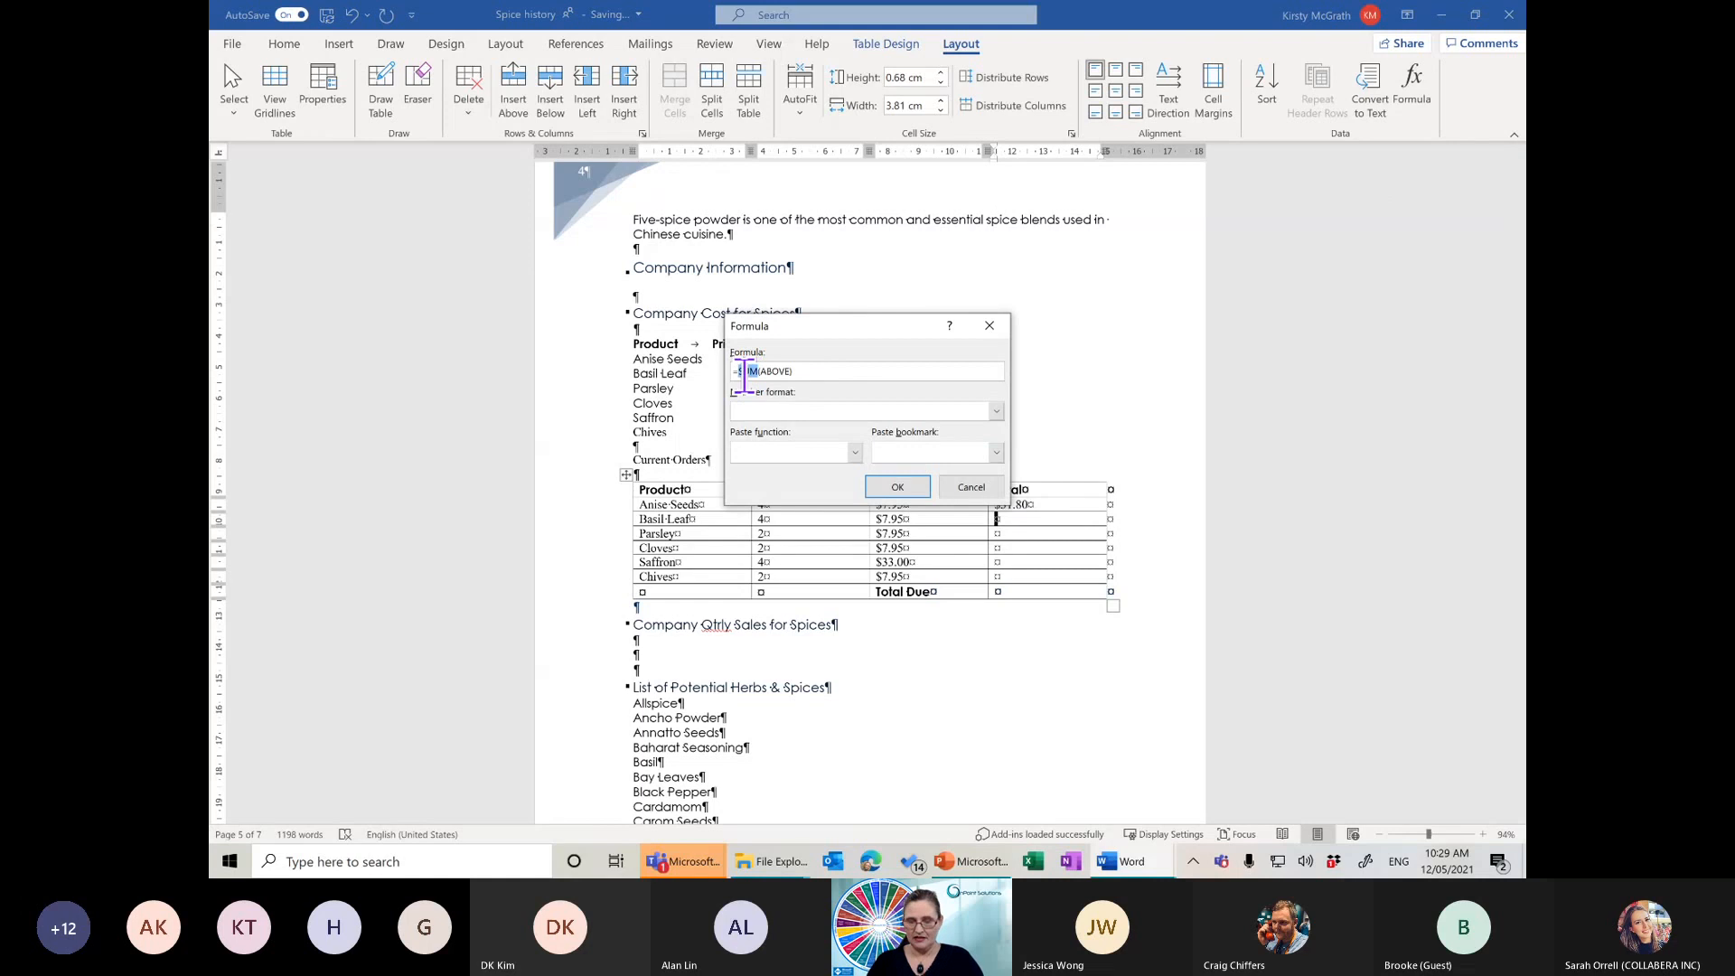
text(Prodcut()
drag(742, 373, 802, 371)
text(Left)
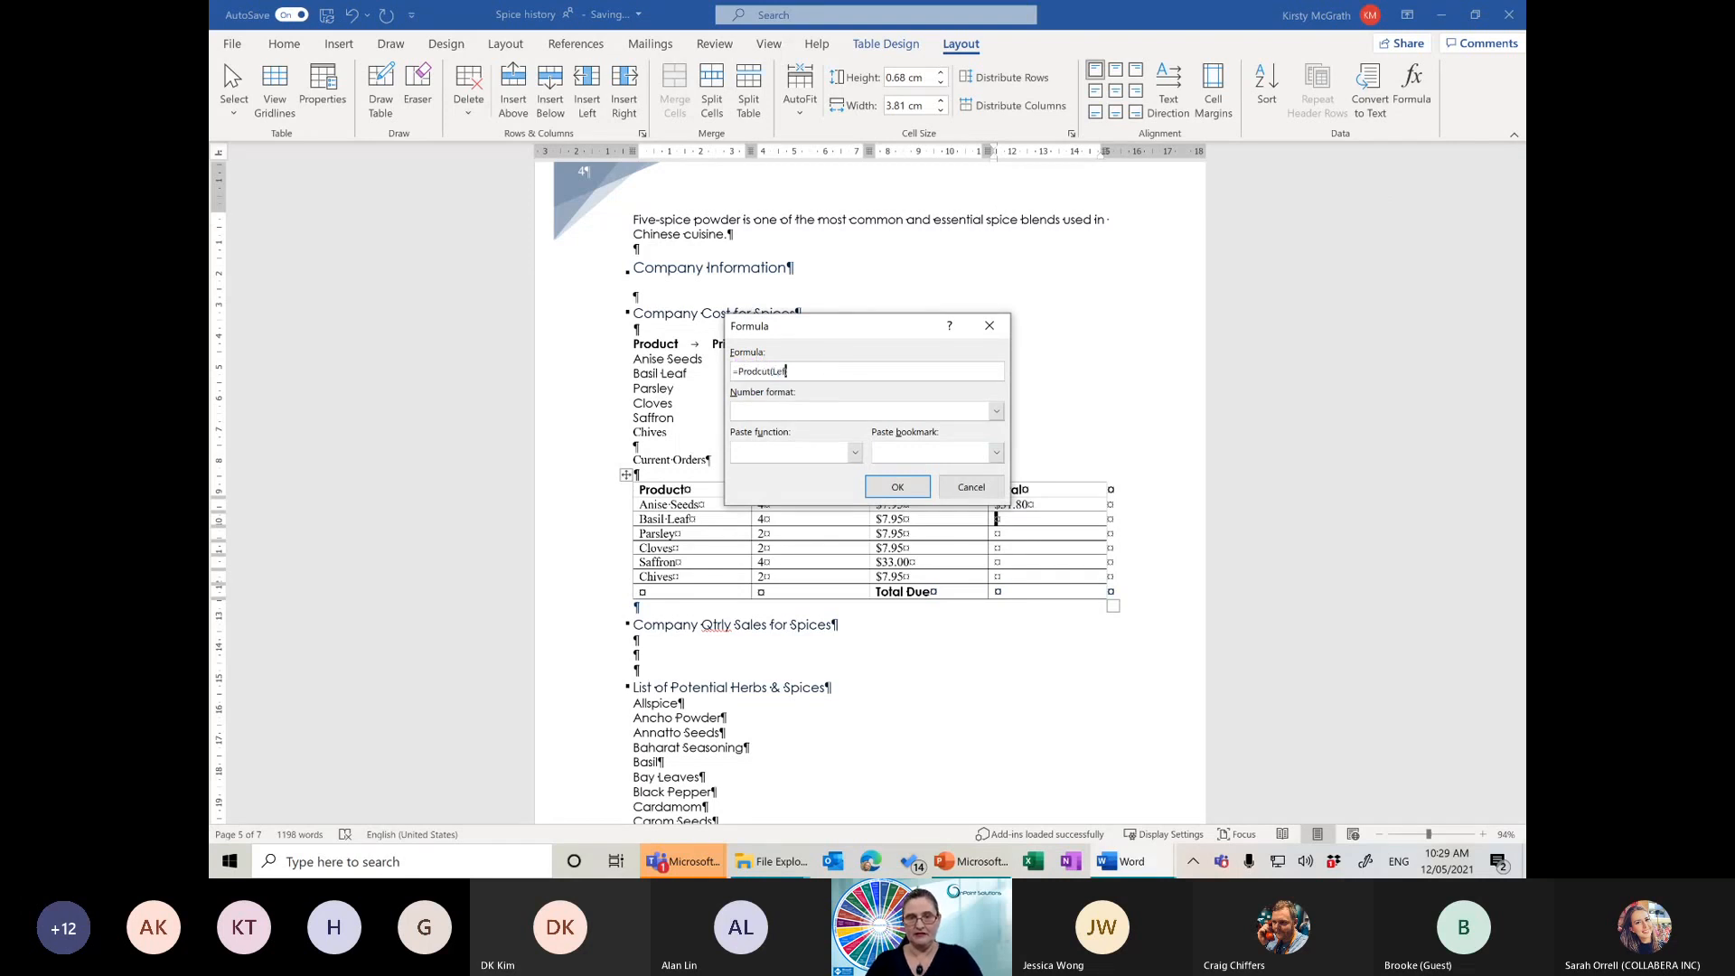
key(ctrl+a)
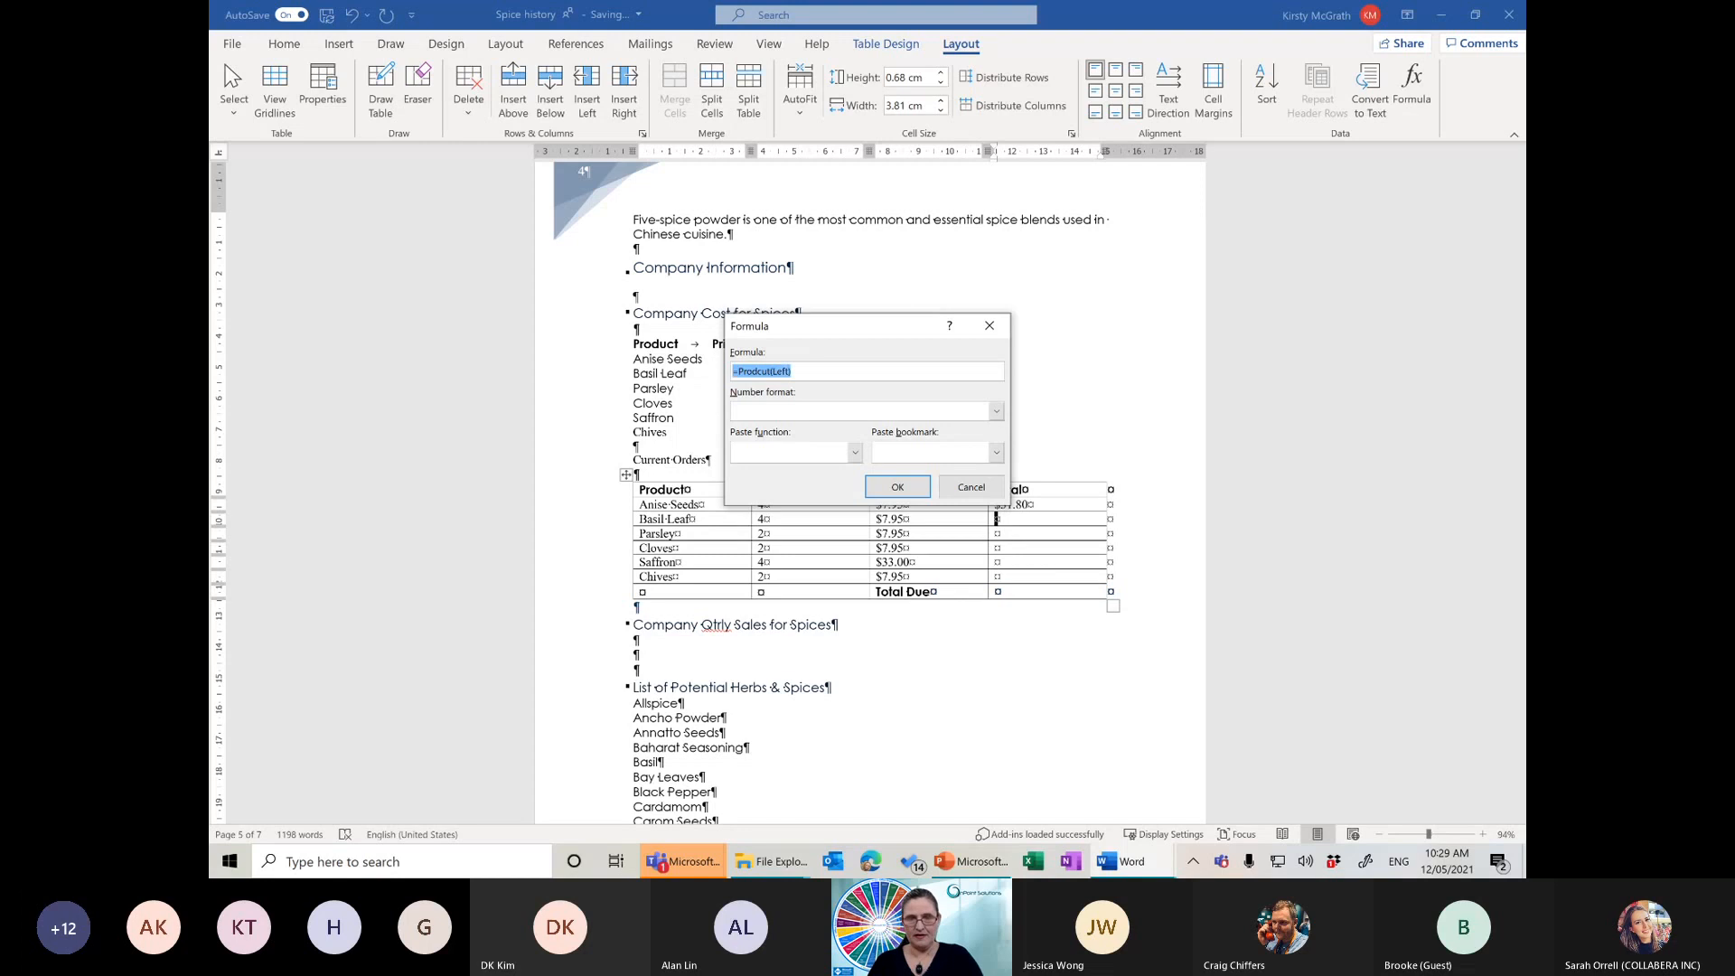
click(897, 487)
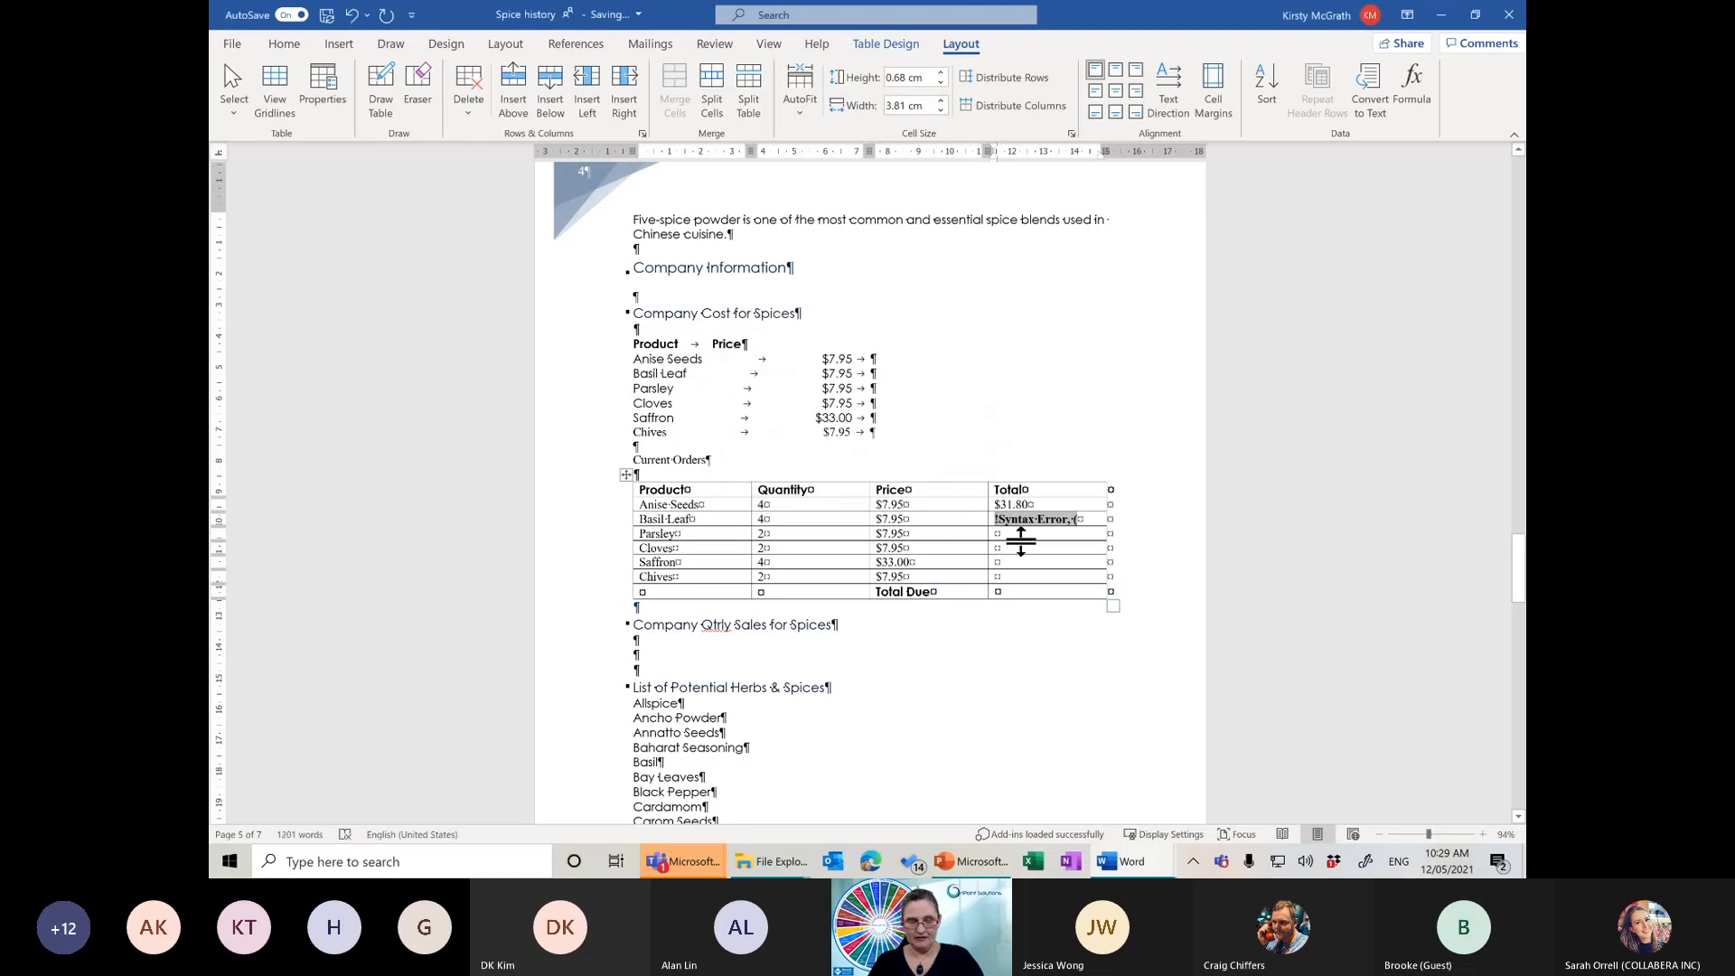
Correct the Basil Leaf row's Total formula to =Product(Left) and copy the formula text for reuse
click(1412, 88)
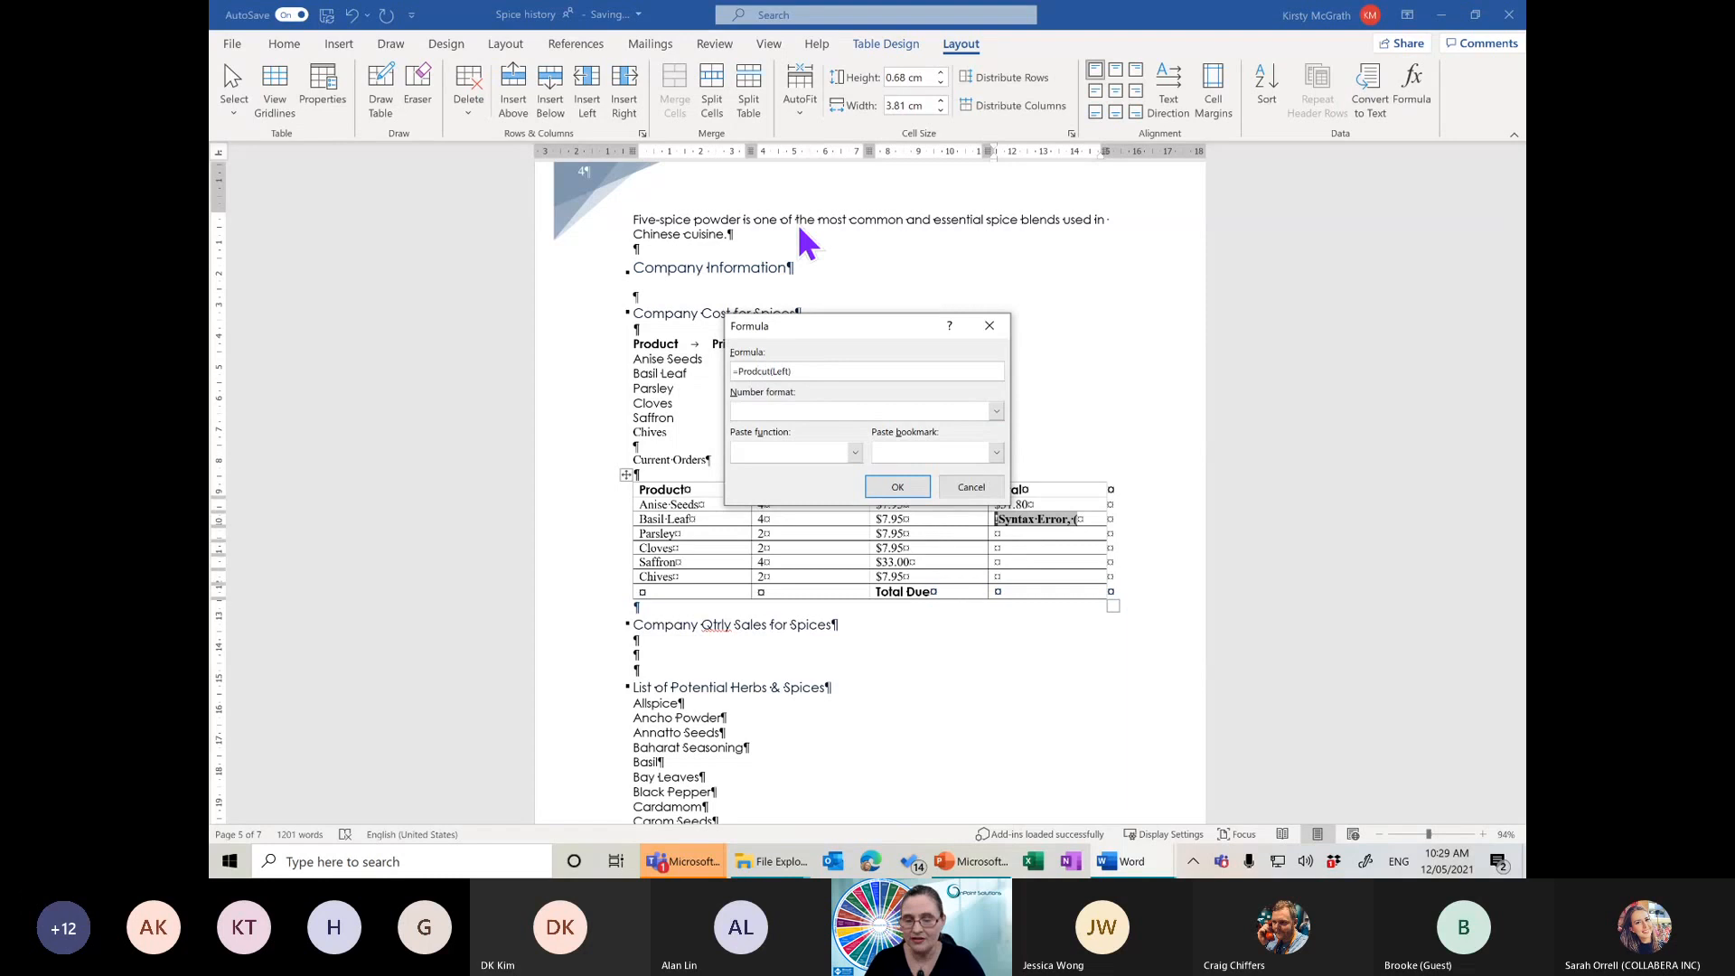
click(759, 371)
key(BackSpace)
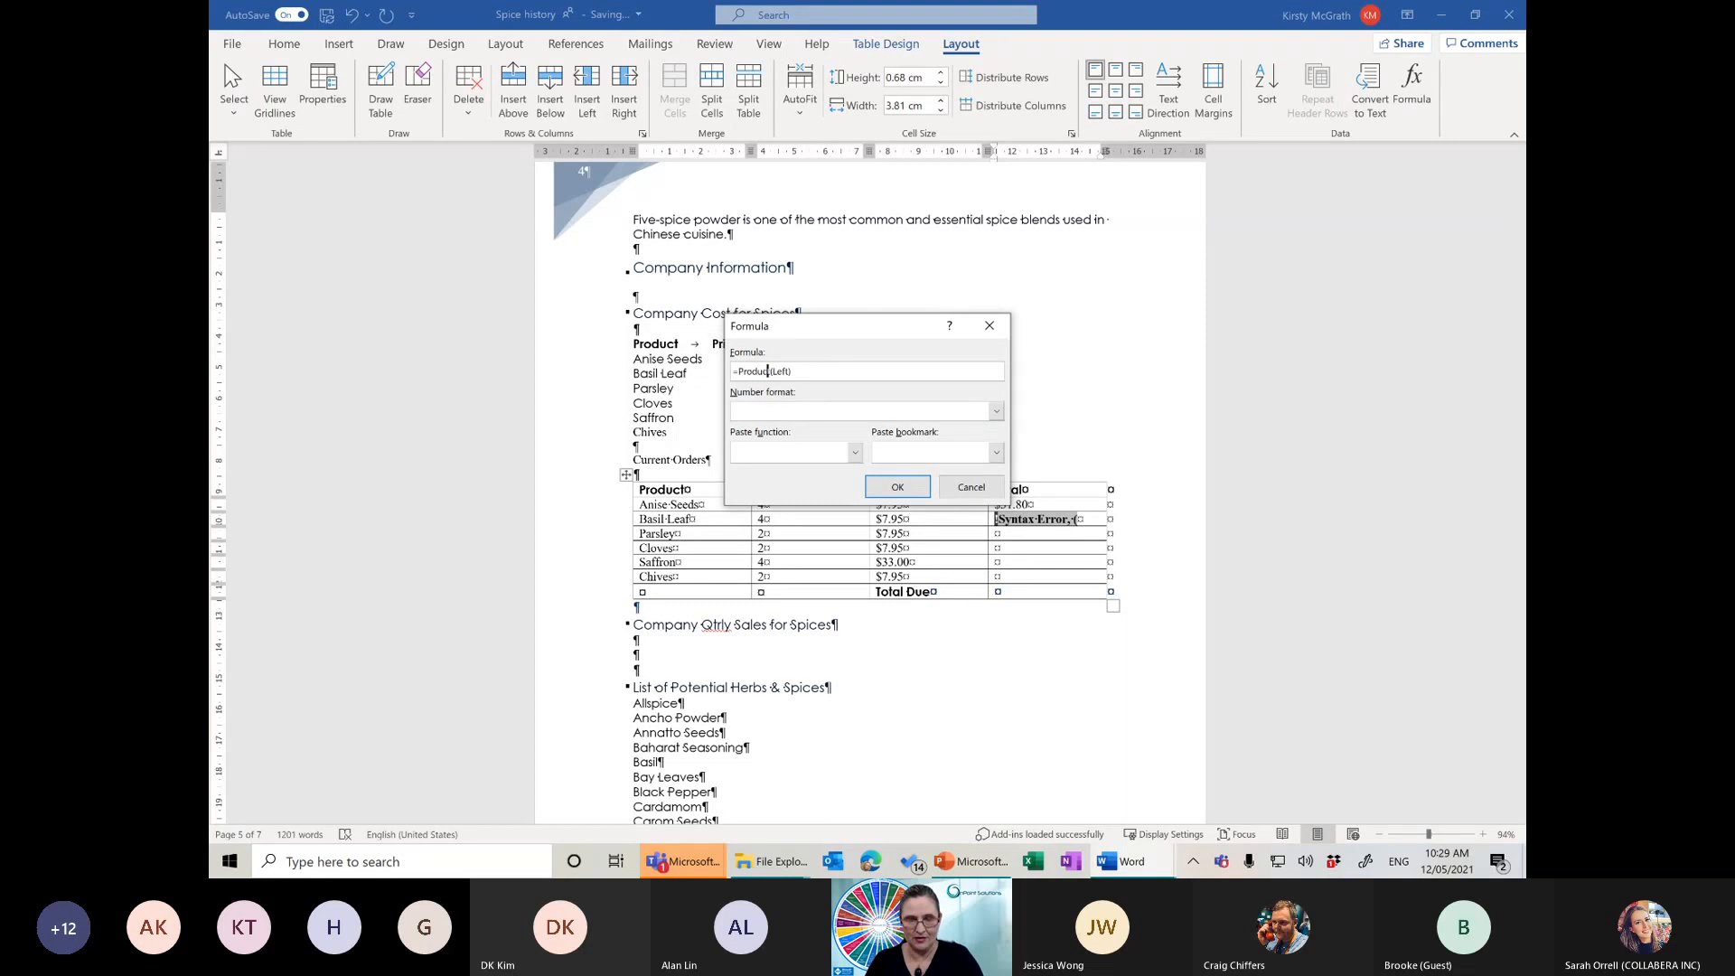
key(ctrl+a)
key(ctrl+c)
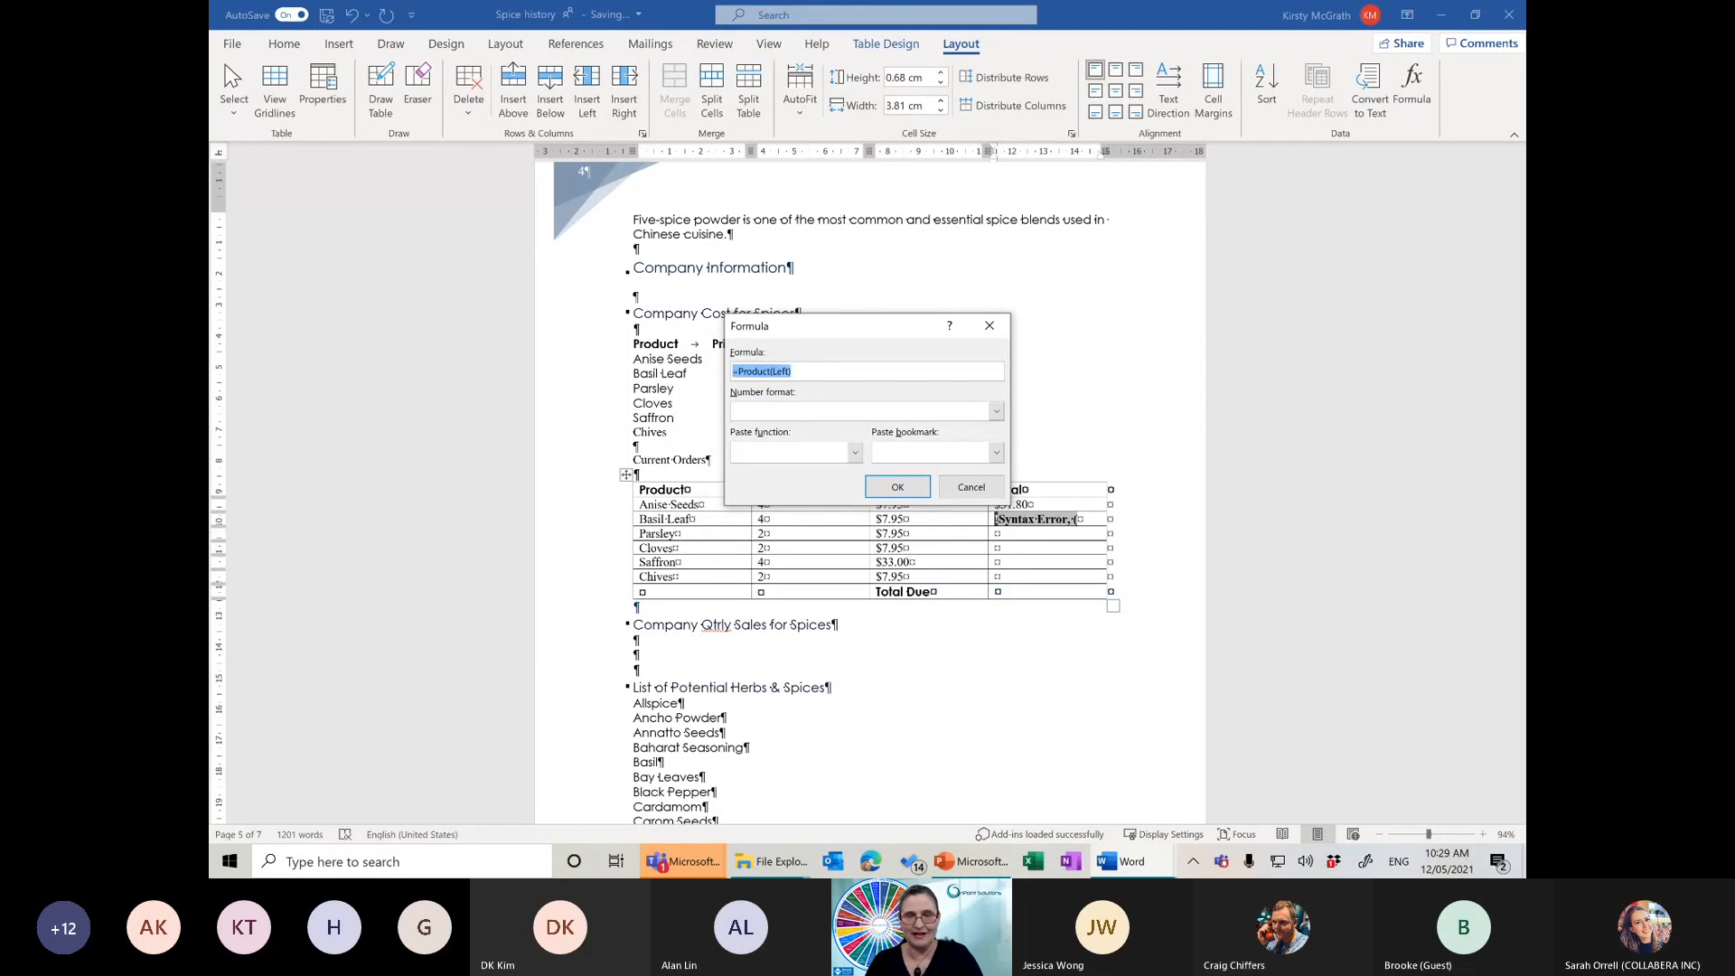
click(898, 486)
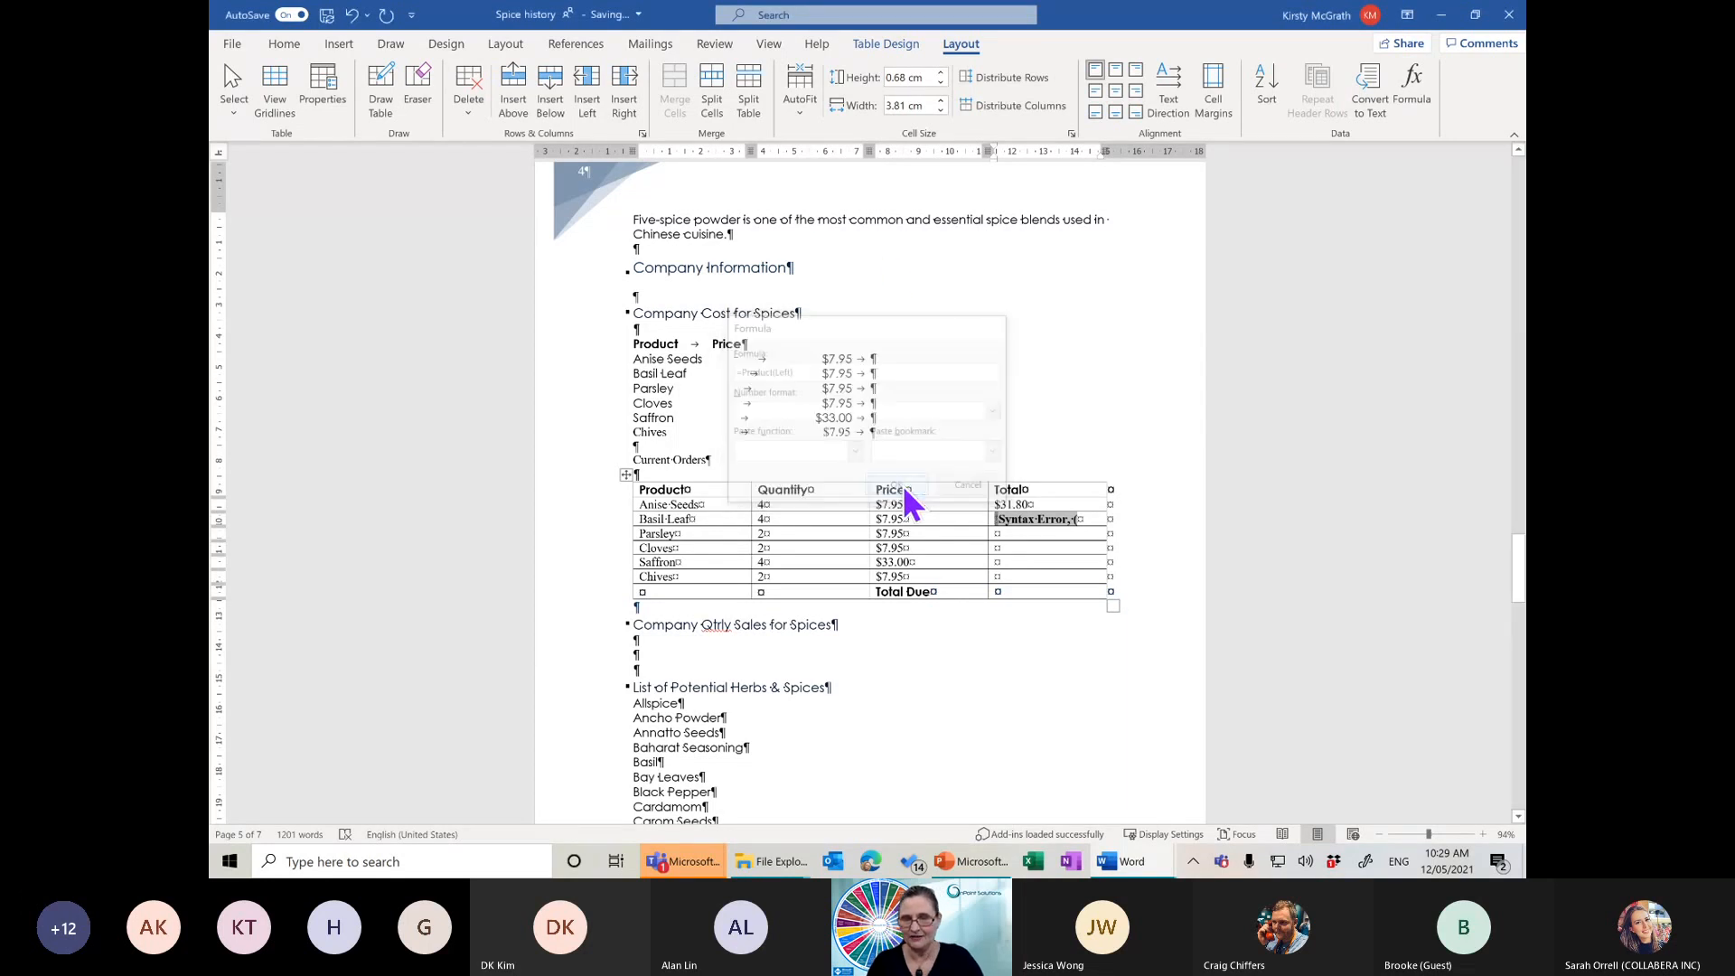
Insert the copied formula =Product(Left) in the Total cell of the Parsley row
click(998, 533)
click(1414, 91)
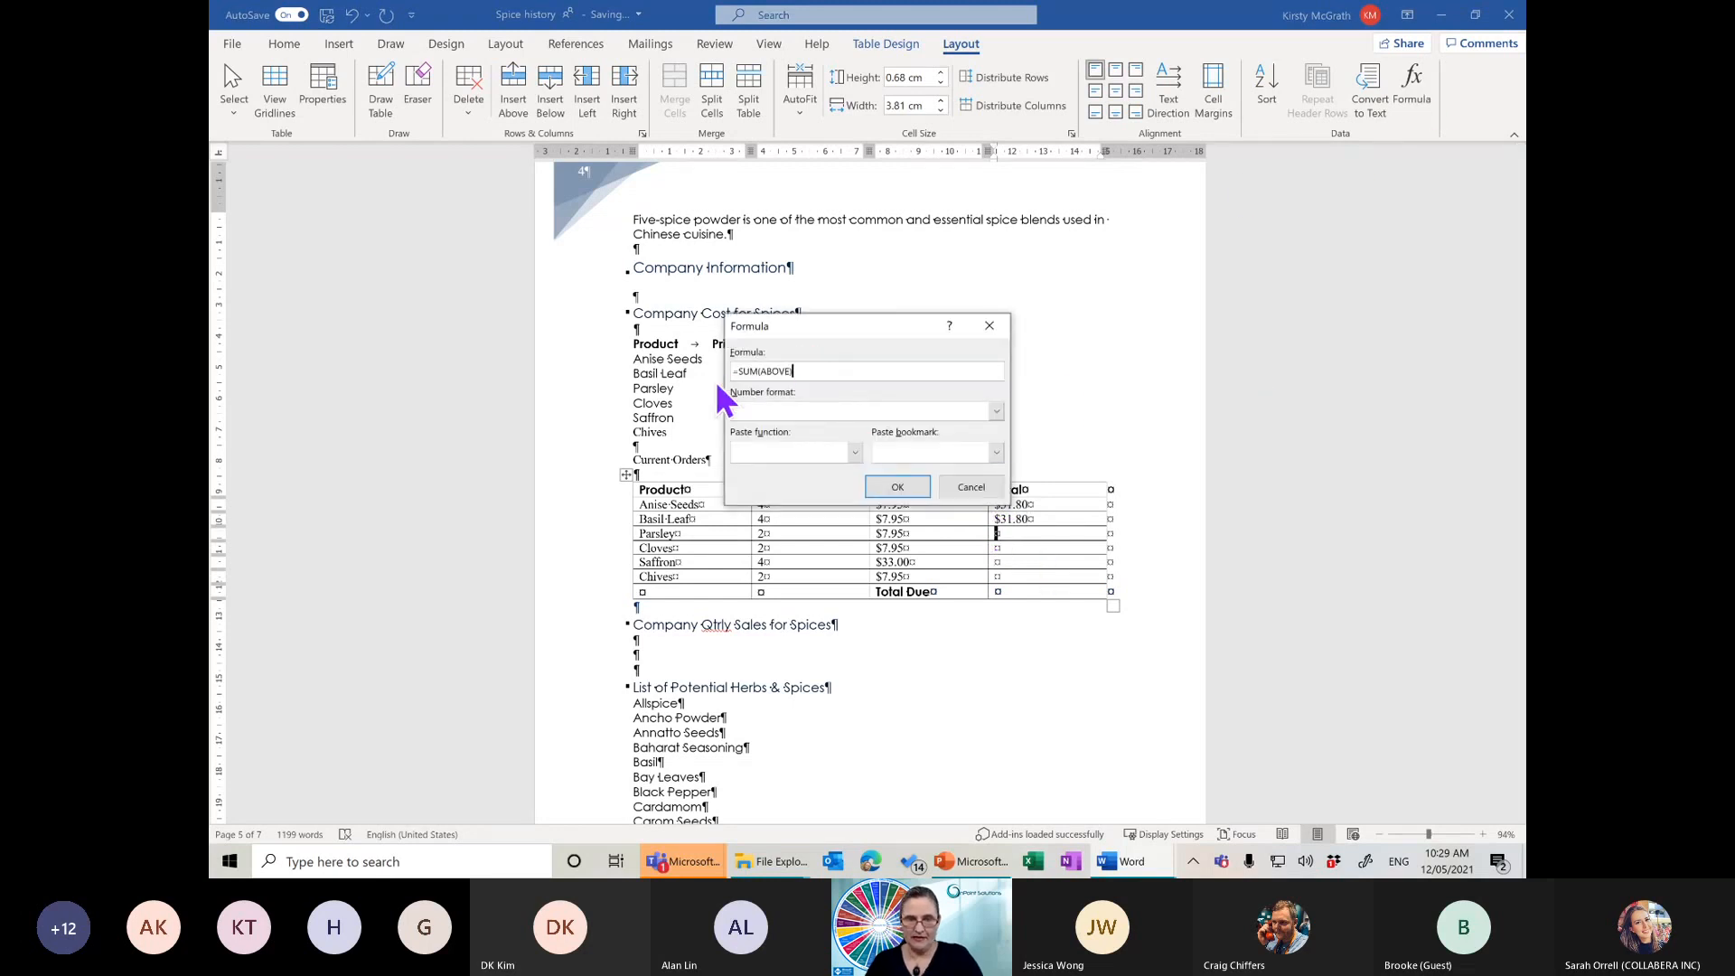
key(shift+Home)
text(=Product(Left))
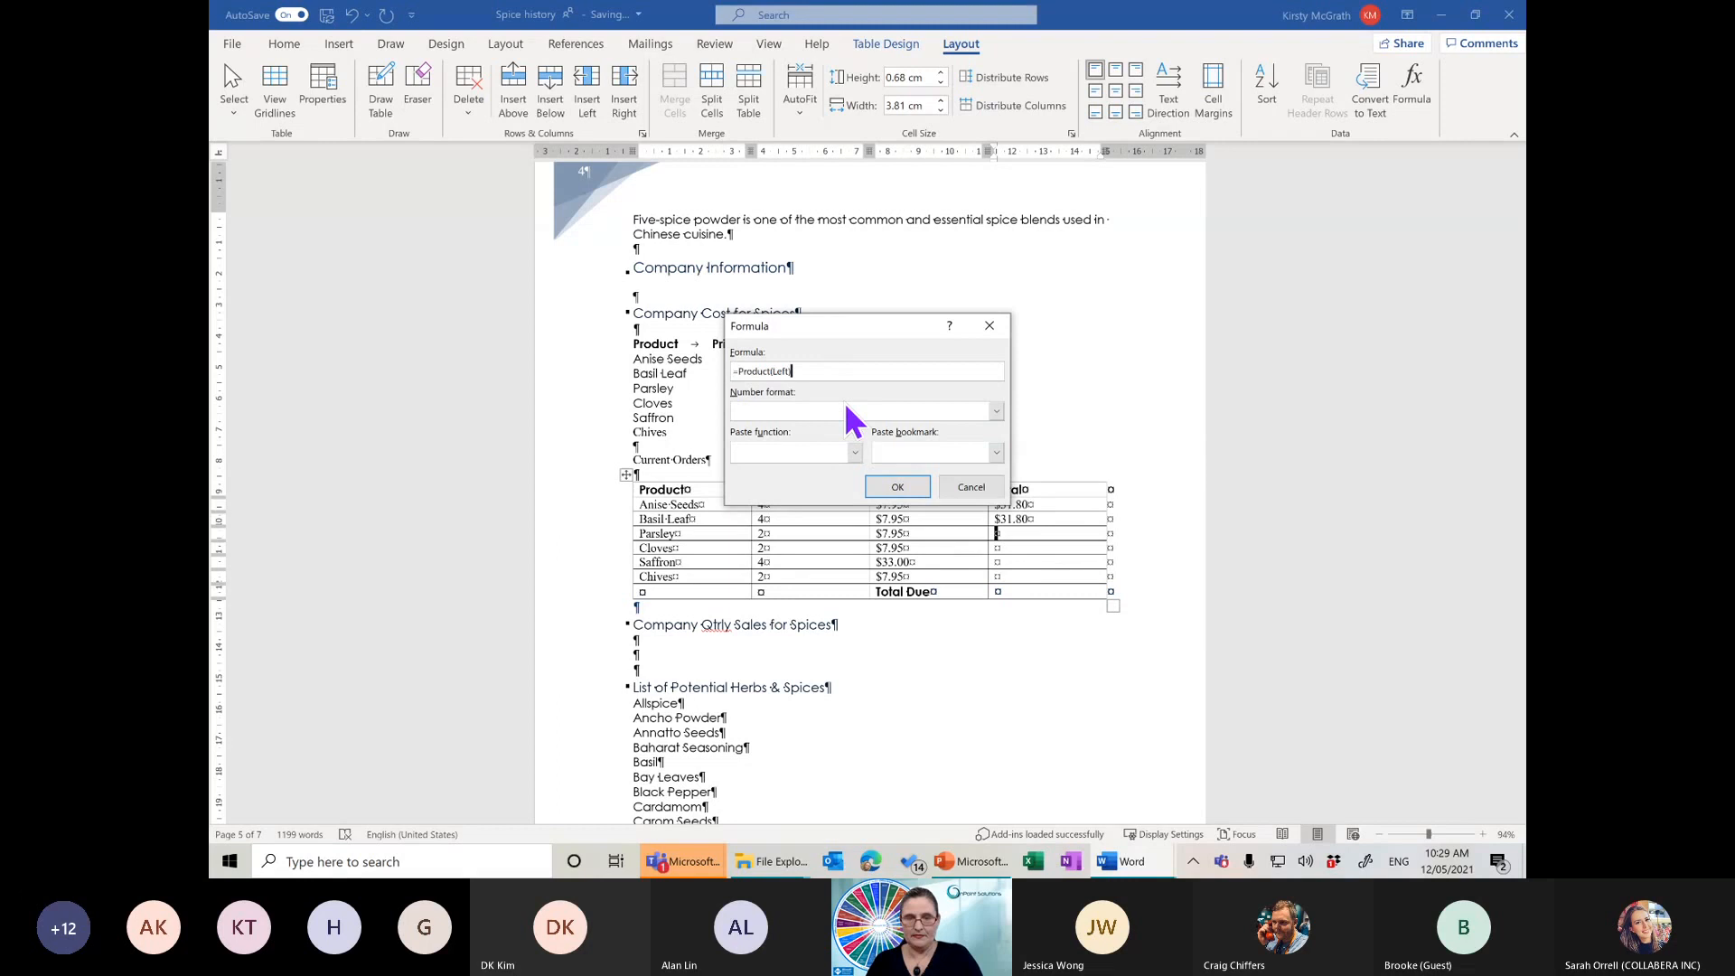
click(897, 488)
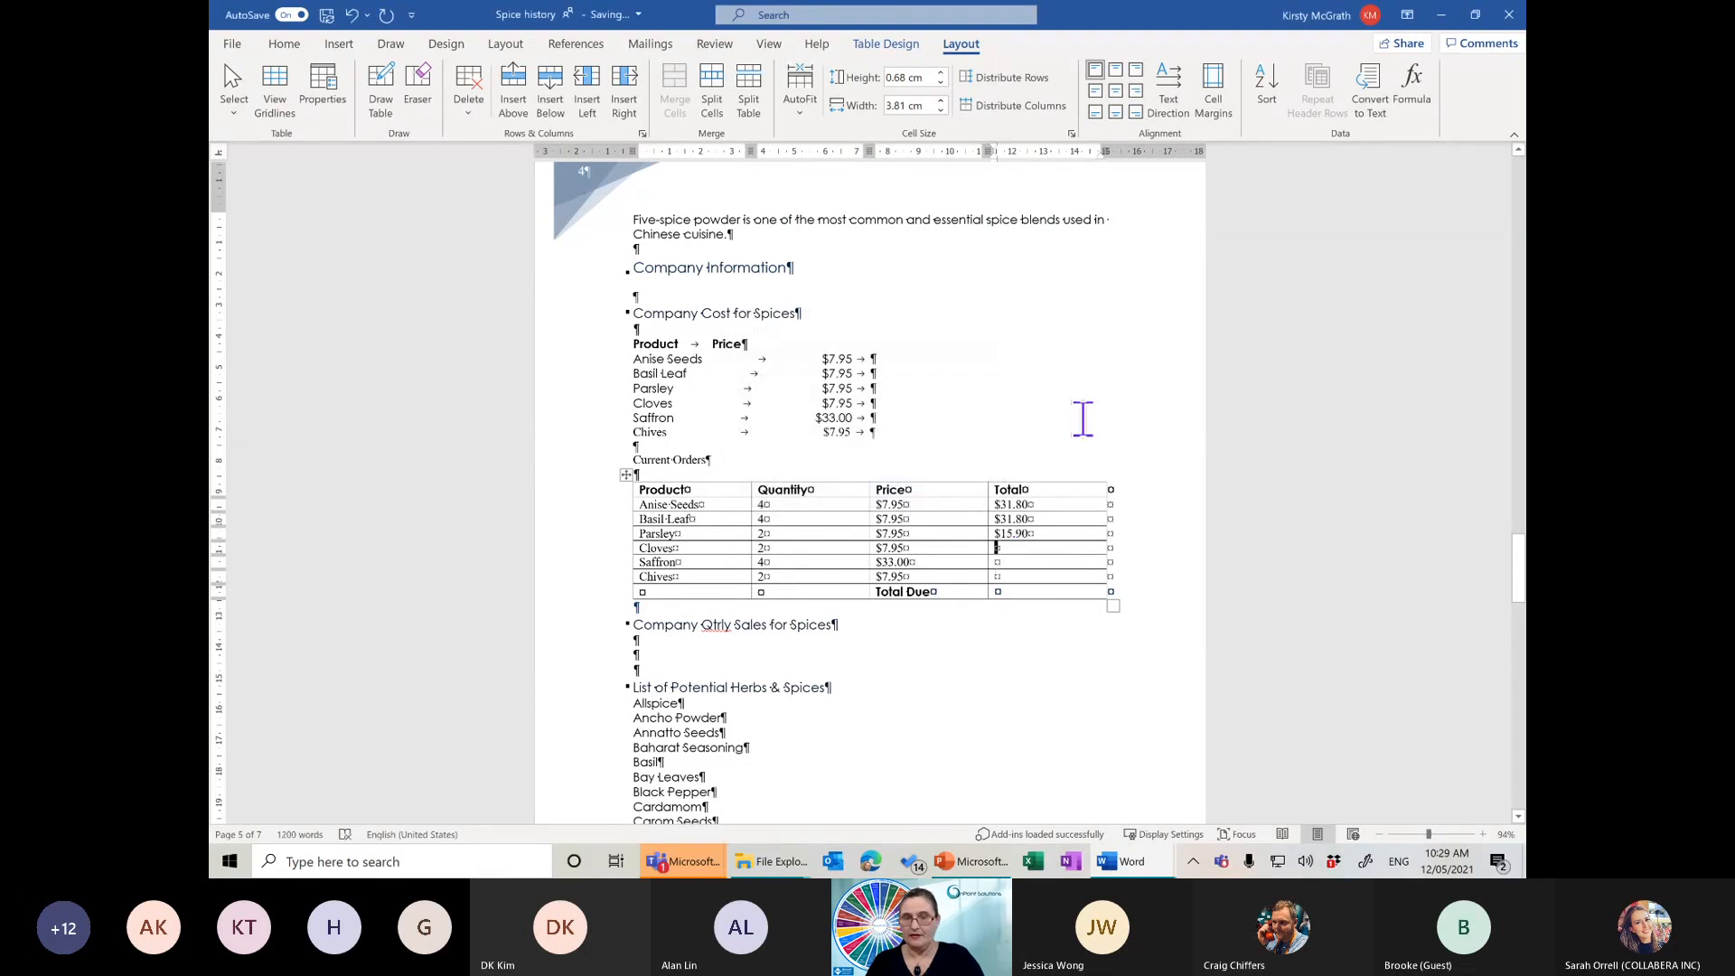
Insert the copied formula =Product(Left) in the Total cell of the Cloves row
key(Down)
click(1410, 85)
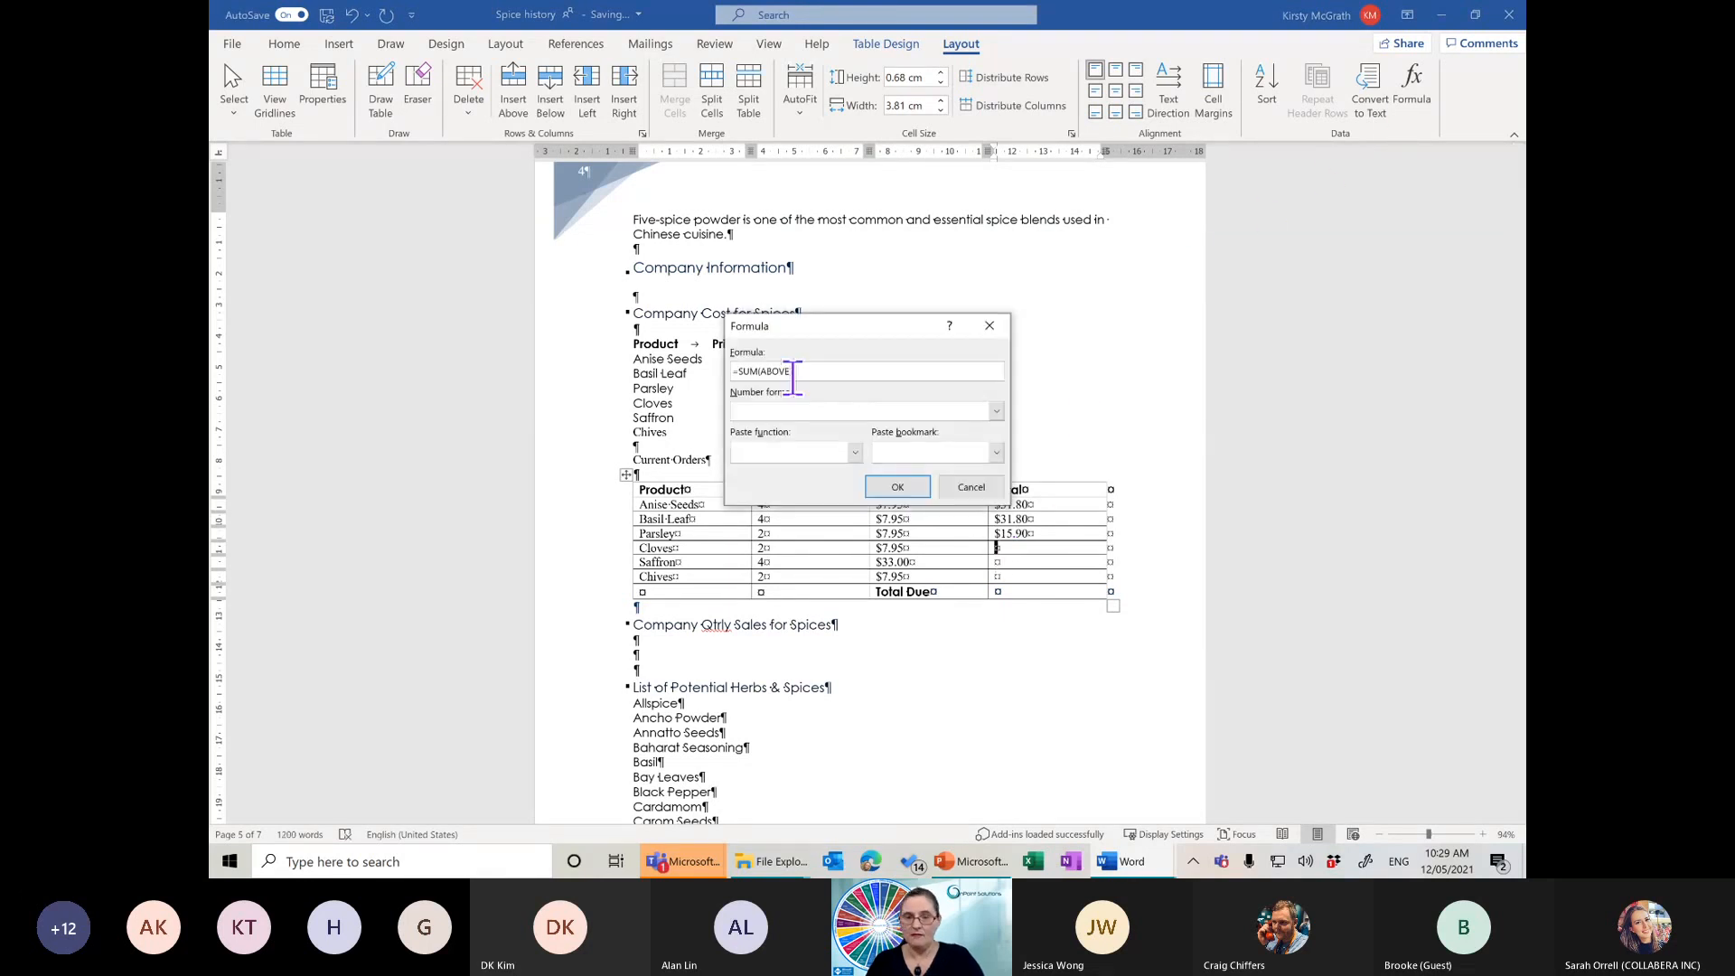
drag(804, 372, 625, 370)
key(ctrl+v)
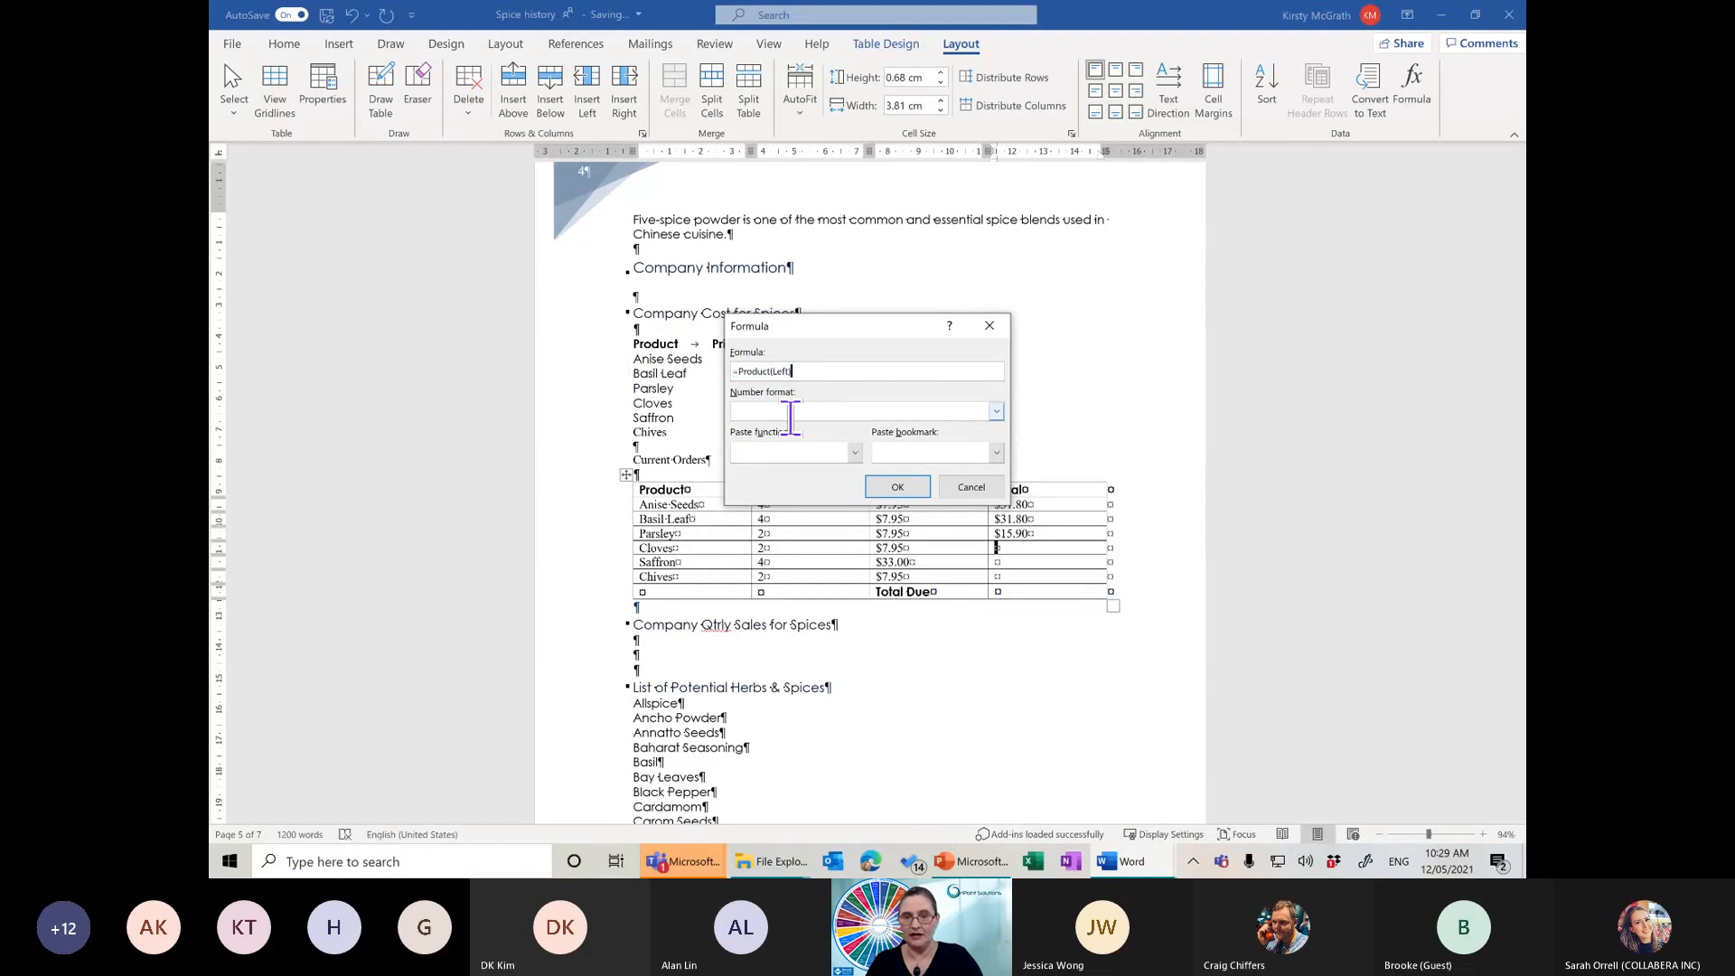
click(895, 488)
Insert the copied formula =Product(Left) in the Total cell of the Saffron row
click(1005, 562)
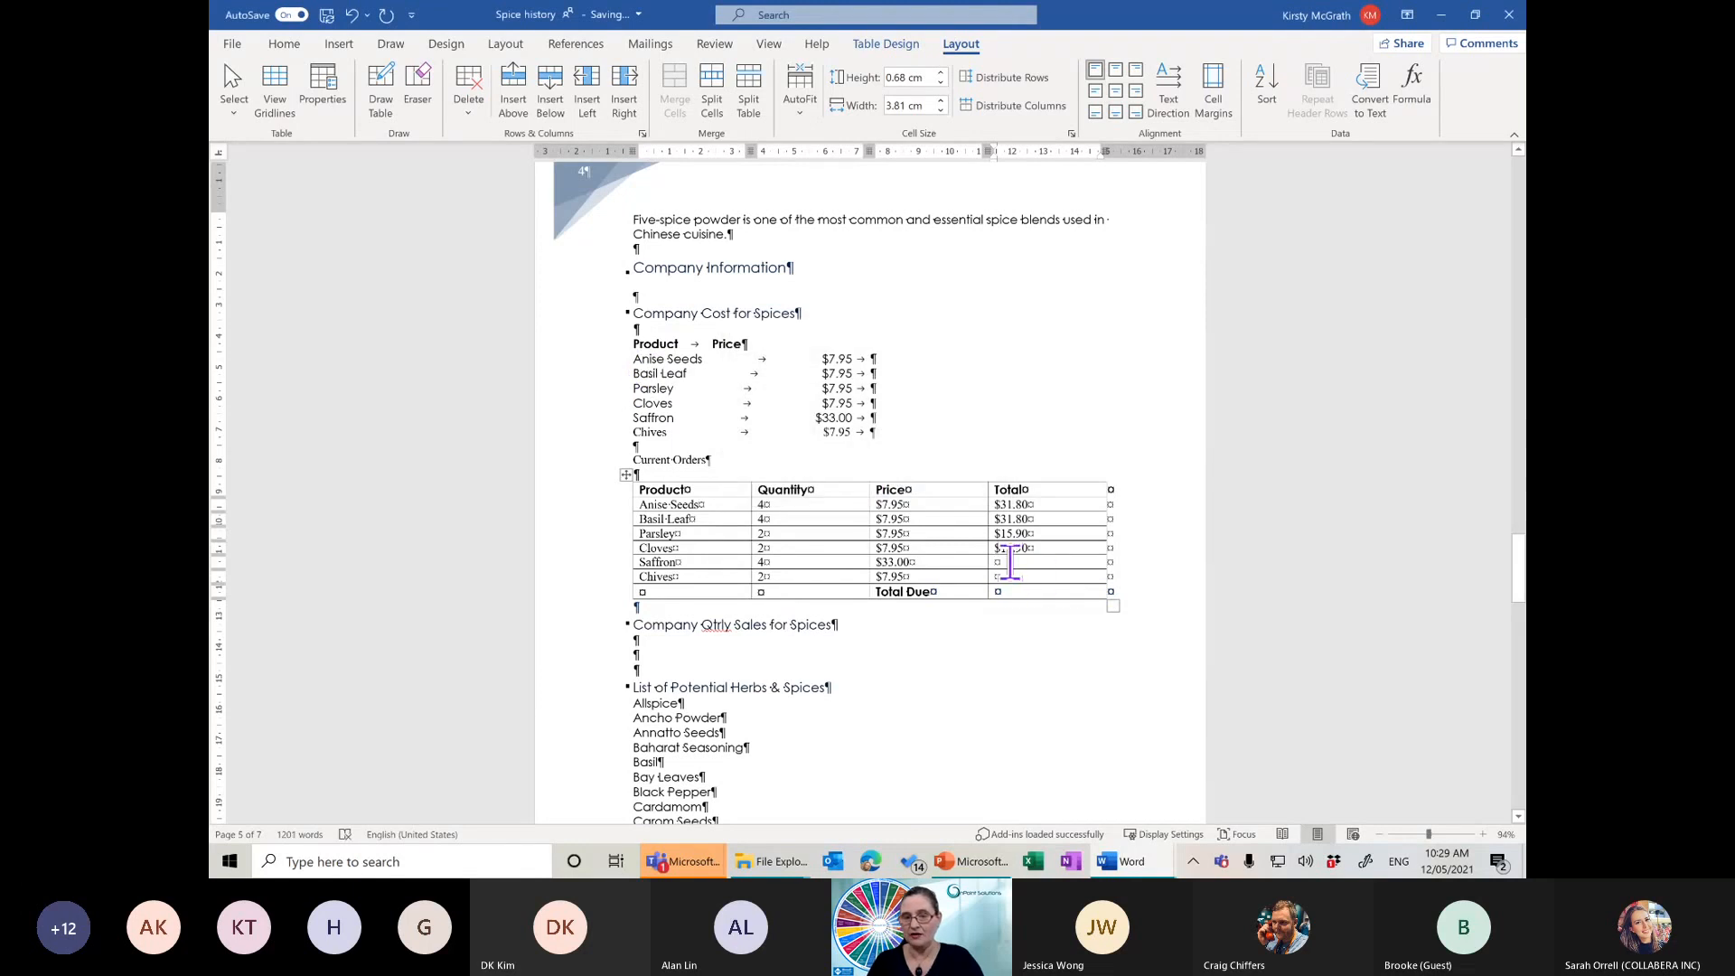
click(1406, 90)
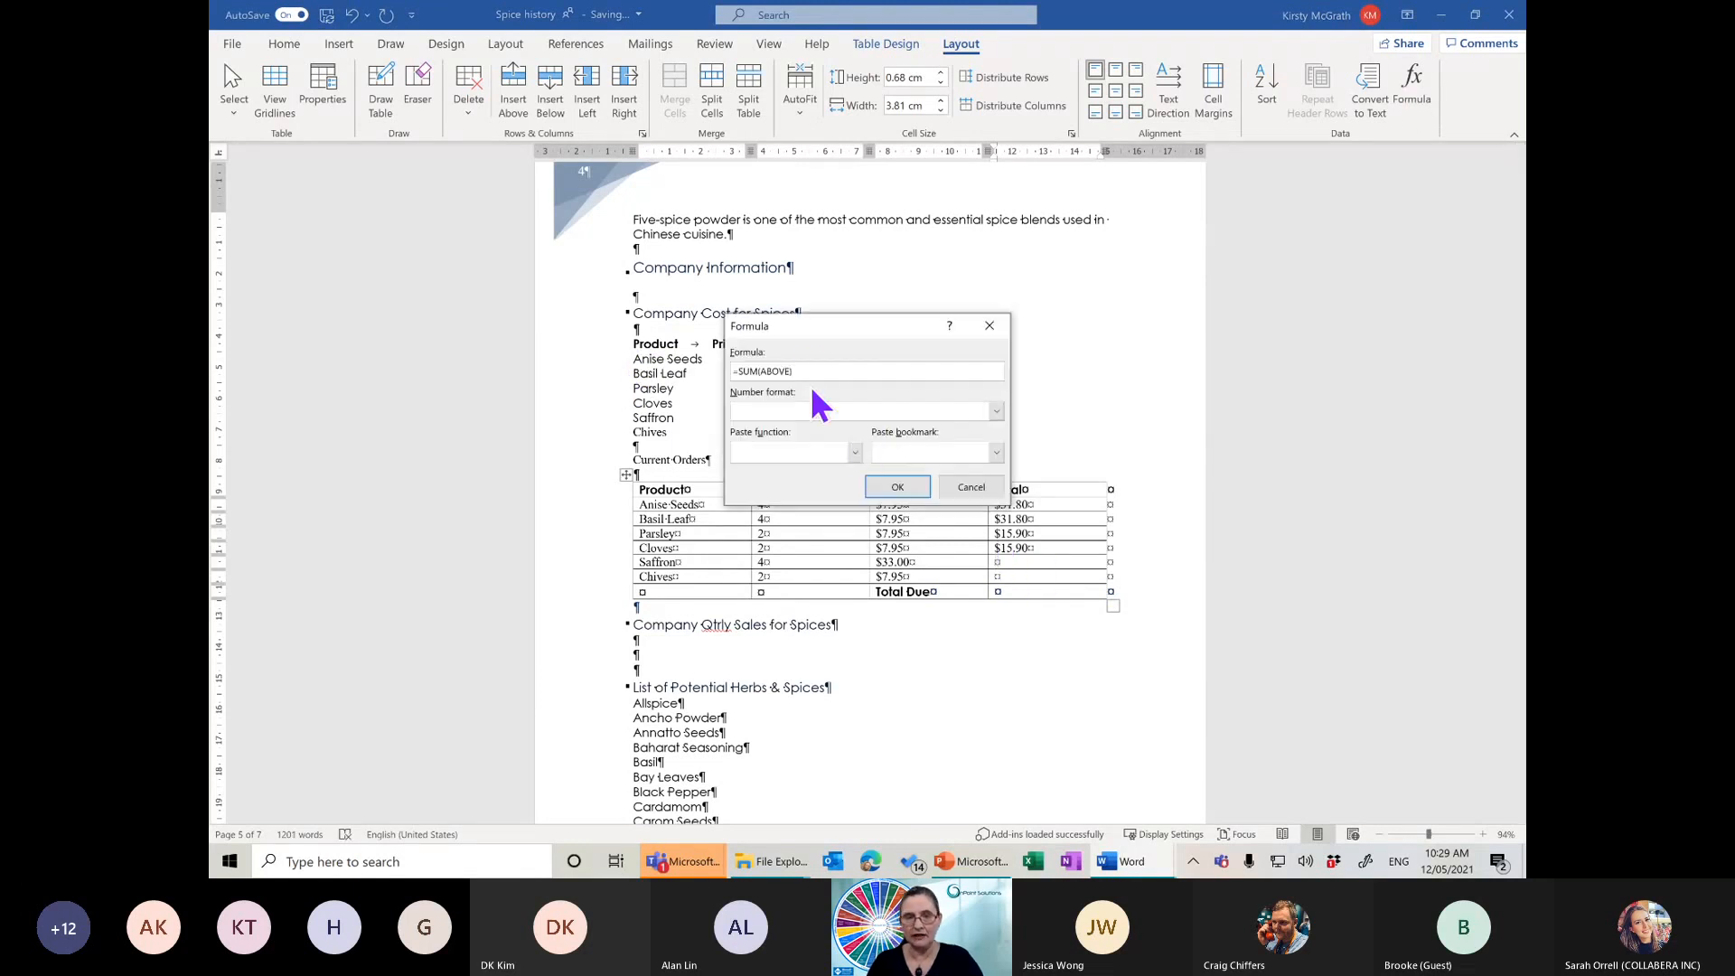
drag(803, 370, 446, 337)
key(ctrl+v)
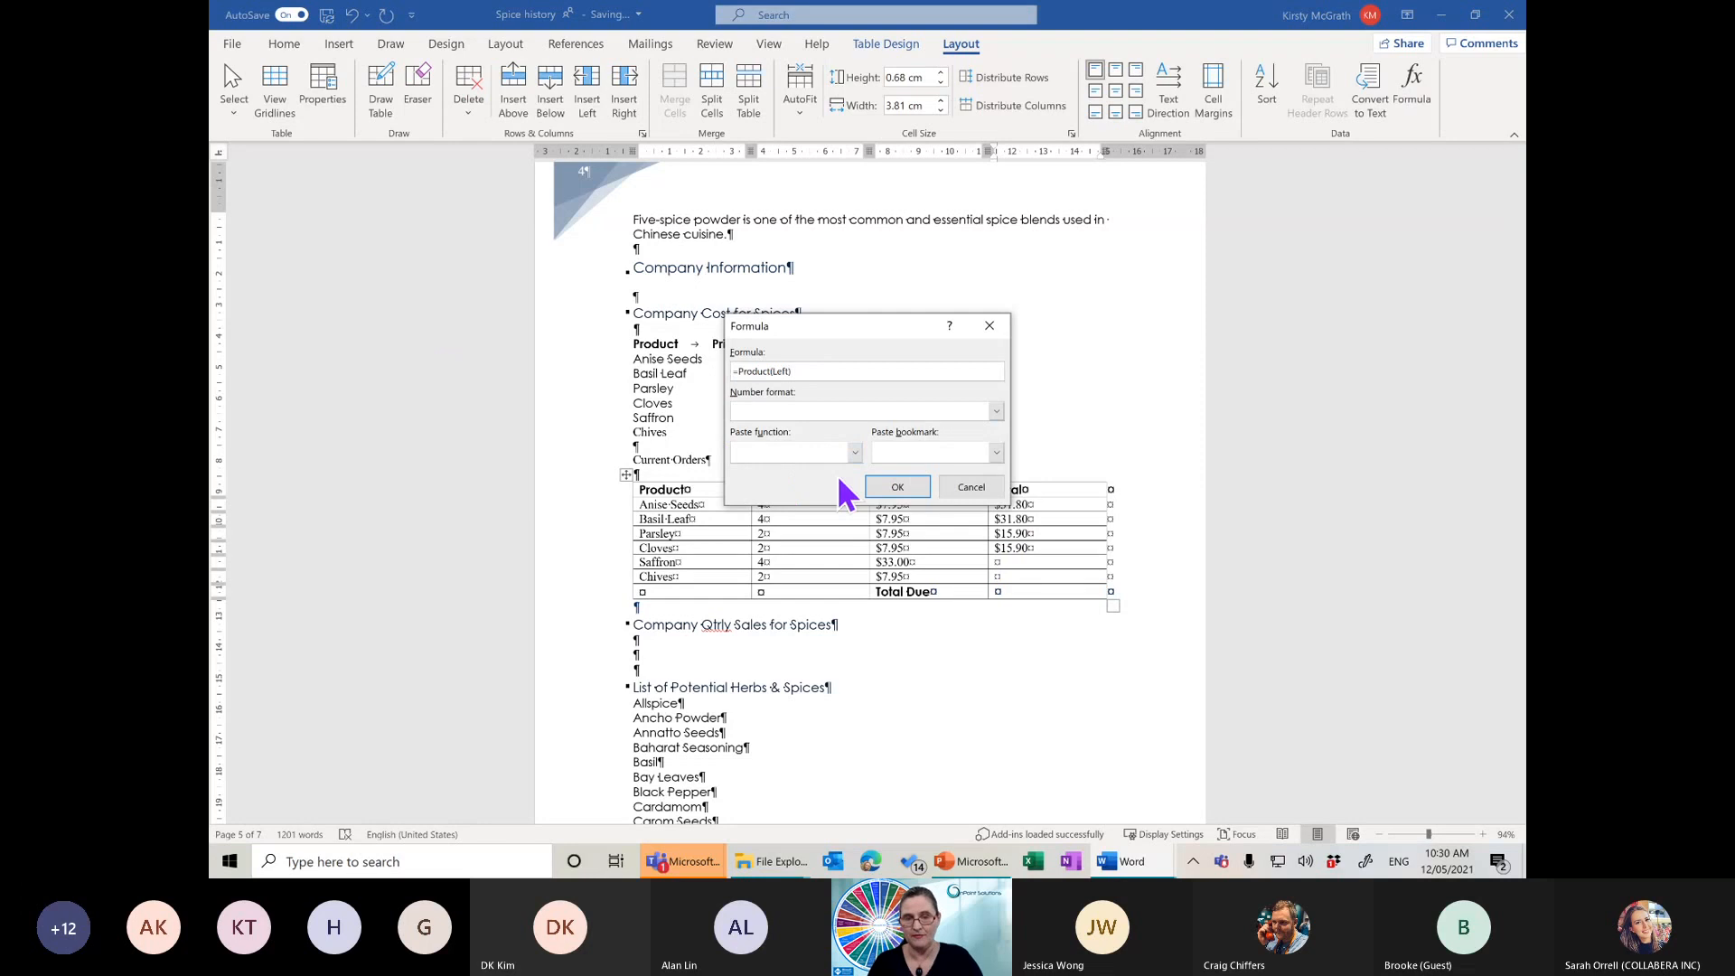
click(898, 488)
Insert the copied formula =Product(Left) in the Total cell of the Chives row
click(999, 578)
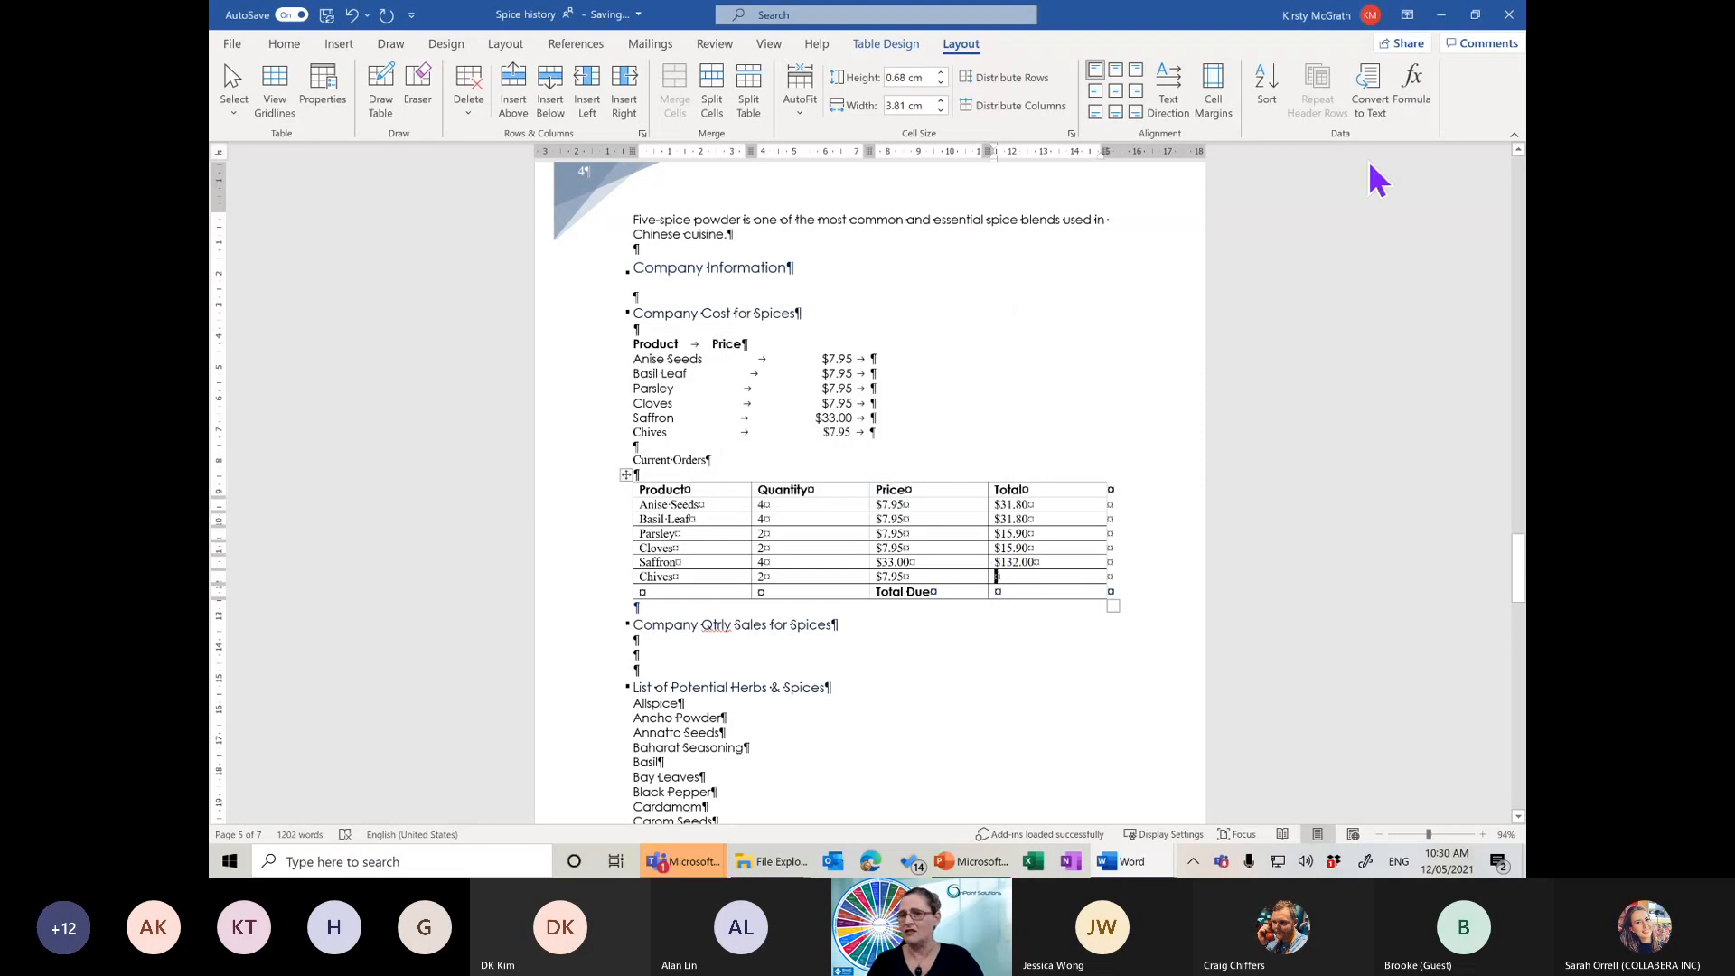
click(1417, 86)
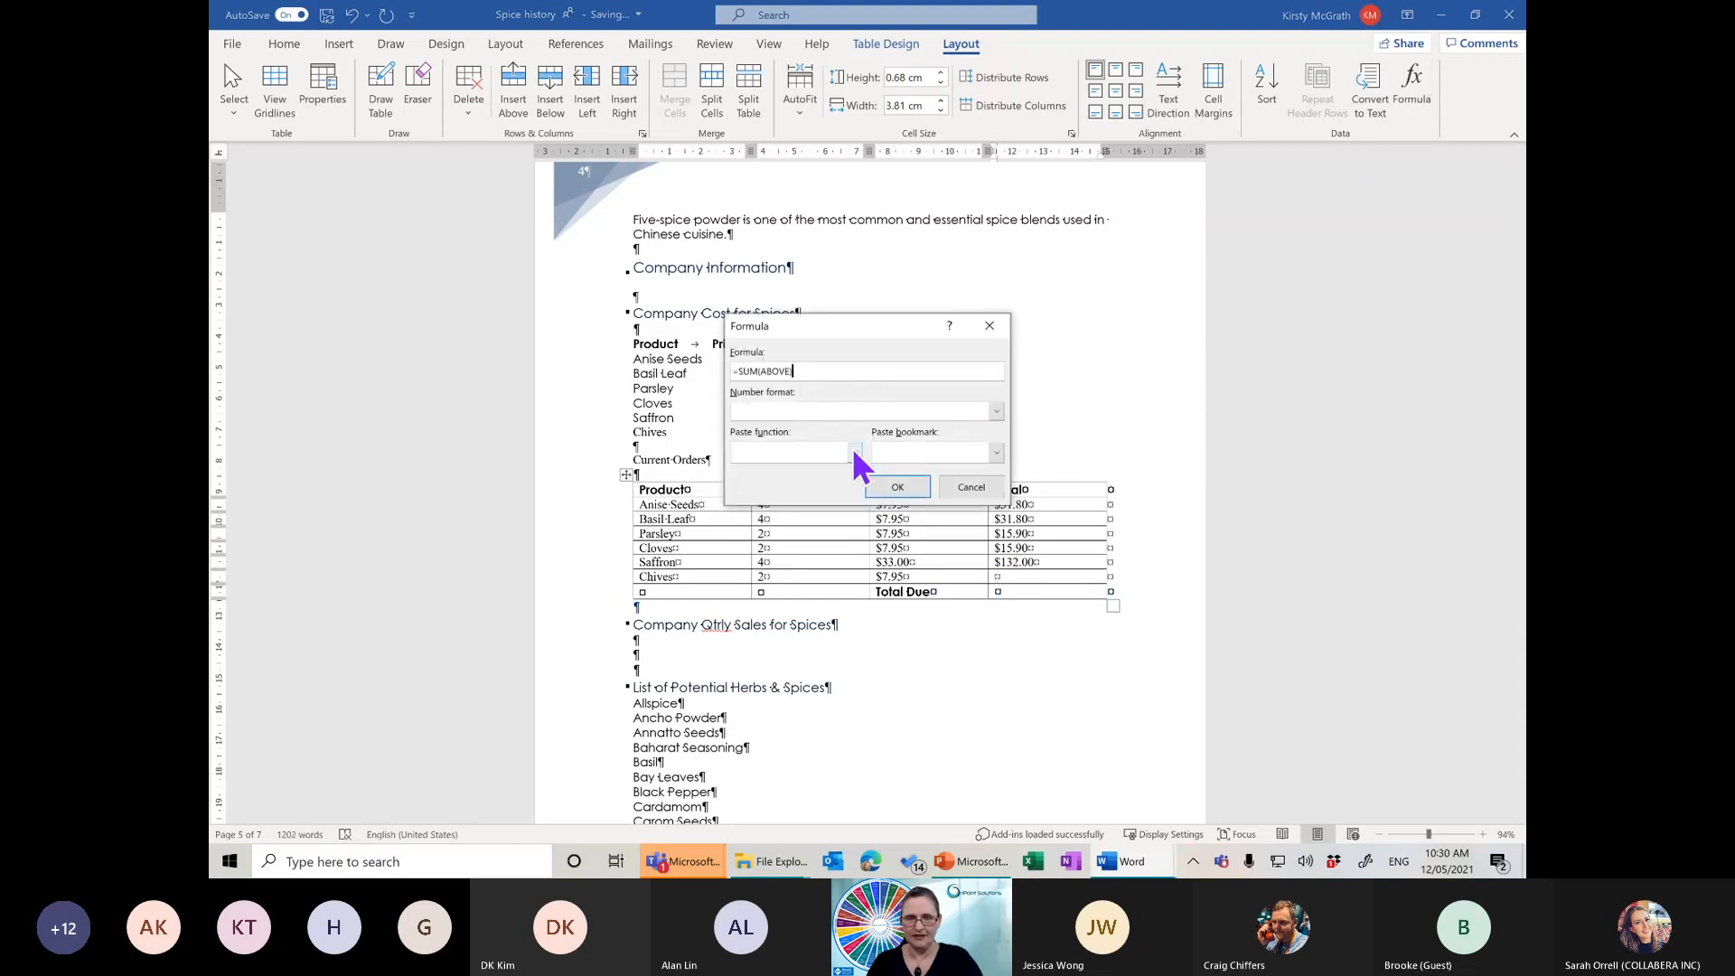
double_click(810, 371)
text(=Product(Left))
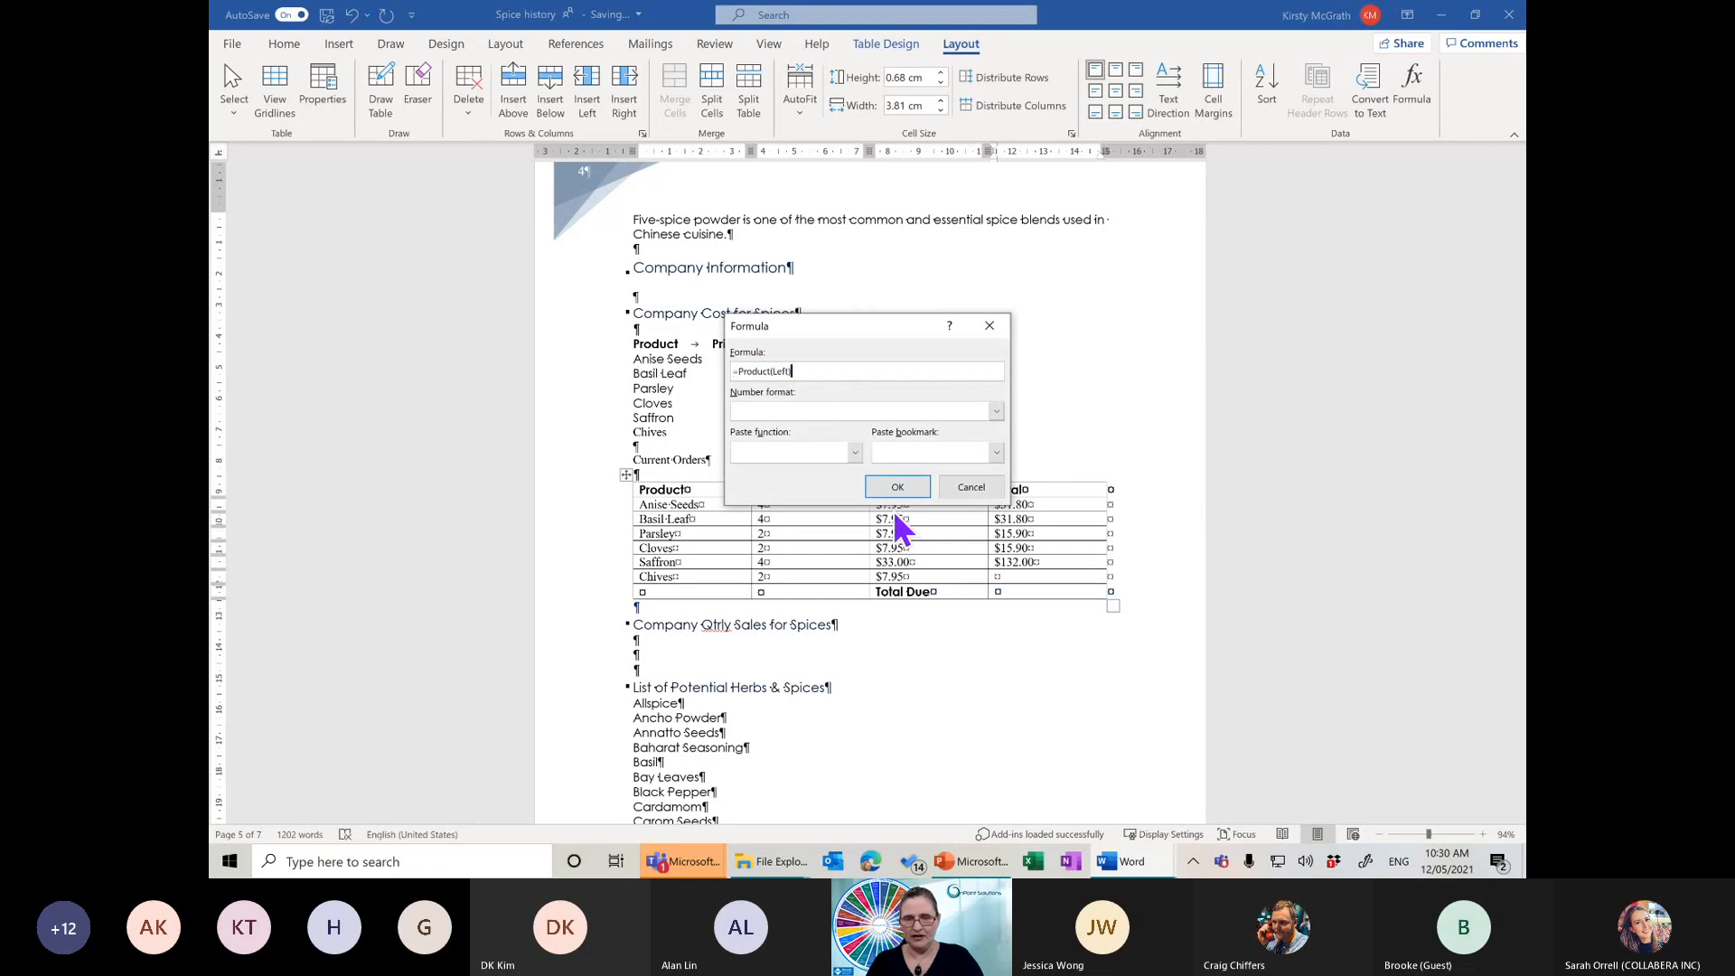
click(897, 487)
Insert the formula =SUM(ABOVE) in the cell beside Total Due to add up the Total column
click(997, 591)
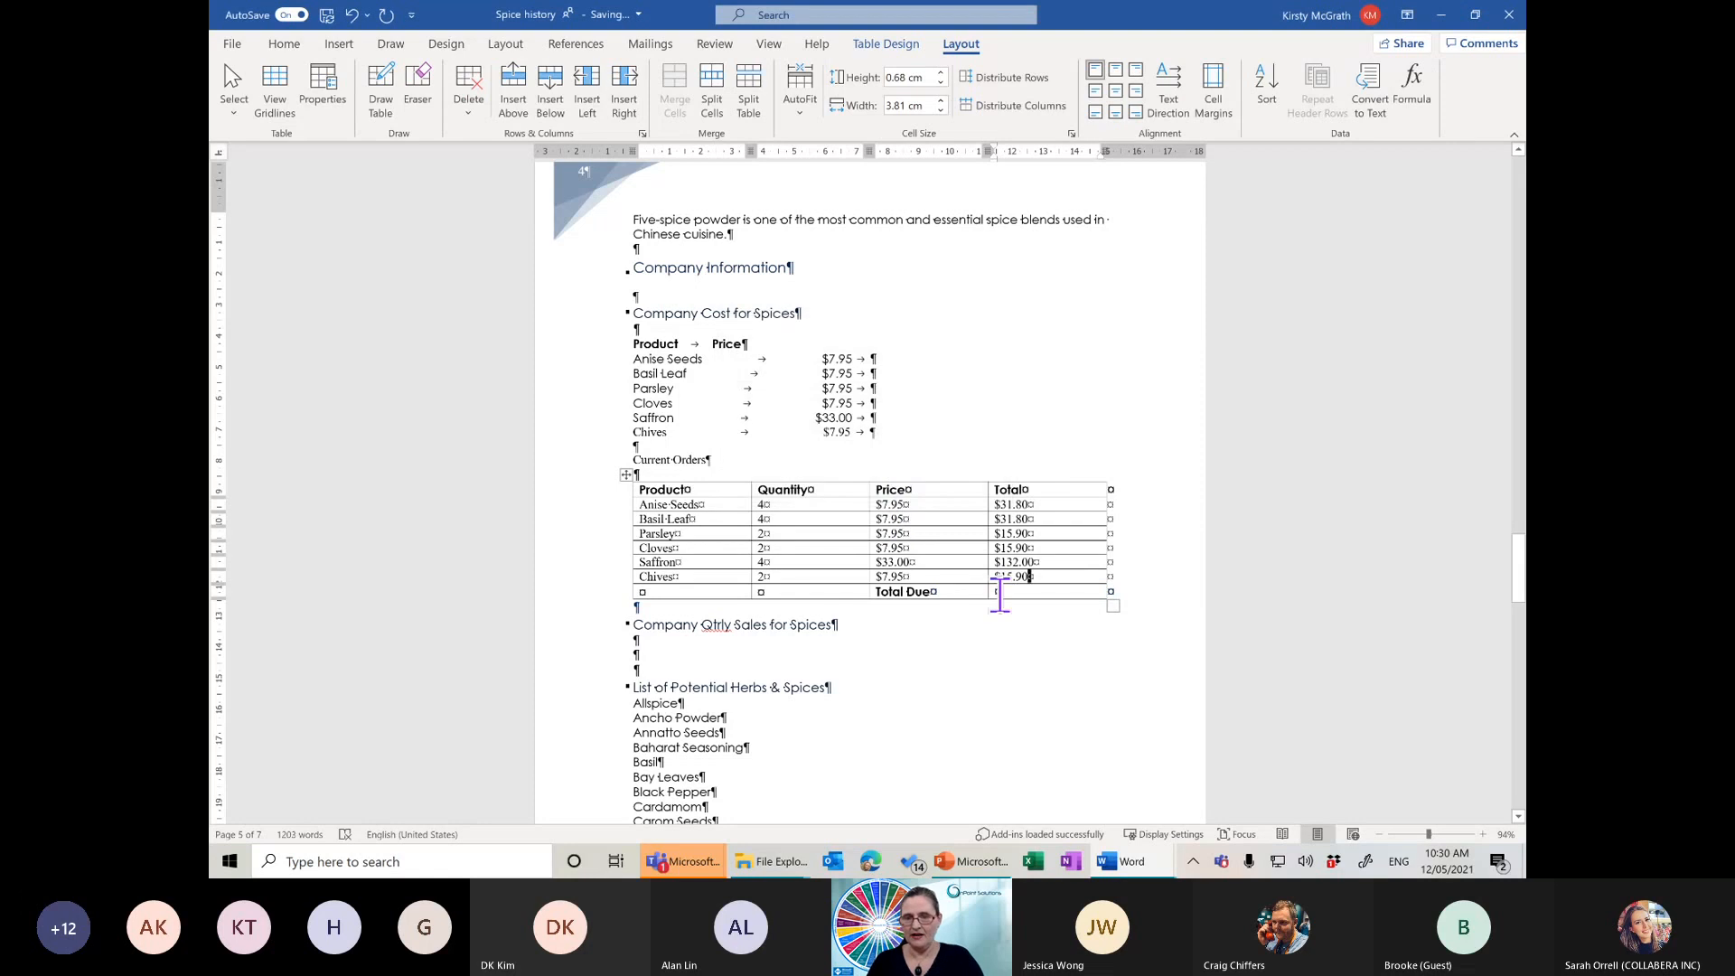
click(1412, 109)
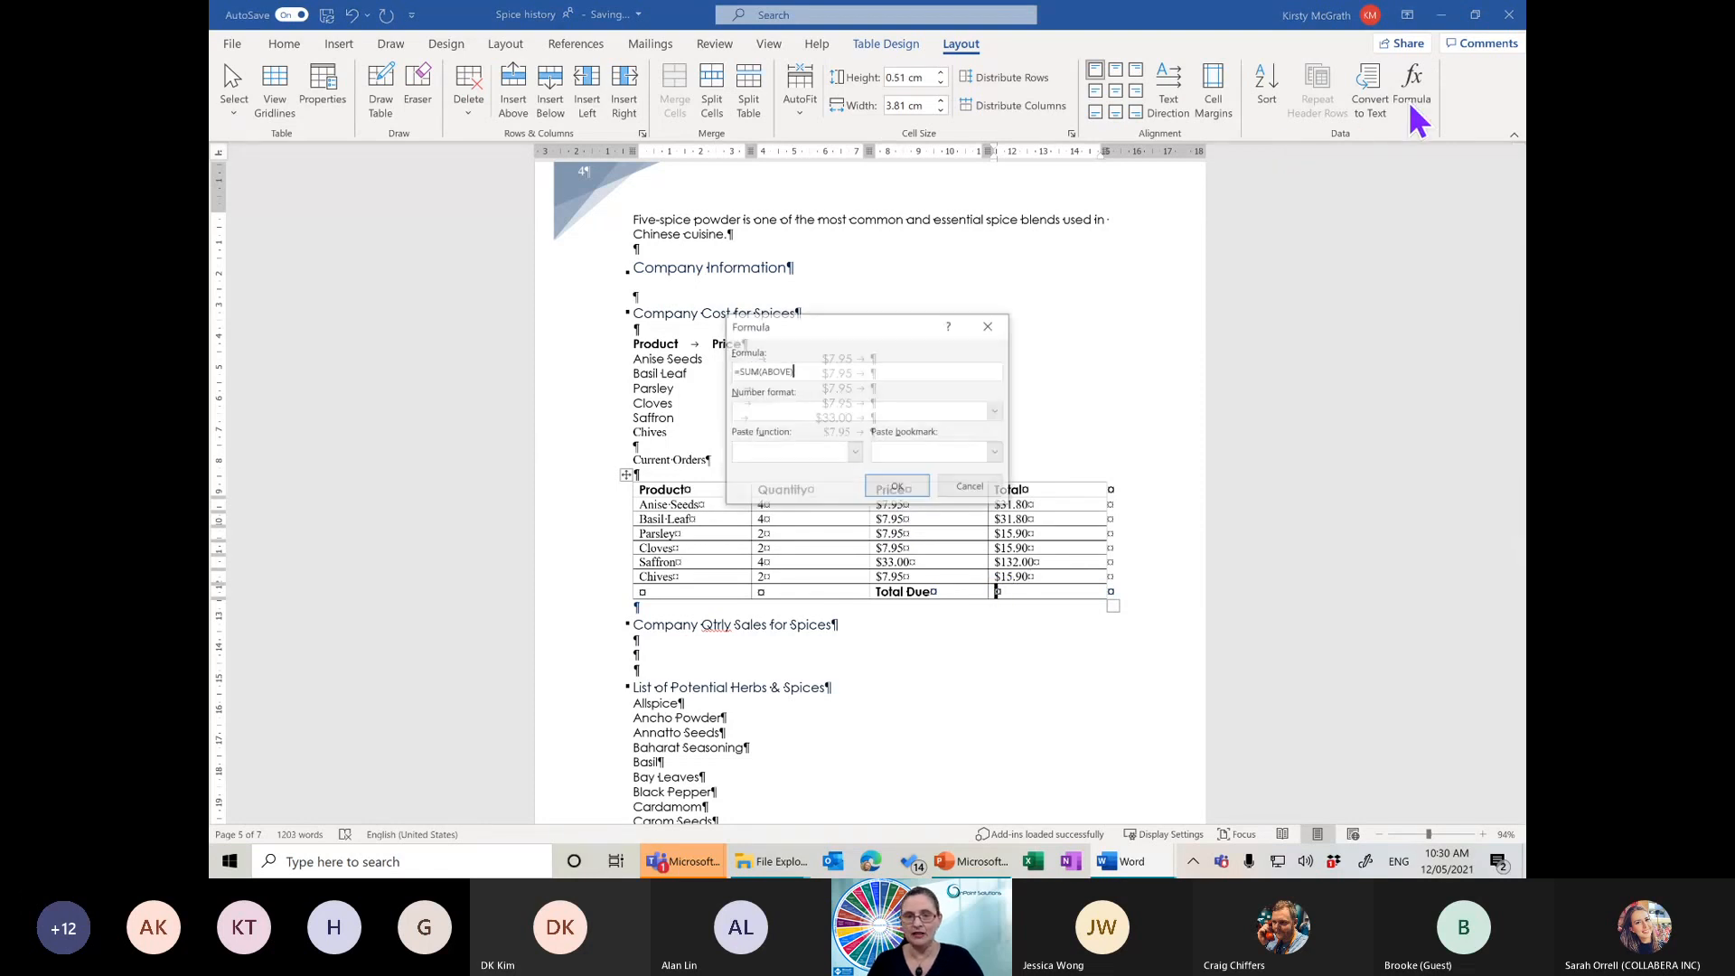
click(898, 487)
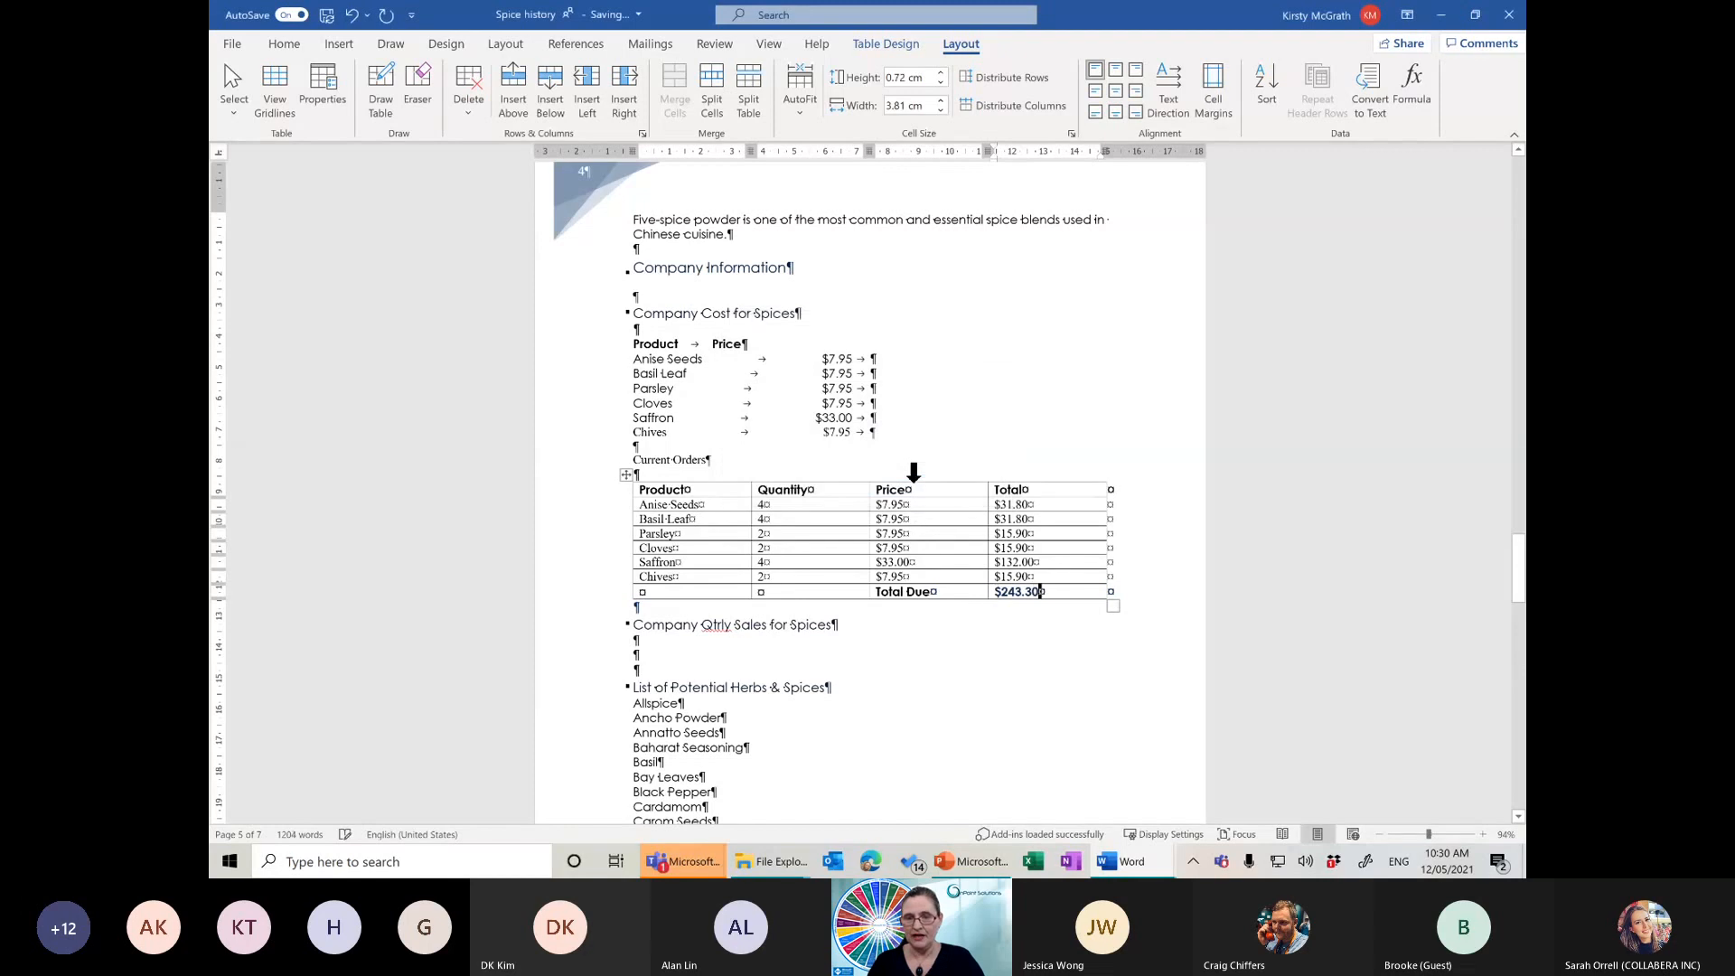
Switch the document to Outline view and place the cursor in the empty paragraph above the "List of Potential Herbs & Spices" heading
click(638, 651)
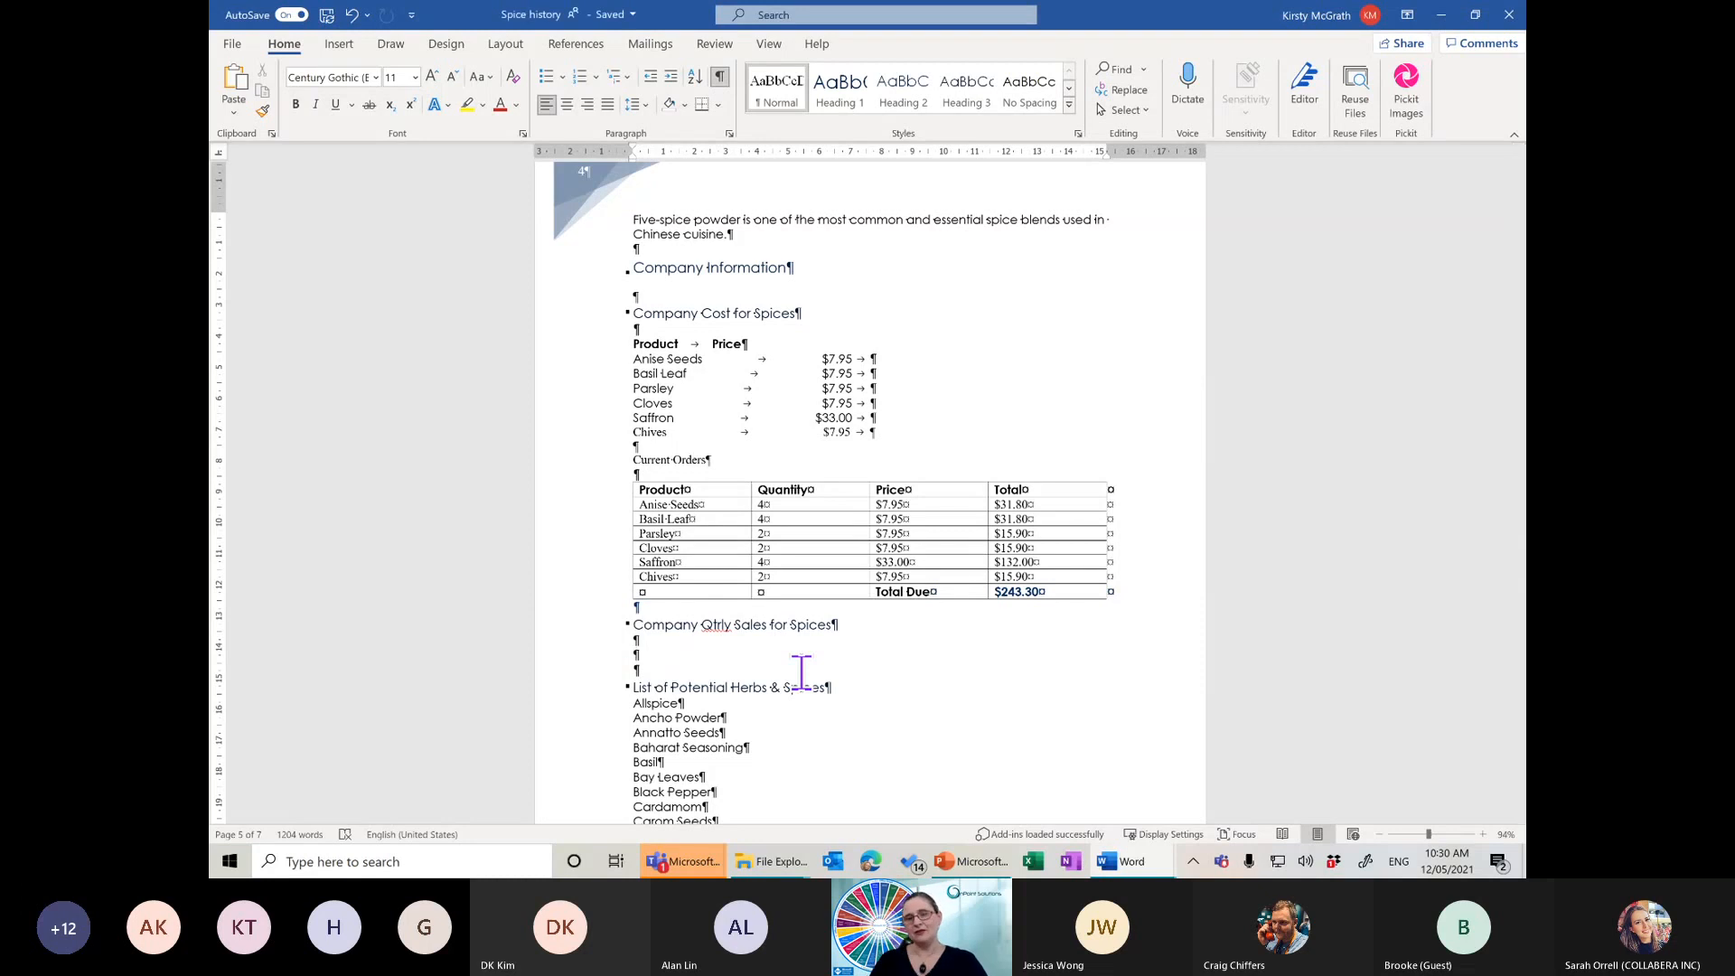
click(677, 572)
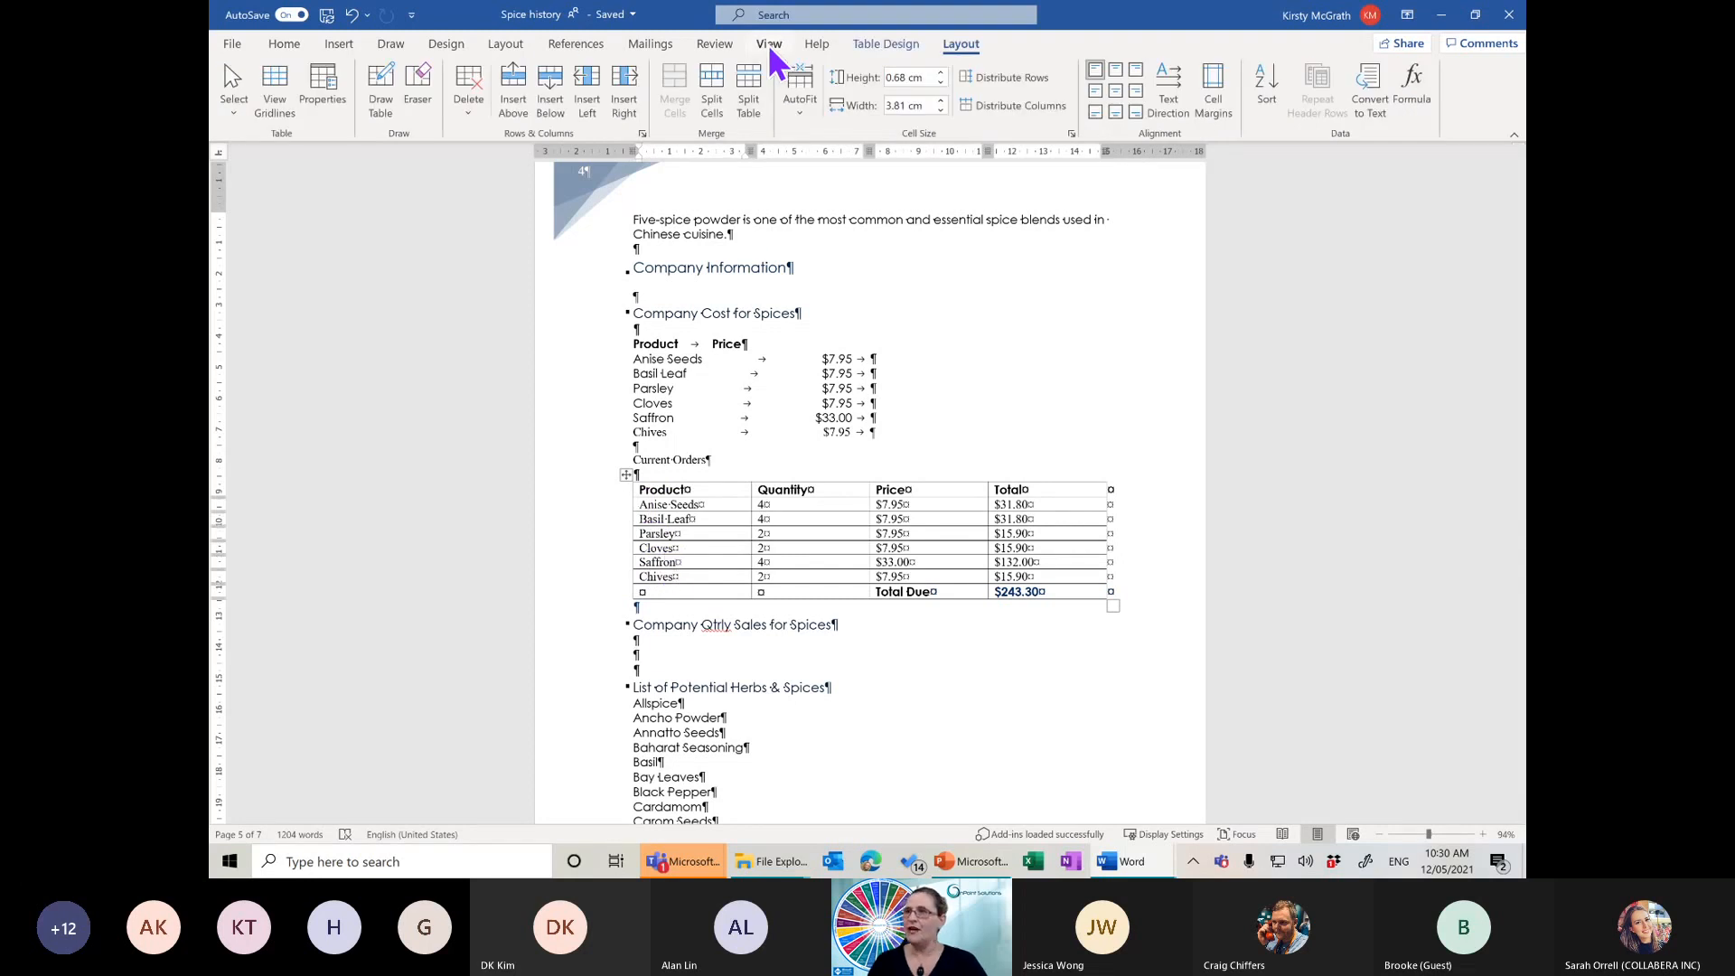
click(769, 47)
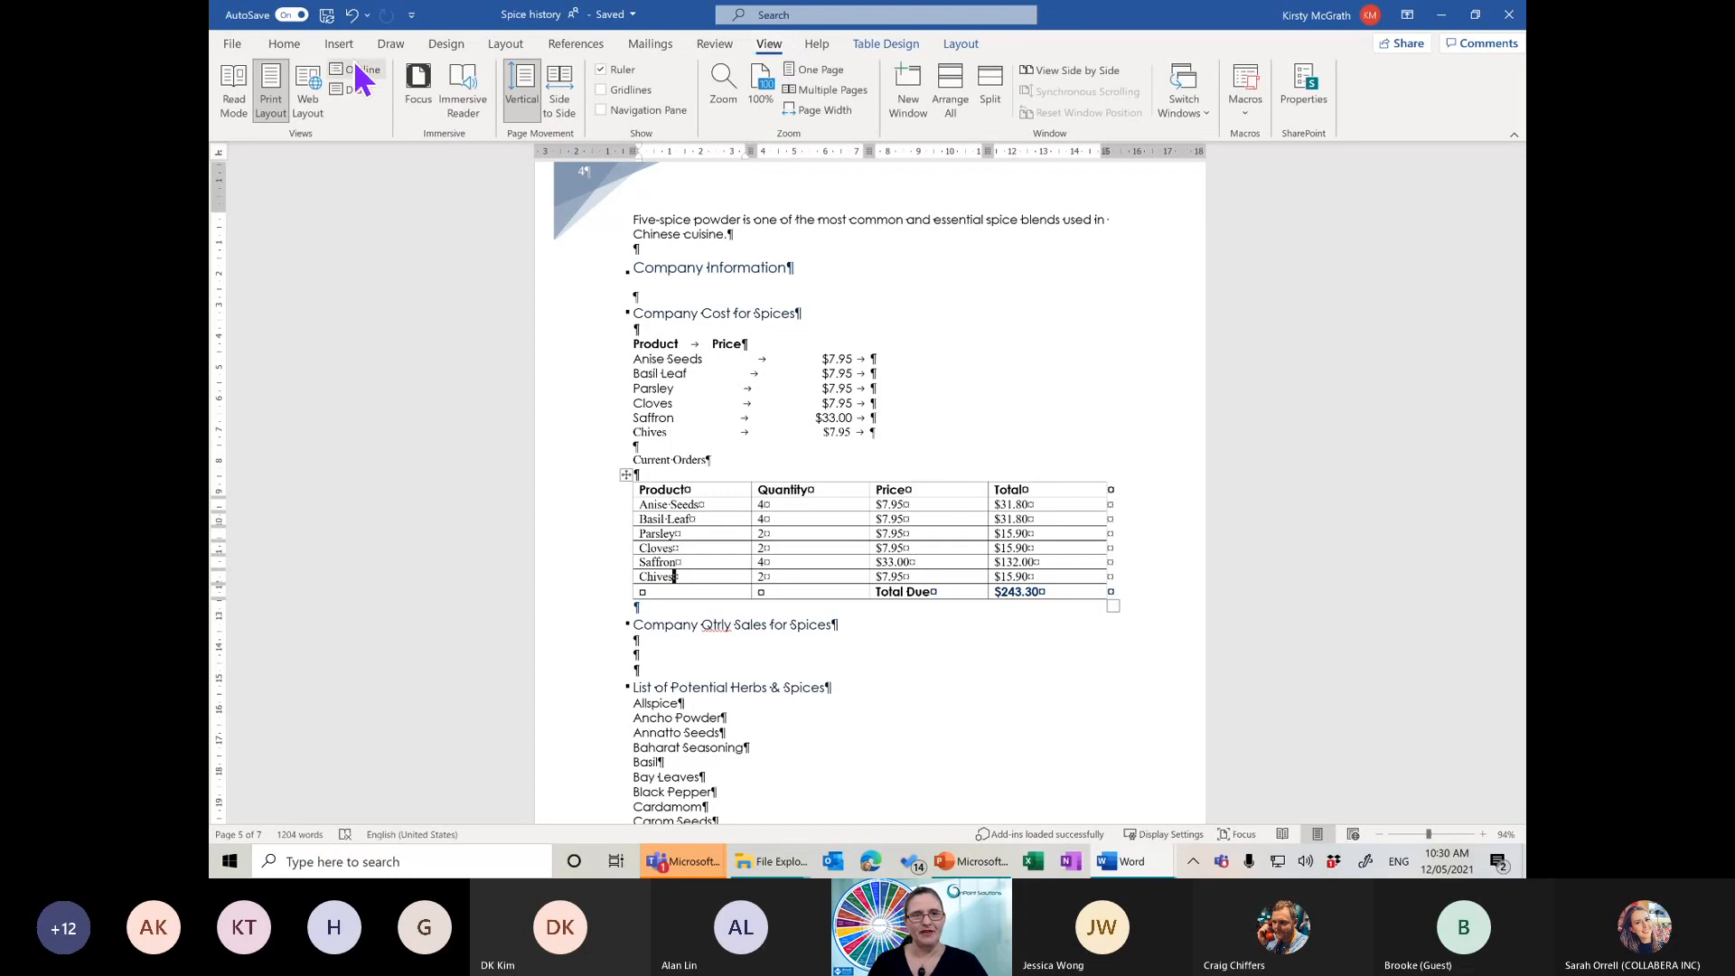
click(360, 71)
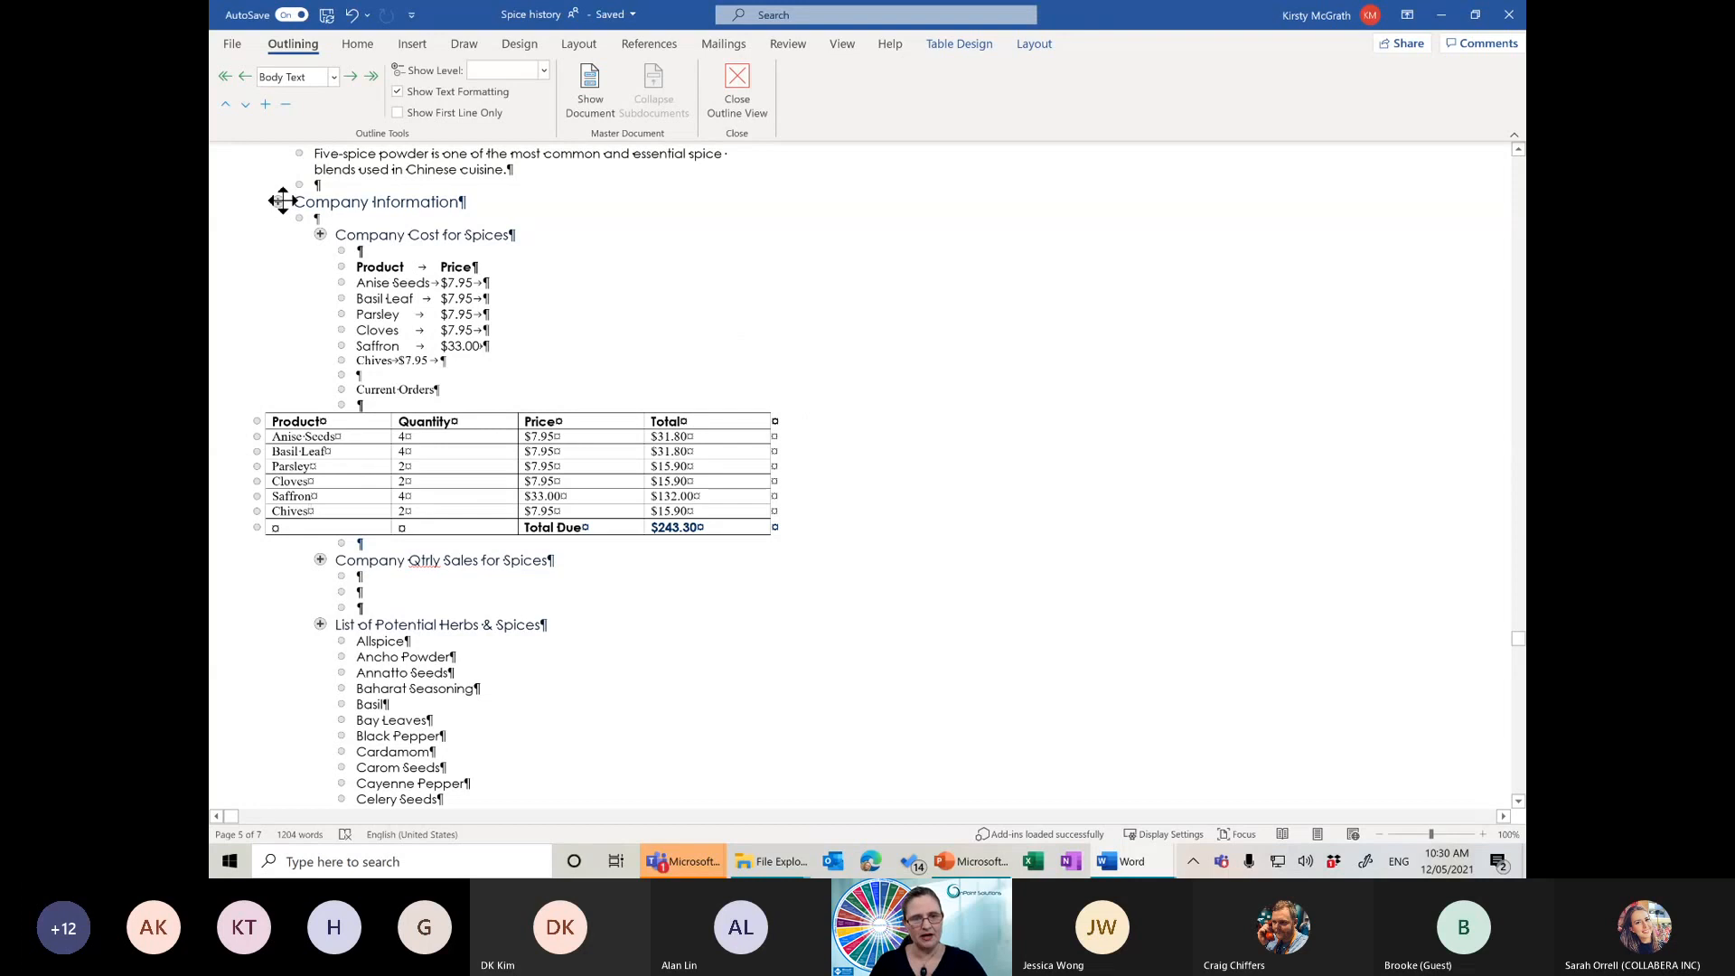
drag(282, 201, 298, 556)
click(374, 611)
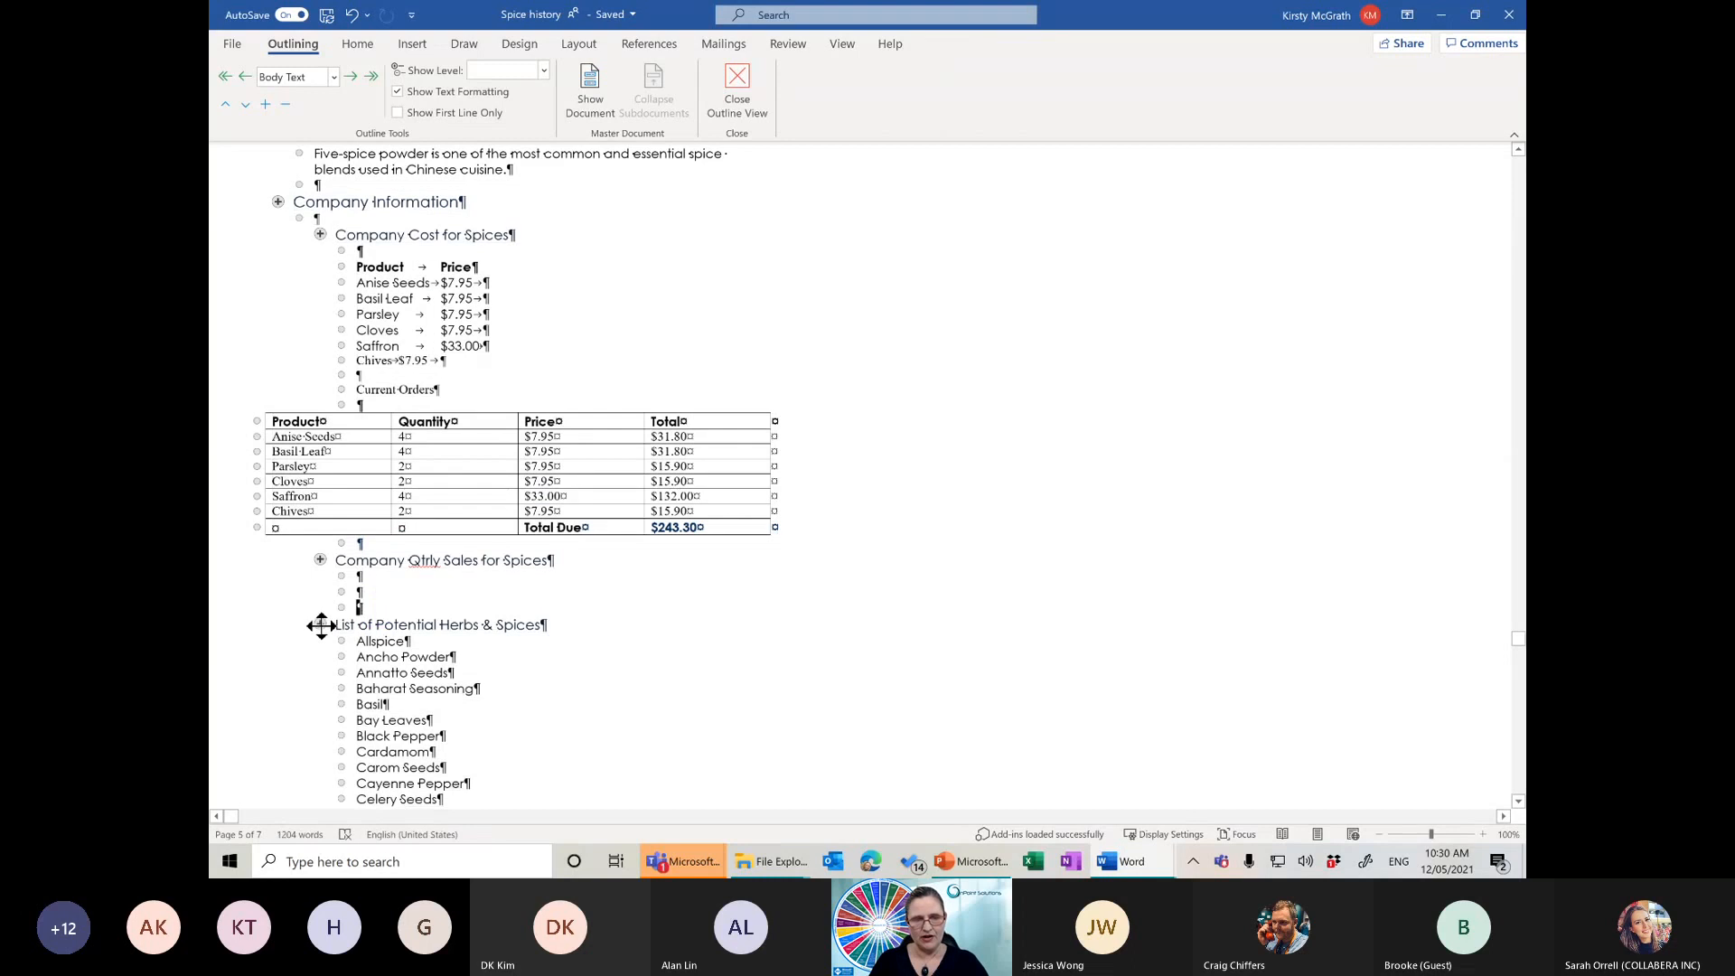
Move the Allspice entry below Ancho Powder in the List of Potential Herbs & Spices
drag(322, 626, 342, 661)
click(468, 677)
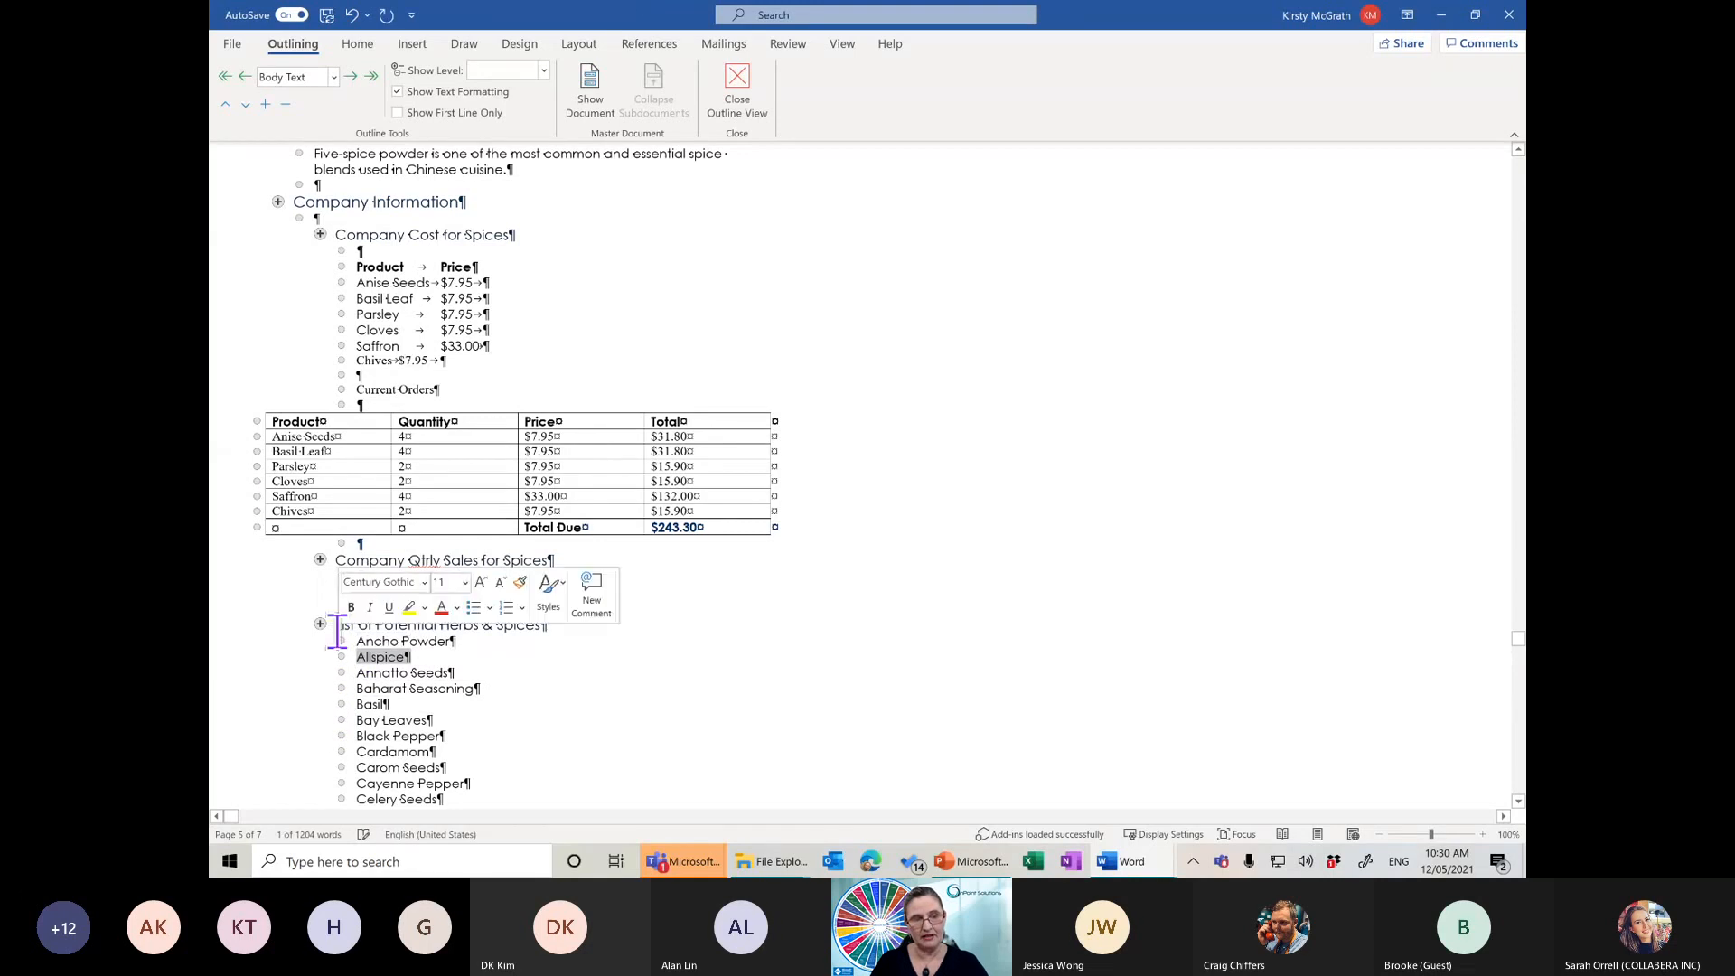
Reorder the order table rows alphabetically by moving Saffron below Chives, Parsley directly above Saffron, and Chives above Cloves
click(302, 494)
drag(257, 496, 253, 511)
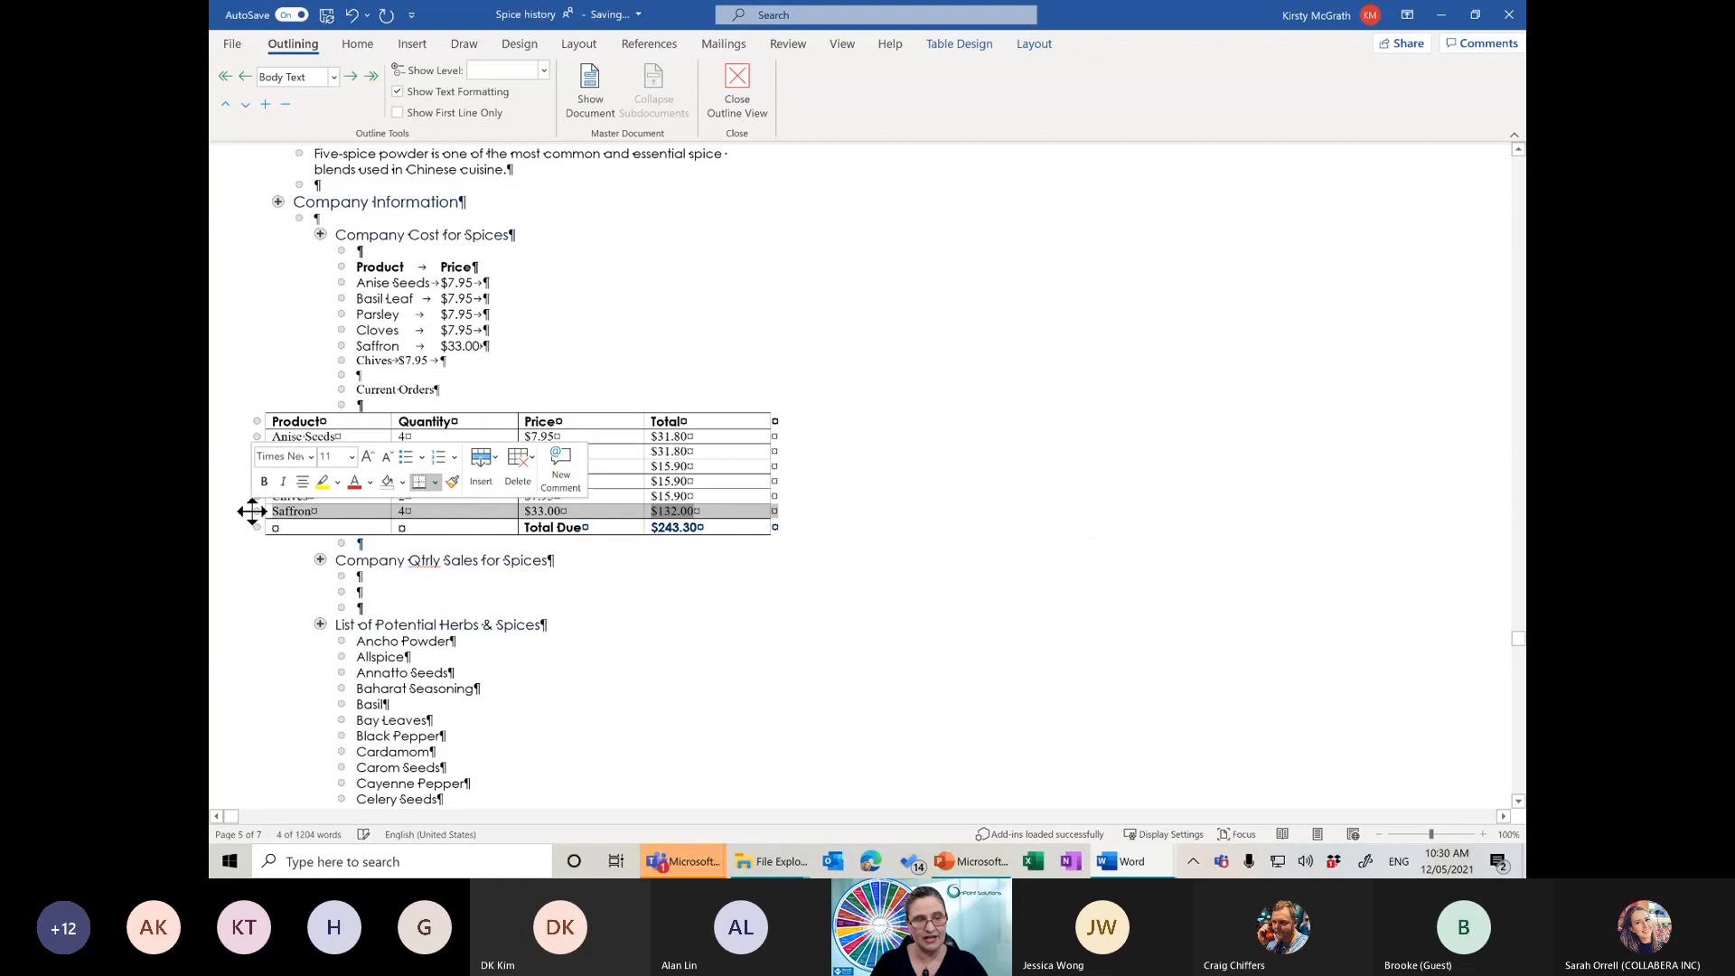
click(349, 514)
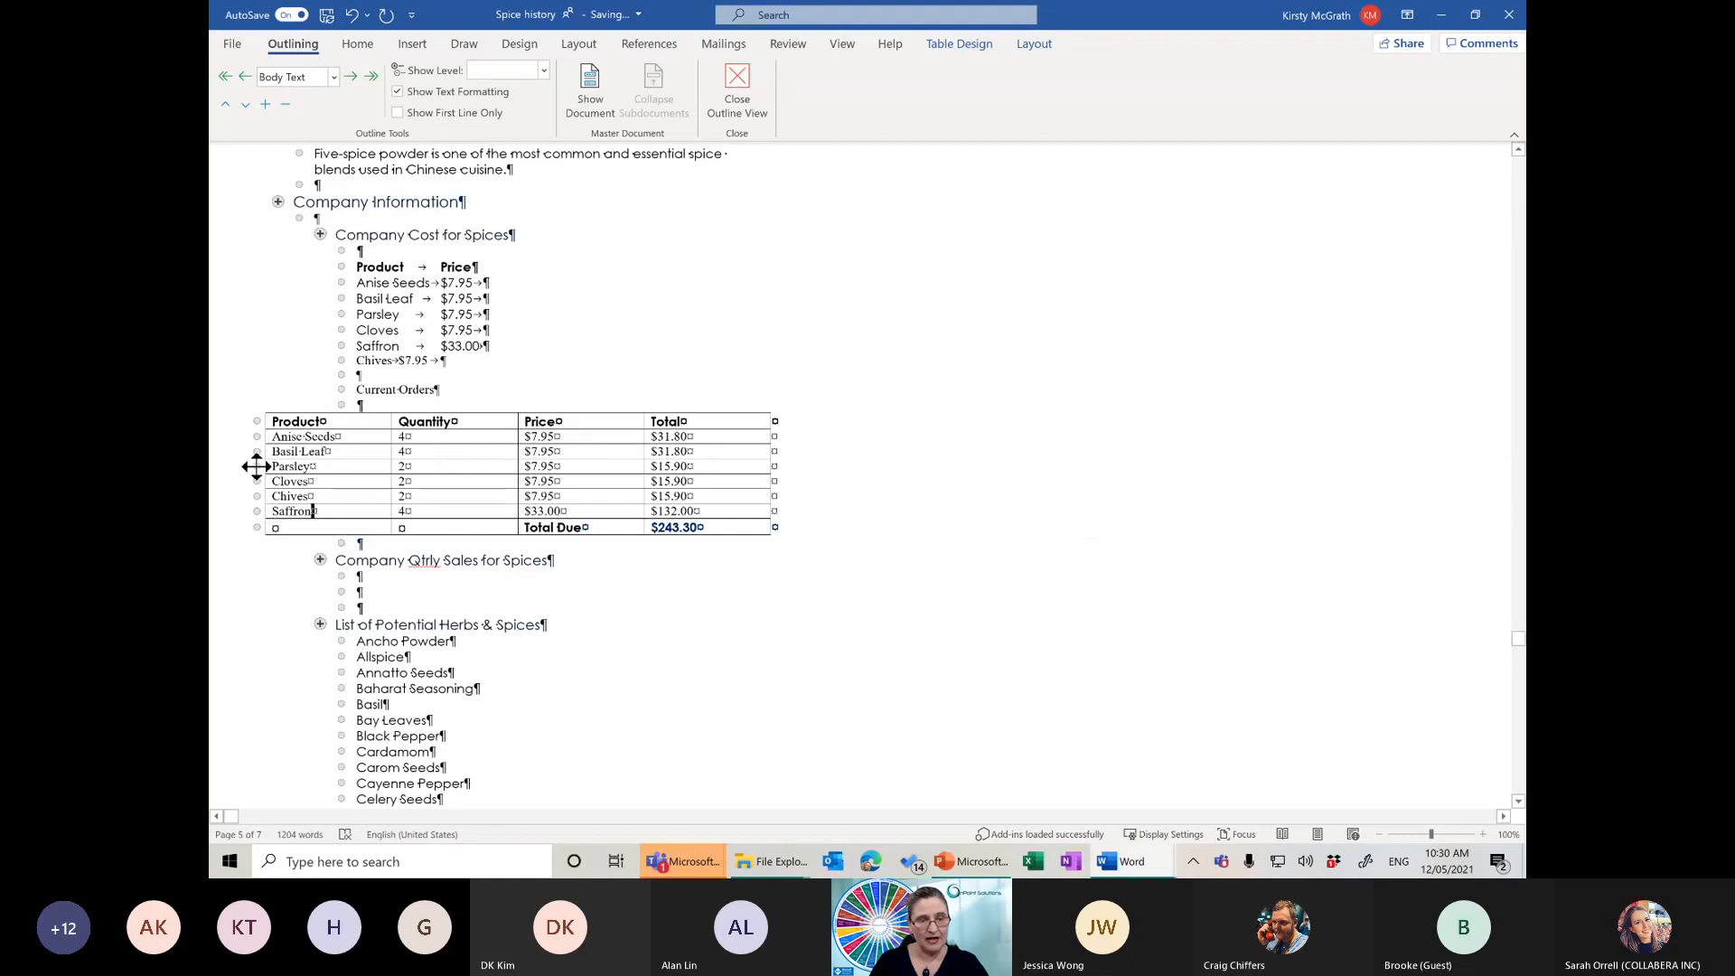
drag(258, 465, 255, 504)
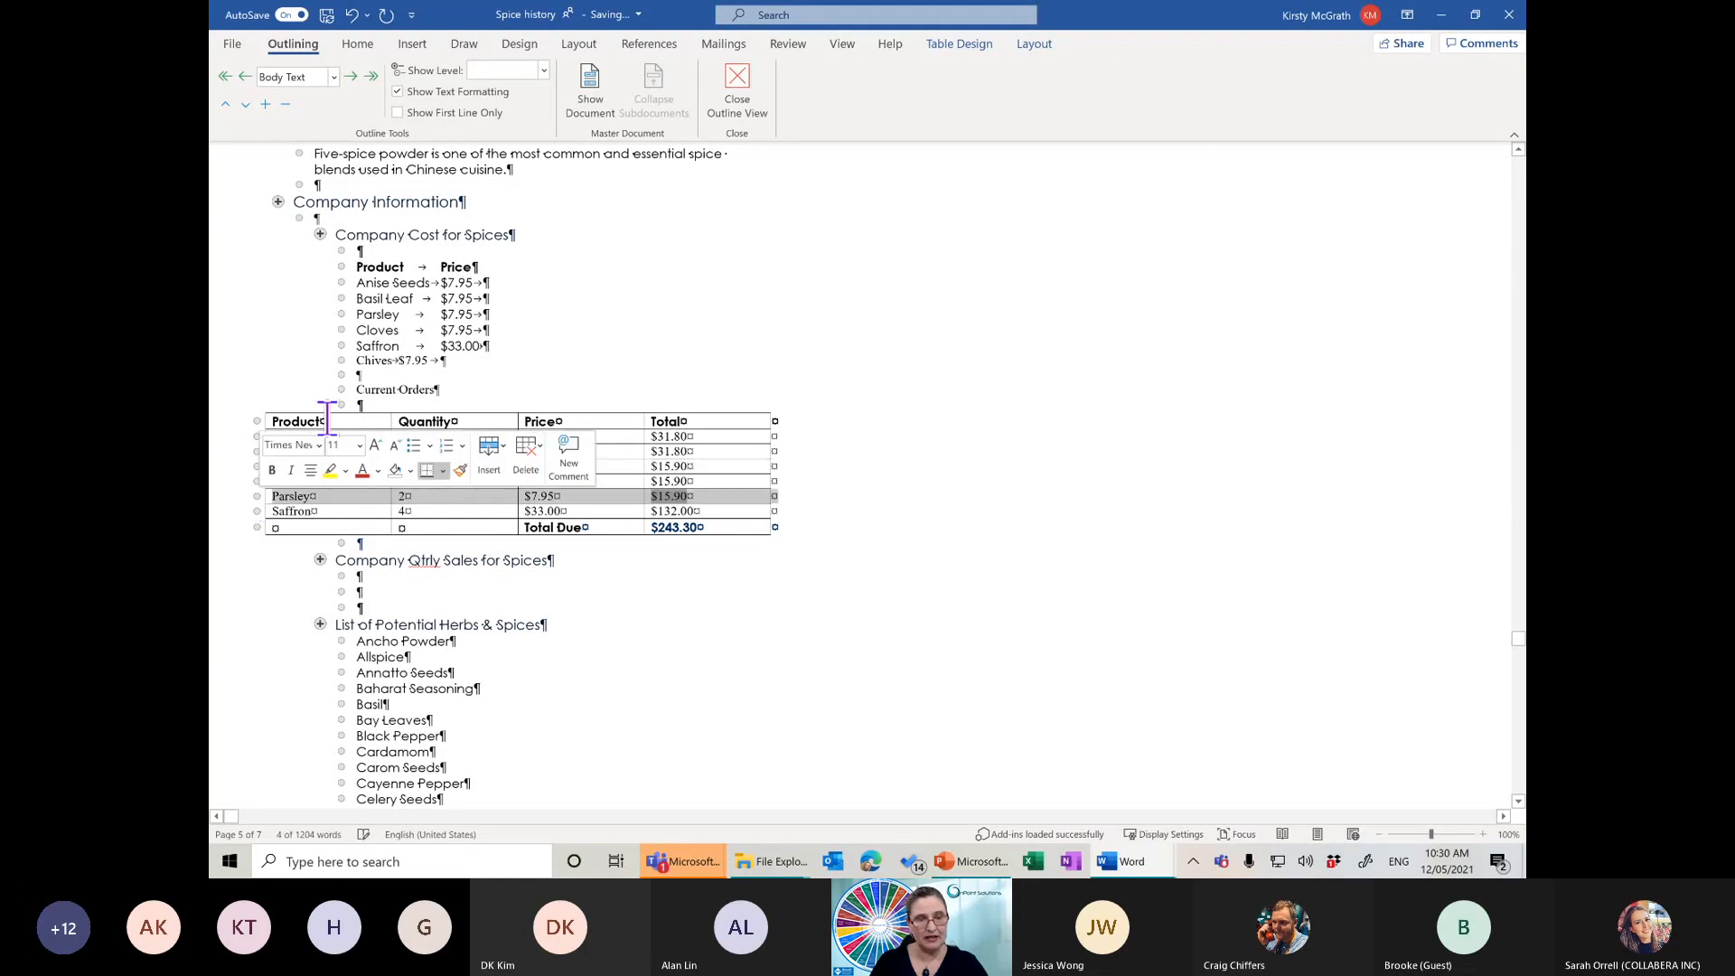
click(621, 509)
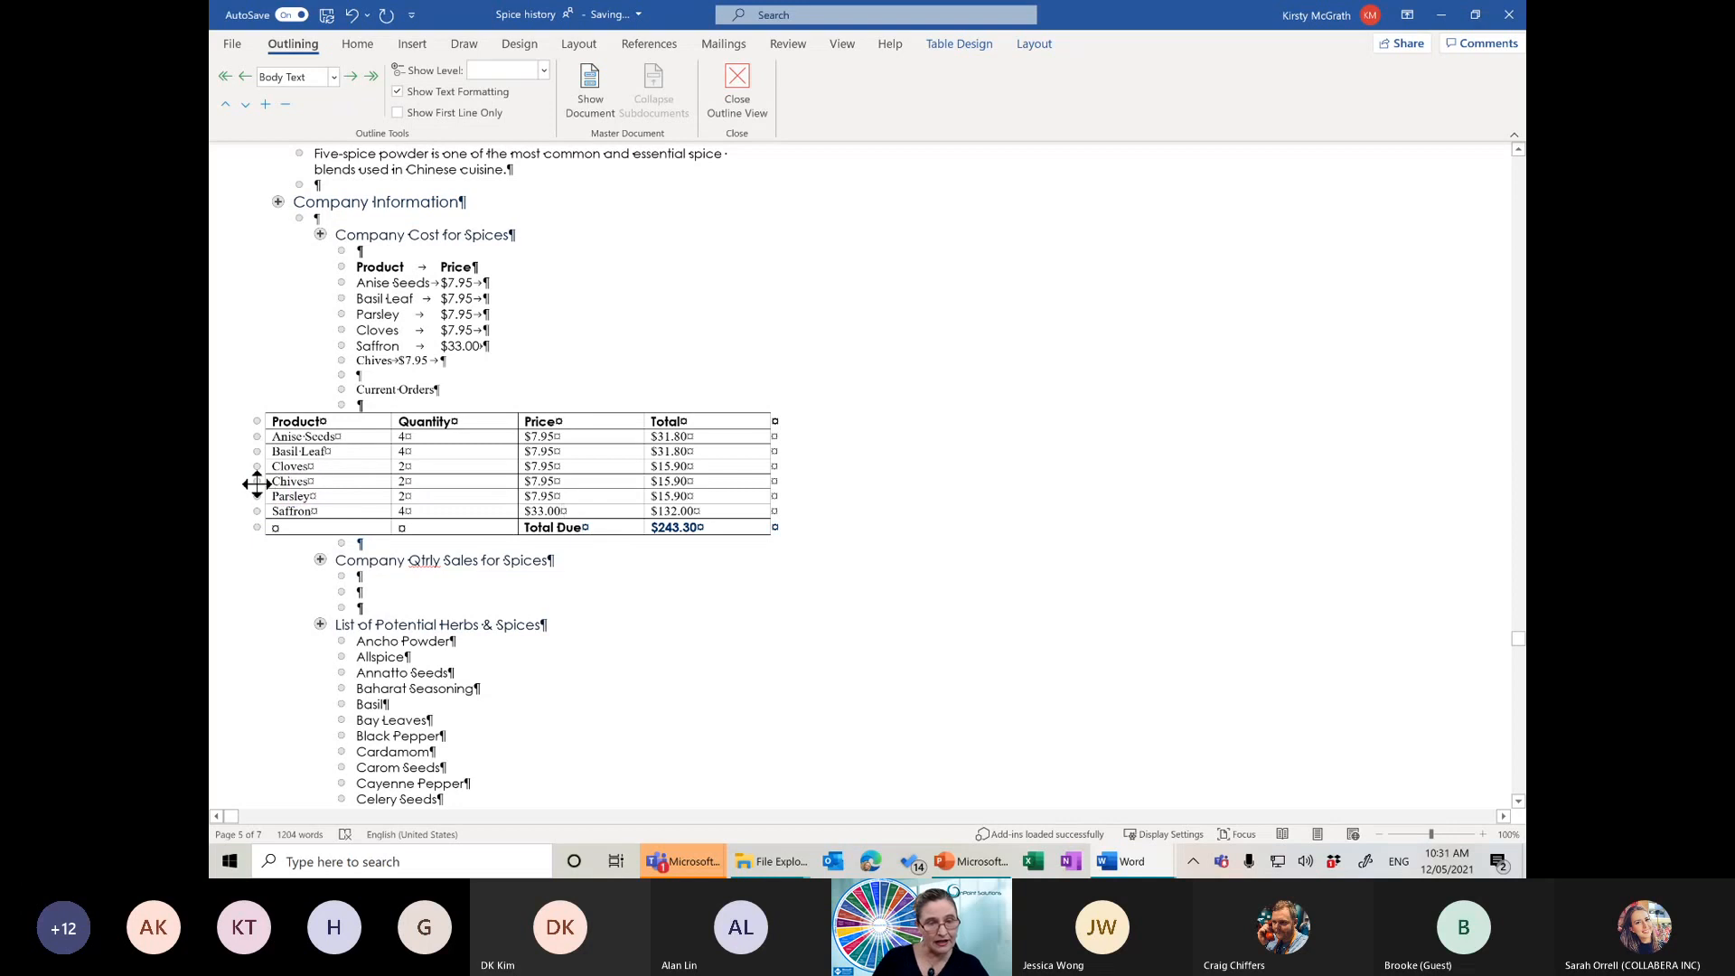
drag(257, 480, 256, 453)
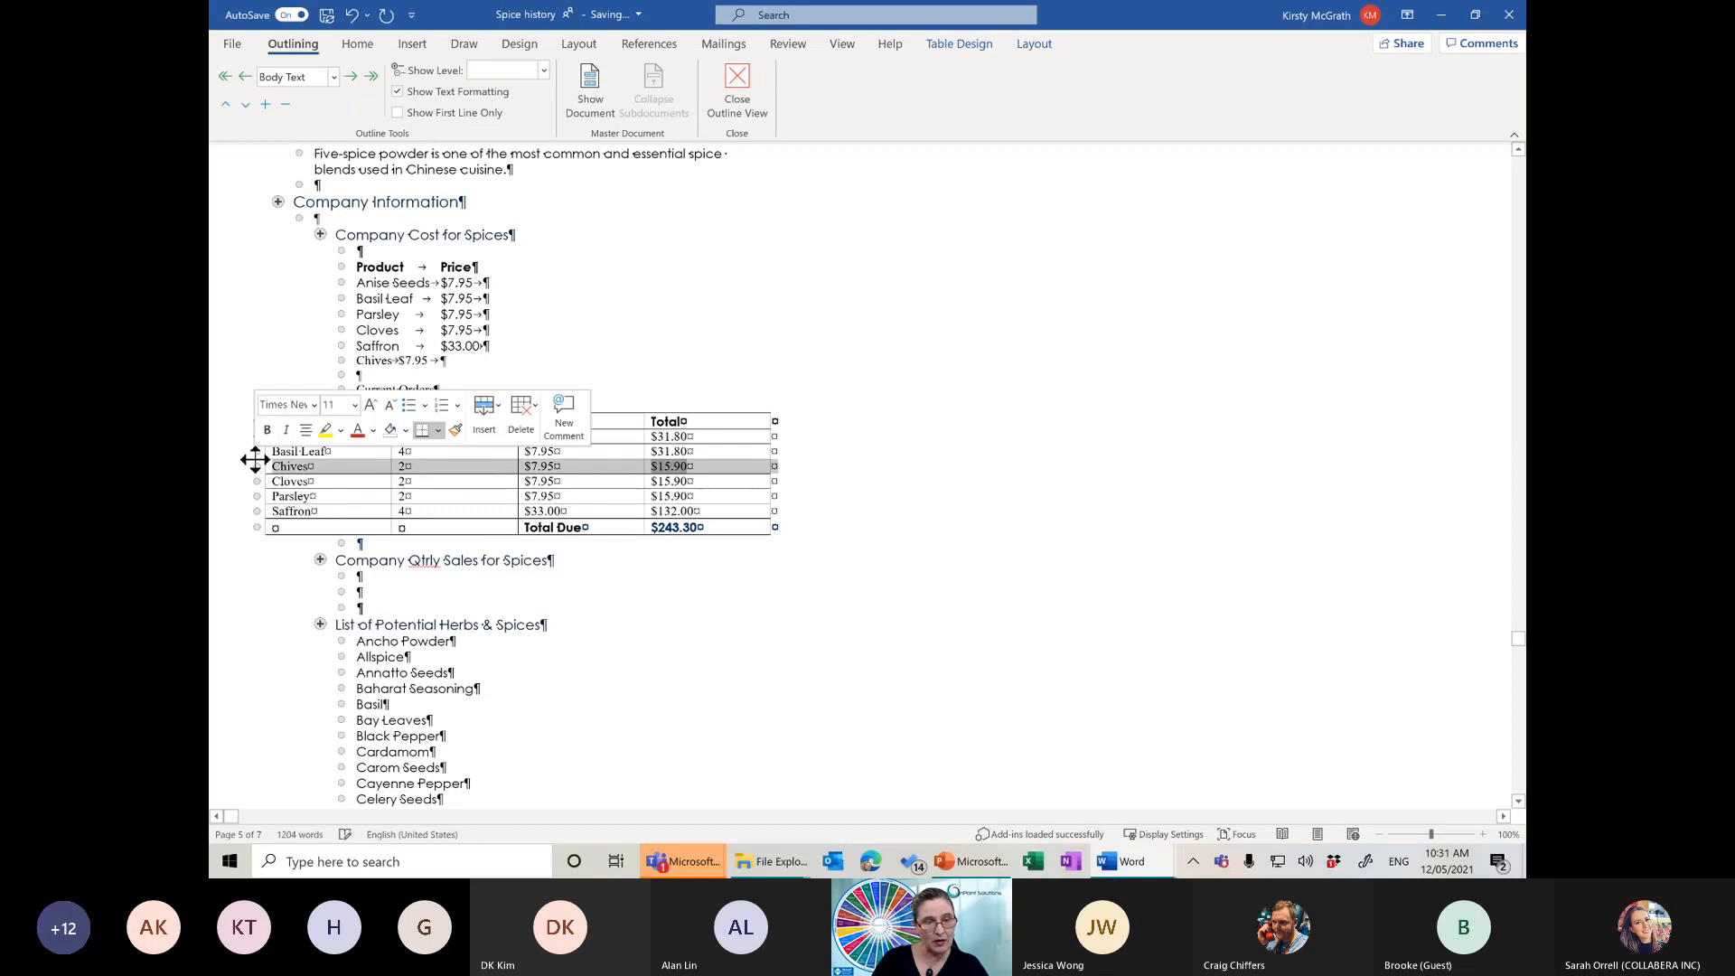
click(325, 508)
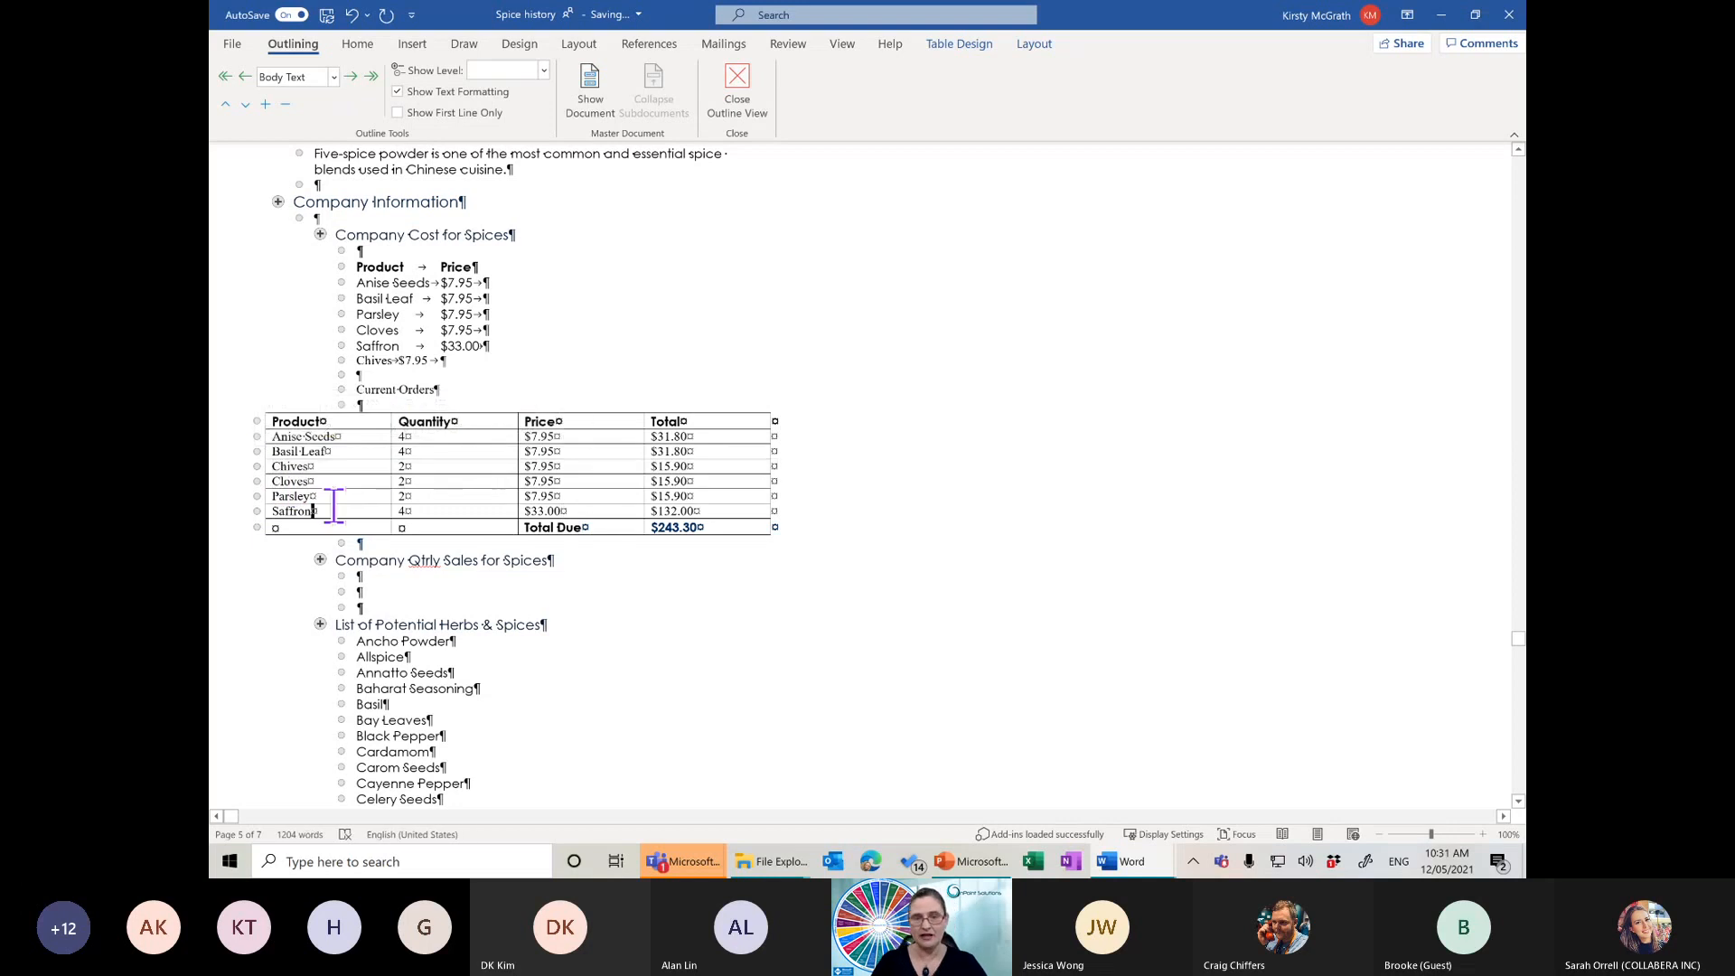
Close Outline view and return to the Current Orders table in Print Layout
click(739, 101)
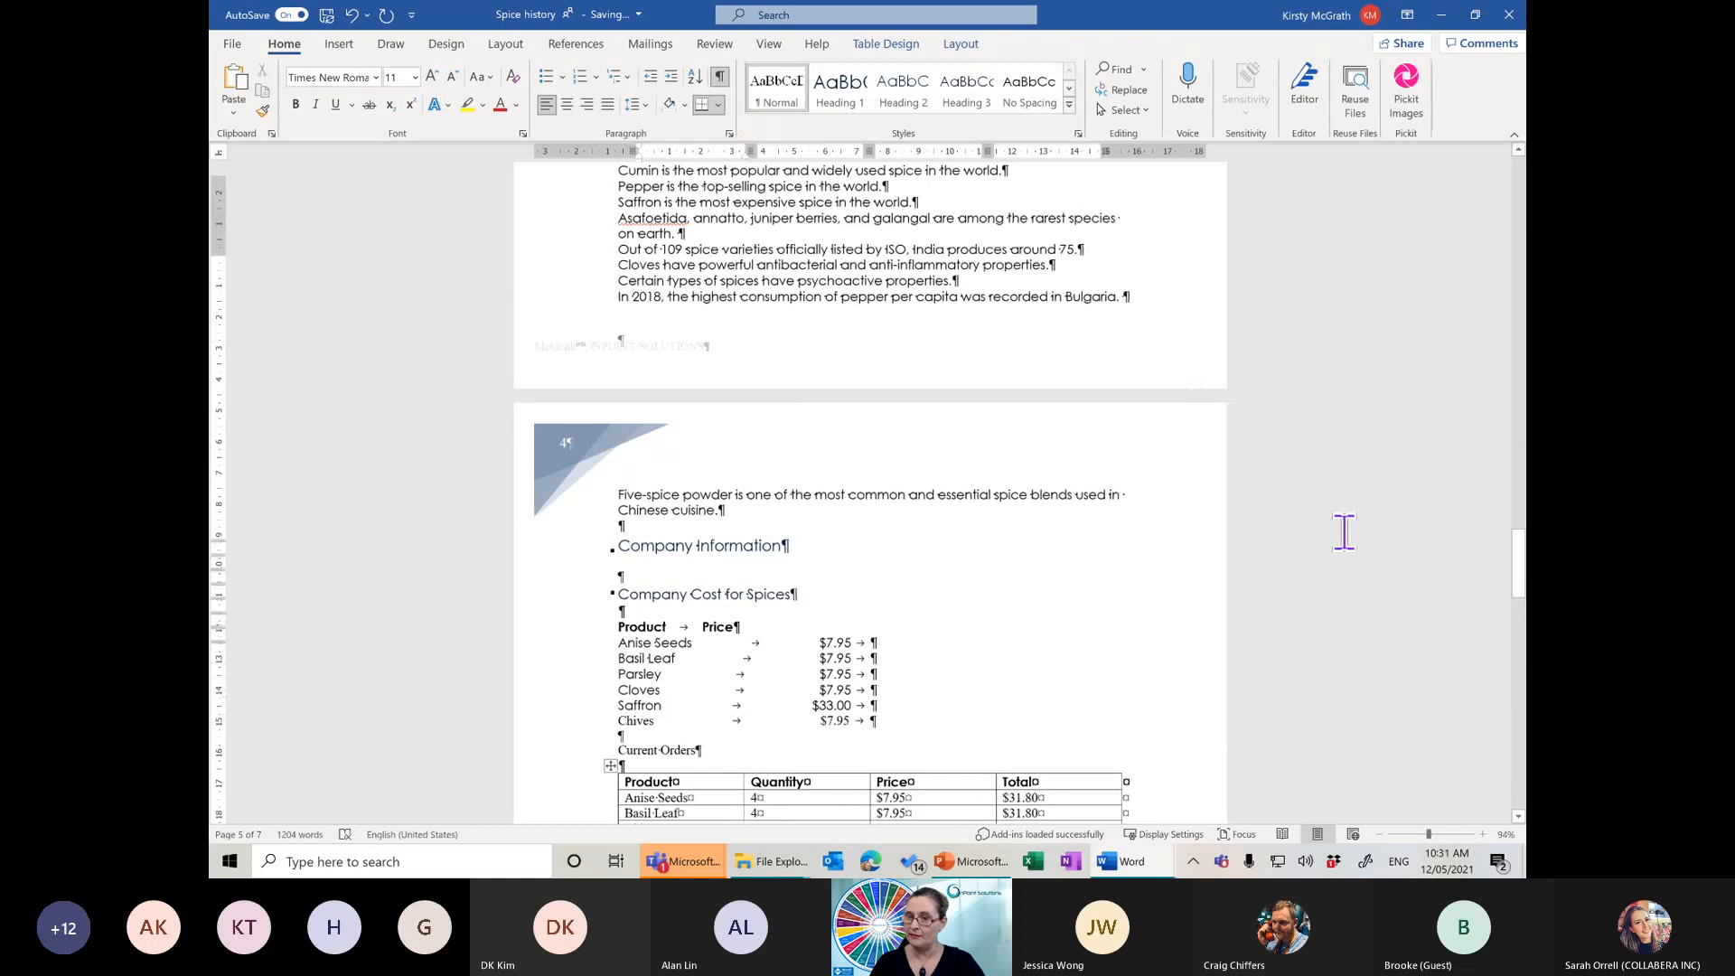
drag(1520, 573, 1519, 592)
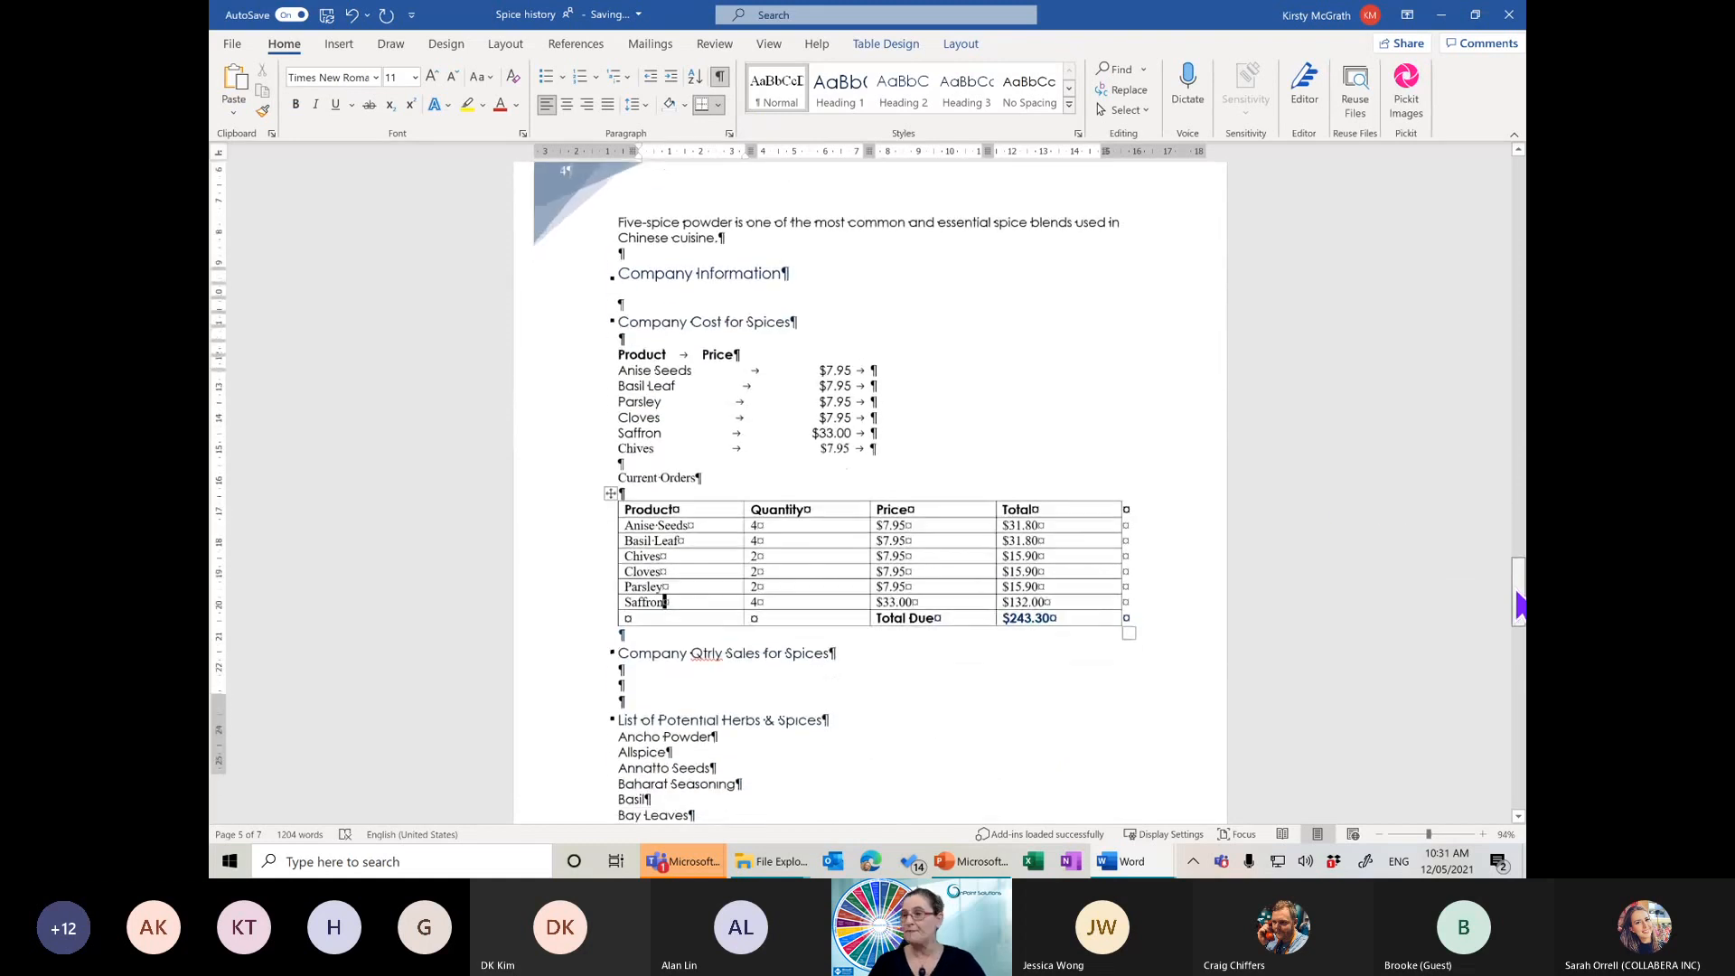
click(769, 43)
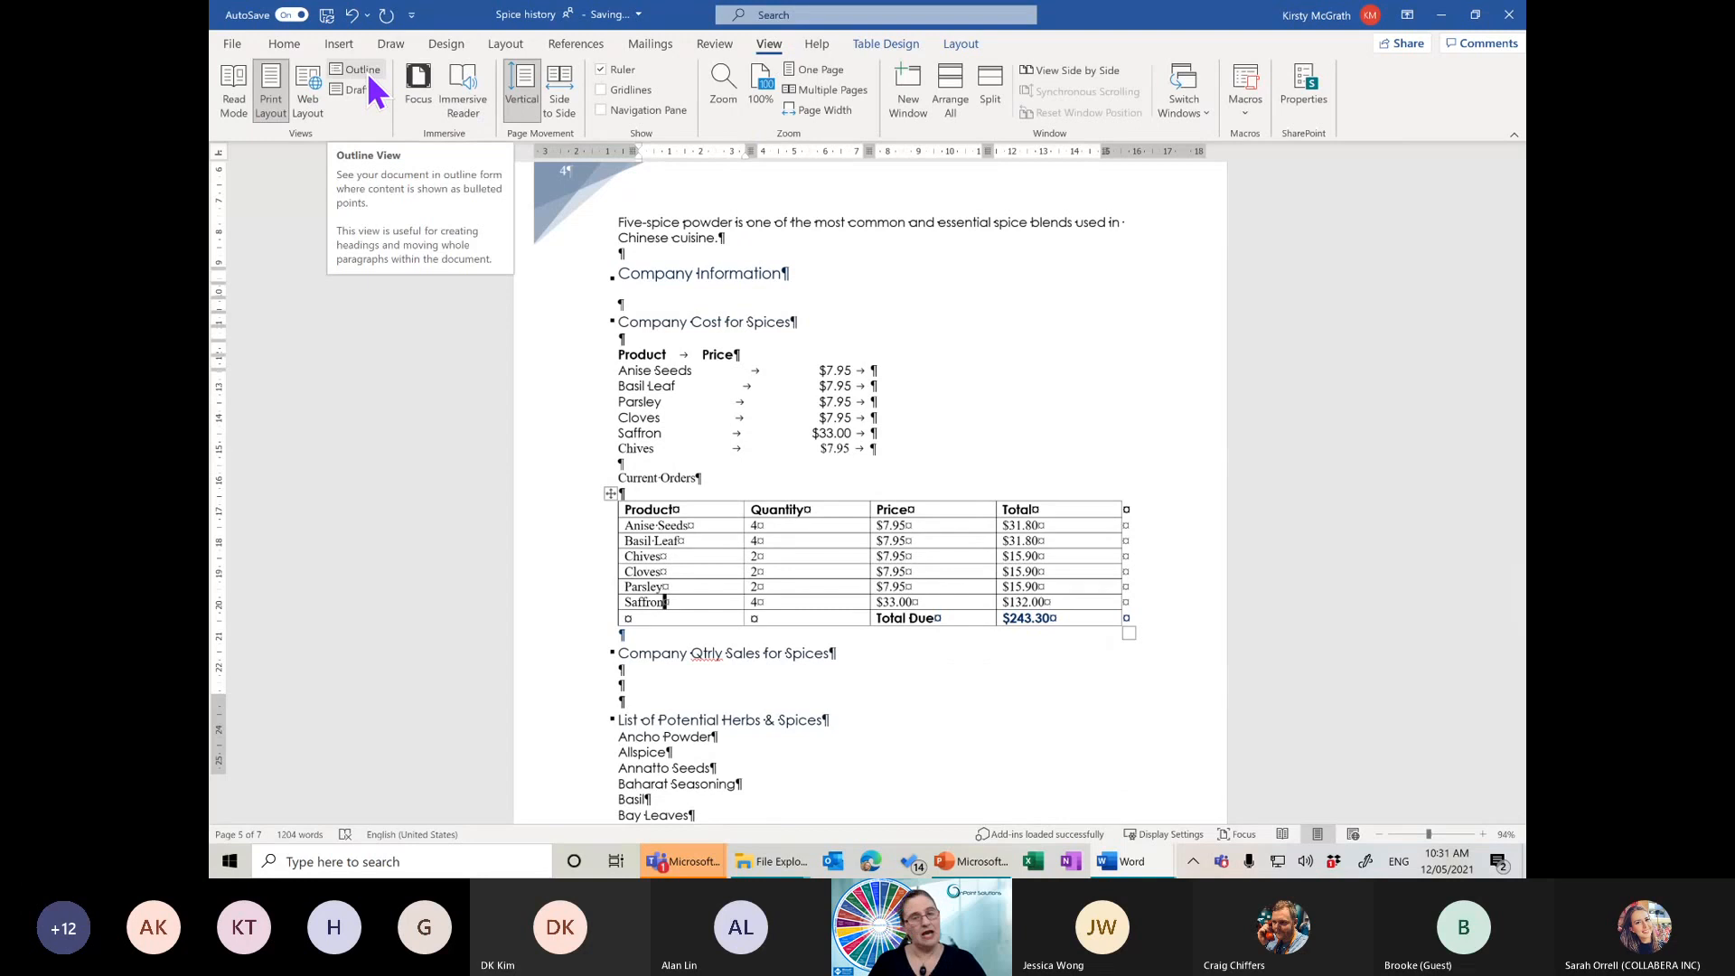
key(ctrl+Home)
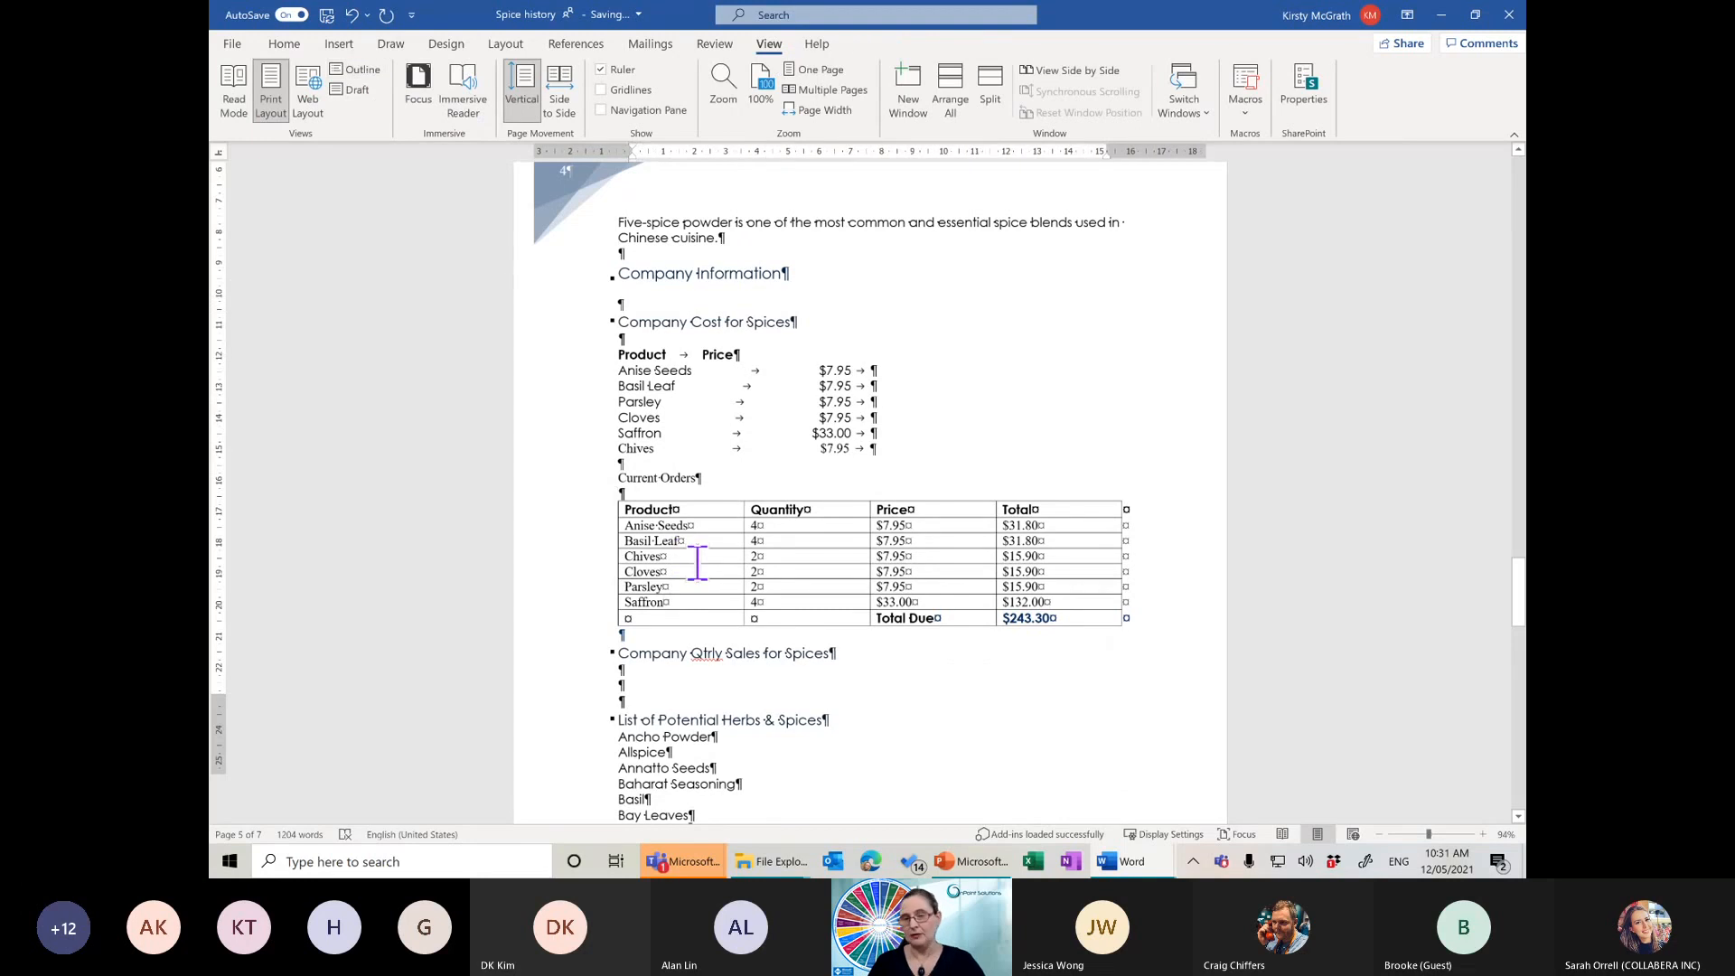
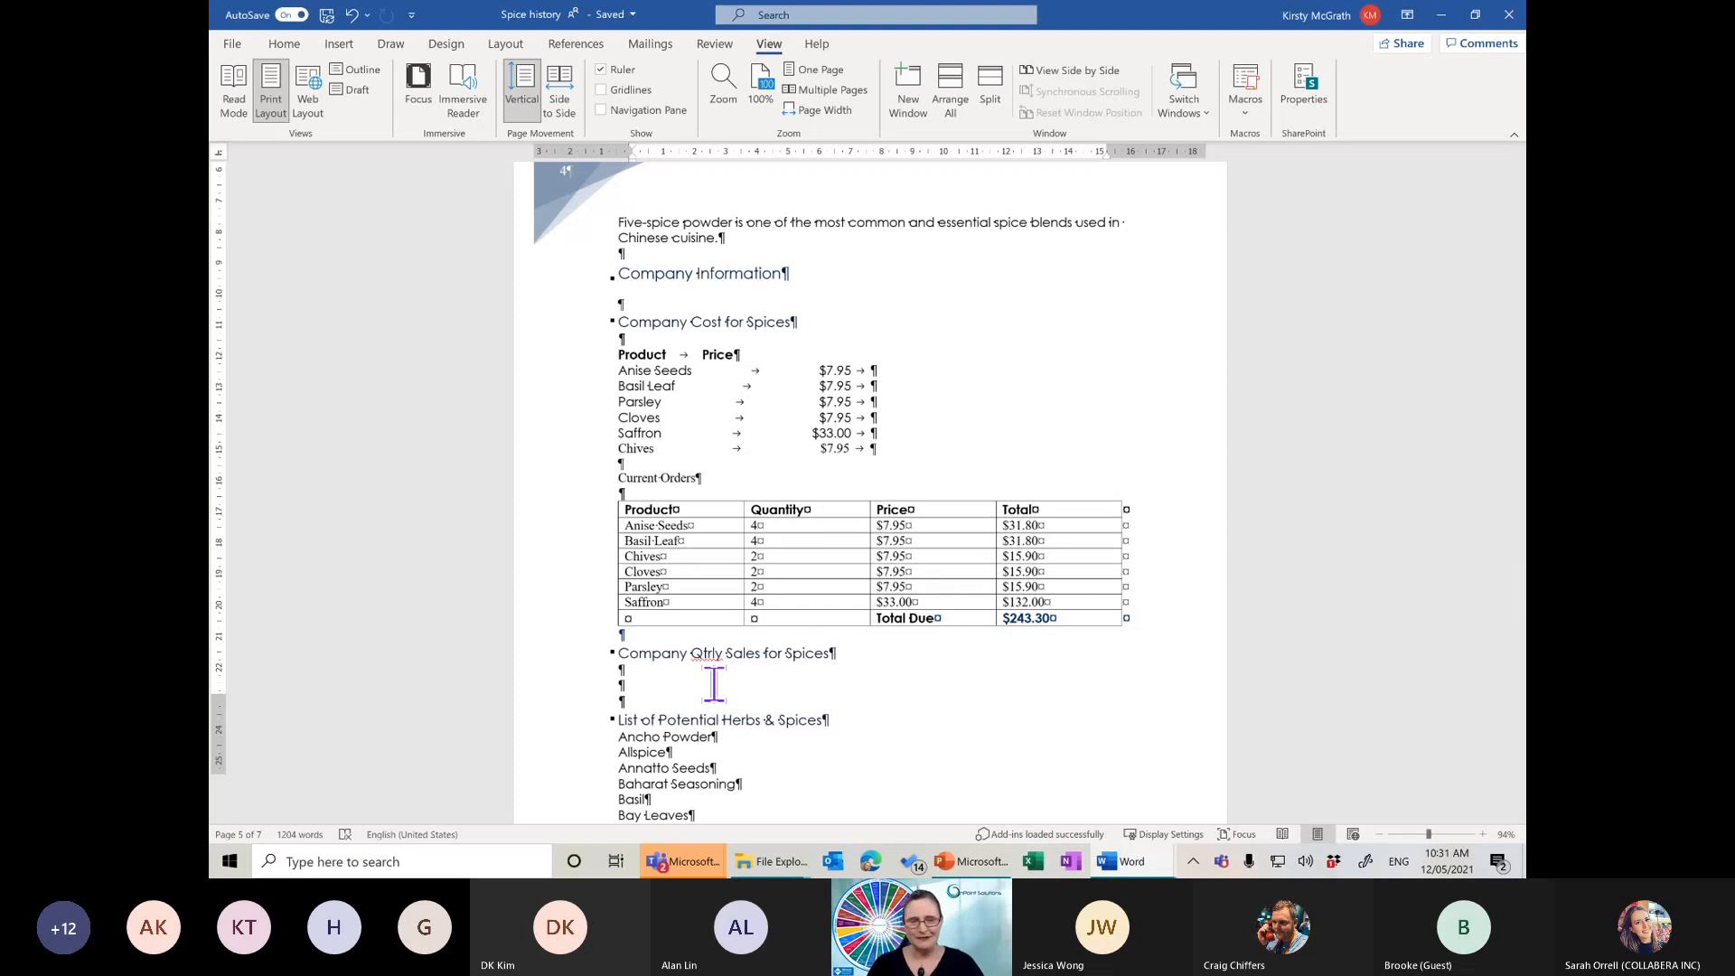
key(ctrl+z)
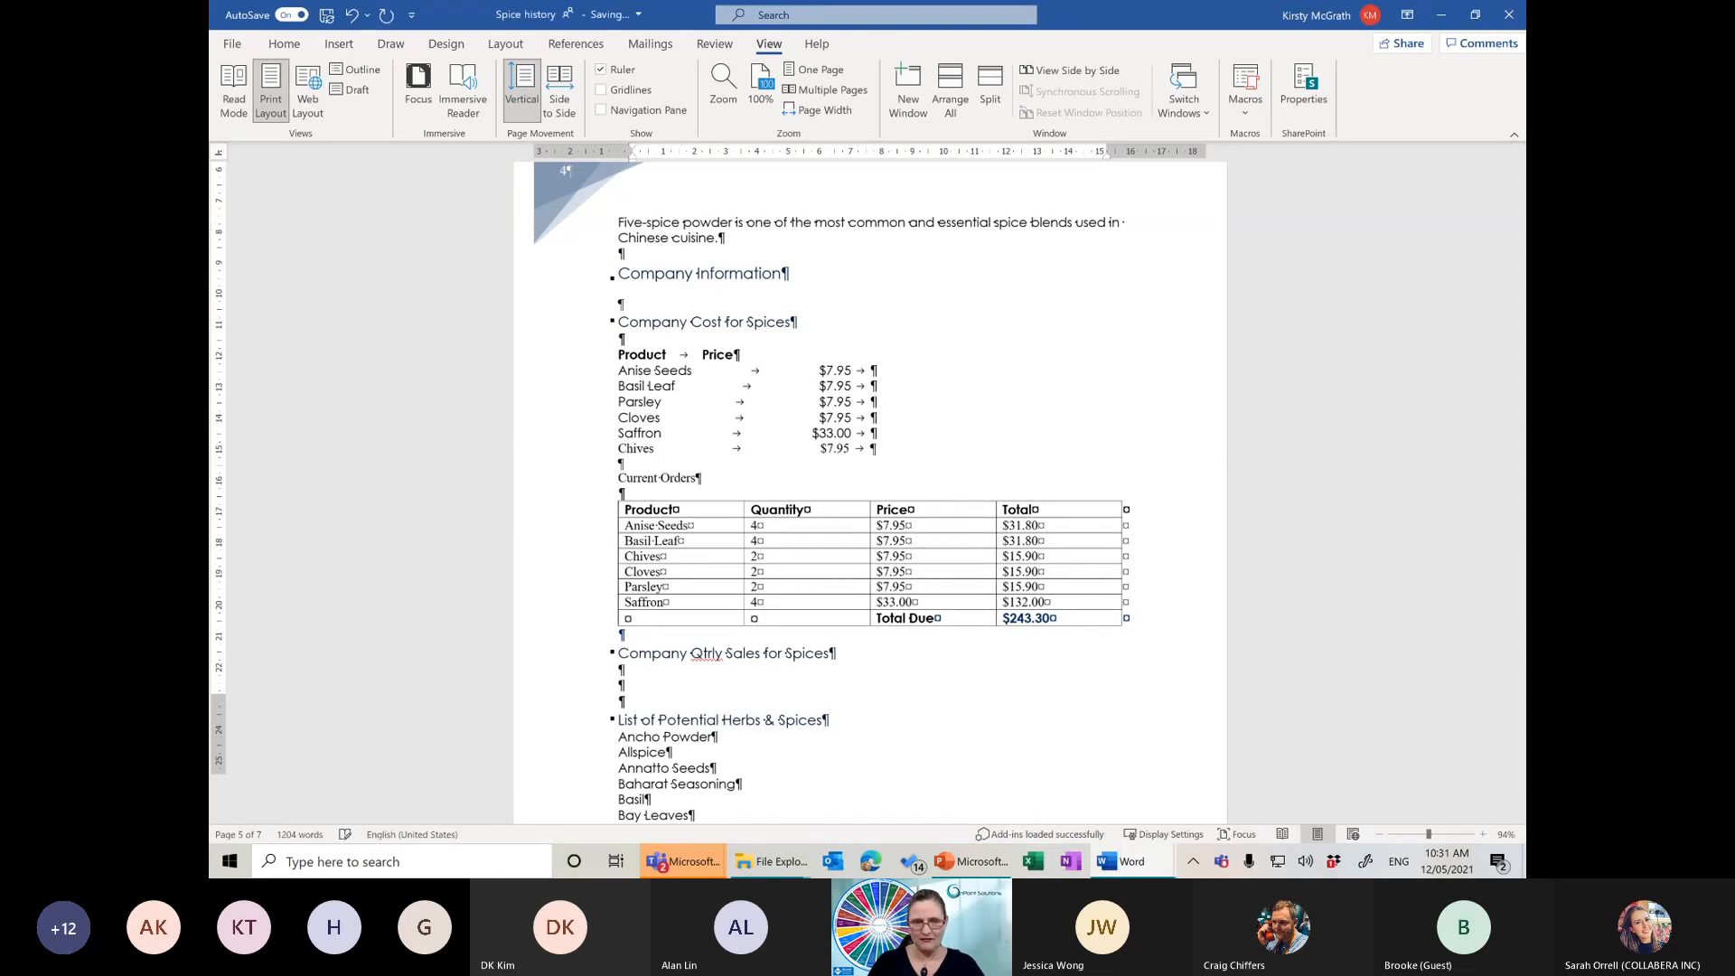
Insert two blank rows between the Basil Leaf and Chives rows of the order table, and undo both insertions
click(623, 556)
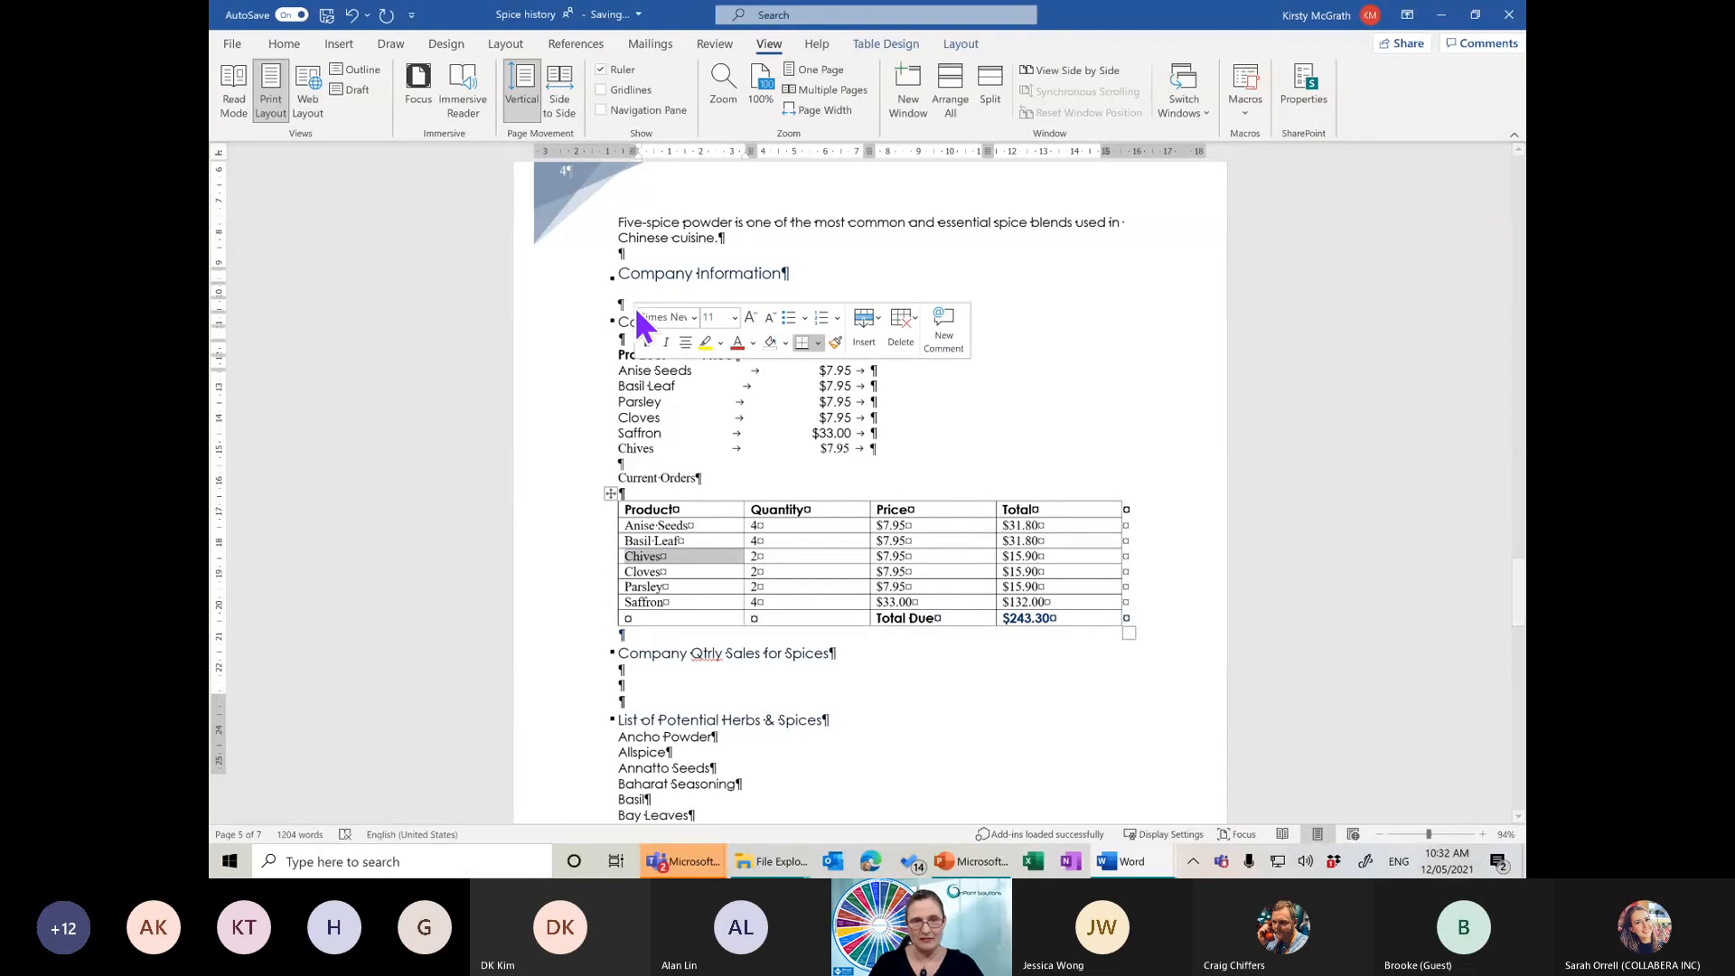
click(616, 549)
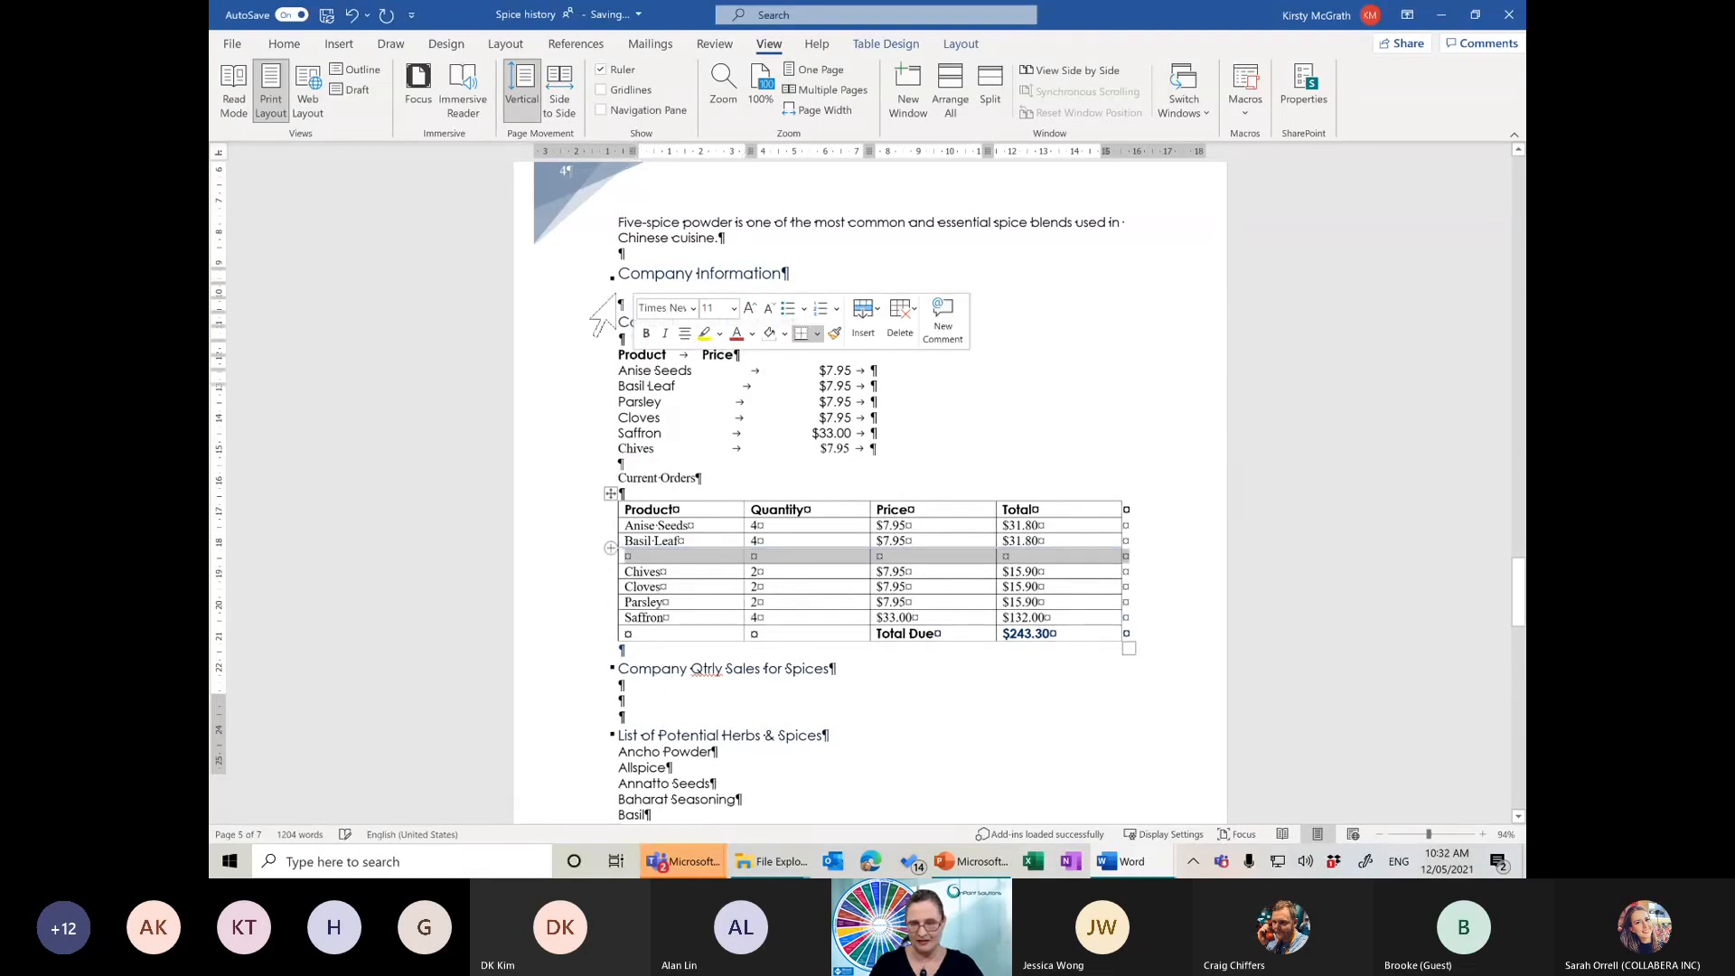
click(676, 509)
click(658, 478)
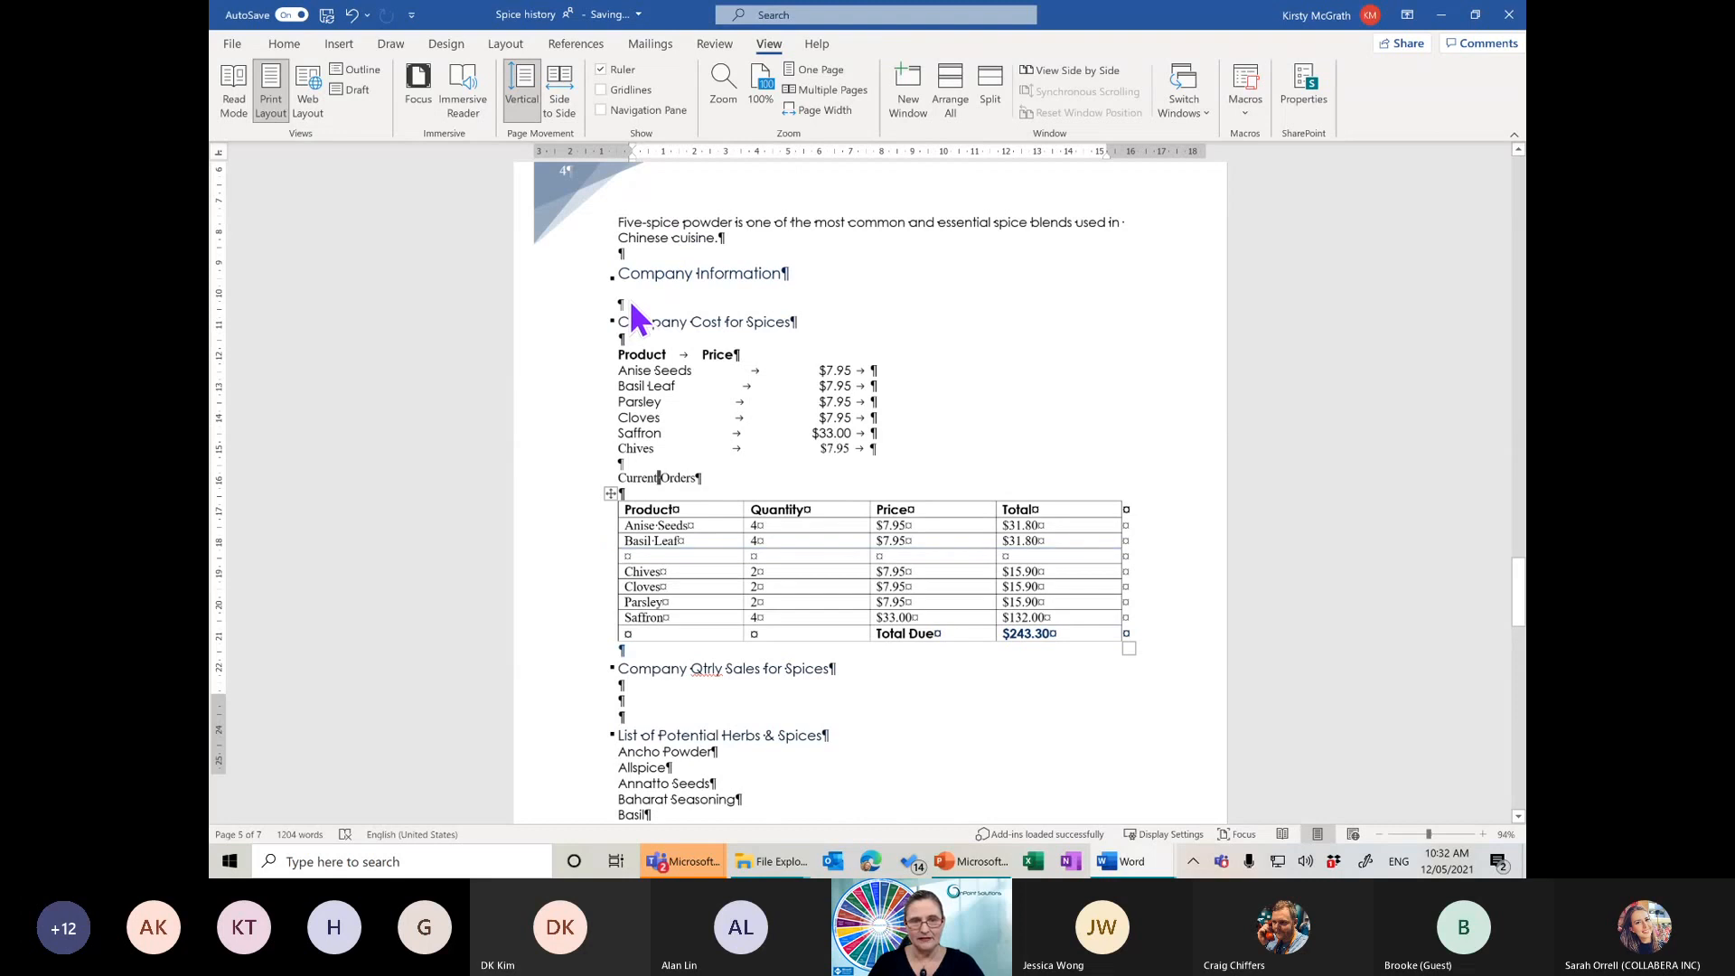
click(611, 548)
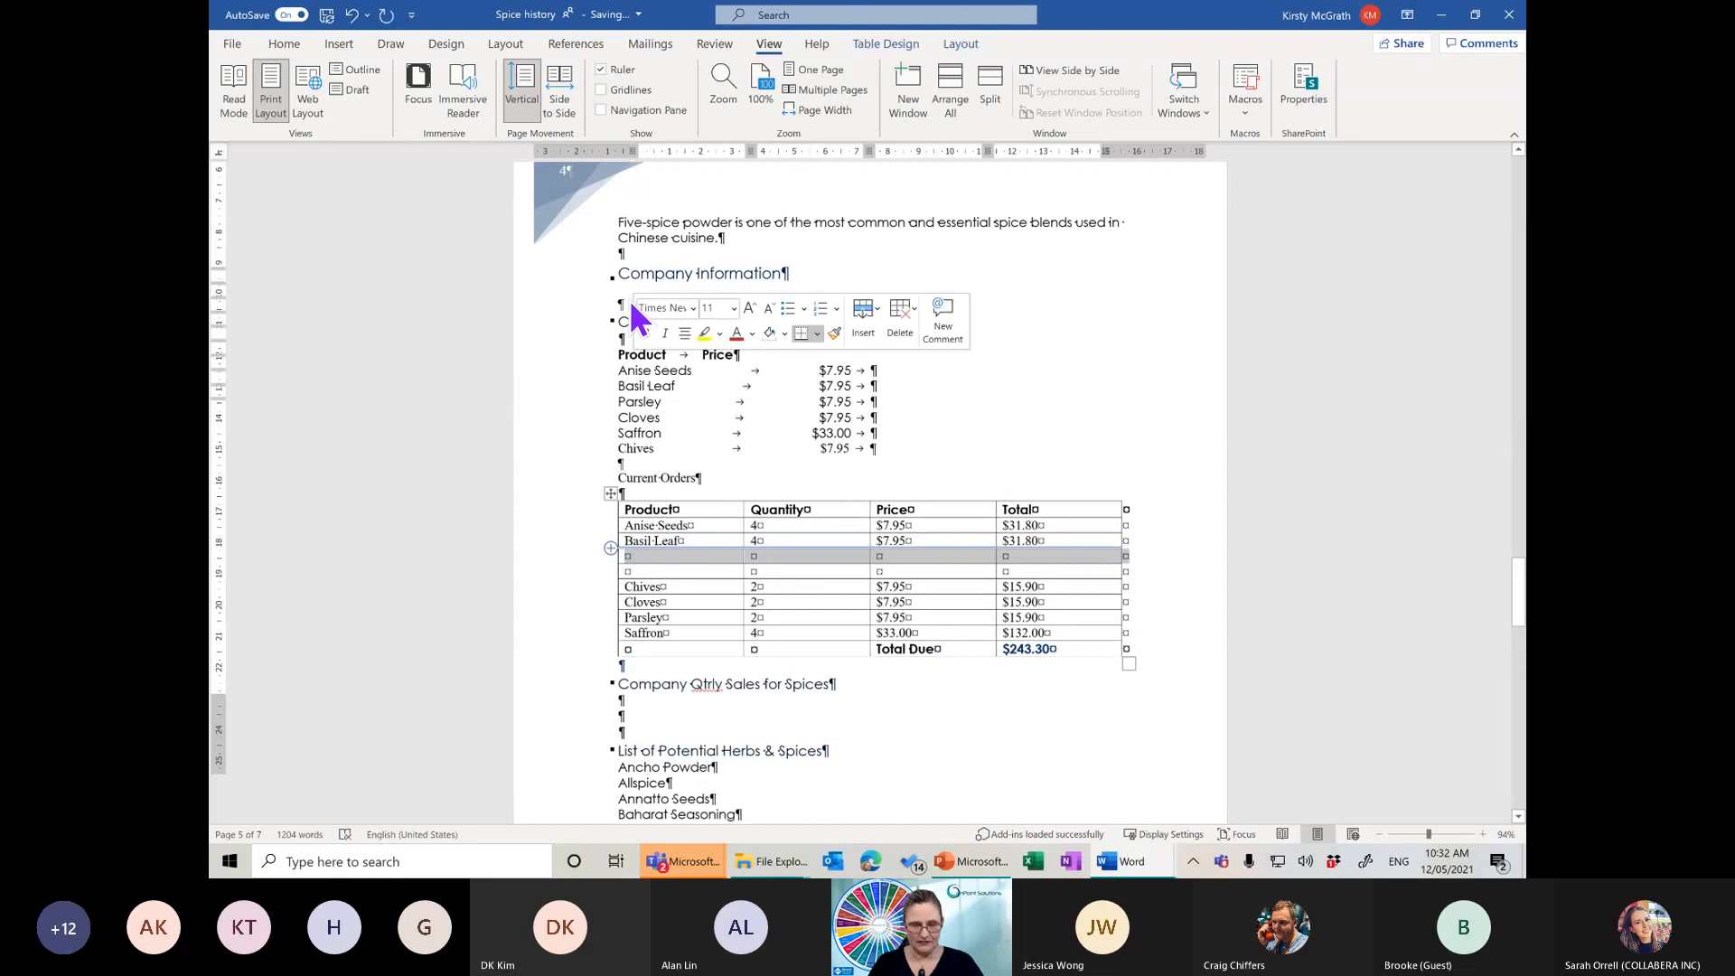
key(ctrl+z)
key(ctrl+z)
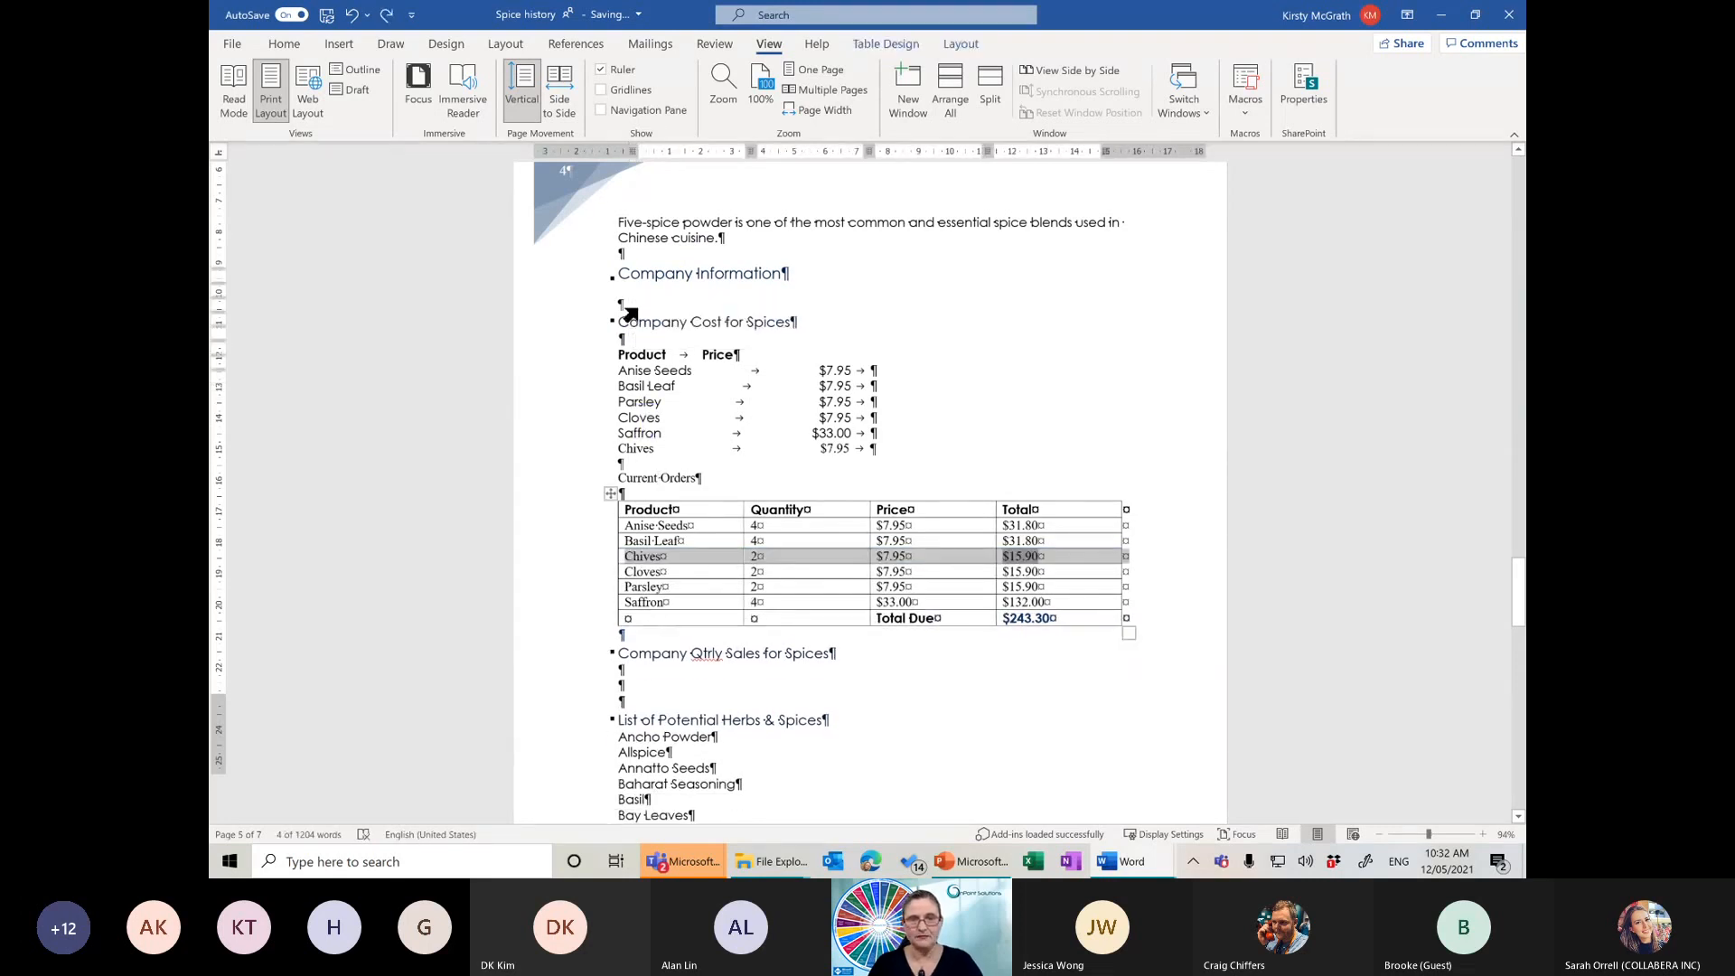
Add eight empty paragraphs between the Company Information and Company Cost for Spices headings
click(674, 302)
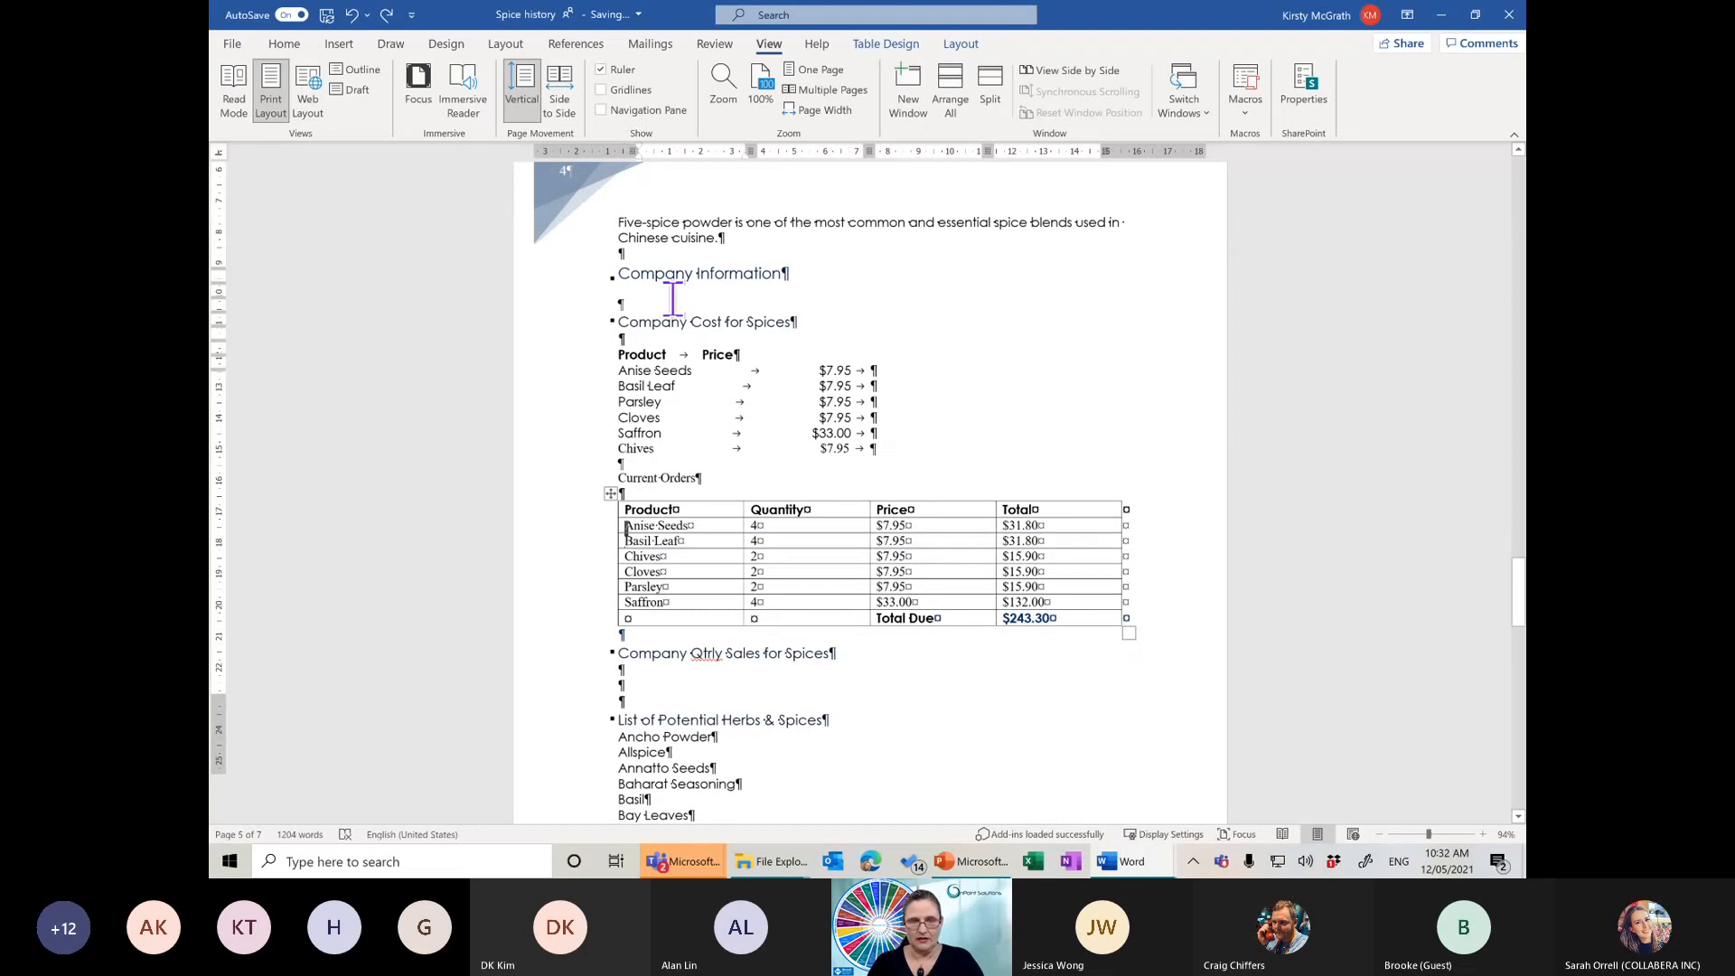
scroll(674, 297, up, 2)
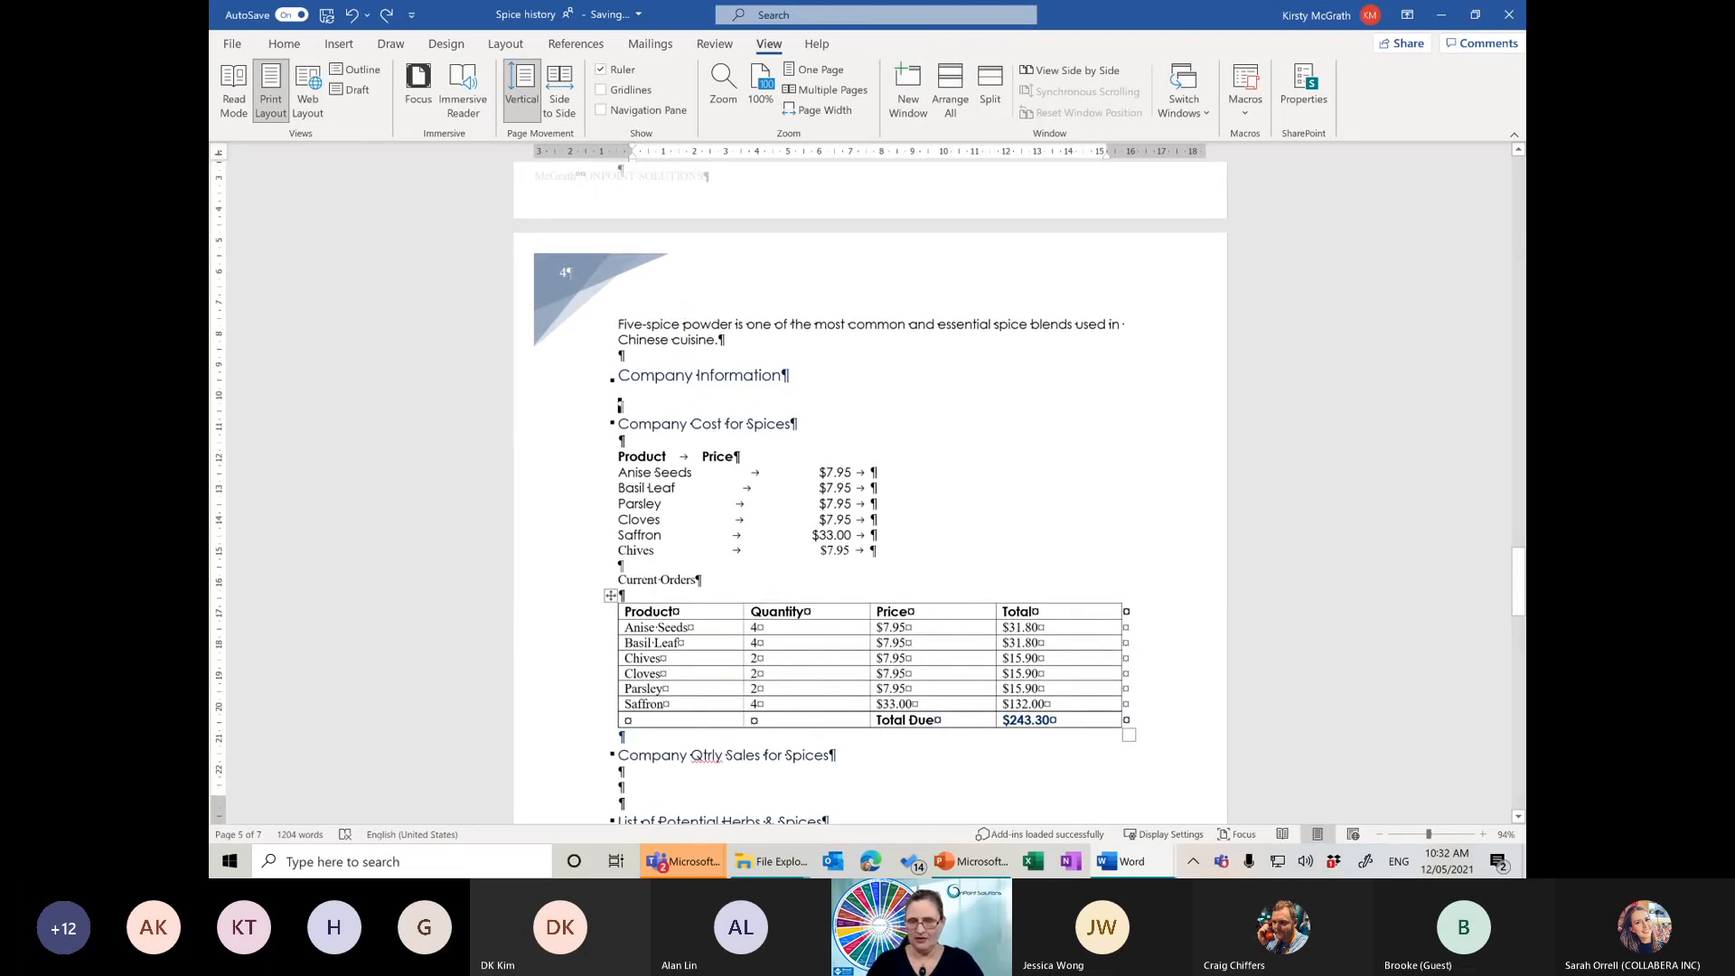
key(Return)
key(Return)
key(Return)
key(Return)
key(Return)
key(Return)
key(Return)
key(Return)
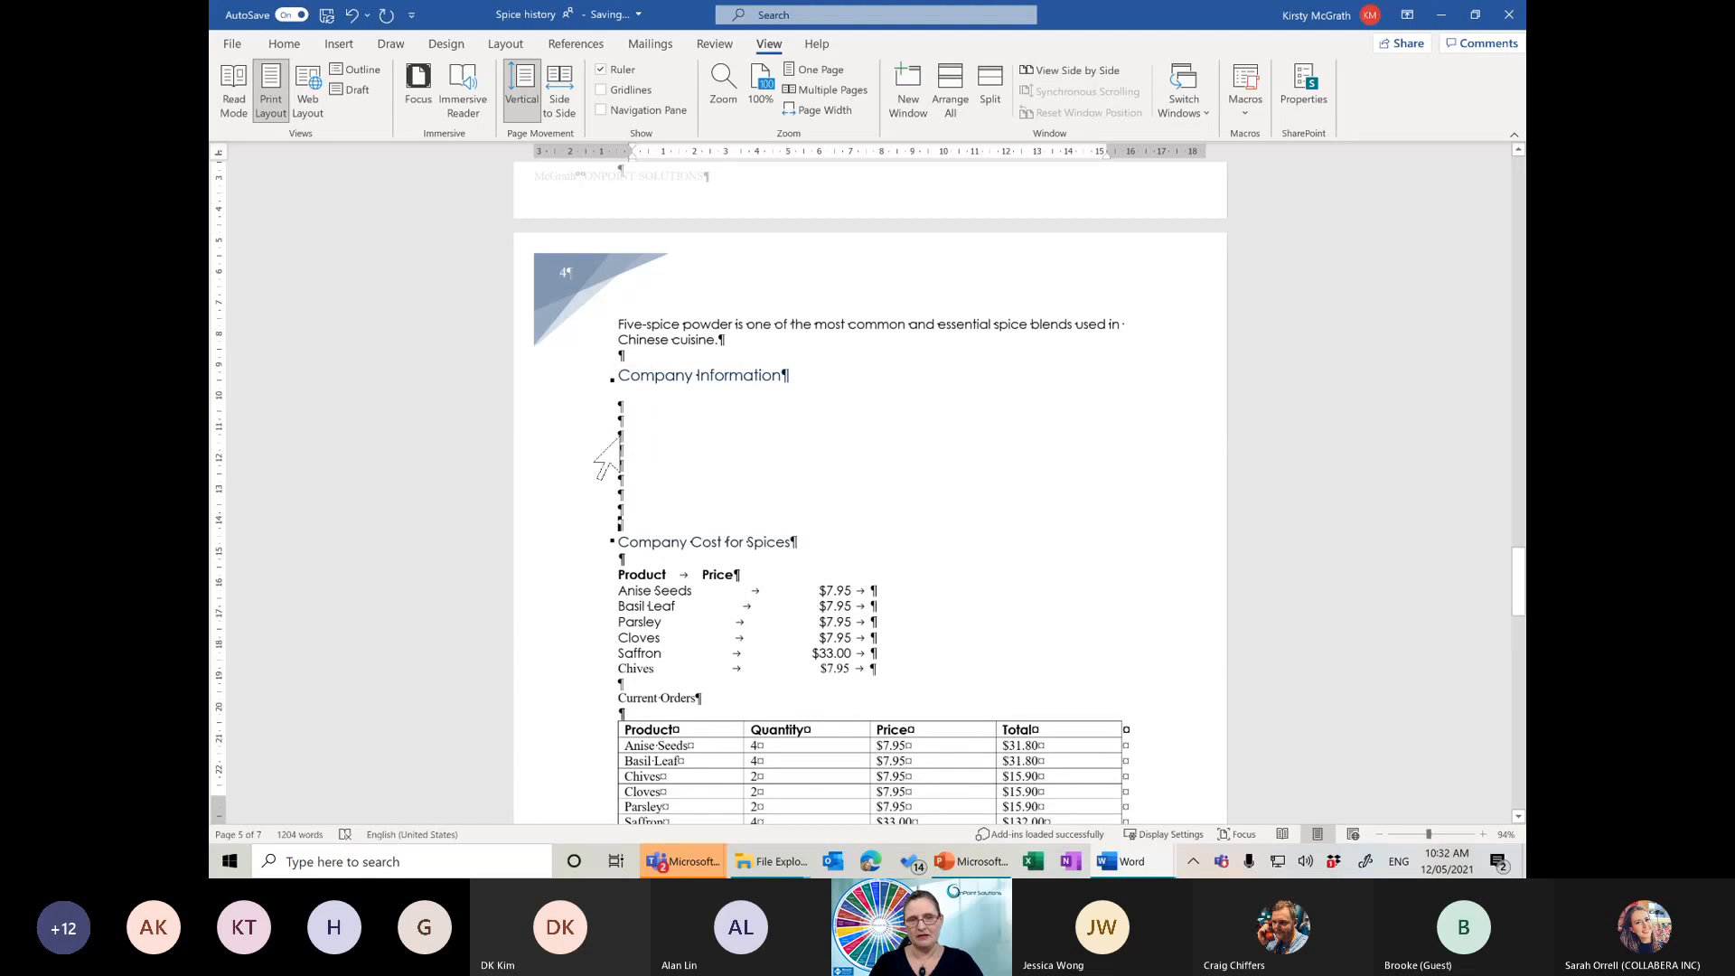
Try to draw a small table in the empty paragraphs below Company Information with Draw Table, and undo it
click(619, 439)
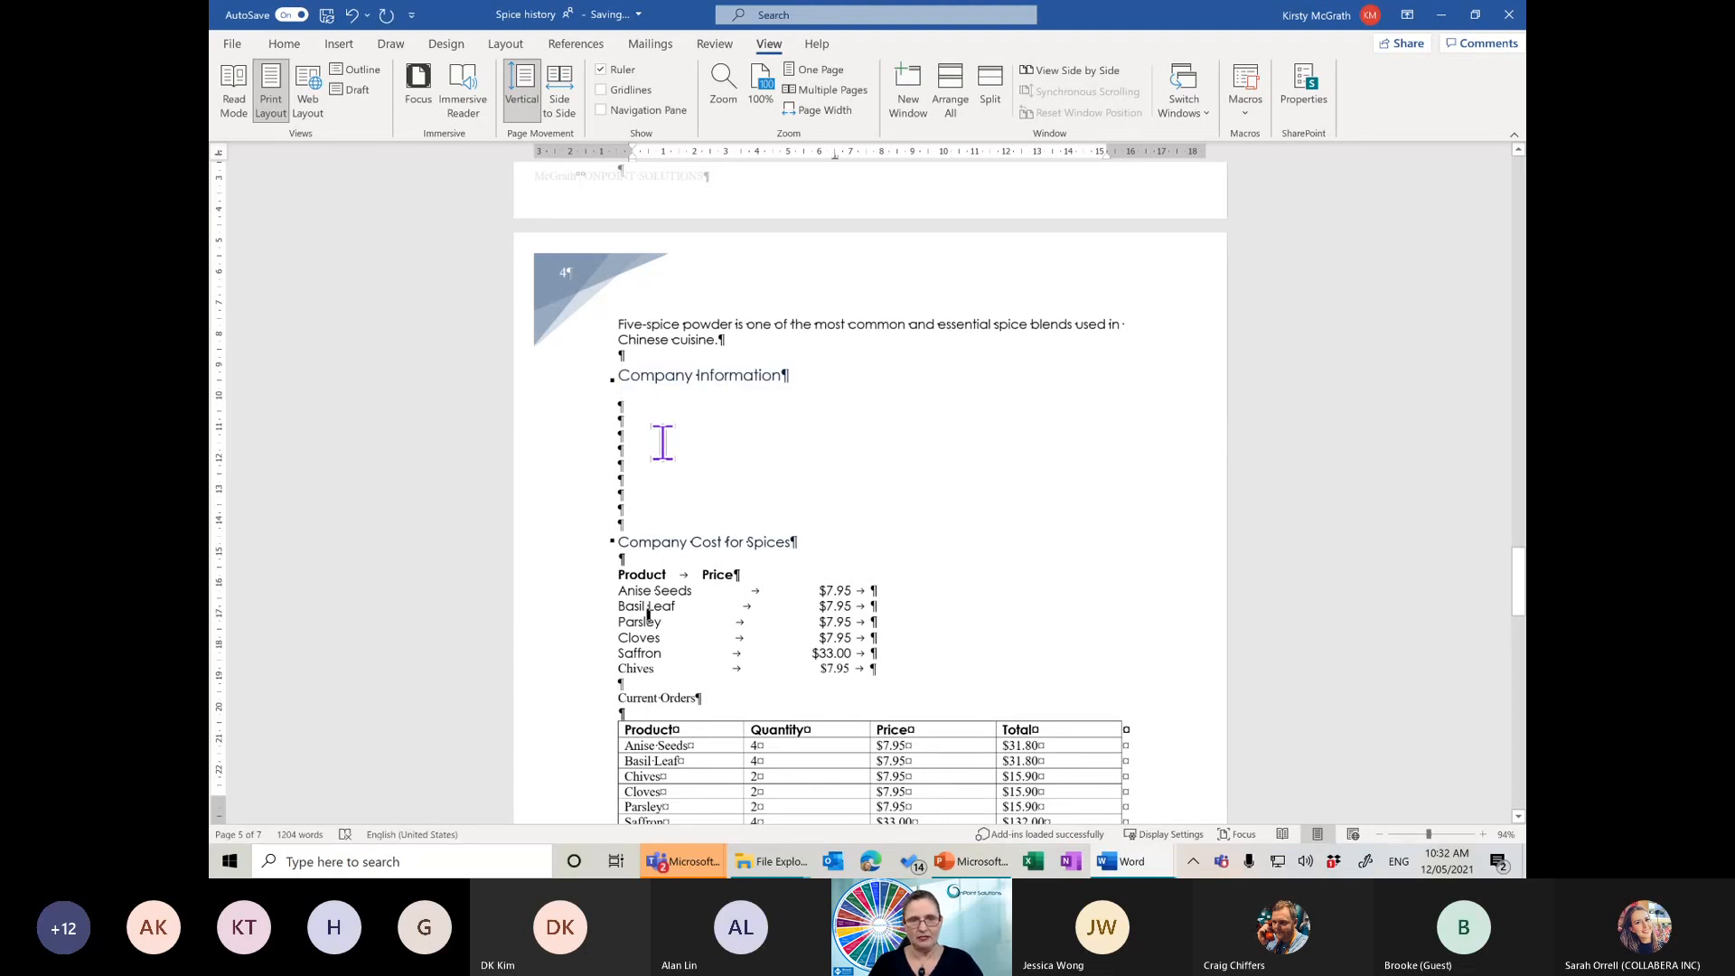
key(Up)
key(Up)
key(Up)
key(Up)
key(Up)
key(Up)
key(Up)
key(Up)
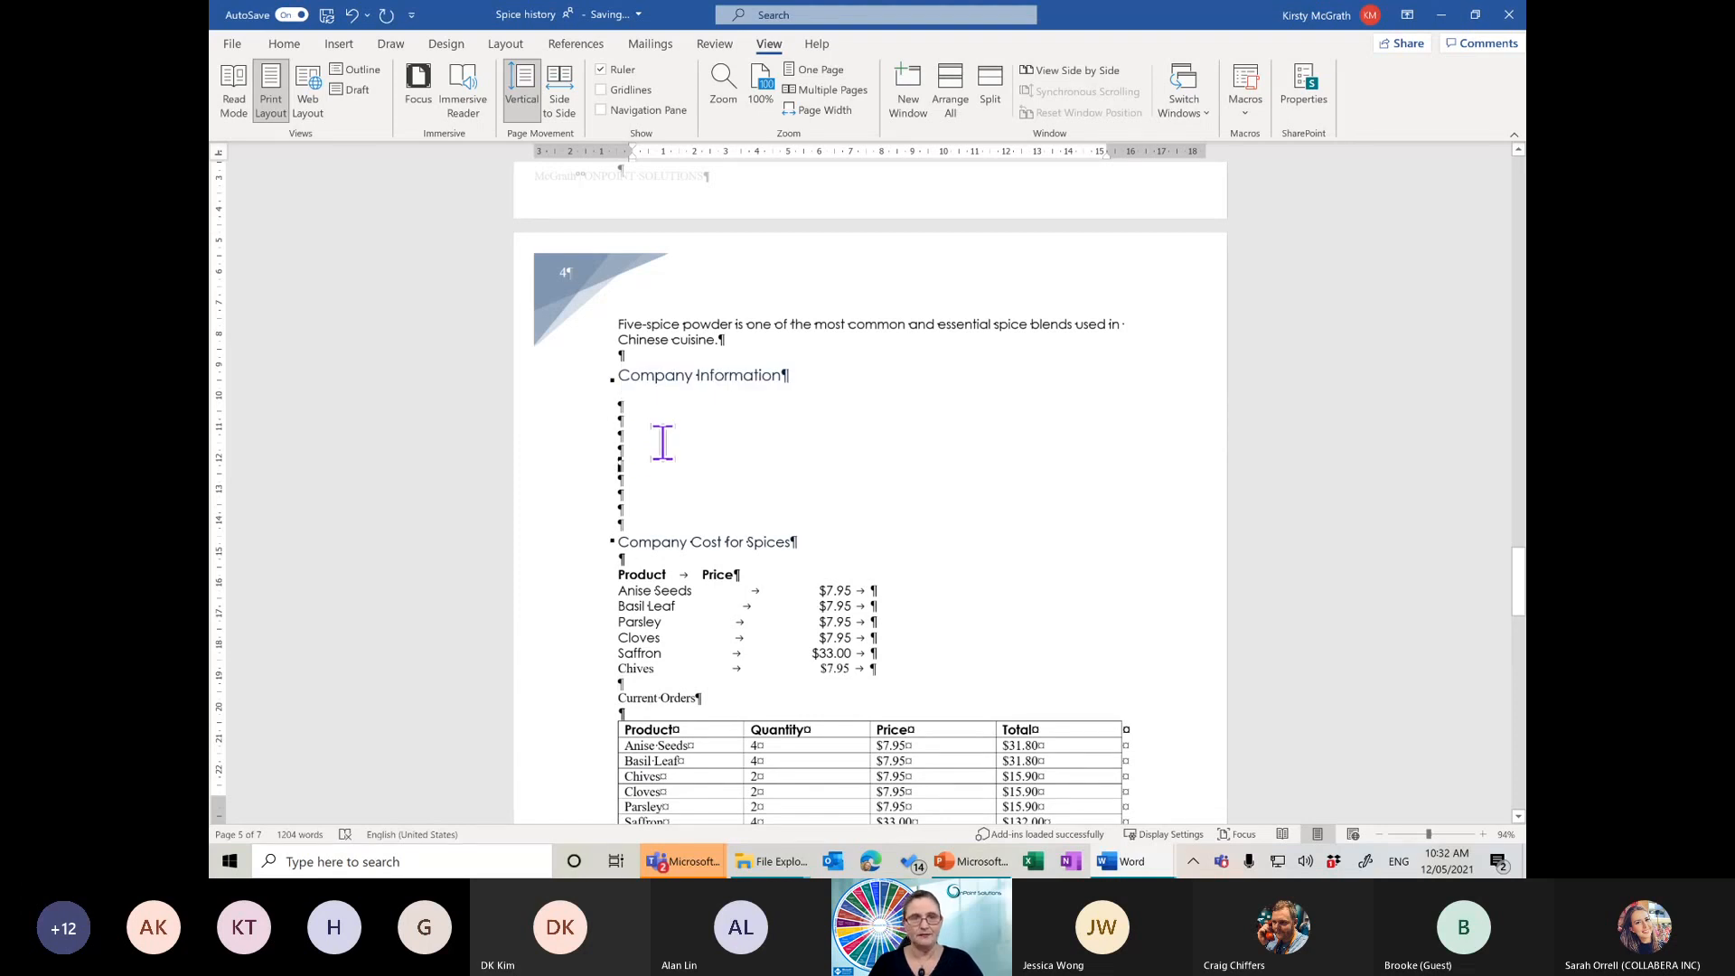
click(297, 42)
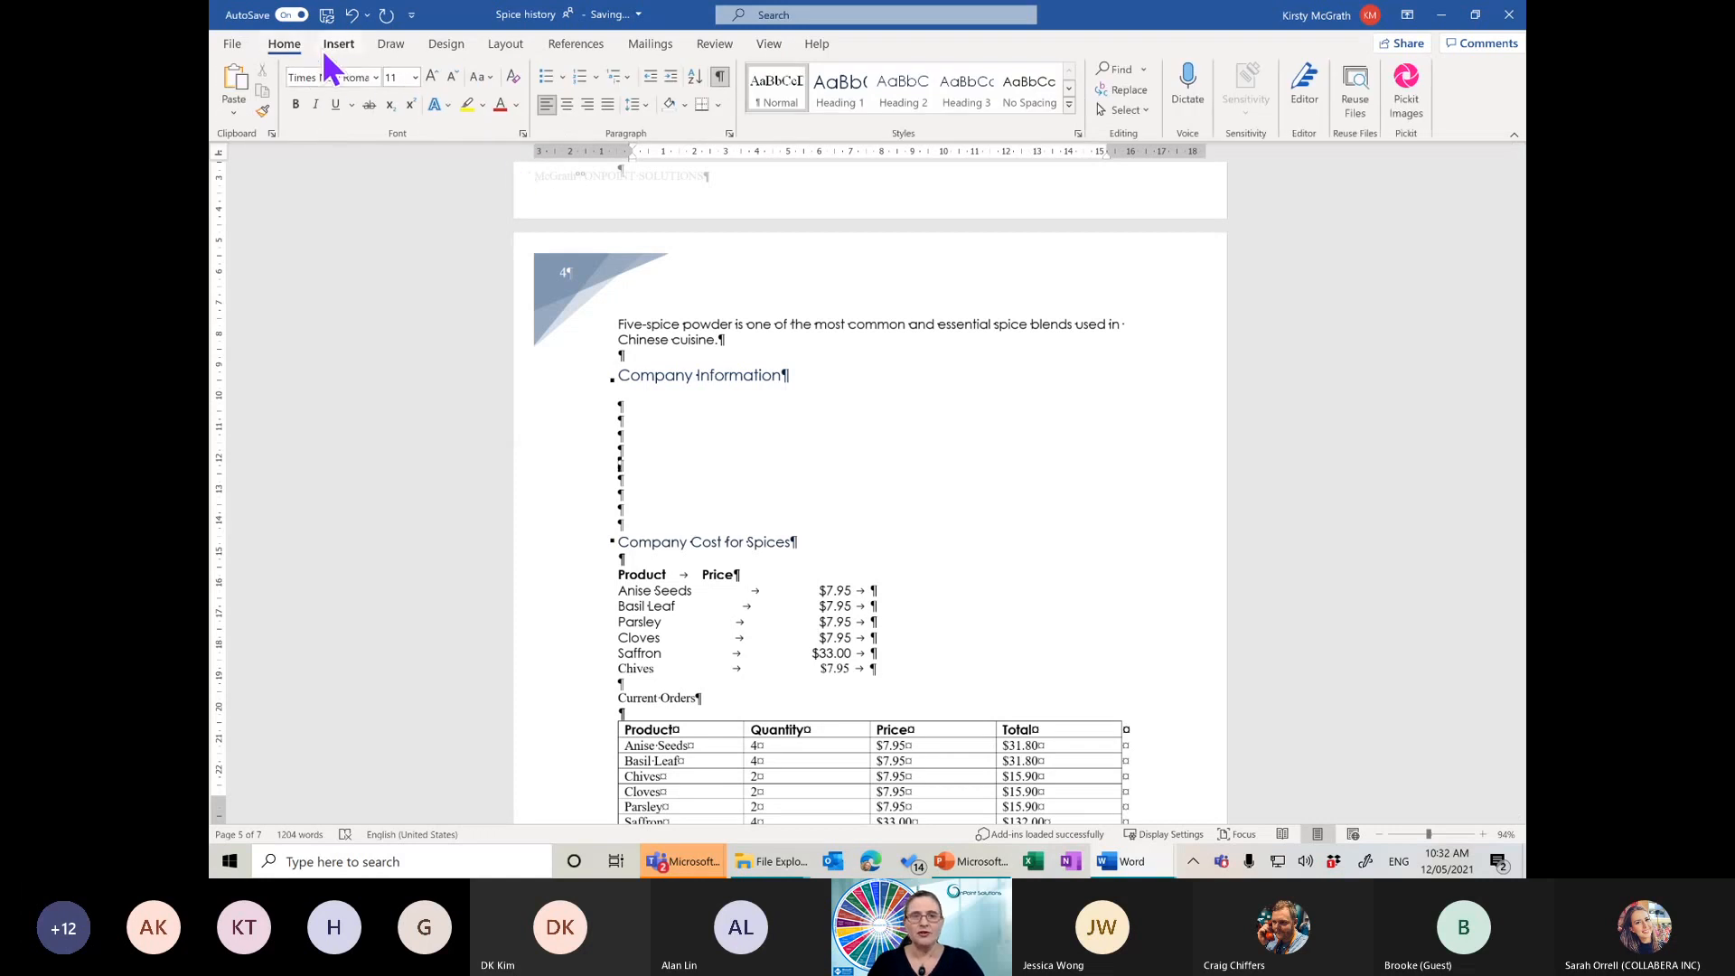
click(333, 49)
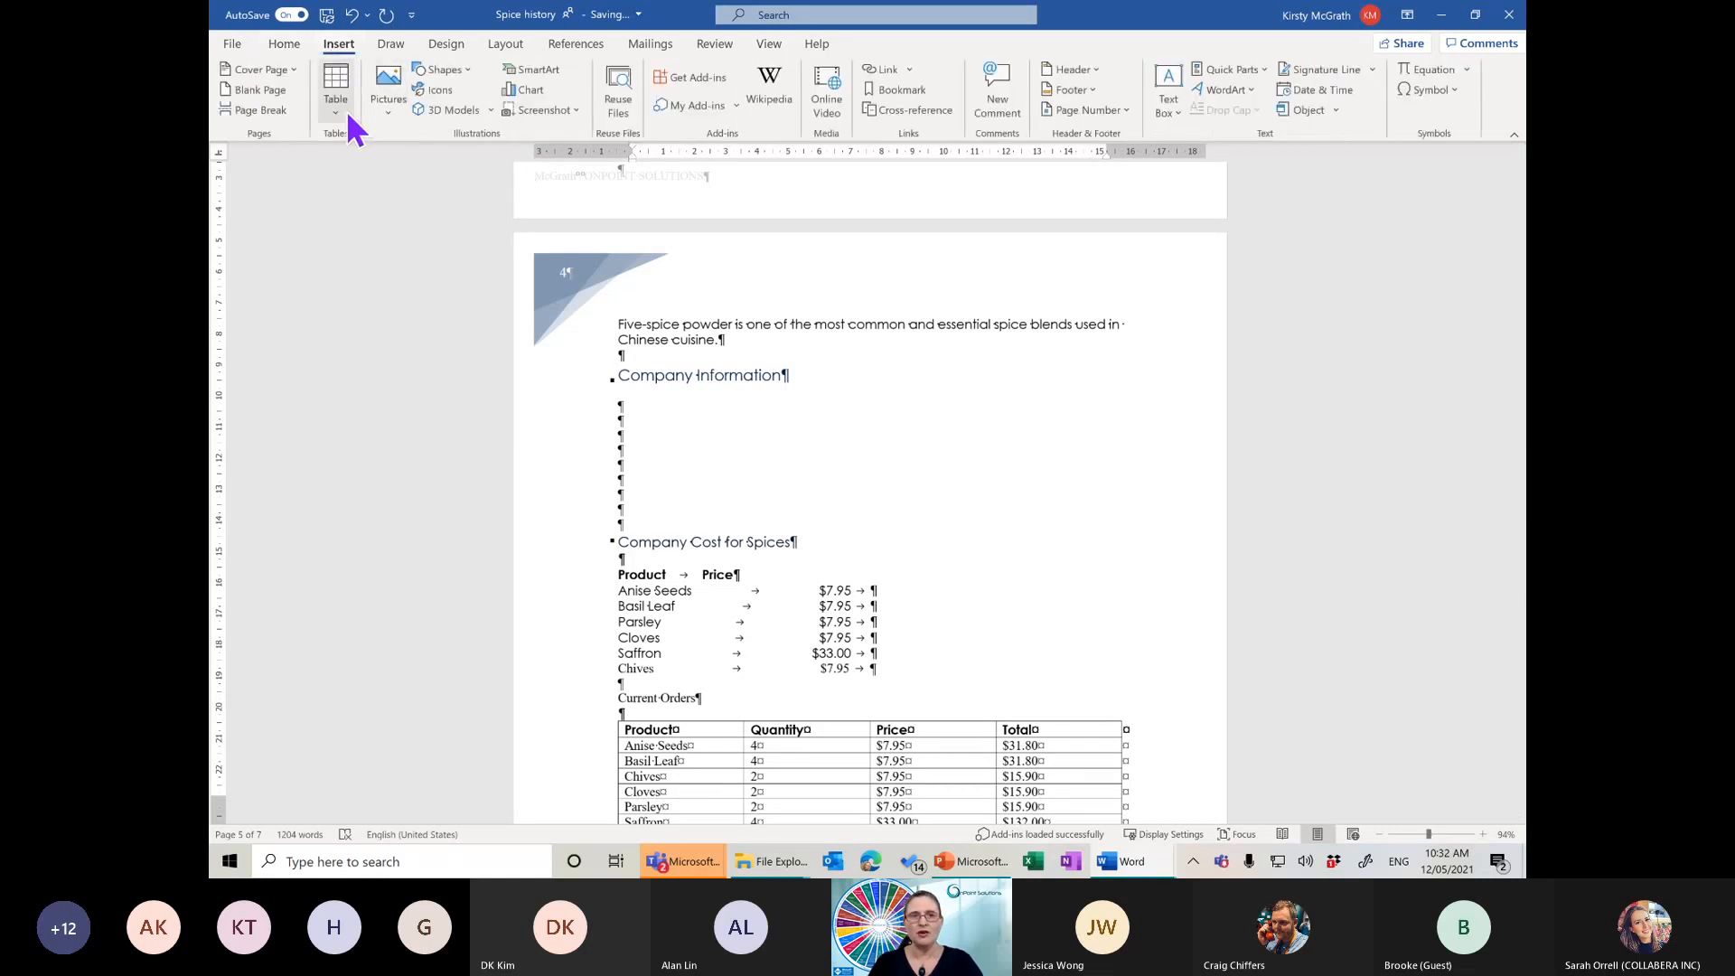
click(336, 112)
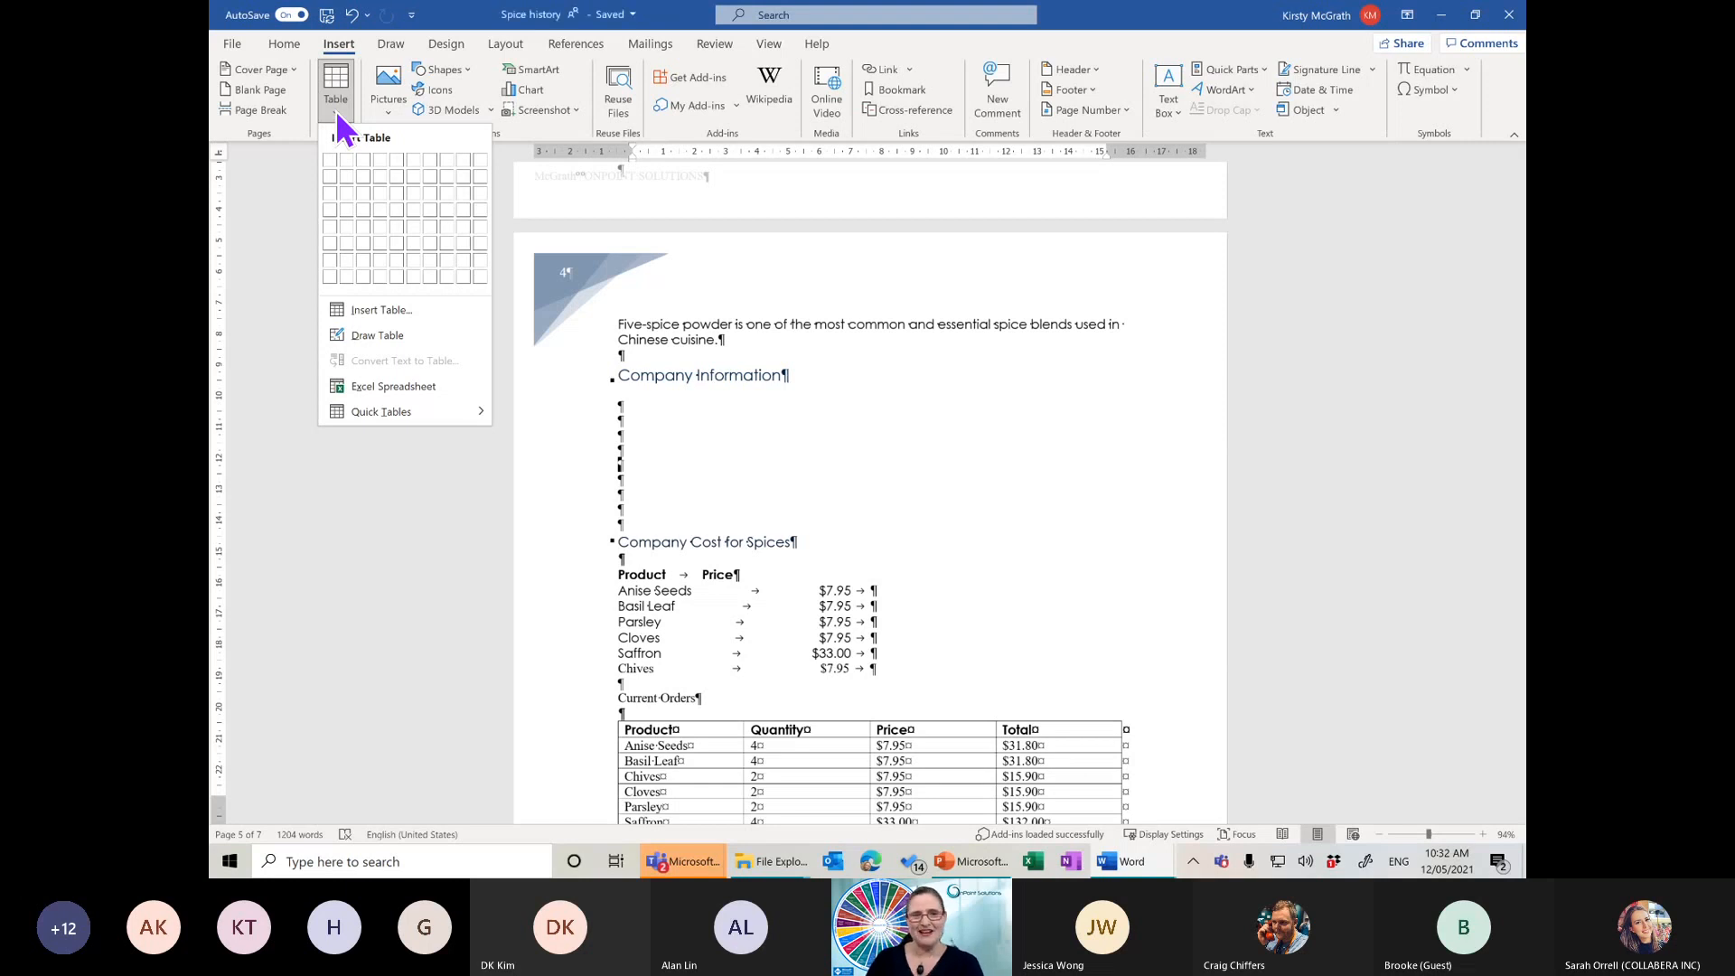
click(372, 335)
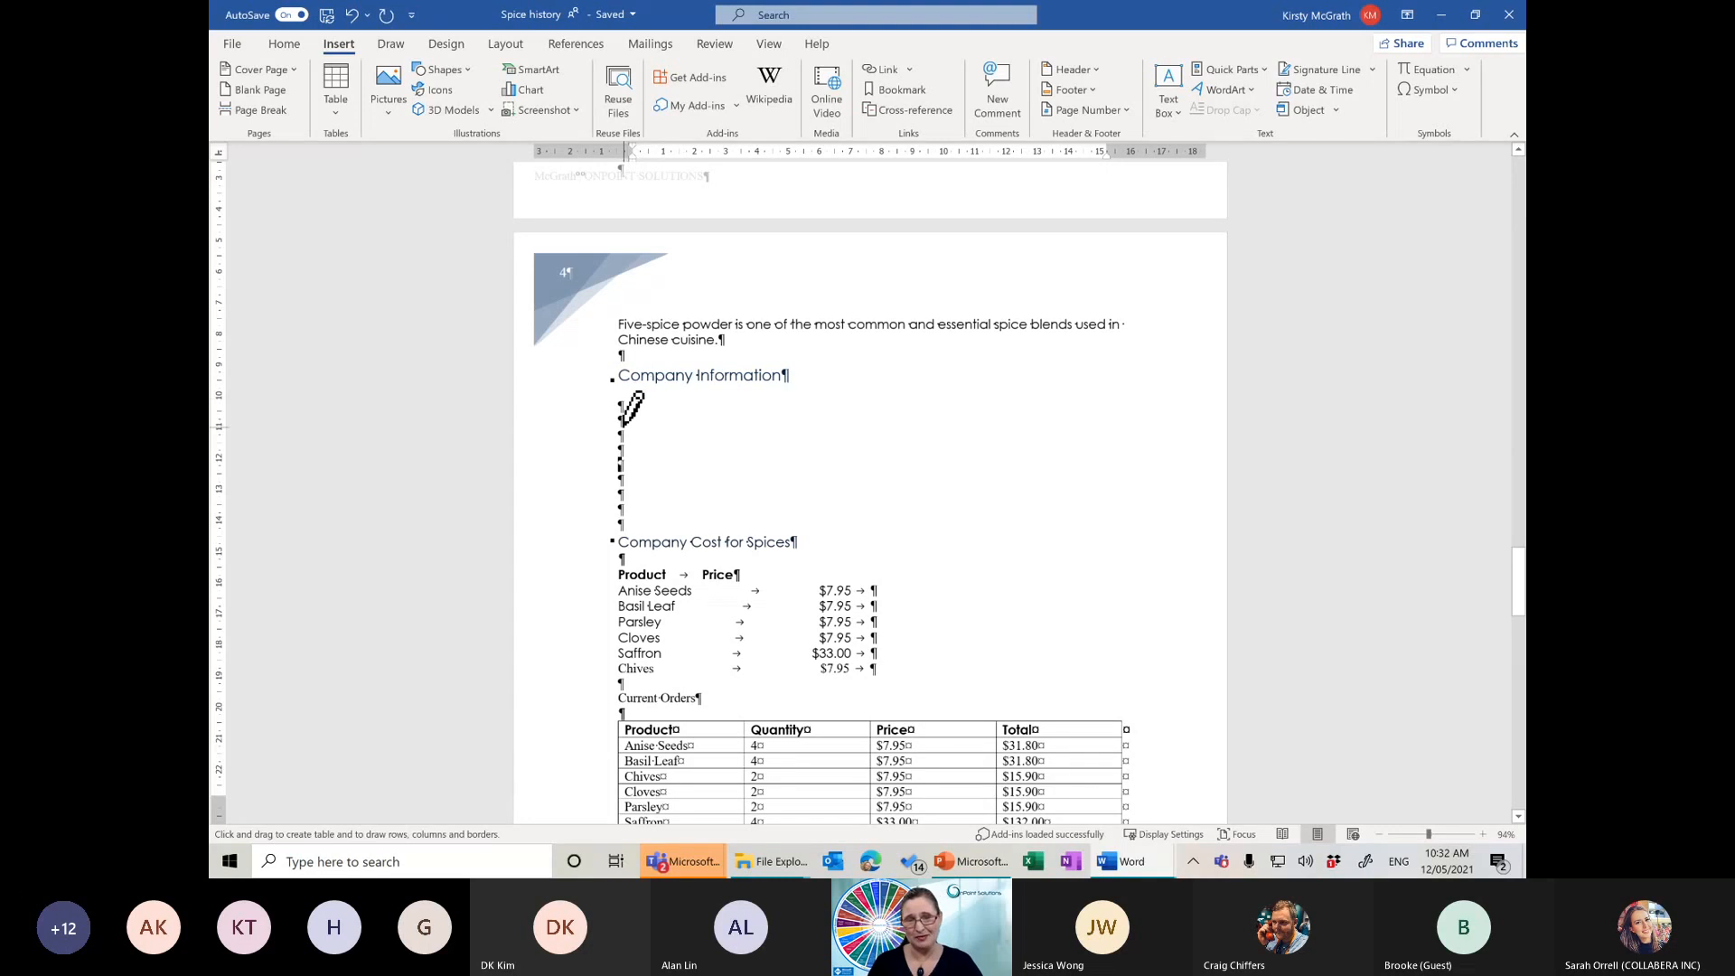
mouse_move(619, 421)
mouse_down()
mouse_move(850, 474)
mouse_move(687, 439)
mouse_move(624, 405)
mouse_up()
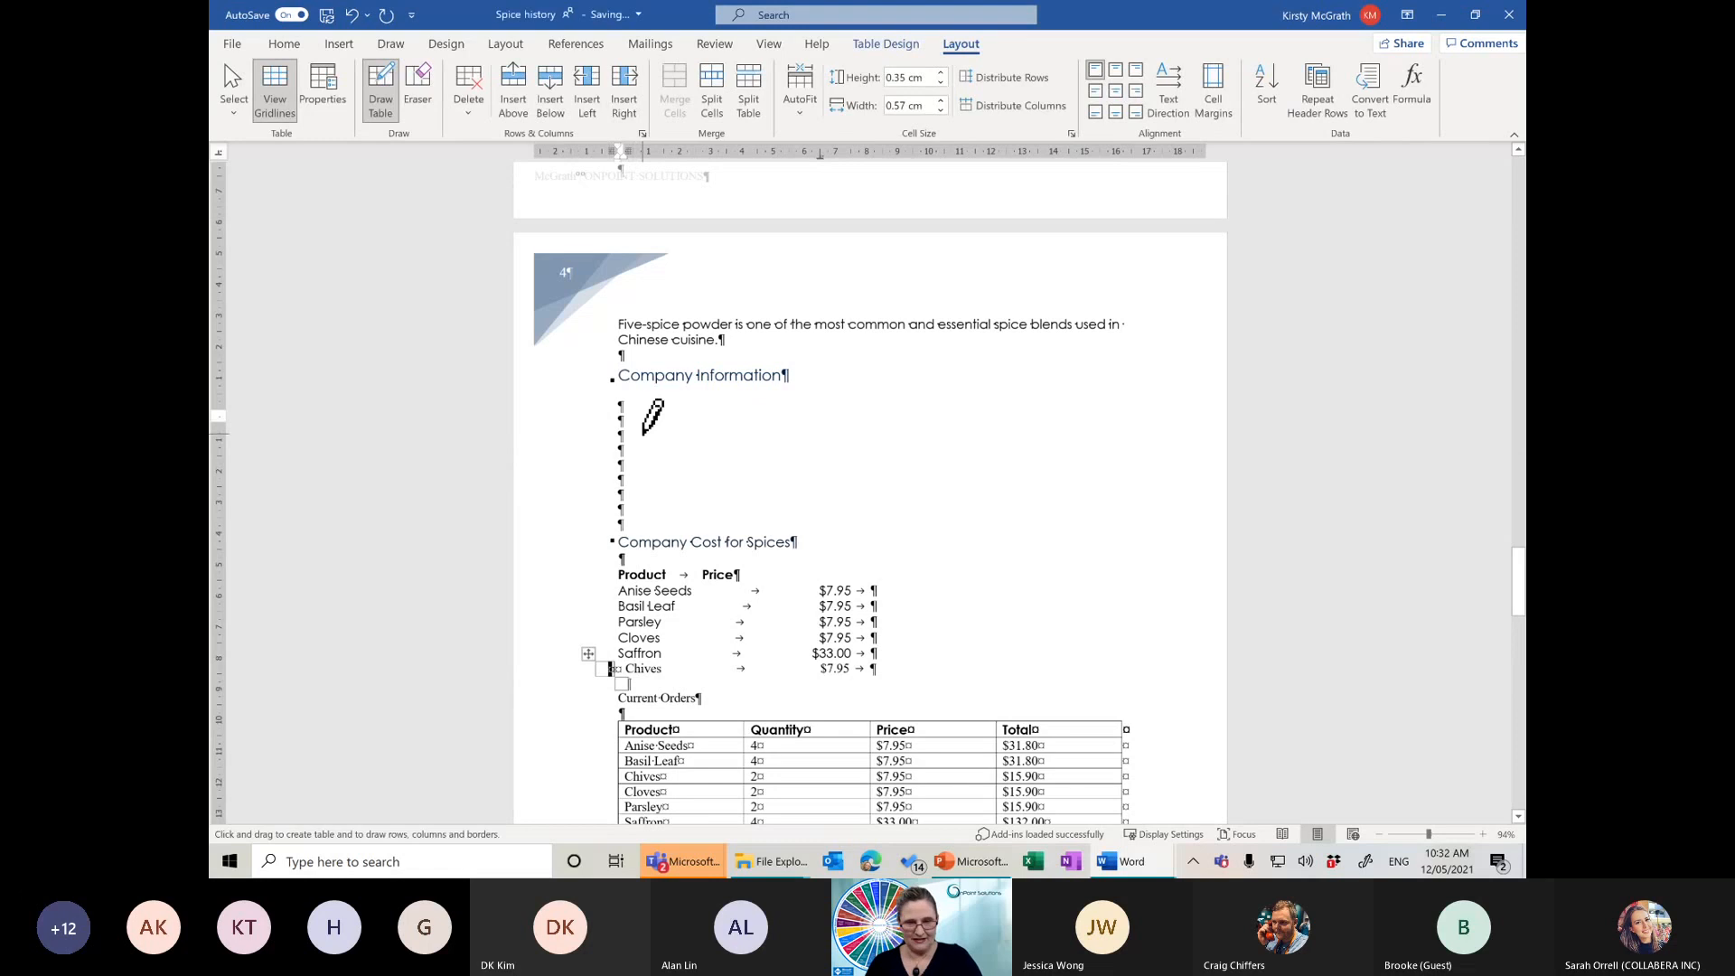
key(ctrl+z)
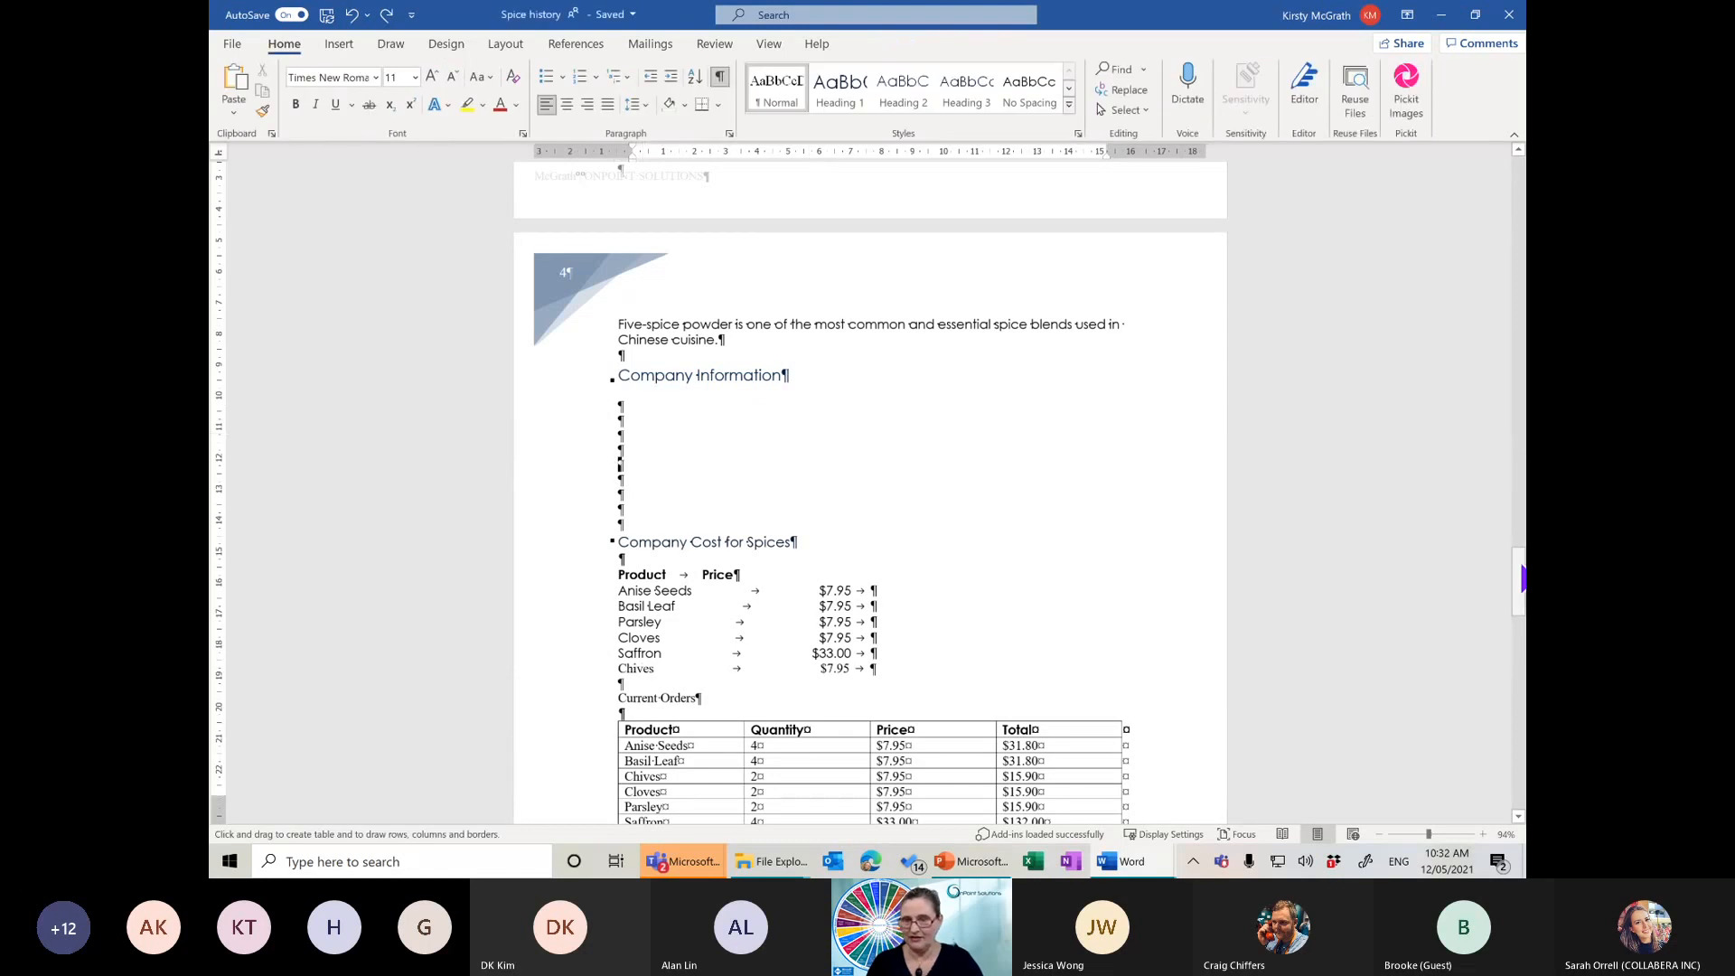
Go to the end of the herbs list on the last page, and shrink and re-maximize the document window to clear the drawing pencil
scroll(1502, 716, down, 20)
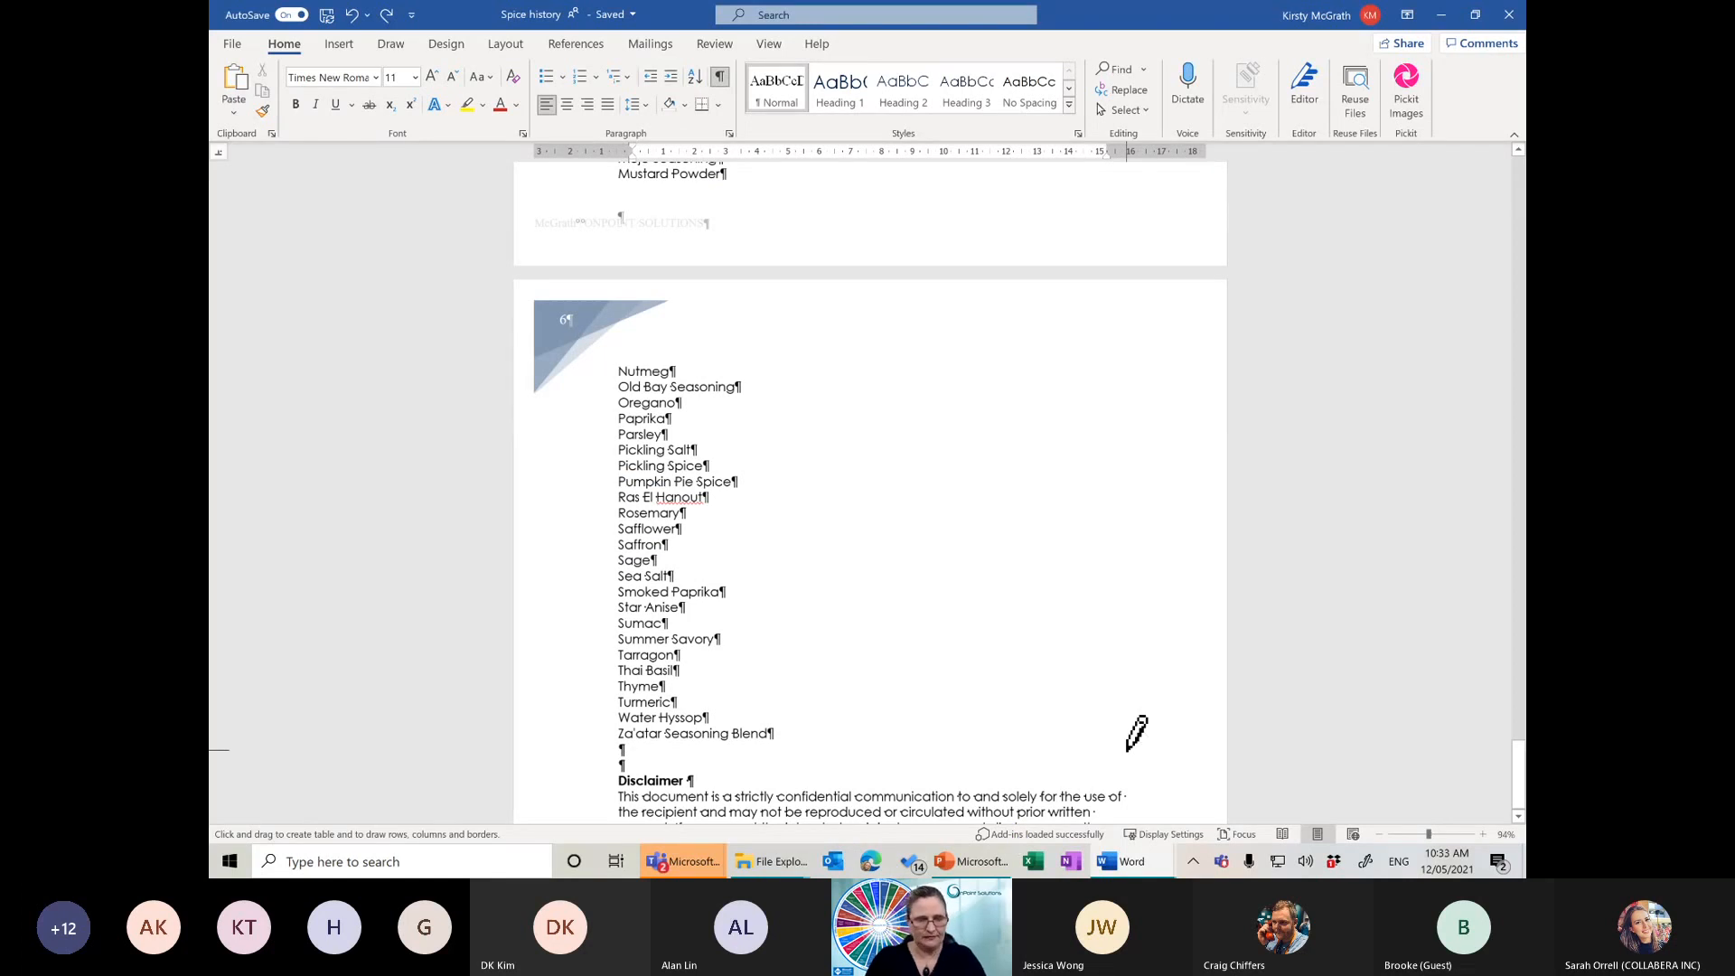
key(ctrl)
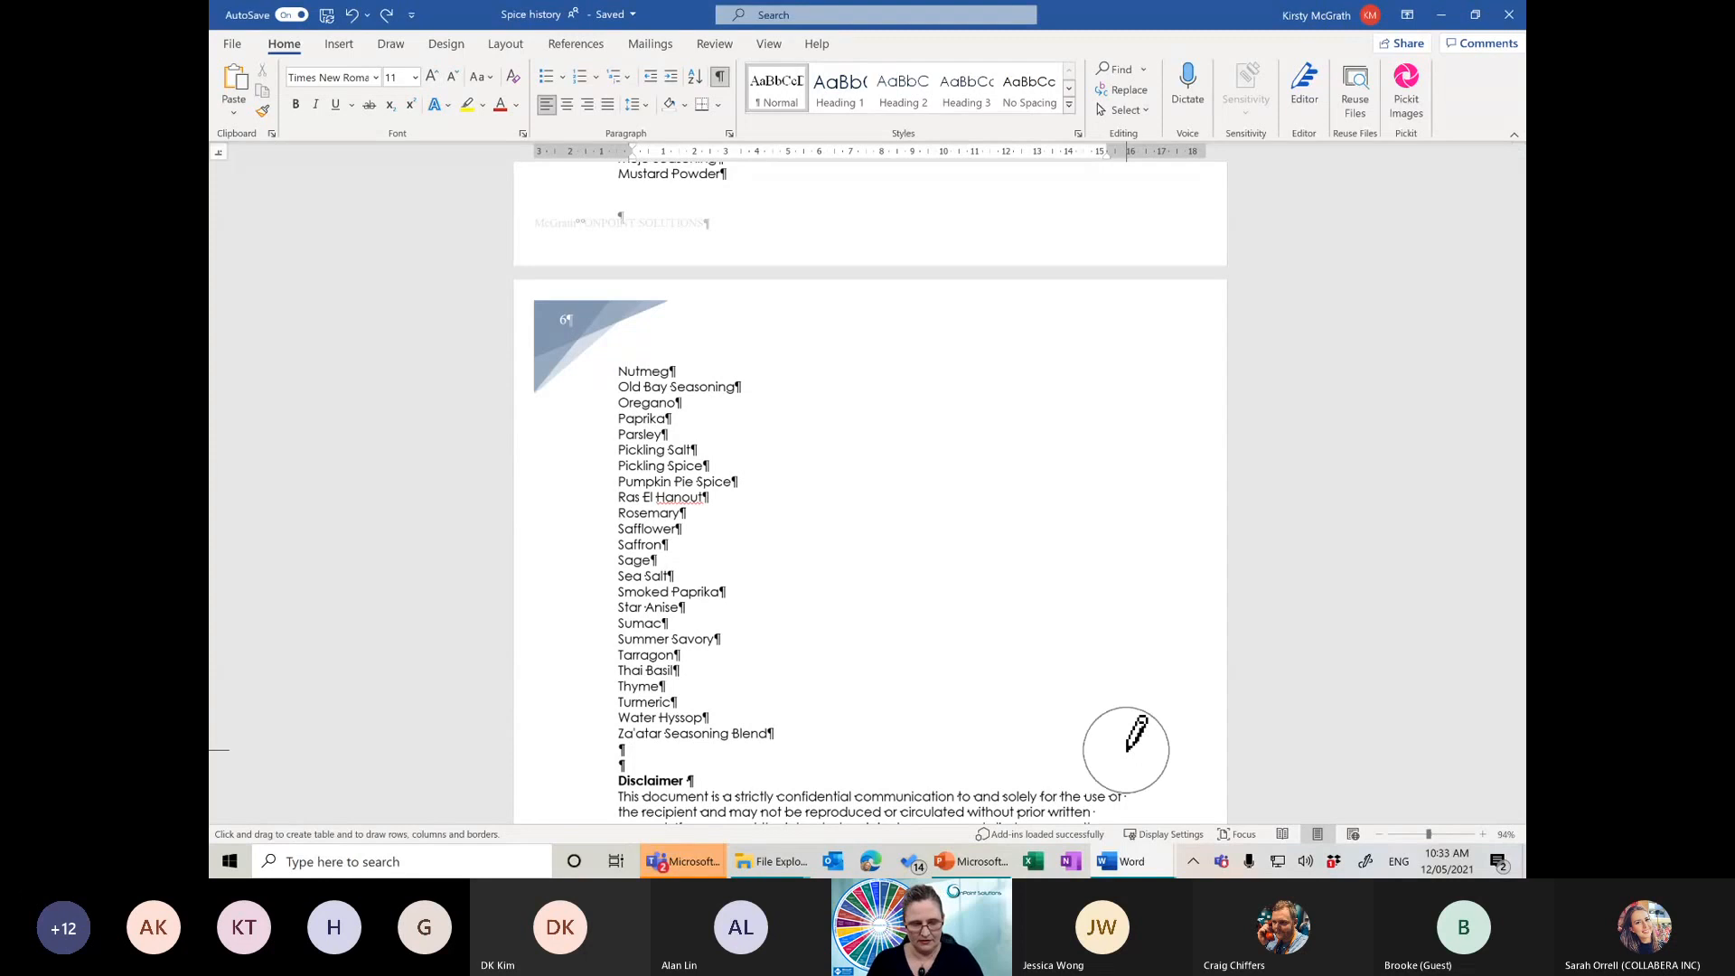
click(1127, 750)
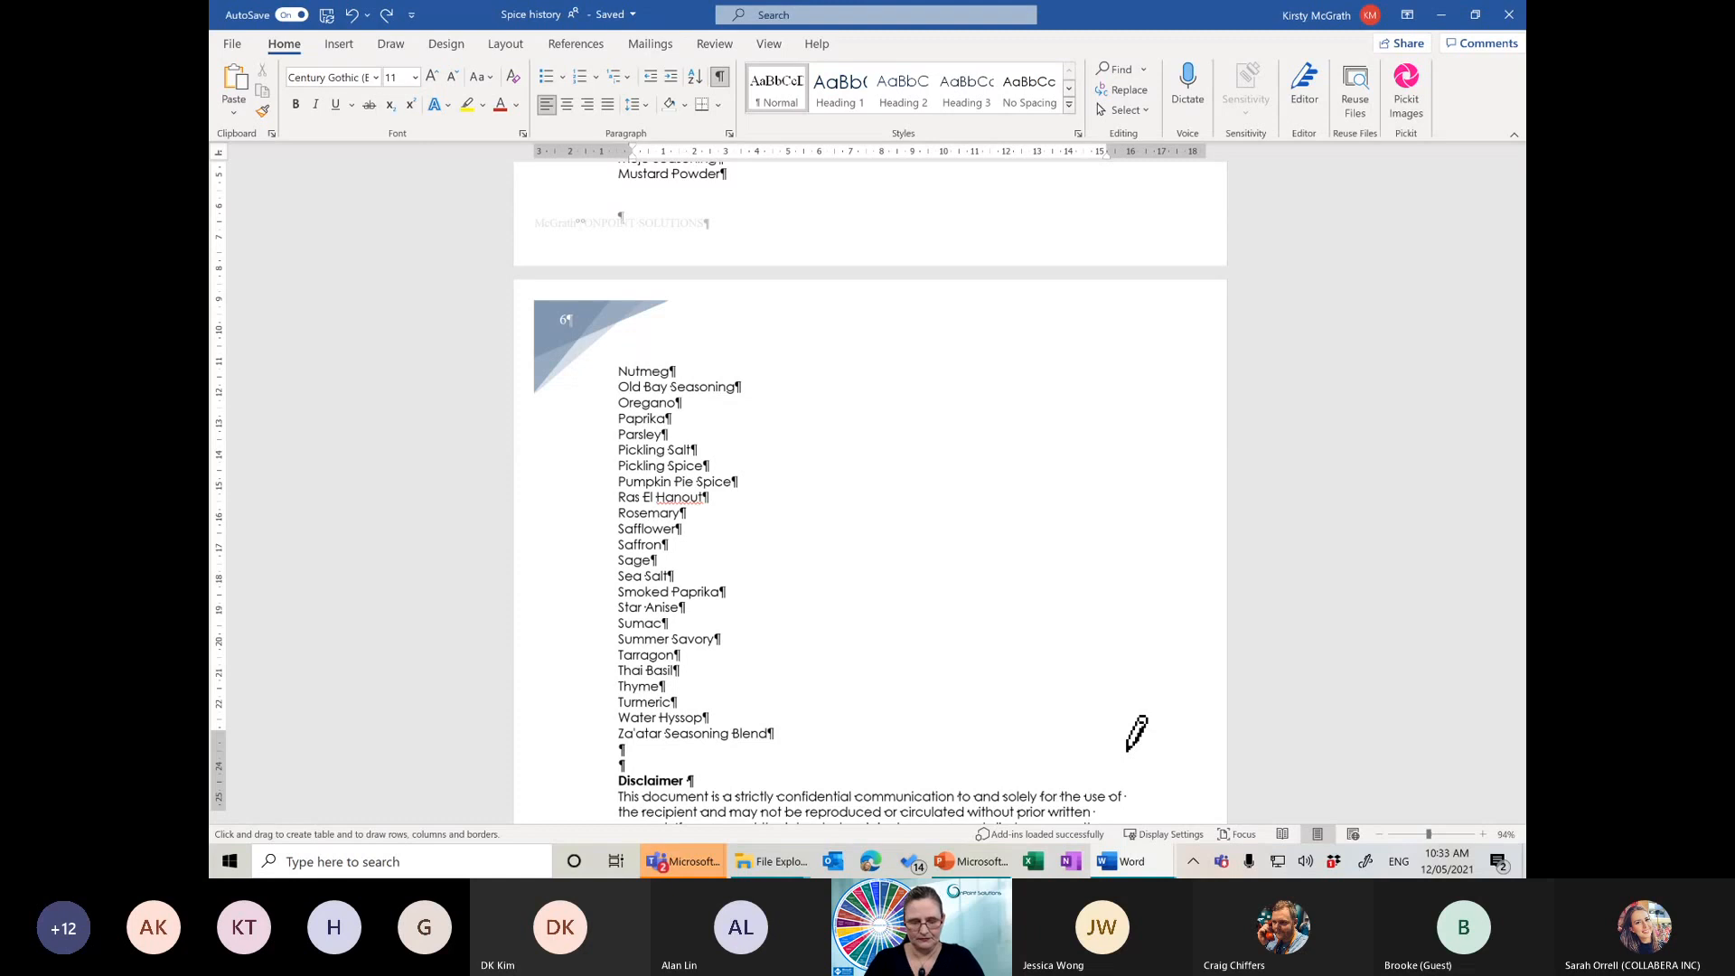
key(super+Down)
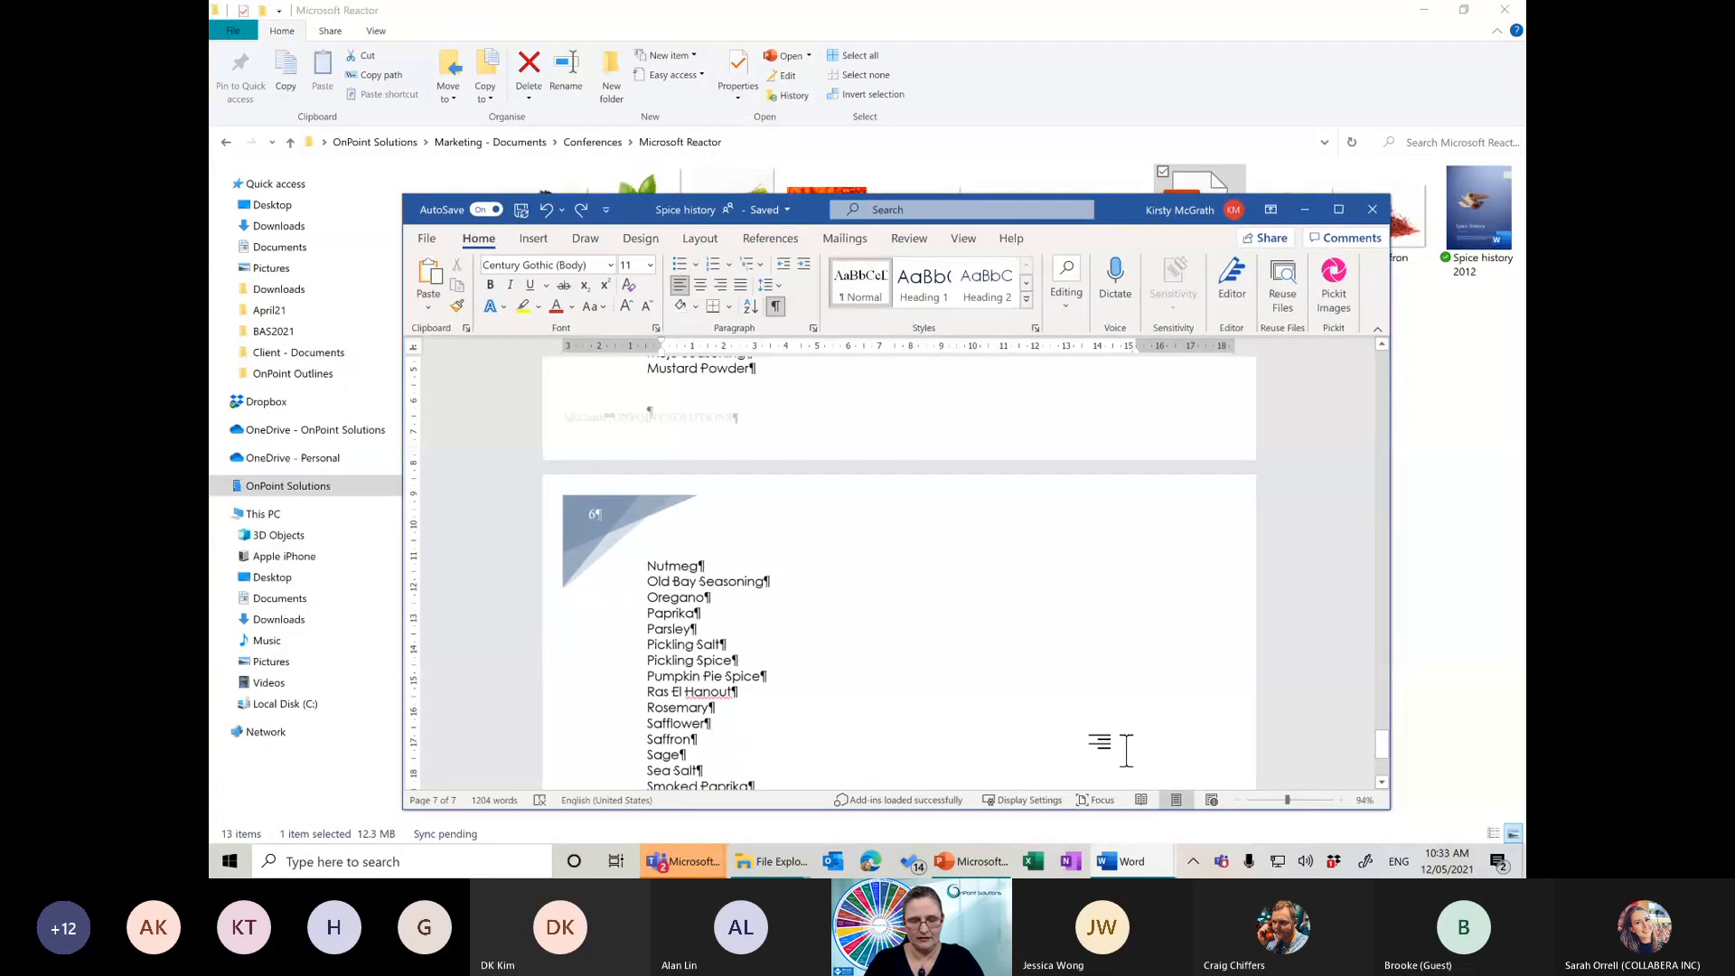
key(super+Up)
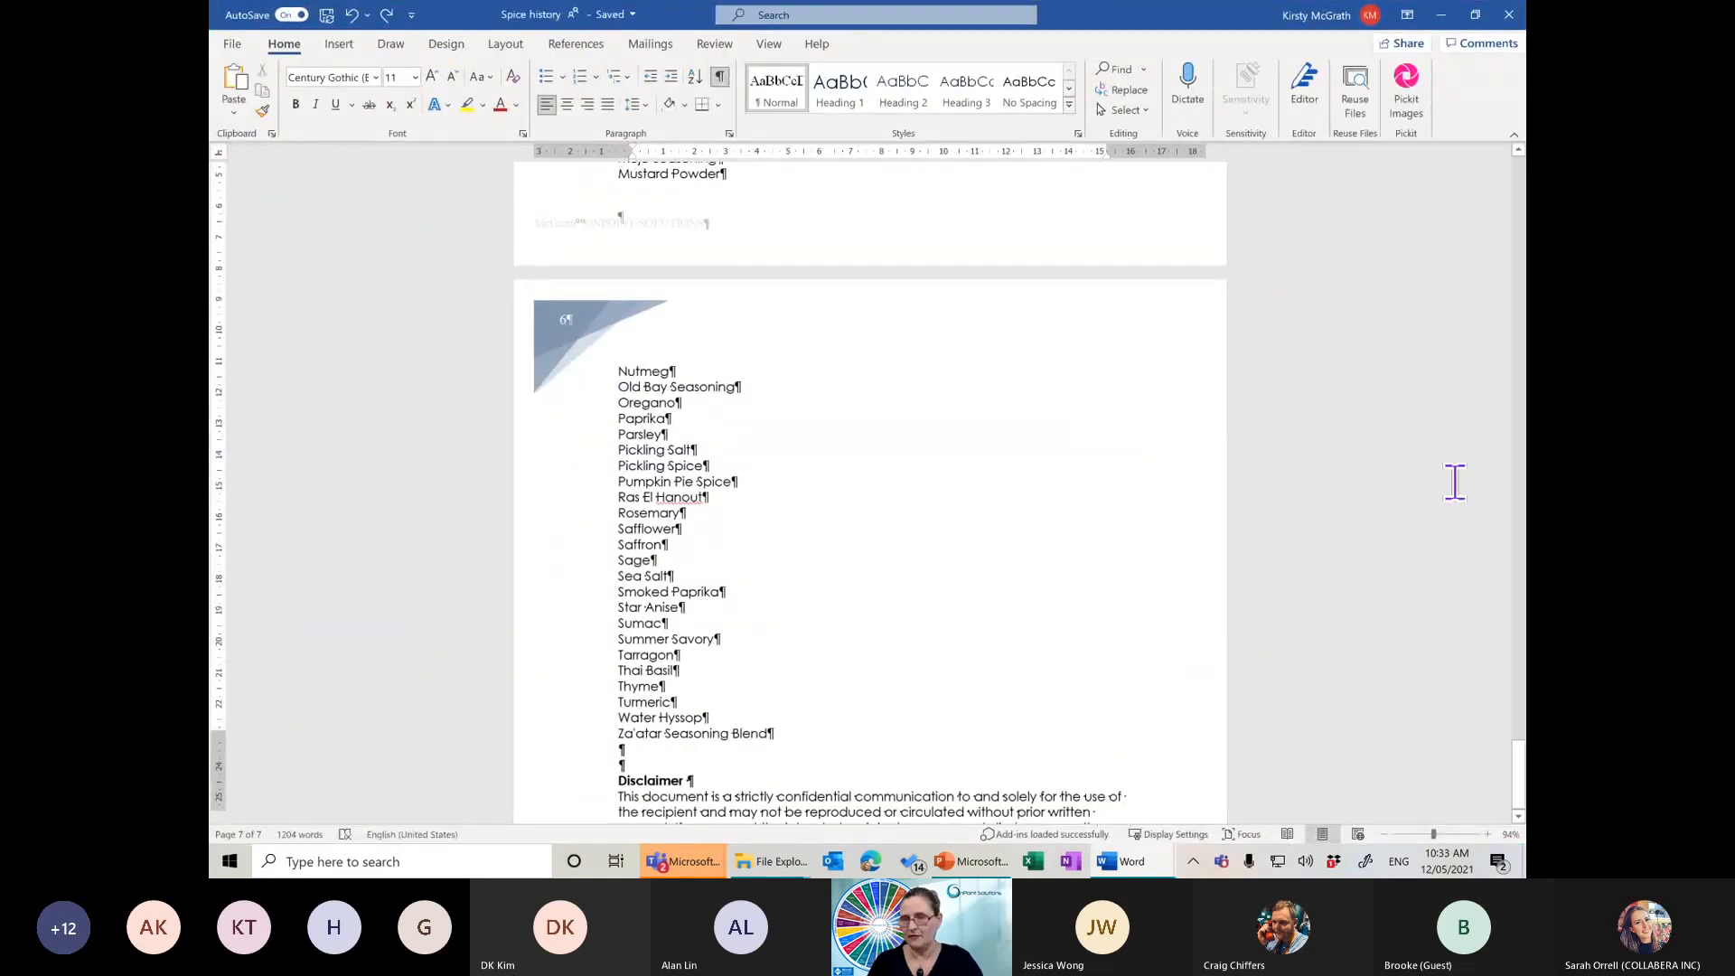
click(1519, 768)
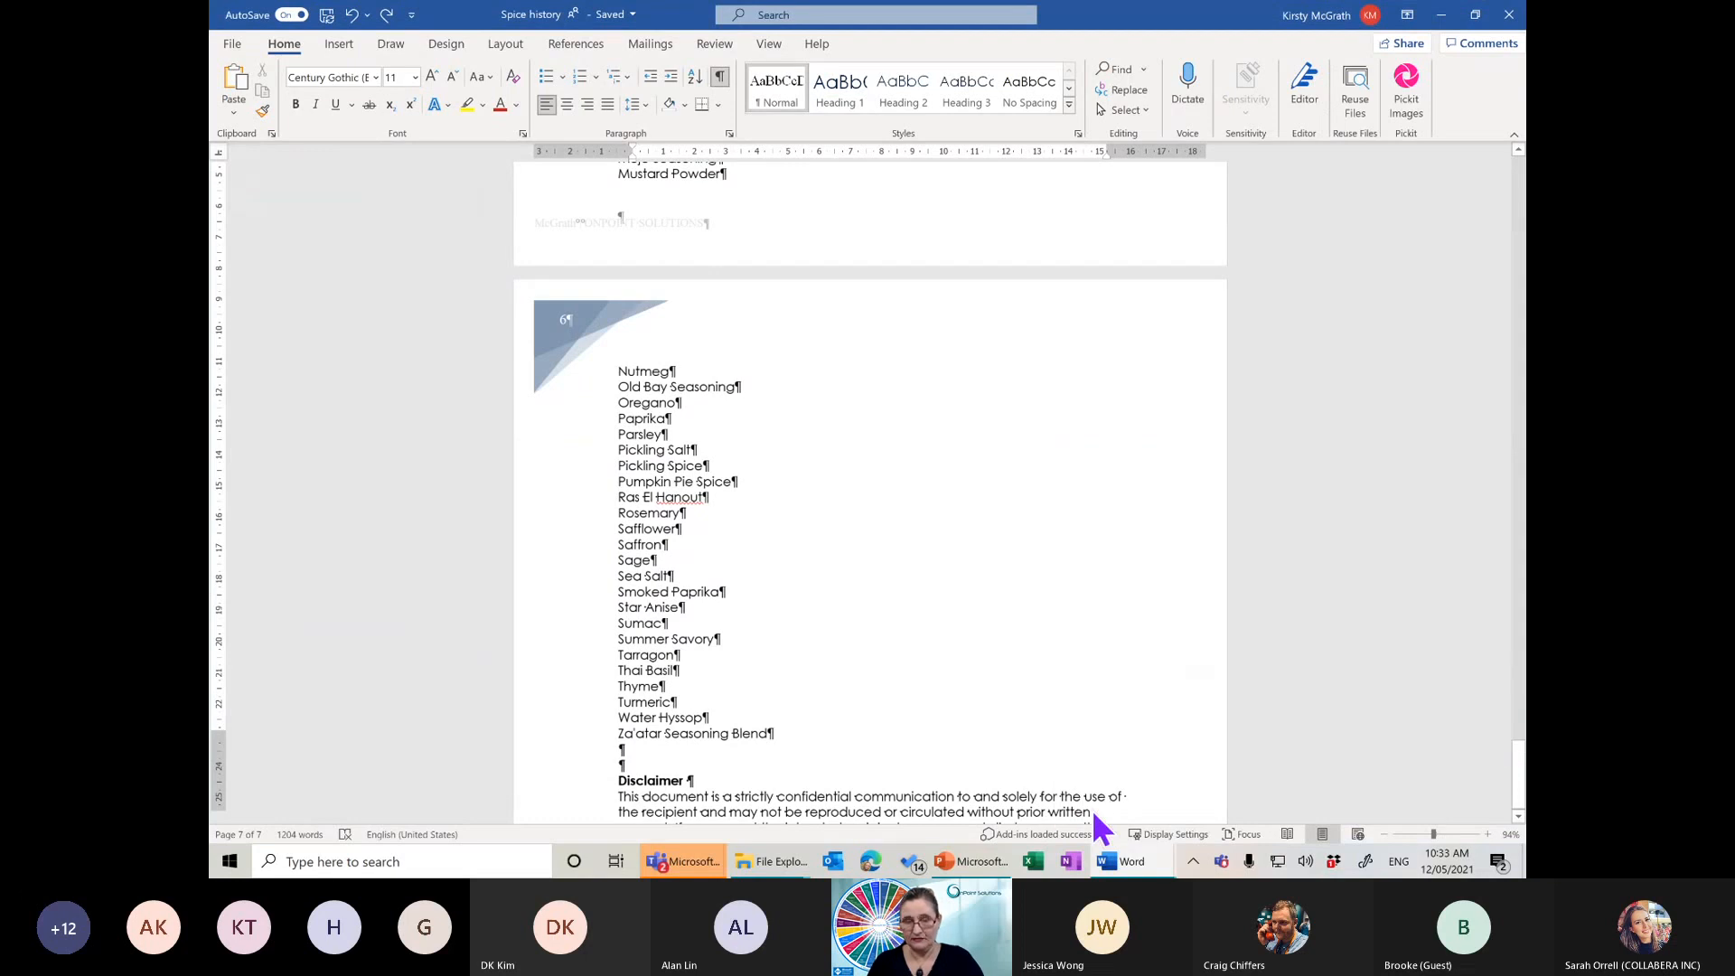
Add two empty paragraphs after the Disclaimer text at the end of the document
scroll(870, 493, down, 8)
click(1080, 467)
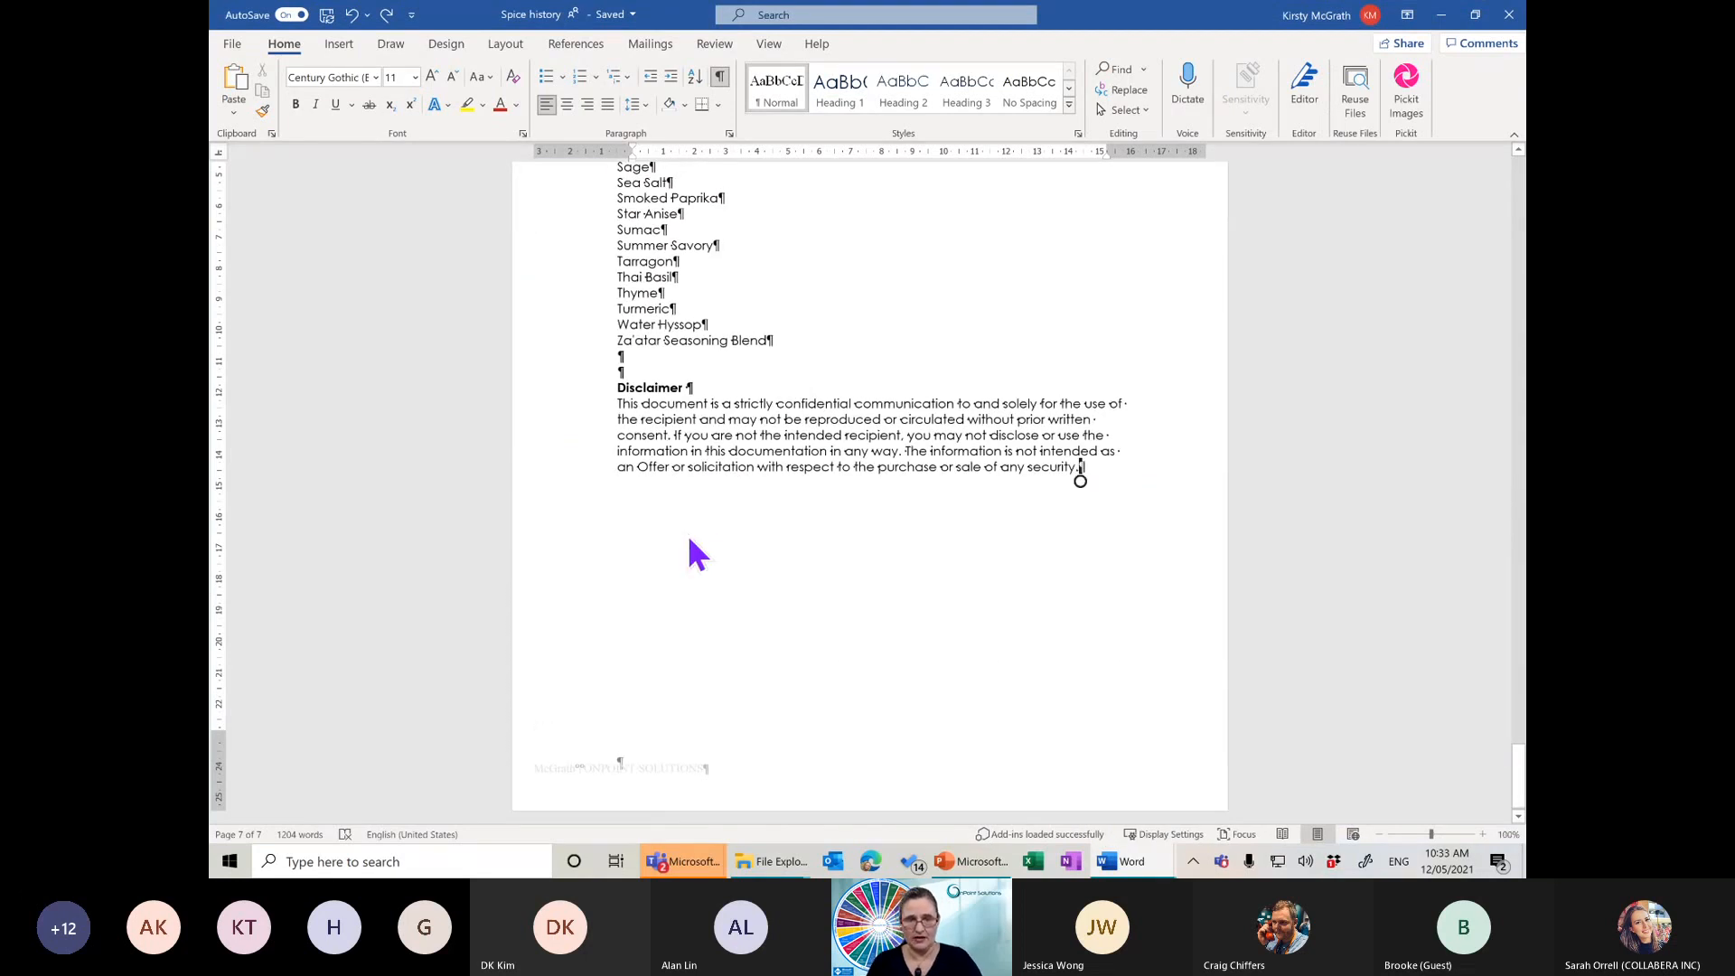
key(Return)
key(Return)
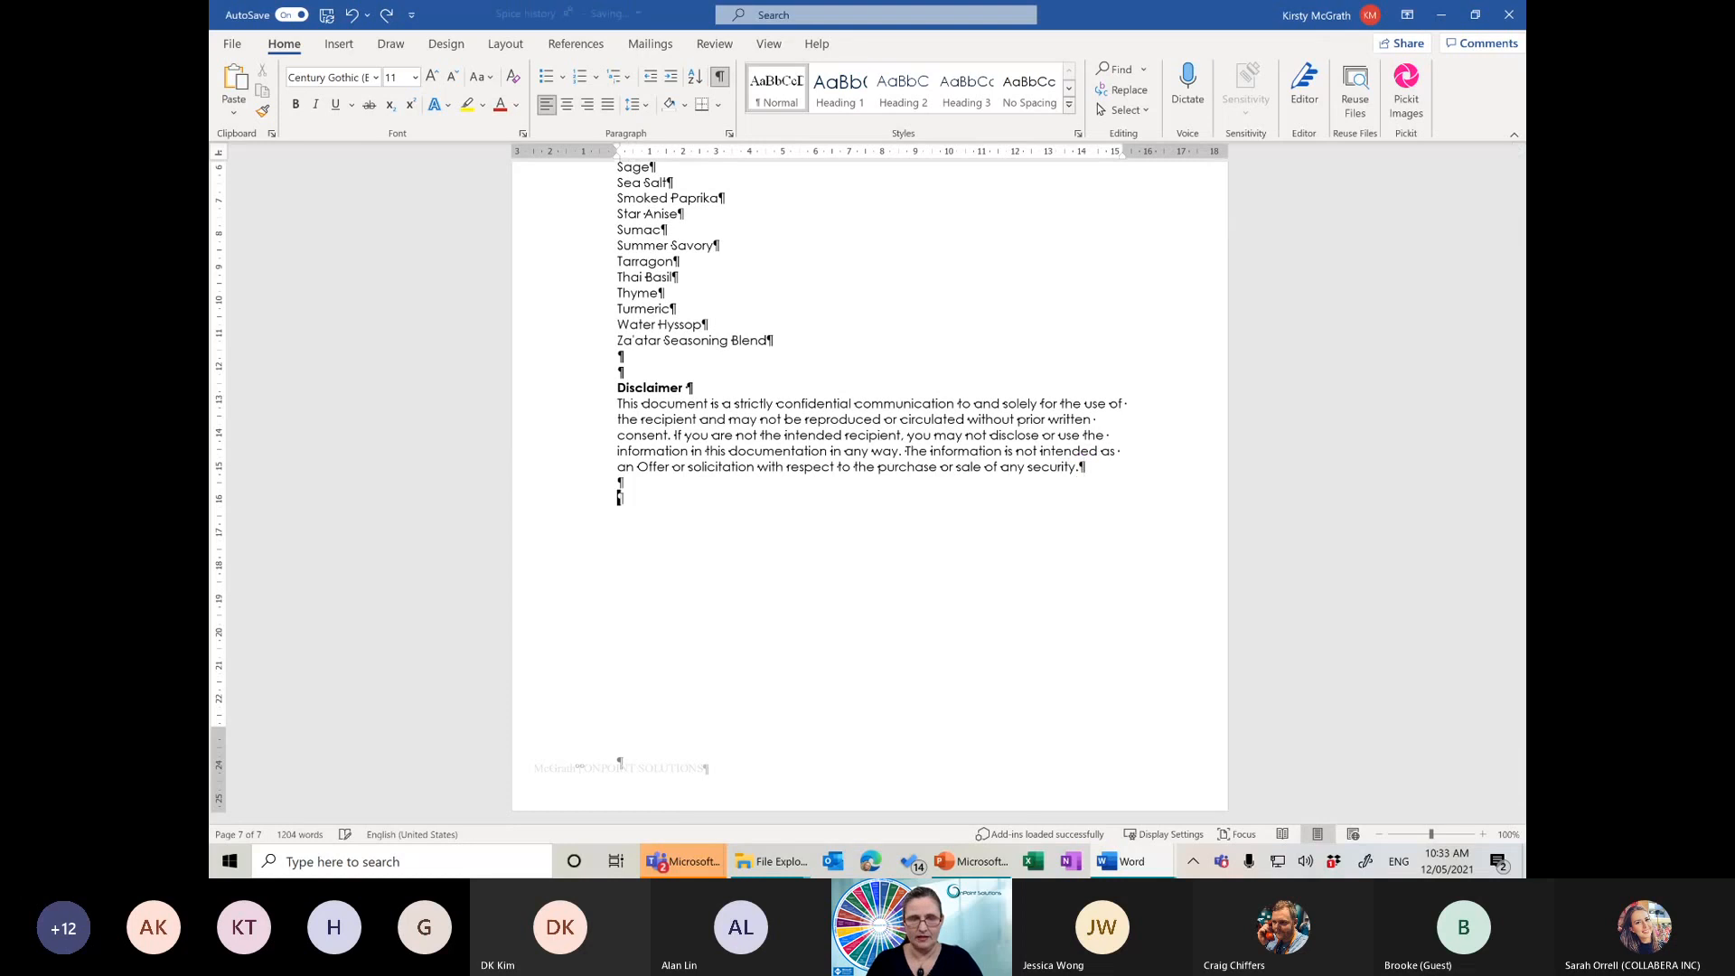
Draw a table outline about 15 cm wide and 4 cm high below the Disclaimer with Draw Table
click(343, 43)
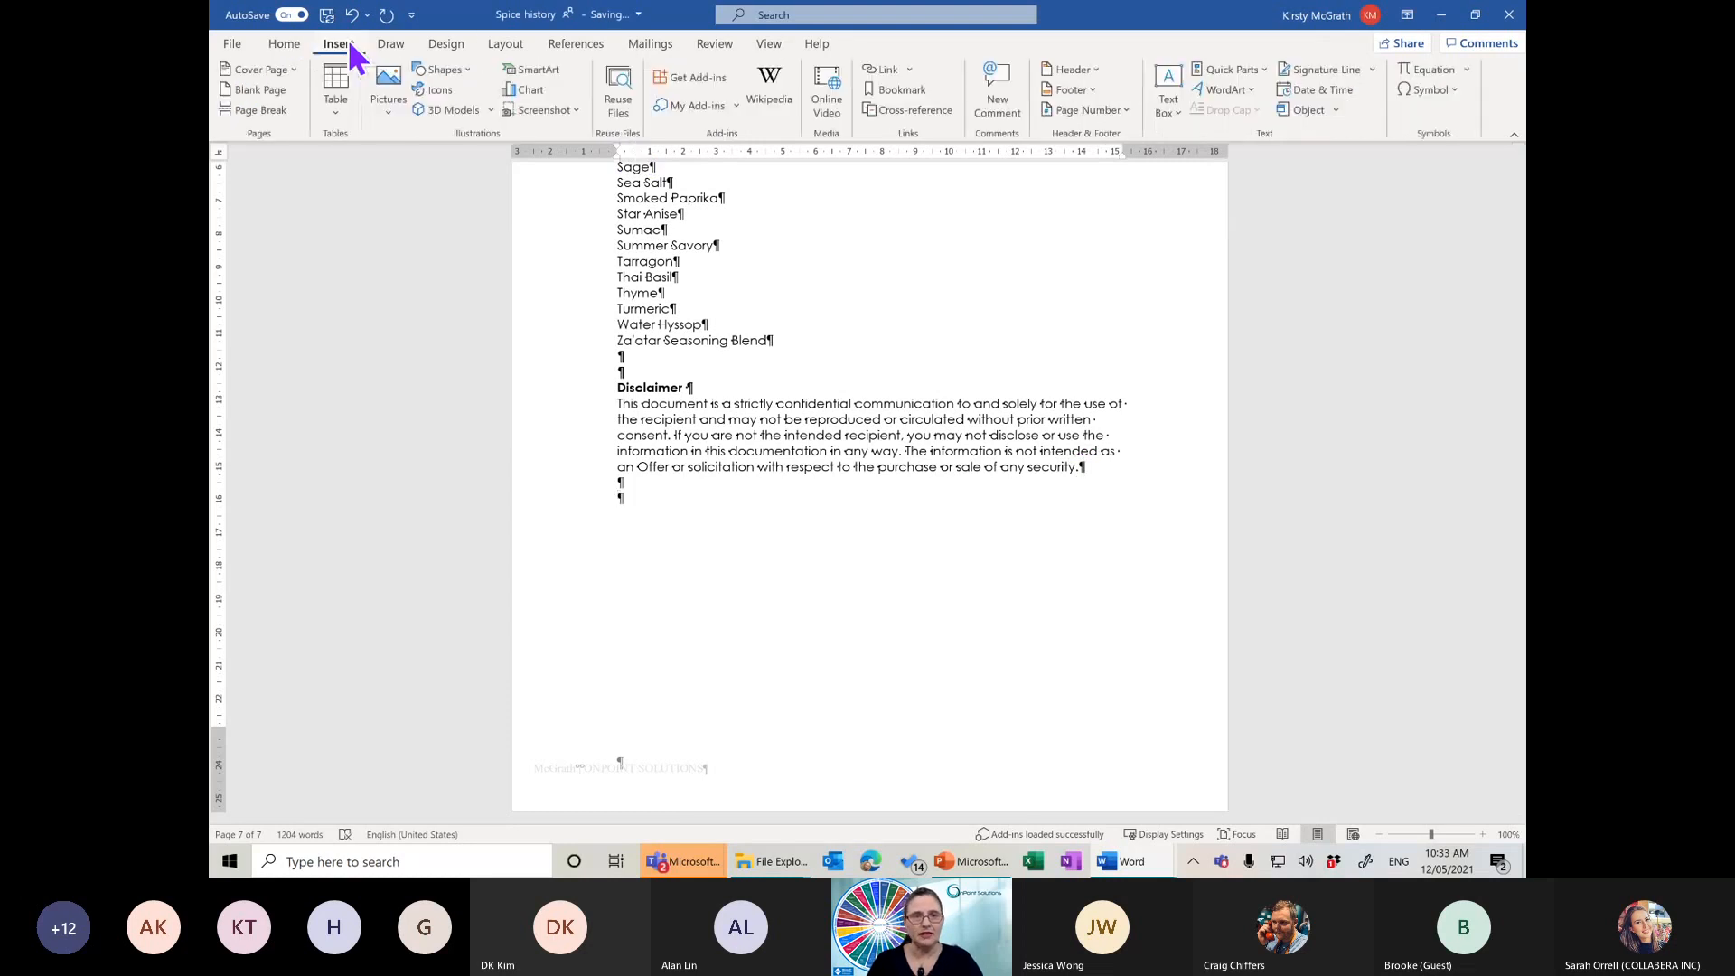
click(348, 104)
click(366, 332)
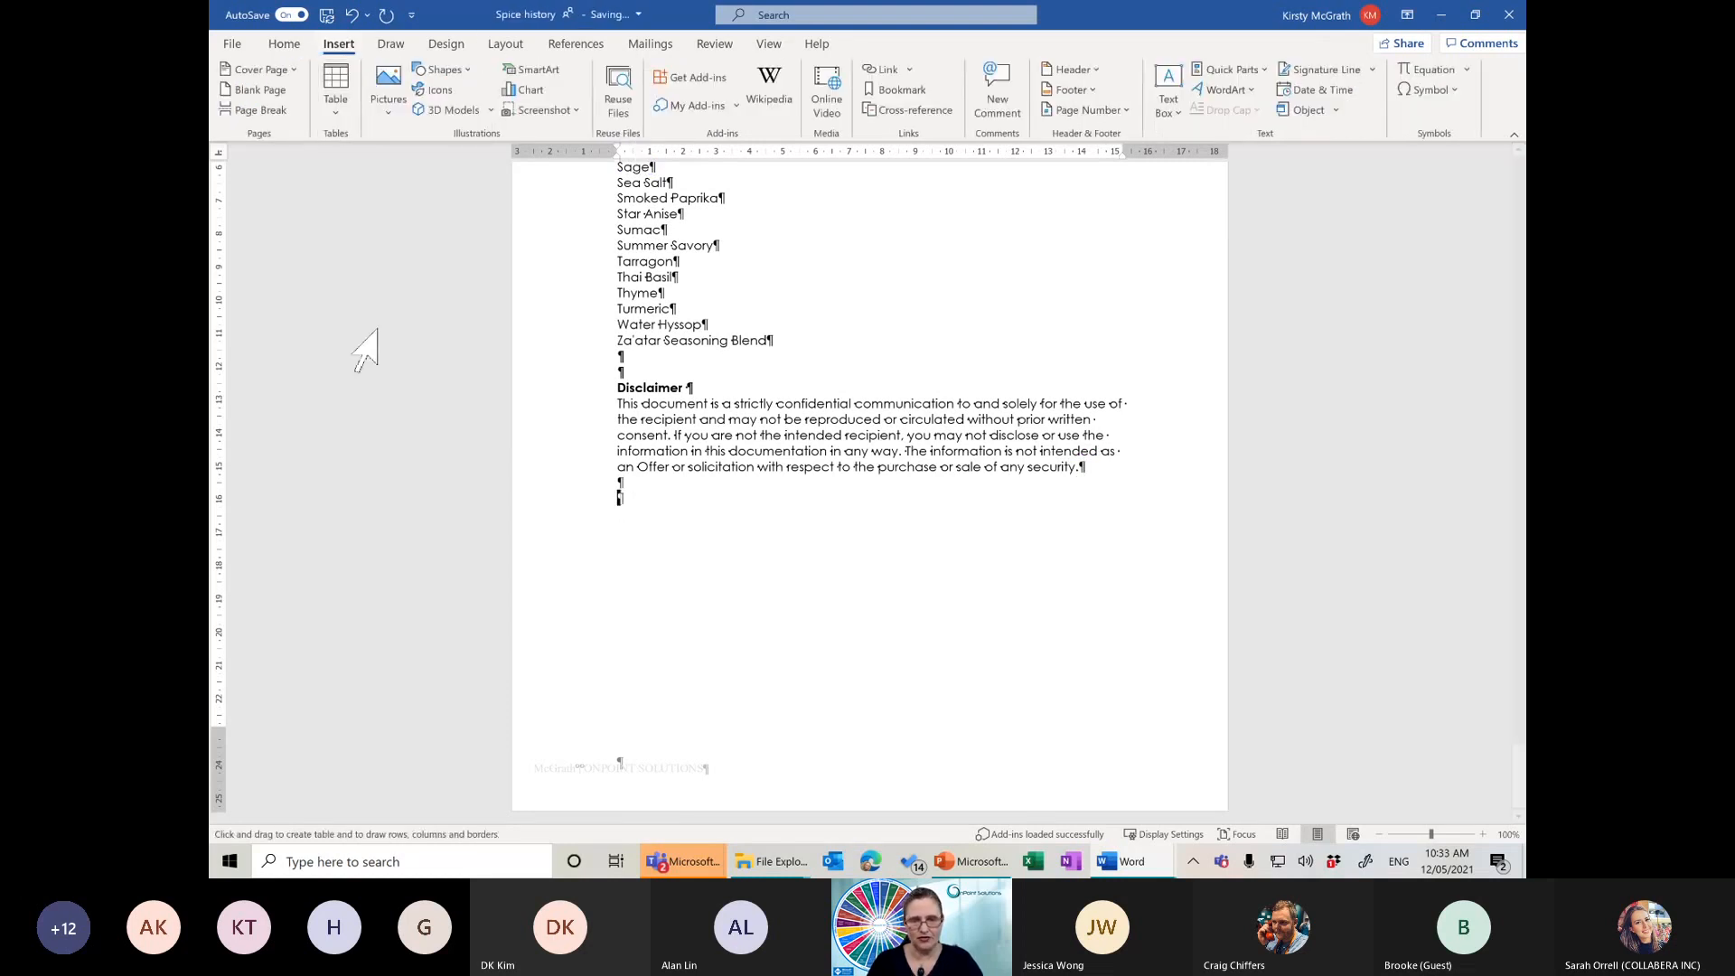
mouse_move(626, 510)
mouse_down()
mouse_move(984, 647)
mouse_move(1125, 647)
mouse_move(915, 645)
mouse_move(1144, 629)
mouse_move(1126, 645)
mouse_up()
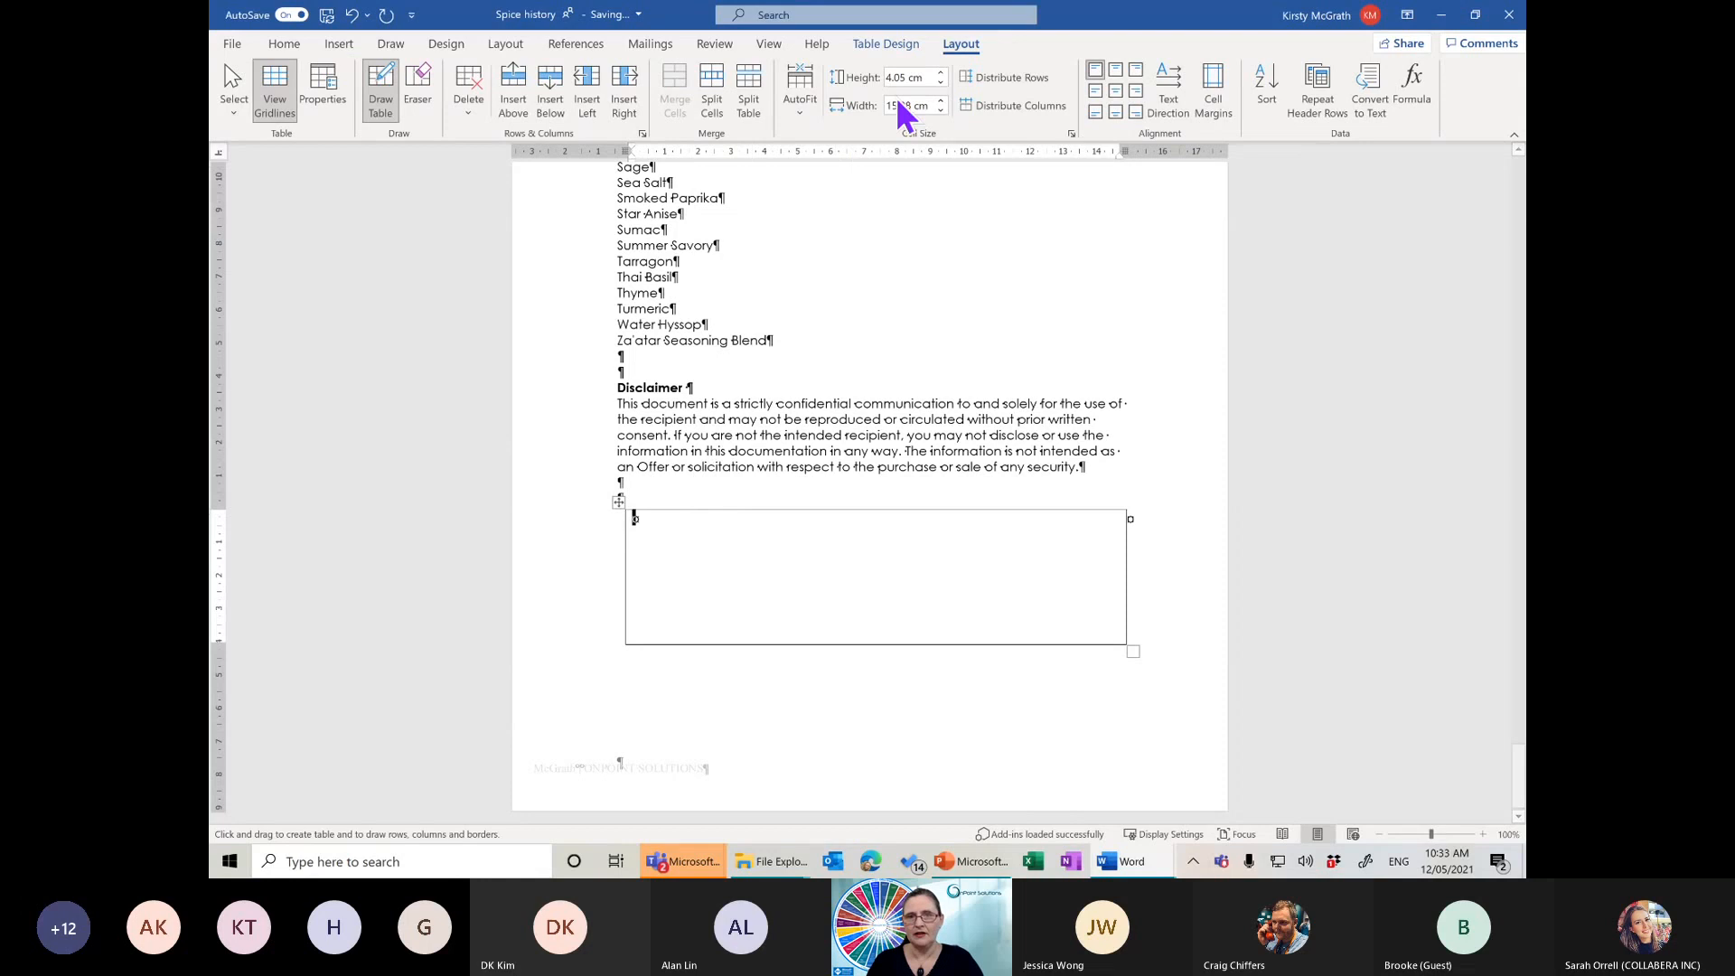
Divide the drawn table into a left column about 1.7 cm wide, a top-right cell about 1.3 cm high, and three cells beneath it
click(885, 43)
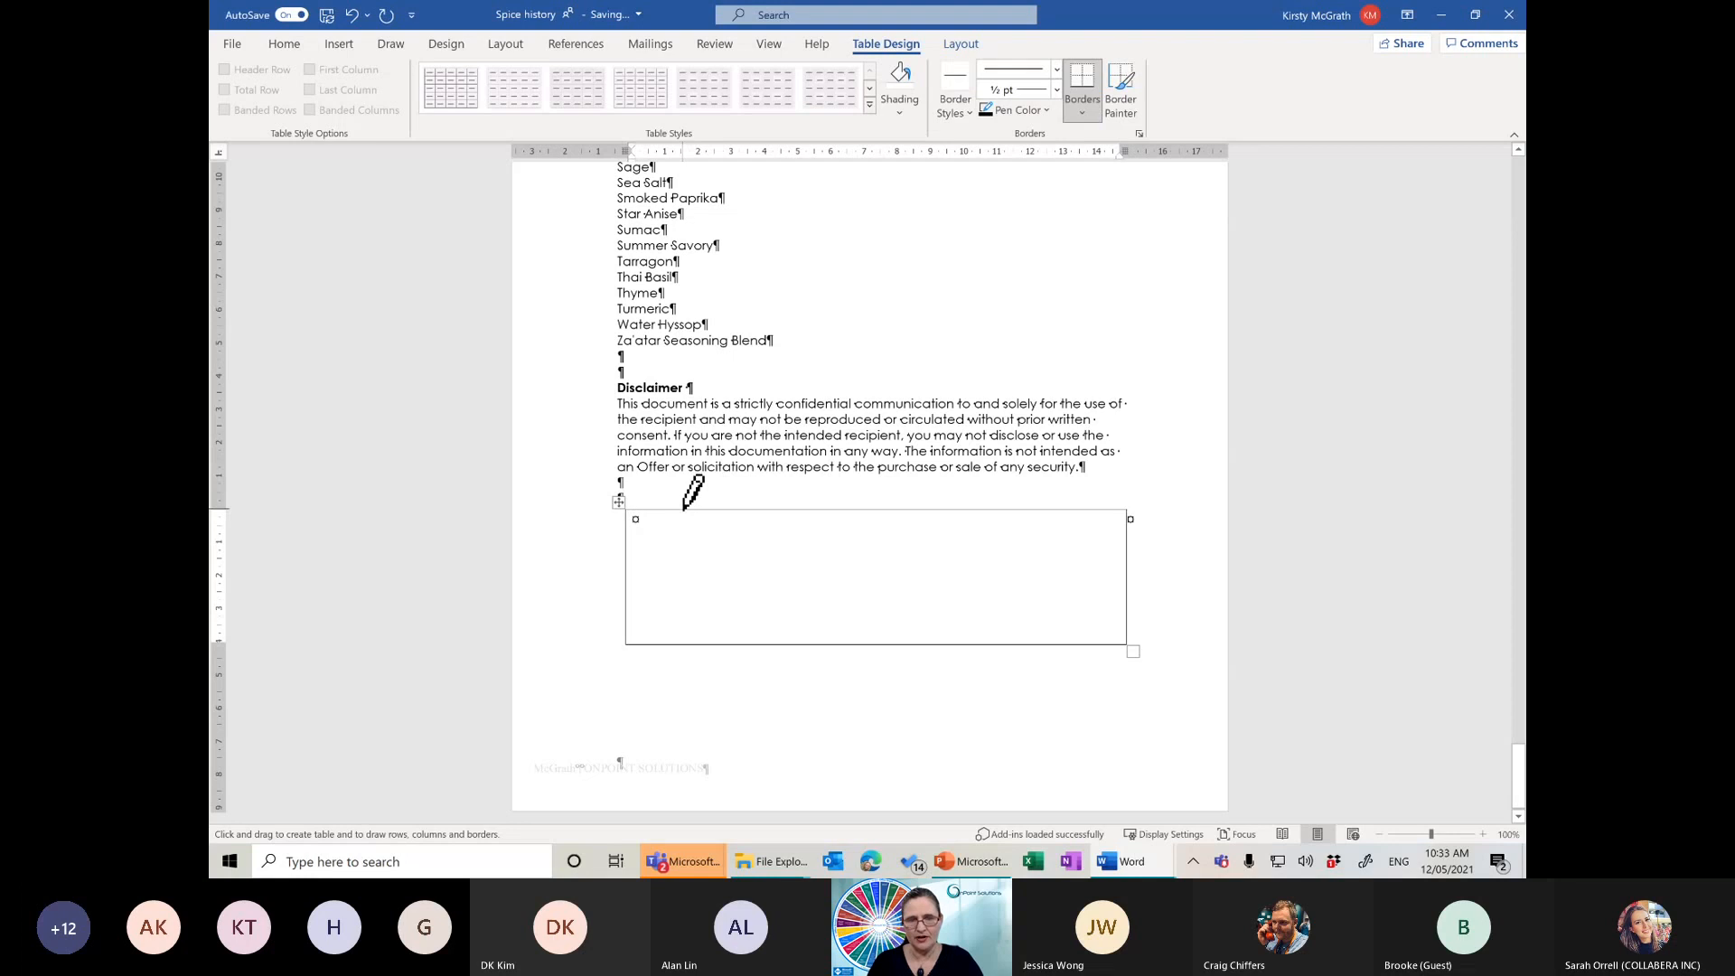
drag(684, 512, 685, 638)
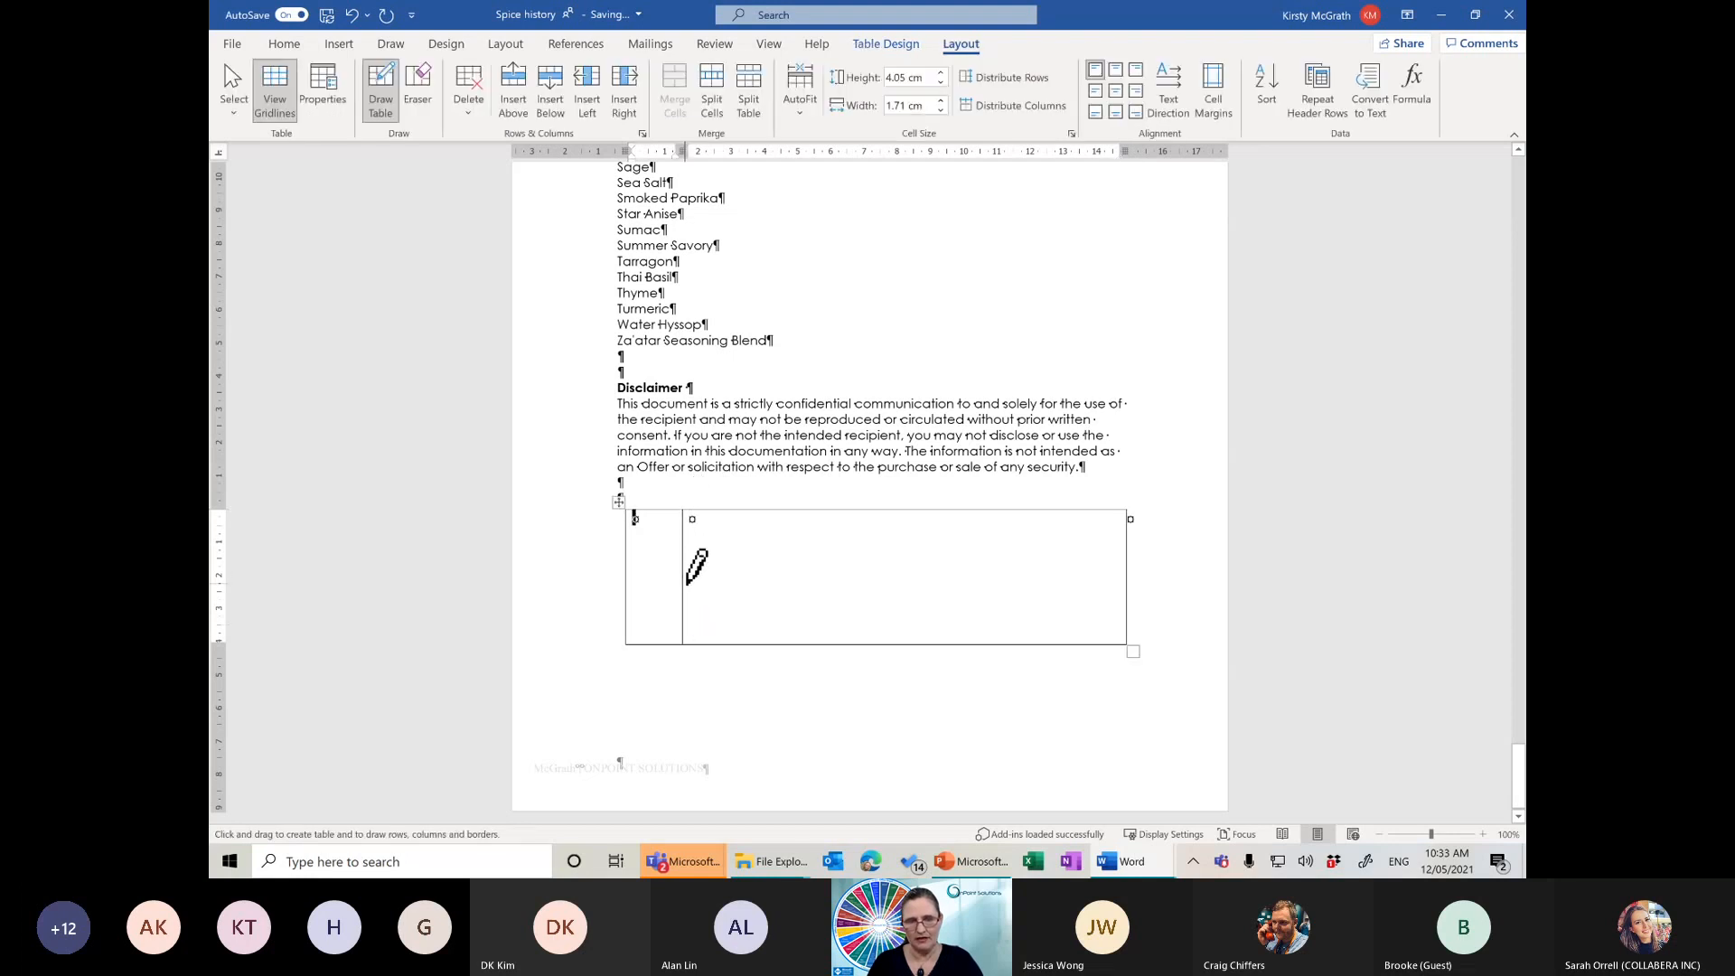
drag(682, 561, 1039, 571)
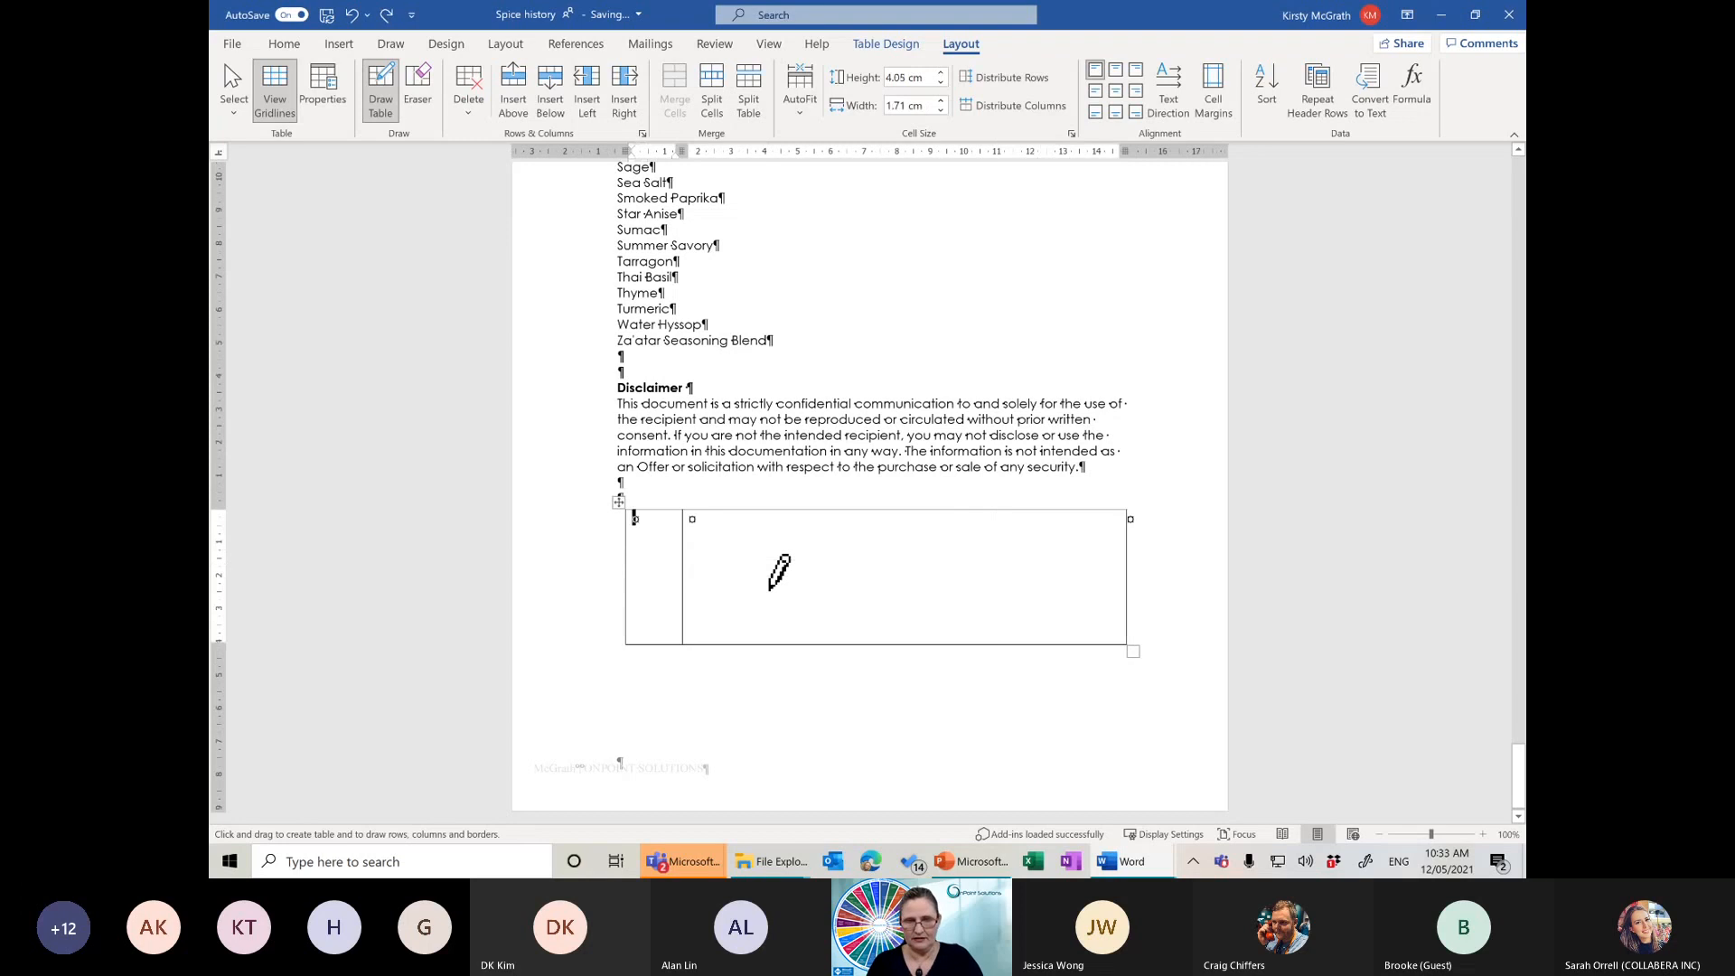
drag(685, 553, 1124, 553)
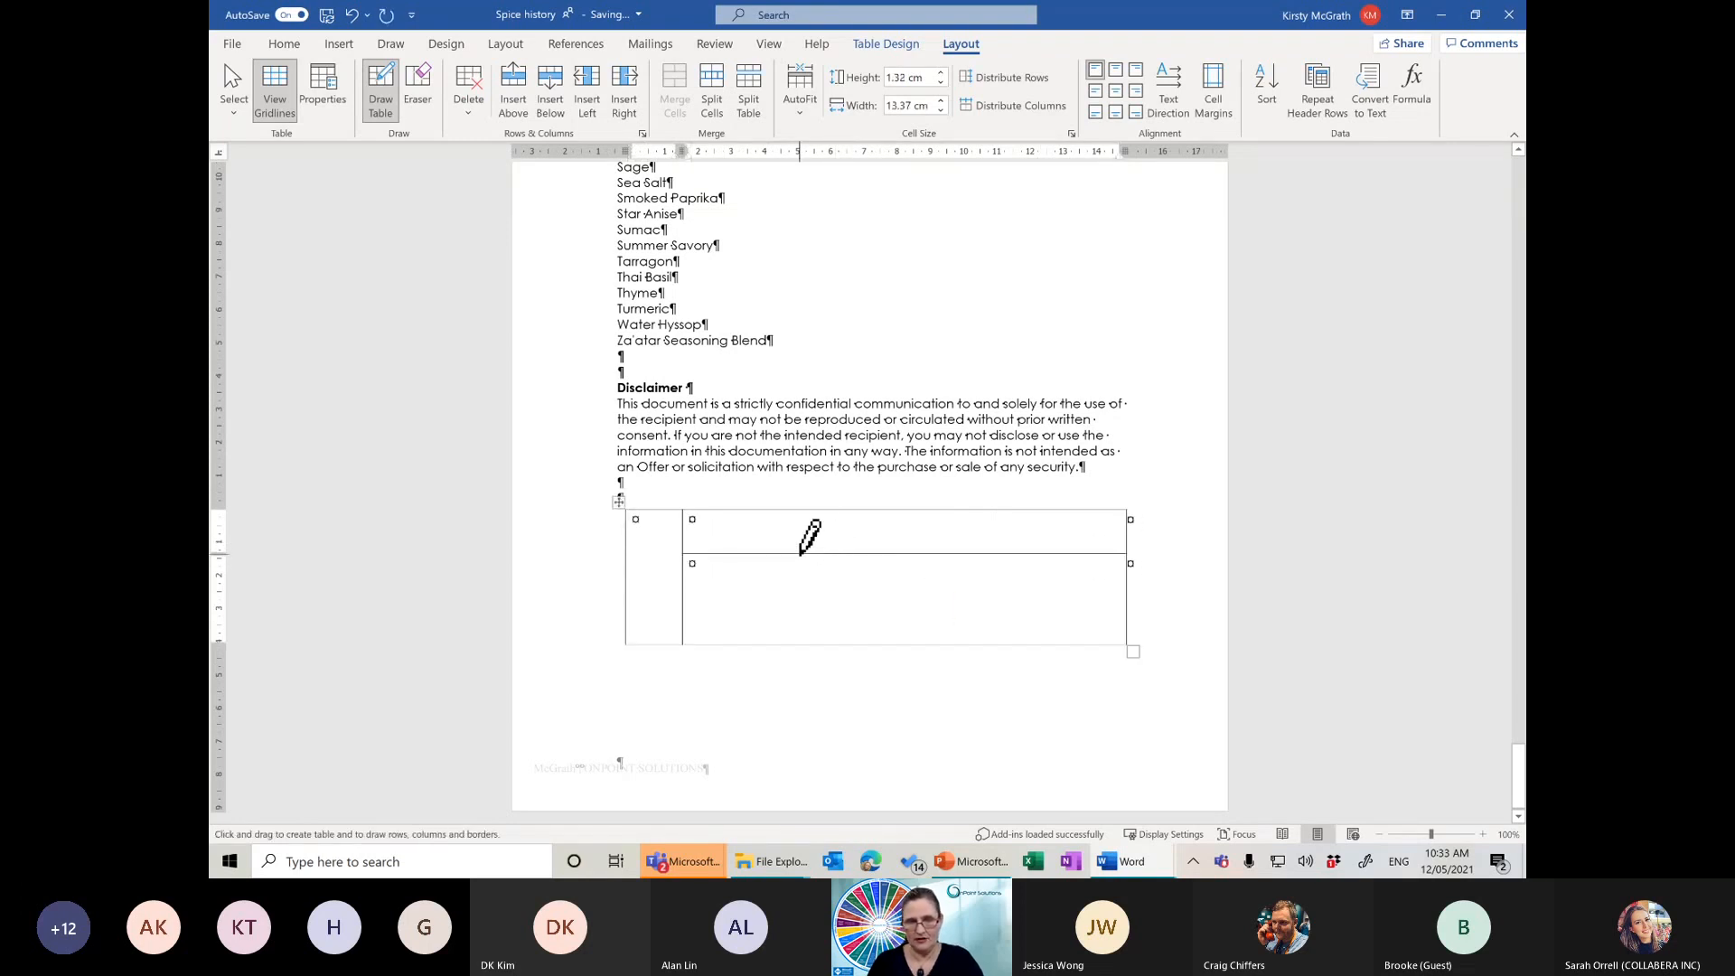
drag(799, 558, 799, 637)
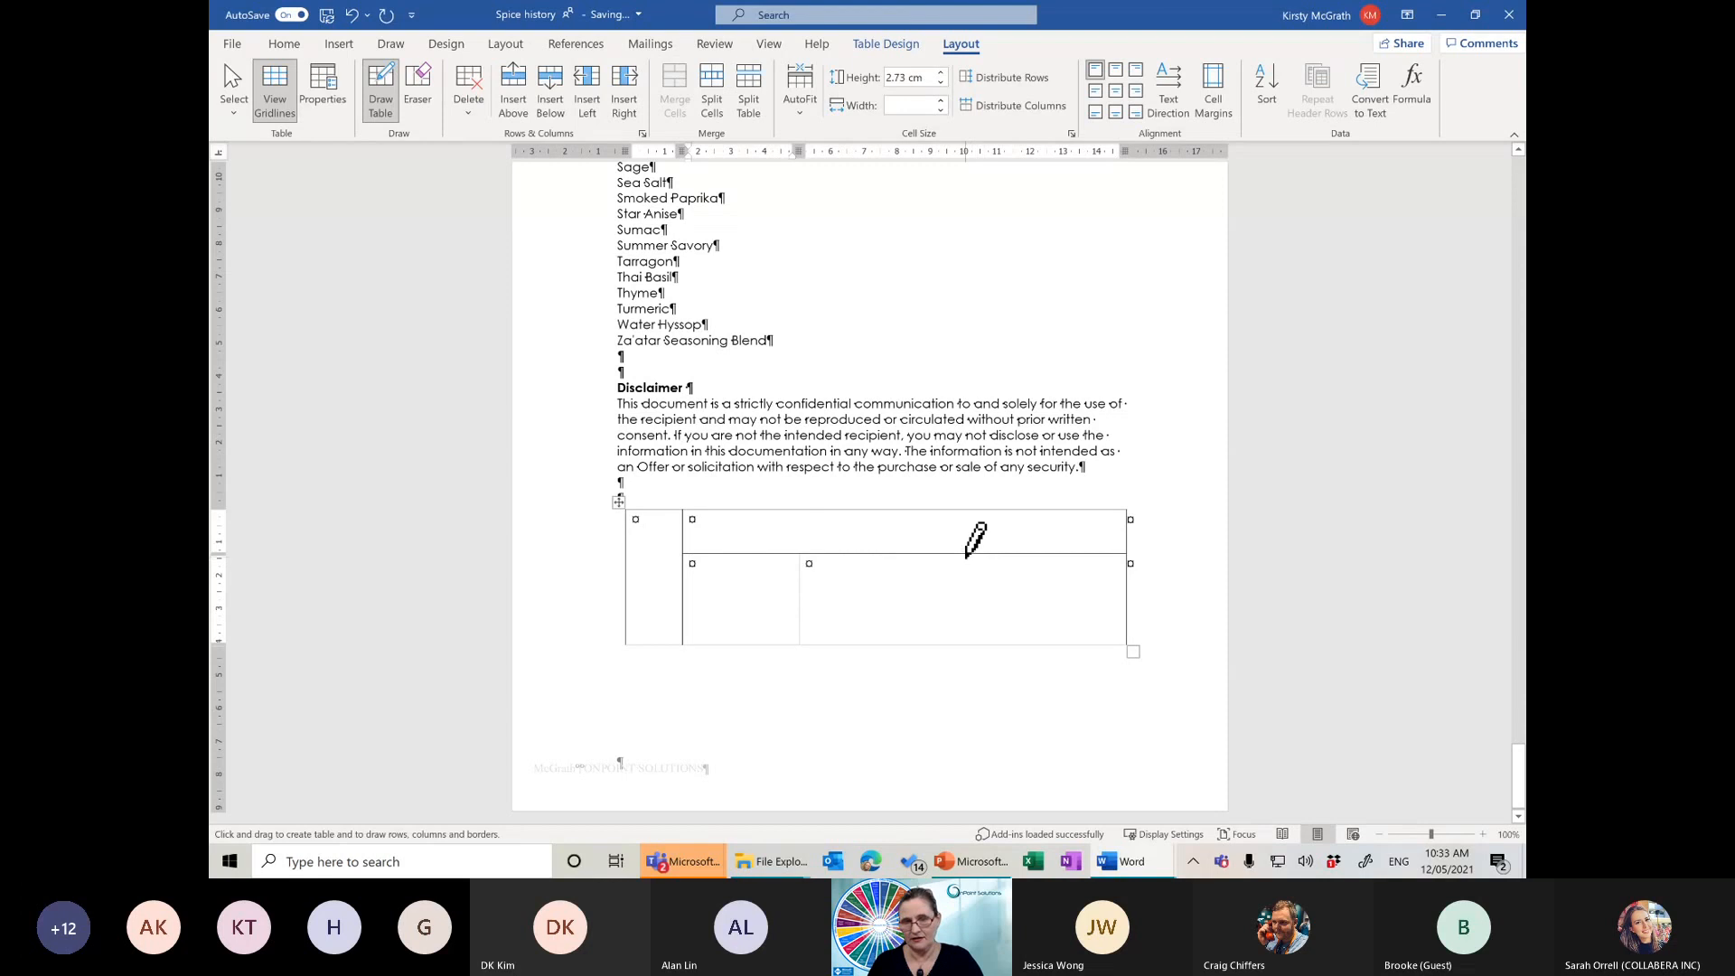
mouse_move(965, 556)
mouse_down()
mouse_move(969, 659)
mouse_move(967, 635)
mouse_up()
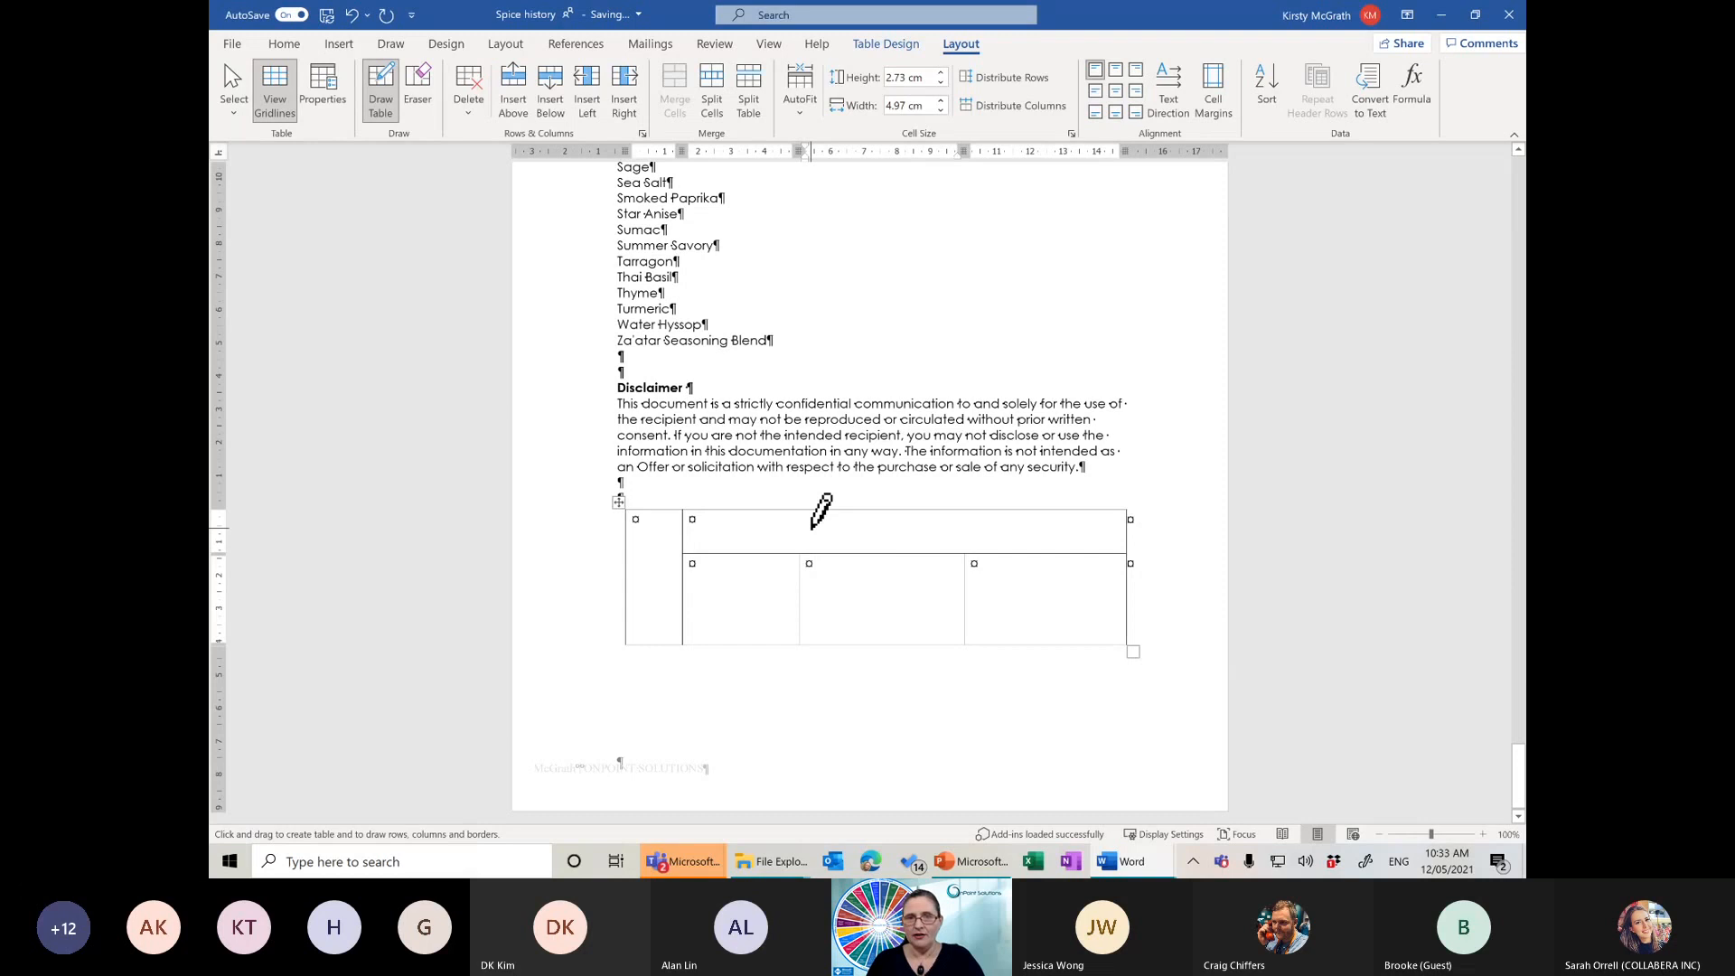
Set the line style to No Border and draw a horizontal divider across the table's top-right cell, about 0.7 cm down
click(885, 47)
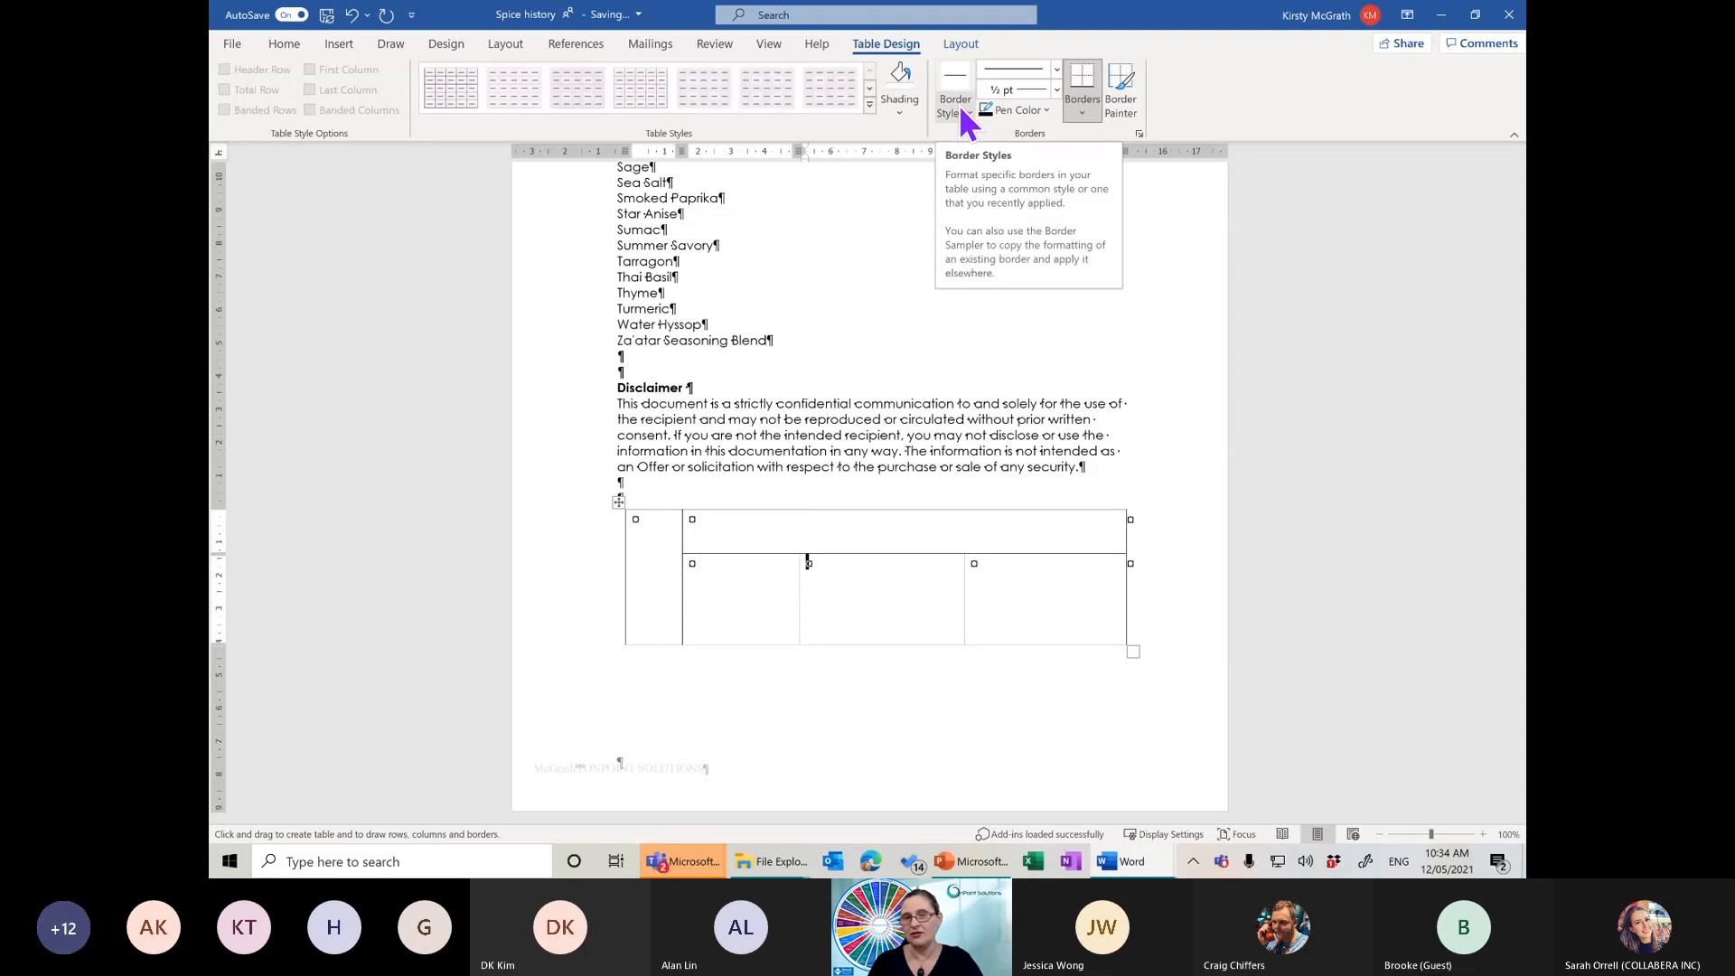
click(1056, 69)
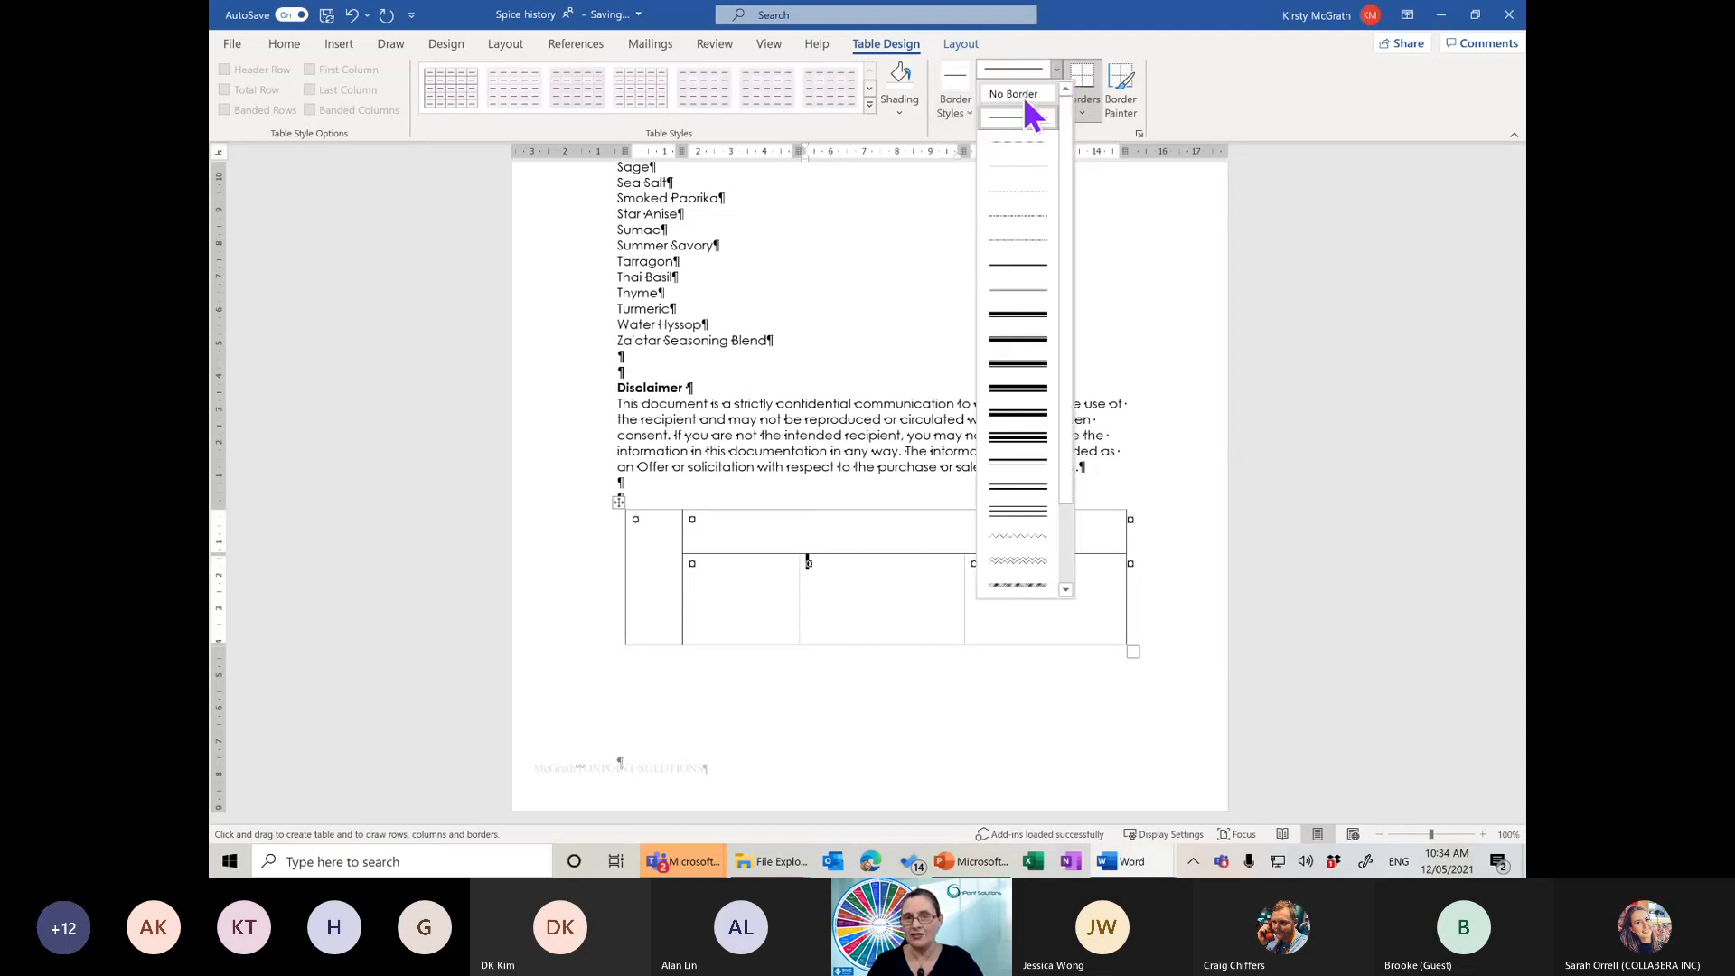
click(1025, 99)
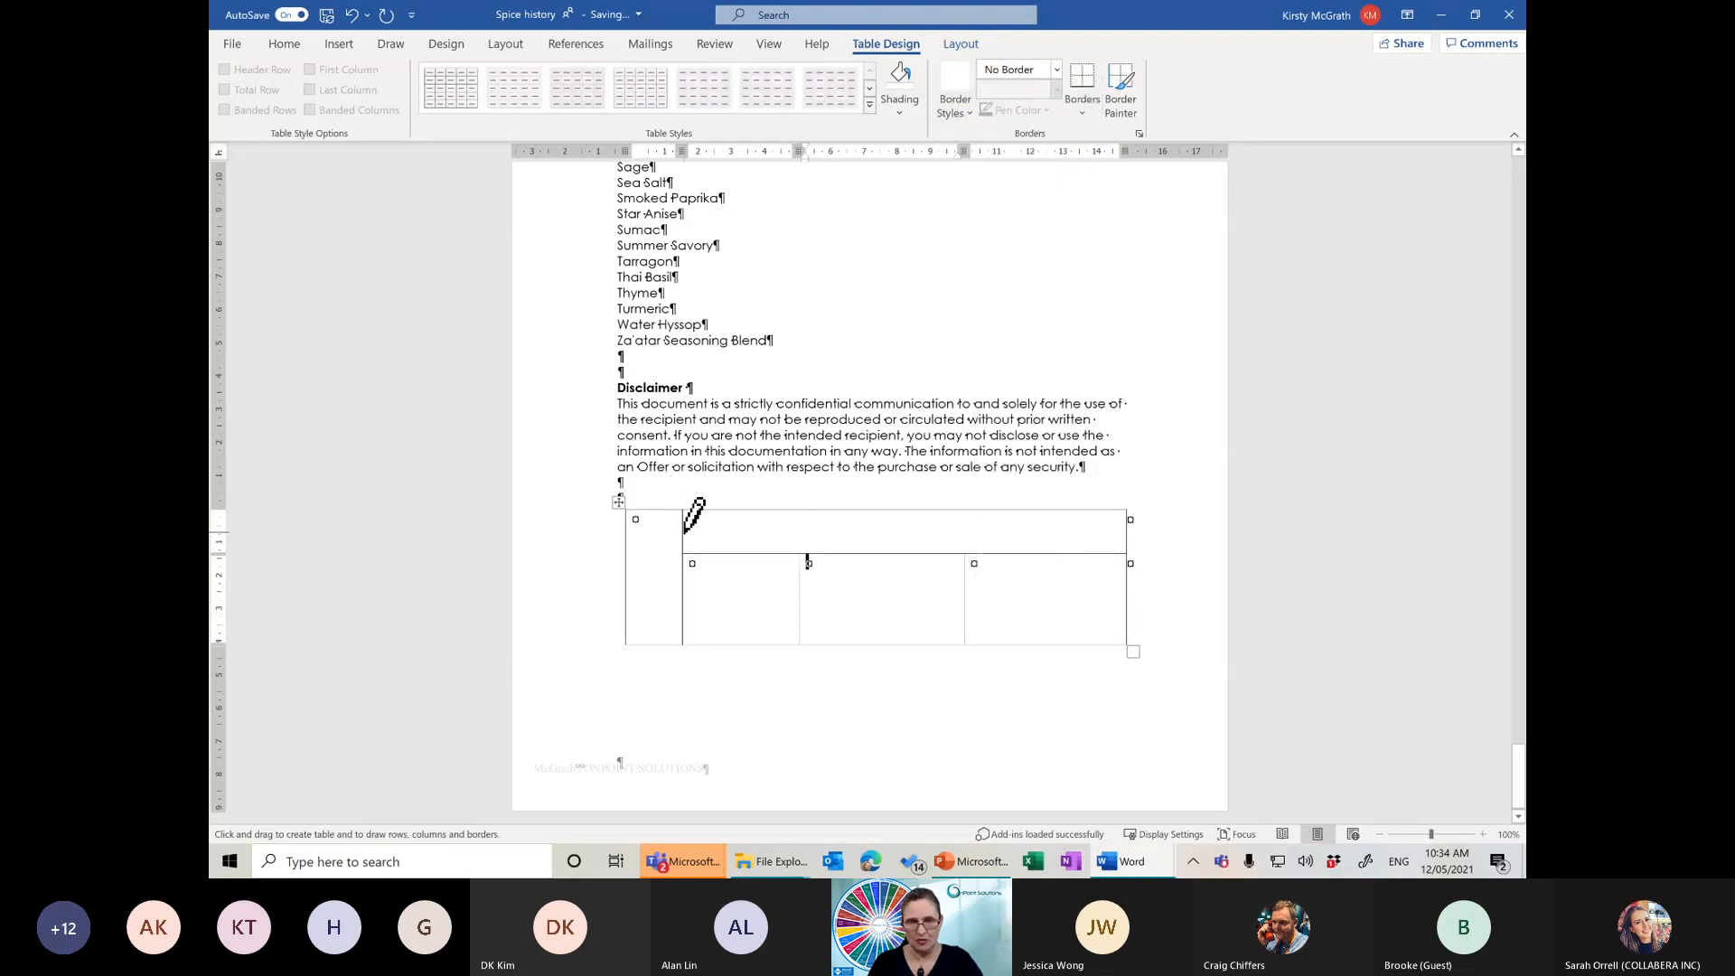
drag(685, 533, 914, 530)
drag(916, 530, 917, 529)
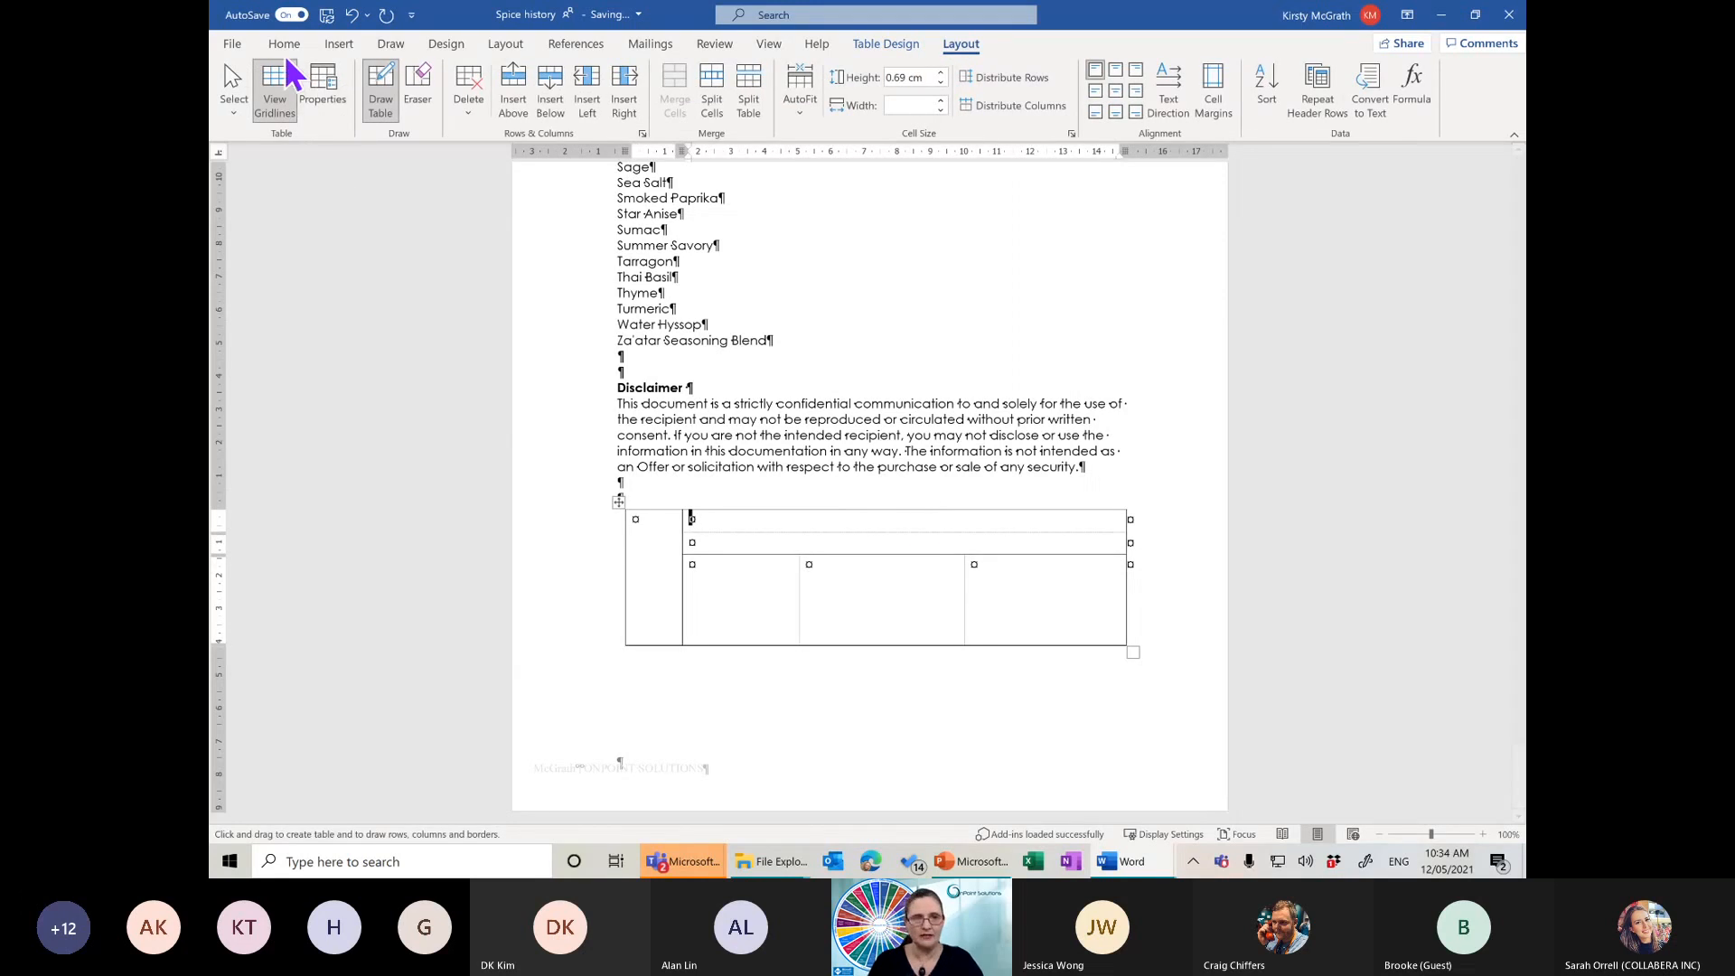
Stop drawing and toggle the table gridlines off and on, leaving them hidden to show the borderless divider's effect
click(263, 83)
click(263, 83)
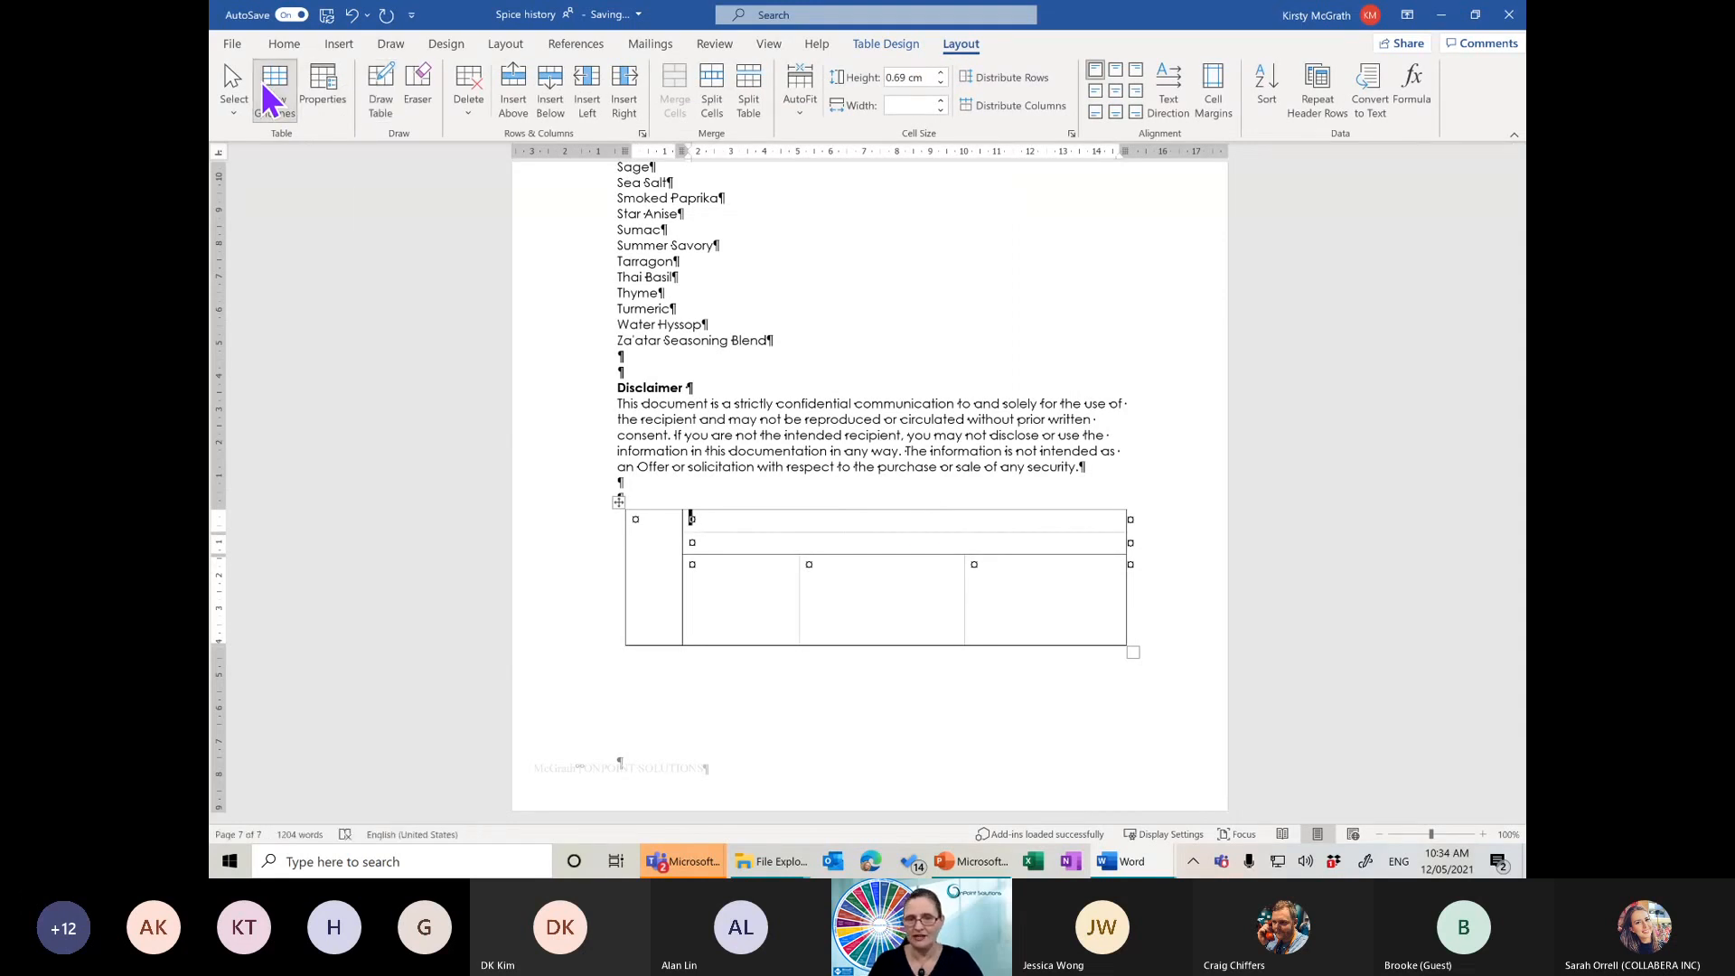
click(263, 83)
click(263, 83)
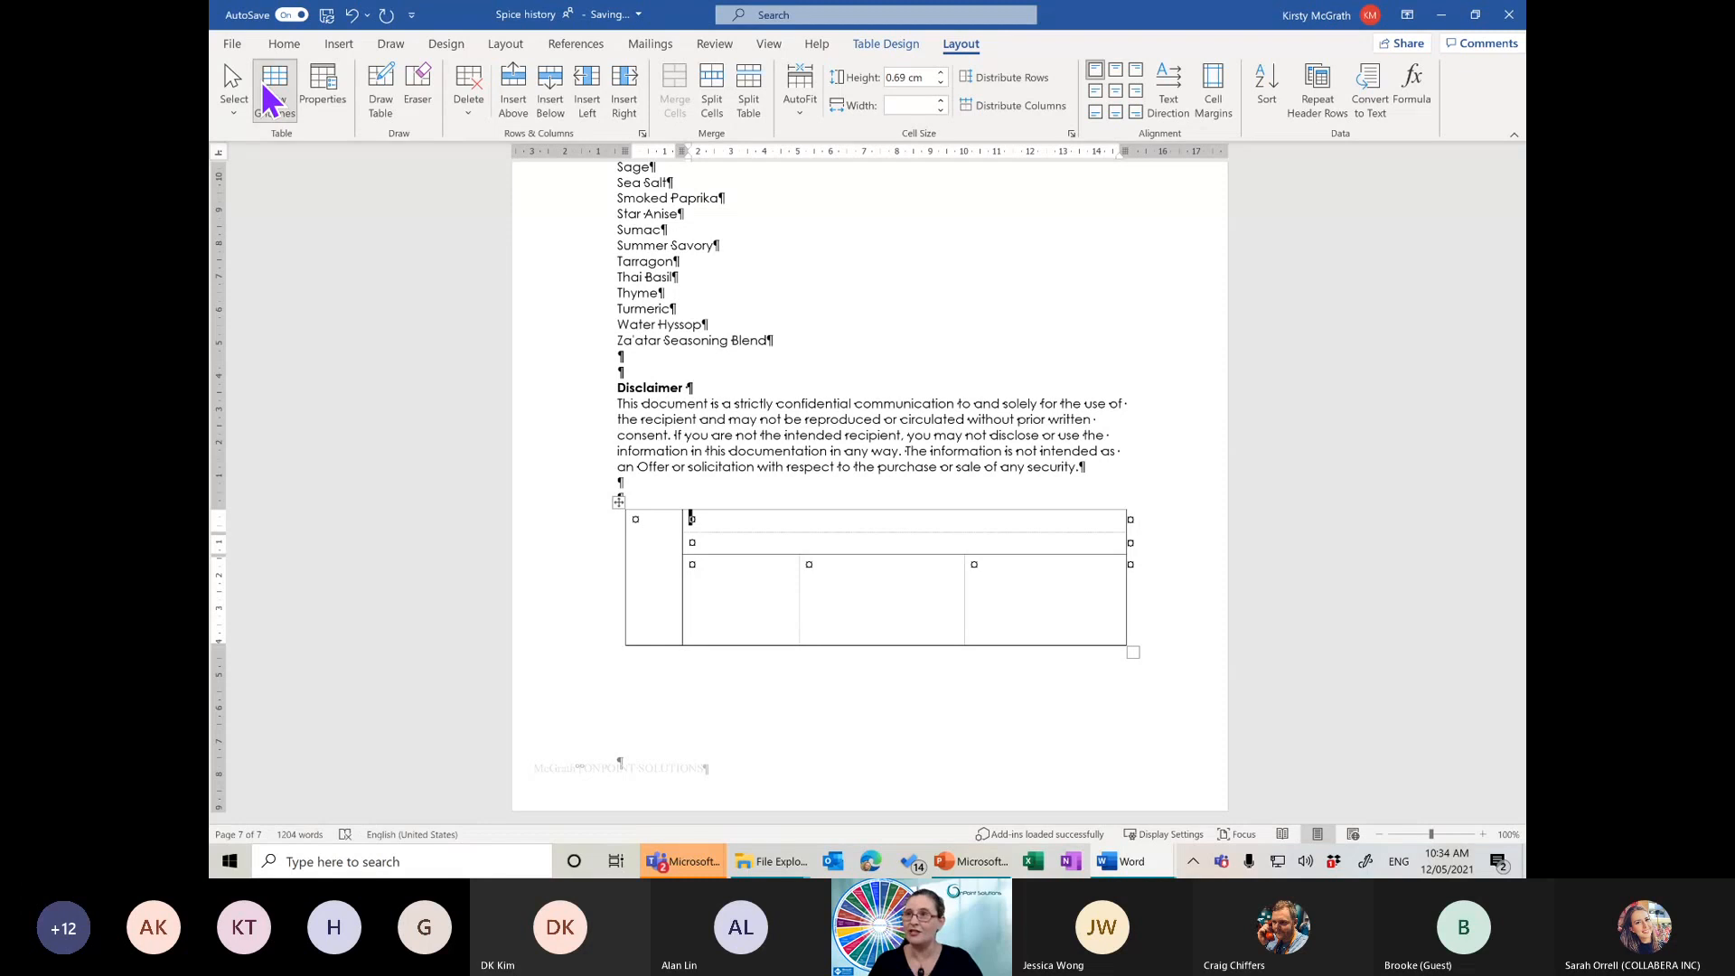
click(263, 83)
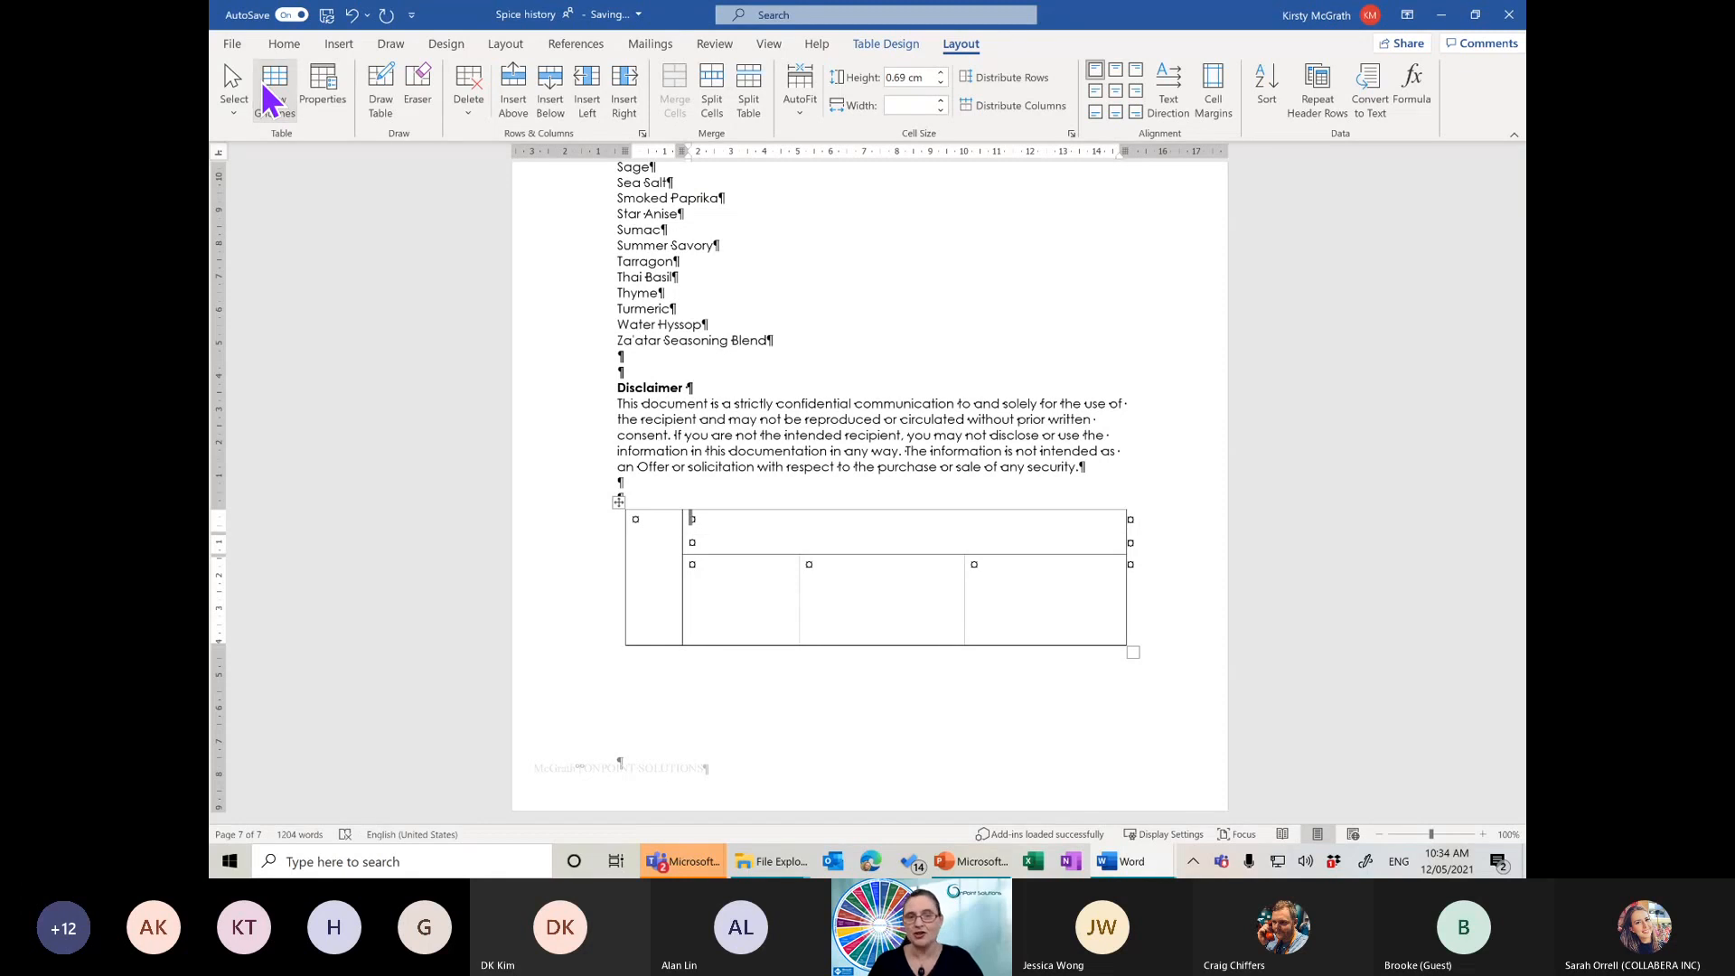
Show the table gridlines so the borderless cell divisions can be seen
click(274, 84)
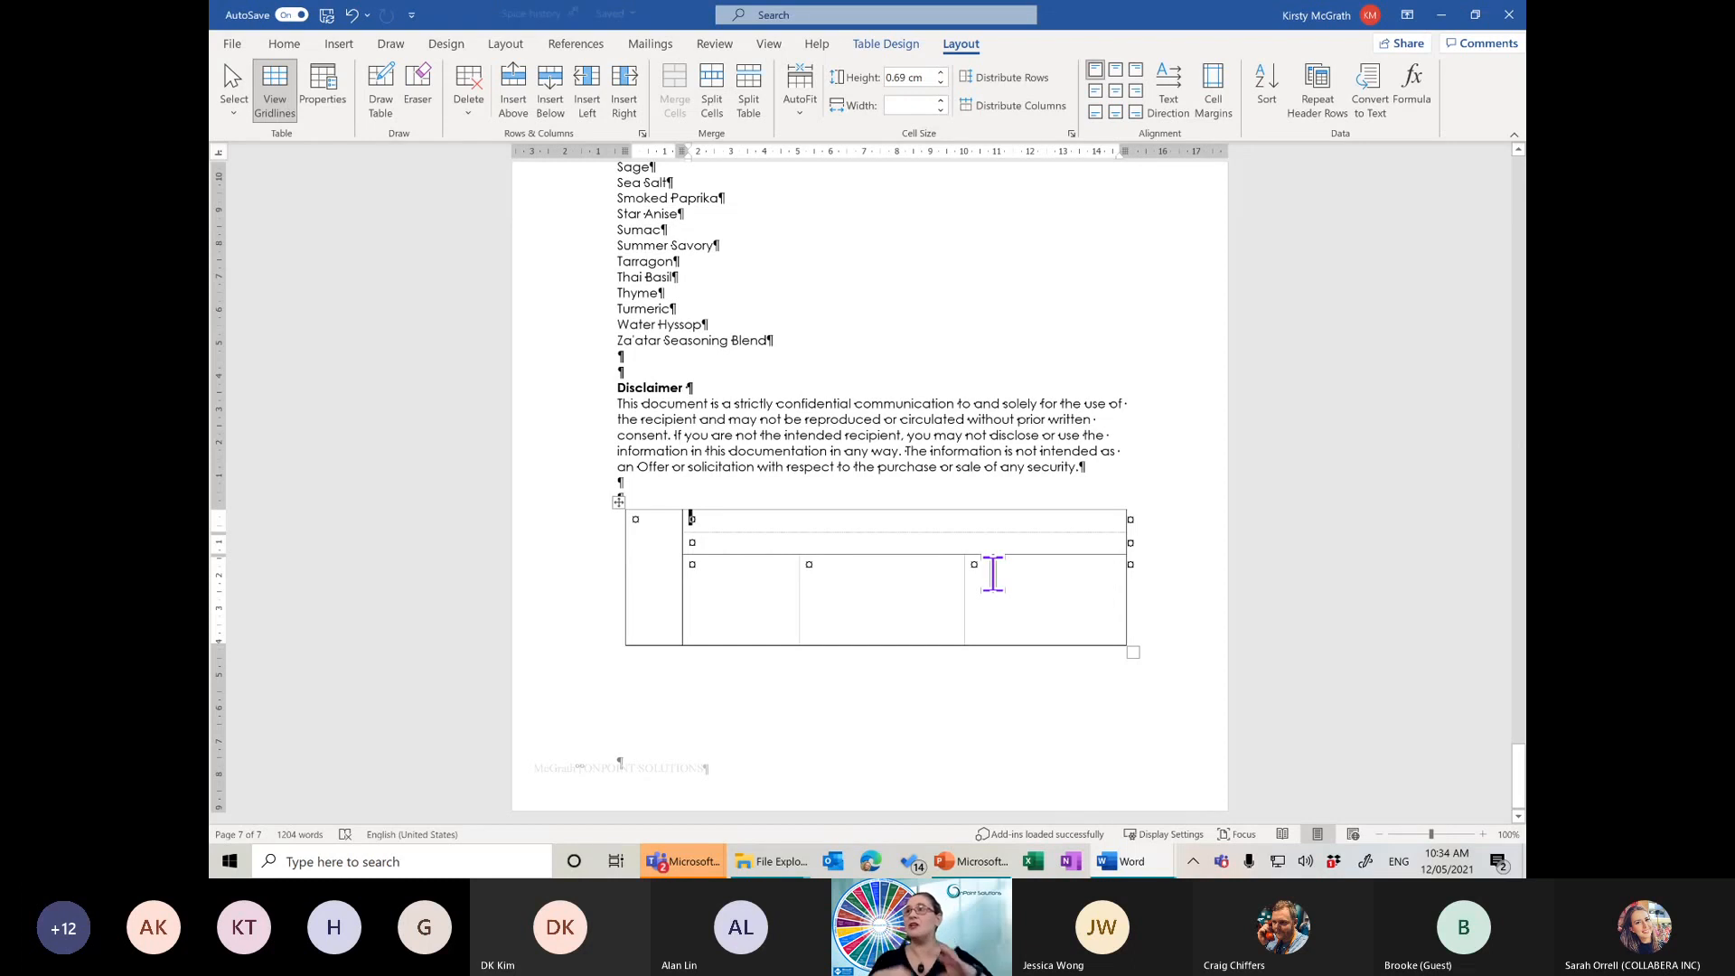
Indent the first line in the middle lower cell and fill the cell with a long run of j characters plus a line break
click(816, 568)
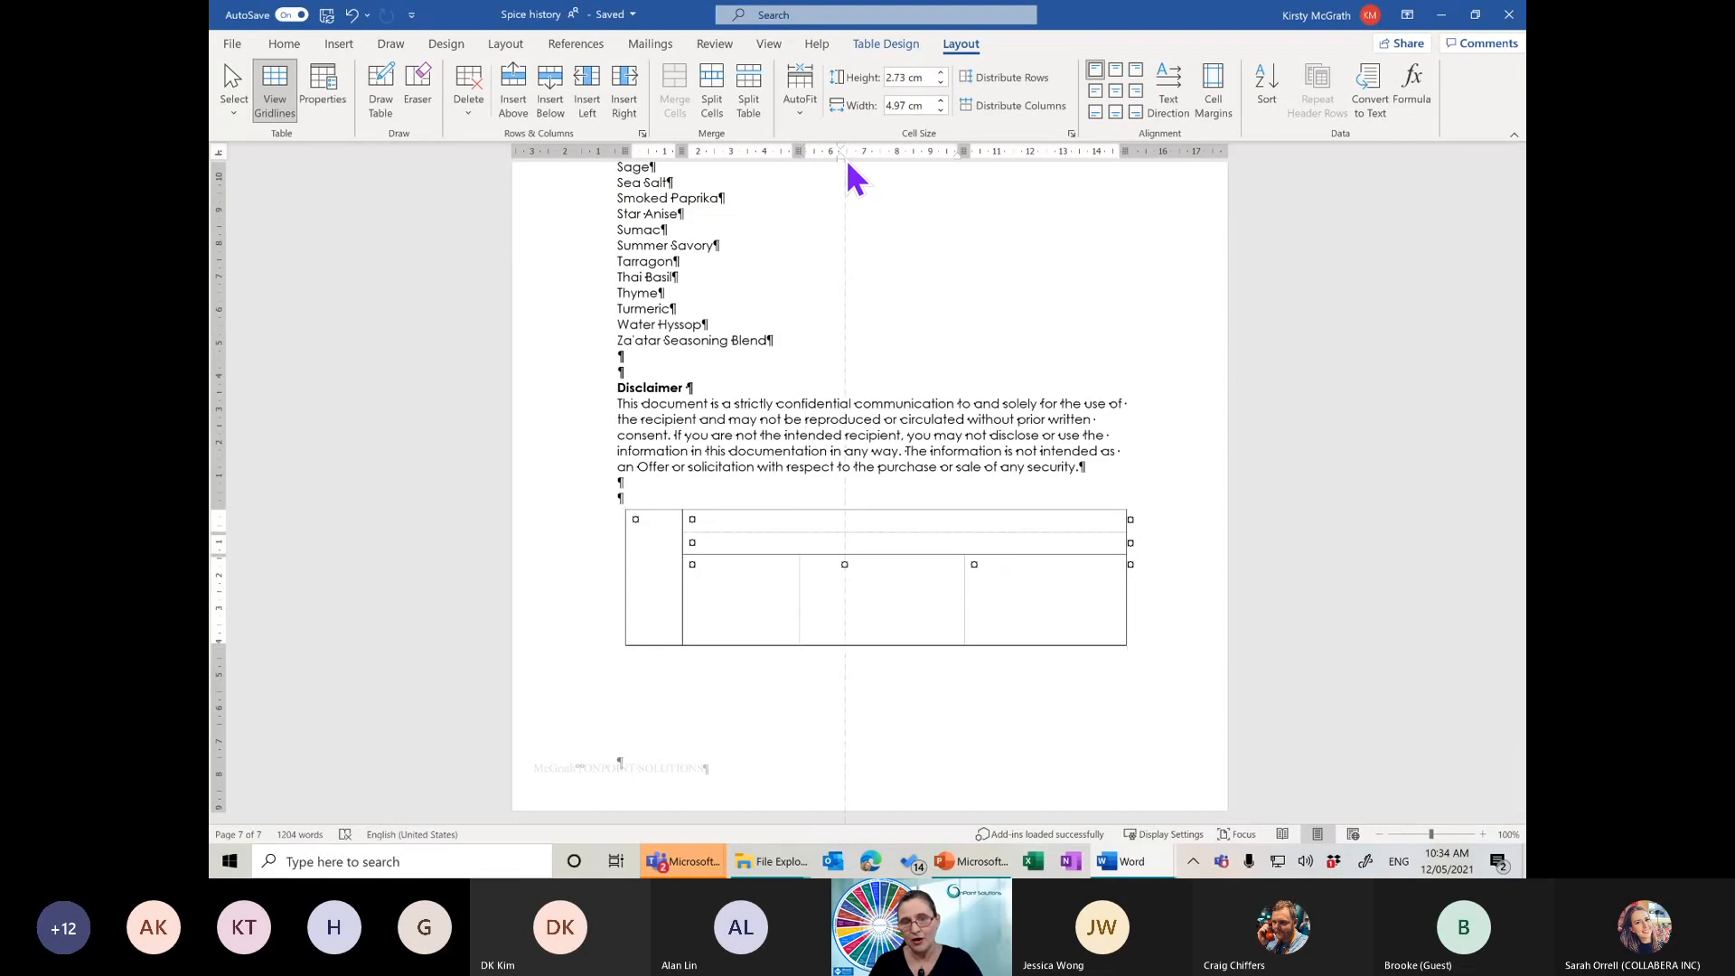
drag(847, 162, 810, 155)
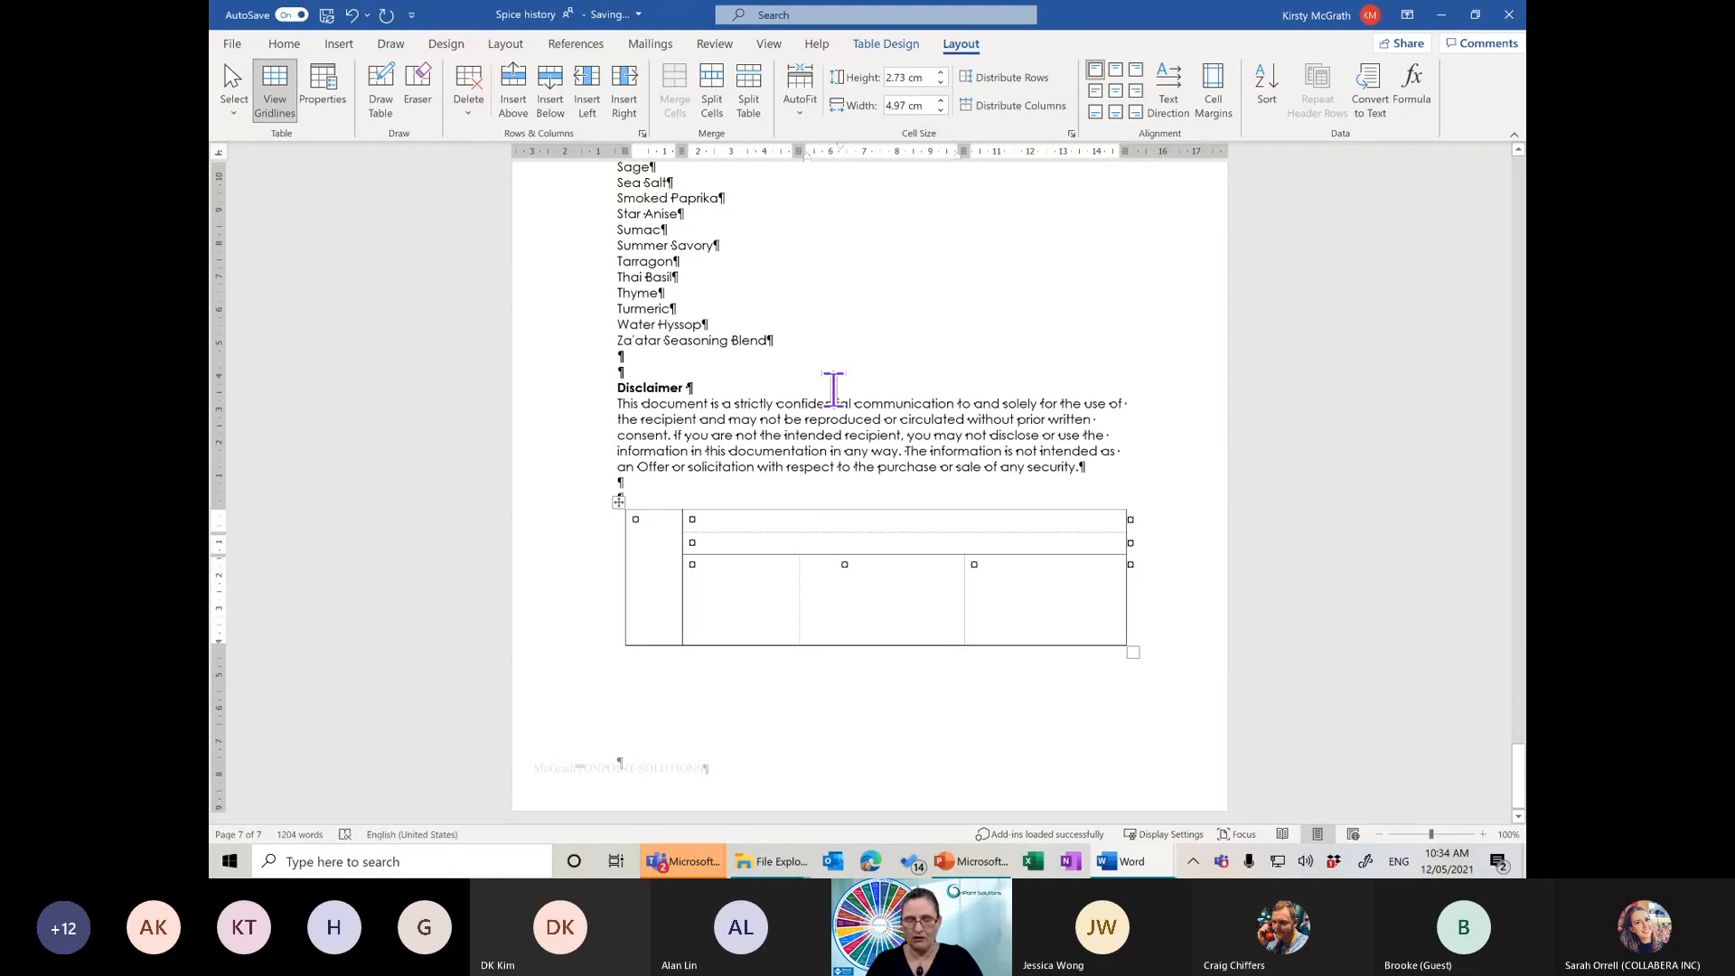
text(jjjjjjjj)
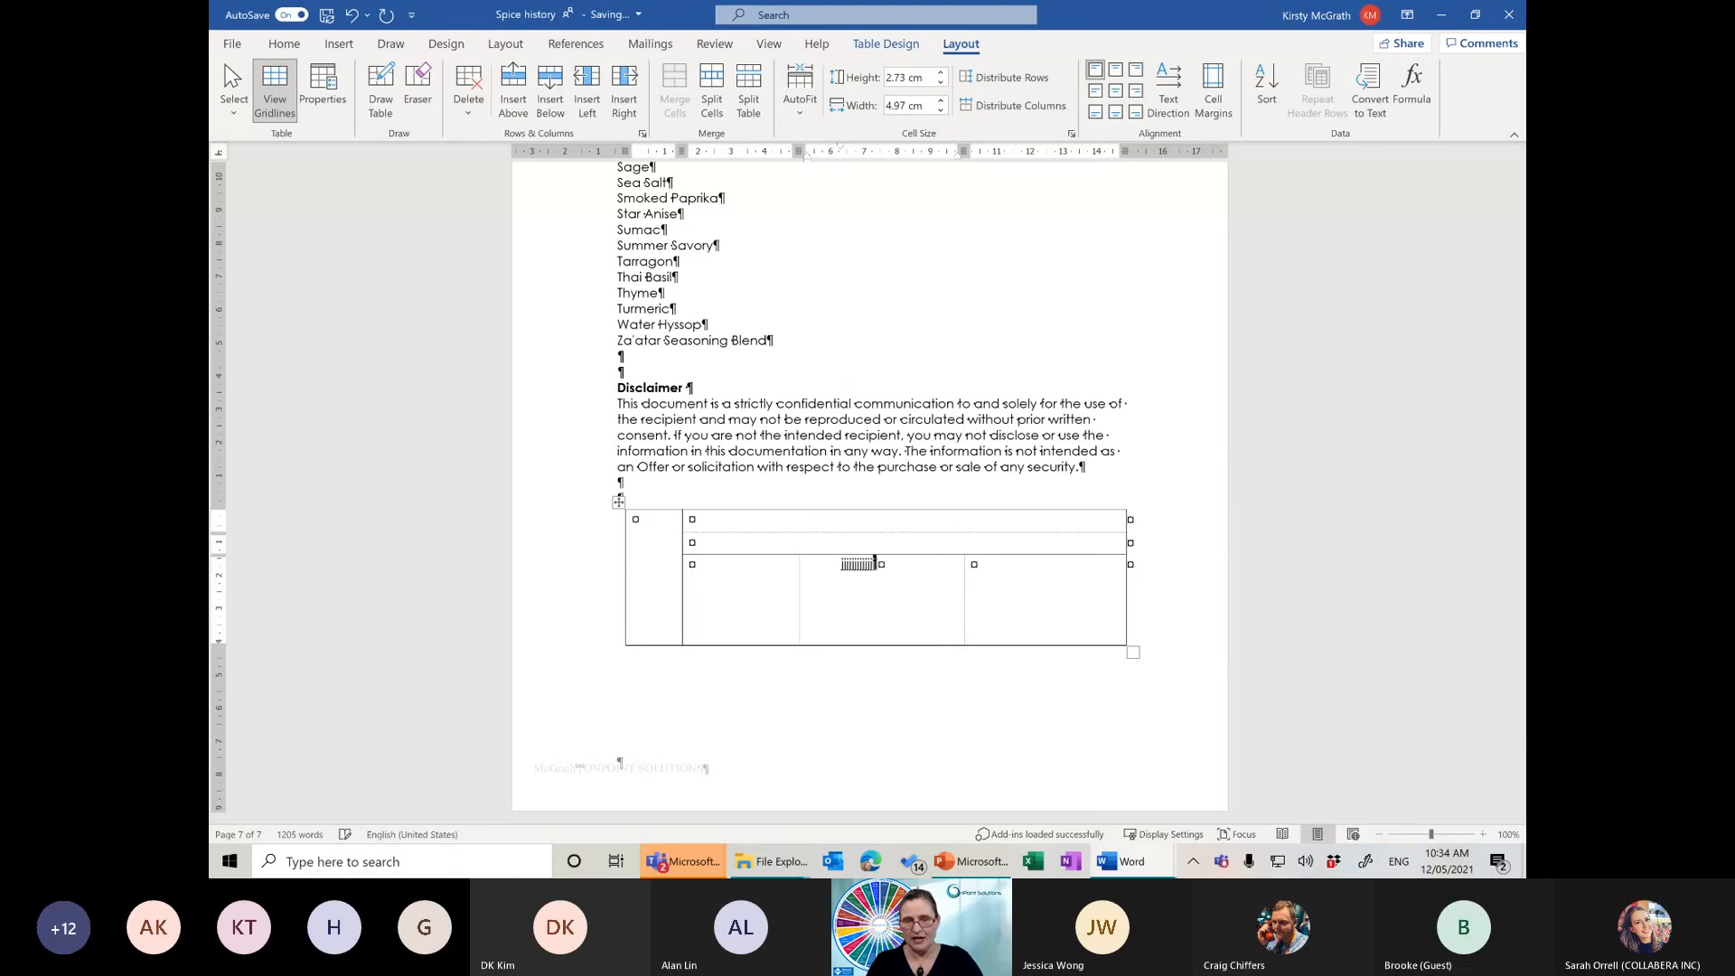
text(jjjjjjjjjjjjjjjjjjjjjjjjjjjjjjjjjjjjjjjjjjjjjjjjjjjjjjjjjjjjjjjjjjjjjjjjjjjjjjjj)
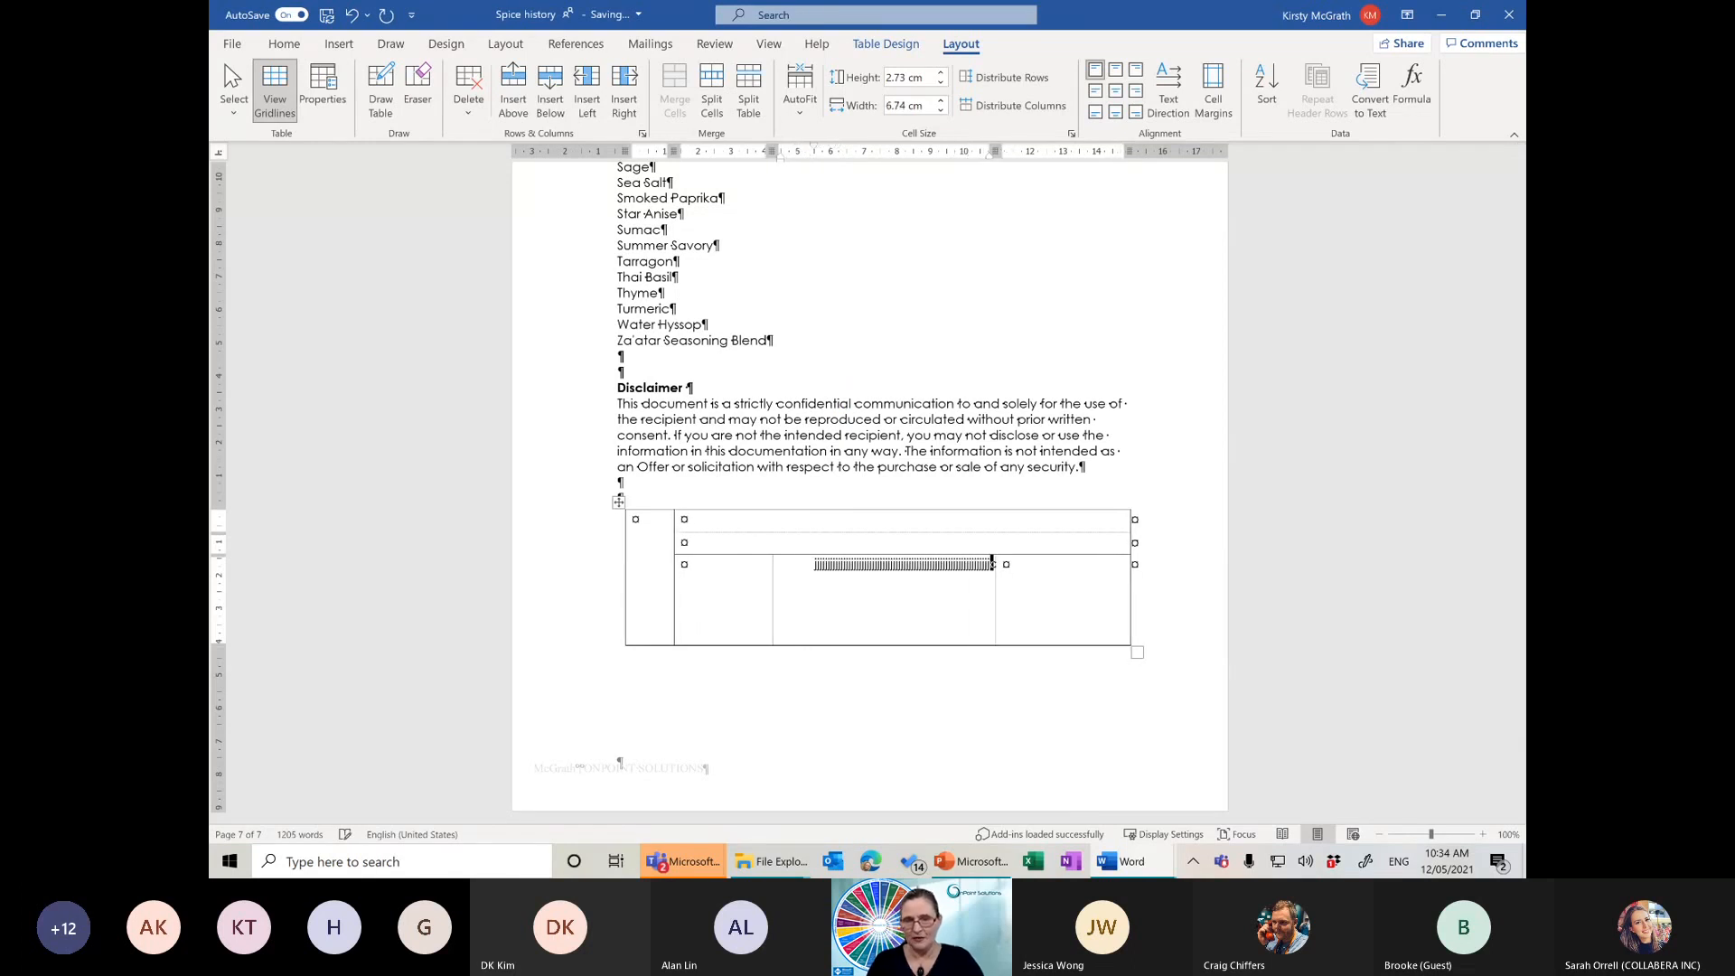
key(Return)
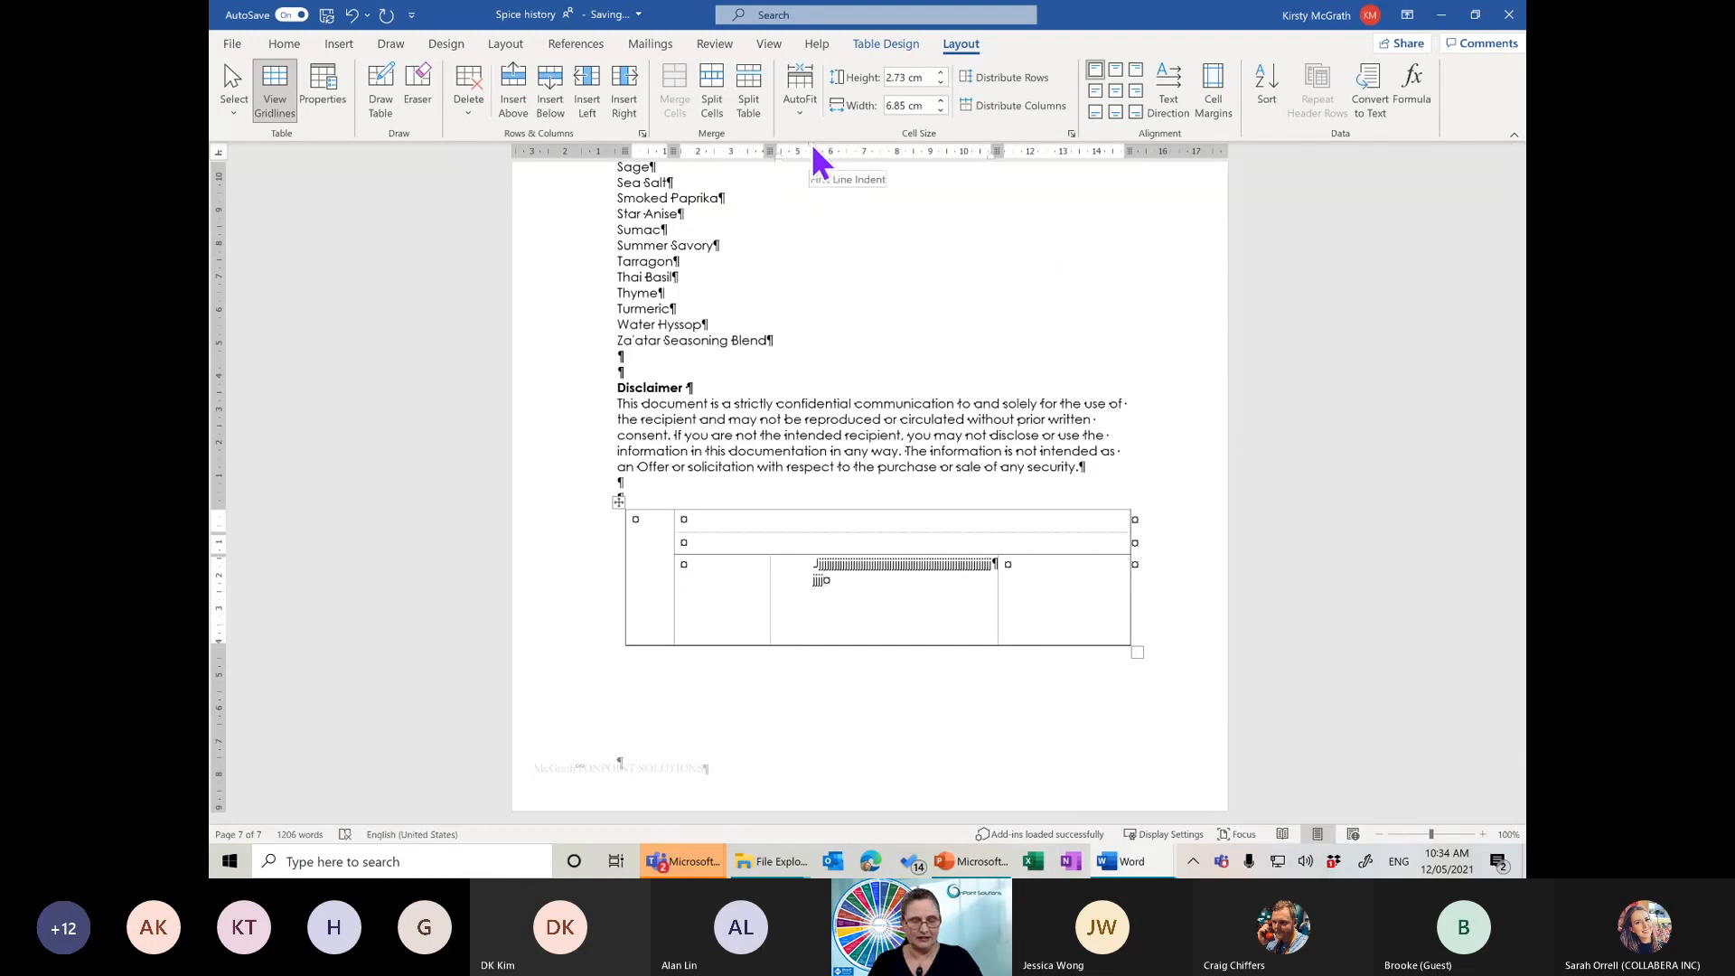
Undo the test text and indent, stepping back and forth through the edits to restore the empty table with its divided upper cell
key(ctrl+z)
key(ctrl+z)
key(ctrl+z)
key(ctrl+z)
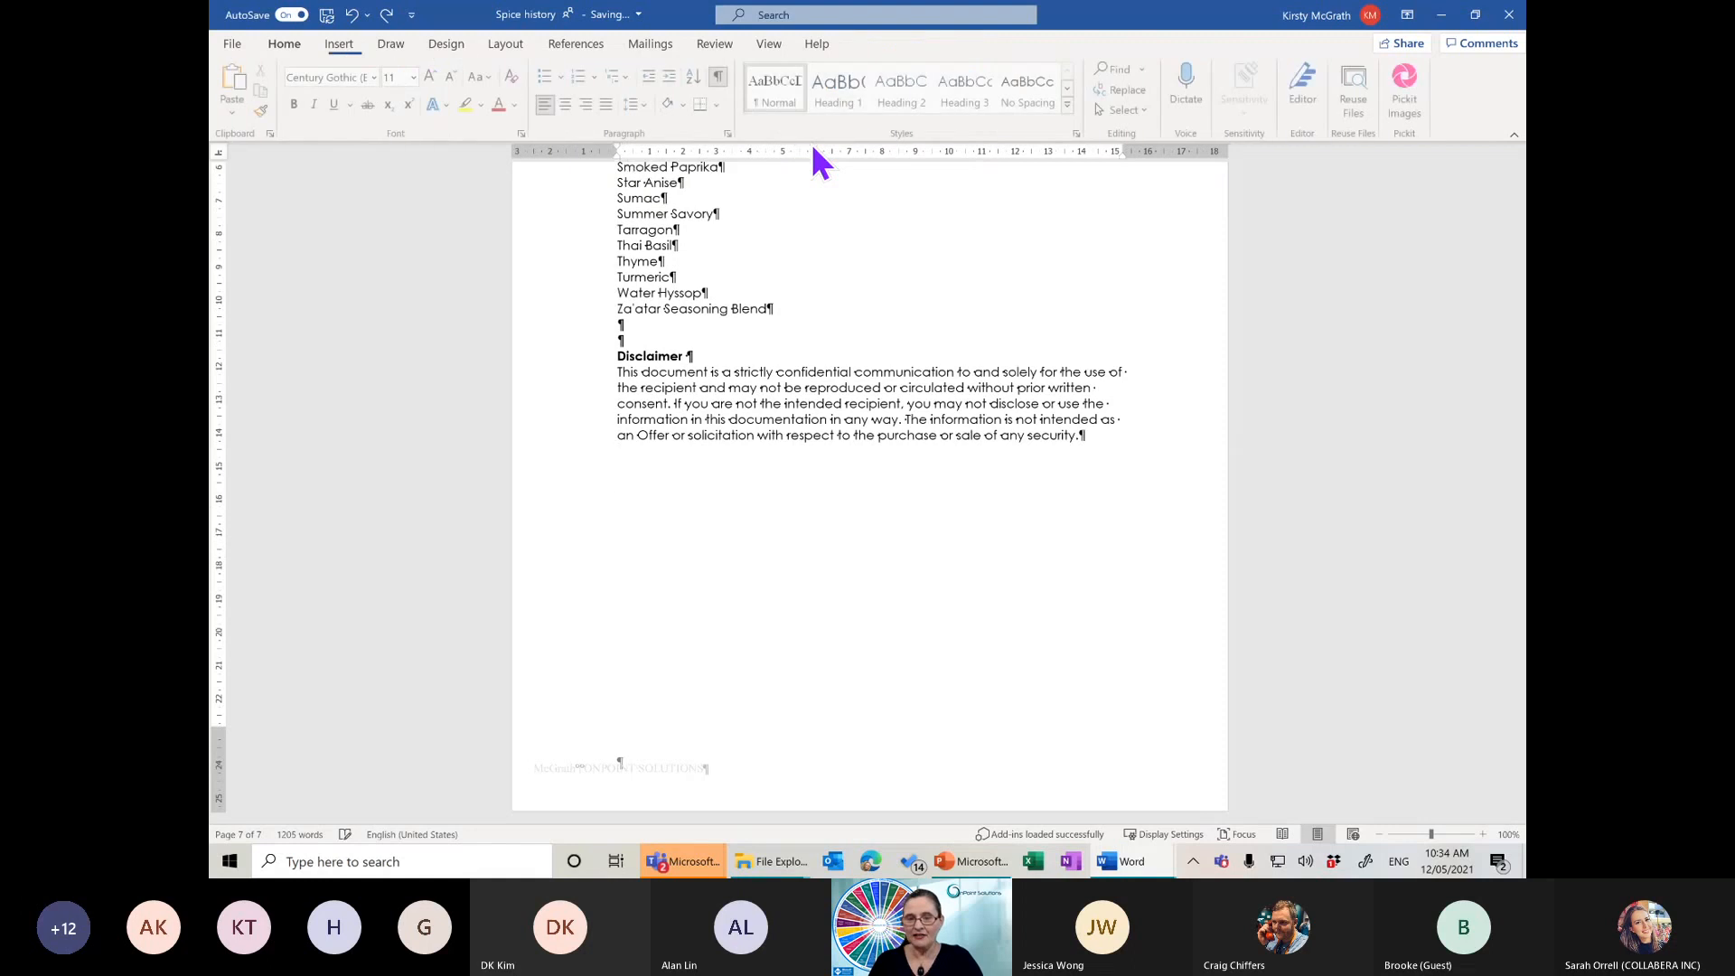
key(ctrl+z)
key(ctrl+z)
key(ctrl+y)
key(ctrl+y)
key(ctrl+y)
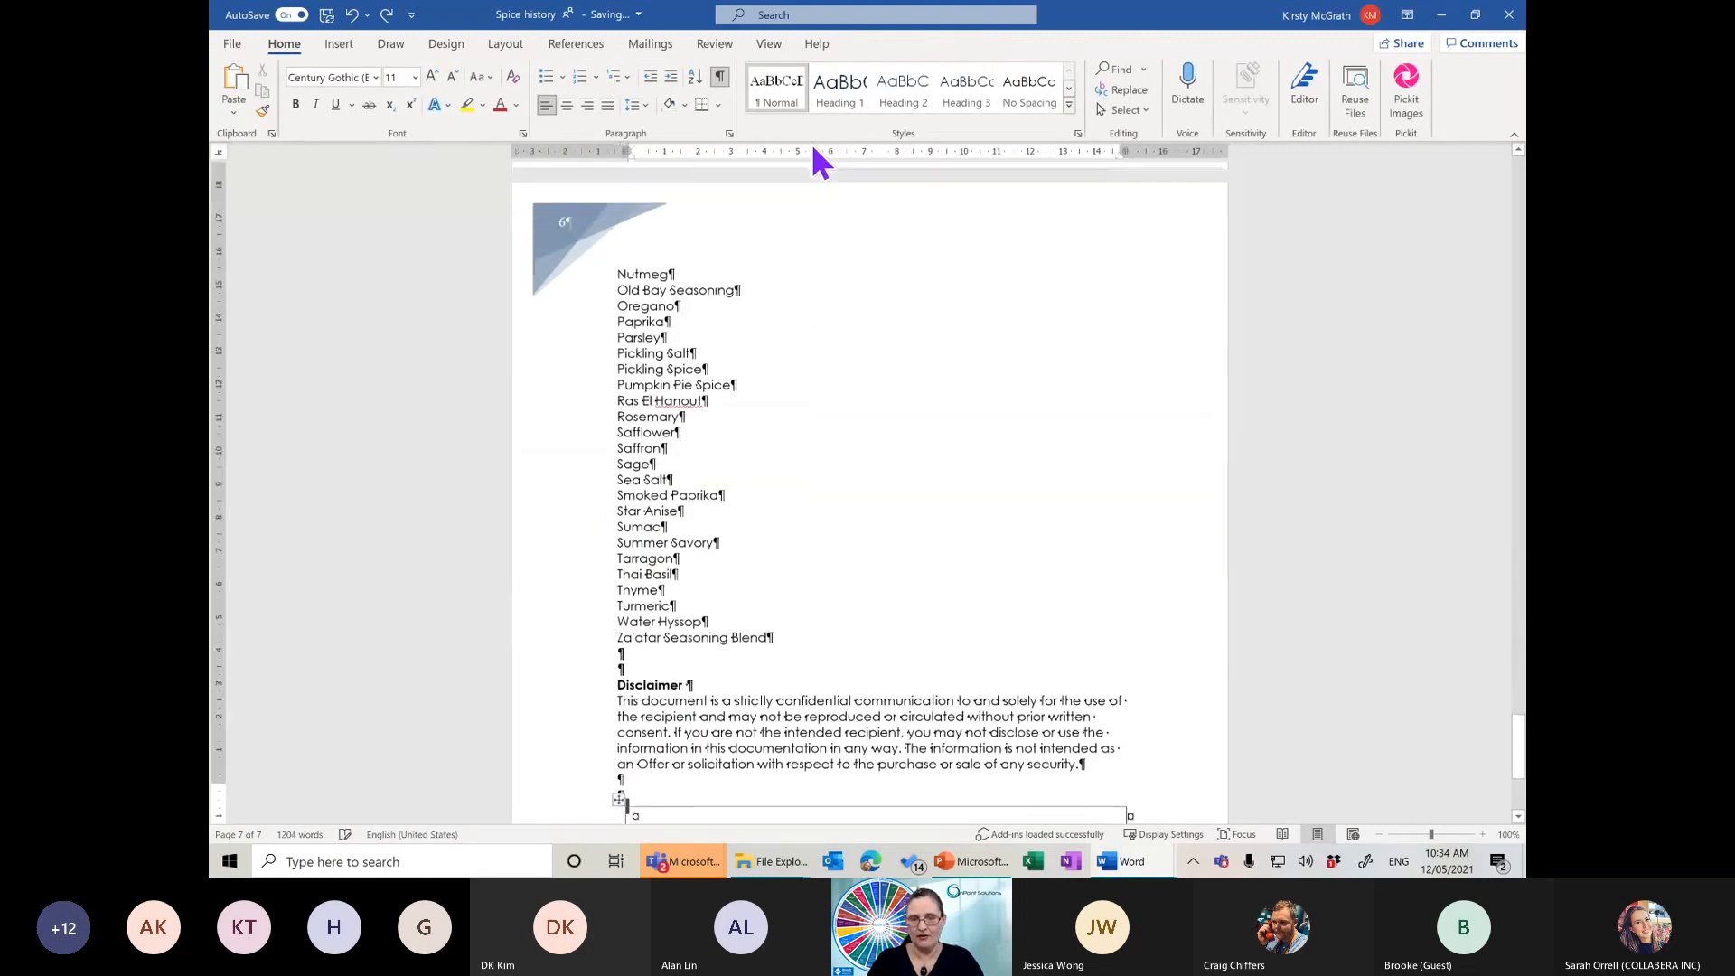
key(ctrl+y)
key(ctrl+y)
key(ctrl+y)
key(ctrl+y)
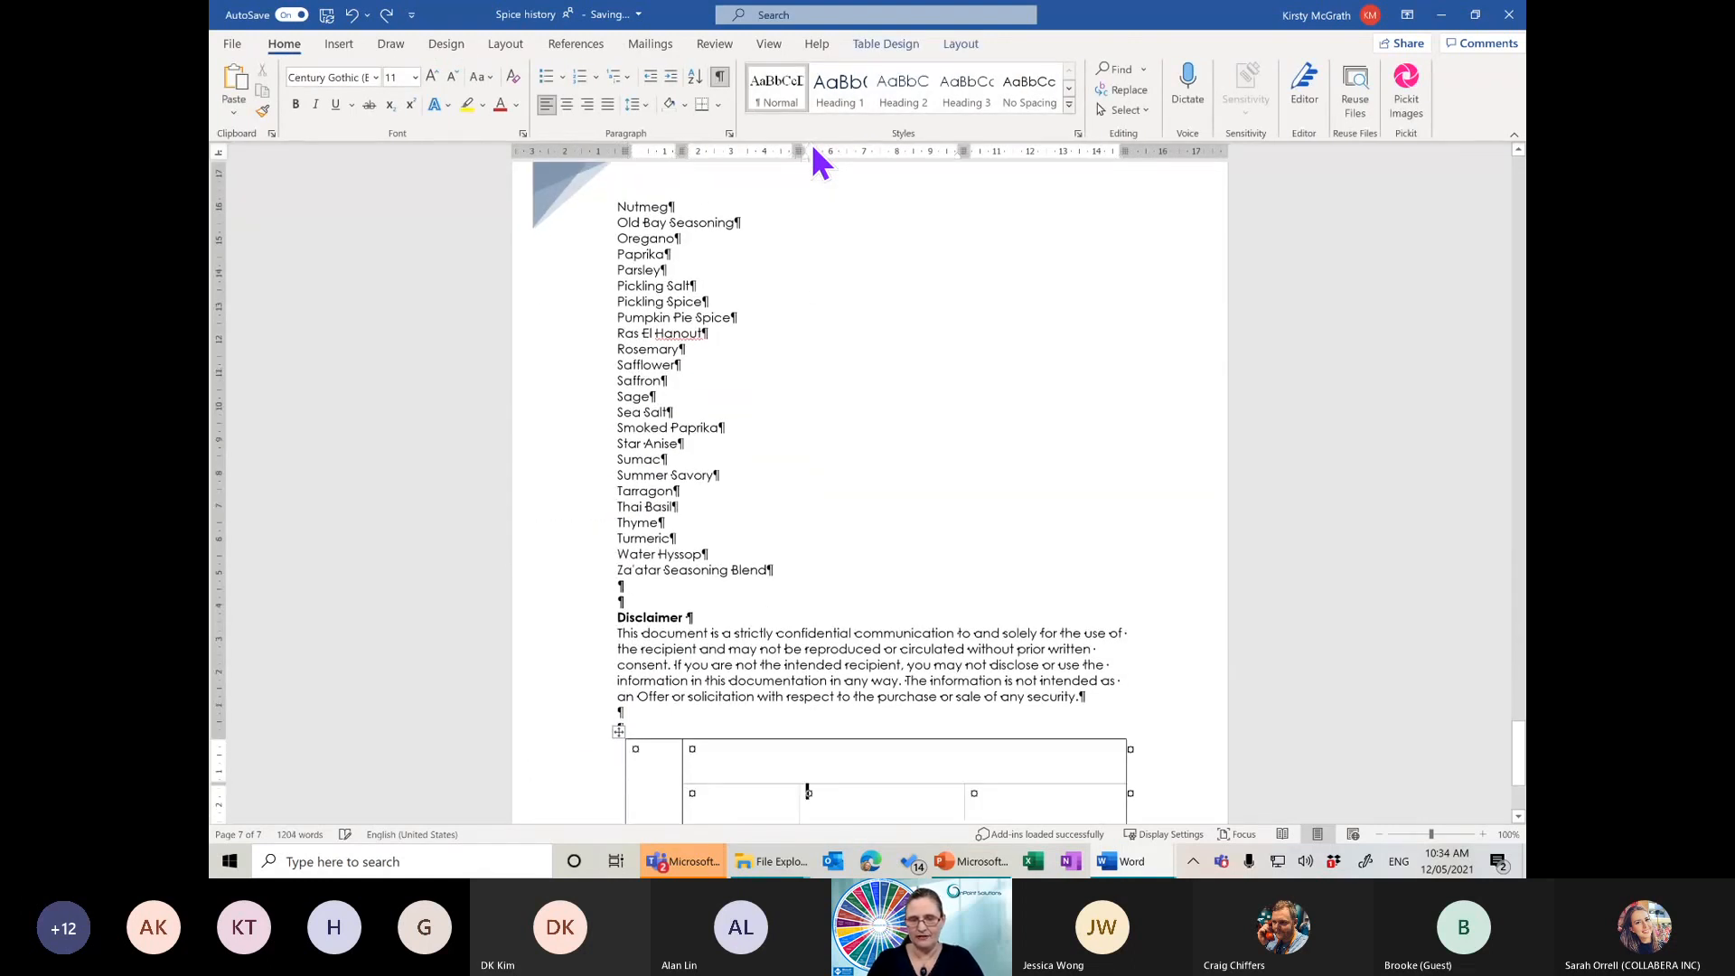
key(ctrl+y)
key(ctrl+y)
key(ctrl+y)
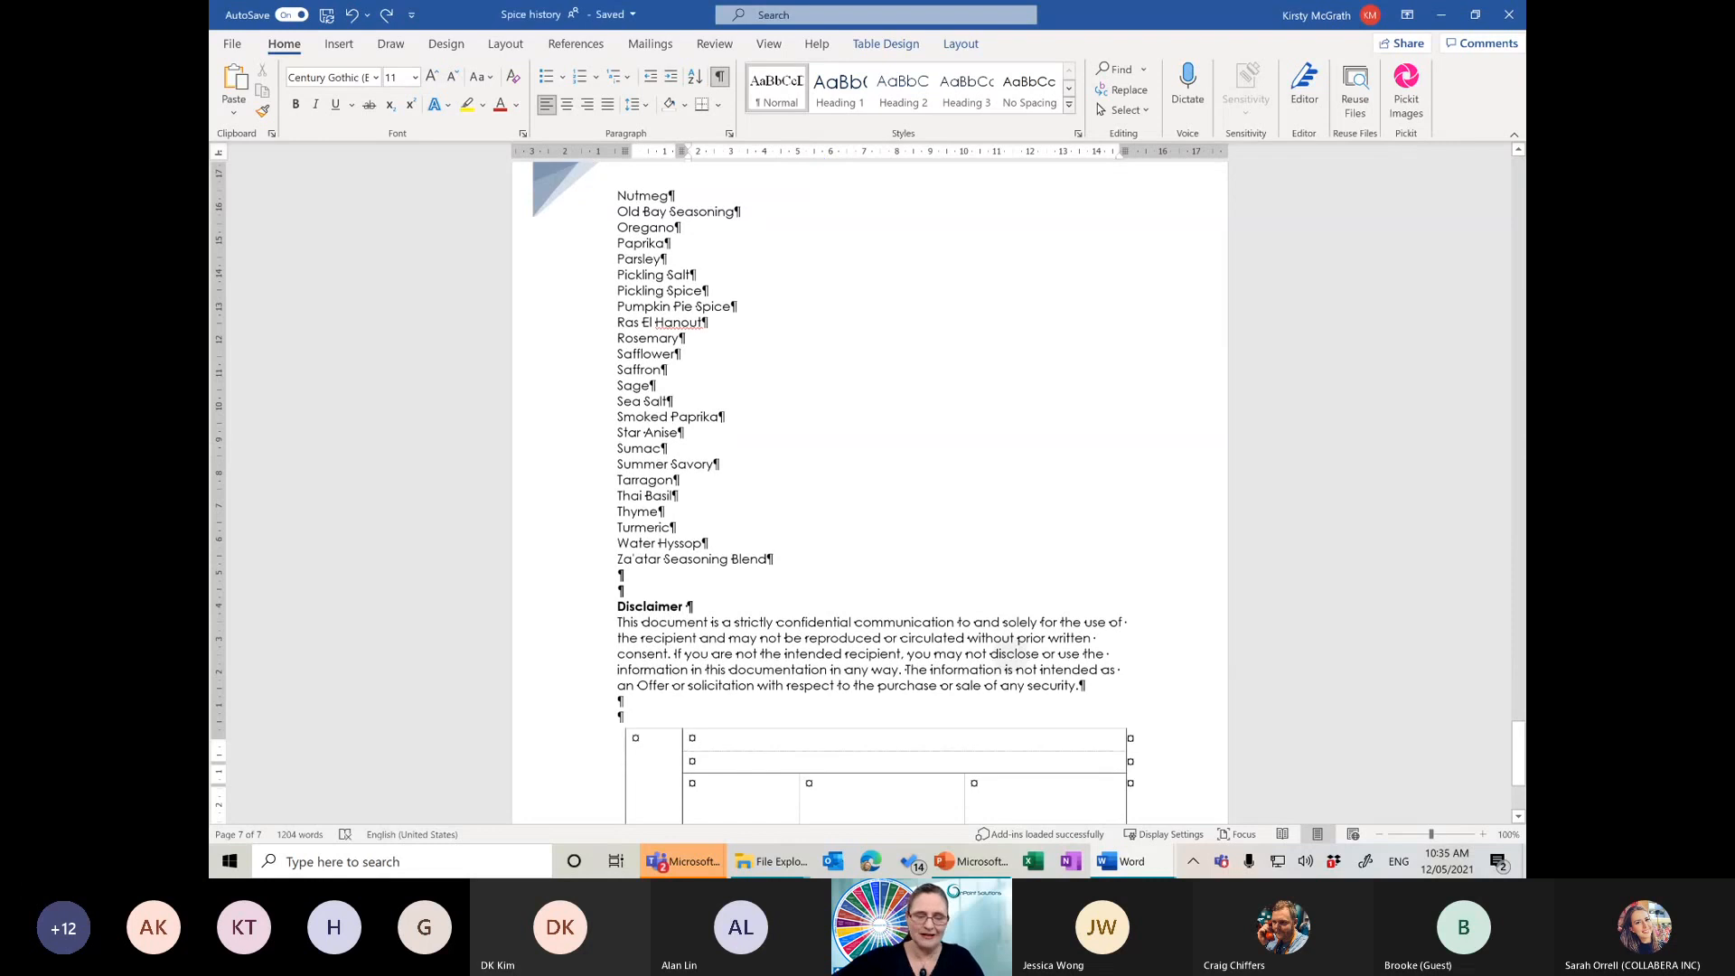
key(ctrl+z)
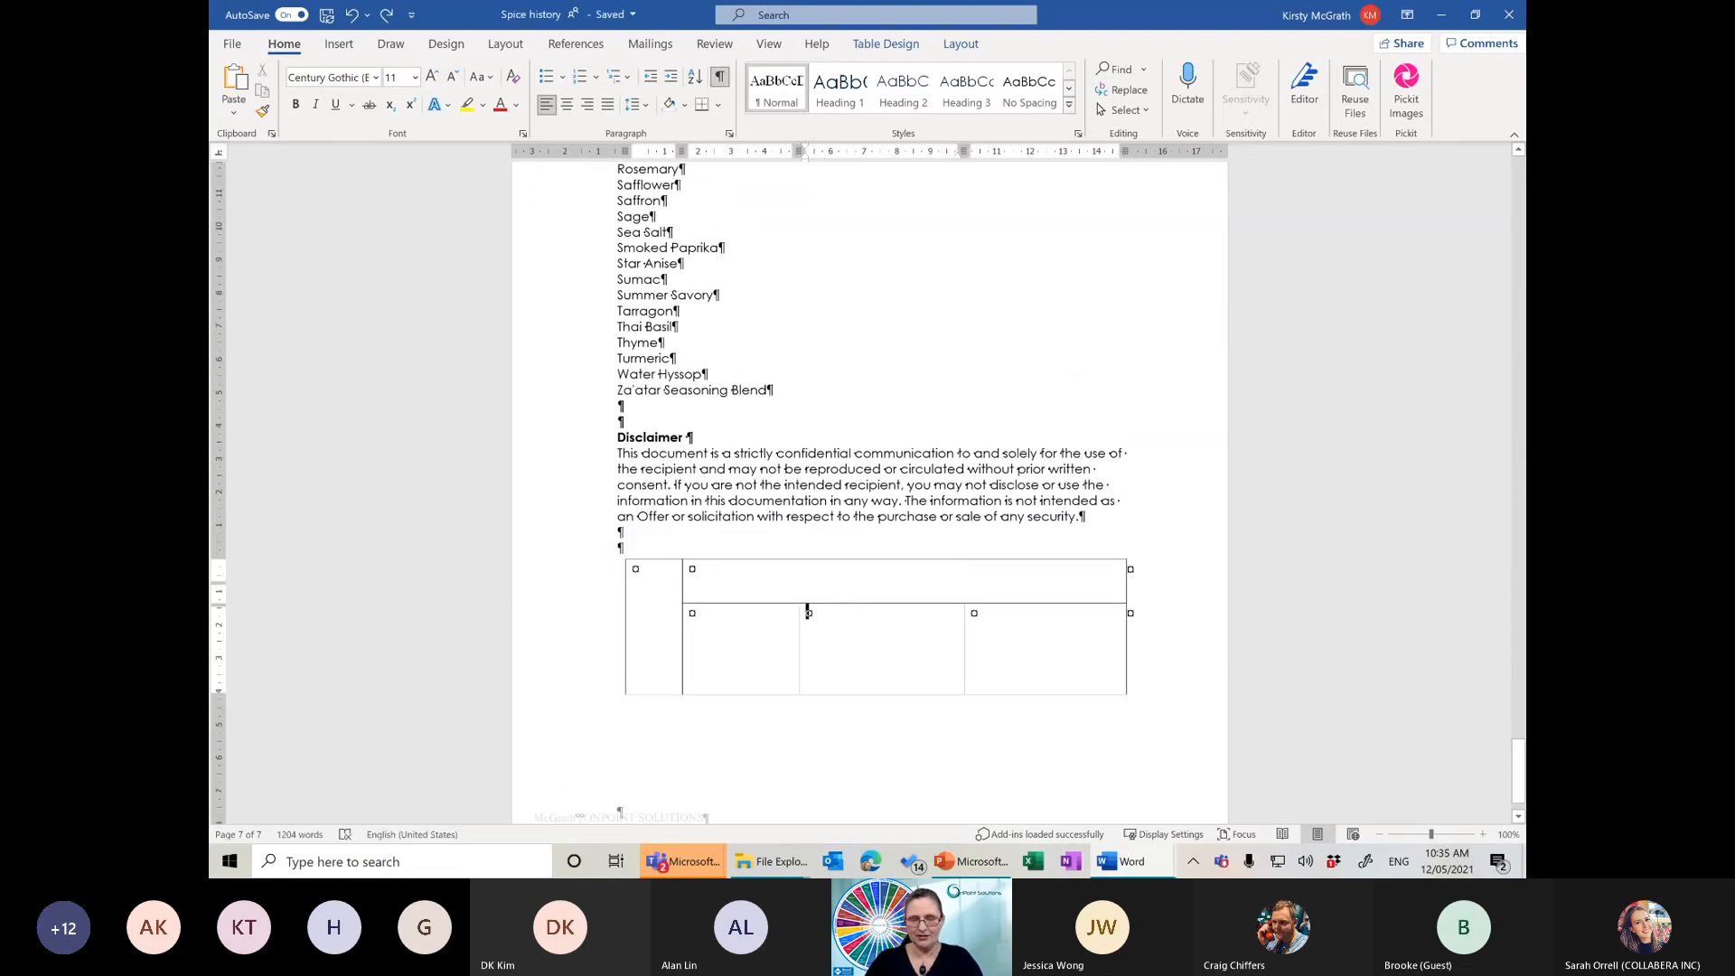
key(ctrl+y)
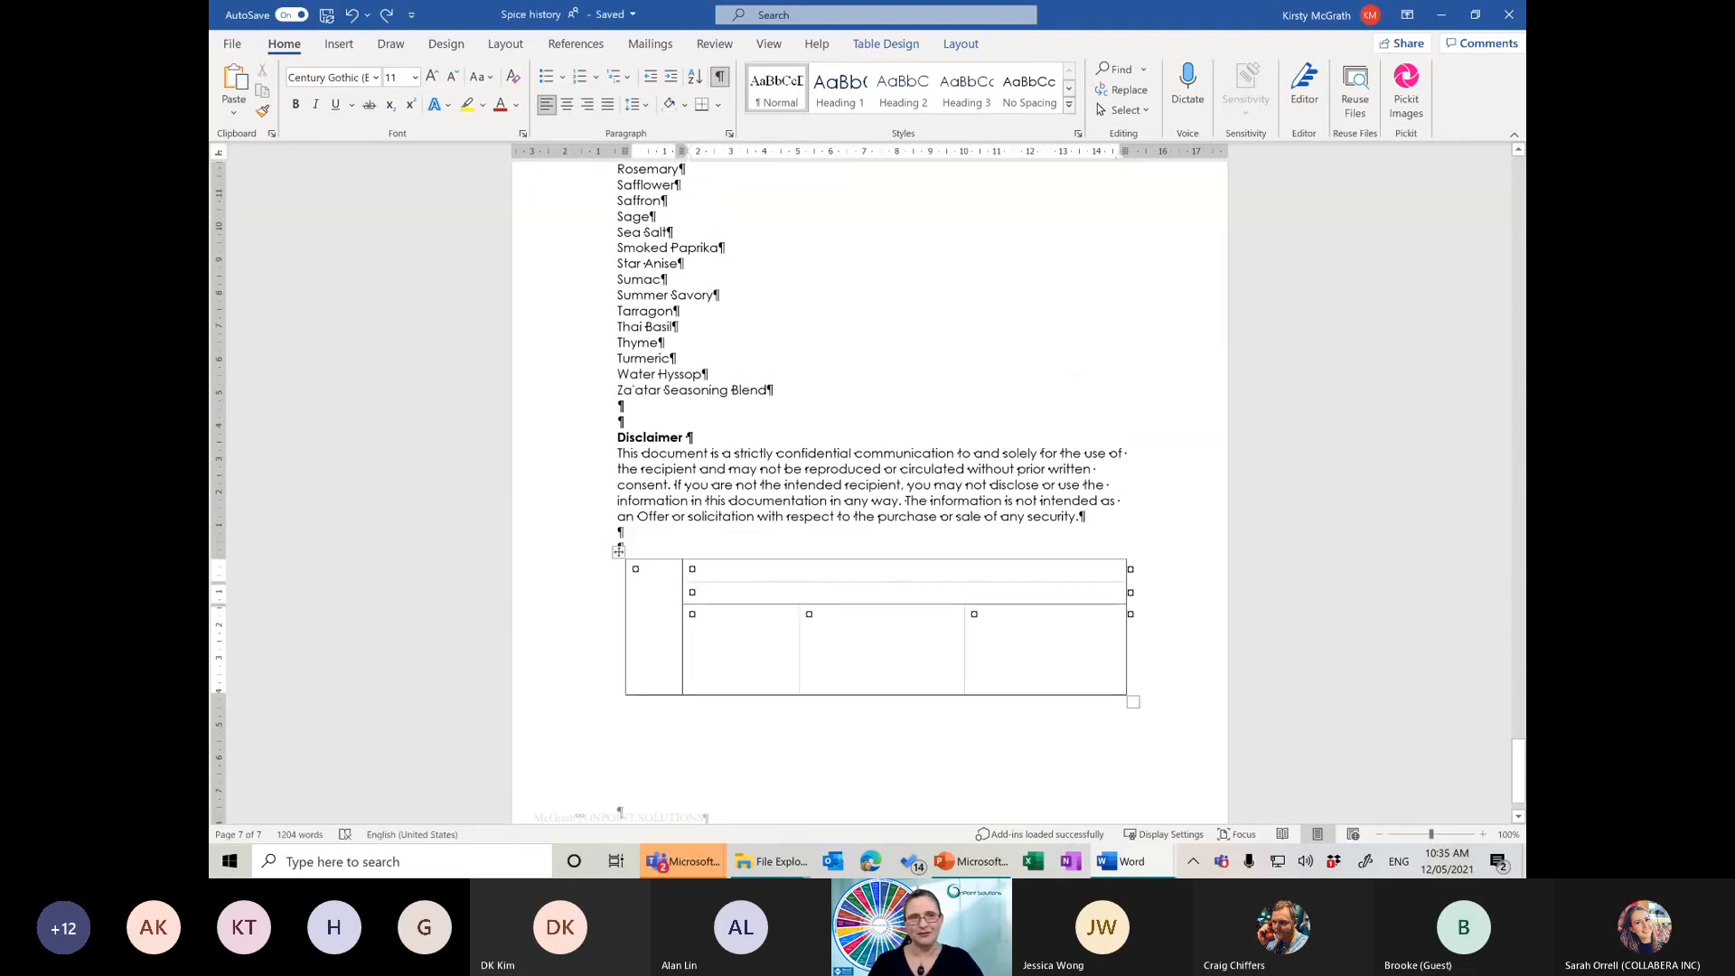
click(411, 16)
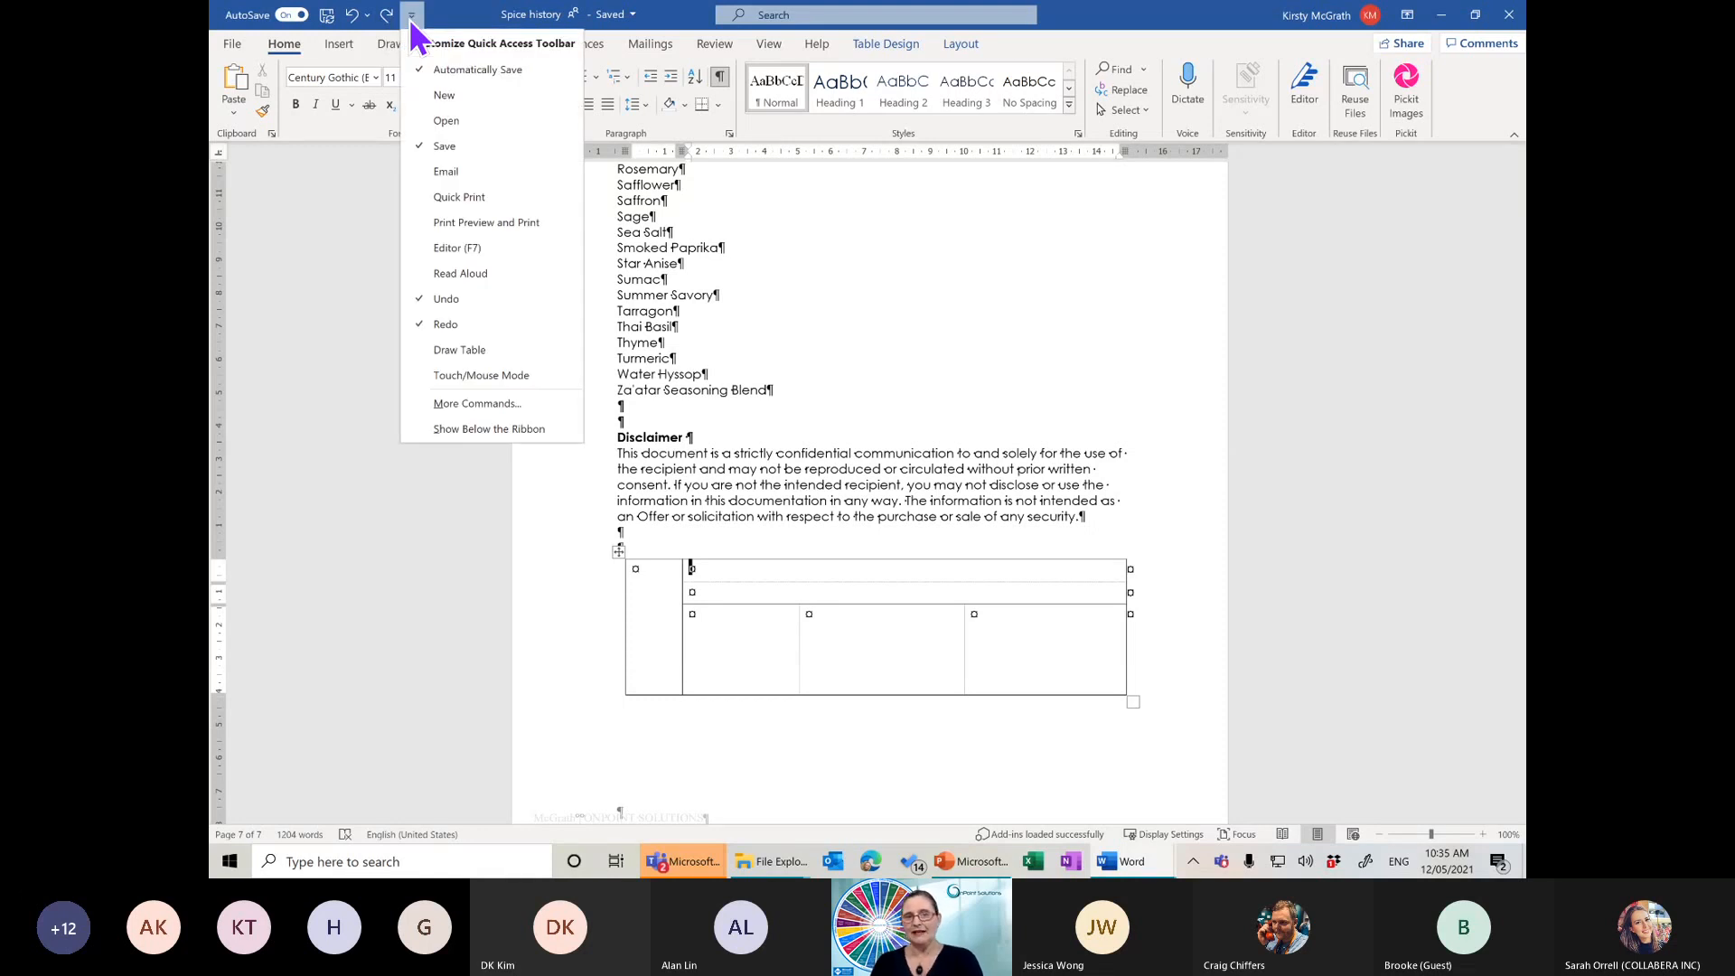
click(755, 496)
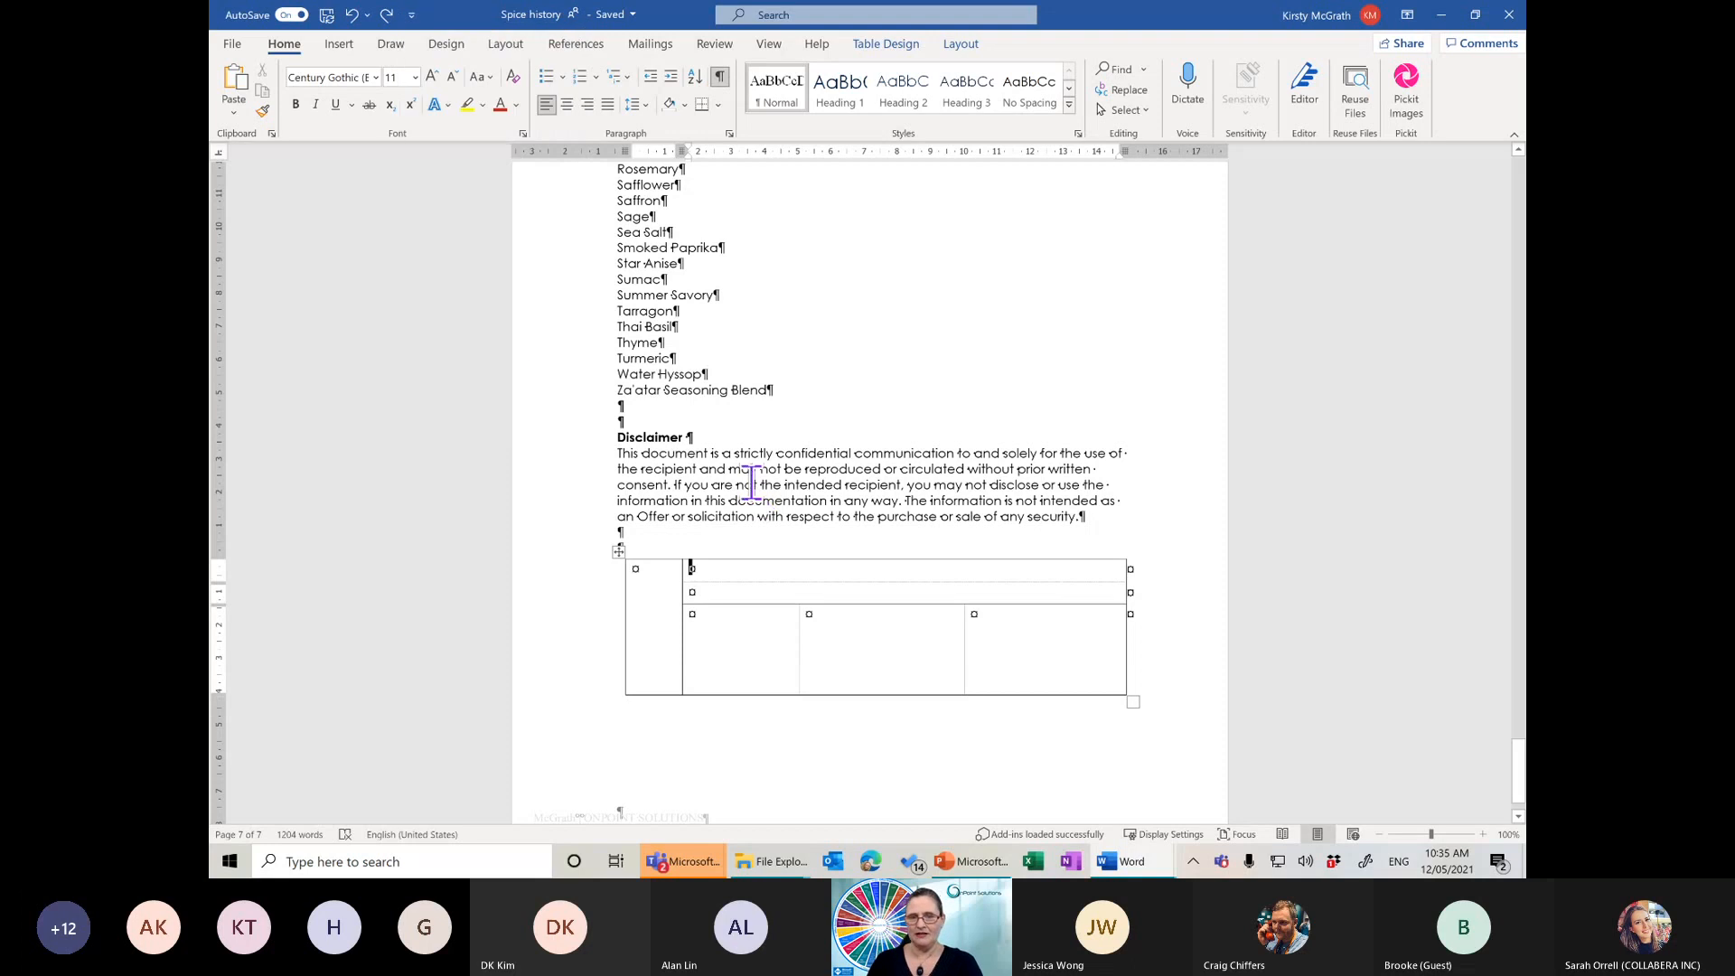
click(633, 535)
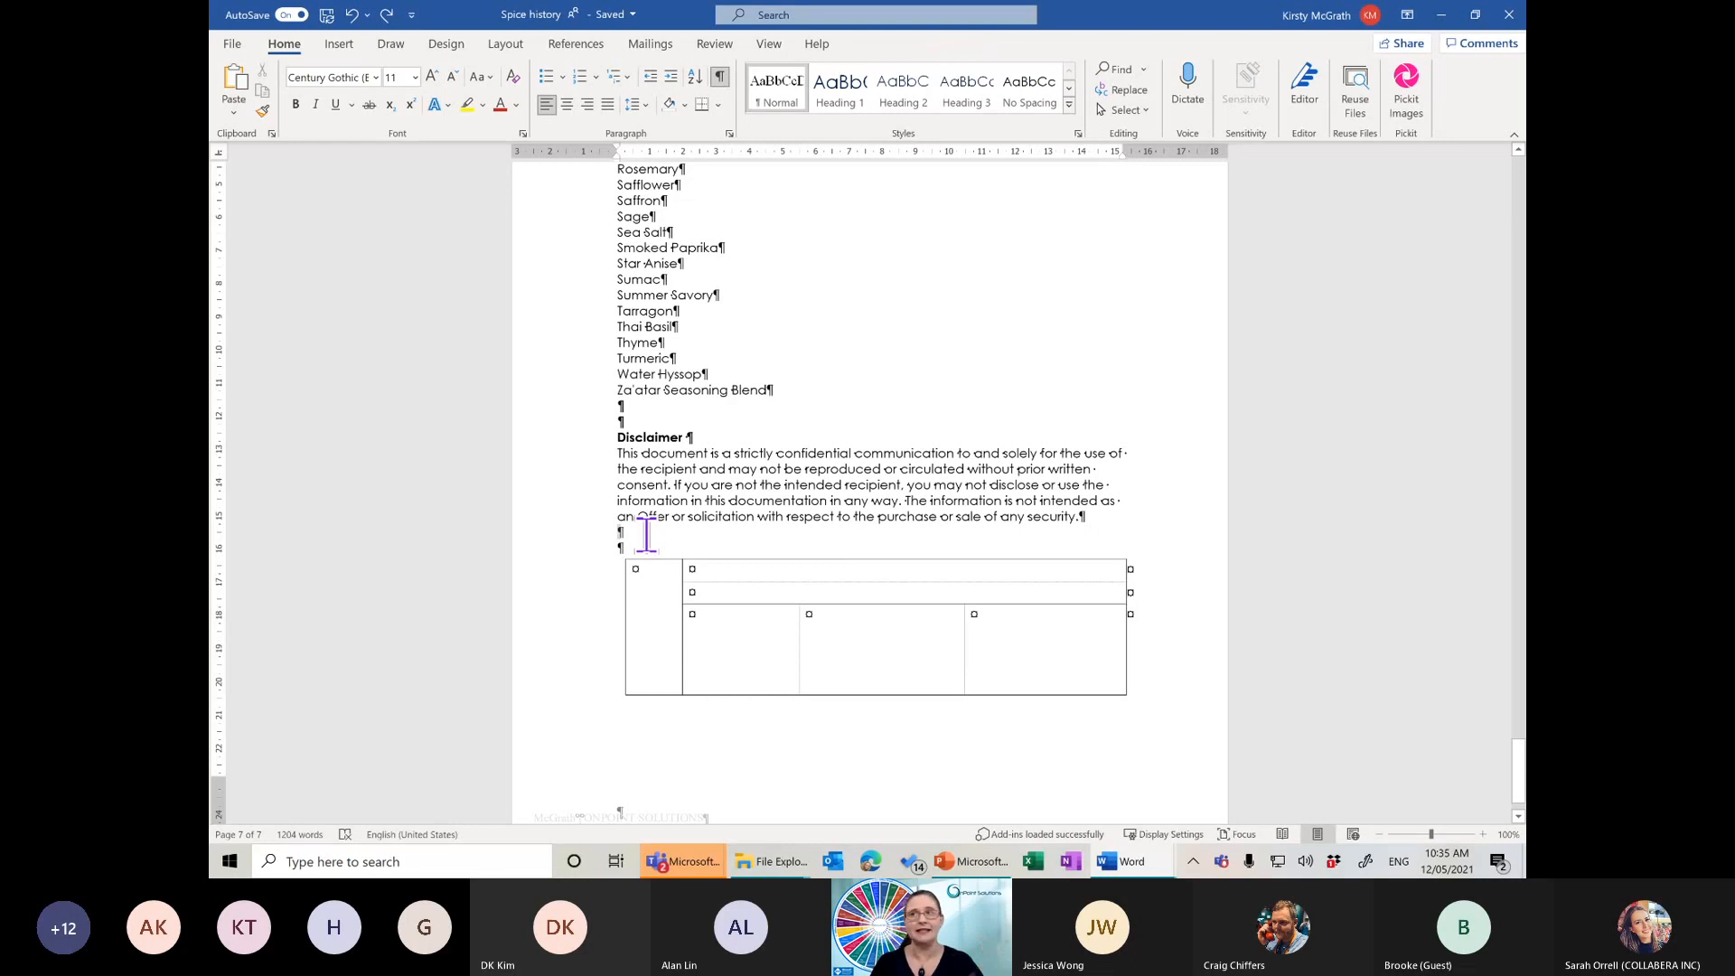
Erase the vertical border between the first and second cells in the table's lower row
click(652, 586)
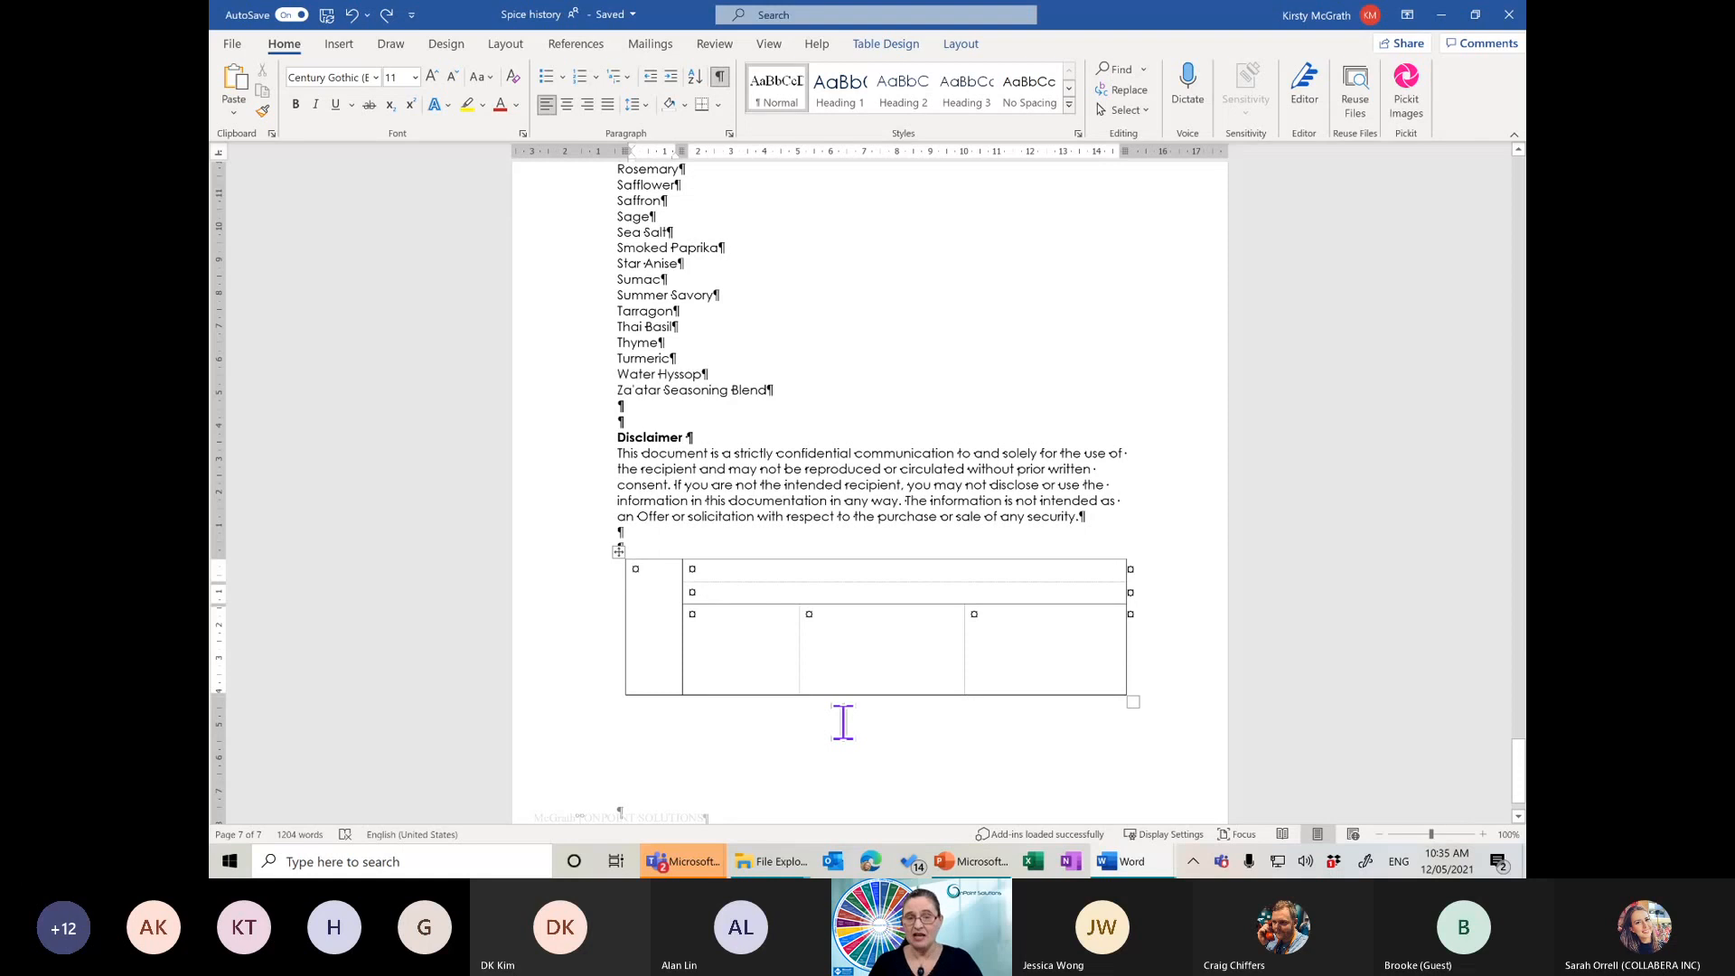
click(889, 42)
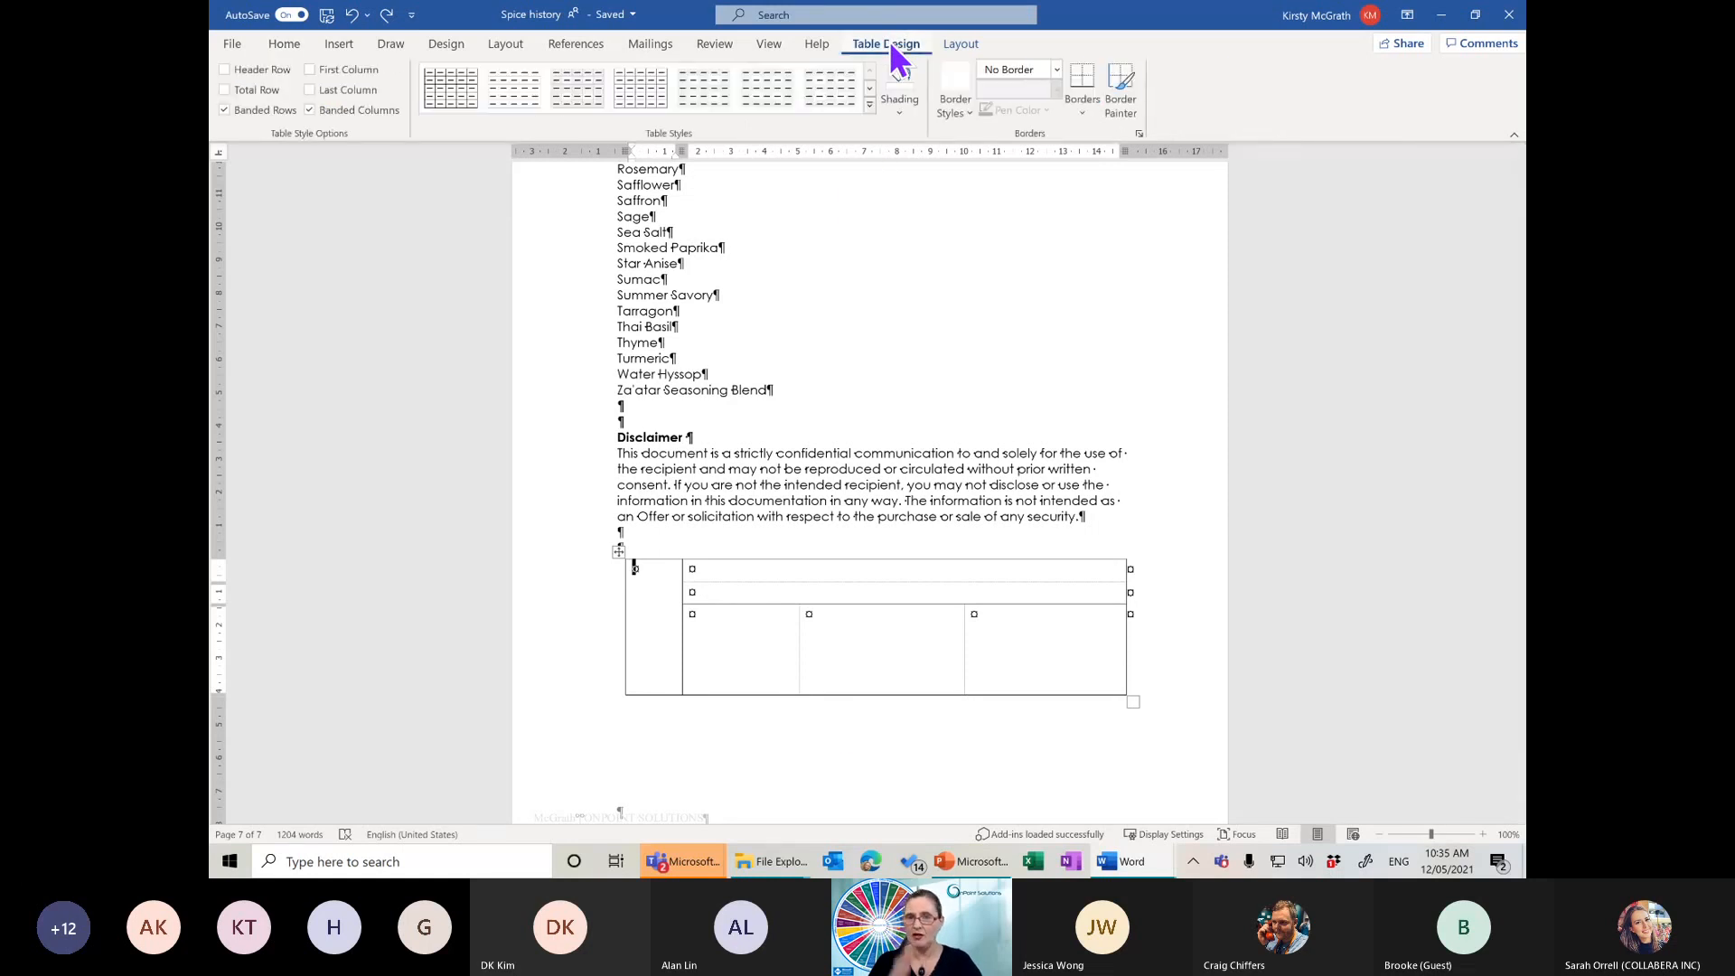
click(961, 43)
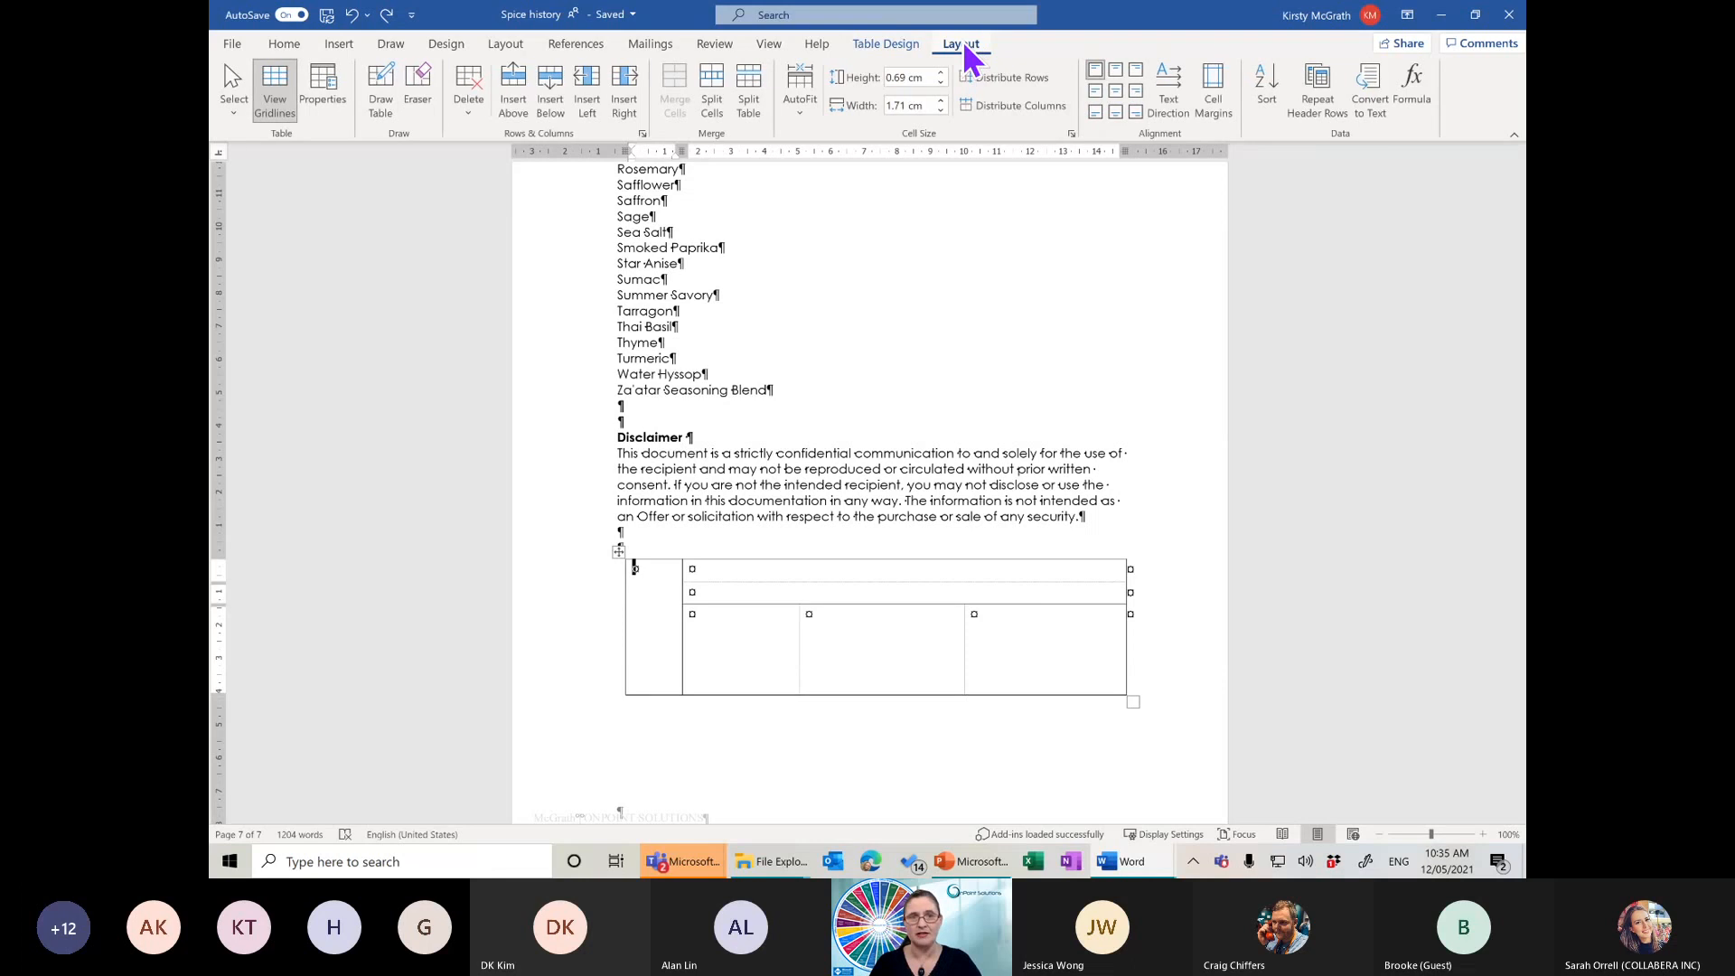
click(417, 90)
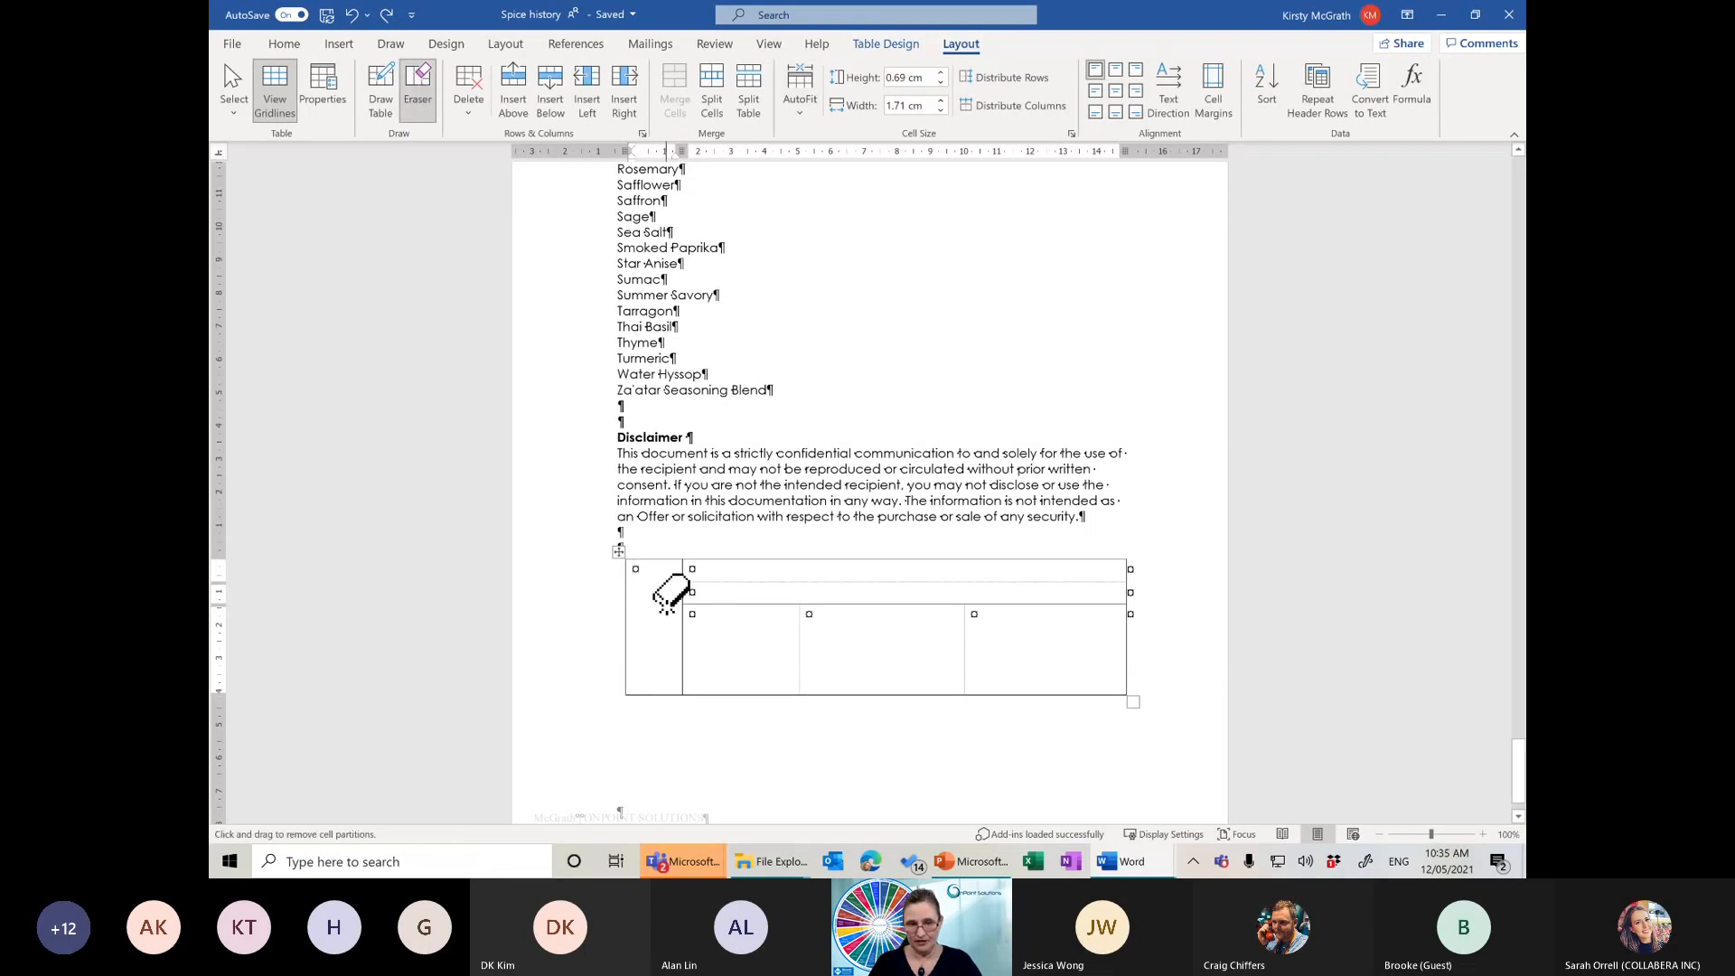
click(799, 623)
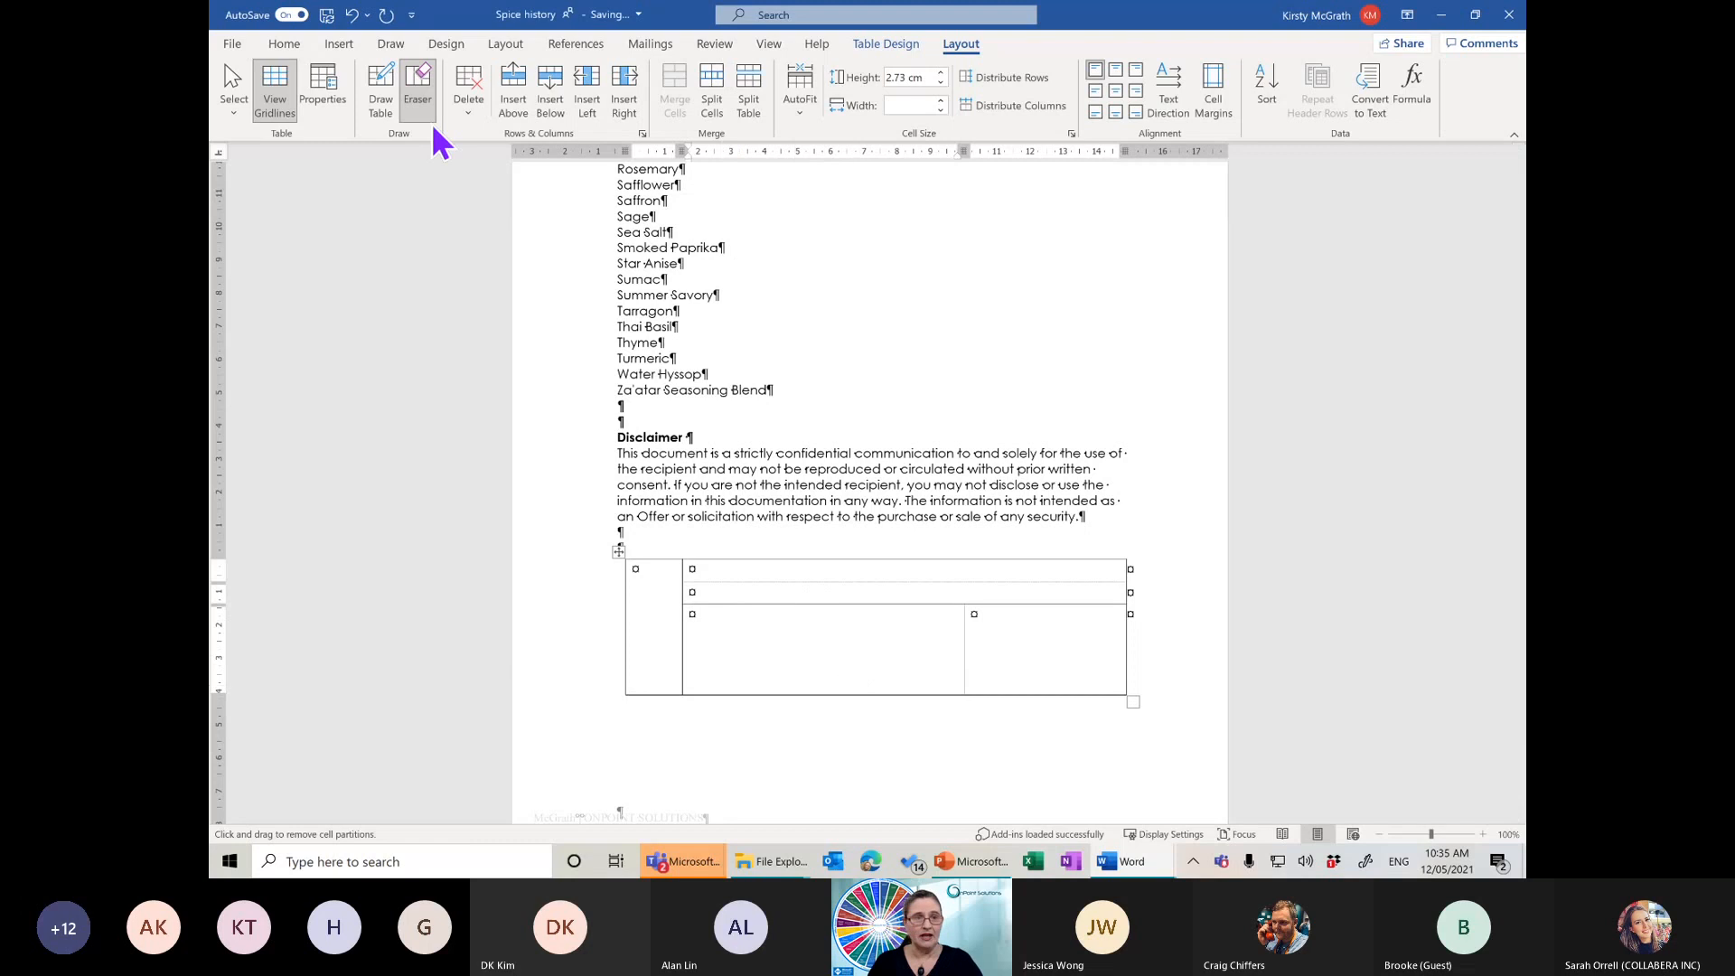
Choose a different border line style and draw a horizontal division near the bottom of the table's lower-right cell
click(284, 45)
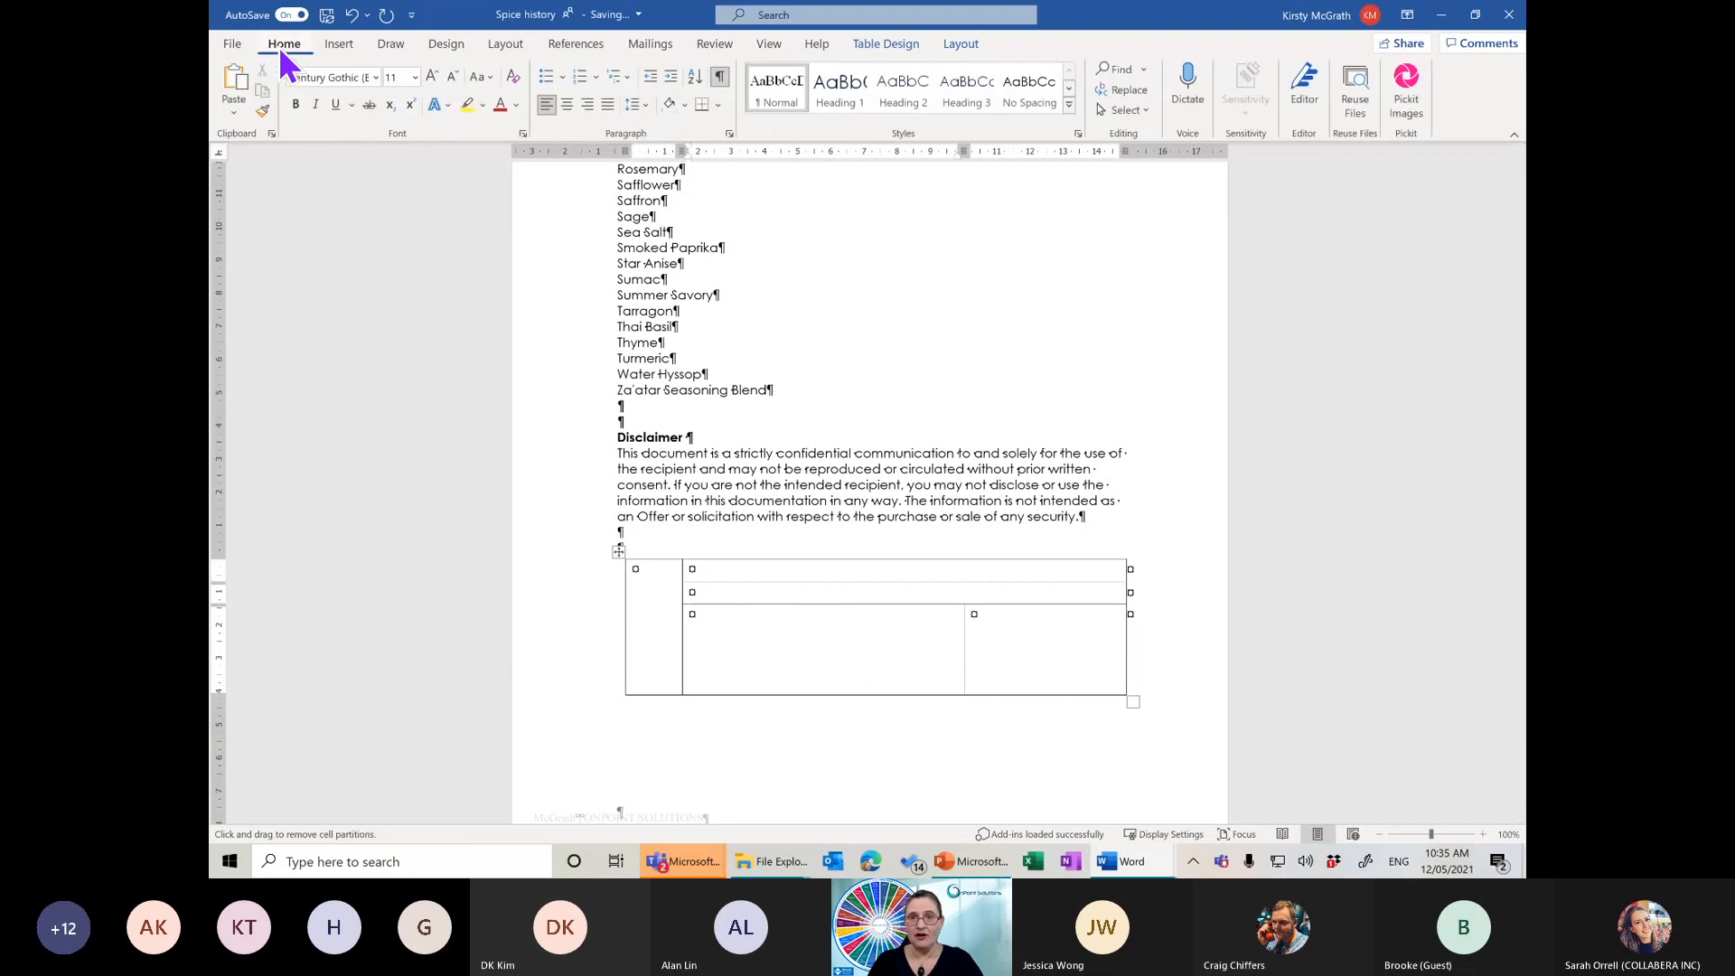
click(863, 47)
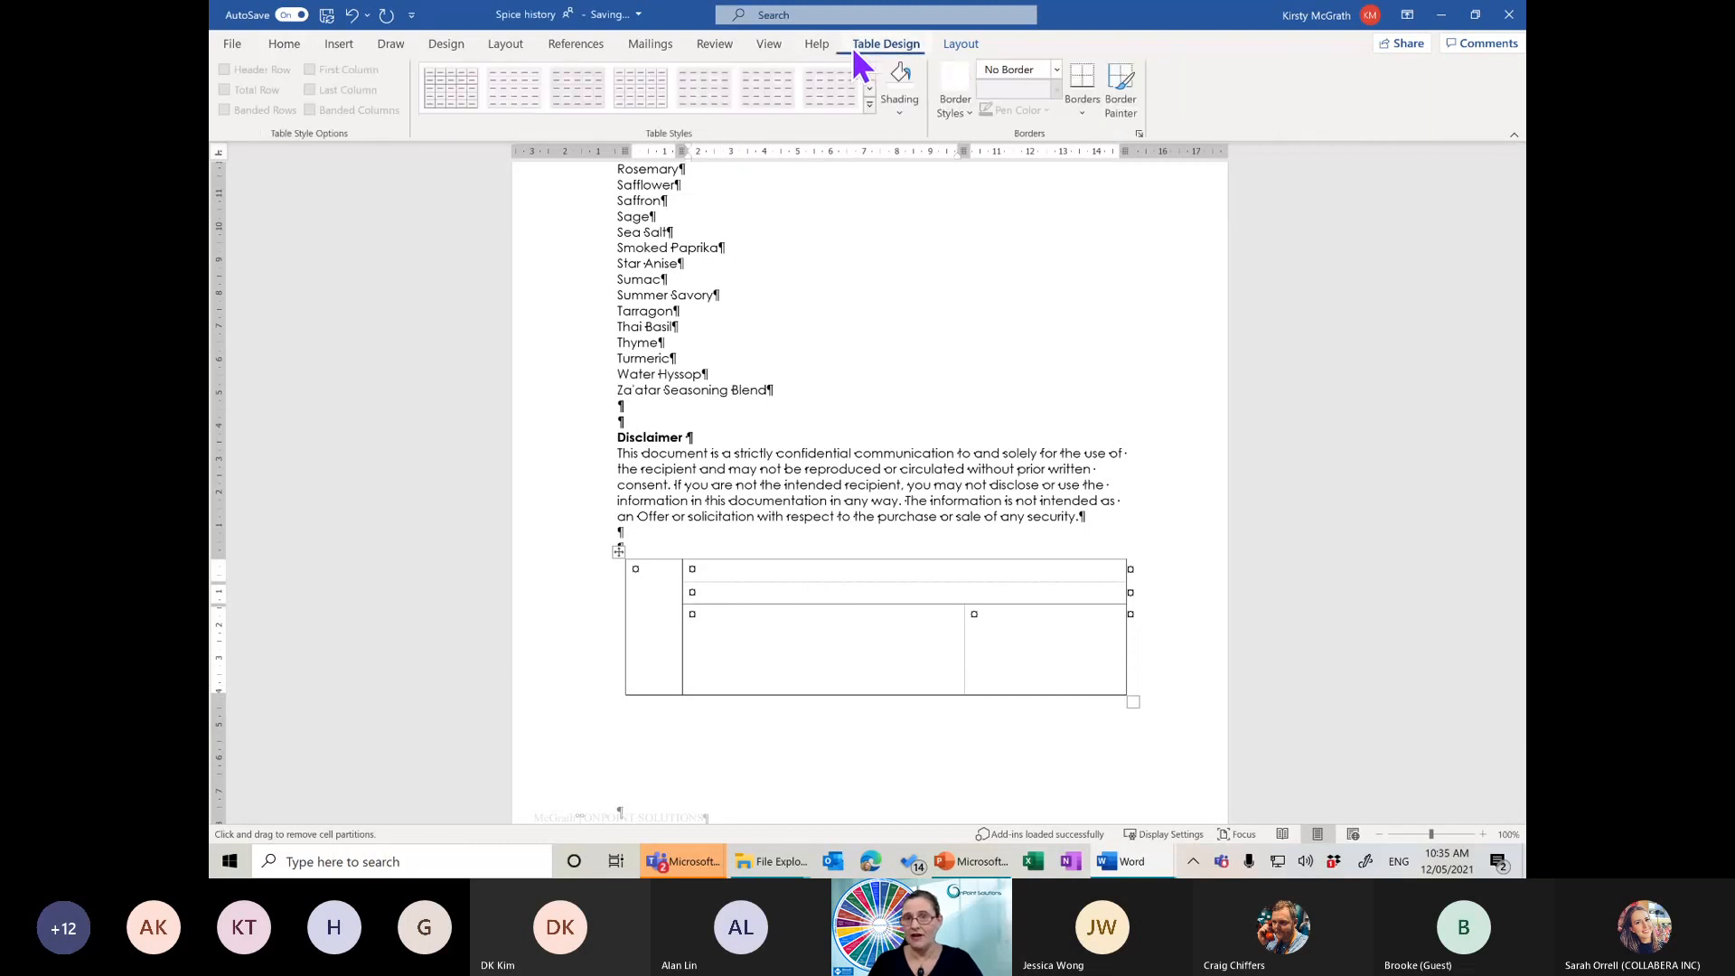
click(1056, 69)
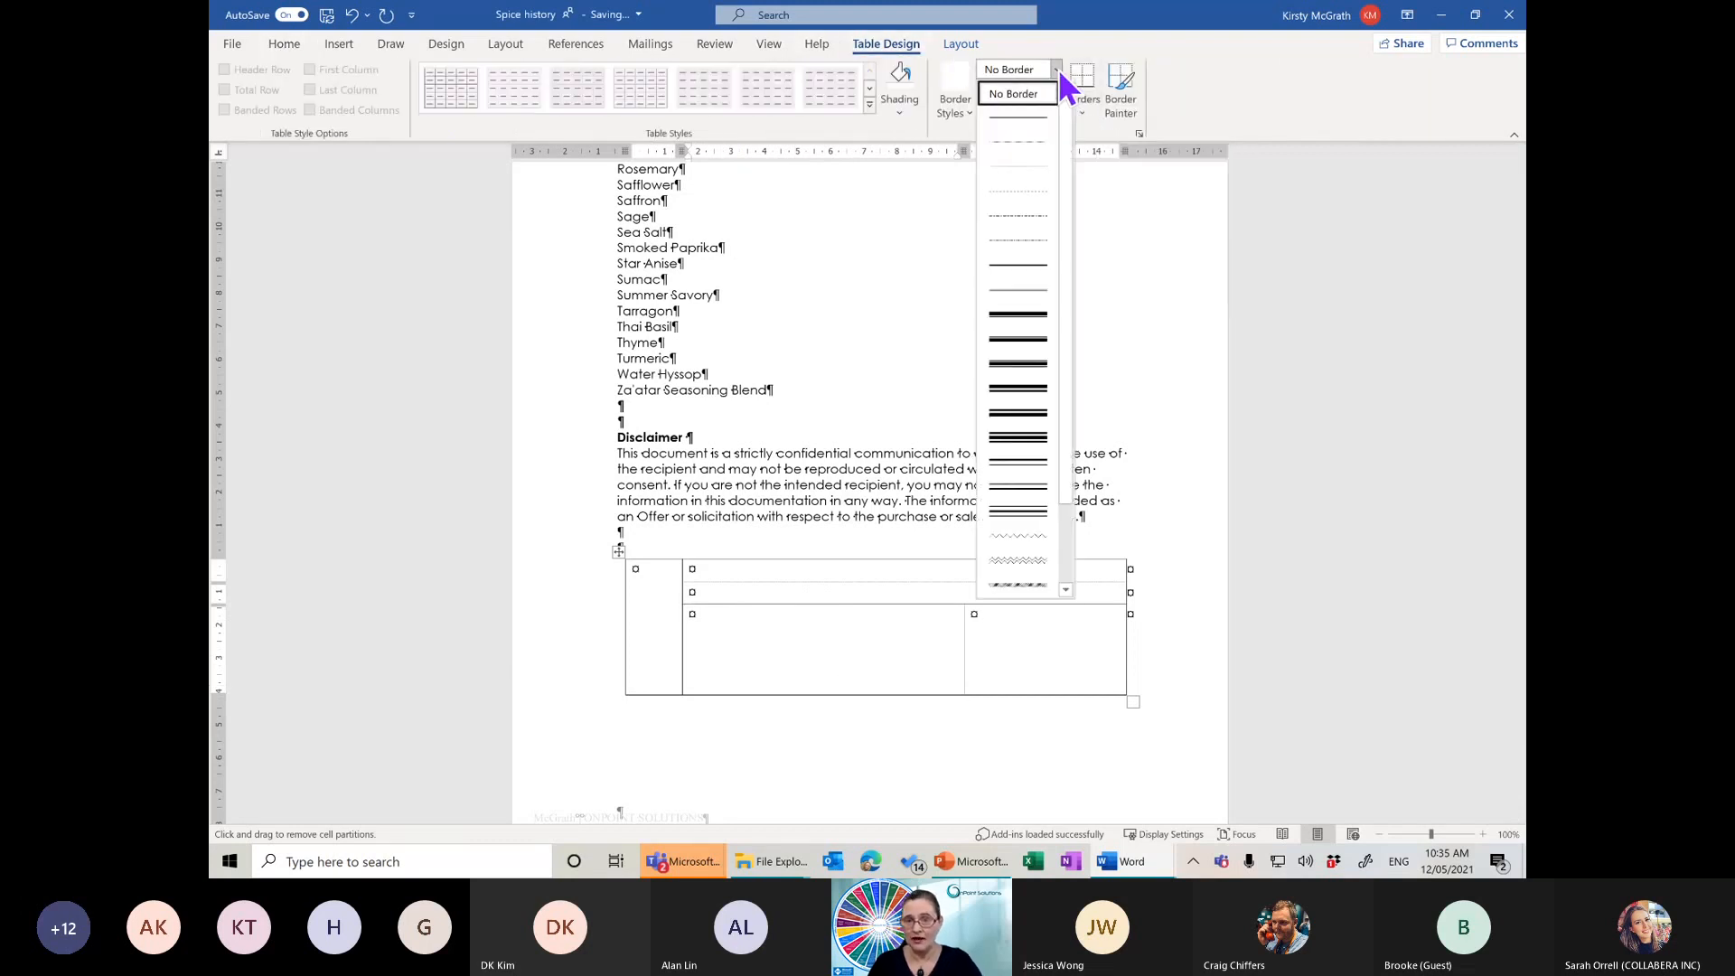
click(1030, 290)
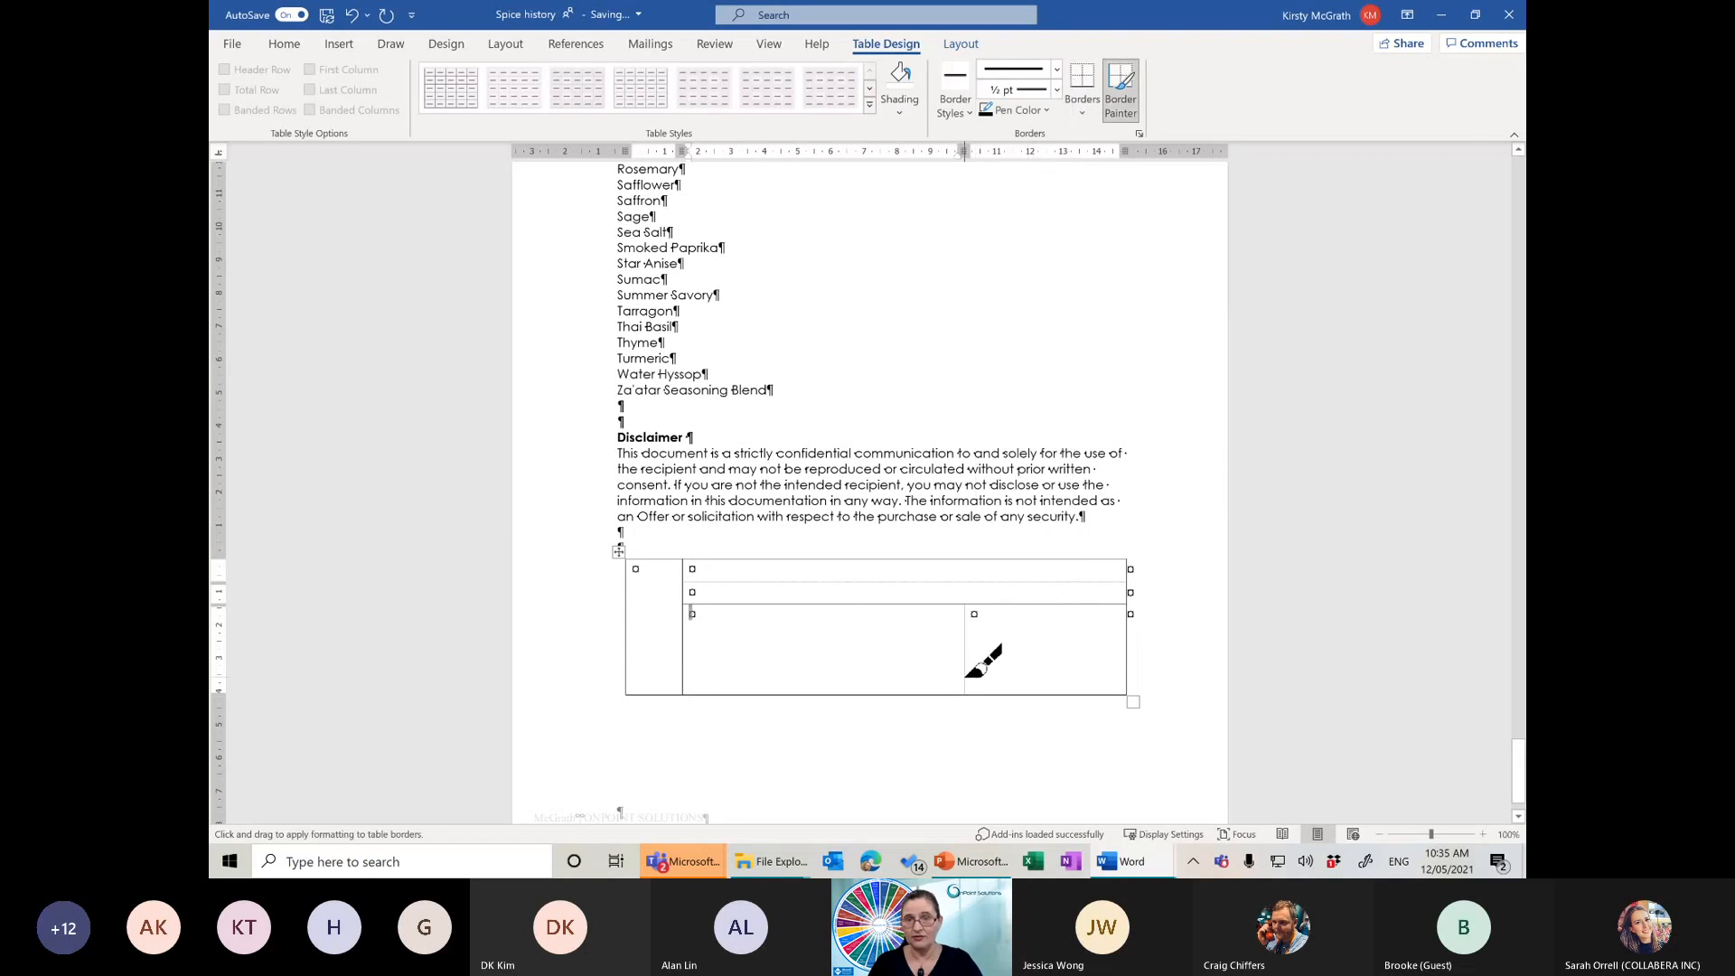
click(961, 44)
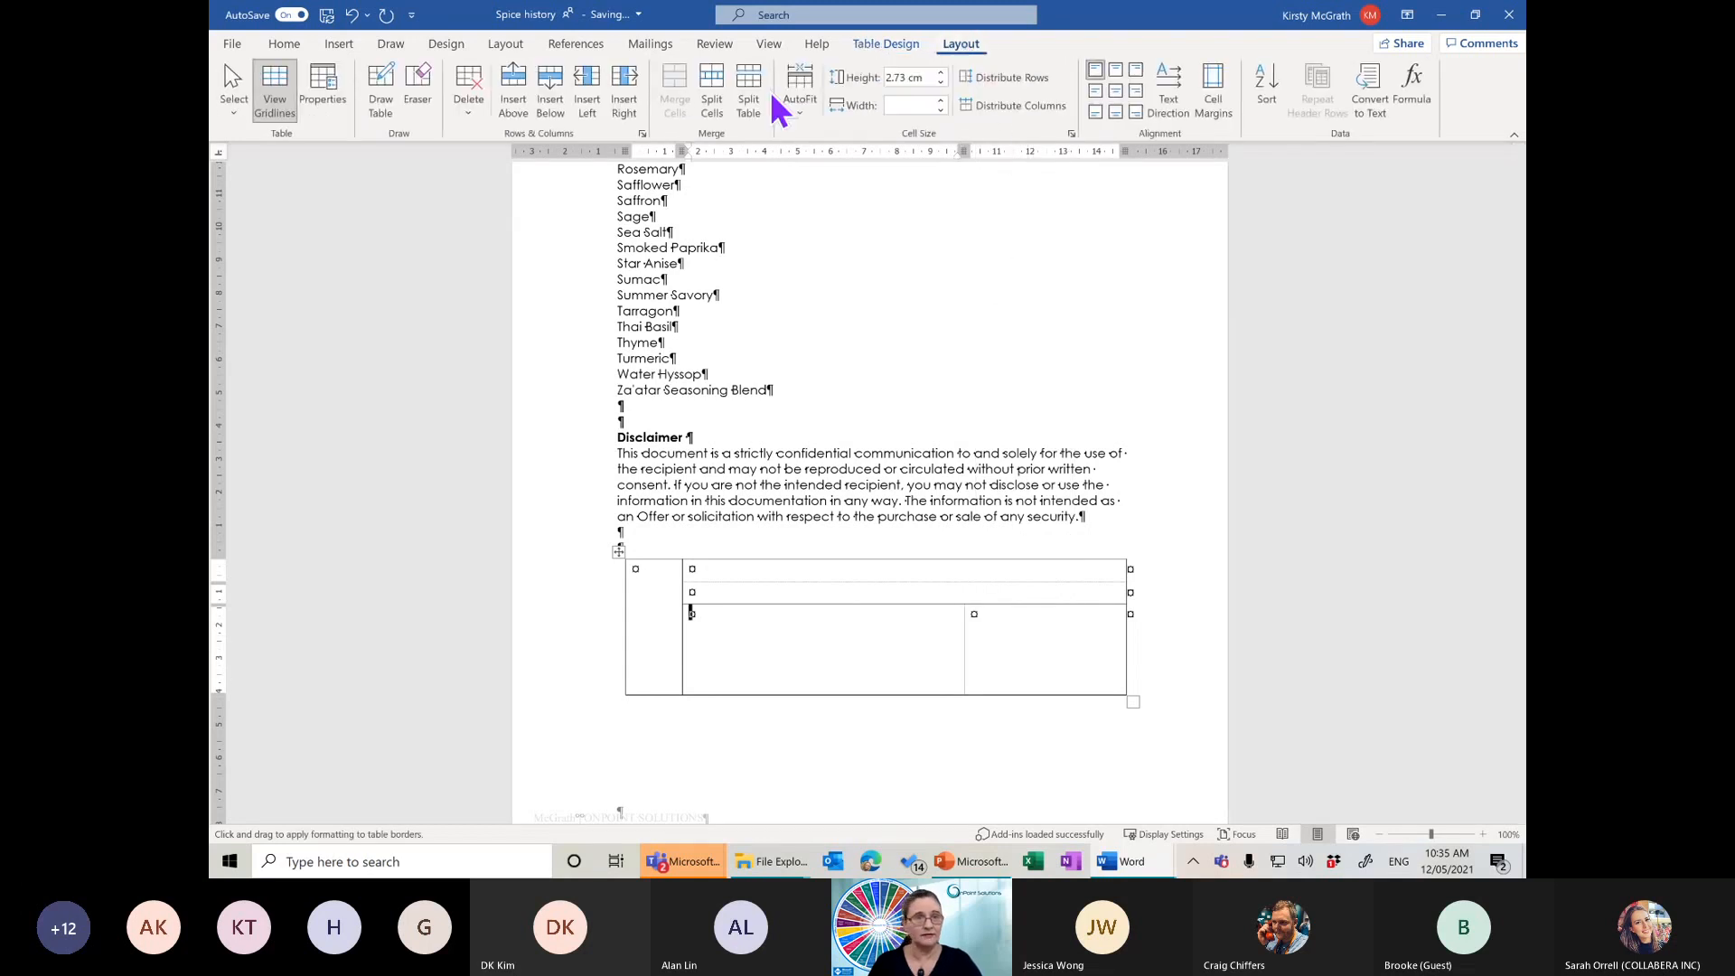
click(381, 90)
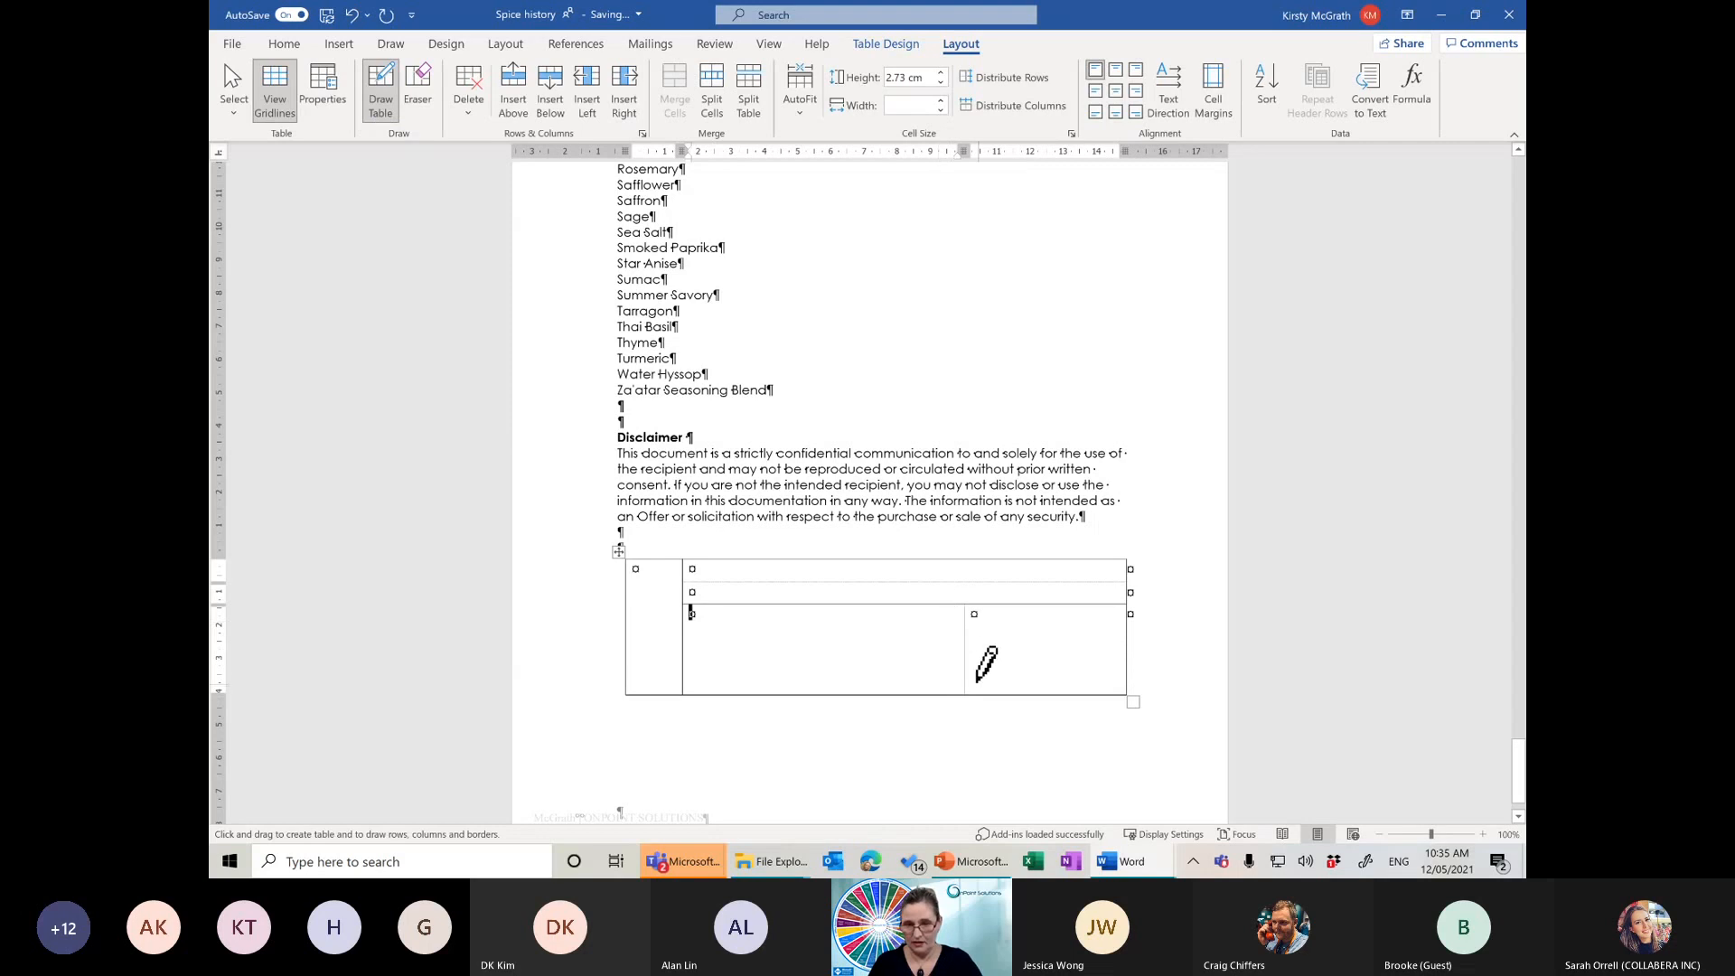
drag(968, 680, 1093, 681)
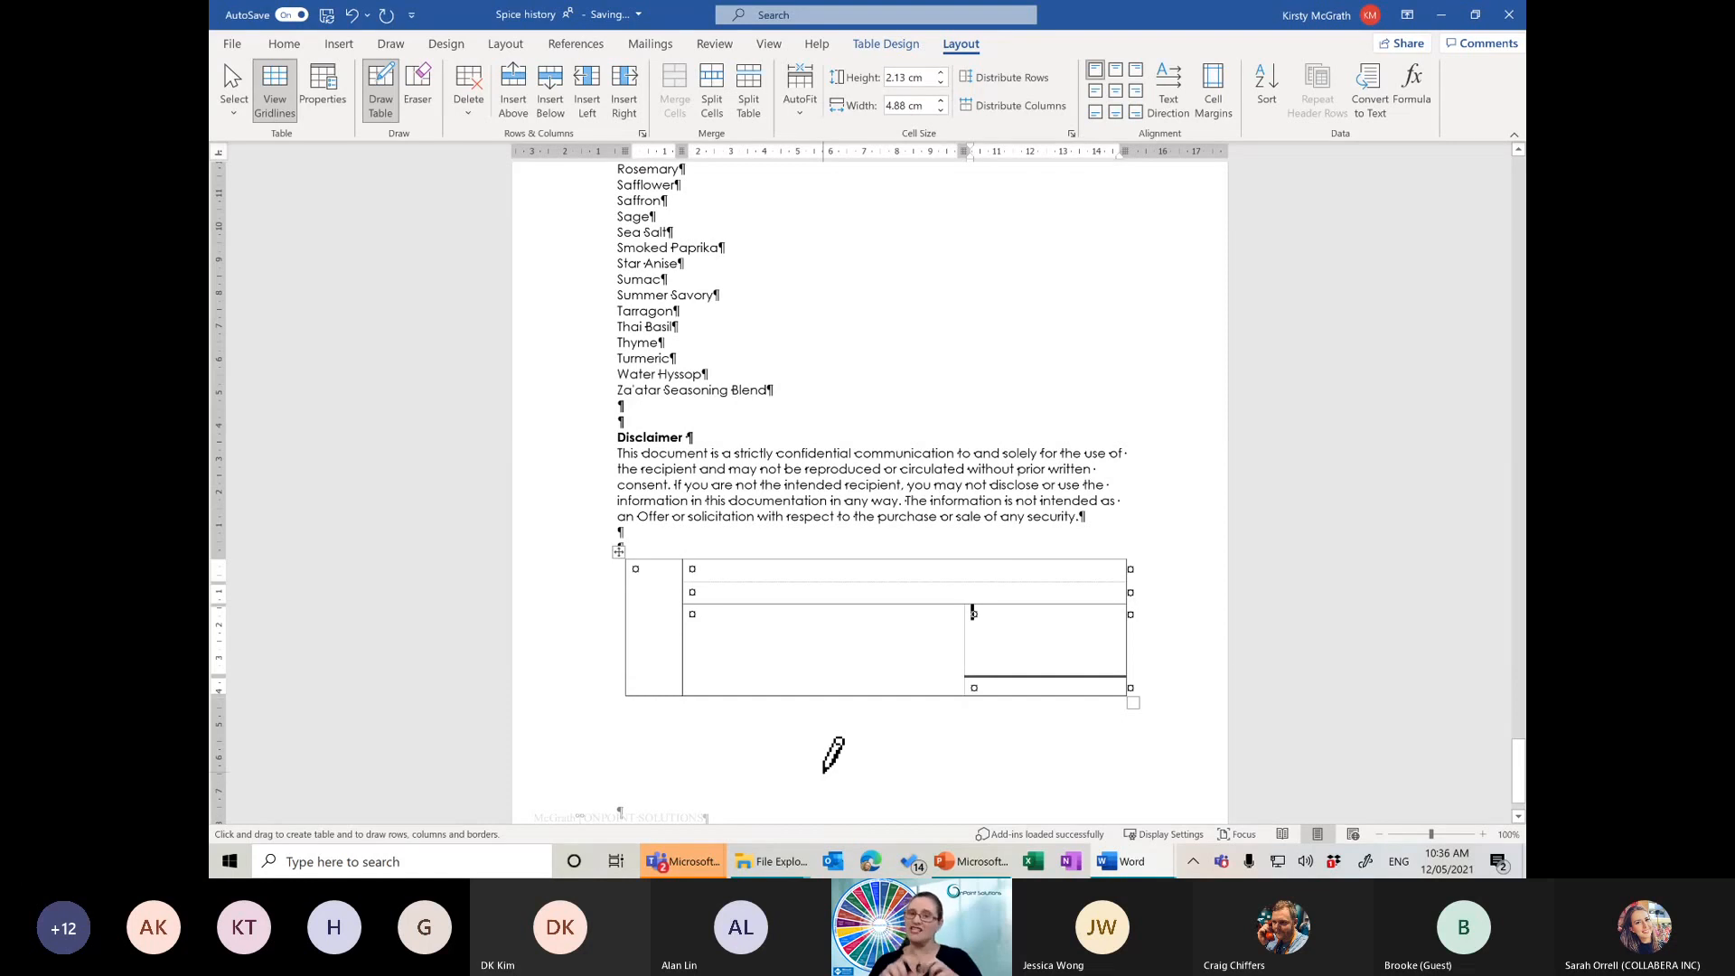
key(Escape)
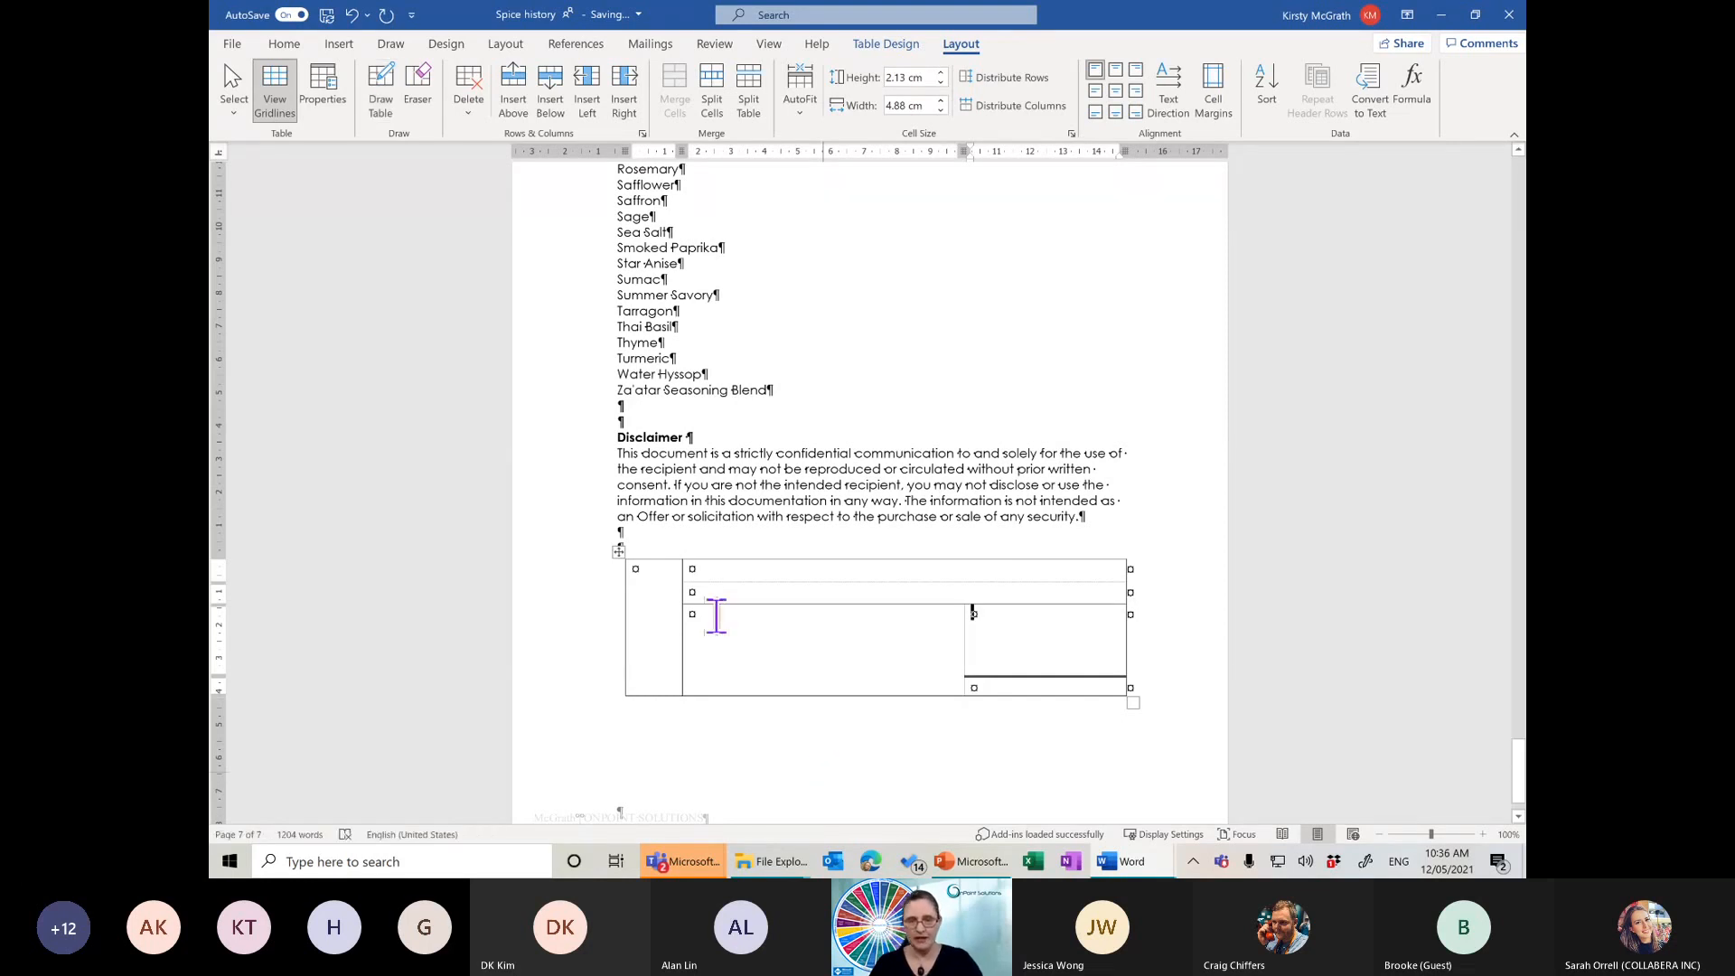
click(713, 597)
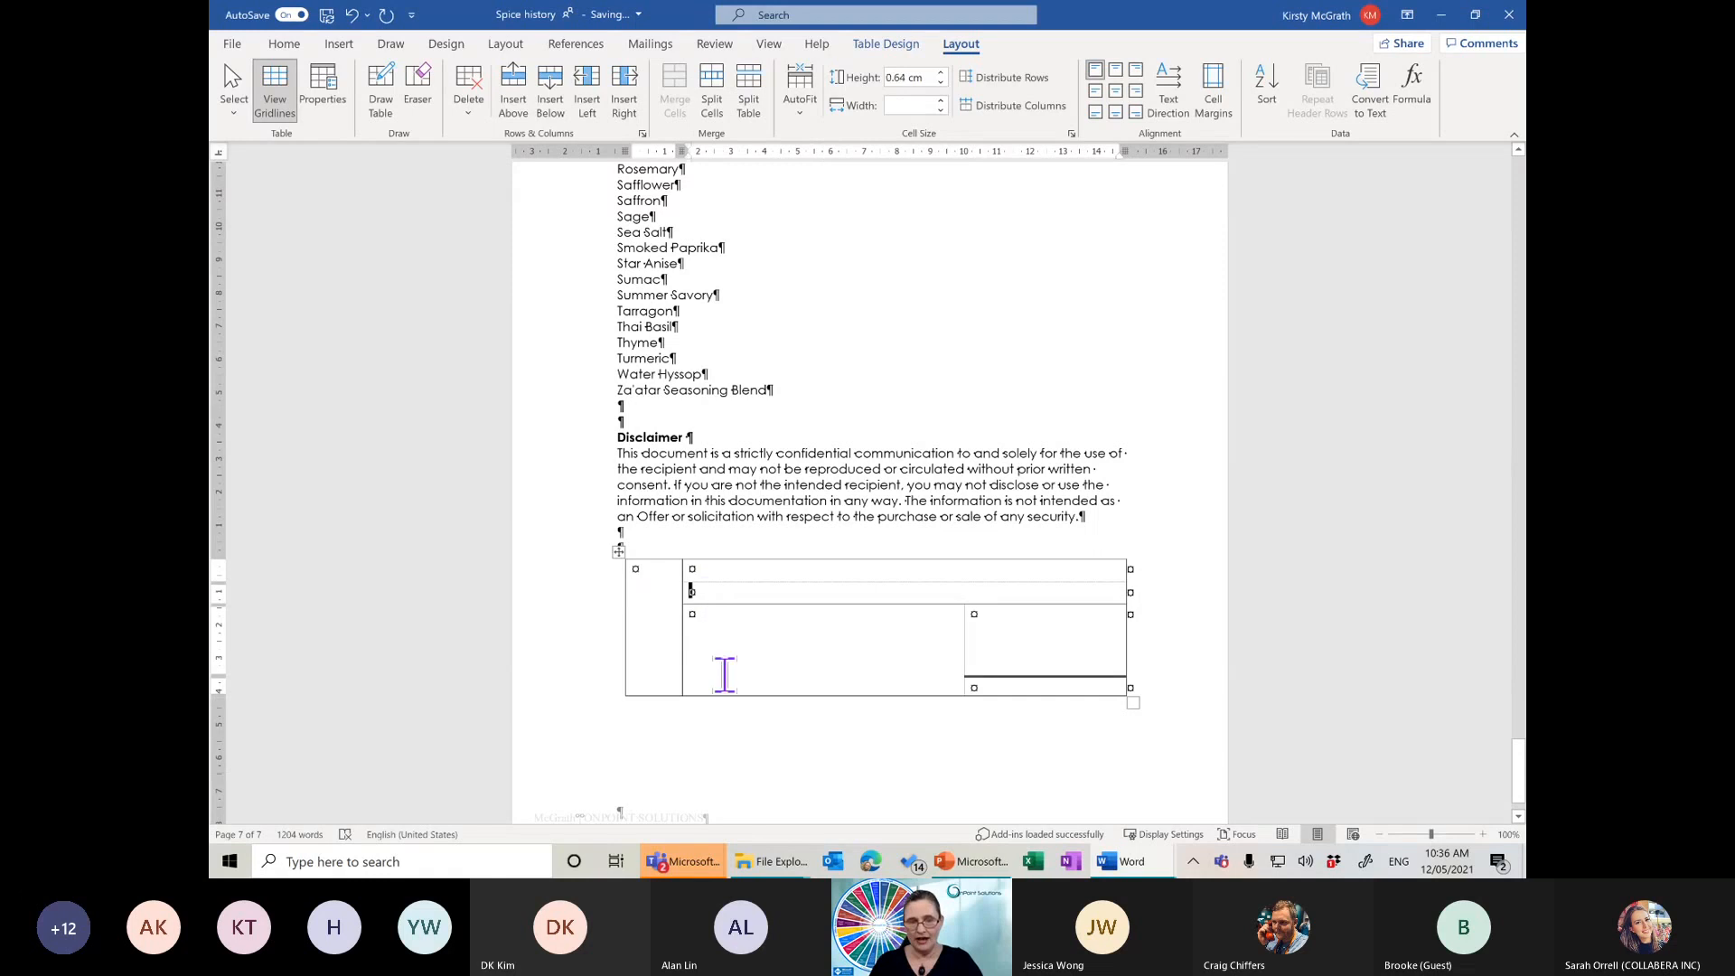
click(724, 675)
click(633, 567)
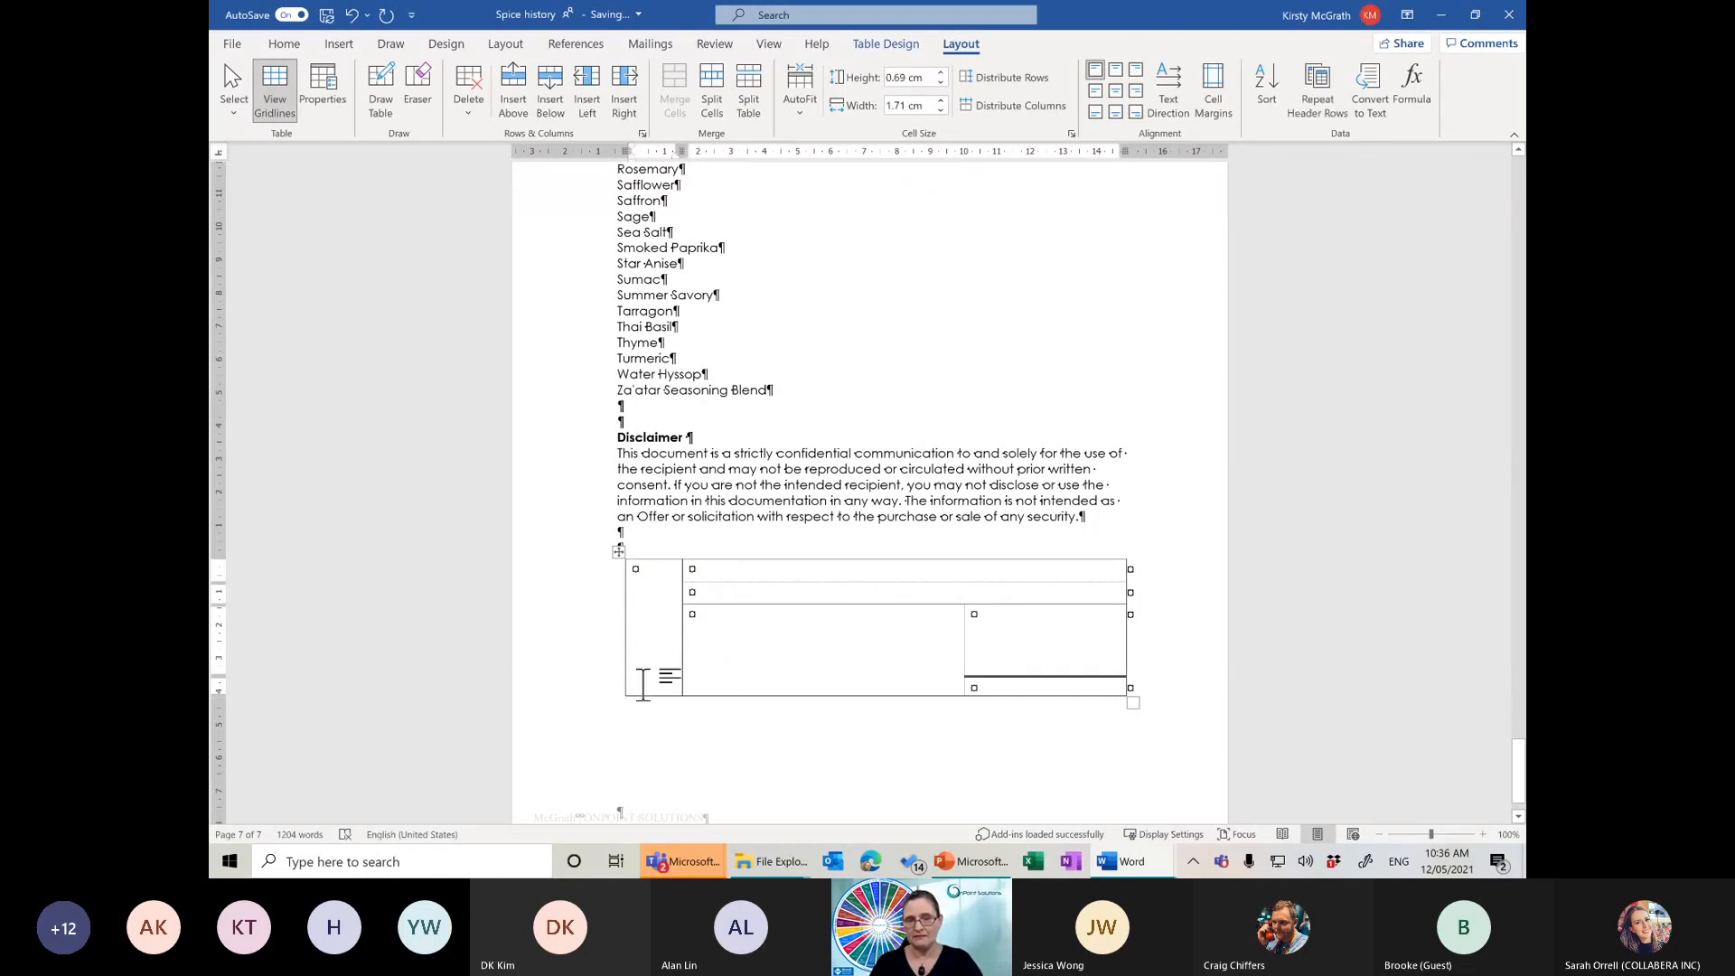
click(992, 643)
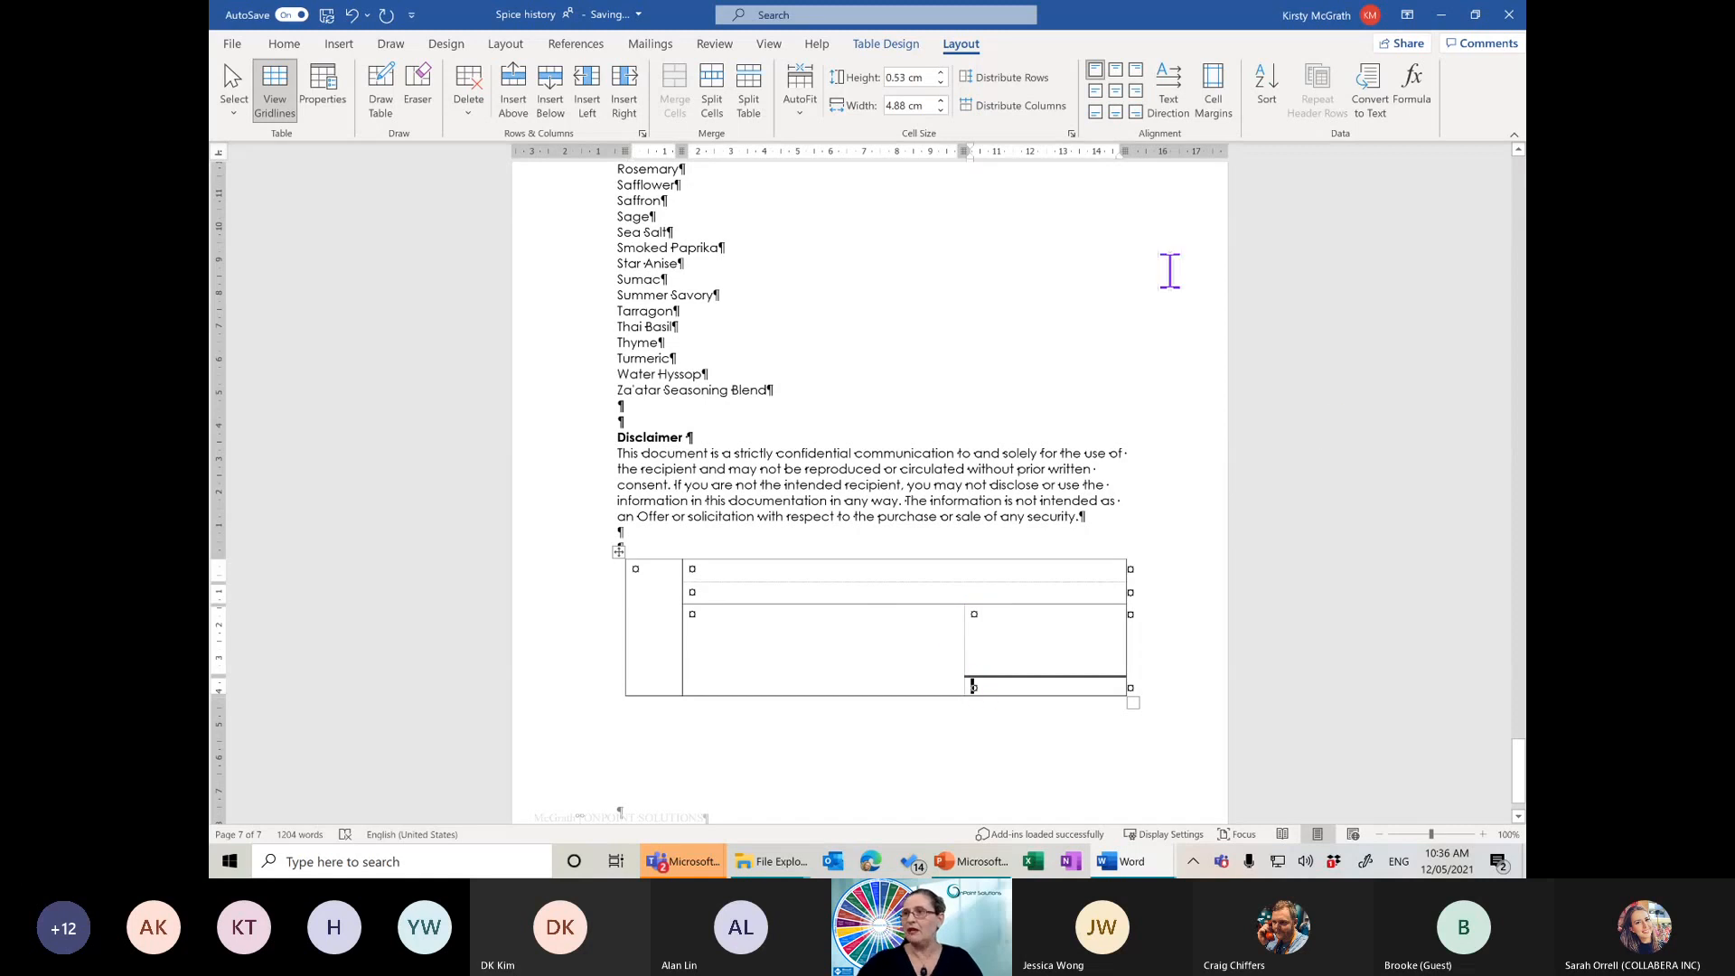
Insert an empty row between the Saffron and Total Due rows of the Current Orders table
scroll(965, 630, up, 4)
scroll(966, 629, up, 18)
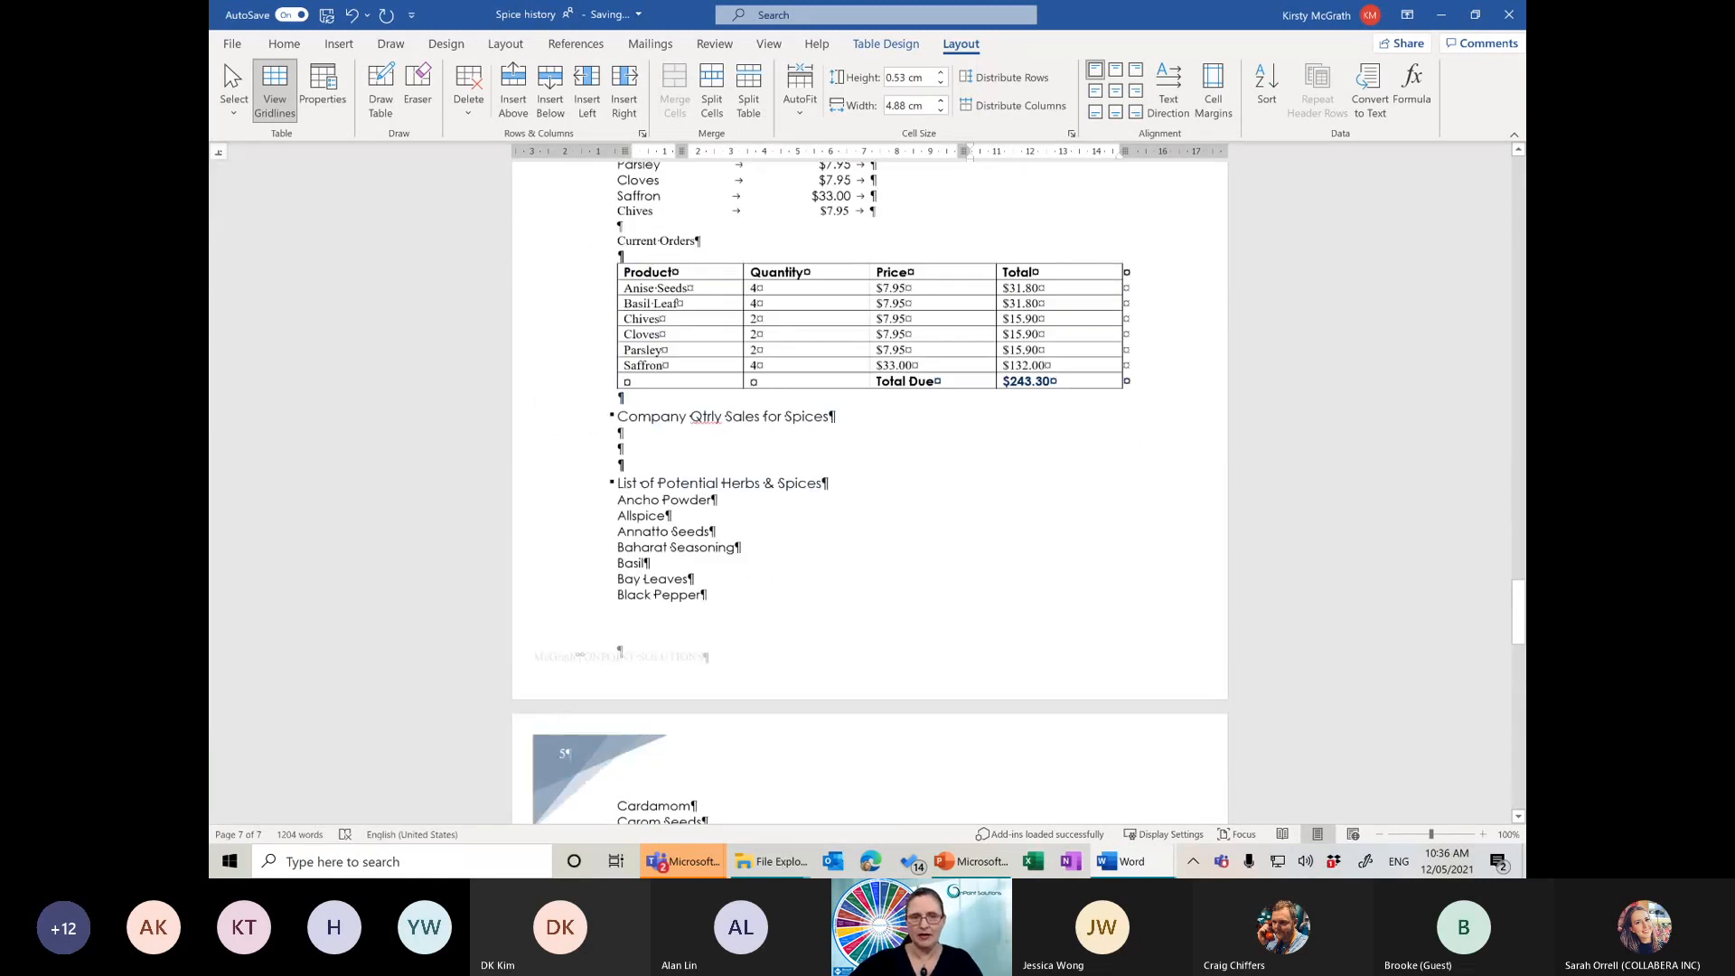
click(676, 501)
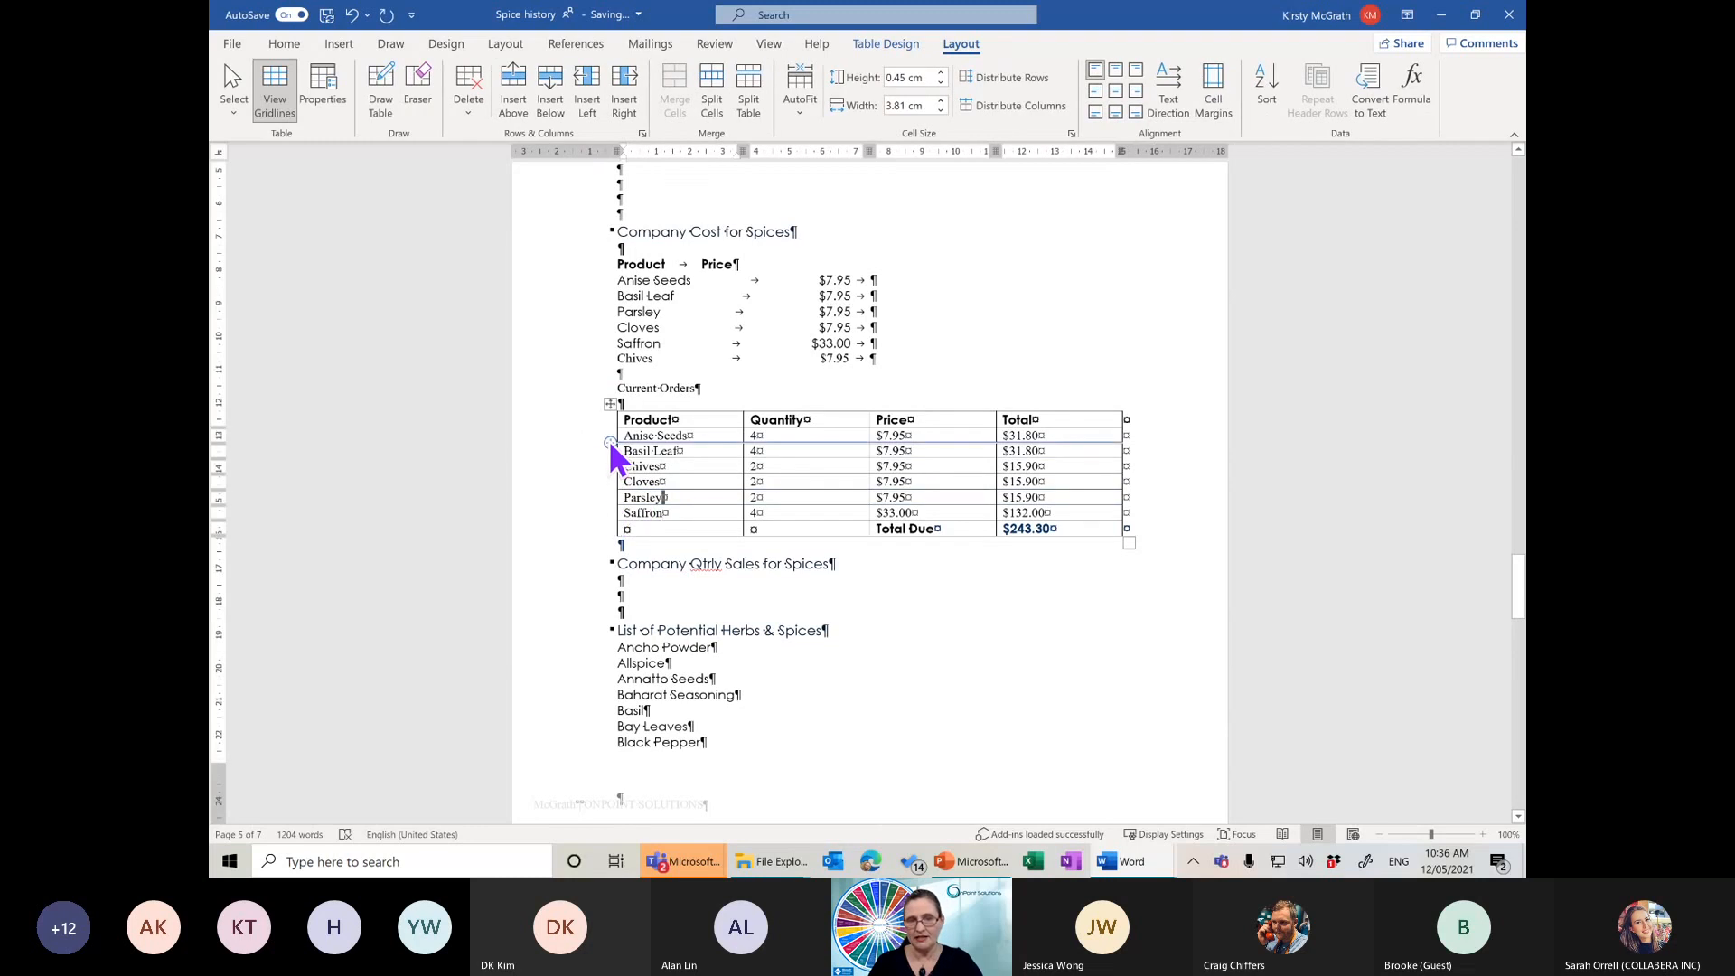
click(610, 520)
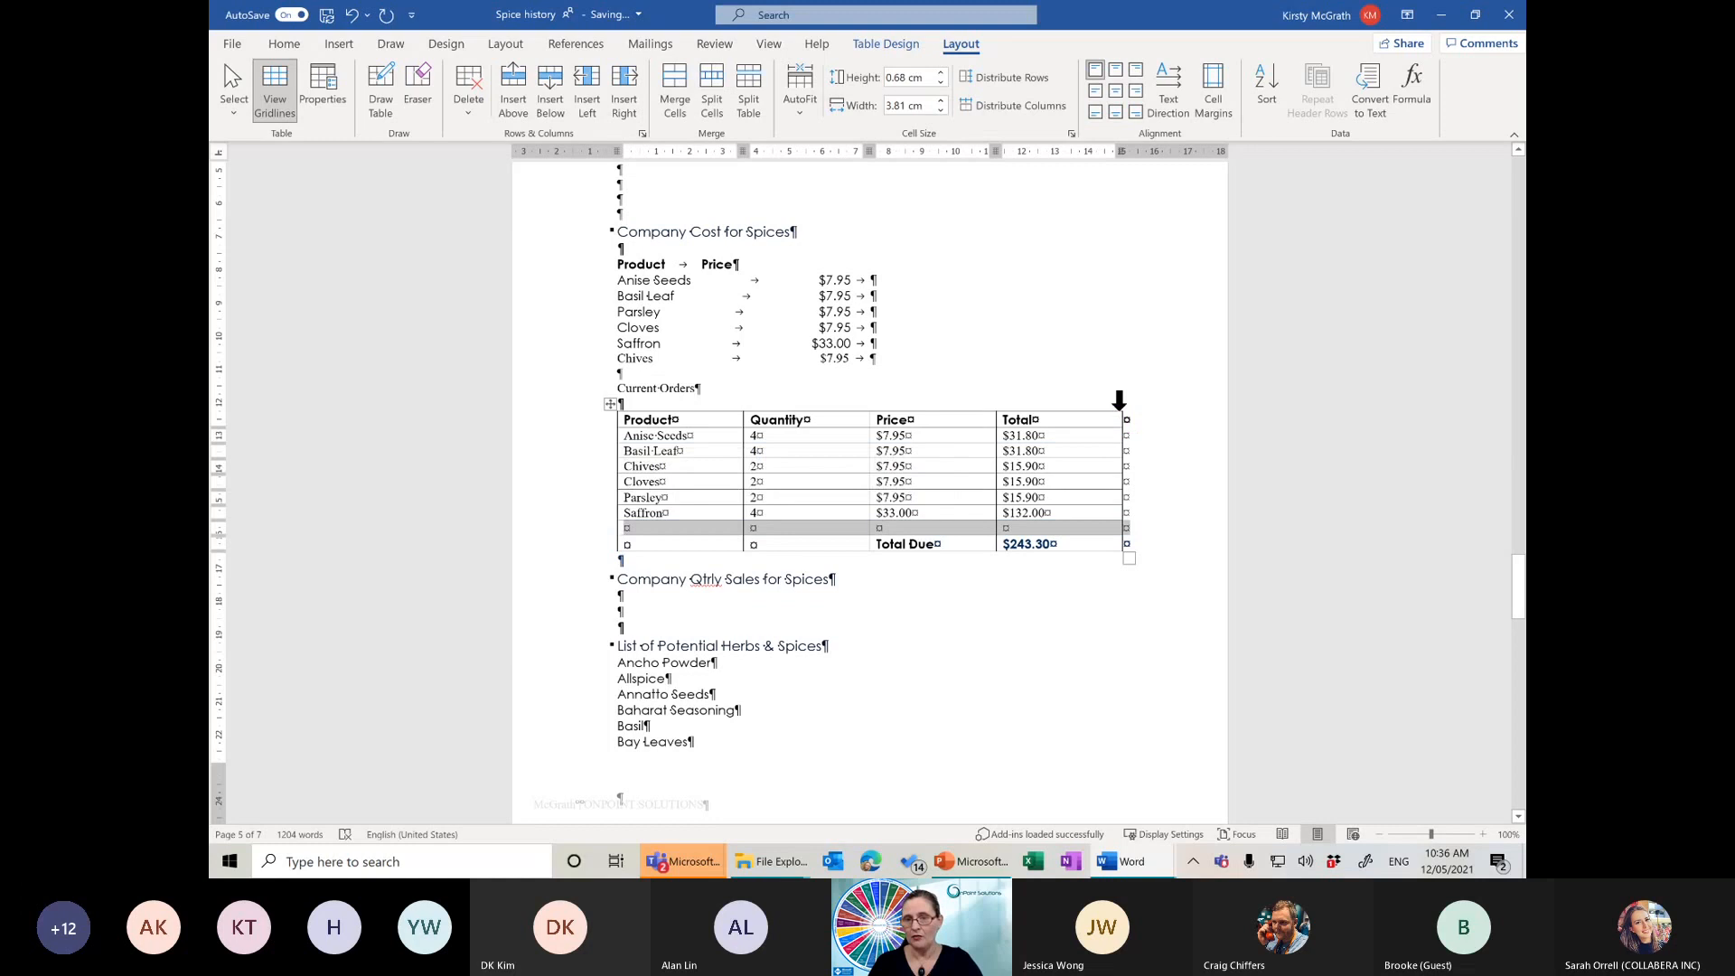
click(1016, 419)
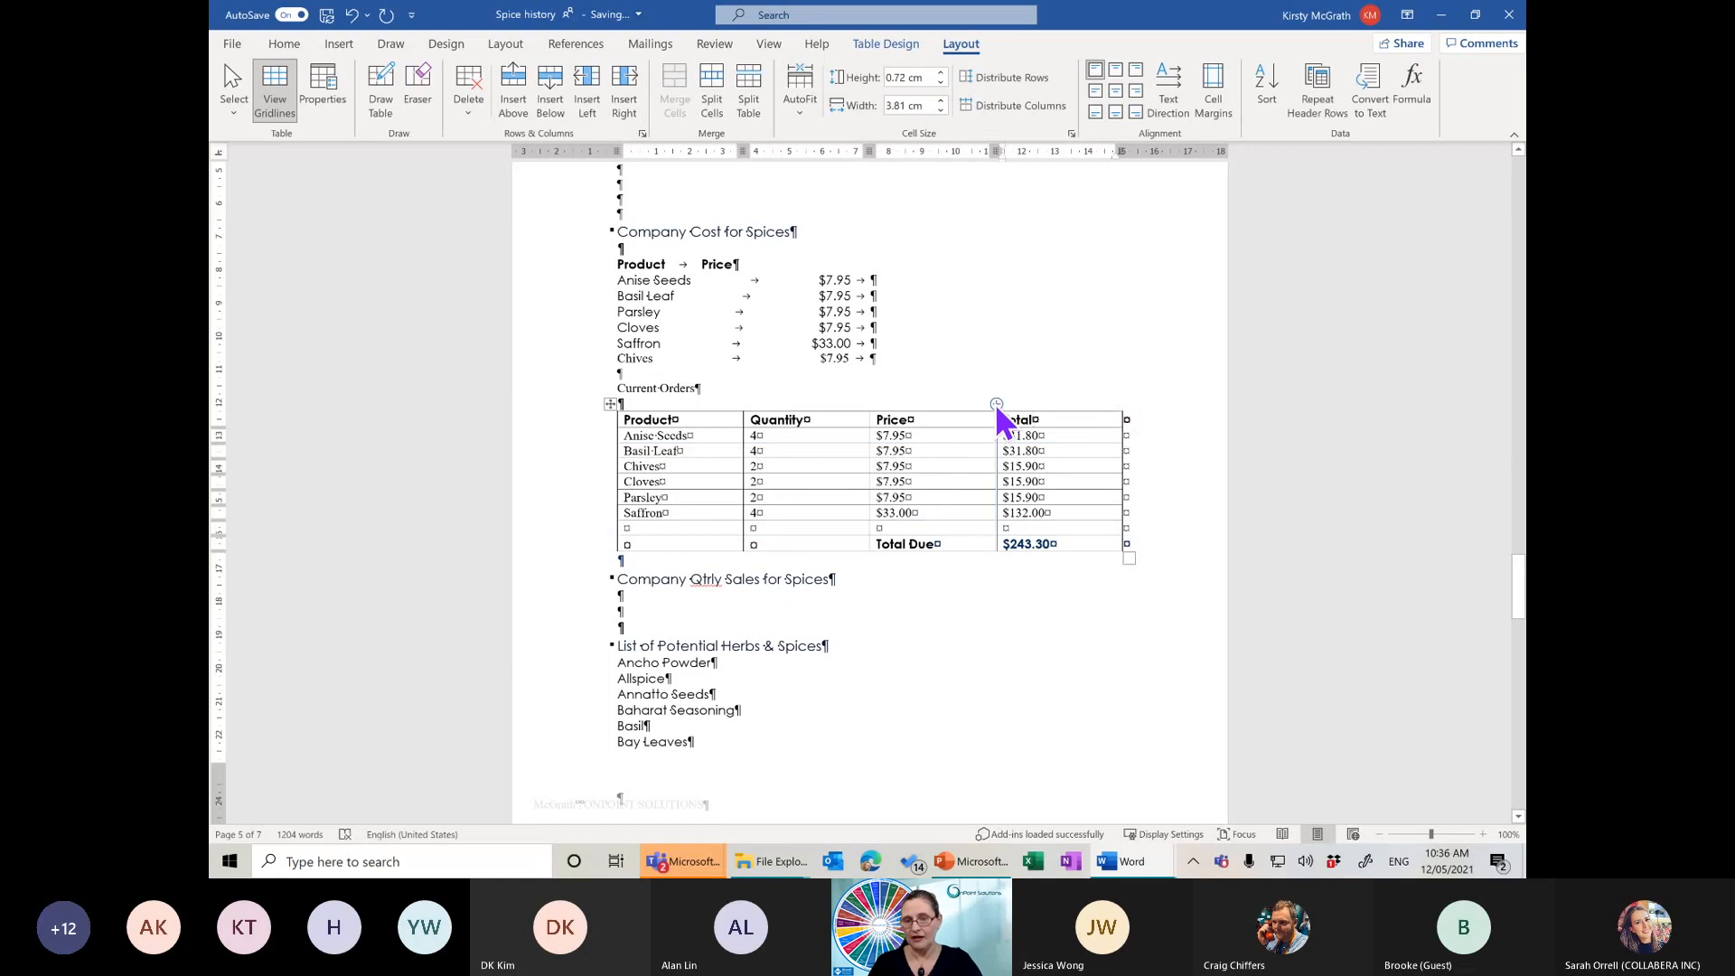
Insert an empty column between Price and Total in the Current Orders table, and undo that column and the empty row above Total Due
click(996, 404)
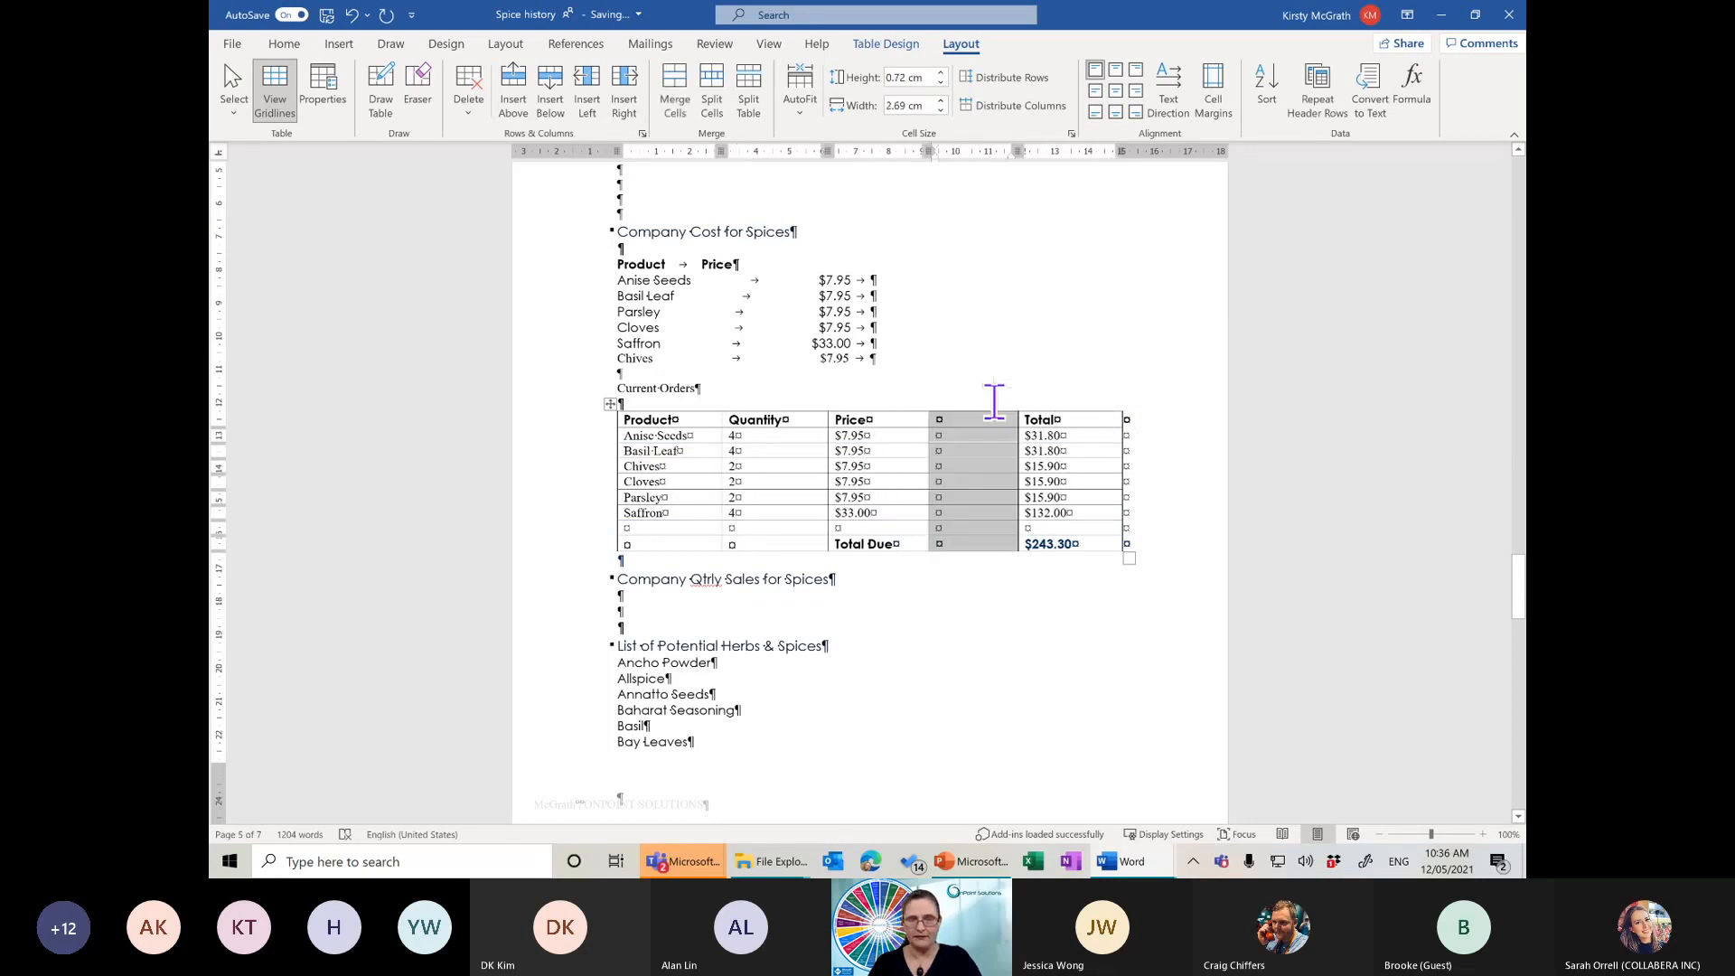
key(ctrl+z)
key(ctrl+z)
key(ctrl+z)
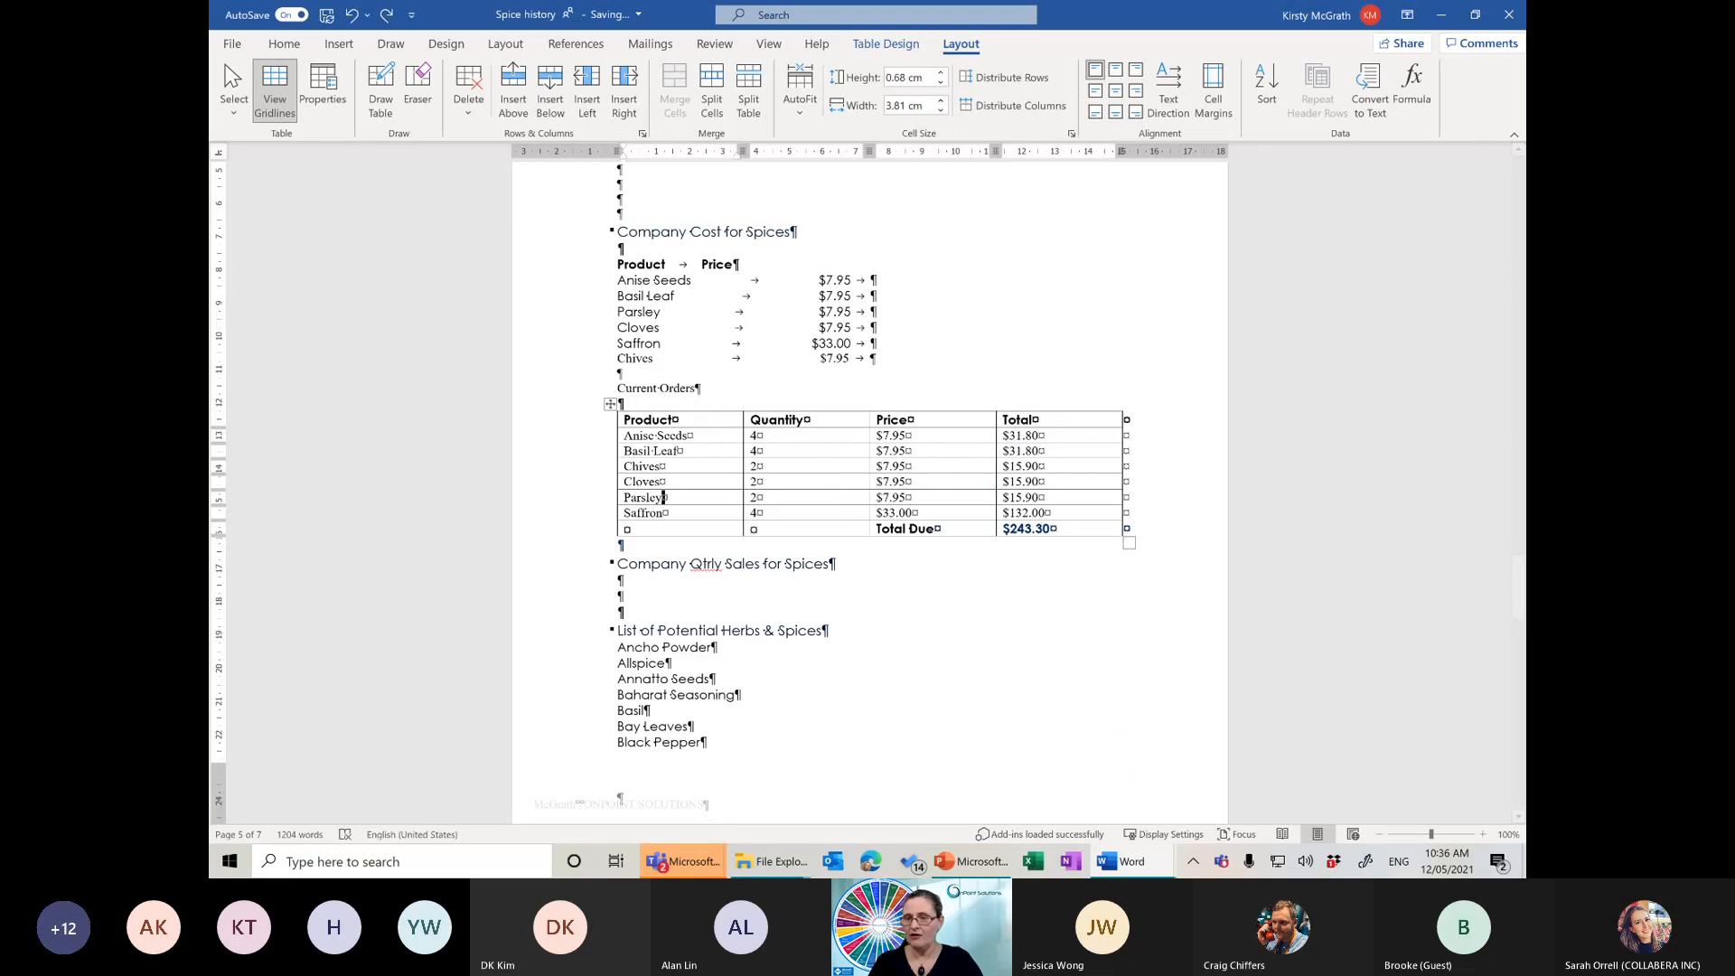
Copy the Disclaimer paragraph into the large middle cell of the drawn table at the end of the document
drag(1519, 592, 1289, 825)
click(748, 569)
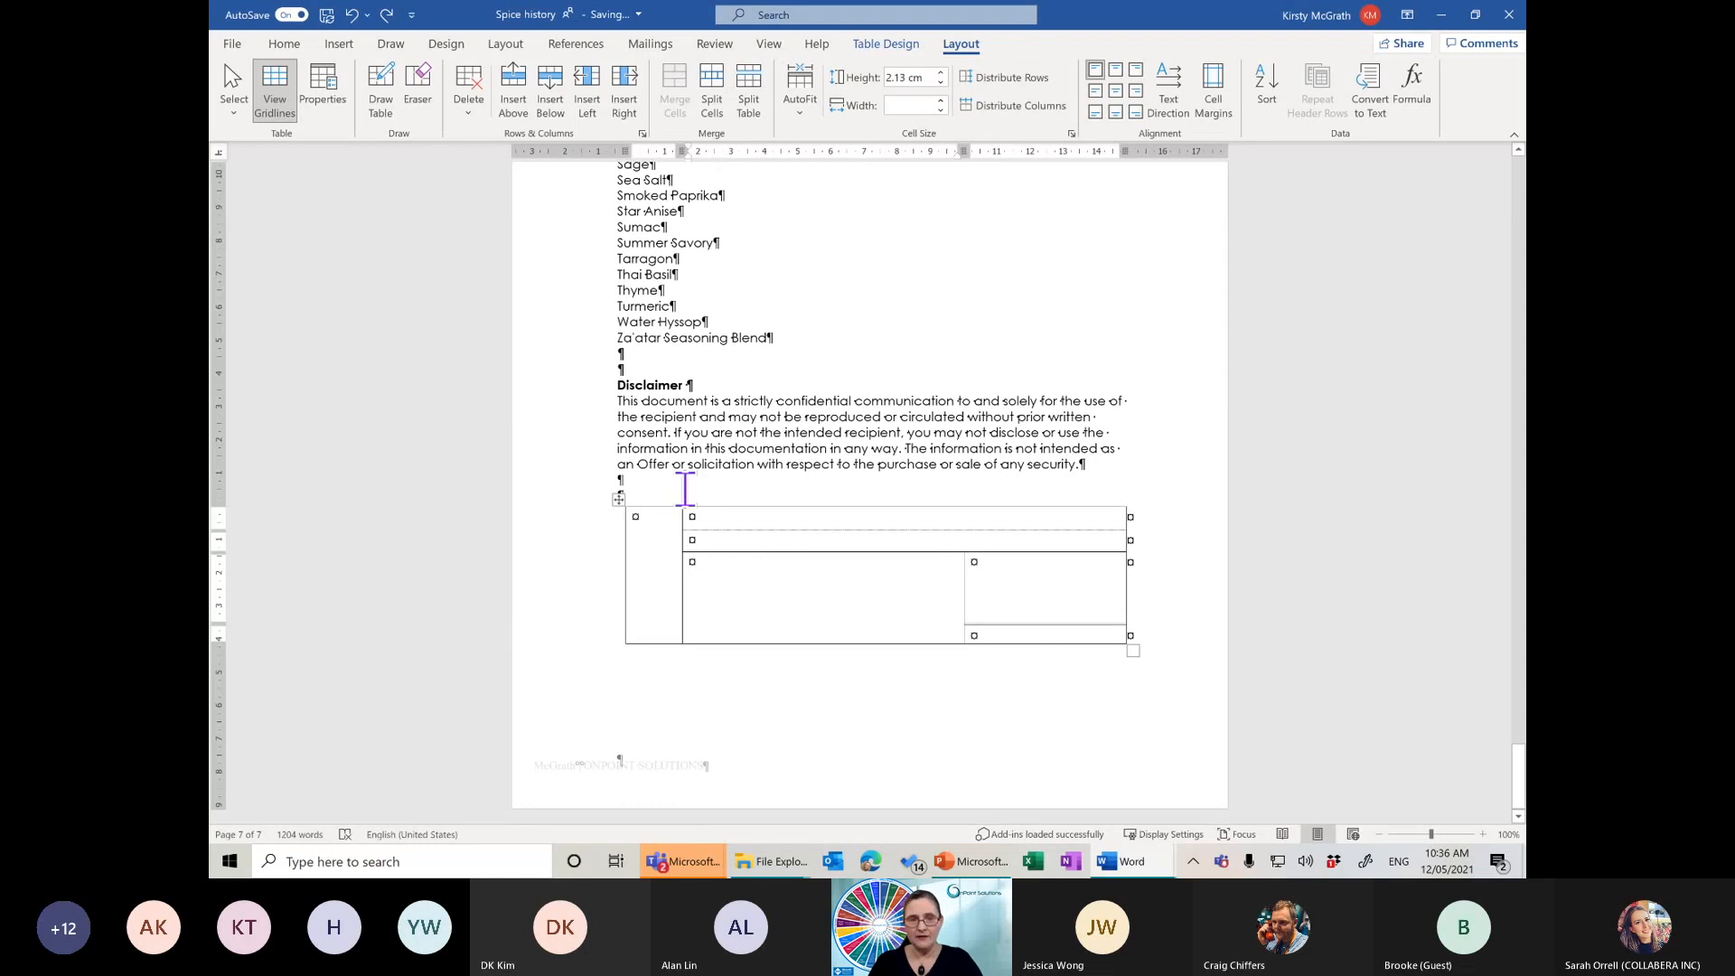
drag(617, 400, 1080, 466)
key(ctrl+c)
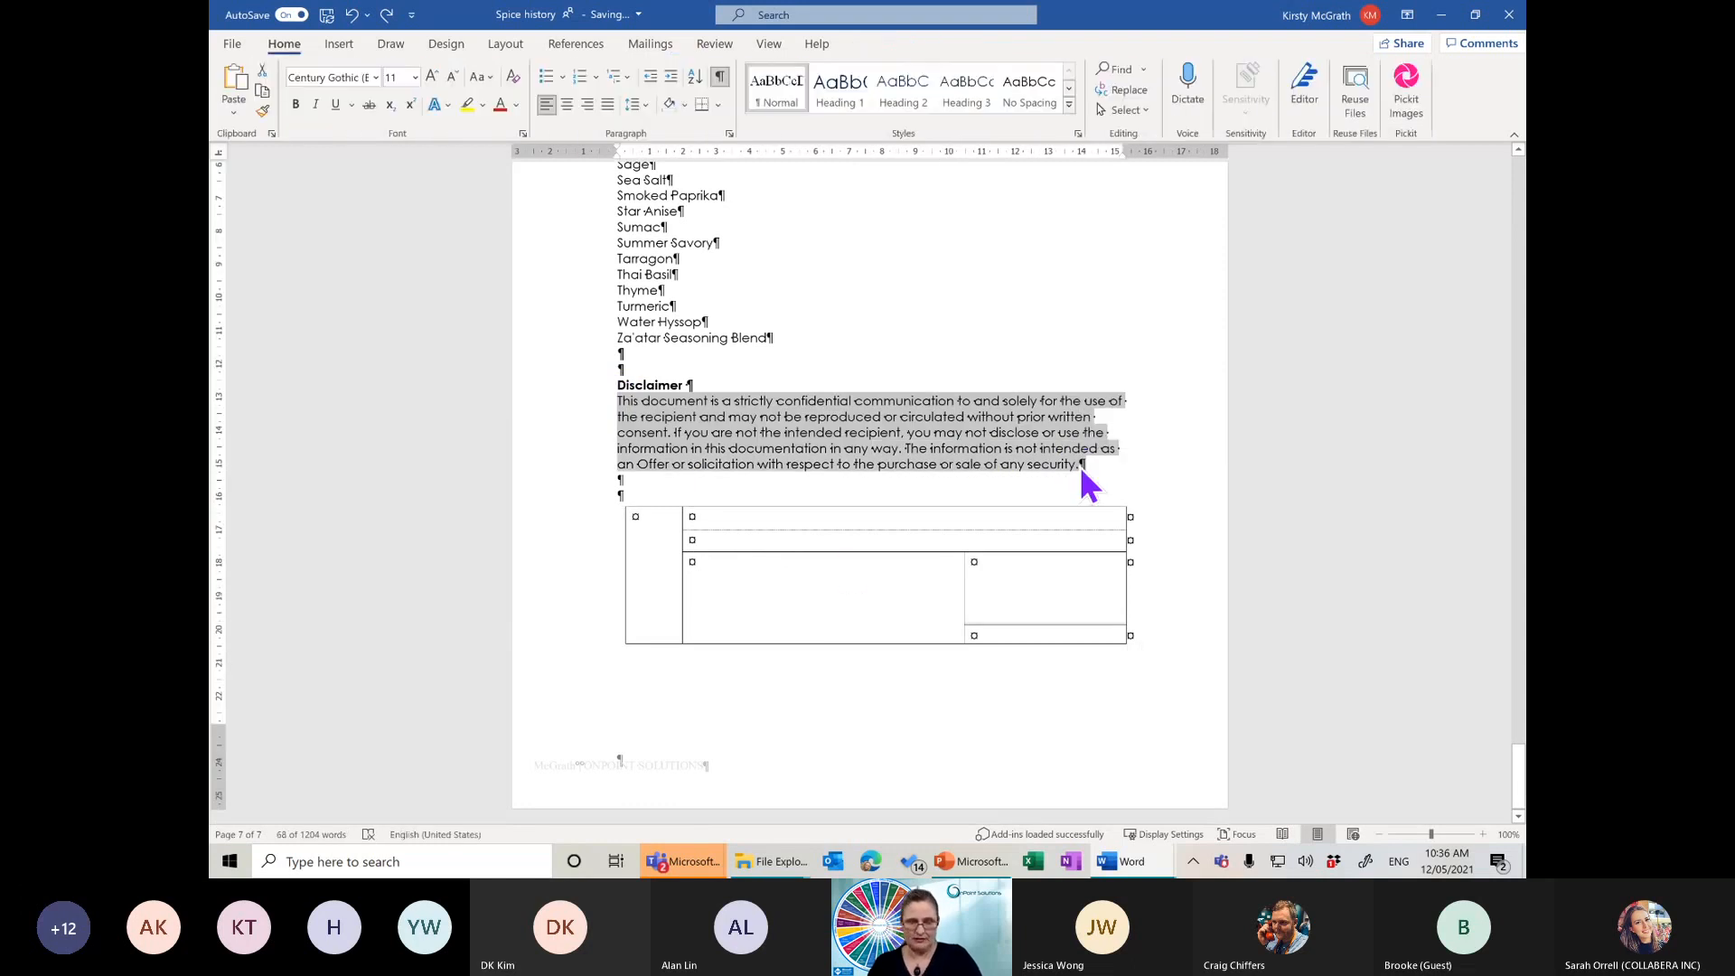
click(705, 566)
key(ctrl+v)
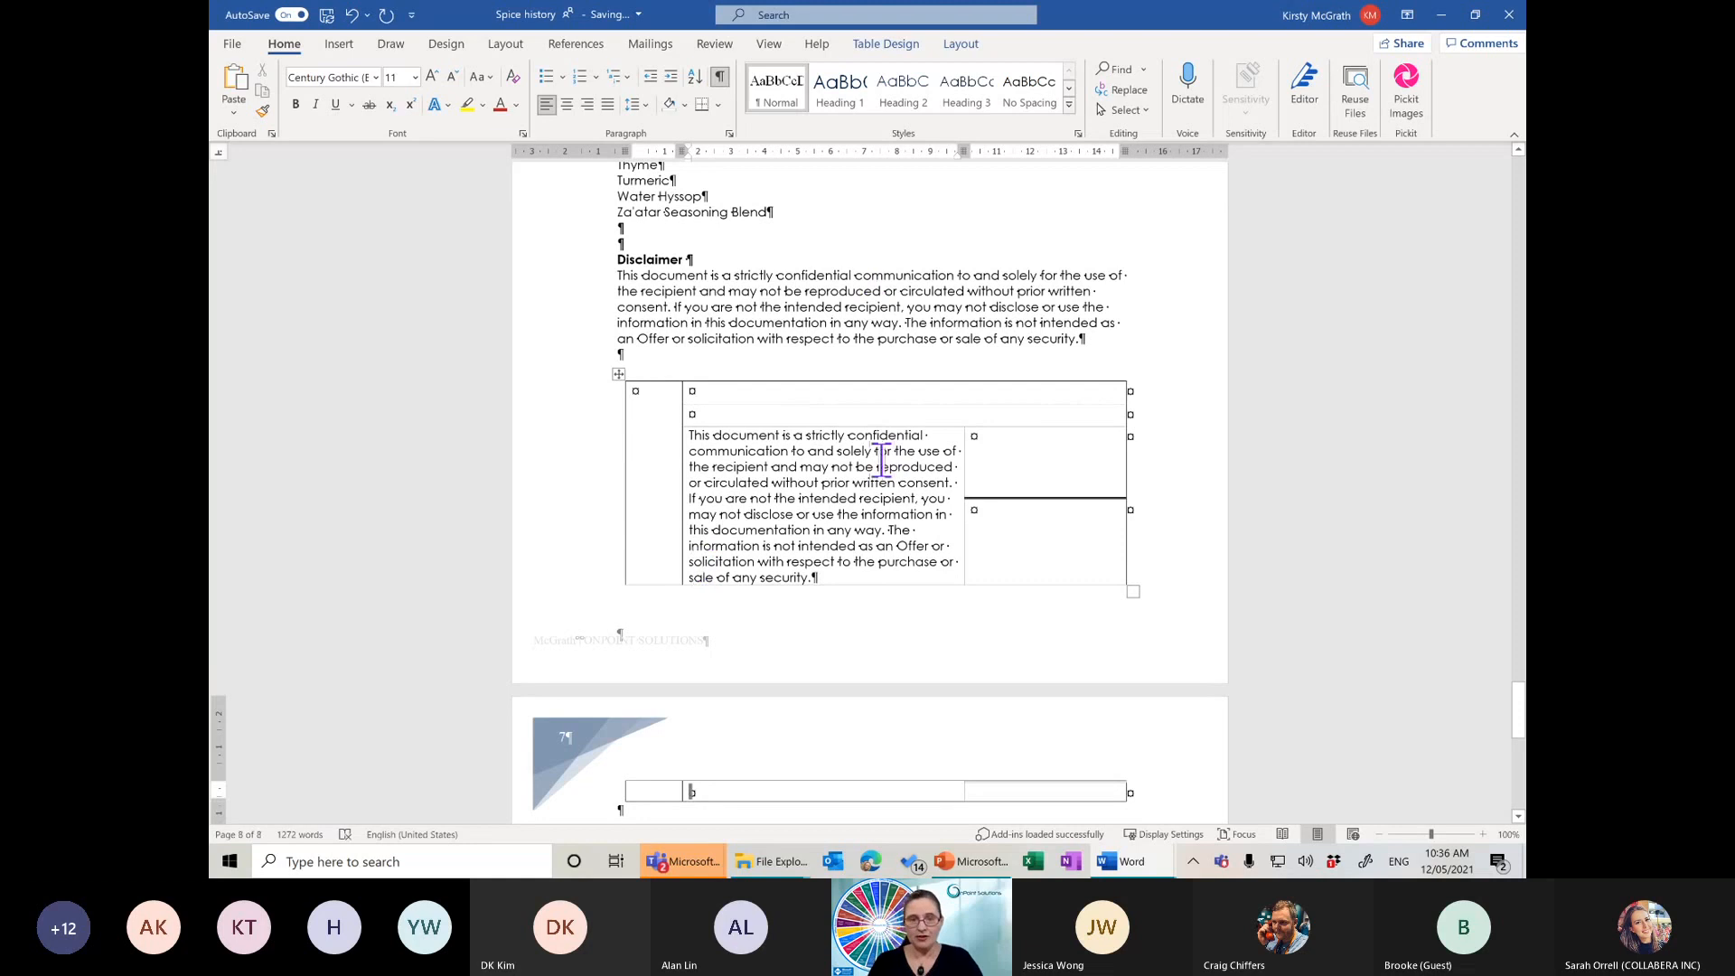
Draw a vertical border down the middle of the cell containing the pasted disclaimer text
click(880, 466)
click(971, 47)
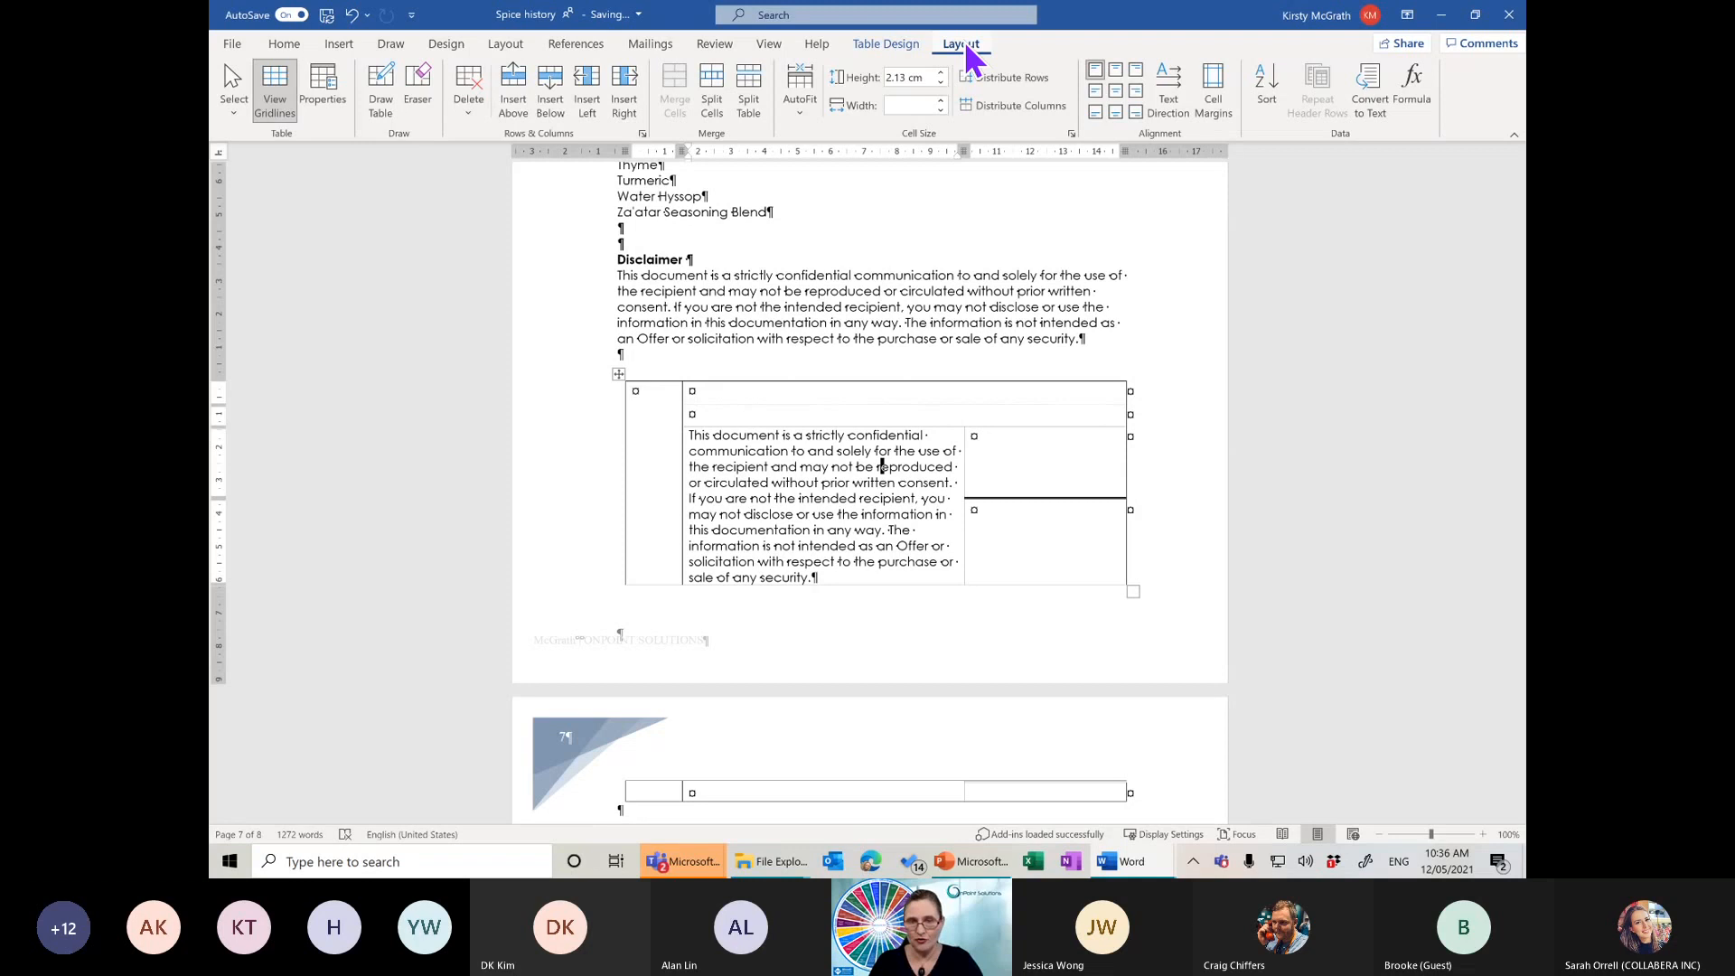
click(381, 90)
drag(811, 428, 813, 580)
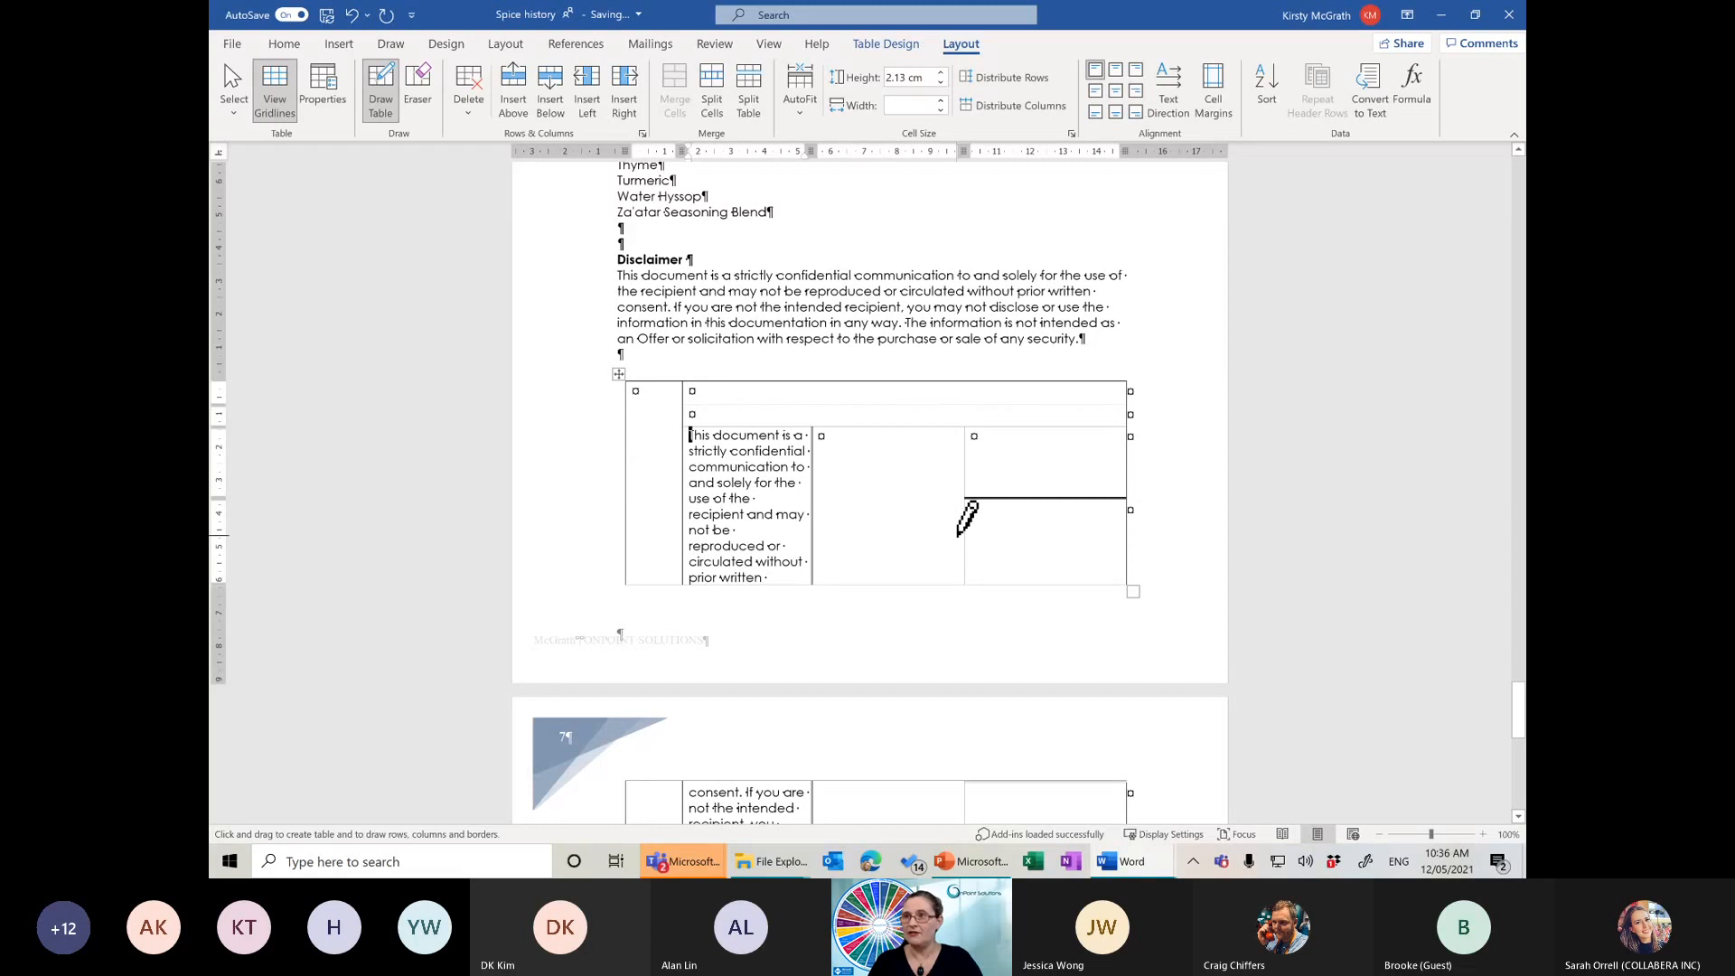
Undo the drawn vertical border and the pasted disclaimer text, and leave the table drawing mode
key(ctrl+z)
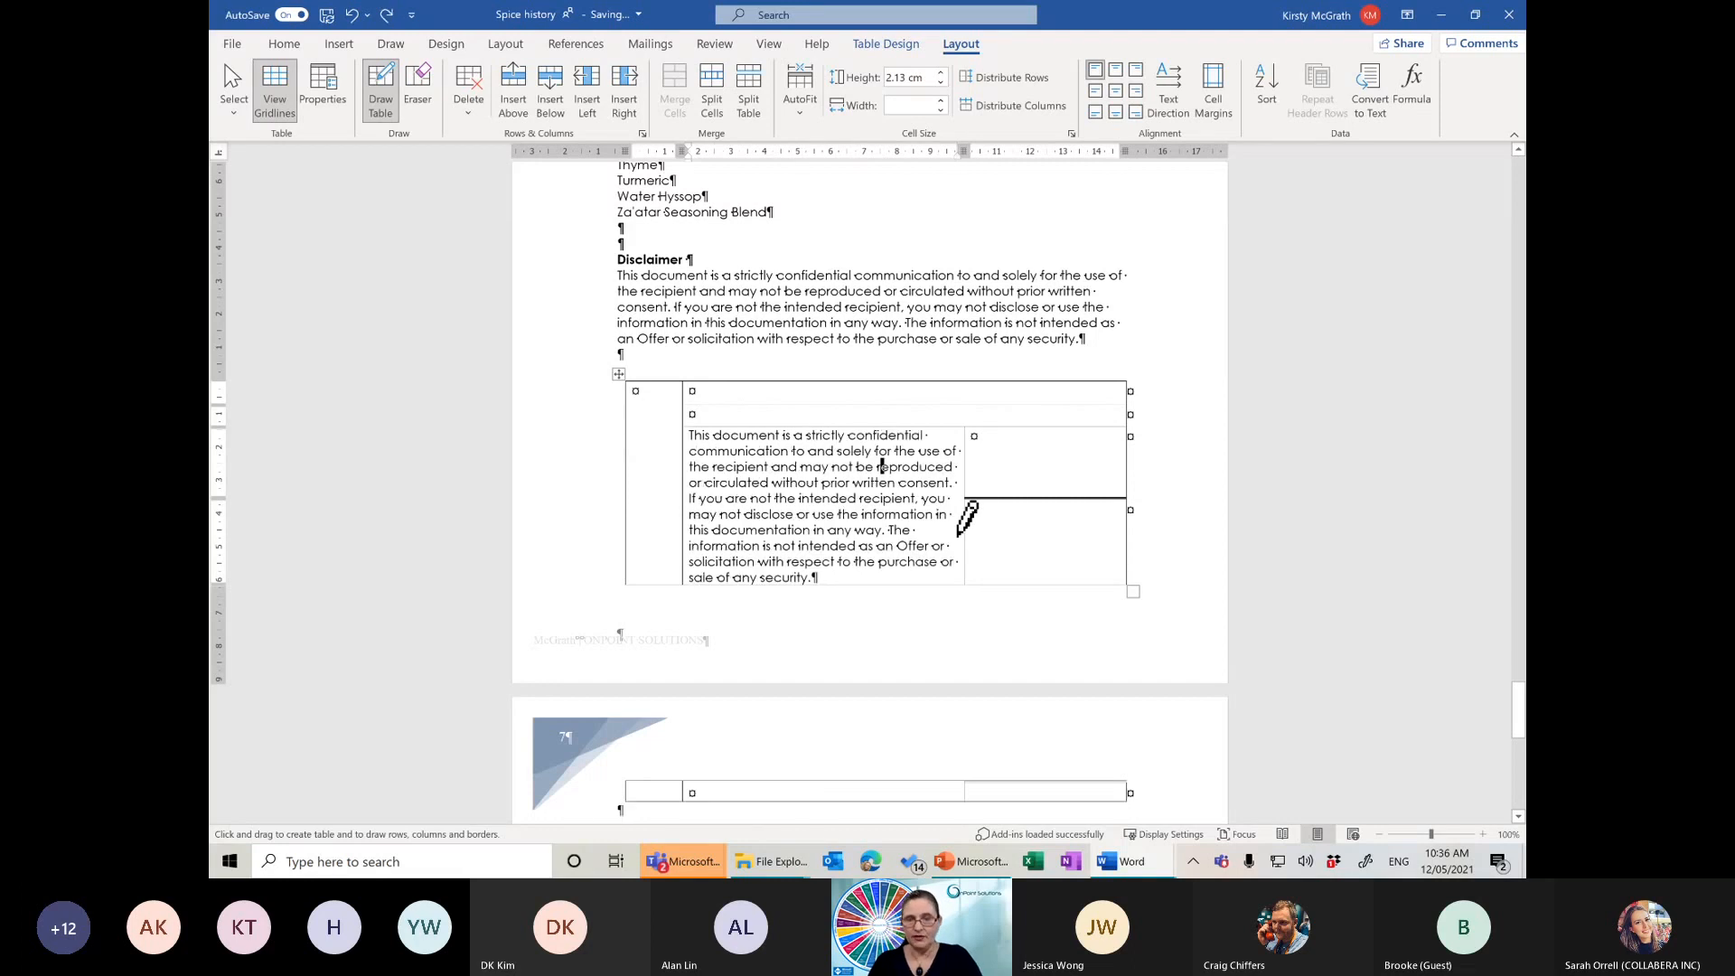
key(ctrl+z)
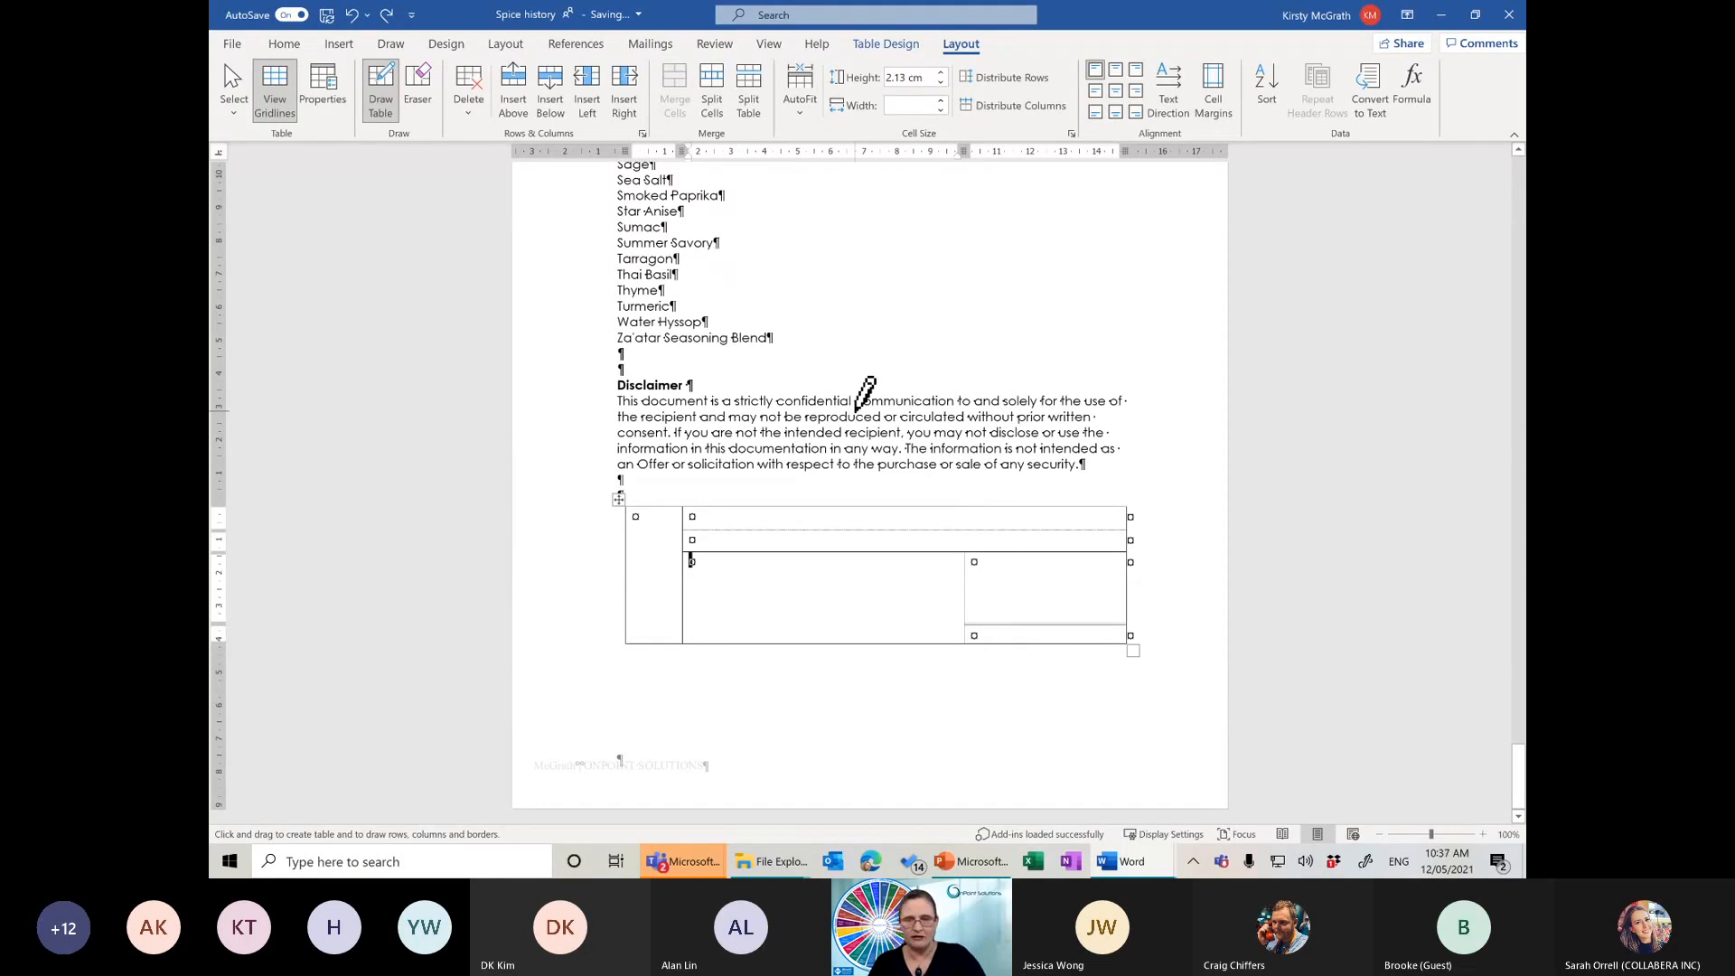
key(Escape)
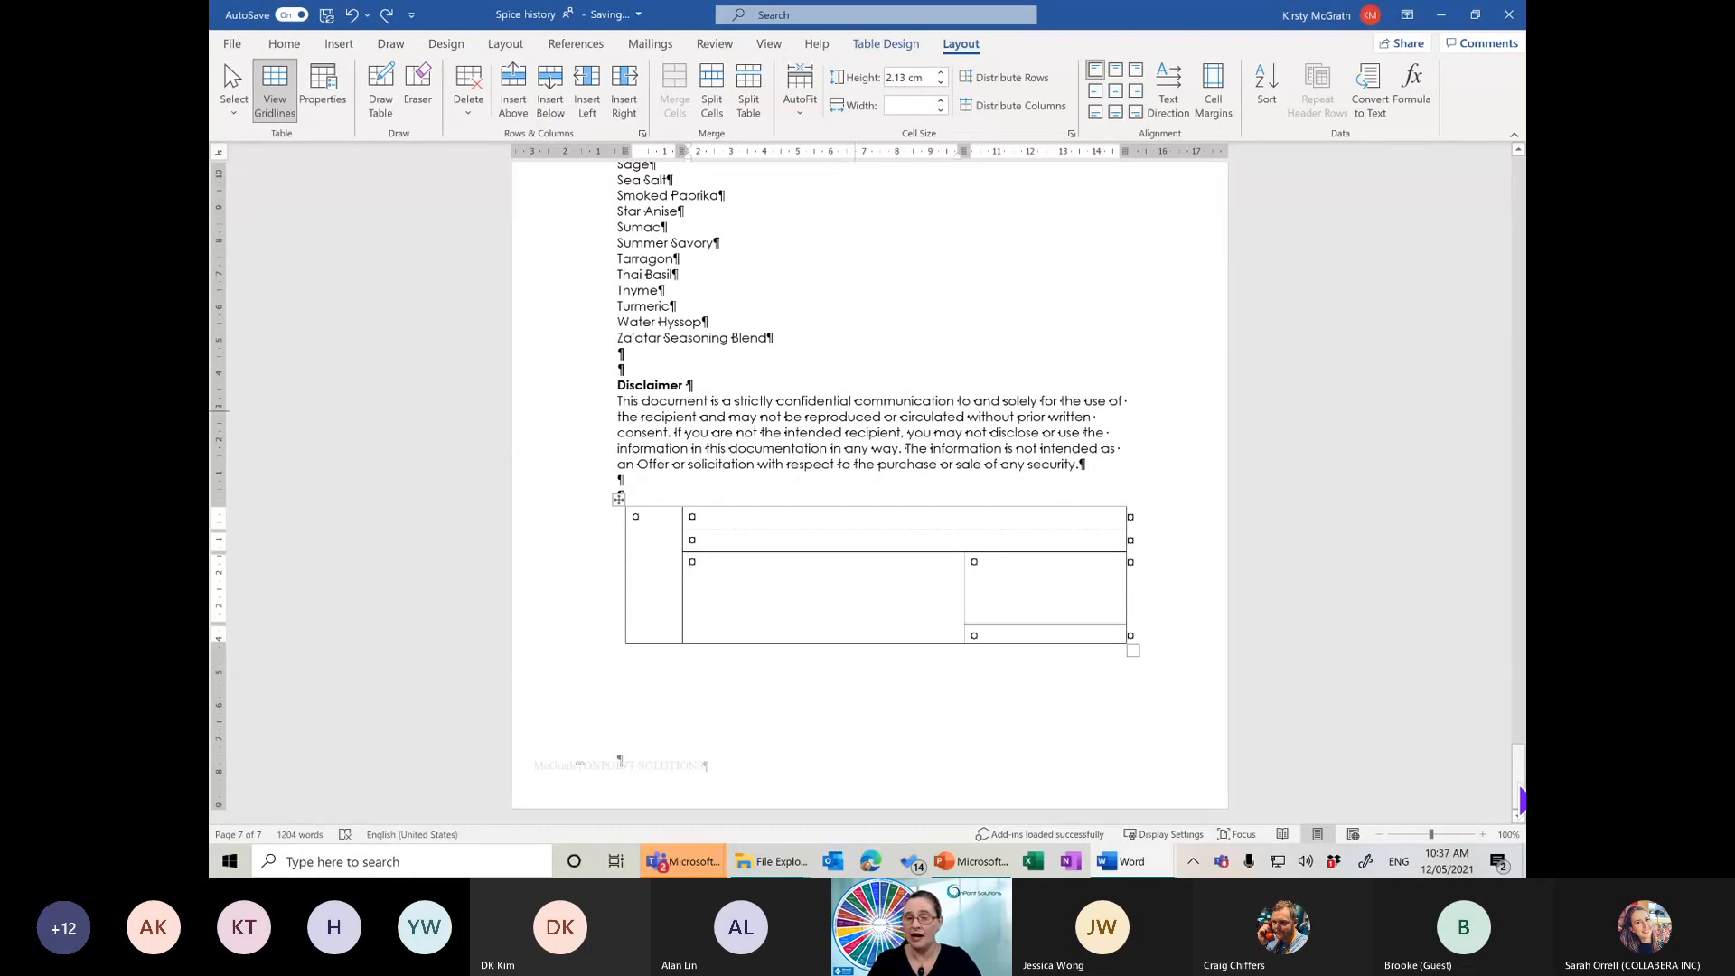
Apply the light blue-accent style from the first row of Grid Tables to the Current Orders table
drag(1520, 786, 1522, 775)
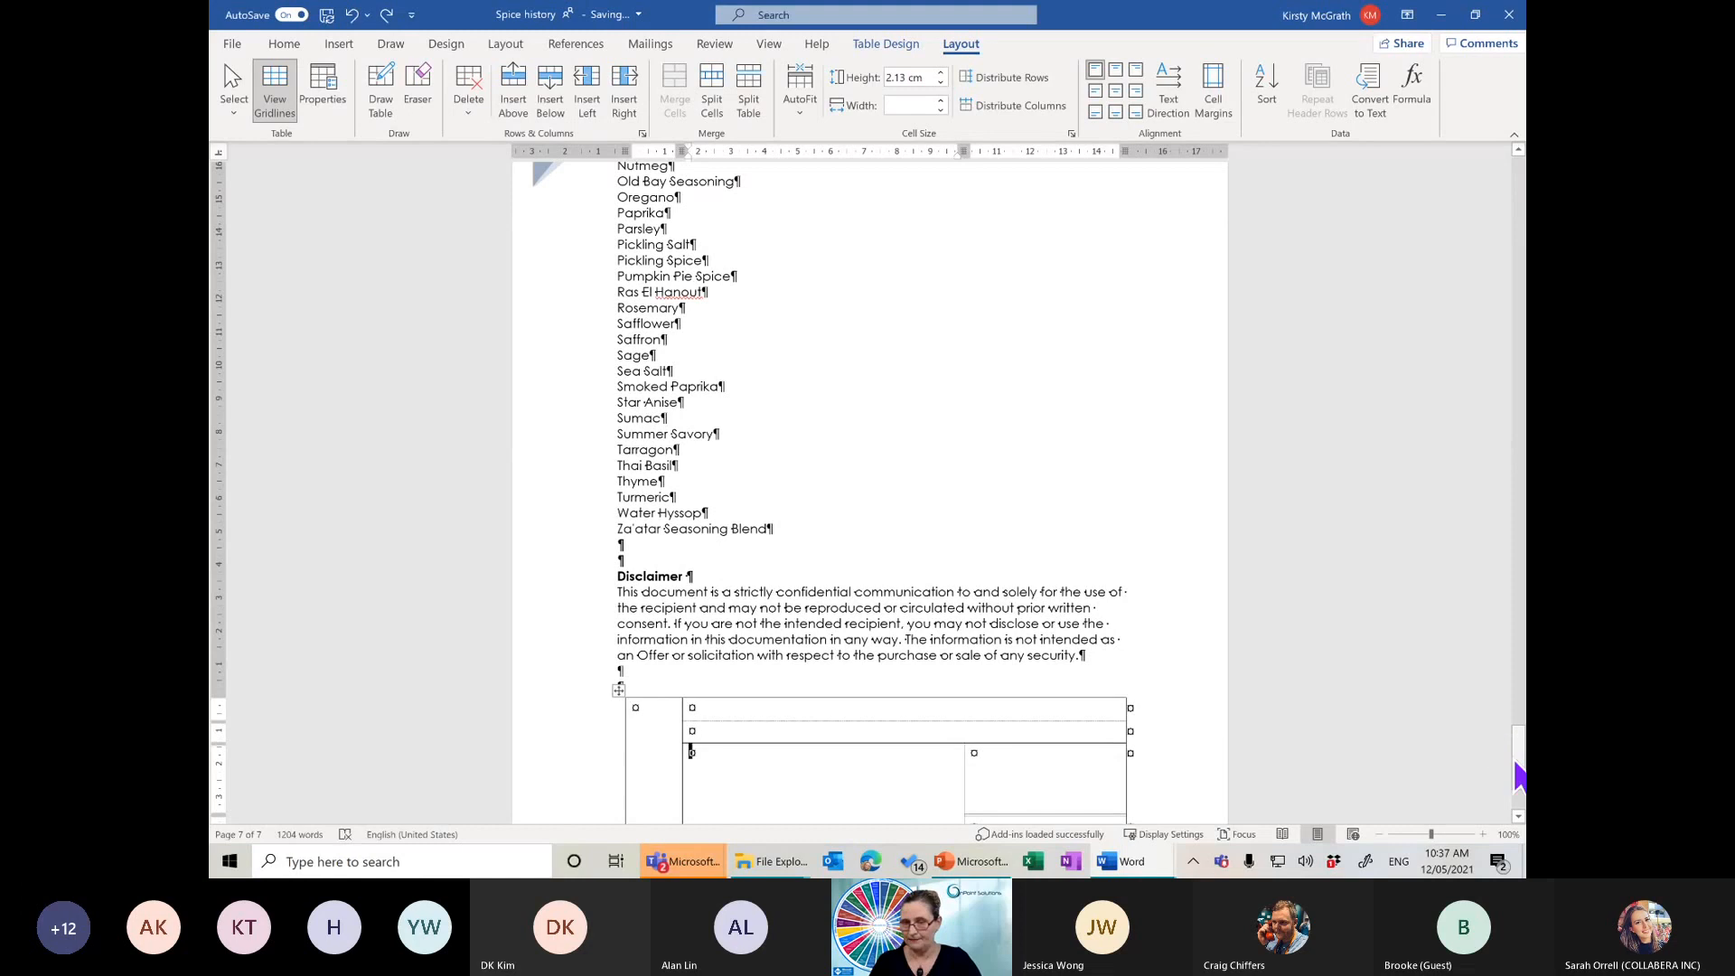
drag(1521, 775, 1503, 566)
click(697, 659)
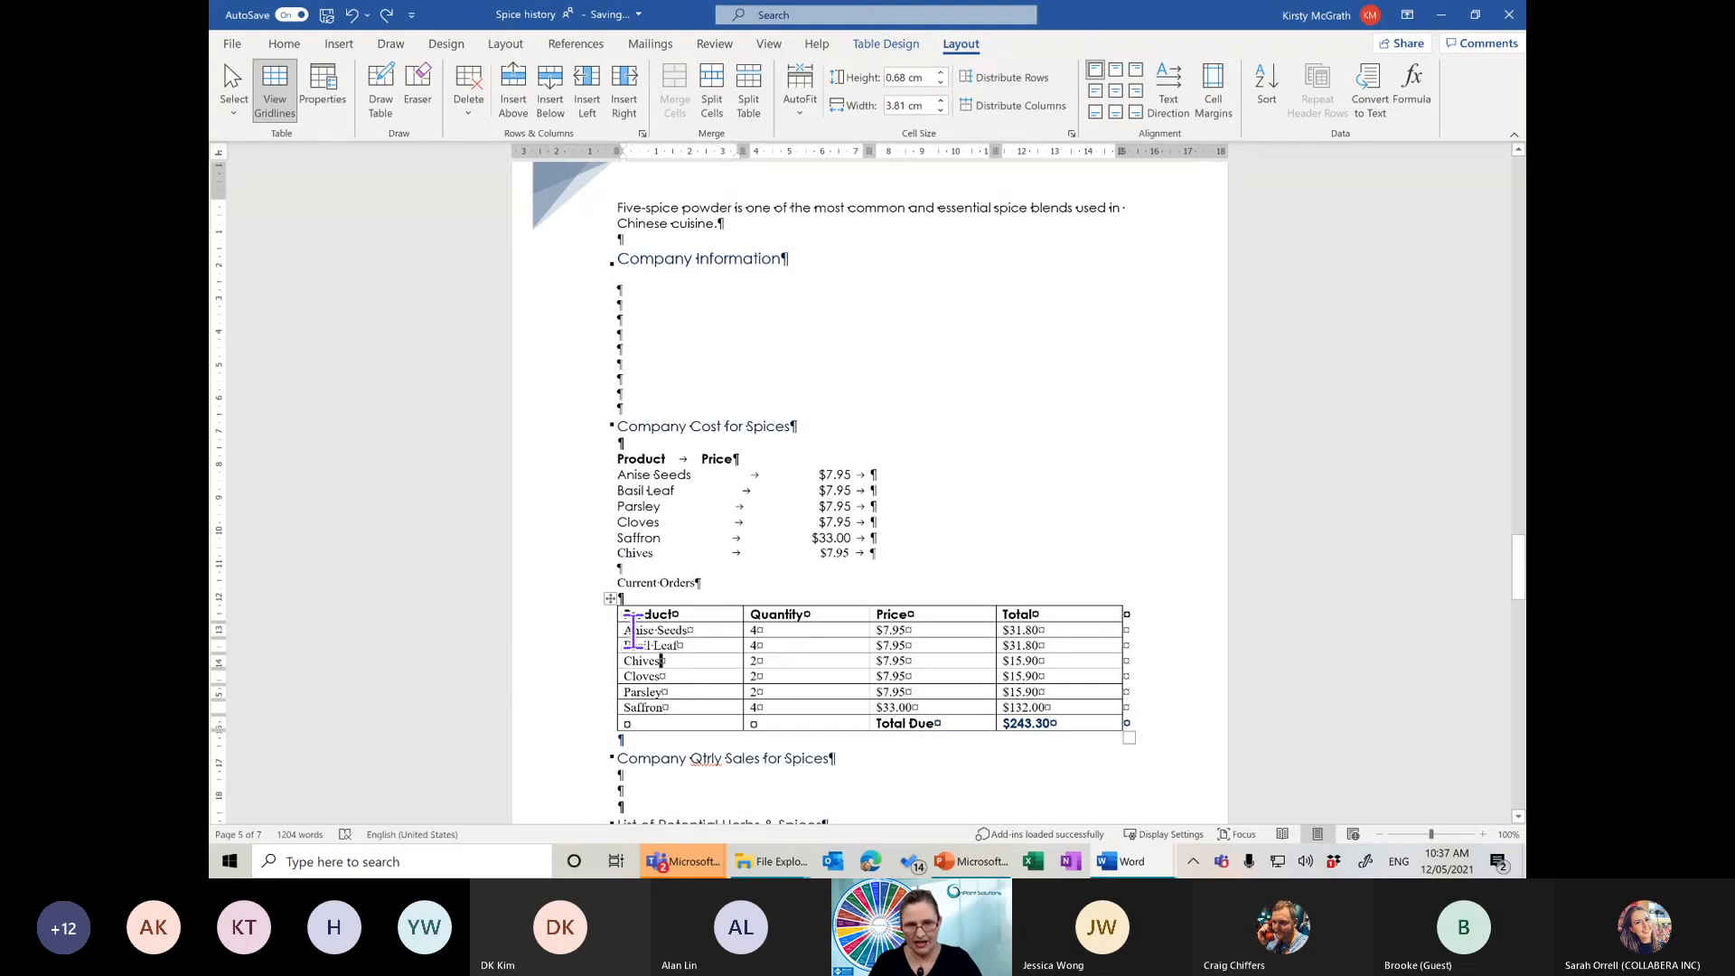
drag(637, 630, 1026, 723)
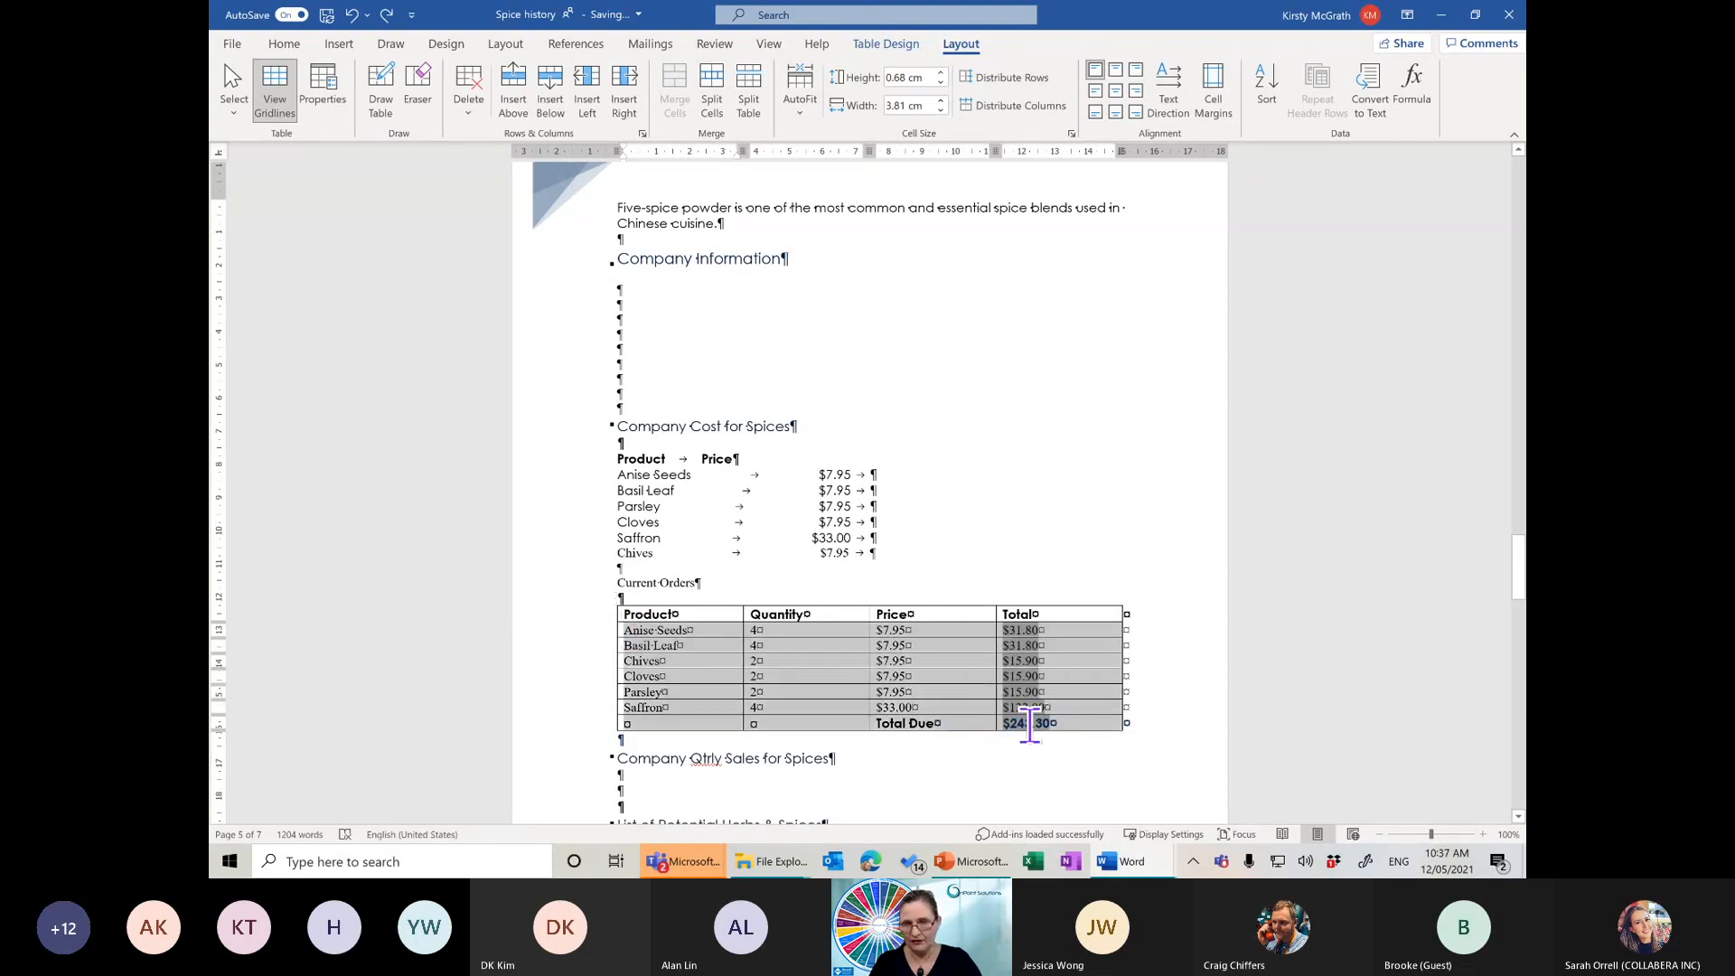
click(891, 43)
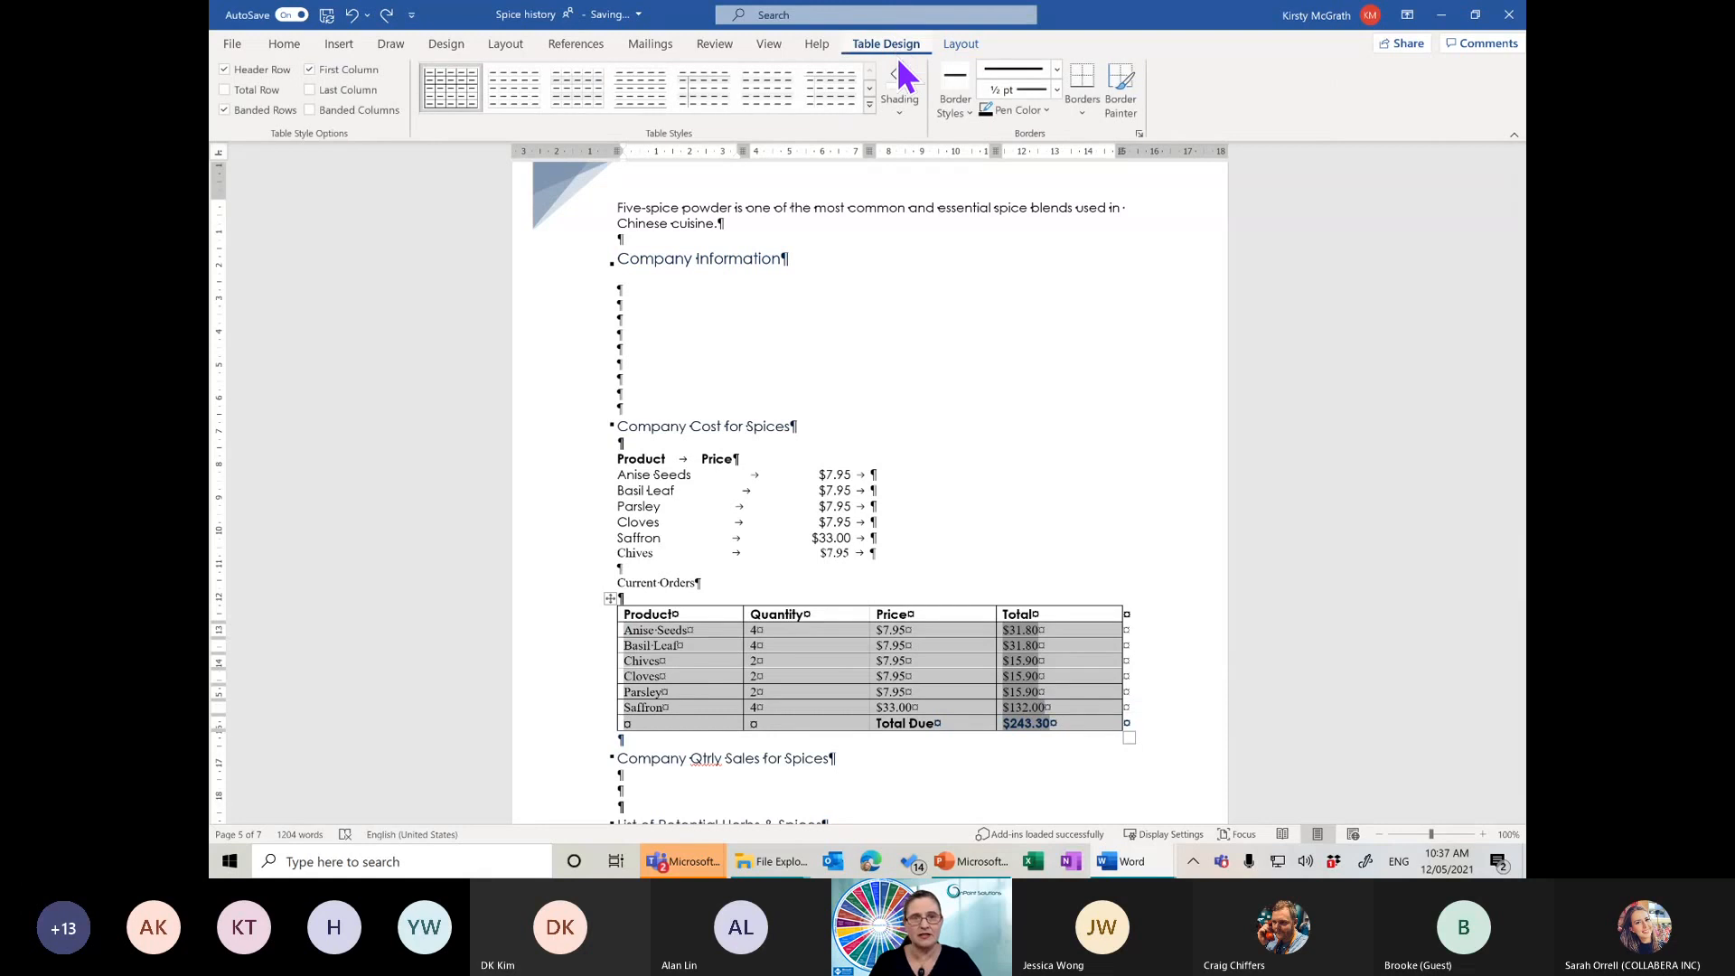
click(869, 105)
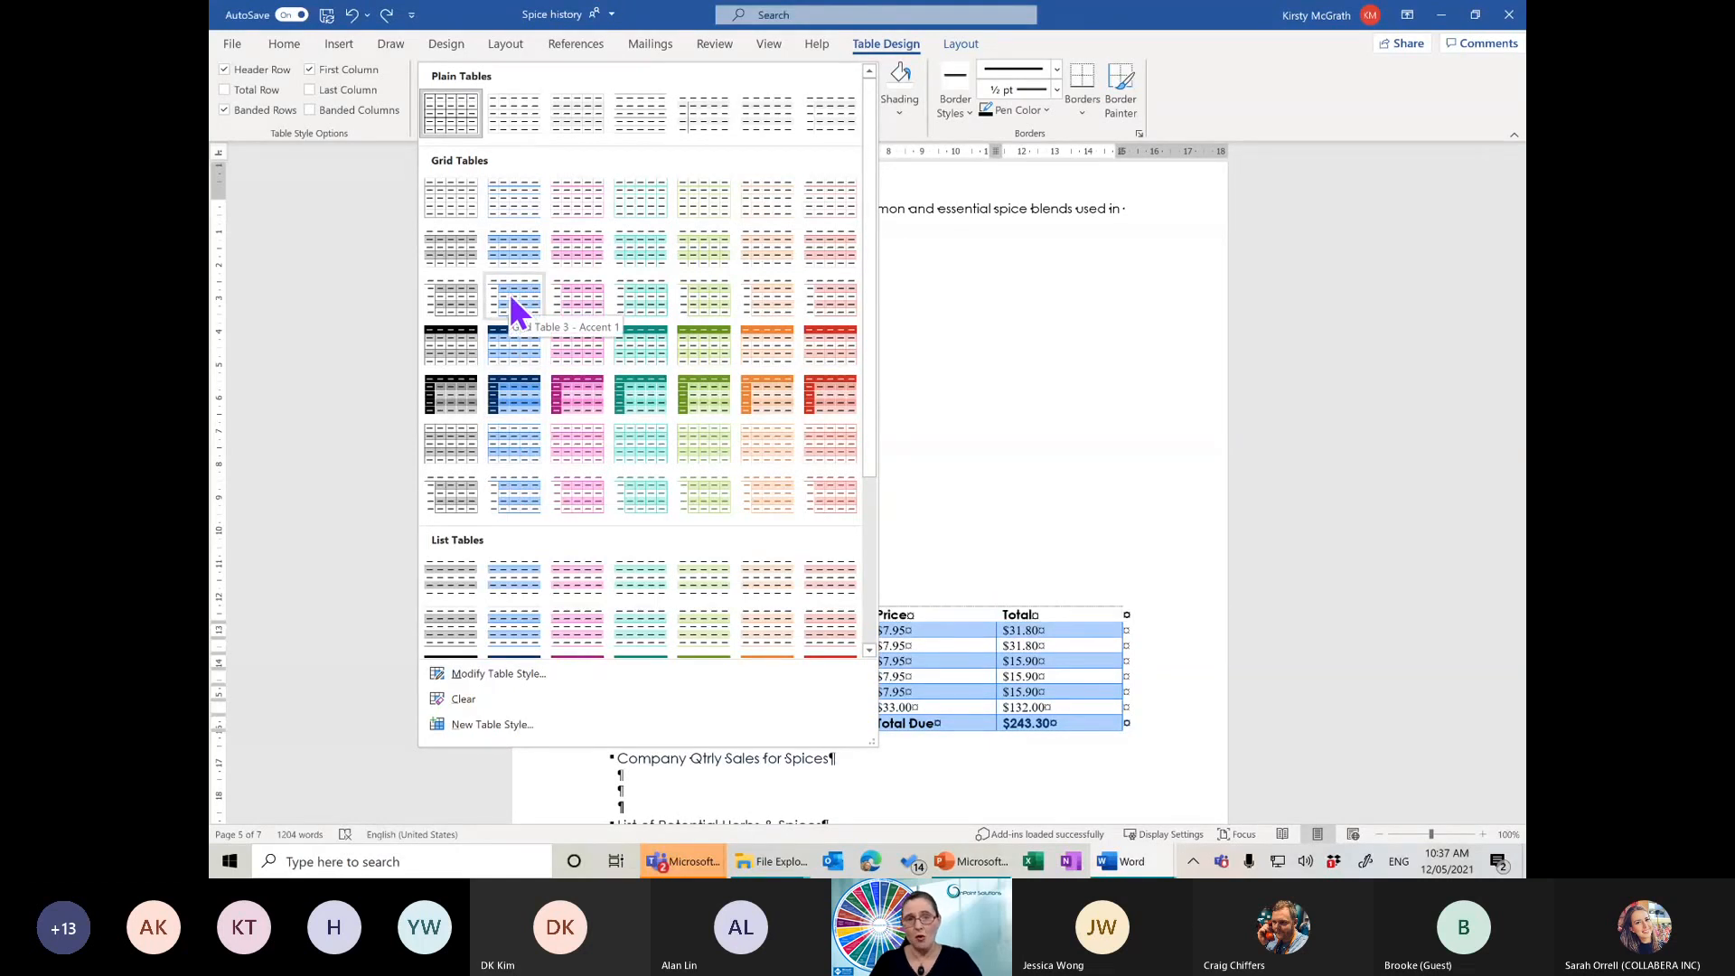
click(511, 207)
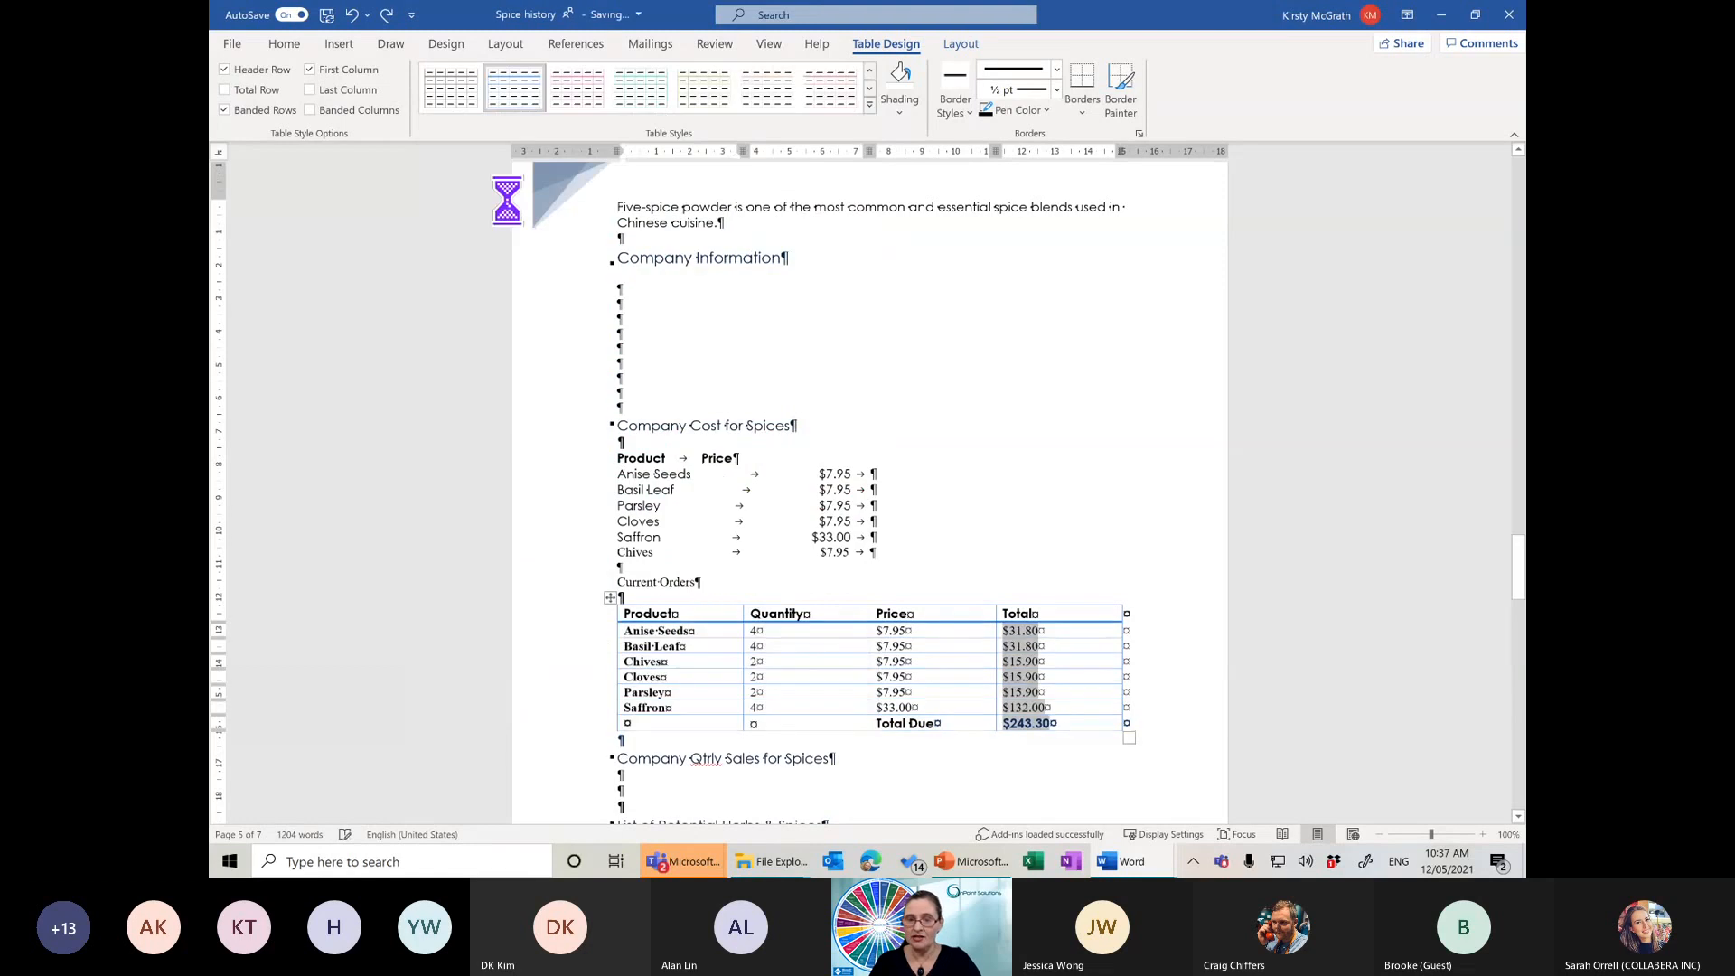
click(680, 651)
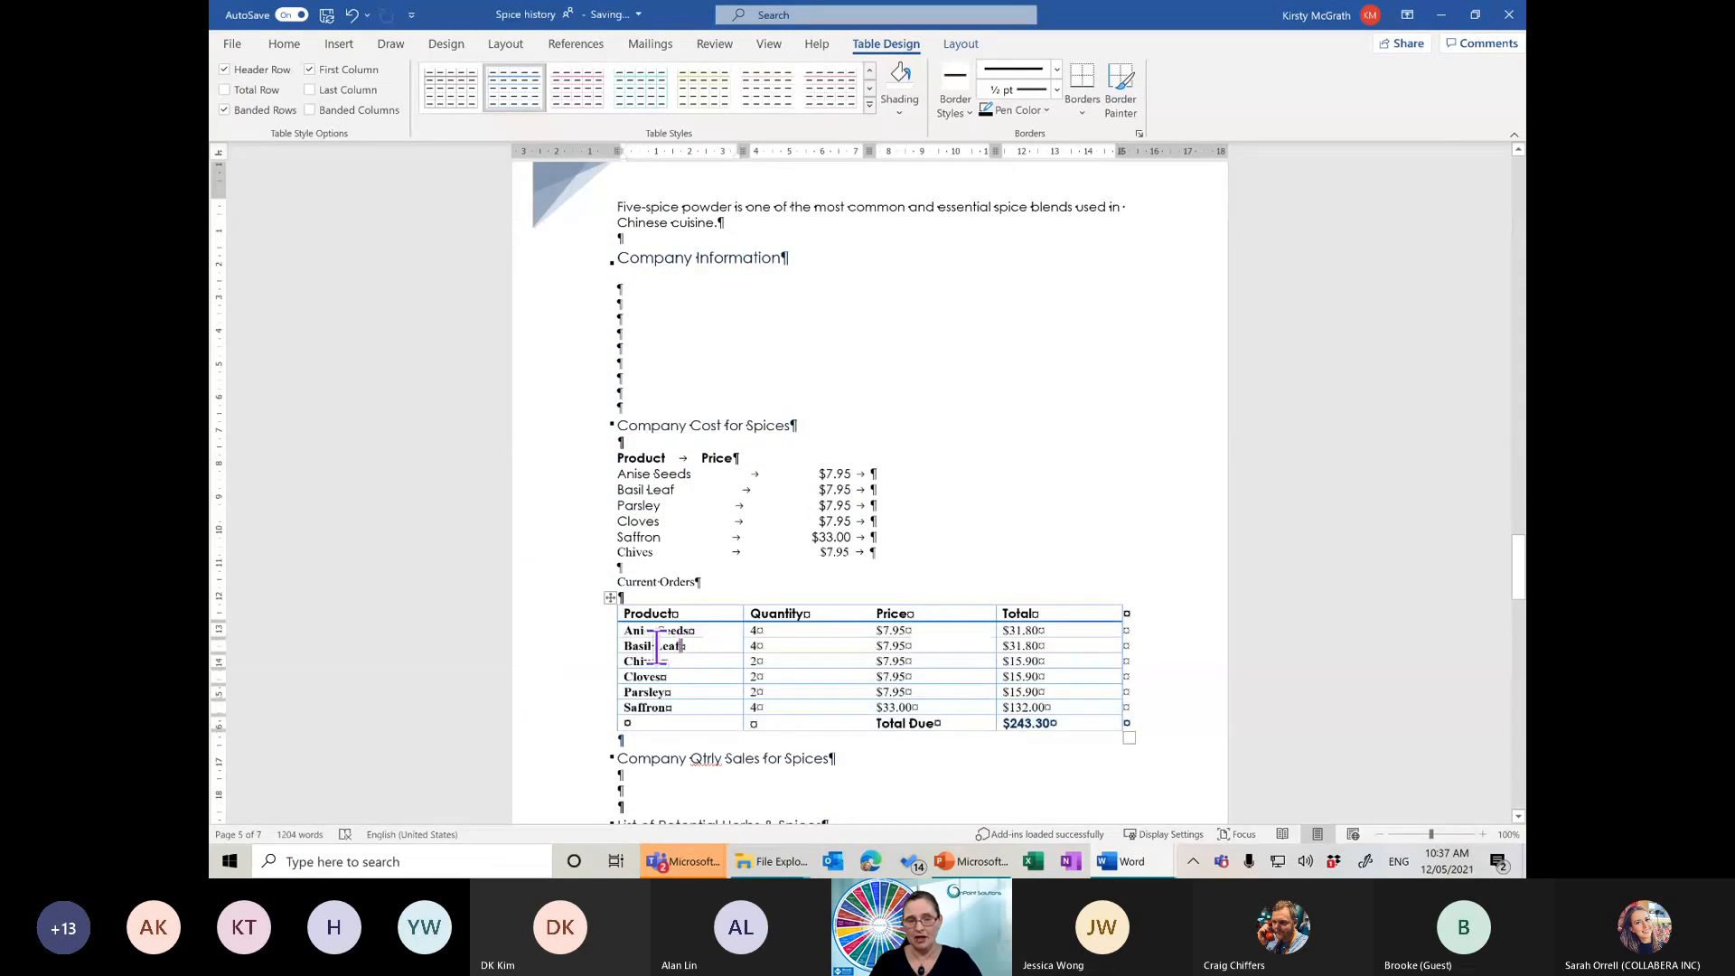
click(608, 599)
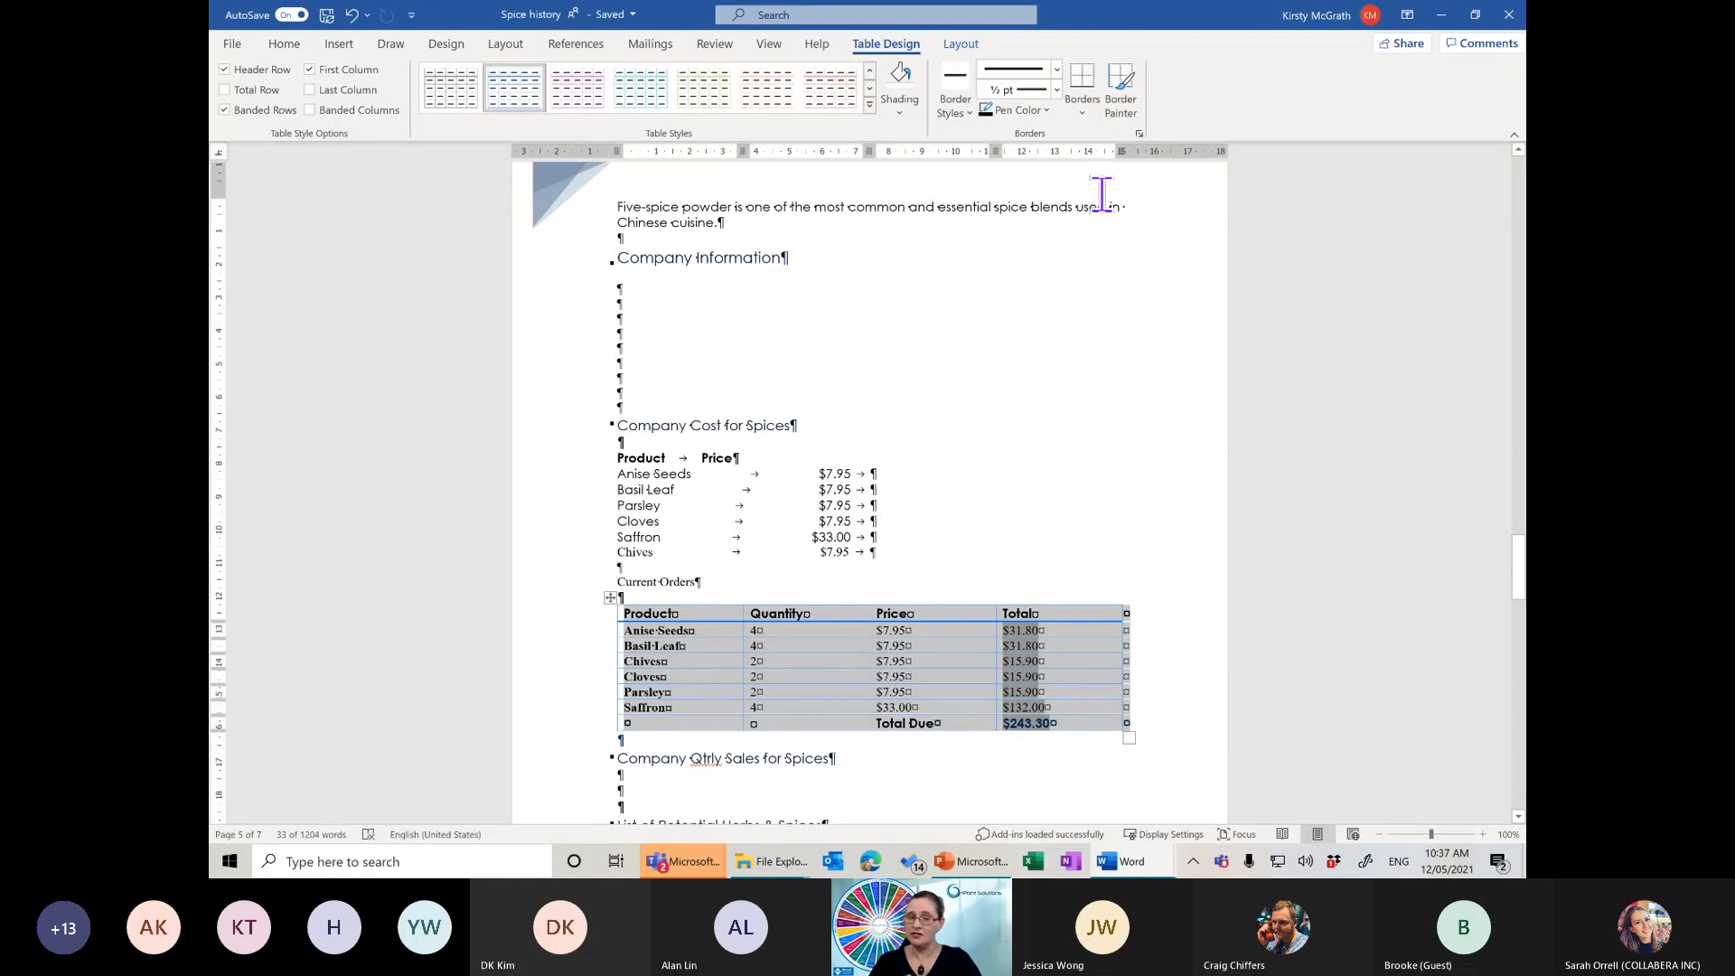
click(652, 669)
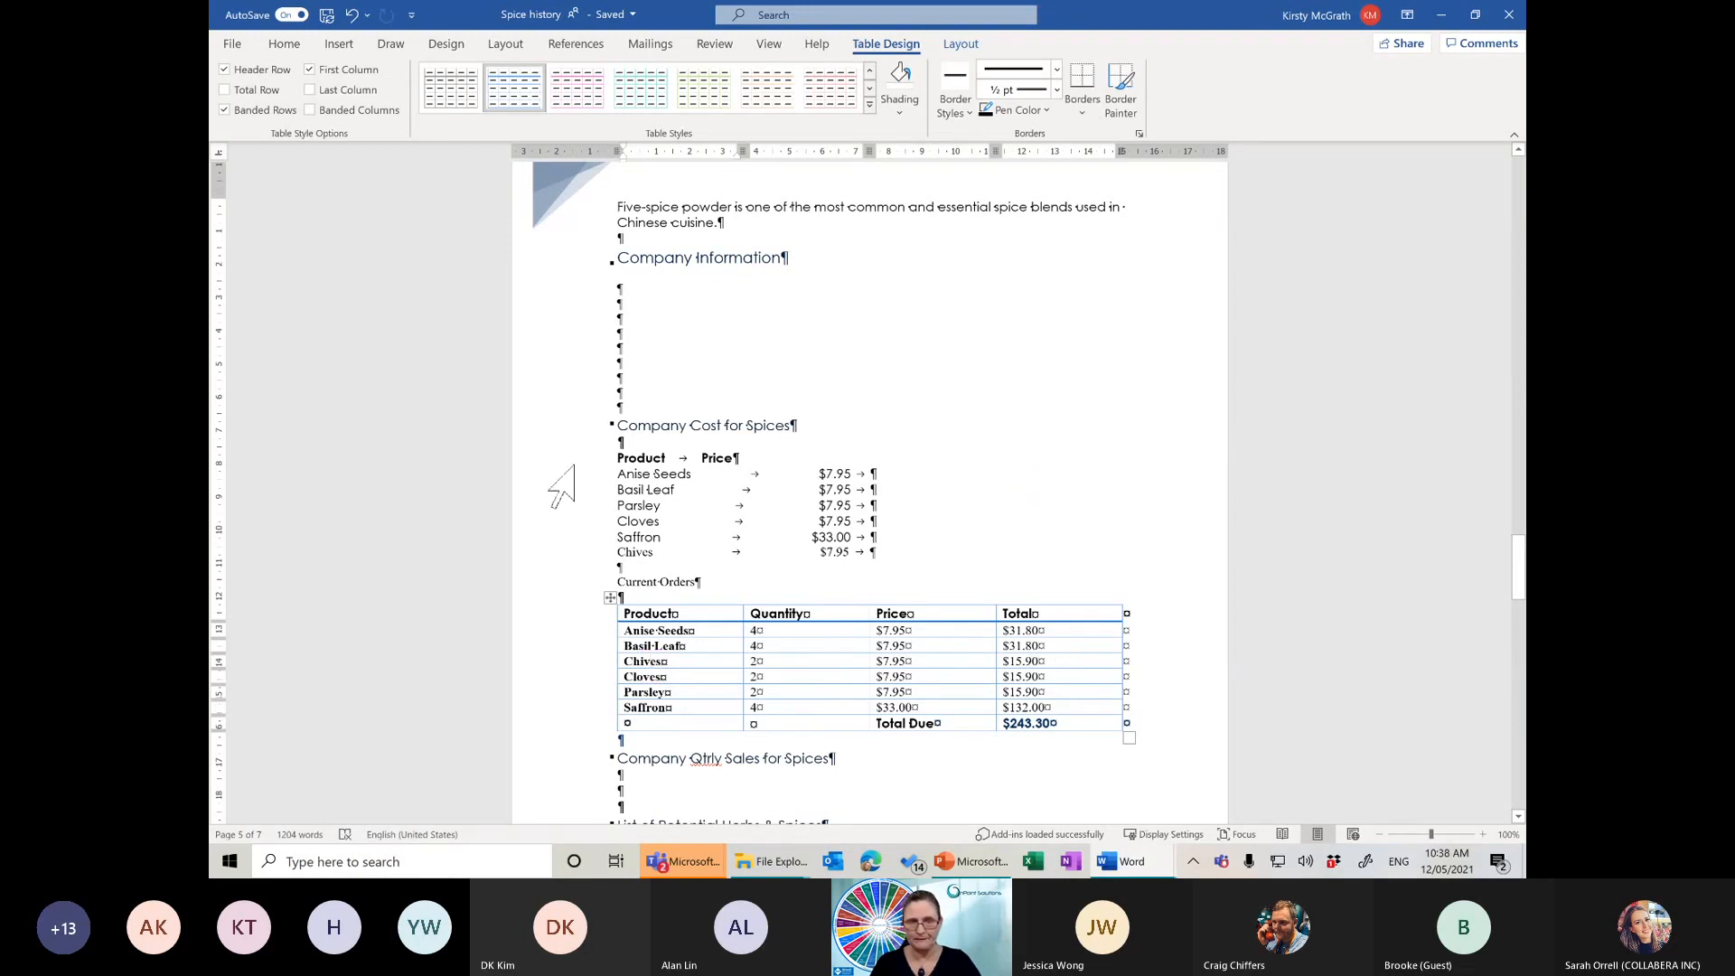
Copy the Heading 3 formatting of "Company Cost for Spices" onto the "Current Orders" line
click(562, 425)
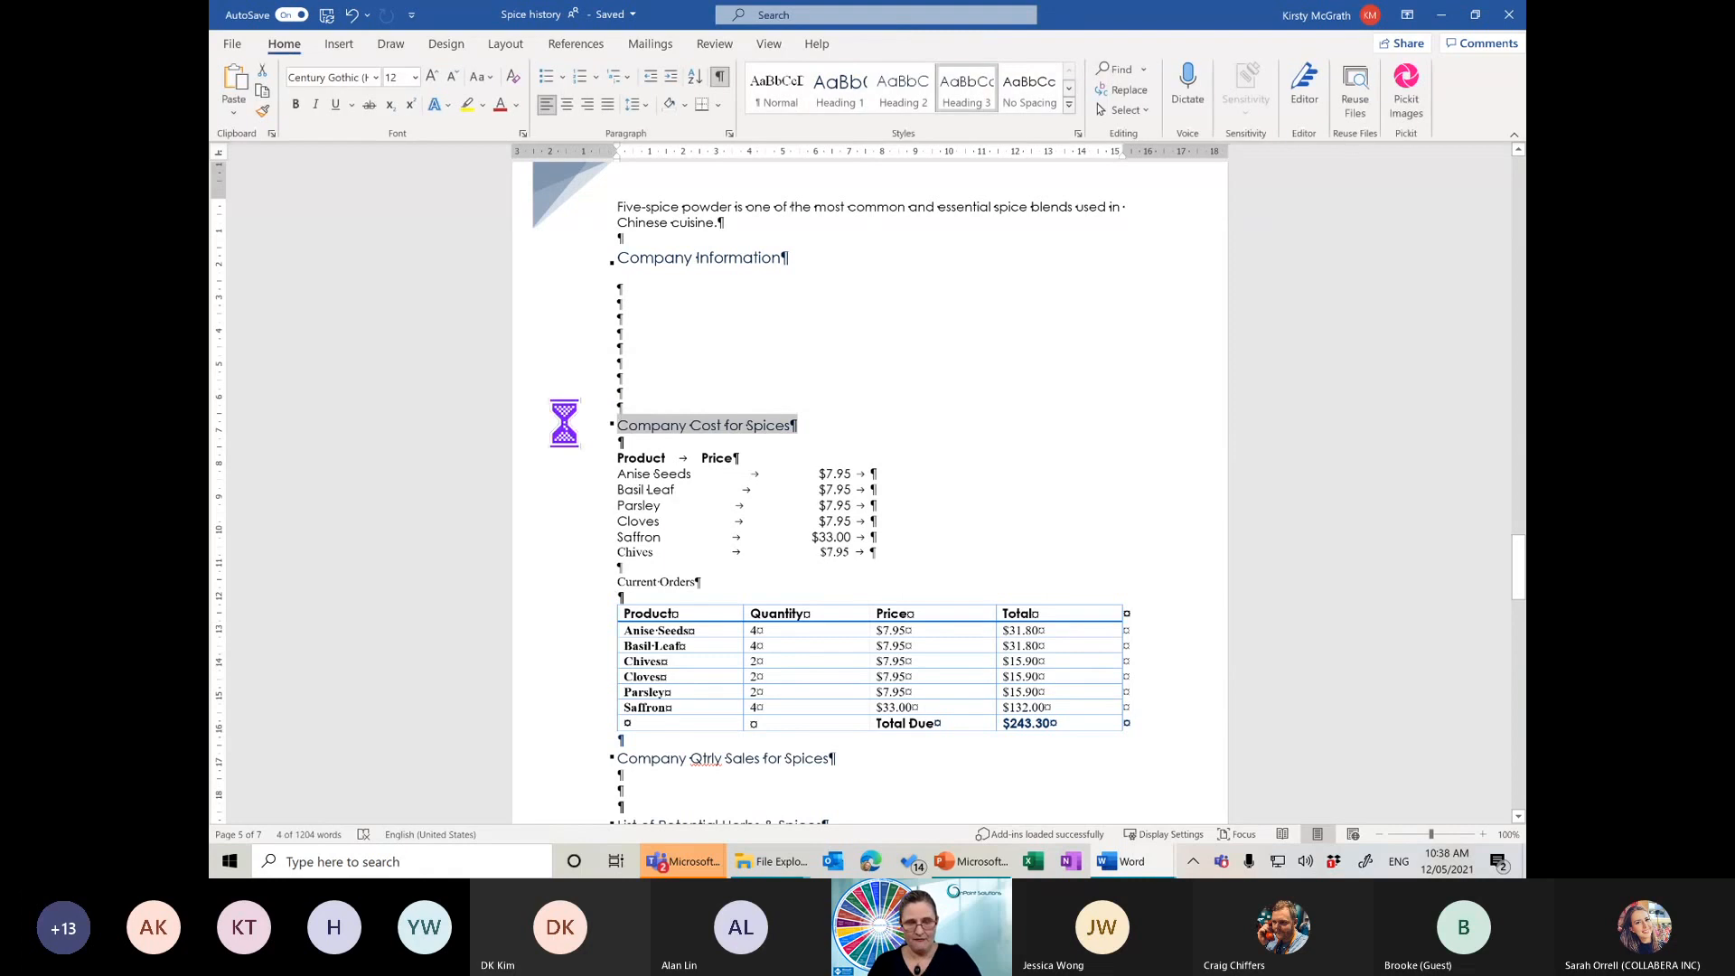
click(582, 583)
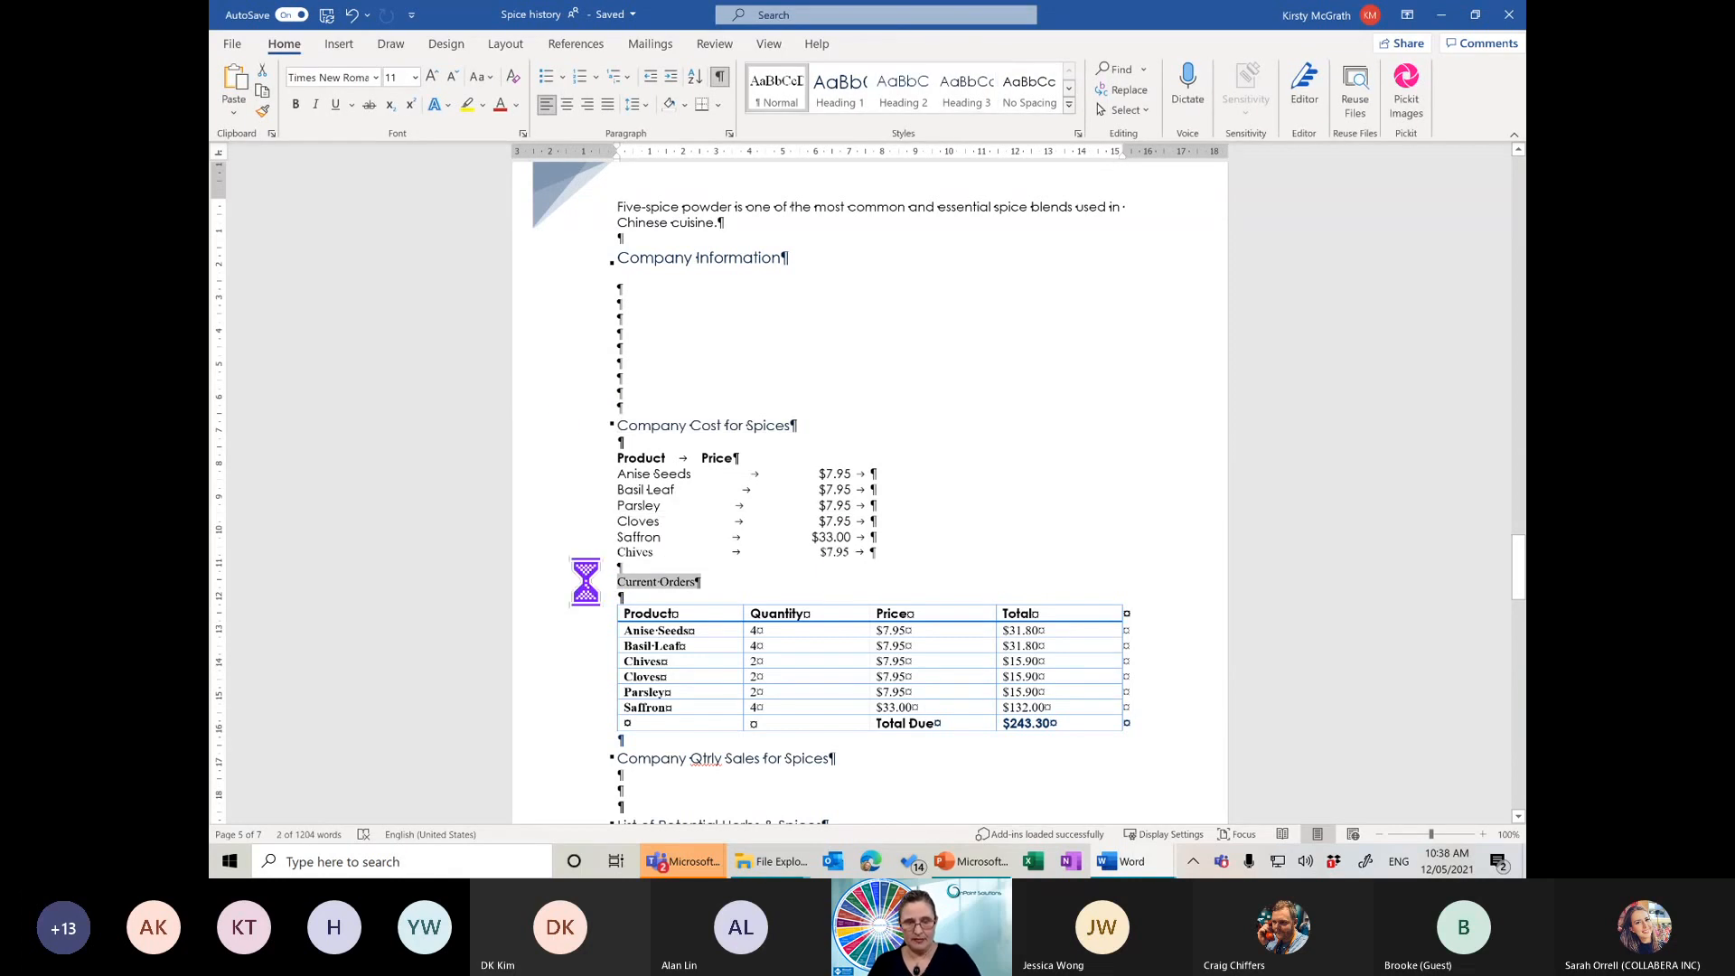
key(ctrl+shift+v)
click(638, 788)
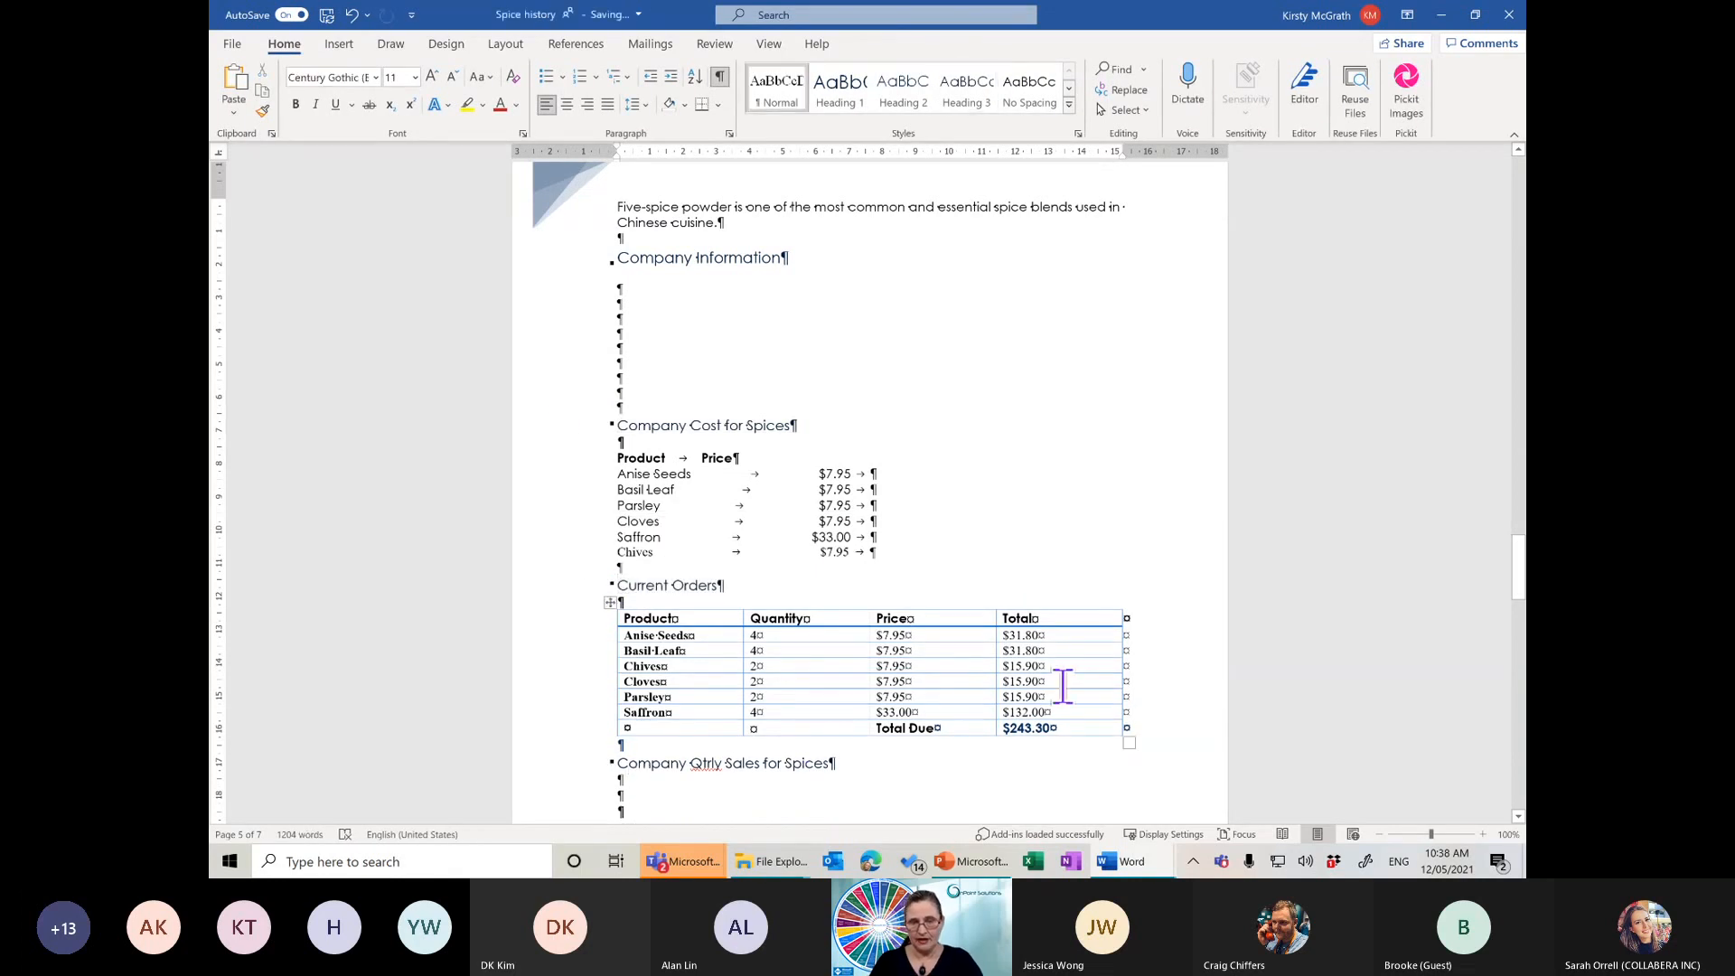
Select the list under "Top 10 Food Spice Statistics and Facts to Season Your Life" and start defining a new bullet for it
scroll(1034, 497, down, 3)
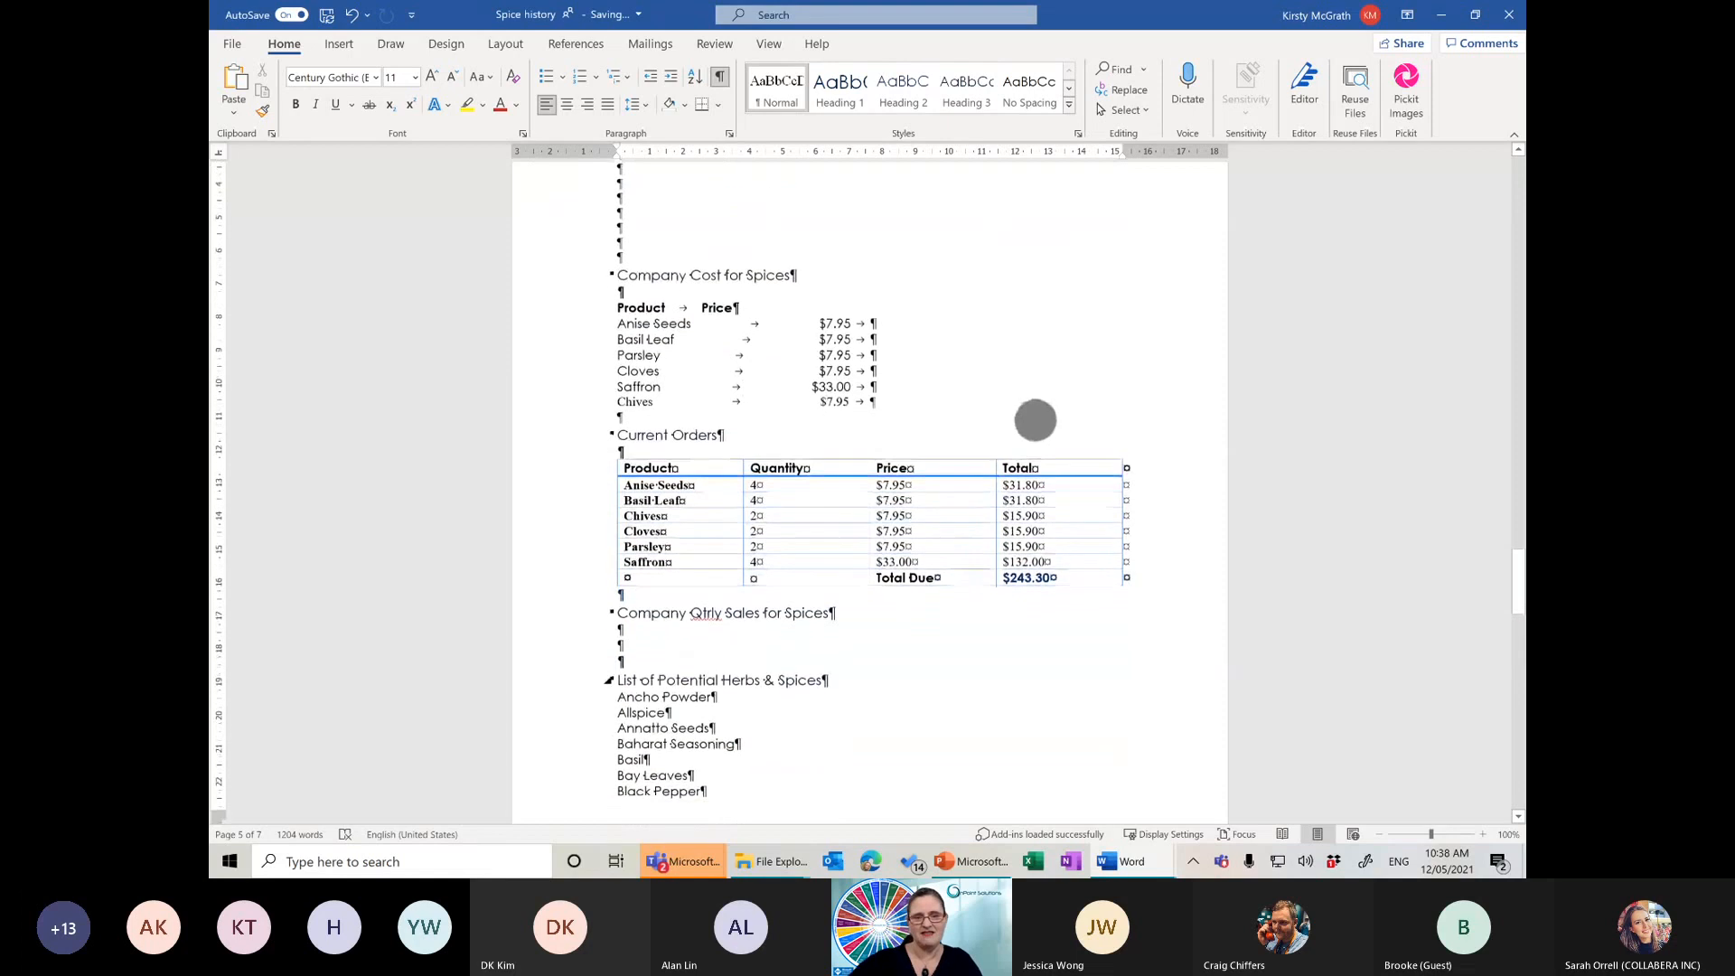
scroll(1034, 496, down, 2)
scroll(1034, 554, up, 5)
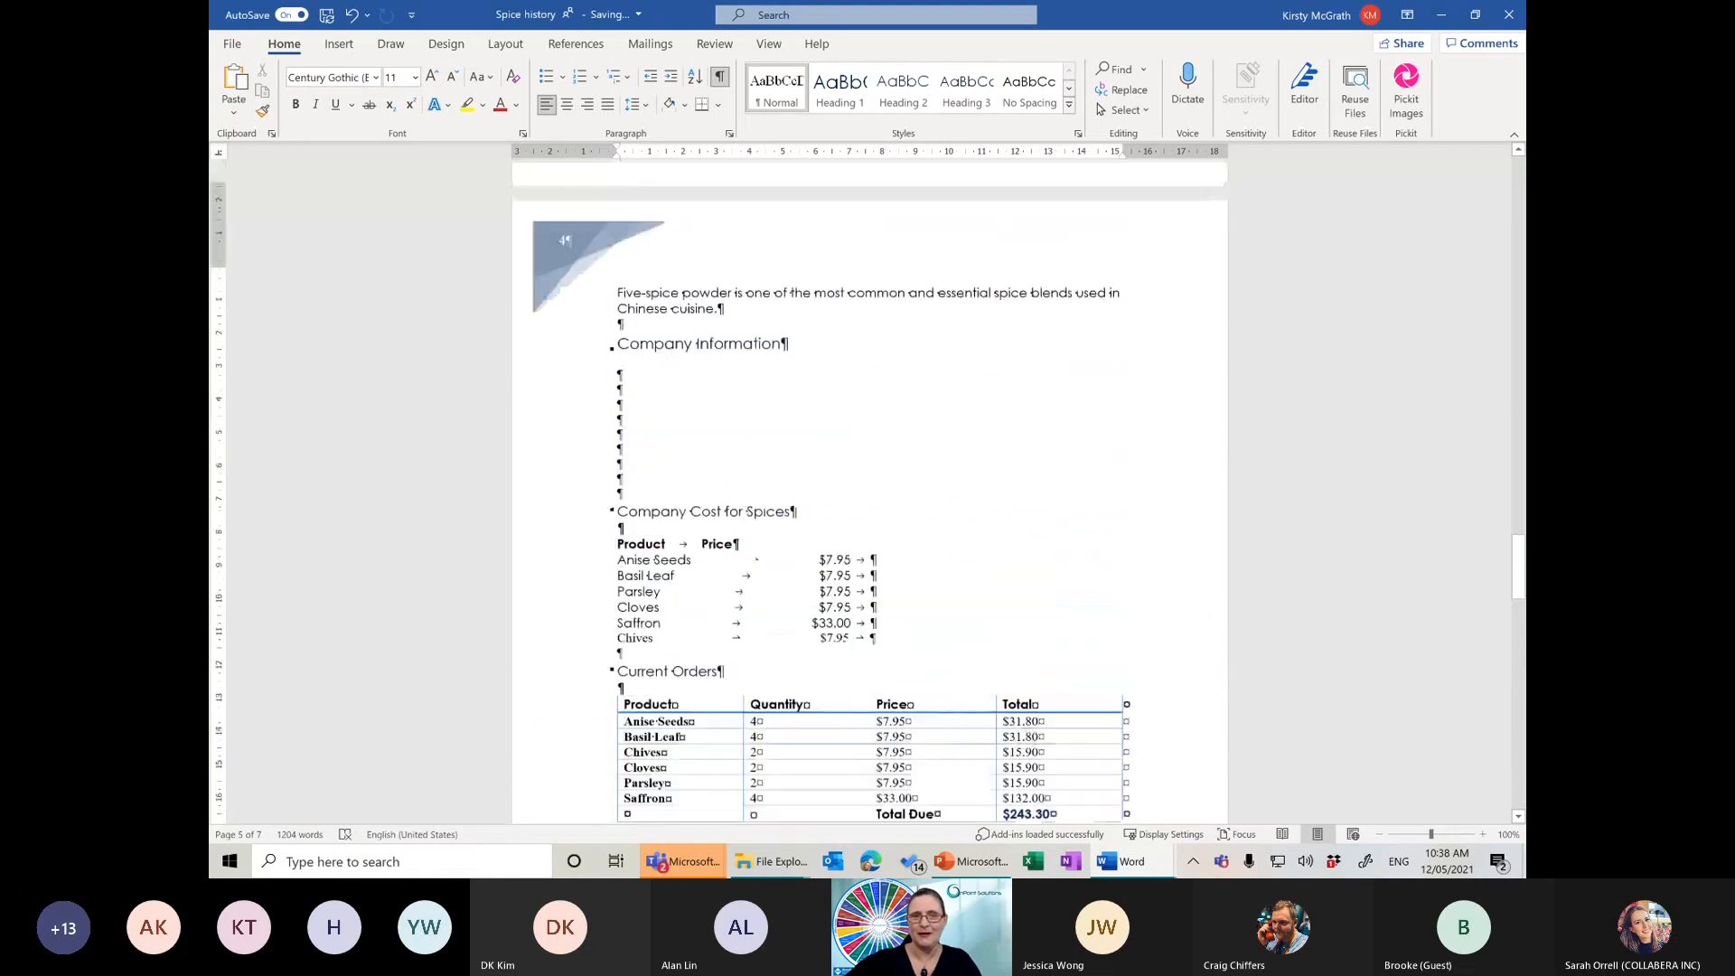
scroll(1255, 443, up, 10)
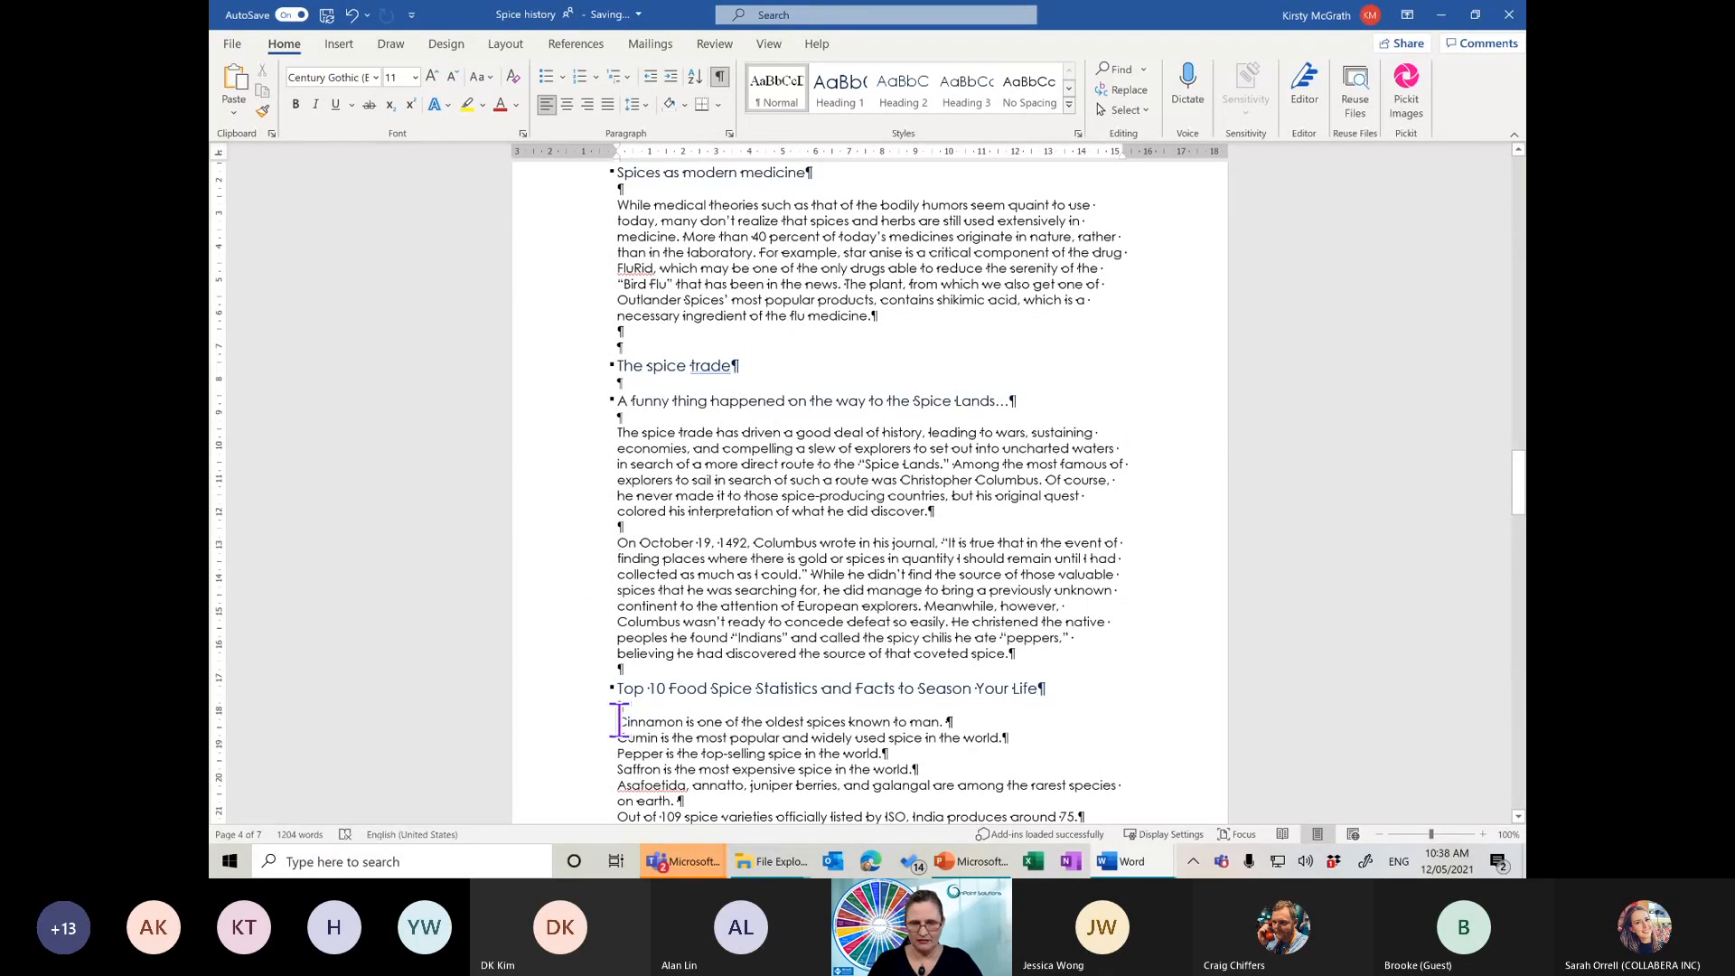
scroll(620, 723, down, 5)
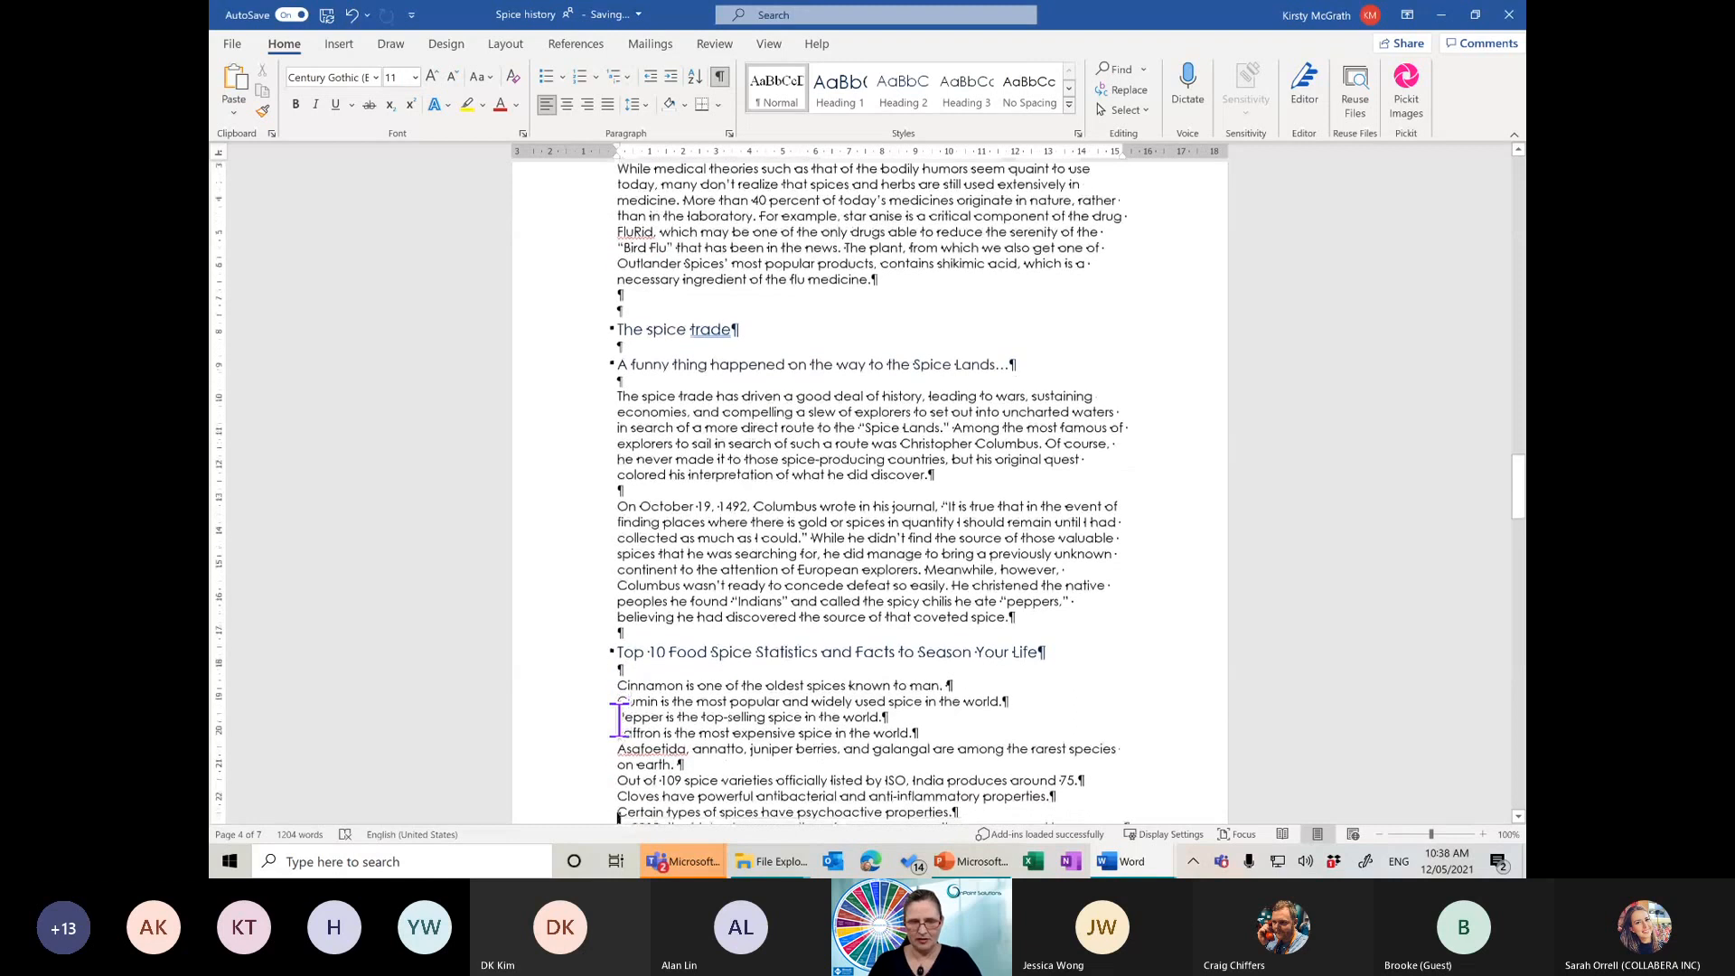
drag(617, 444, 828, 801)
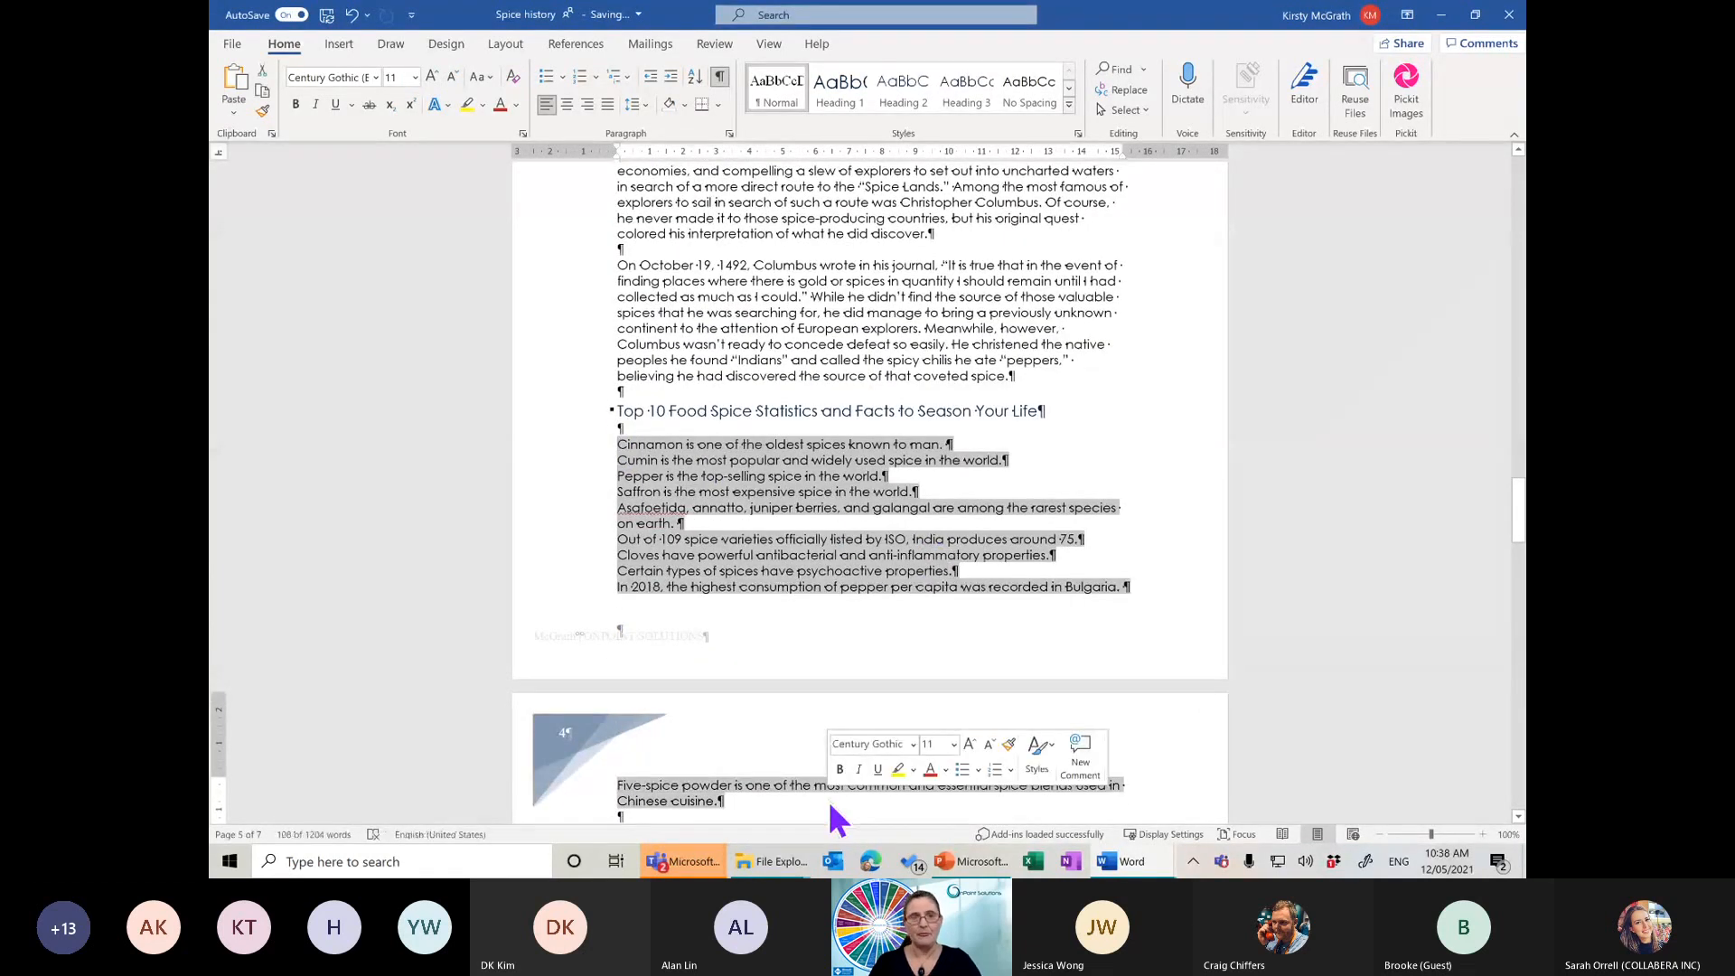
click(564, 80)
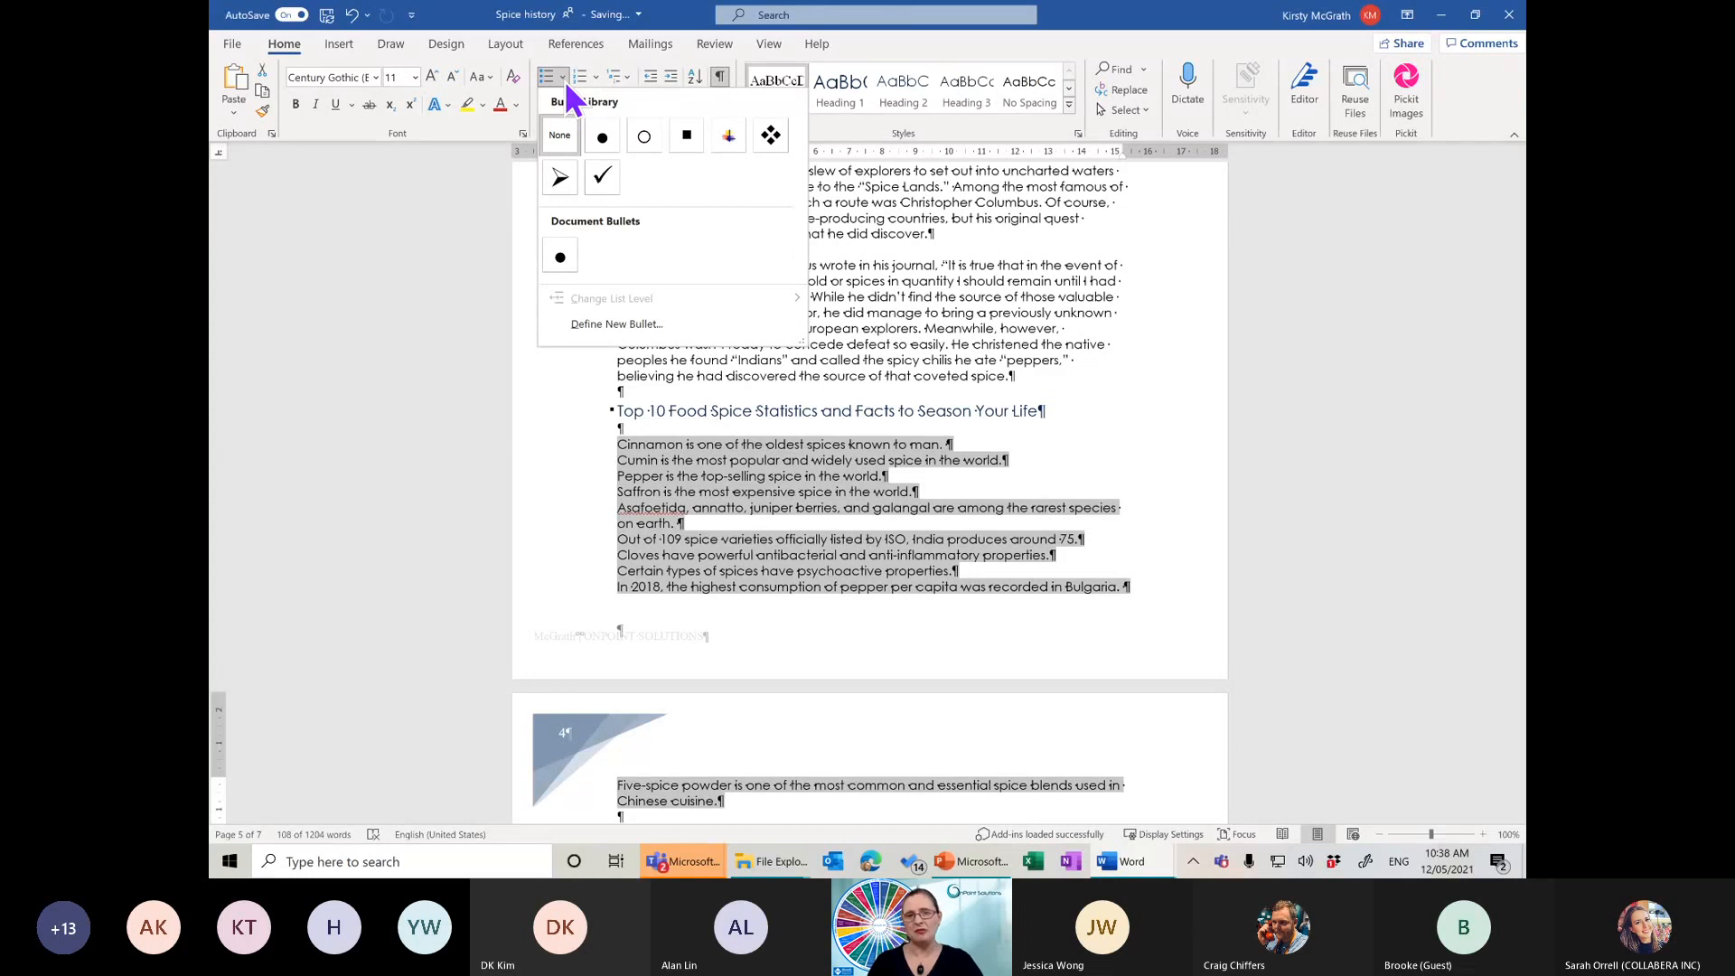
click(633, 327)
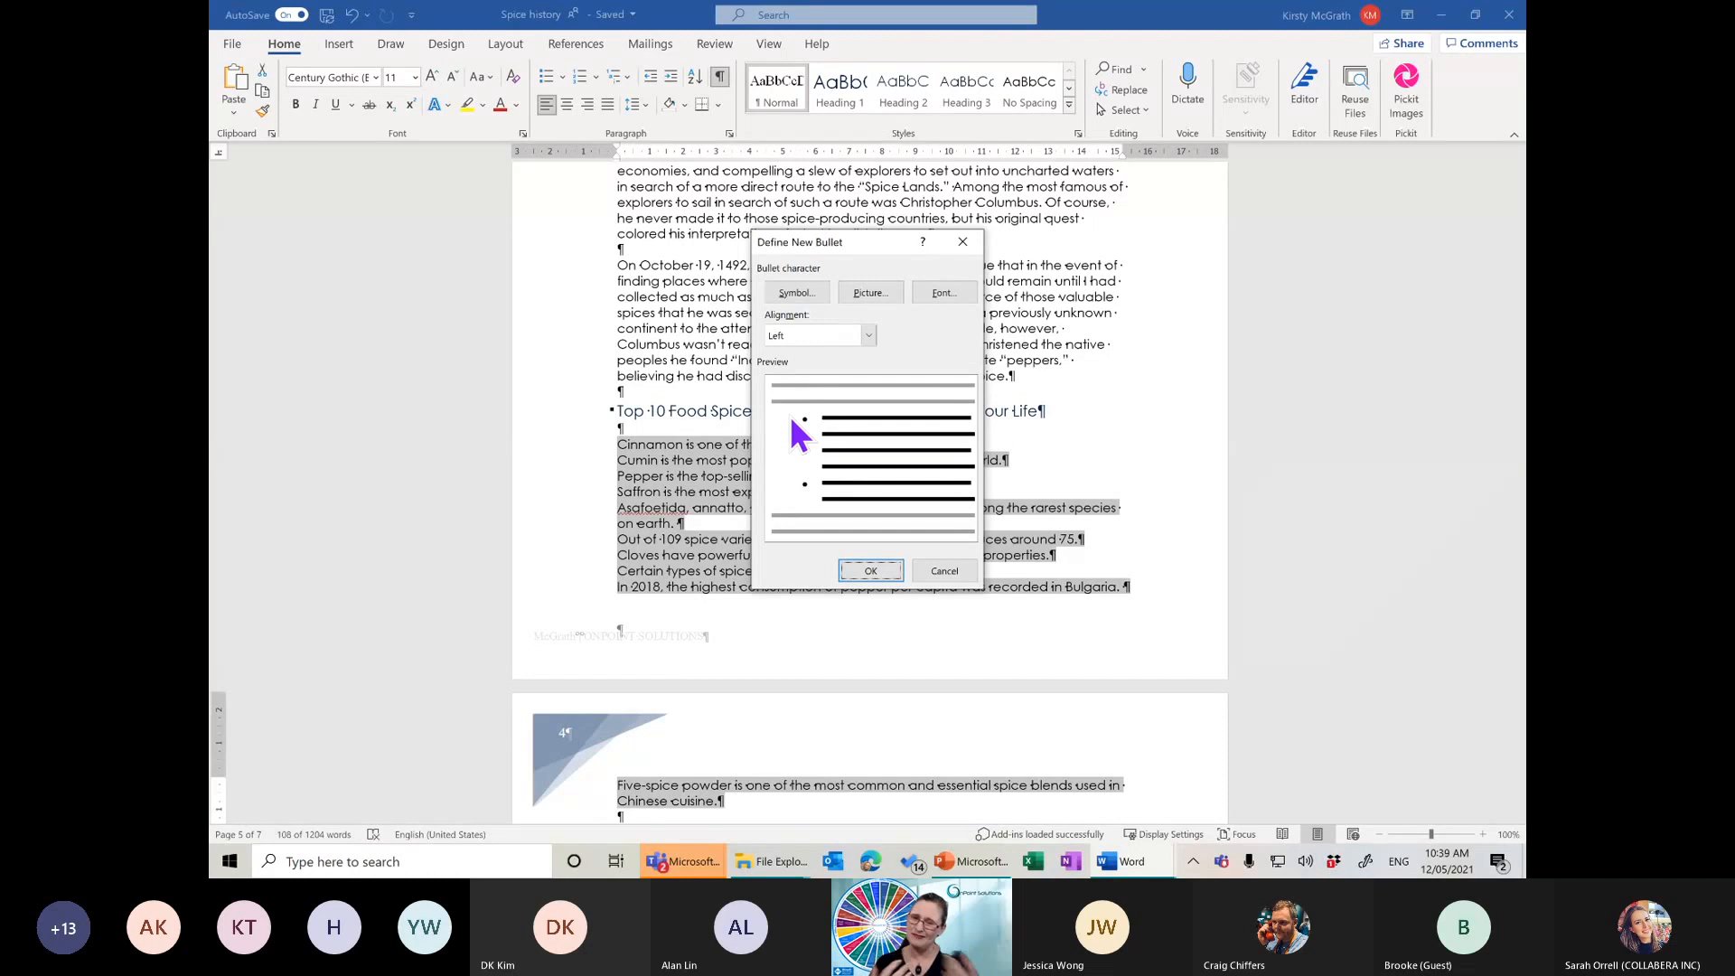
Choose a picture as the bullet character and search Bing images for "cinamon"
click(871, 292)
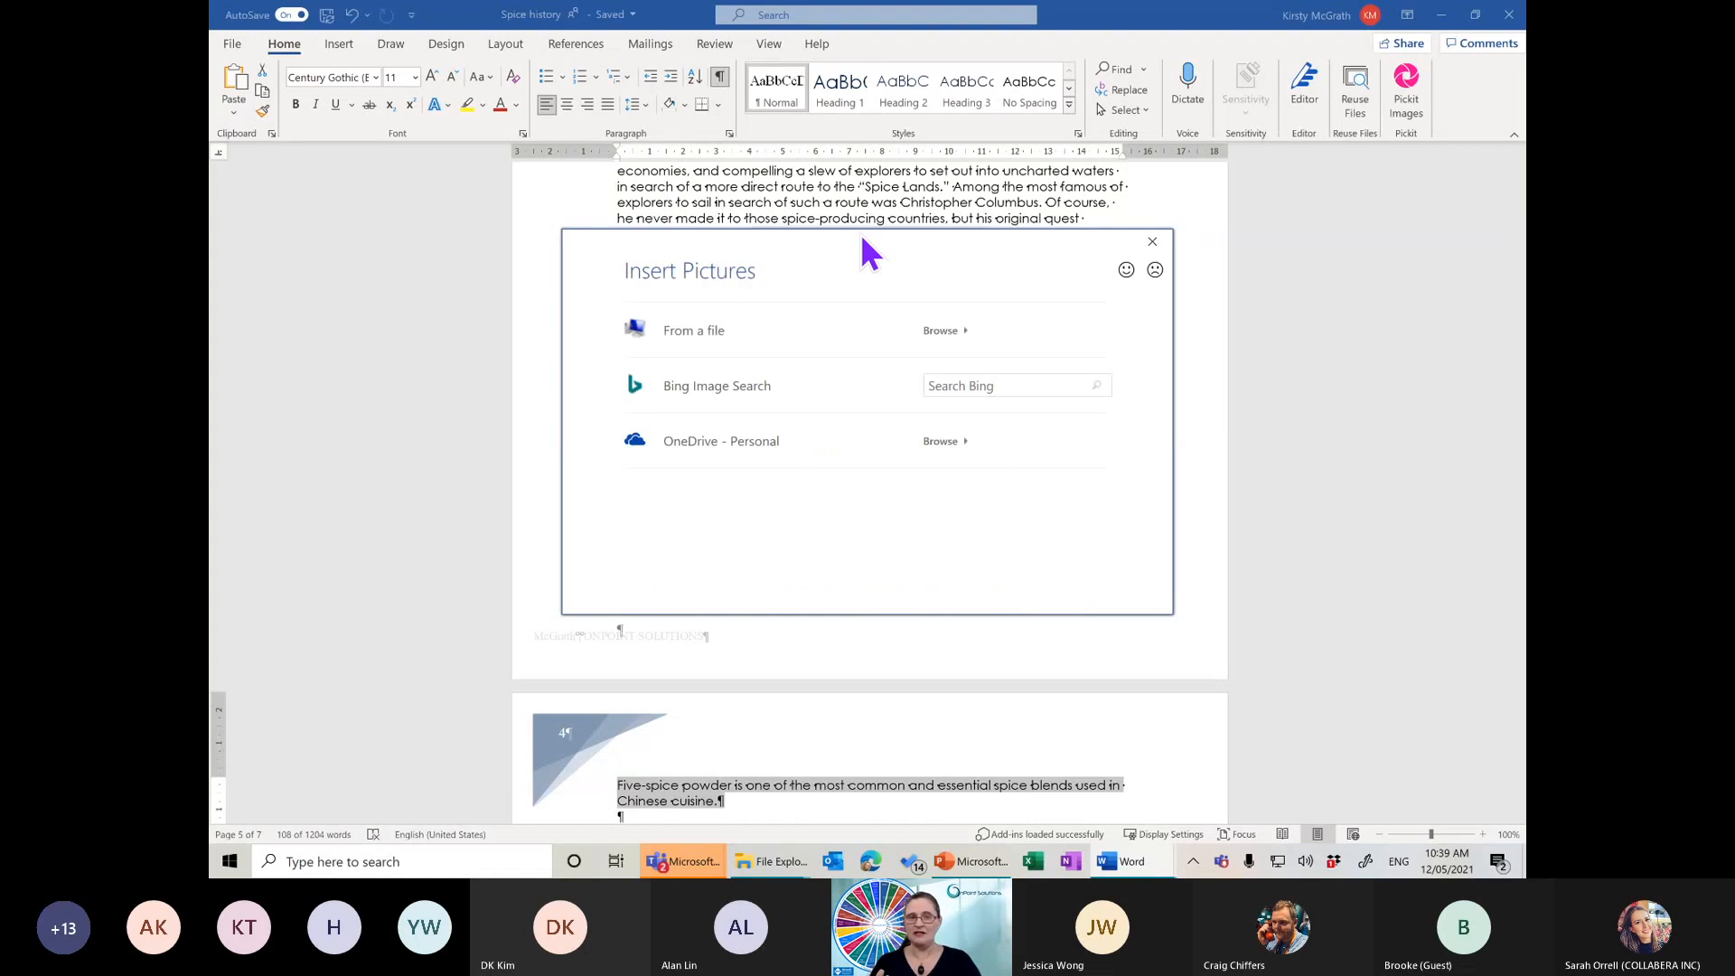
click(976, 387)
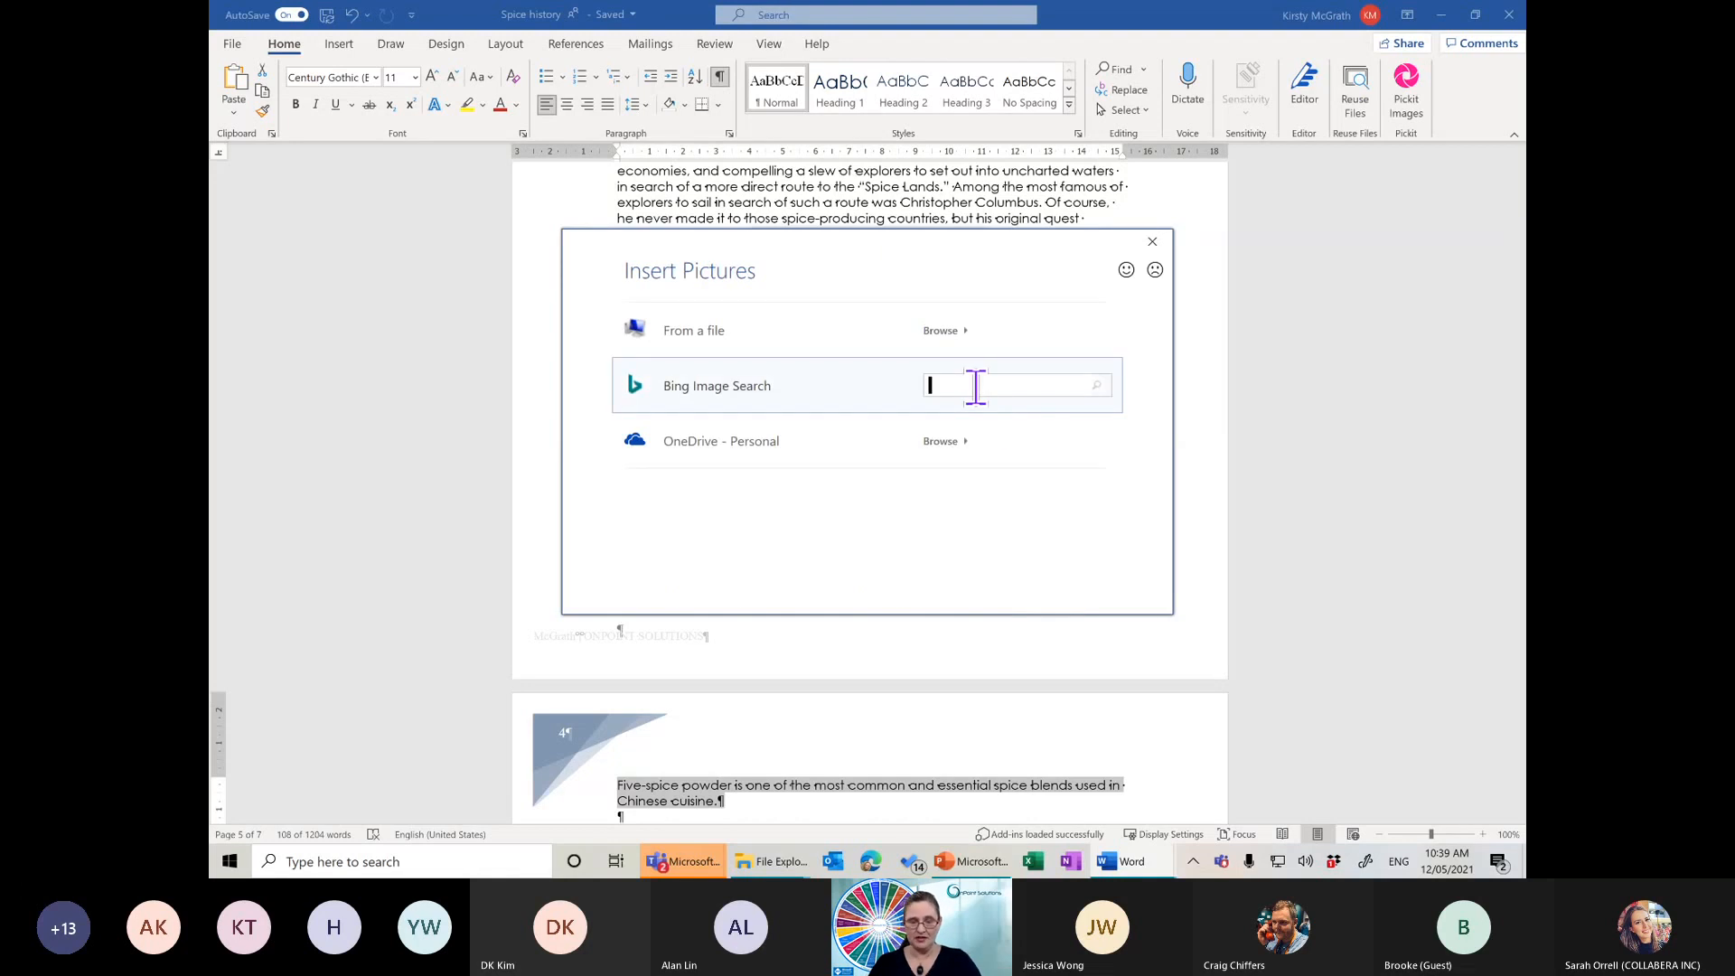
text(cin)
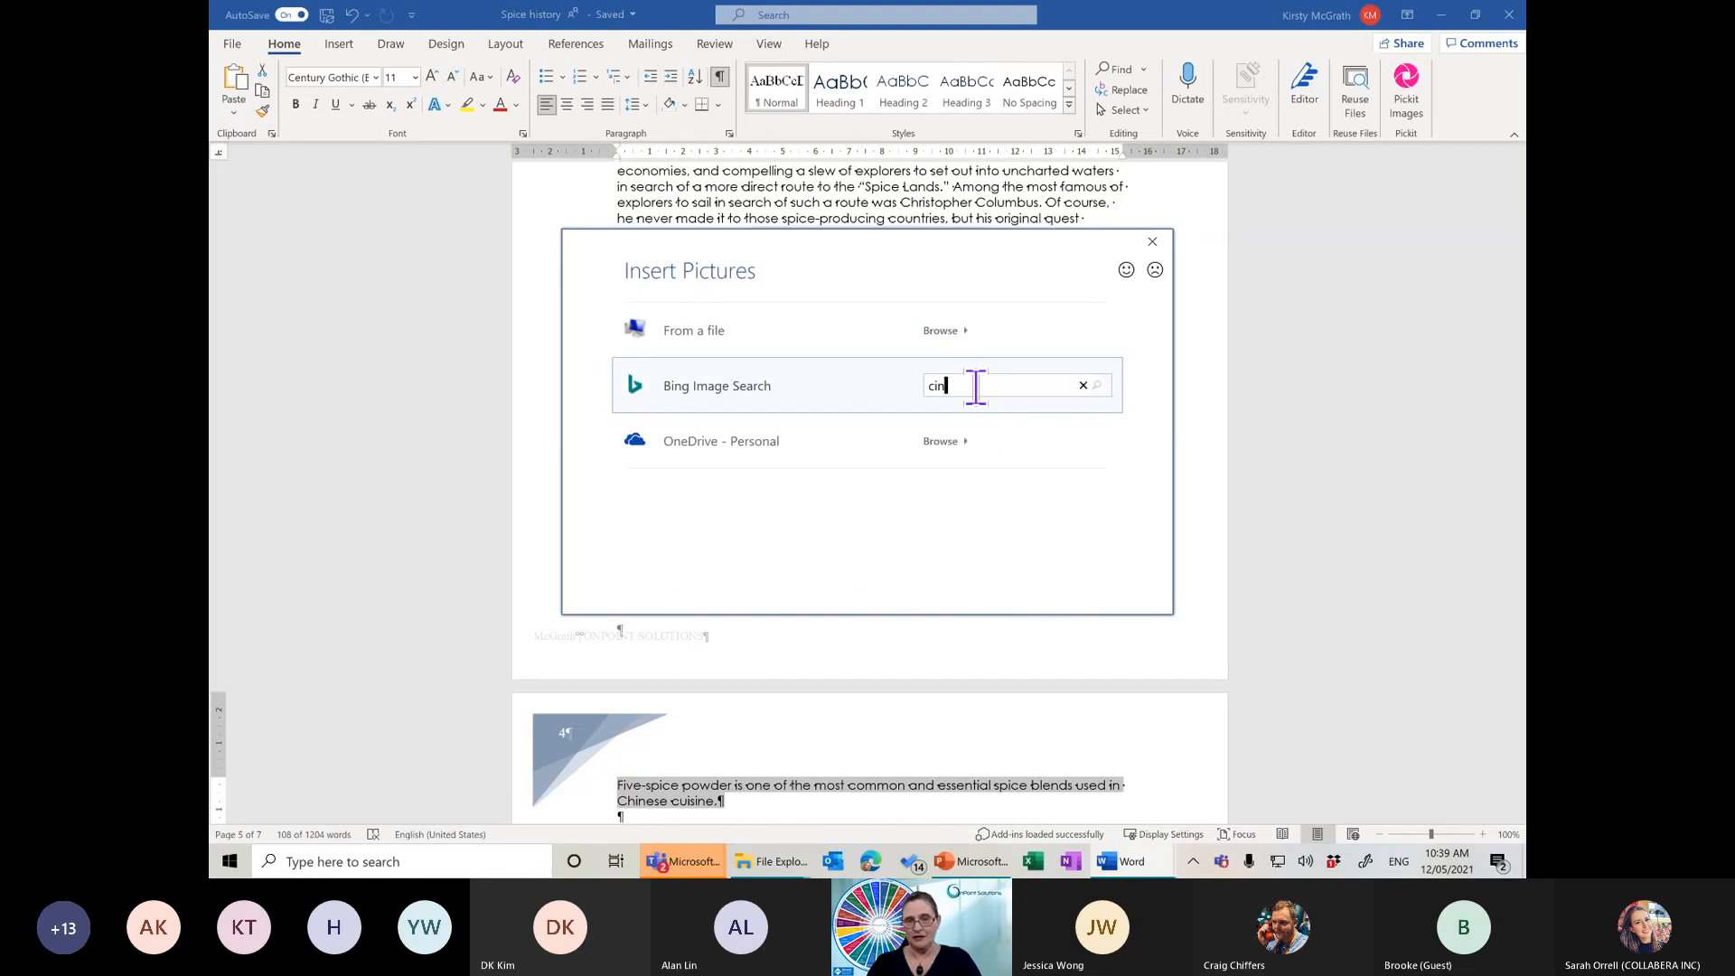
text(am)
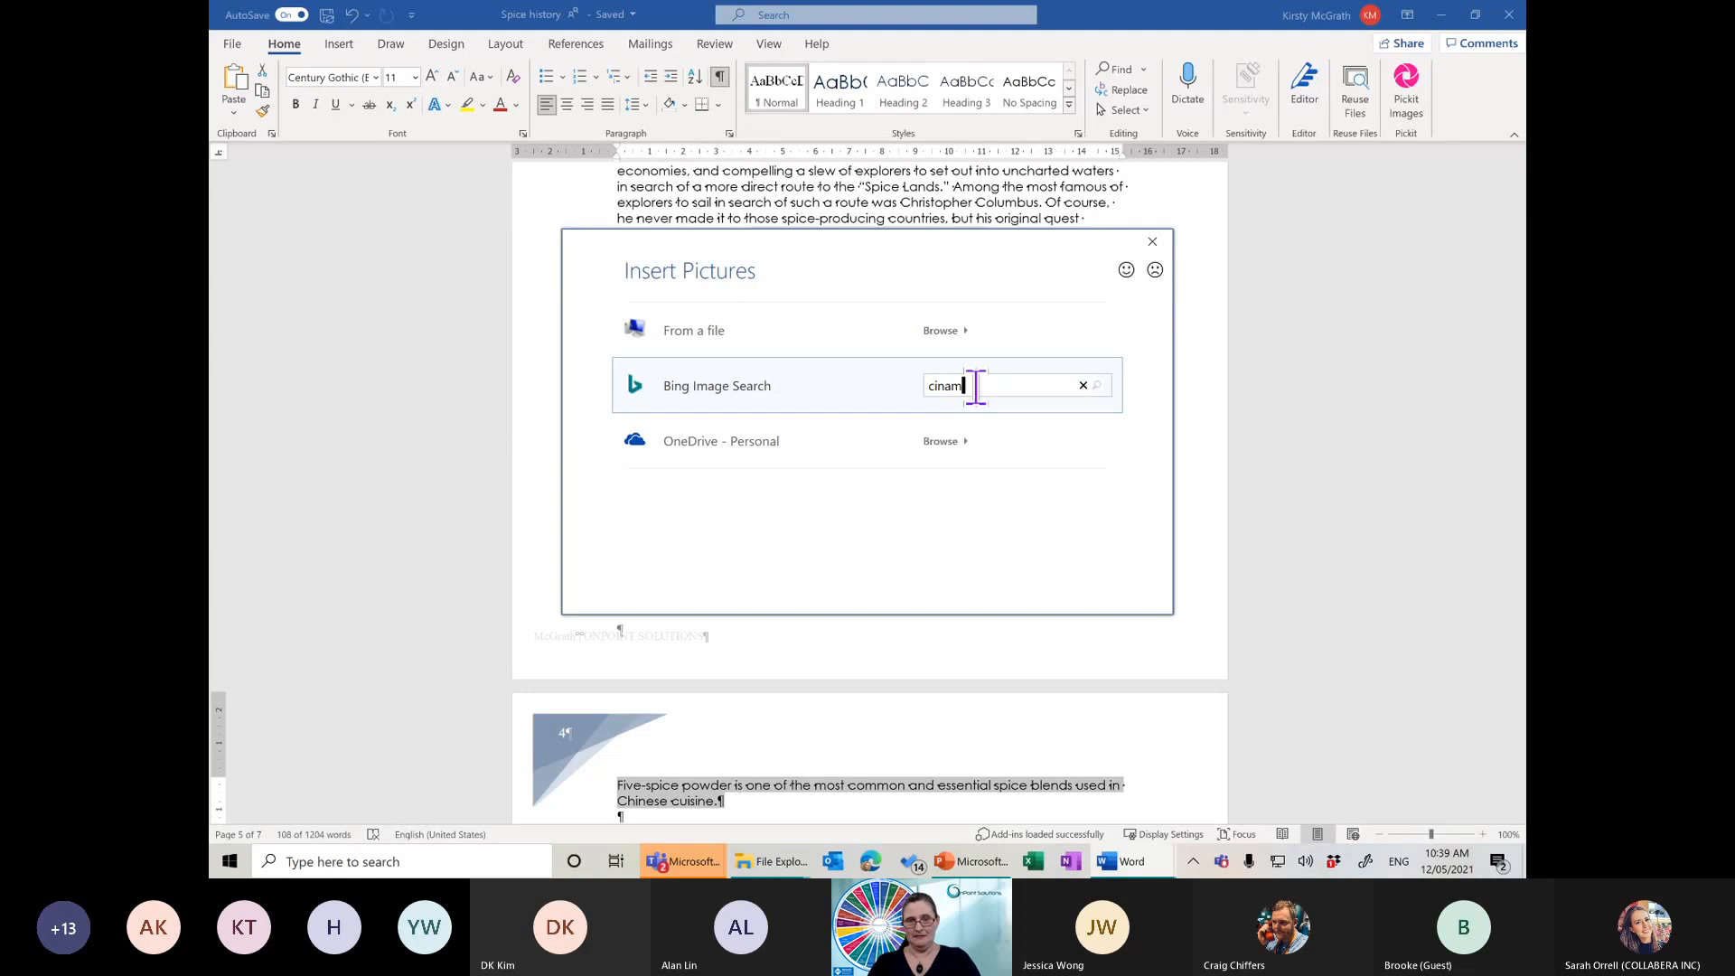
text(on)
key(Return)
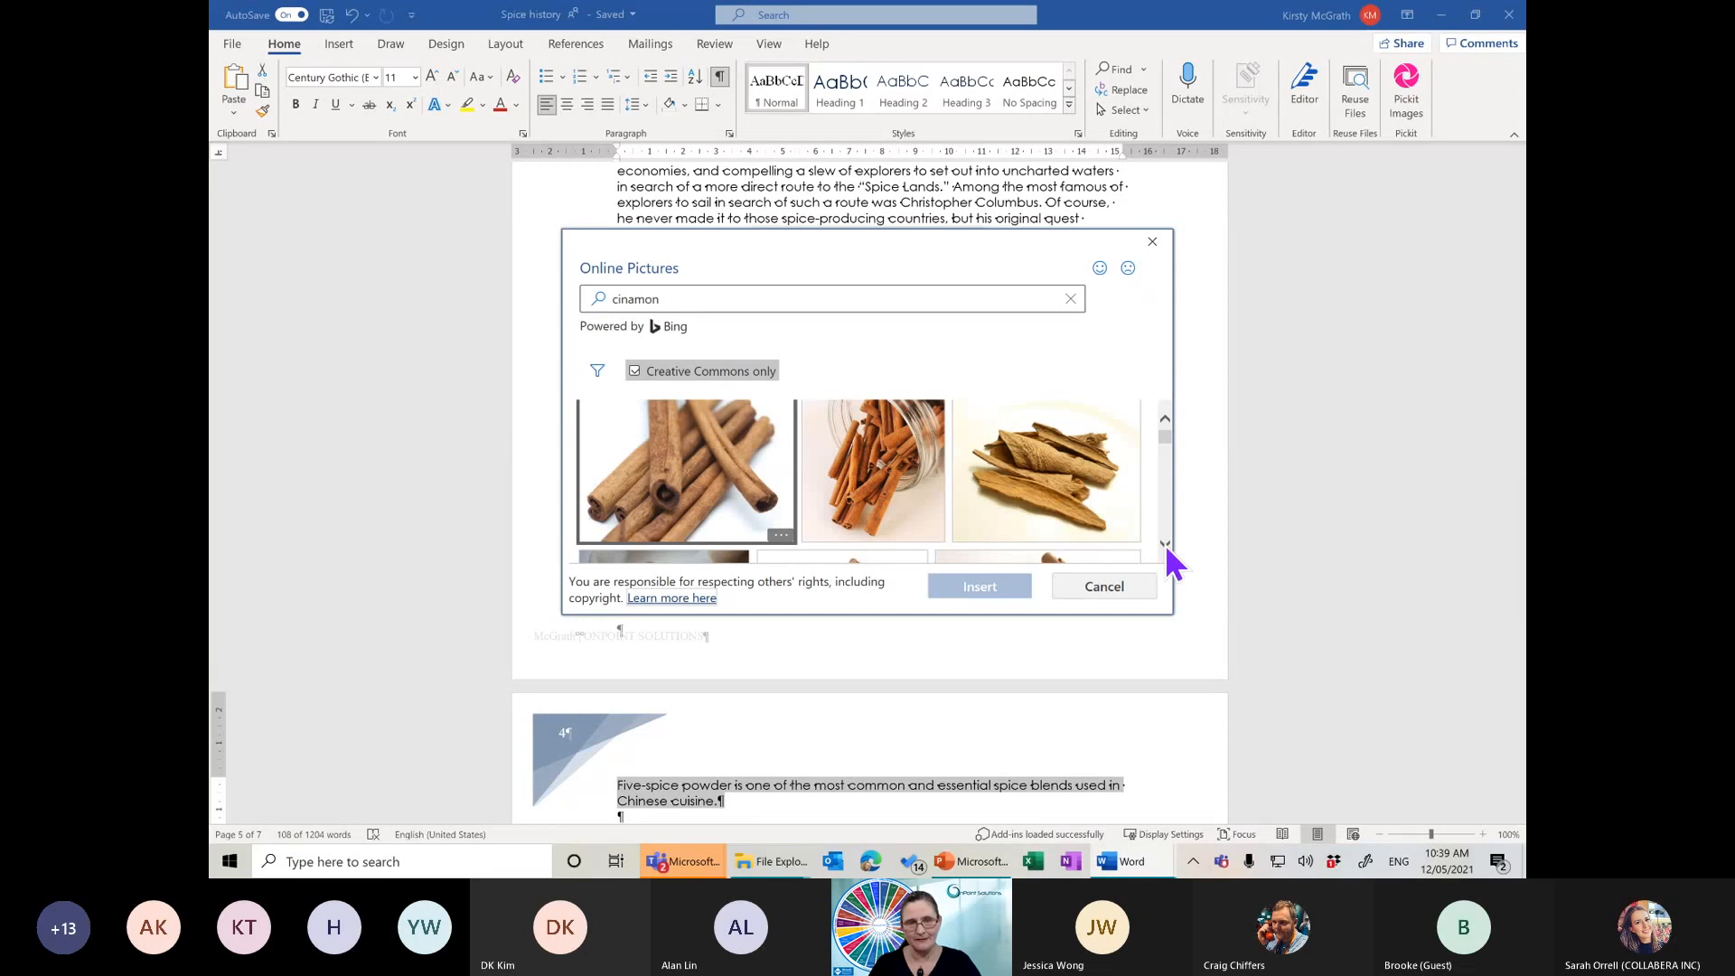
Insert the first cinnamon sticks picture from the results as the bullet and apply it to the selected list
scroll(1166, 547, down, 3)
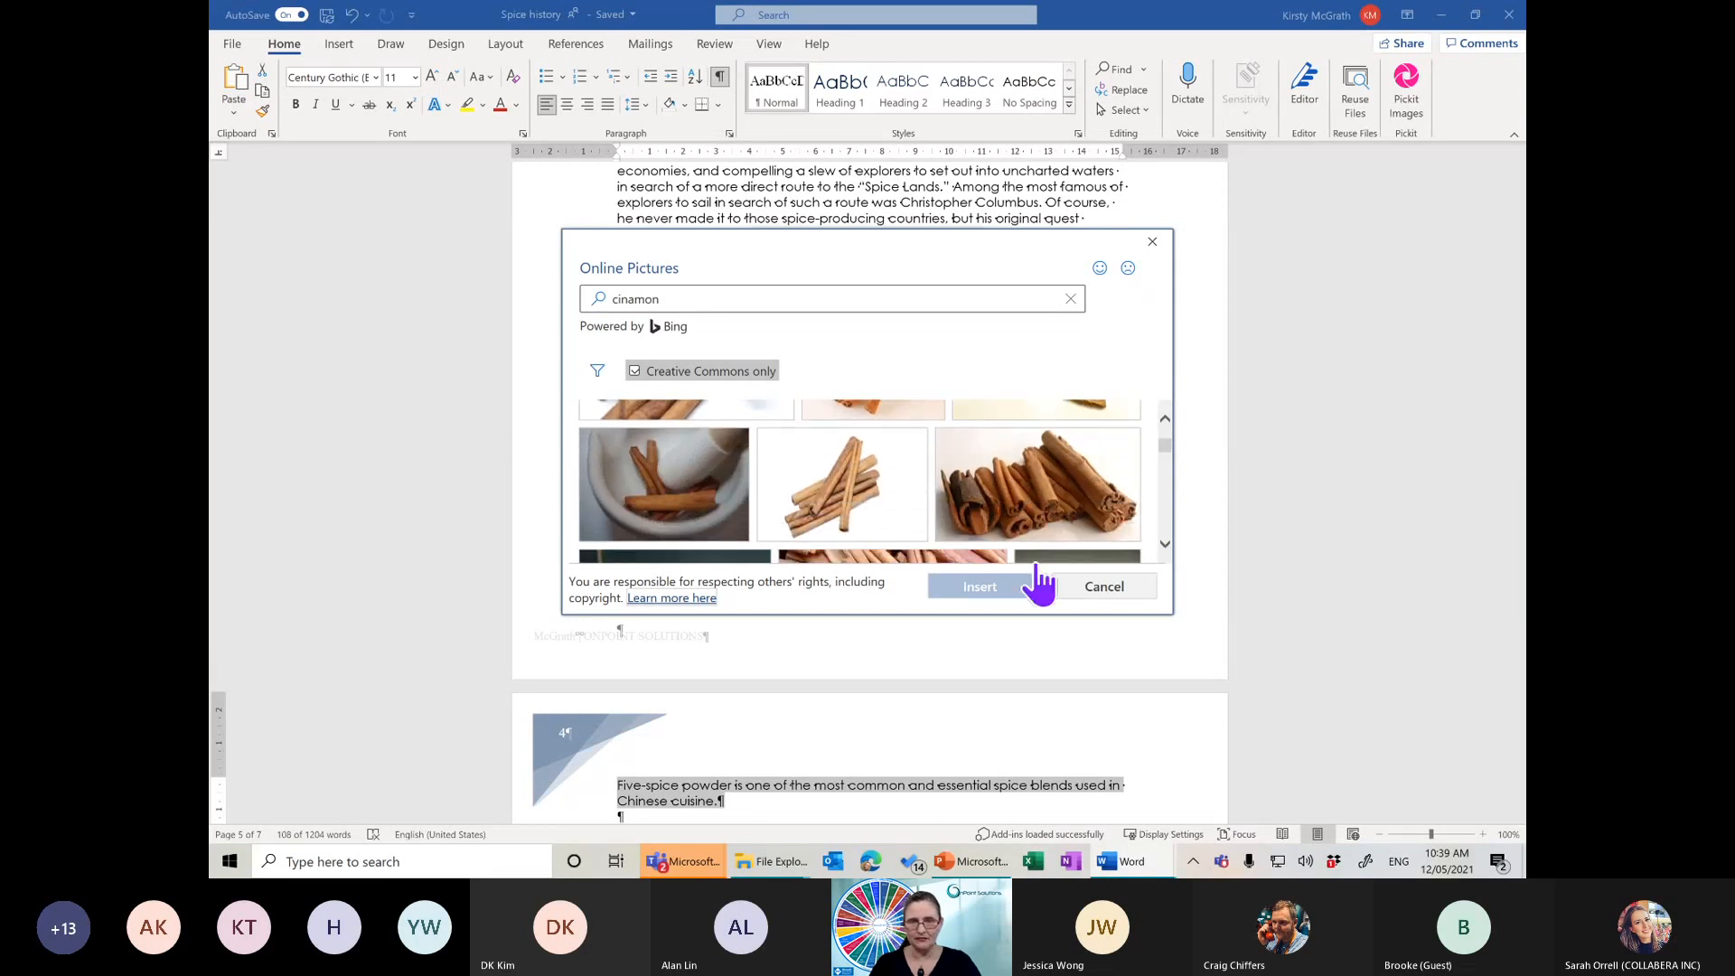
click(668, 412)
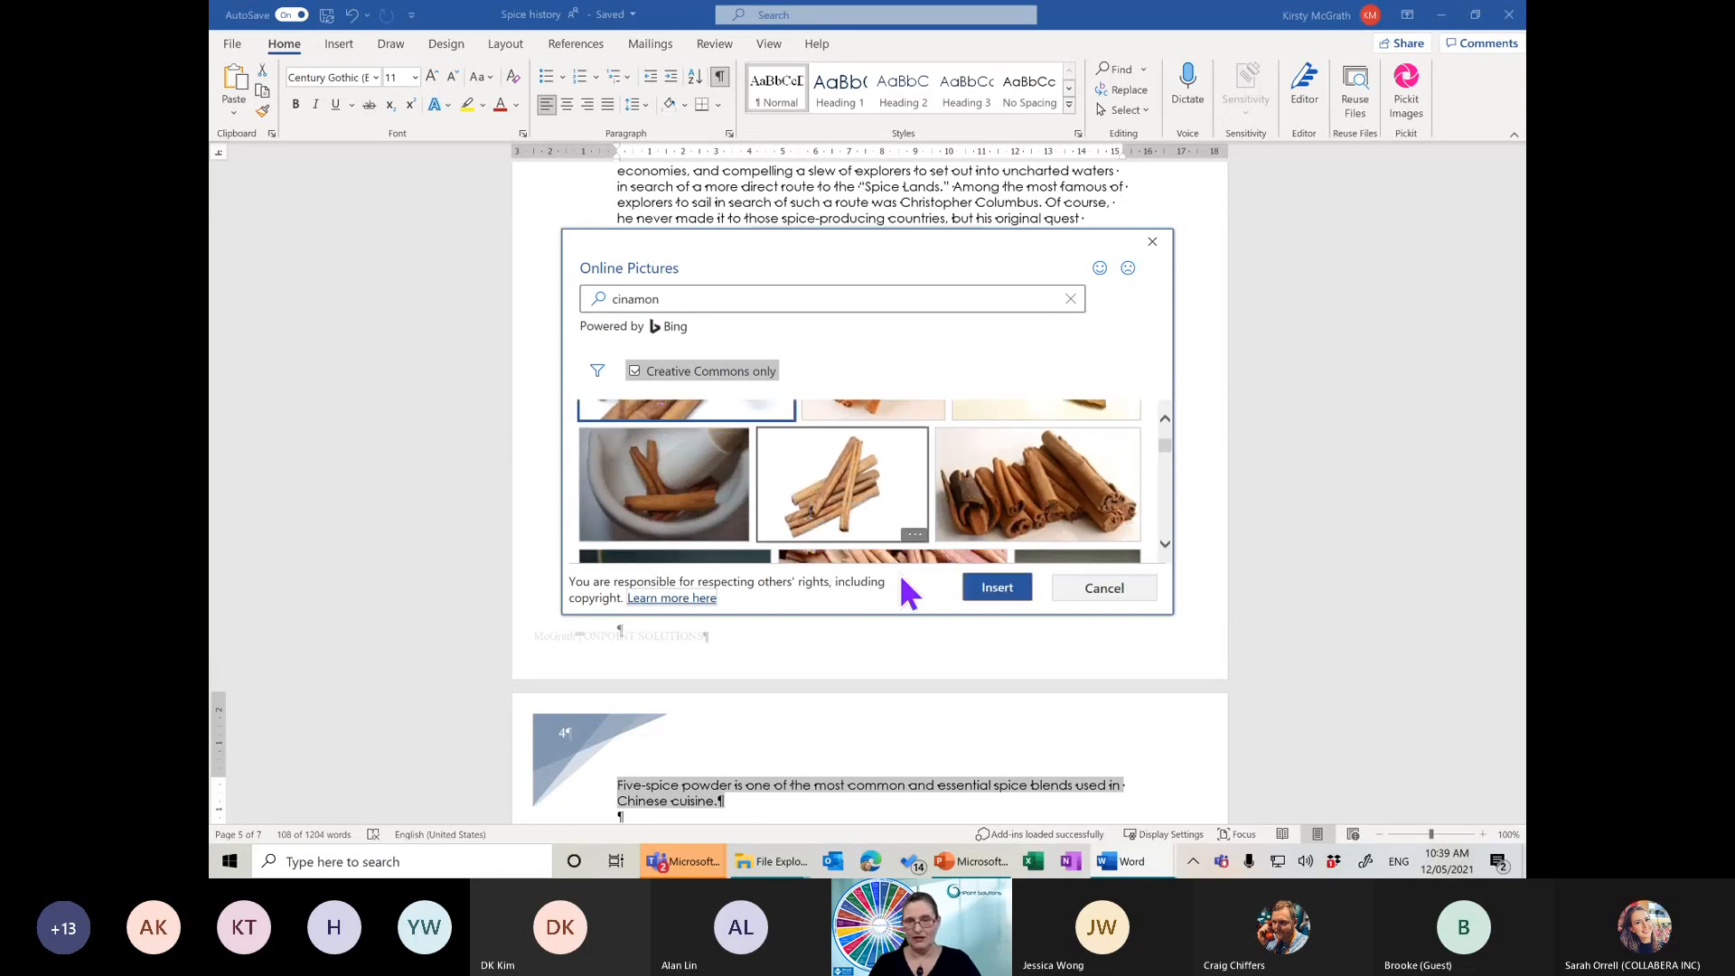
click(993, 589)
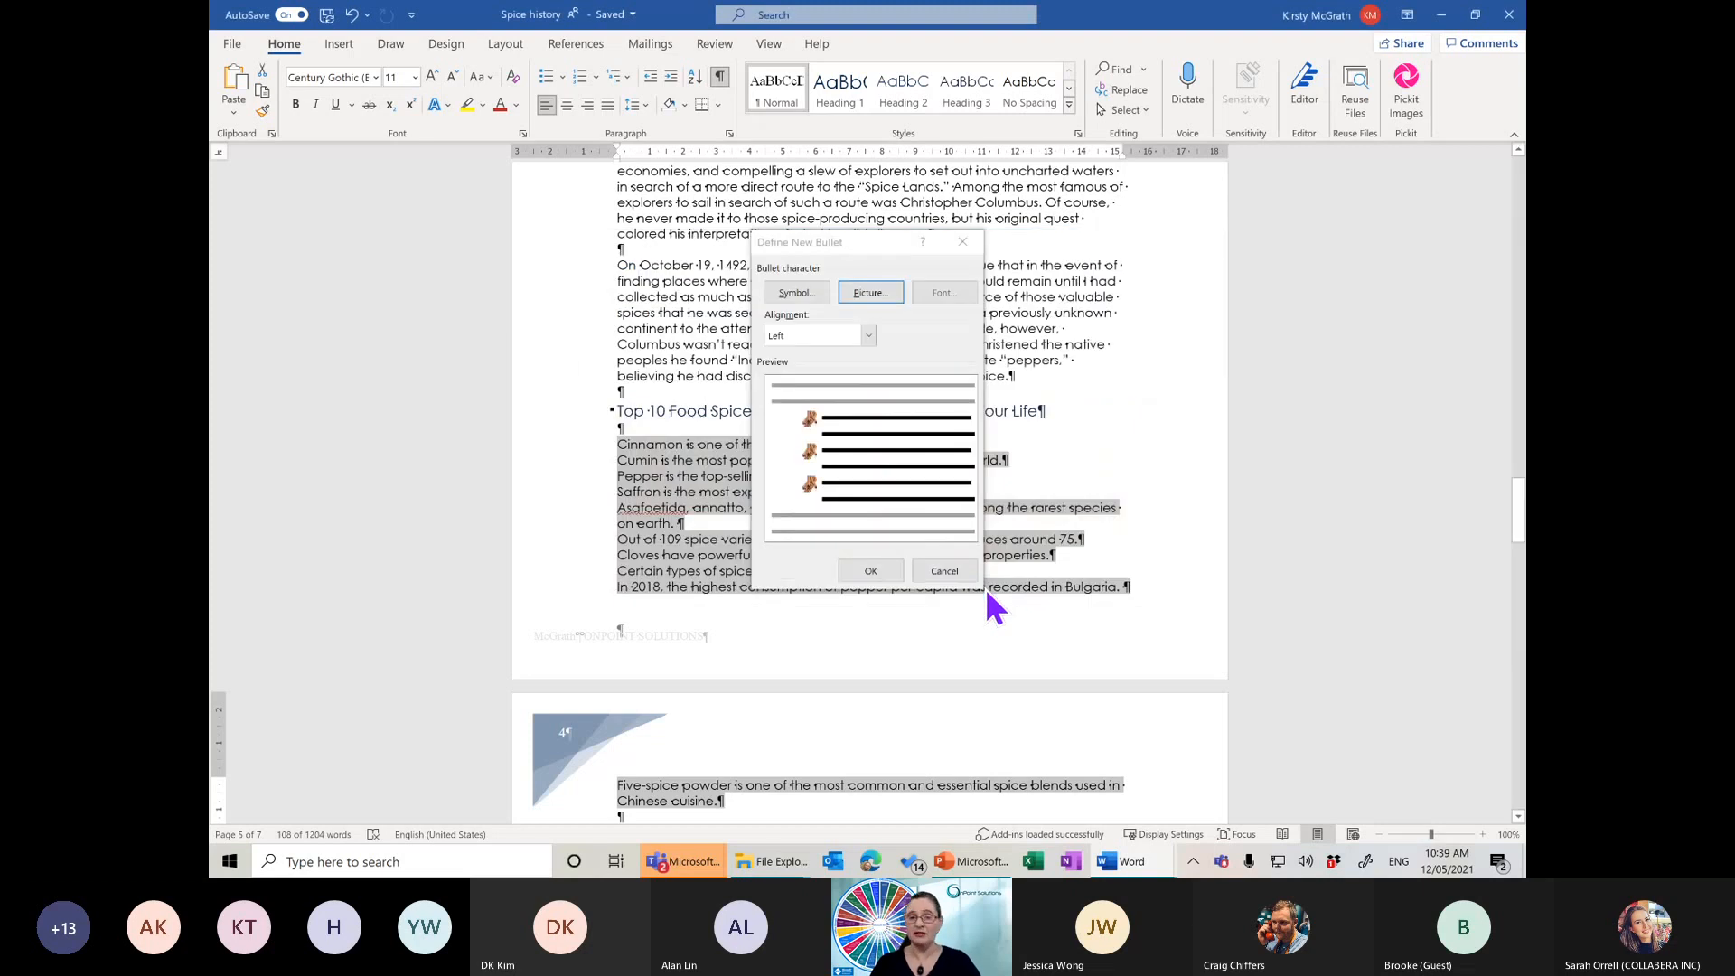
click(872, 571)
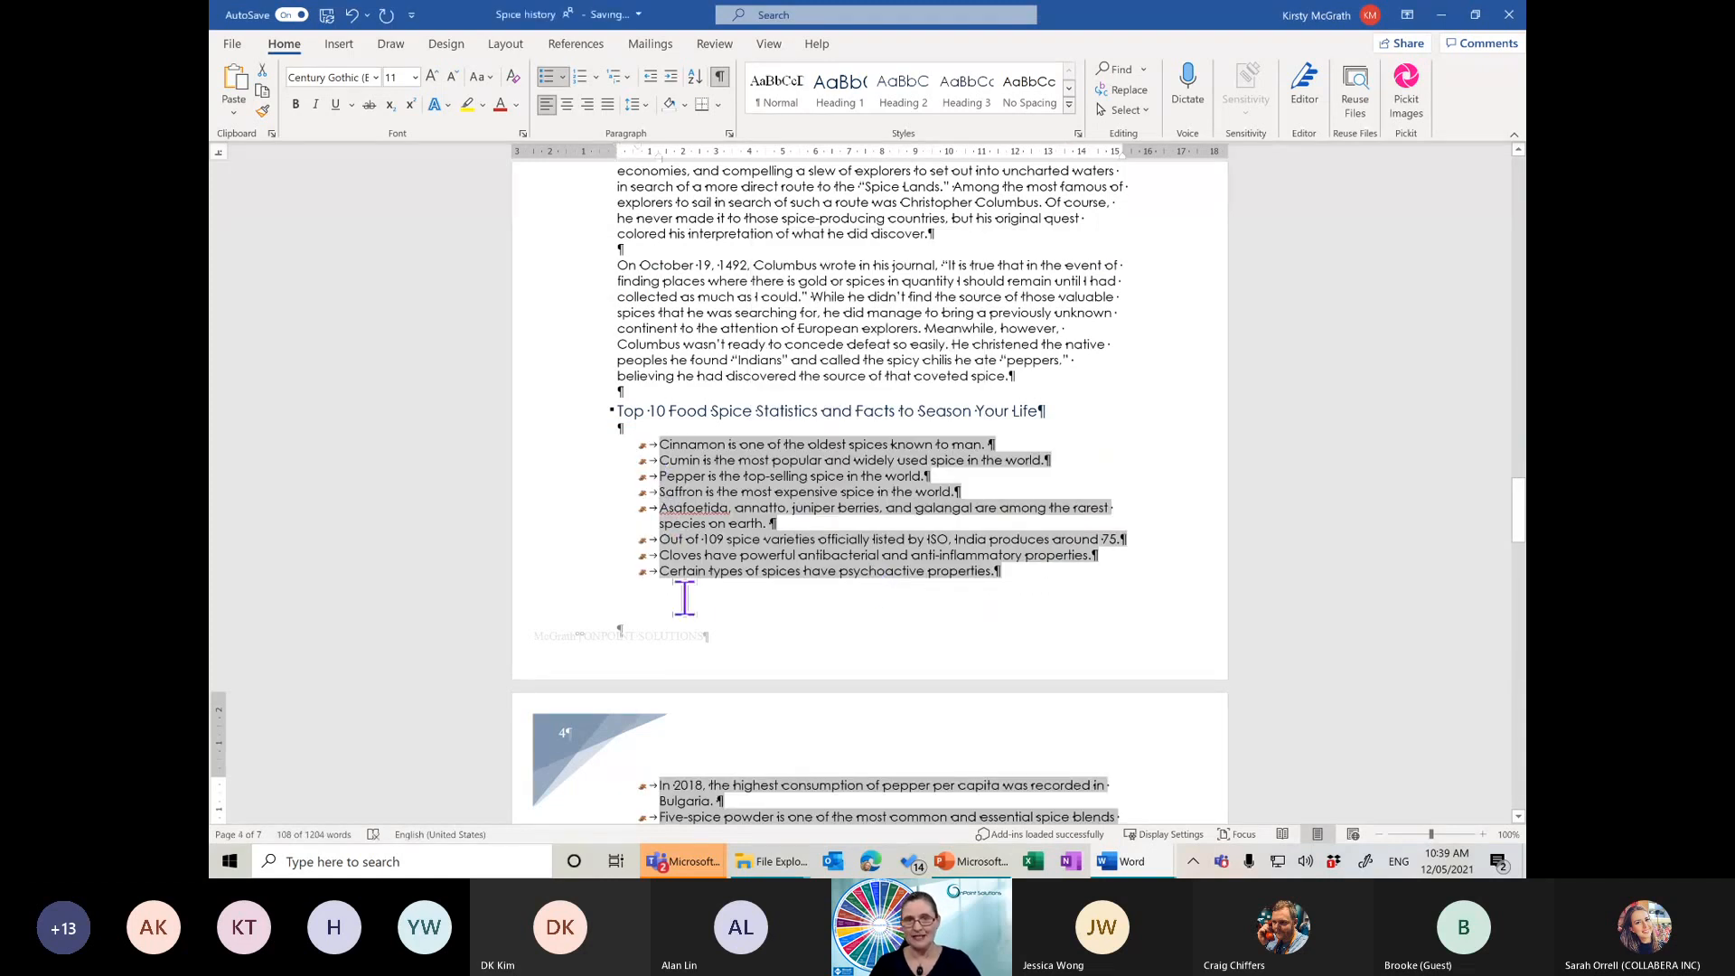
Update the List Paragraph style to match the selected picture-bulleted list
click(1069, 106)
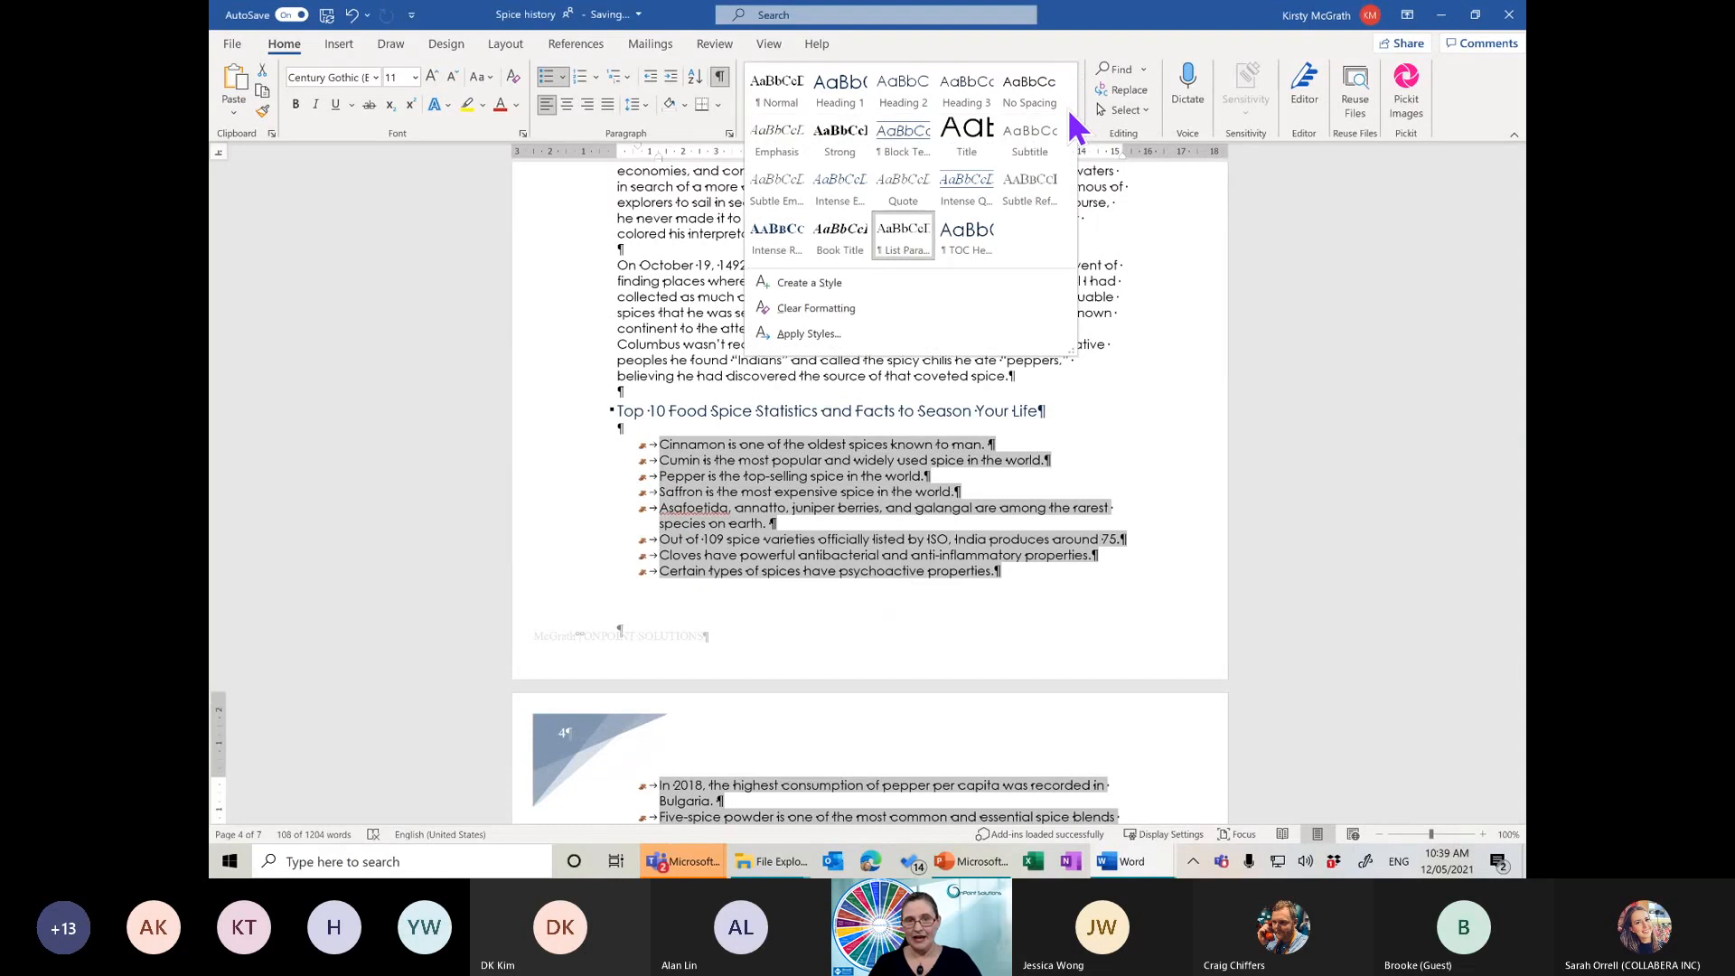
right_click(903, 246)
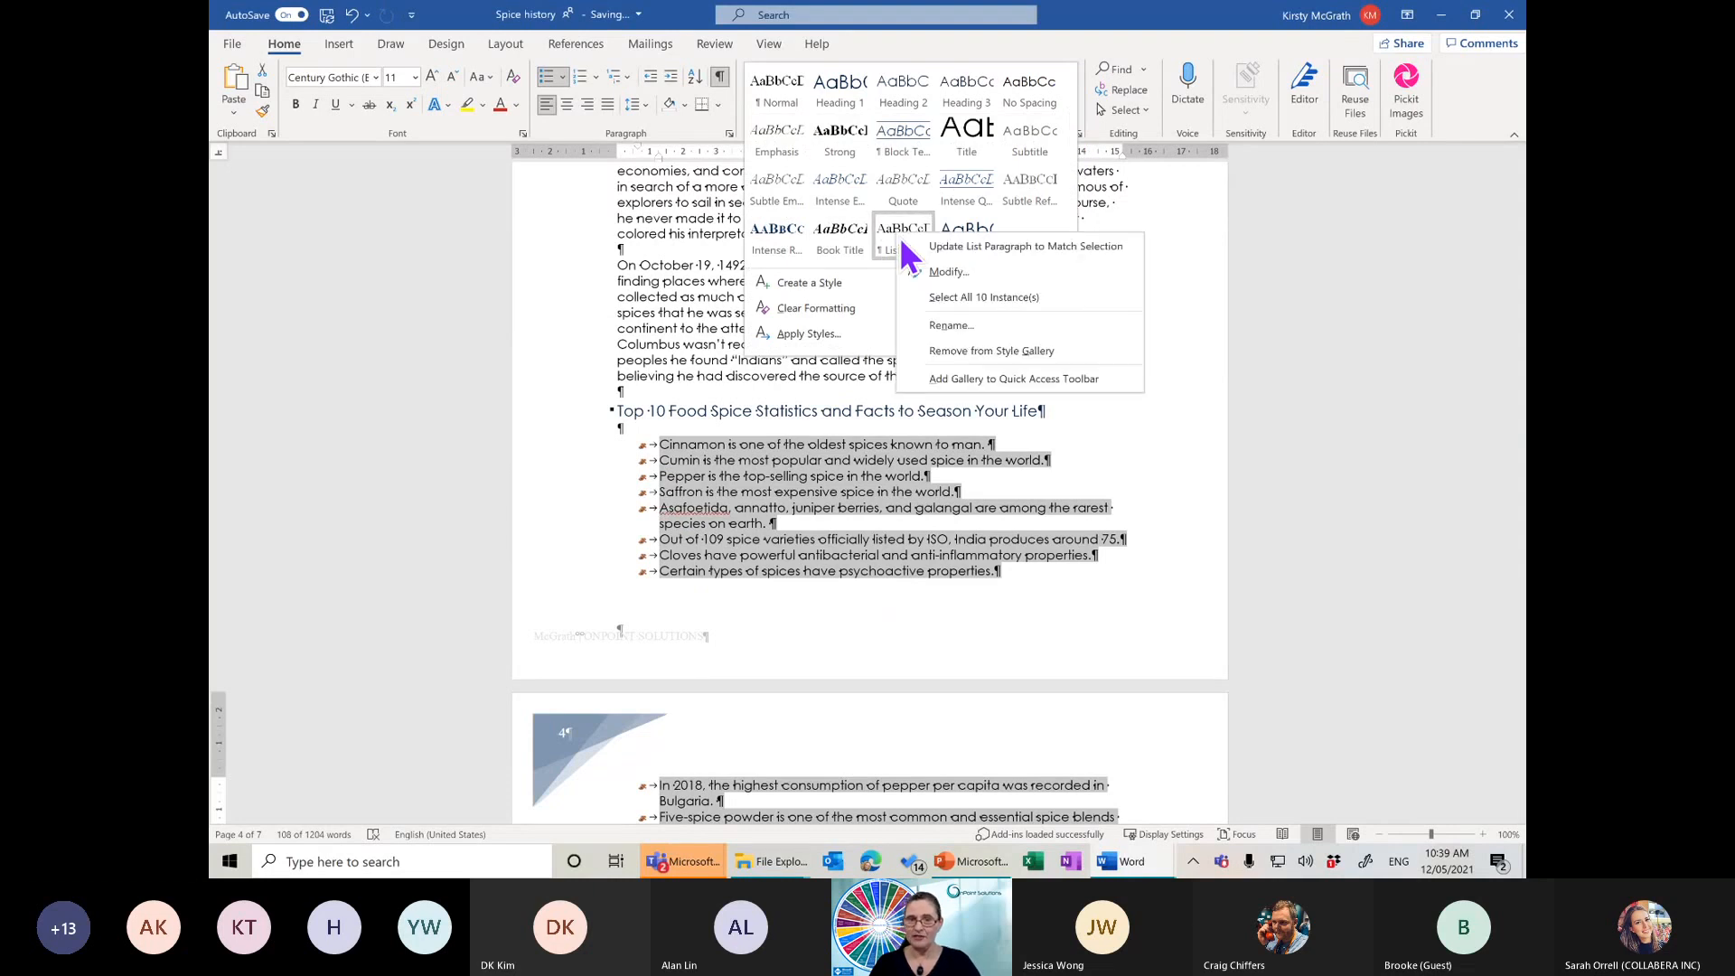
click(987, 247)
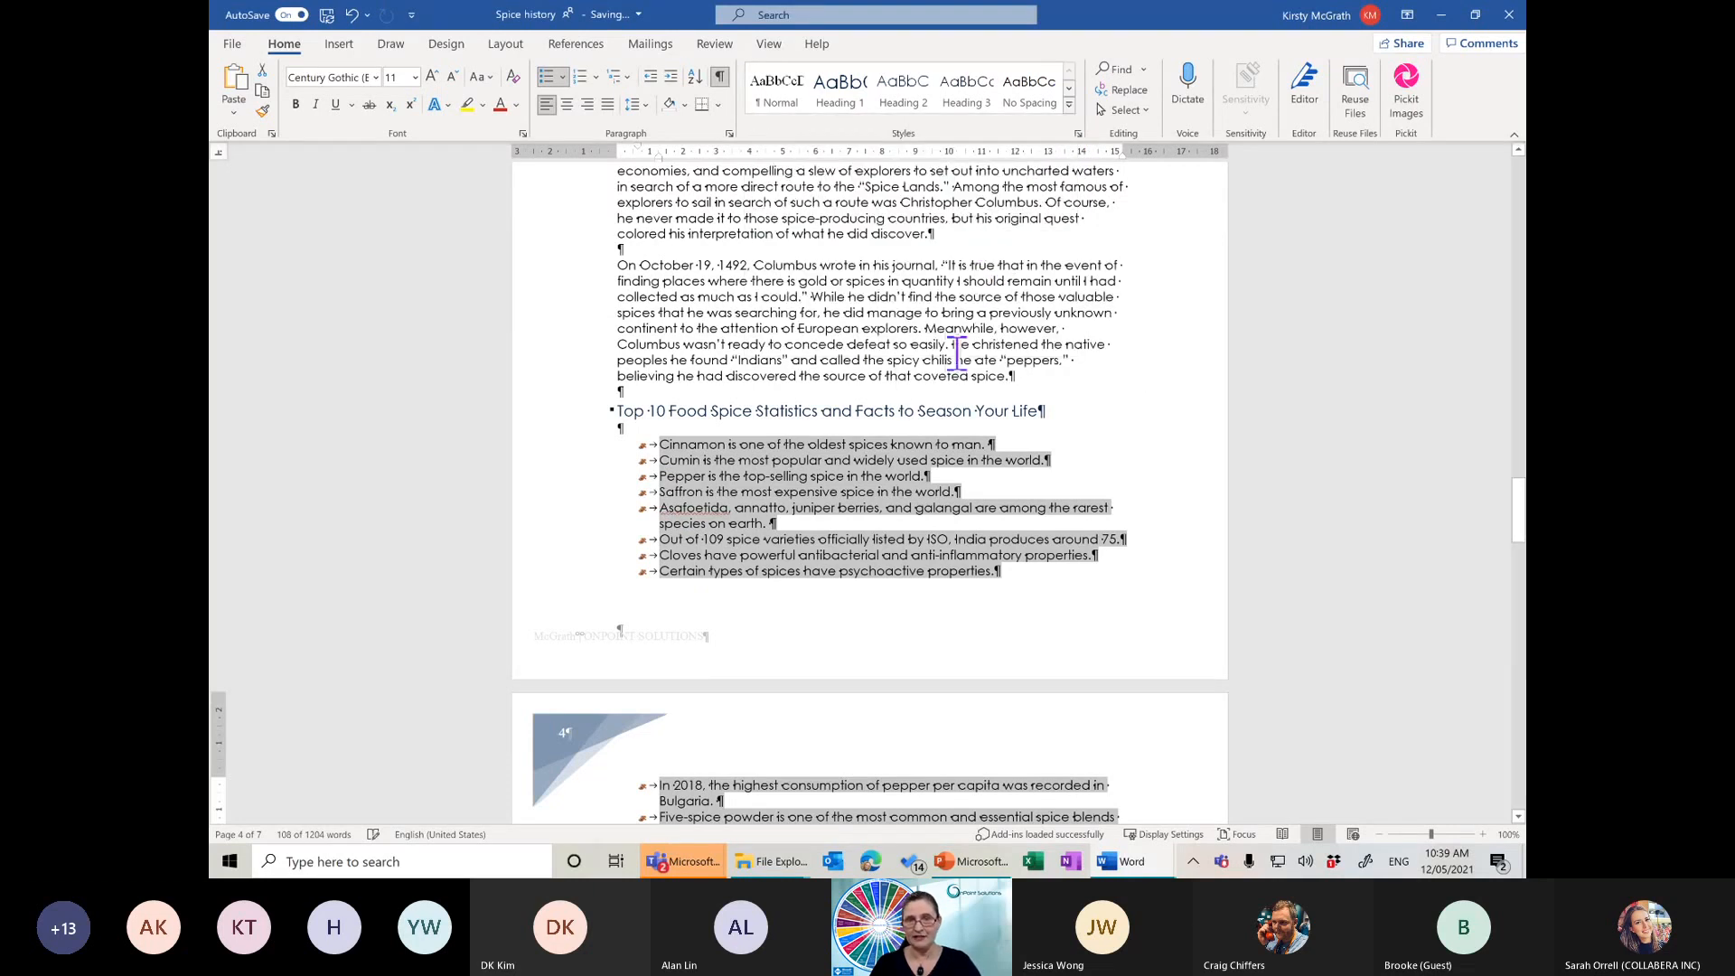
Select the "Cinnamon is one of the oldest spices" item and move its hanging indent to about 2 cm on the ruler
click(685, 493)
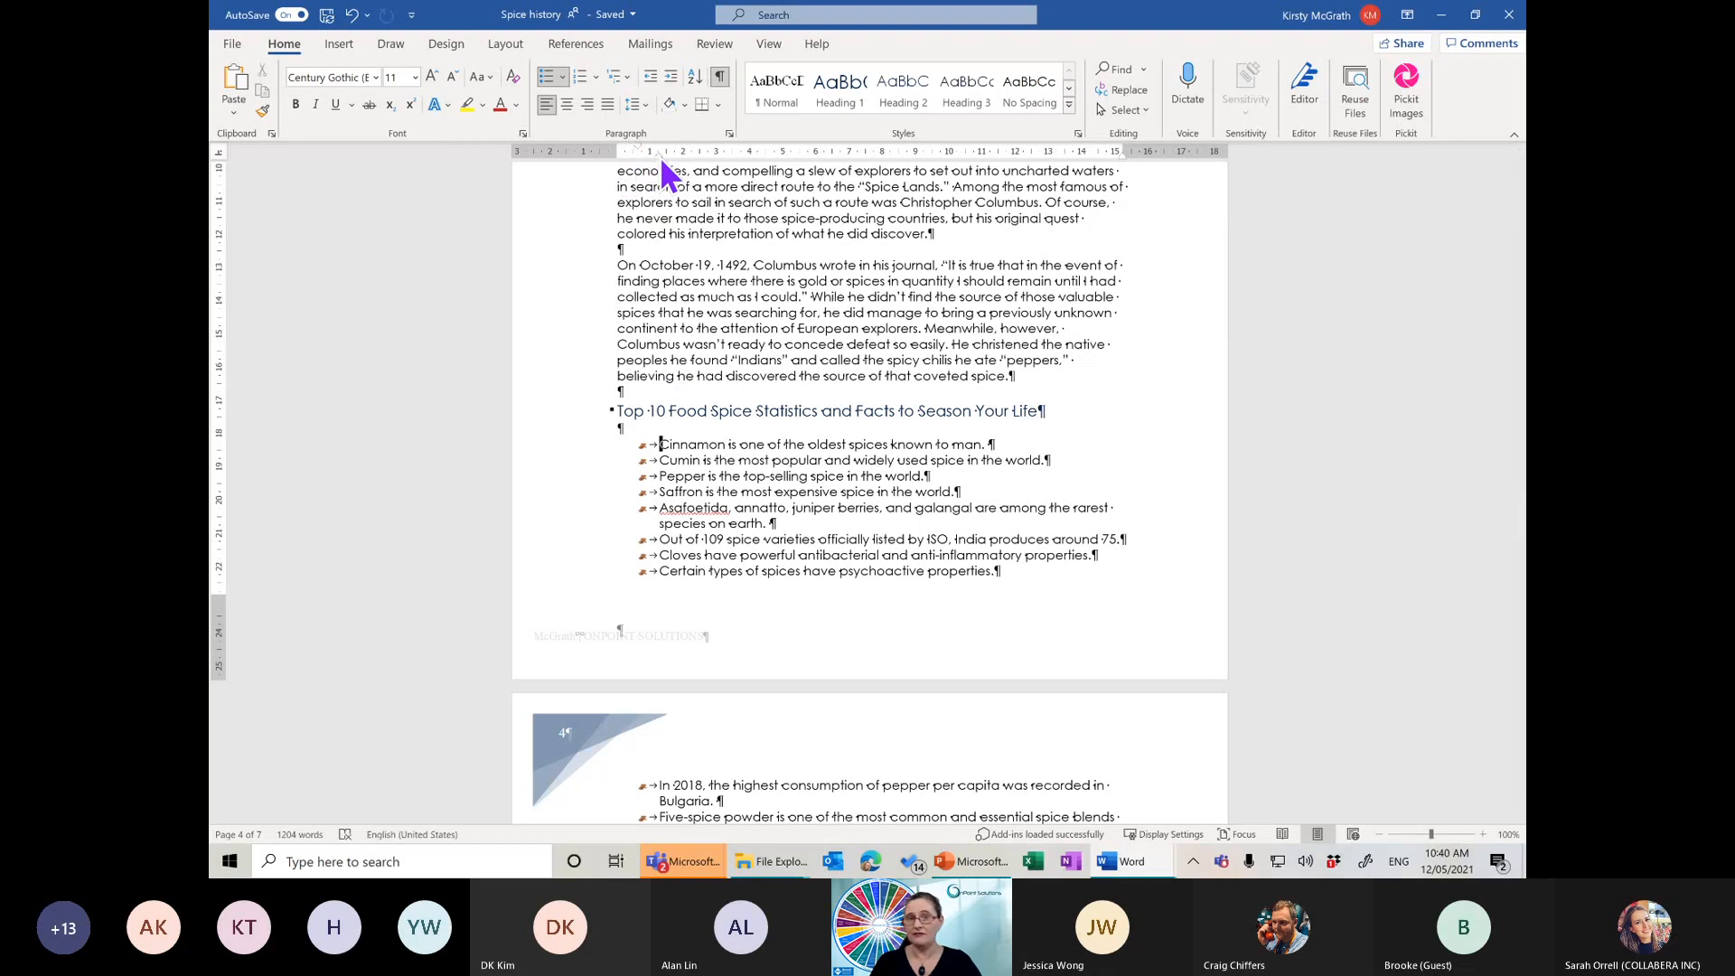
drag(591, 447, 640, 456)
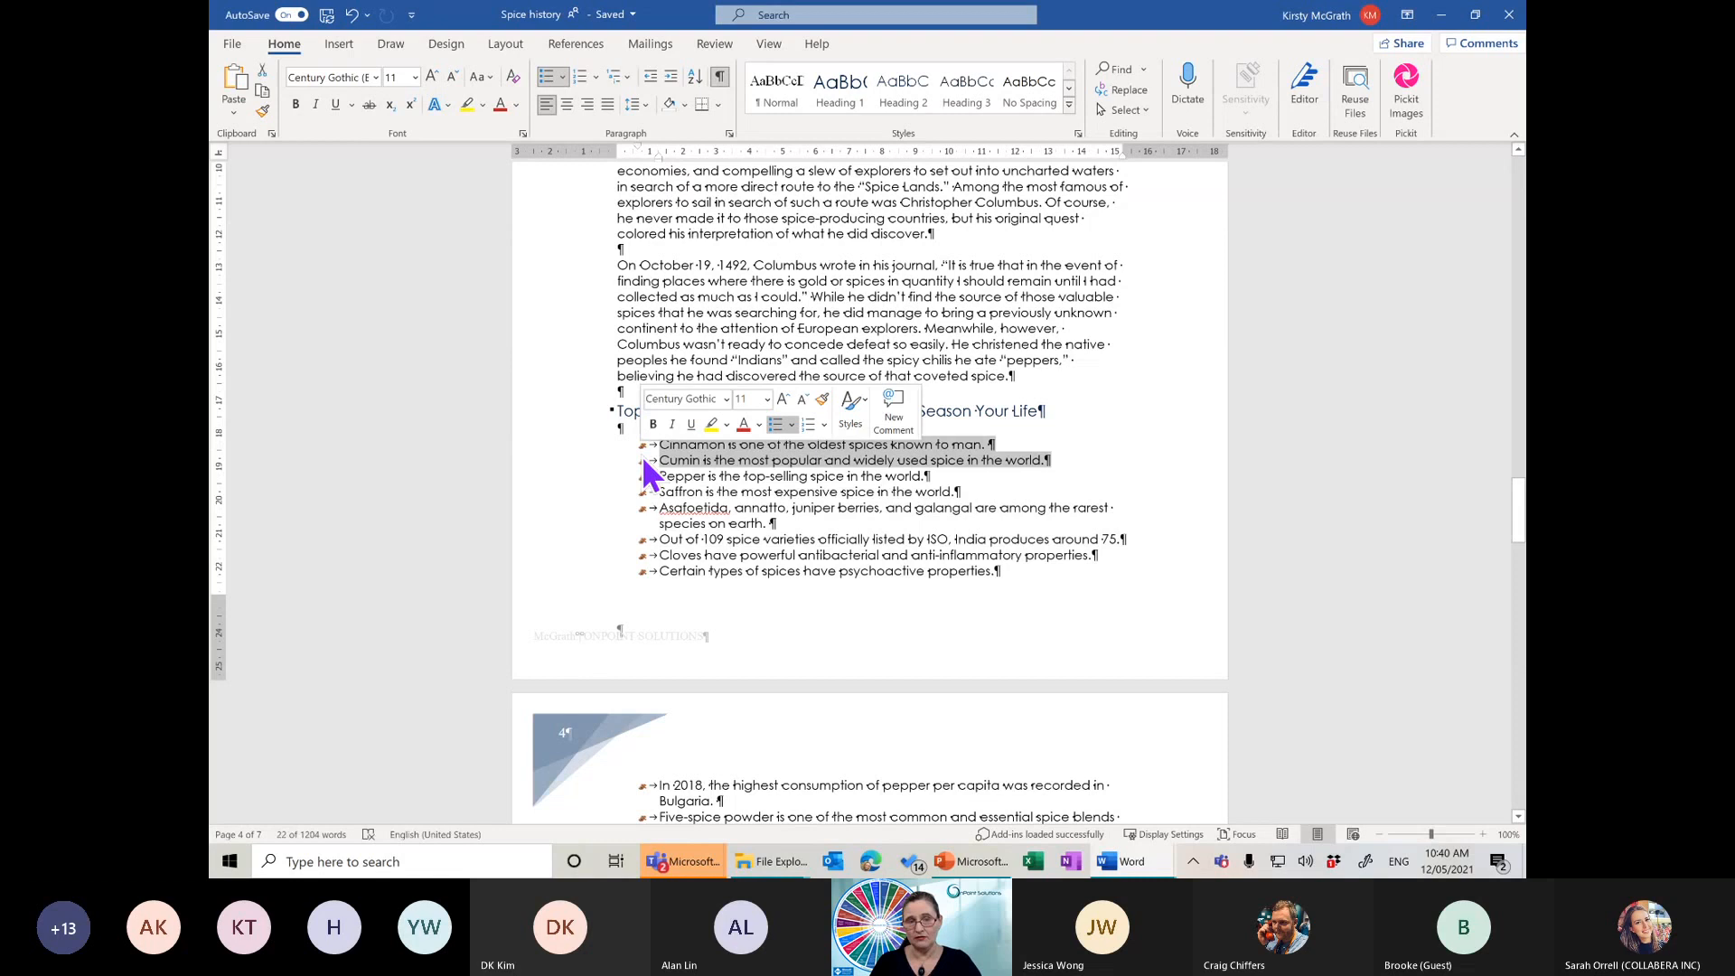
click(579, 443)
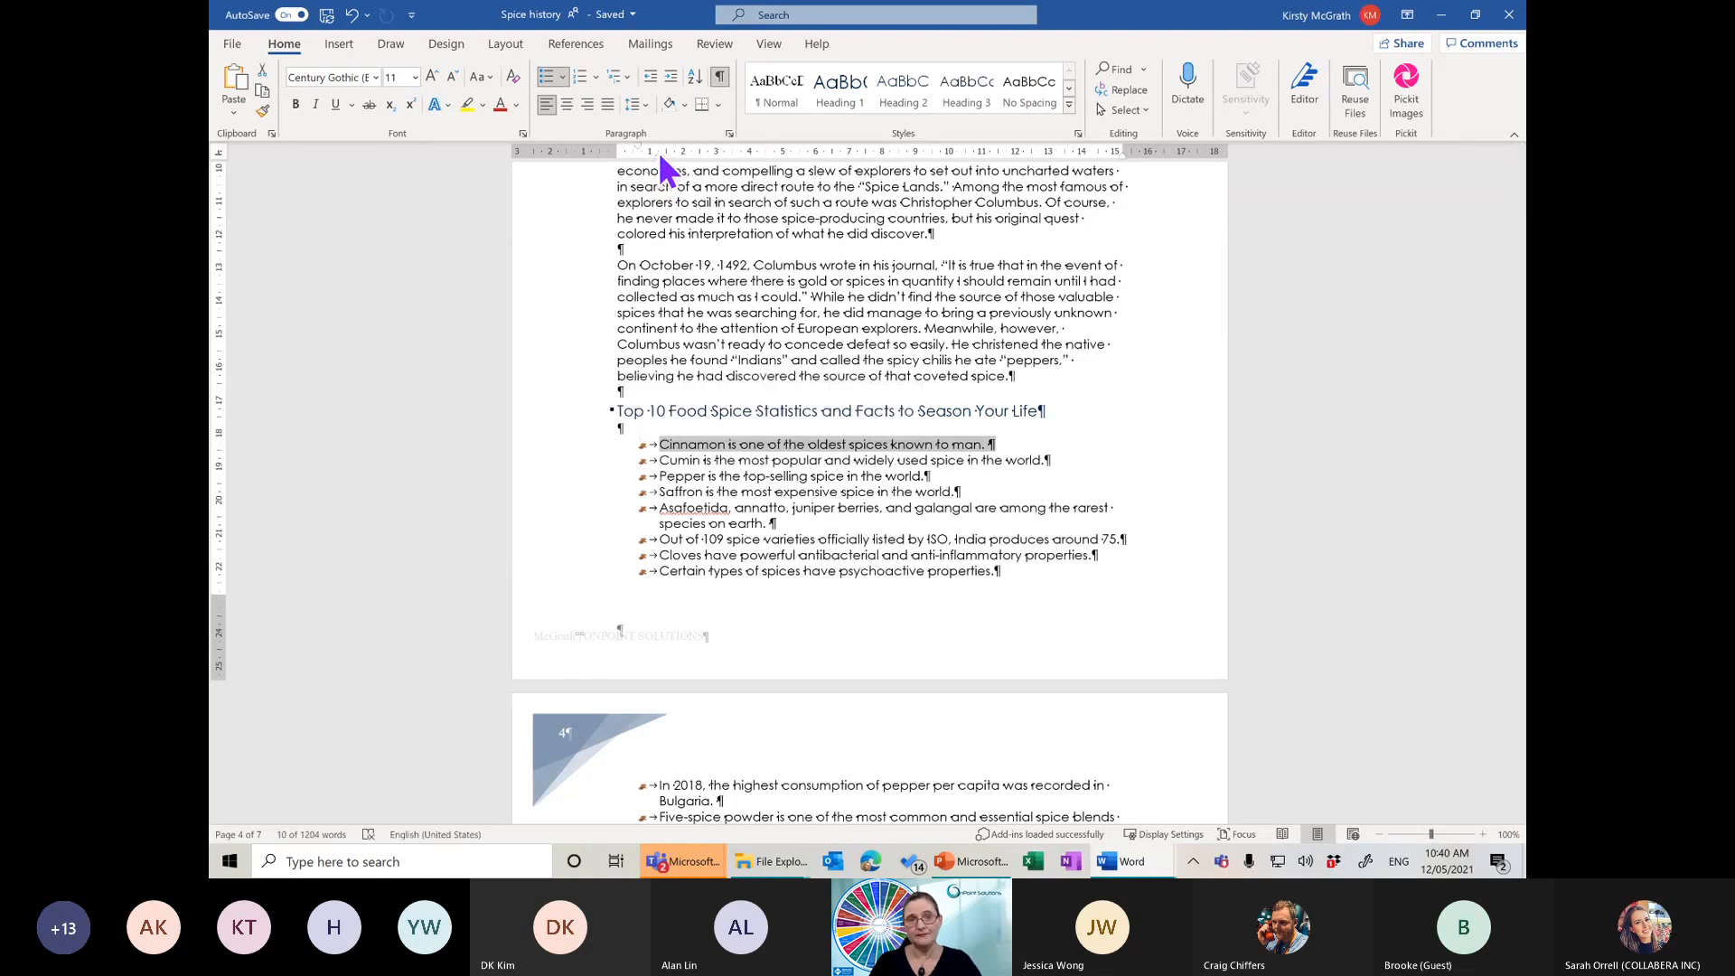
drag(658, 154, 685, 163)
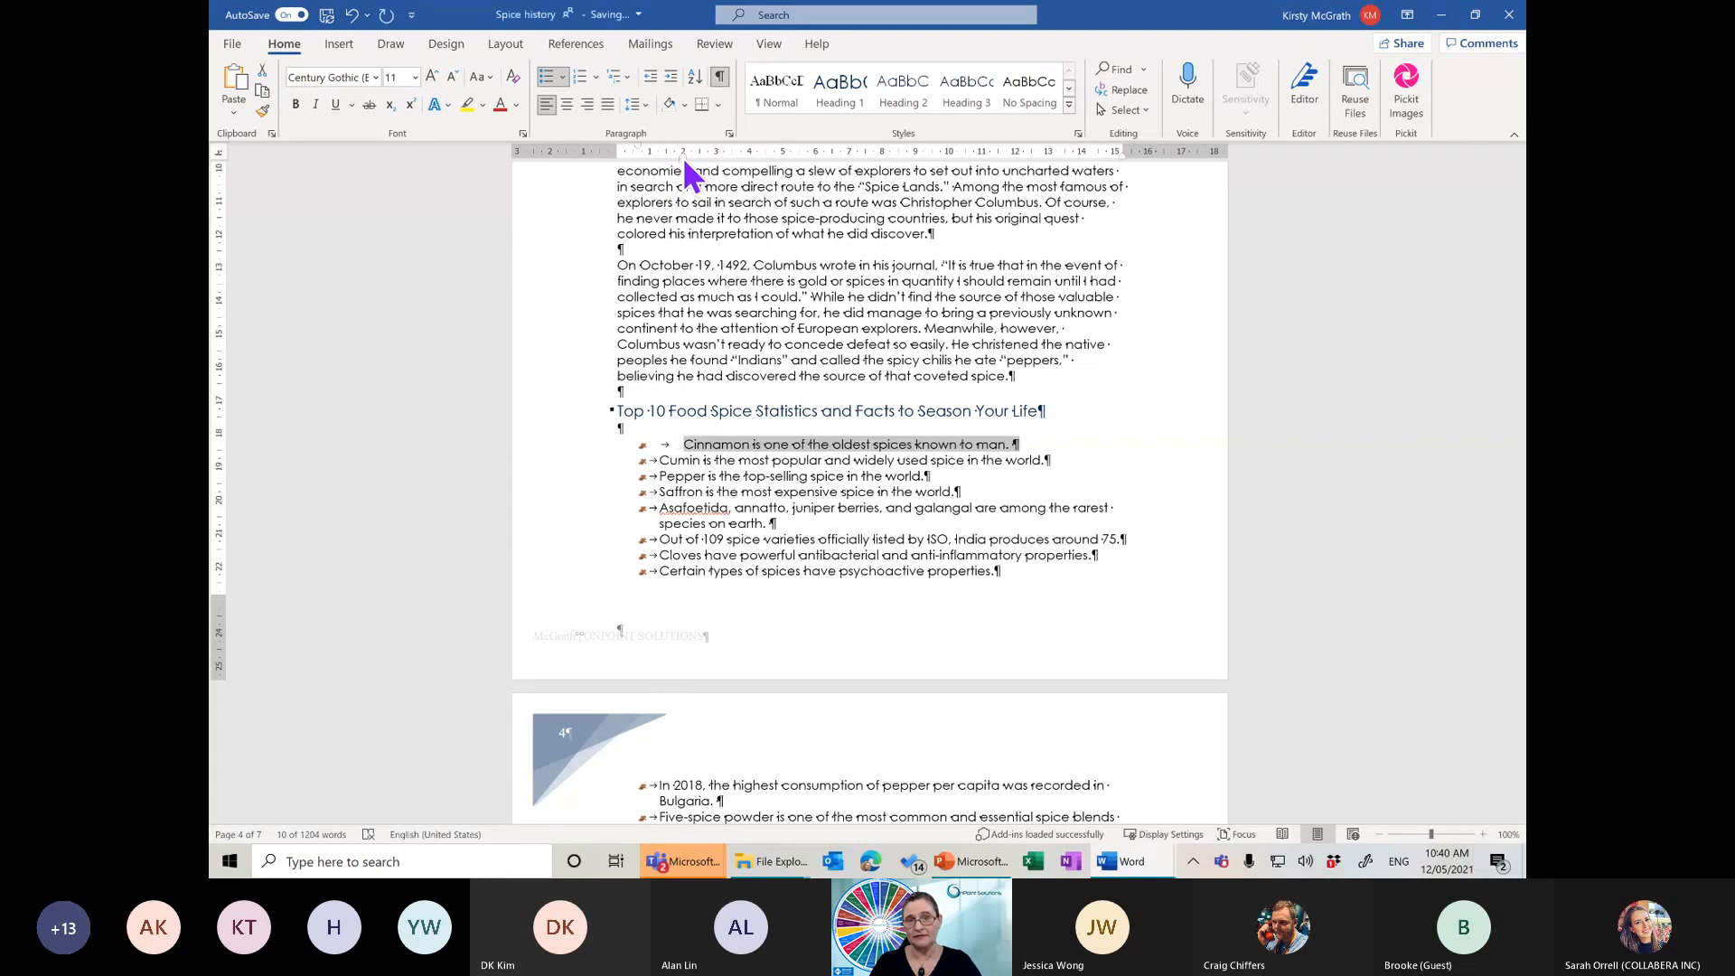
Update the List Paragraph style from the Cinnamon item so every list item takes its wider indent, and deselect the item
click(1069, 105)
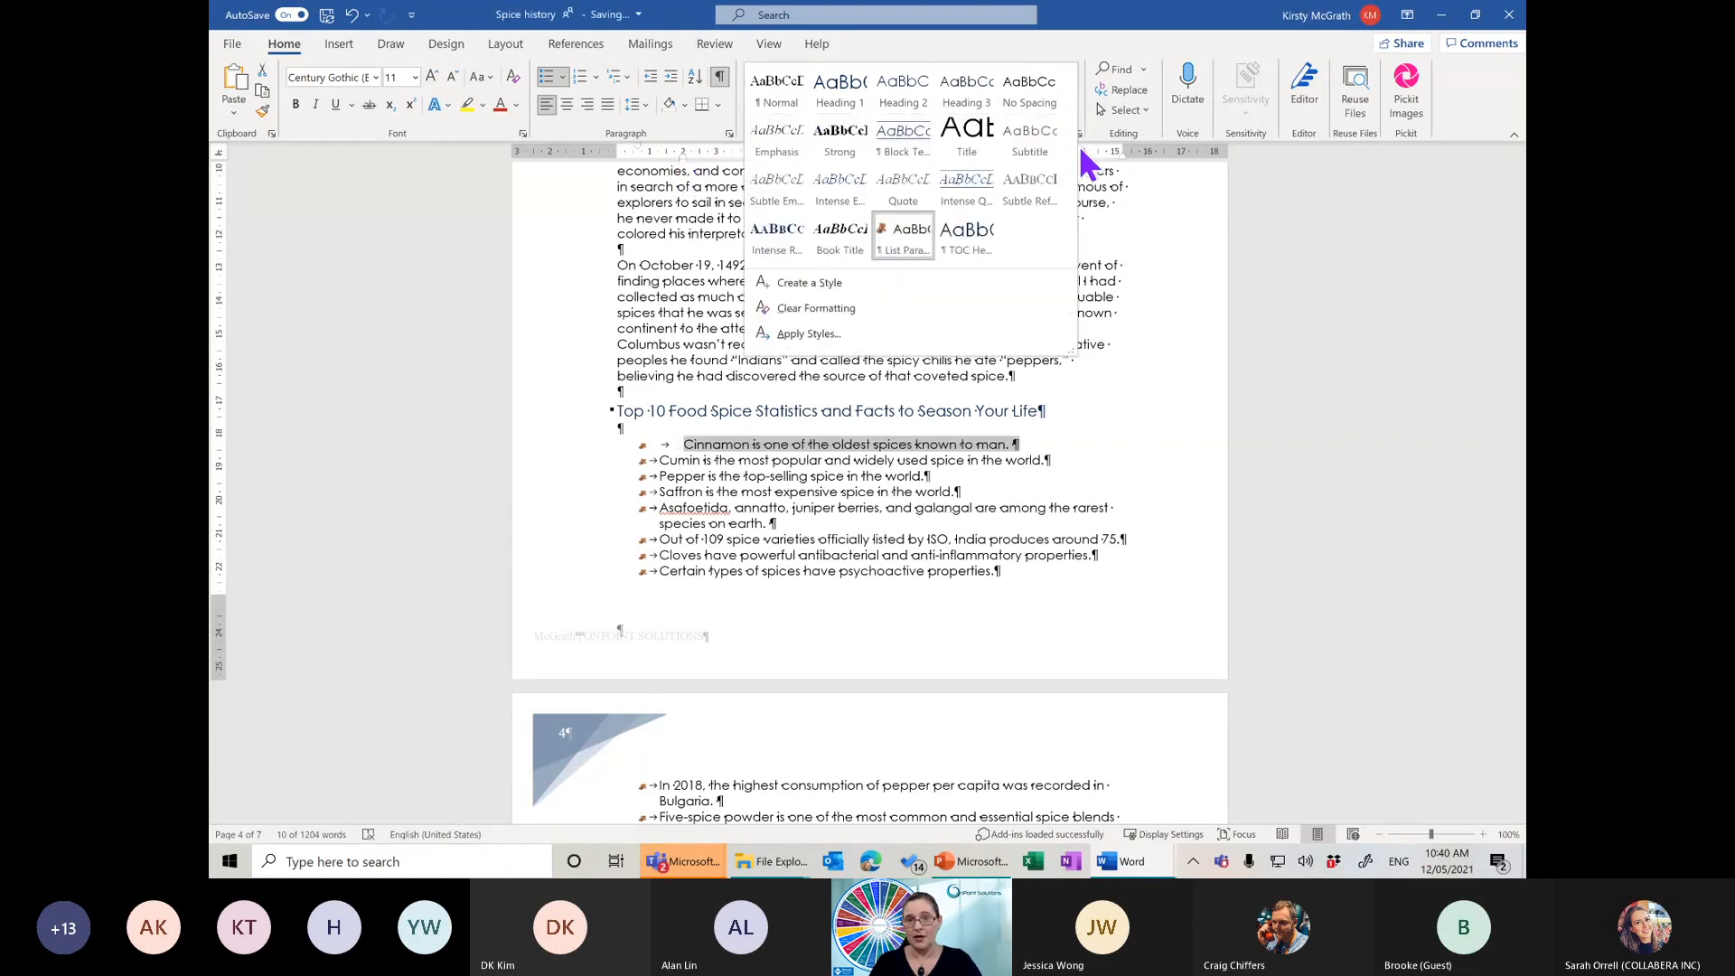
right_click(906, 245)
click(947, 248)
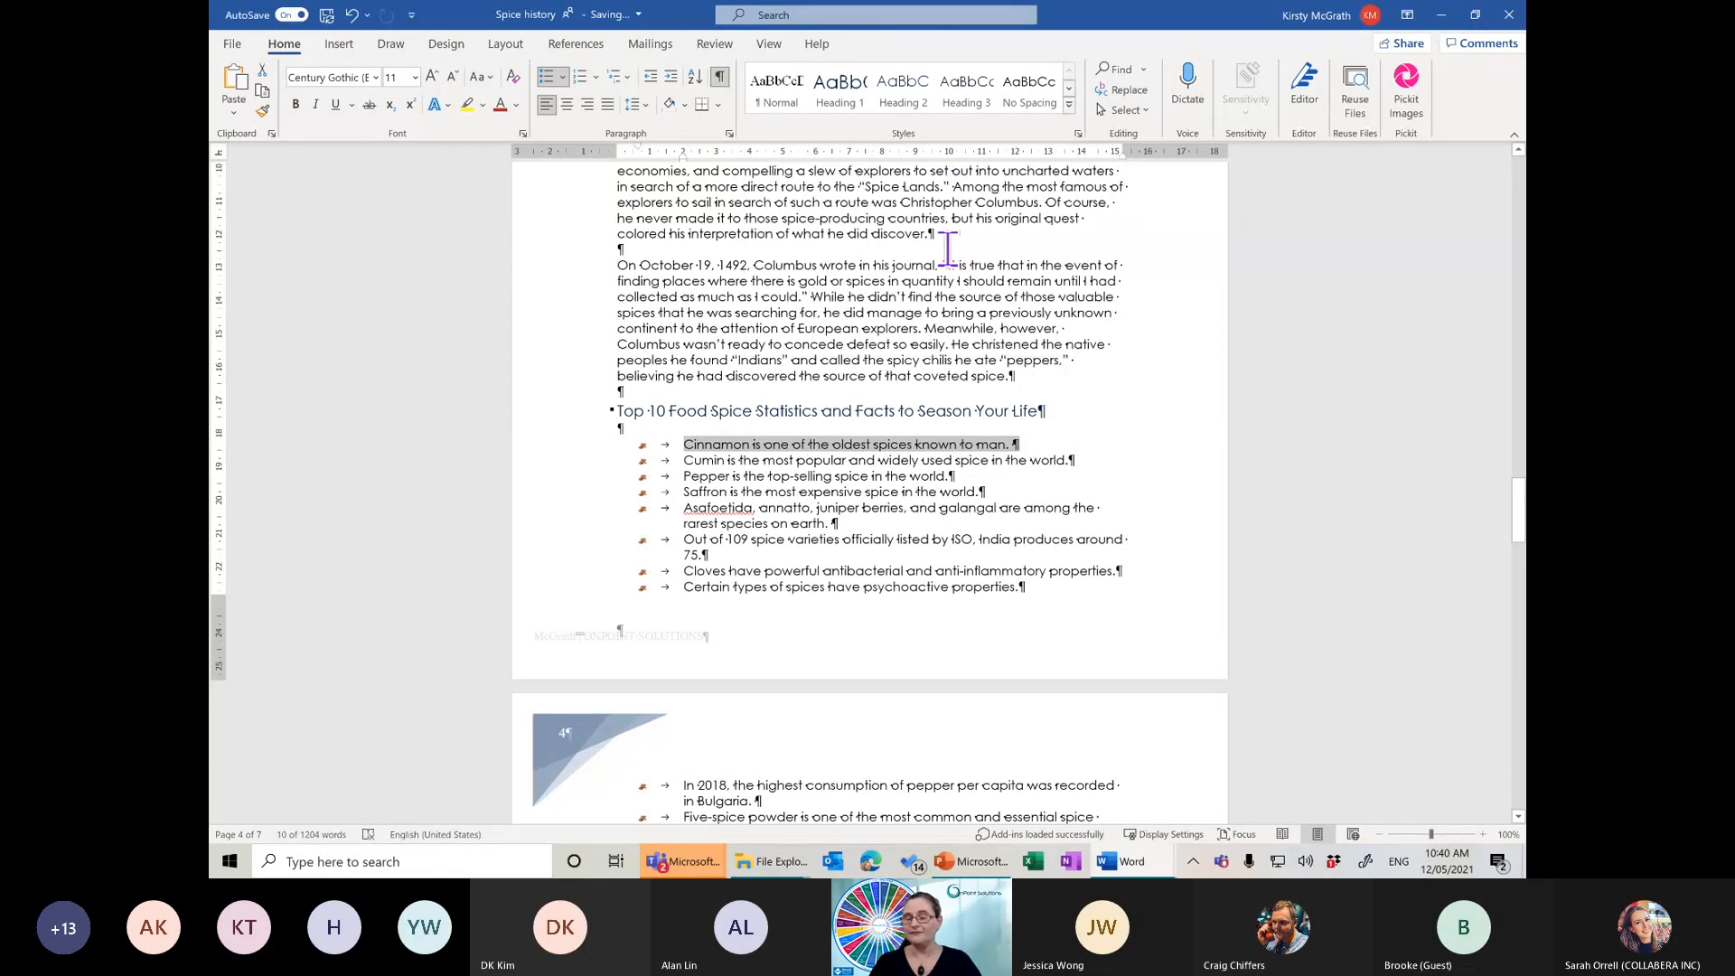
click(740, 450)
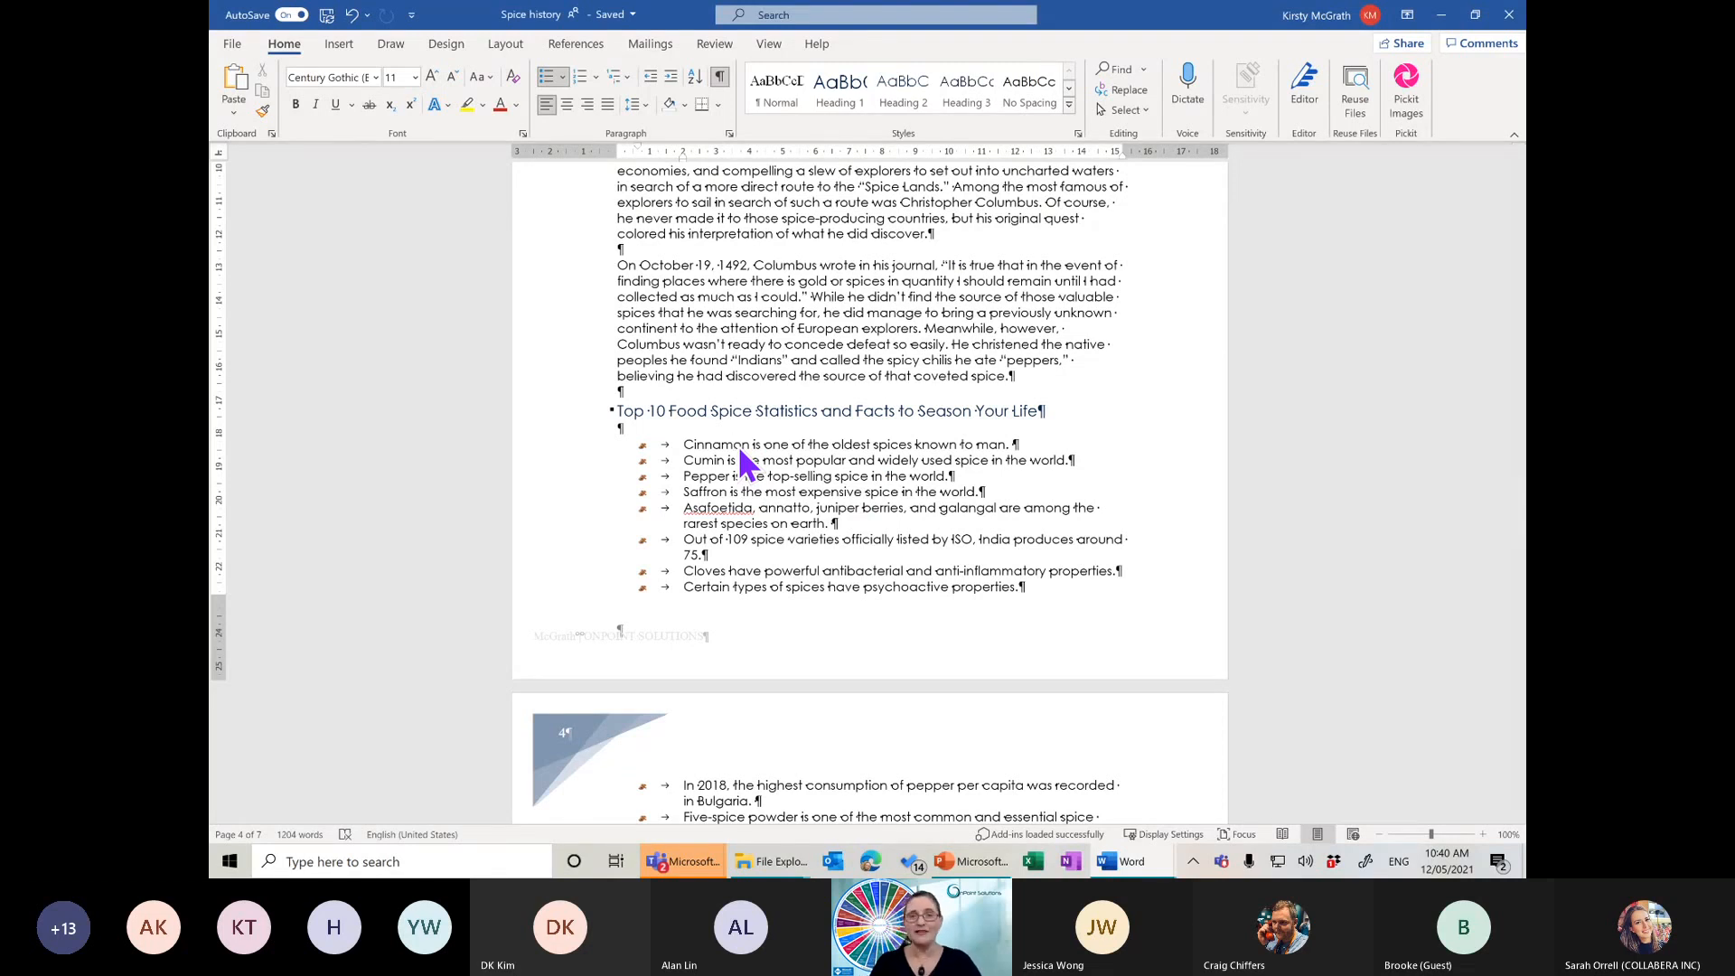
Insert the basil picture from the Microsoft Reactor folder before "The spice trade has driven a good deal of history" with Tight text wrapping
click(443, 50)
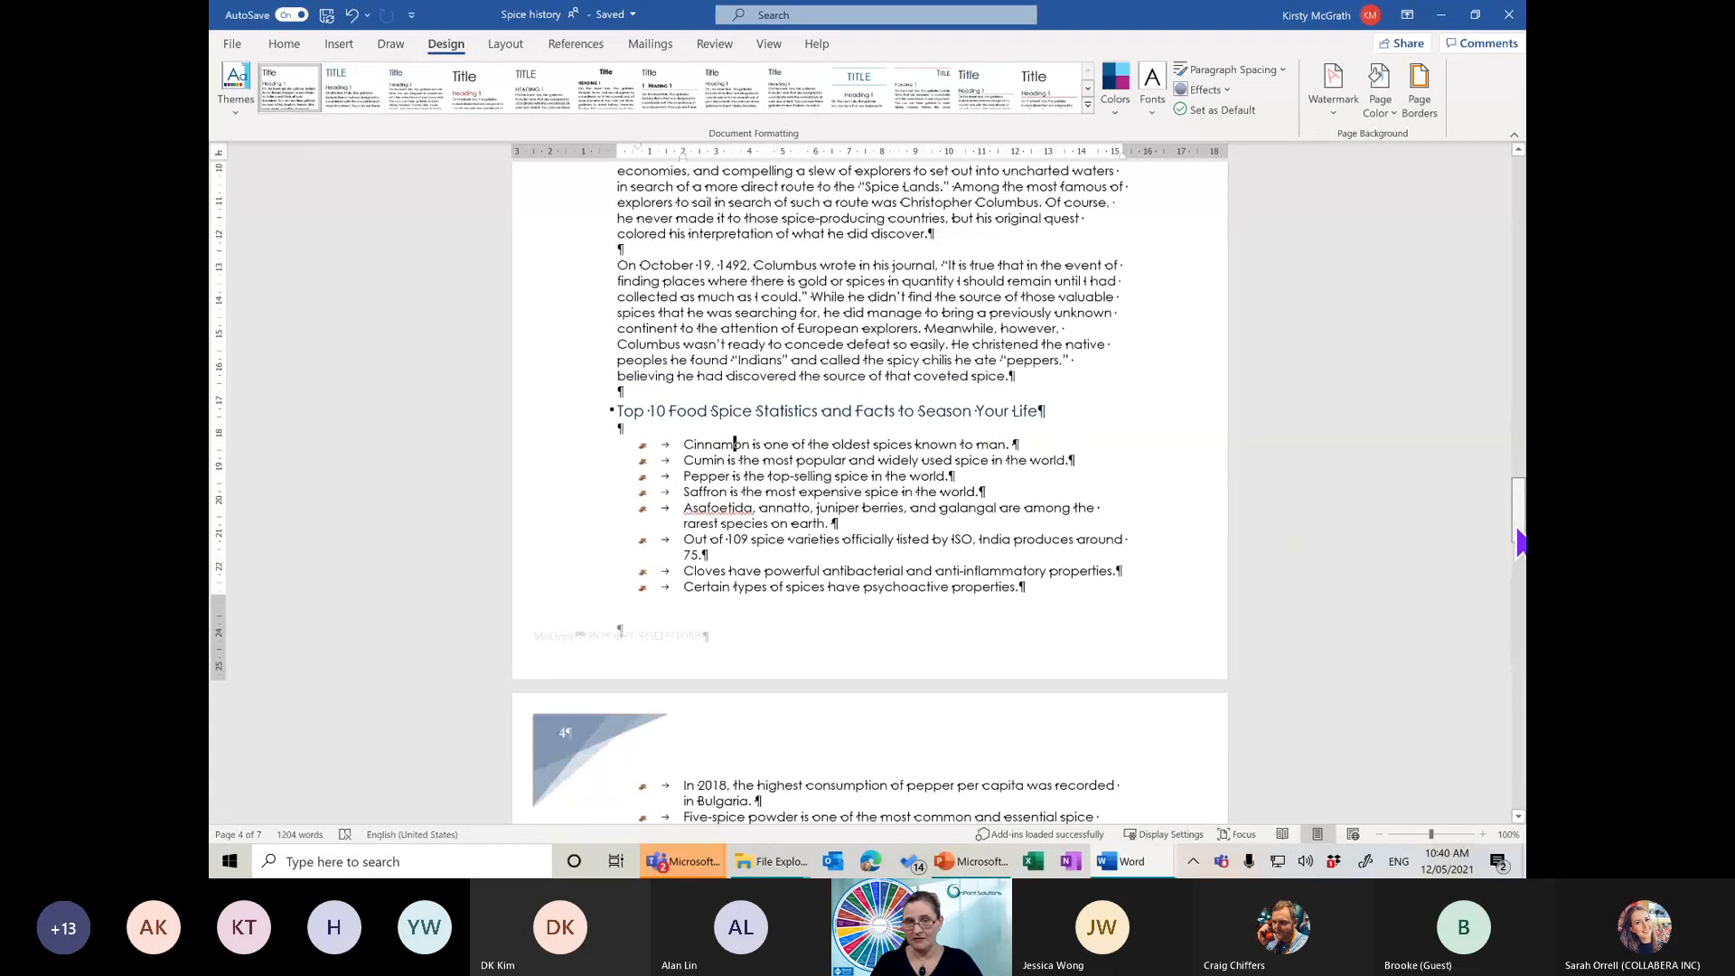
drag(1519, 540, 1520, 398)
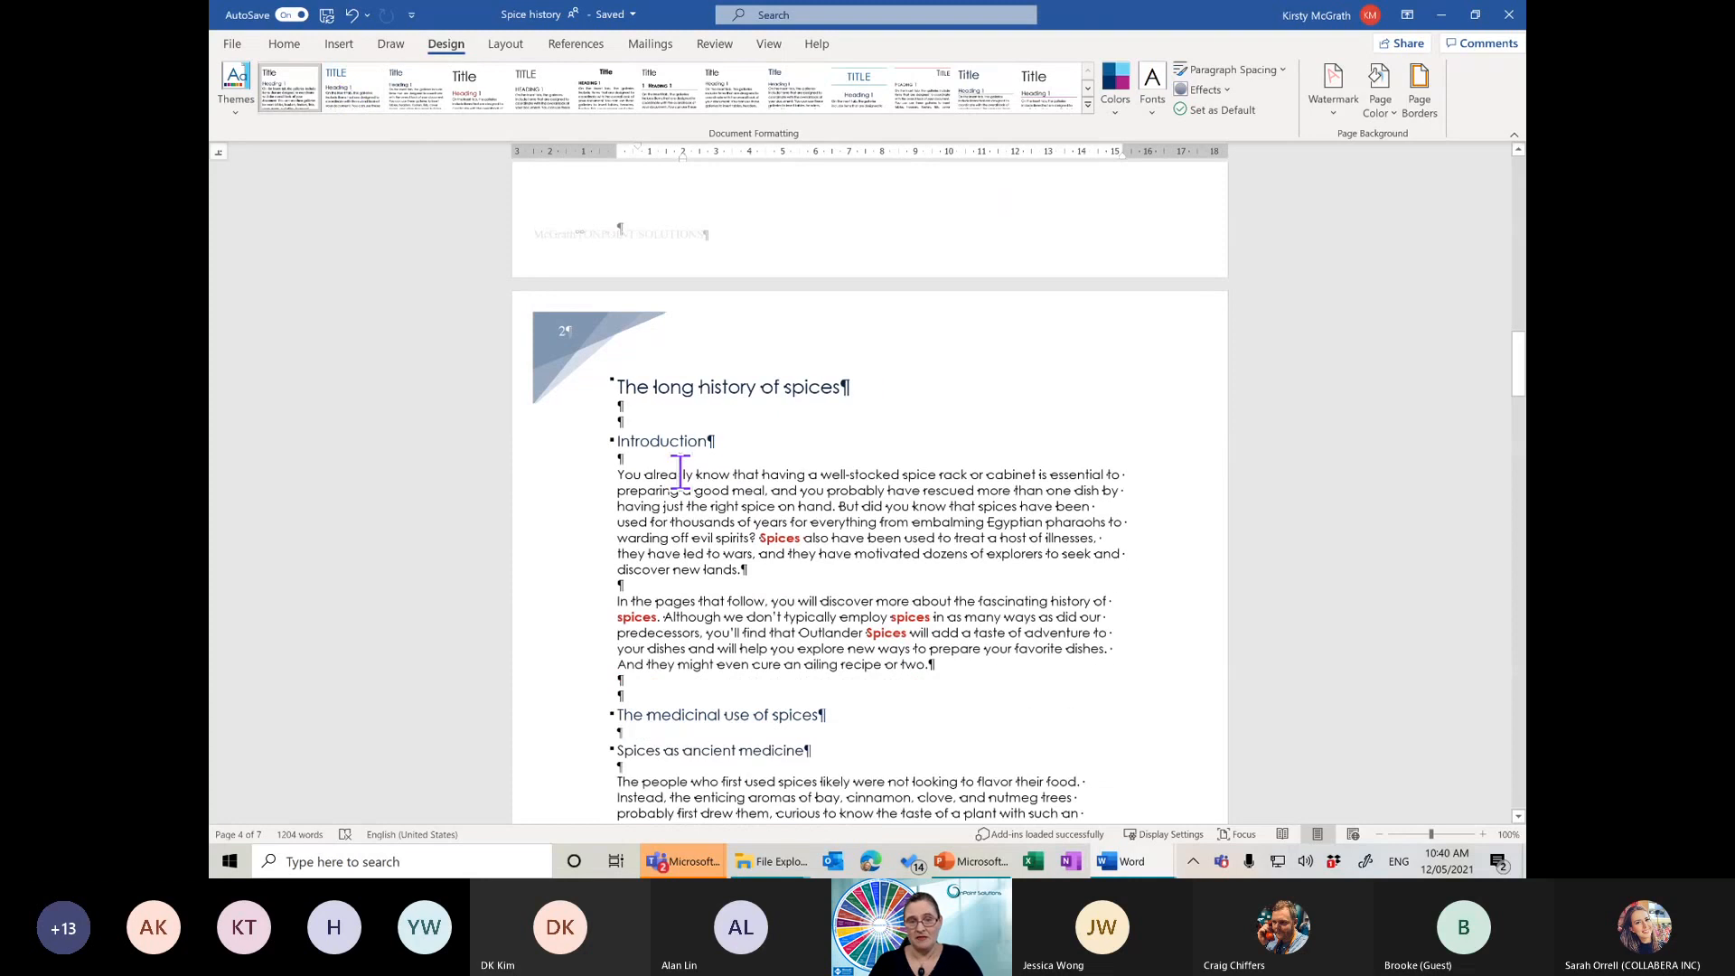
drag(1518, 380, 1504, 481)
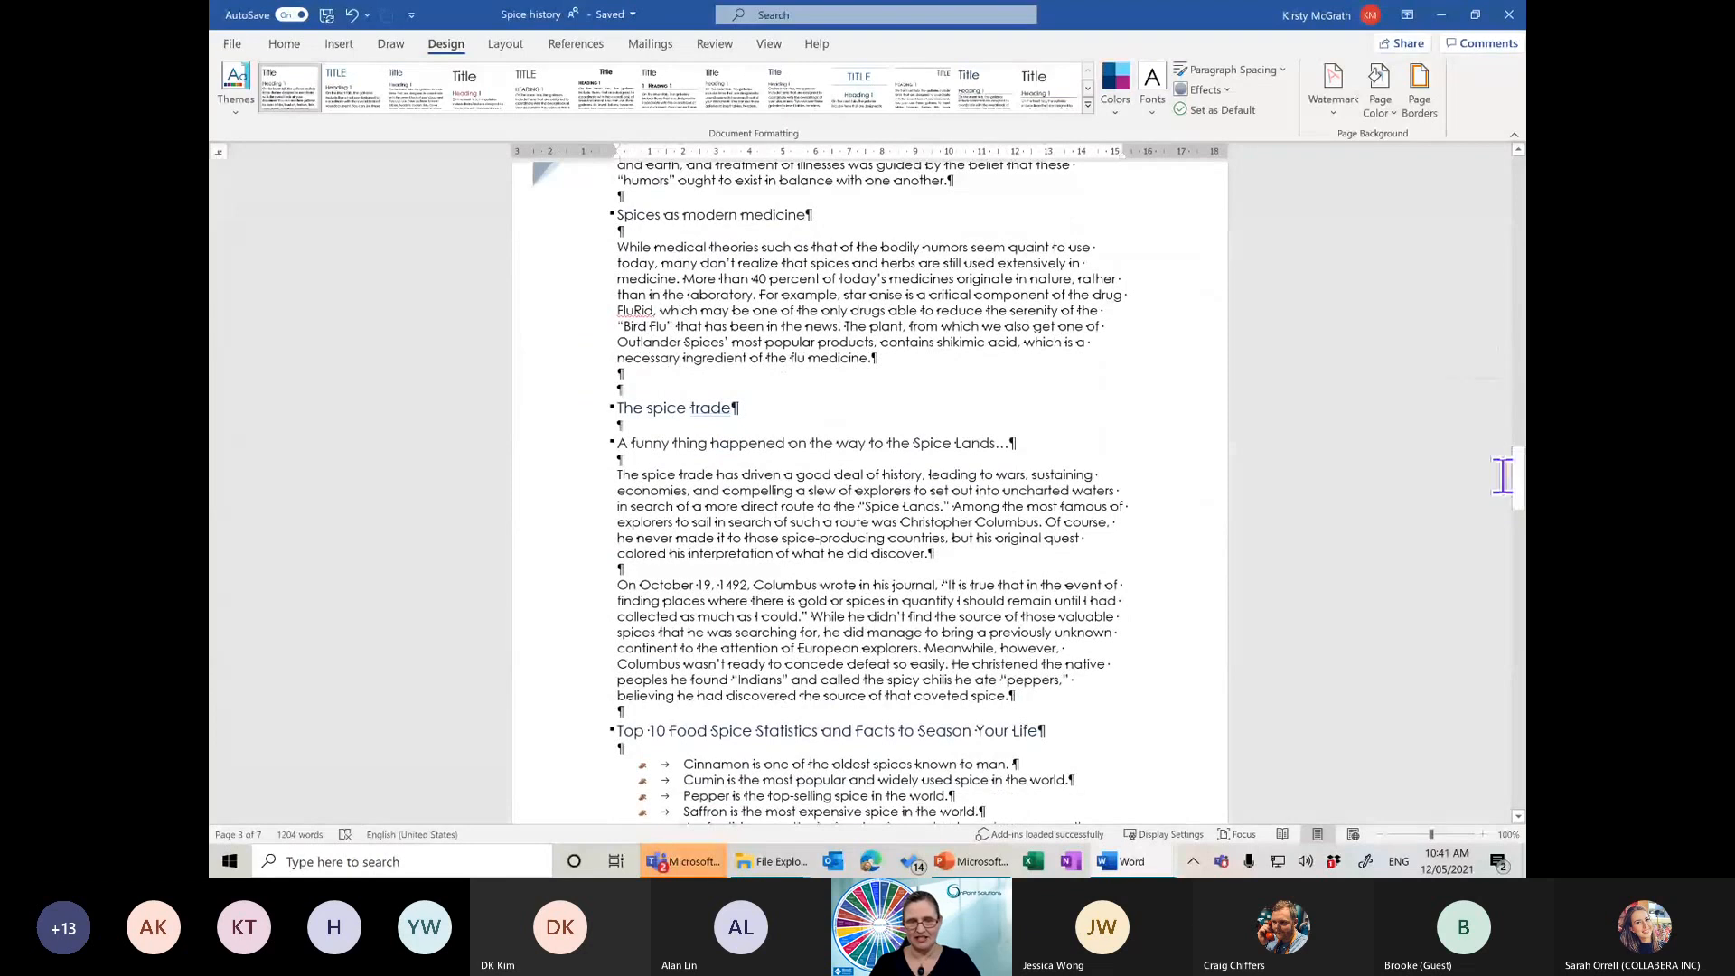
click(621, 473)
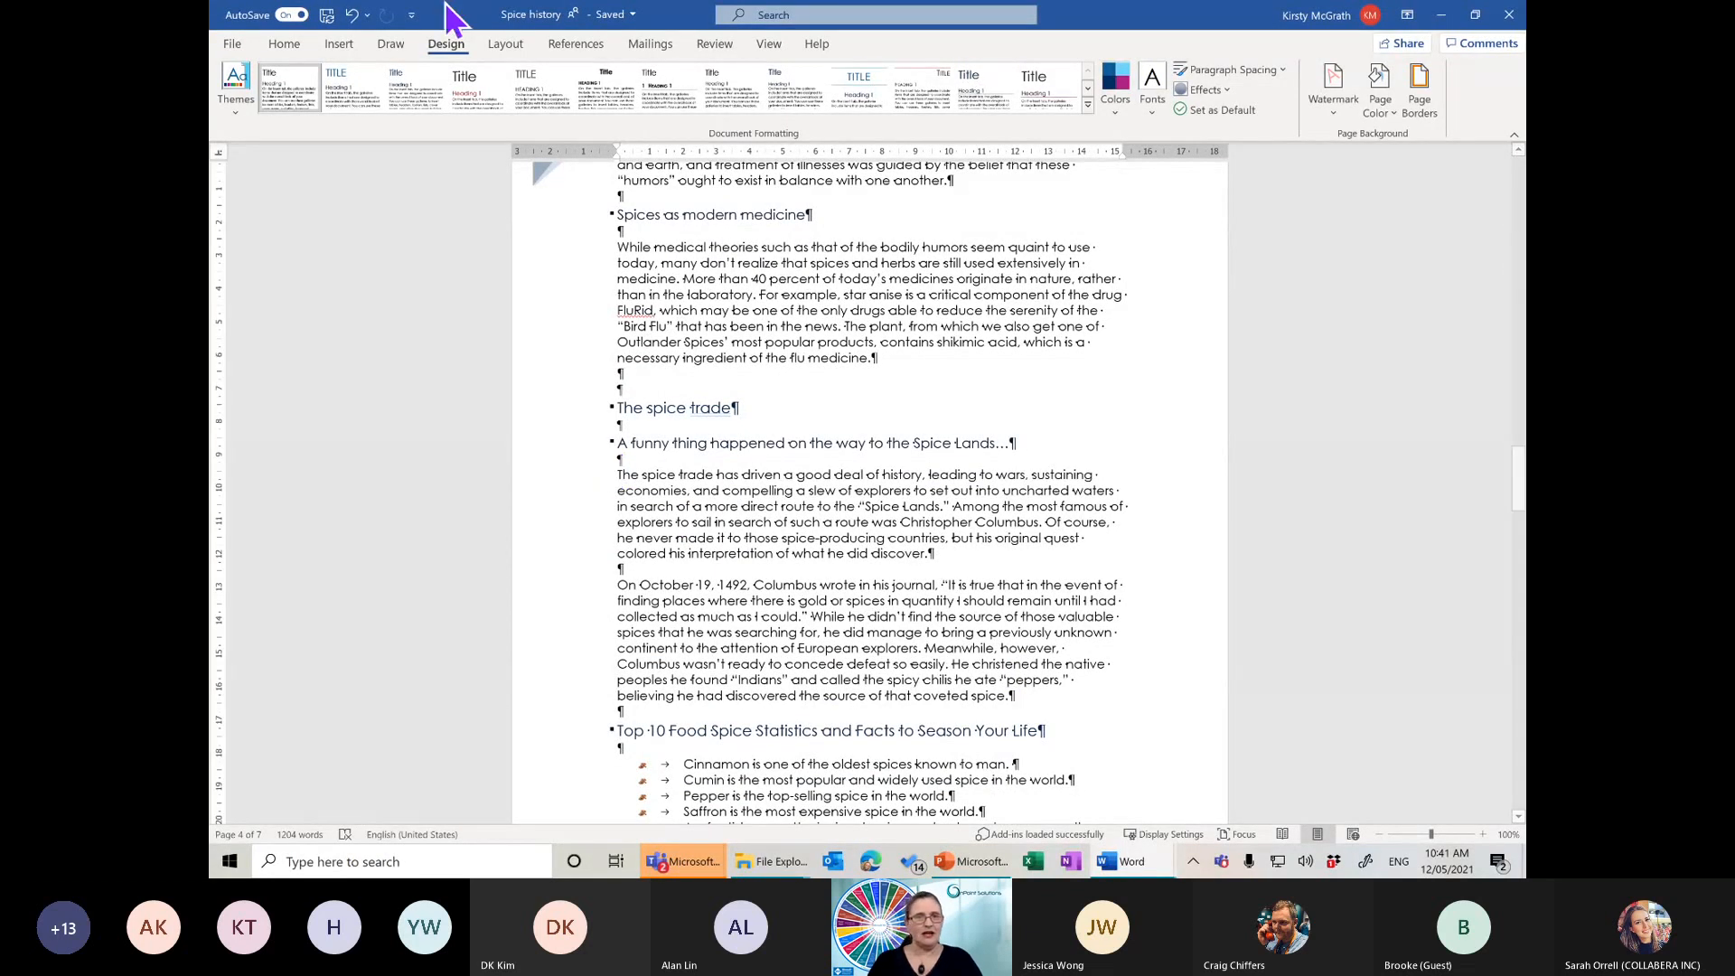
click(336, 43)
click(388, 90)
click(436, 174)
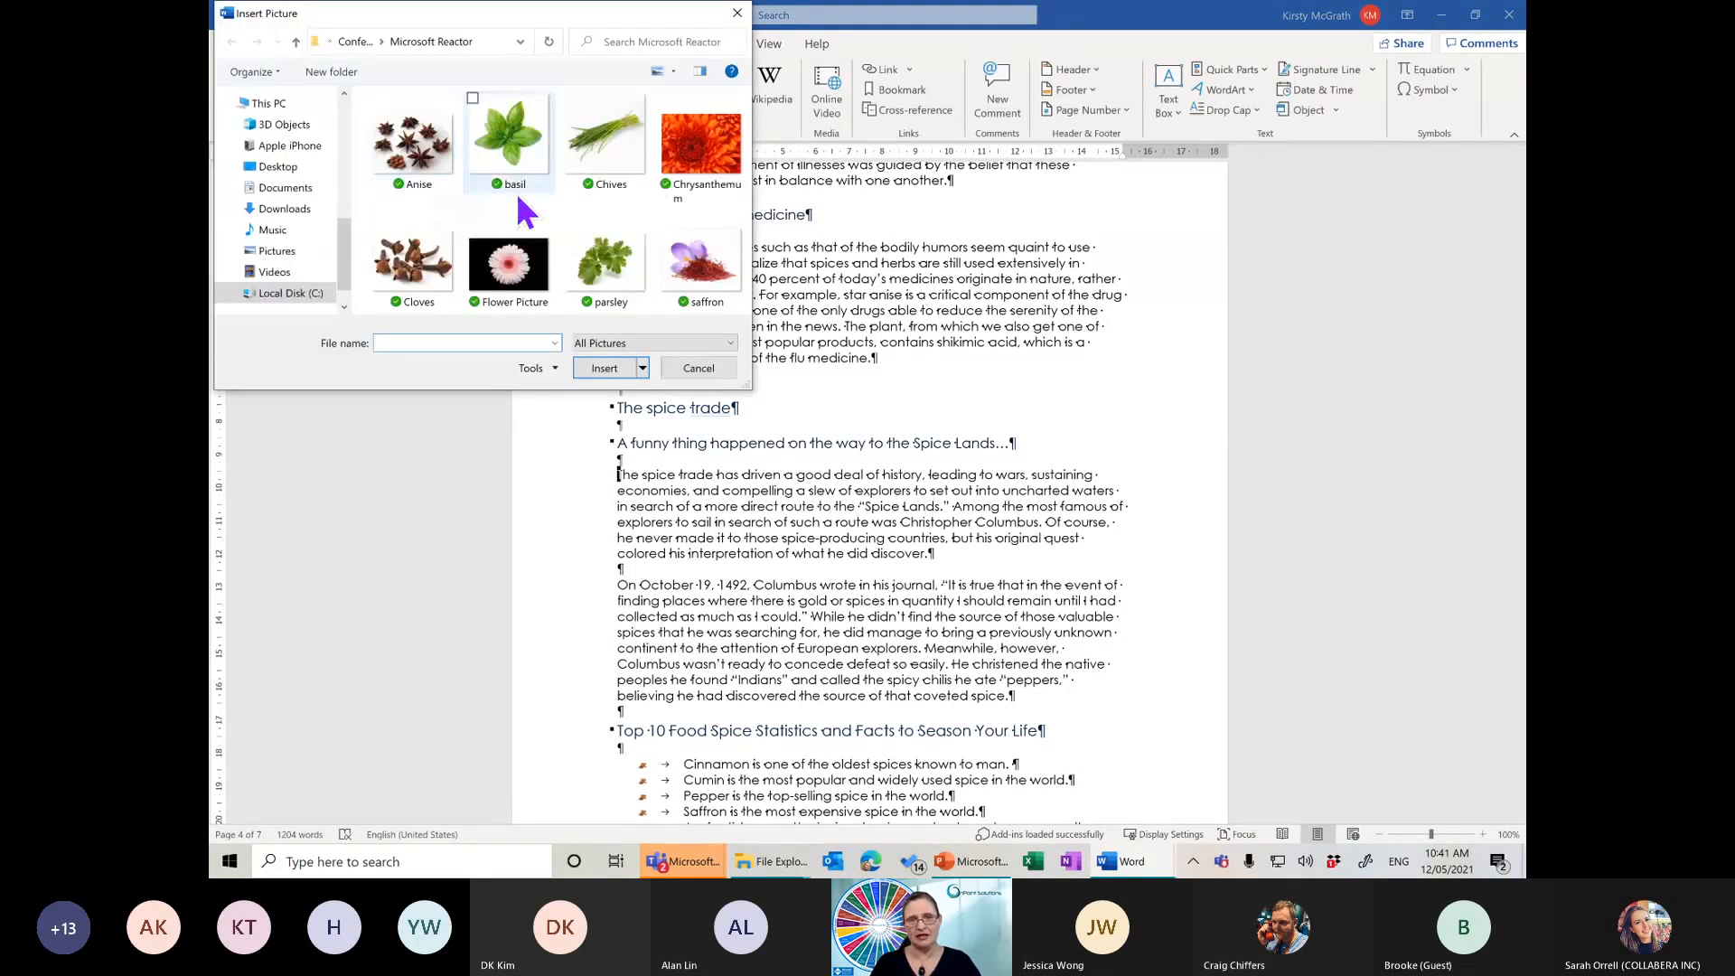
click(481, 135)
click(614, 366)
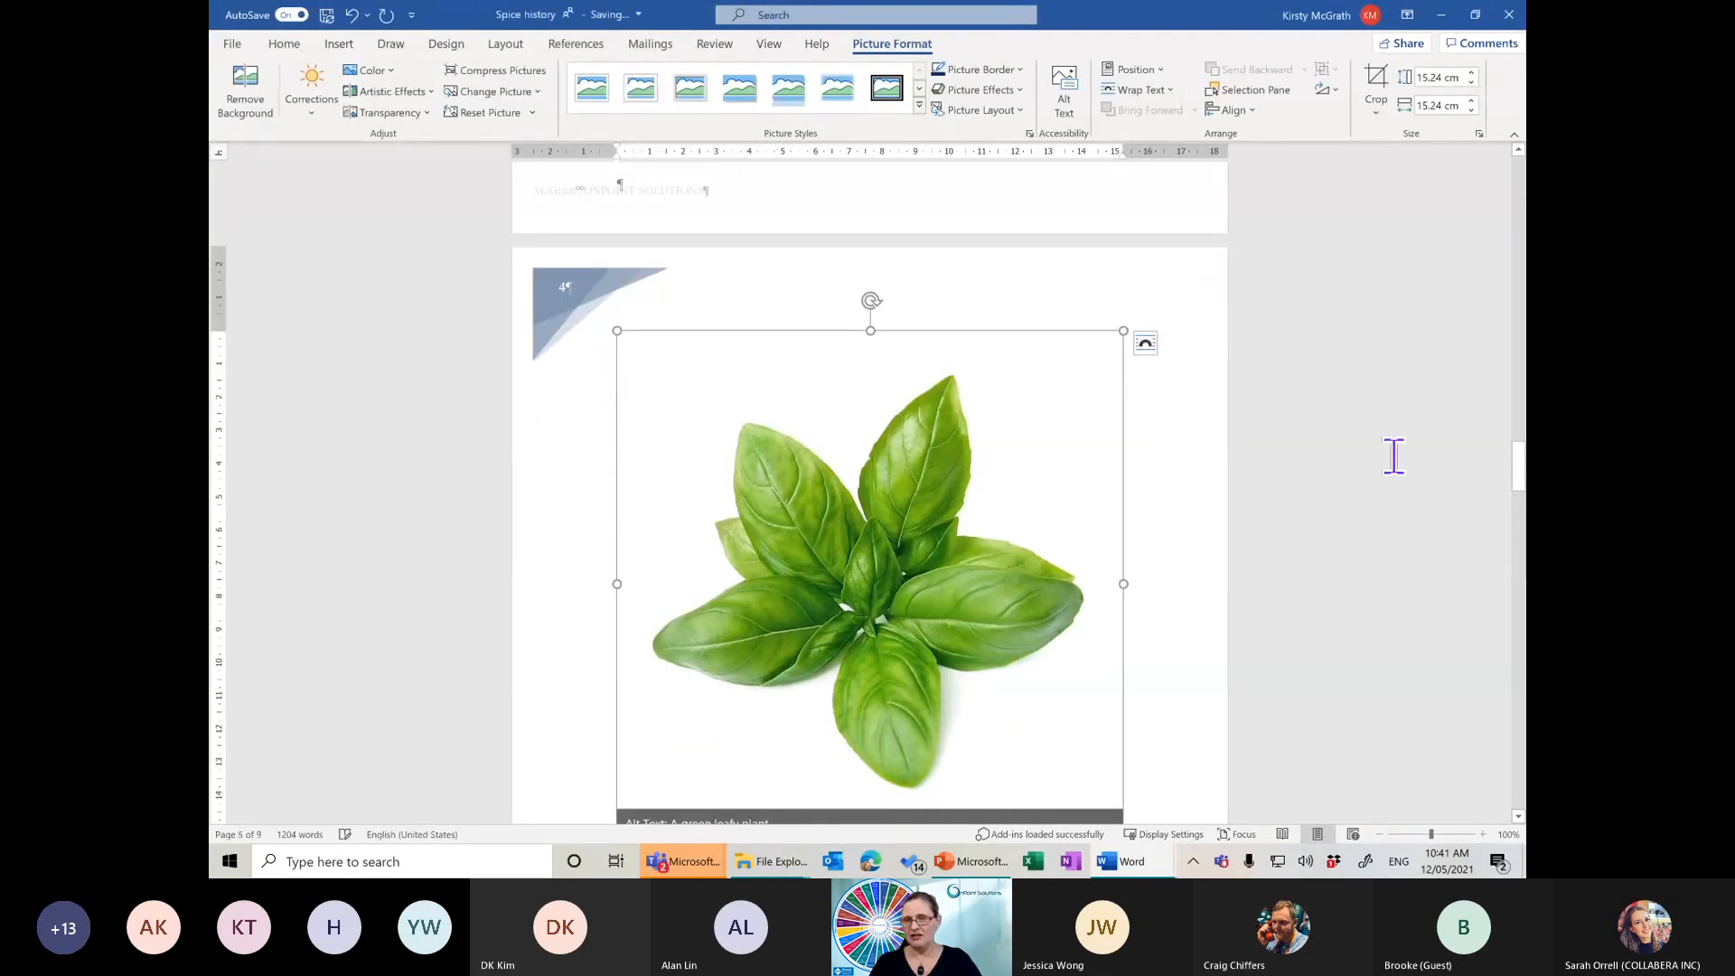
click(1146, 342)
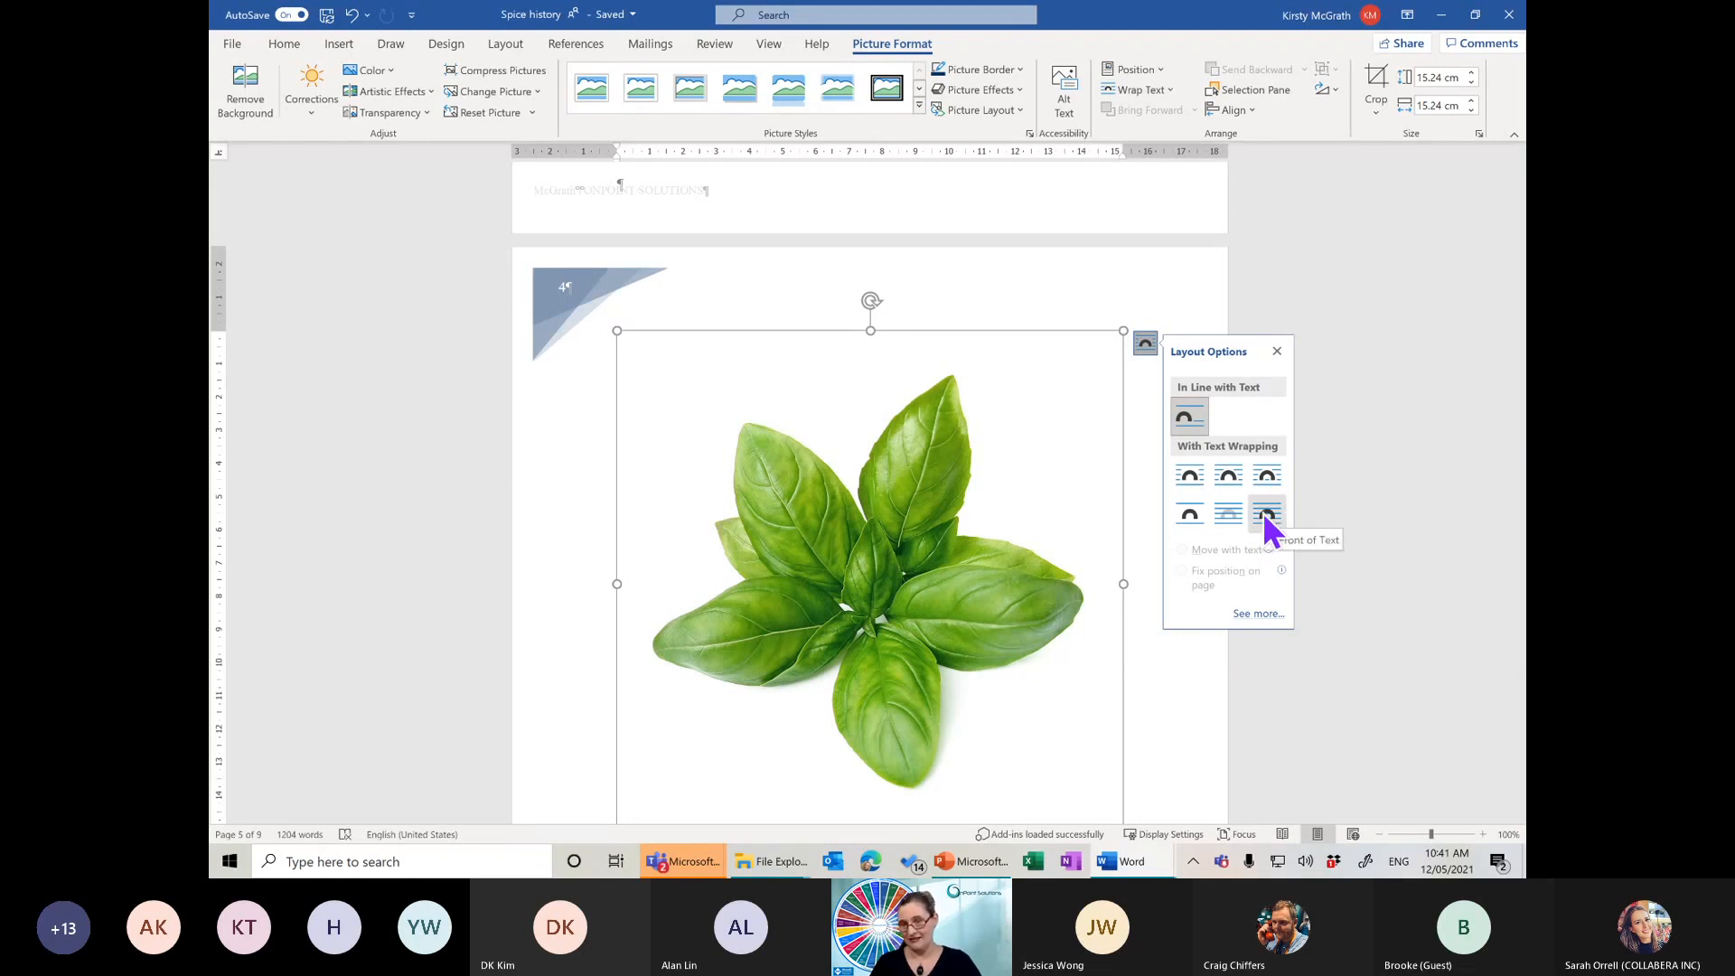
click(1227, 475)
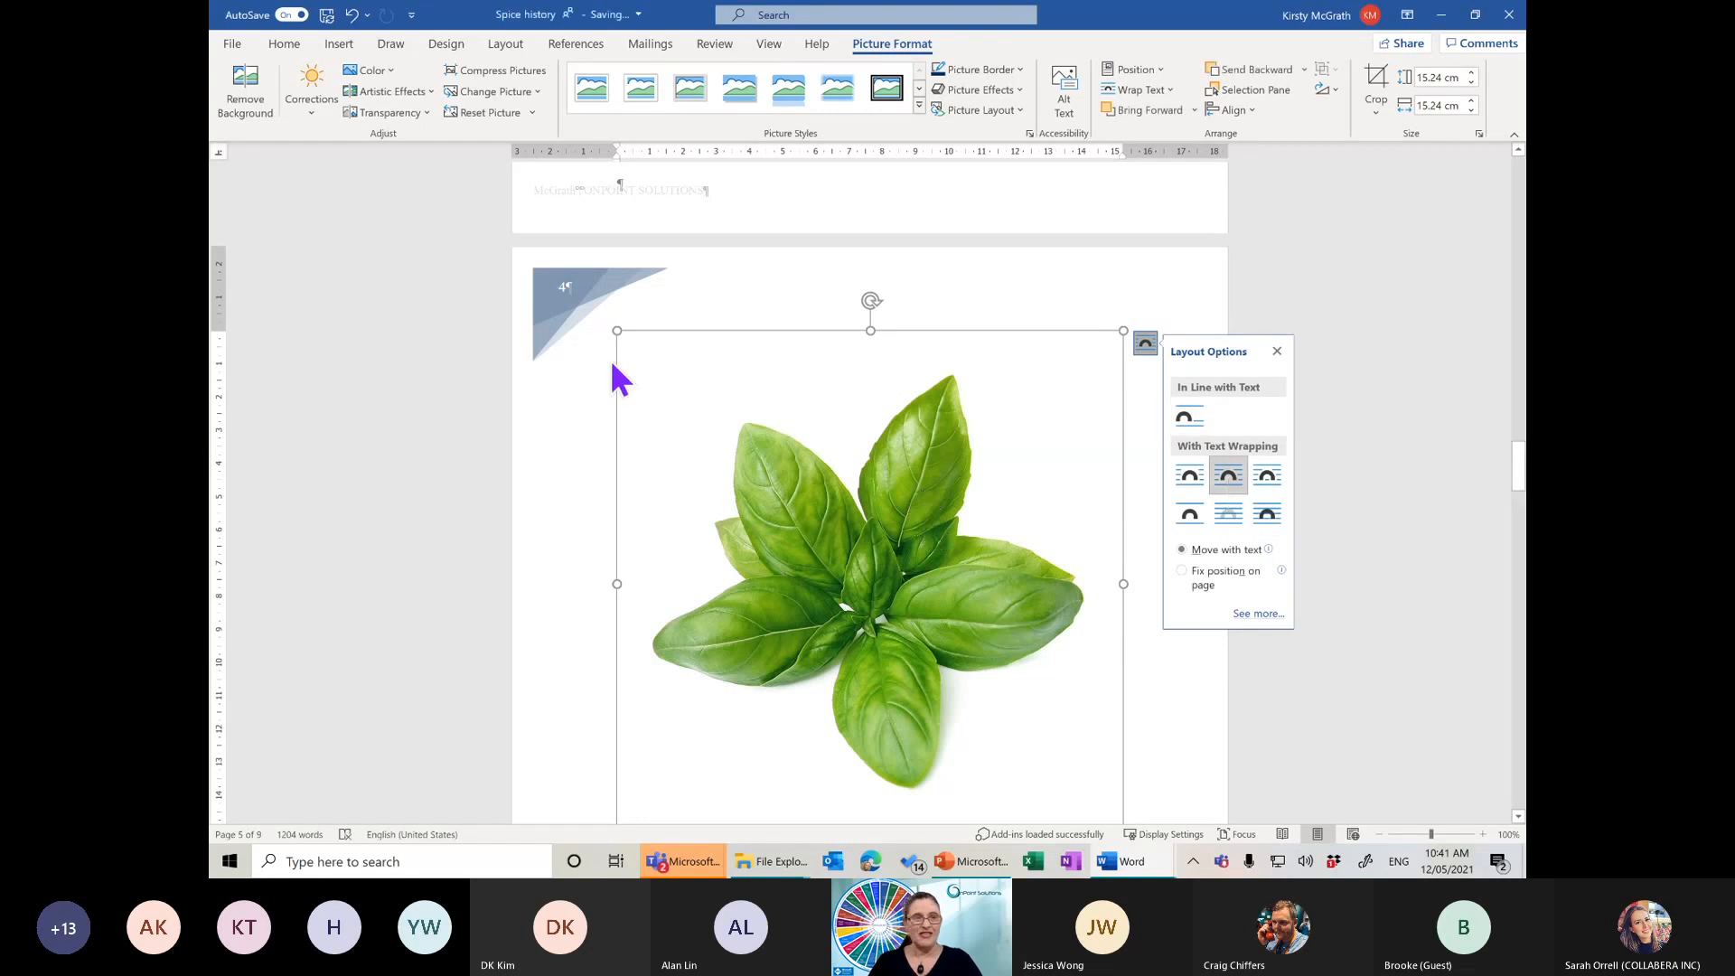
Remove the basil picture's background, marking the cut-off tips of the left, upper and right leaves as areas to keep
click(246, 93)
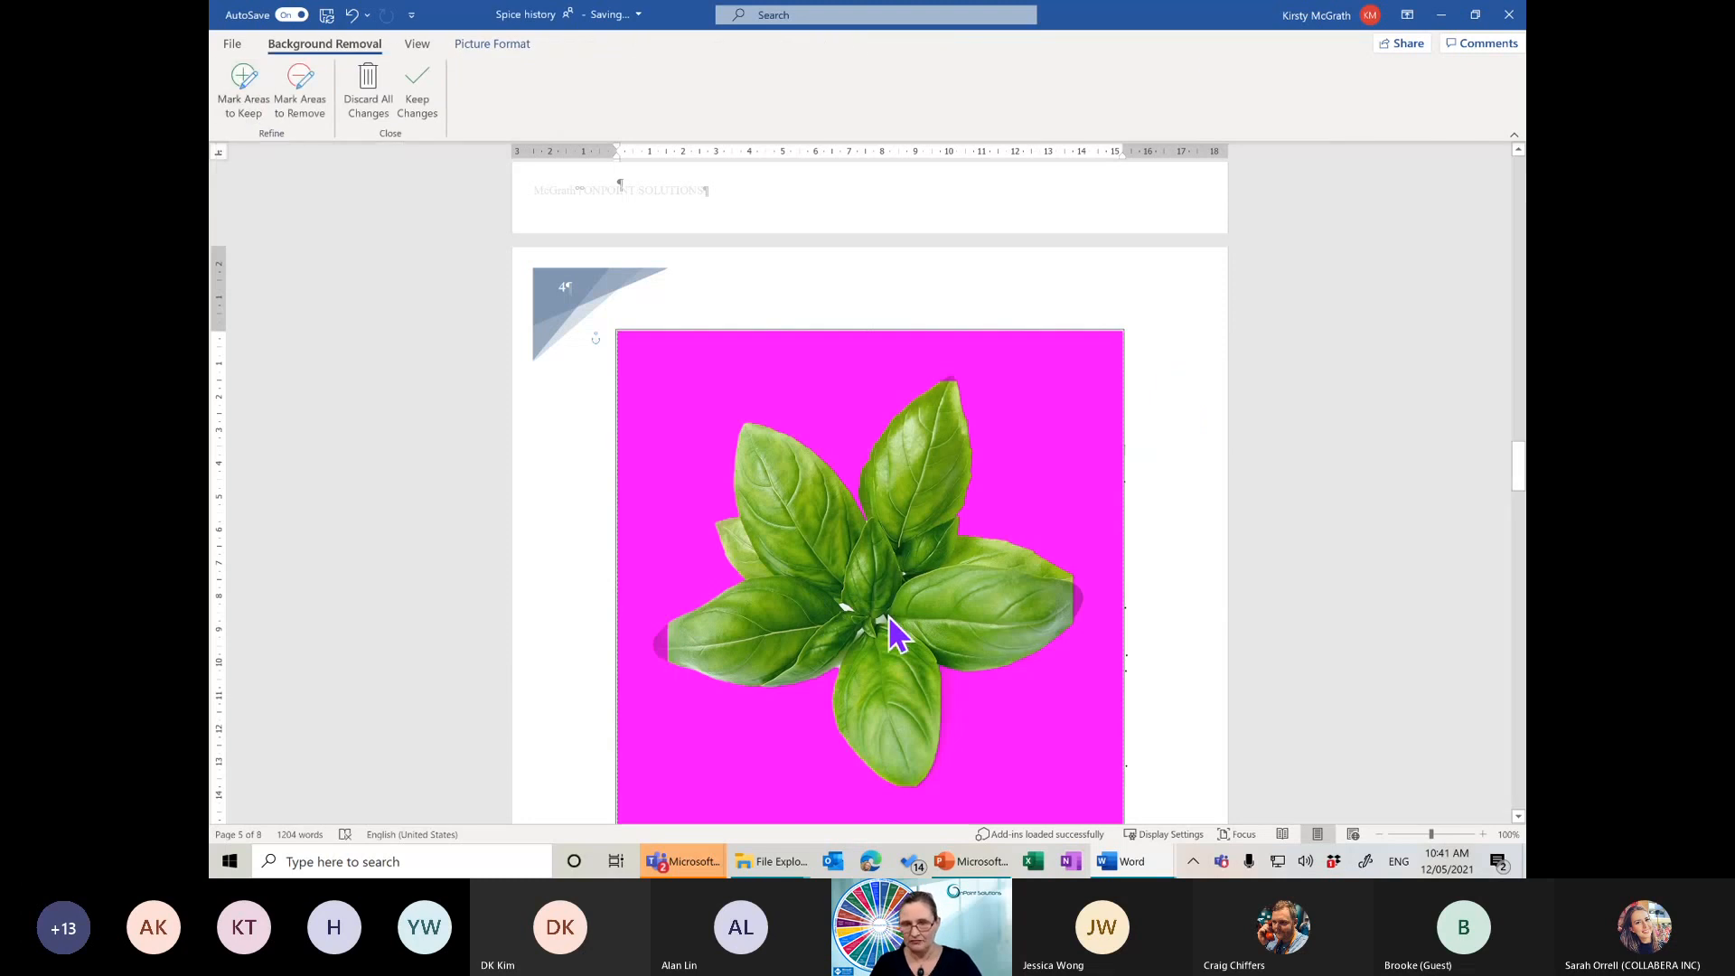
click(243, 89)
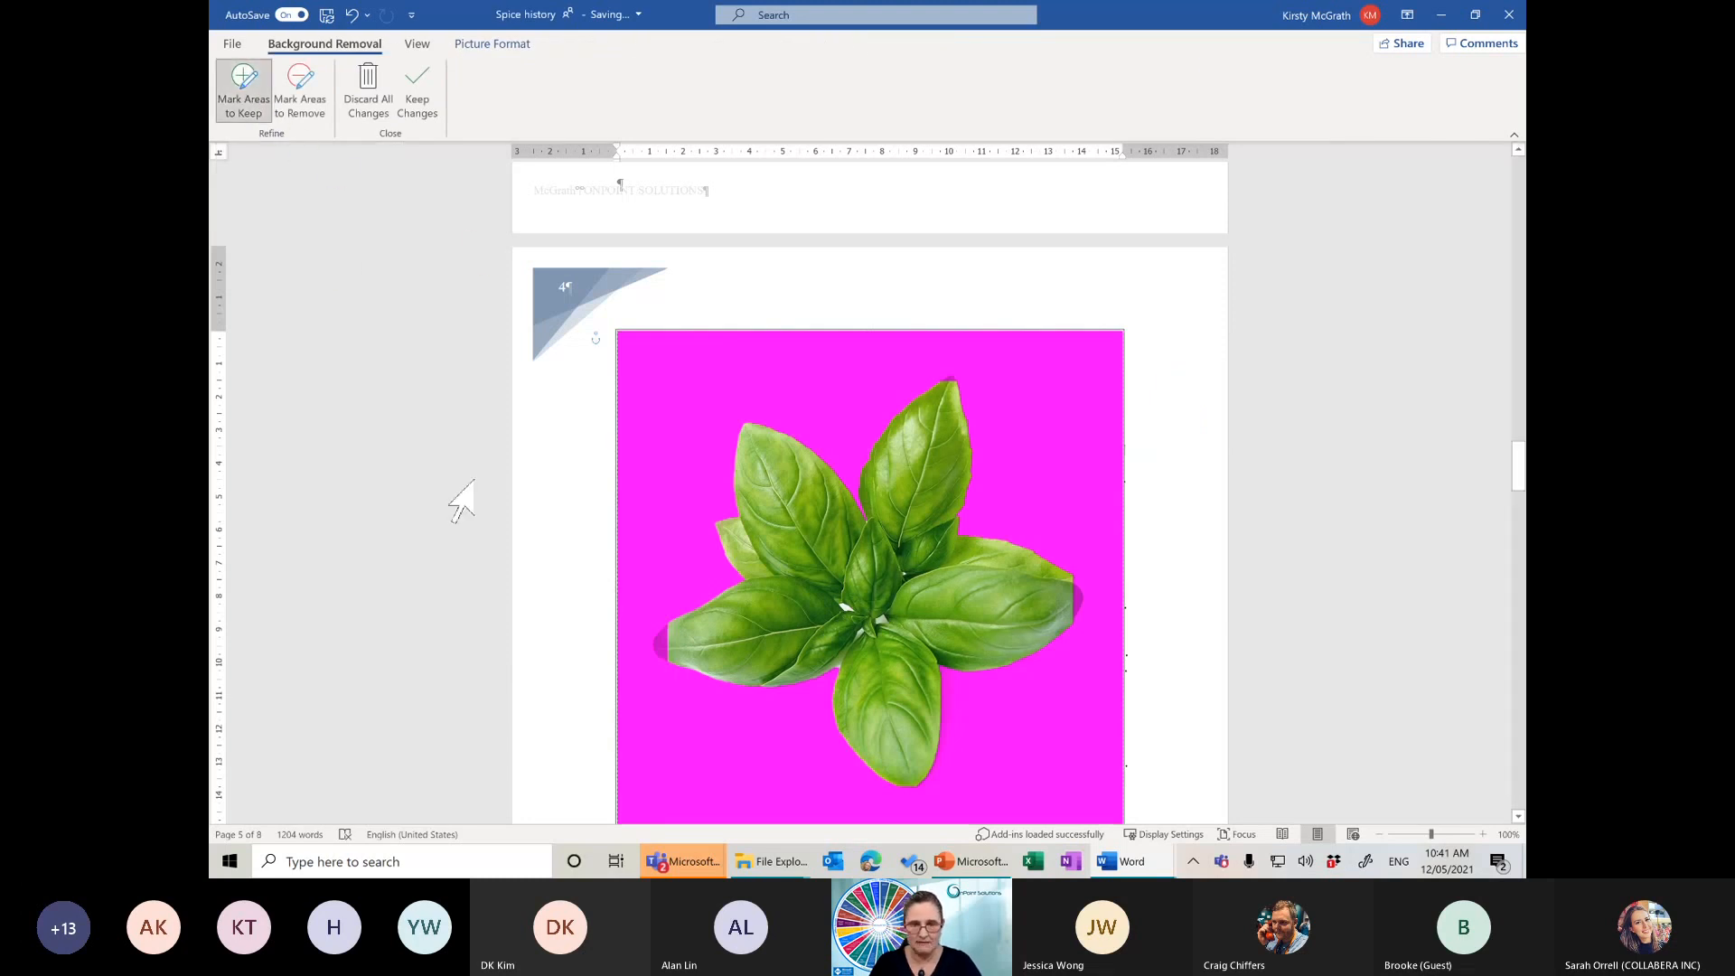
drag(667, 640, 688, 640)
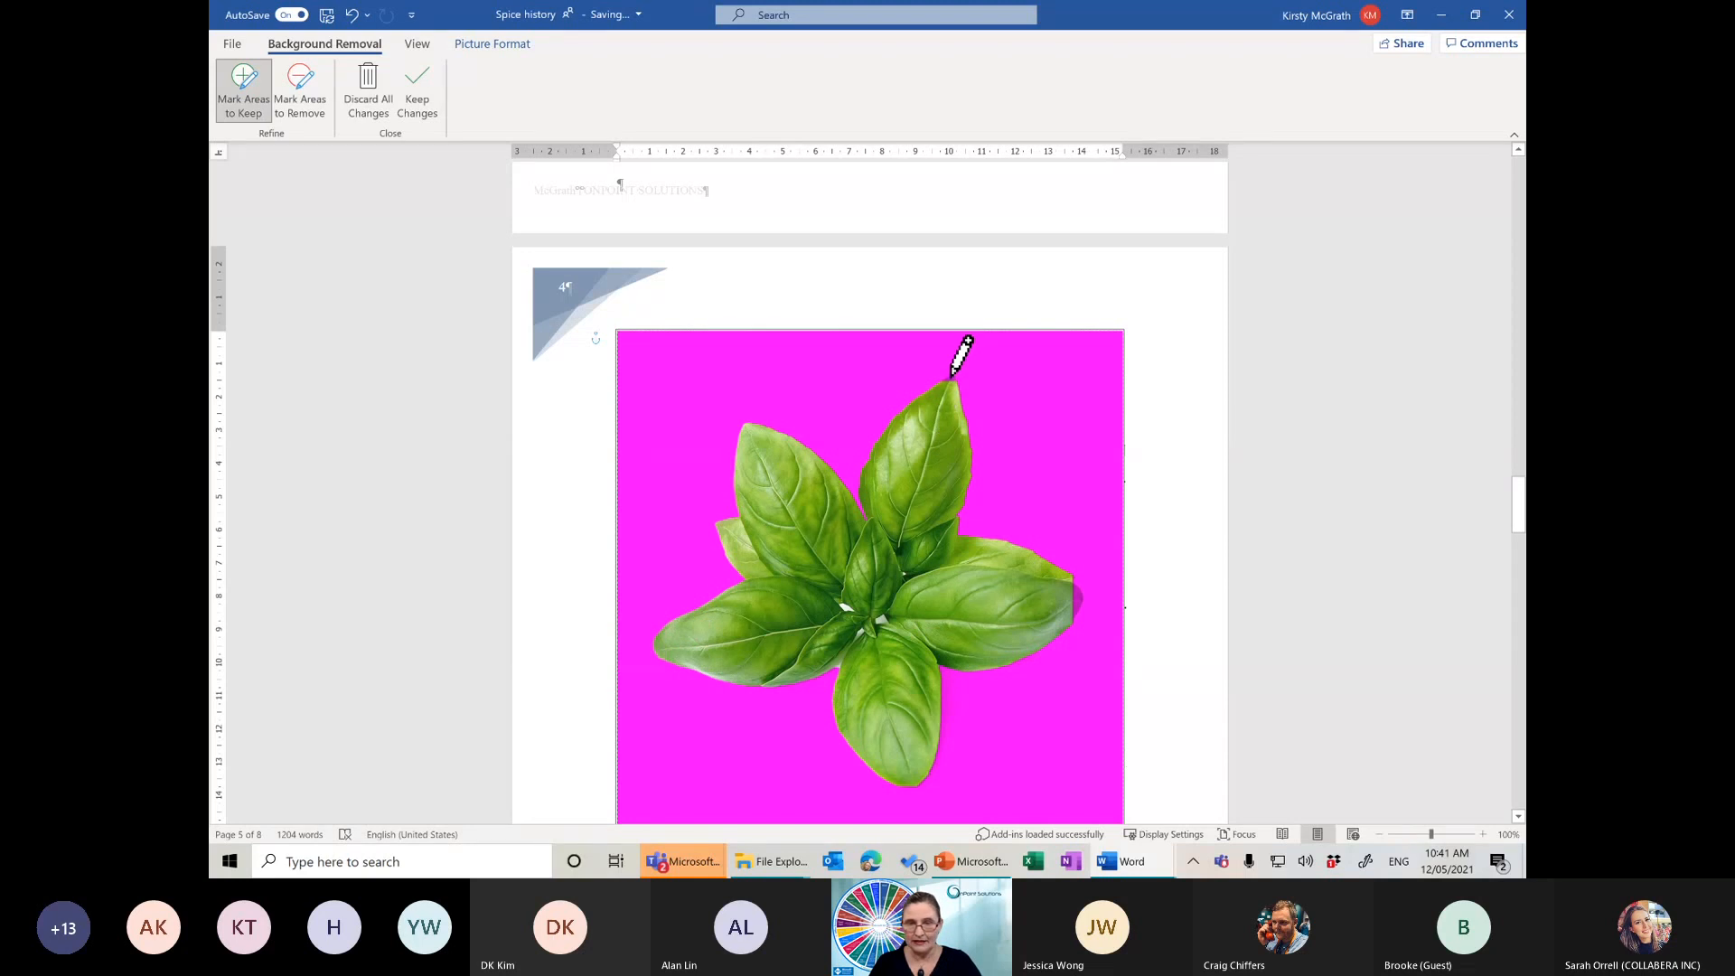
drag(950, 378, 943, 398)
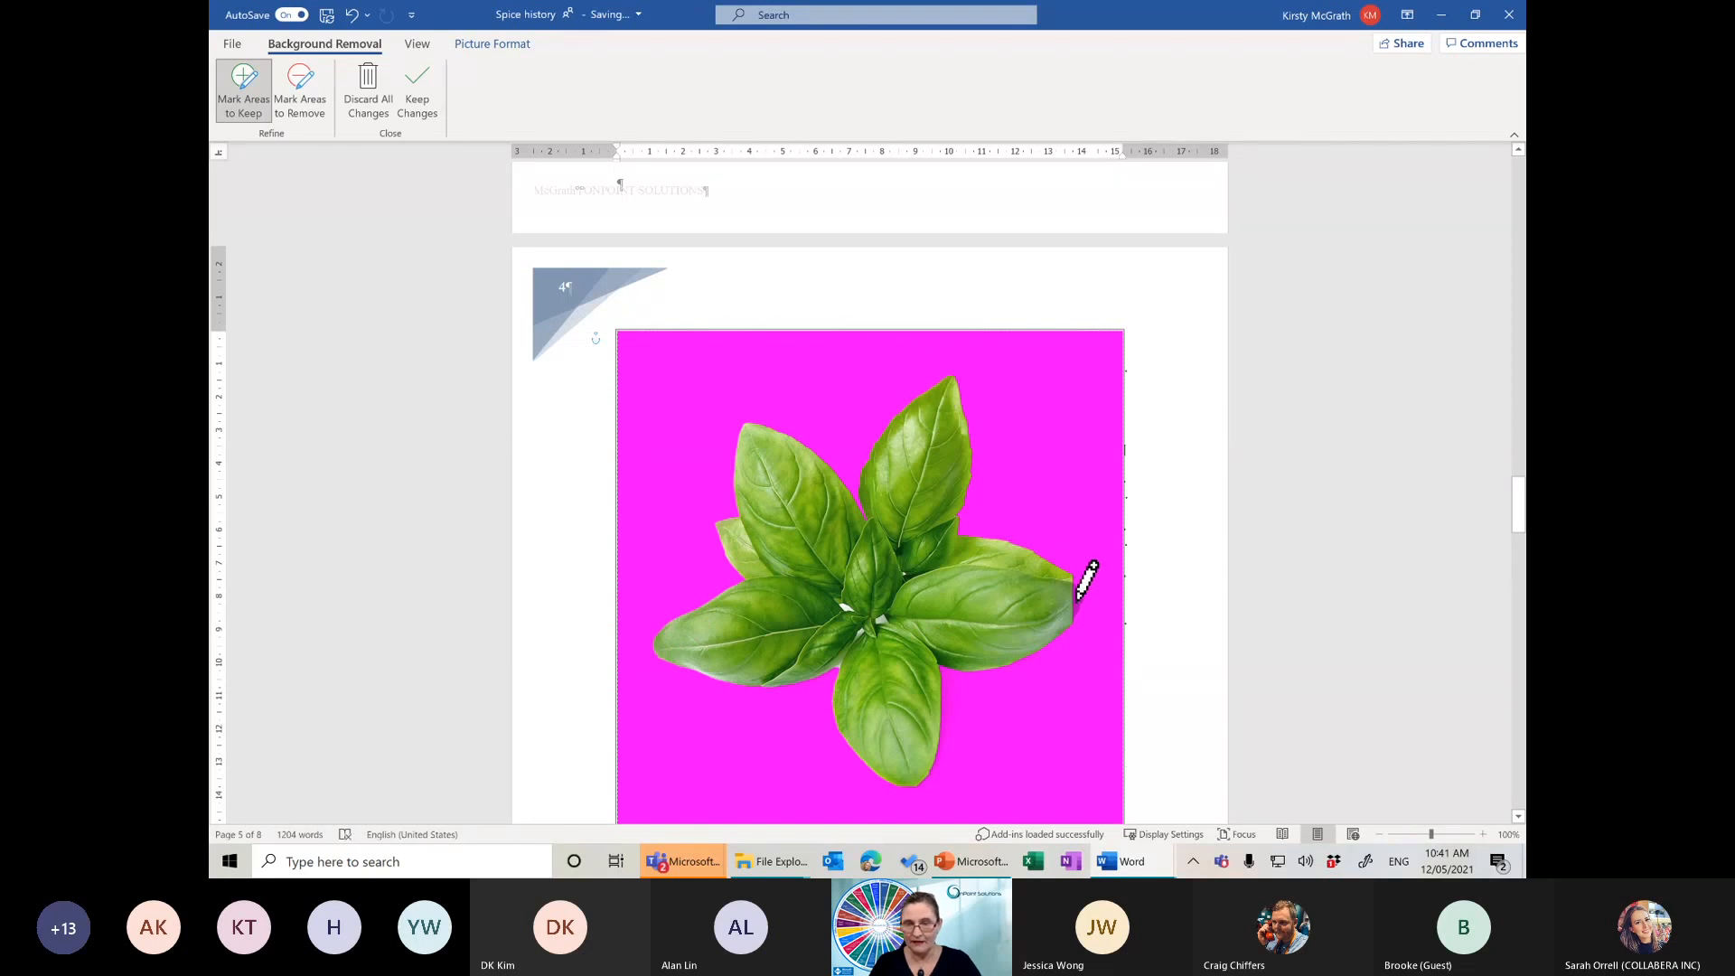
drag(1077, 598, 1081, 622)
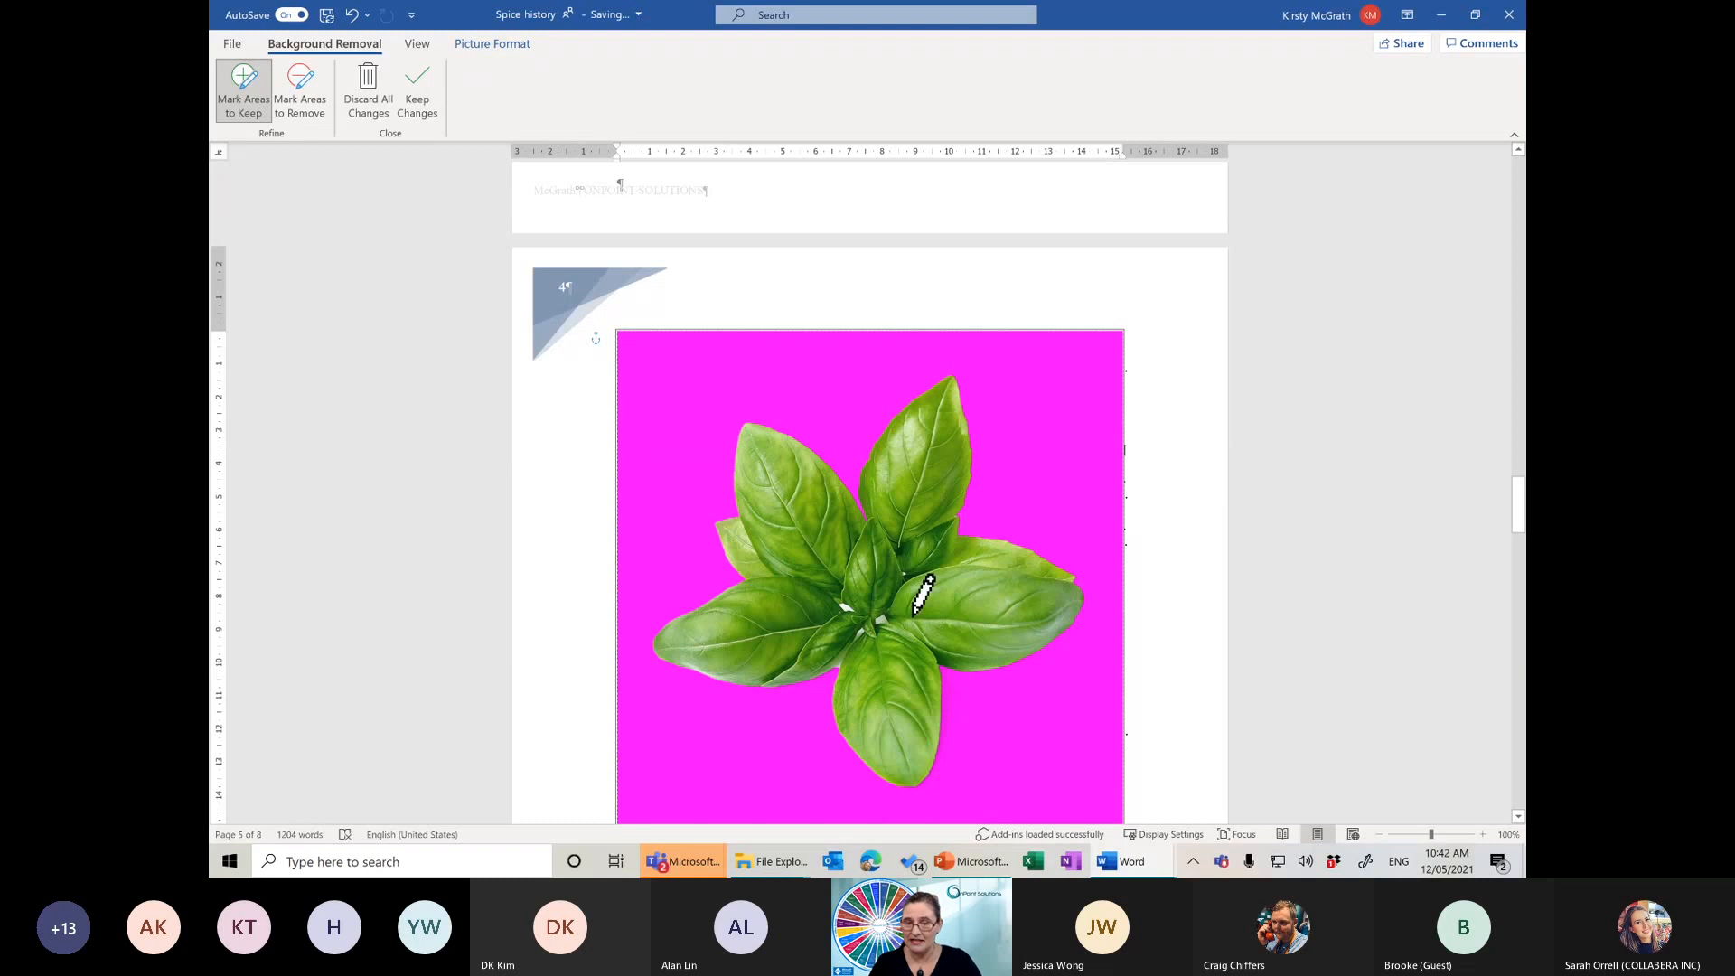
click(418, 90)
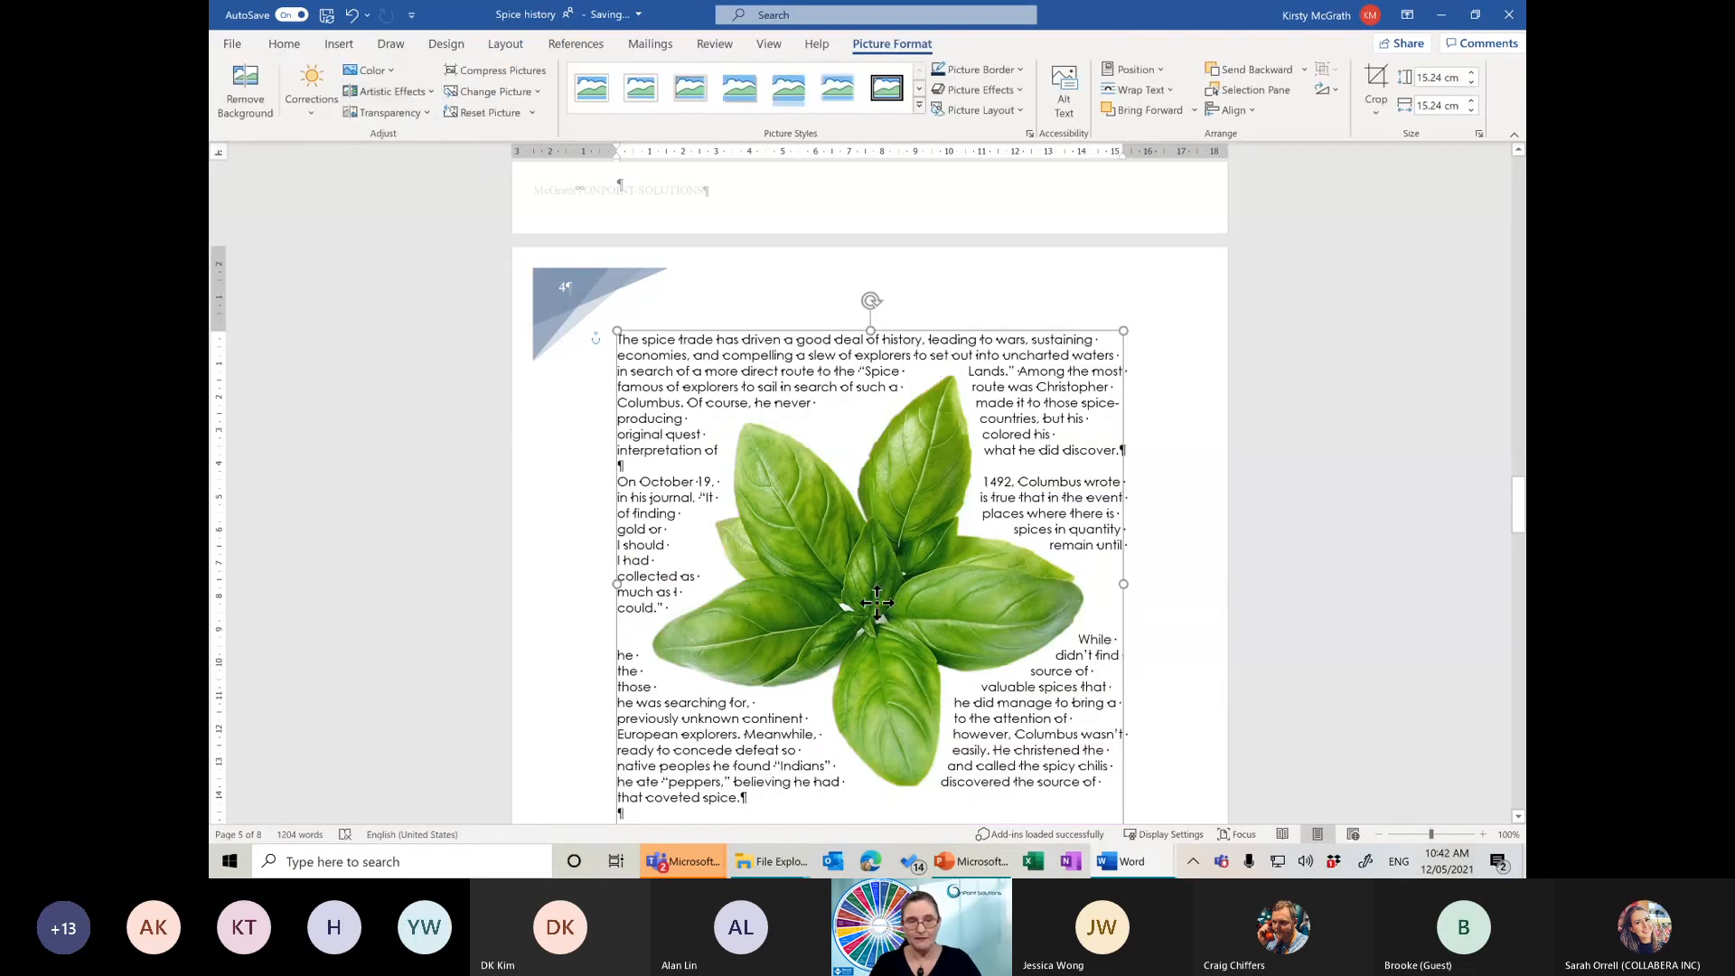
Resize the basil picture to 5.87 cm square and place it at the start of the "The spice trade has driven" paragraph
drag(822, 549, 744, 515)
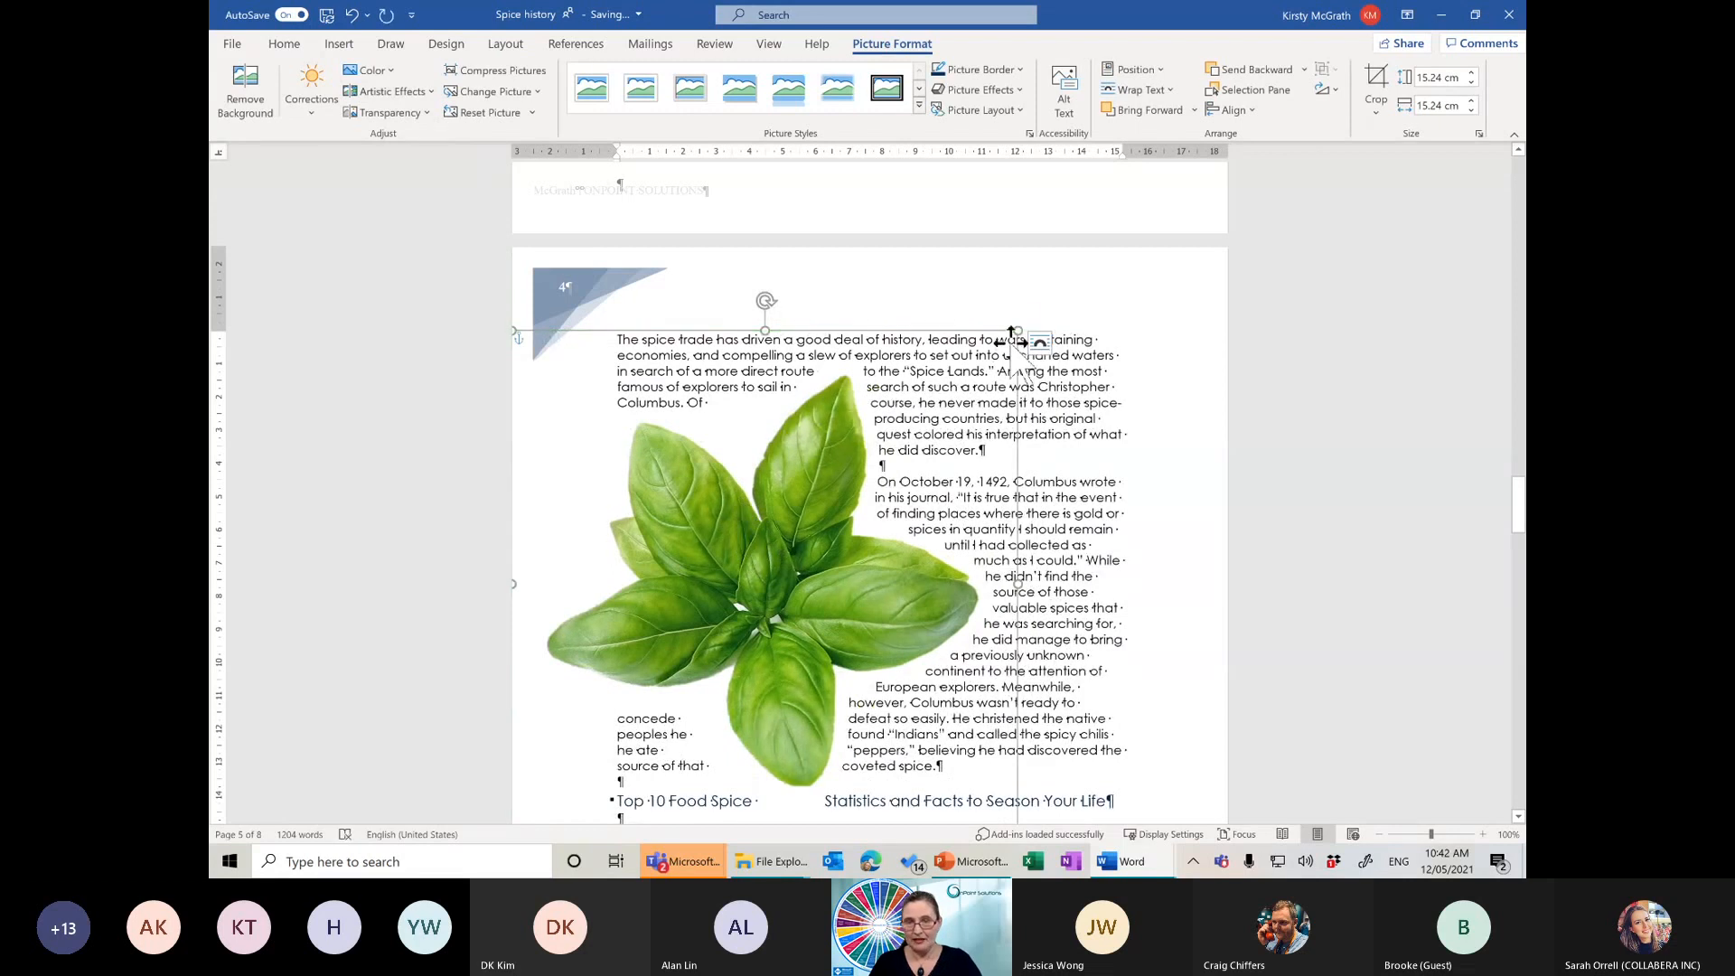
click(1432, 77)
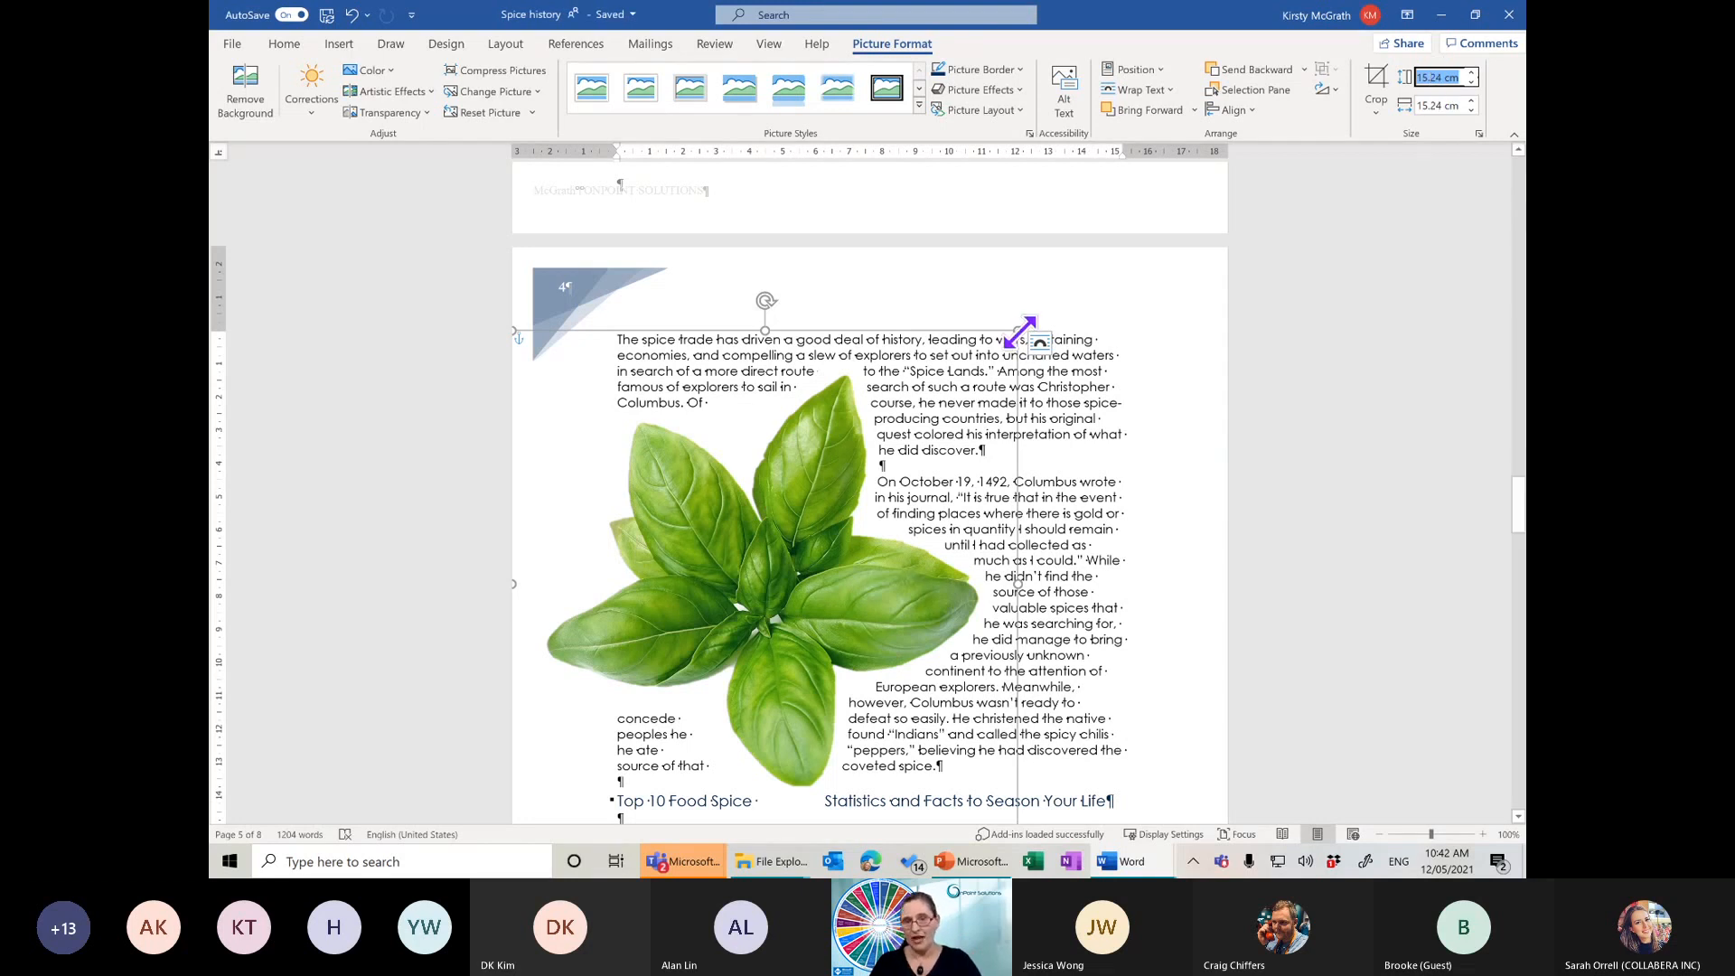
click(904, 342)
scroll(904, 341, down, 10)
key(ctrl+z)
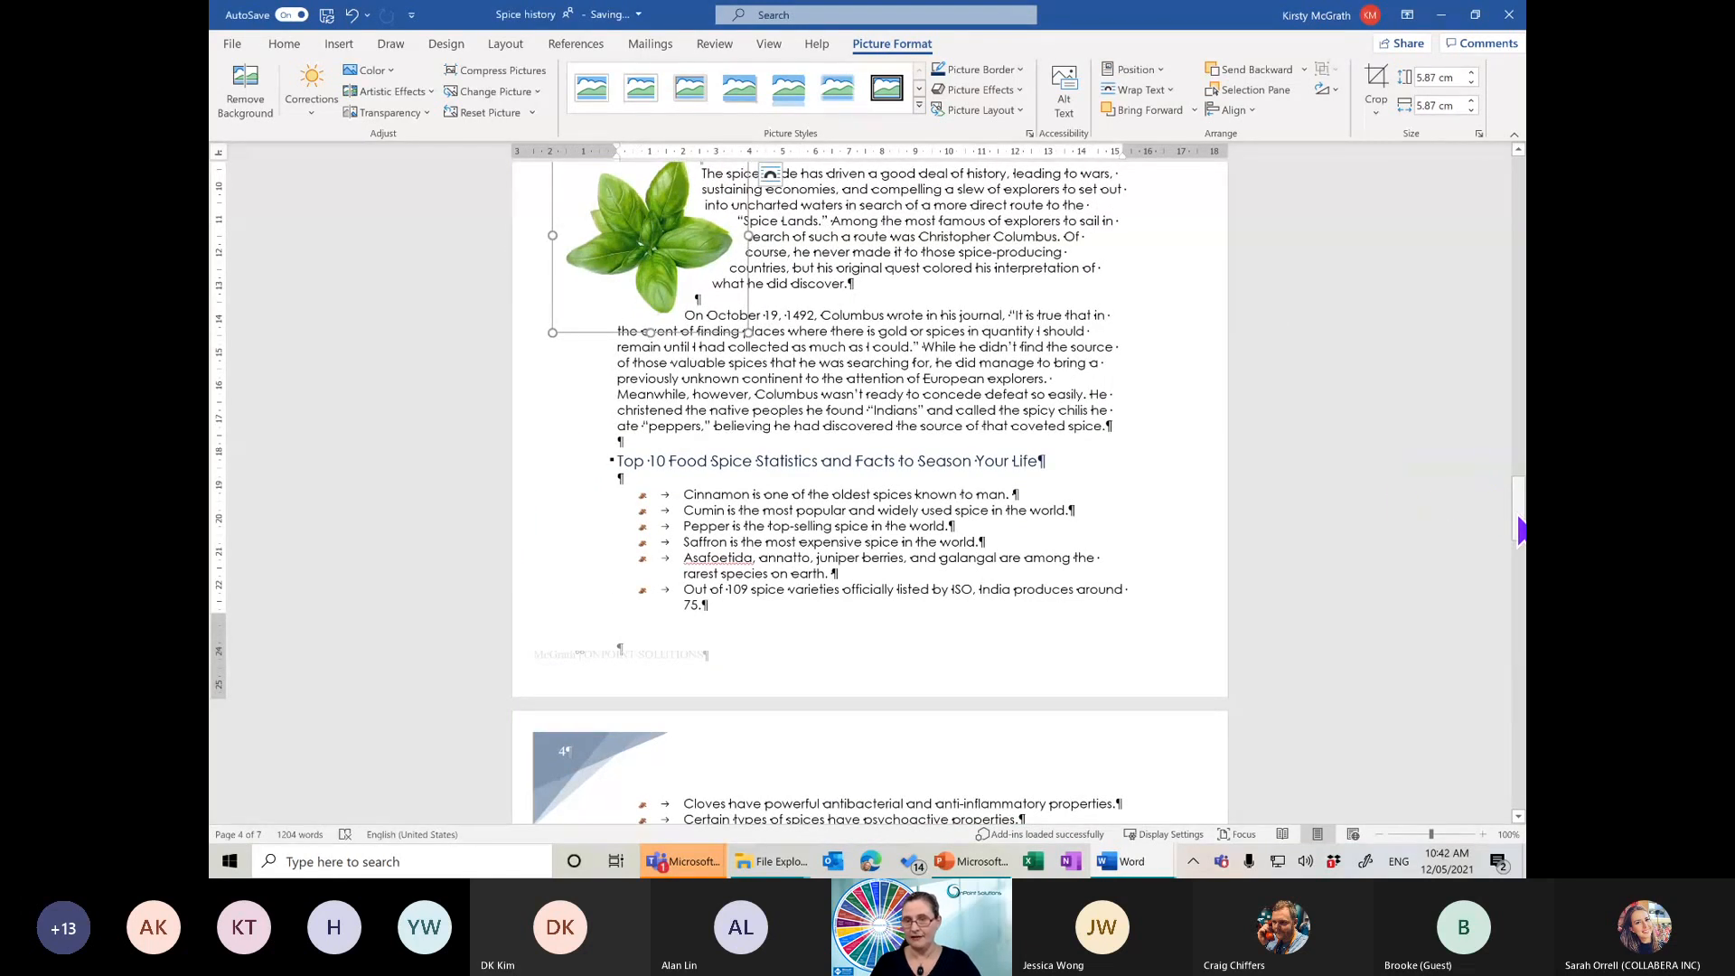
drag(1521, 532, 1521, 513)
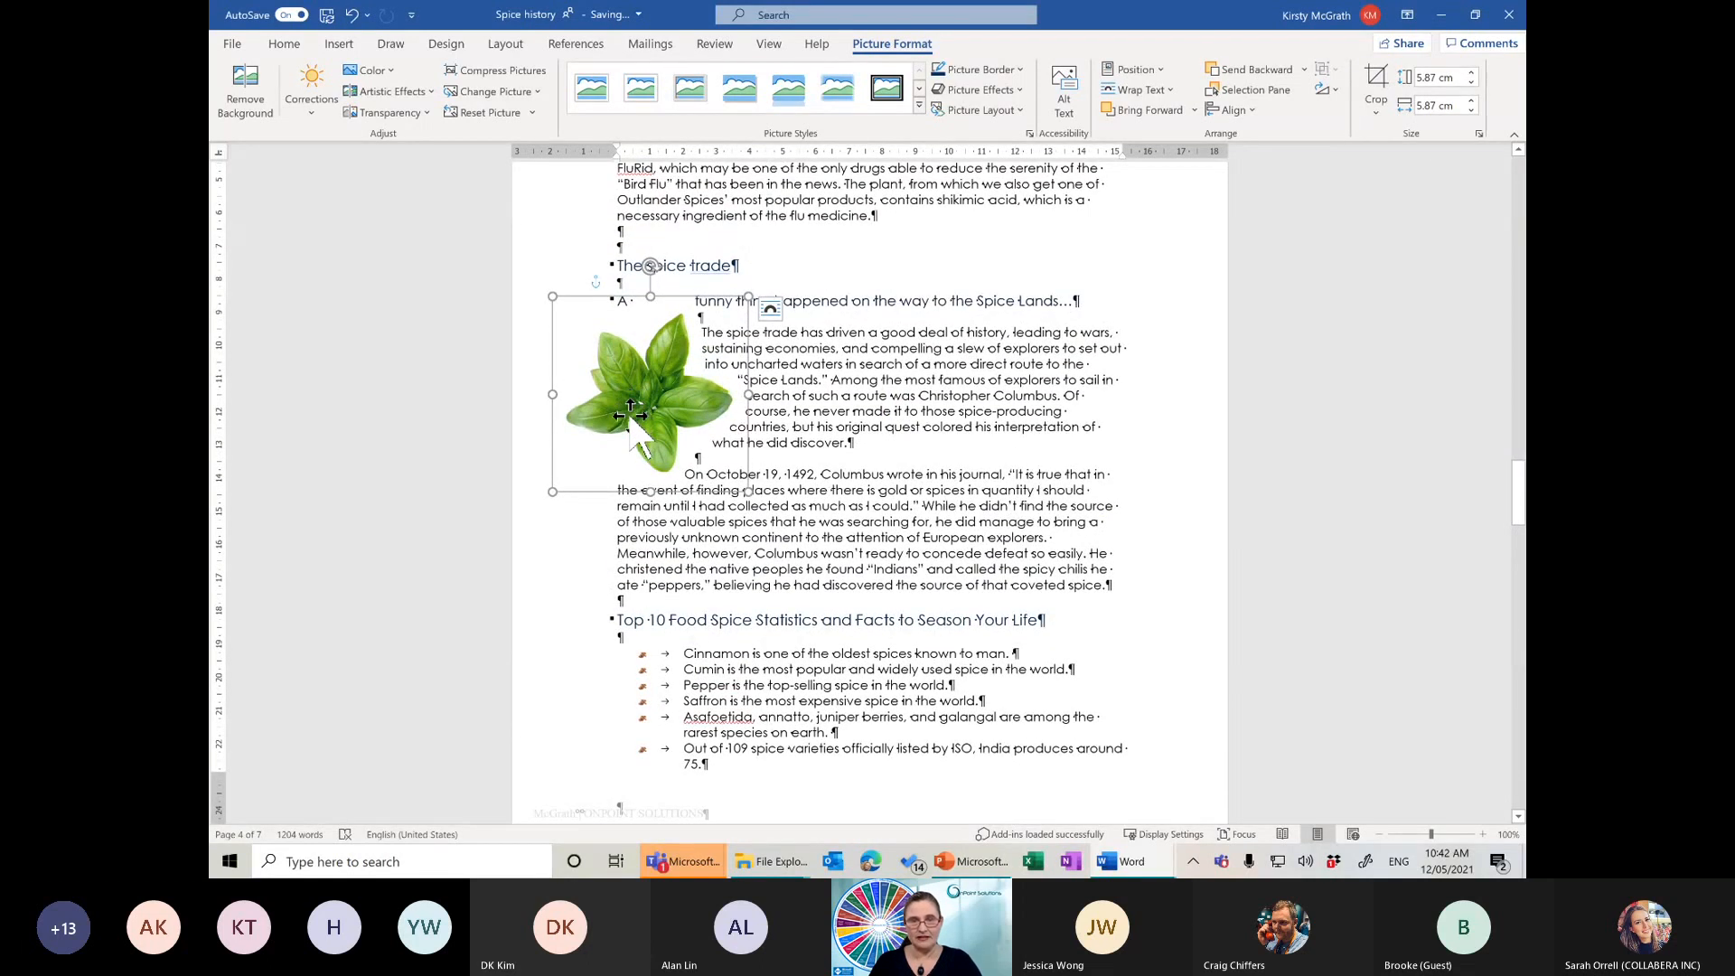
drag(635, 451, 678, 440)
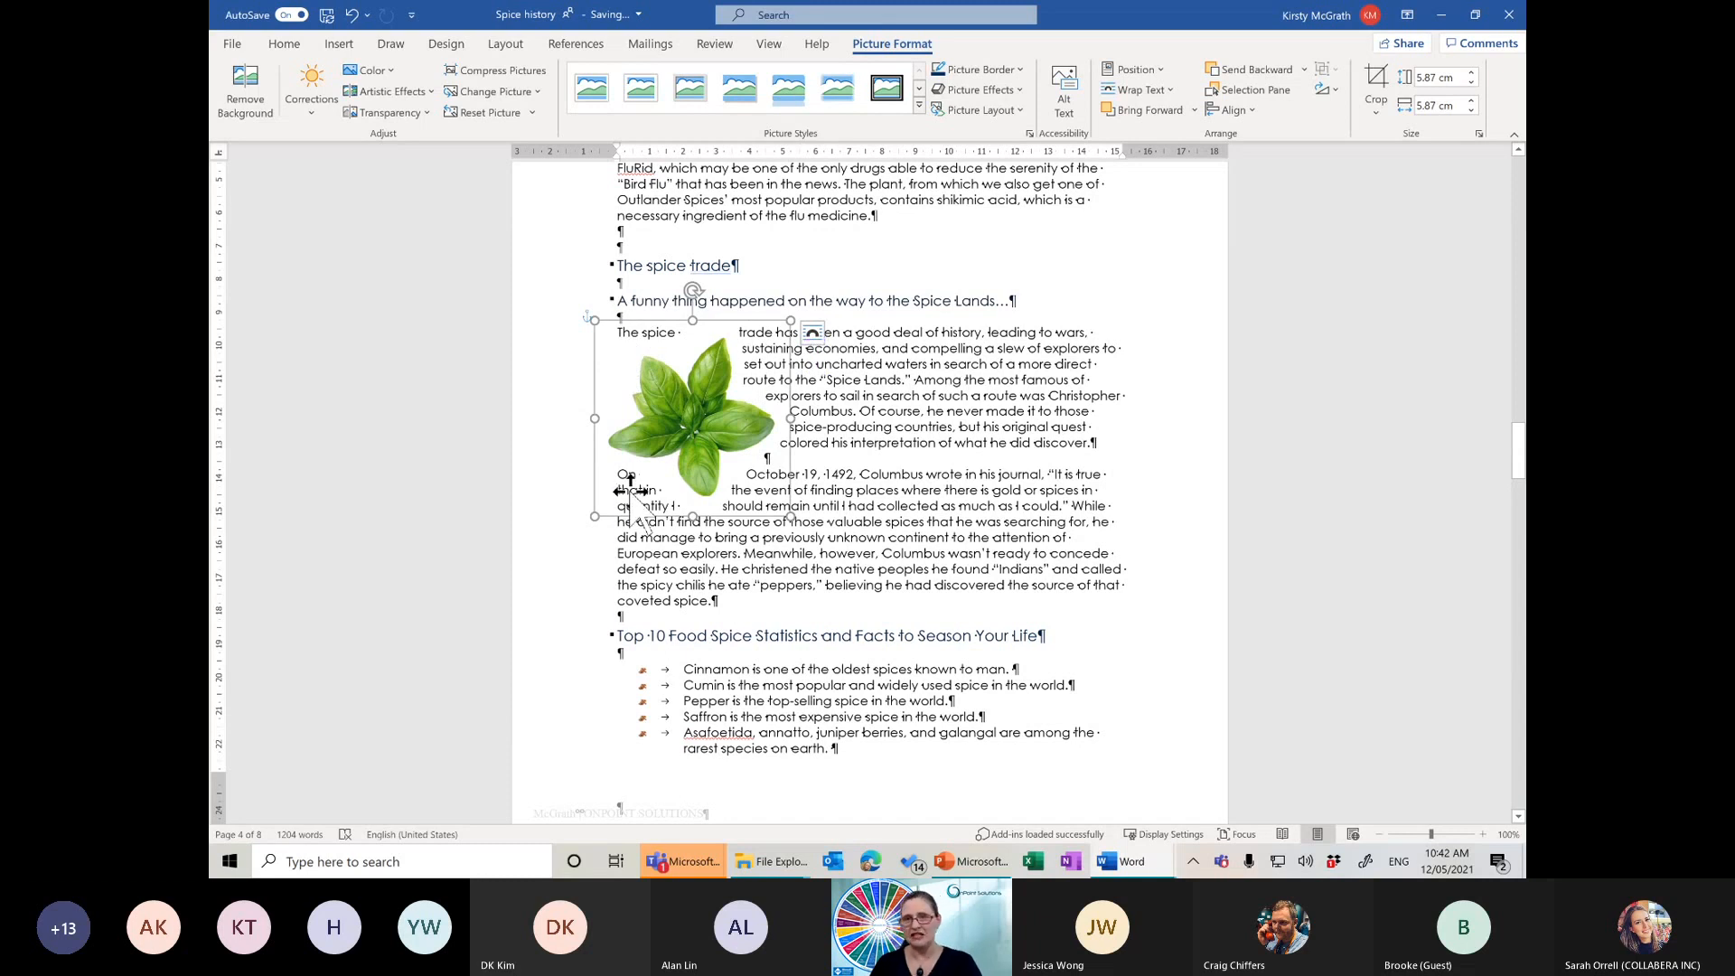
Edit the basil picture's wrap points, extending the upper-left and lower-left outline to the page margin so no text flows on its left
click(1152, 92)
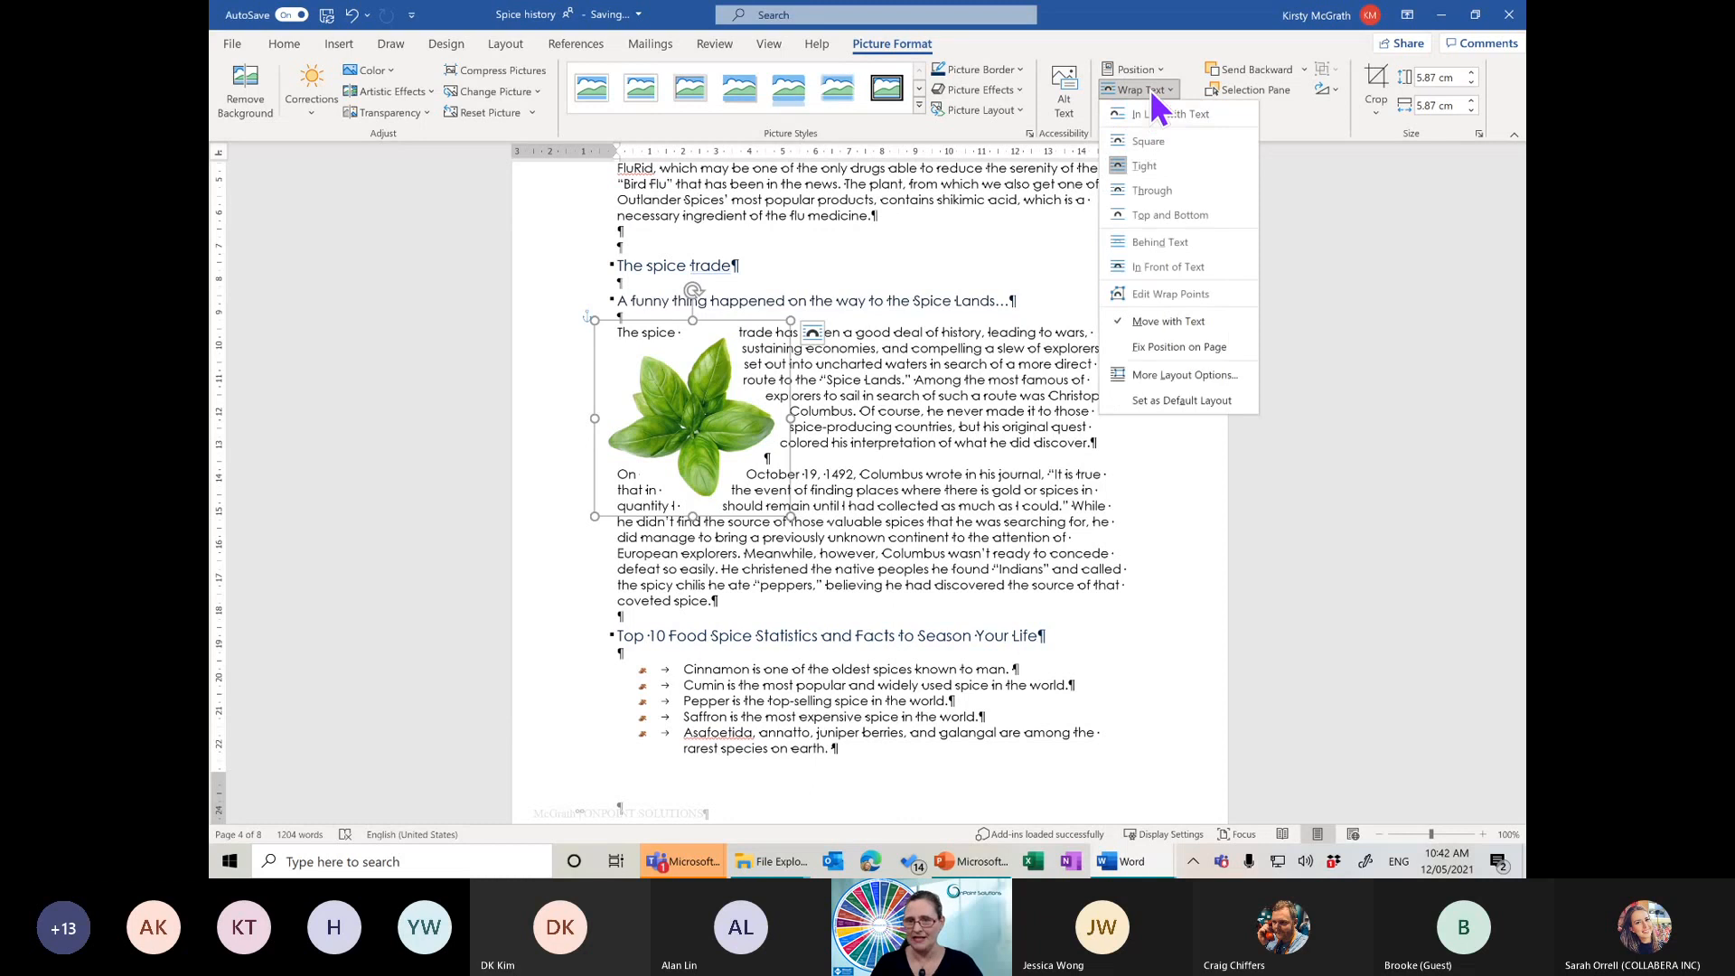
click(1171, 294)
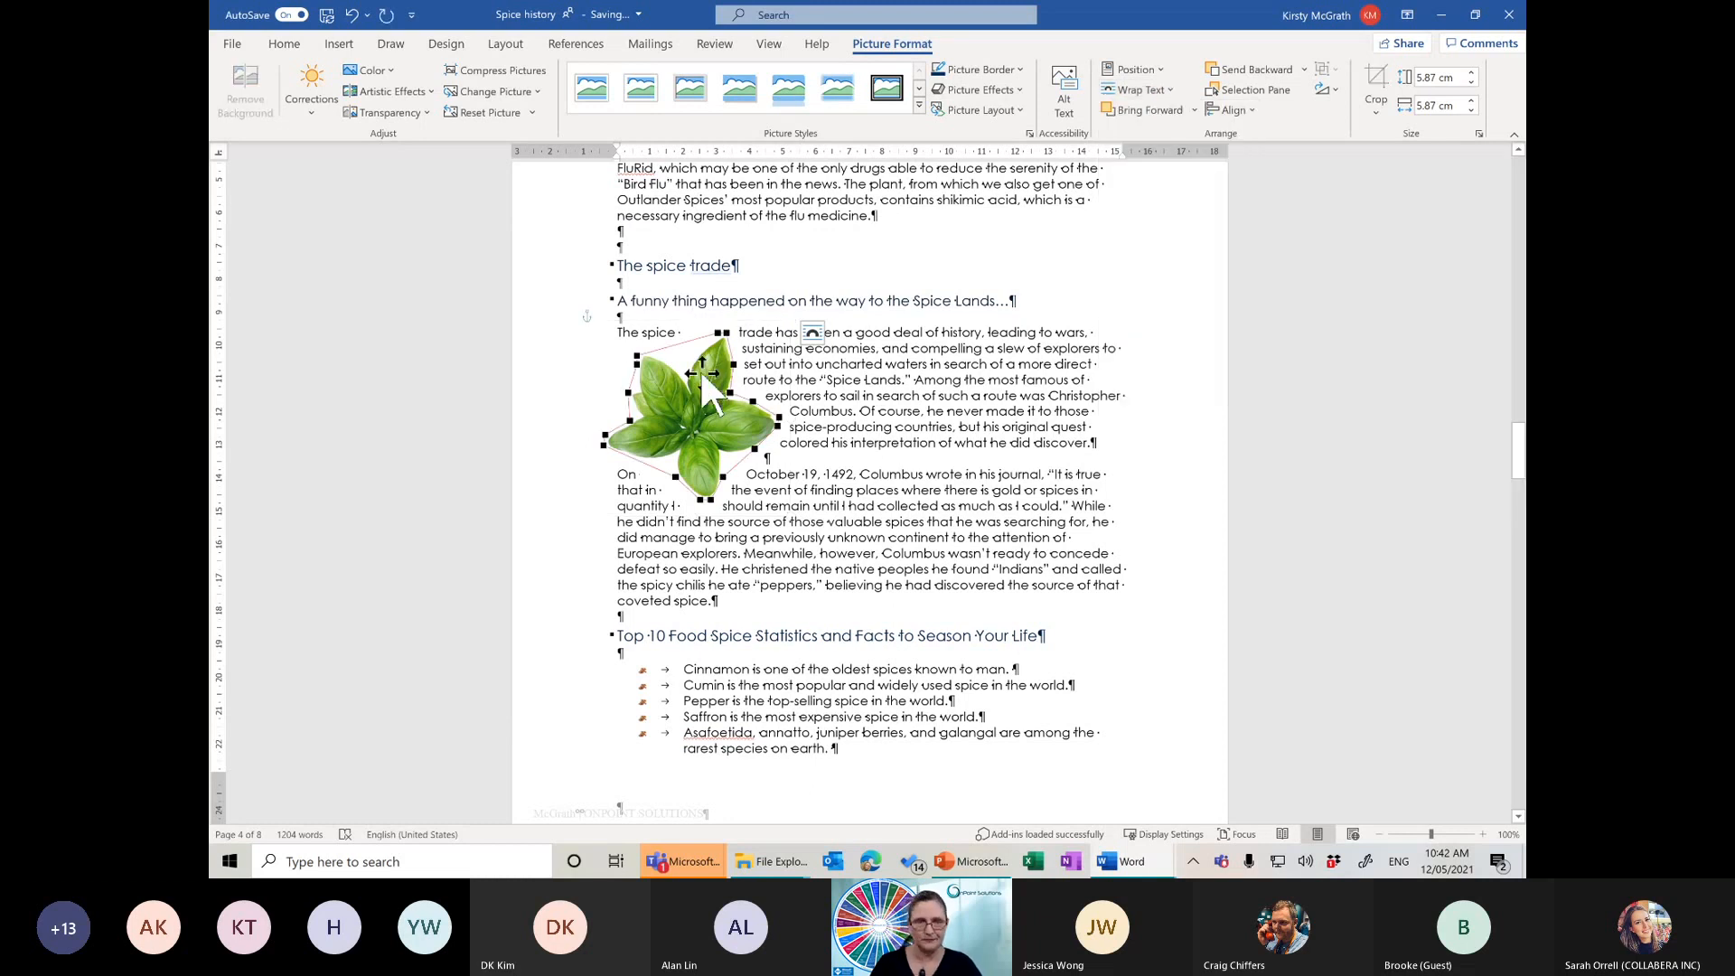
drag(637, 356, 620, 330)
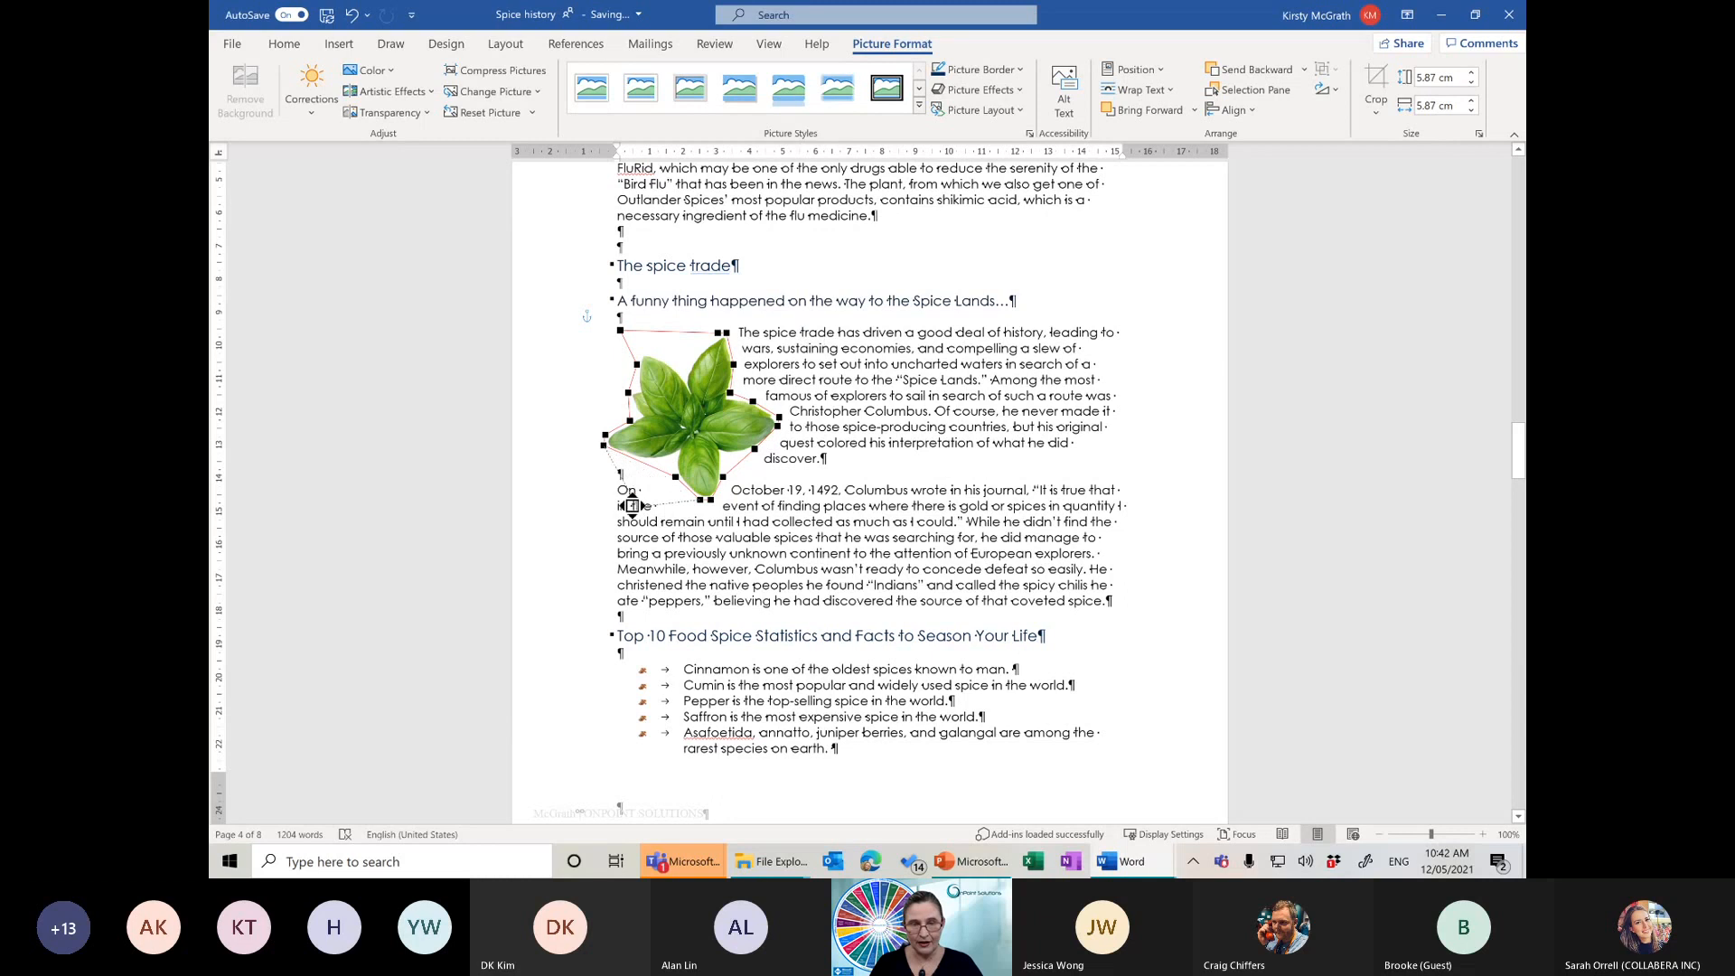
drag(633, 505, 614, 504)
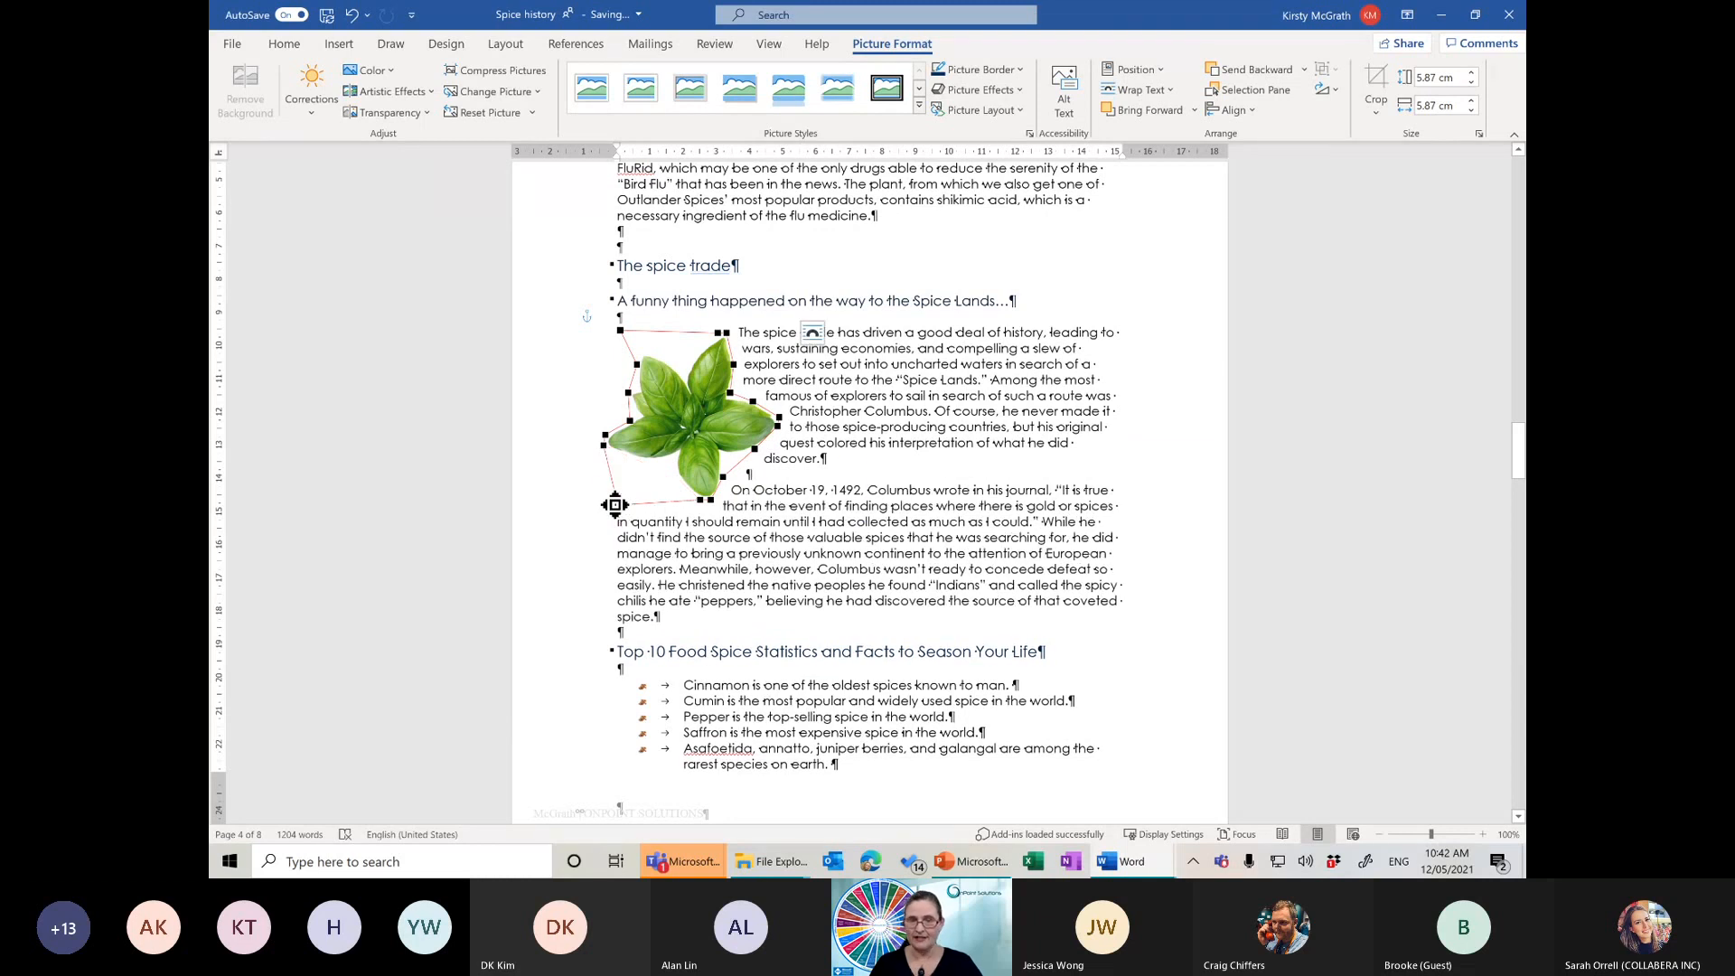
click(822, 458)
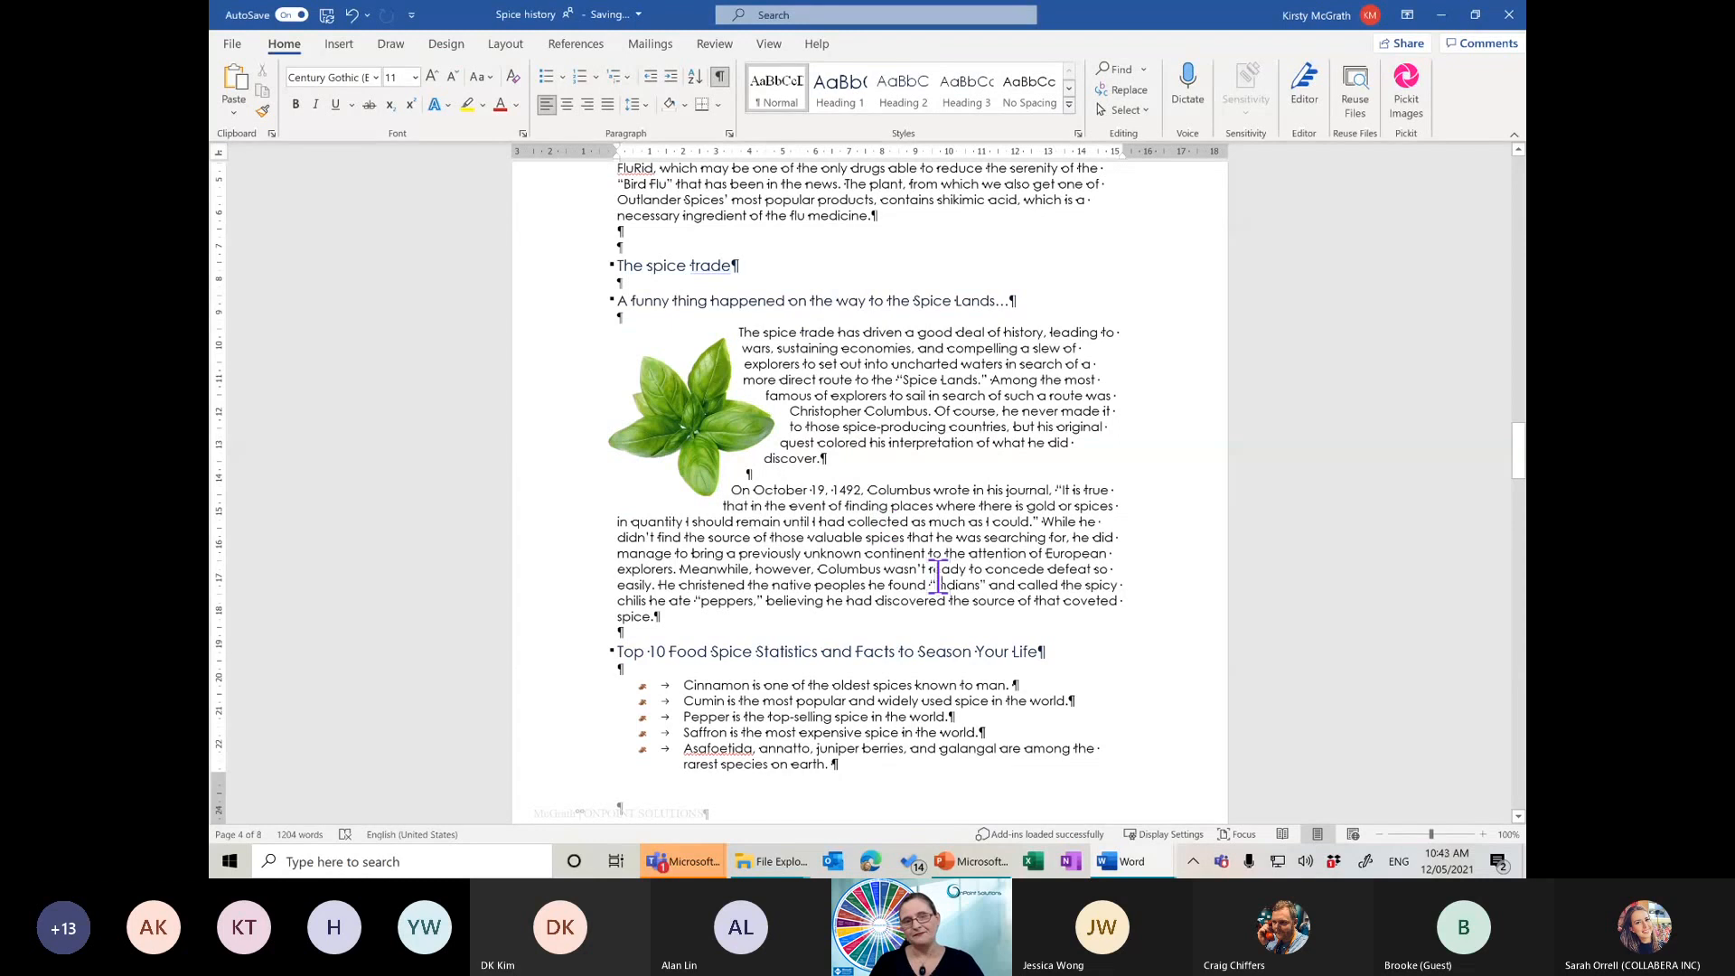
Move the basil picture slightly up and left so its left leaf overhangs the text margin beside the spice trade paragraph
drag(680, 410, 657, 391)
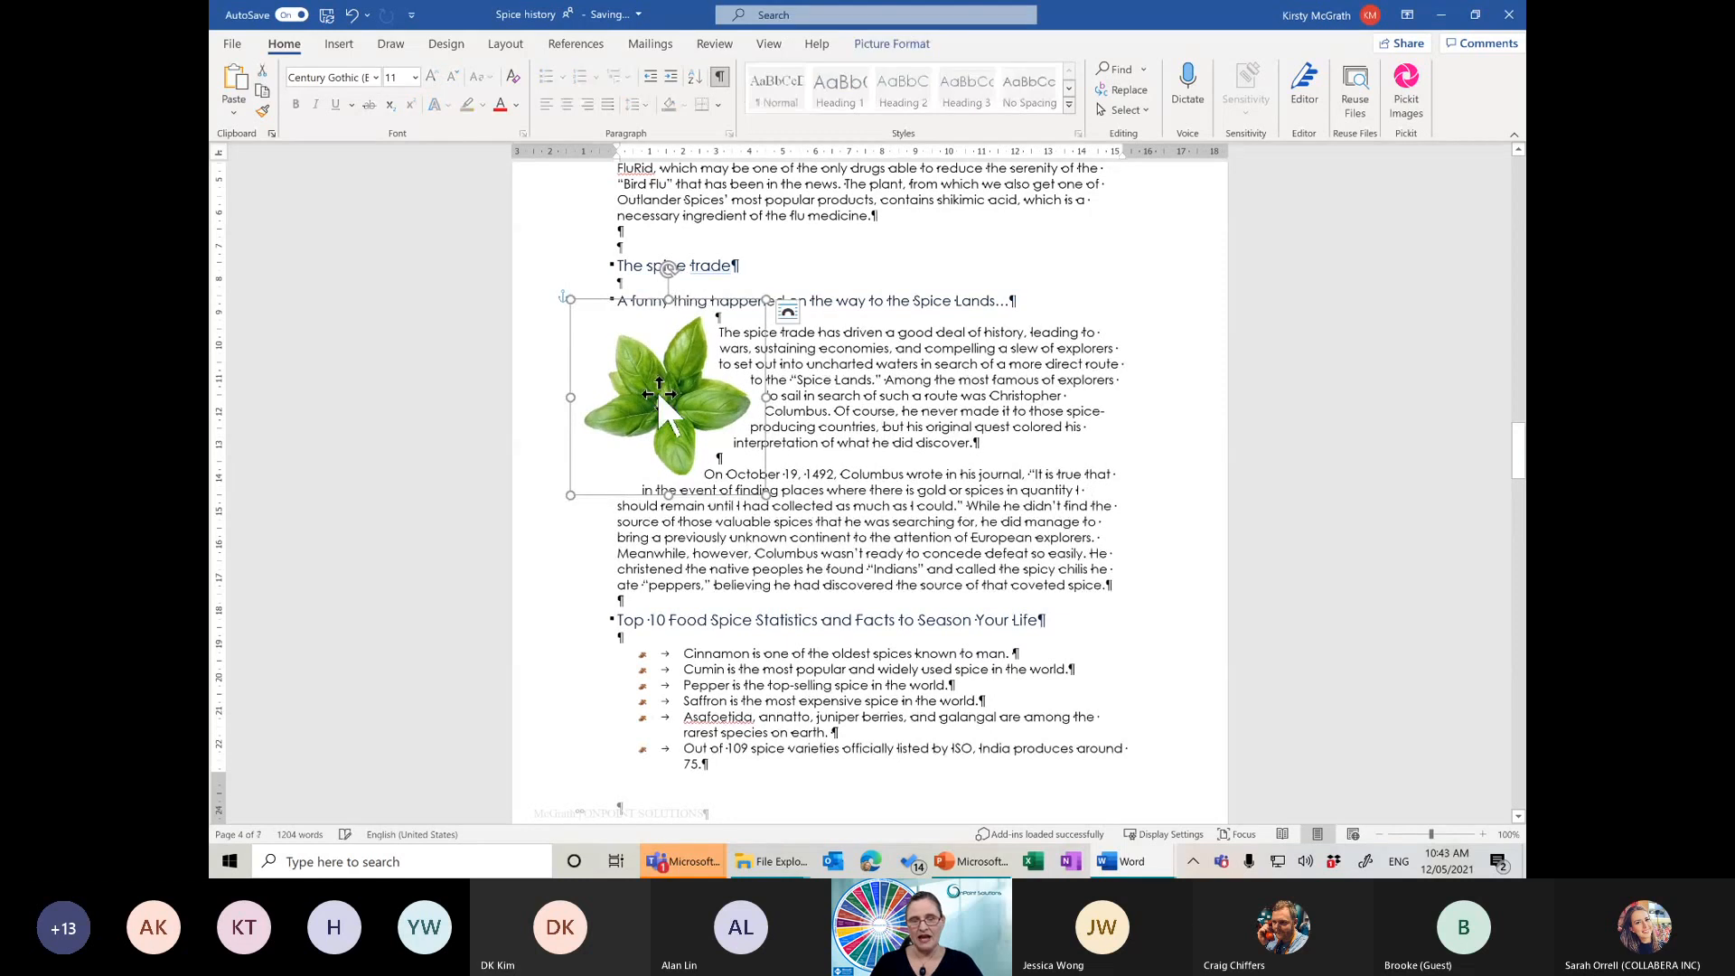
click(930, 43)
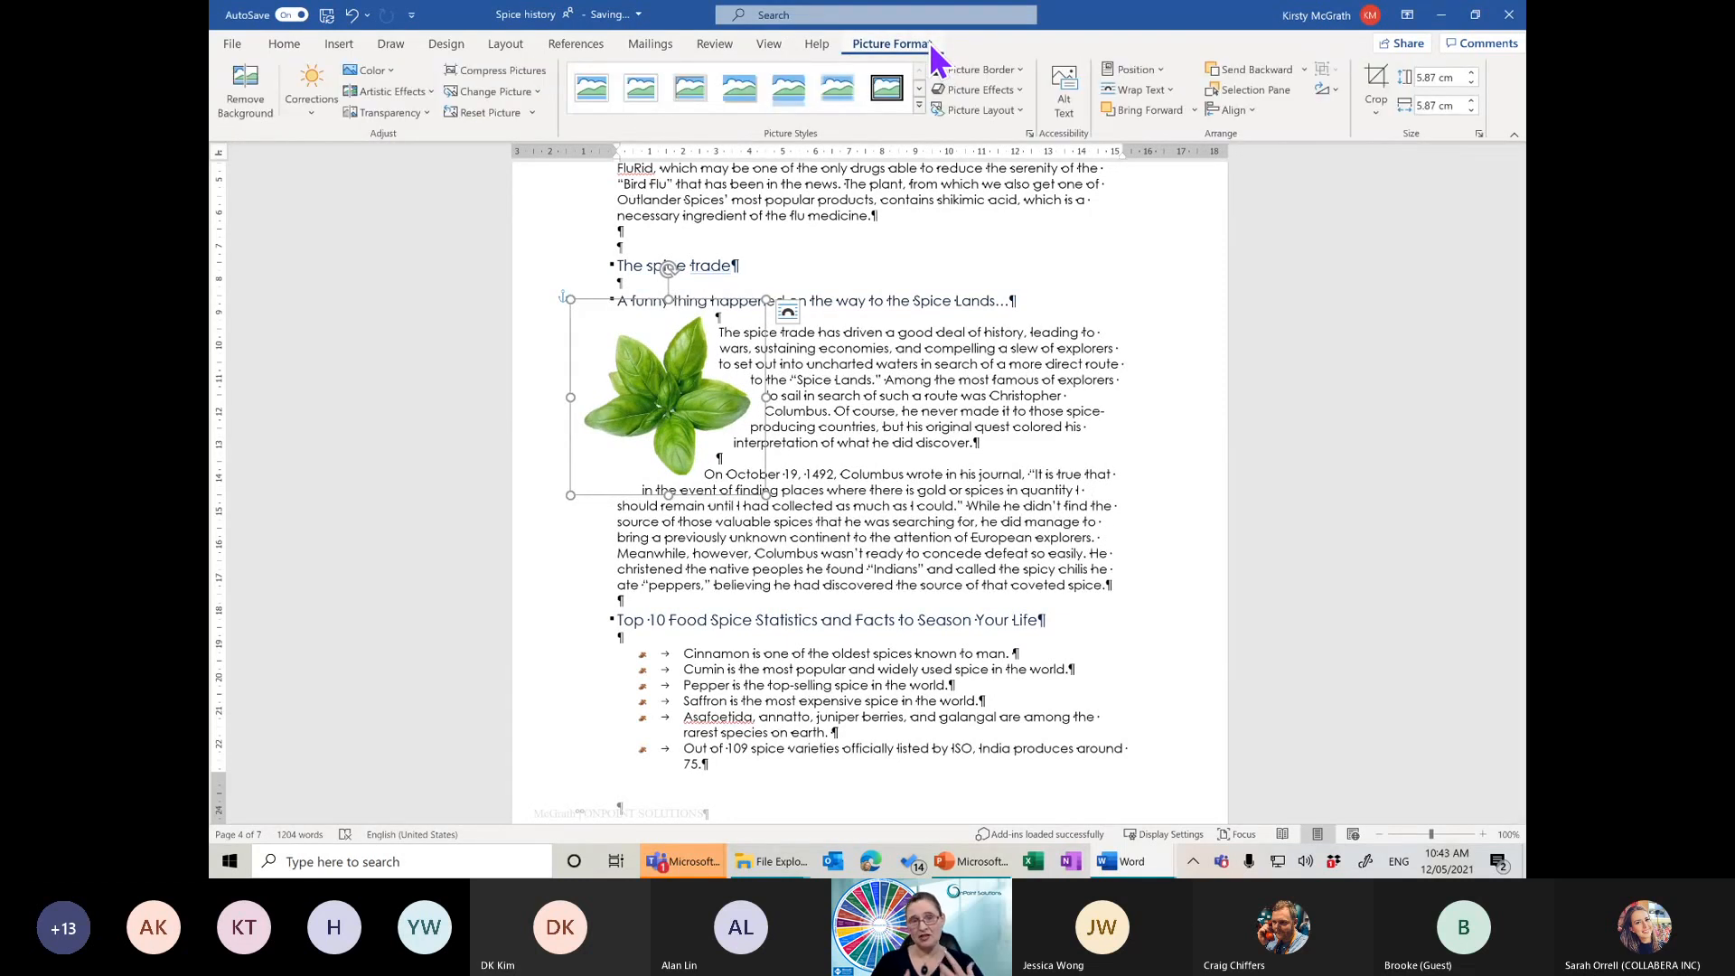
drag(659, 401, 668, 401)
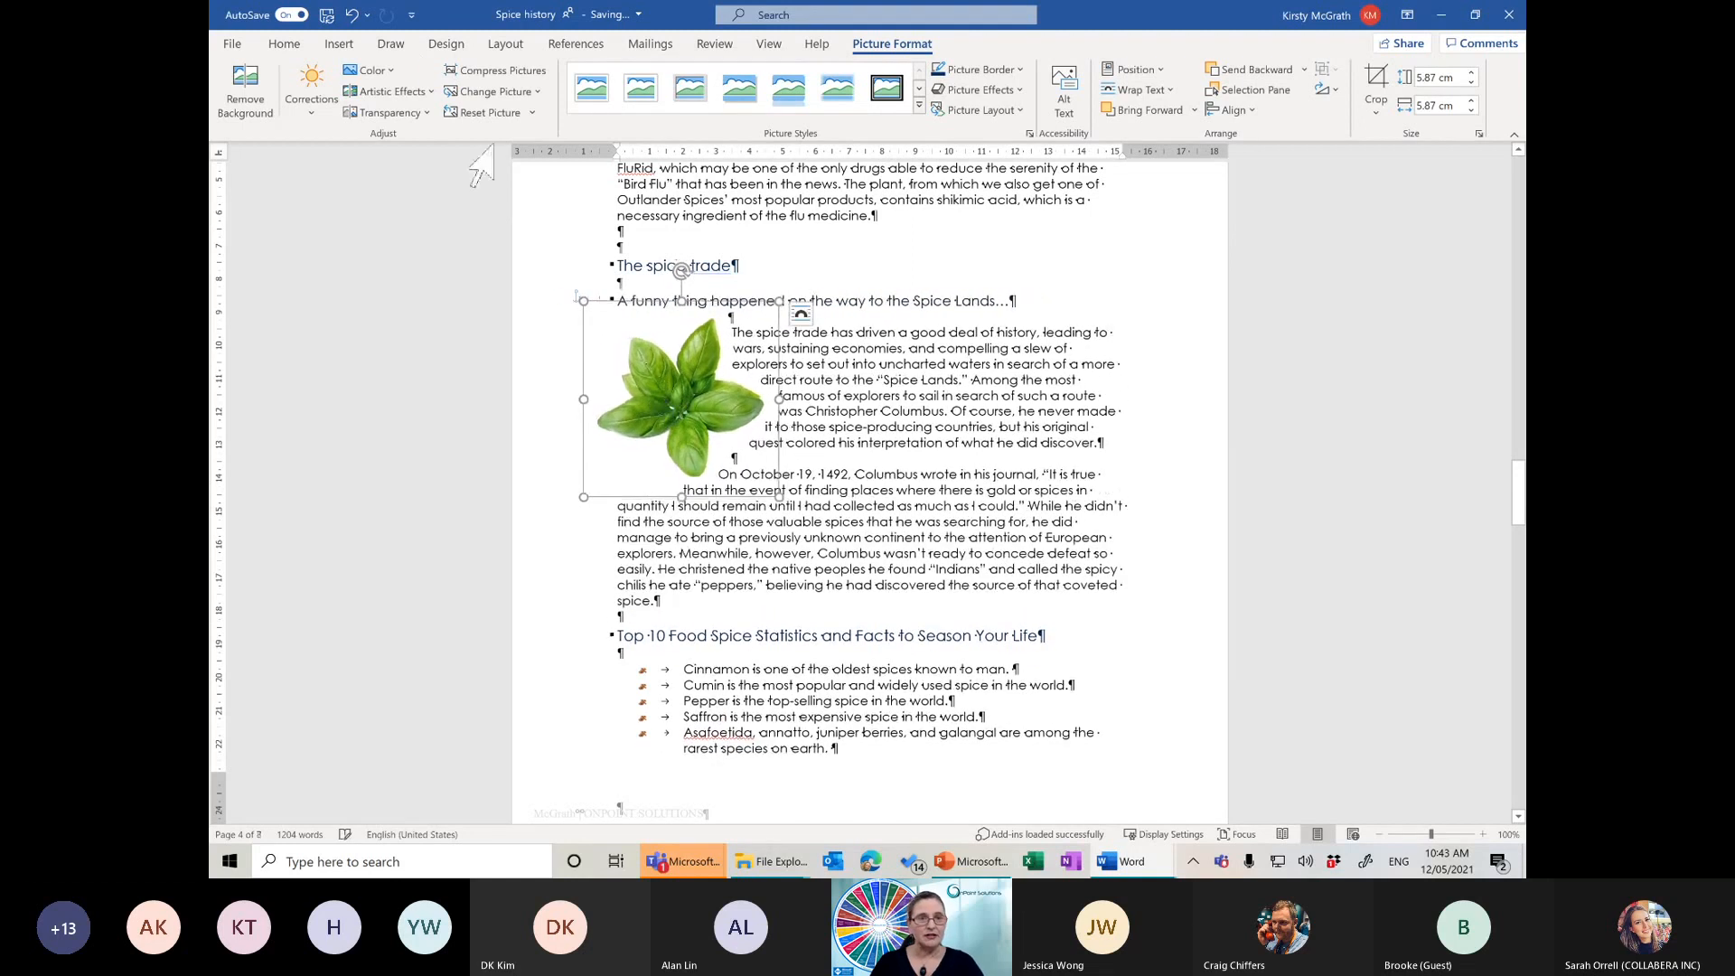
Apply the Pencil Grayscale artistic effect to the basil picture
click(368, 70)
click(365, 68)
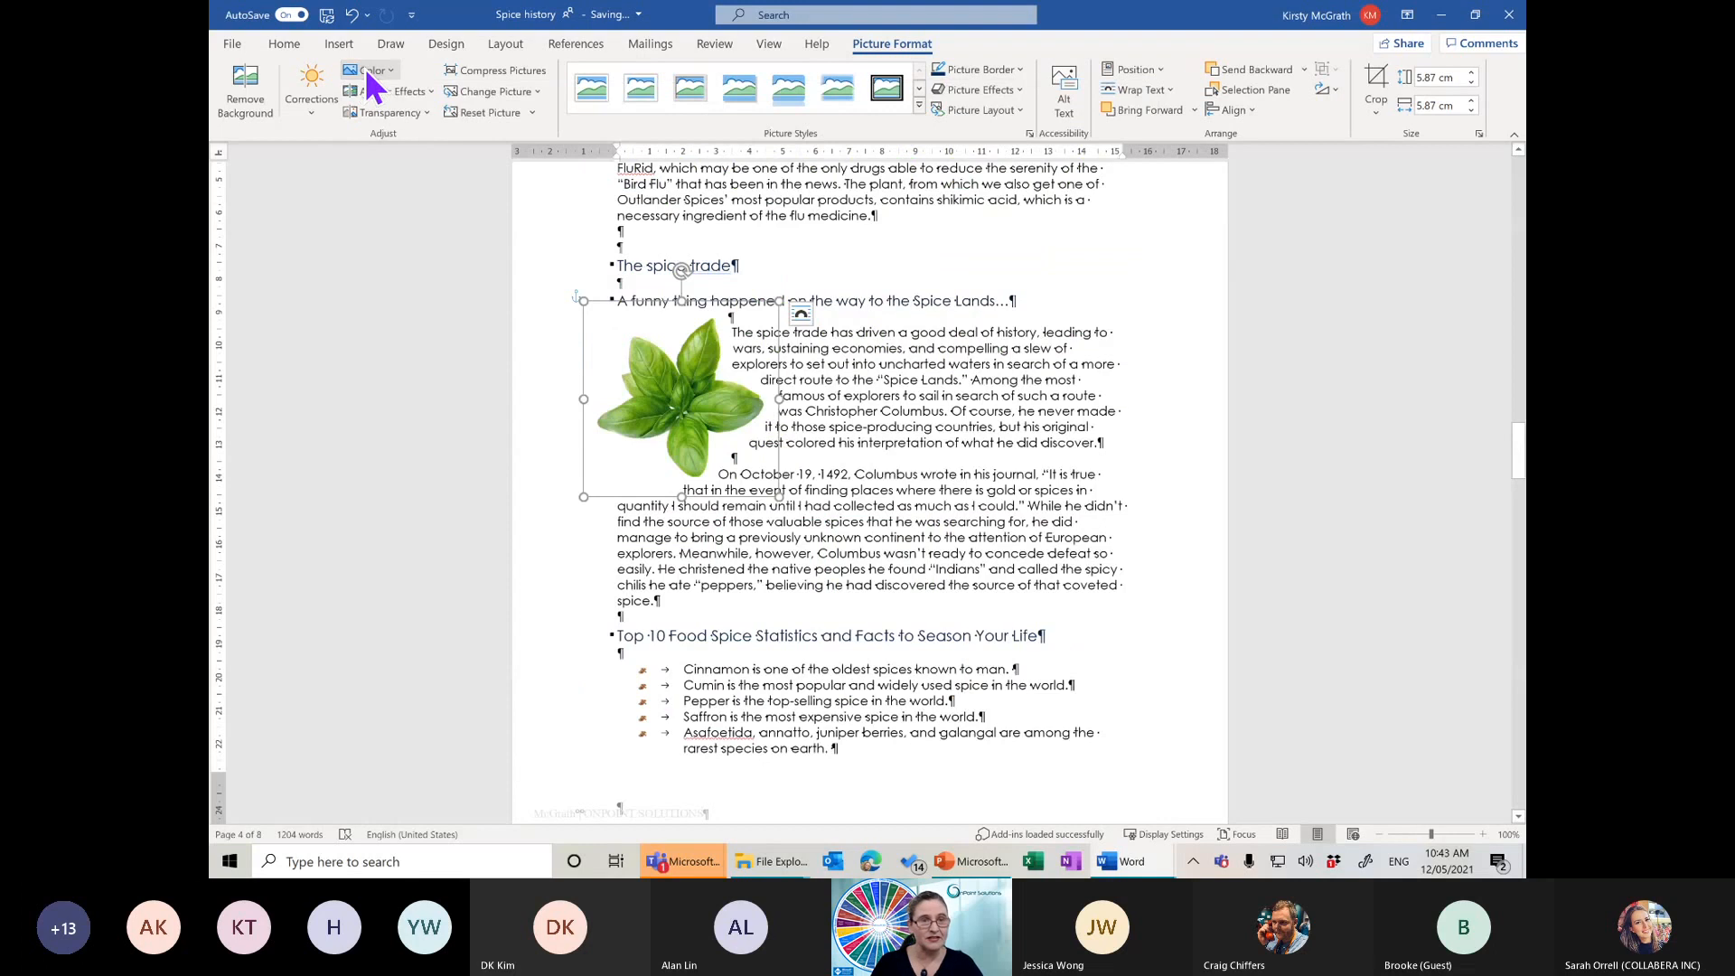
click(392, 92)
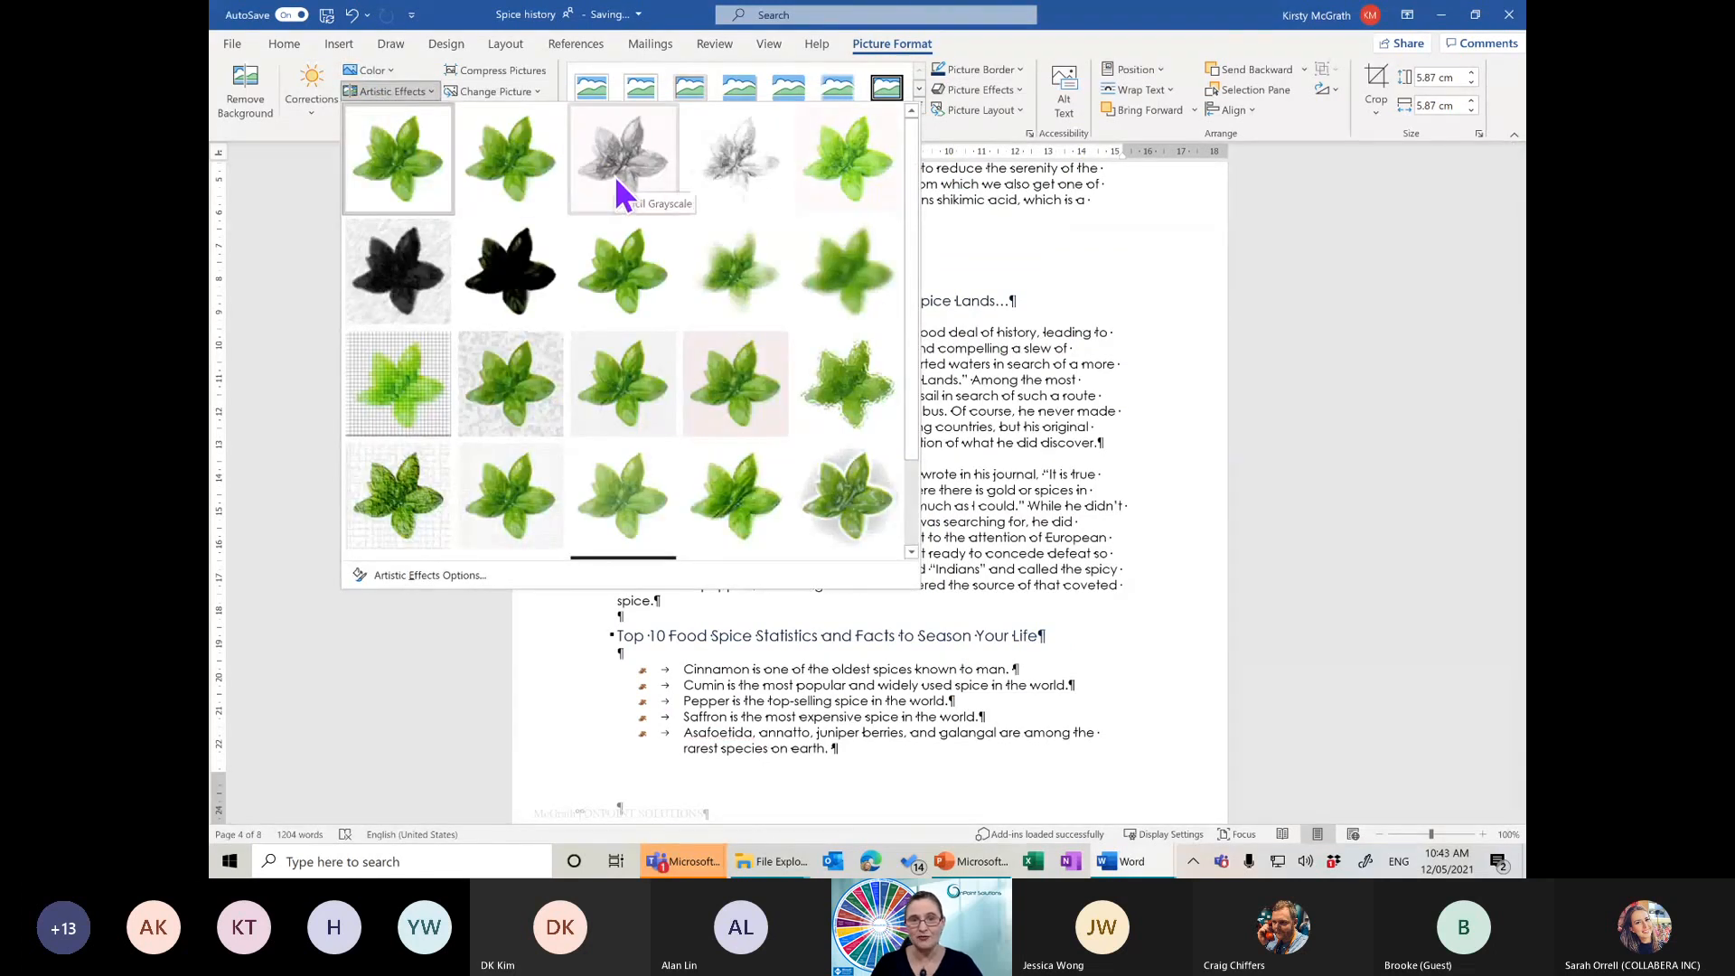
click(647, 165)
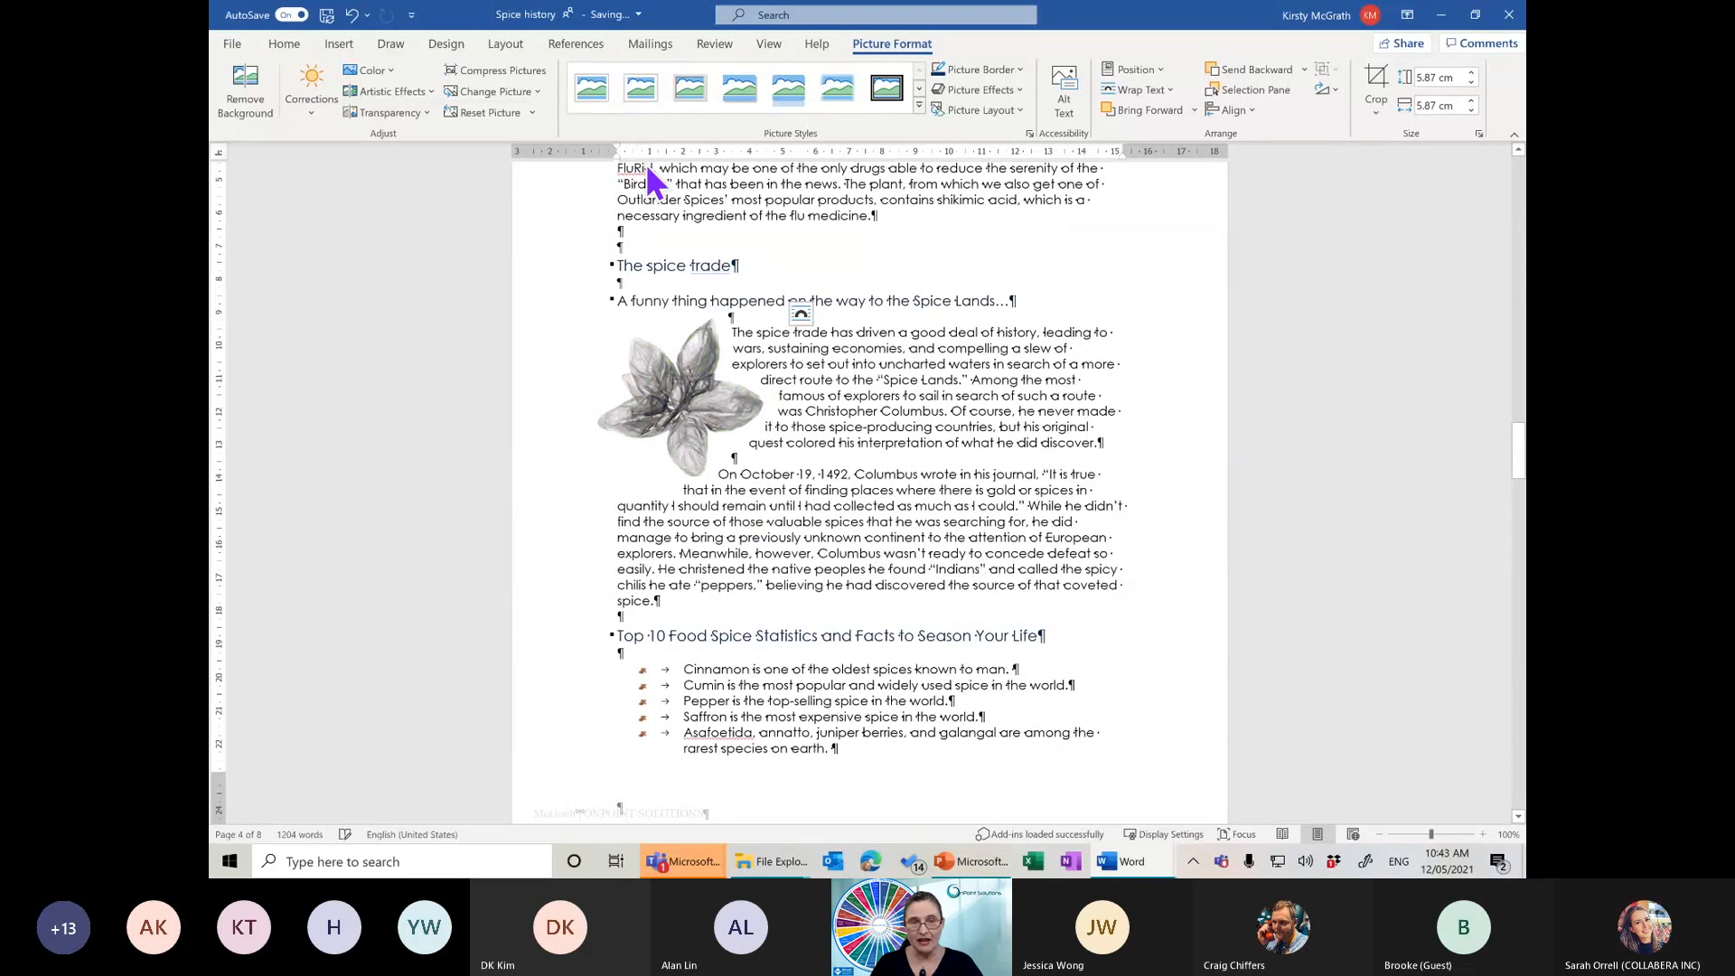
Try recolouring the basil picture with the light blue variation, and undo the recolour
click(377, 70)
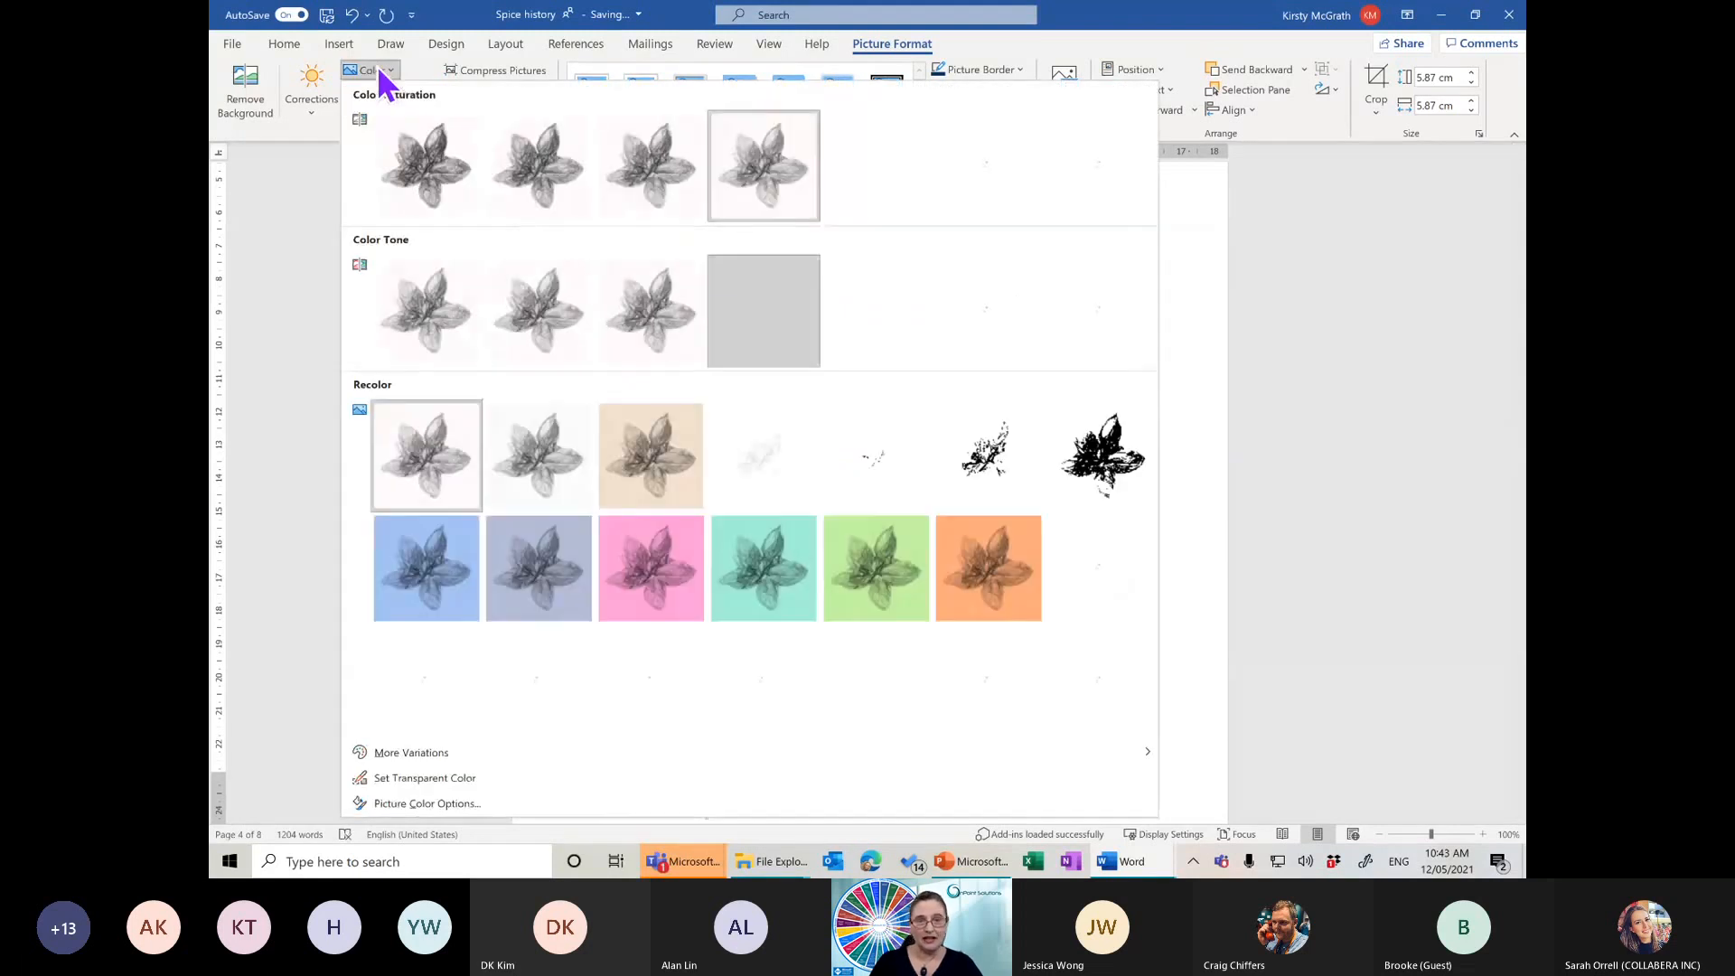
click(424, 688)
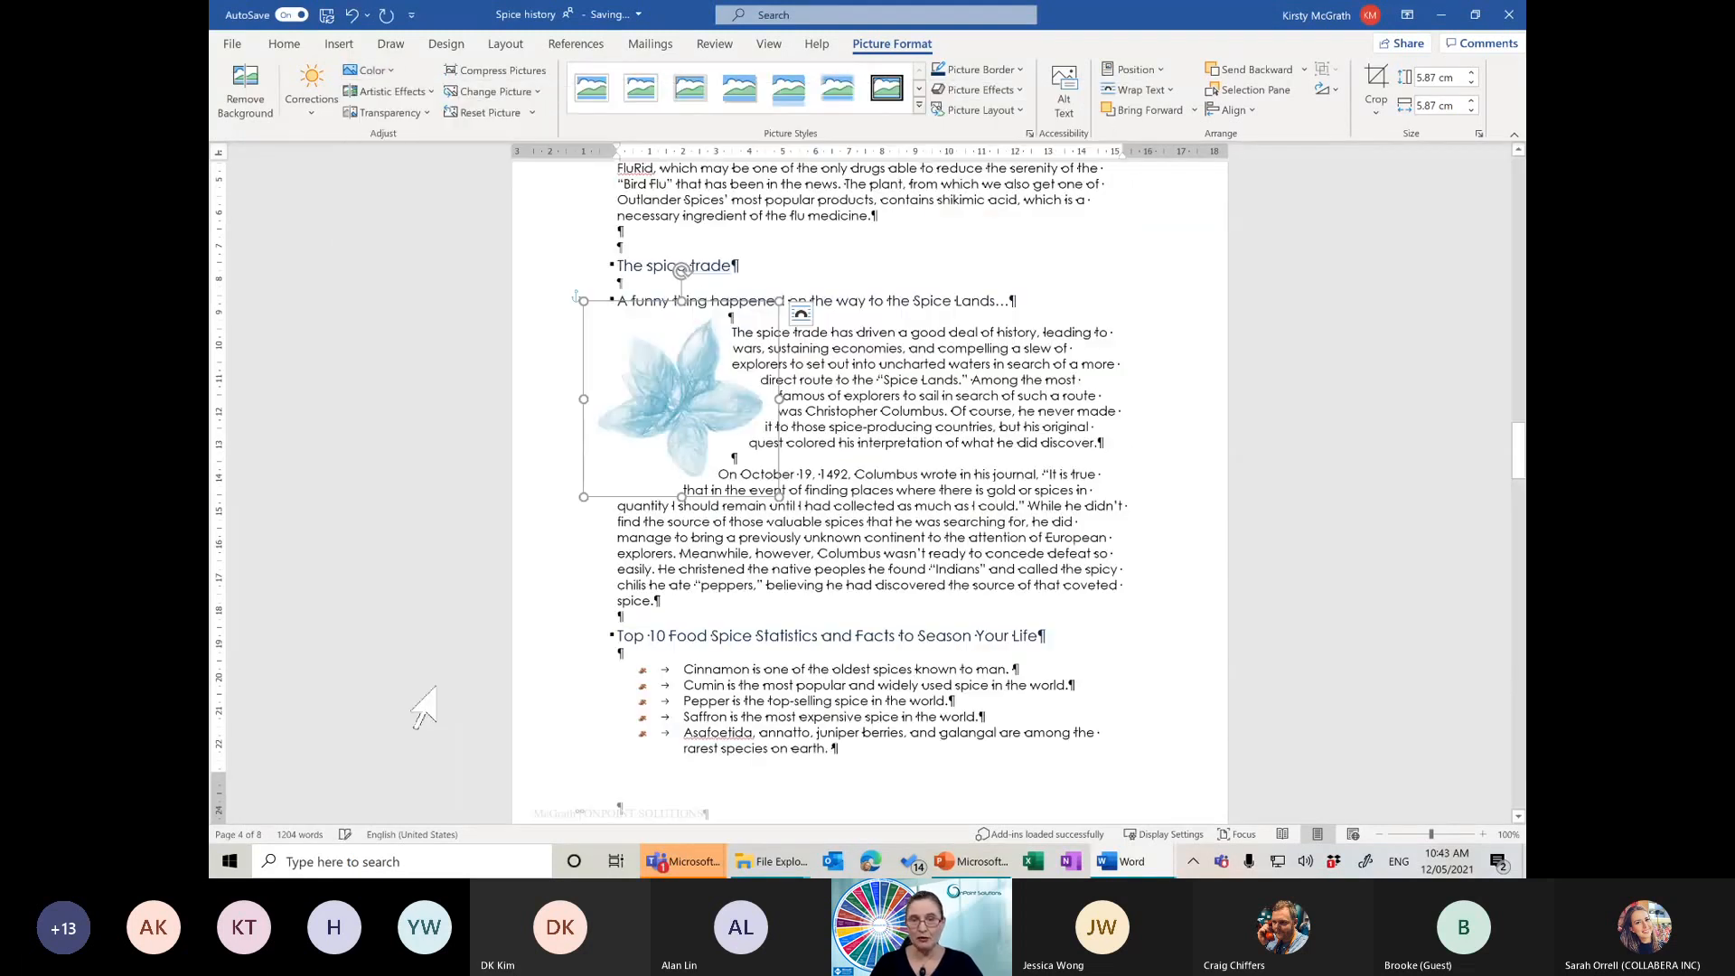
click(864, 435)
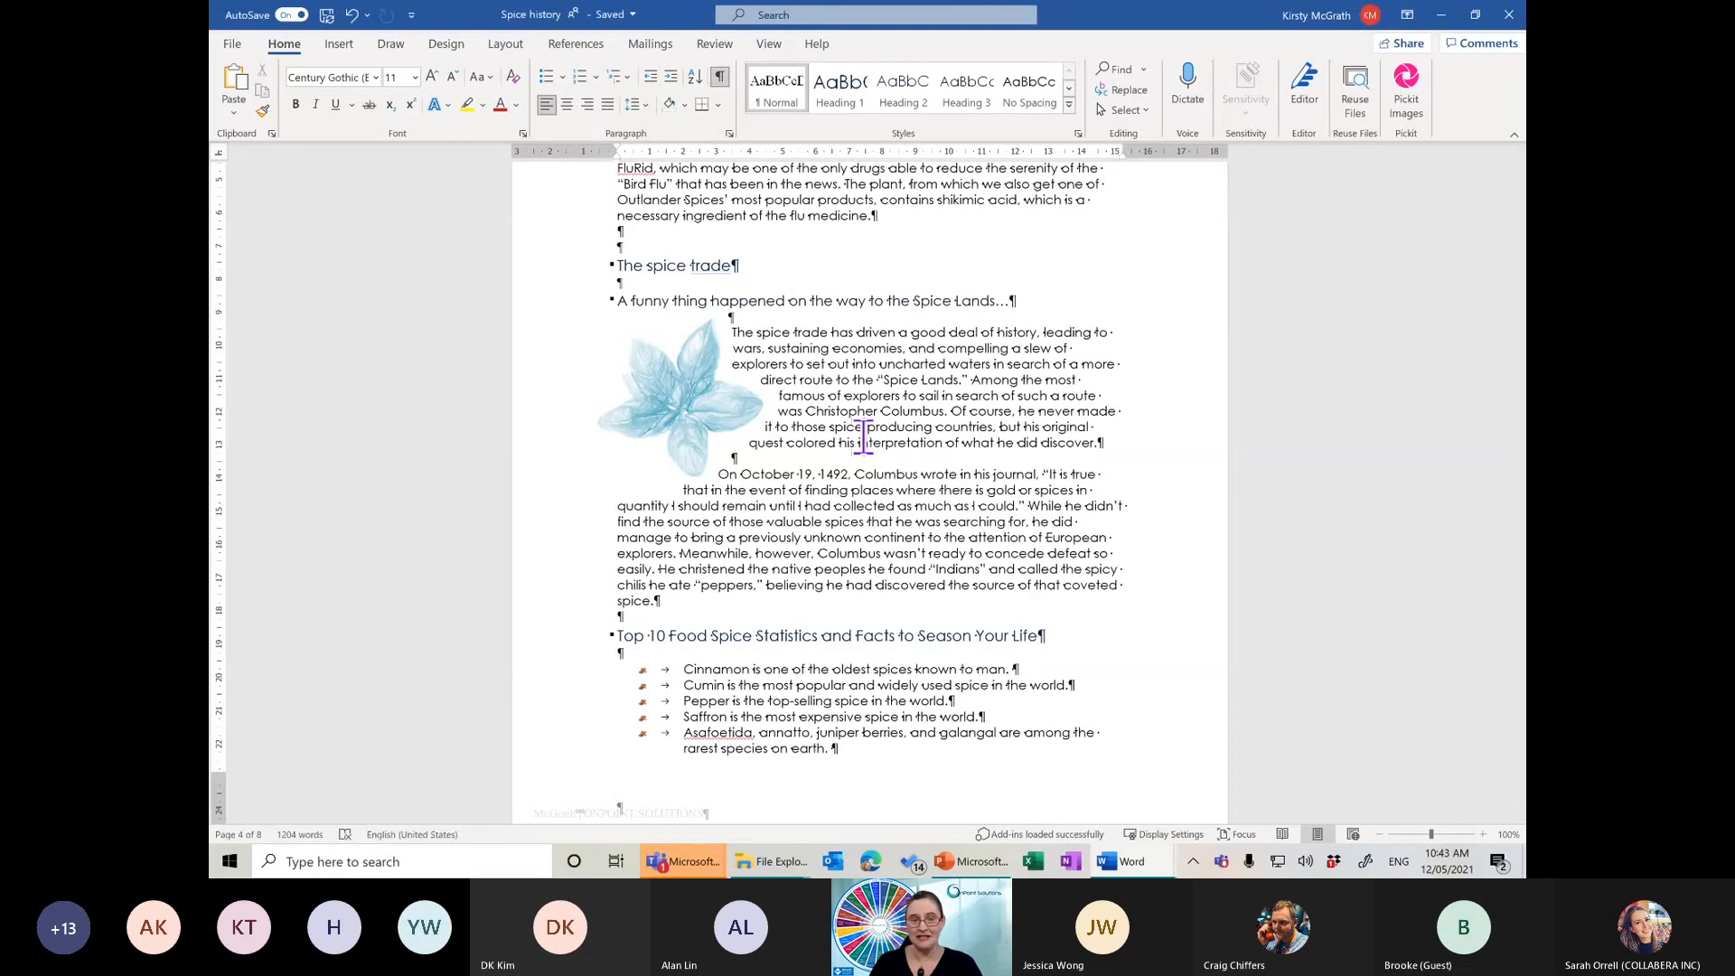
click(674, 425)
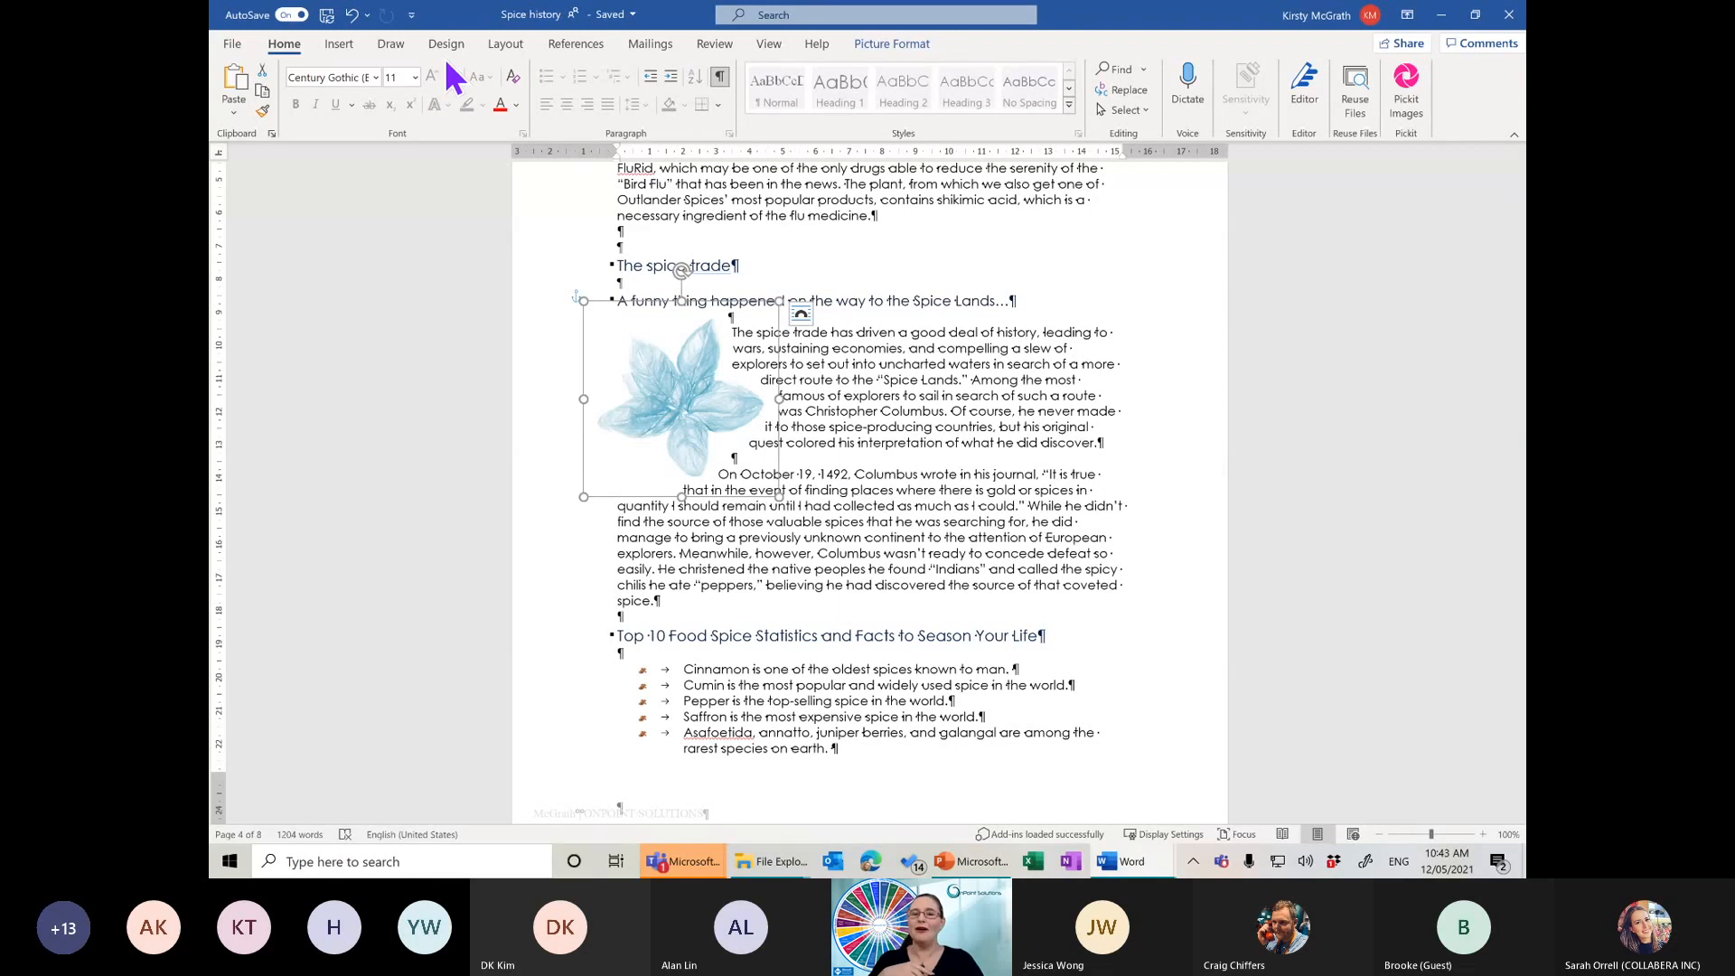
key(ctrl+z)
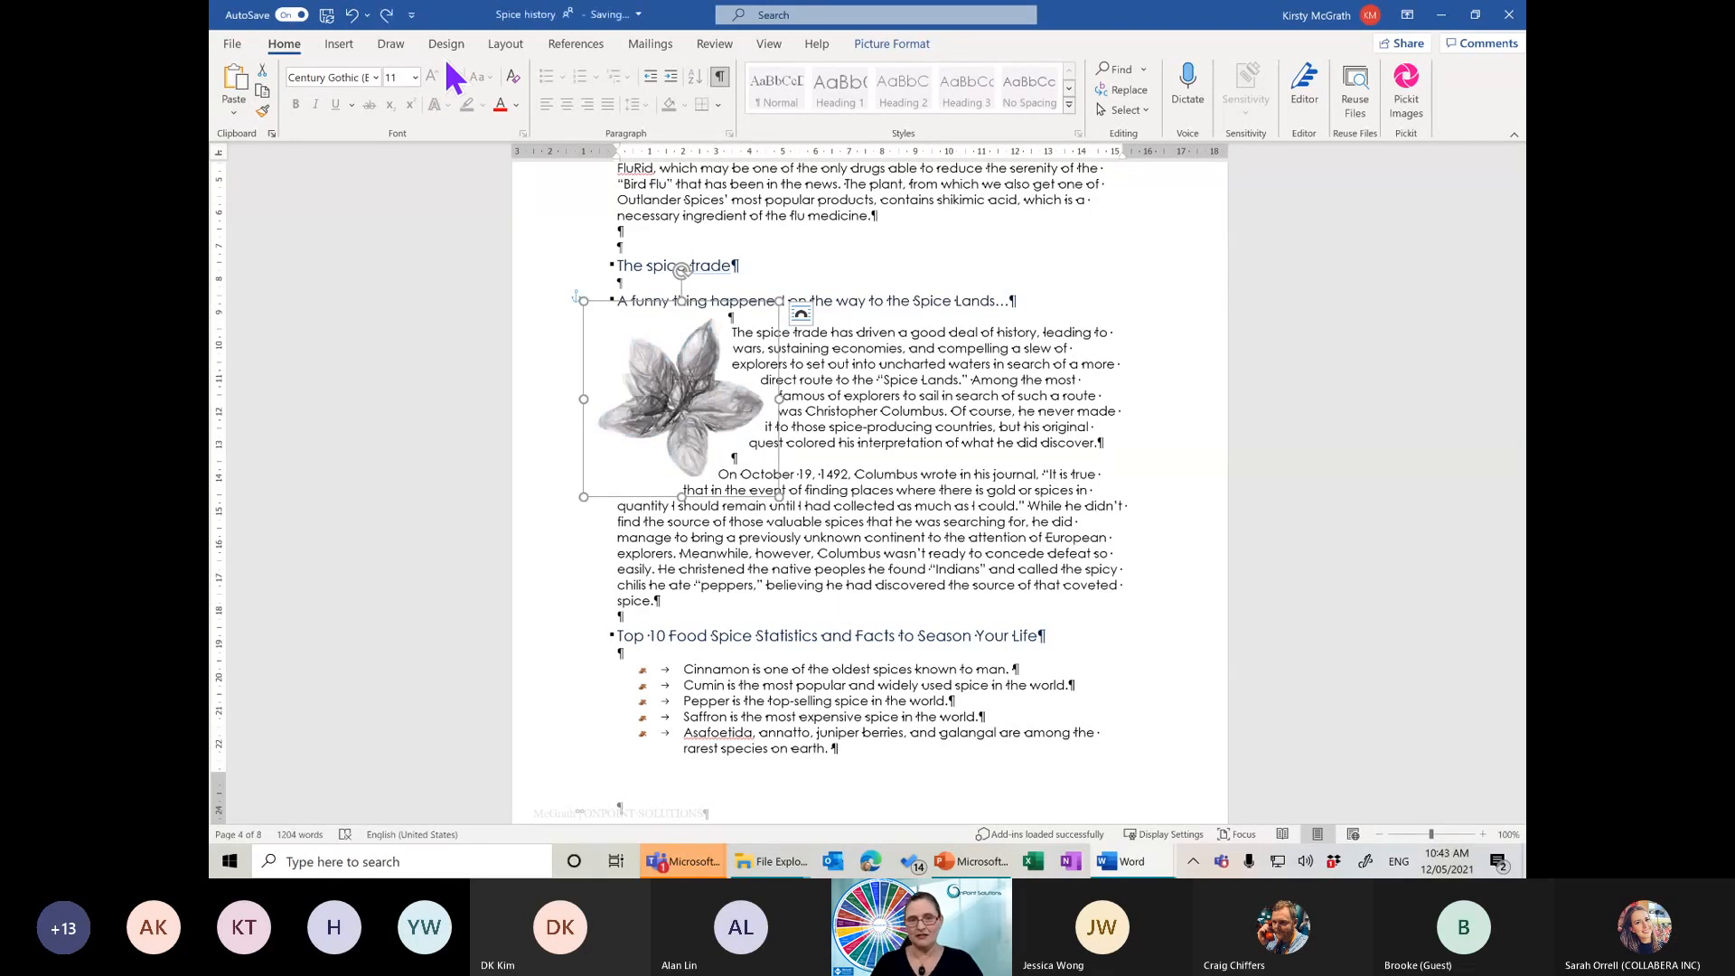
Recolour the basil picture with the light teal variation and deselect it
click(884, 47)
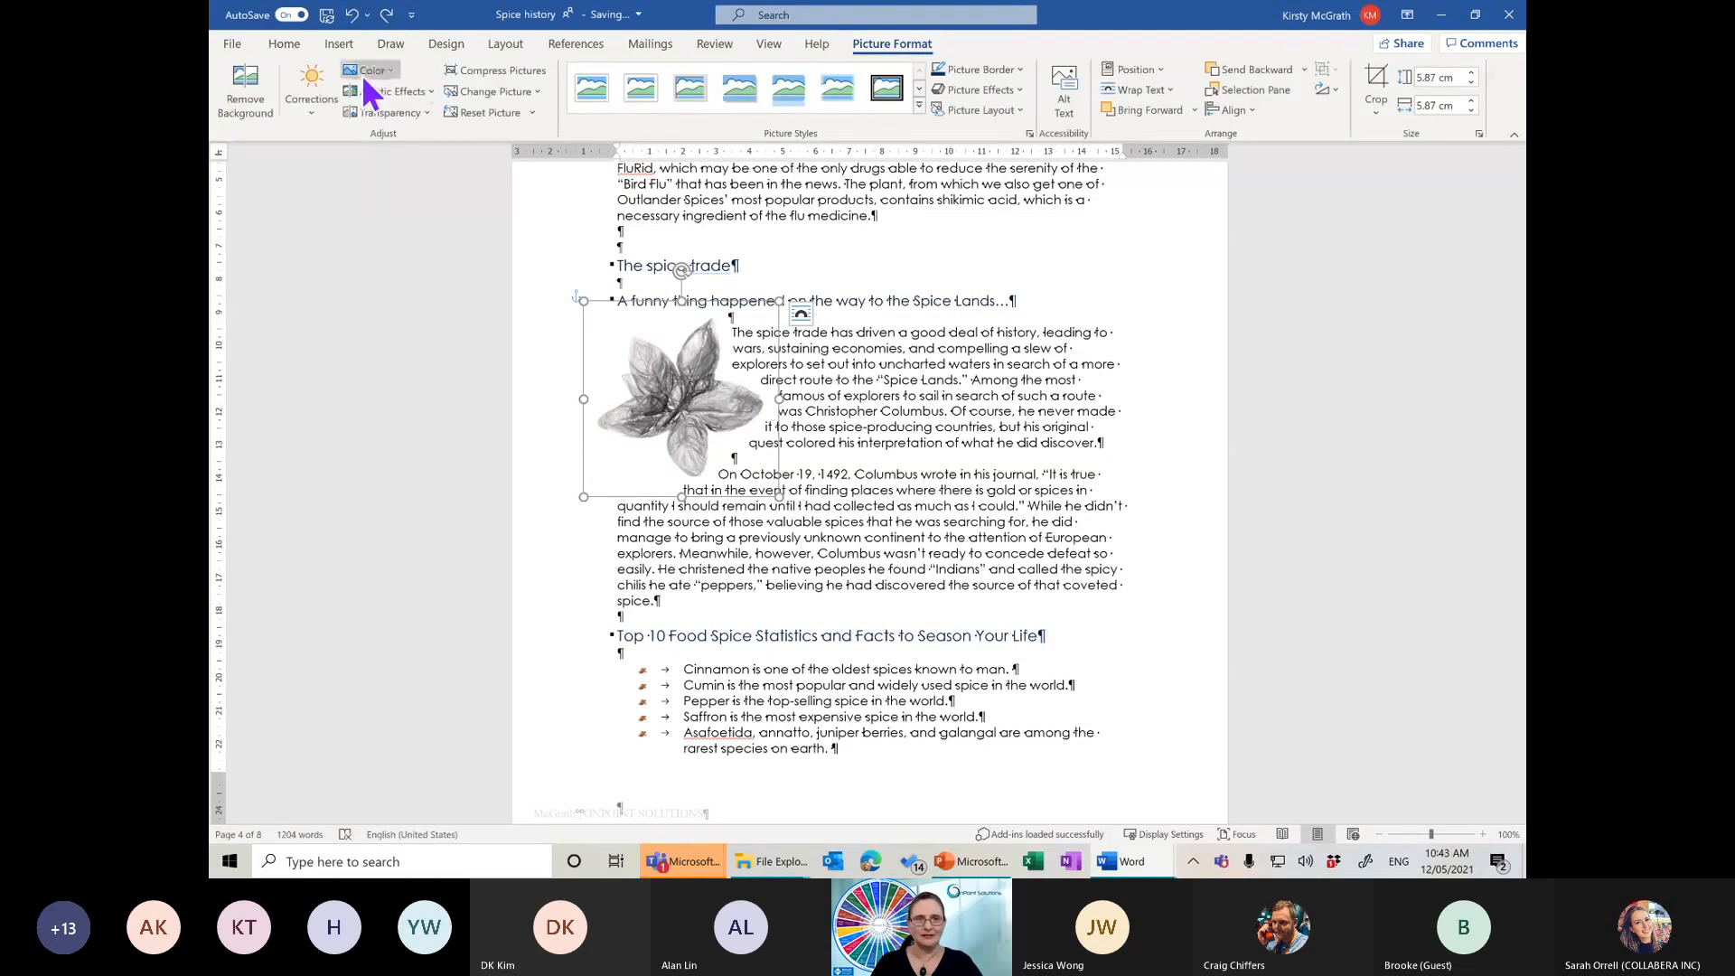
click(369, 72)
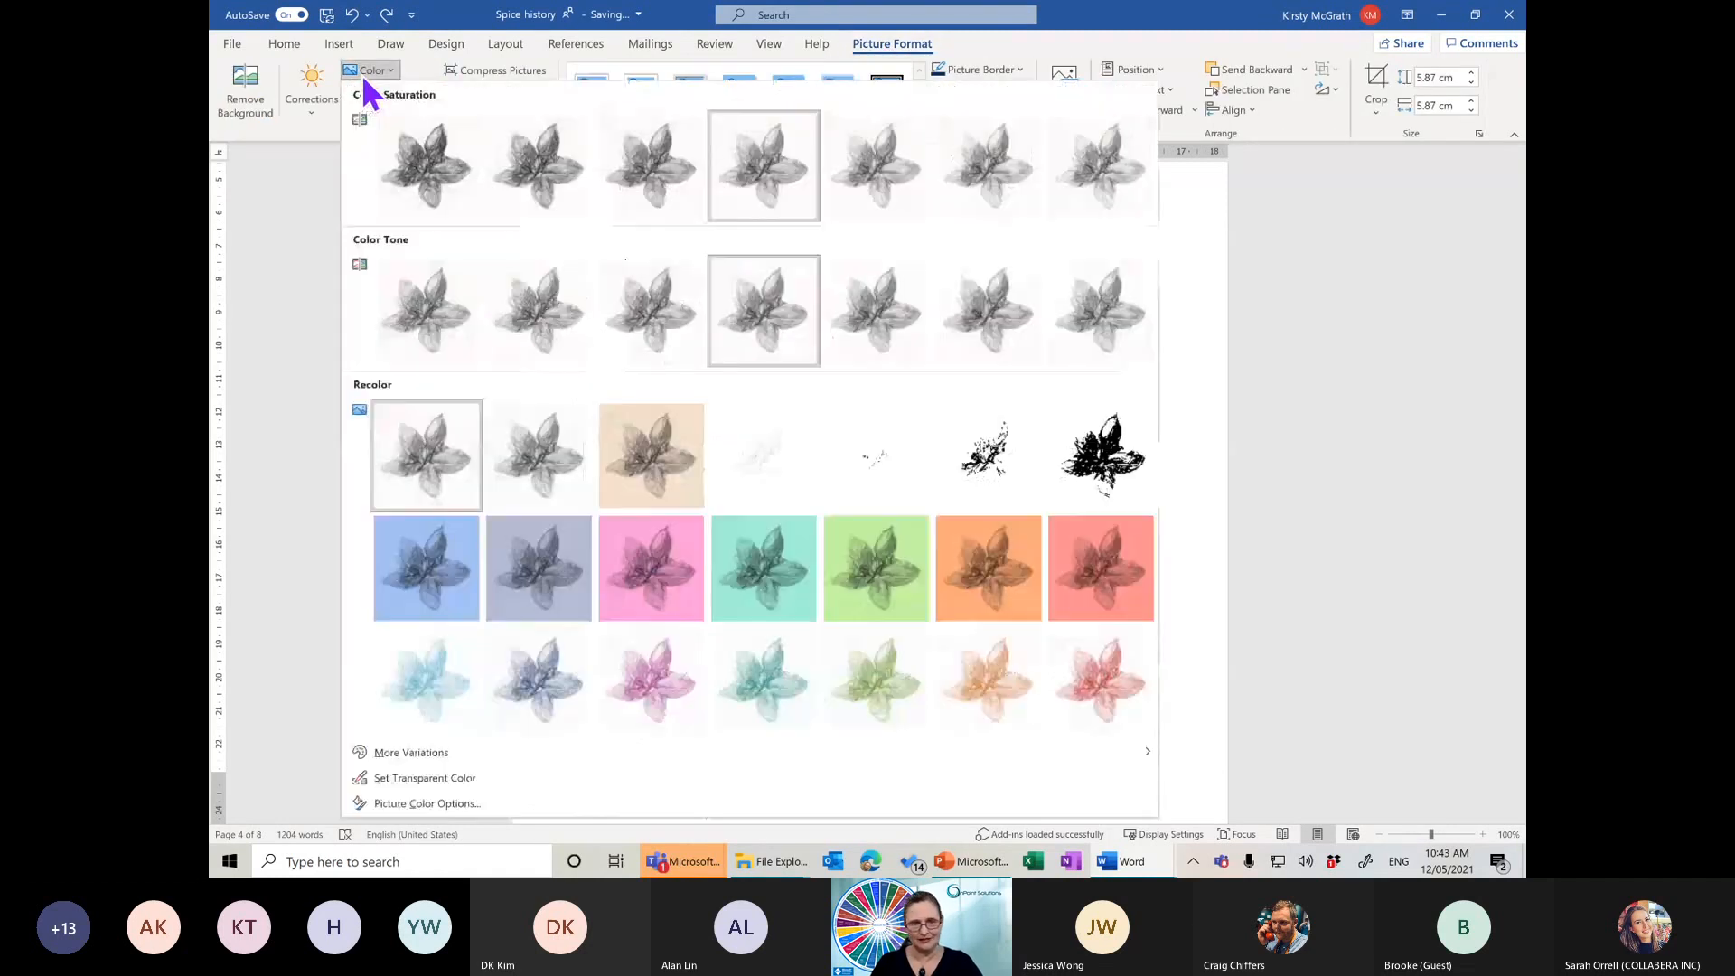
click(771, 685)
click(876, 411)
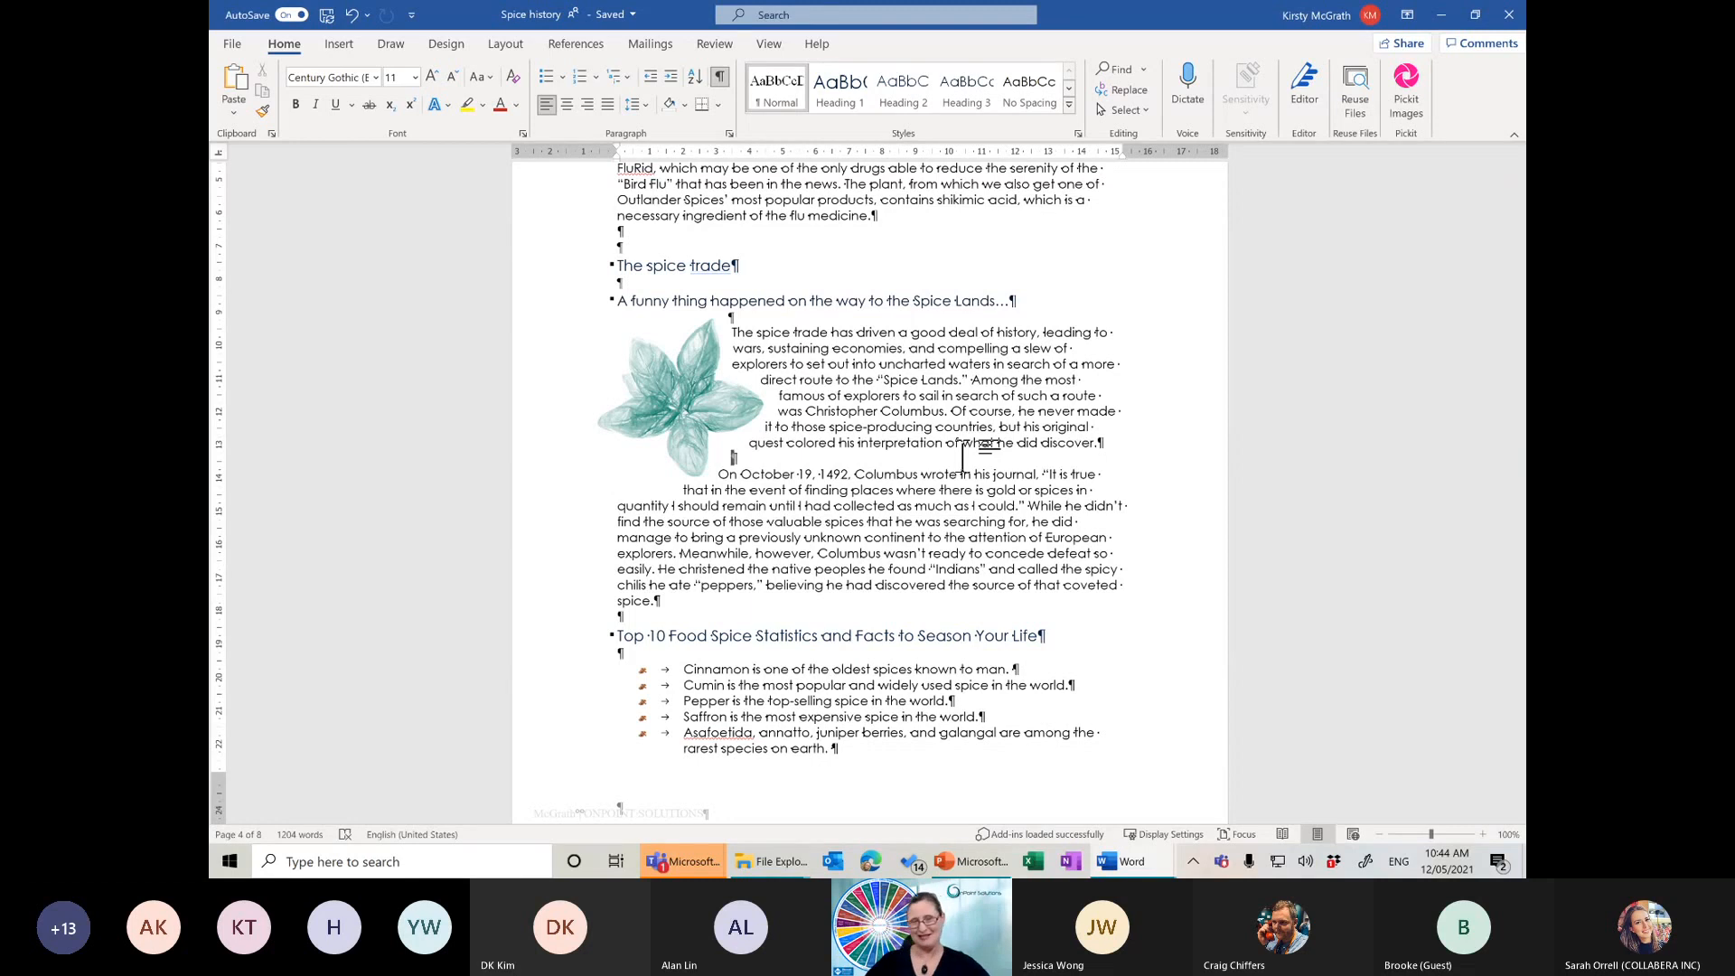
Insert a Text Wrapping break in the empty paragraph before "On October 19, 1492" and delete the surplus blank paragraph after it
click(503, 43)
click(429, 70)
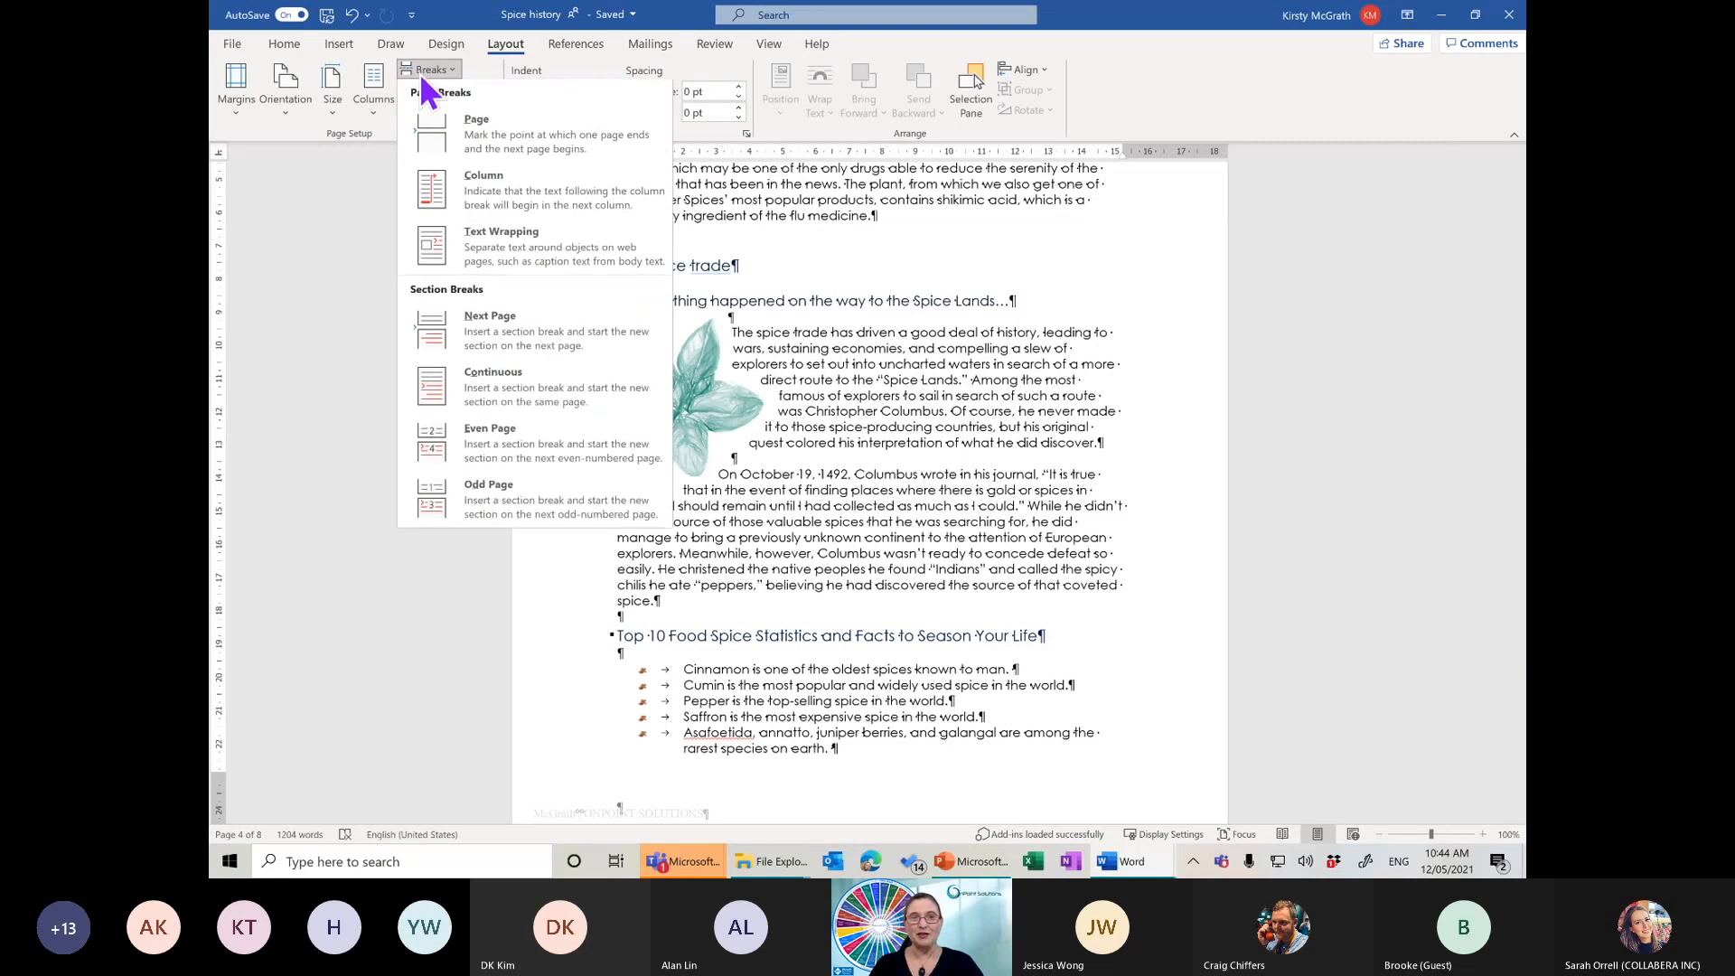
click(498, 268)
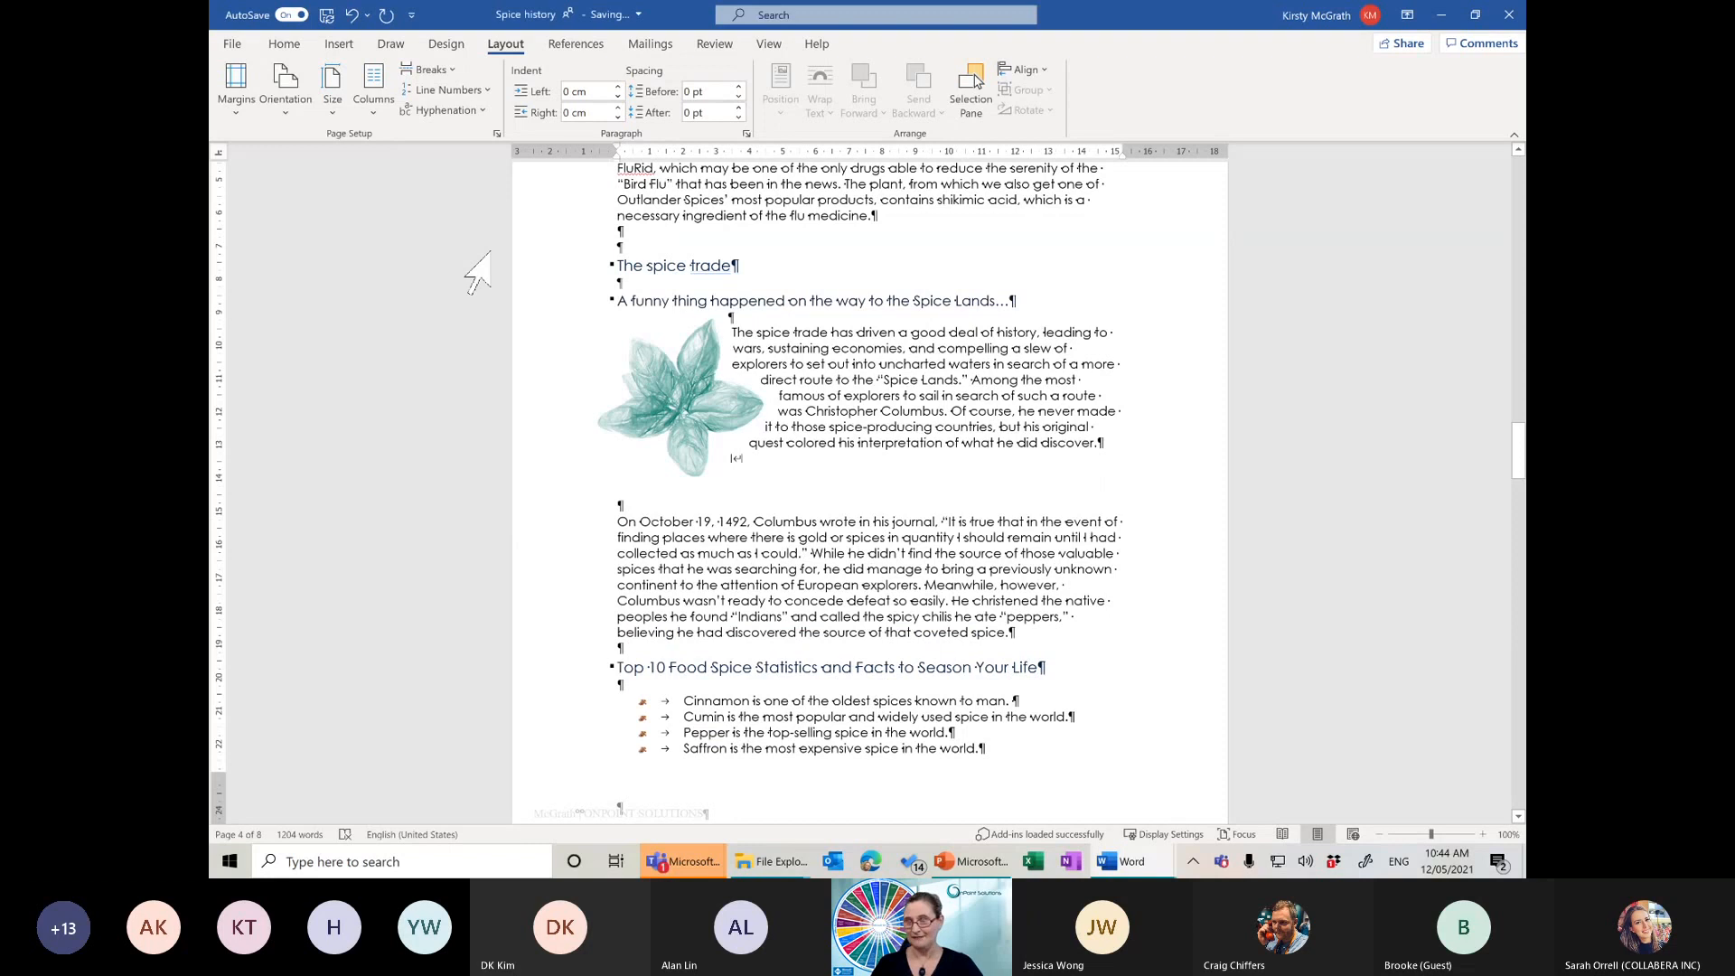
key(Delete)
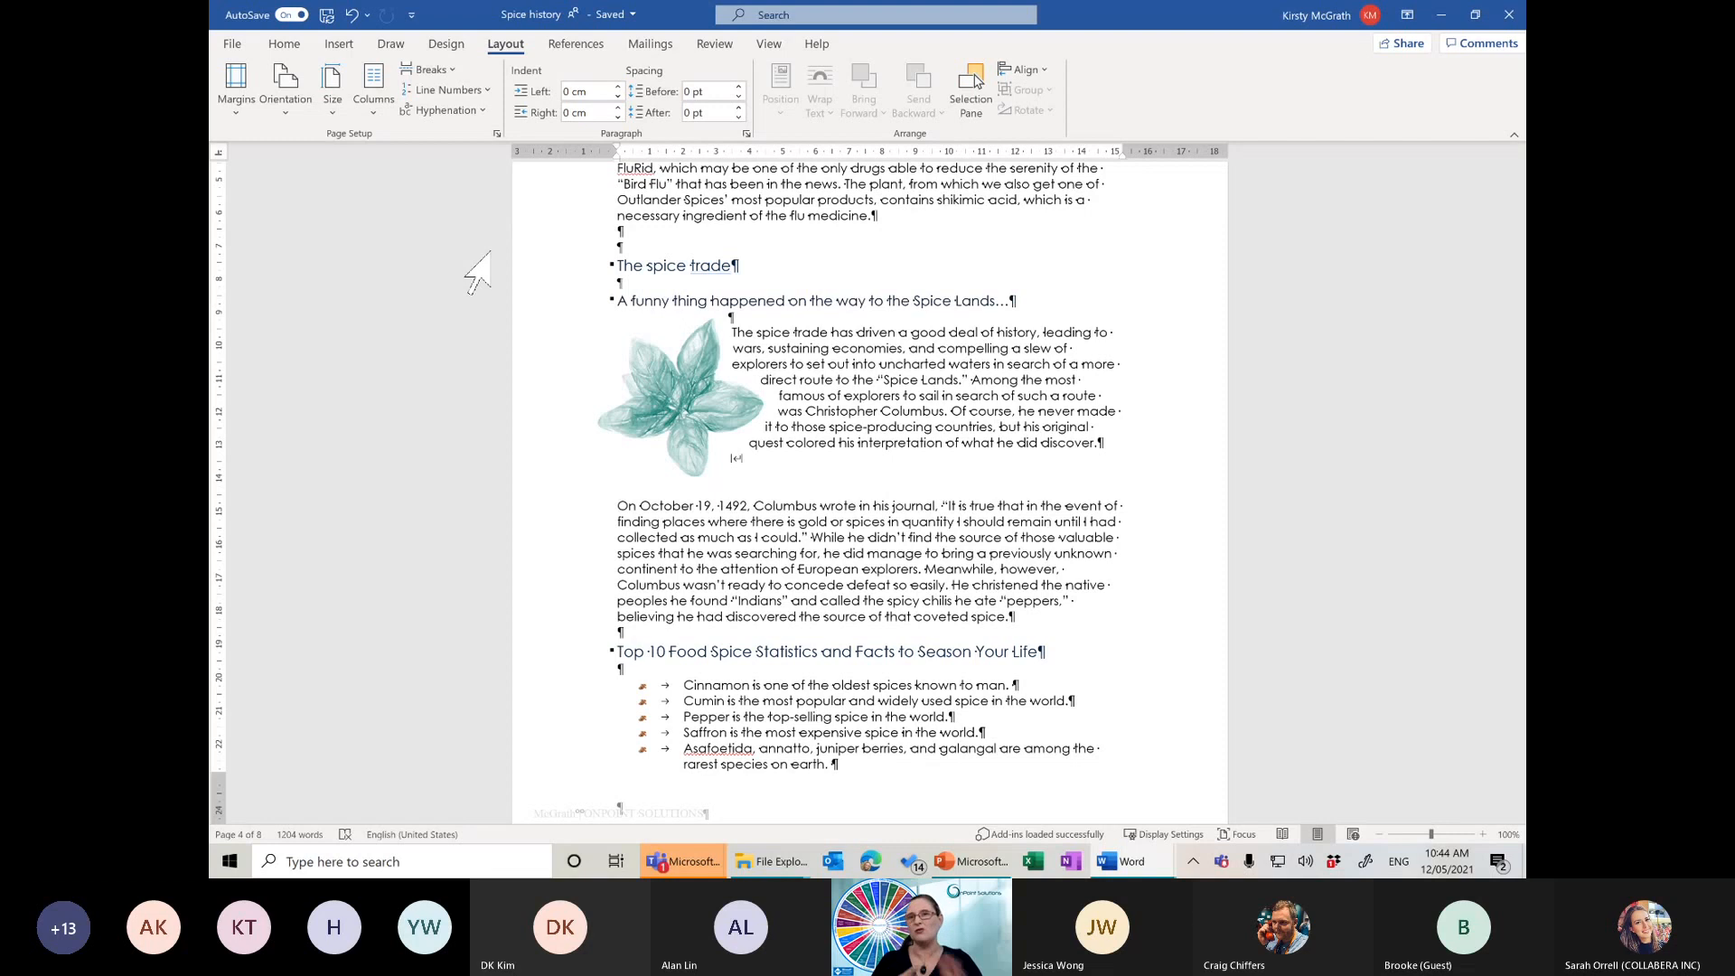
Move the teal basil picture slightly to the right within the spice trade paragraph and deselect it
mouse_move(695, 358)
mouse_down()
mouse_move(637, 451)
mouse_move(682, 366)
mouse_move(658, 380)
mouse_move(715, 373)
mouse_up()
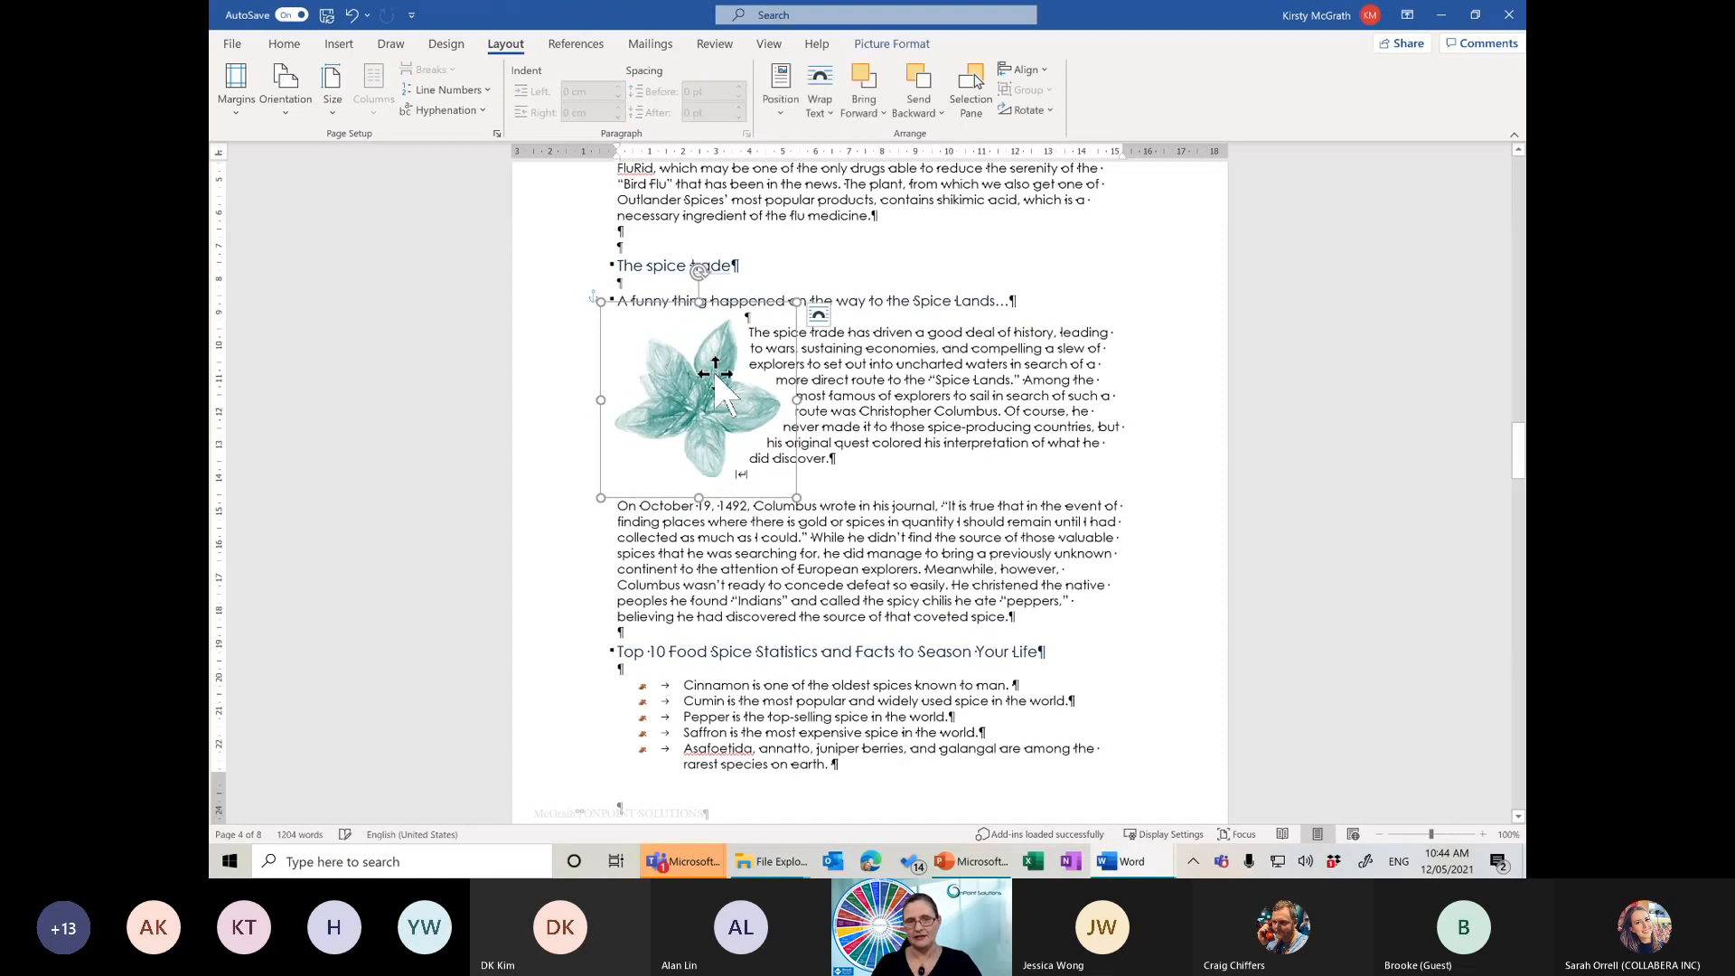
click(984, 441)
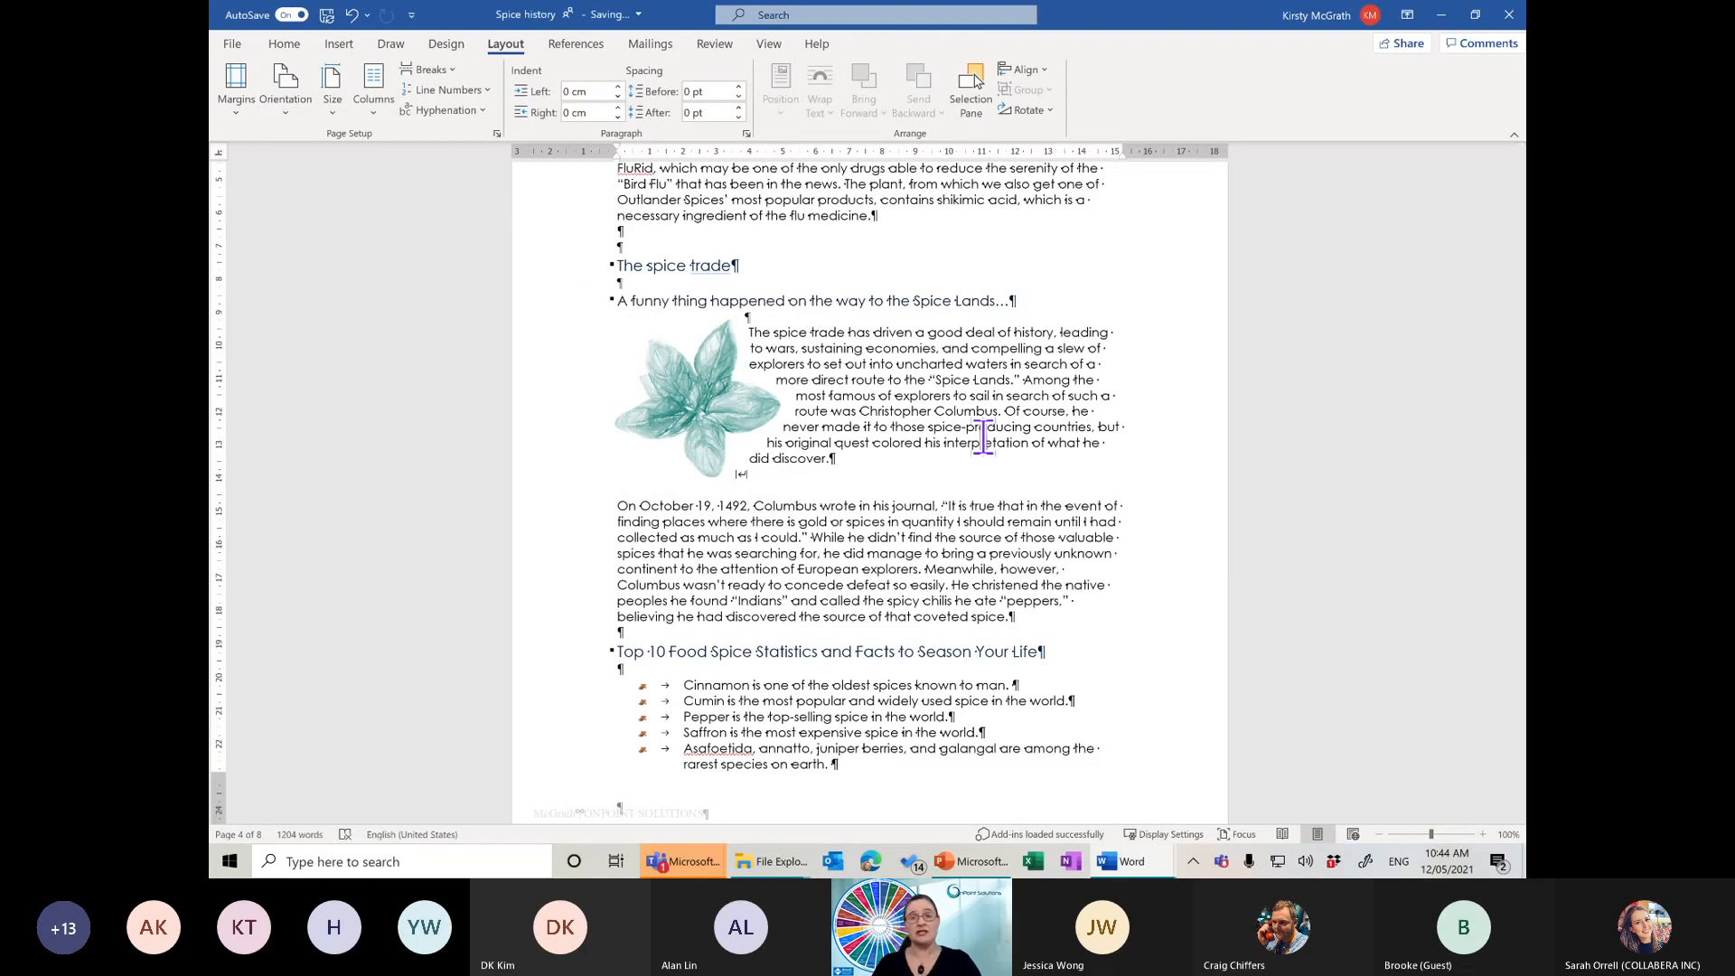
drag(983, 439, 821, 432)
click(820, 432)
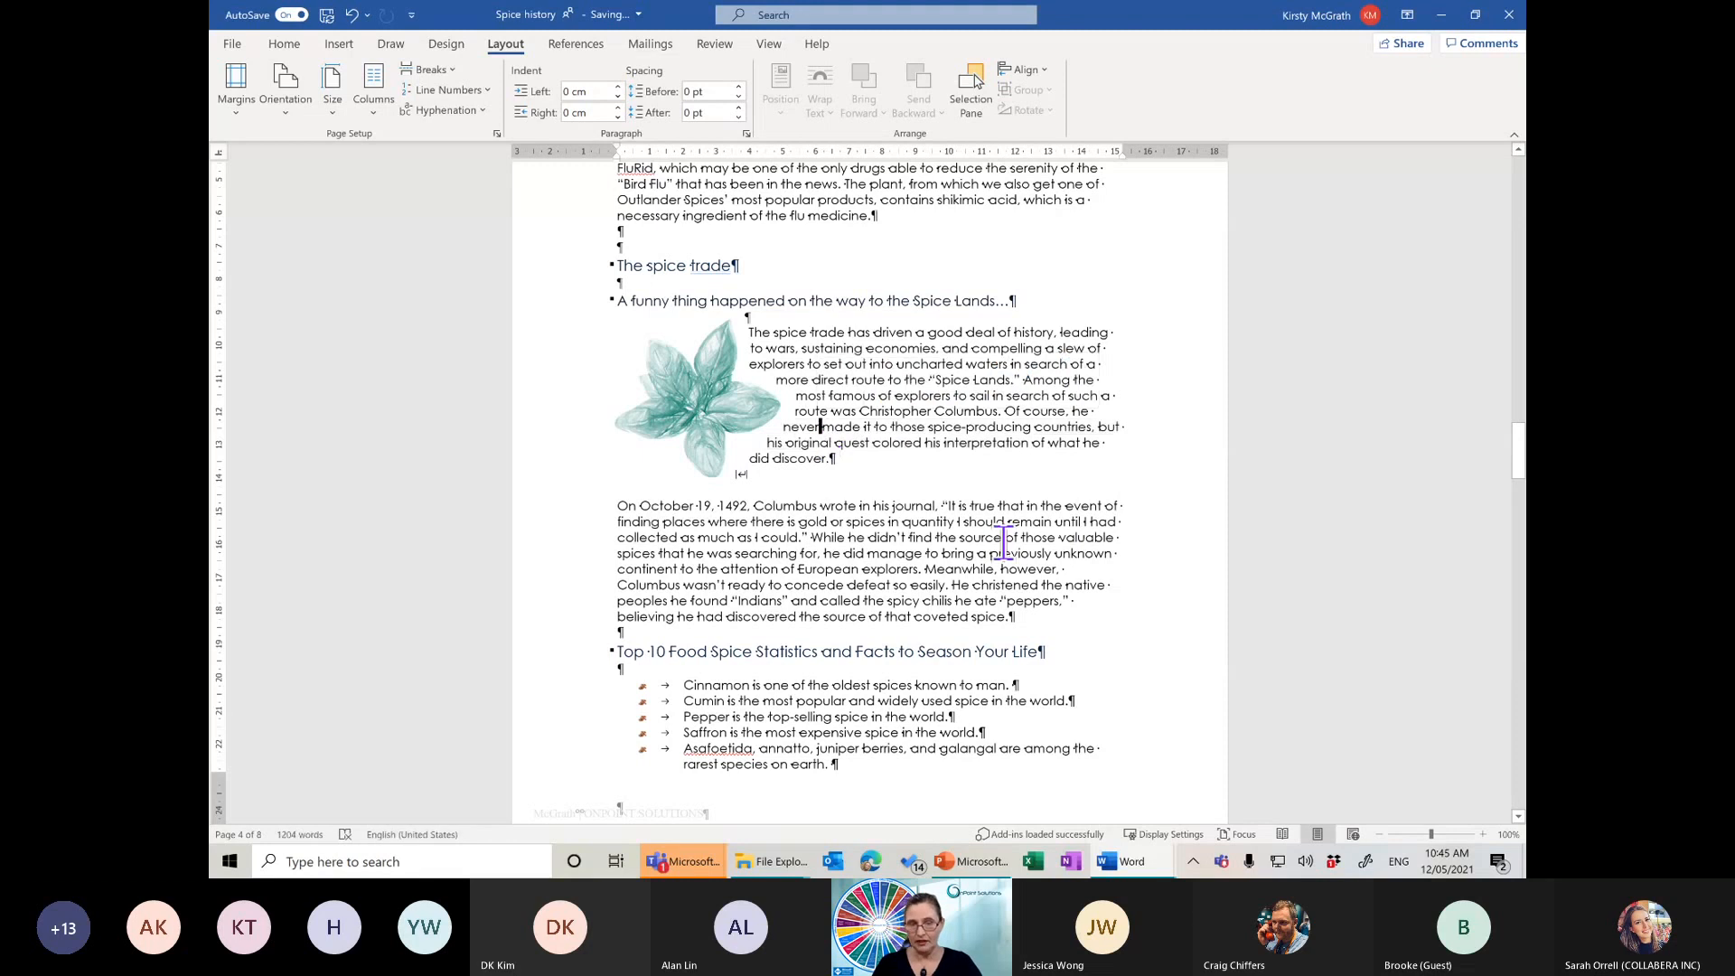
Delete the surplus empty paragraphs between the Company Information and Company Cost for Spices headings
drag(1521, 455, 1522, 533)
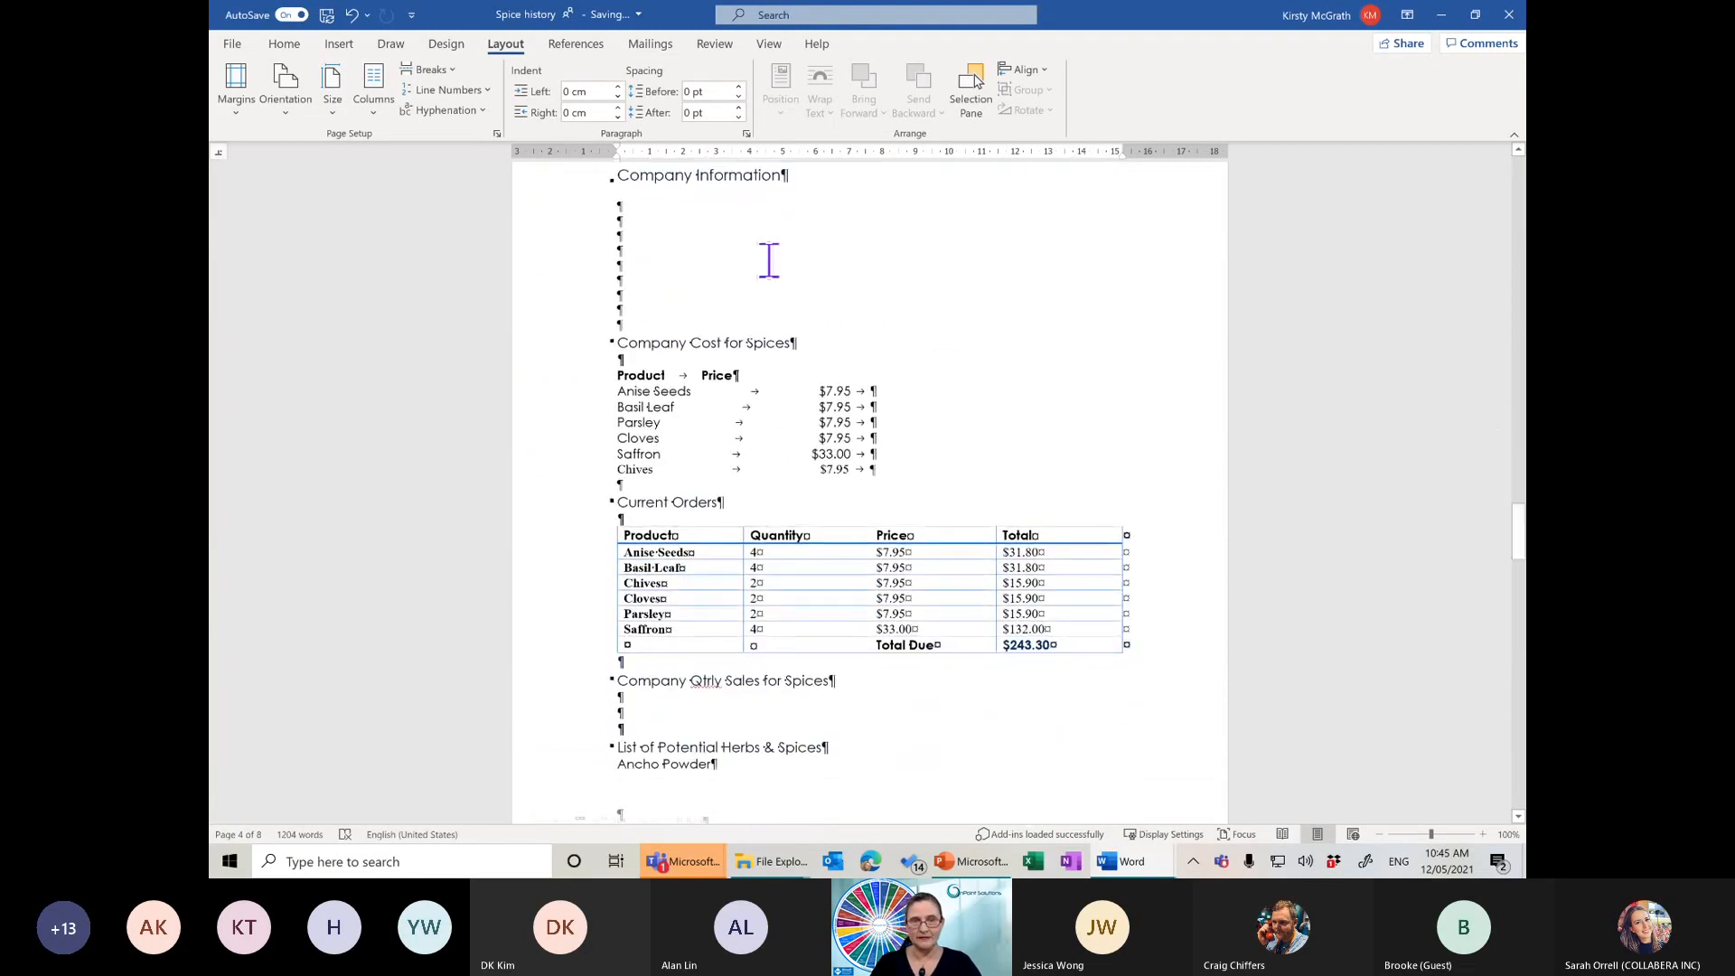
drag(630, 206, 645, 310)
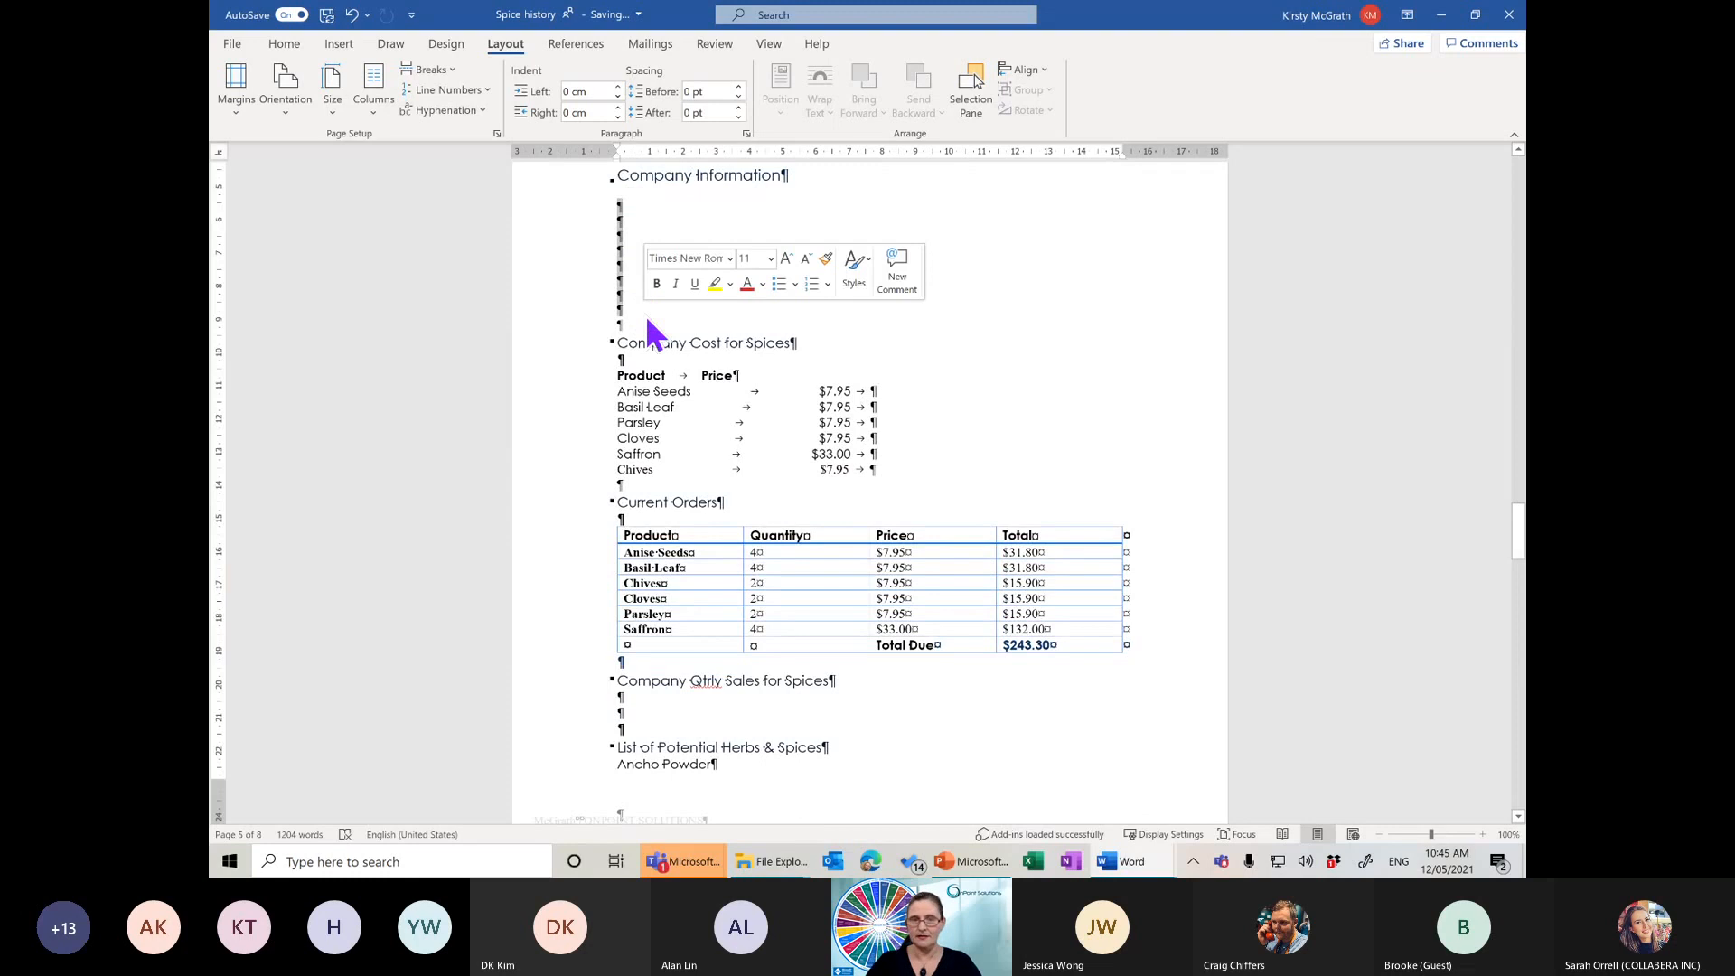
key(Delete)
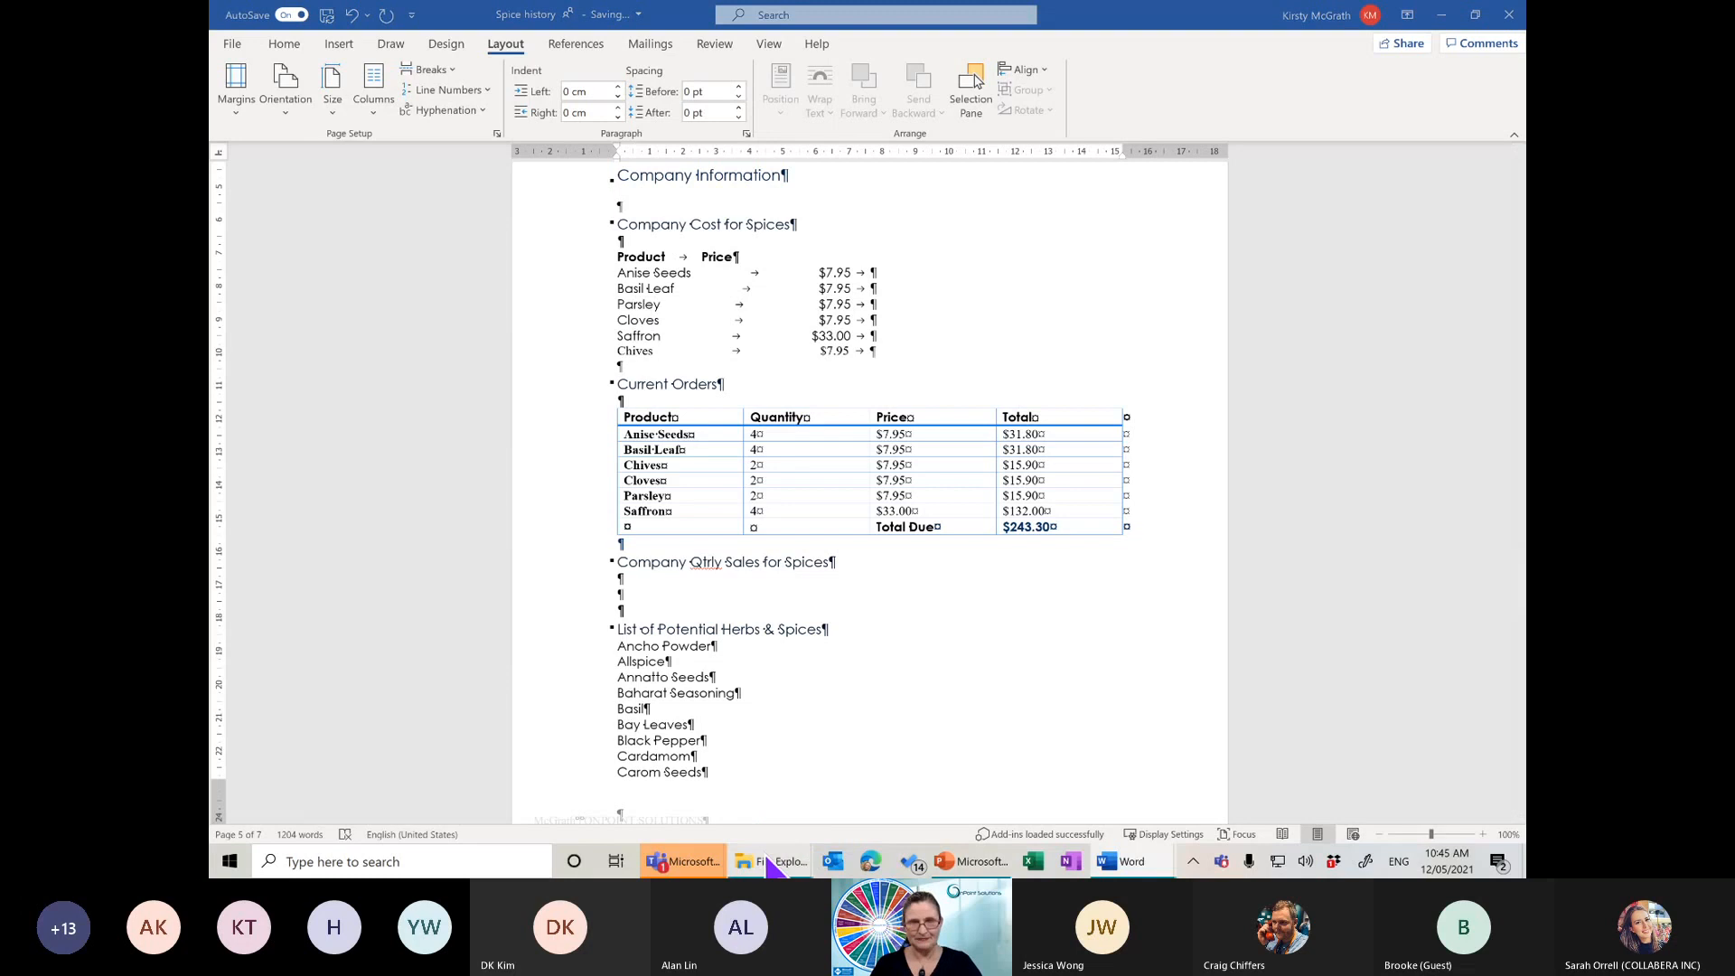
Open the Working Files3 workbook in Excel from the Microsoft Reactor folder
mouse_move(770, 867)
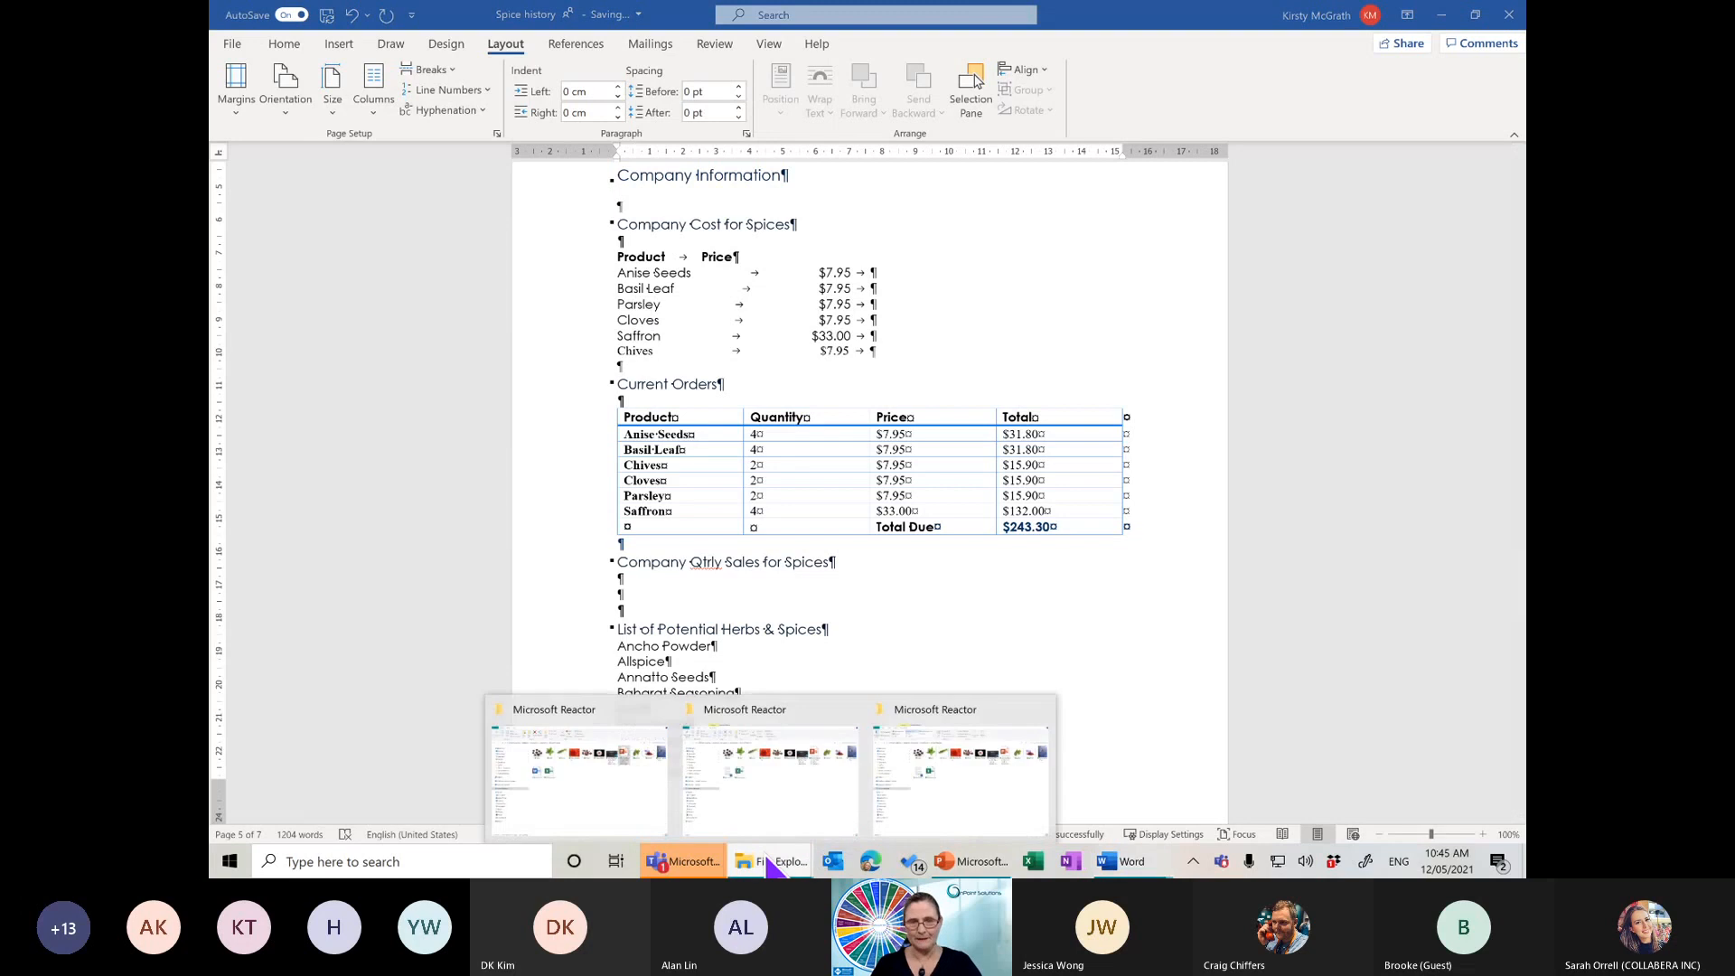
click(622, 783)
click(642, 380)
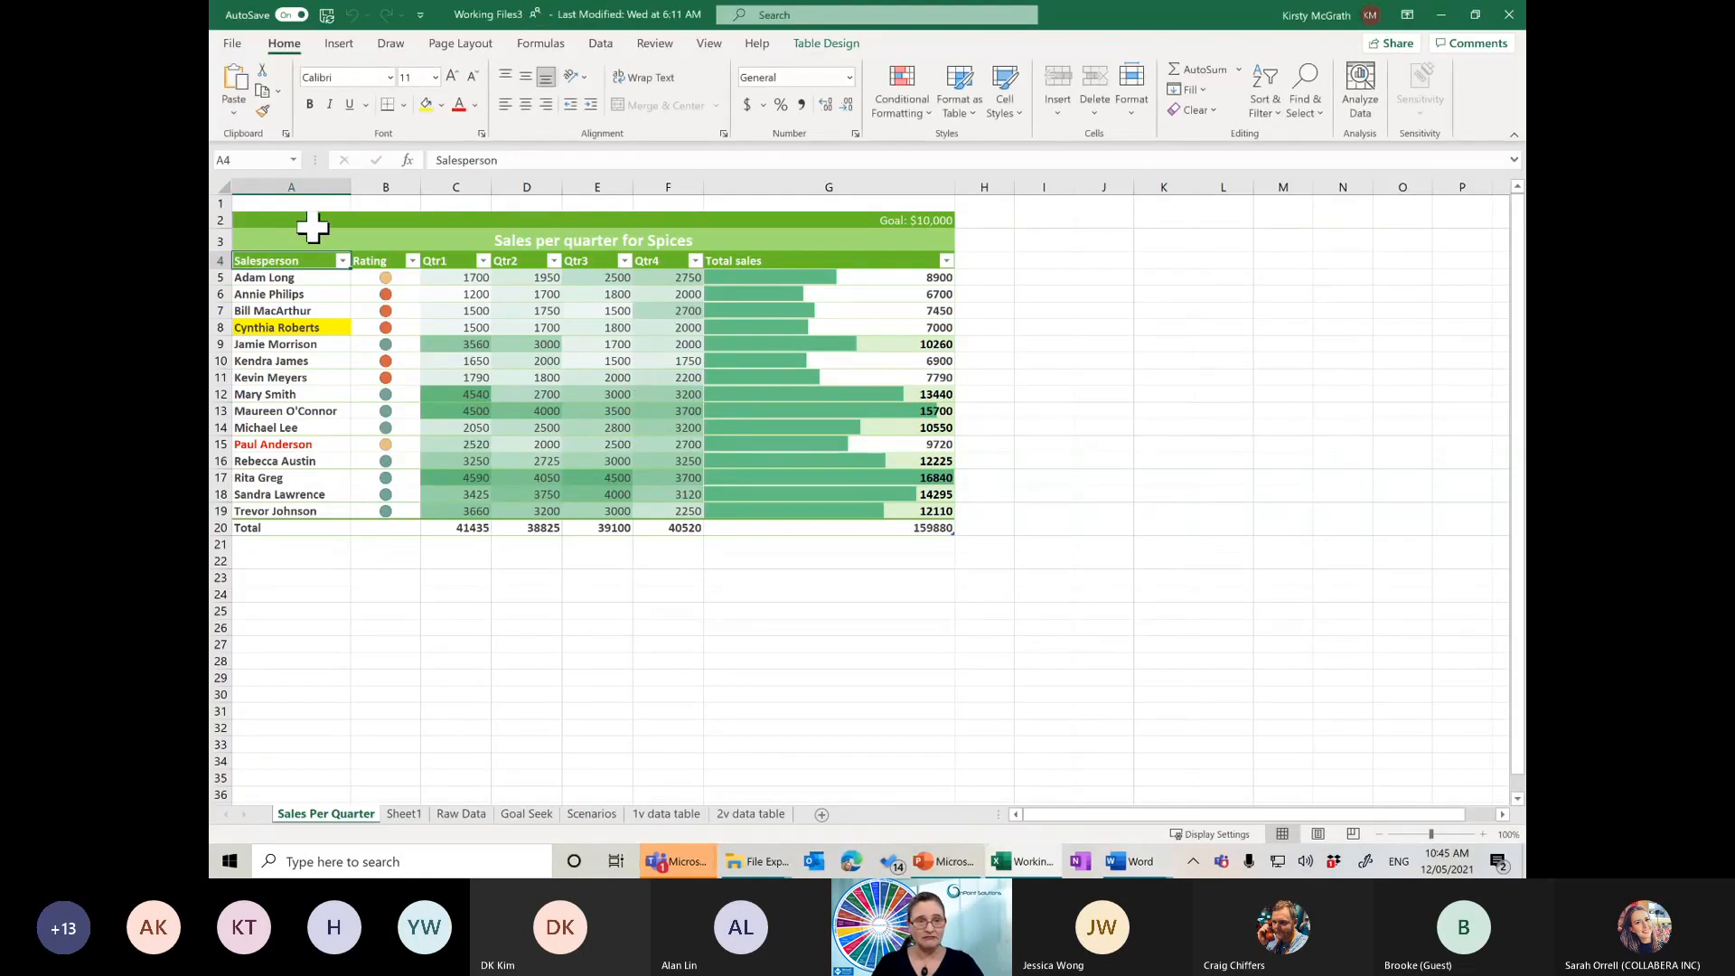
Copy the range A2:G20 from the Sales Per Quarter sheet and paste it under the Company Qtrly Sales for Spices heading in the Word document
drag(309, 225, 857, 522)
key(ctrl+c)
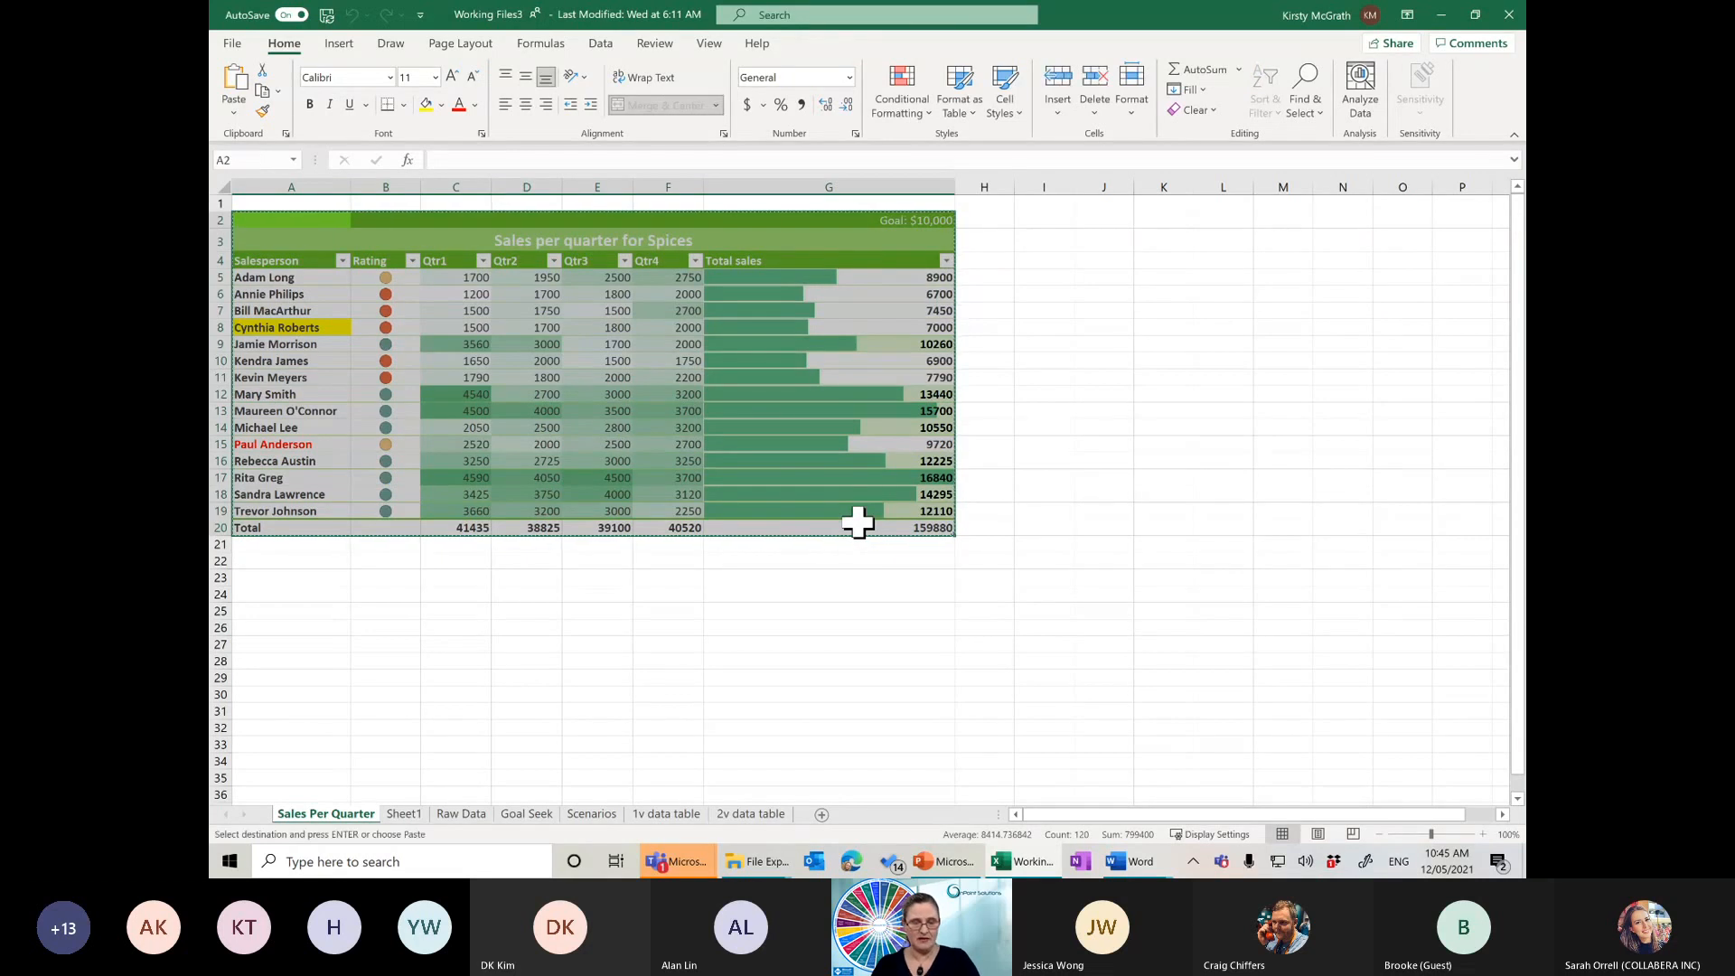
key(alt+Tab)
key(alt+Tab)
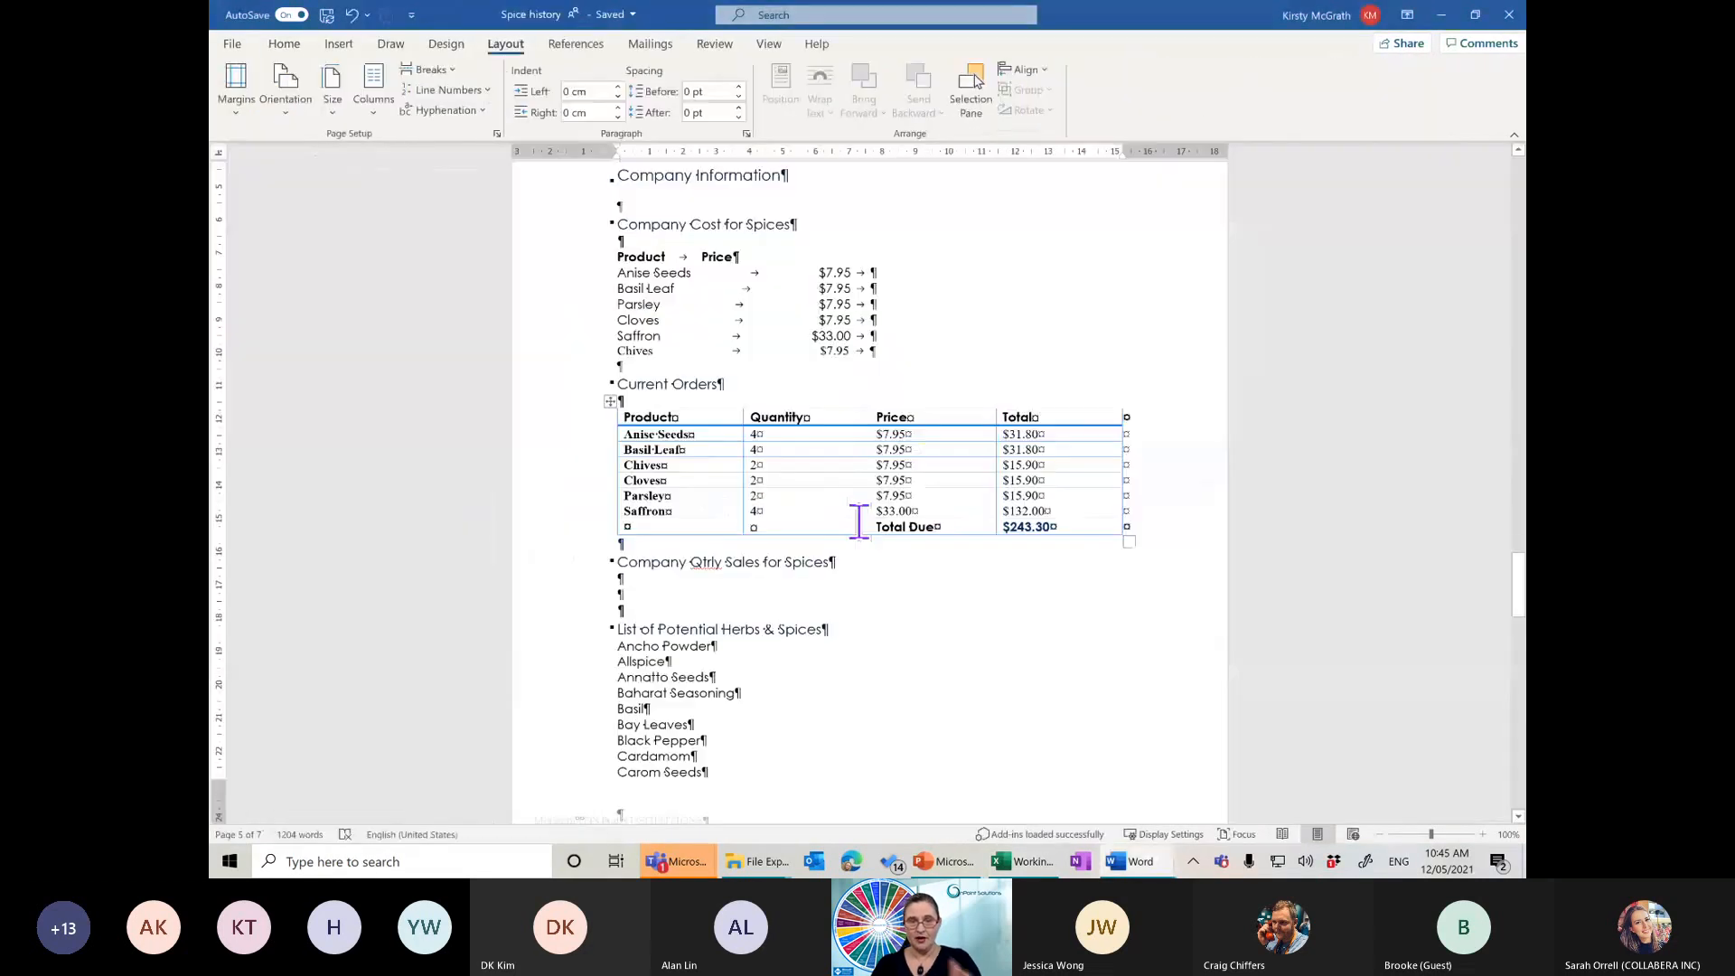
click(622, 593)
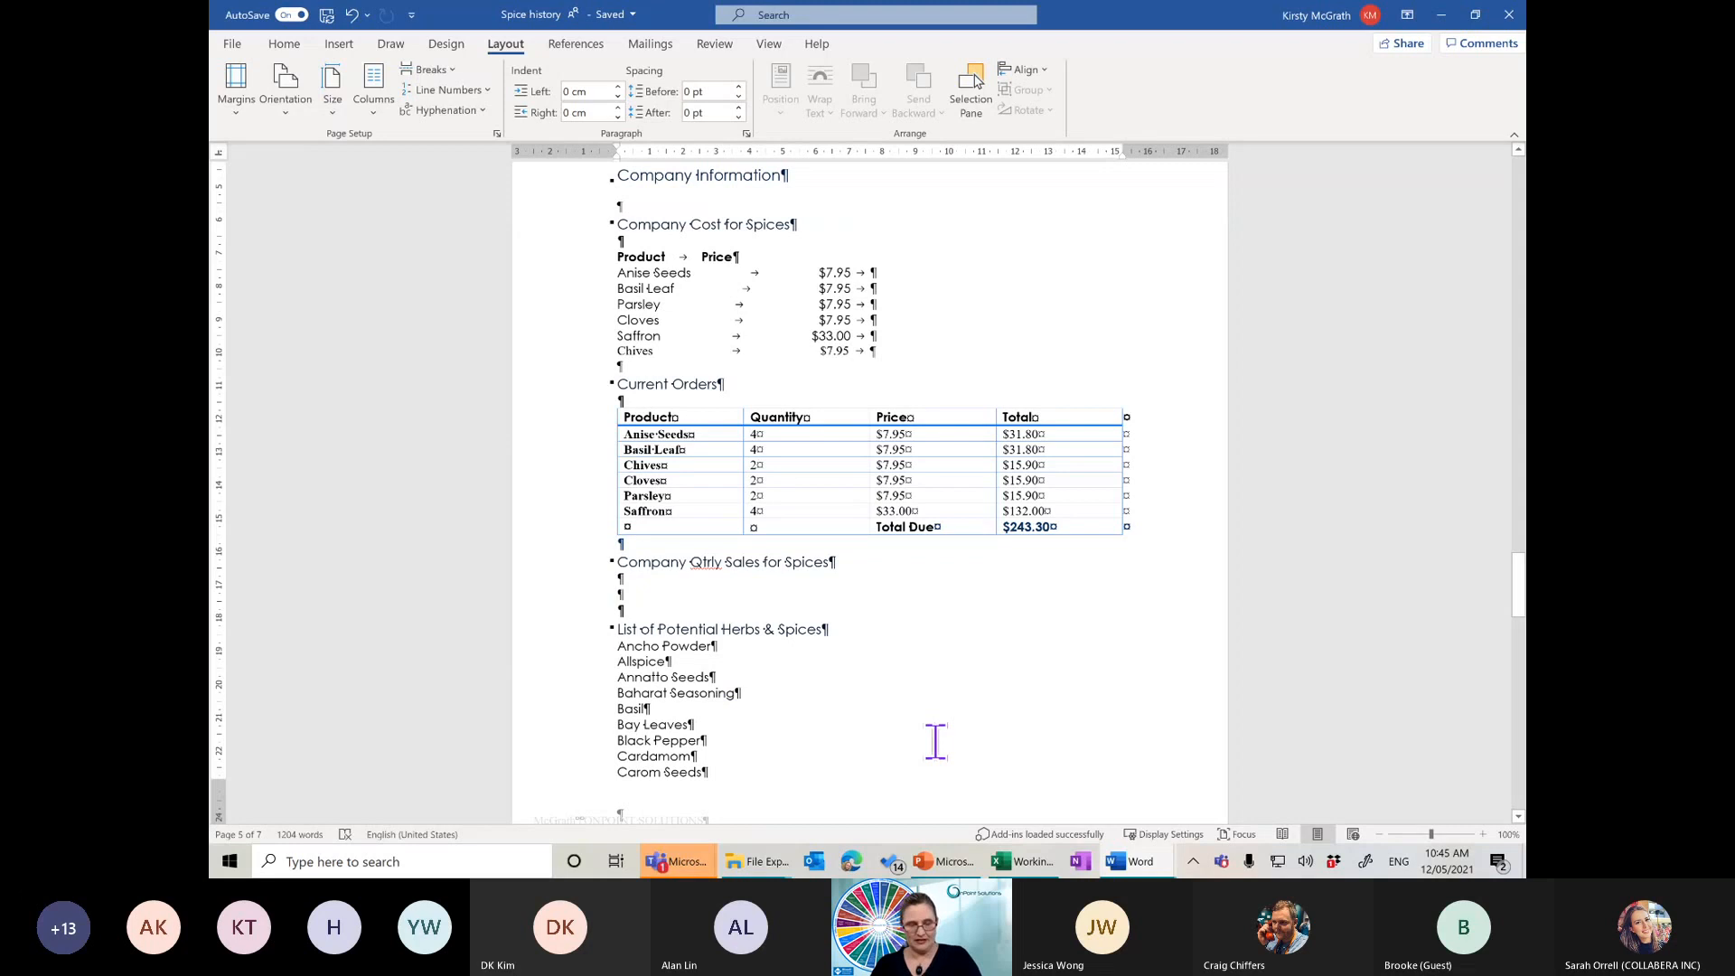
key(alt+Tab)
key(alt+Tab)
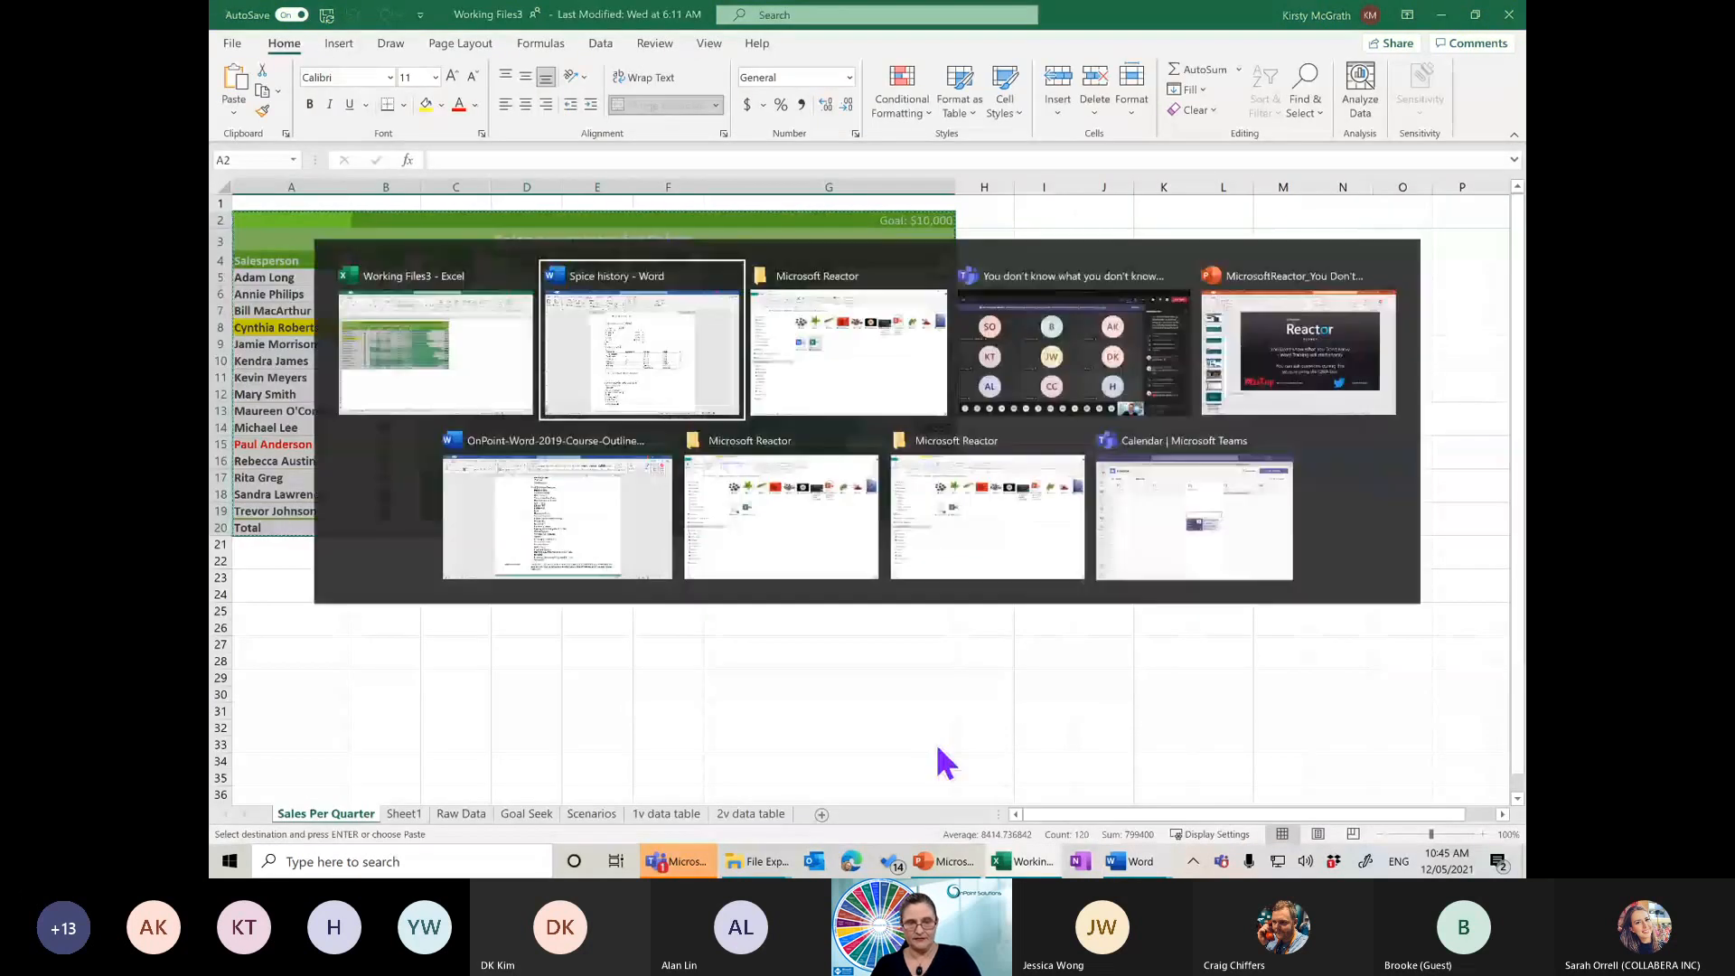
key(ctrl+v)
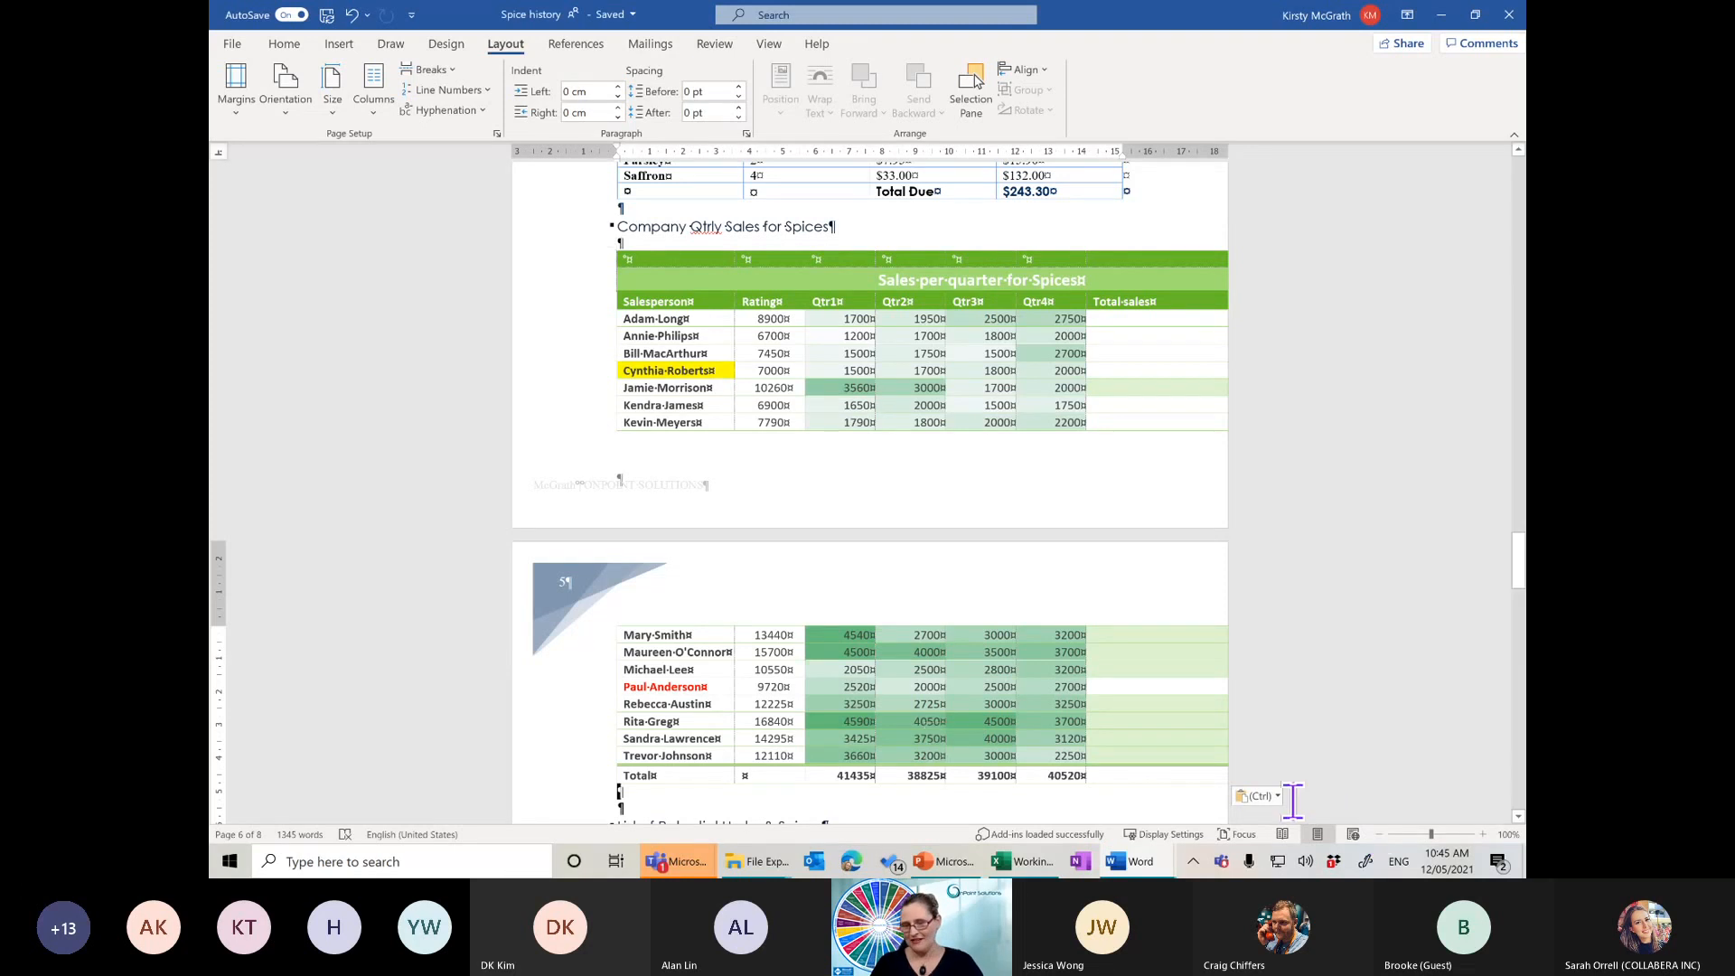
click(1264, 799)
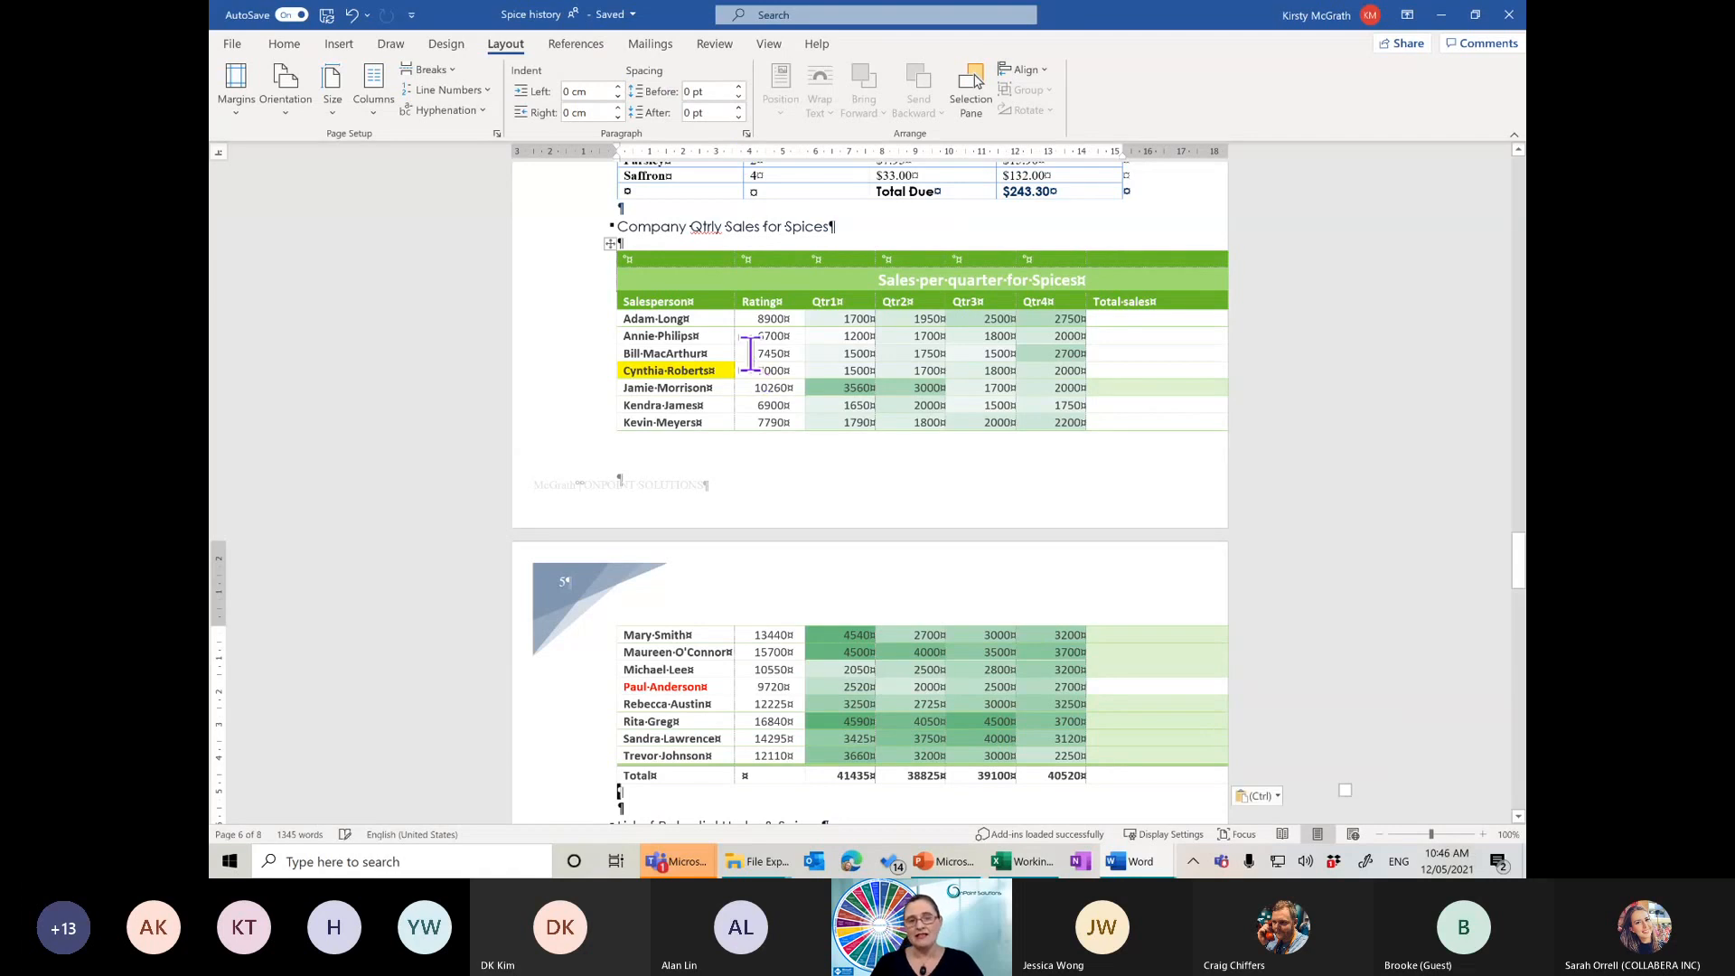
Slightly widen the Salesperson column and narrow the Rating column of the pasted sales table
click(611, 243)
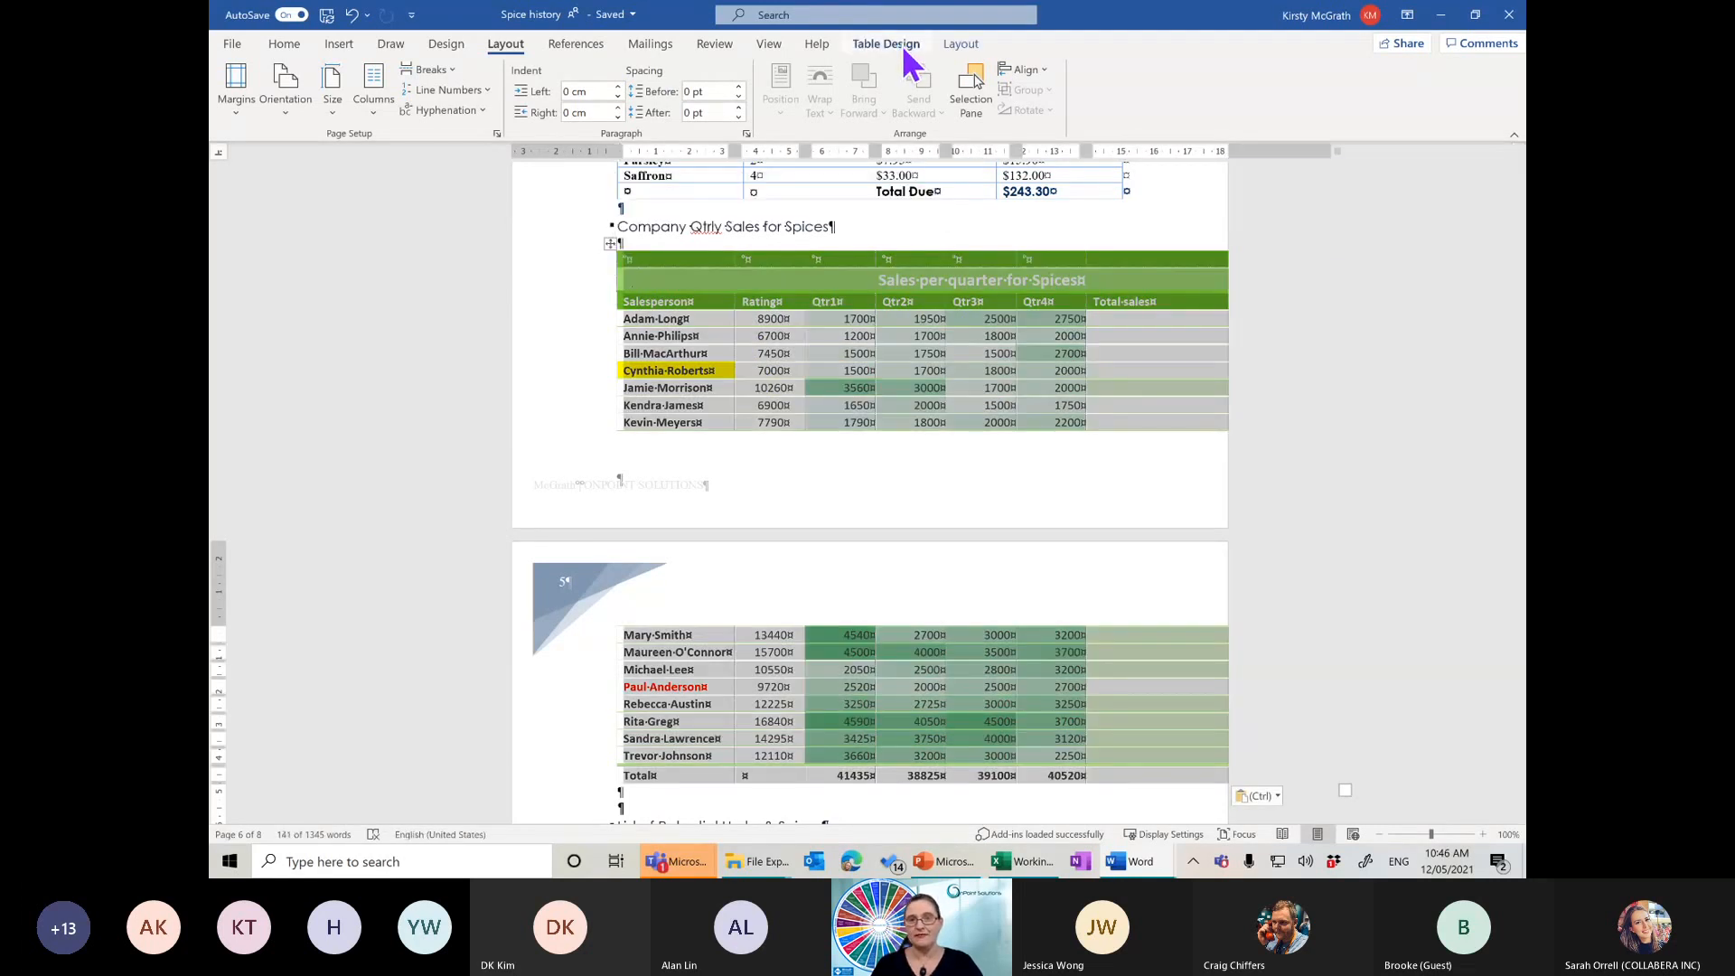
click(961, 45)
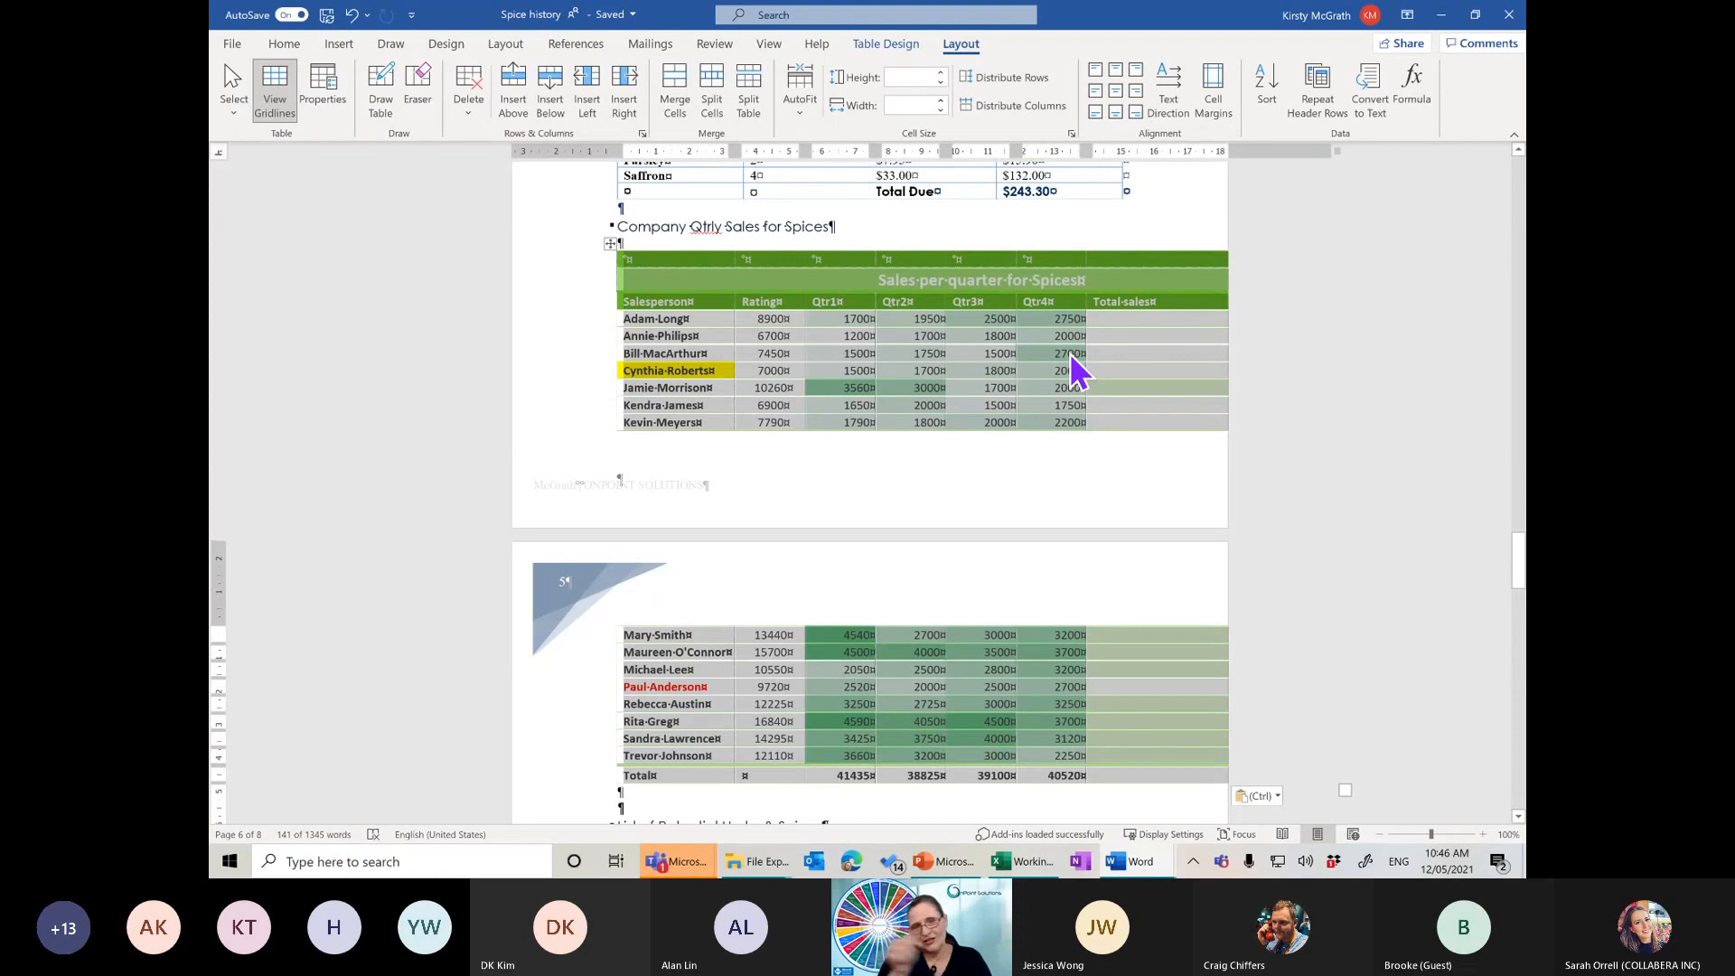
click(690, 336)
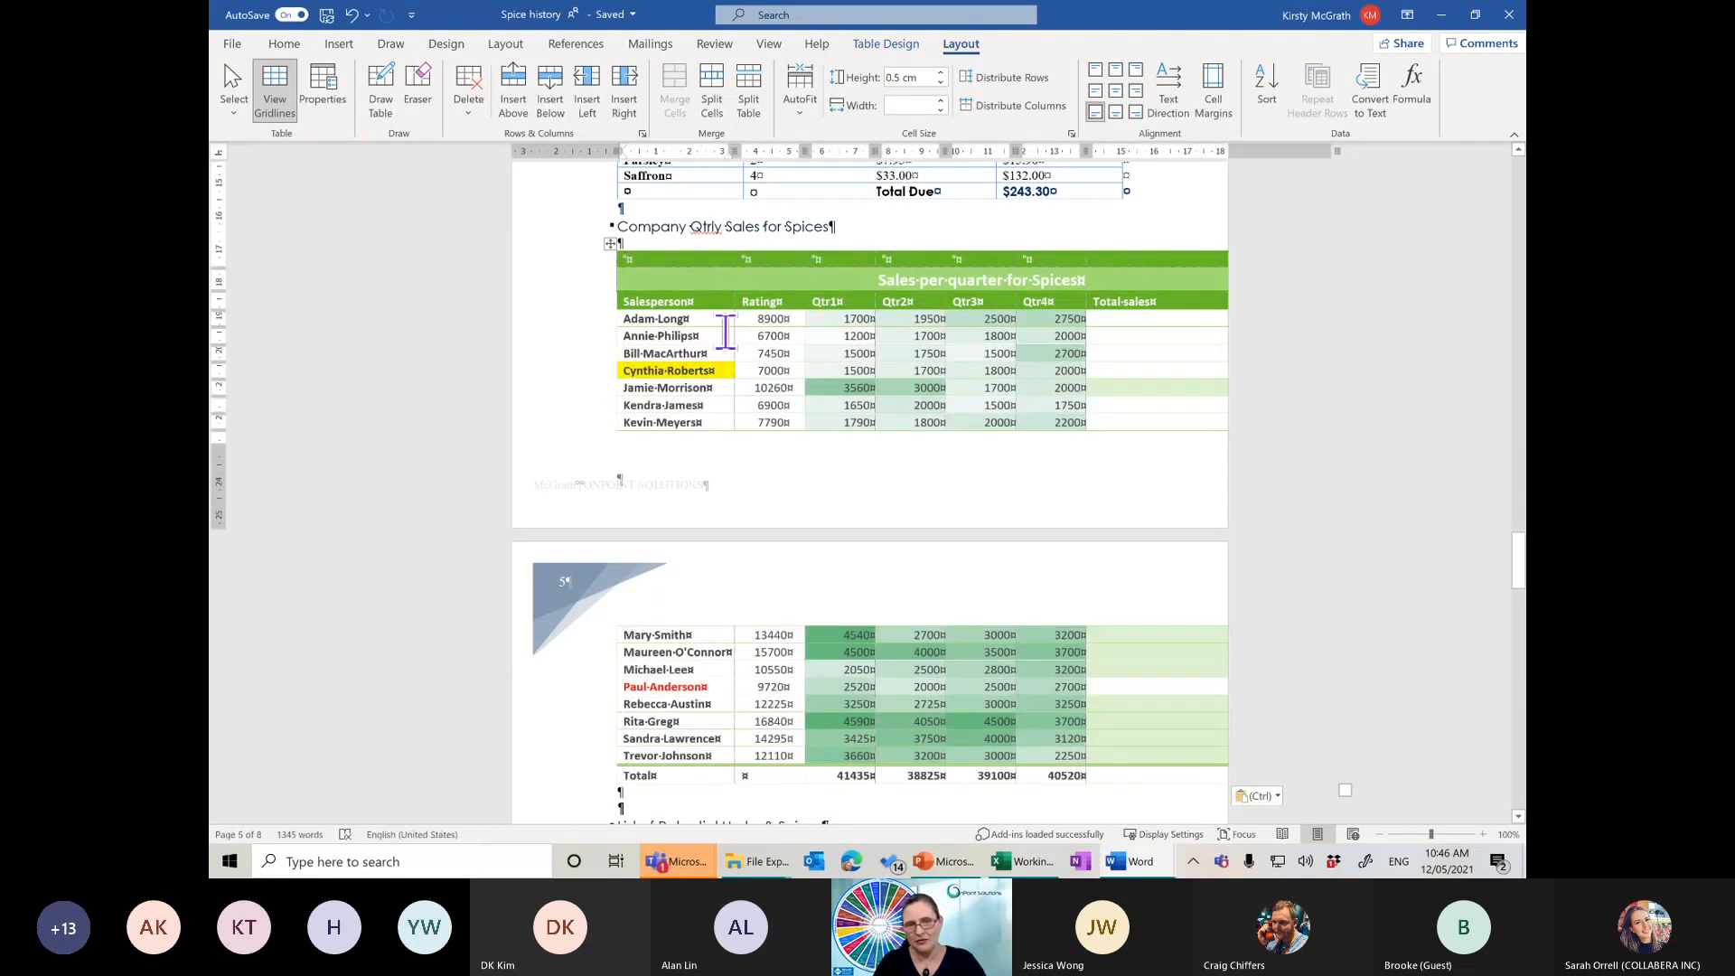
drag(730, 335, 735, 334)
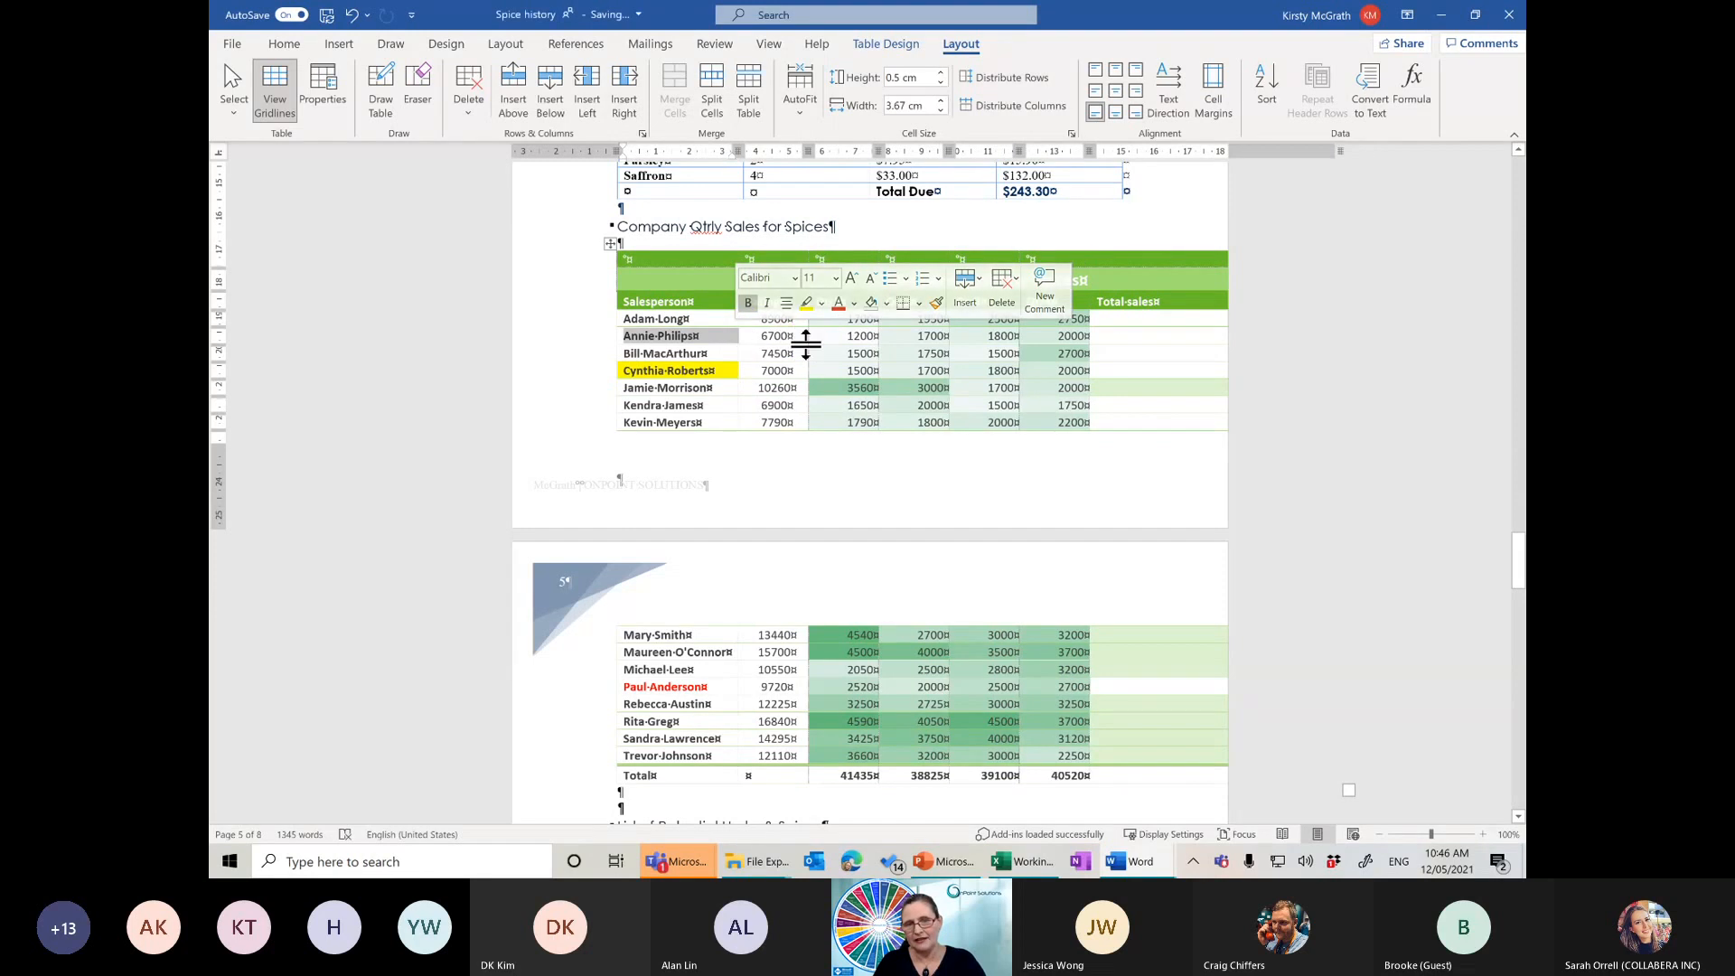
drag(805, 342, 792, 341)
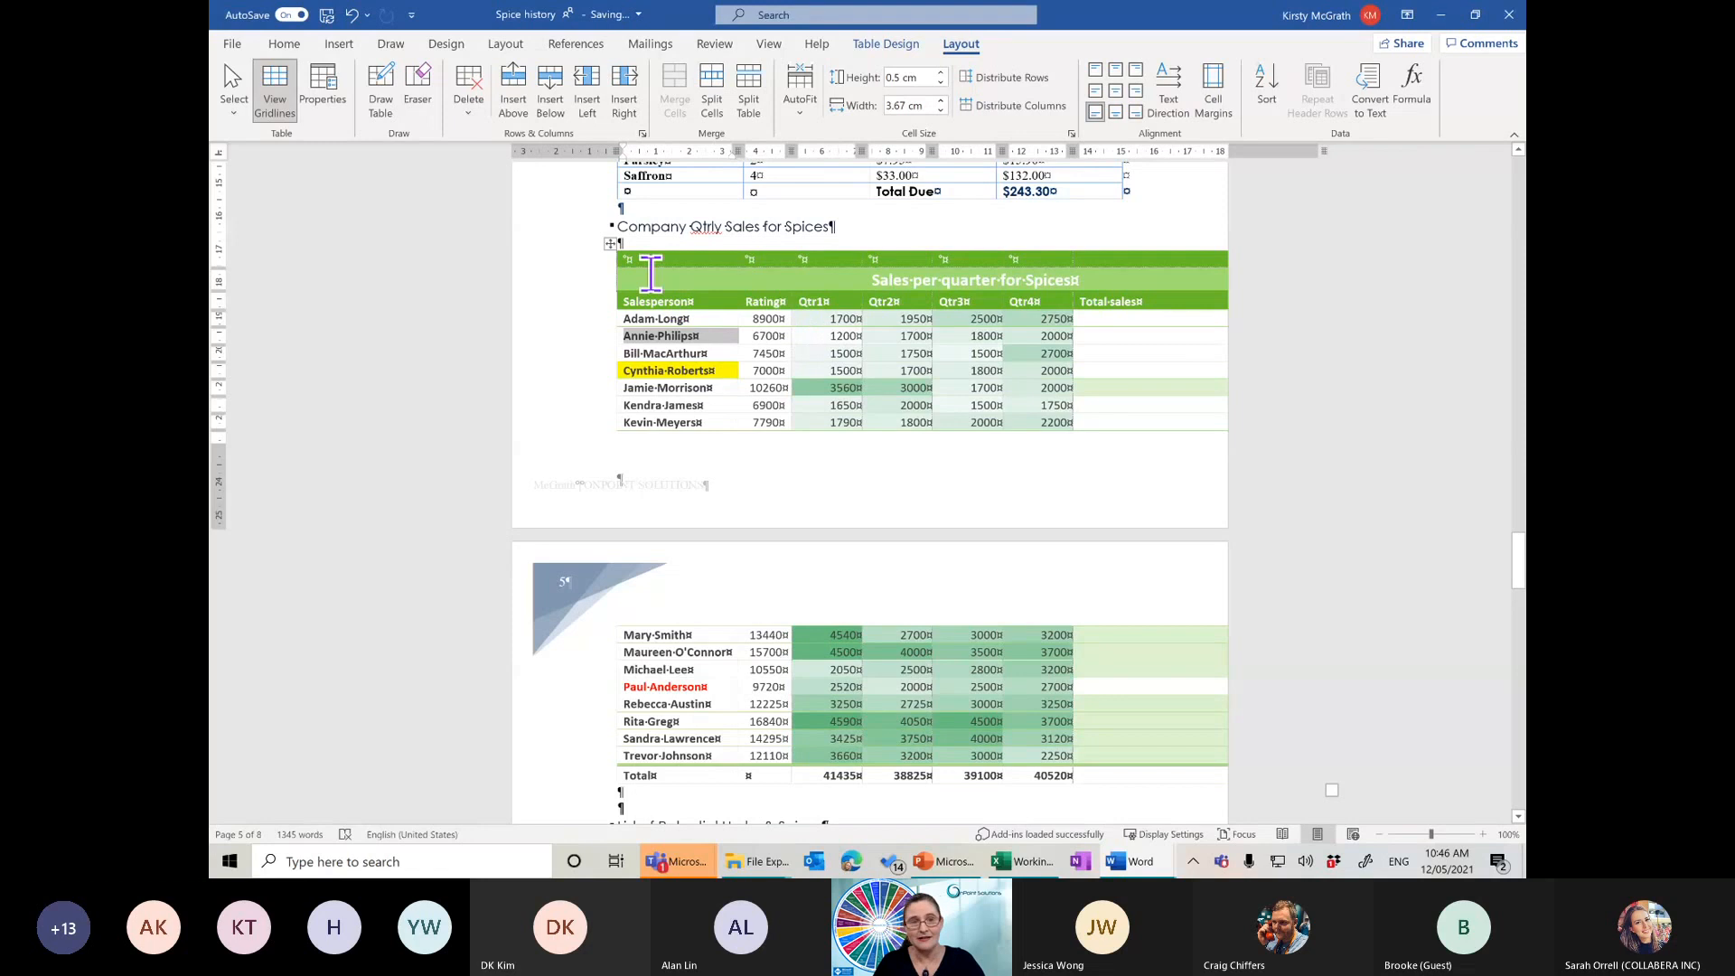
Apply AutoFit Contents to the whole sales table and deselect it
click(610, 243)
click(800, 101)
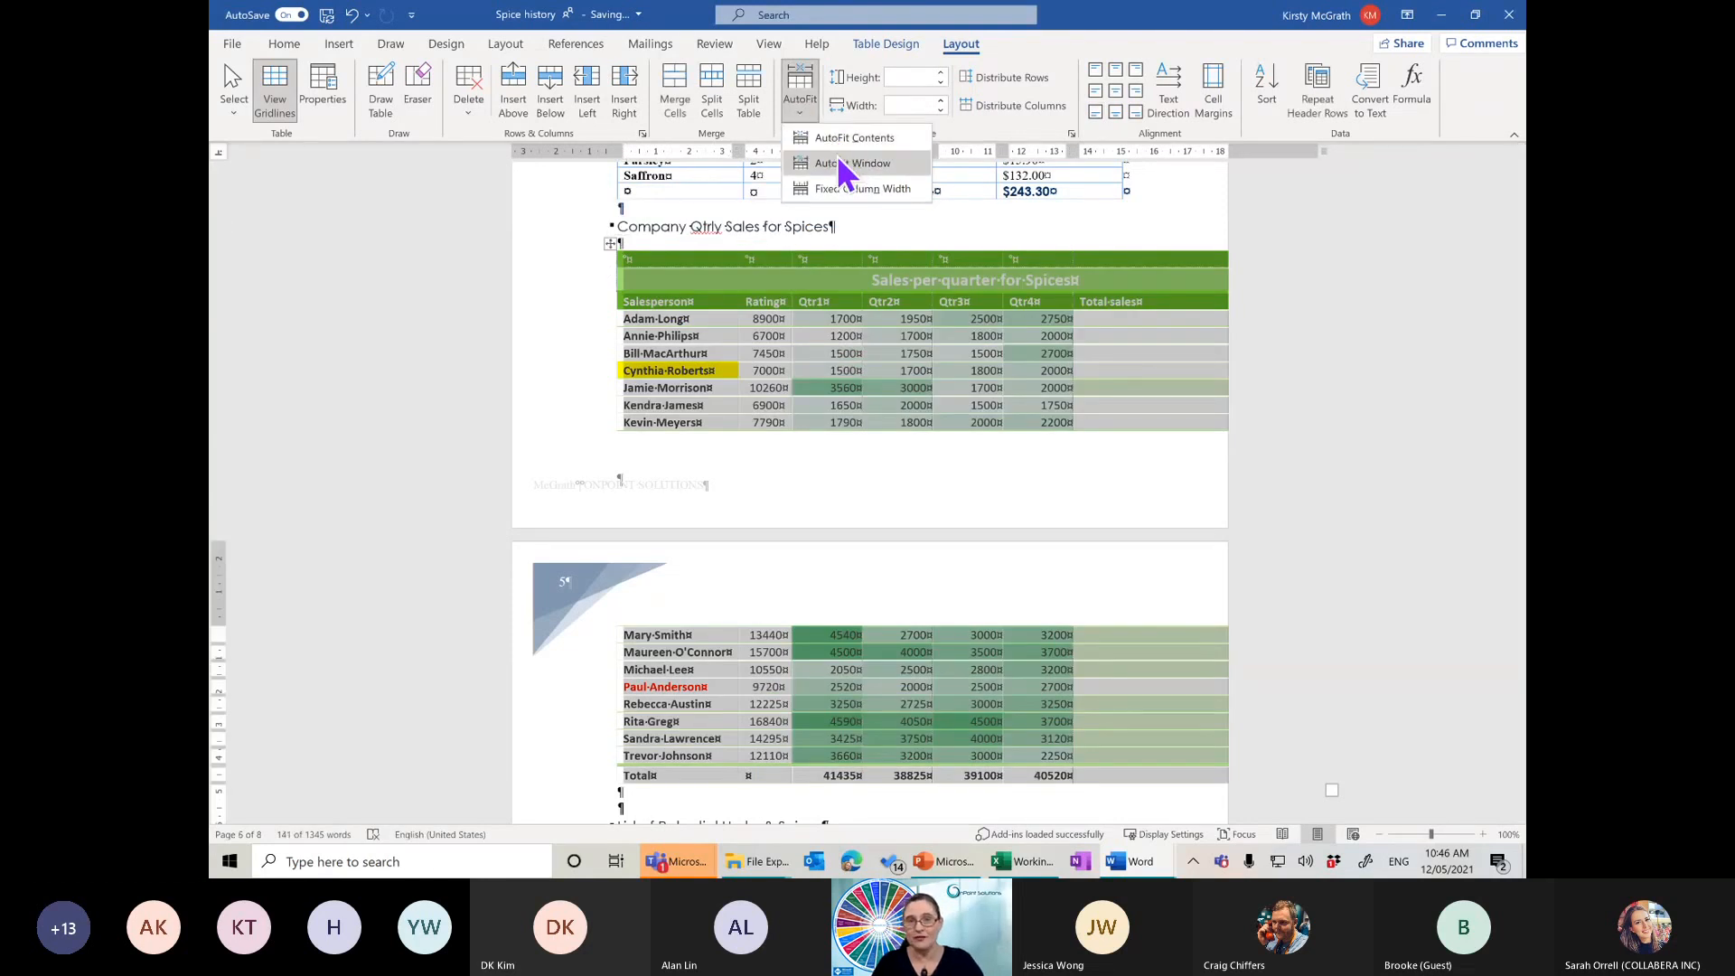
click(833, 141)
click(732, 367)
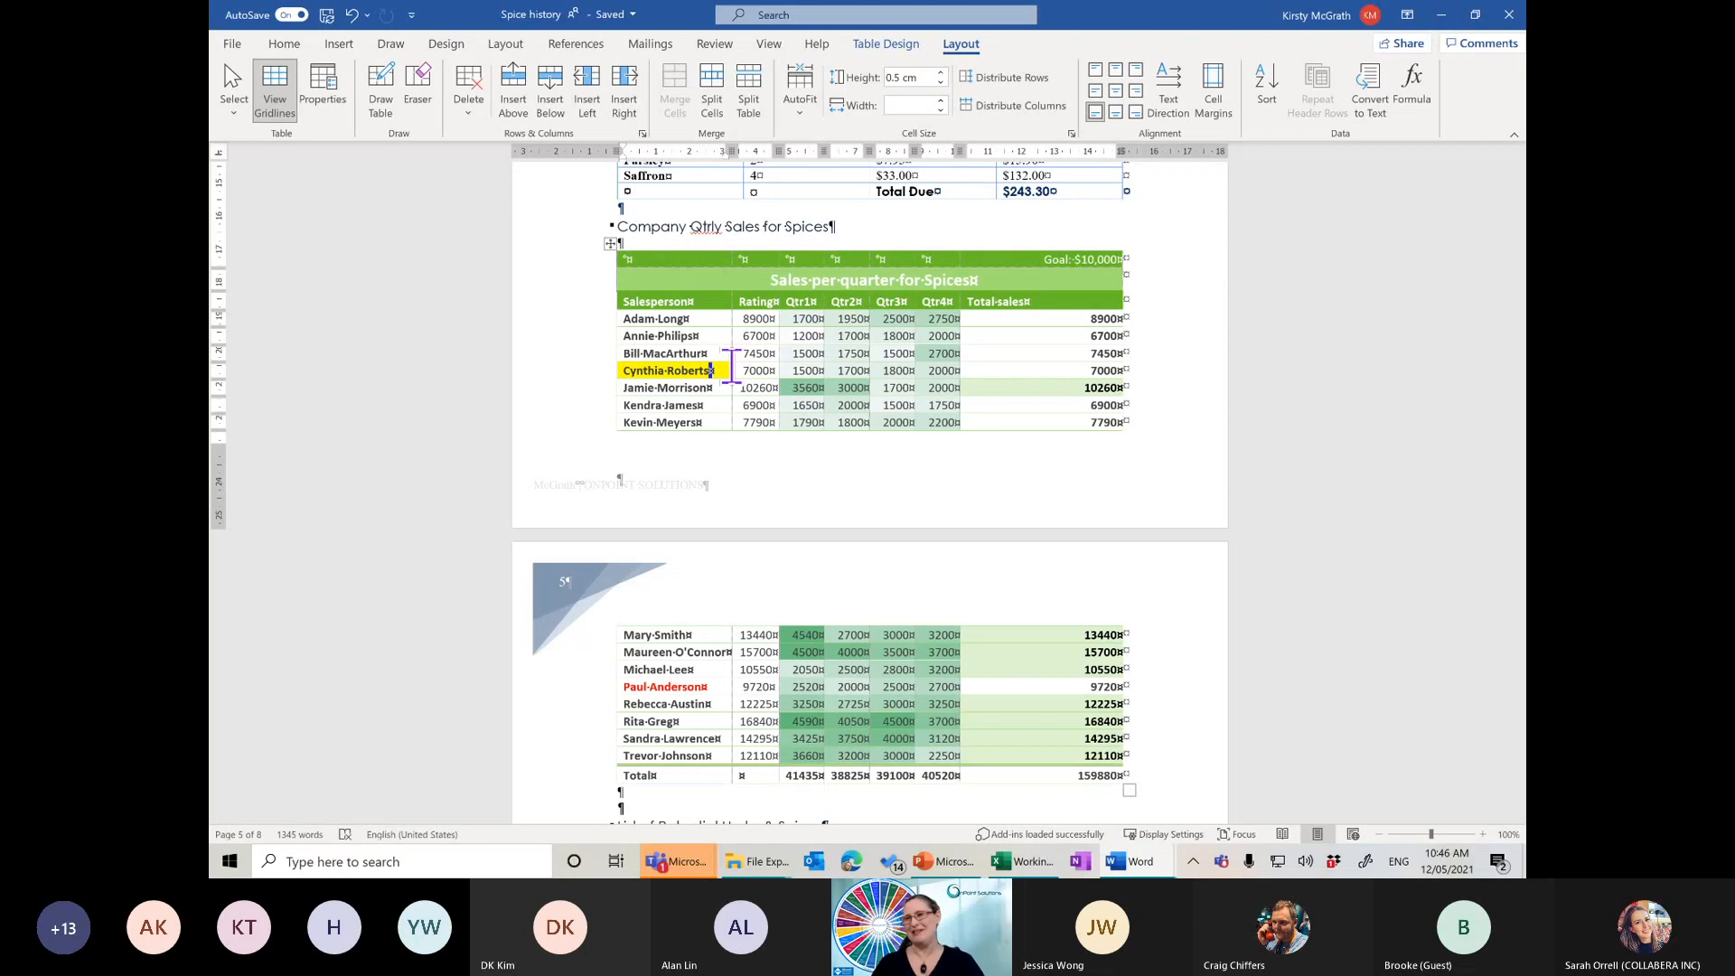
Try changing the cell width of the Rating through Qtr4 columns, and undo both width changes
click(990, 357)
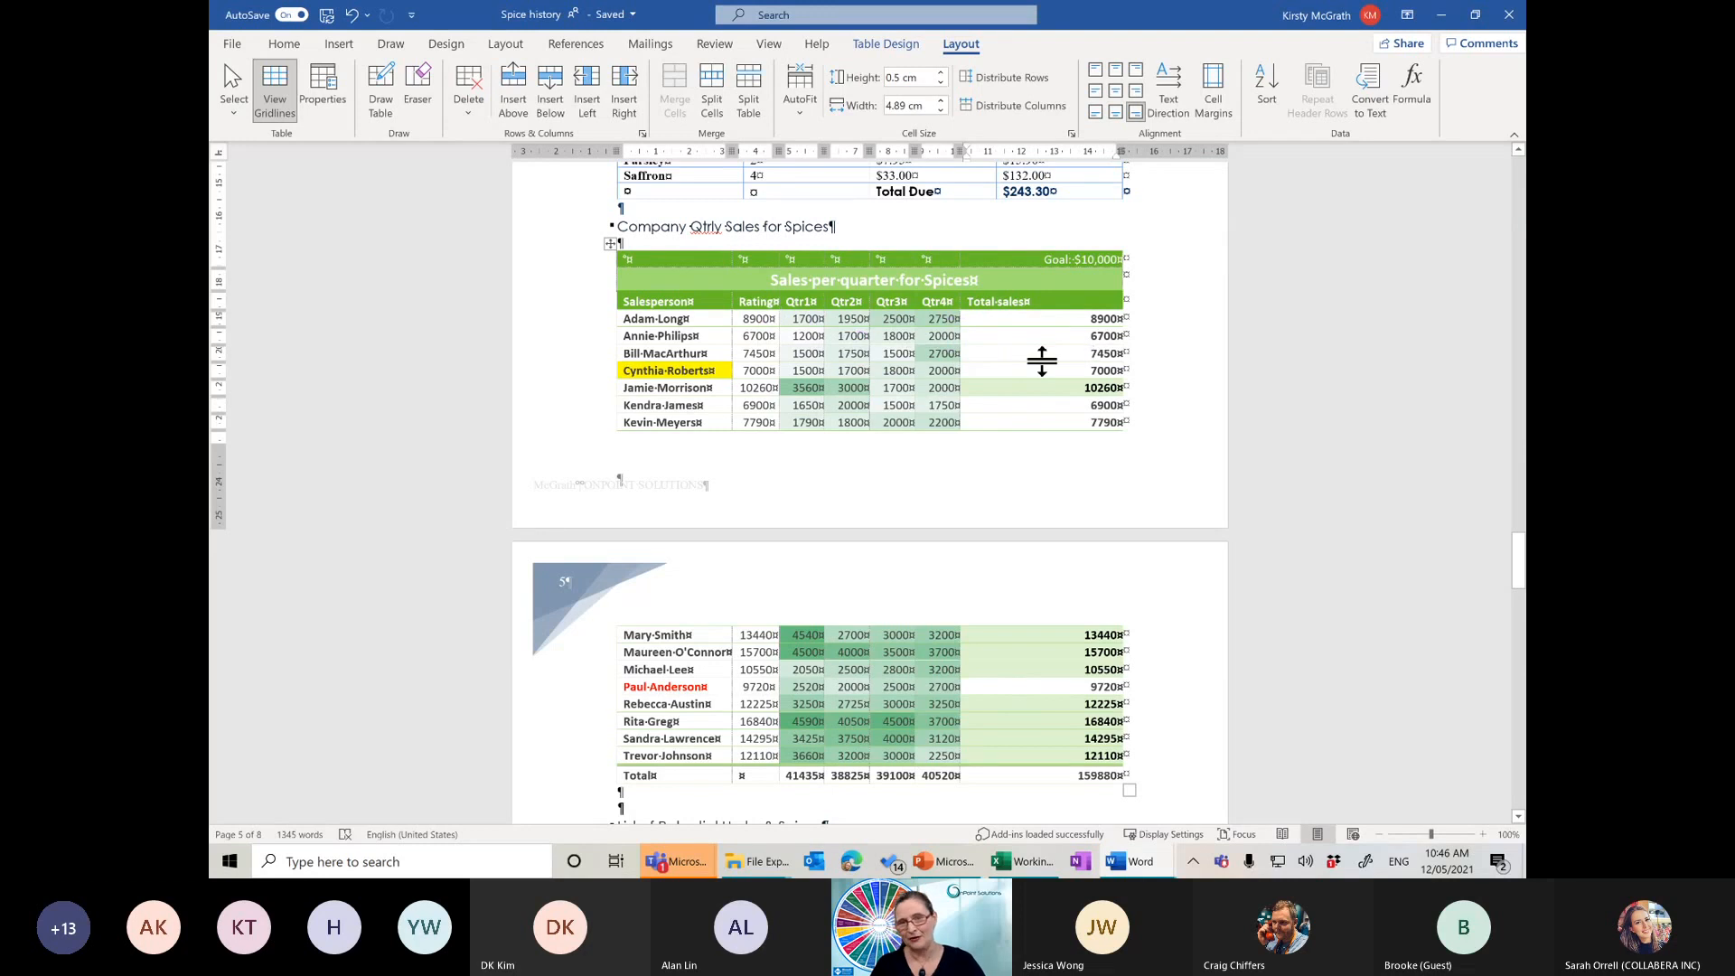
click(758, 301)
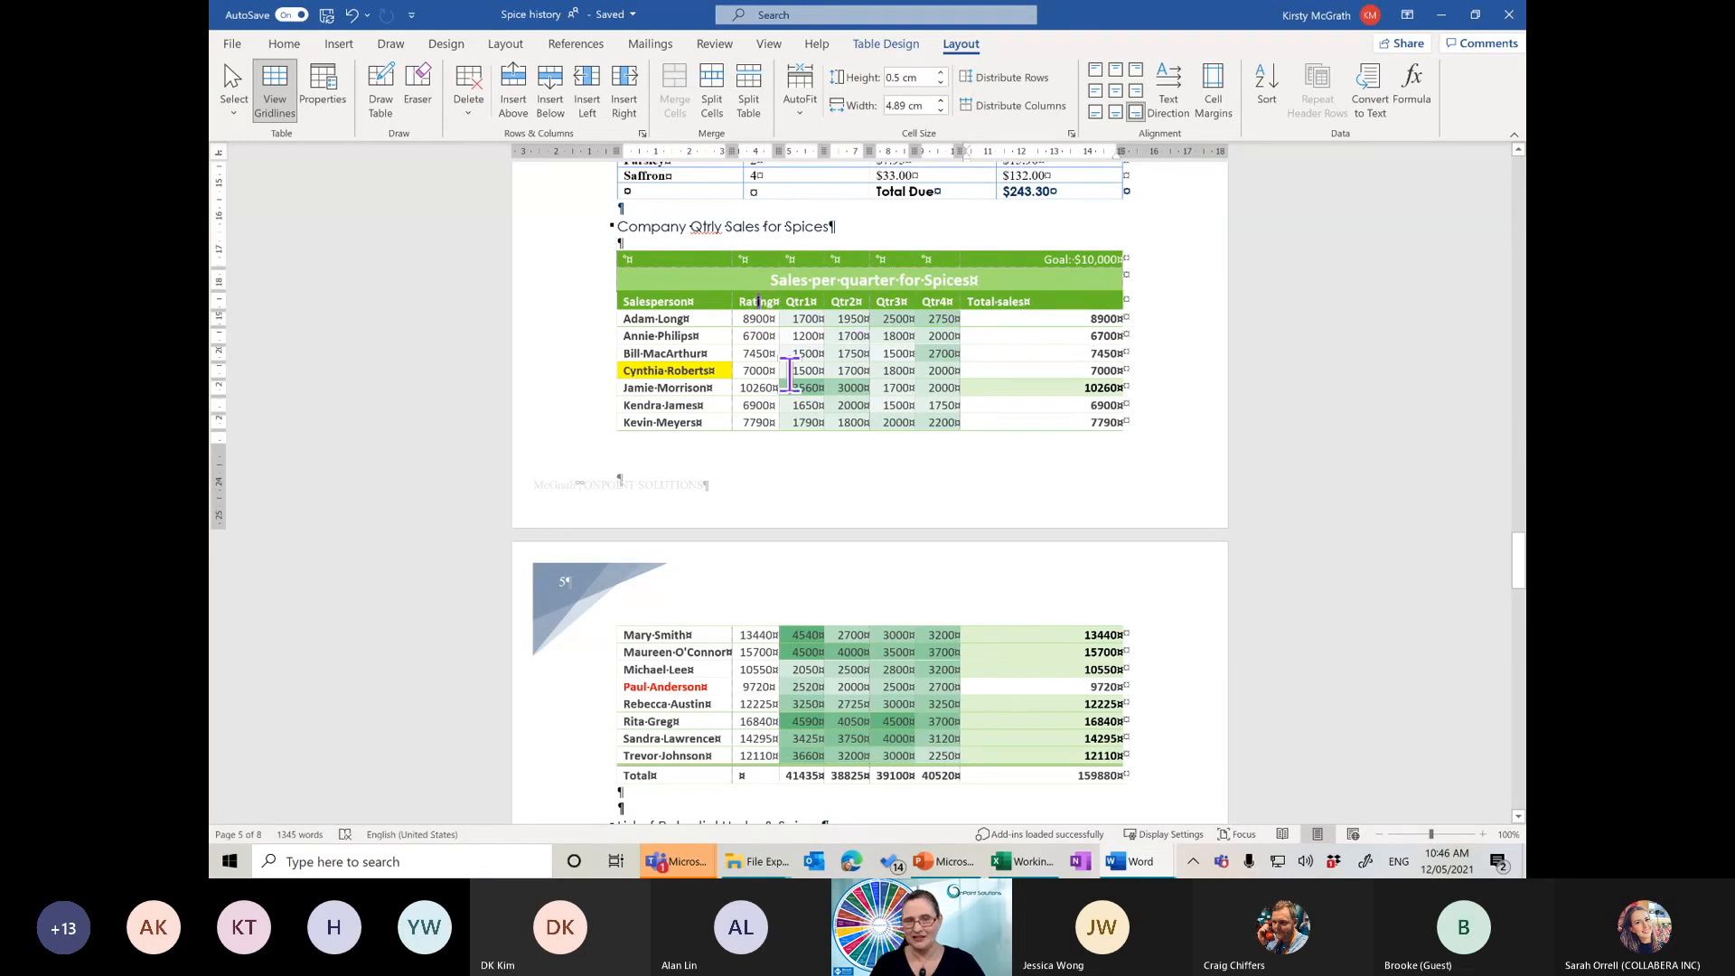
drag(789, 375, 943, 775)
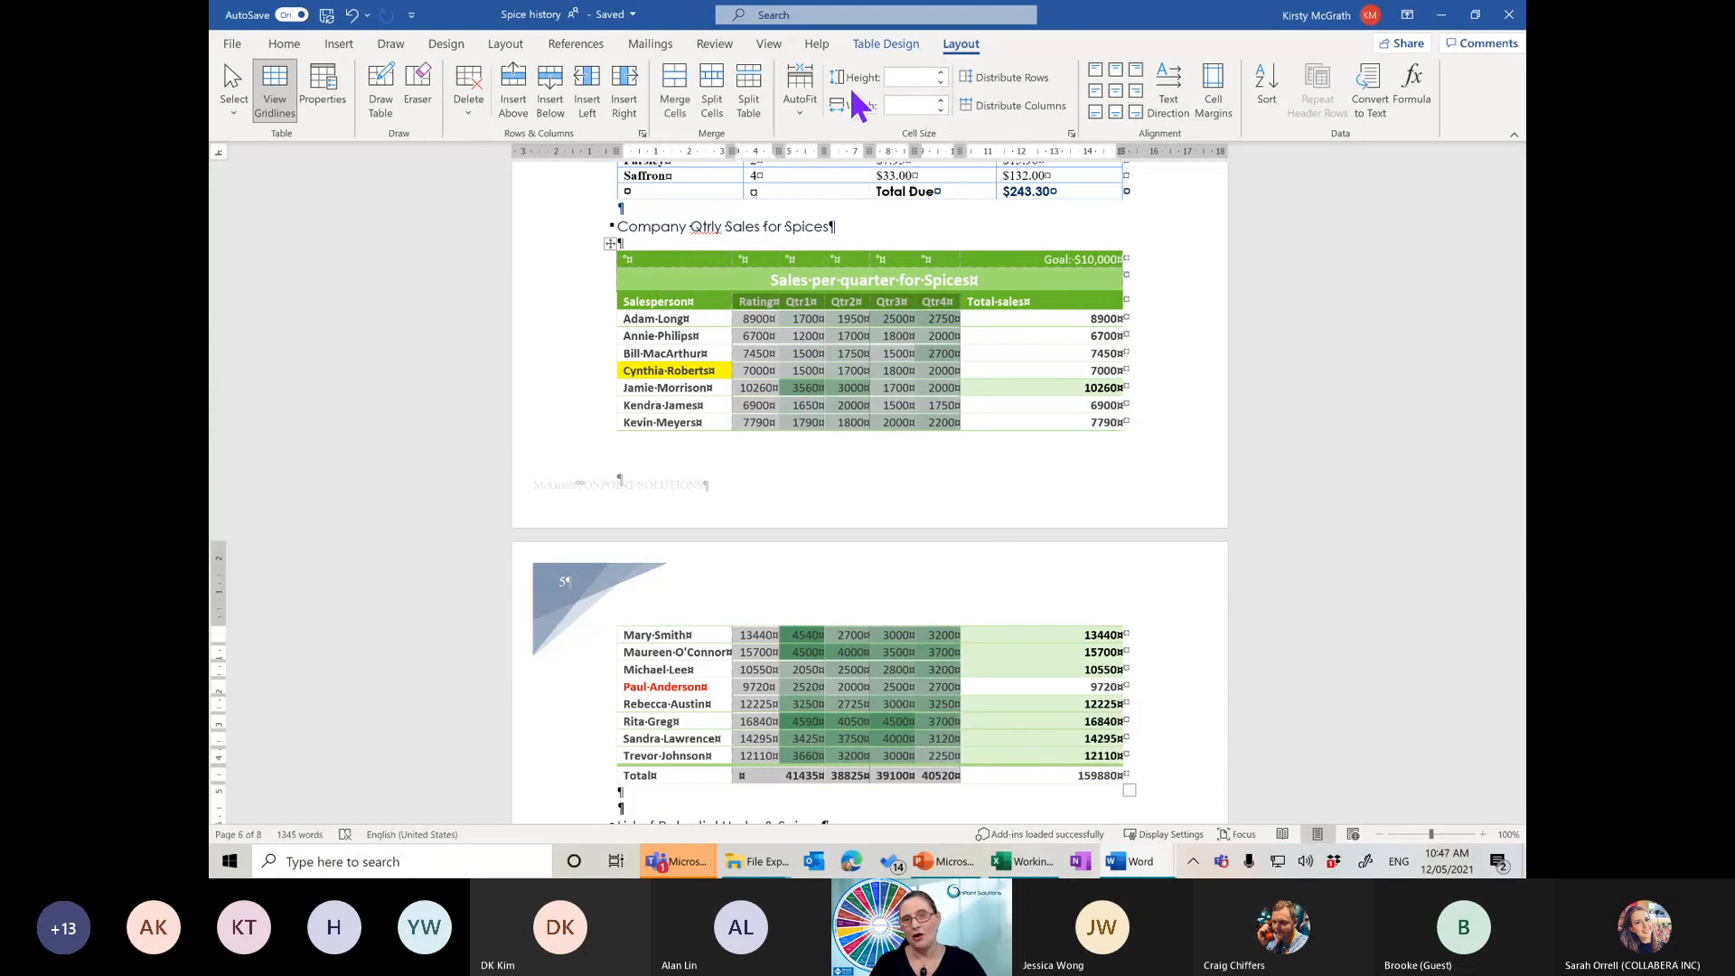
click(942, 103)
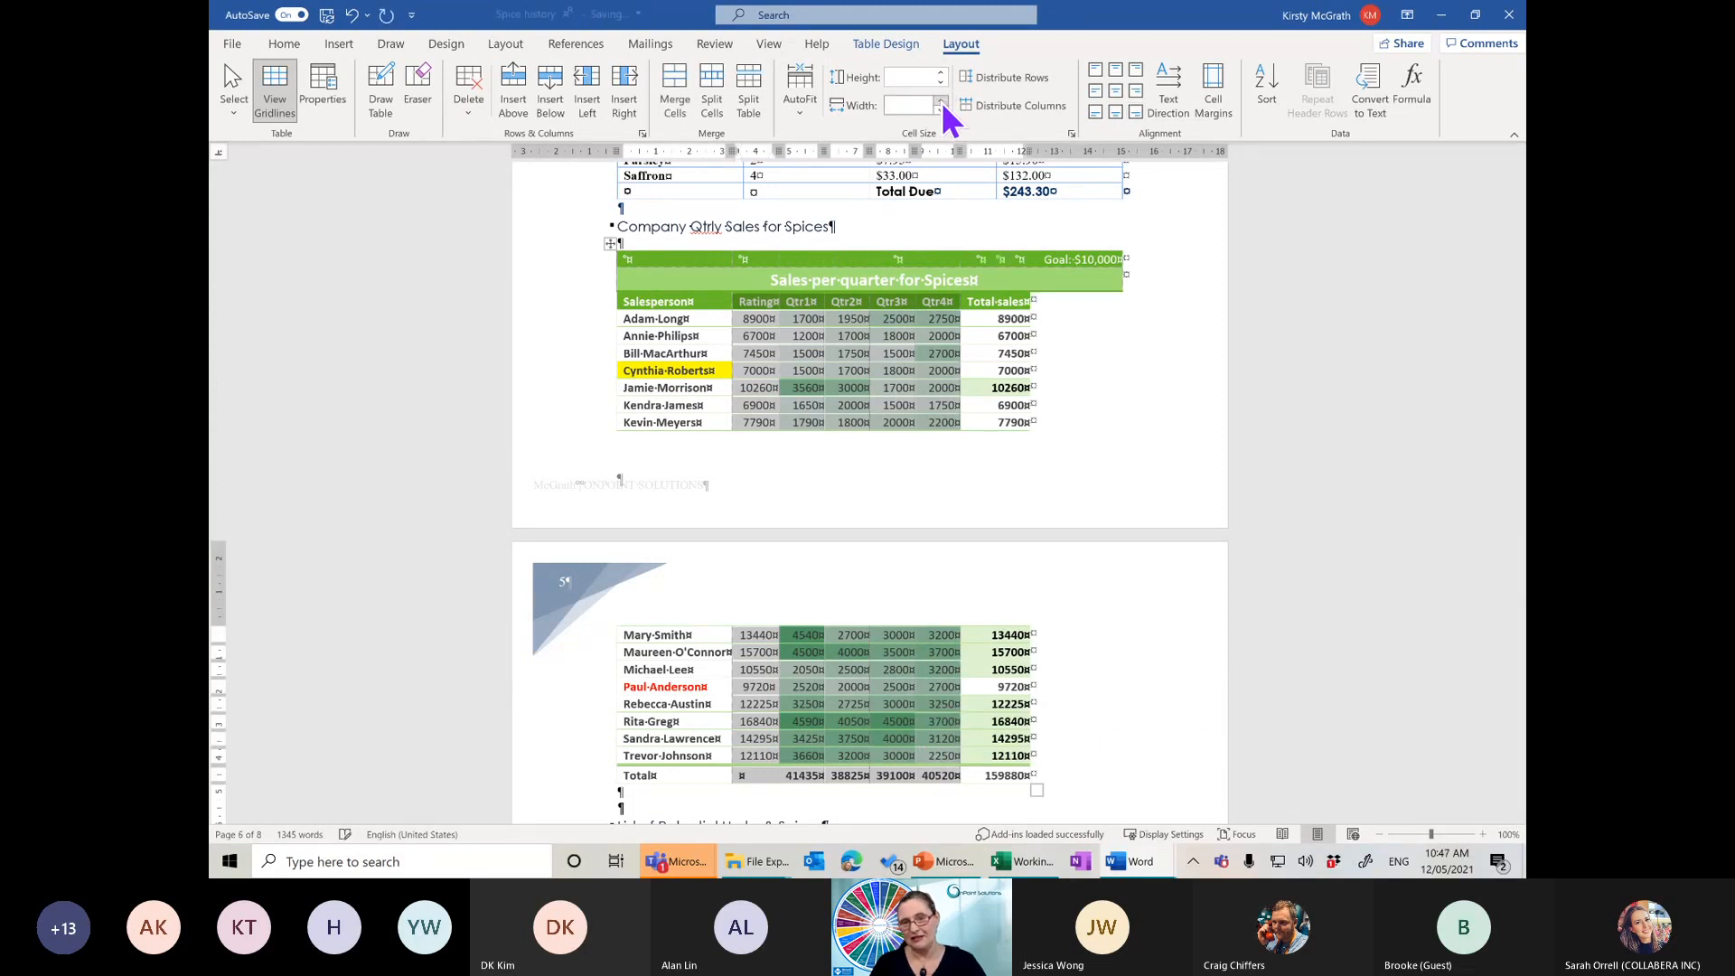
click(941, 103)
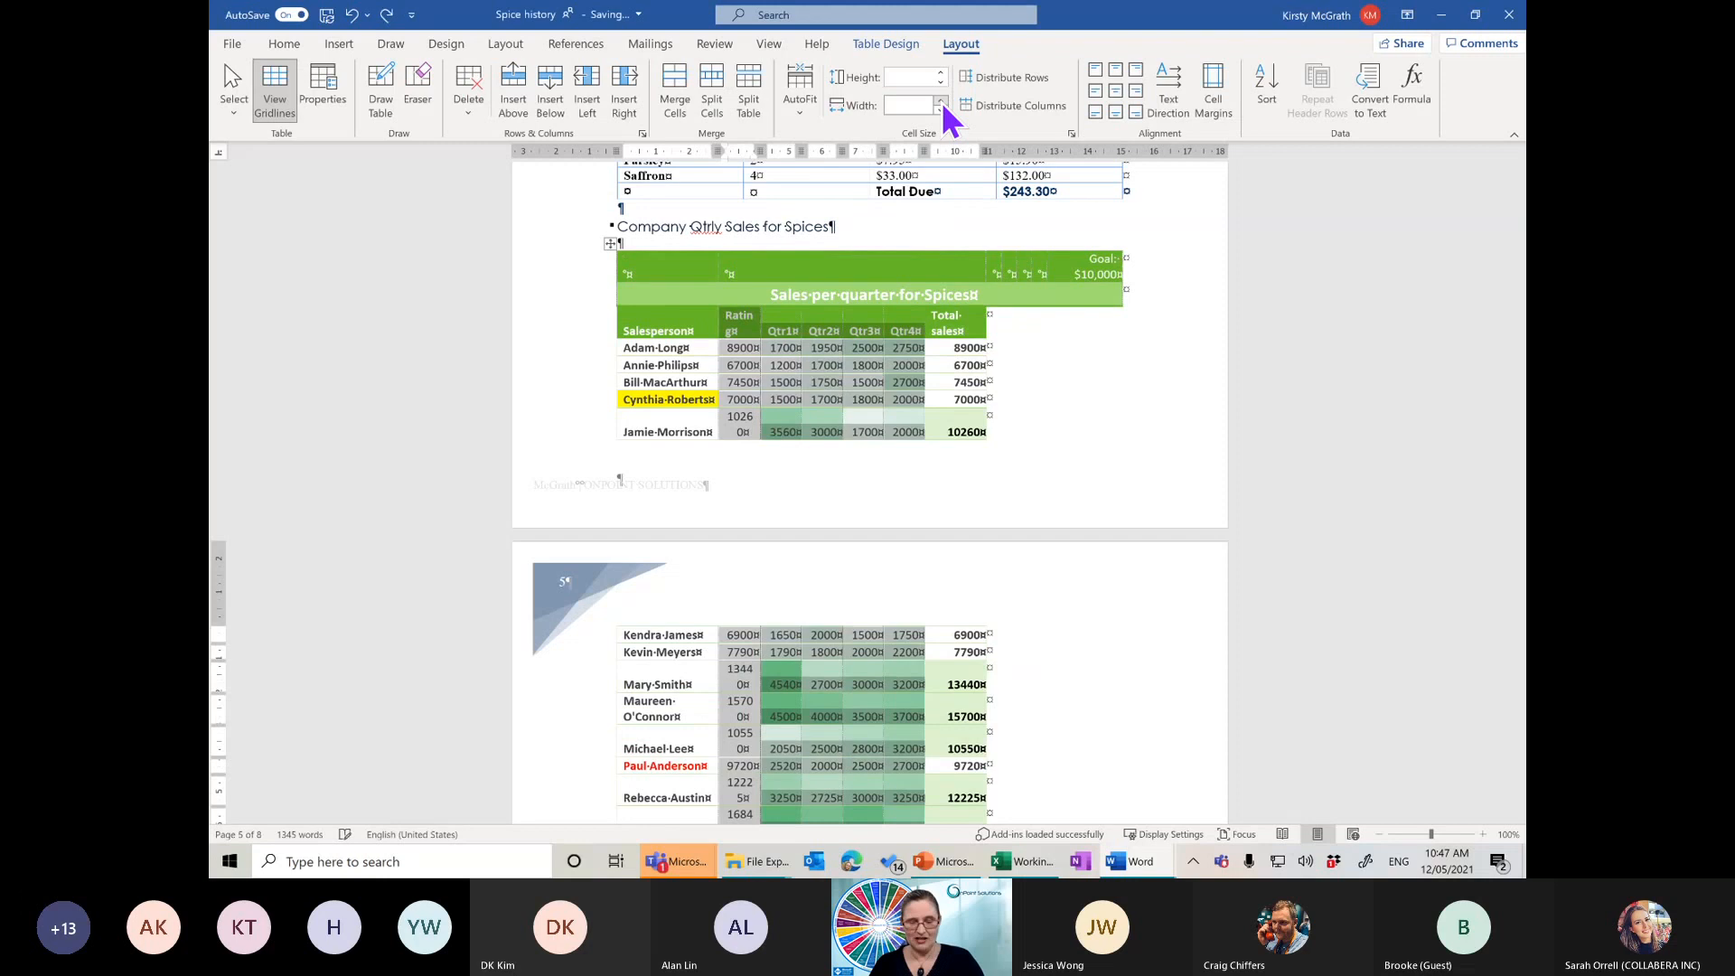
key(ctrl+z)
key(ctrl+z)
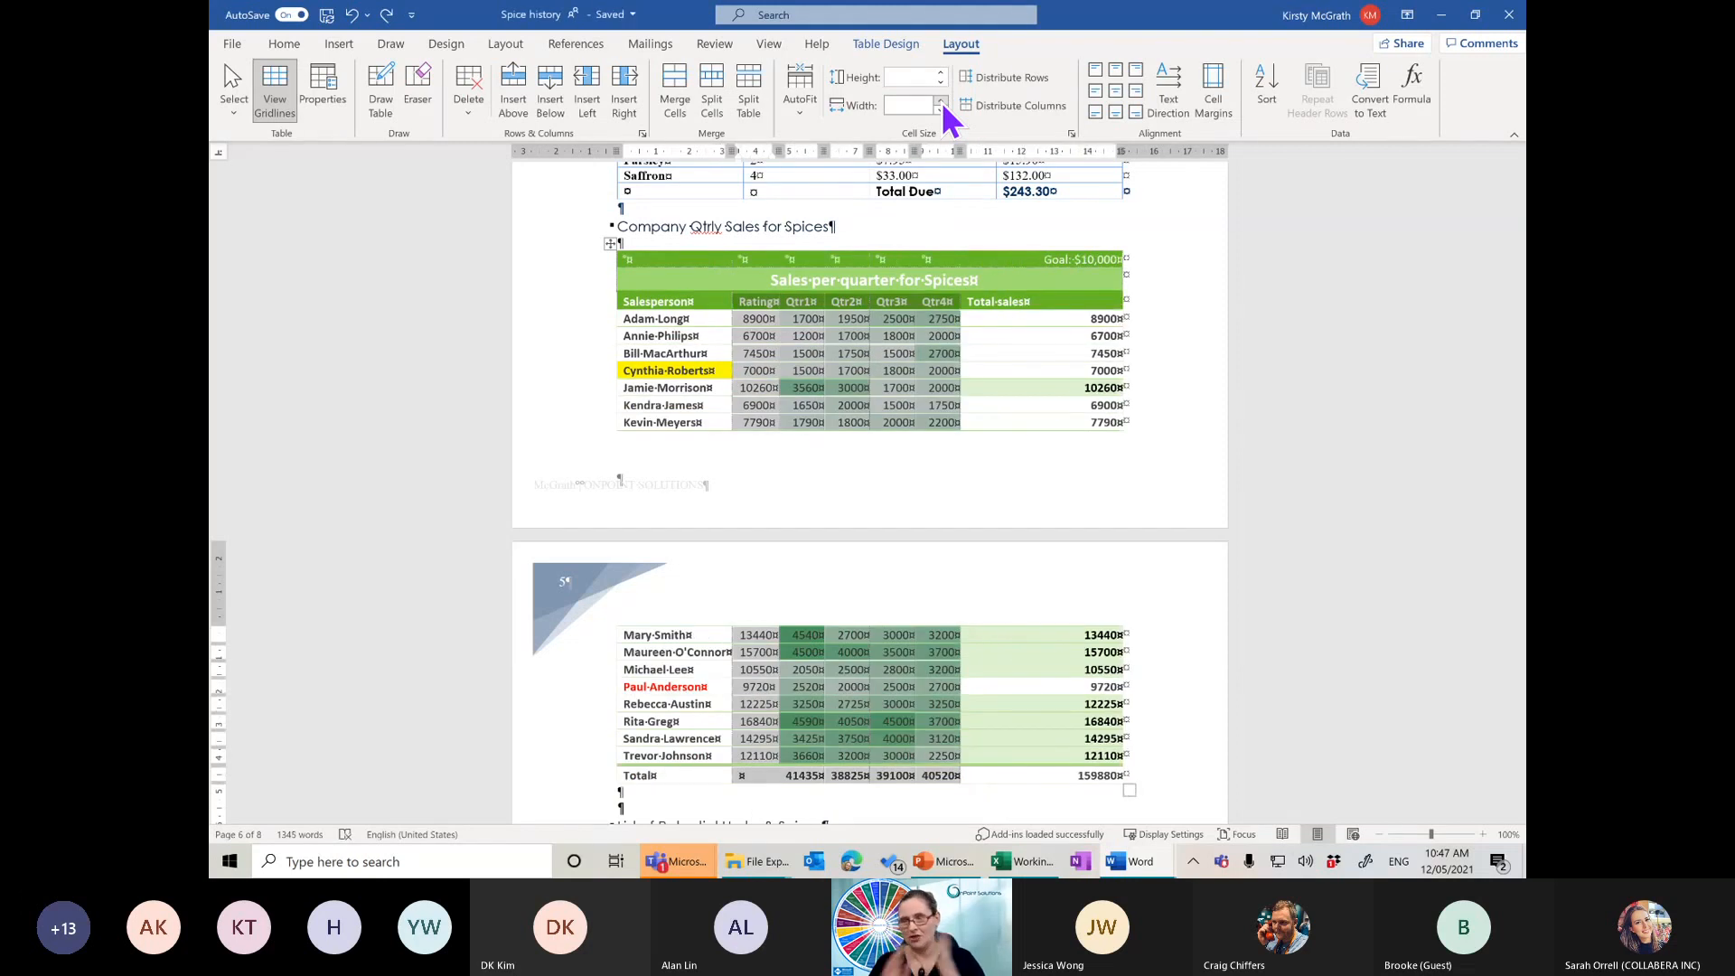
Resize the sales table's columns by moving their boundaries, widening Rating and the quarter columns and narrowing Total sales
click(774, 346)
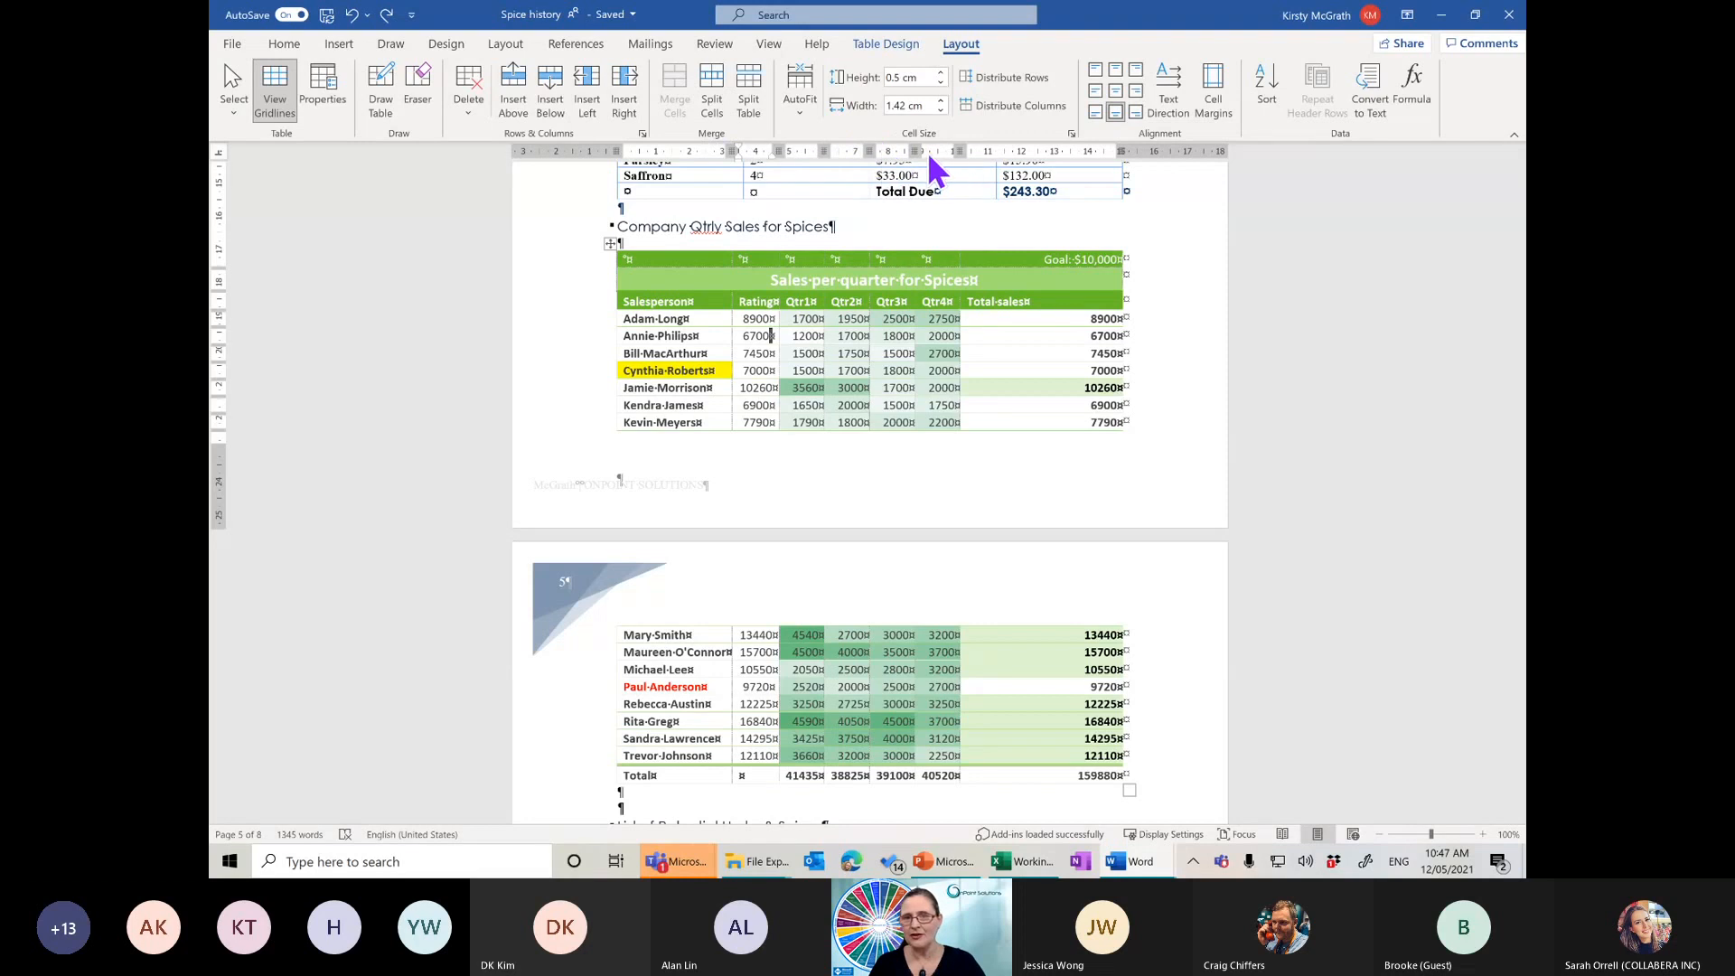
mouse_move(959, 148)
mouse_down()
mouse_move(1130, 151)
mouse_move(948, 152)
mouse_up()
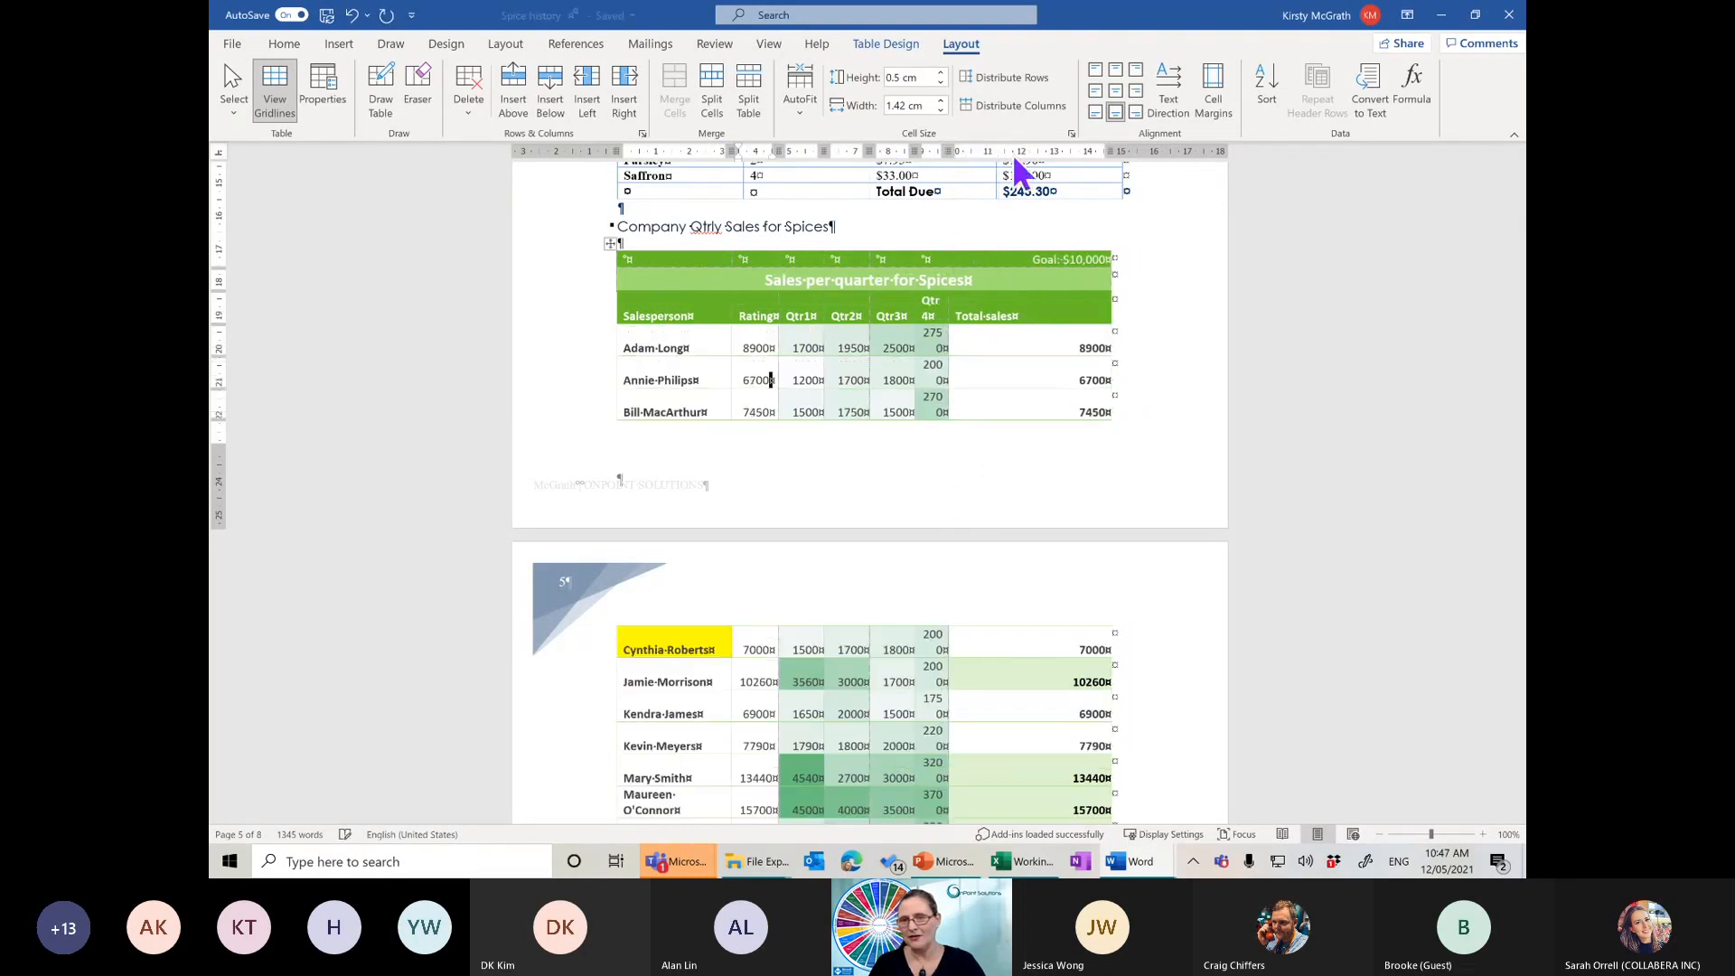
mouse_move(1116, 150)
mouse_down()
mouse_move(958, 151)
mouse_move(1026, 151)
mouse_up()
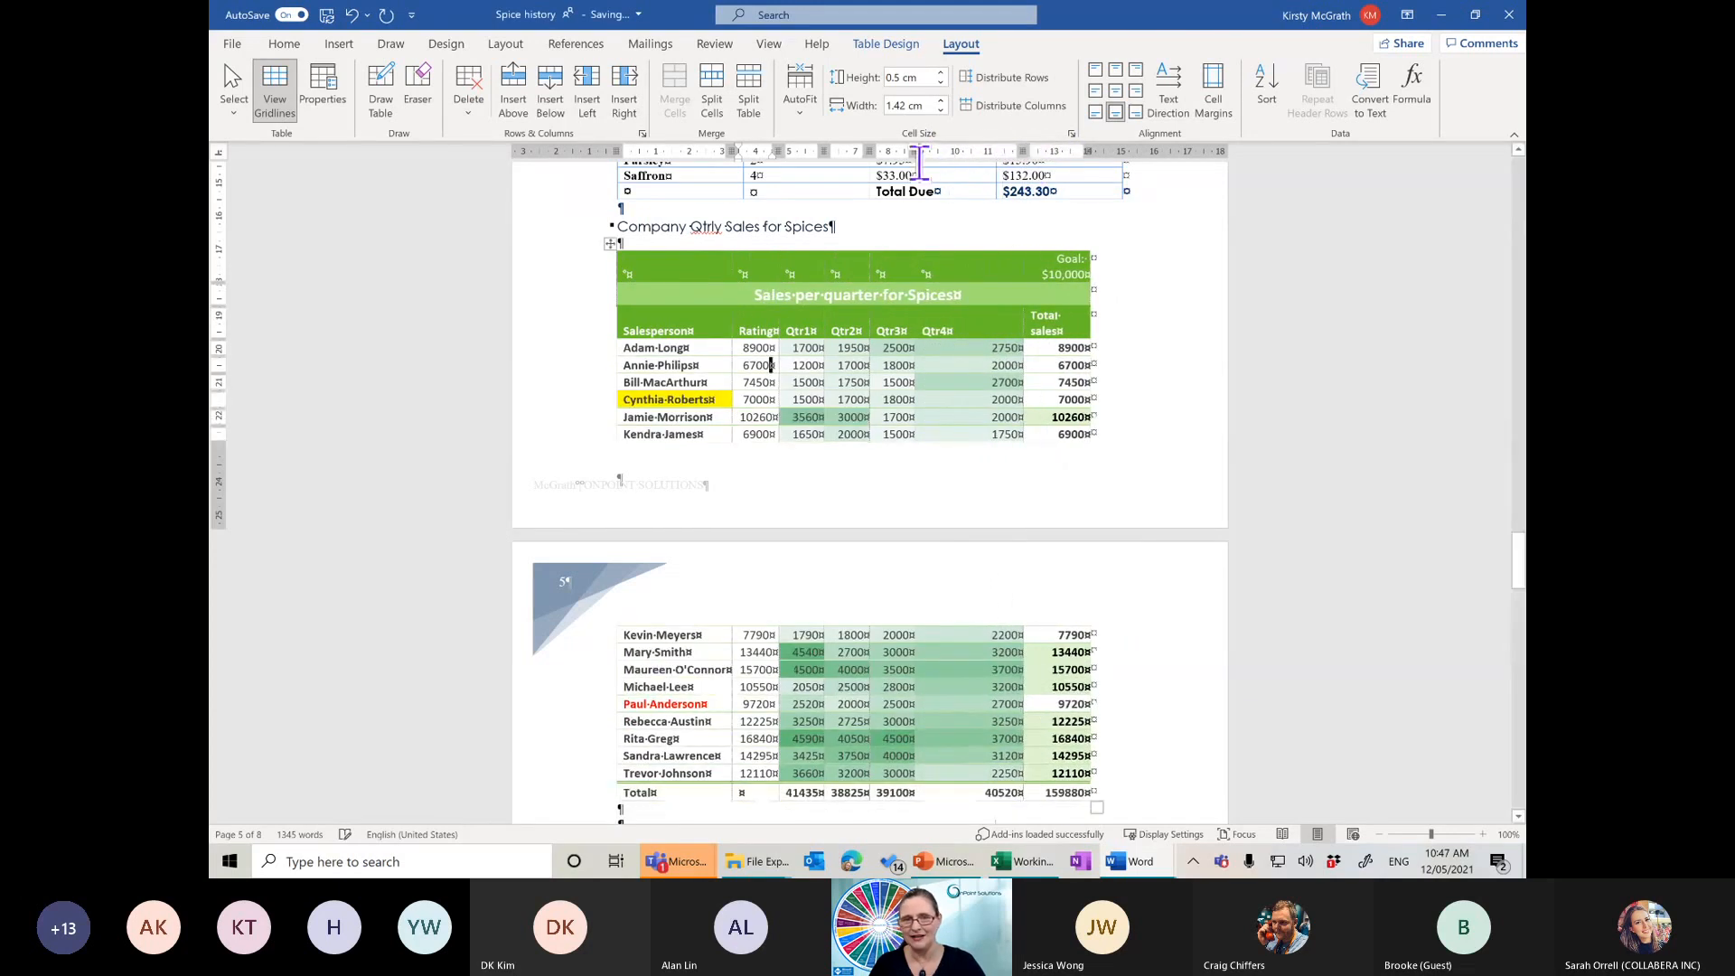
drag(910, 151, 961, 163)
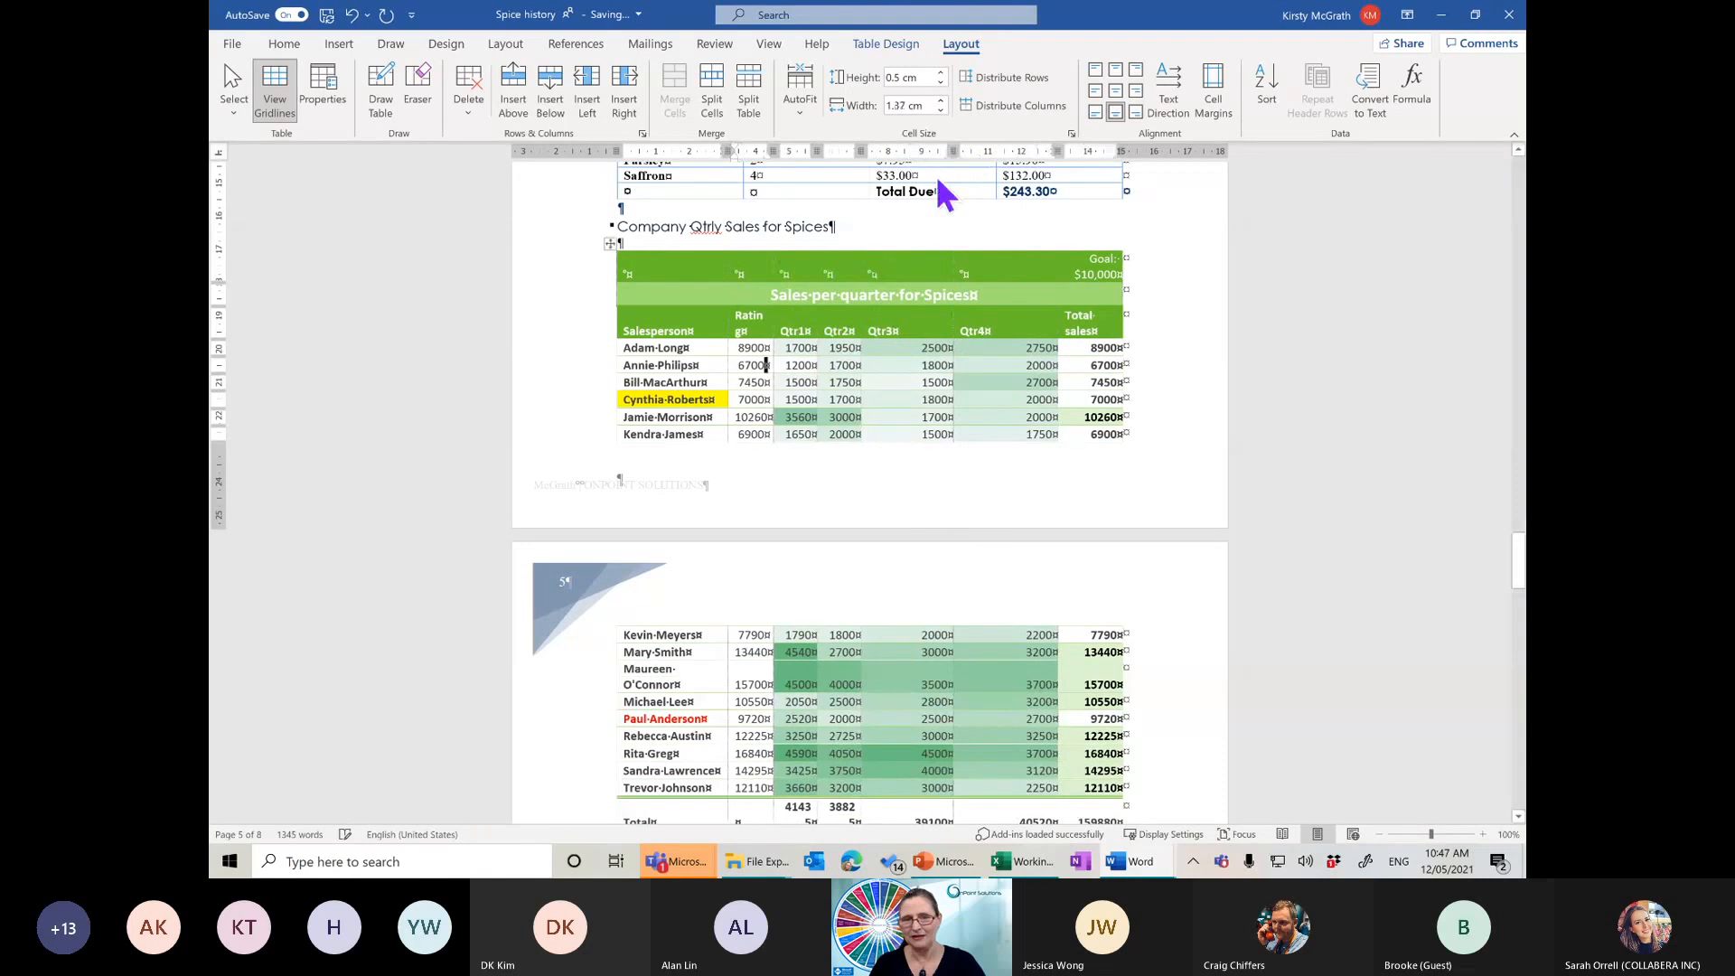
drag(895, 160, 827, 153)
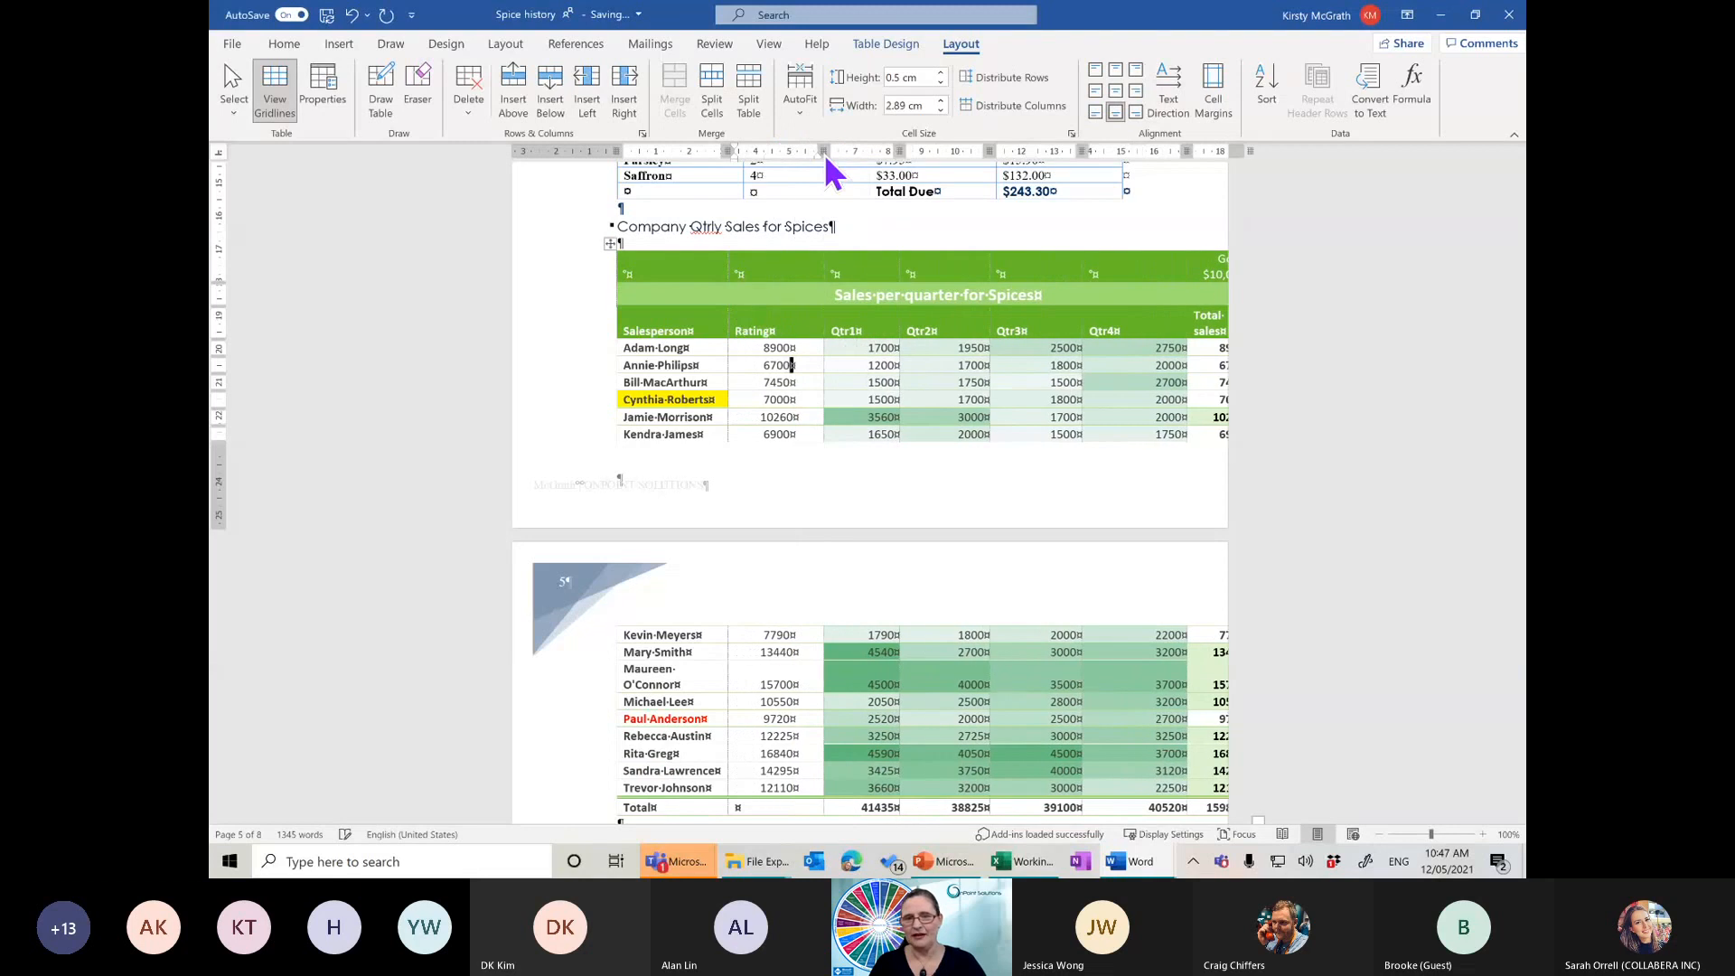
Apply AutoFit Window to the whole sales table and place the cursor in the heading above it
click(612, 244)
click(799, 90)
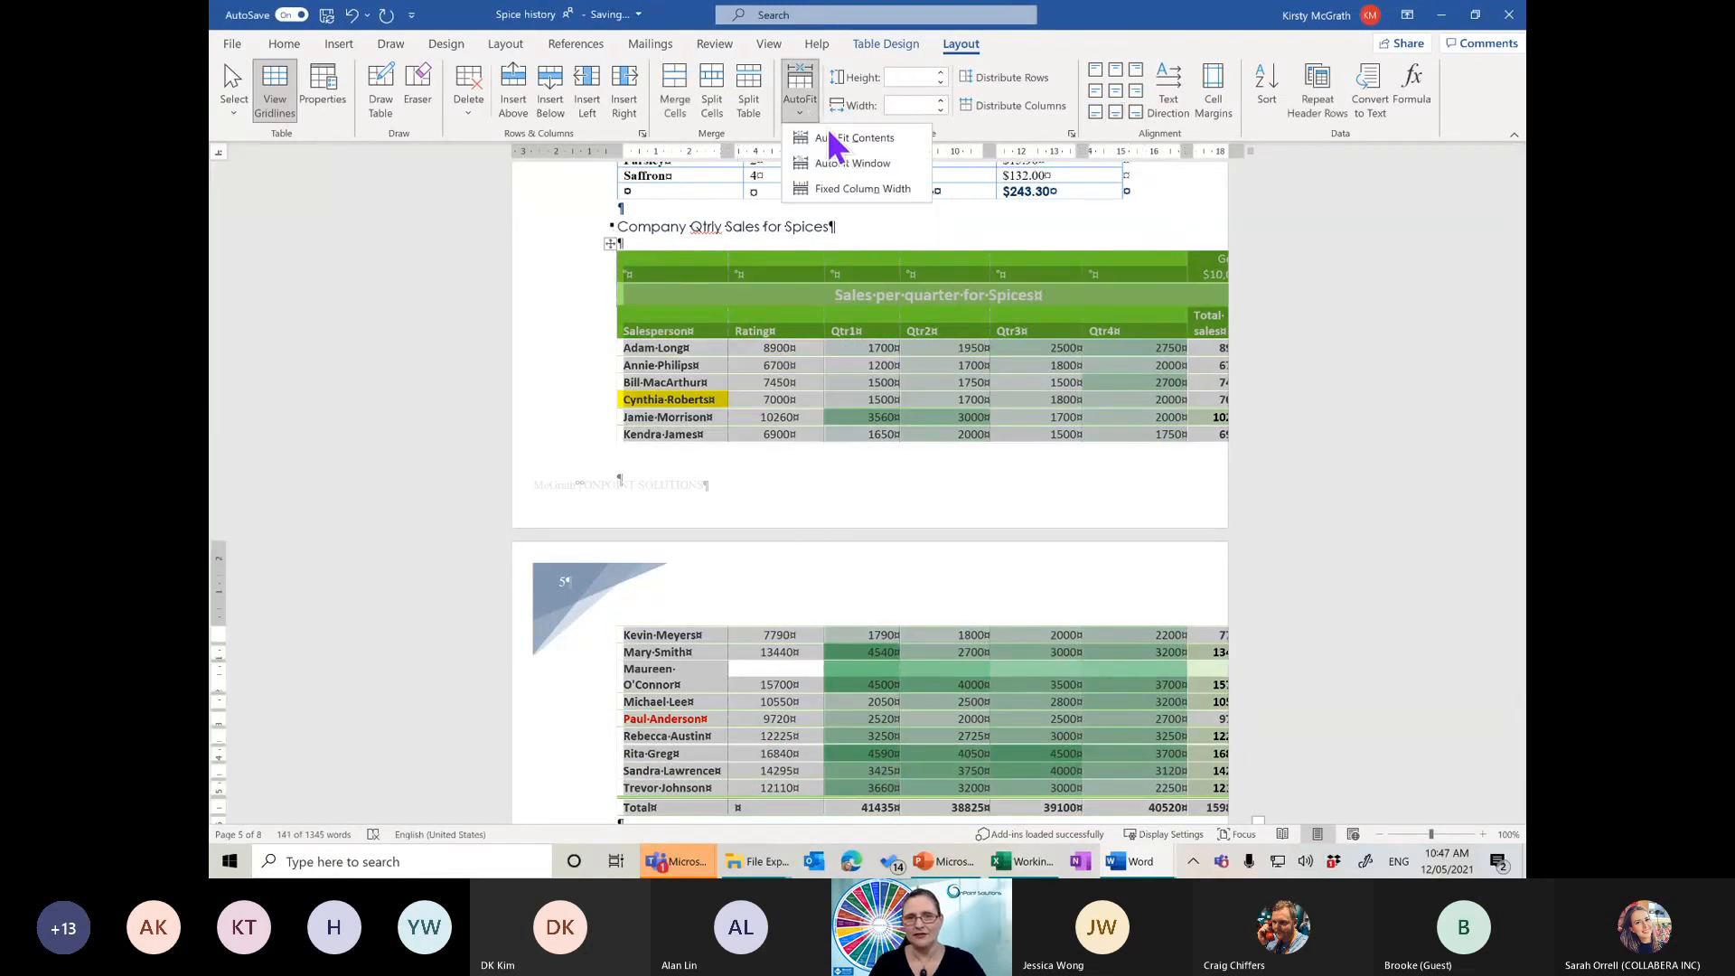
click(852, 164)
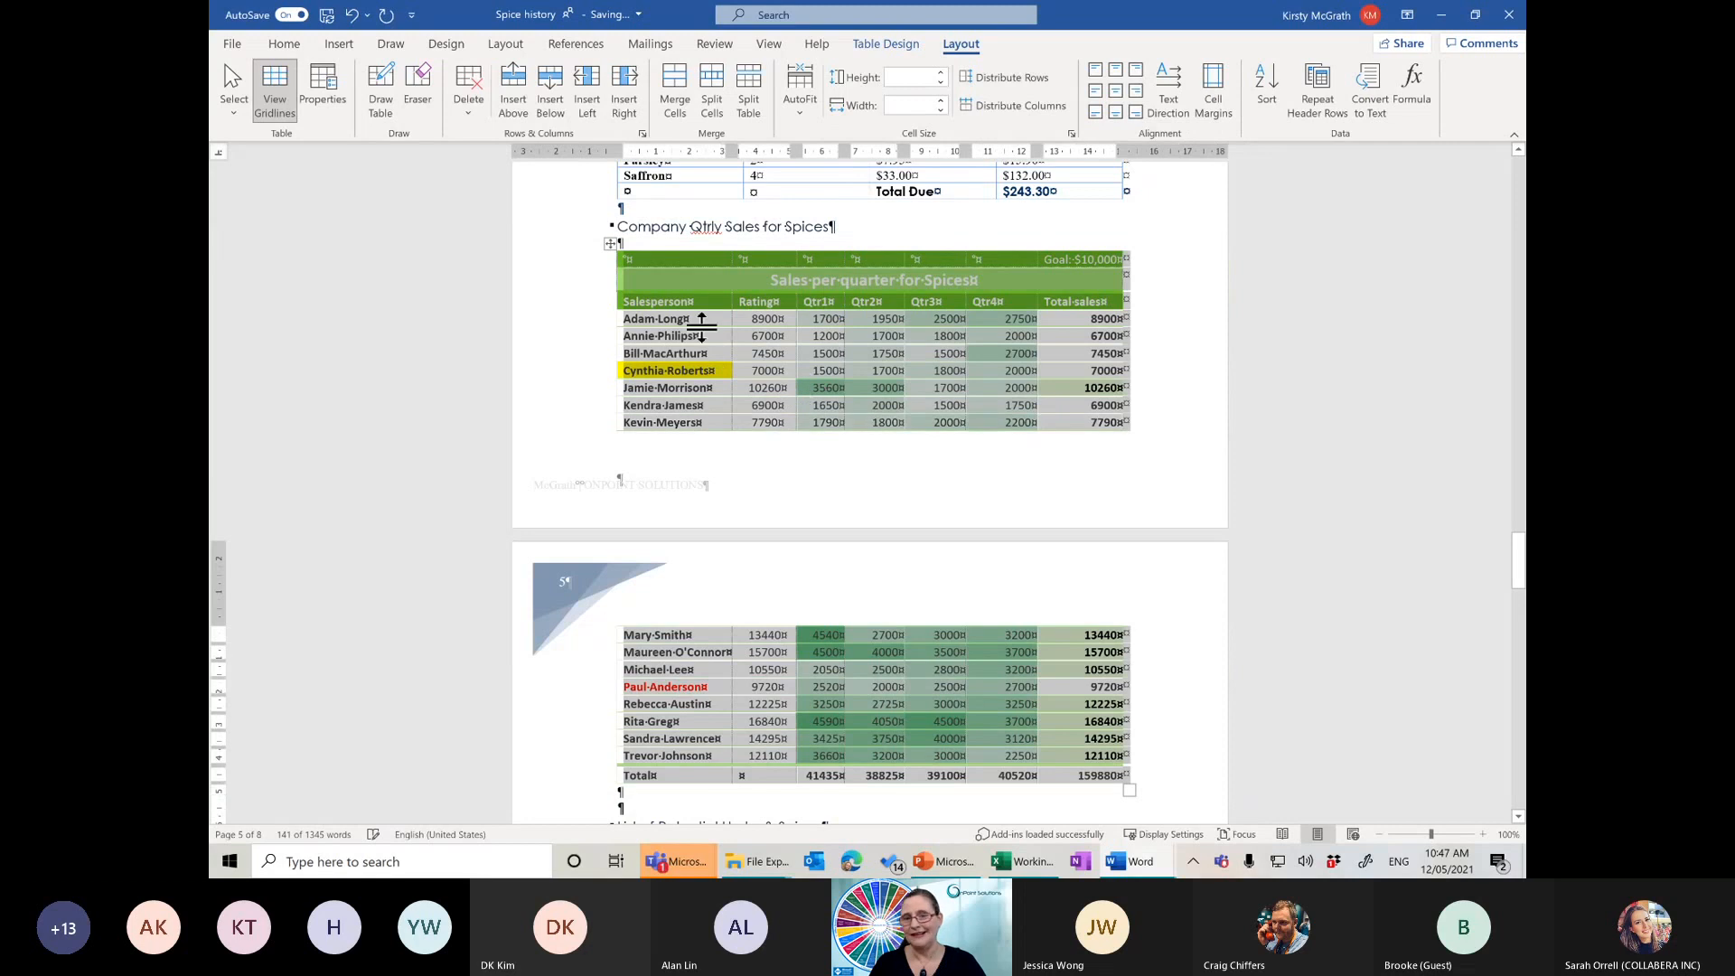
click(773, 353)
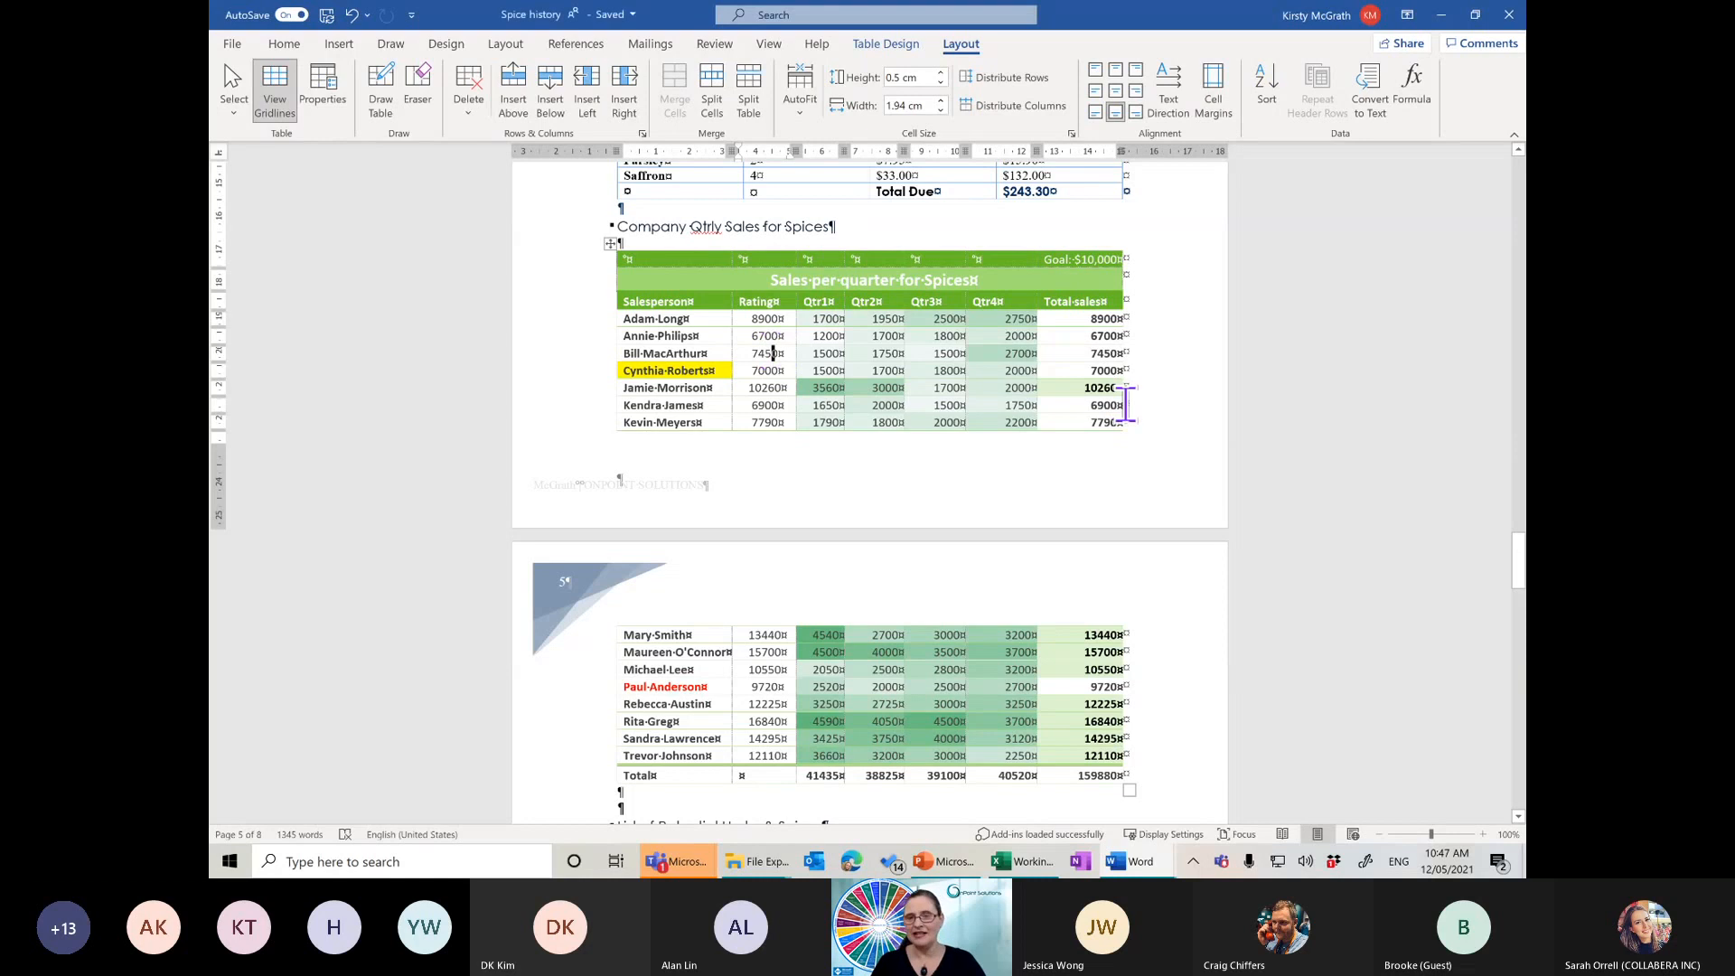
click(801, 229)
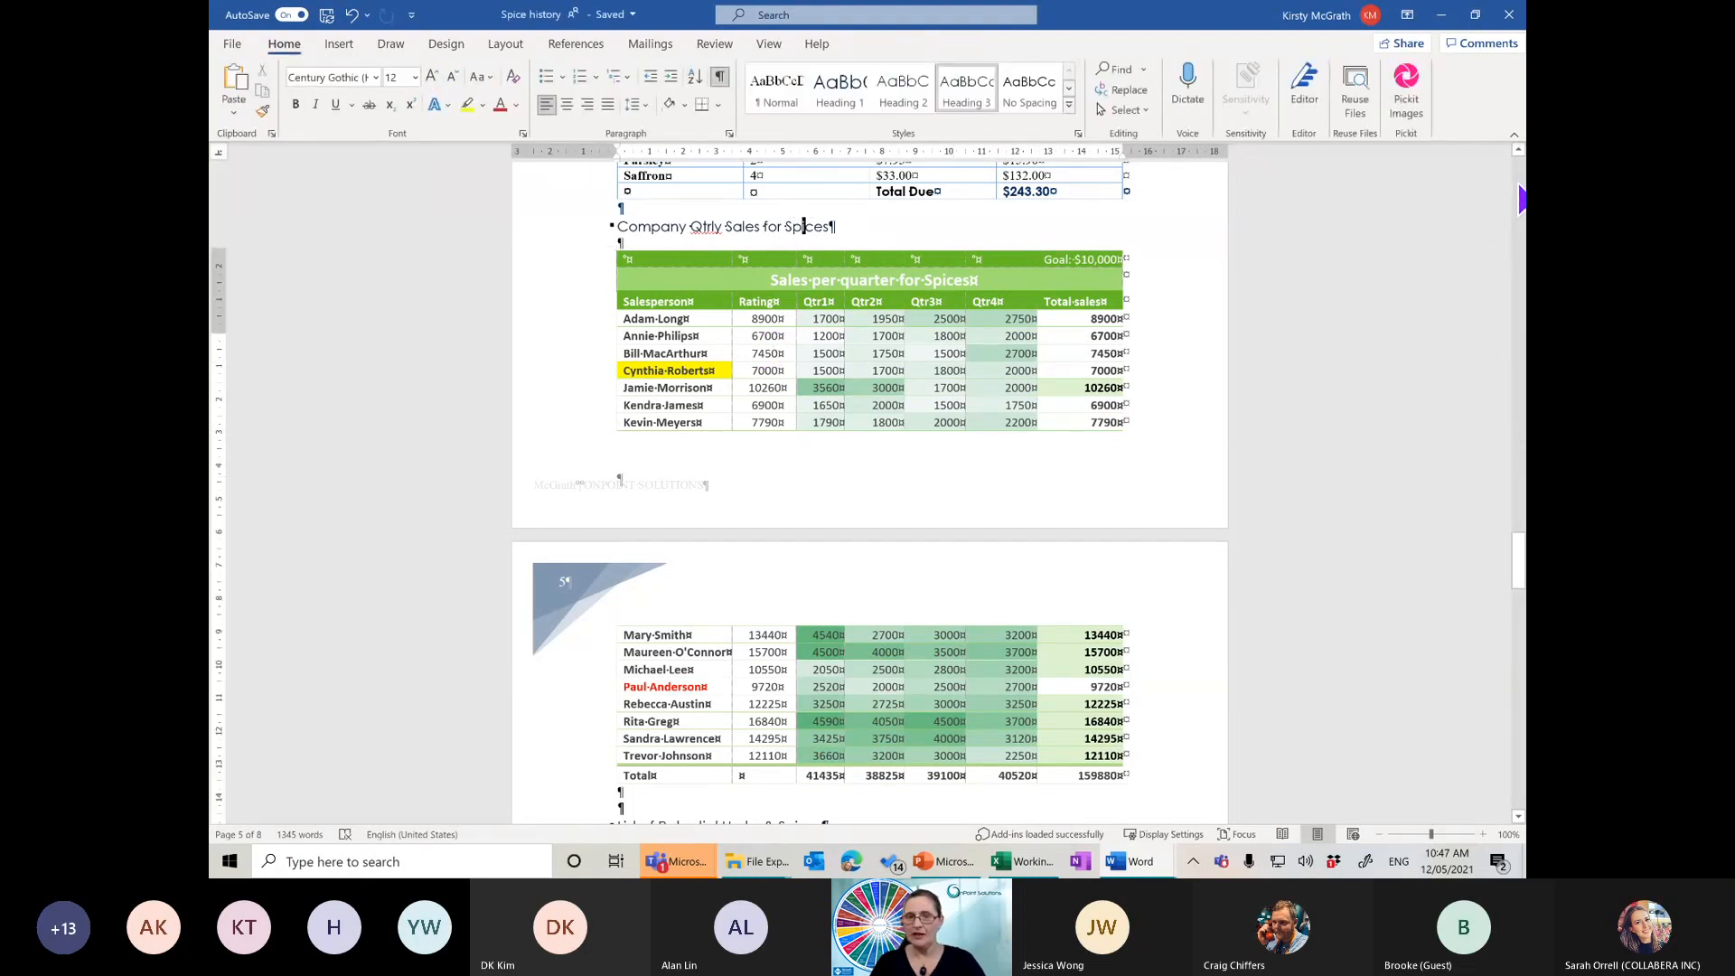
Set the teal basil picture's text wrapping in the spice trade section to In Front of Text and deselect the picture
scroll(1509, 185, up, 20)
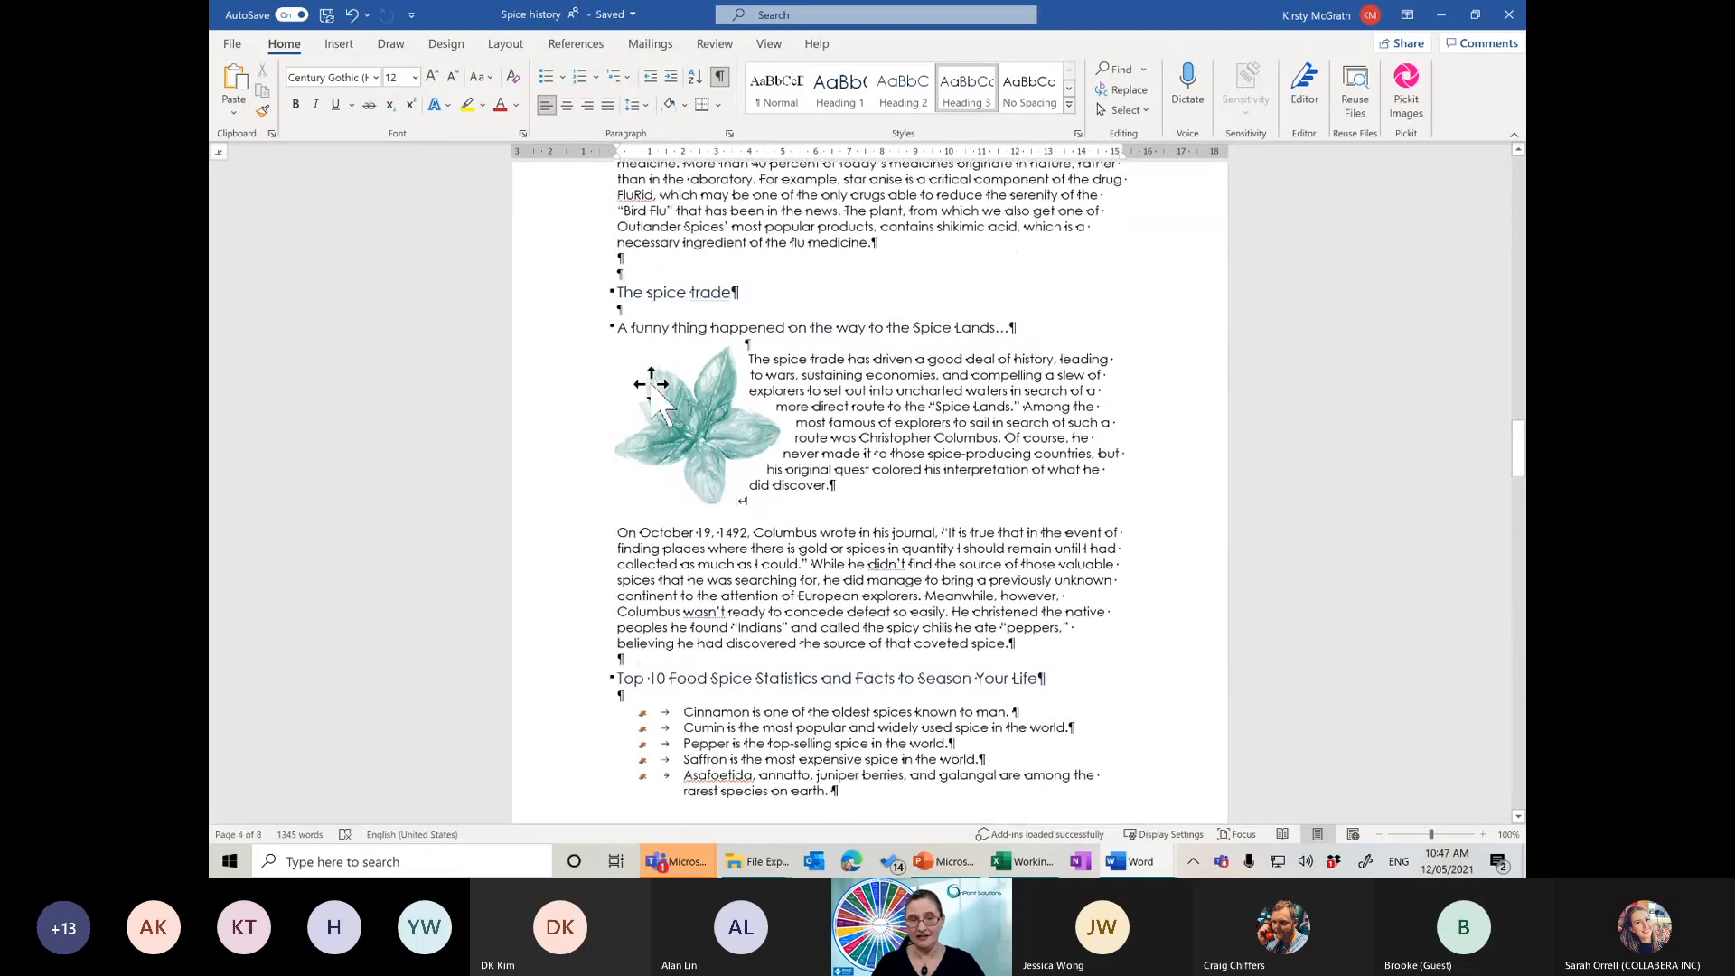
click(710, 433)
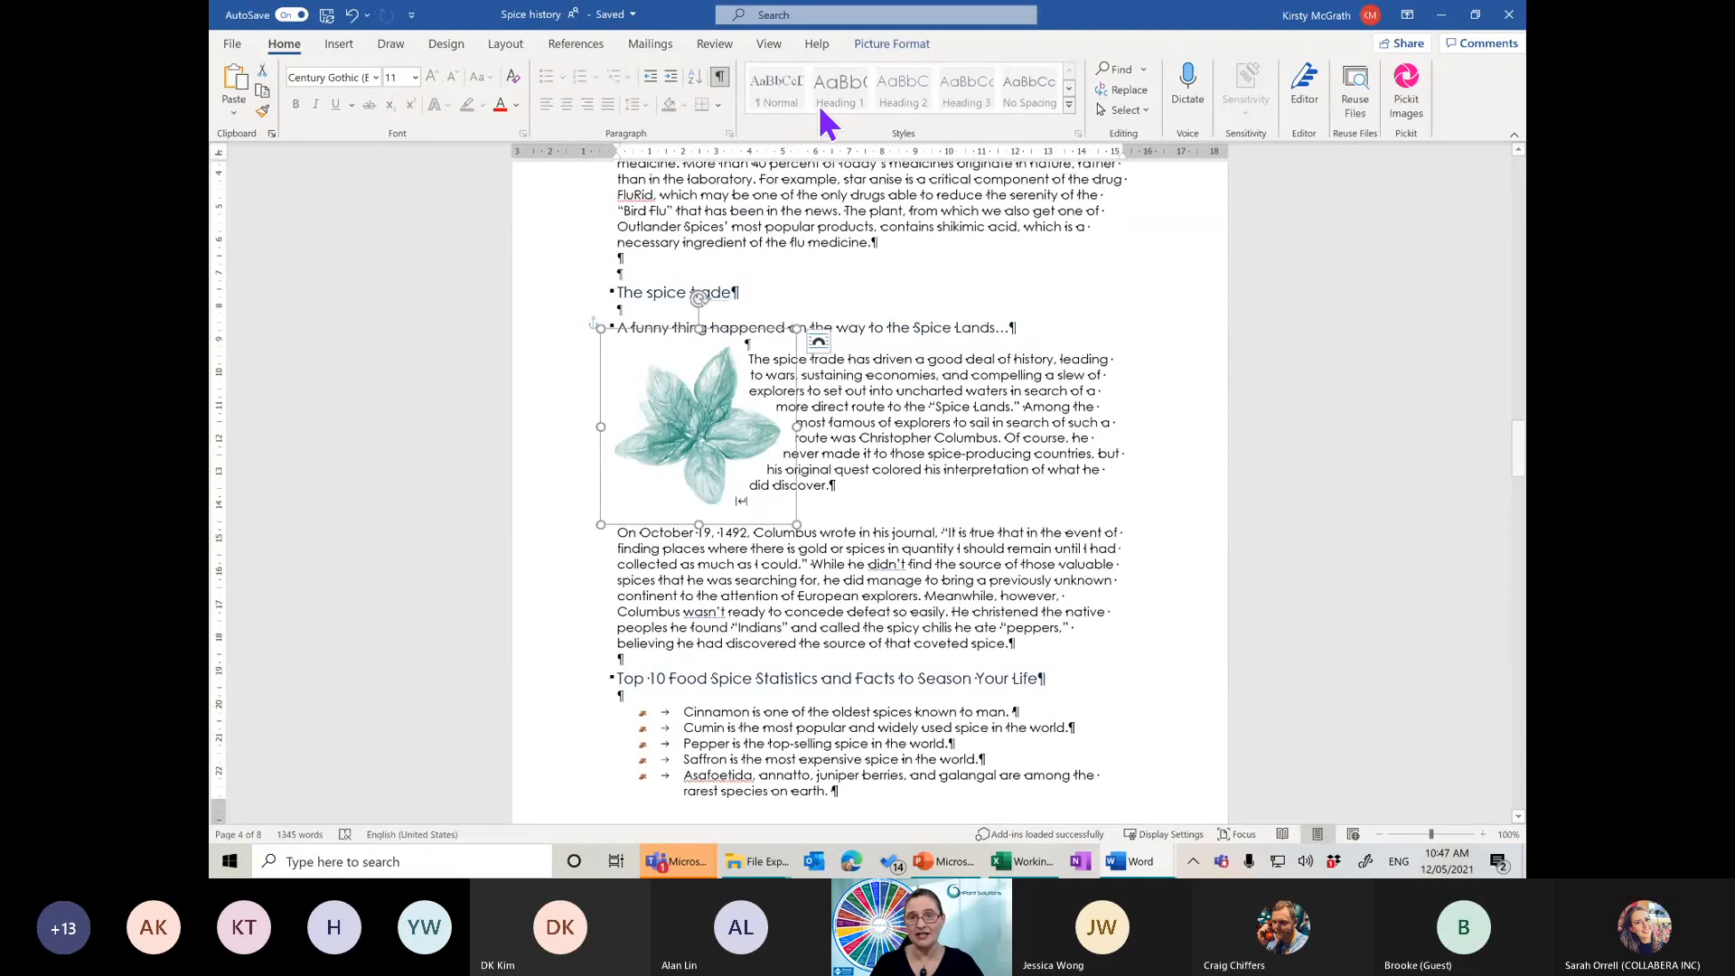
click(878, 49)
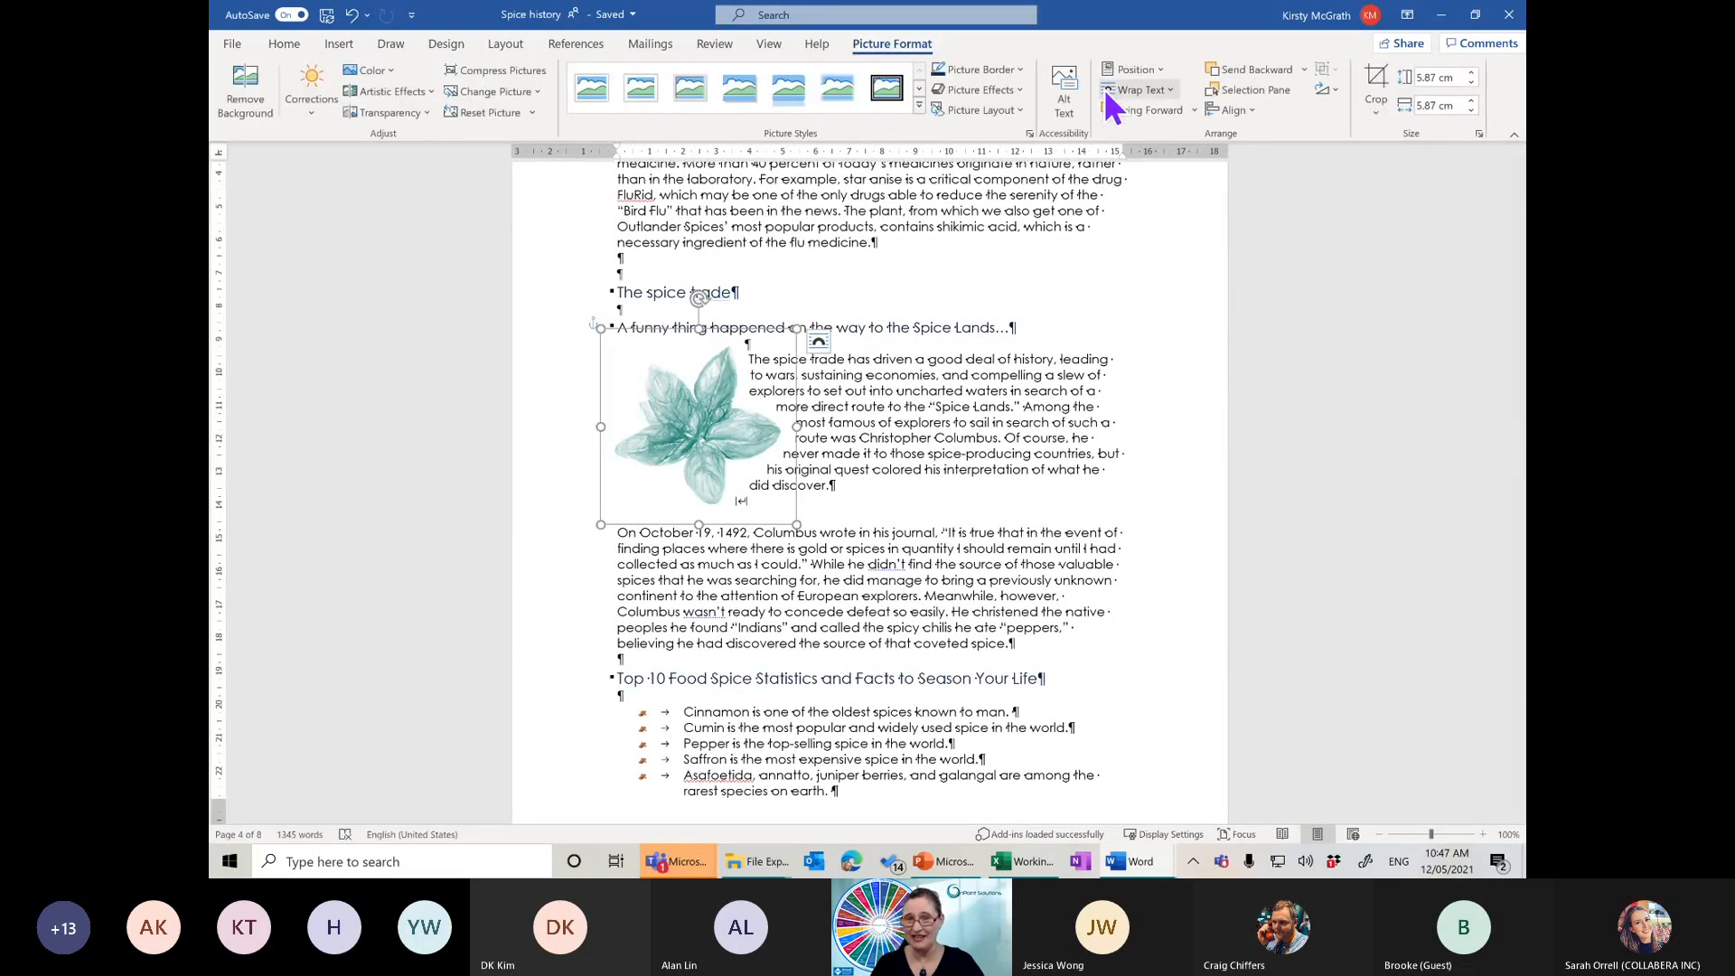
click(1131, 89)
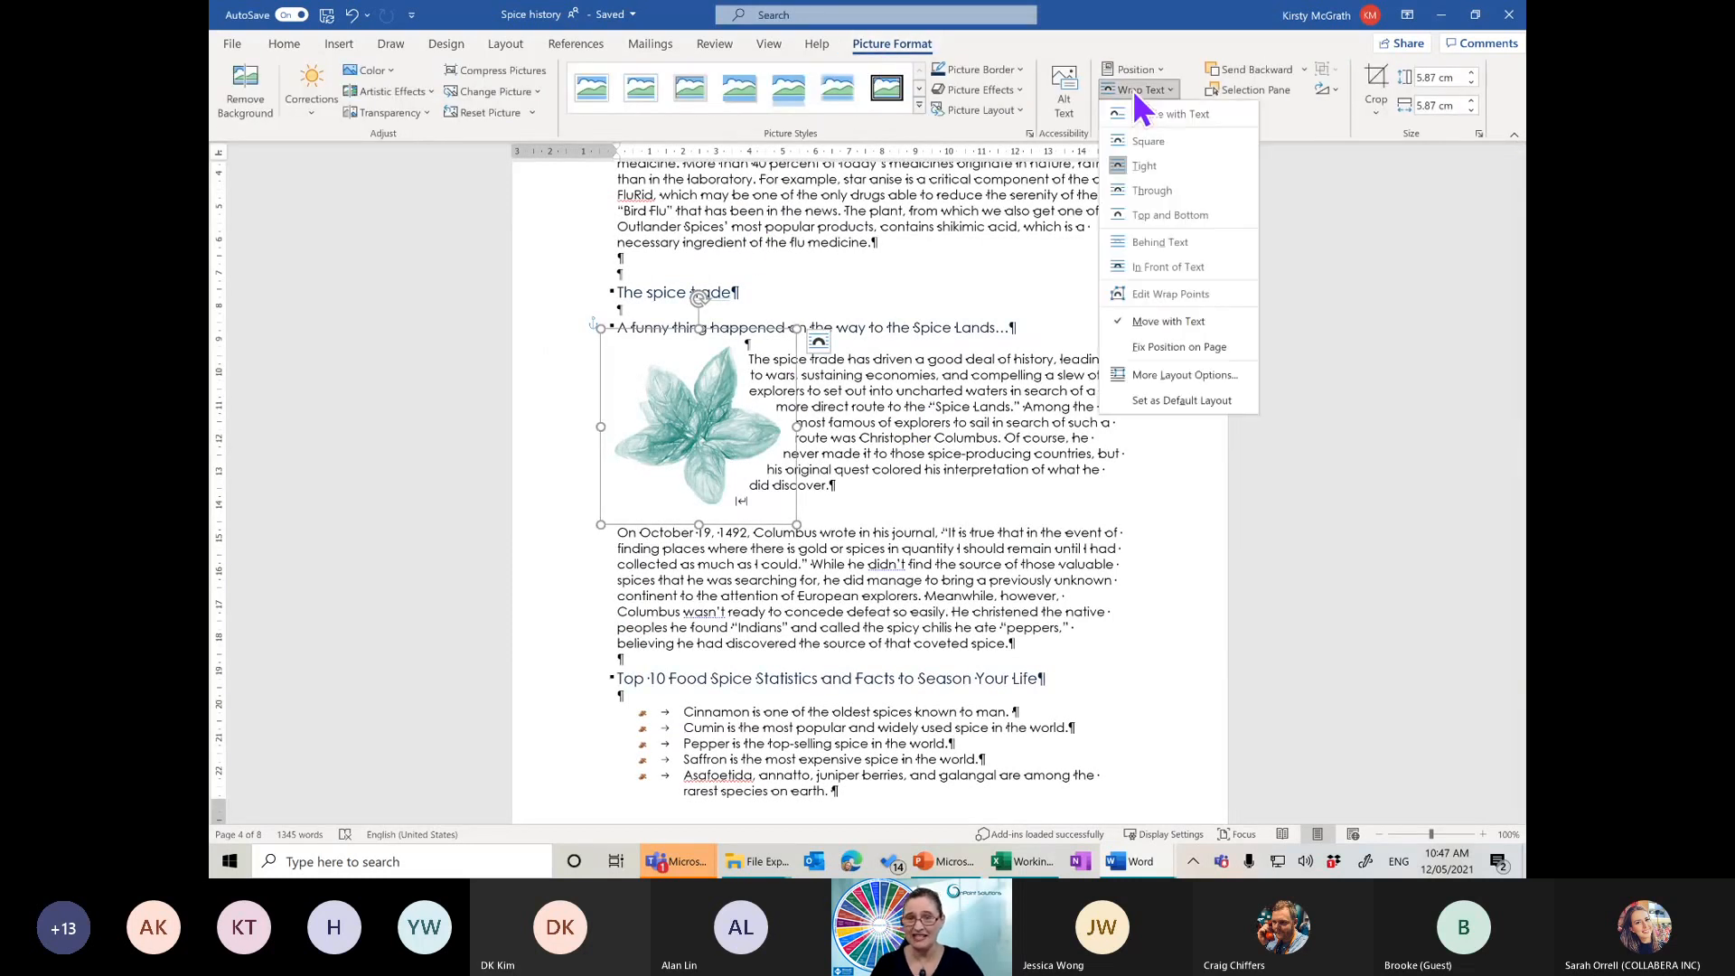
click(1190, 267)
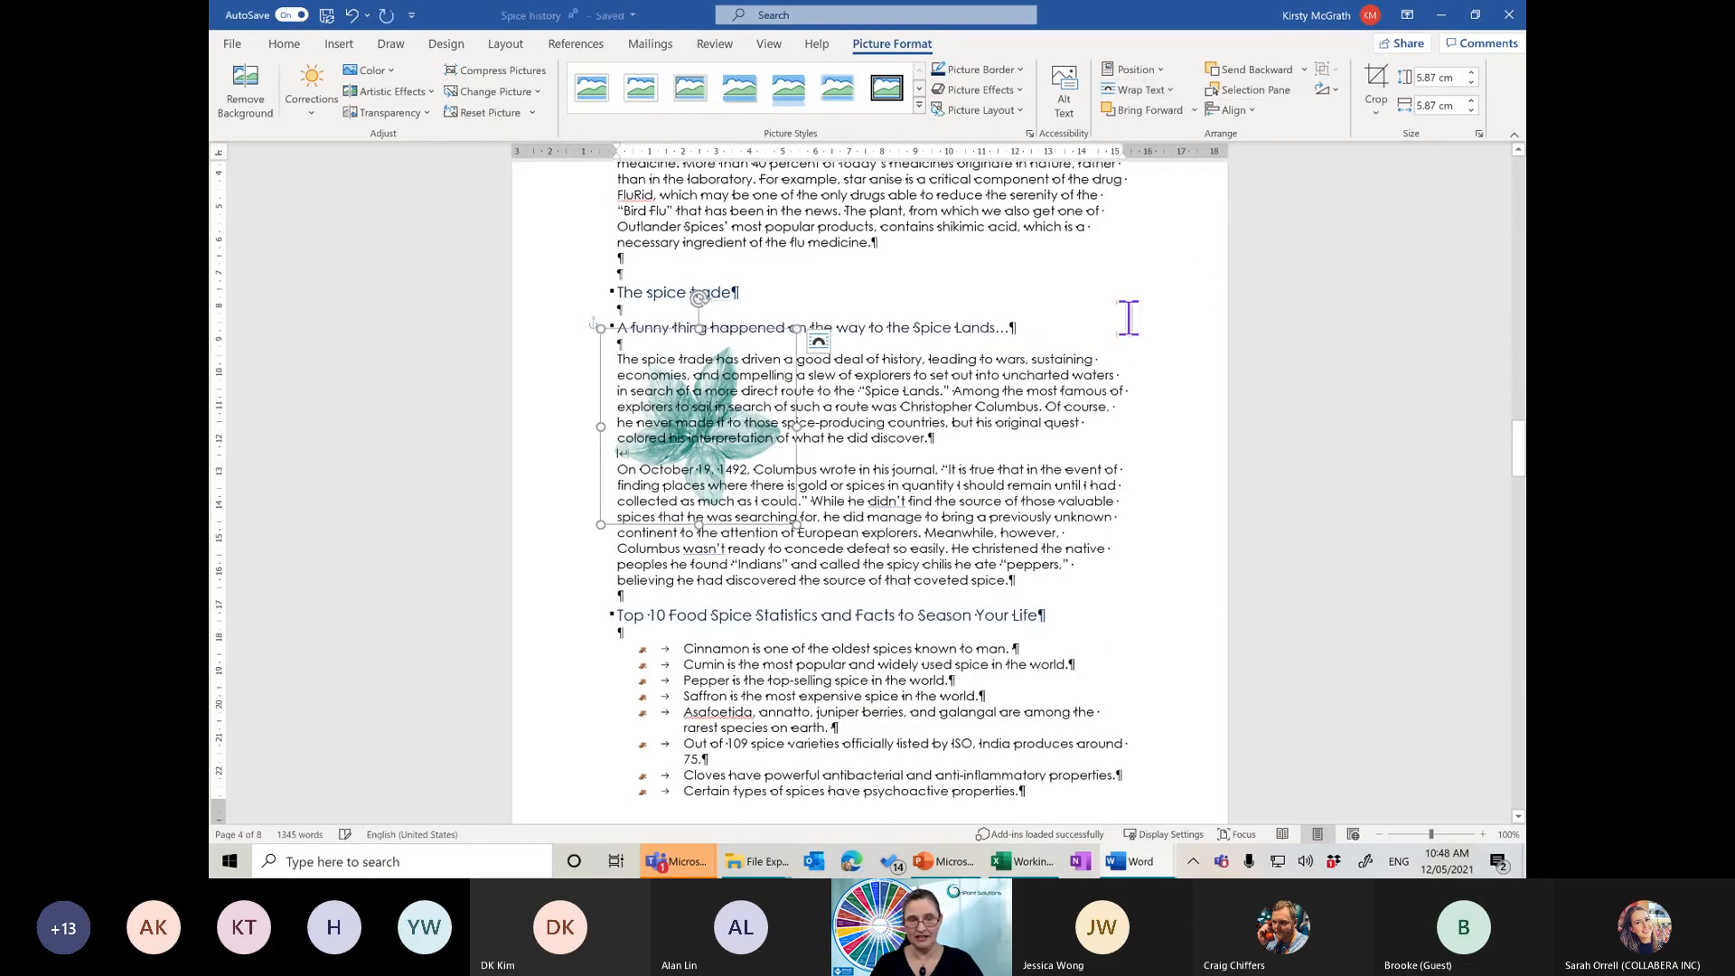
click(918, 548)
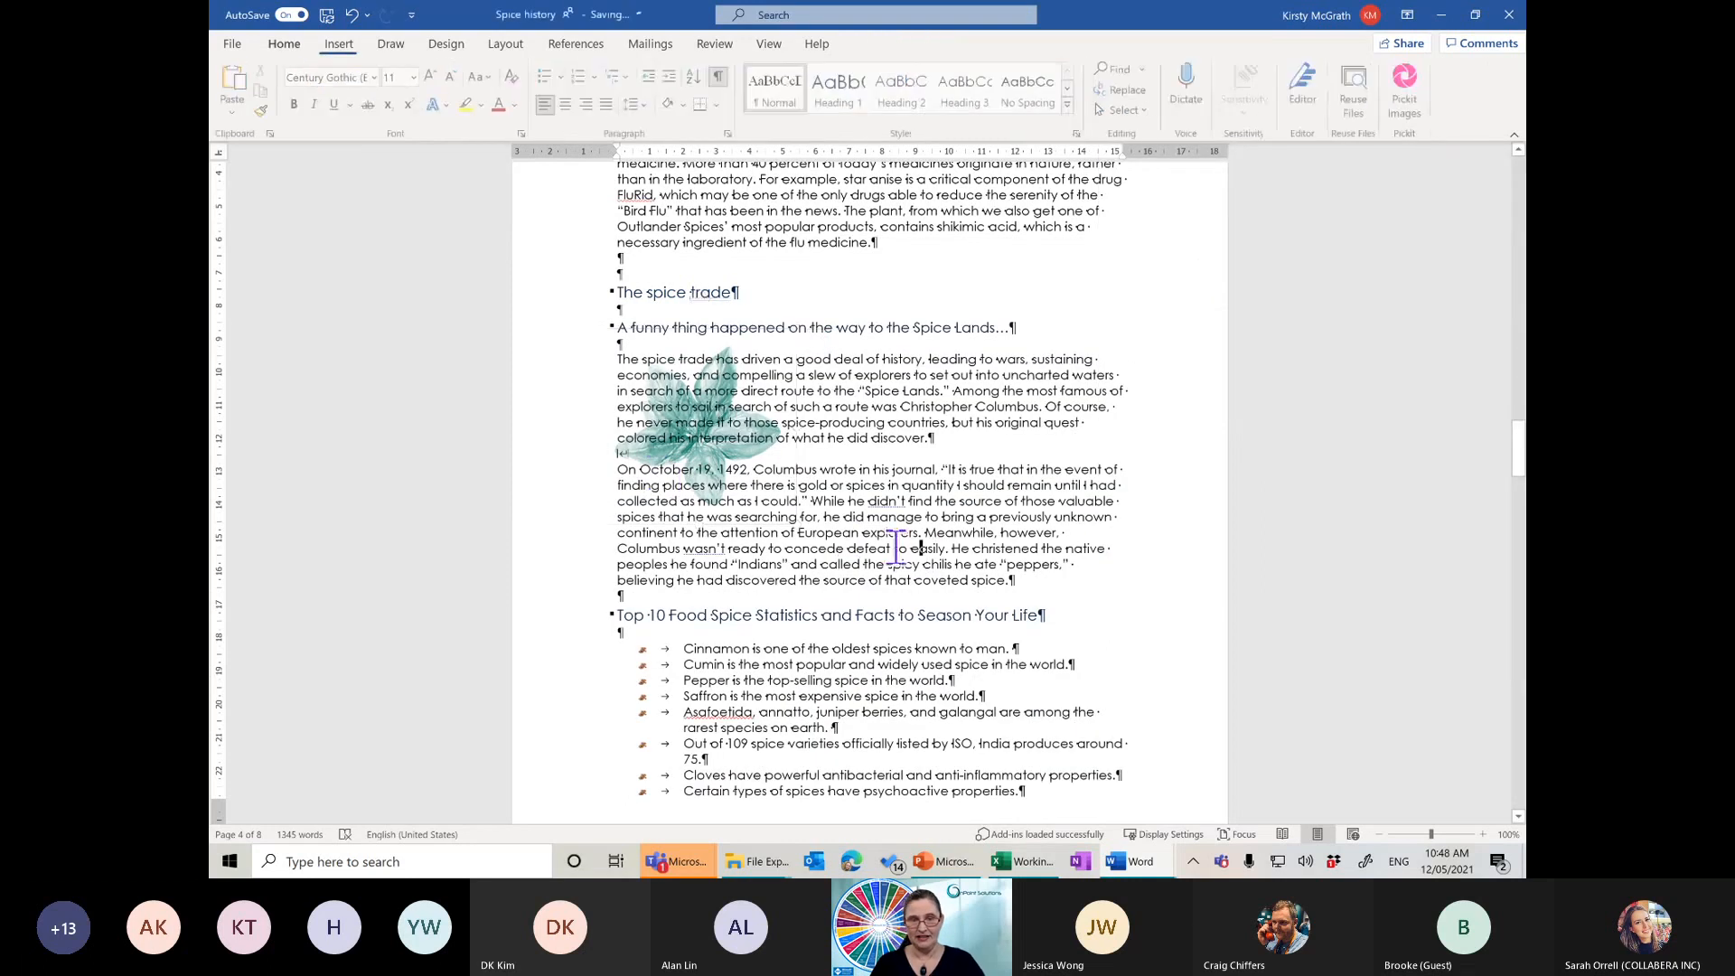
click(692, 429)
click(643, 516)
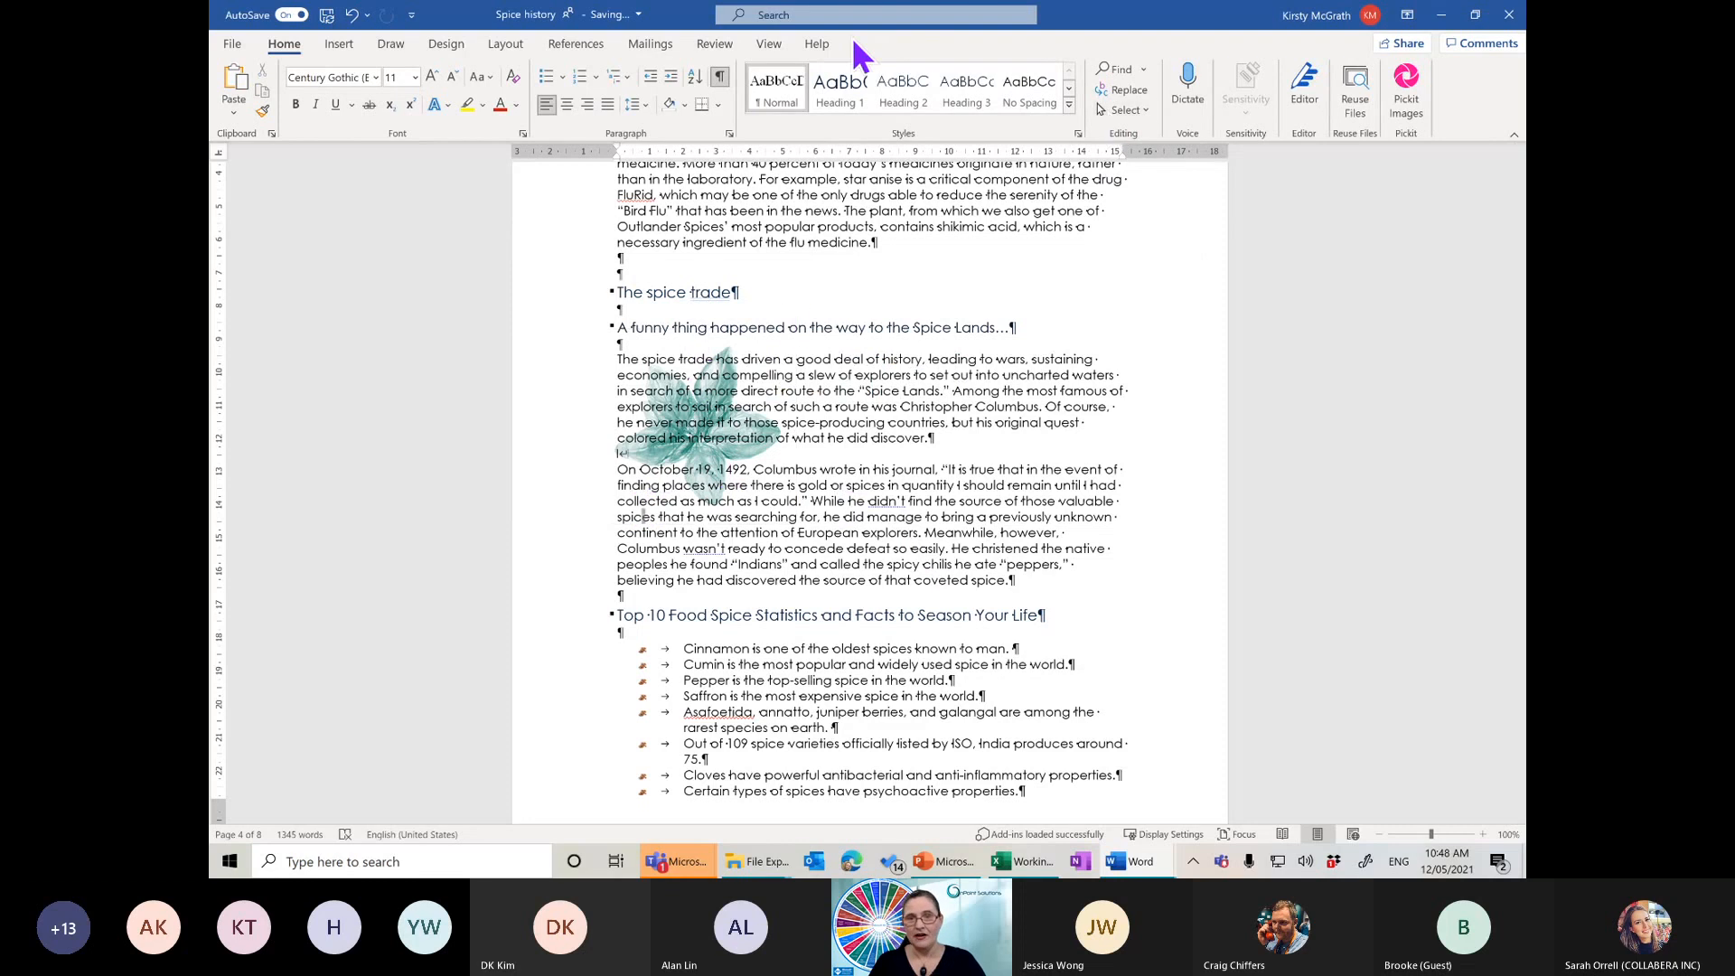
Show the Selection Pane and toggle the visibility of Picture 1 off and on several times, leaving the picture shown
click(1125, 109)
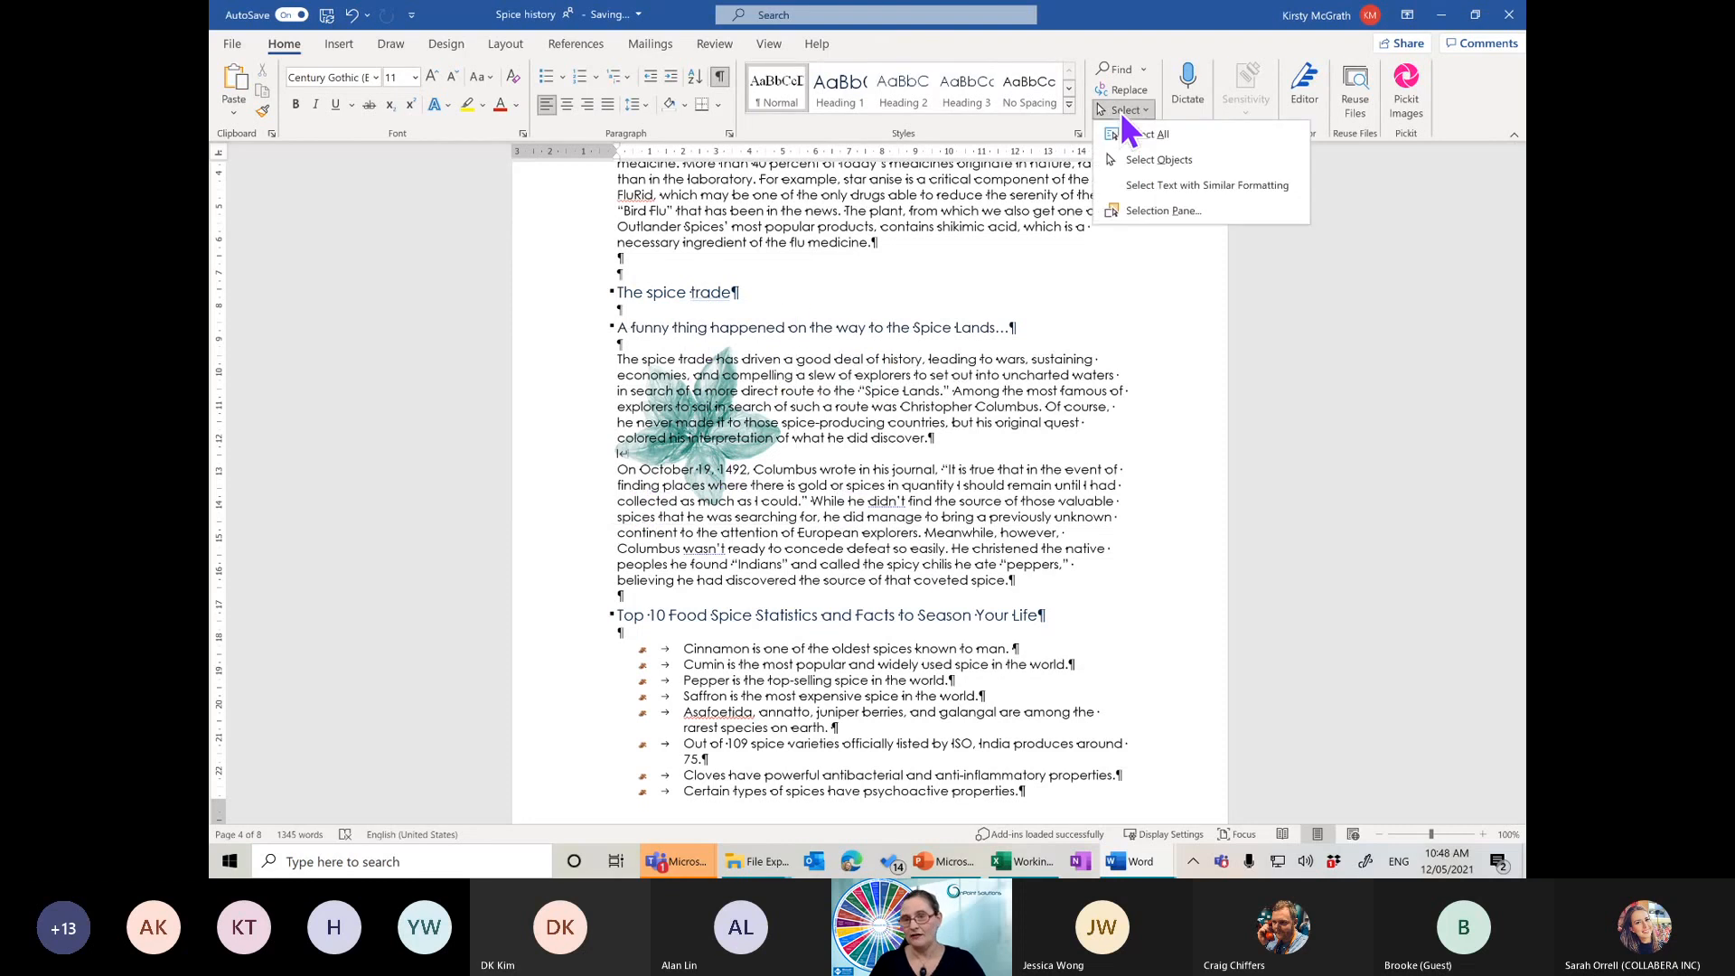
click(1174, 211)
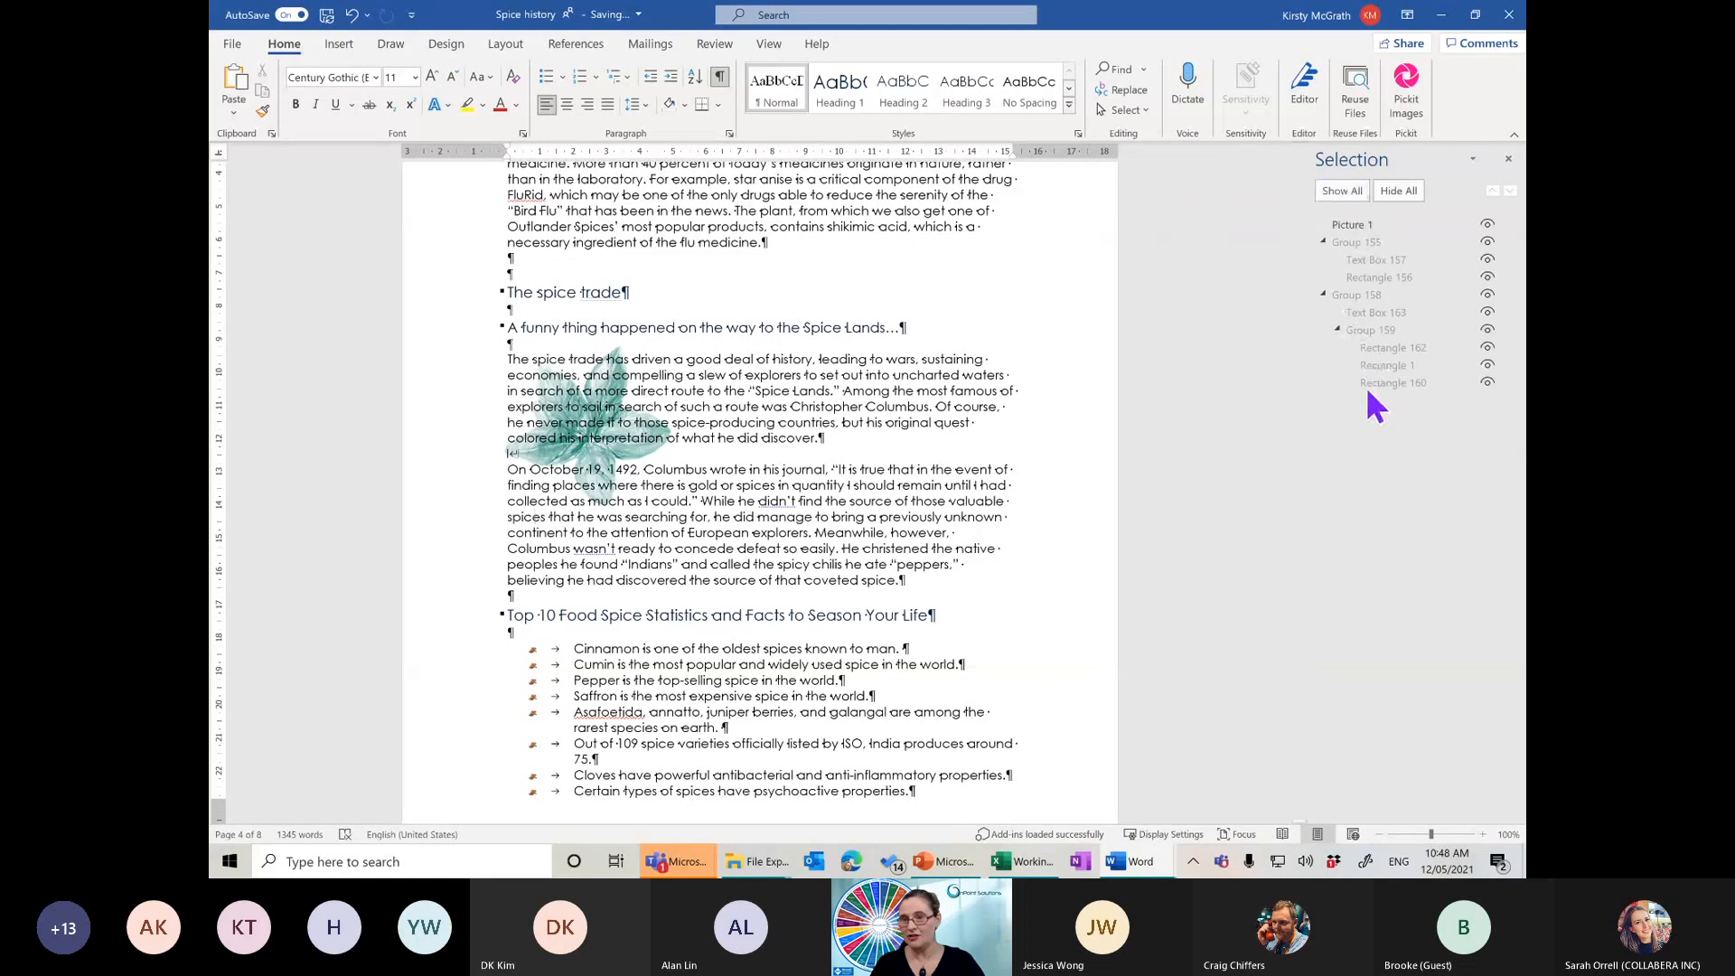
click(1353, 231)
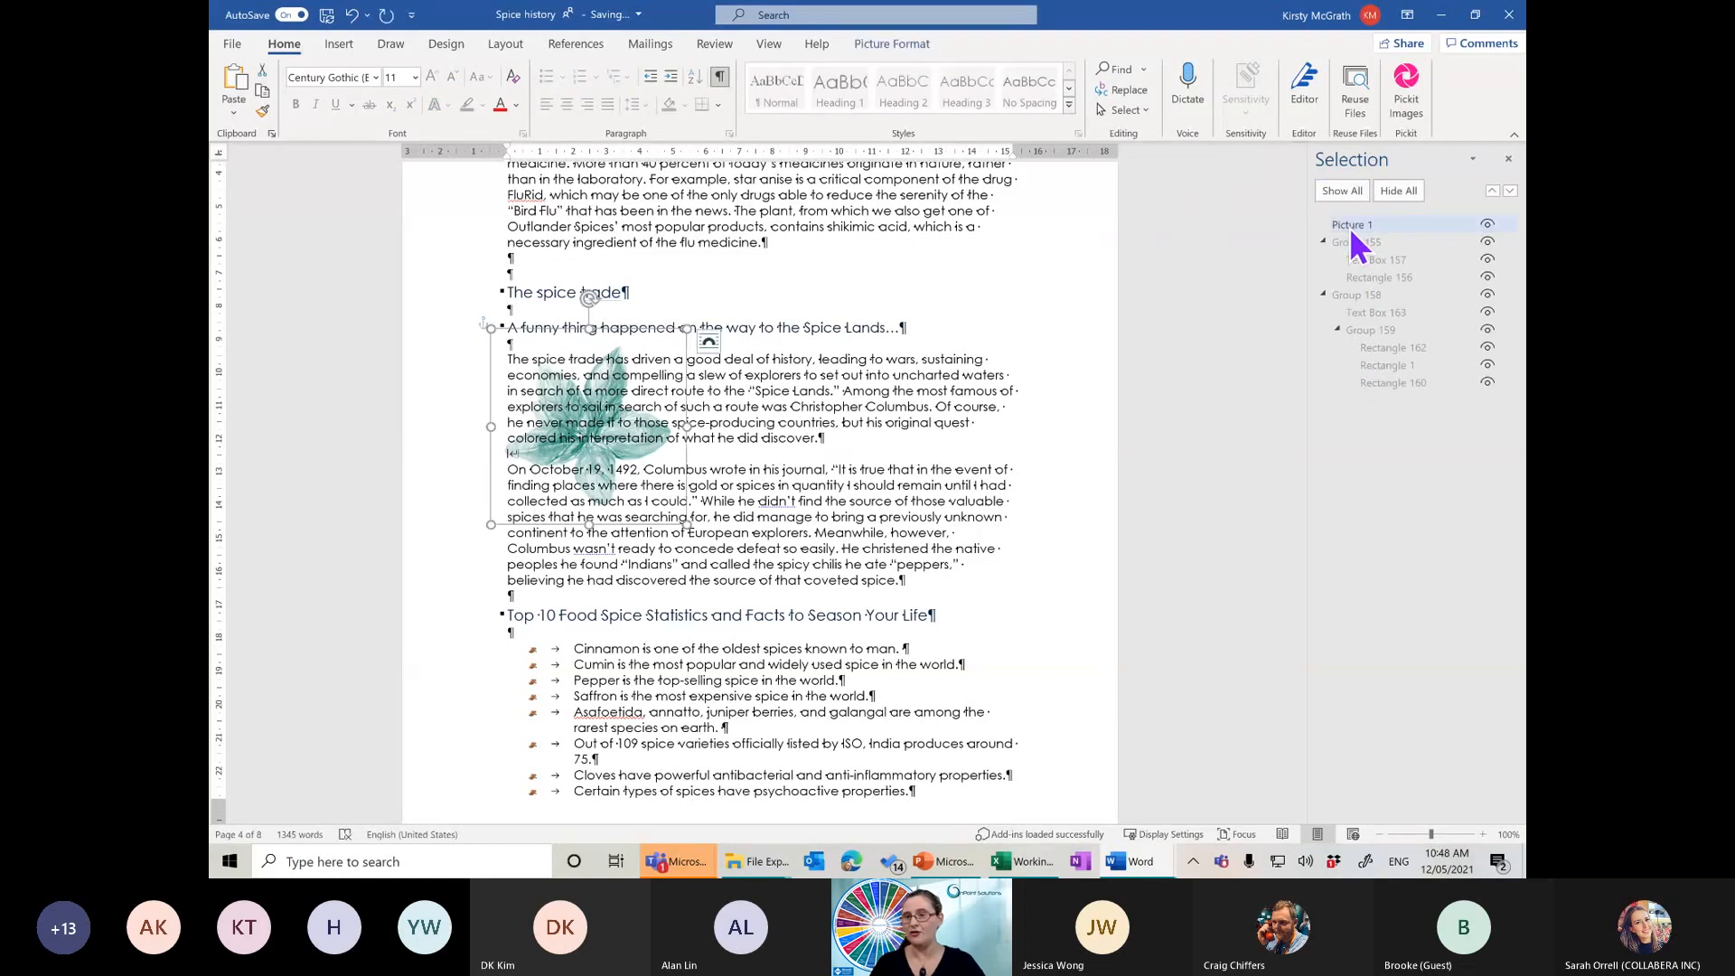
click(1487, 225)
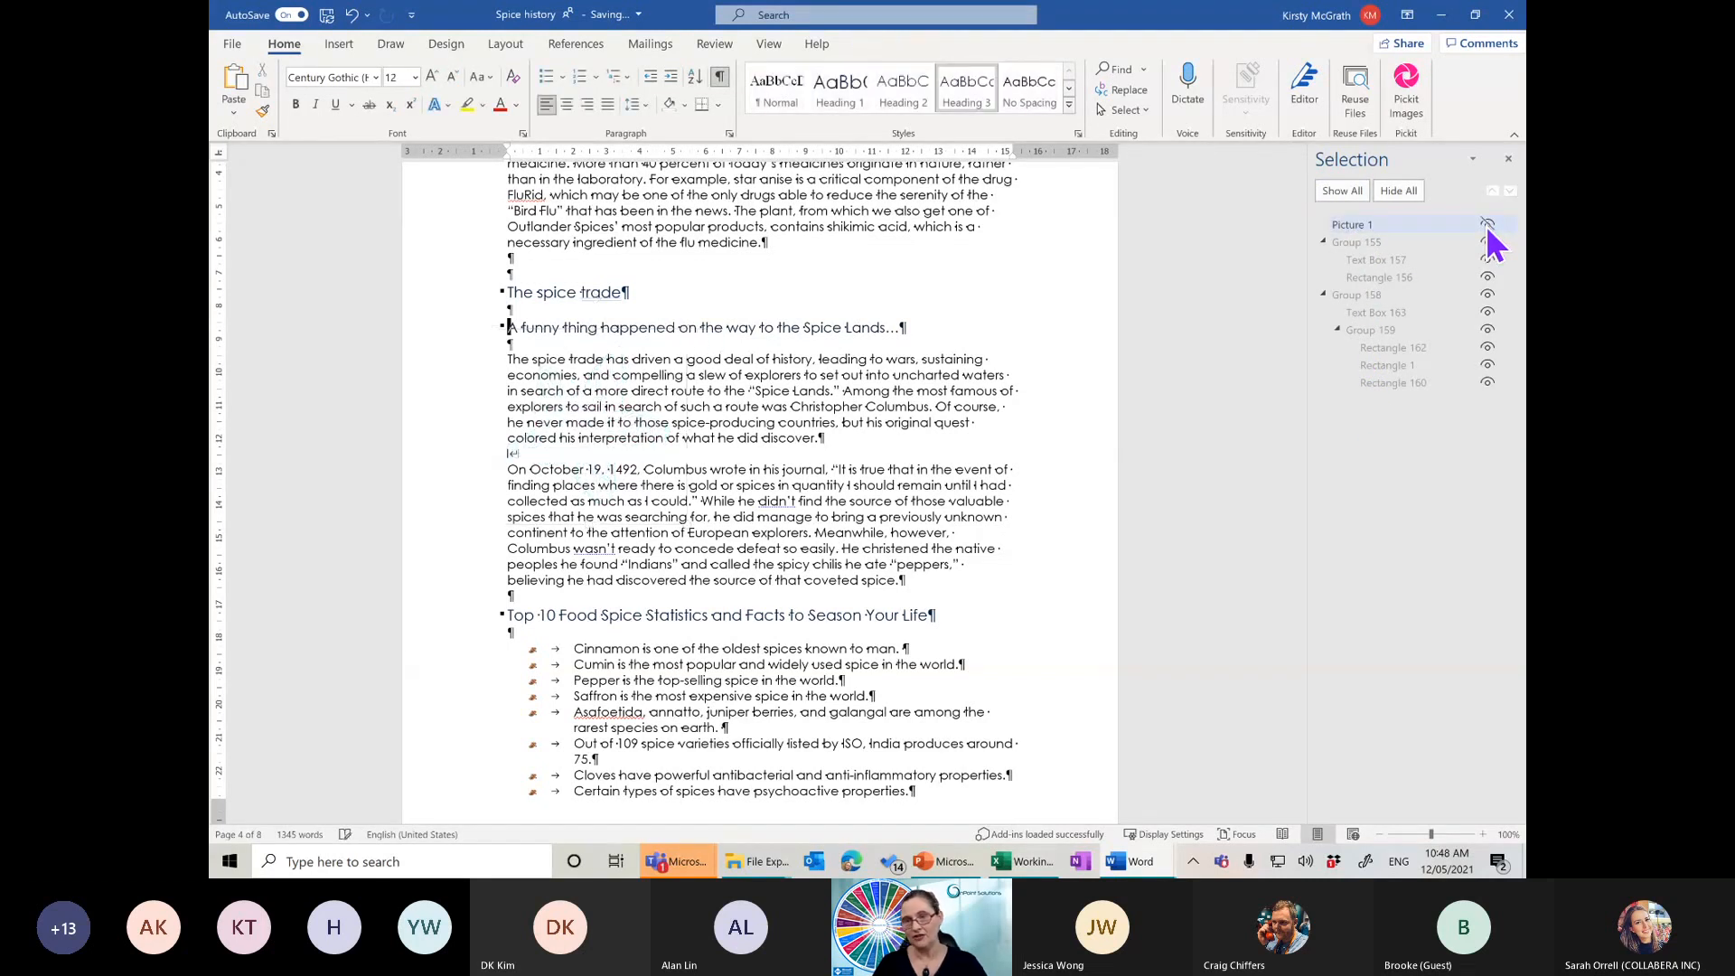
click(1487, 225)
click(1487, 225)
click(1487, 225)
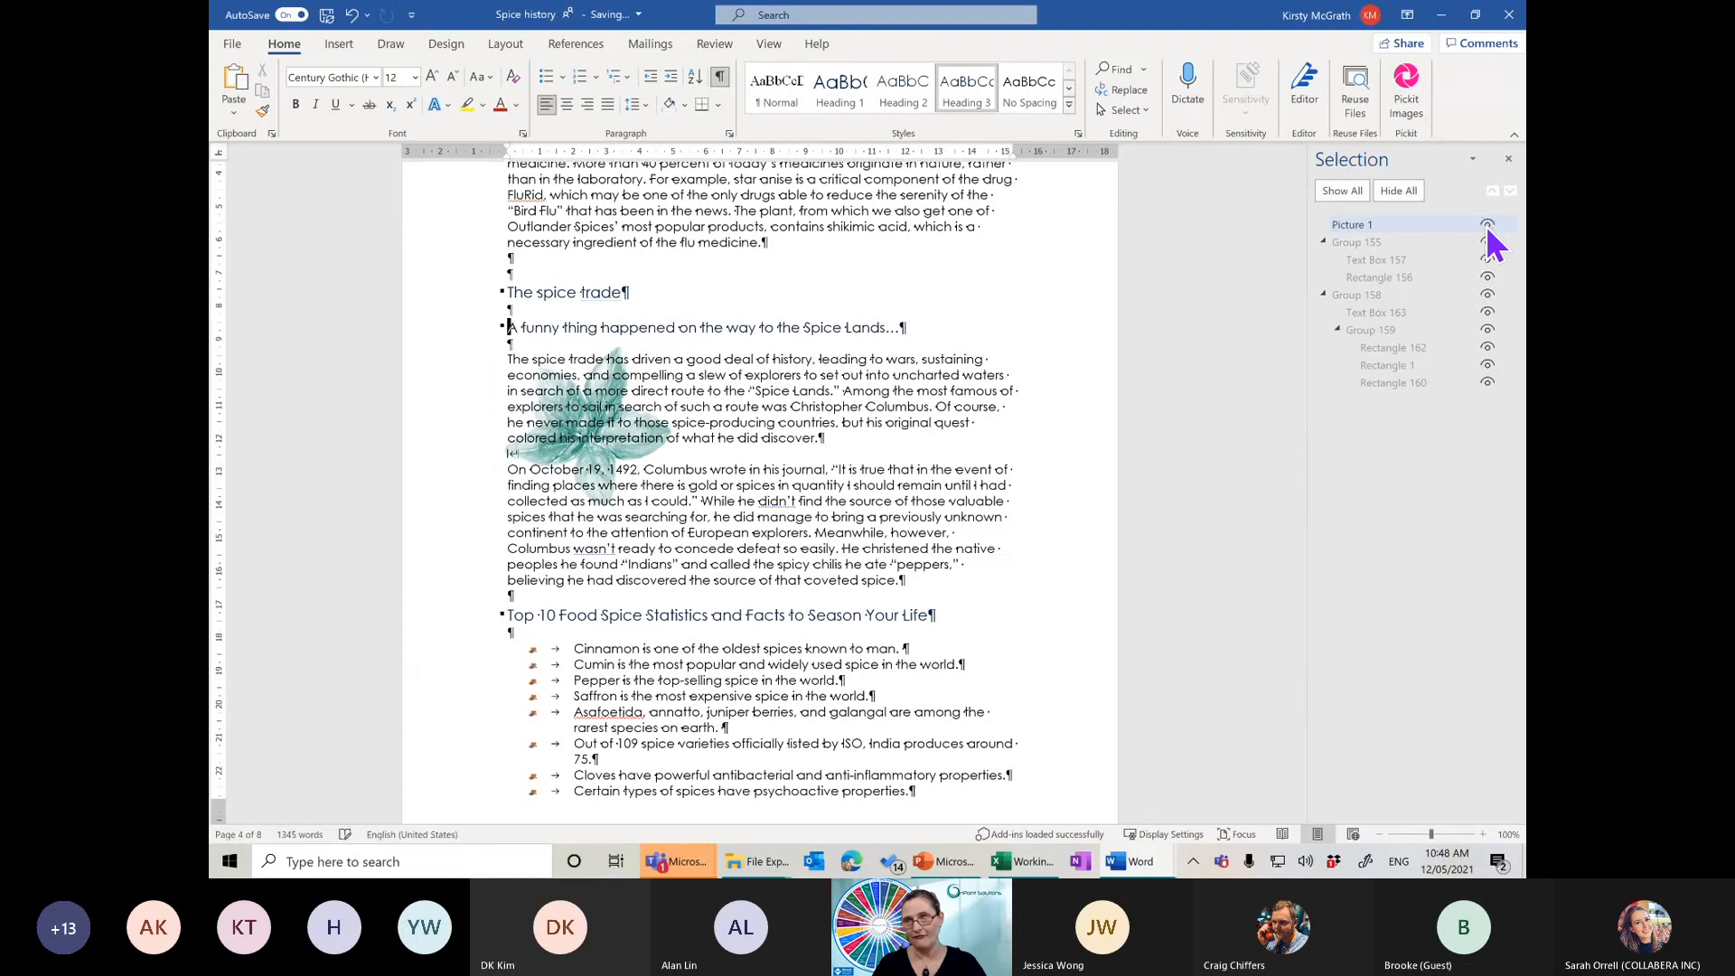
click(1487, 225)
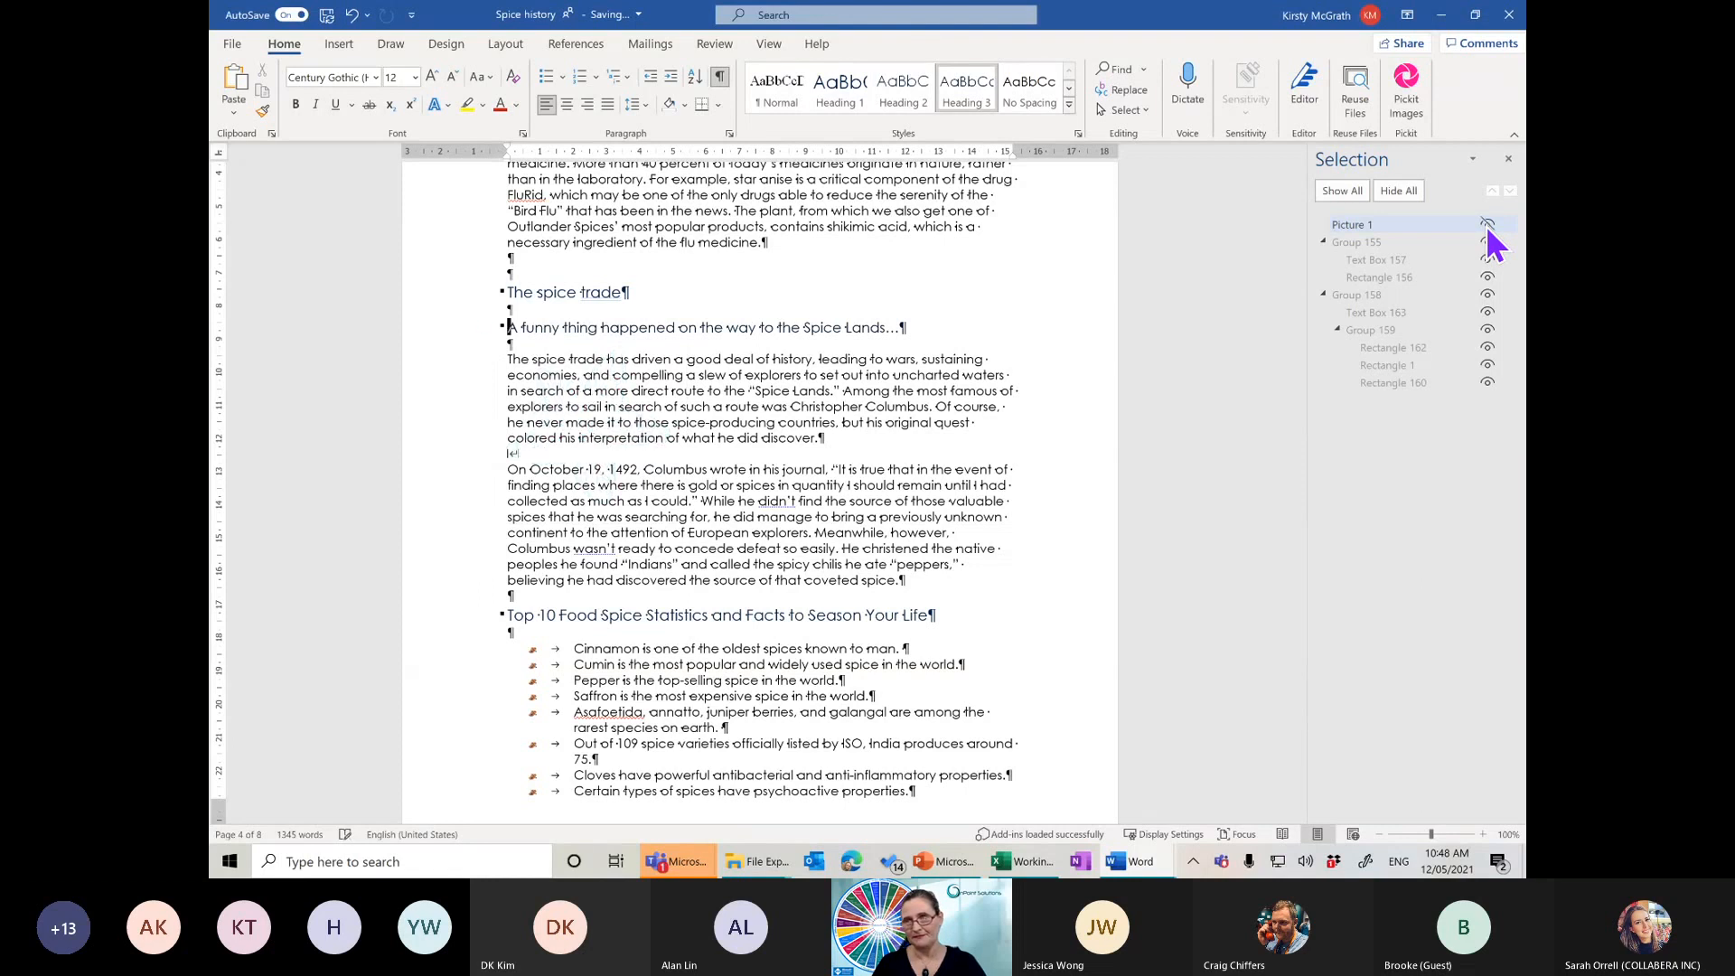
click(1486, 225)
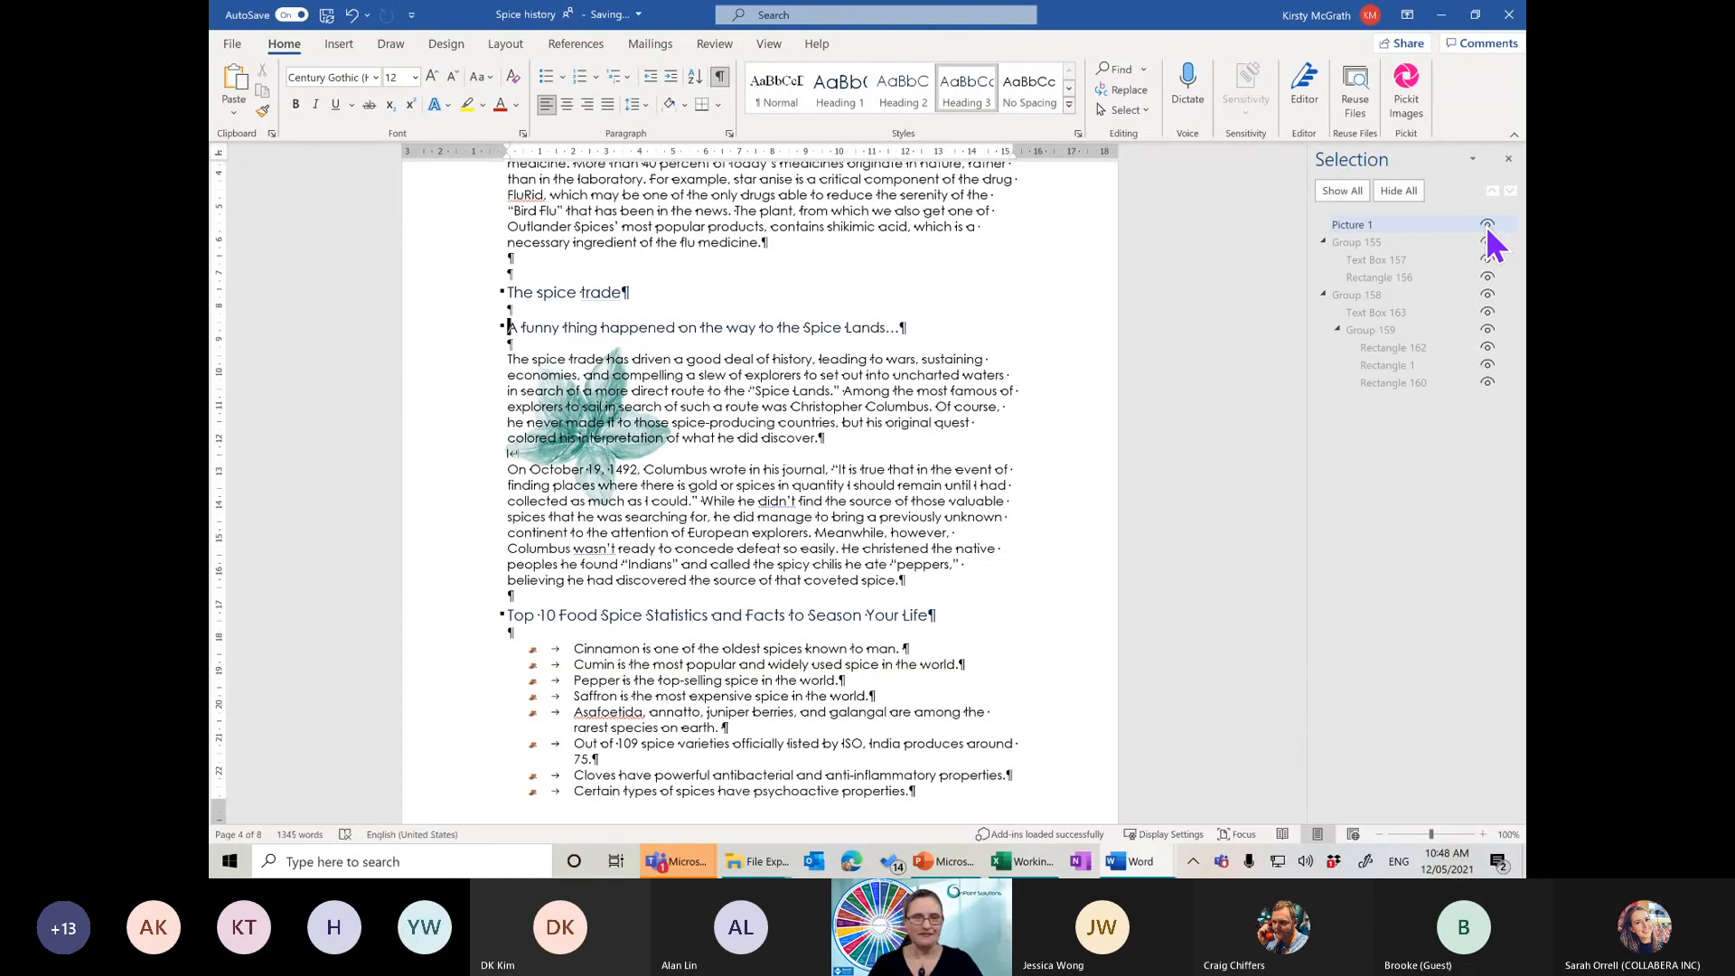
Set the teal basil picture's text wrapping to Tight and close the Selection Pane
click(1354, 225)
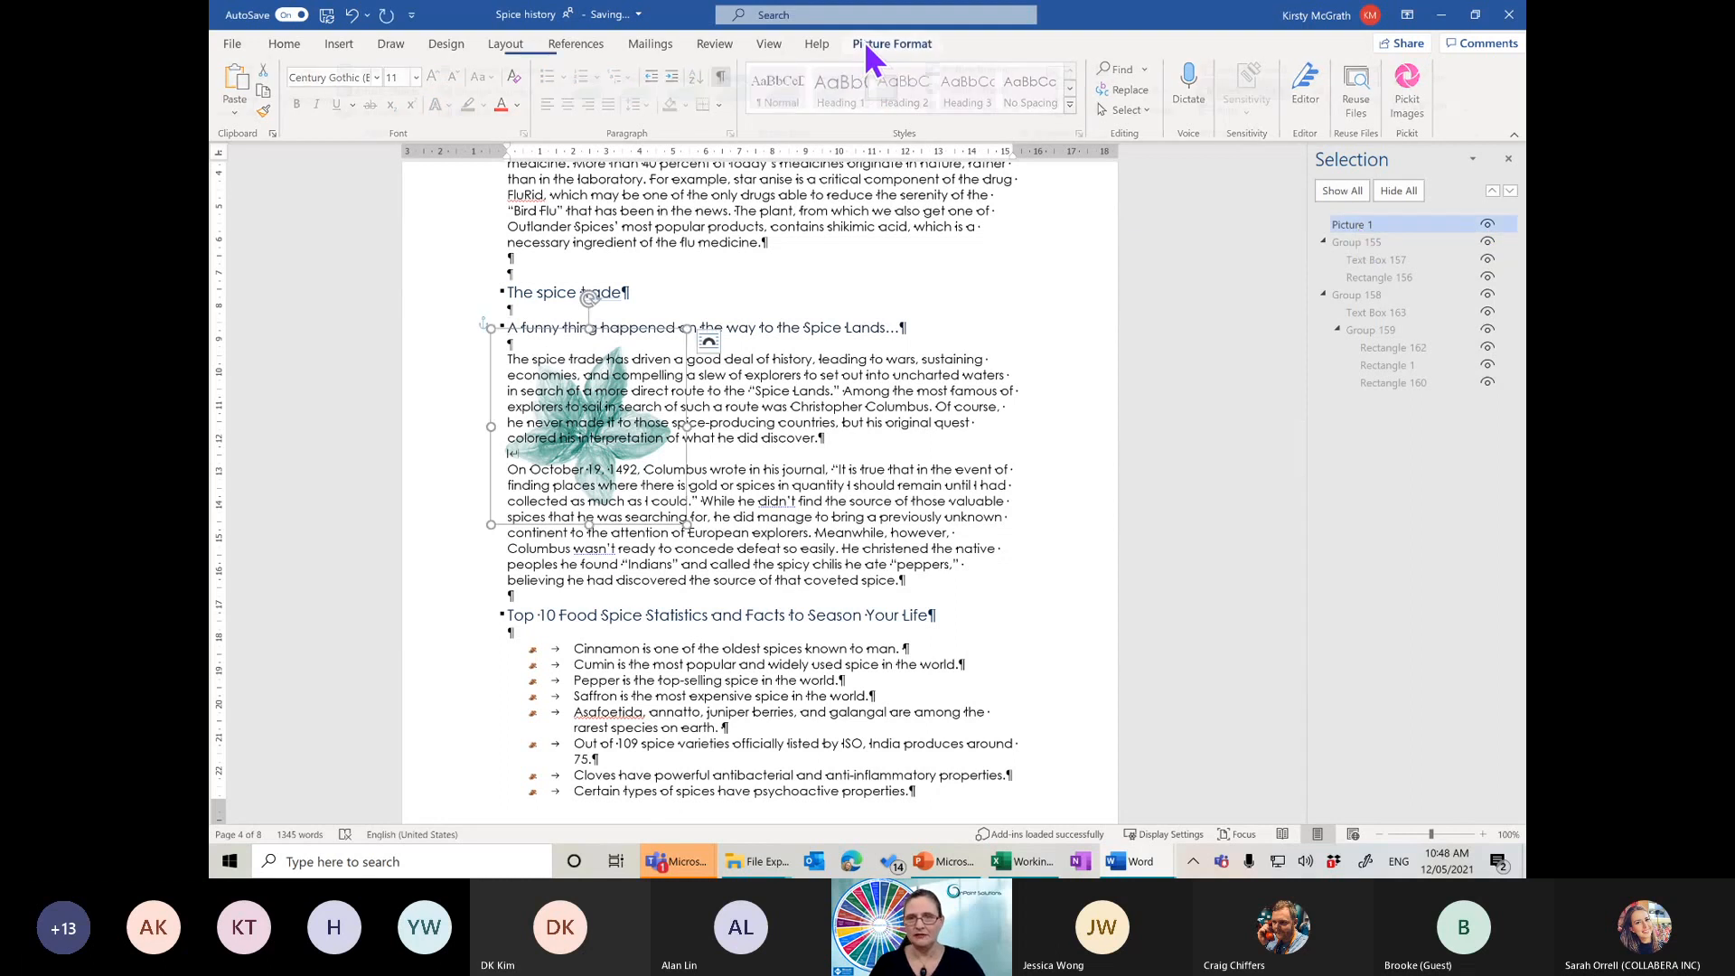
click(864, 43)
click(1125, 86)
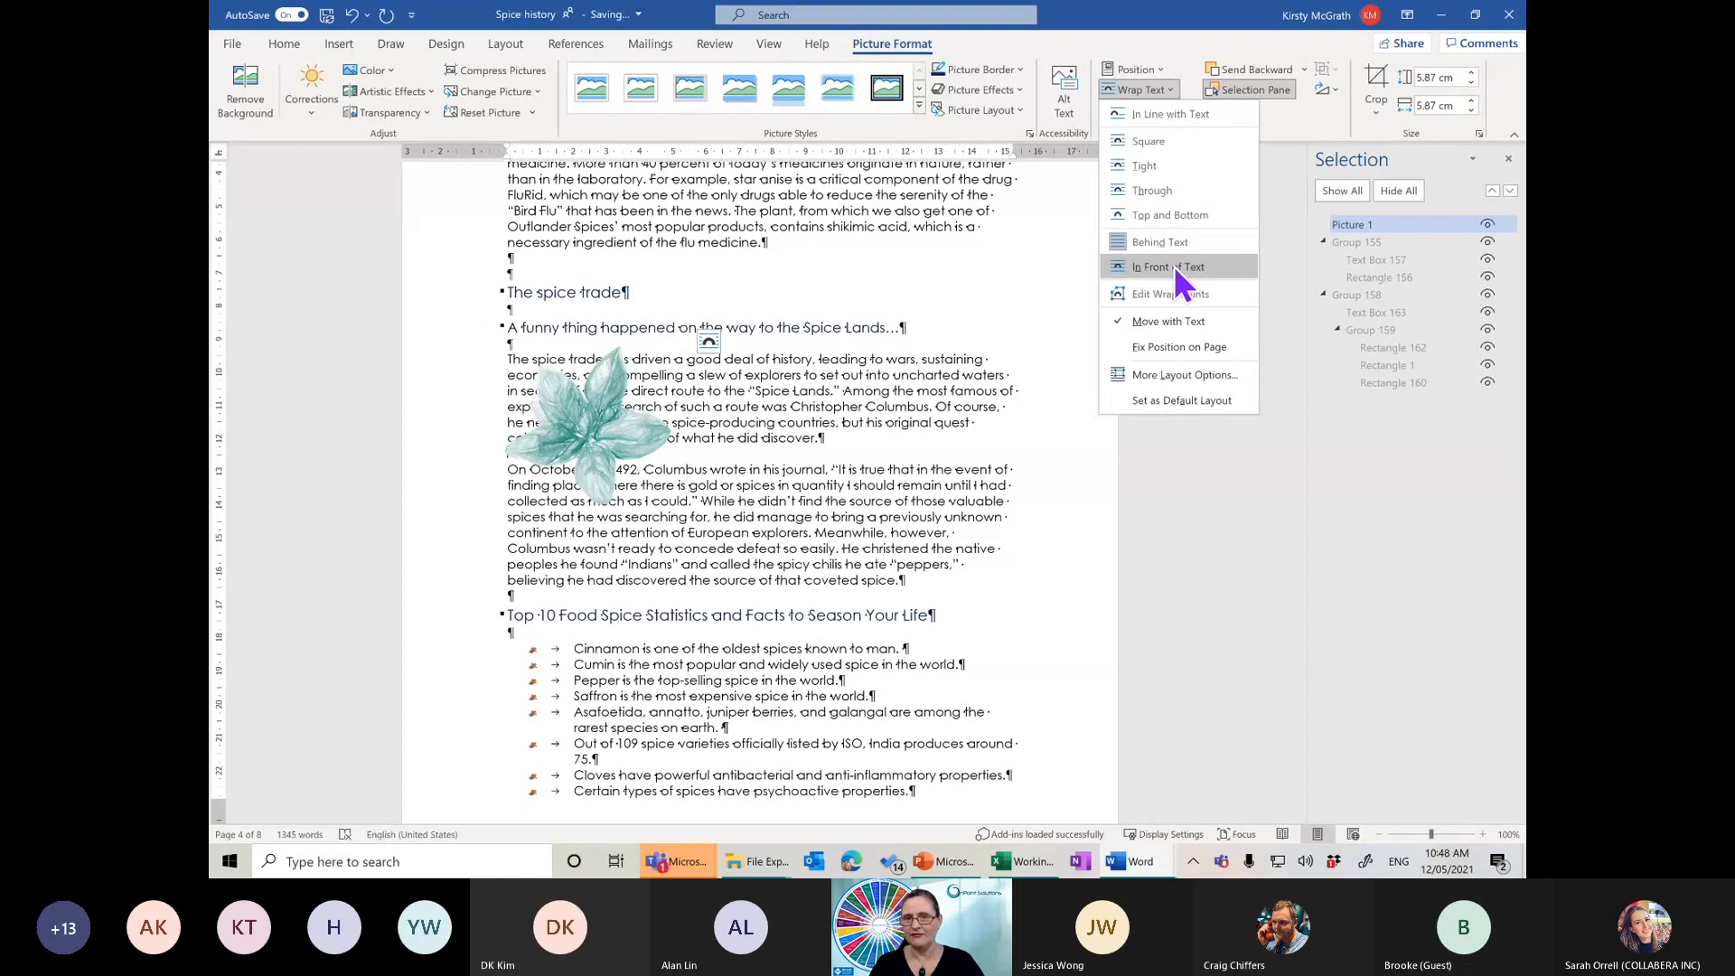
click(1144, 167)
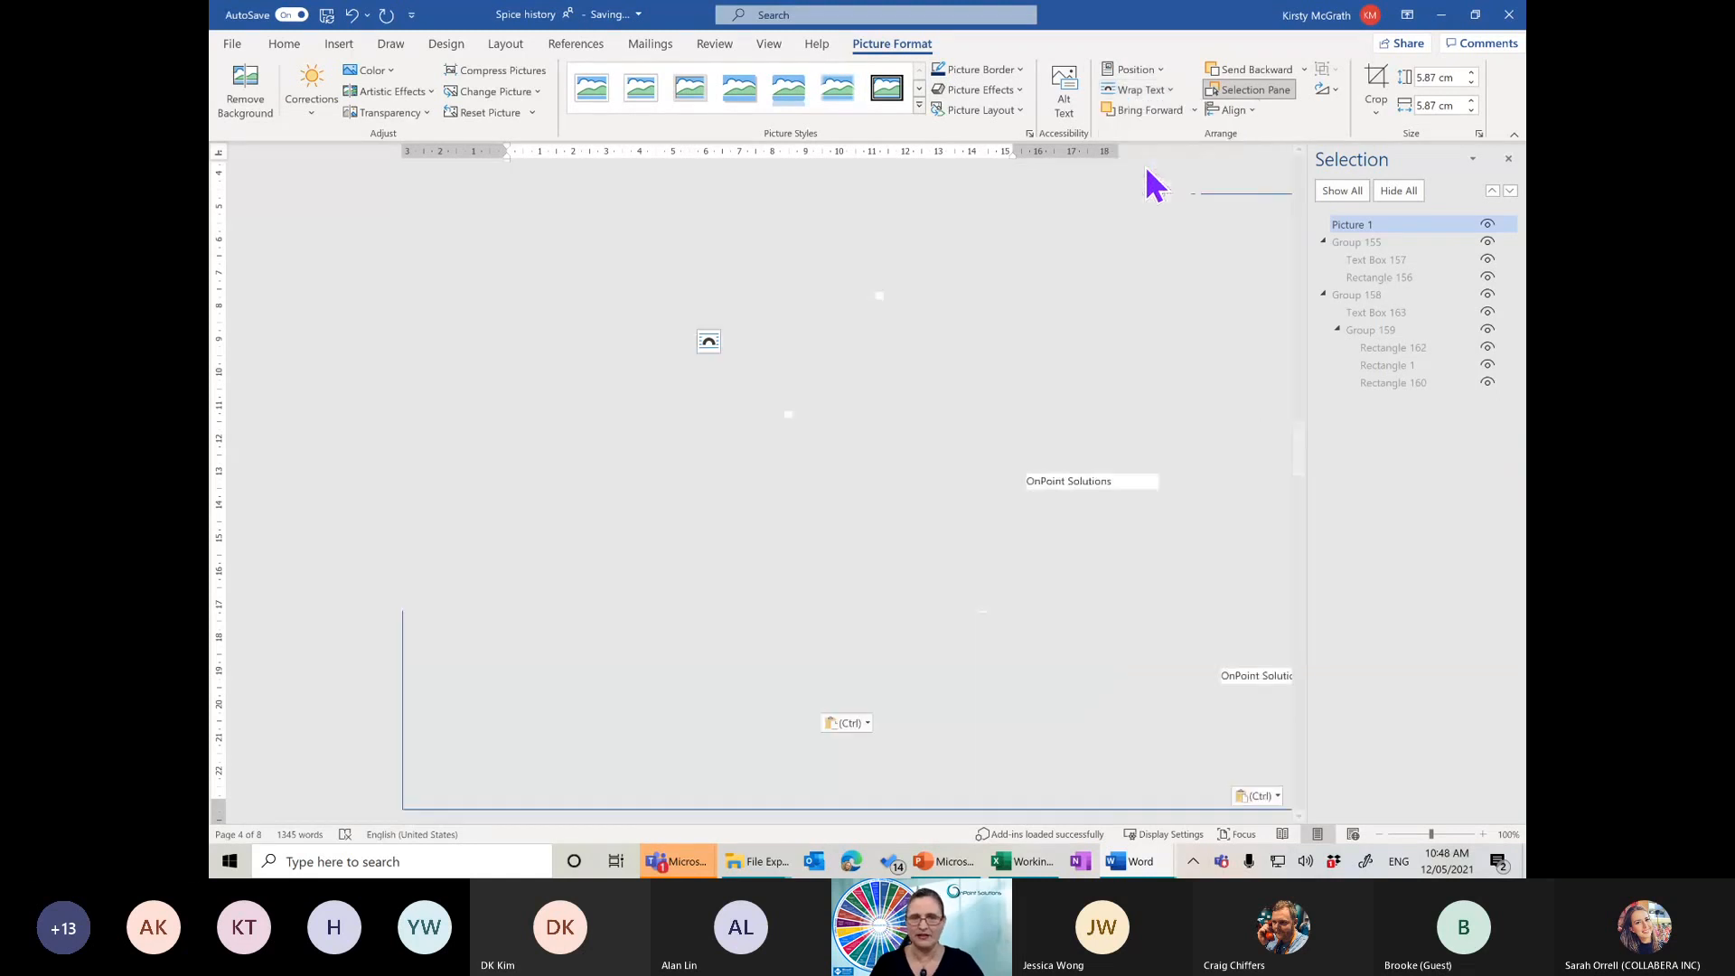
click(767, 458)
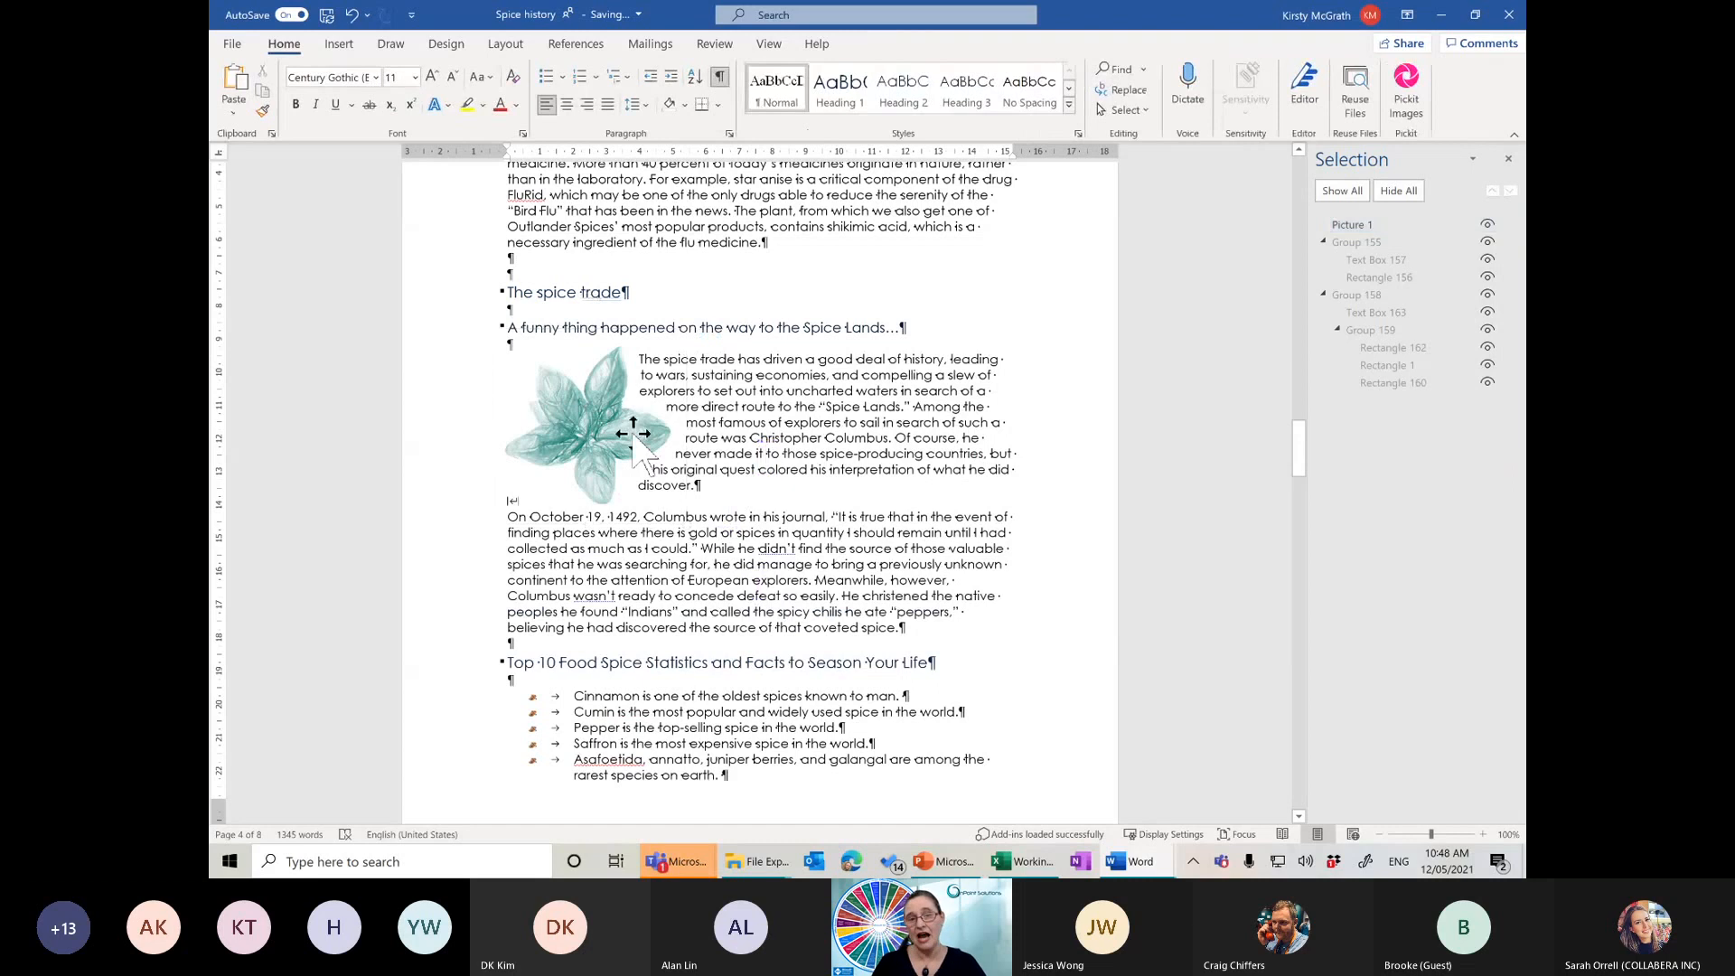
click(583, 398)
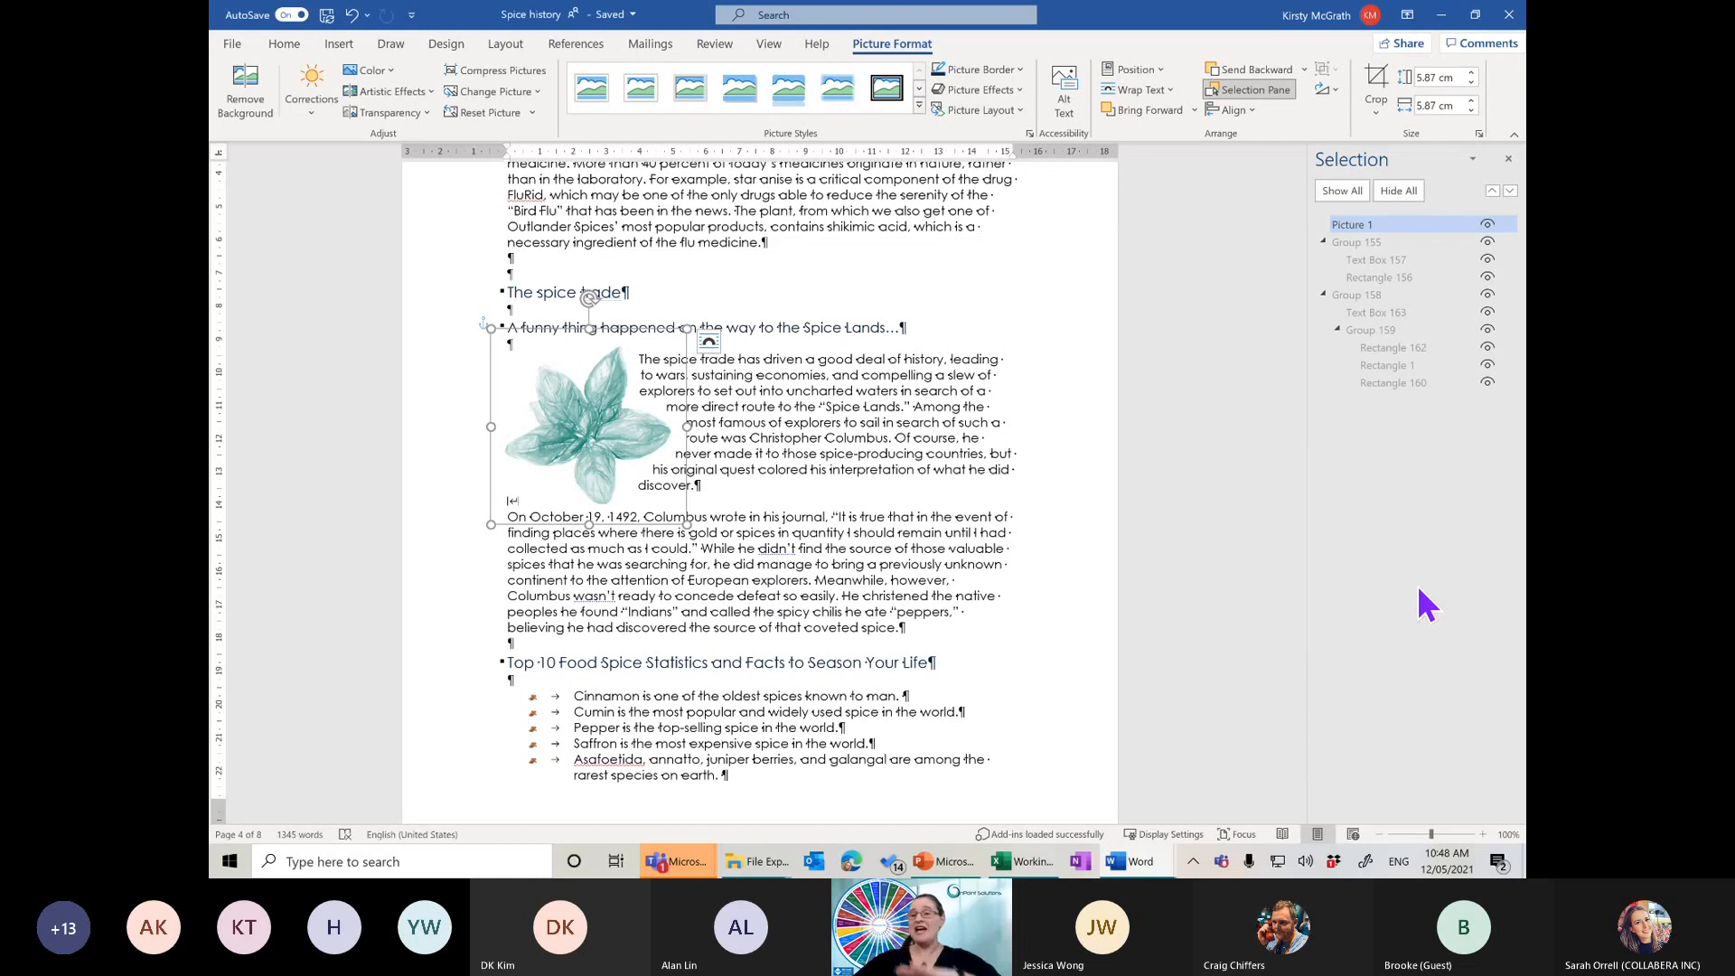
click(1508, 158)
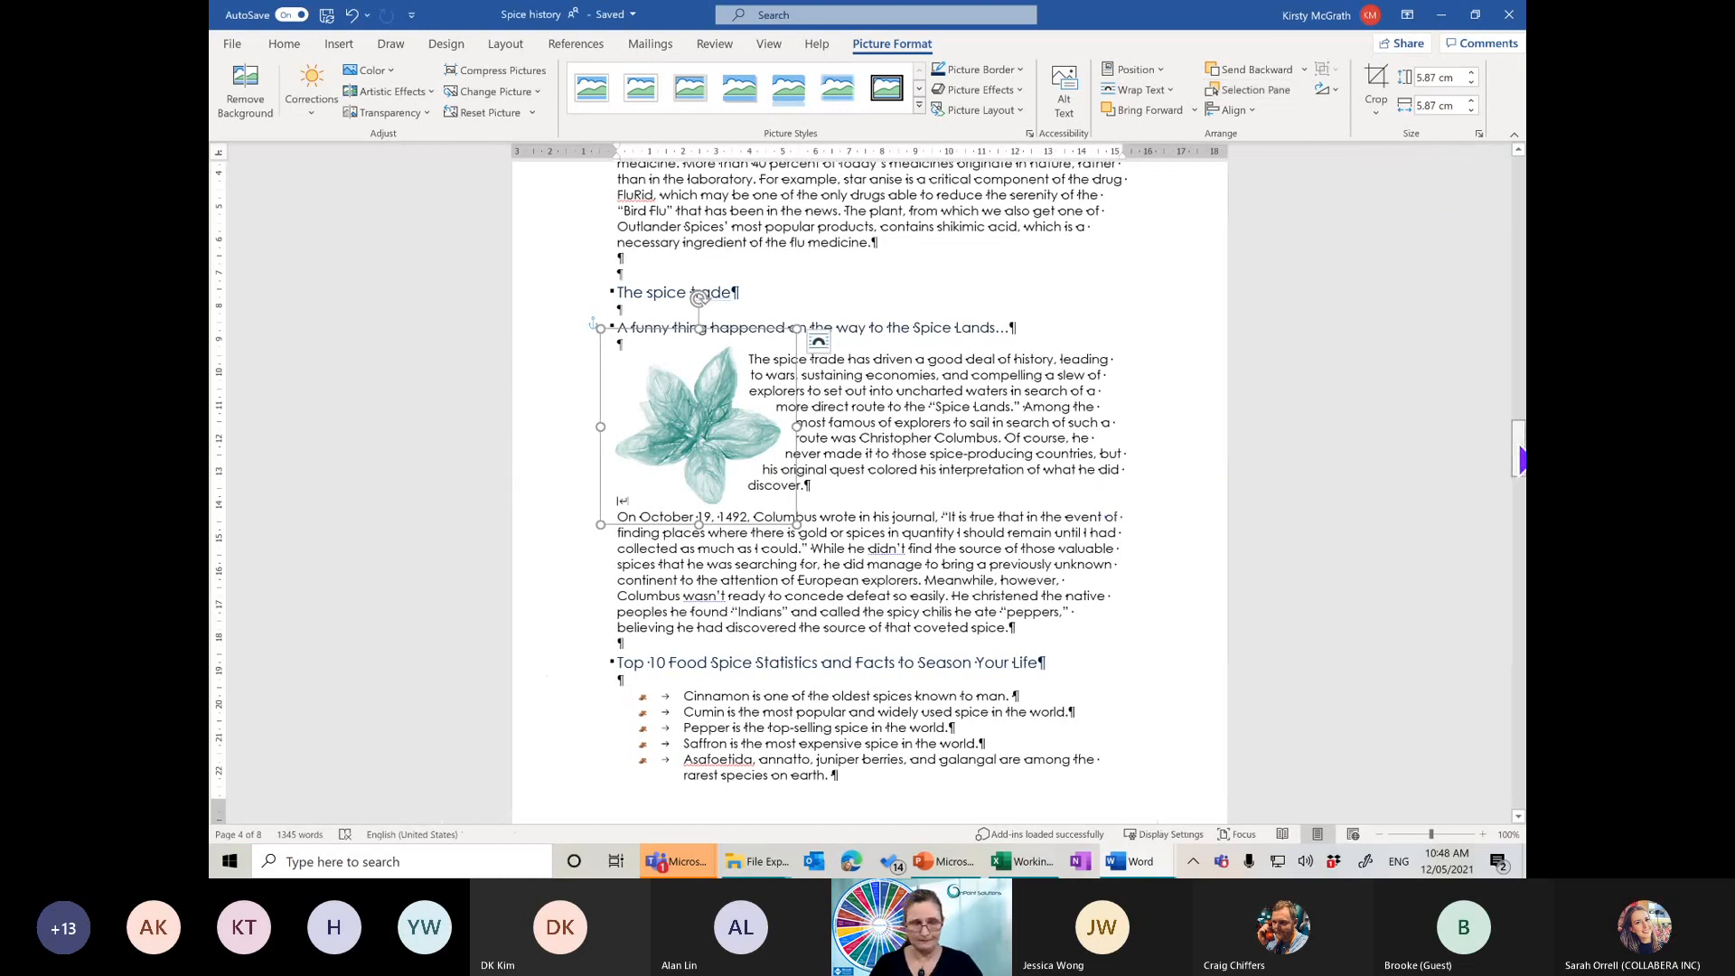
Delete the empty paragraphs between Celery Seeds and Chervil in the List of Potential Herbs & Spices
drag(1520, 459, 1521, 621)
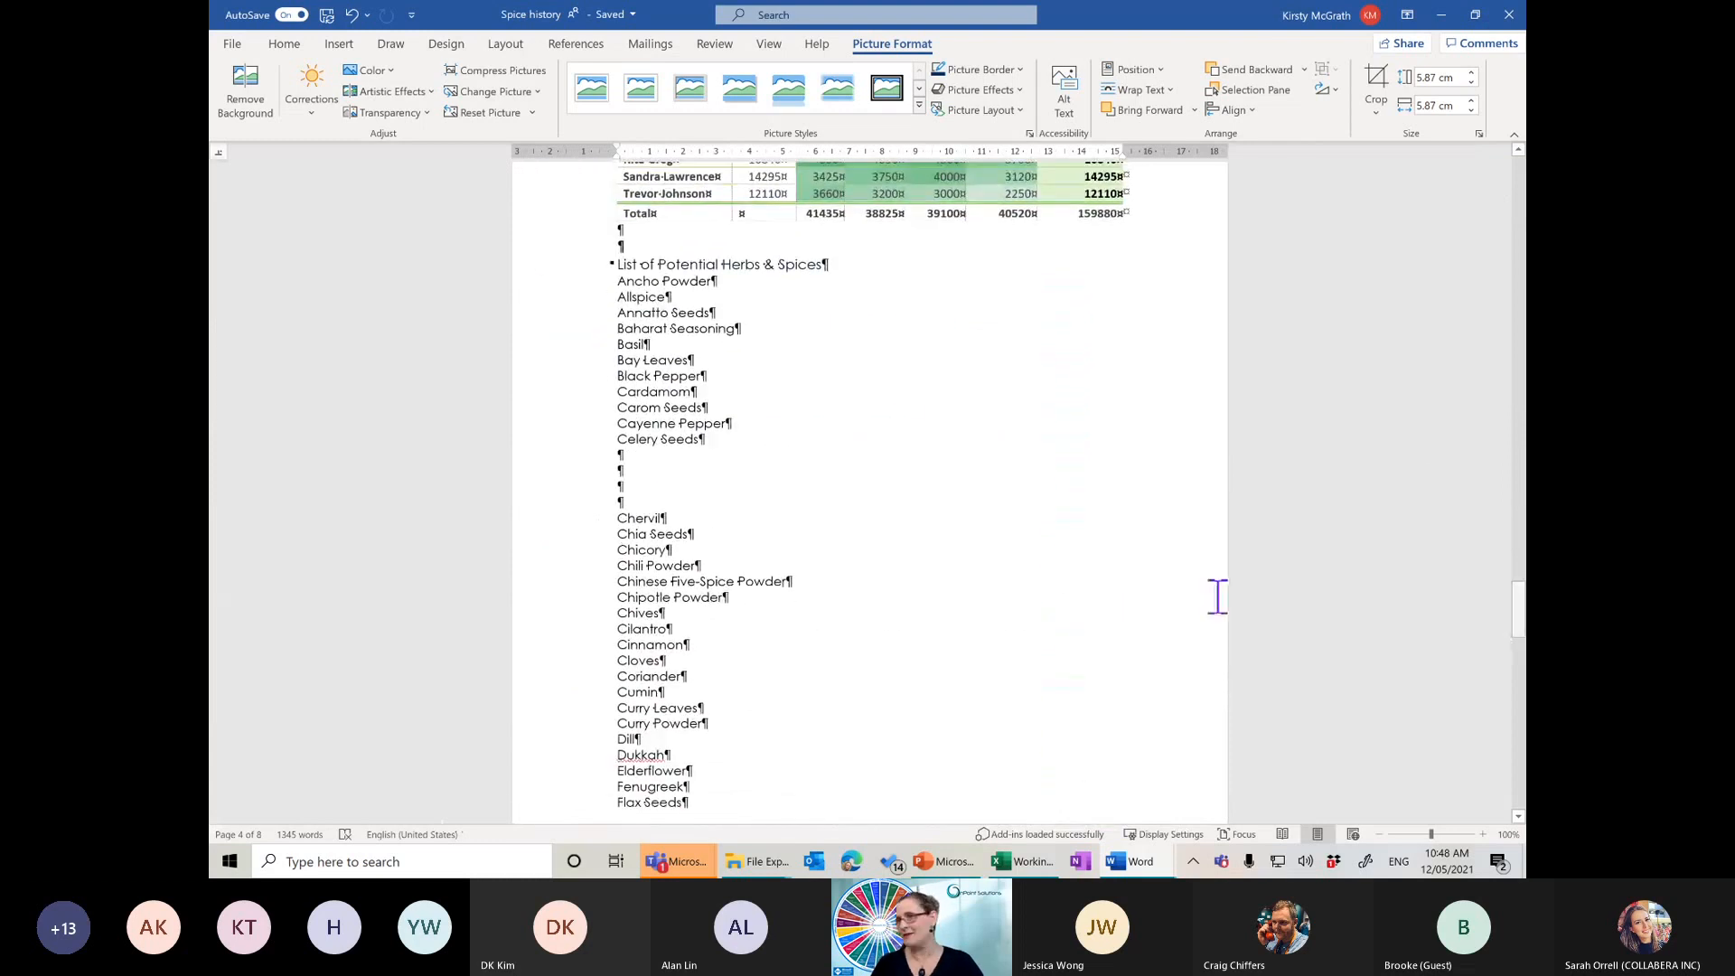
click(620, 455)
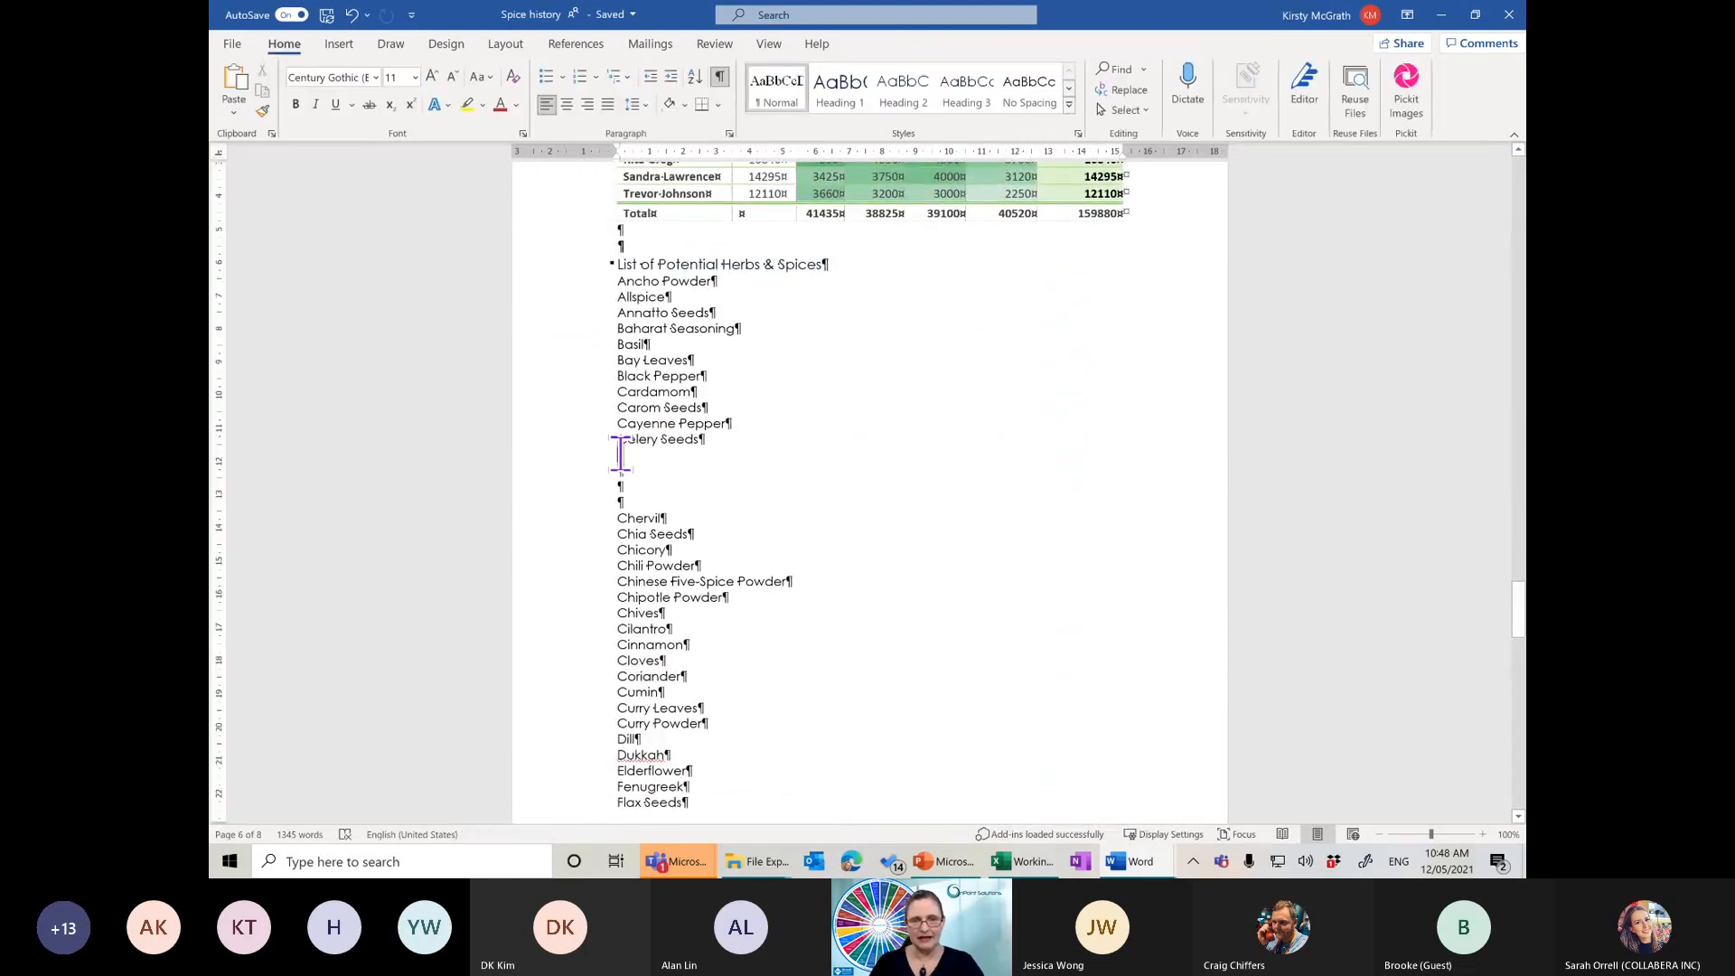
drag(620, 455, 655, 506)
key(Delete)
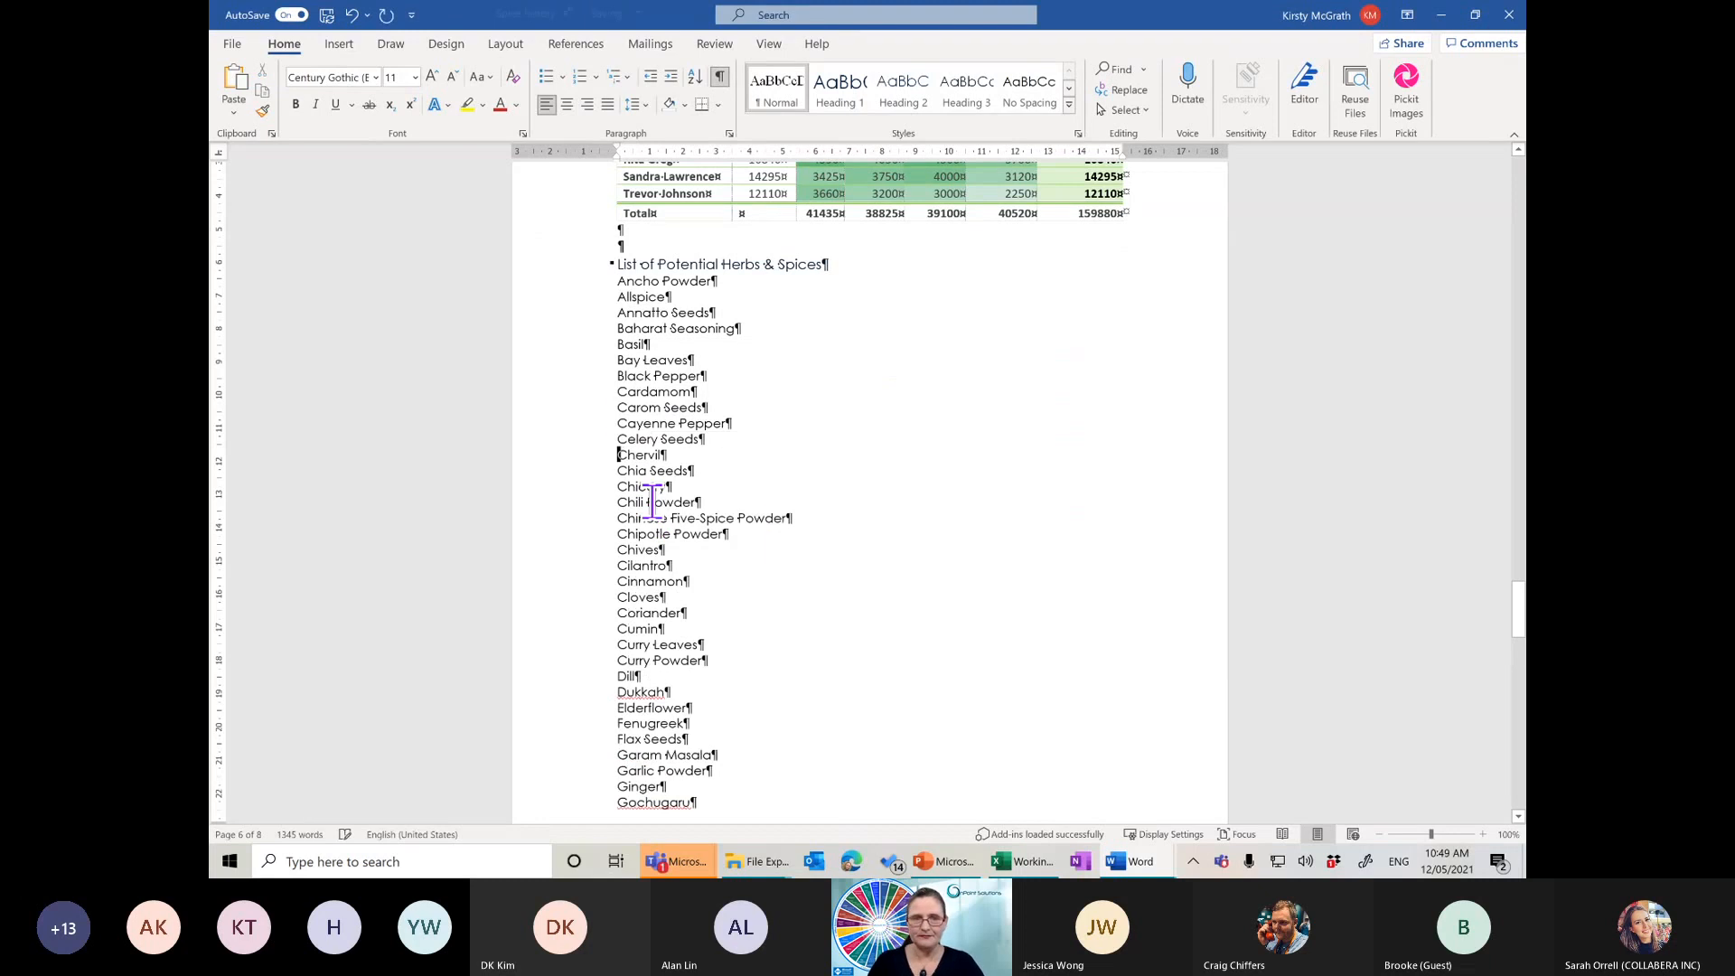
Lay out the herbs and spices list, from Ancho Powder to Za'atar Seasoning Blend, in three columns
click(614, 264)
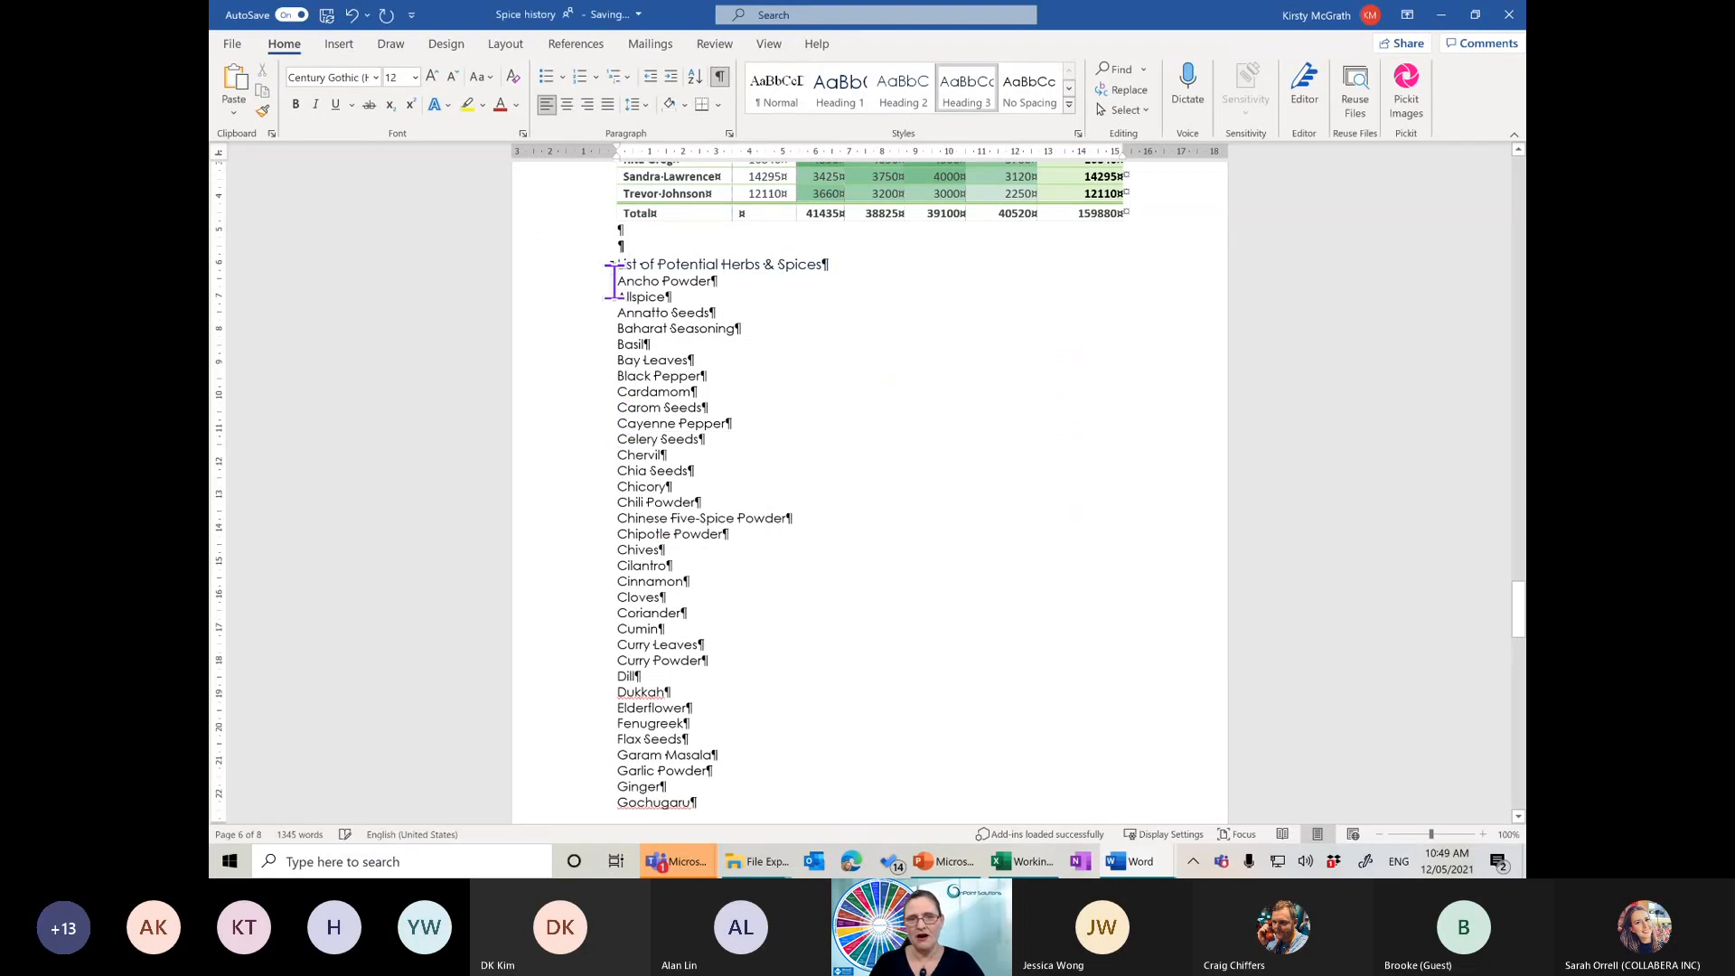
click(614, 281)
triple_click(614, 281)
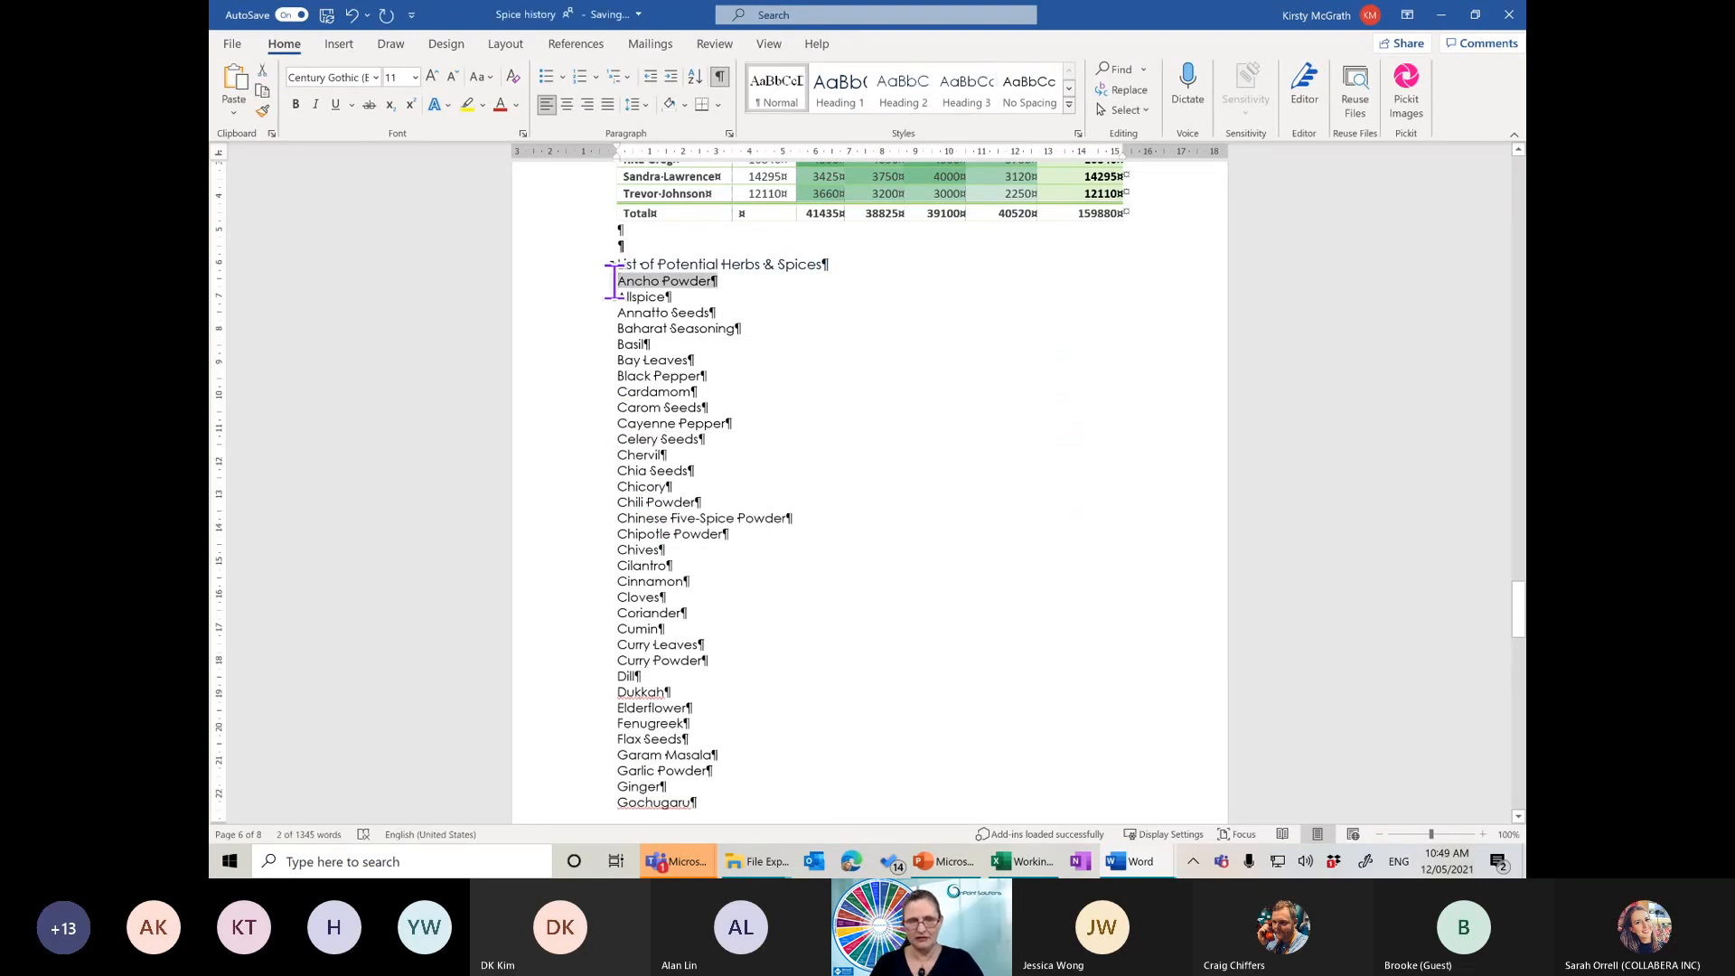
click(615, 283)
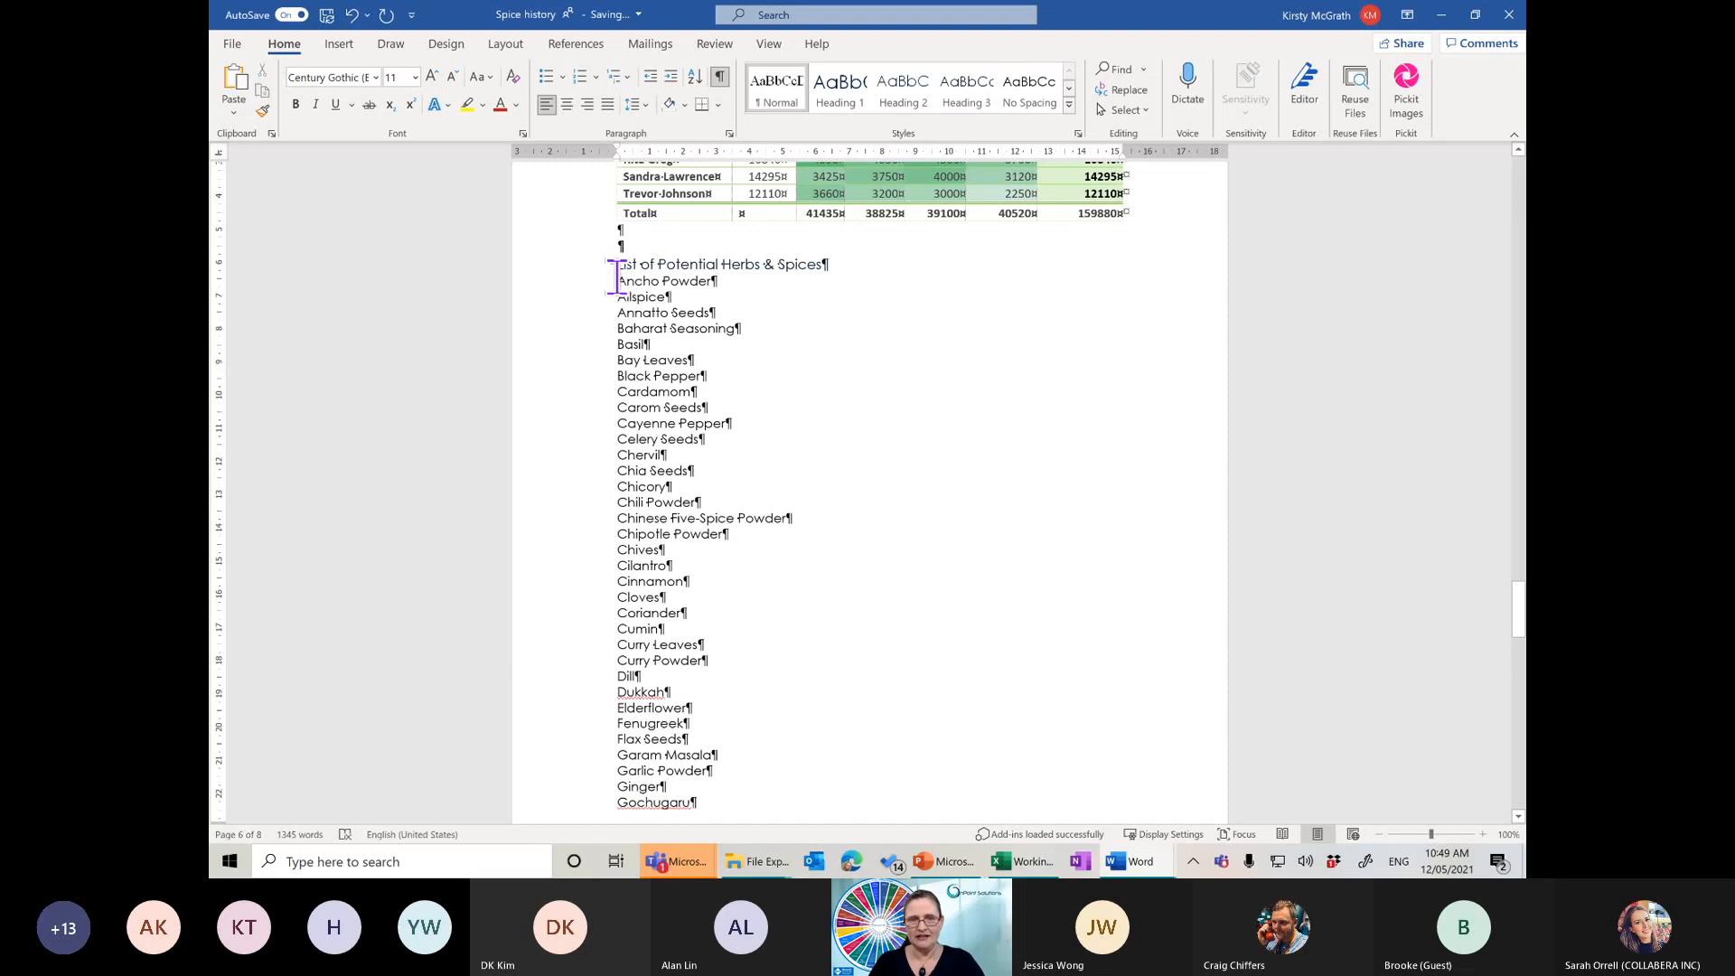
drag(616, 281, 774, 187)
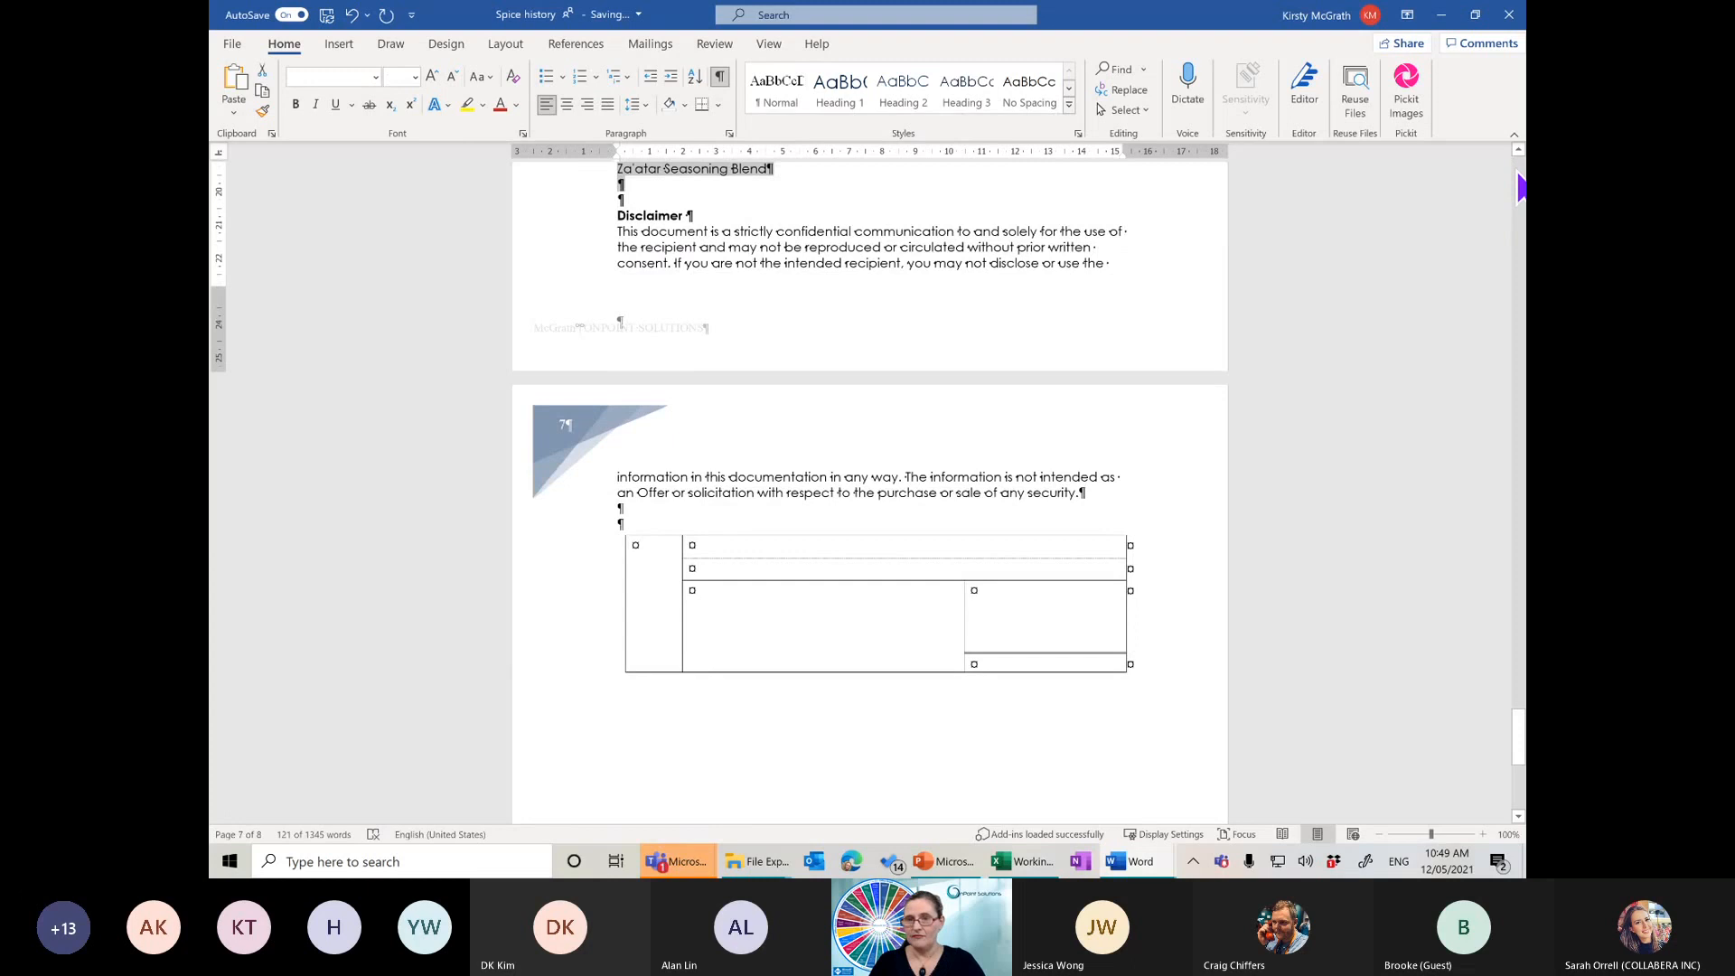
click(1521, 188)
scroll(1521, 188, up, 20)
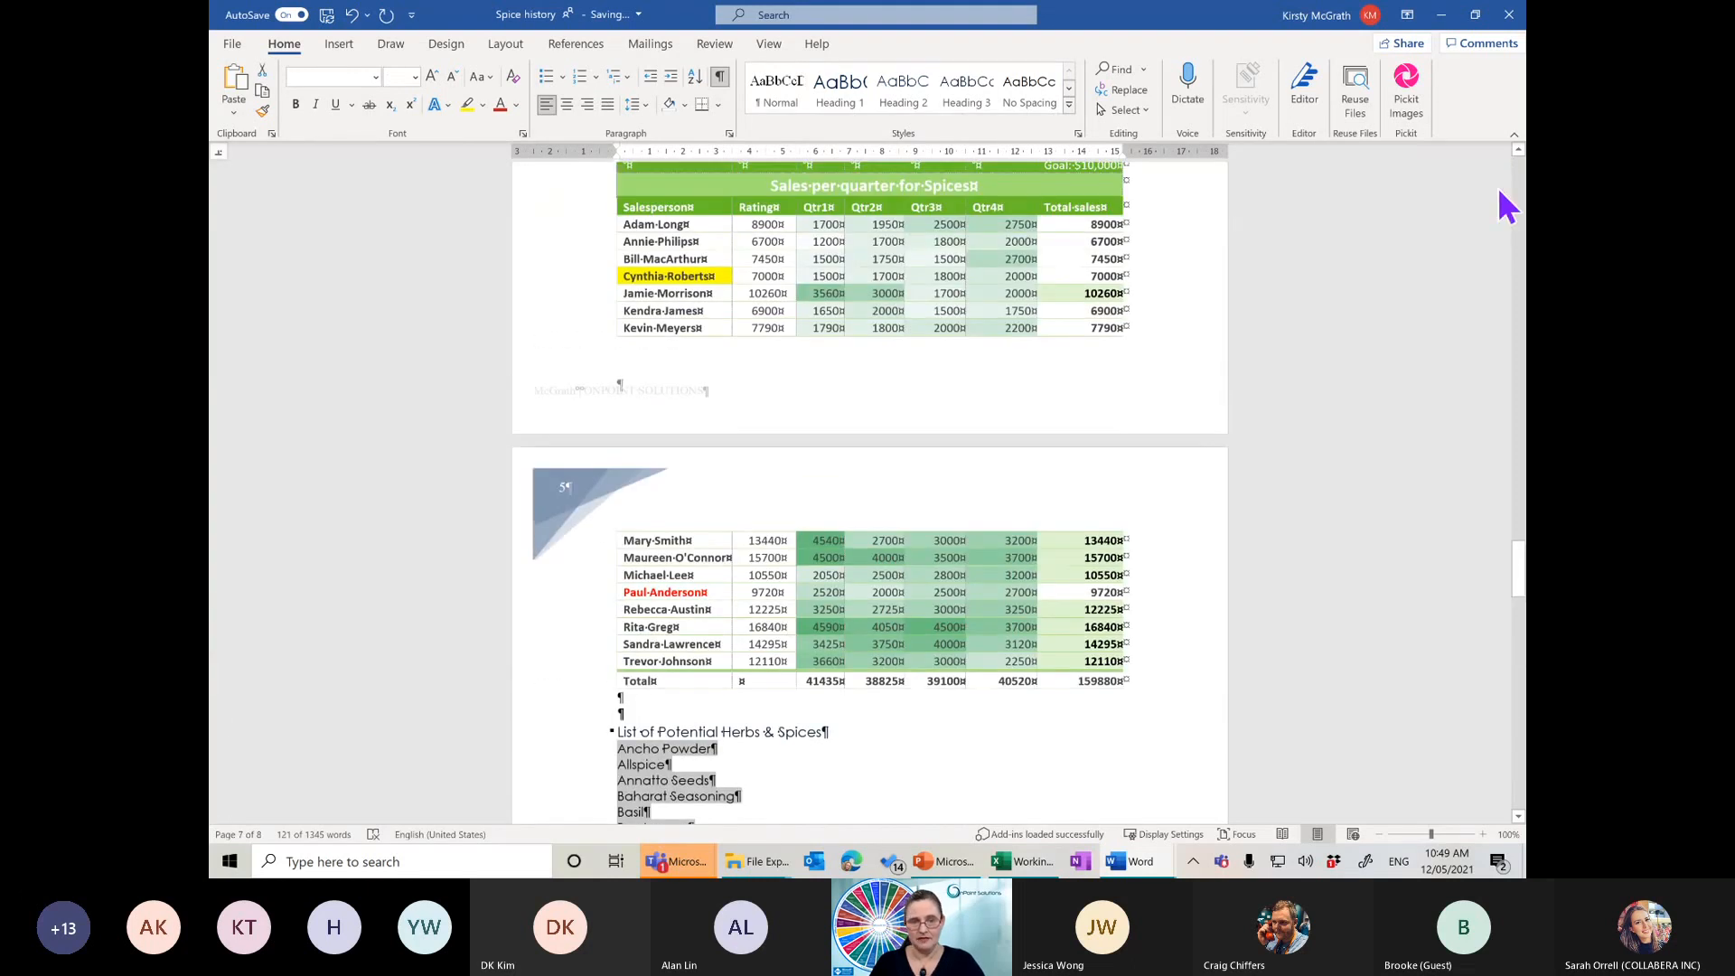
click(505, 45)
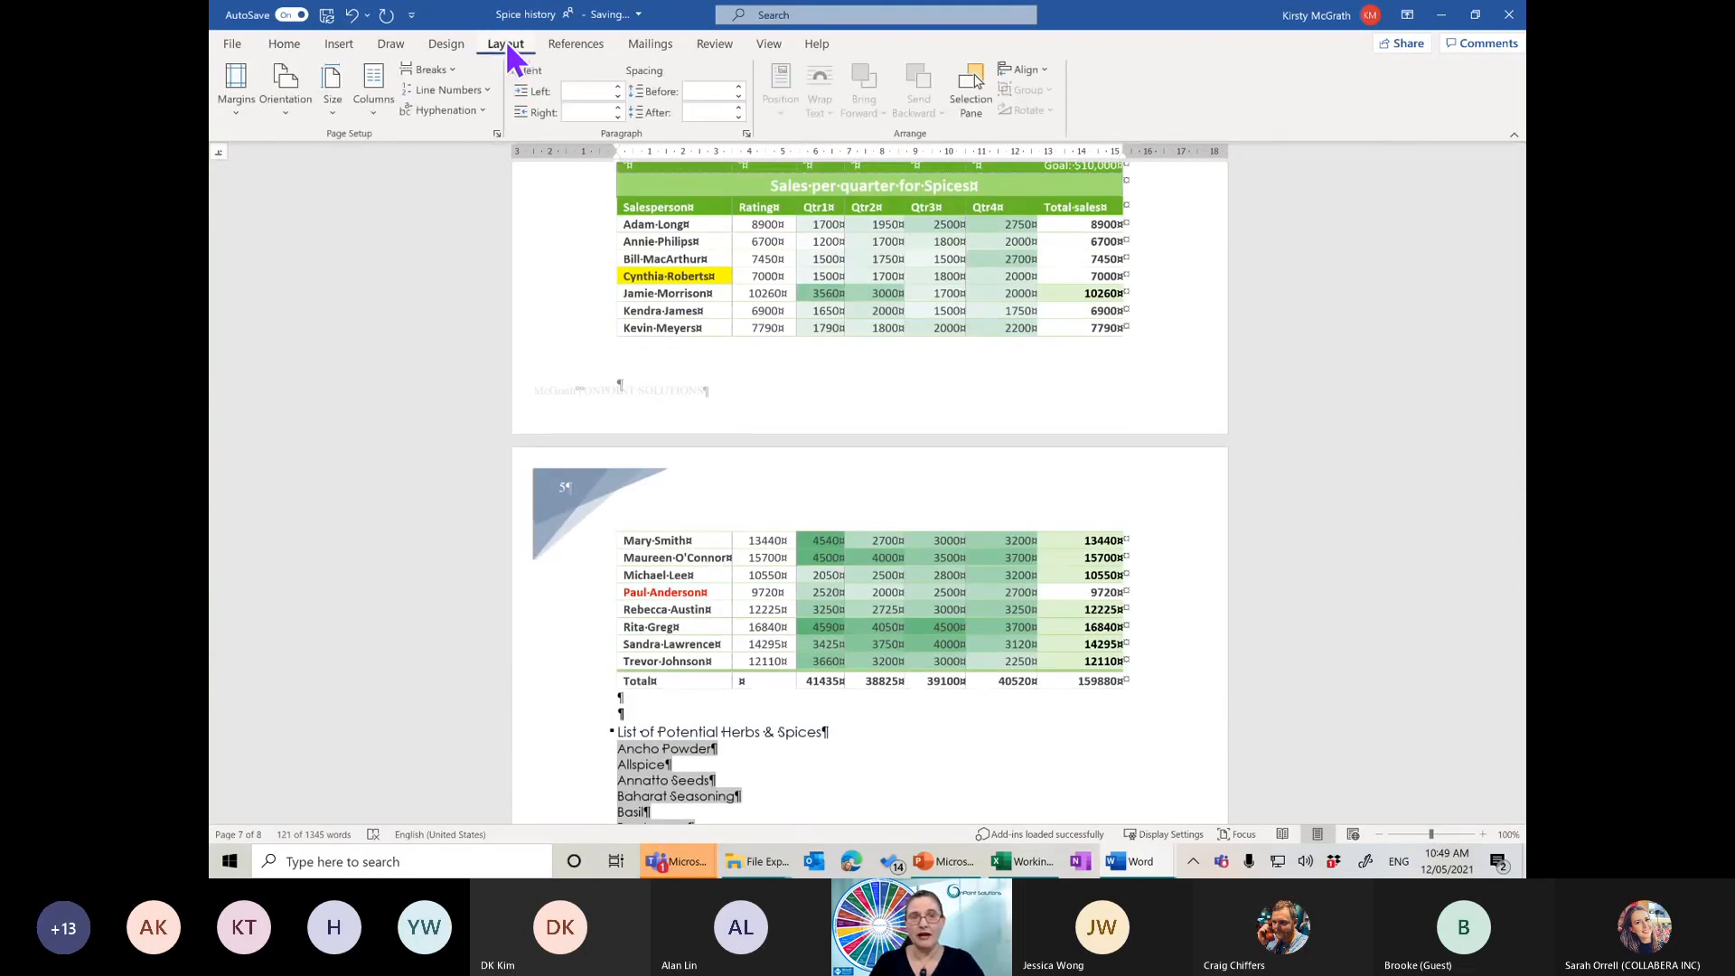
click(367, 104)
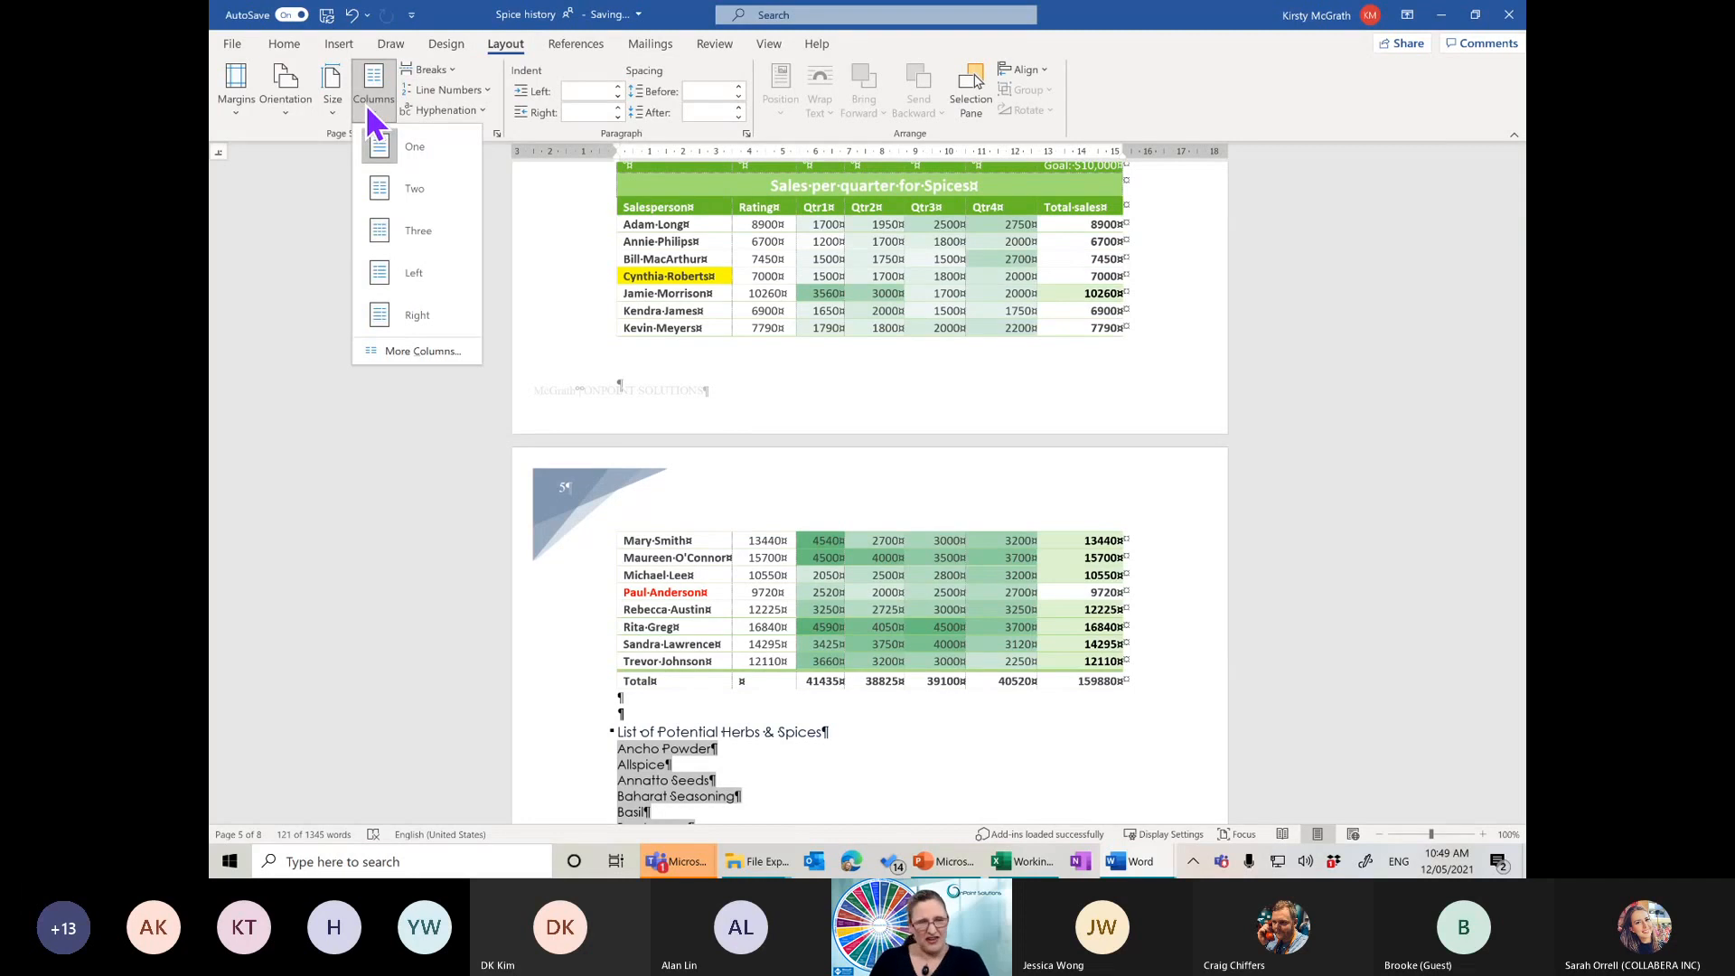
click(436, 232)
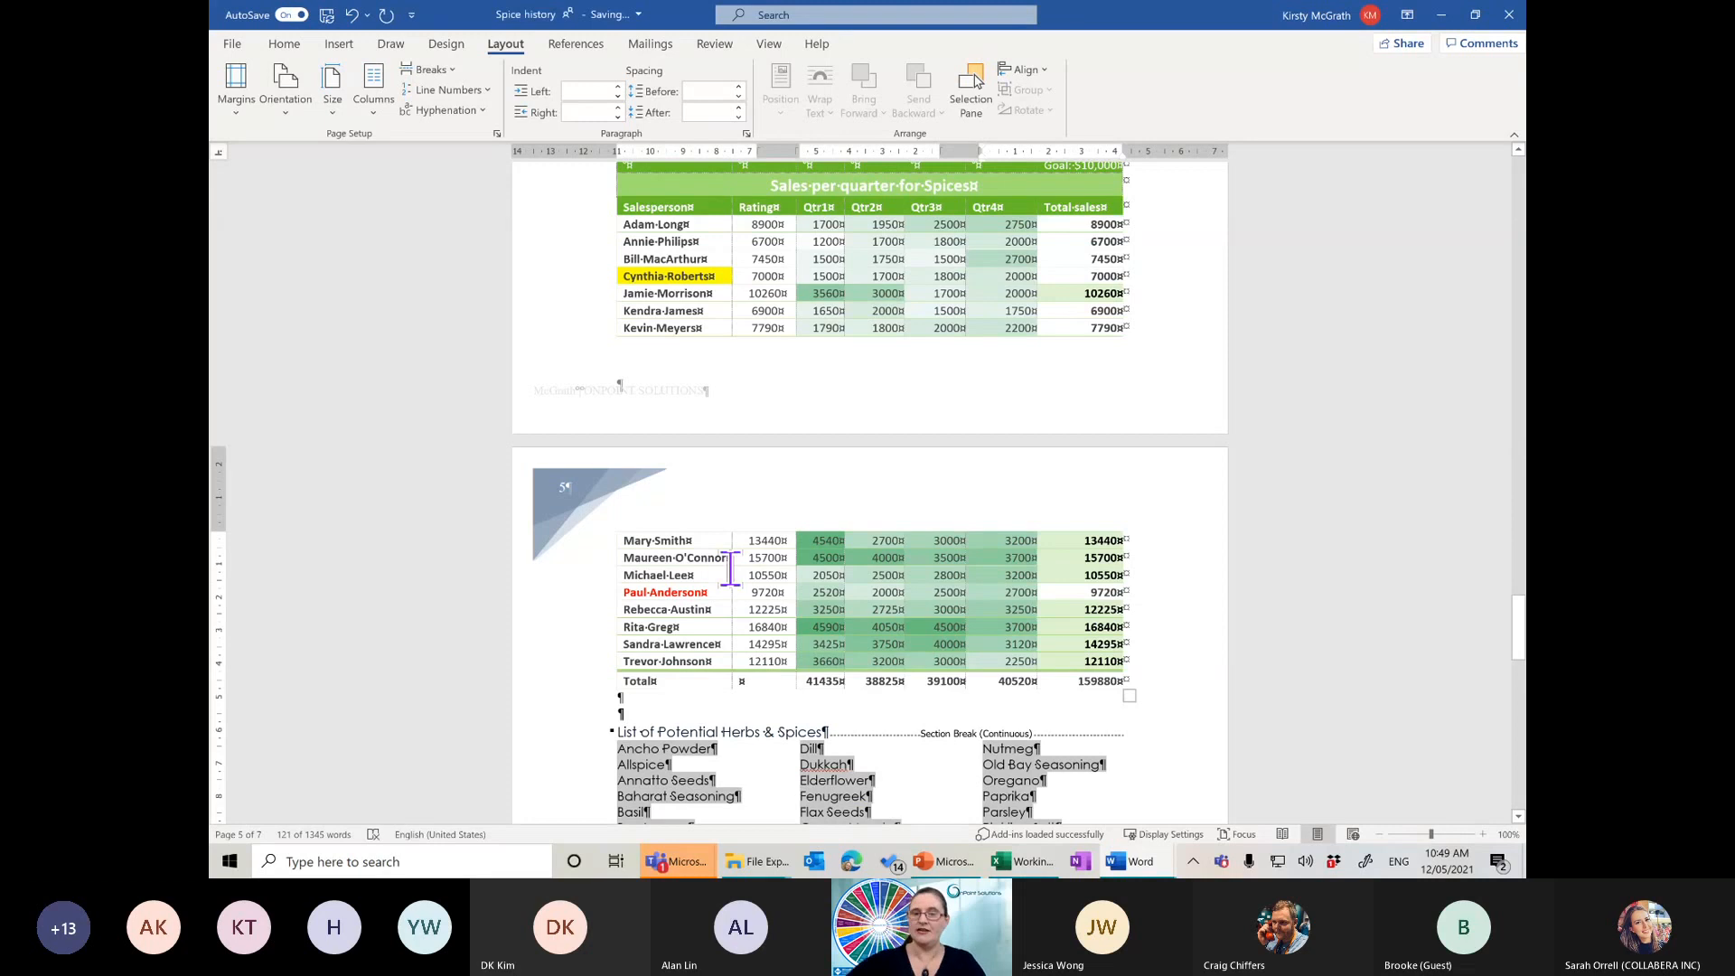
scroll(730, 570, down, 10)
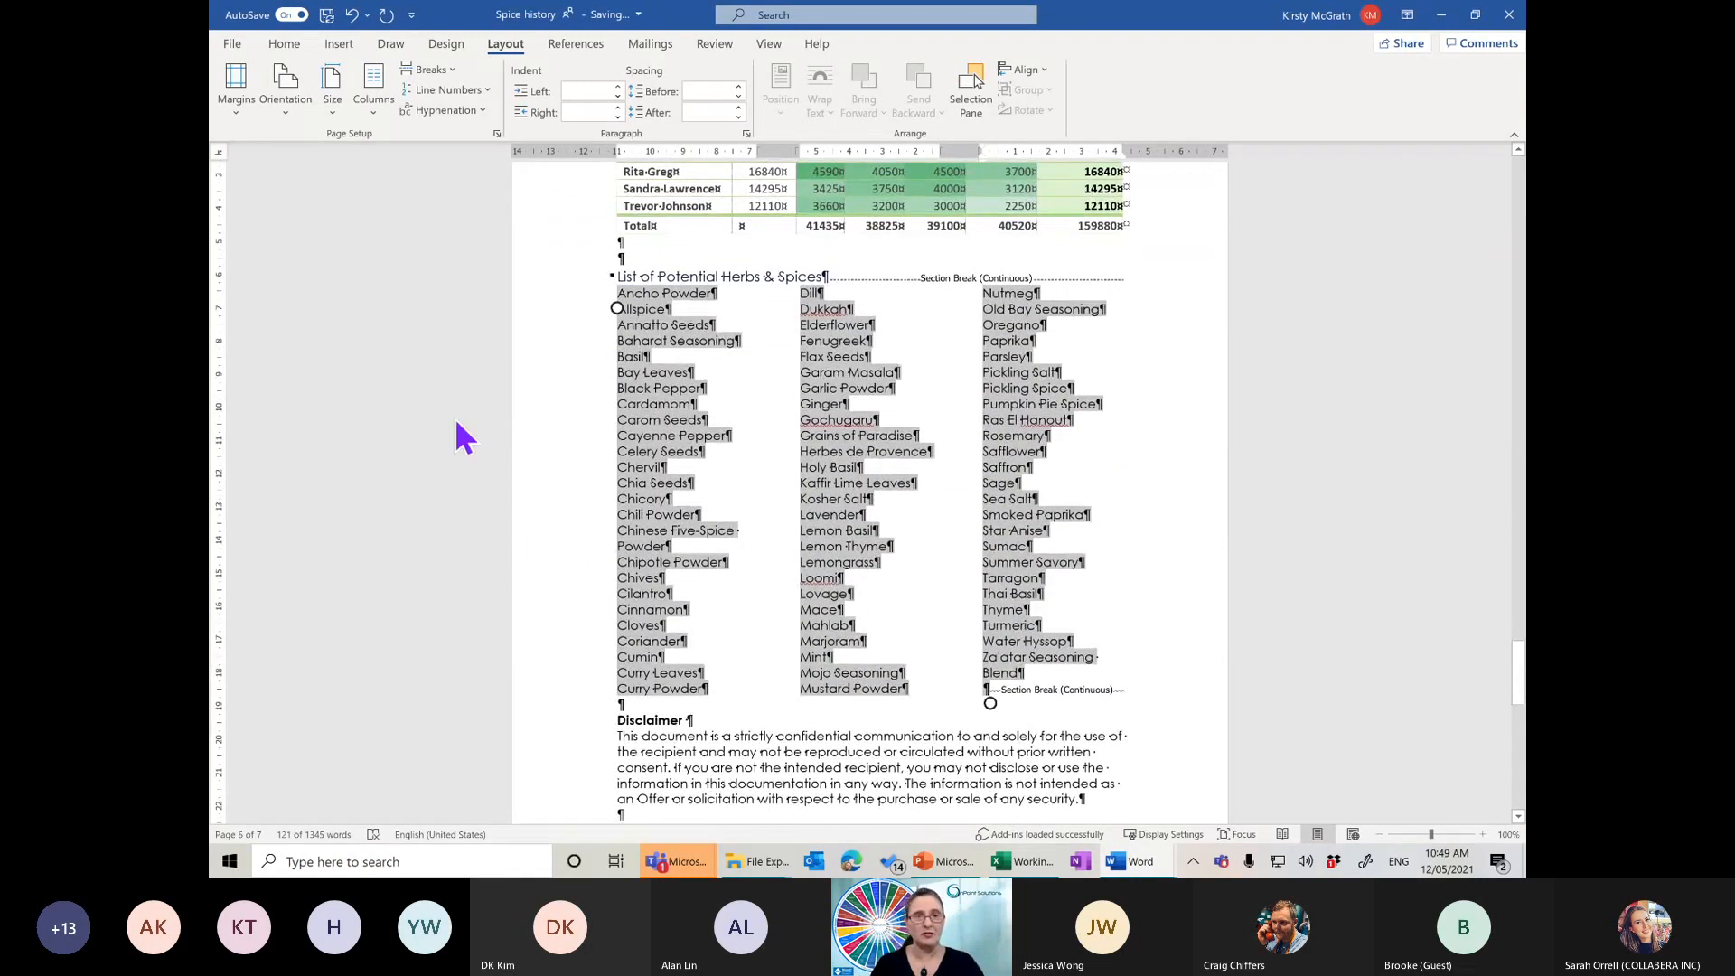
Change the selected herbs and spices list to five columns with a line between them
click(374, 95)
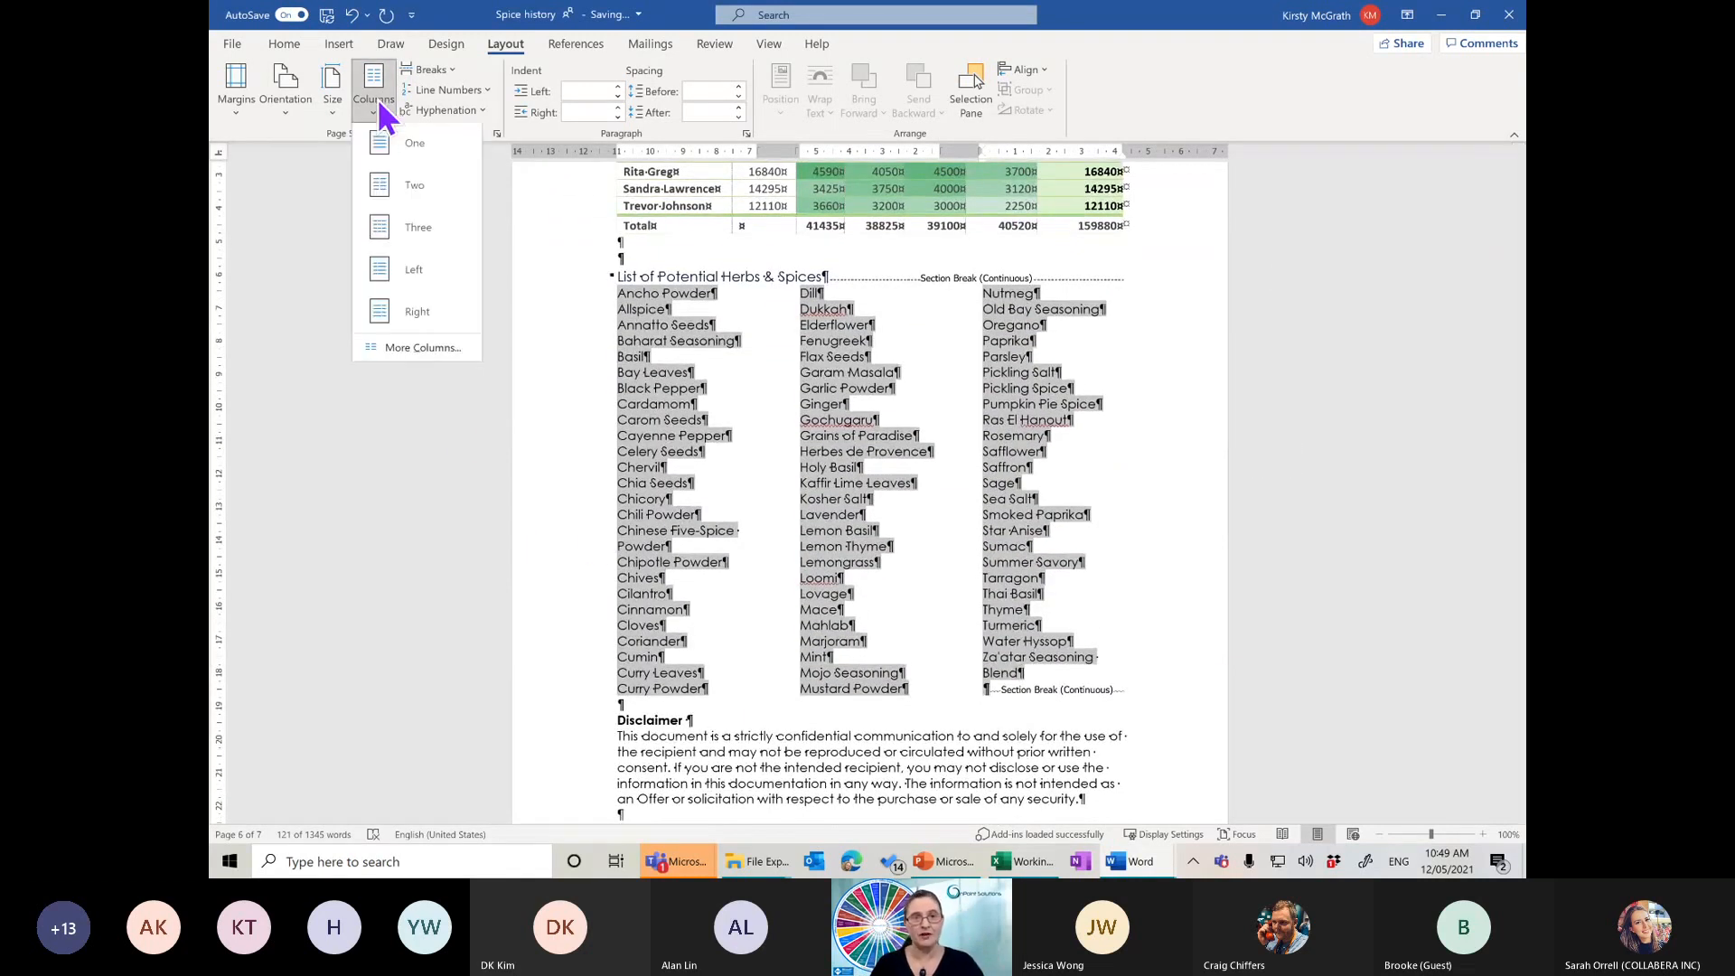
click(427, 350)
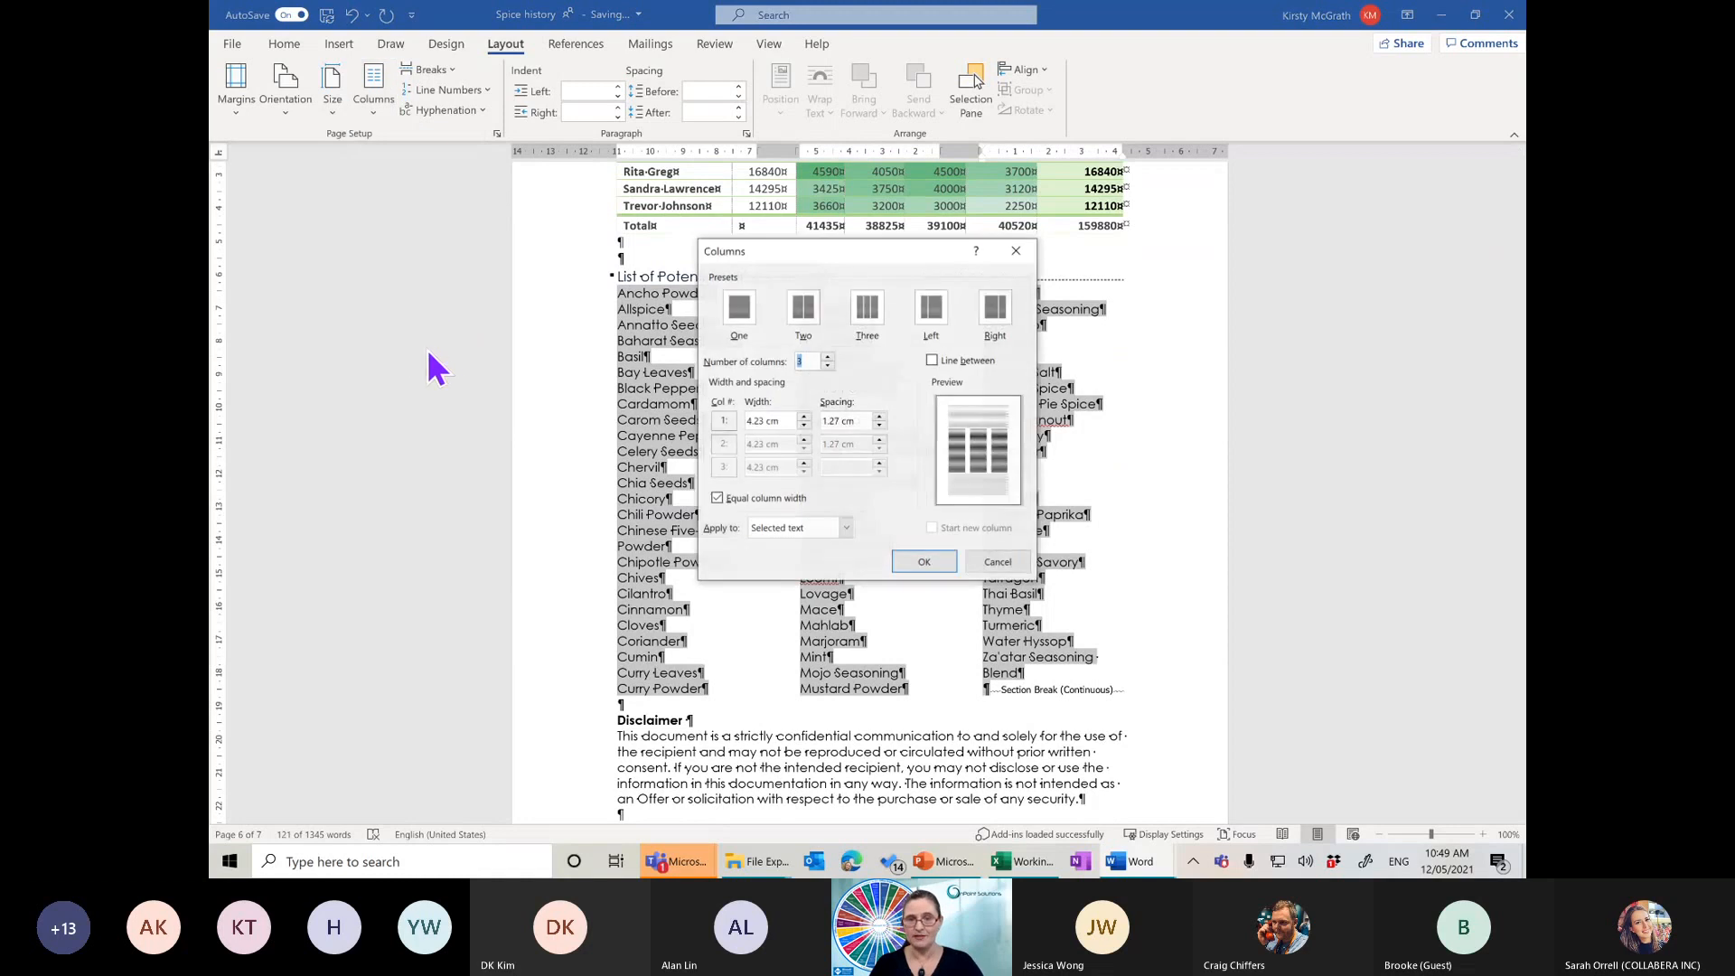
click(826, 357)
click(827, 357)
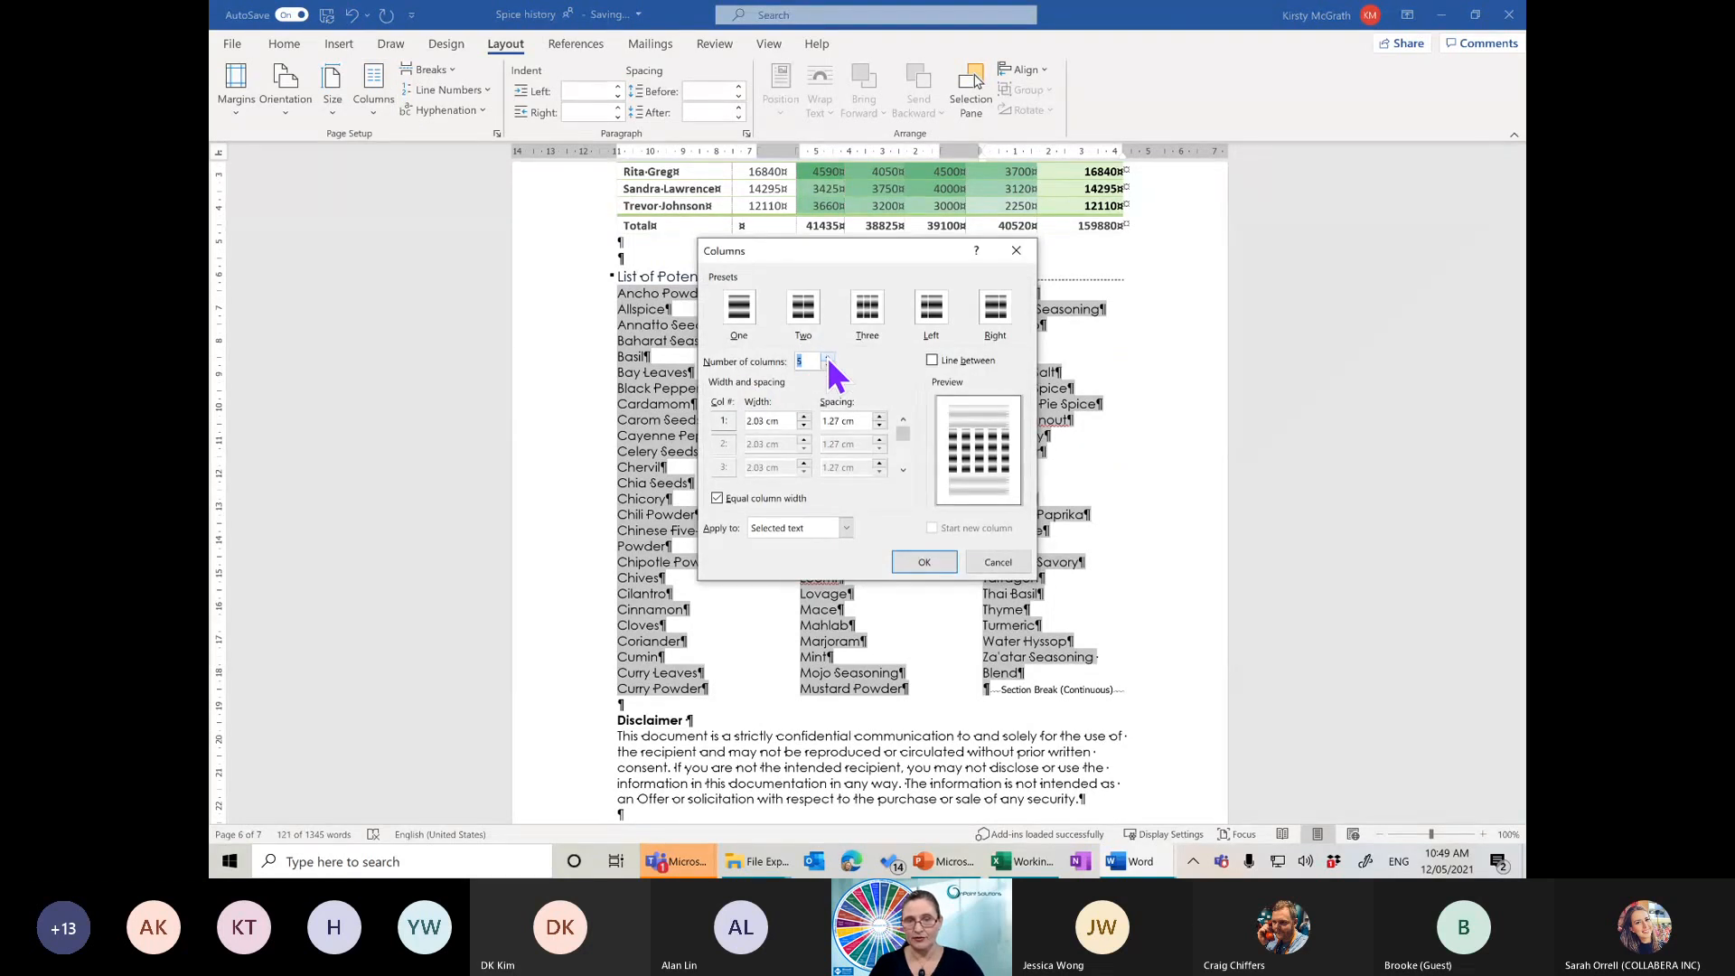
click(931, 361)
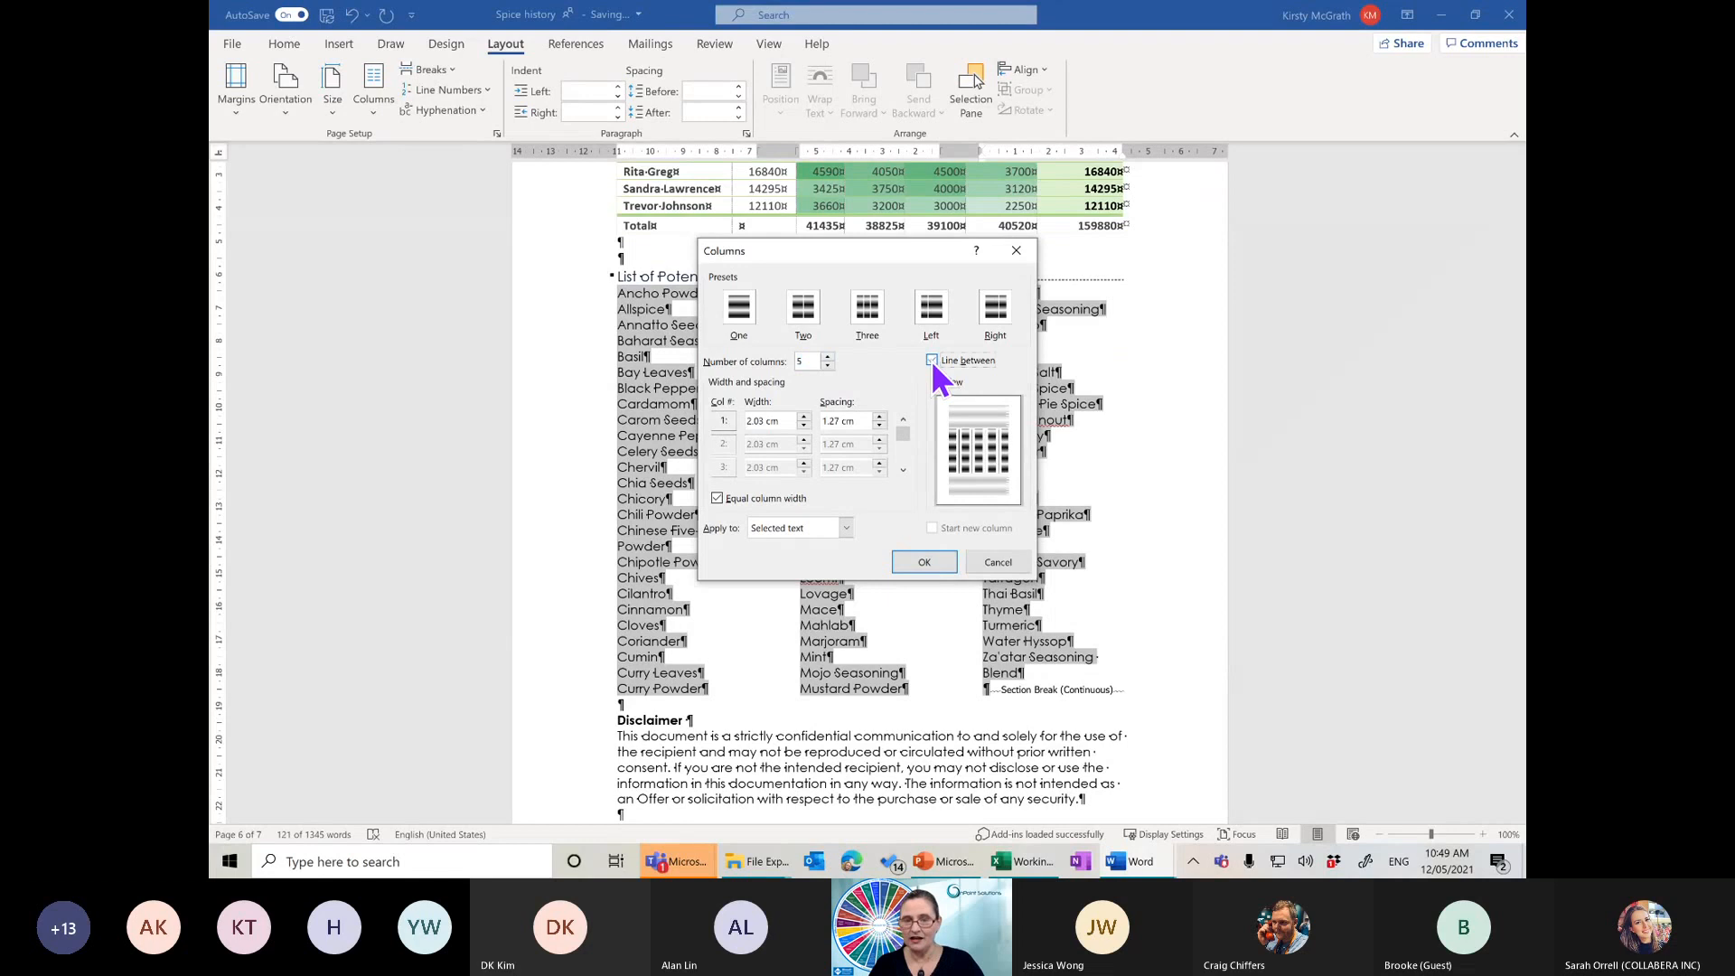
click(923, 562)
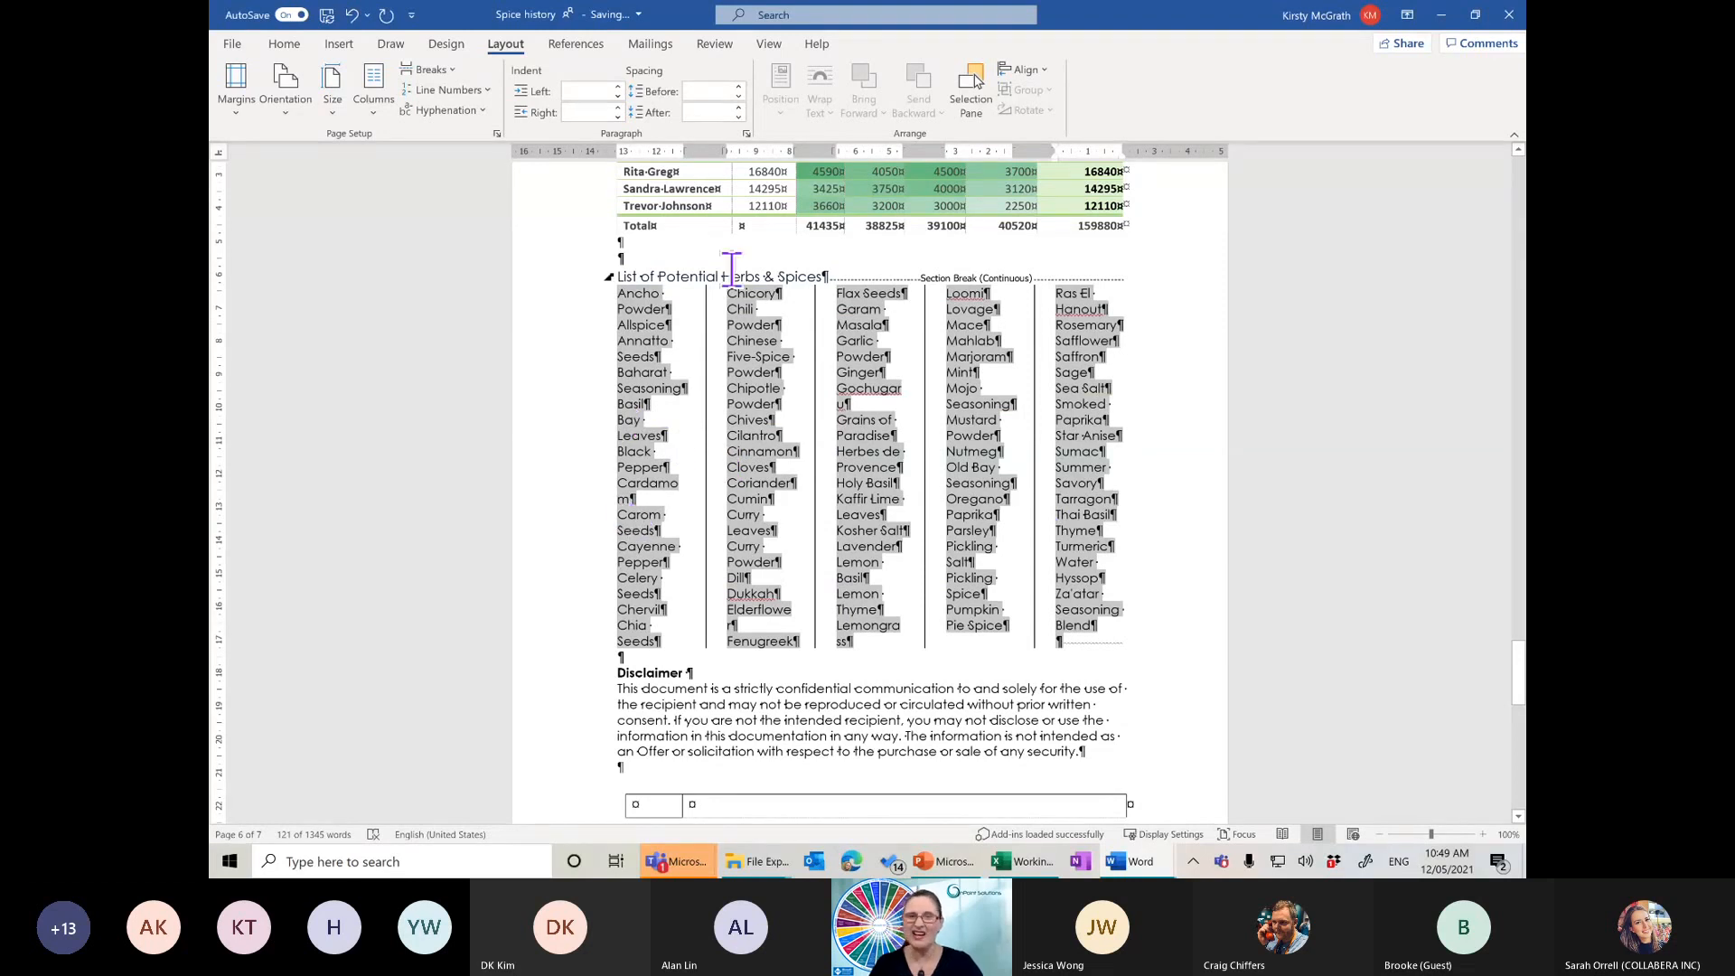
Set the spacing between the herb list's columns to 1 cm and deselect the list
click(370, 114)
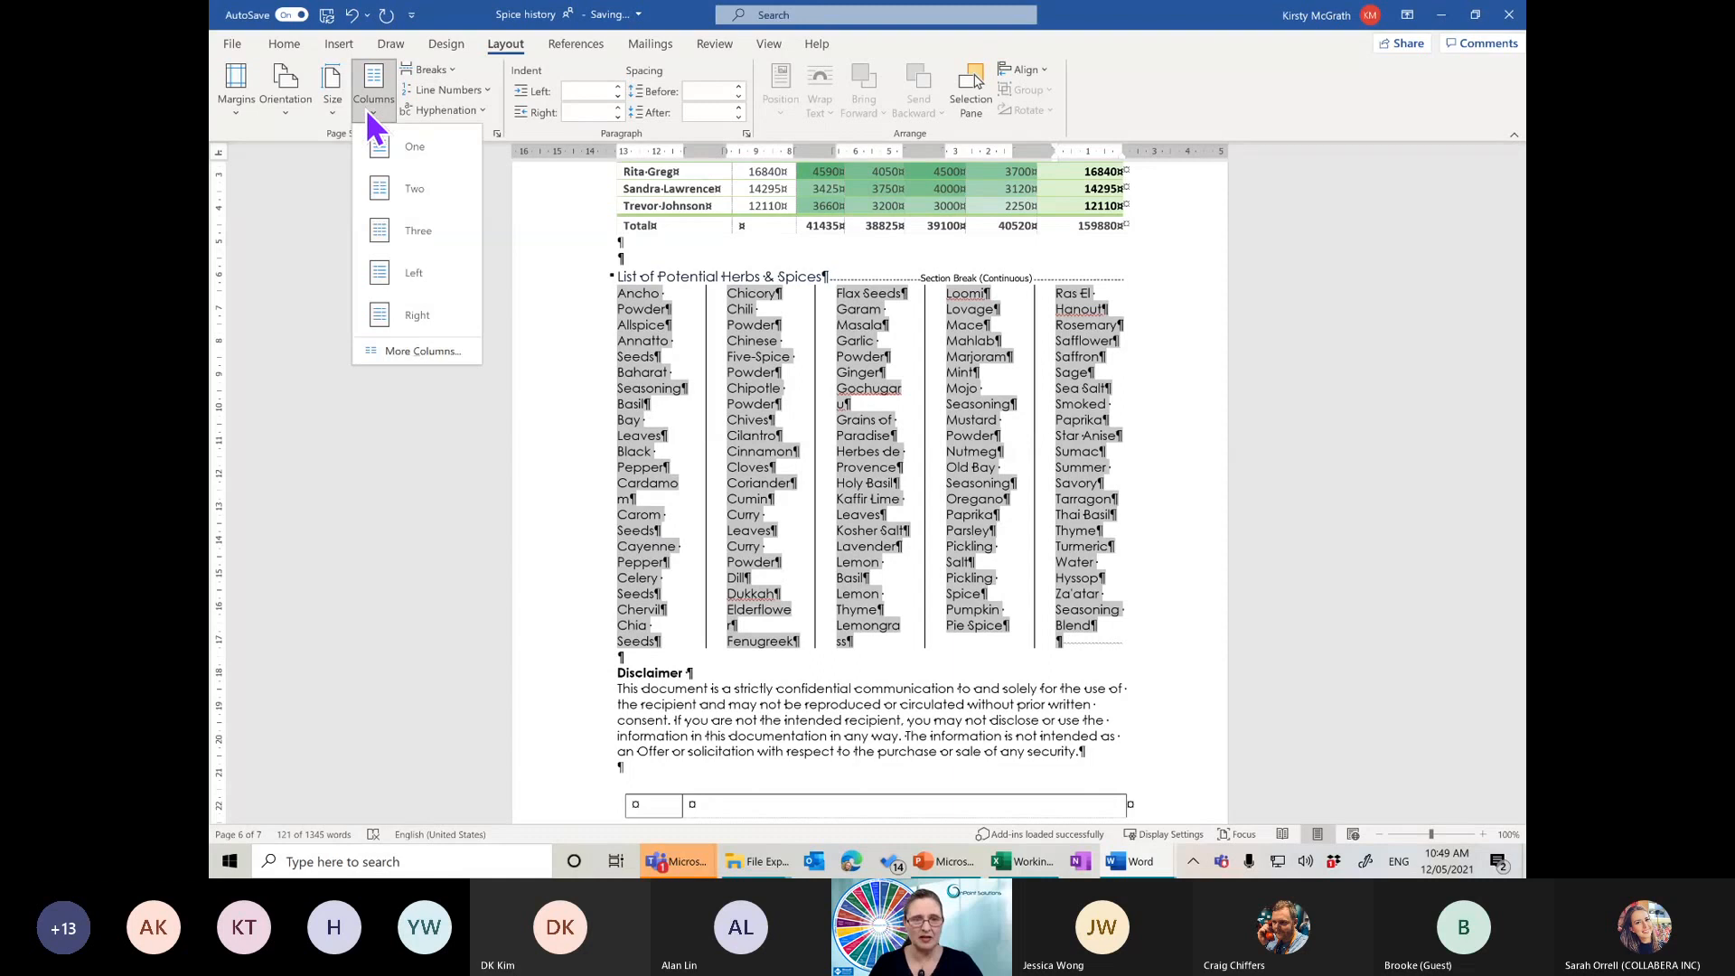
click(447, 353)
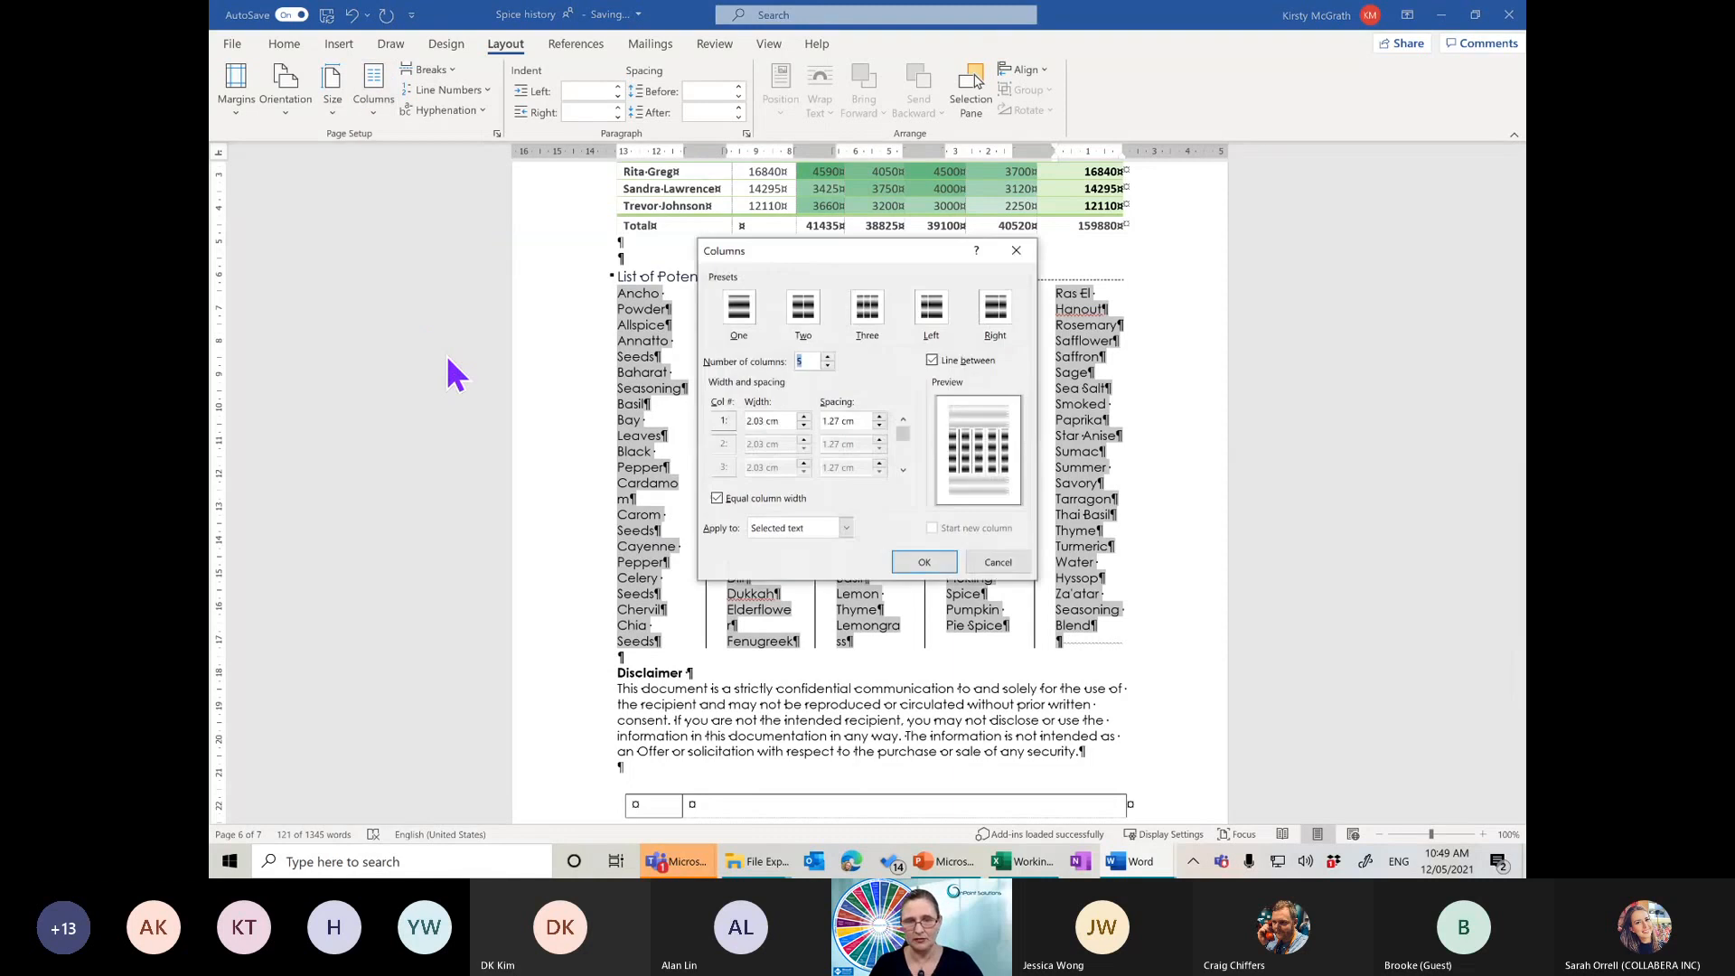
click(880, 427)
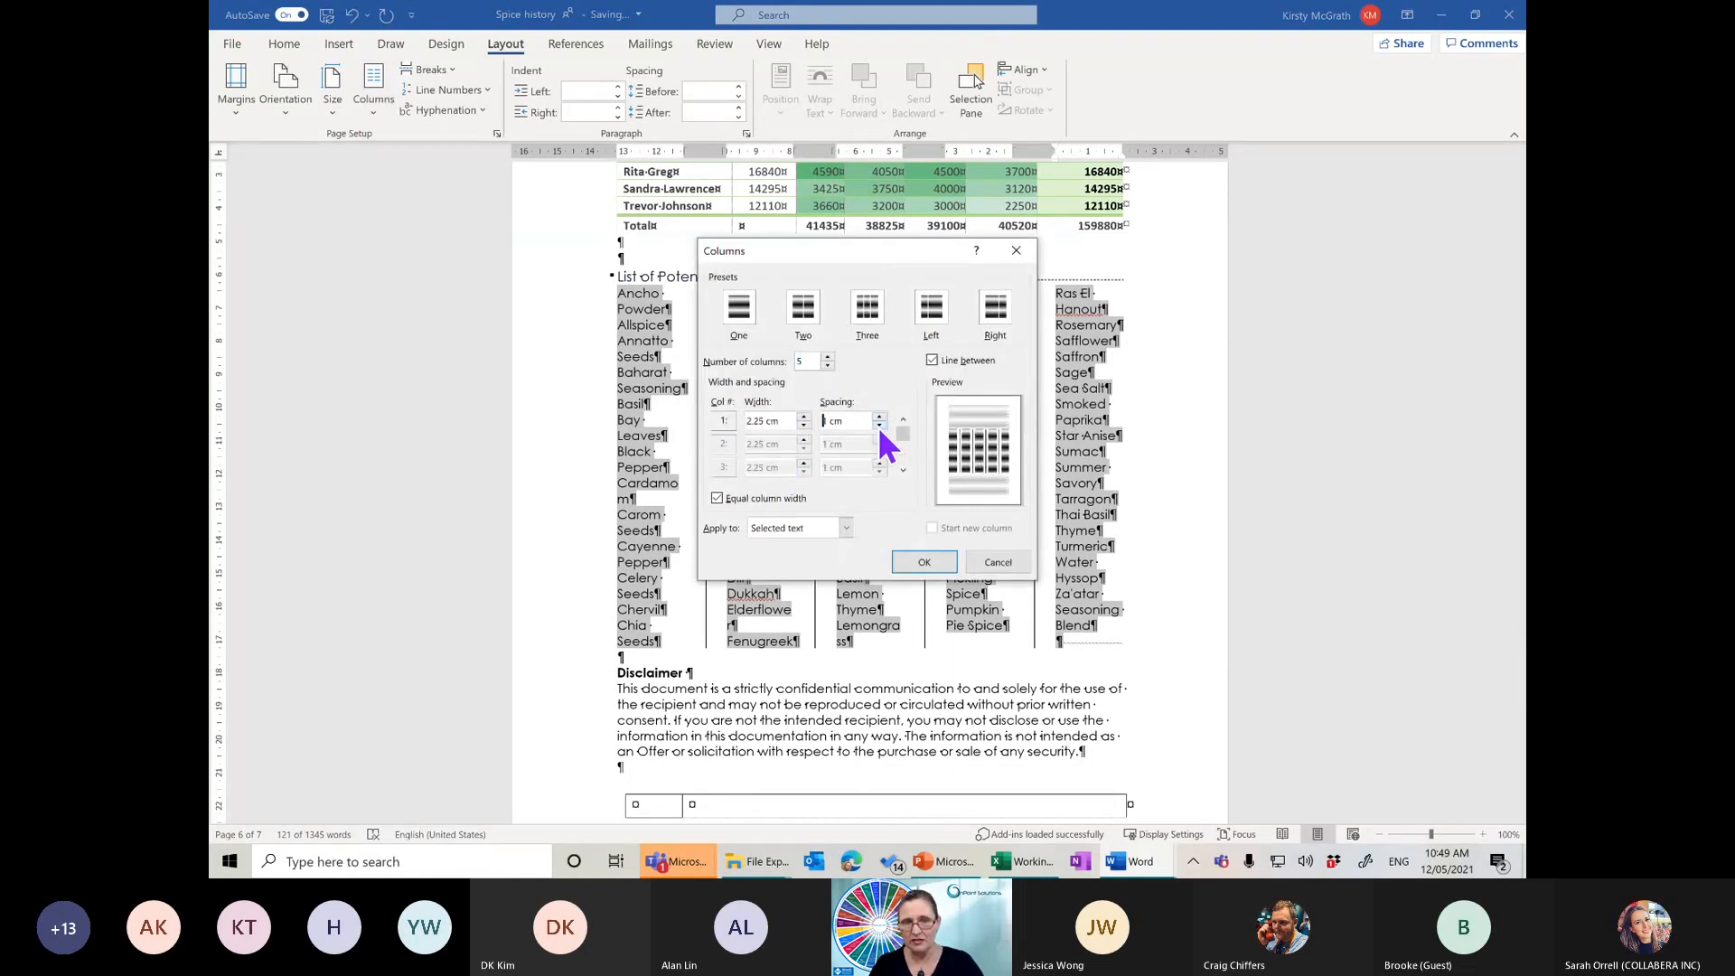
click(921, 562)
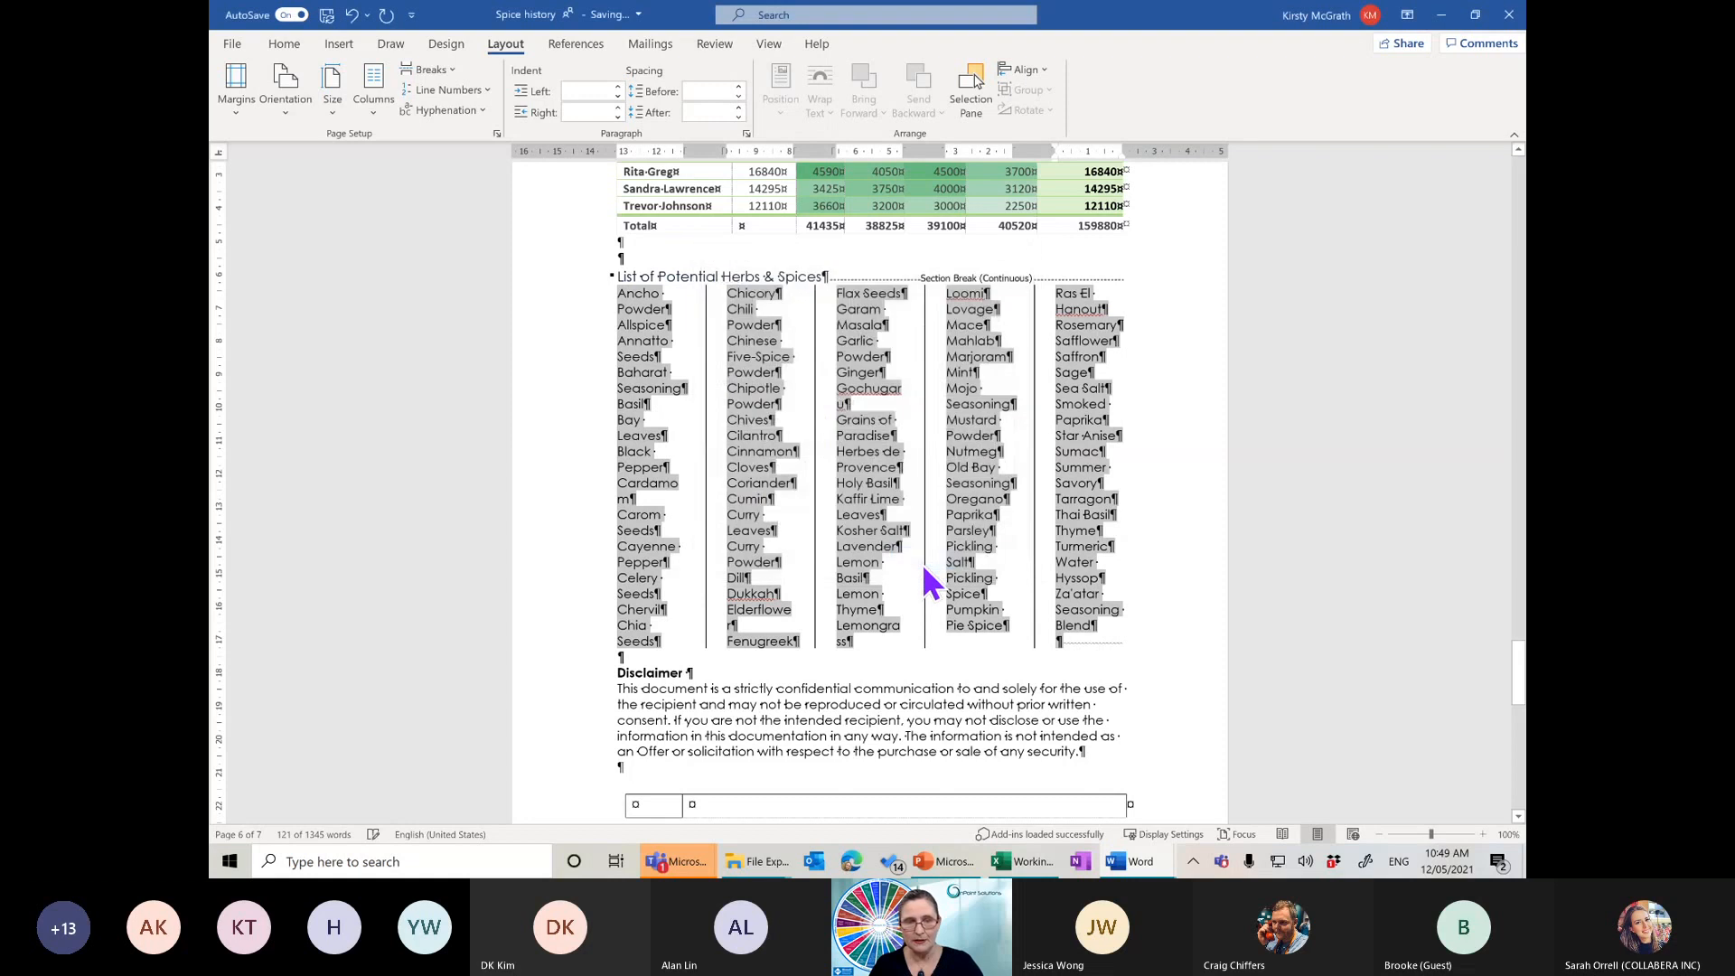
click(645, 682)
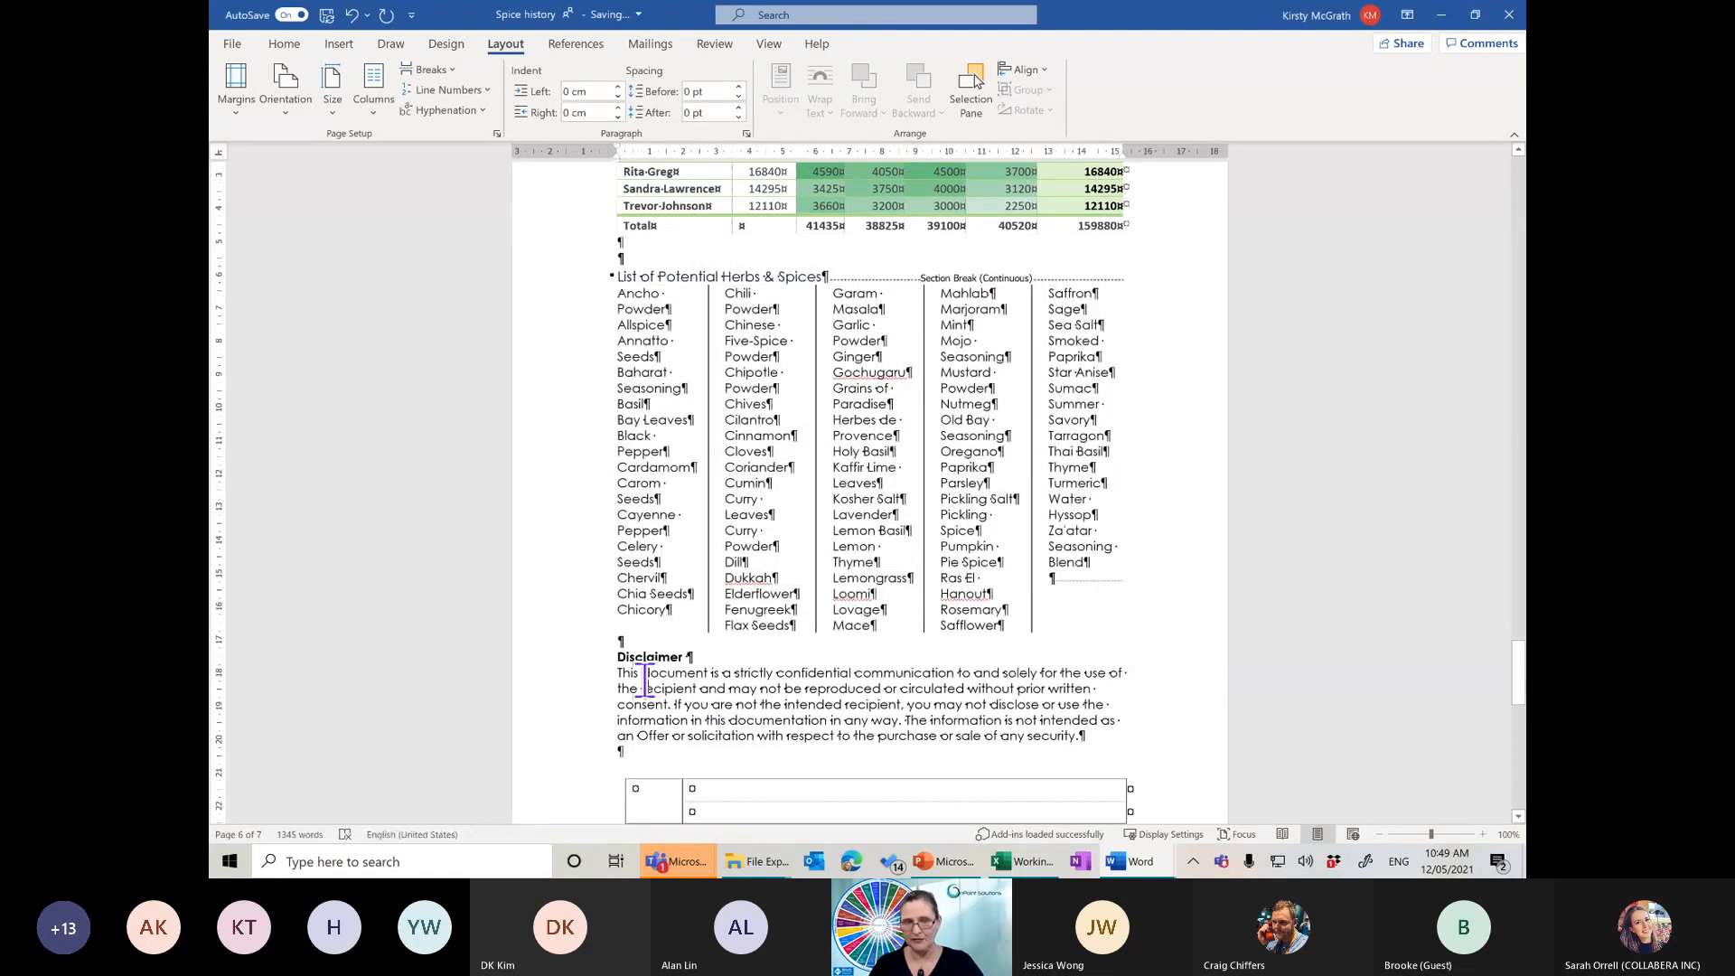
Insert column breaks in the herb list before Flax Seeds, Chinese Five-Spice Powder and Loomi
click(726, 630)
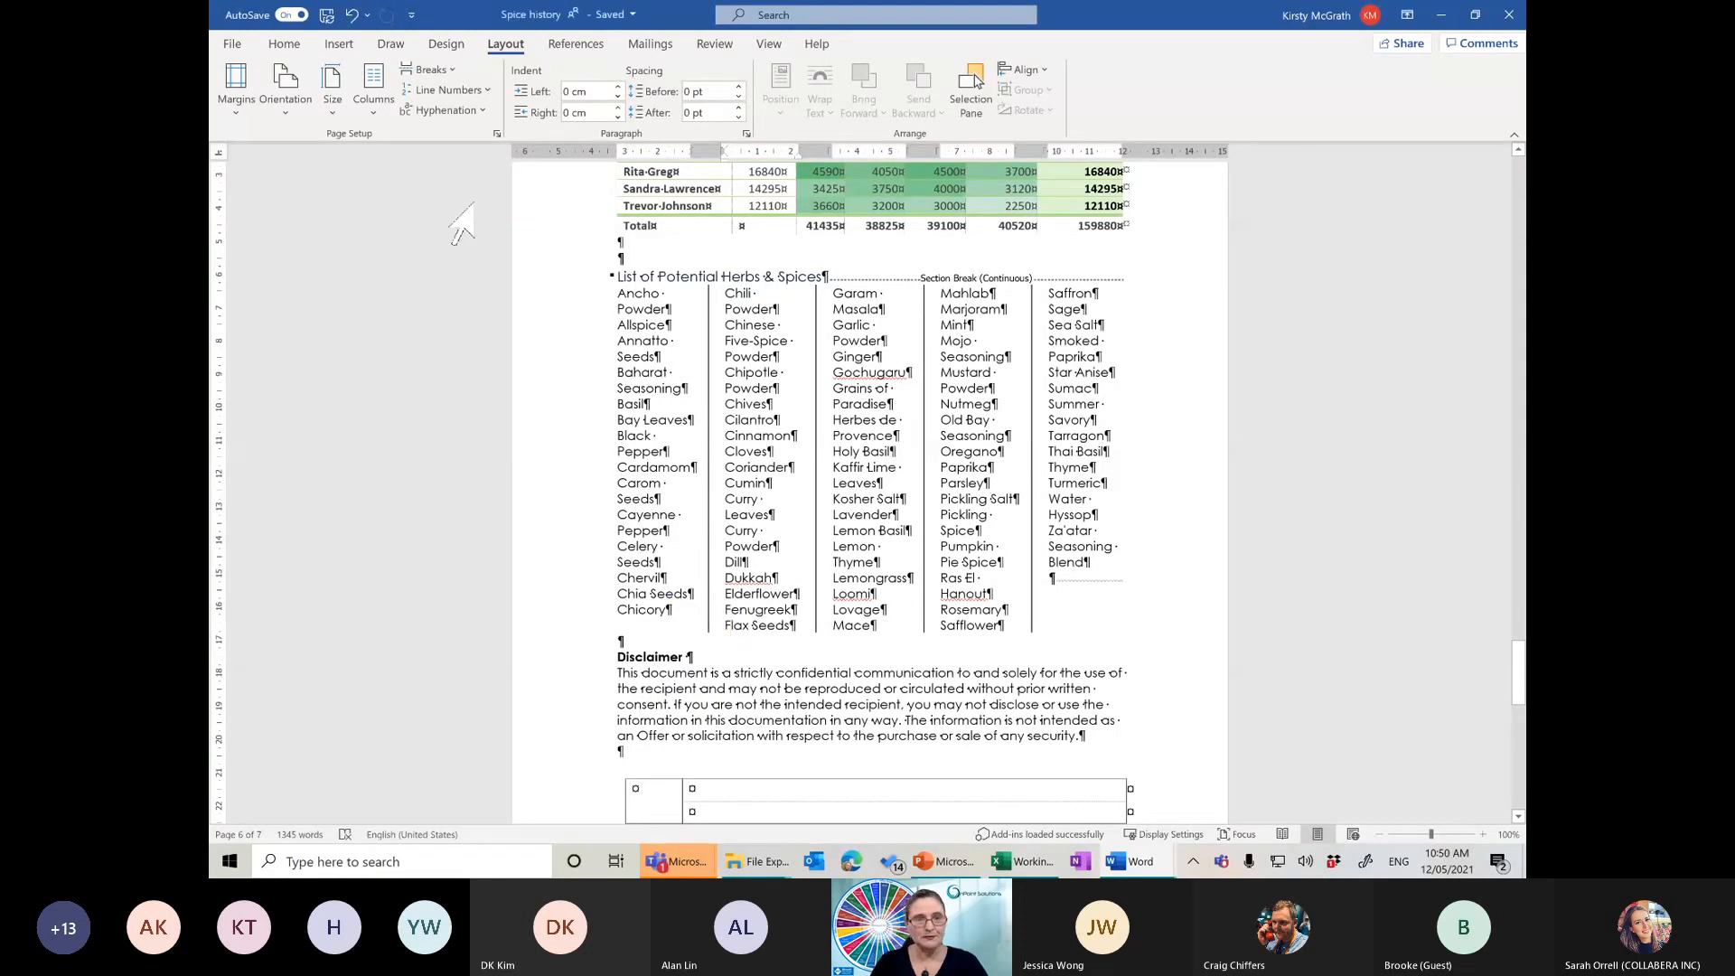
click(430, 71)
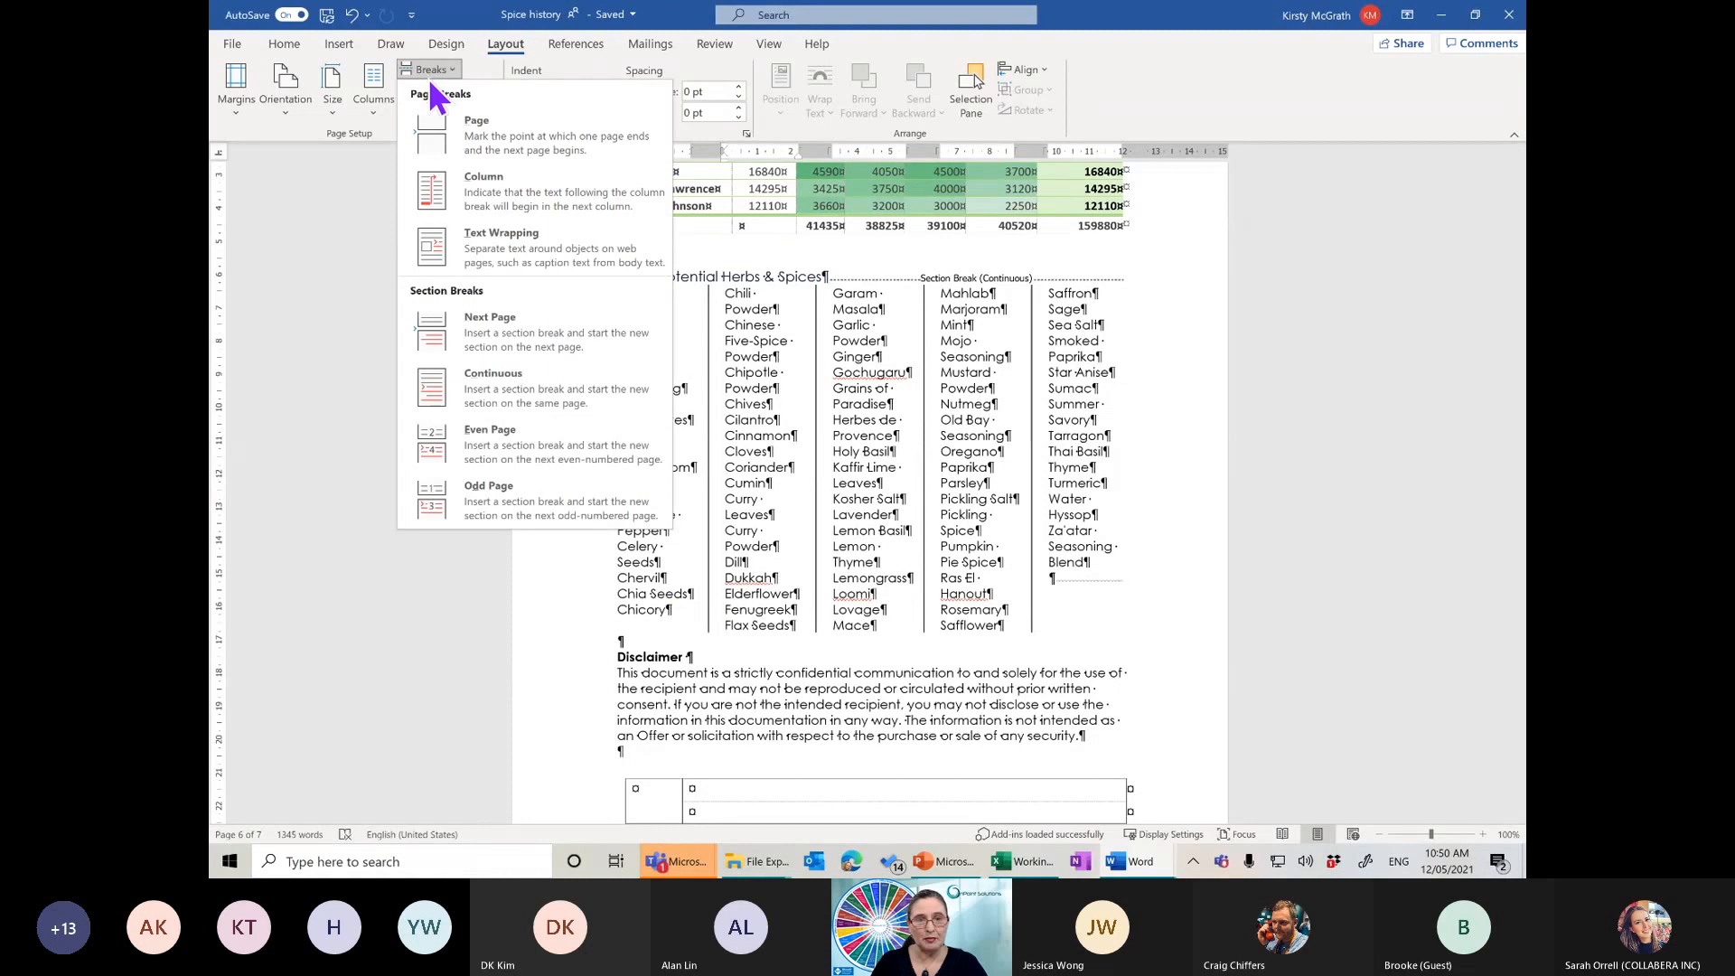
click(497, 194)
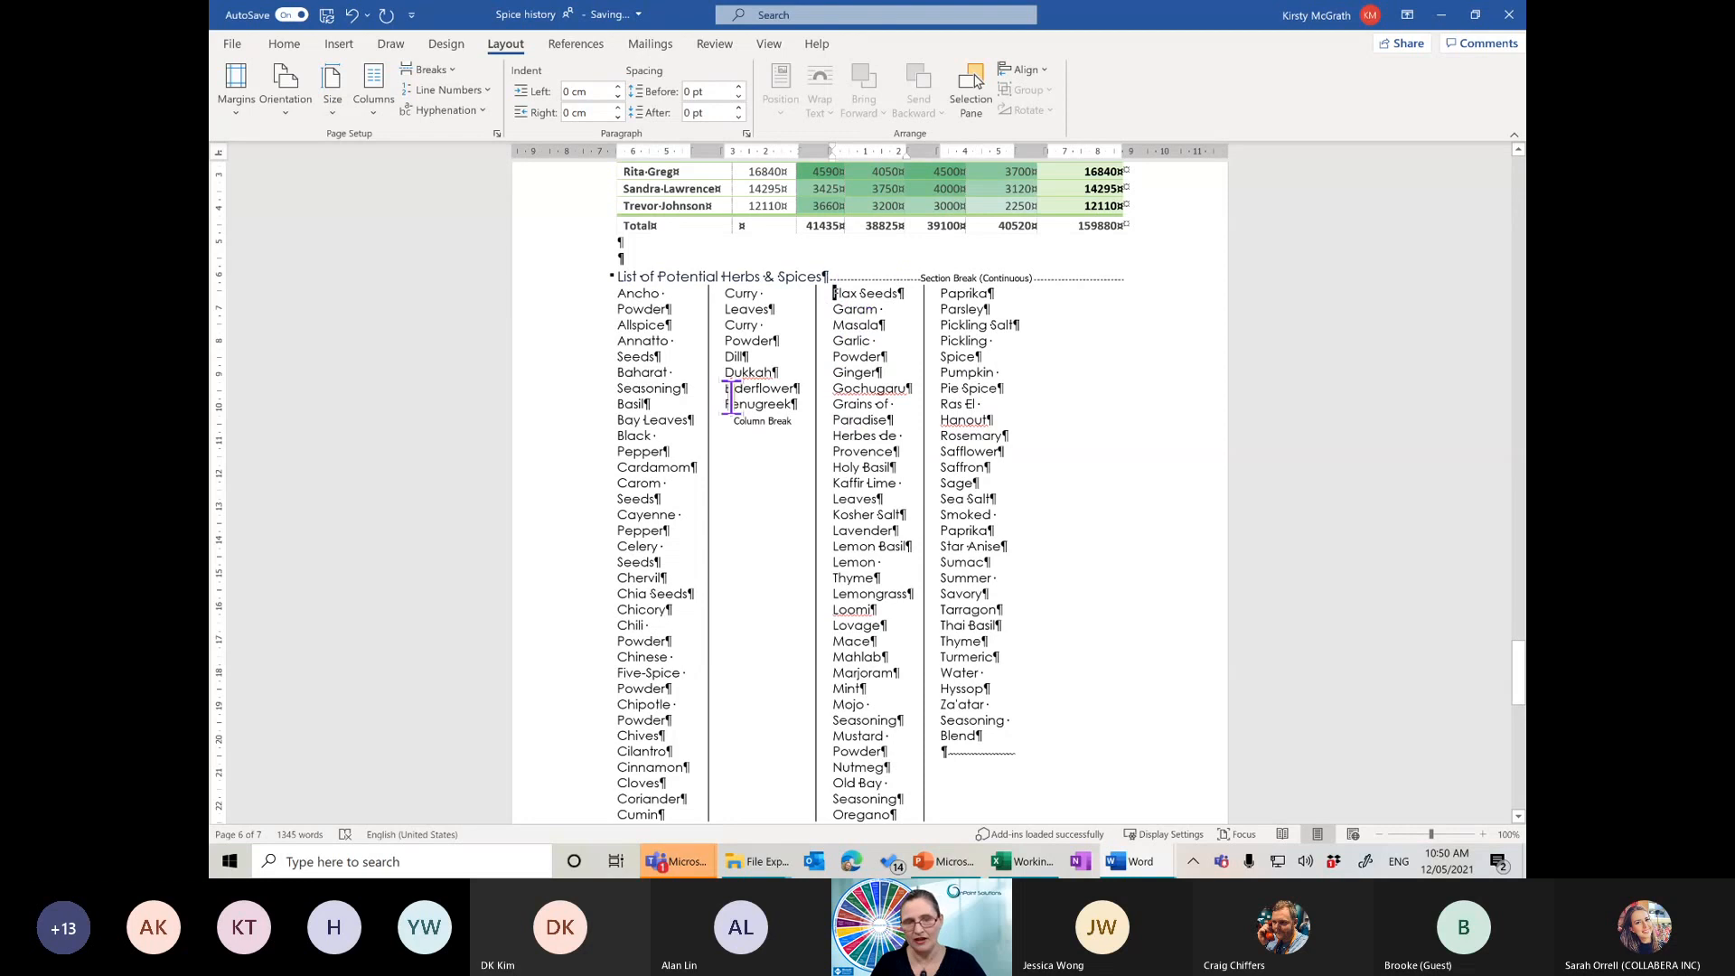
click(619, 657)
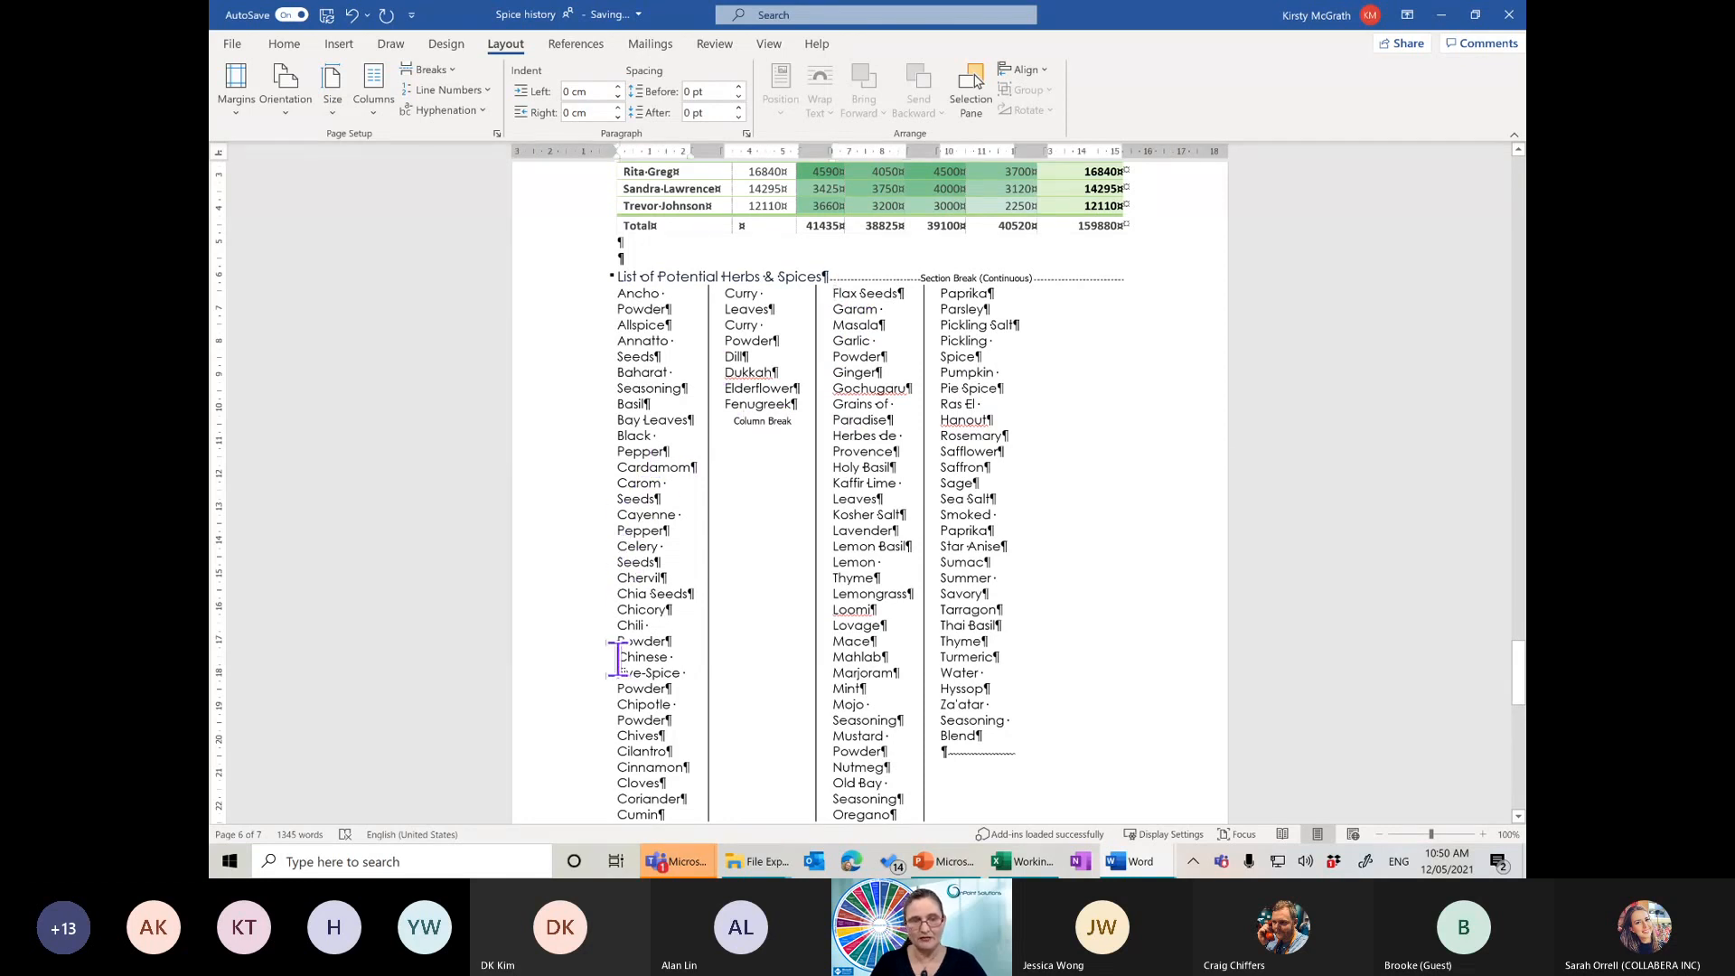
click(430, 70)
click(506, 217)
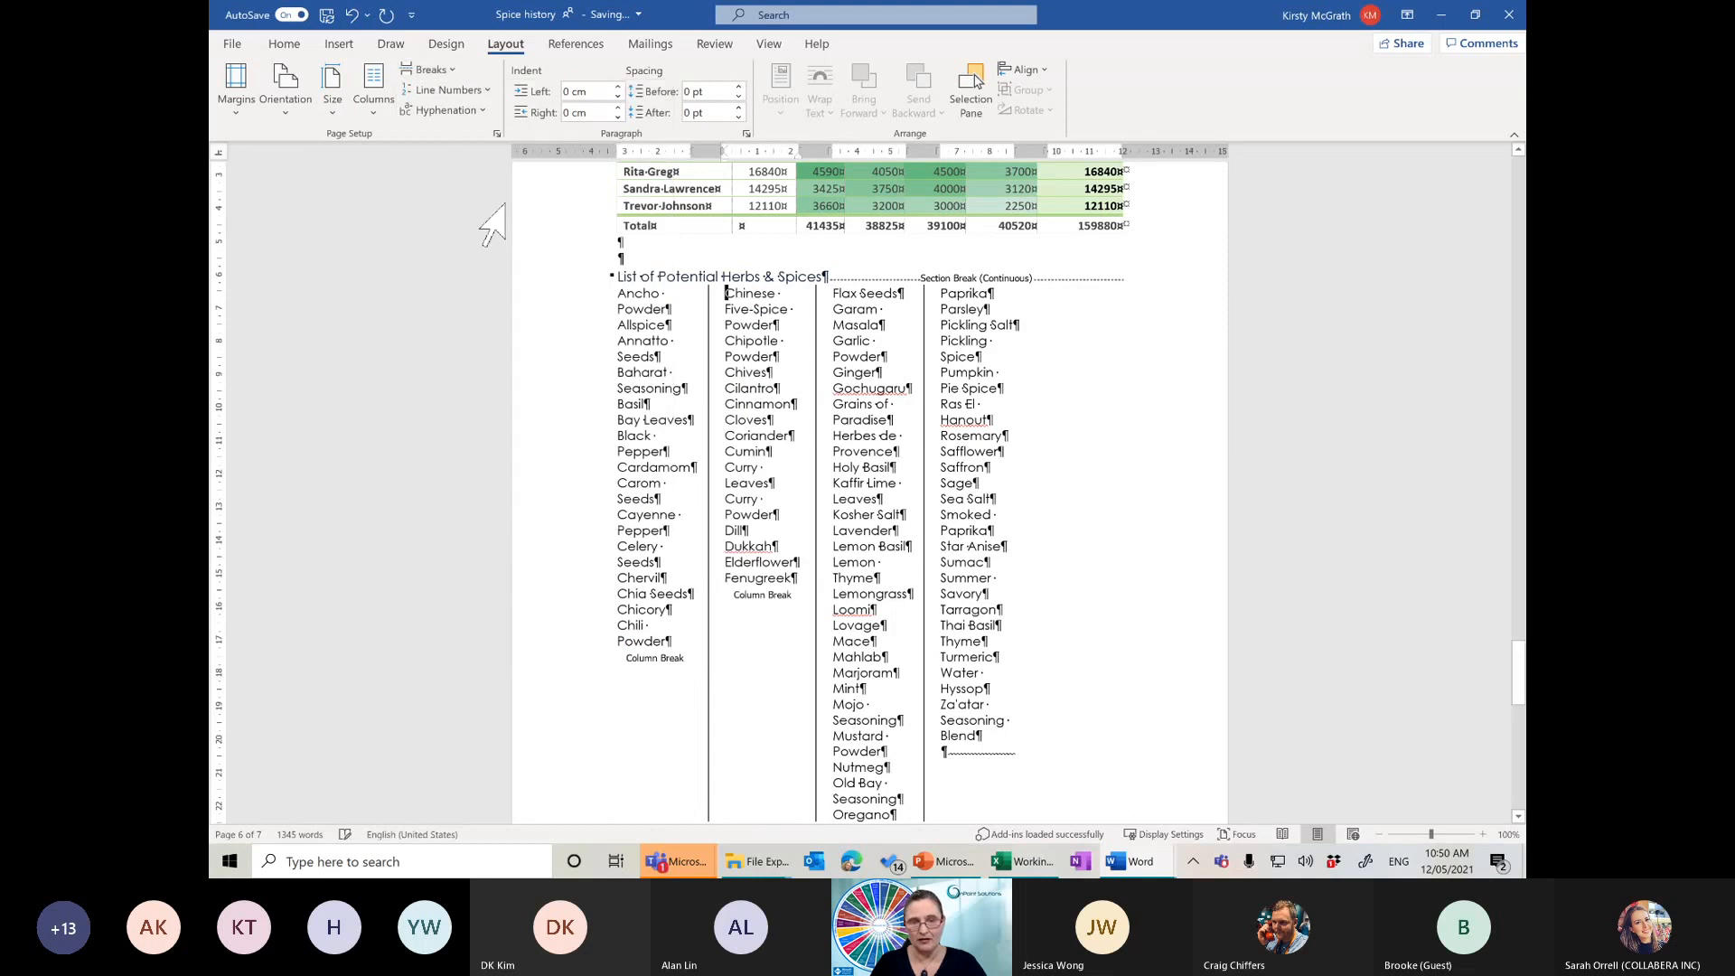
click(833, 609)
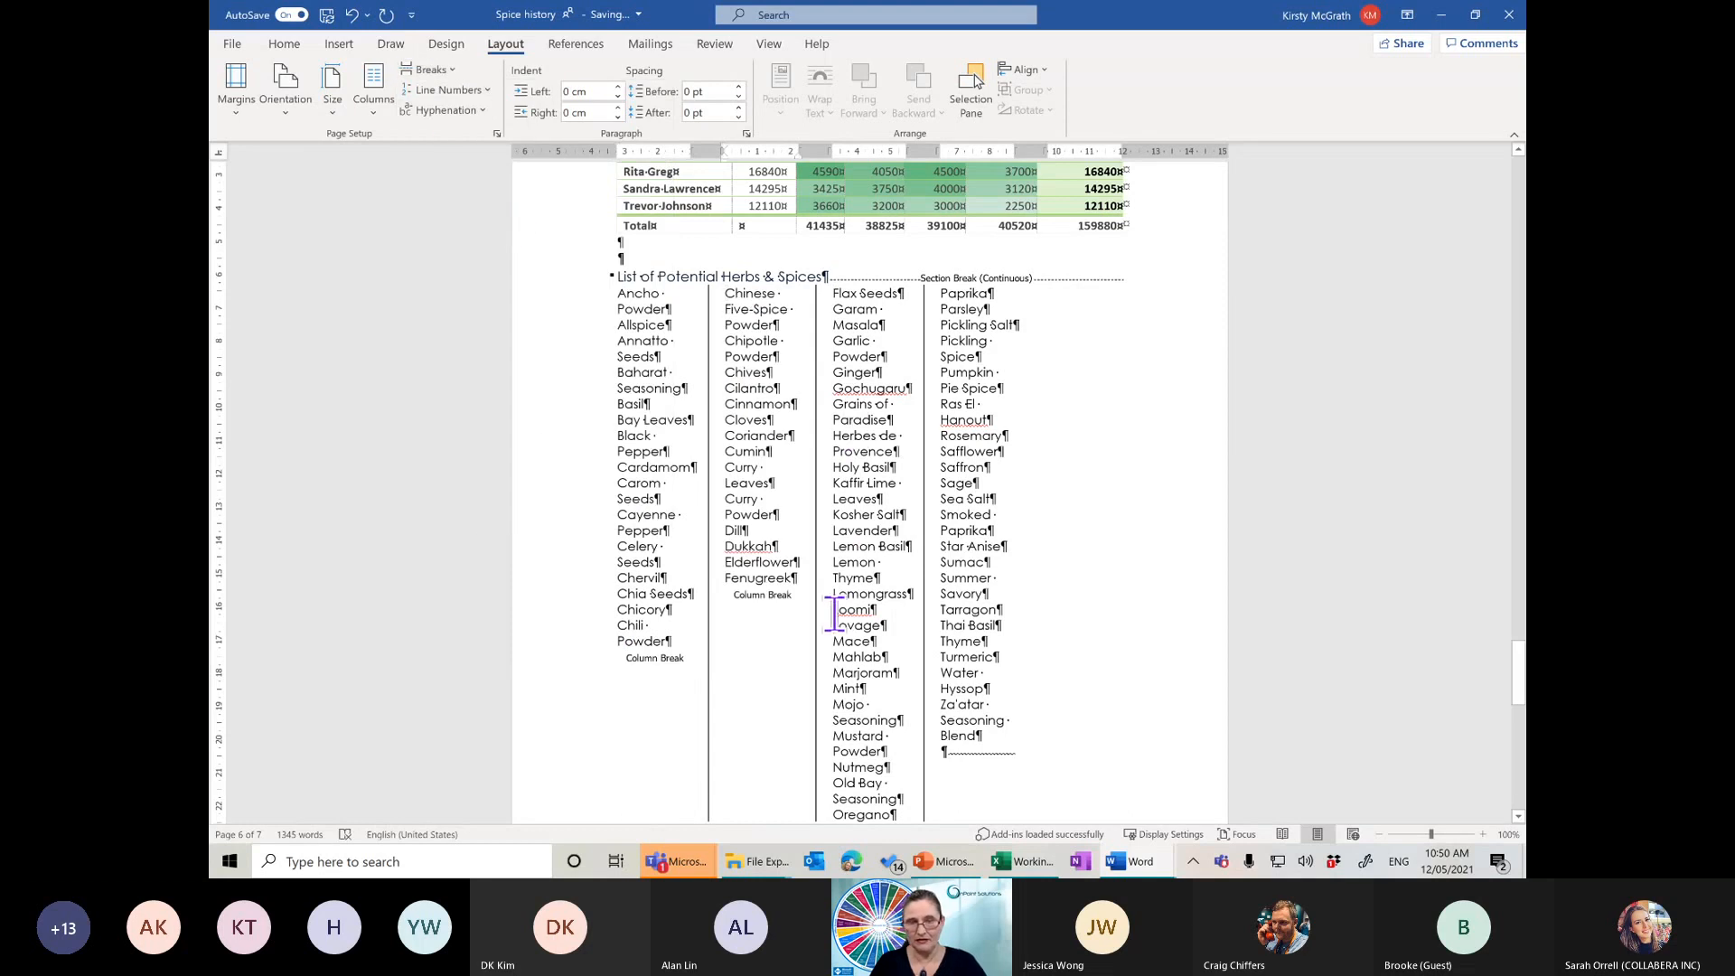
click(429, 71)
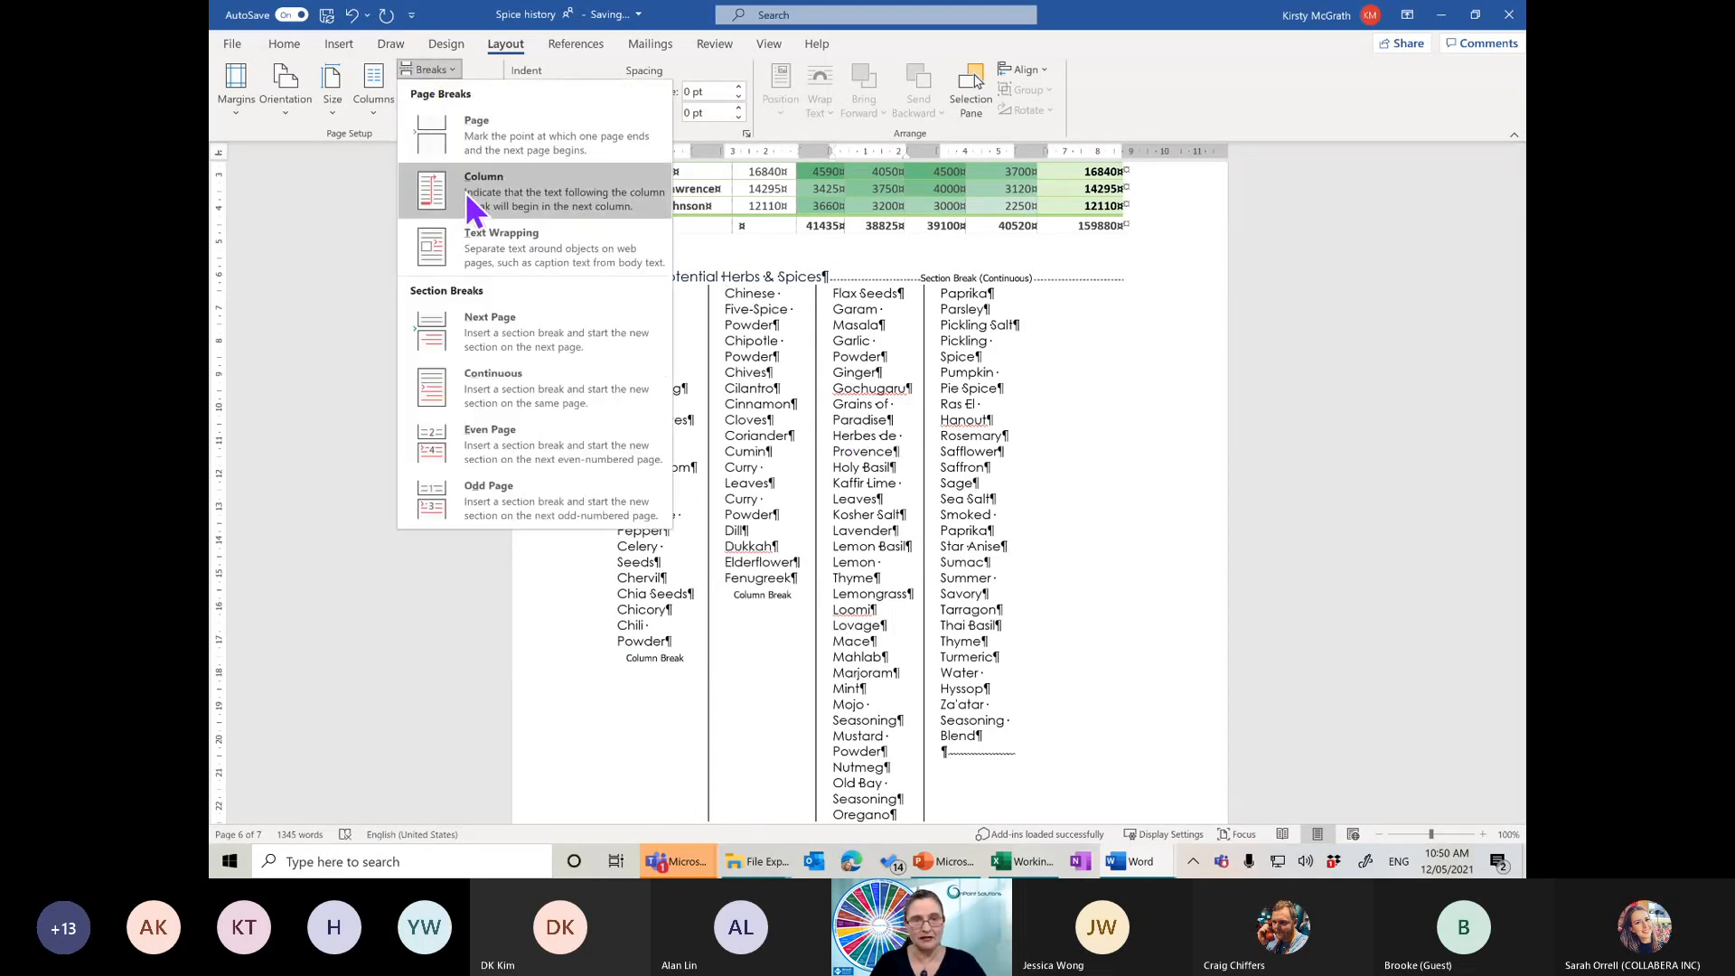
click(427, 218)
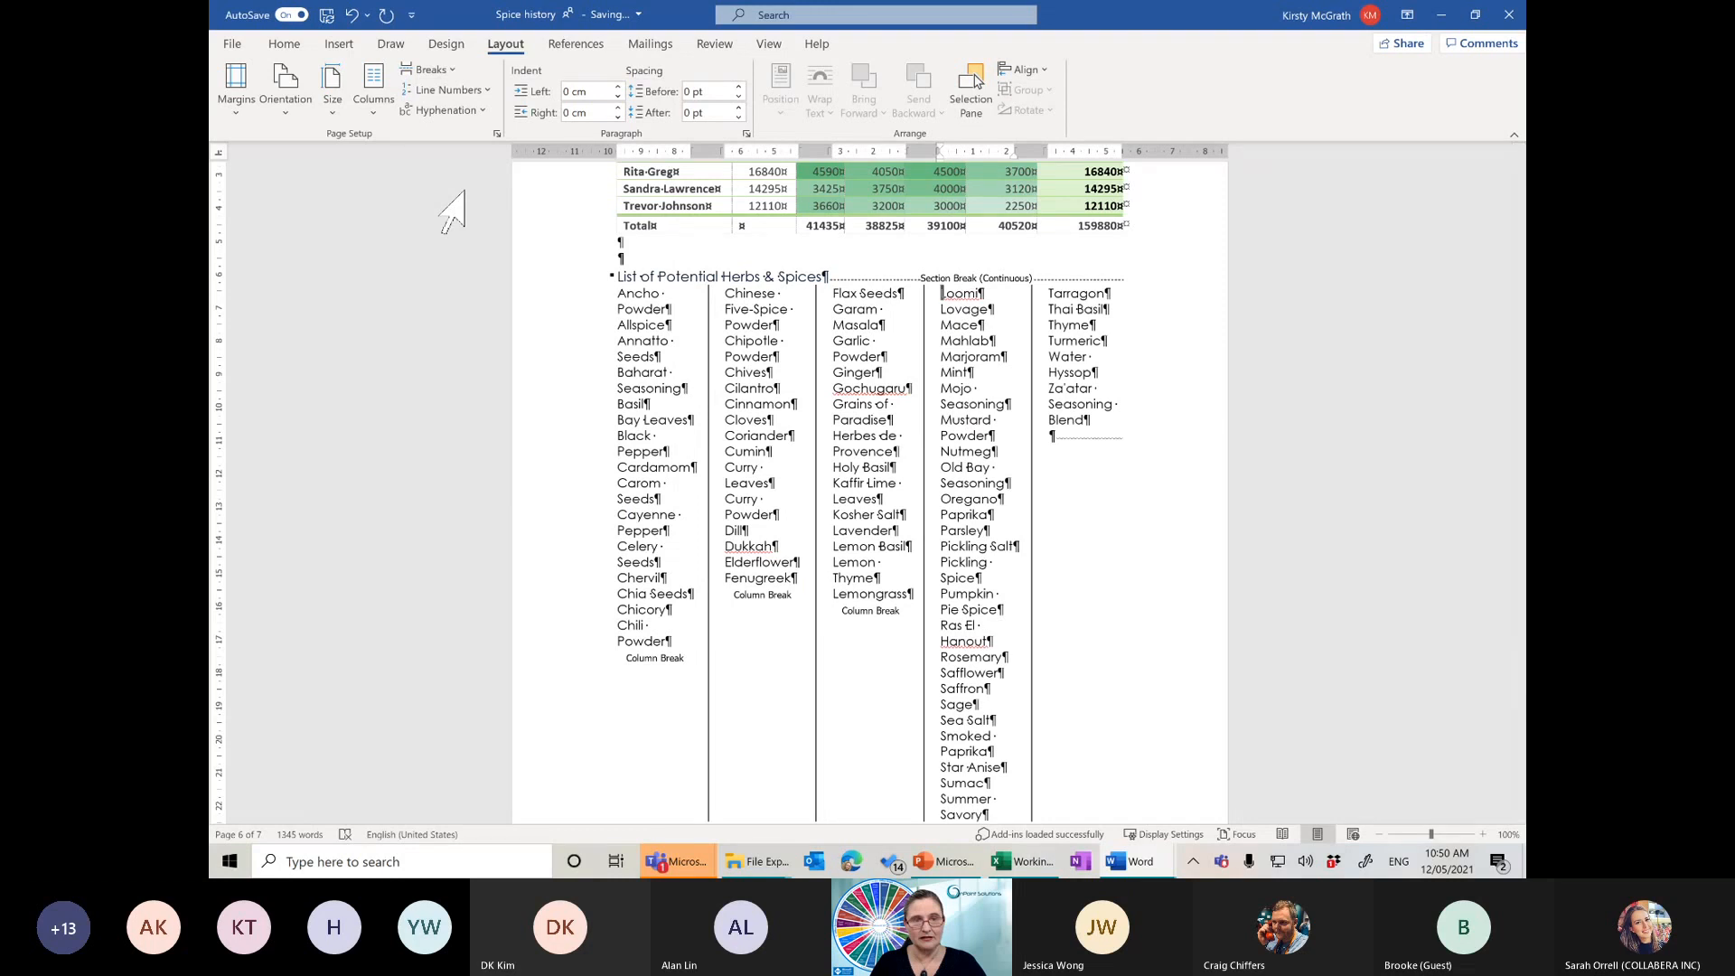
Undo the three column breaks in the herb list and deselect the list
click(432, 70)
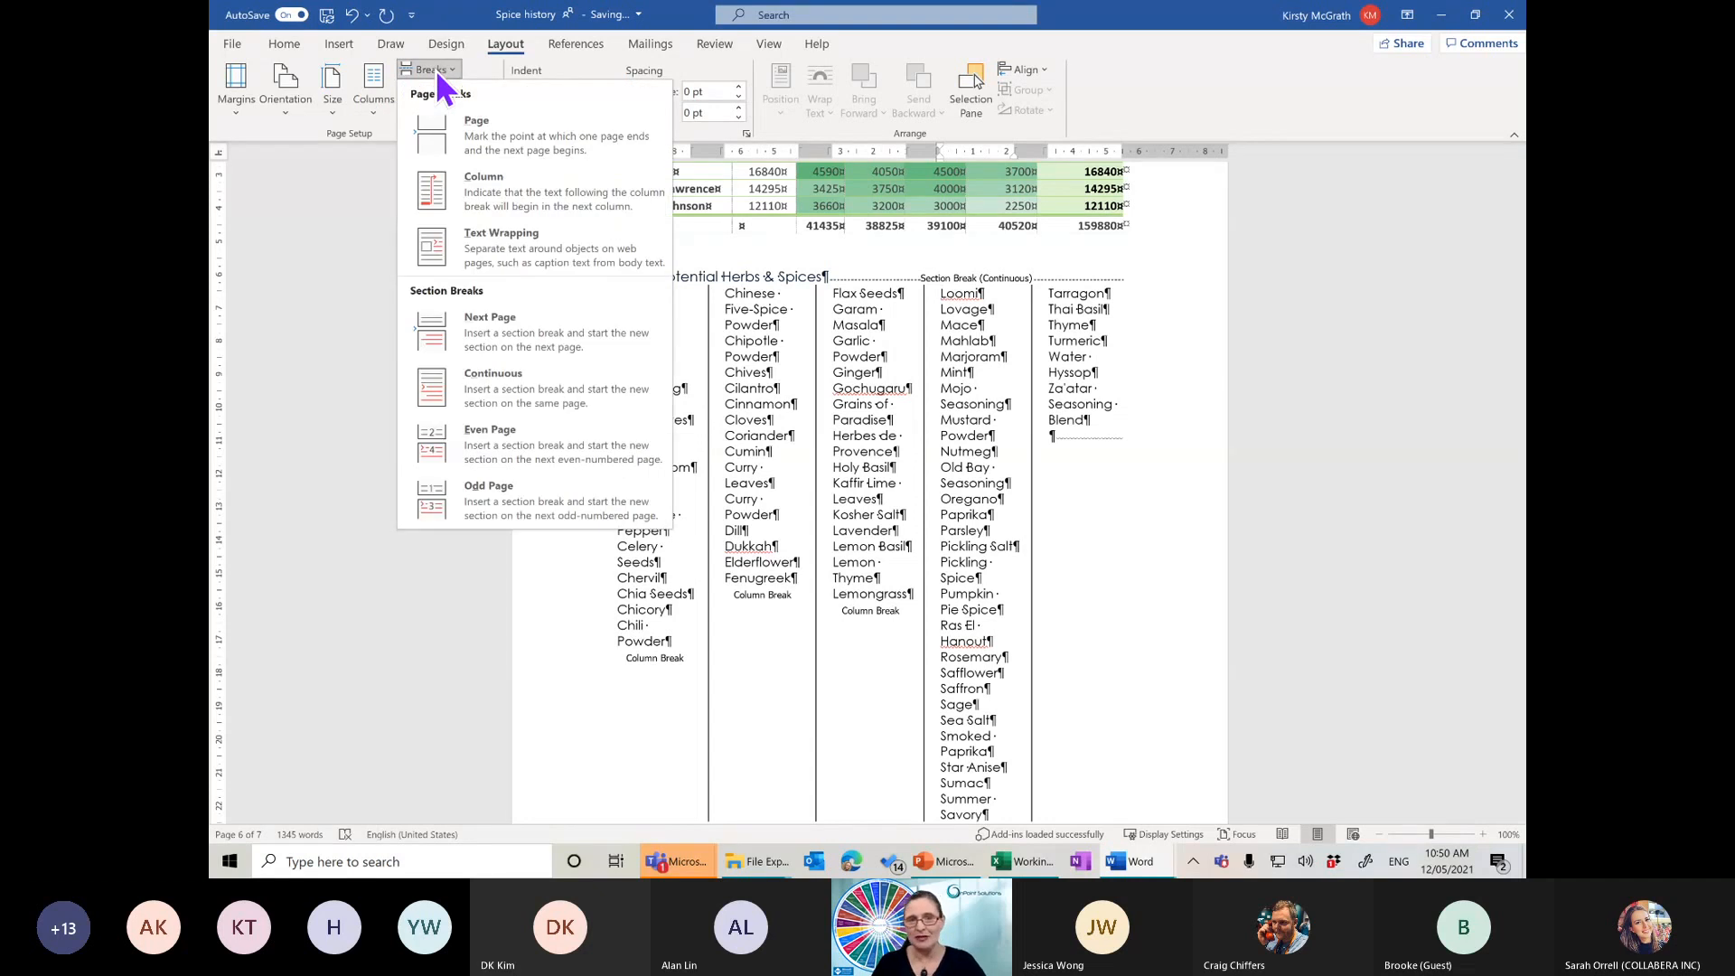
click(437, 74)
key(ctrl+z)
key(ctrl+z)
key(ctrl+z)
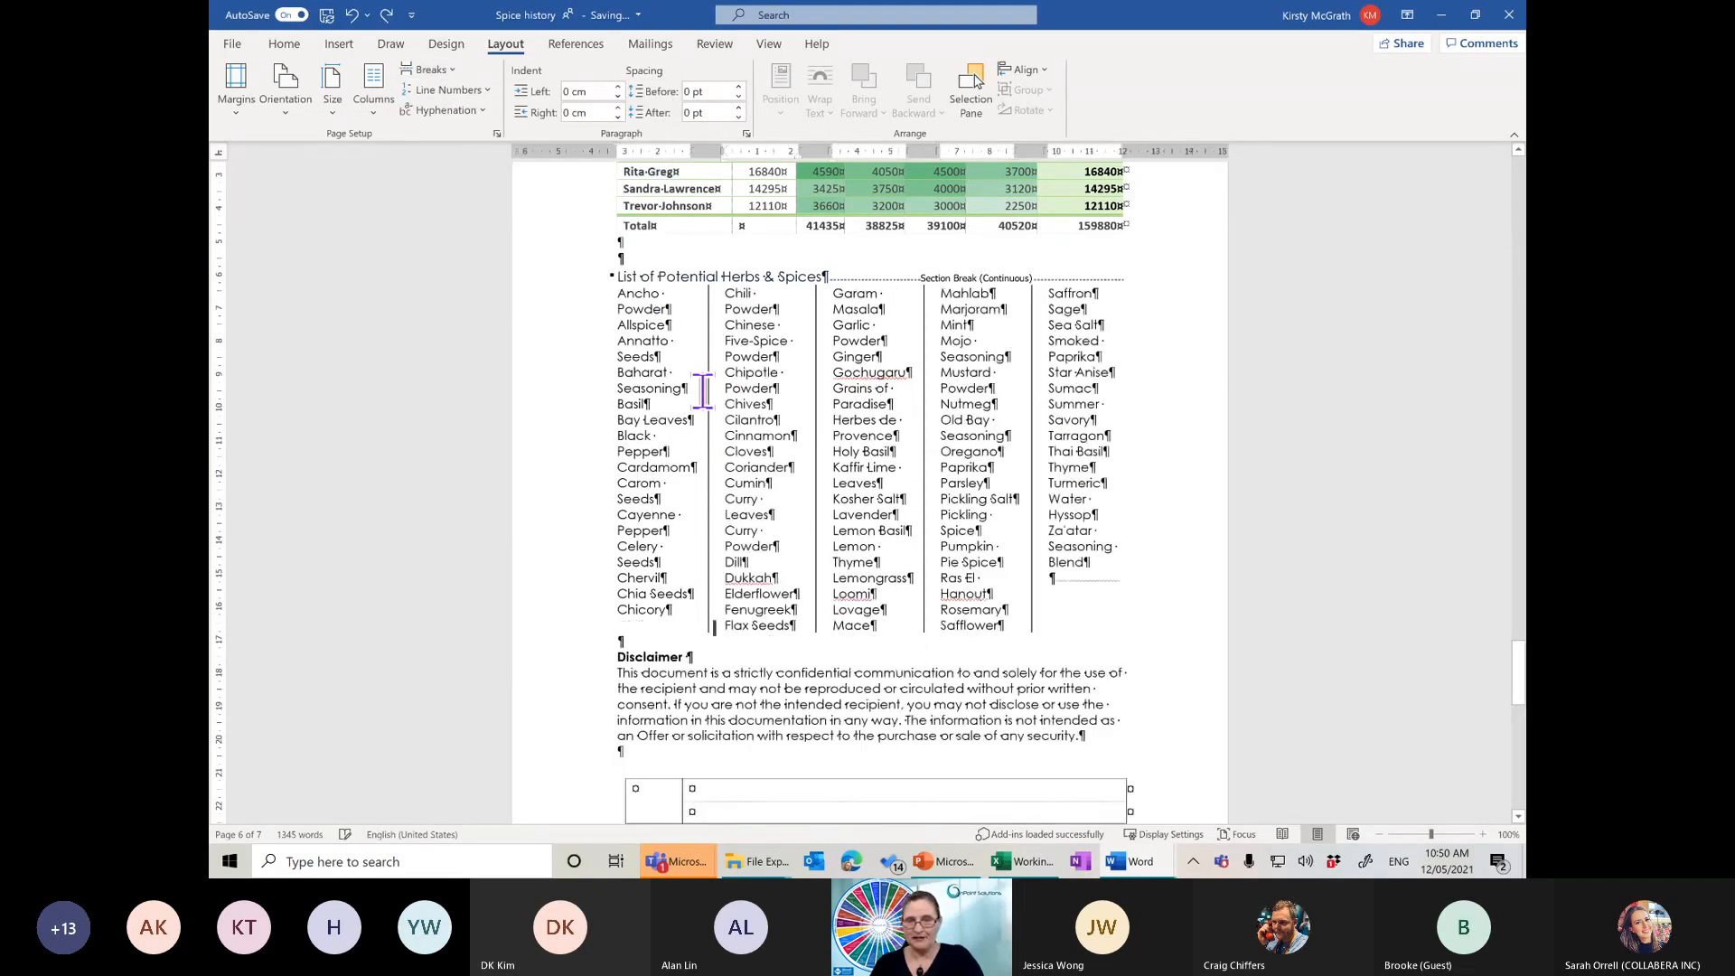
key(ctrl+z)
key(ctrl+z)
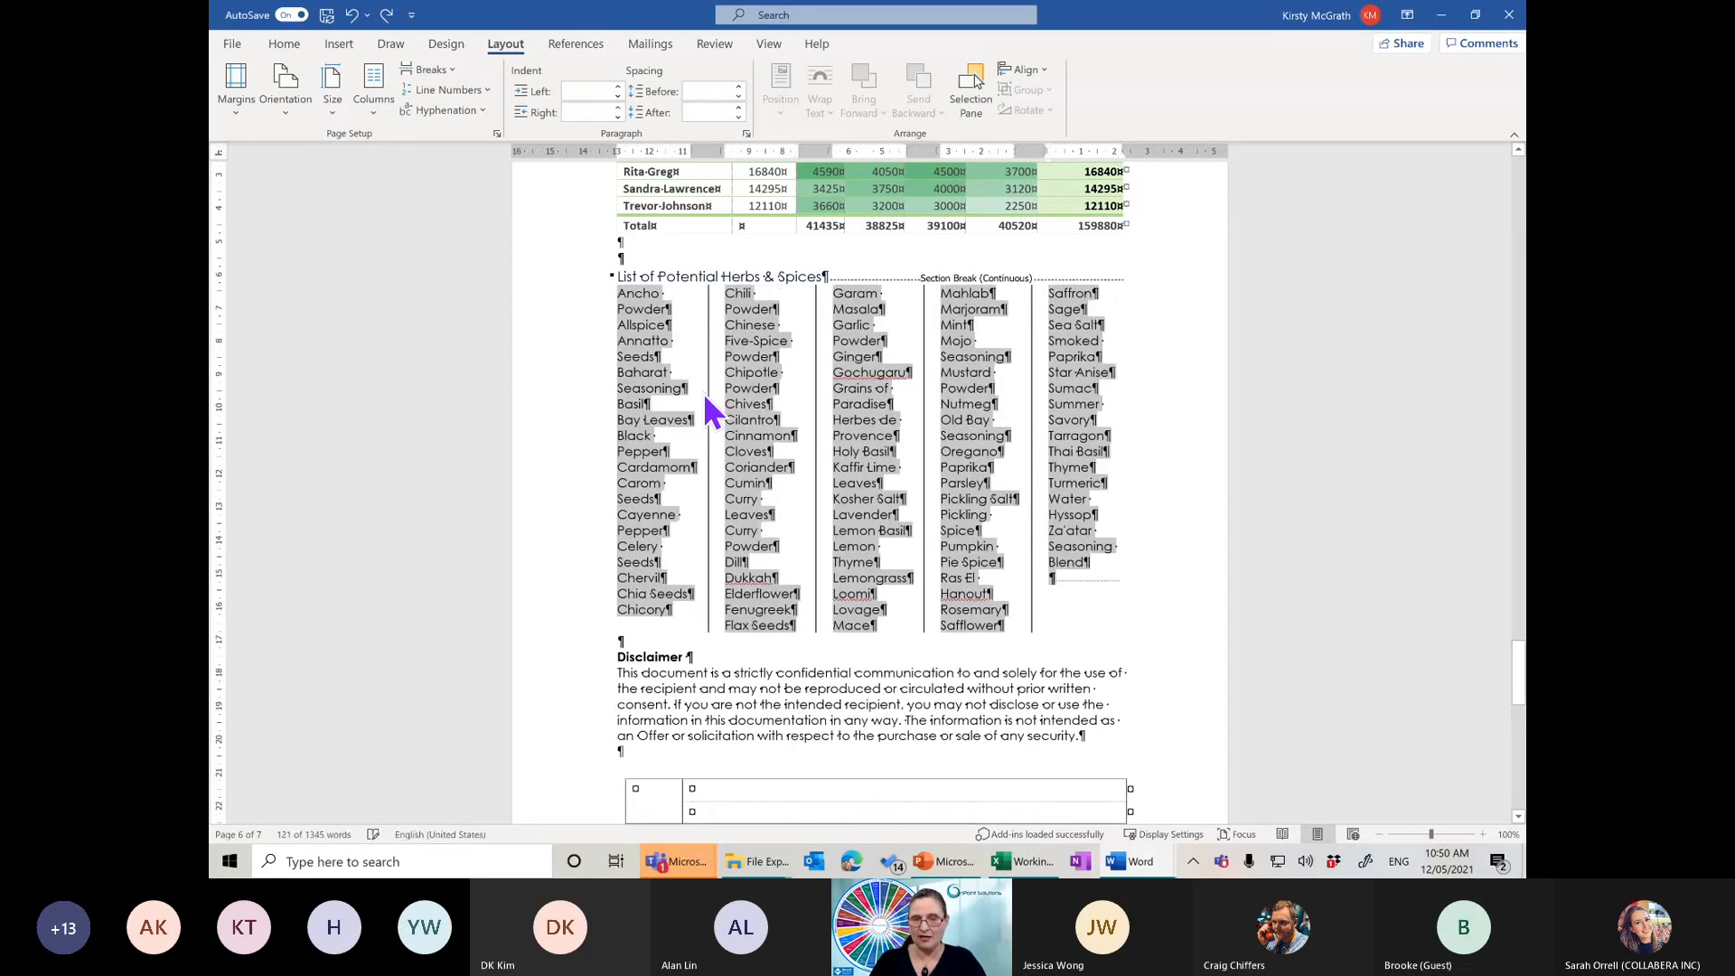
click(941, 442)
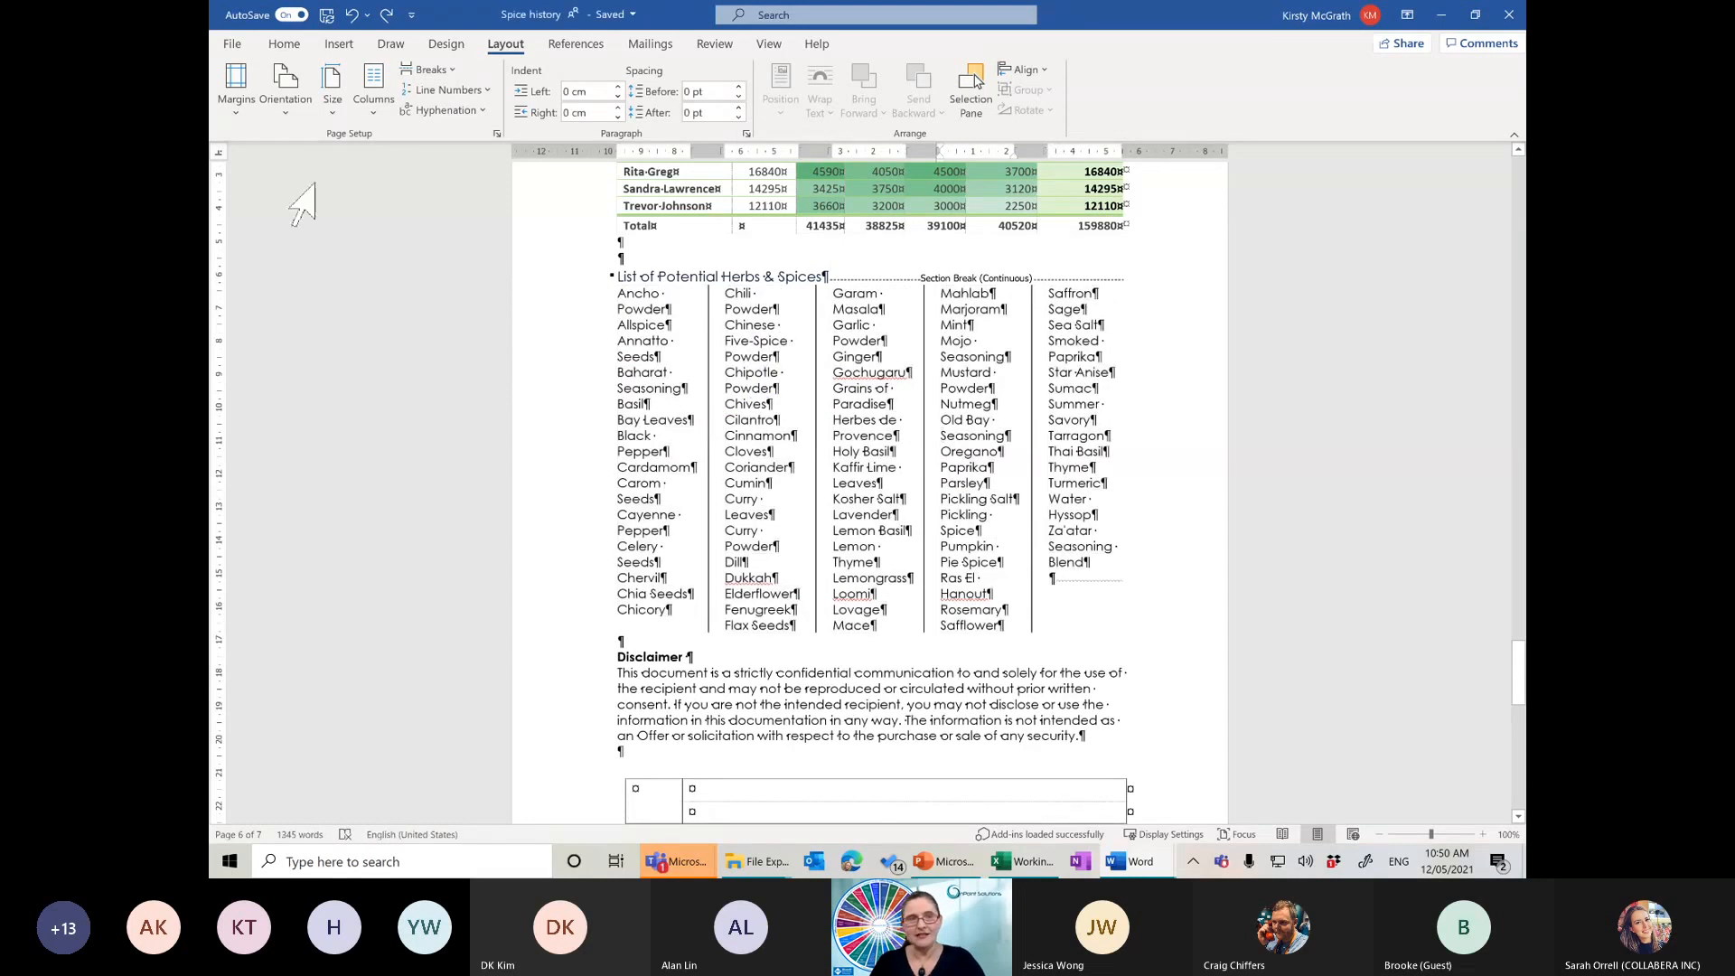
click(374, 95)
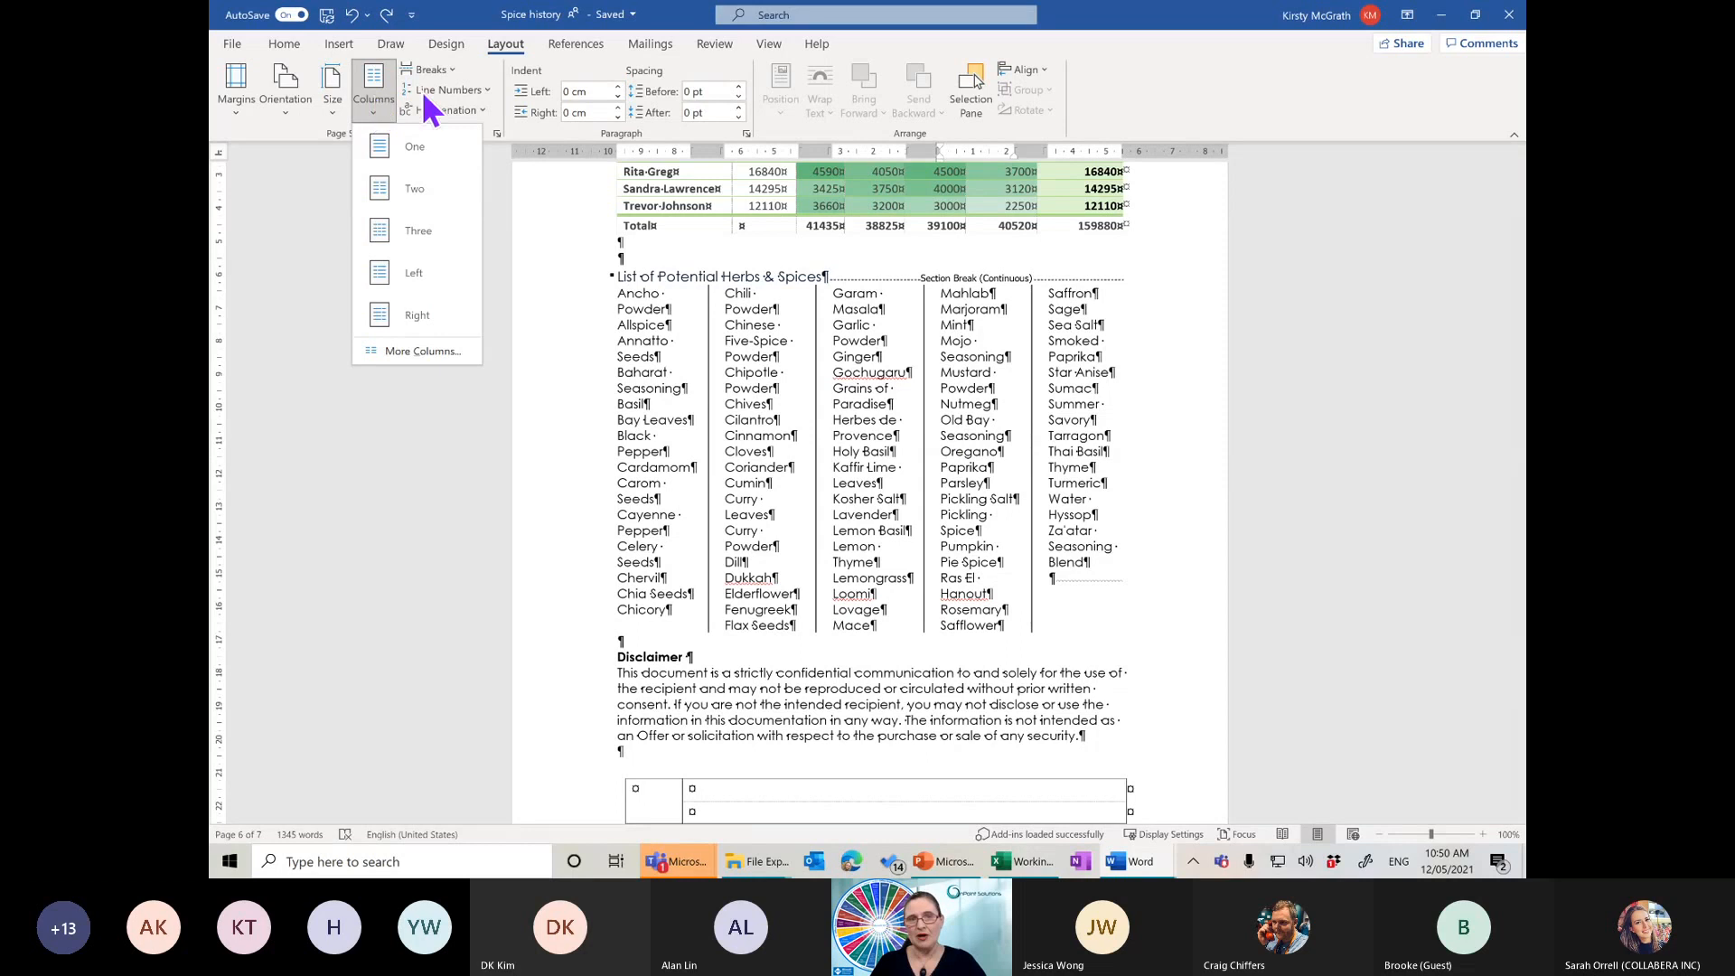
click(438, 70)
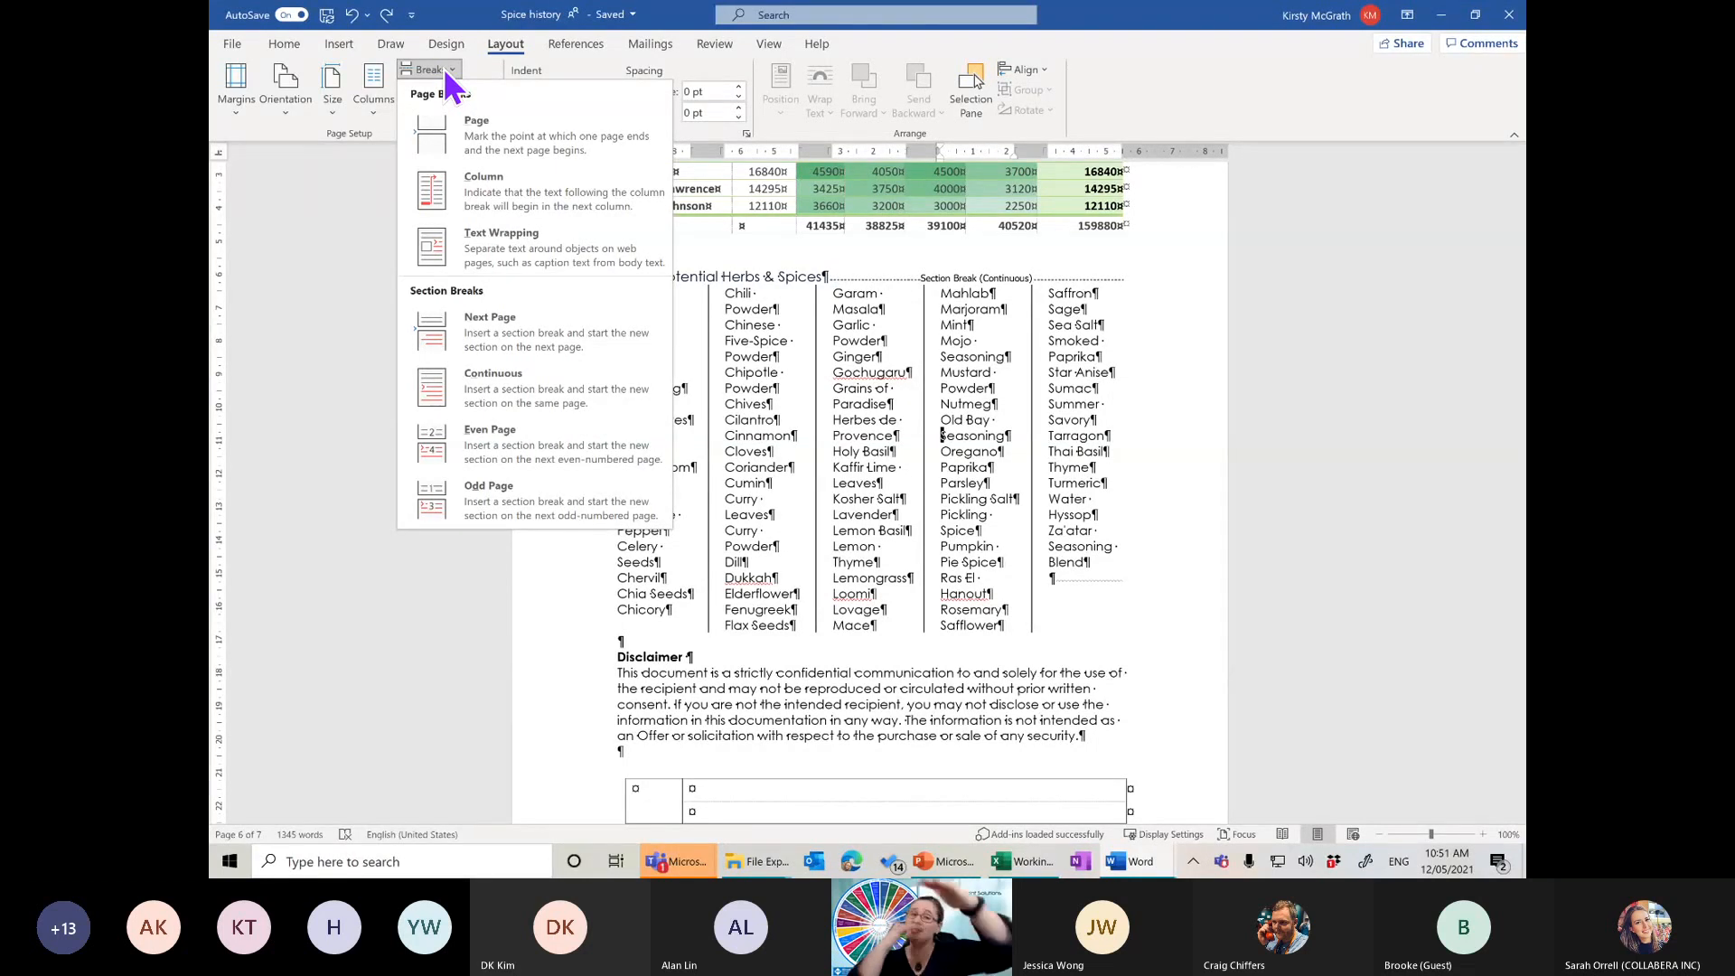
click(623, 638)
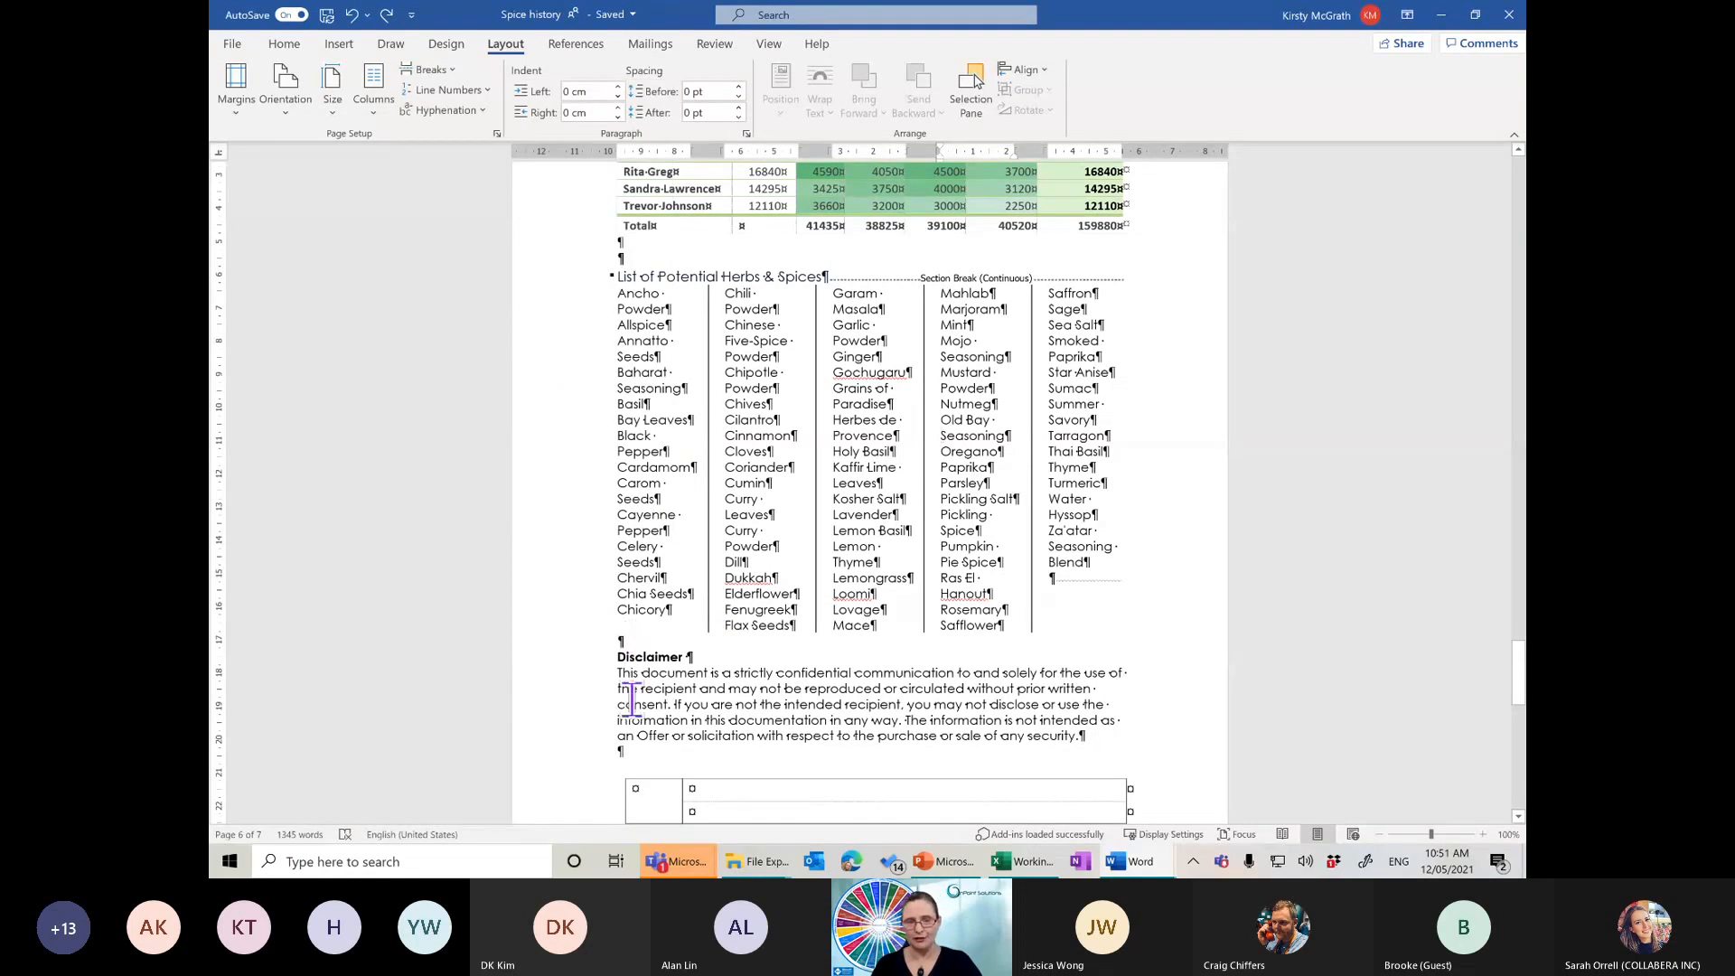
Select the Disclaimer heading and its paragraph, and view the Quick Parts, cover page and text box options
click(288, 46)
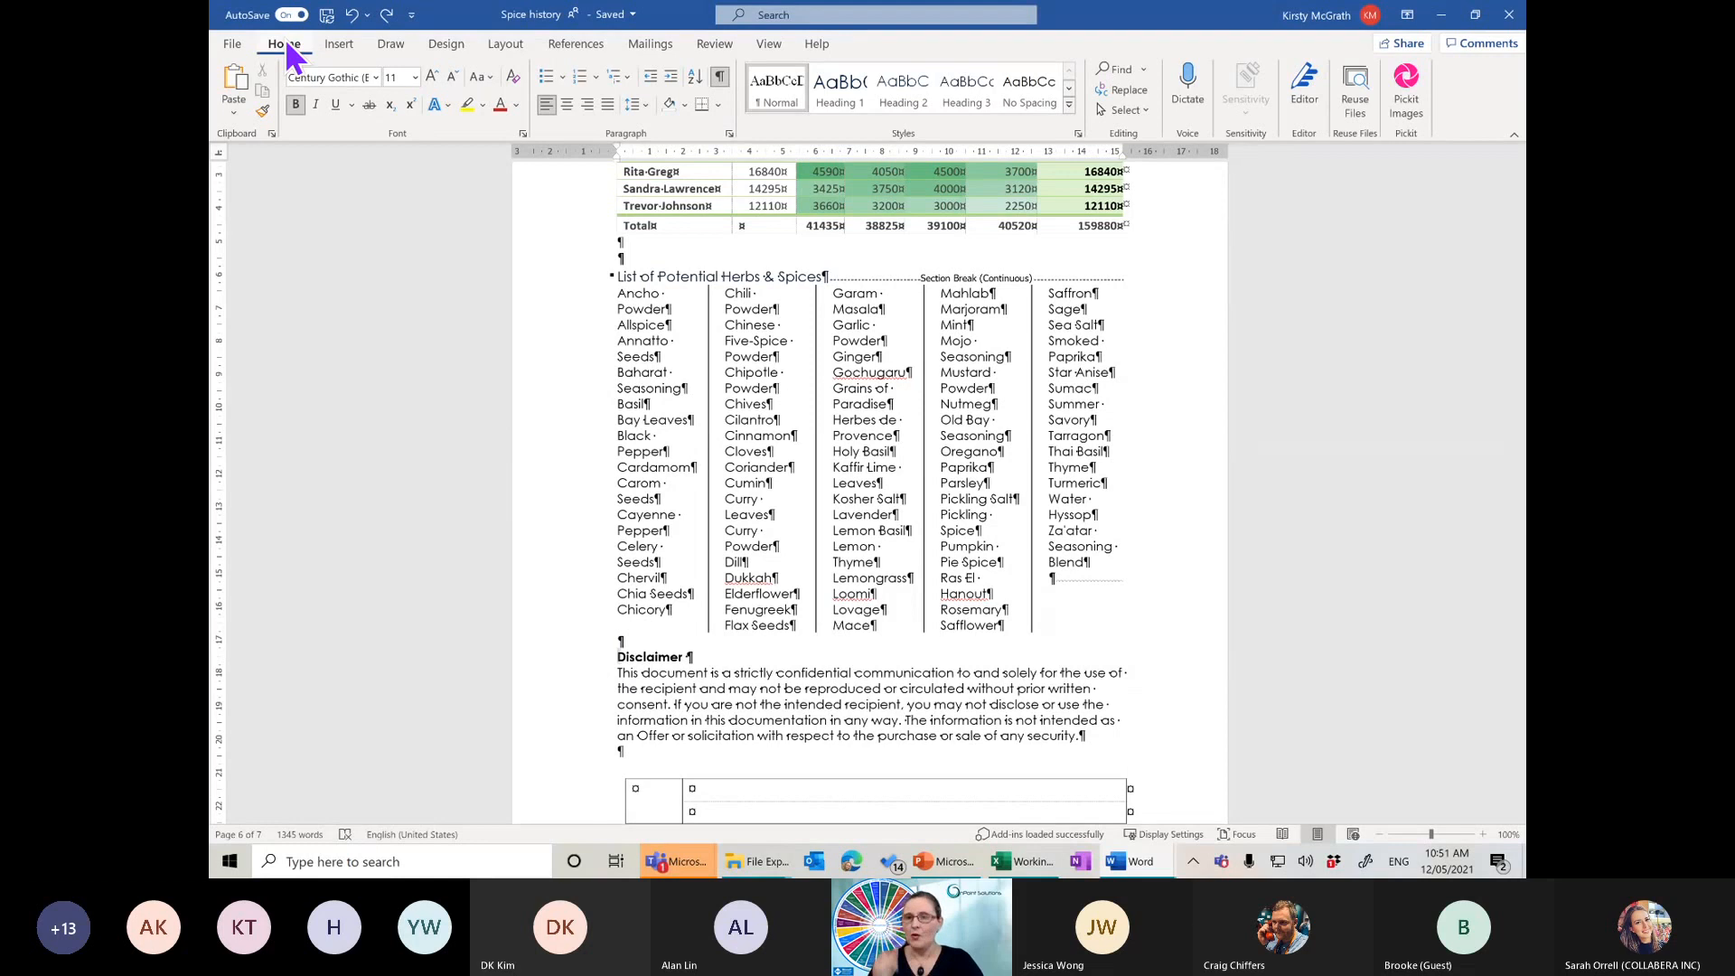
click(336, 42)
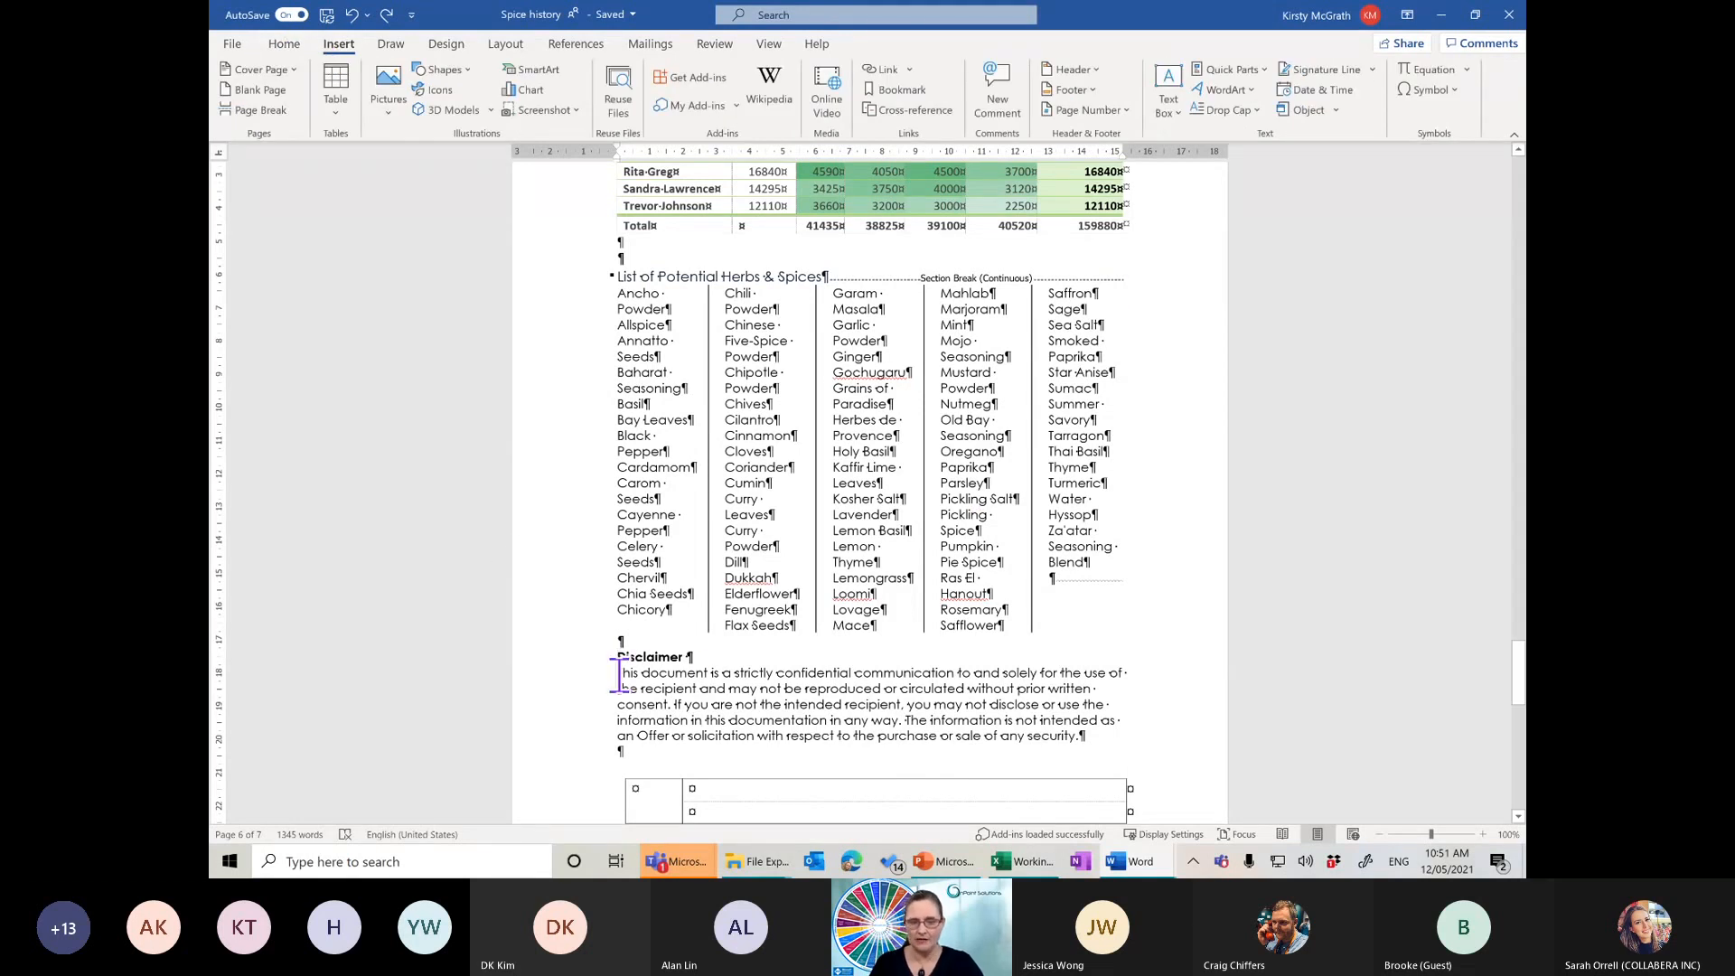
mouse_move(619, 672)
mouse_down()
mouse_move(1004, 750)
mouse_move(619, 654)
mouse_up()
click(1092, 743)
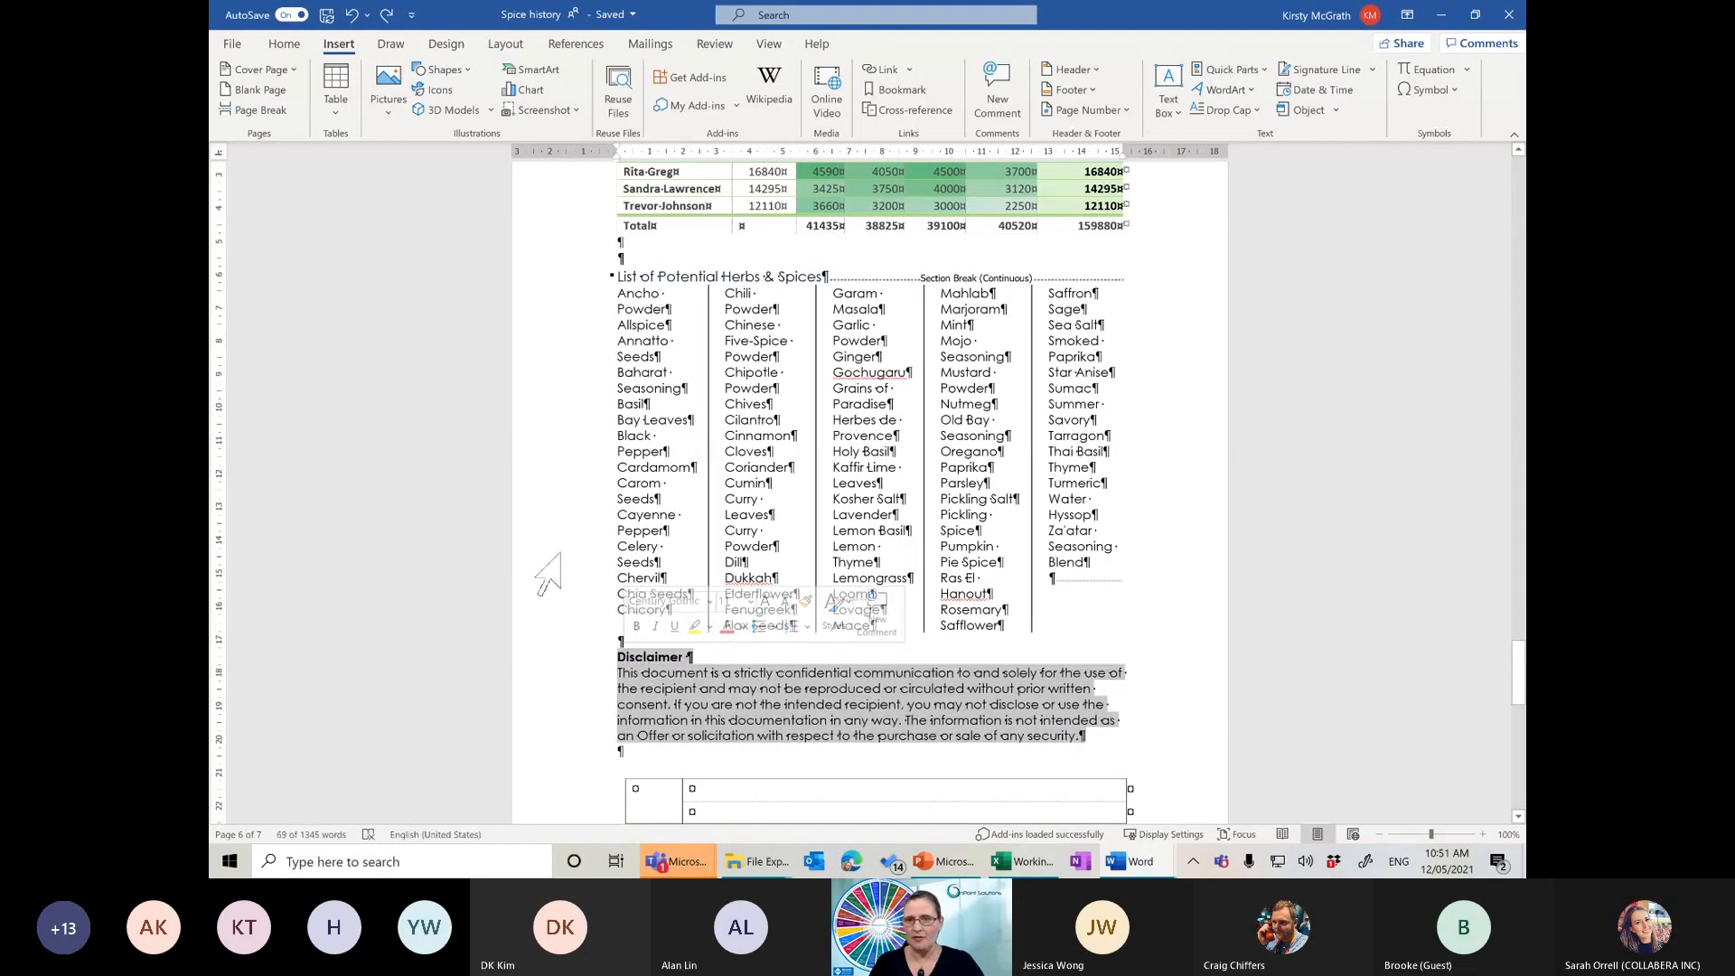
click(1236, 69)
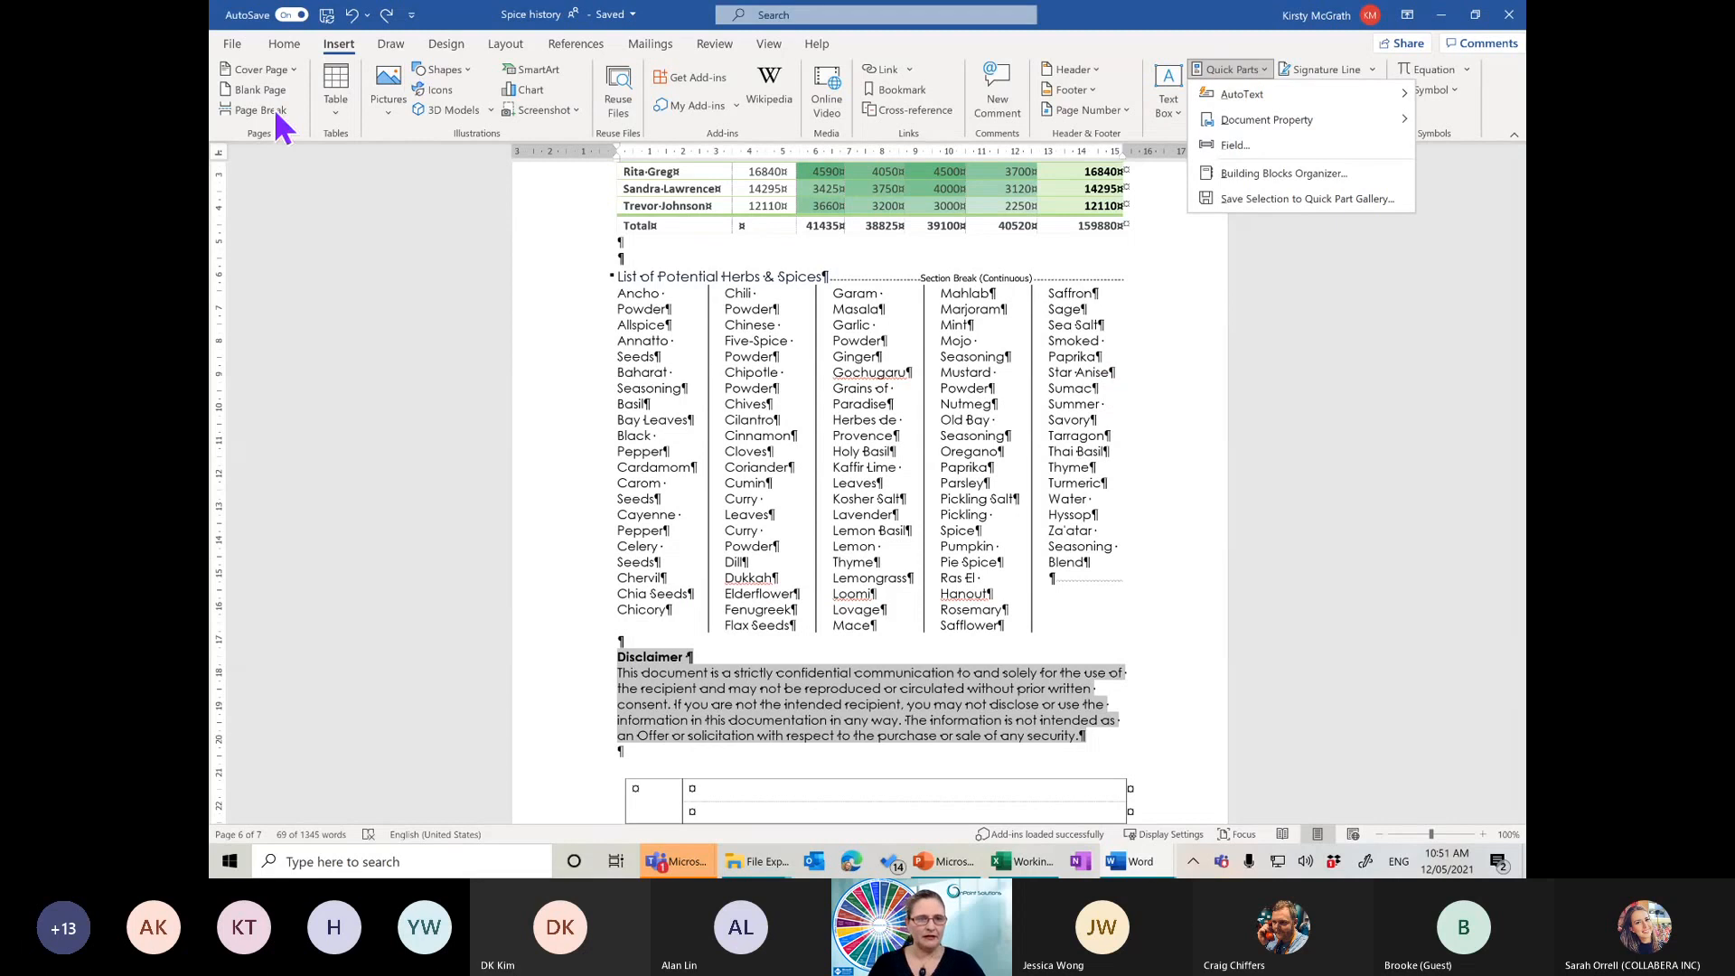
click(263, 69)
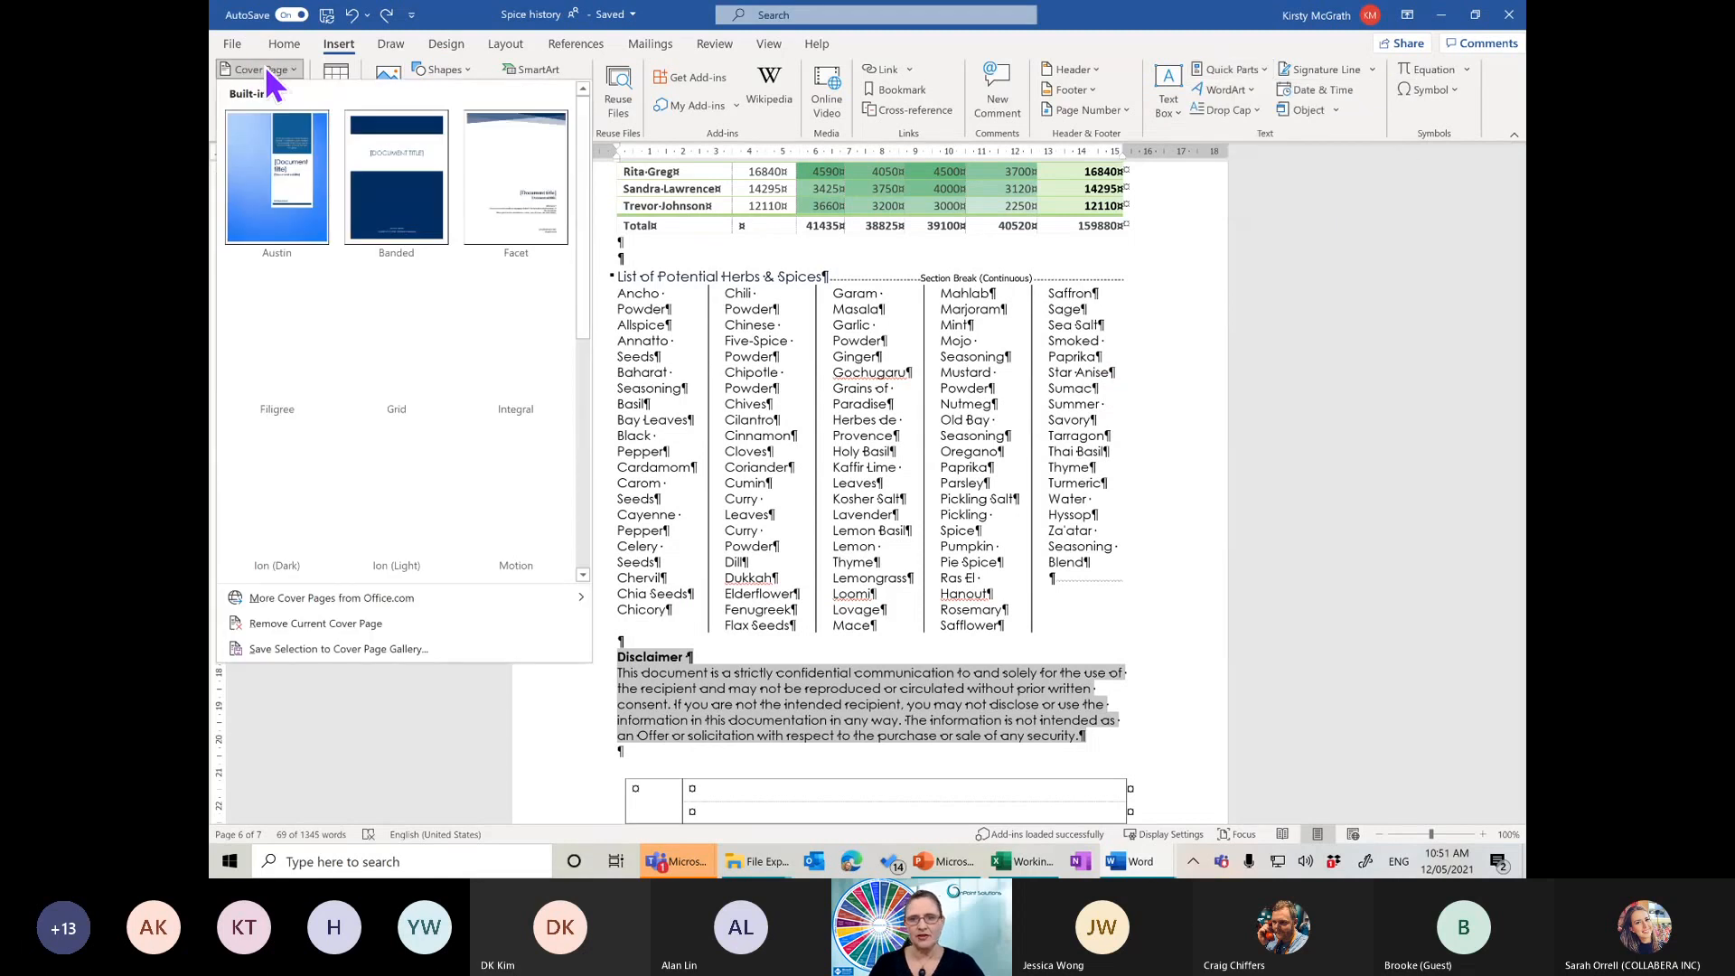
click(263, 67)
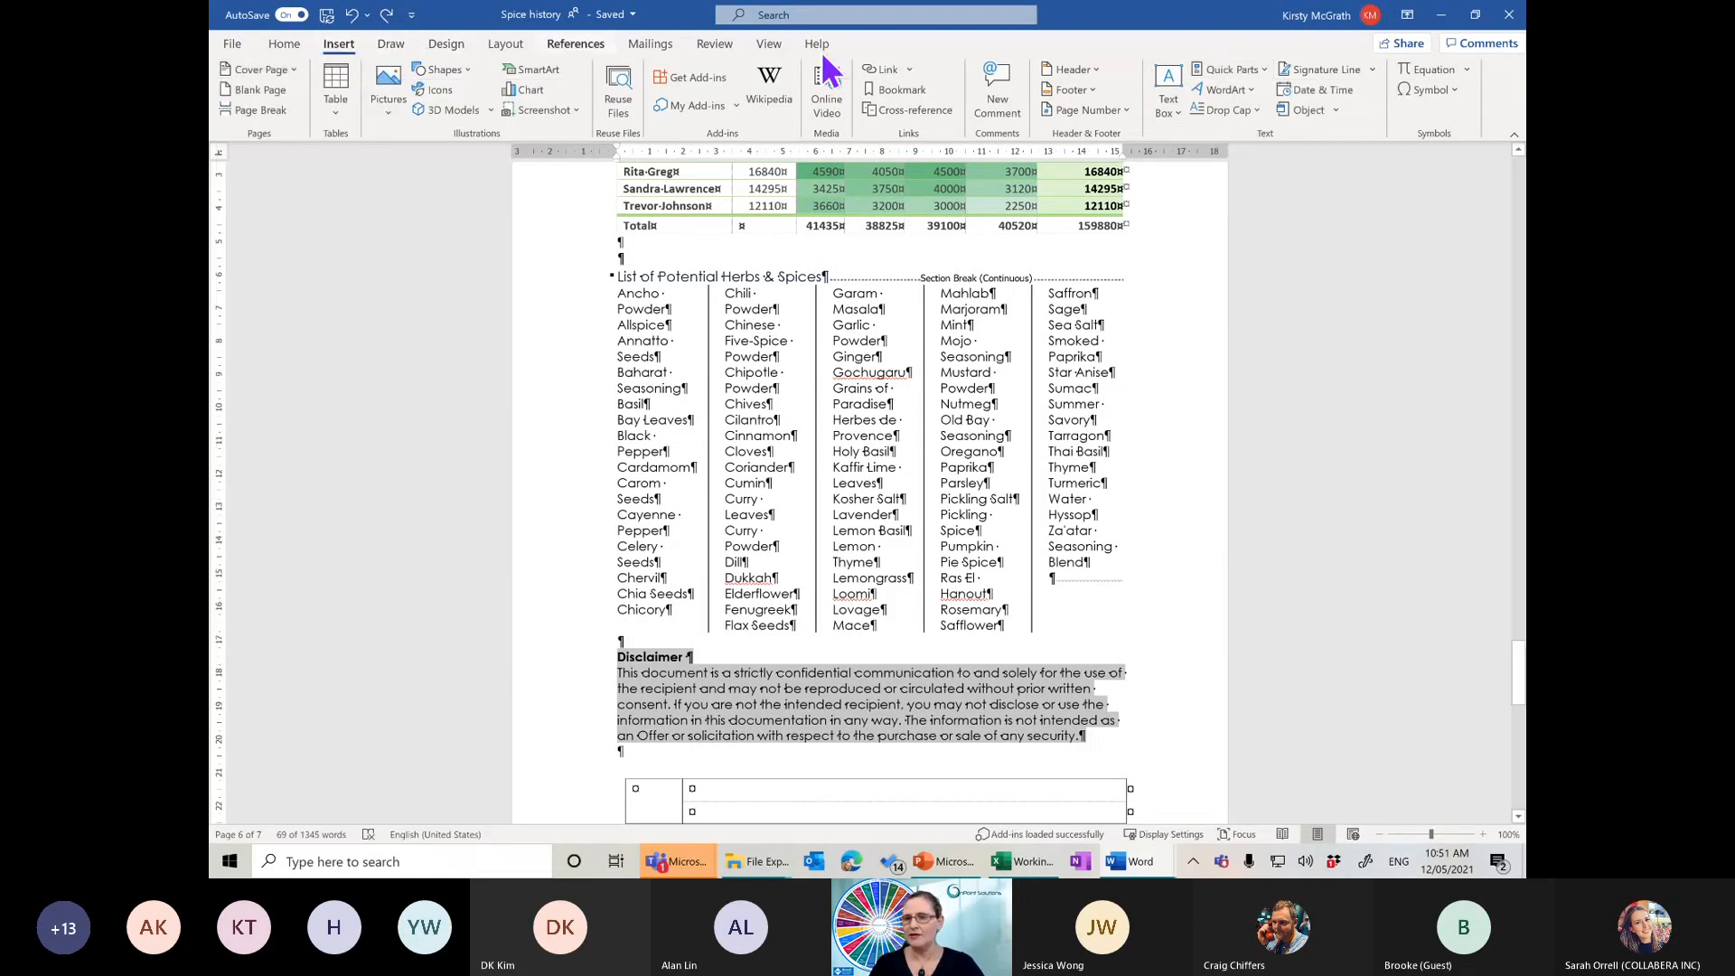
click(1168, 91)
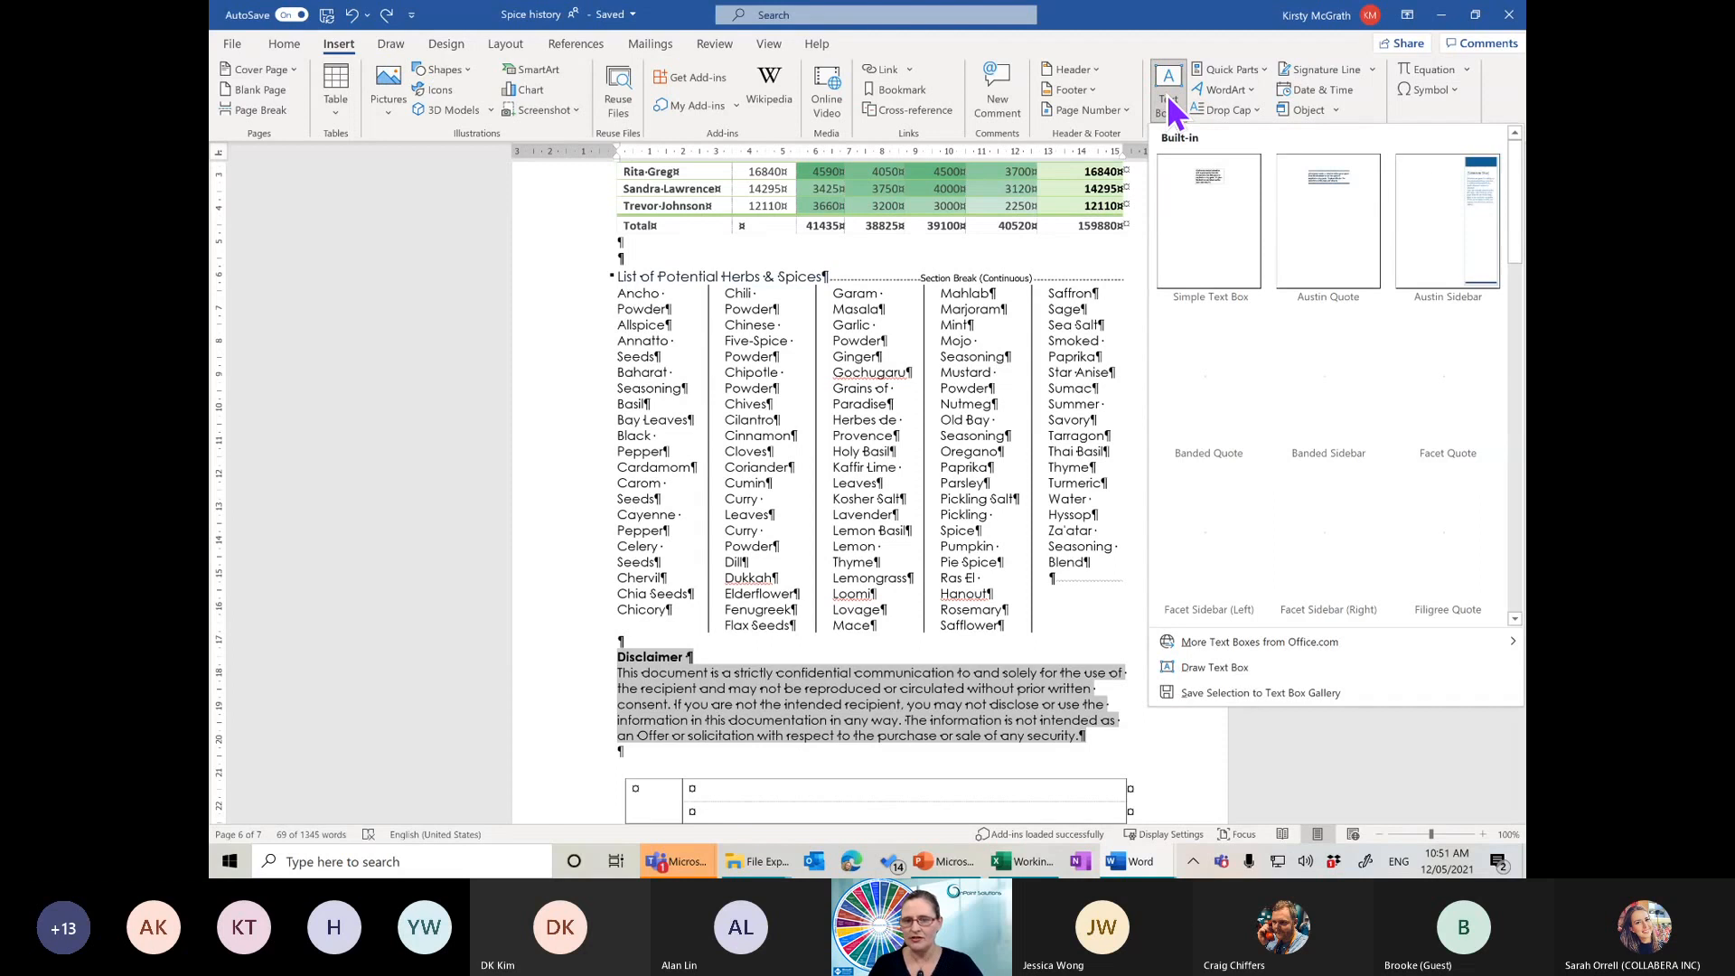
click(1168, 101)
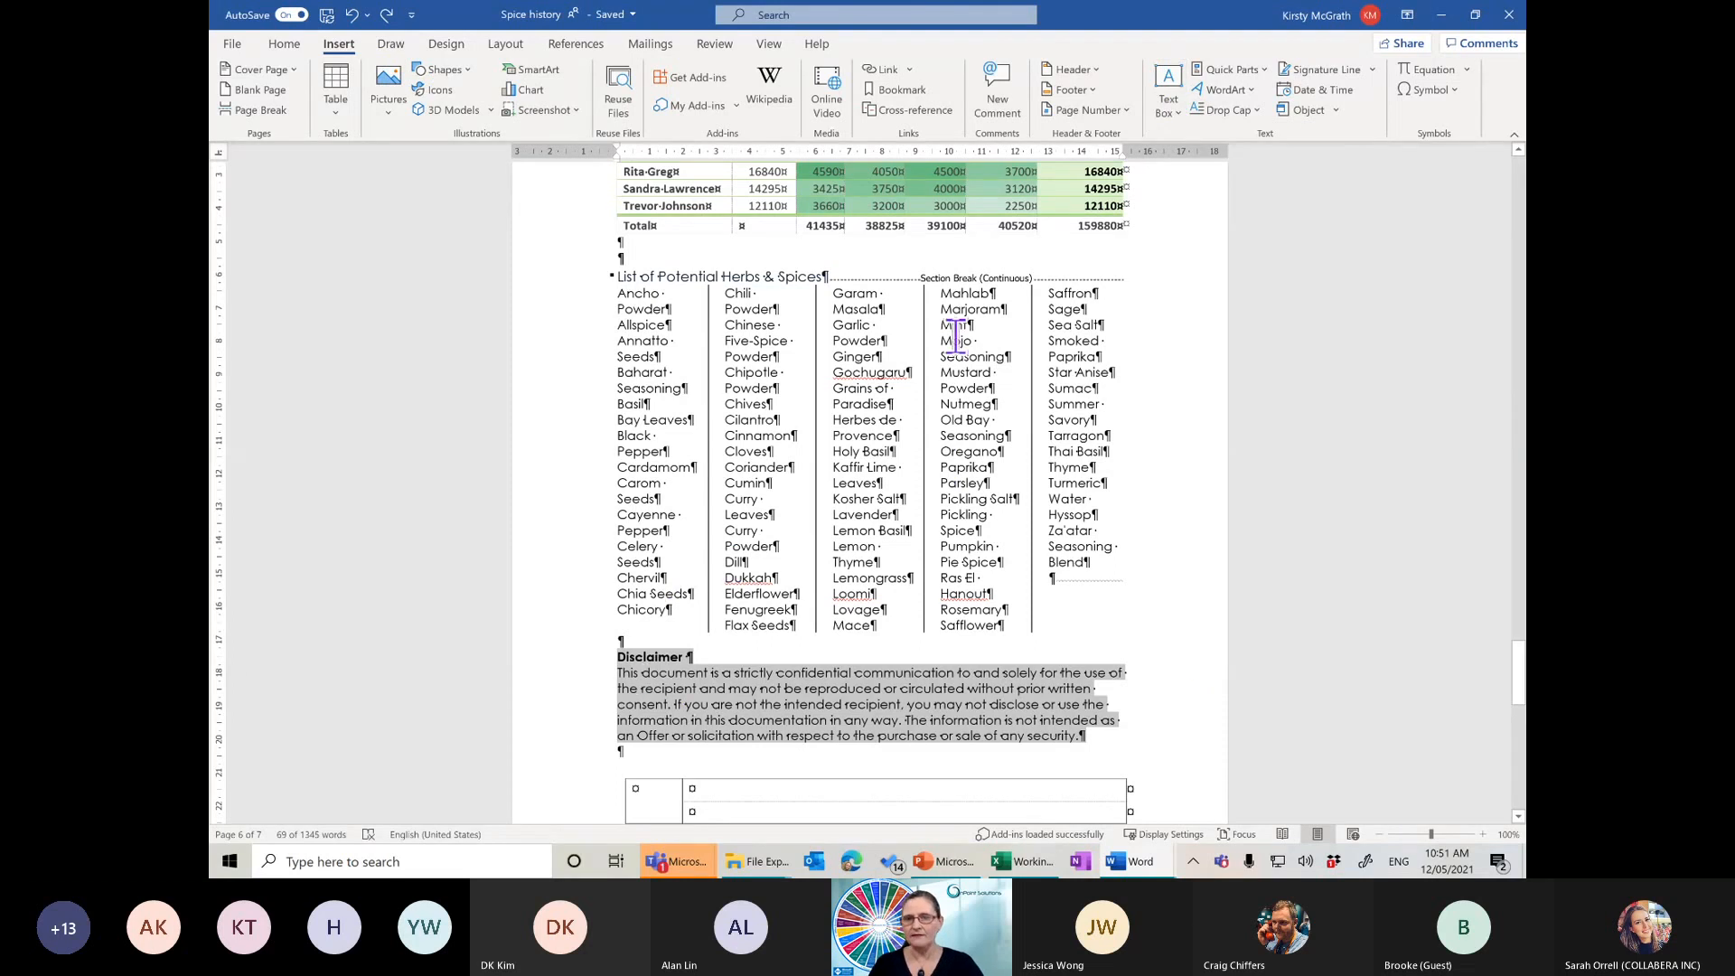
Save the selected disclaimer as a Quick Parts building block named Disclaimer, in the General category with the Insert content only option
click(1232, 70)
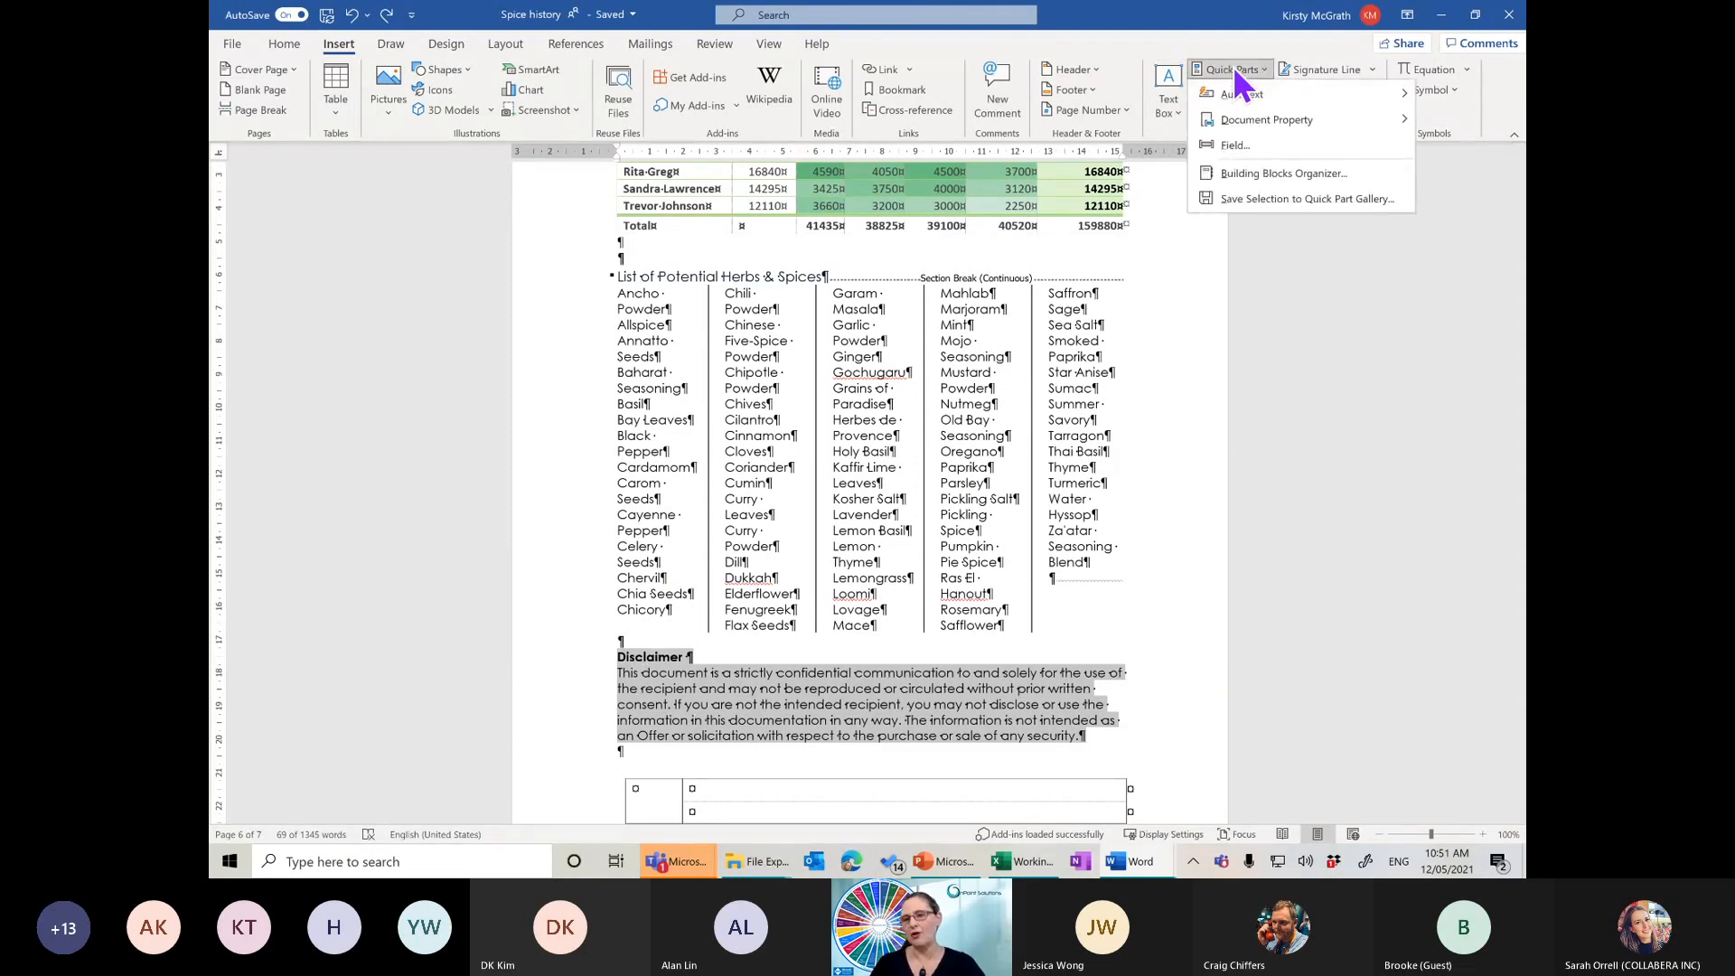
click(1287, 200)
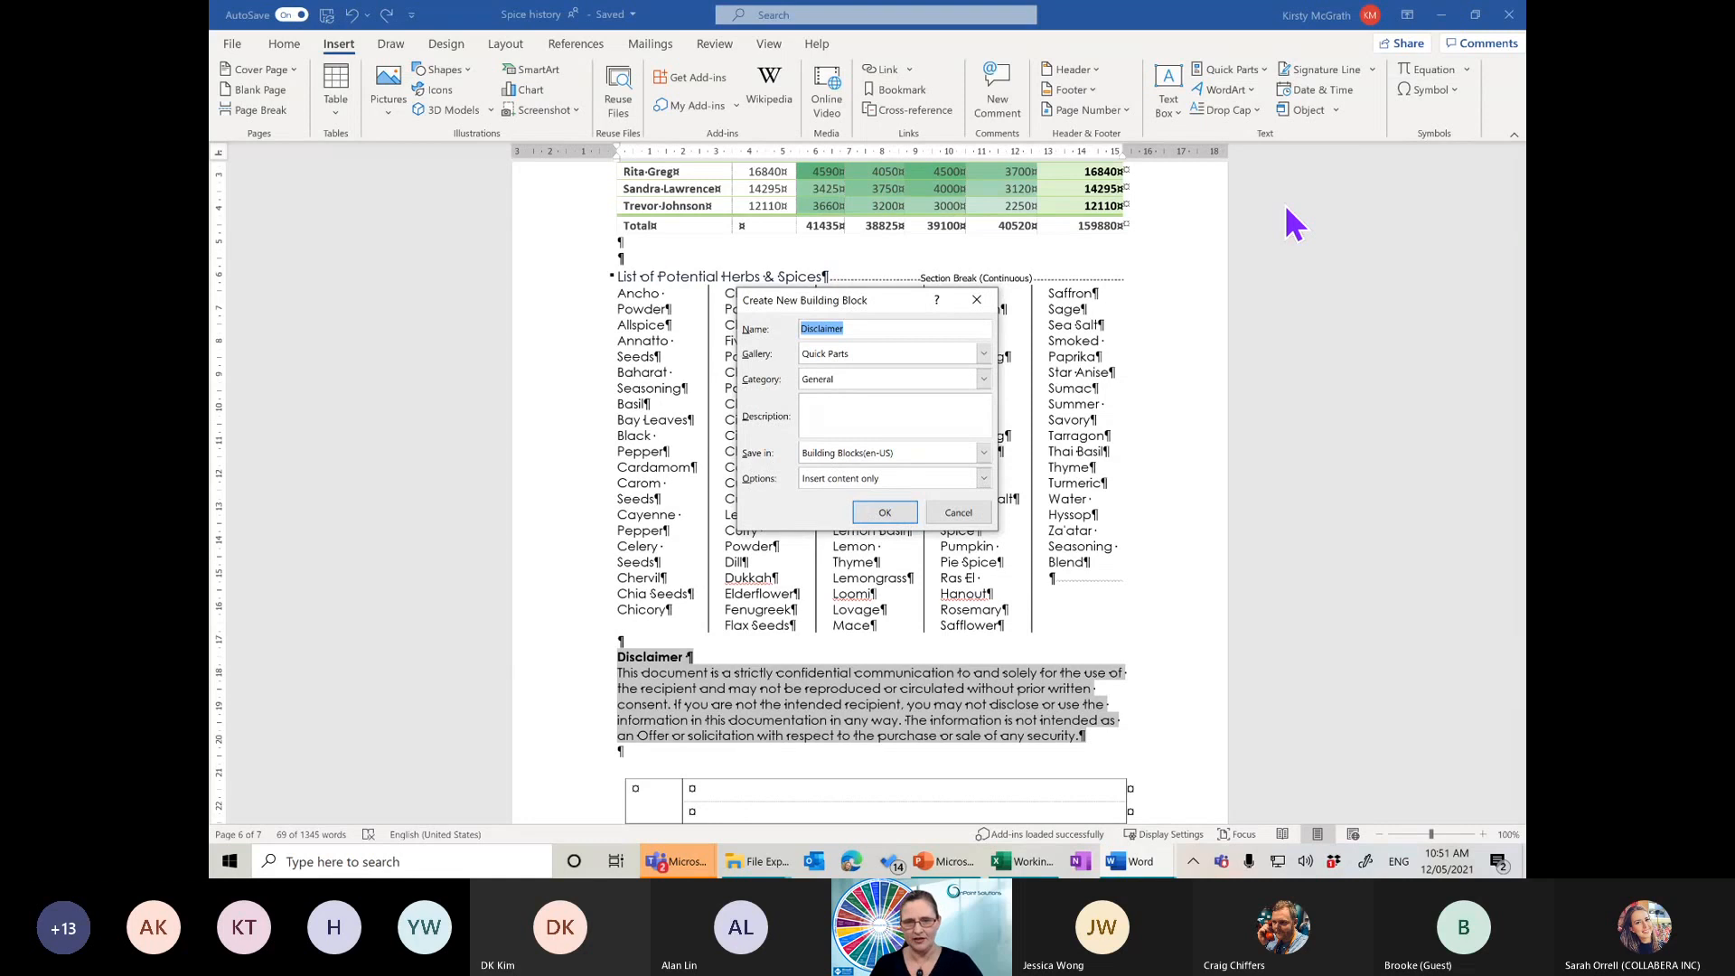
click(854, 391)
click(850, 380)
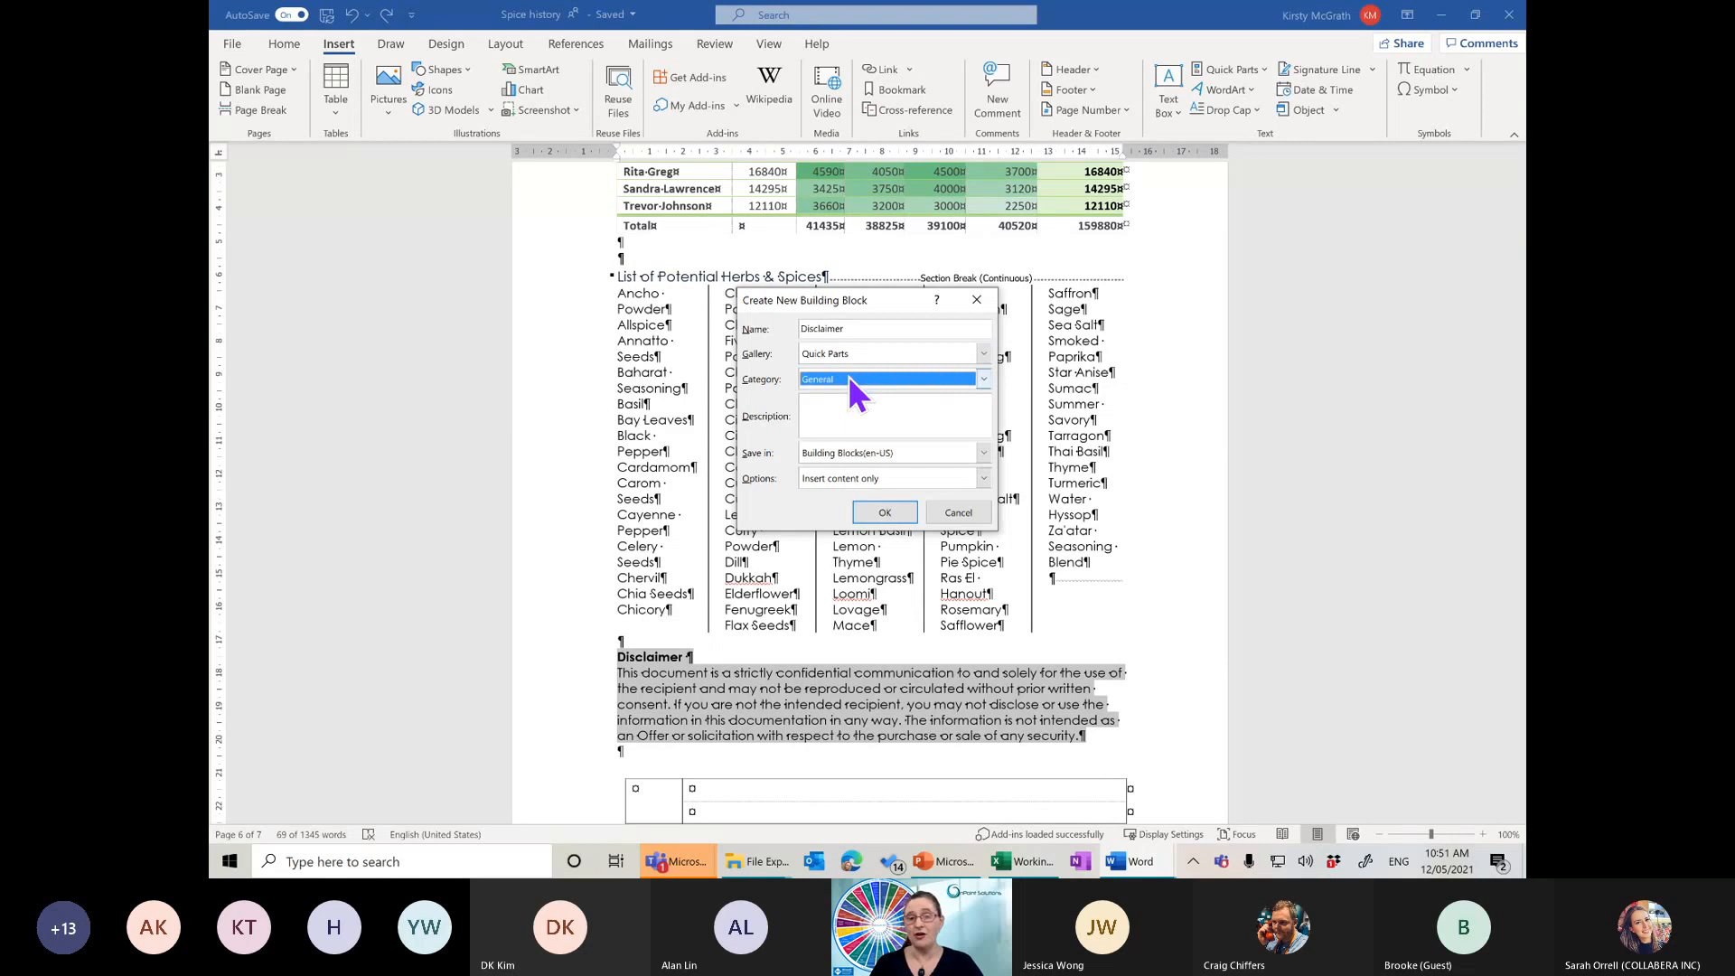
click(844, 355)
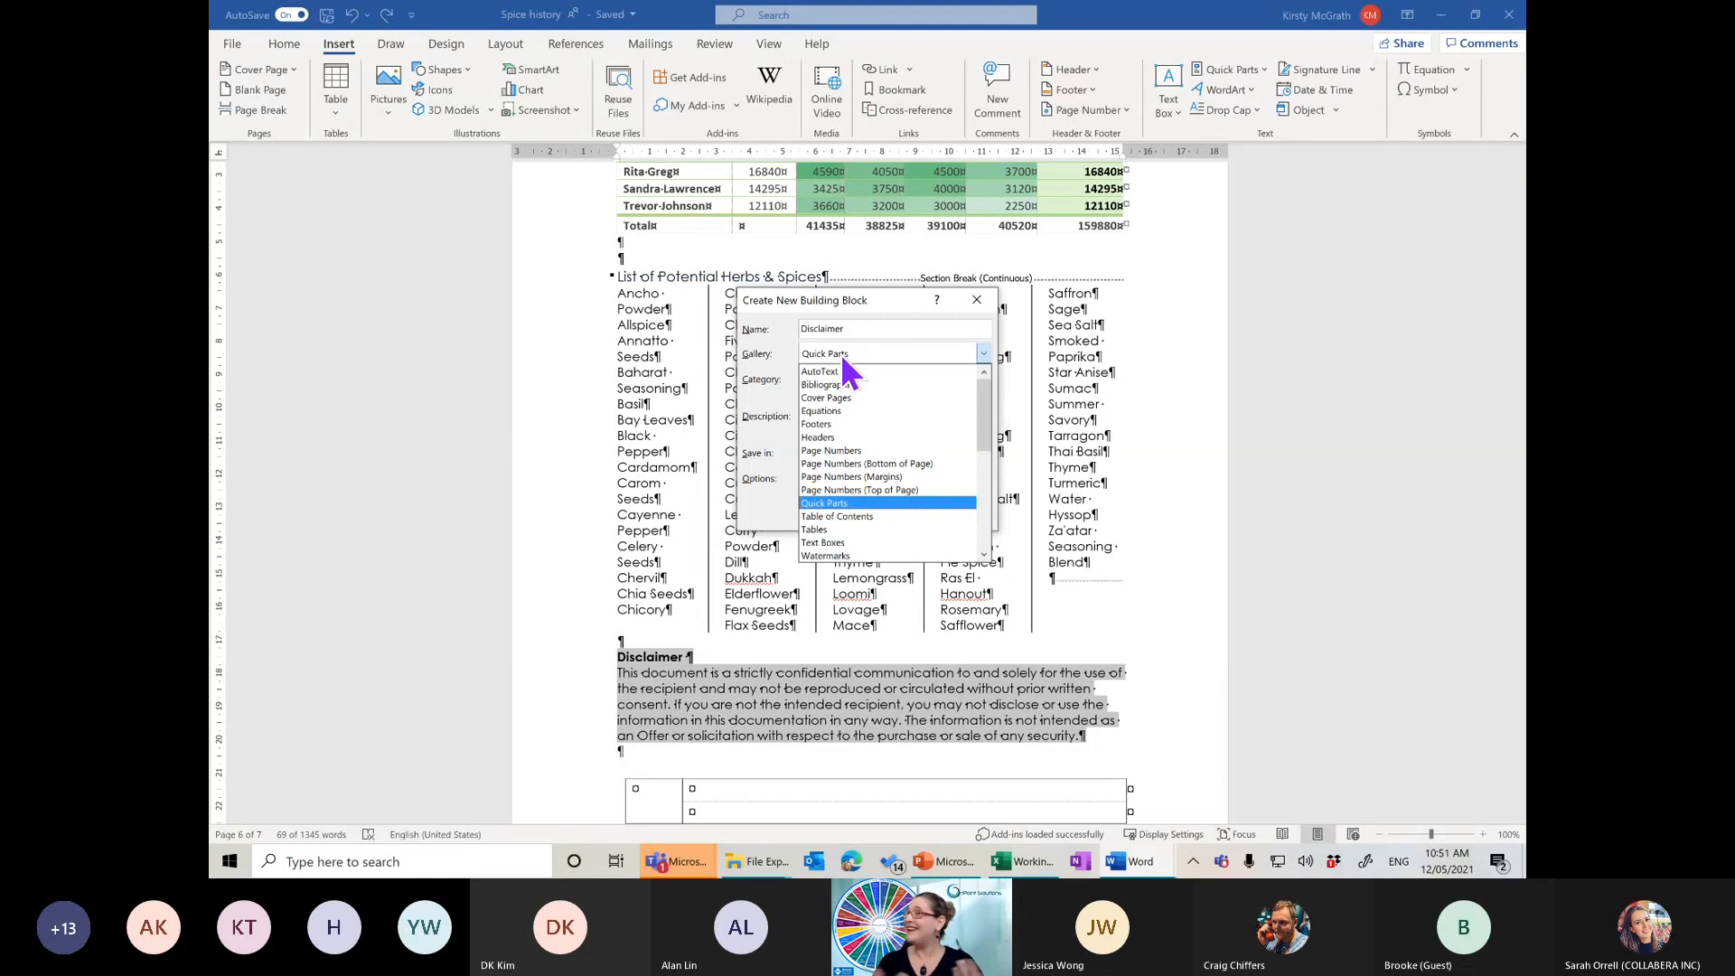
click(841, 354)
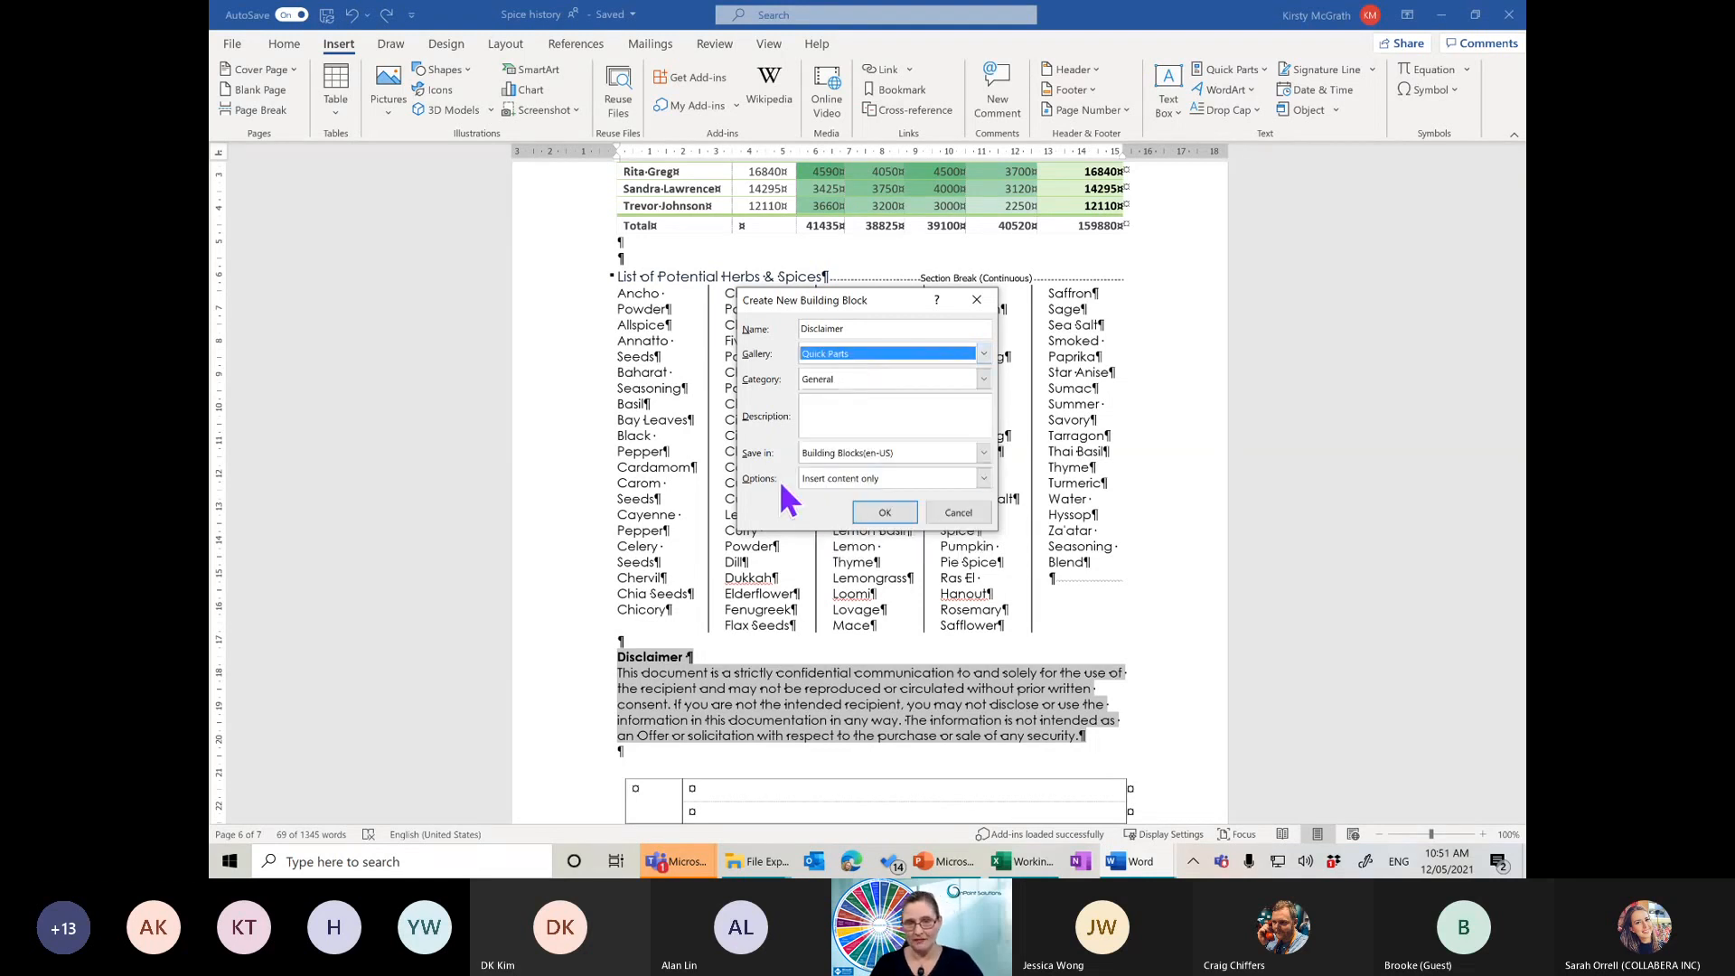
click(861, 480)
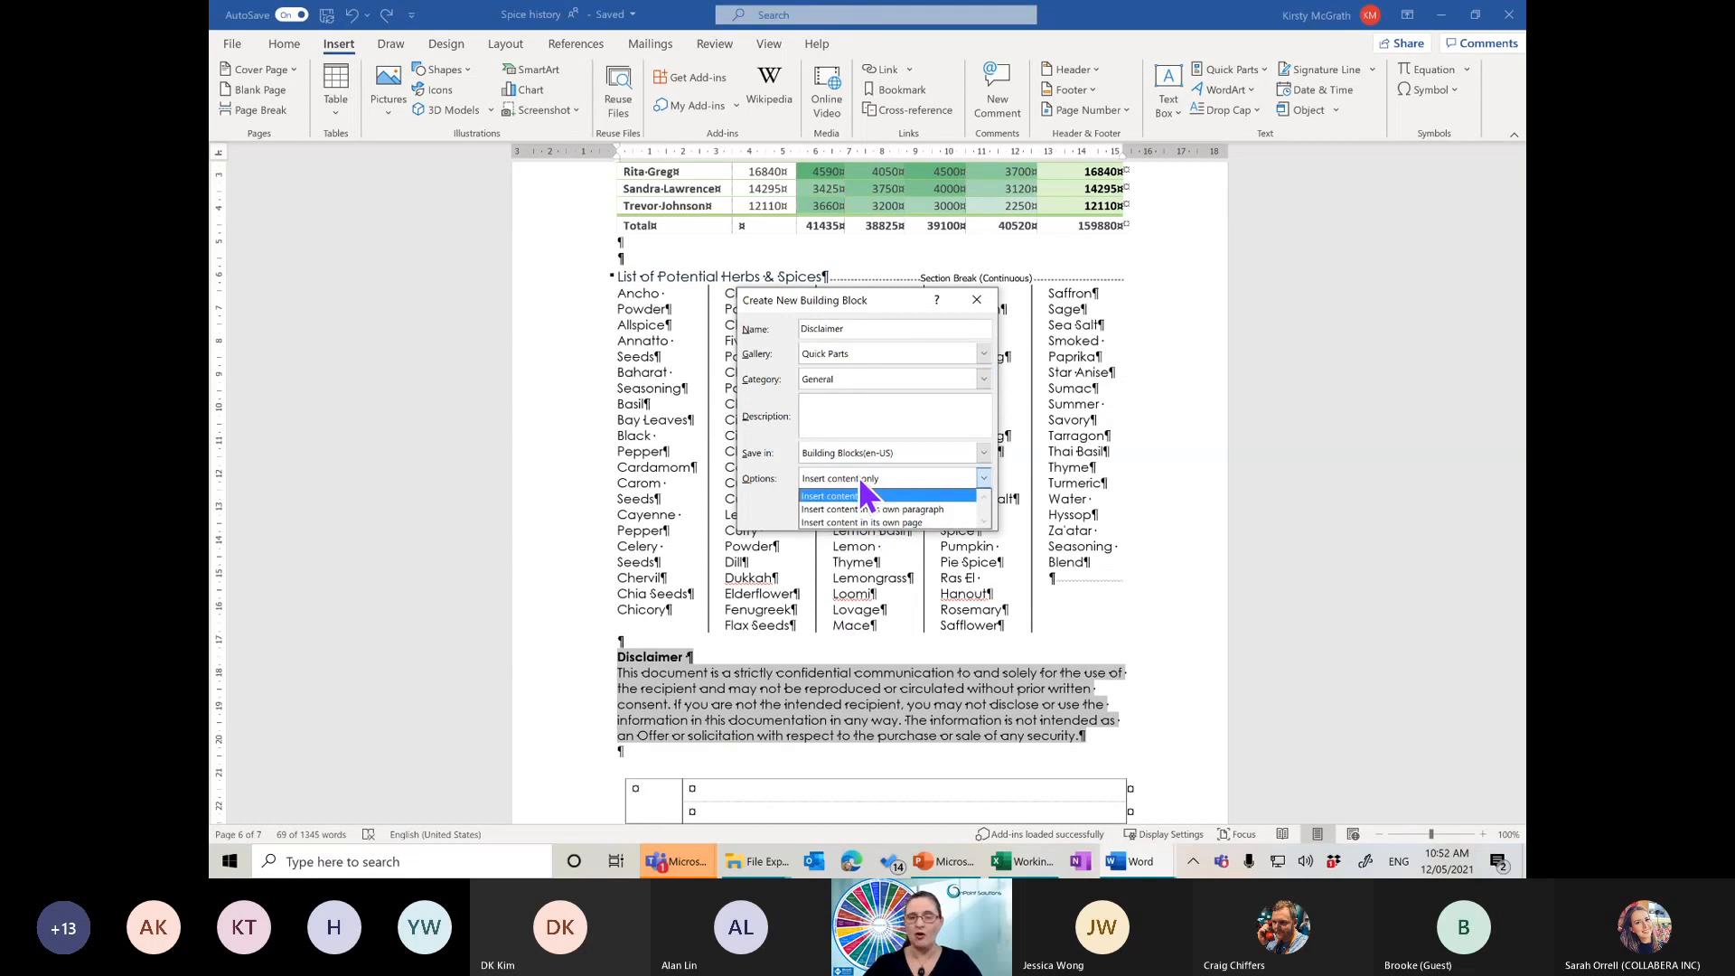
click(863, 495)
click(880, 510)
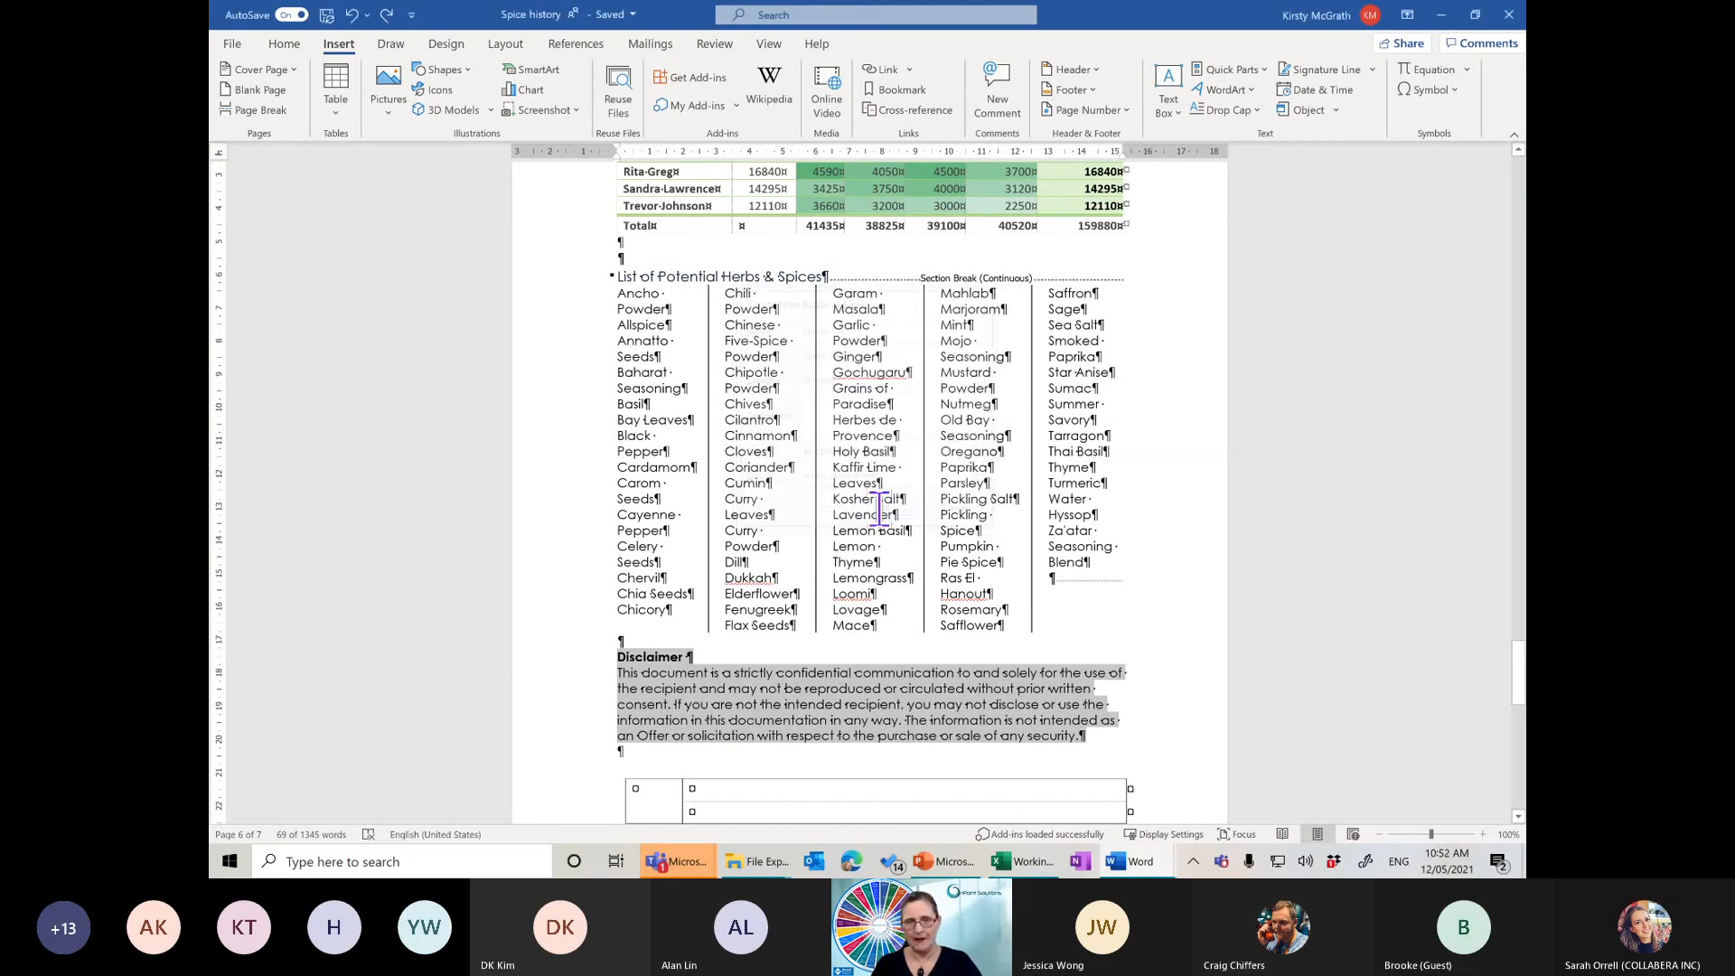
Place the cursor in the empty paragraph below the disclaimer and view the saved Disclaimer entry among the Quick Parts
click(619, 746)
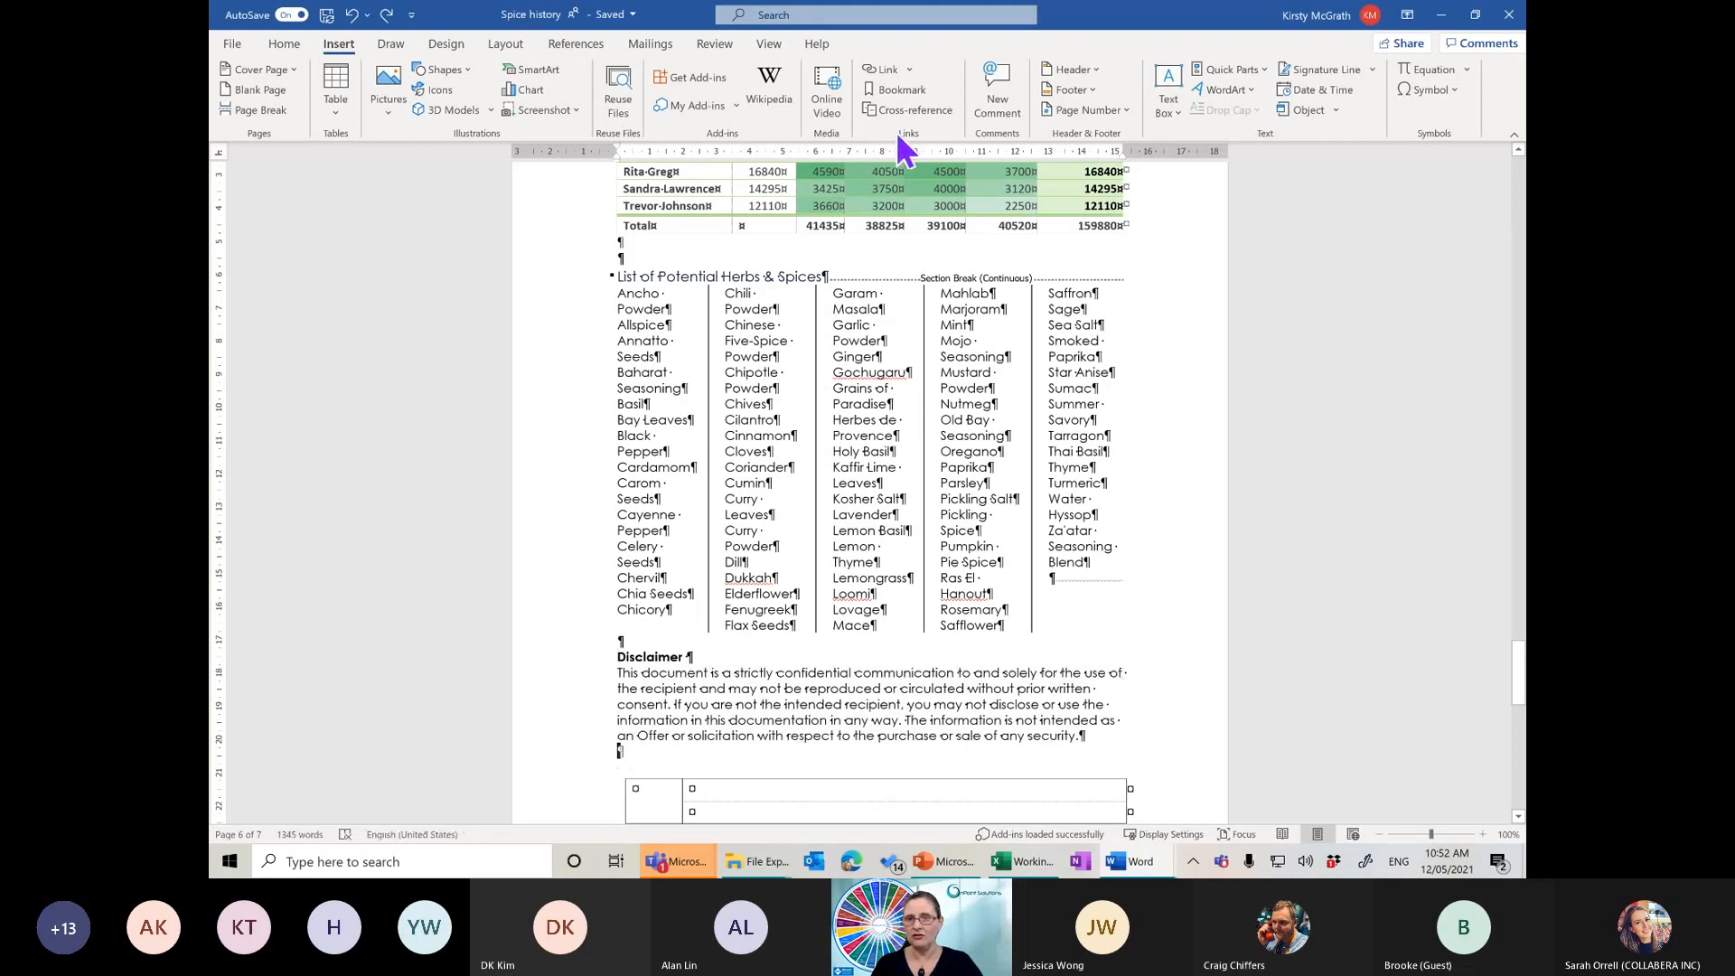
click(1232, 70)
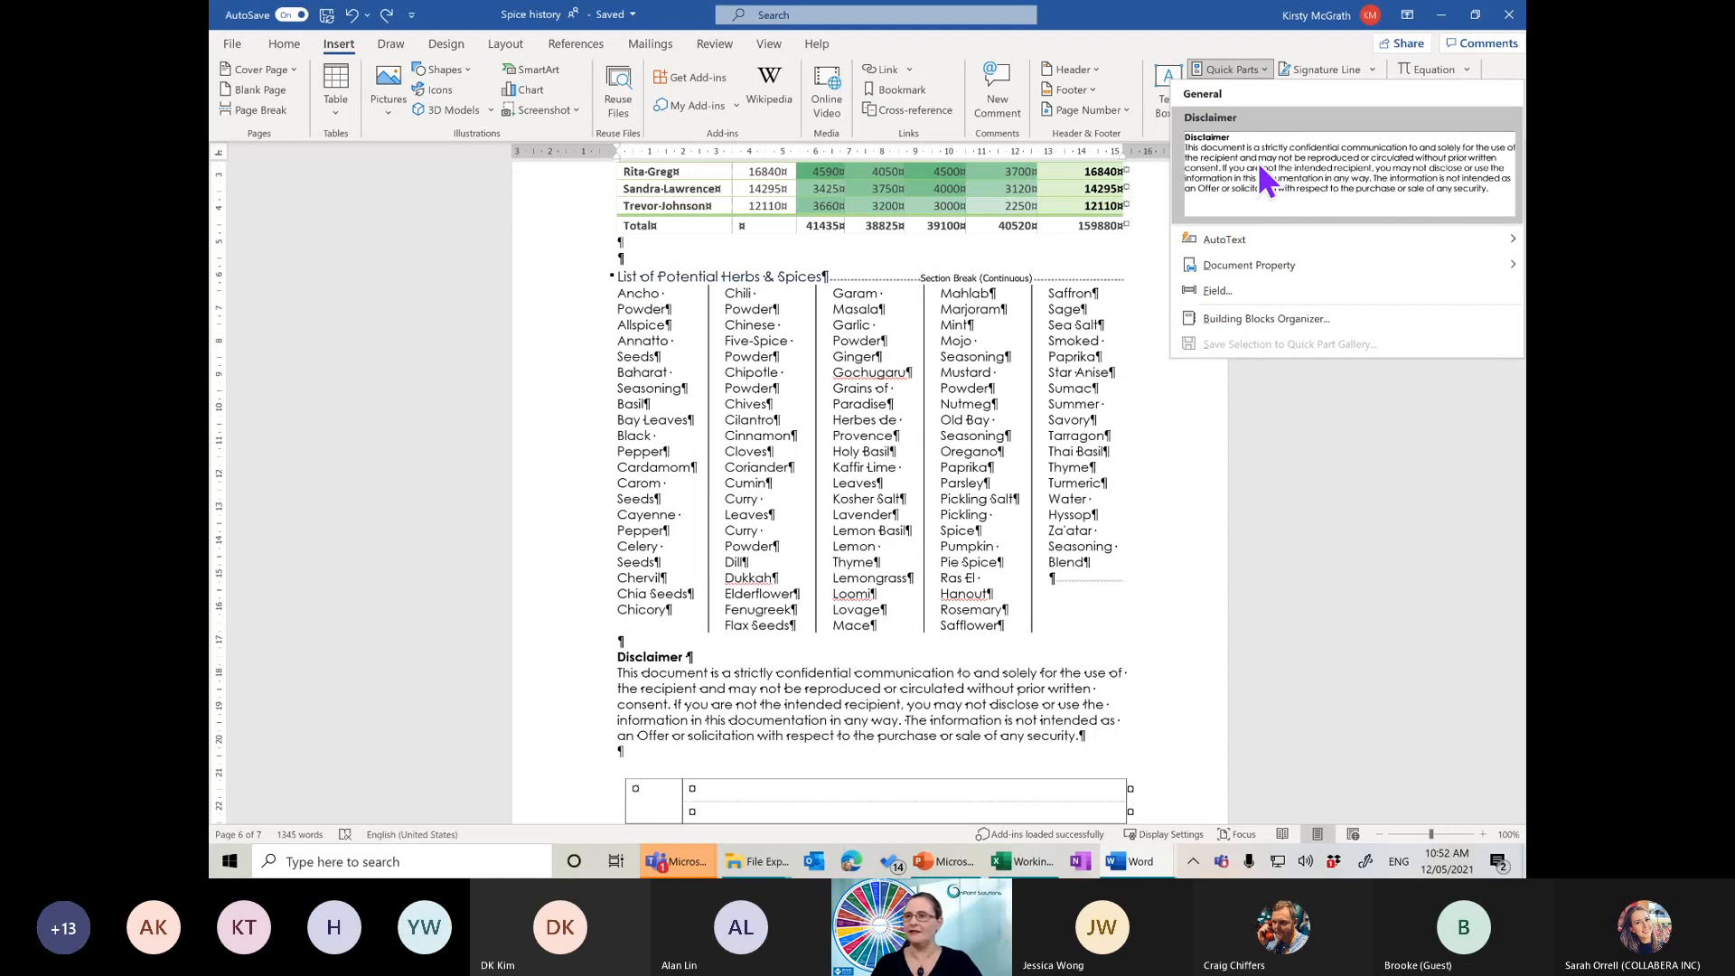
click(650, 681)
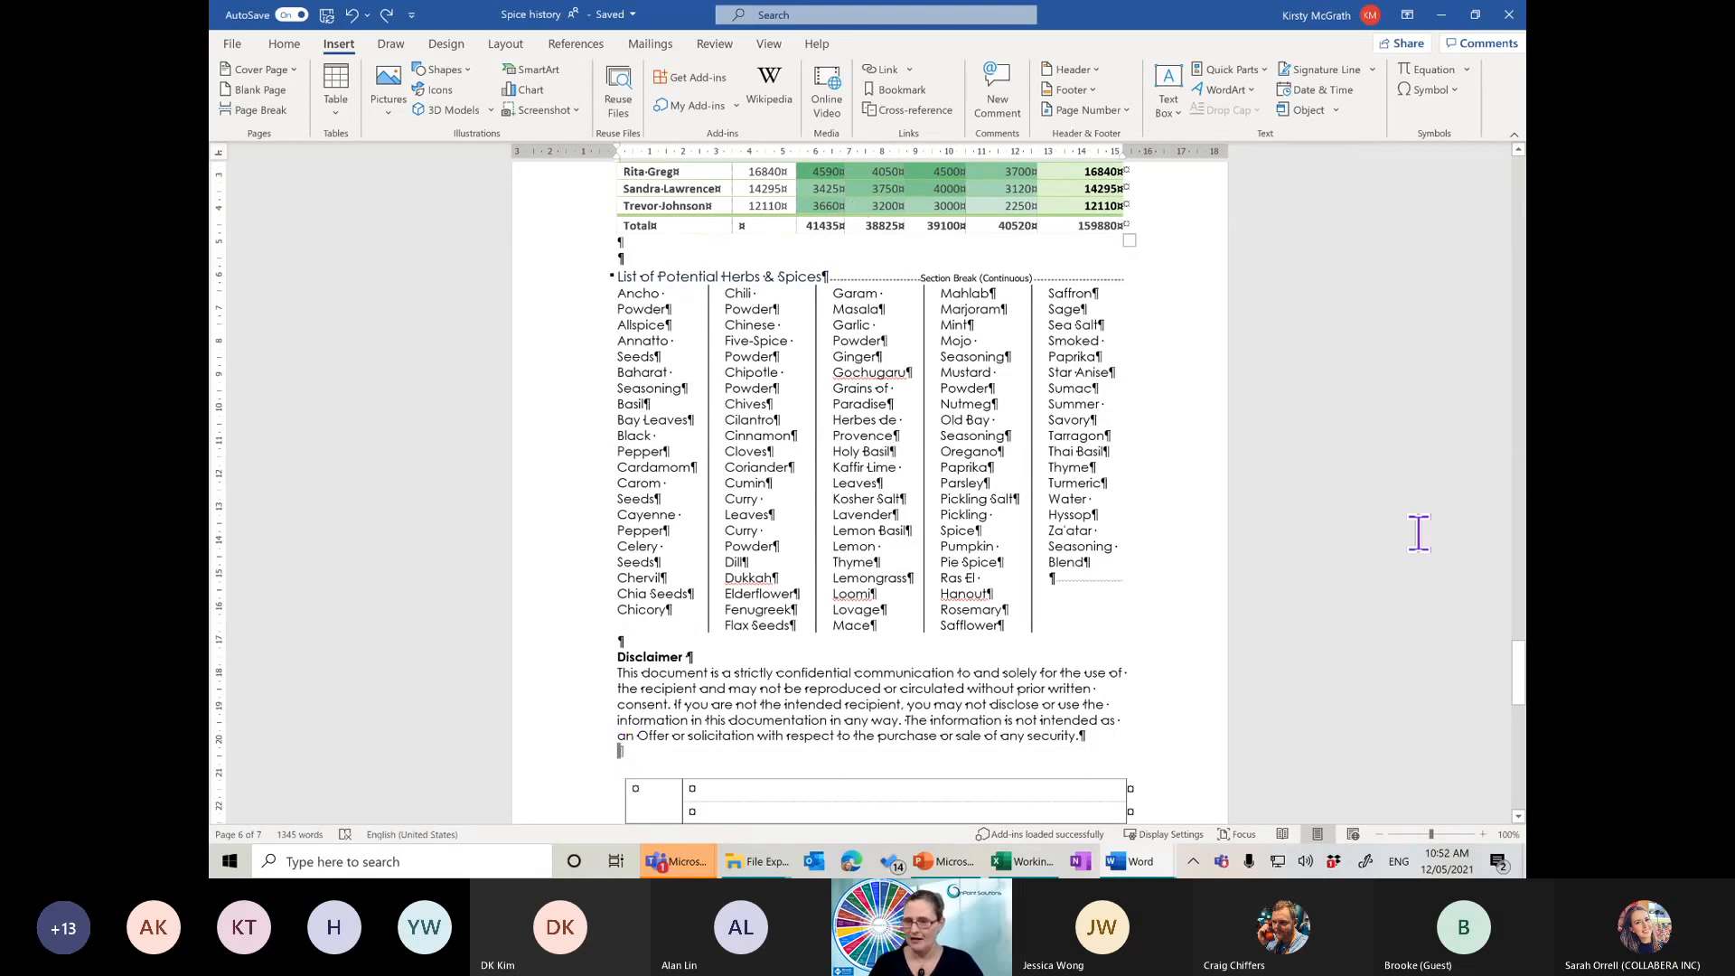
Insert a page break in the empty paragraph between the disclaimer and the table below it
mouse_move(1521, 676)
mouse_down()
mouse_move(1521, 730)
mouse_move(1521, 696)
mouse_up()
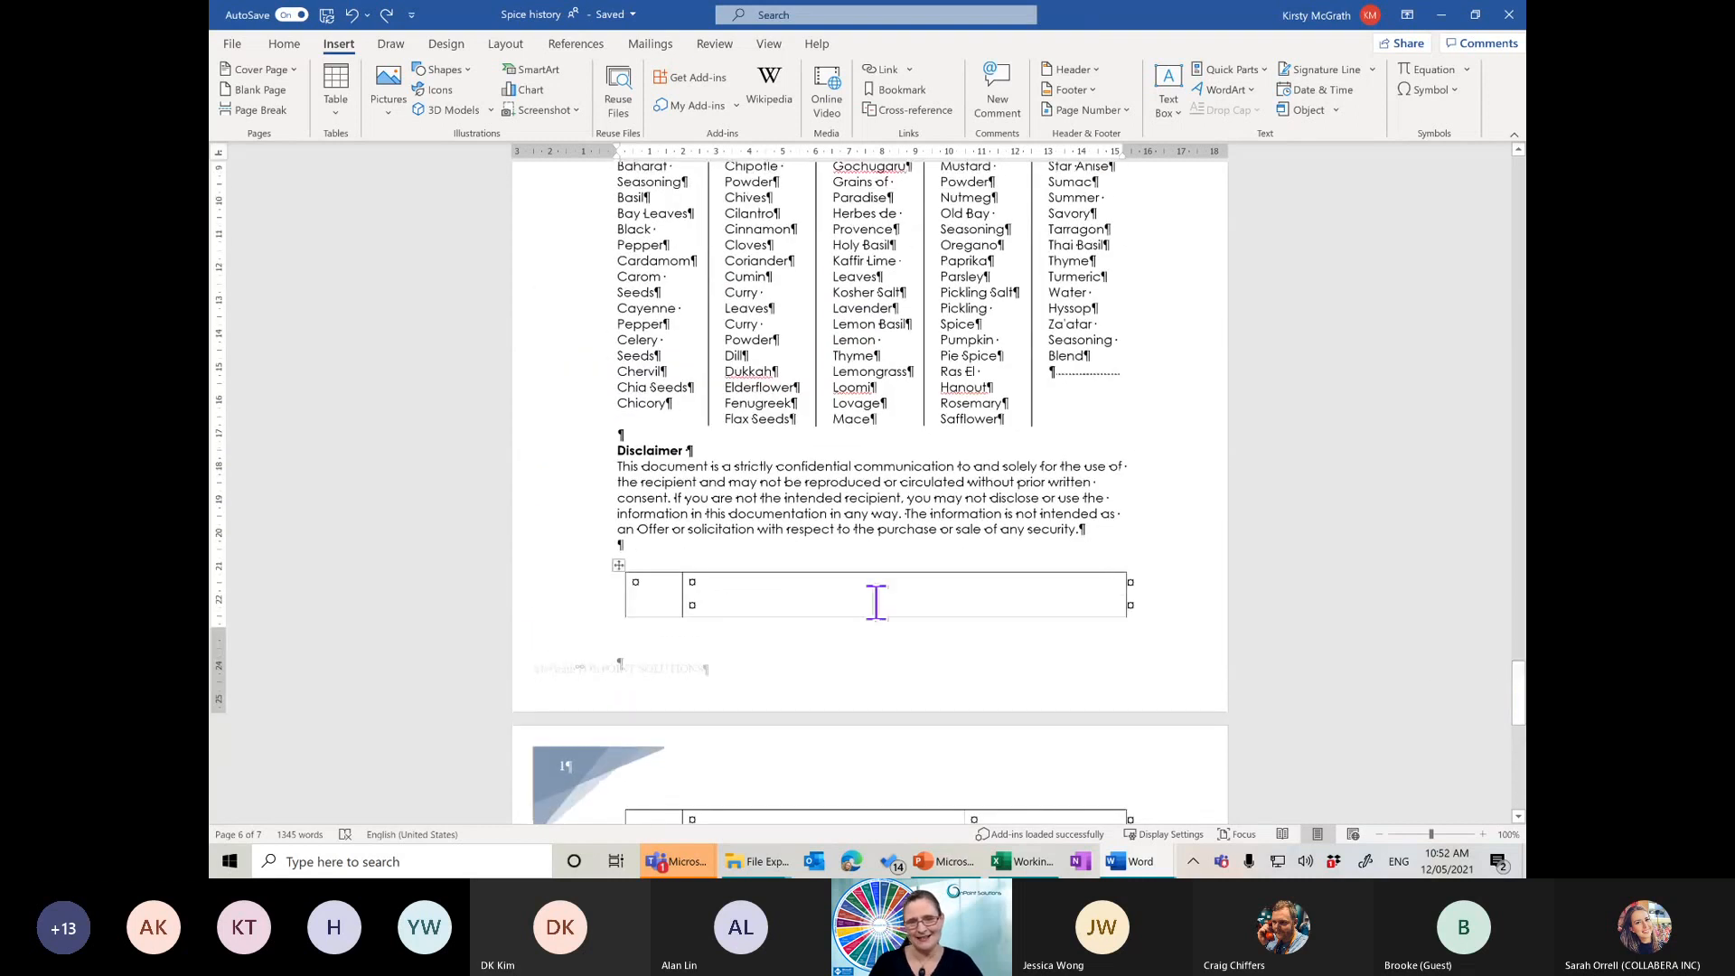
key(ctrl+Return)
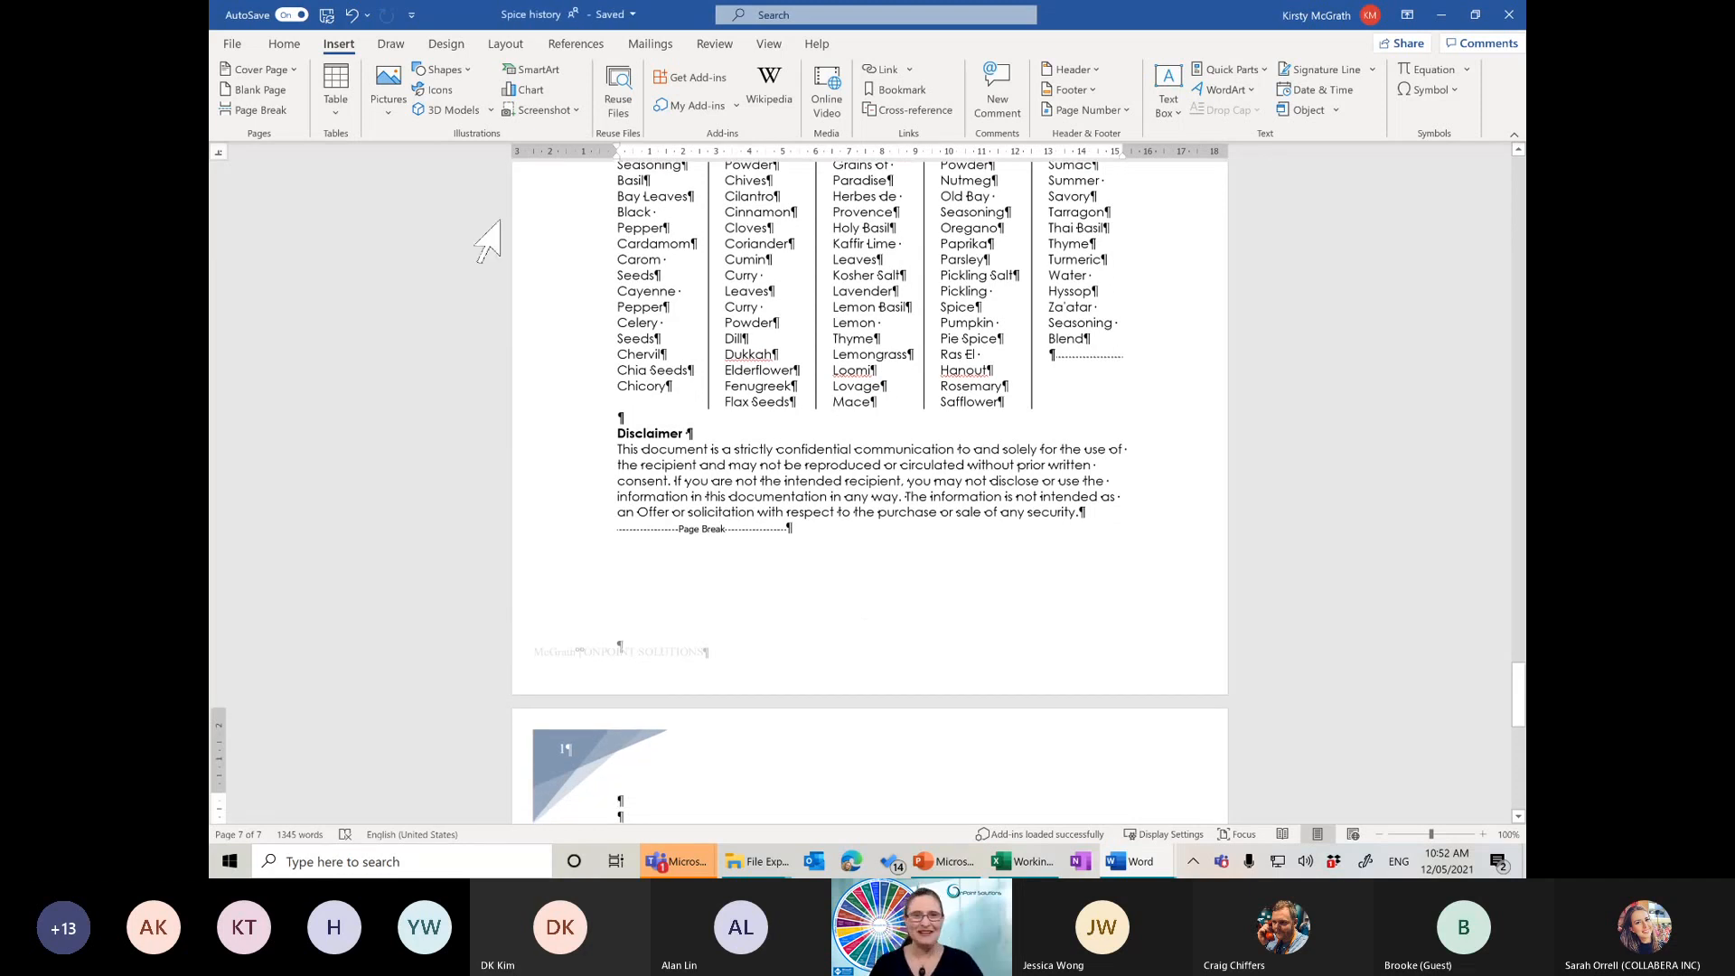
Dictate several lines of text into the empty paragraph above the table on the new page, then stop the dictation
click(282, 45)
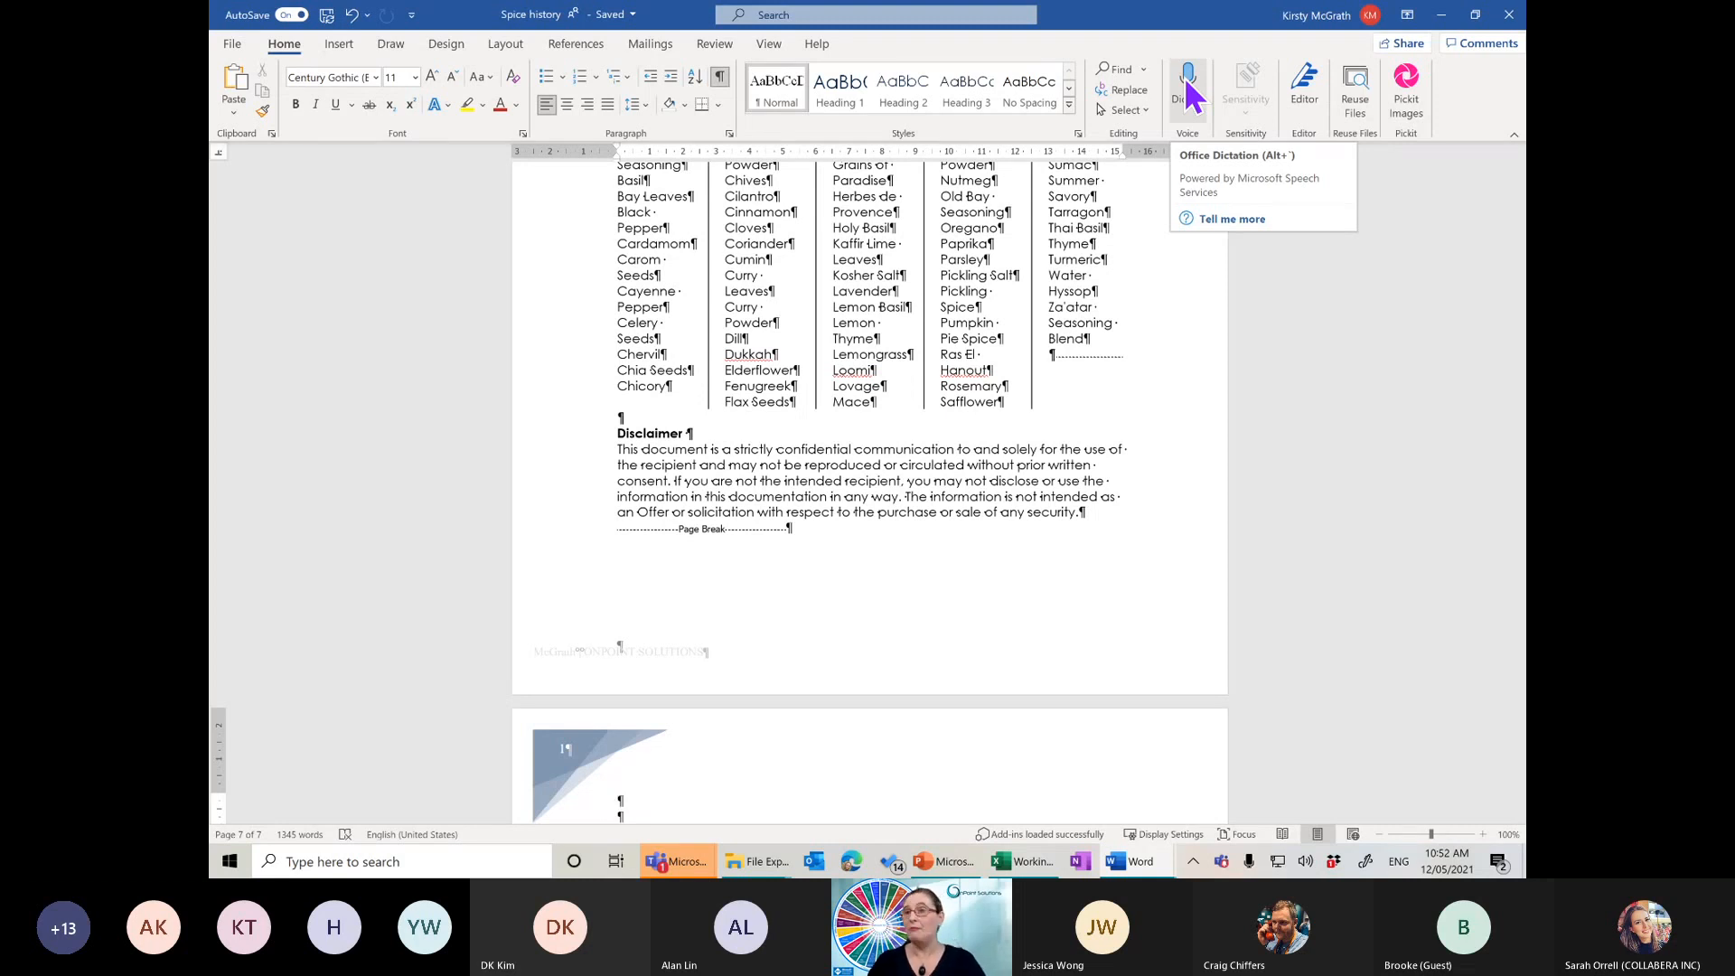
click(1183, 77)
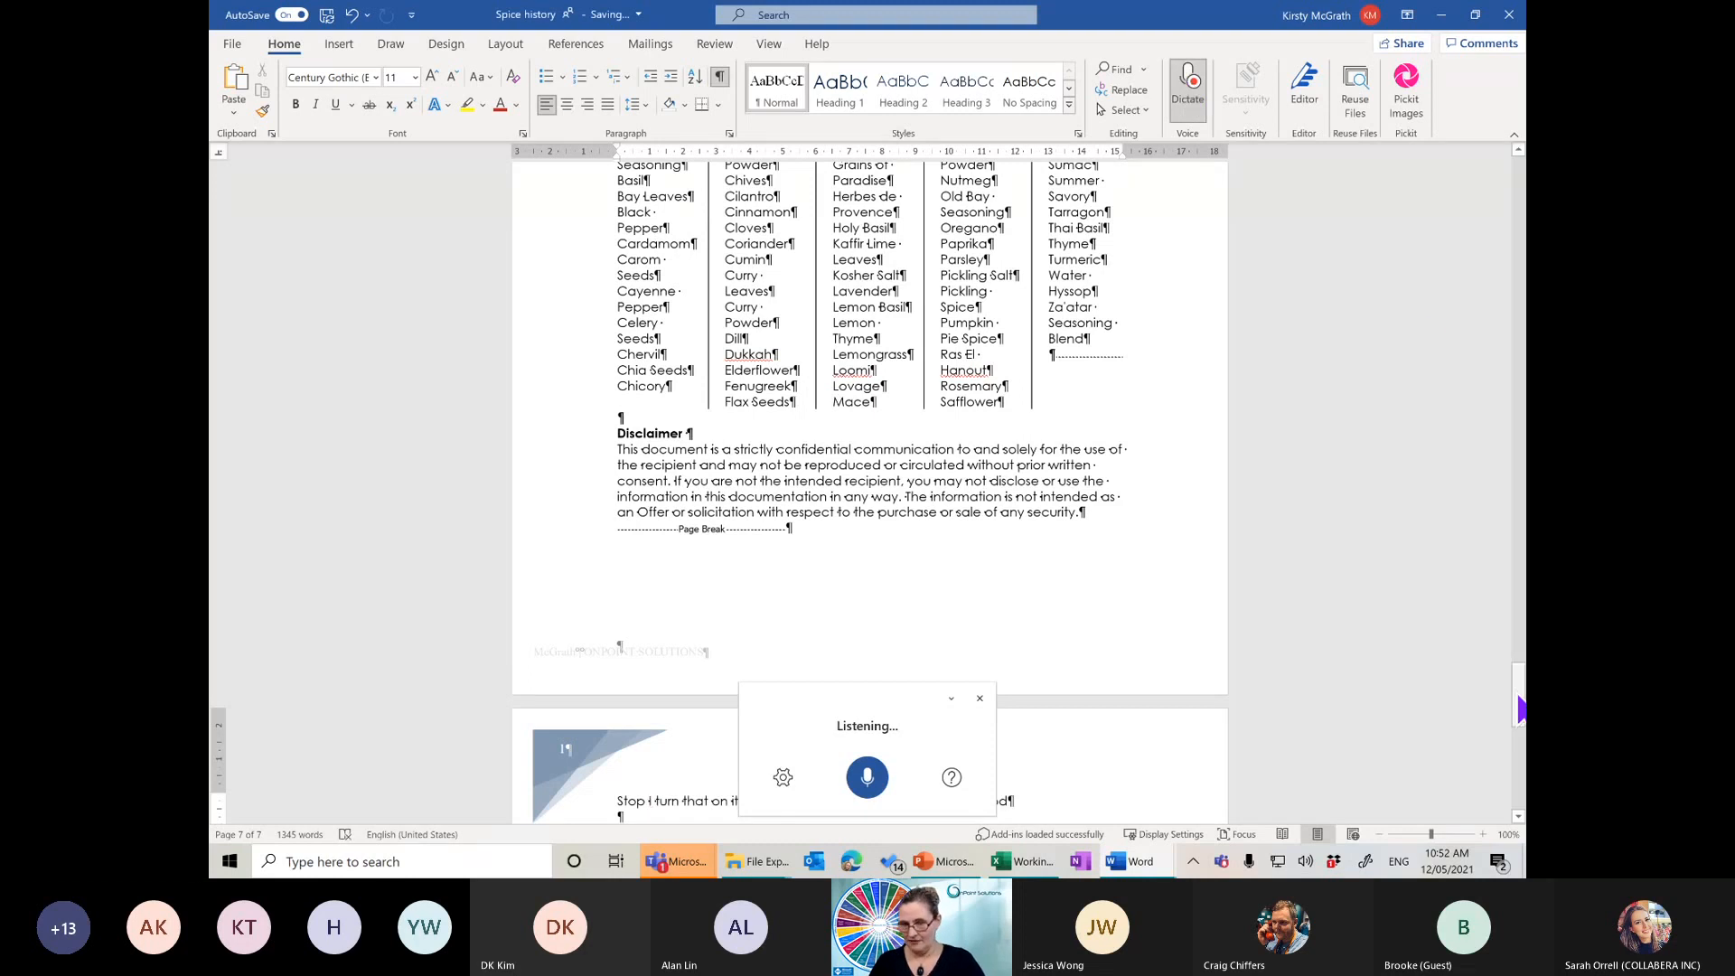
drag(1518, 704, 1520, 759)
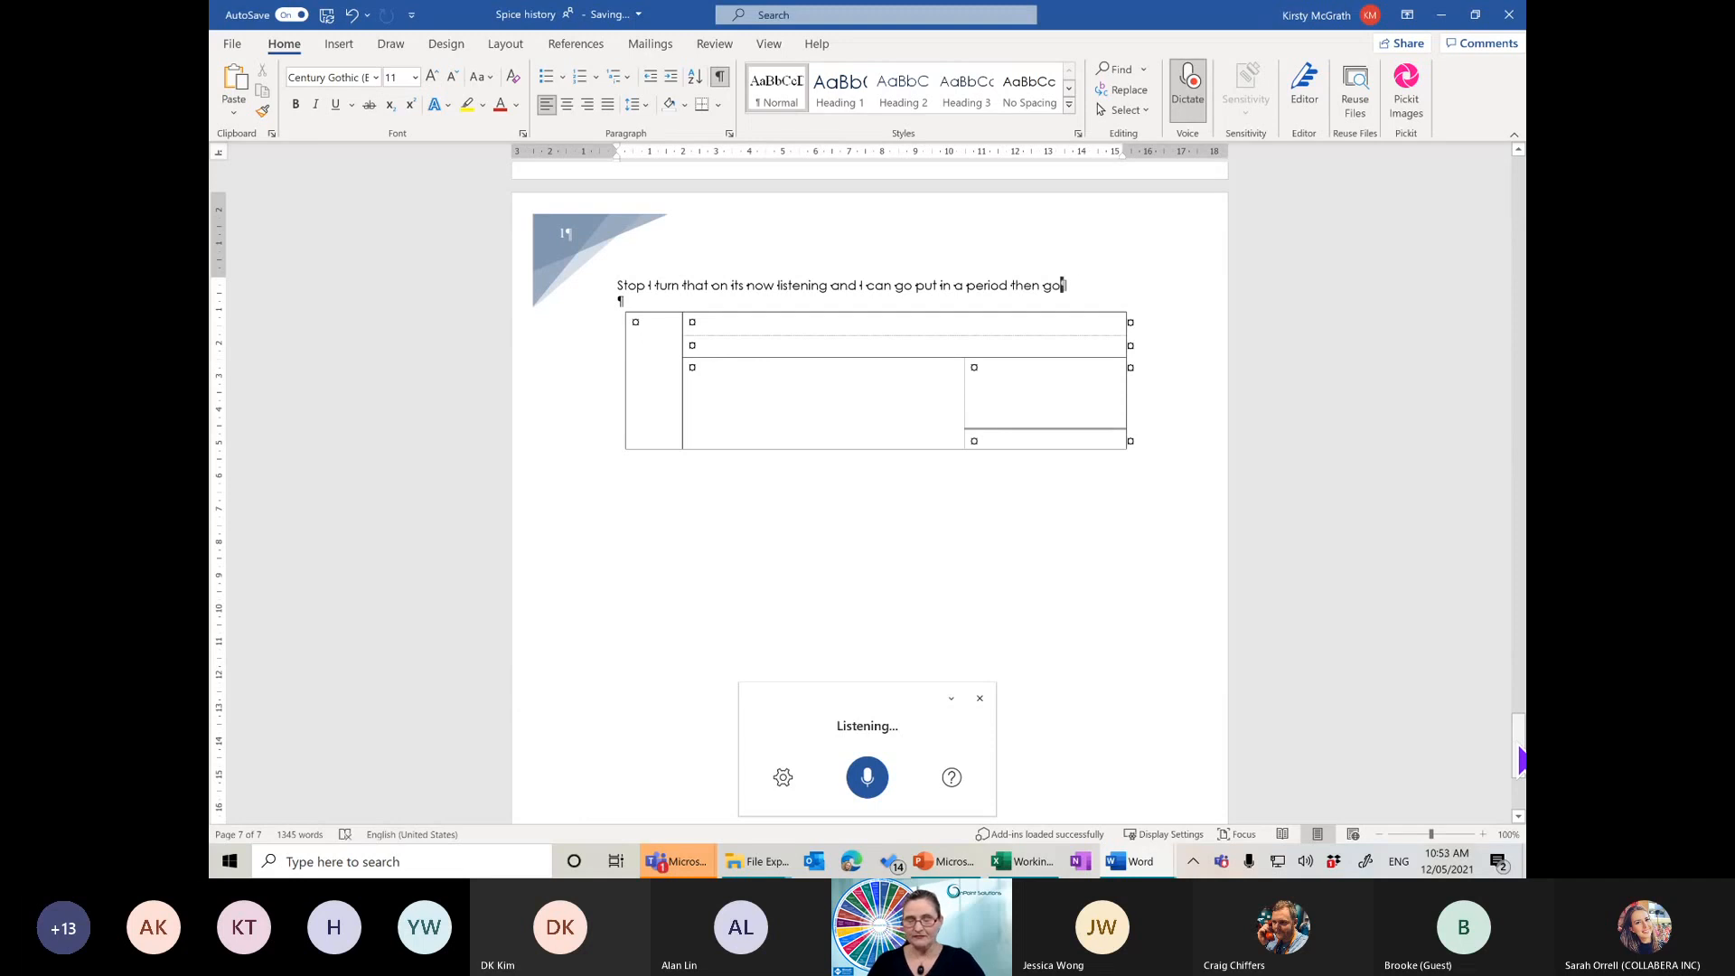
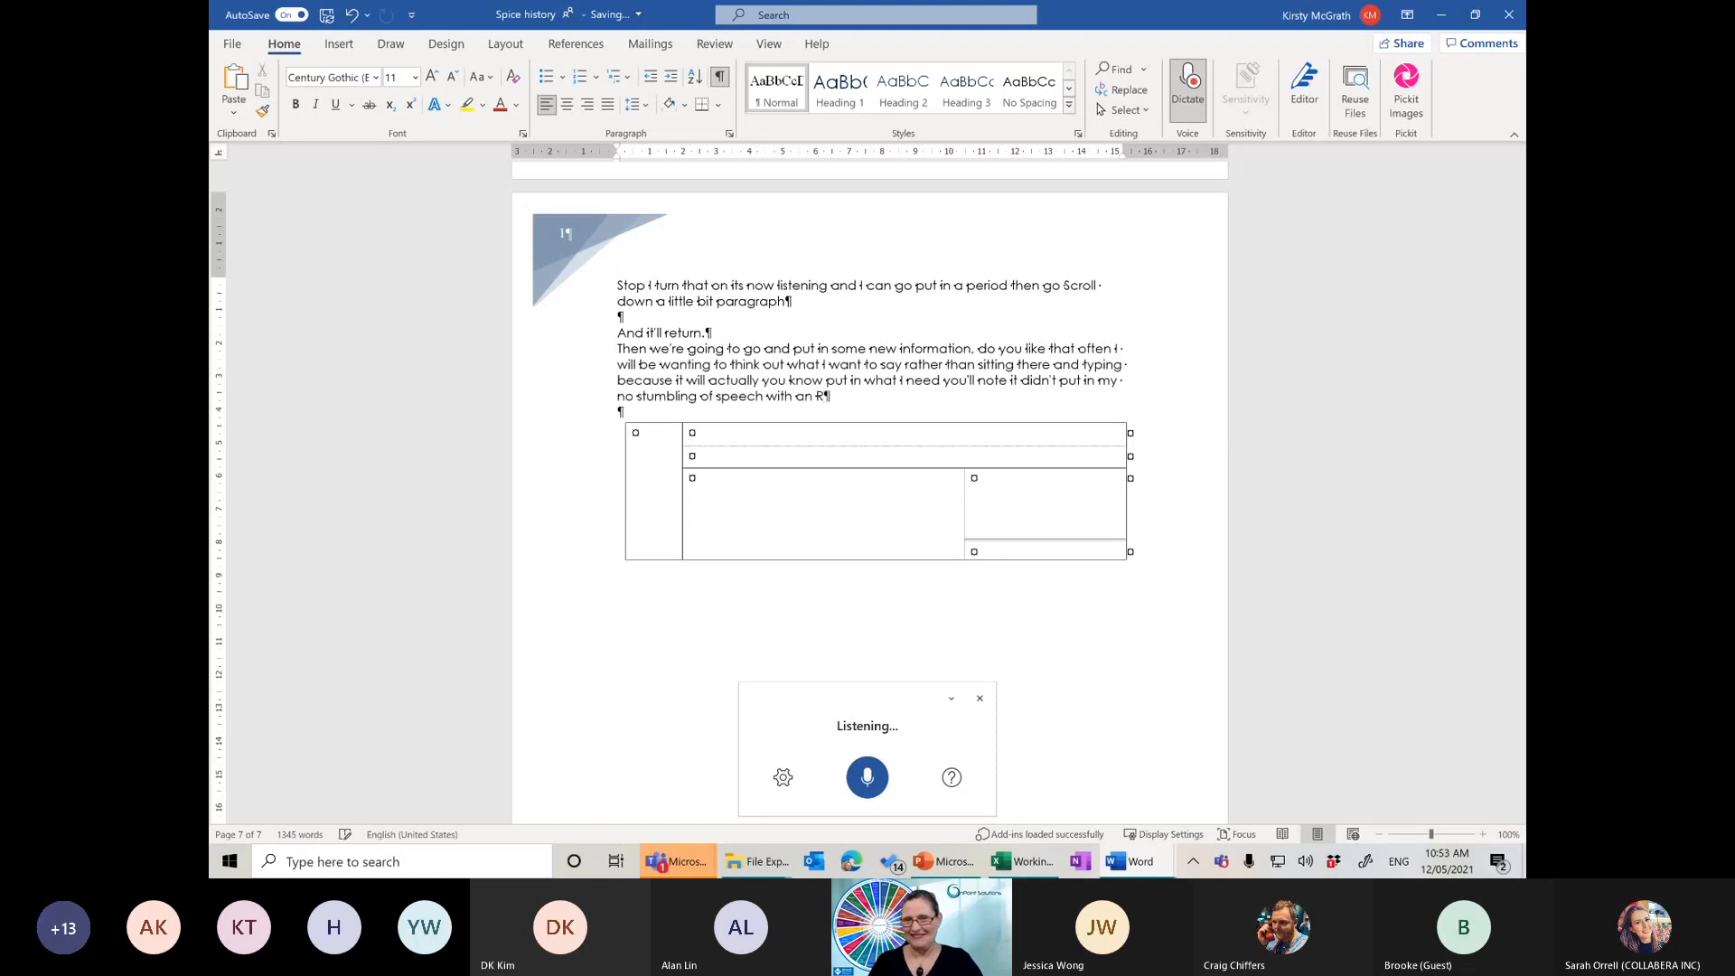
click(1187, 90)
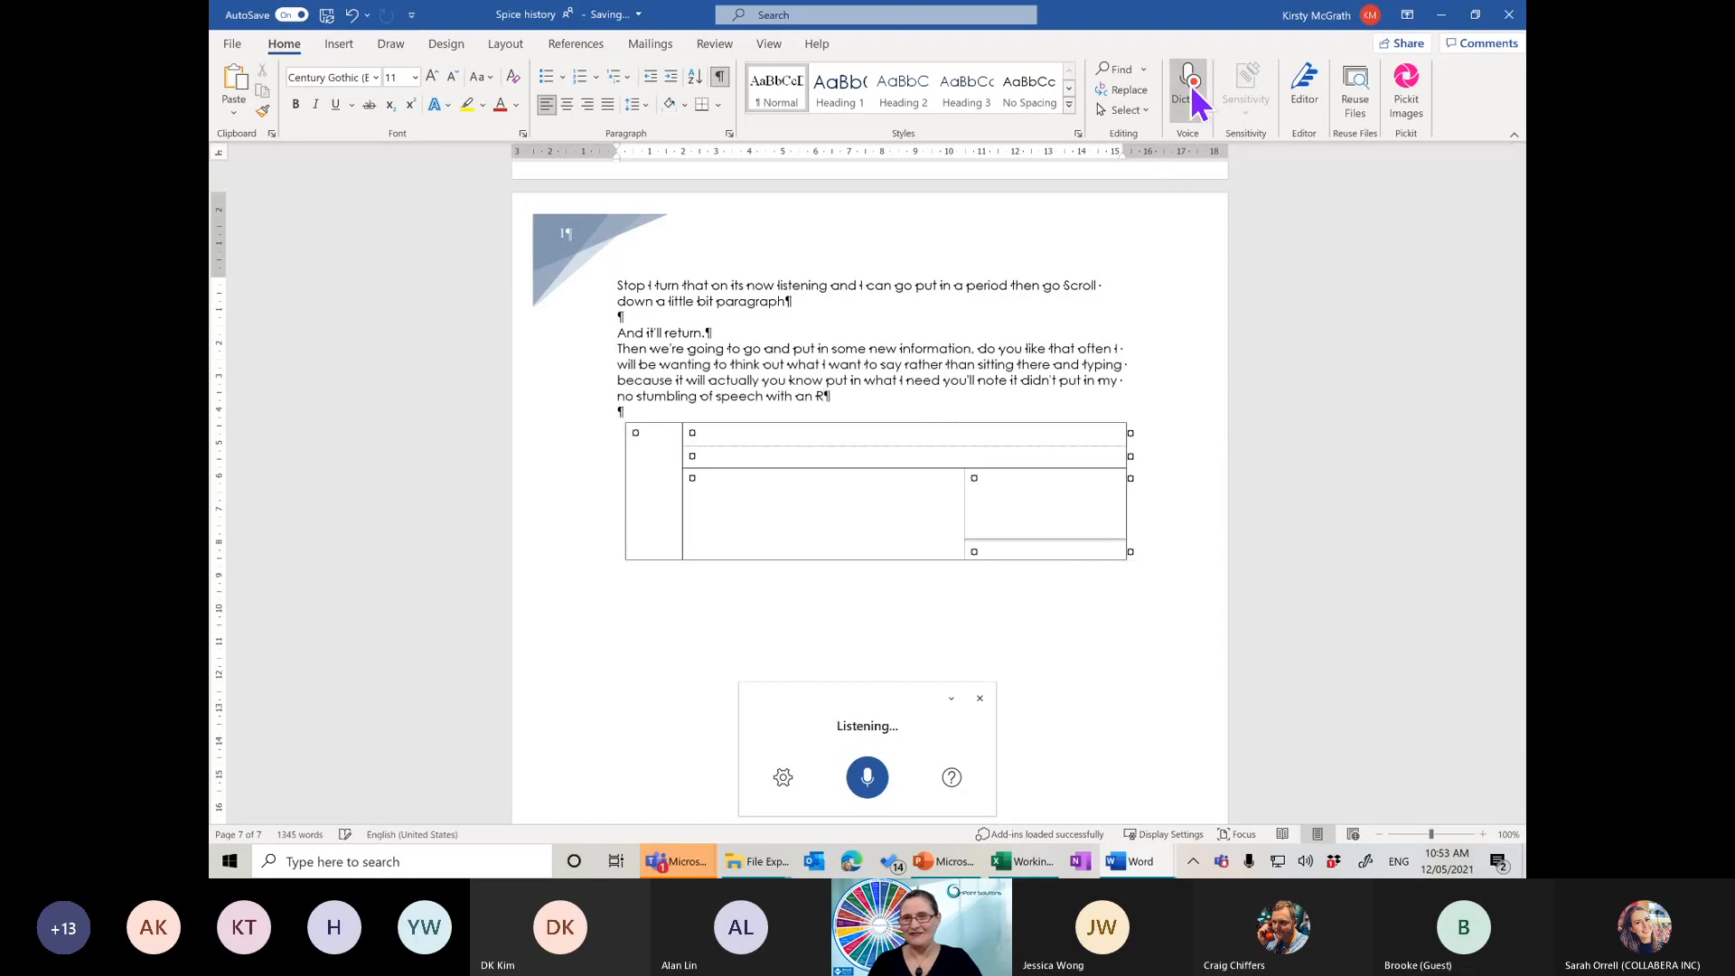
Delete the stray characters after "no stumbling of speech with an" and add an empty paragraph below the dictated text
double_click(829, 402)
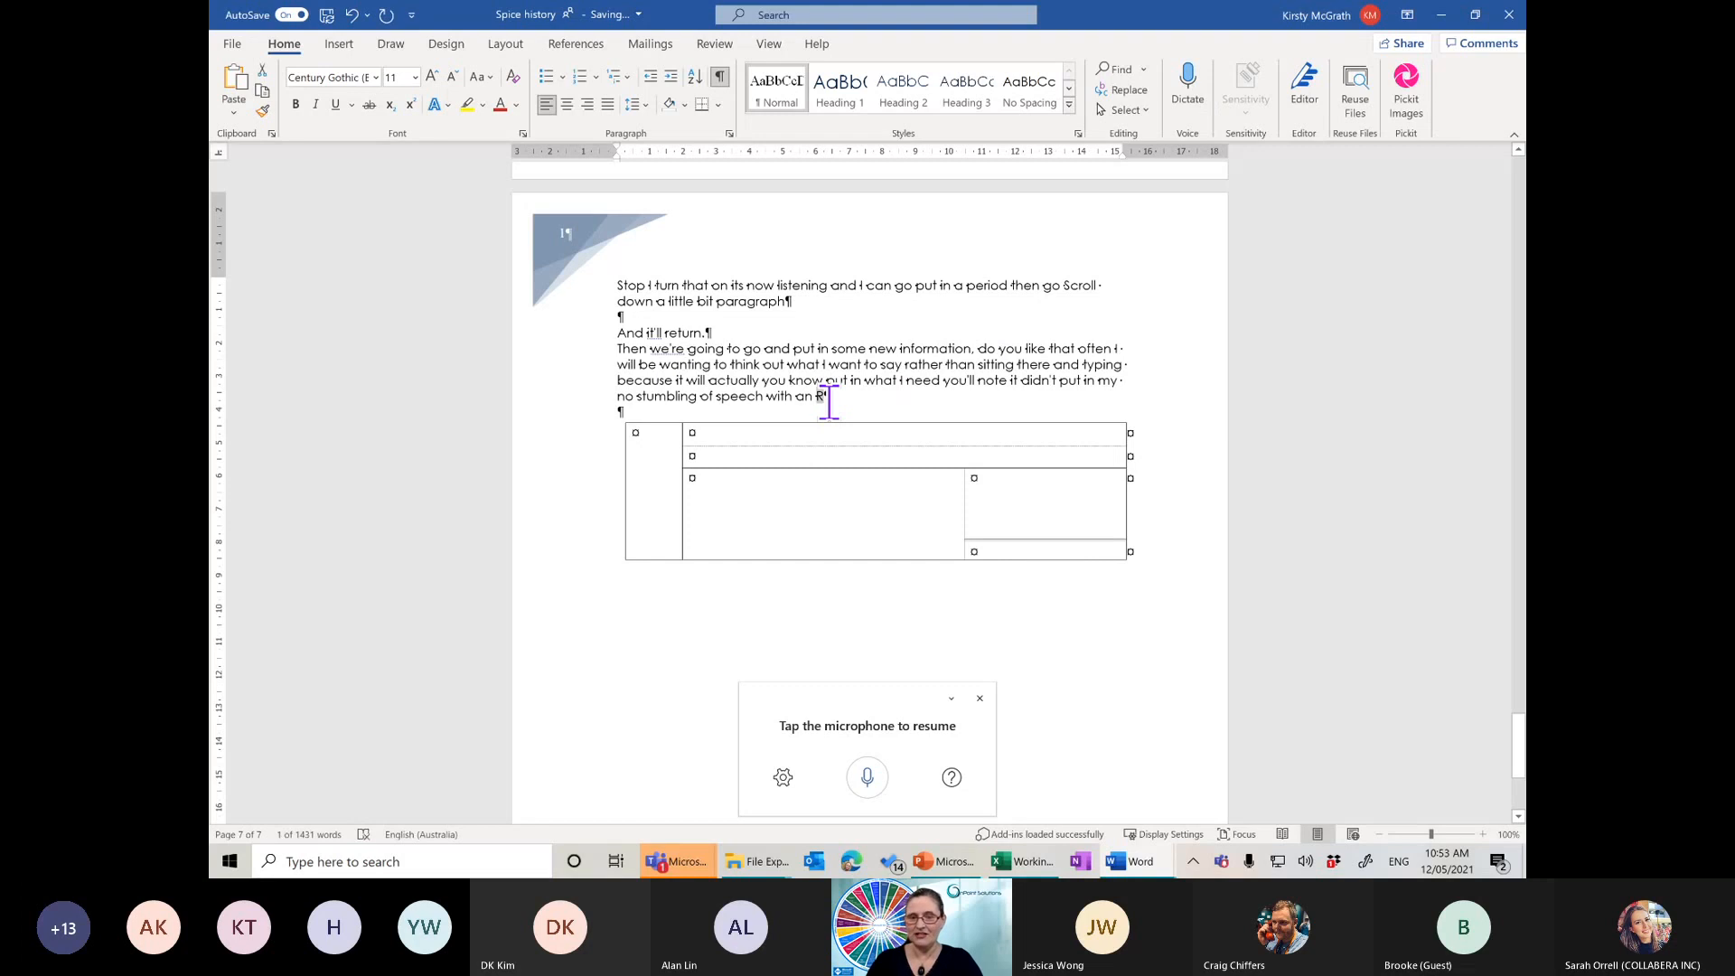
key(BackSpace)
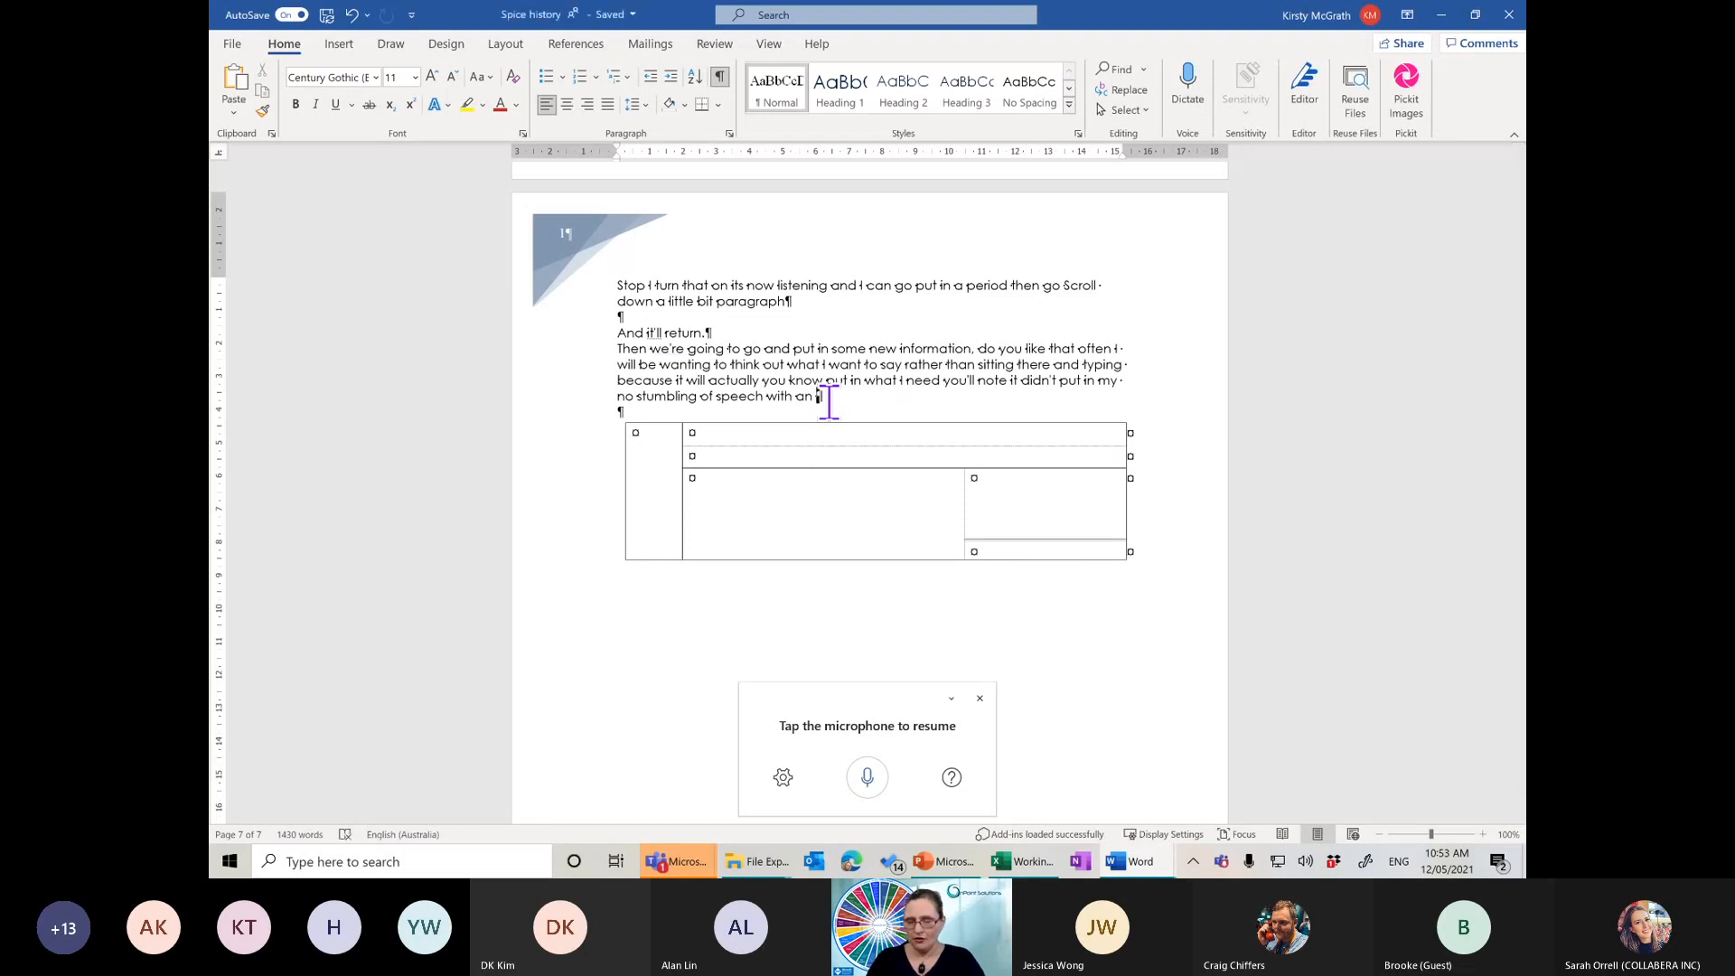
key(Return)
Open the Wikipedia add-in, trust it and search for parsley
click(341, 45)
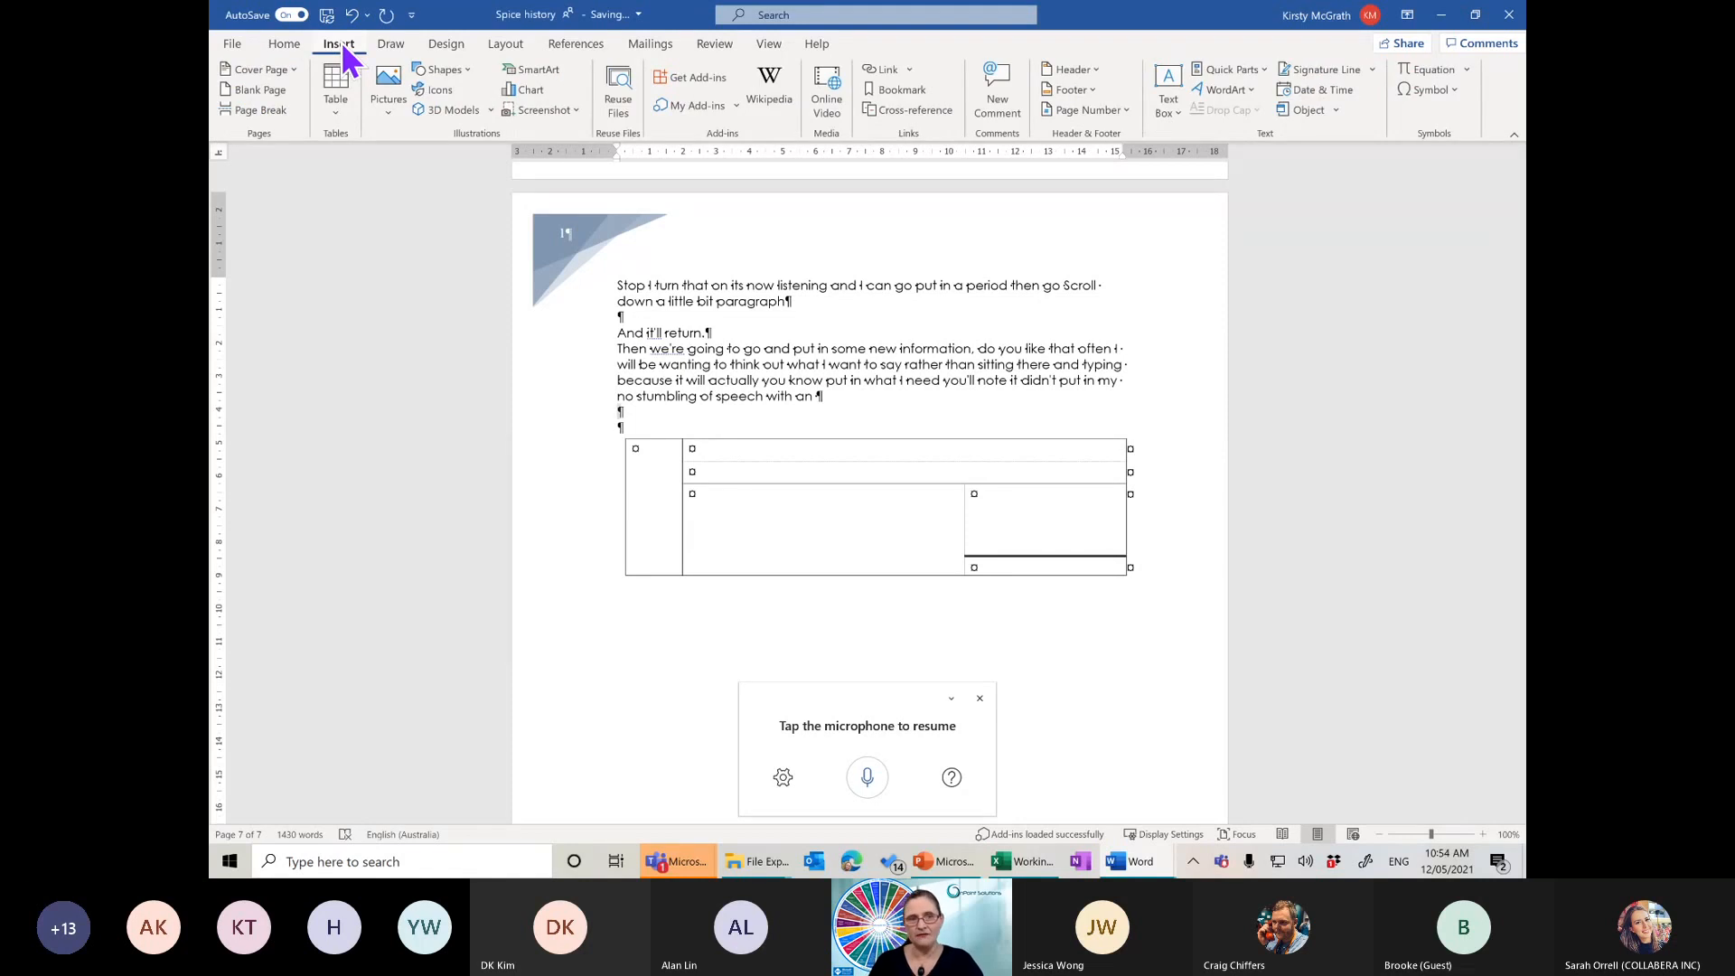
click(764, 91)
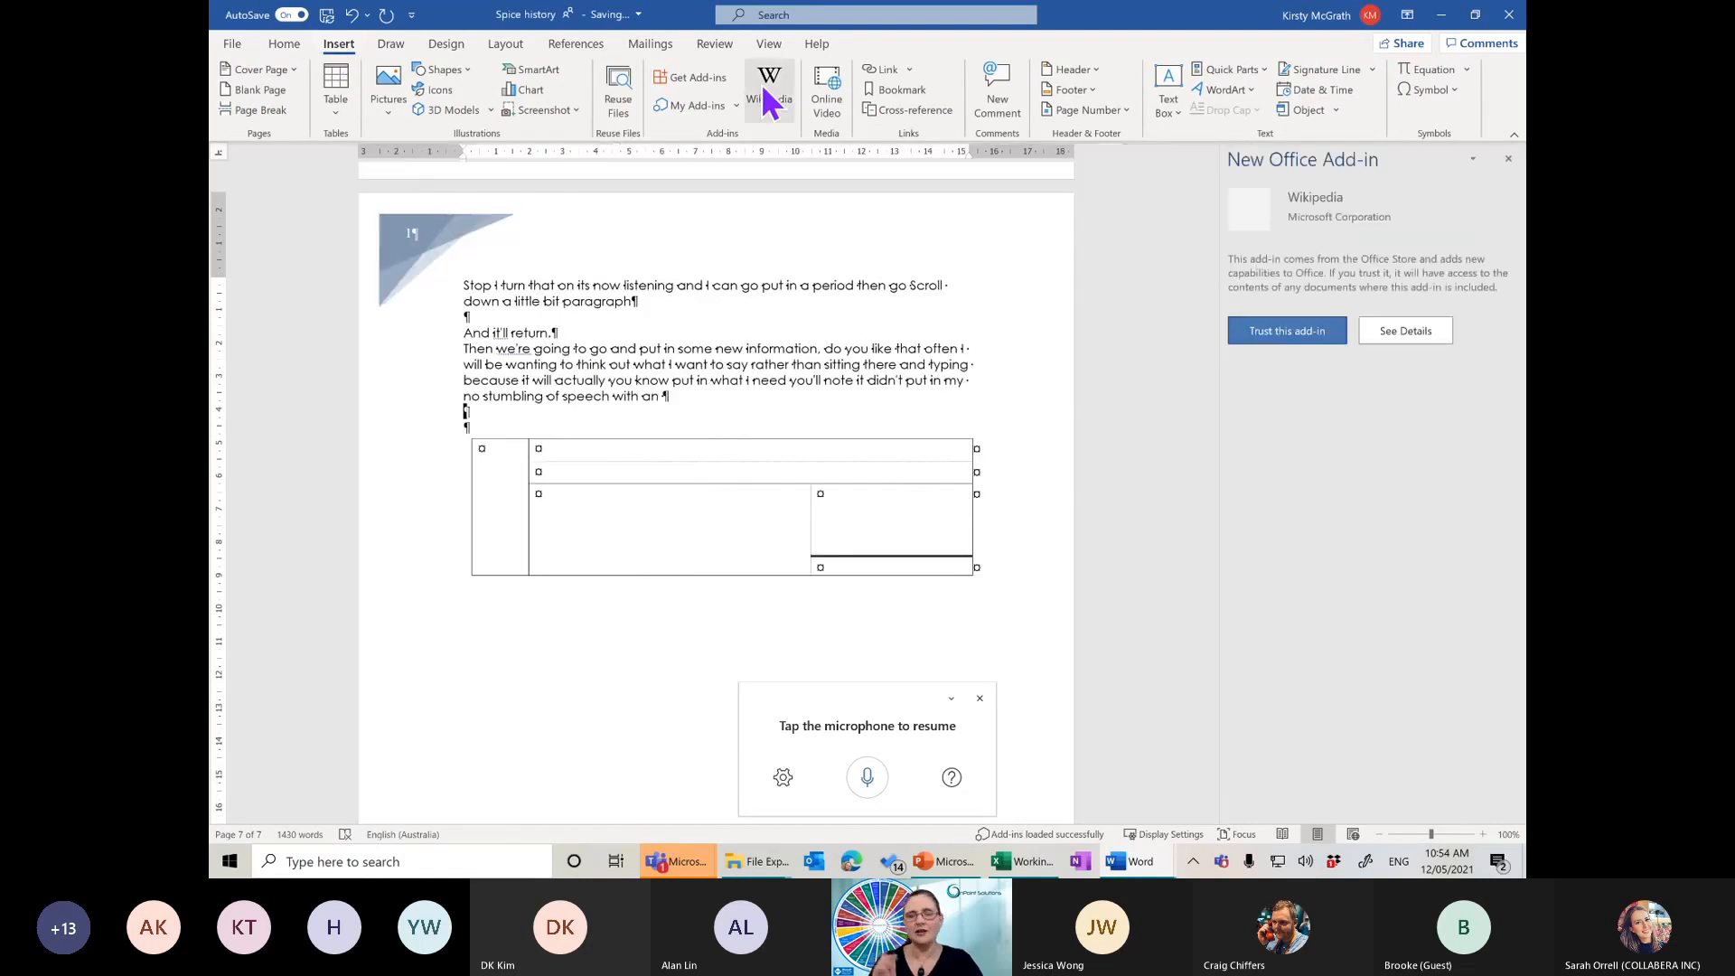
click(1301, 340)
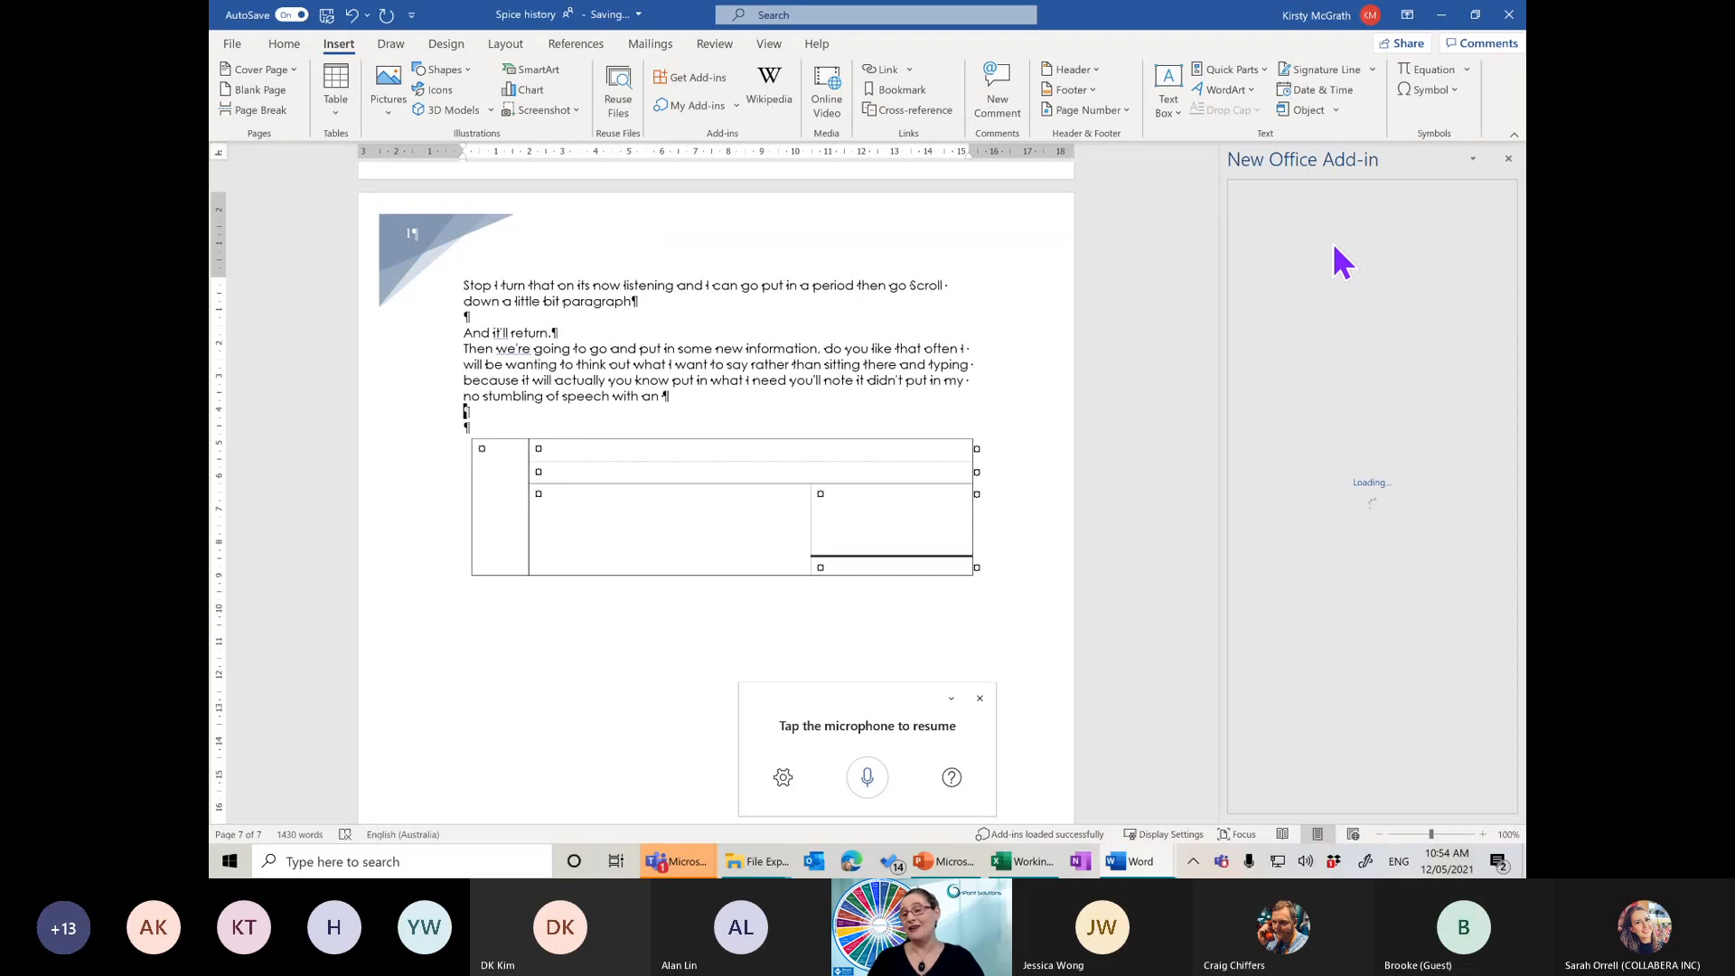
click(1302, 250)
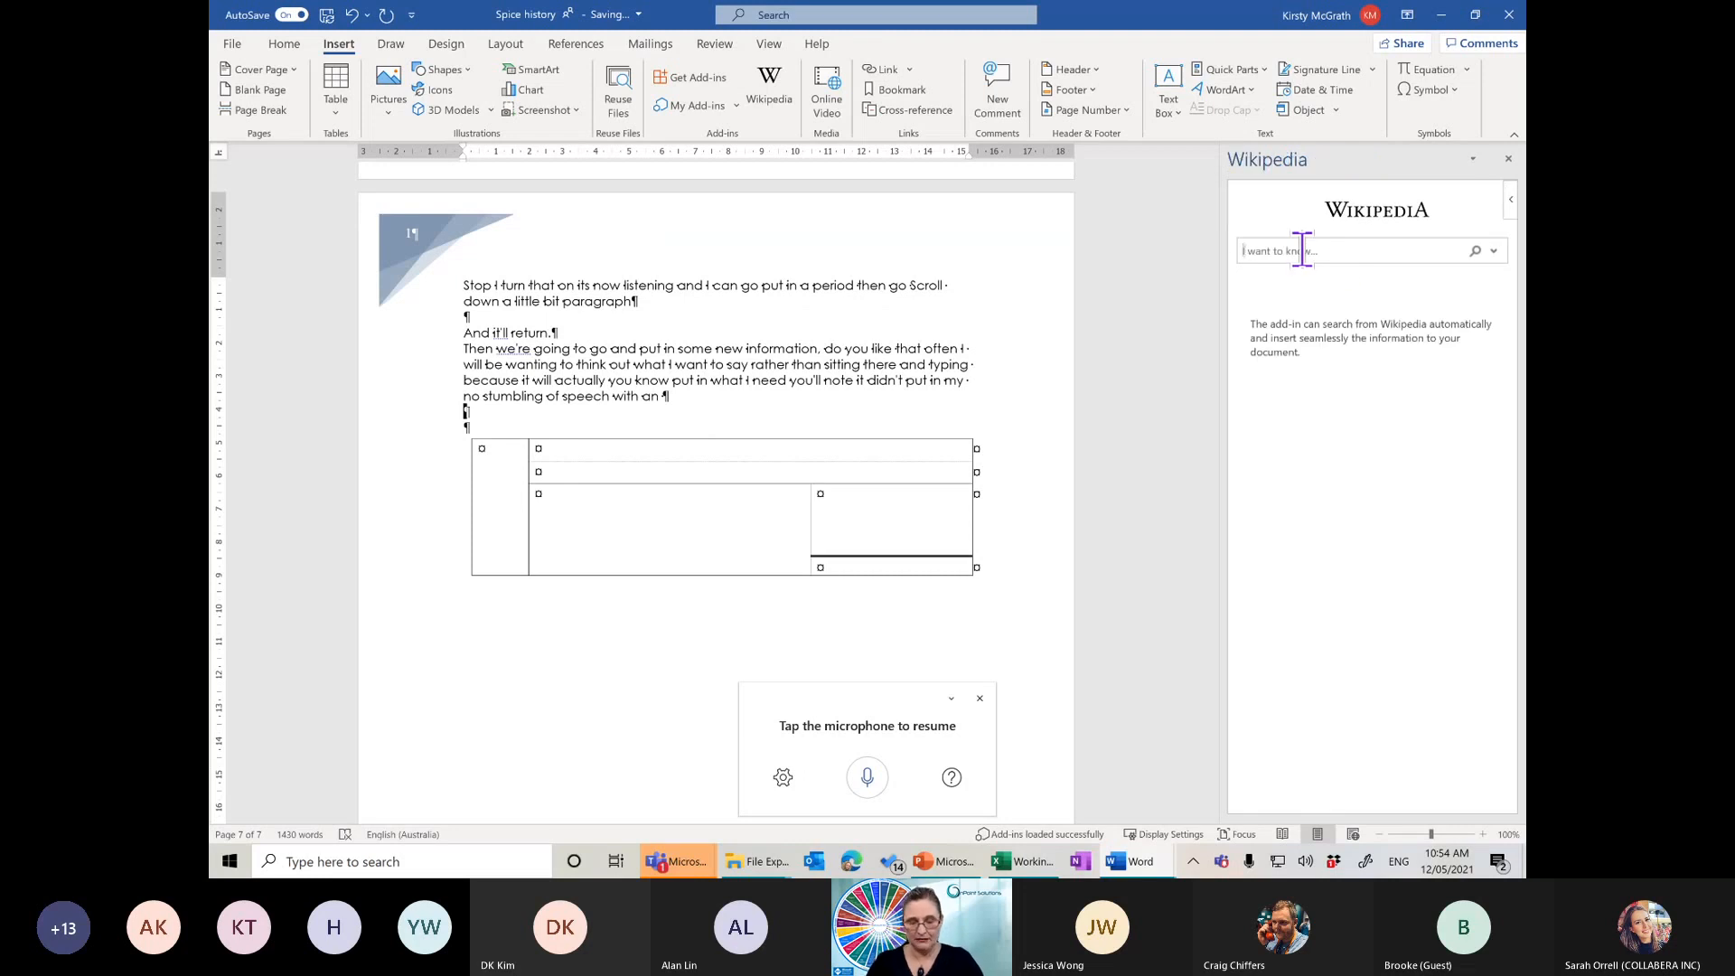
text(parsley)
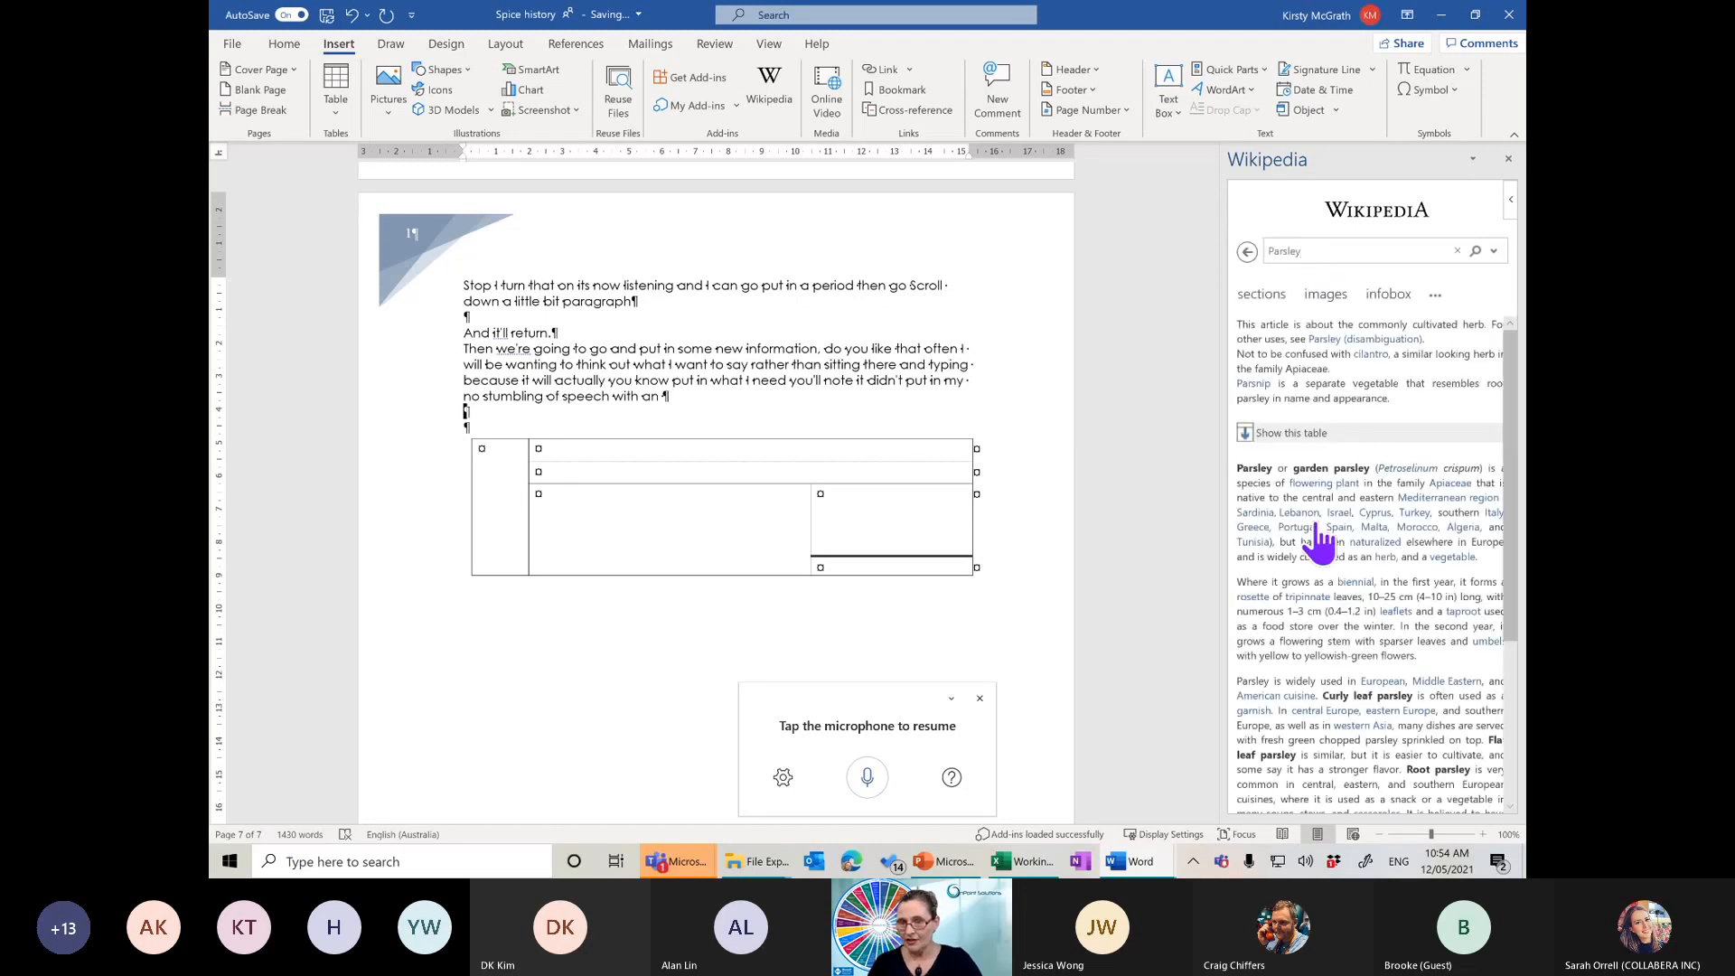
View the Portugal article linked from the Parsley article, and return to the Parsley article
click(1317, 529)
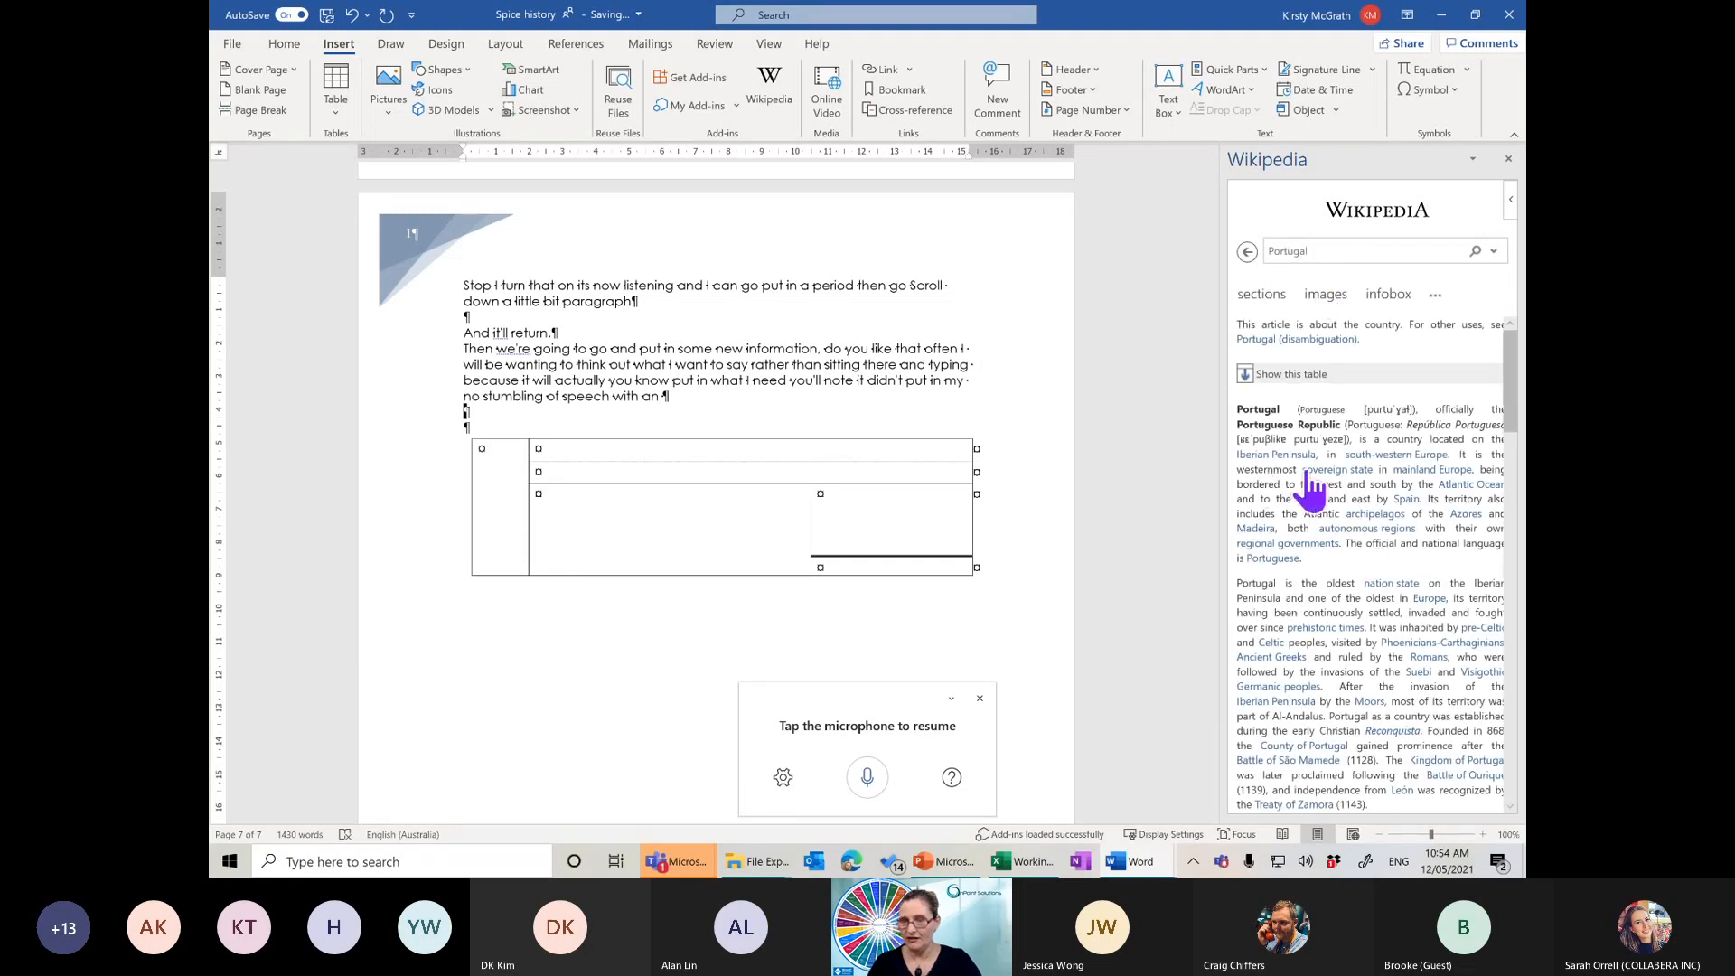
click(1321, 547)
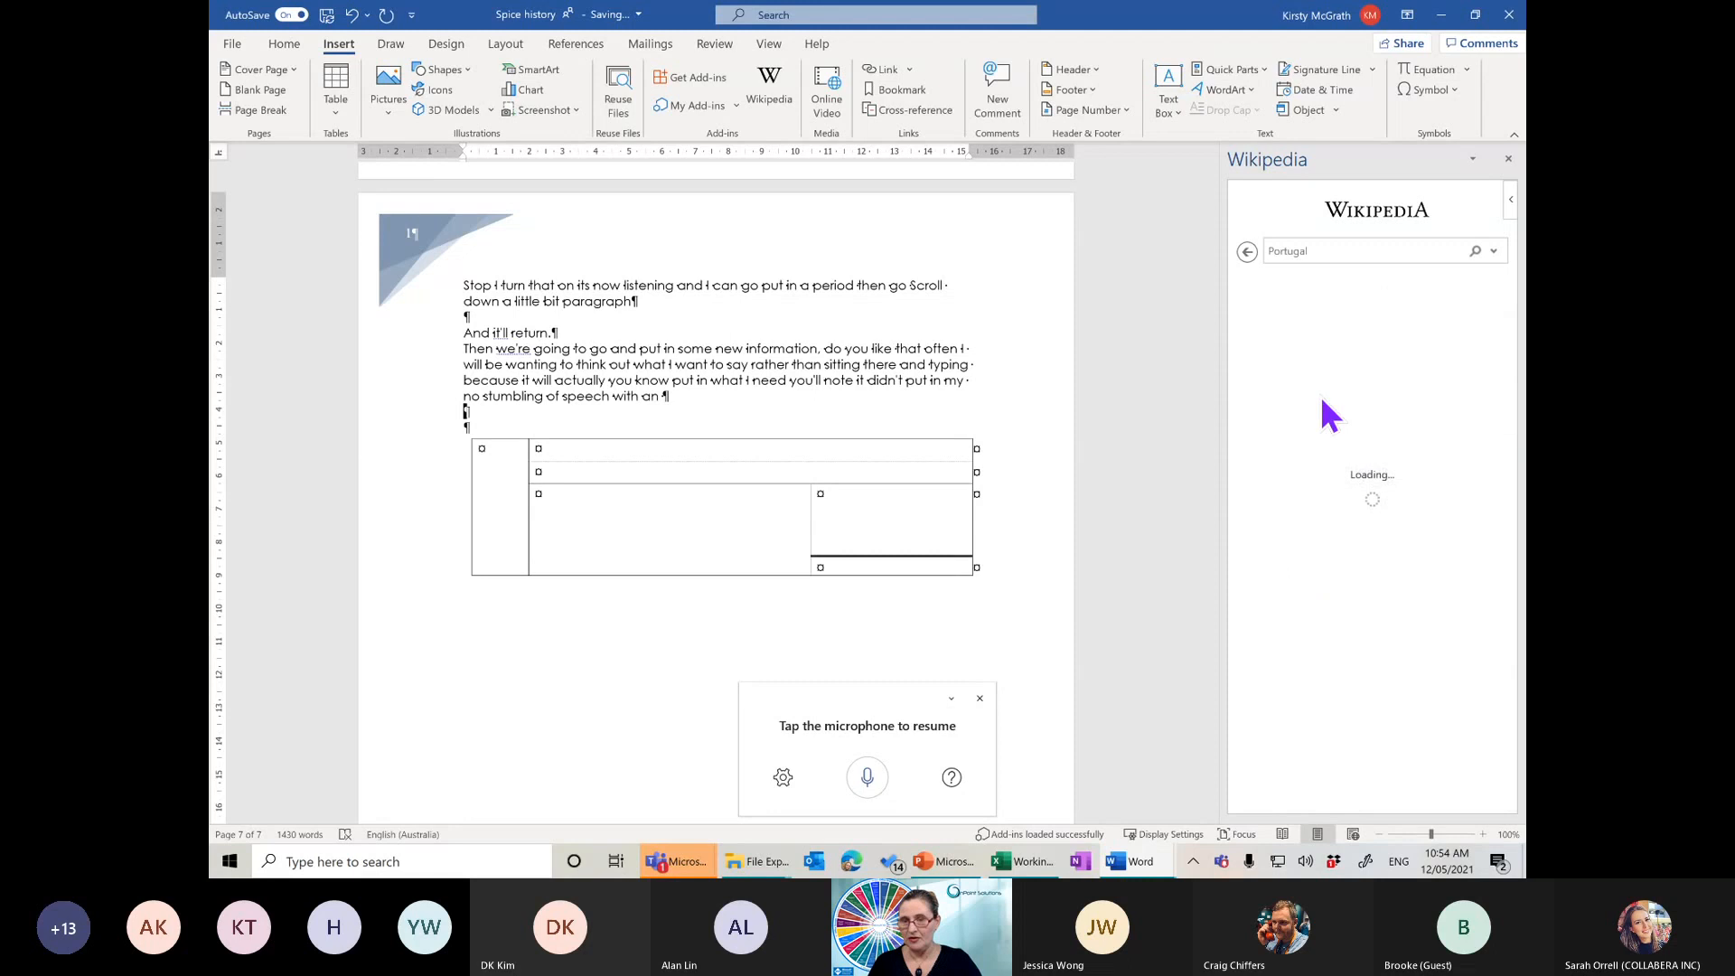
click(1247, 253)
click(1247, 253)
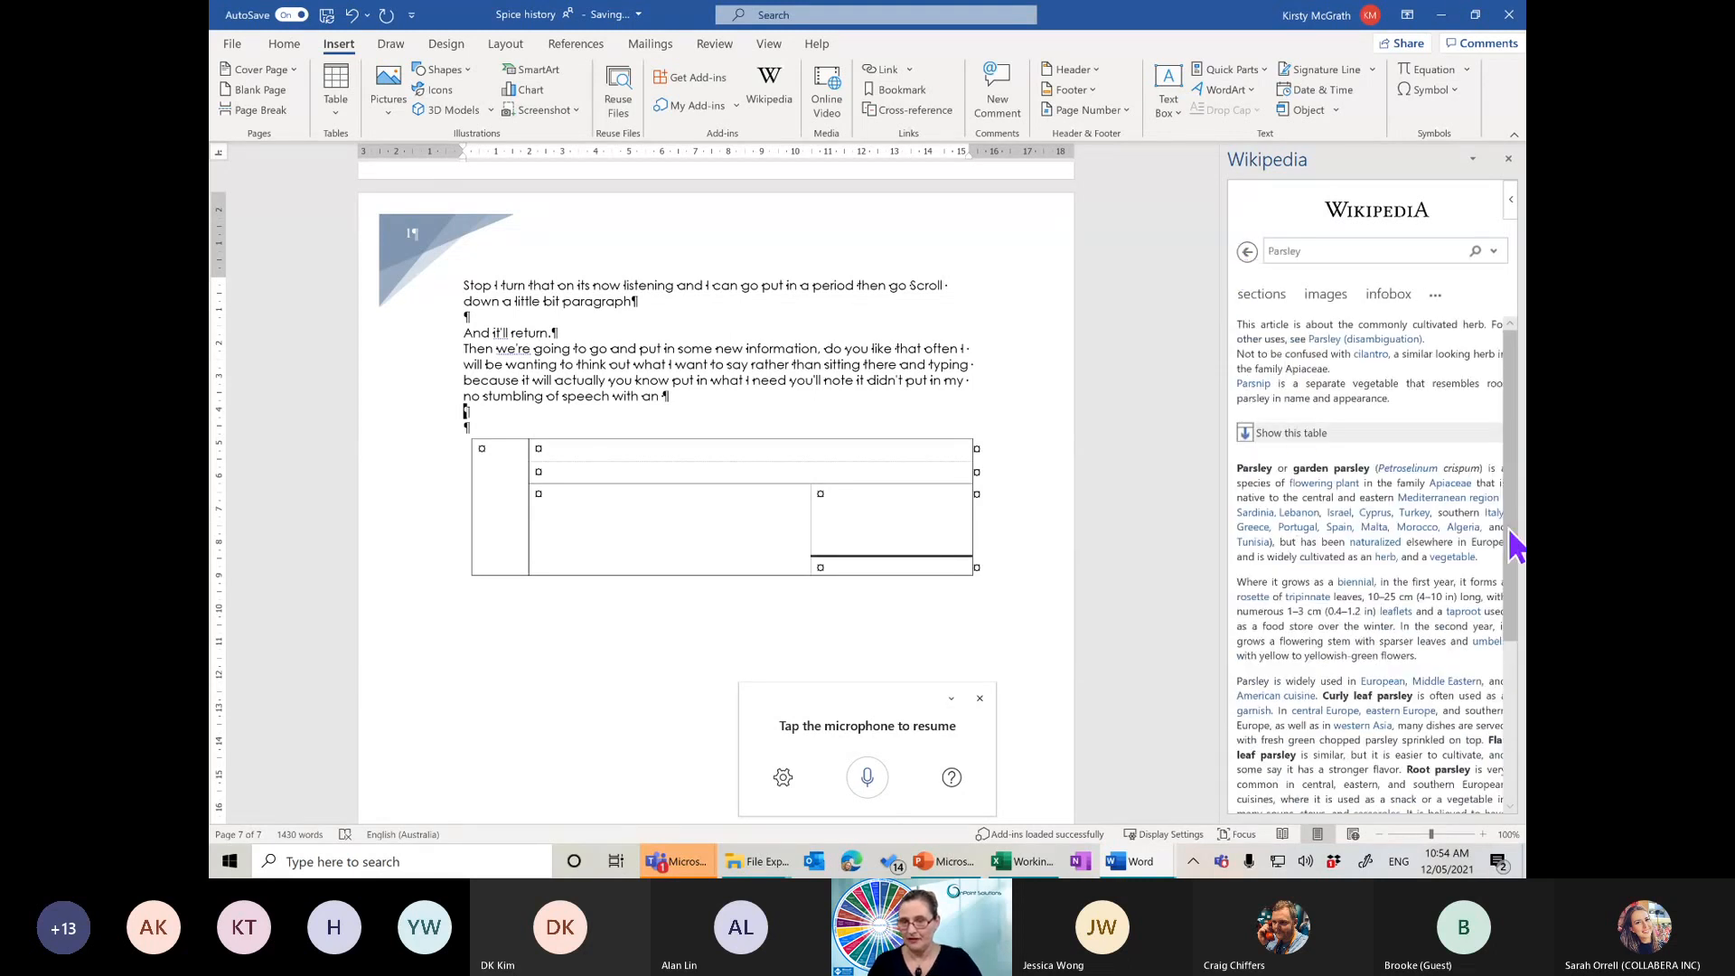
Copy the Parsley article's opening paragraph into the document below the dictated text, and insert it again through the add-in as a sourced quotation
drag(1487, 557, 1234, 472)
key(ctrl+c)
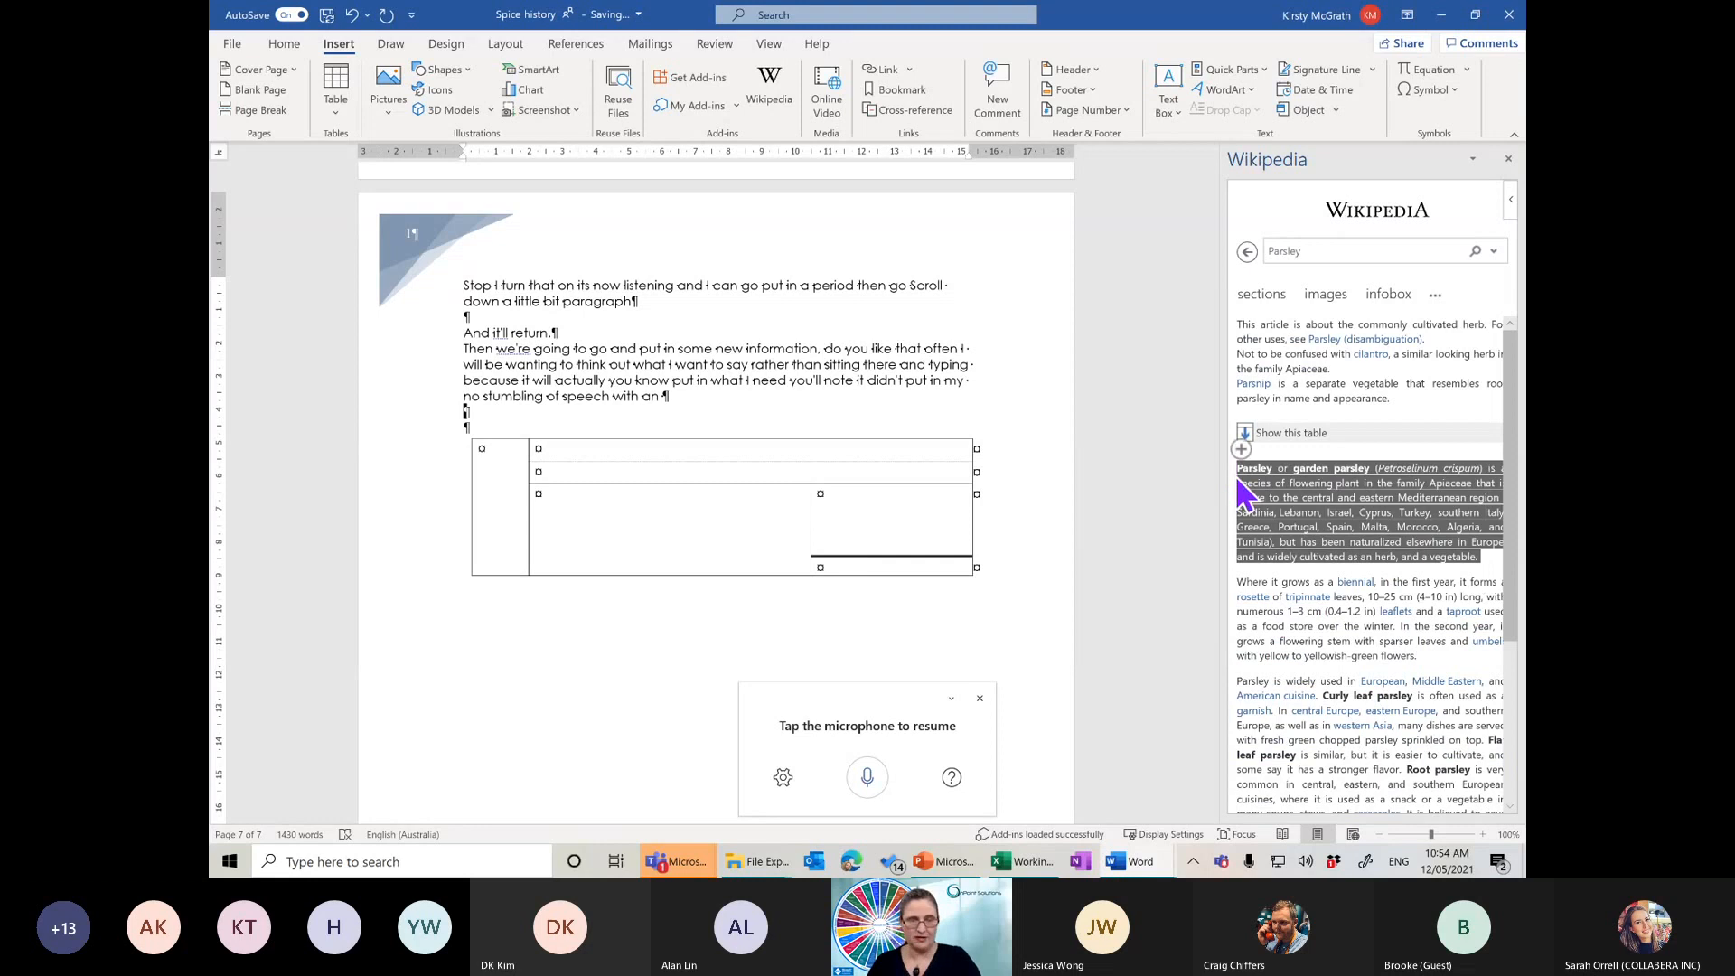
click(469, 413)
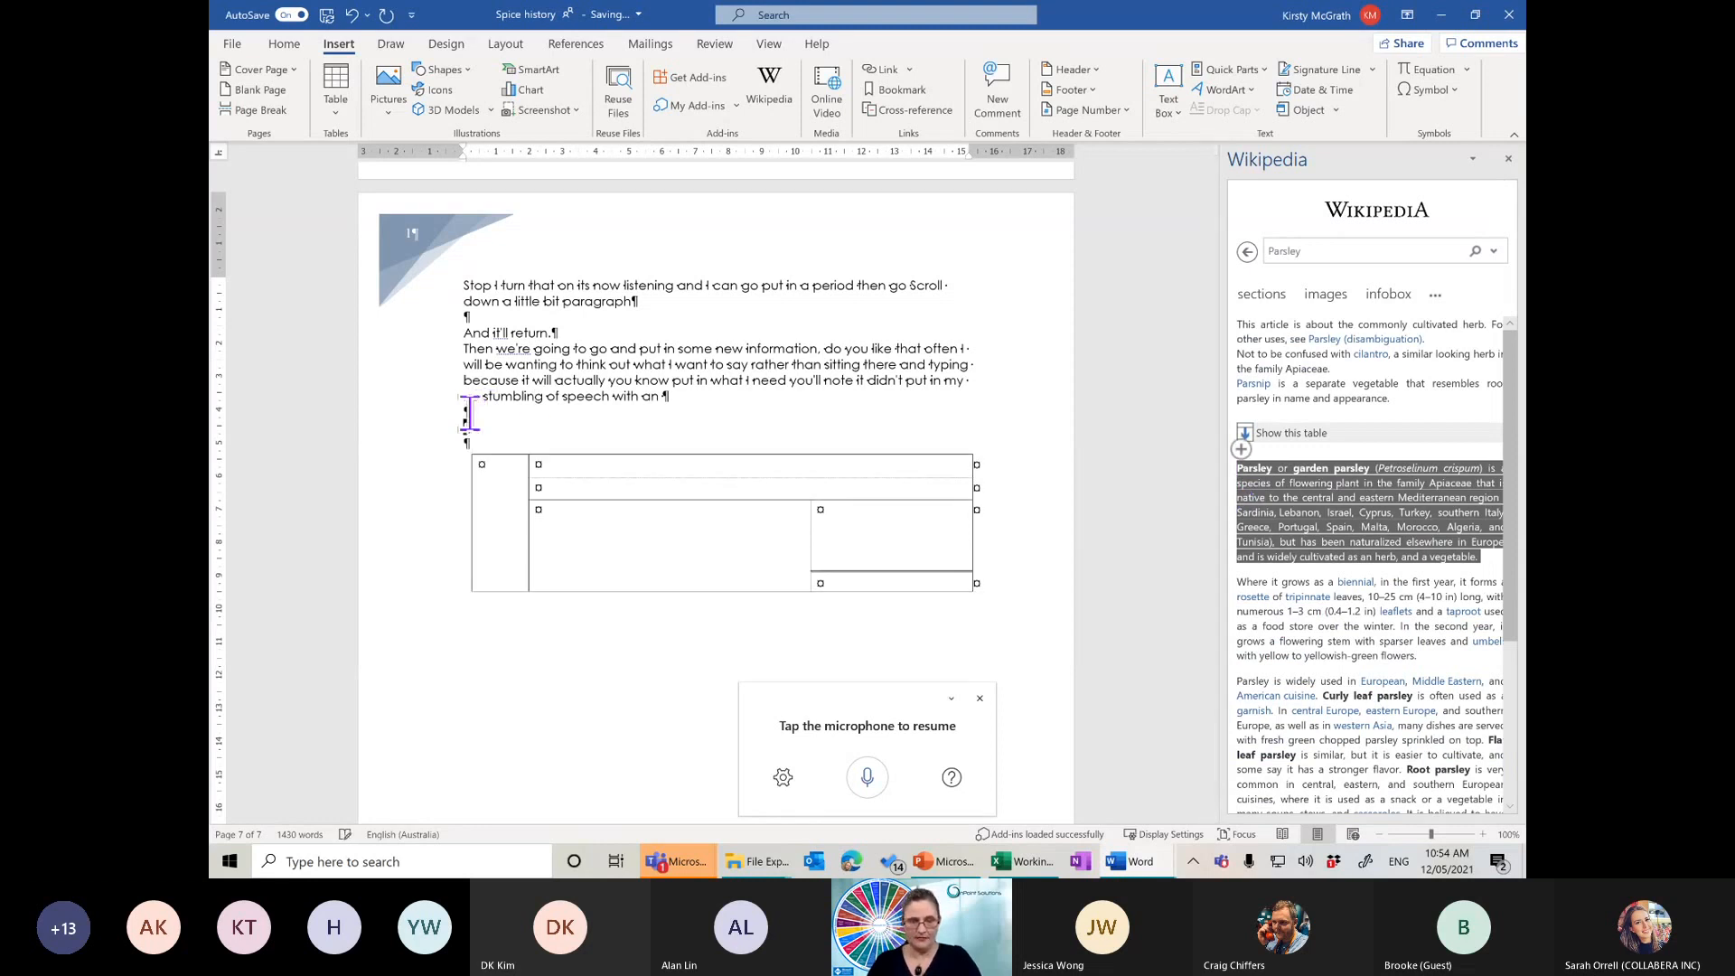
key(ctrl+v)
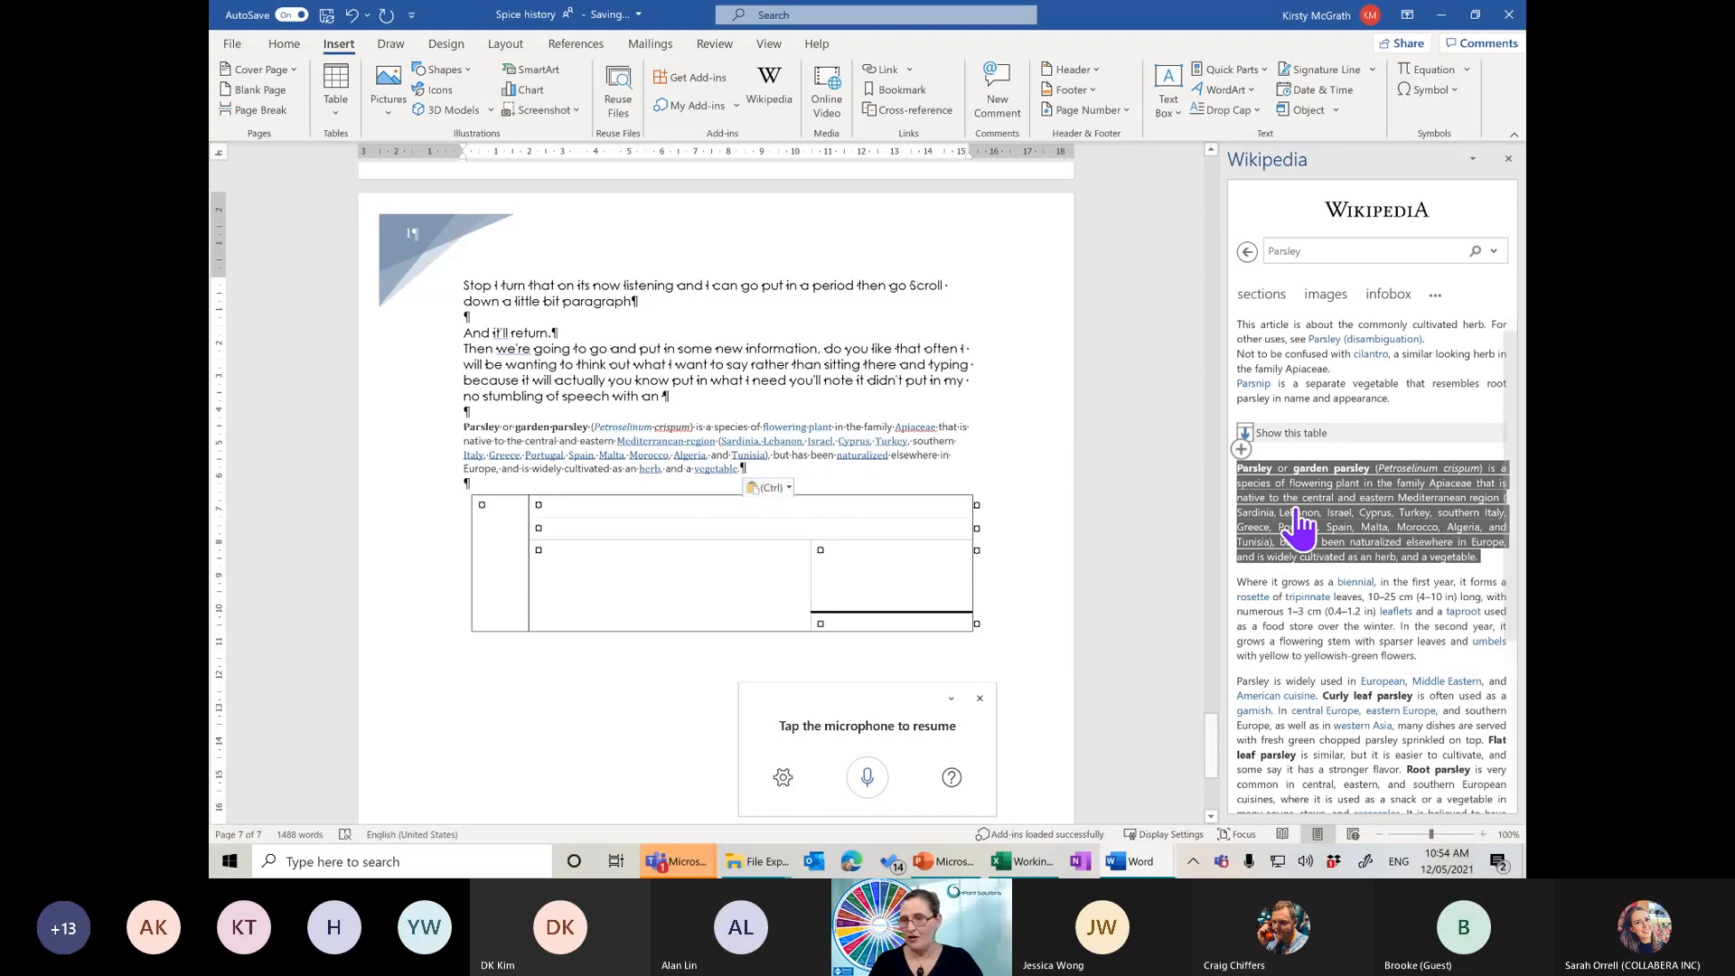
click(1241, 453)
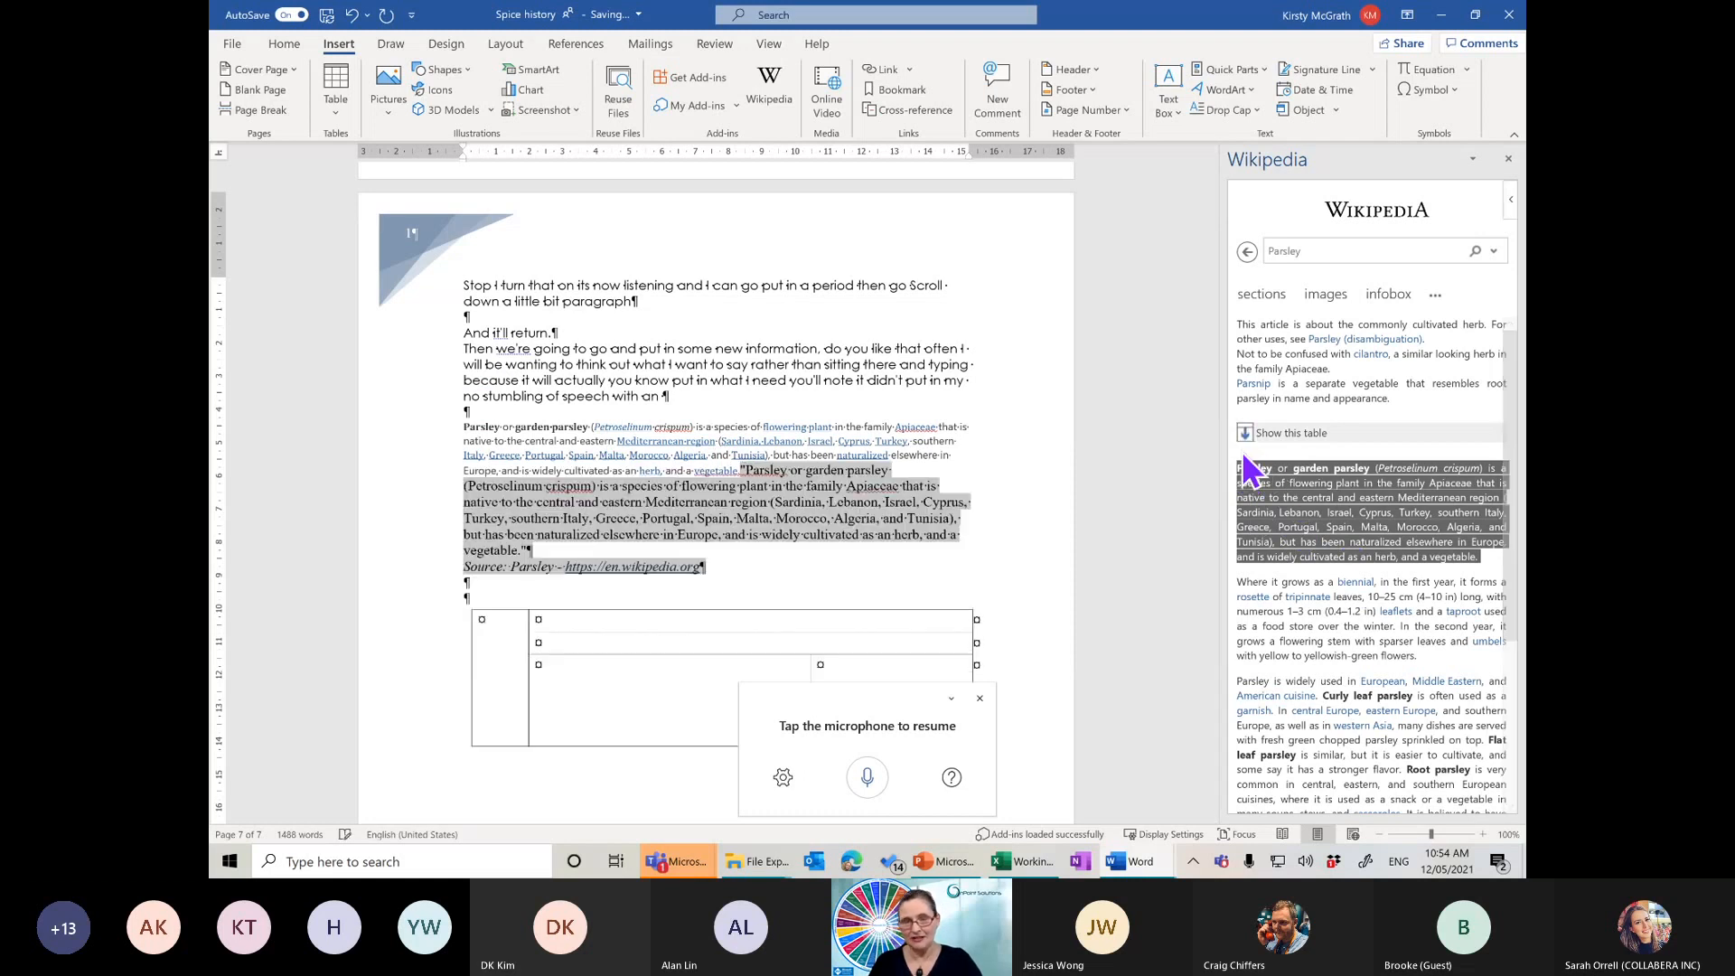
click(512, 580)
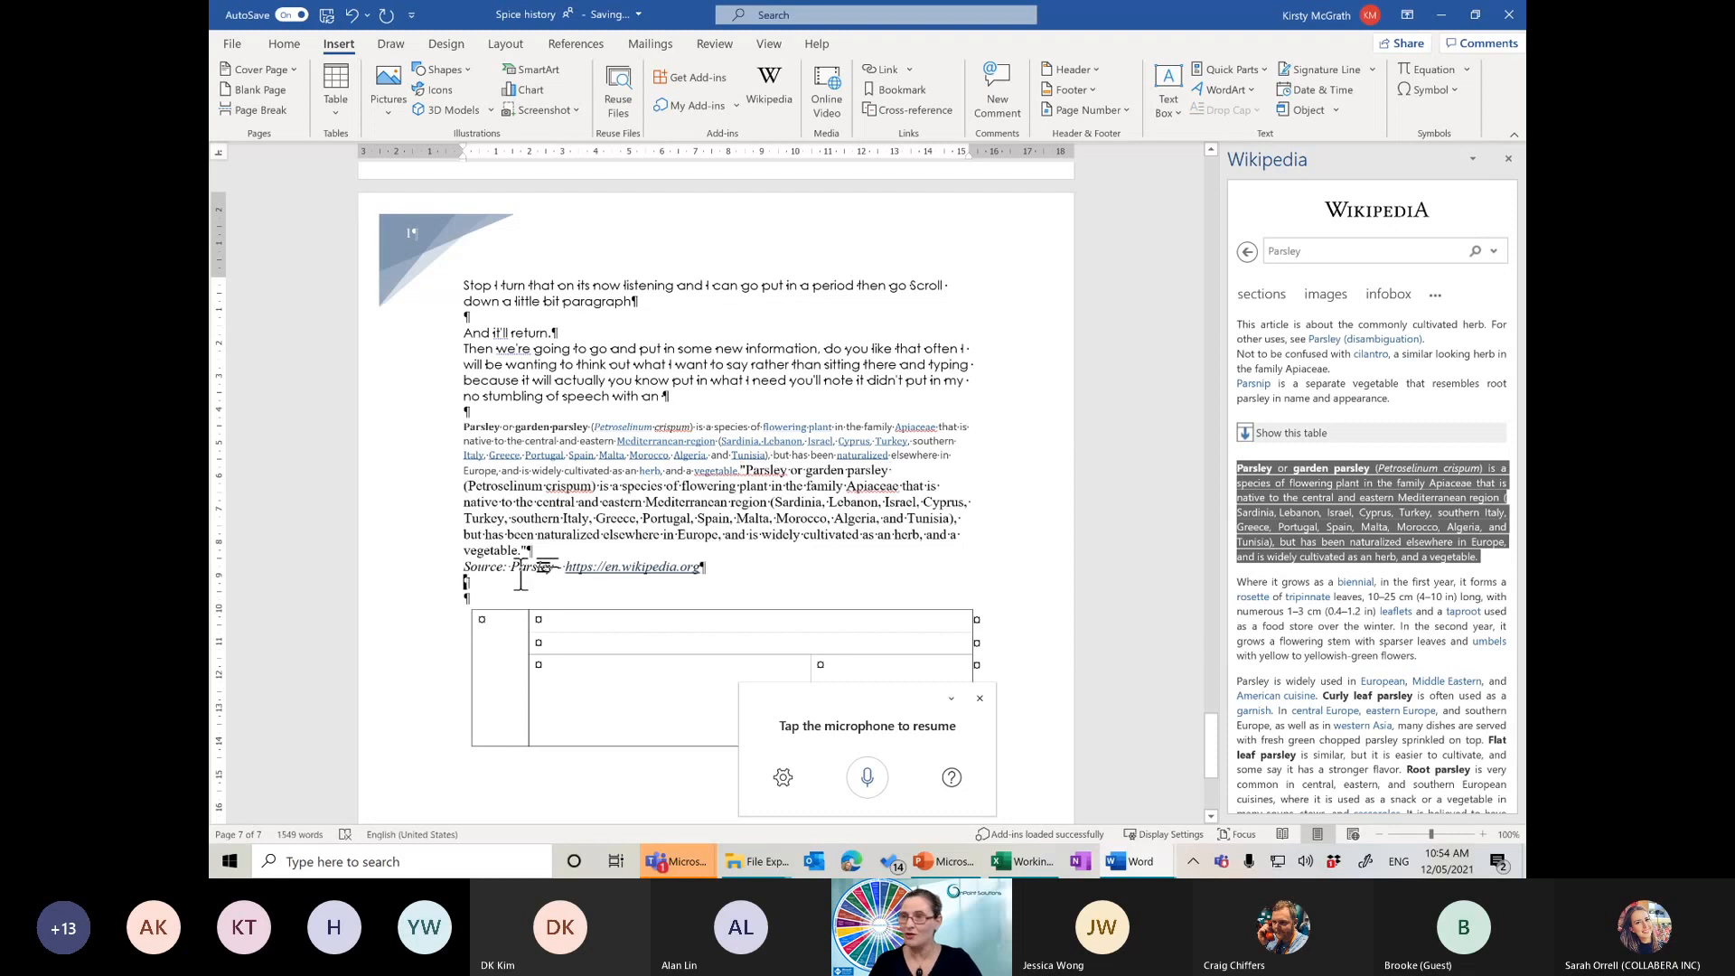
Delete both parsley passages from the document and close the Wikipedia add-in
drag(452, 573, 448, 432)
key(Delete)
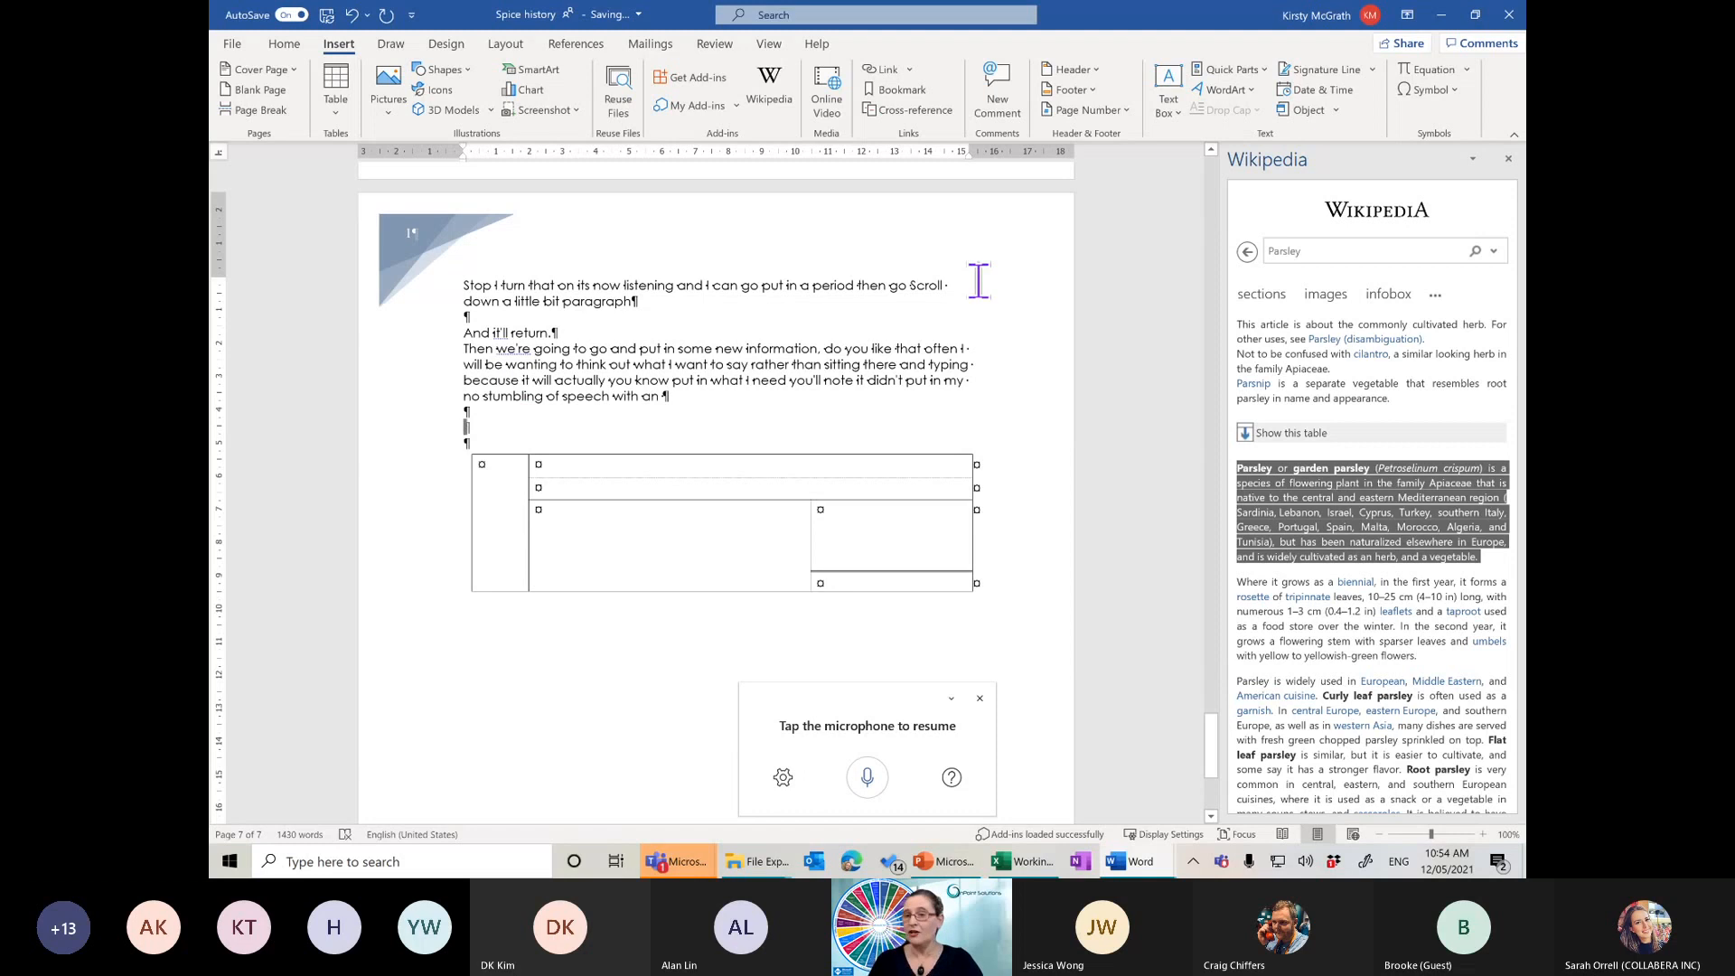
click(1508, 161)
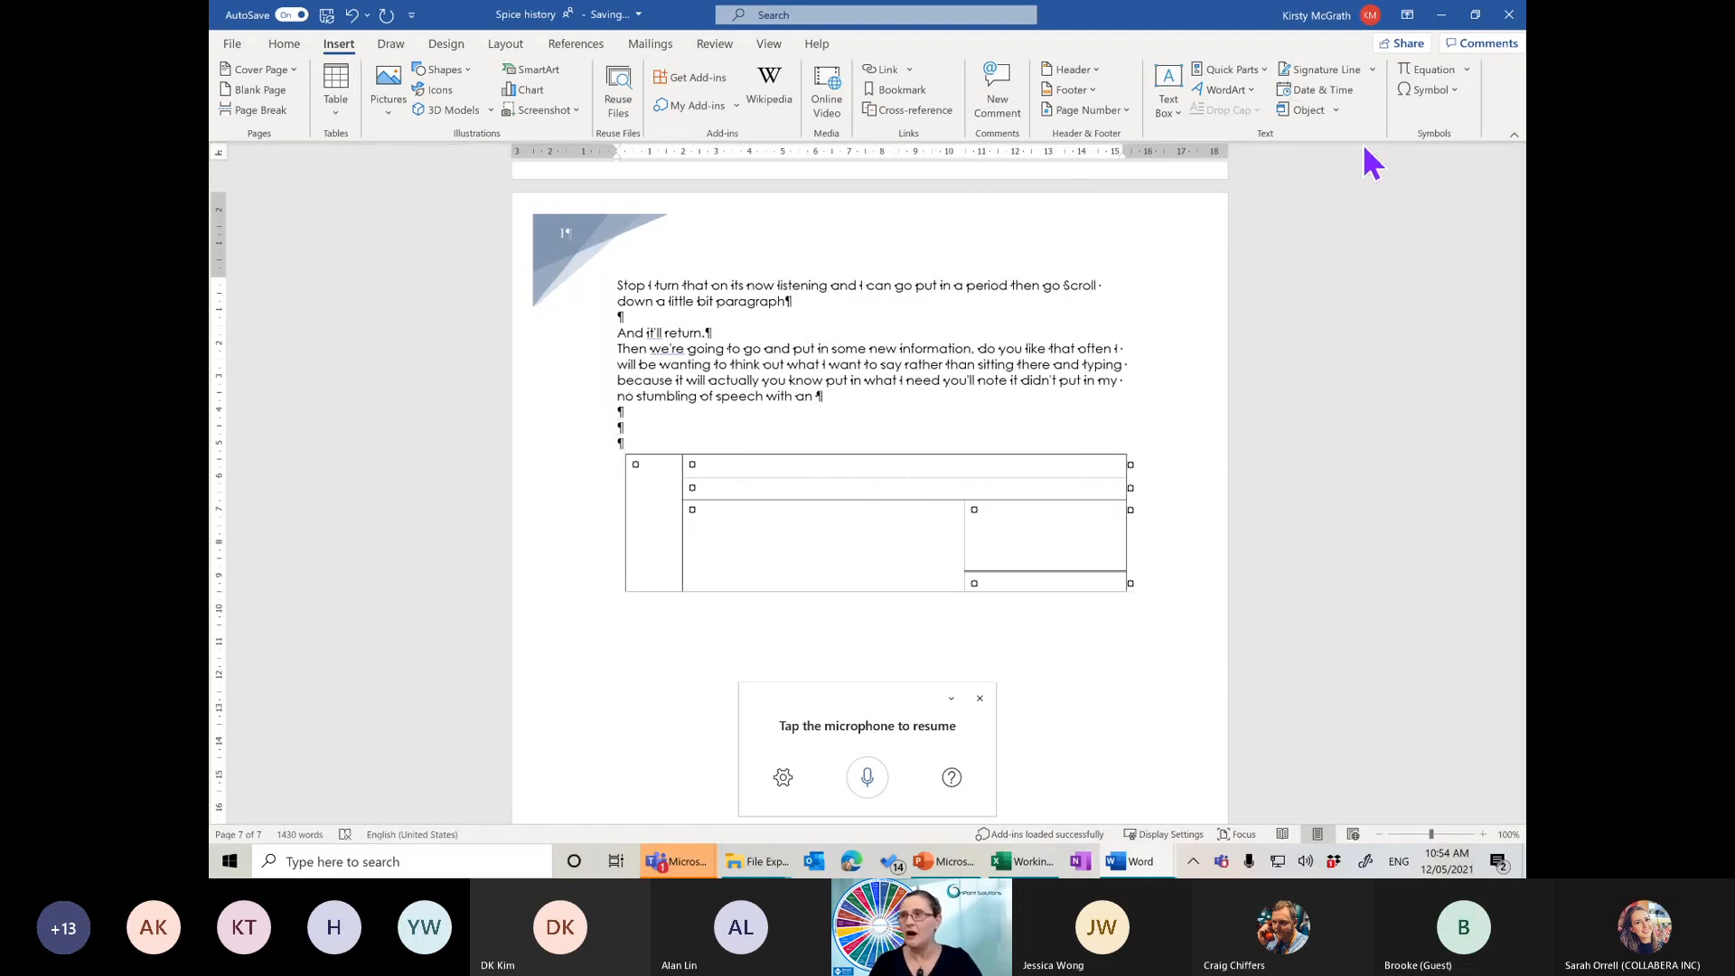
Insert a new drawing canvas above the table and draw a rectangle about 4.6 cm wide and 2.2 cm high in it
click(392, 45)
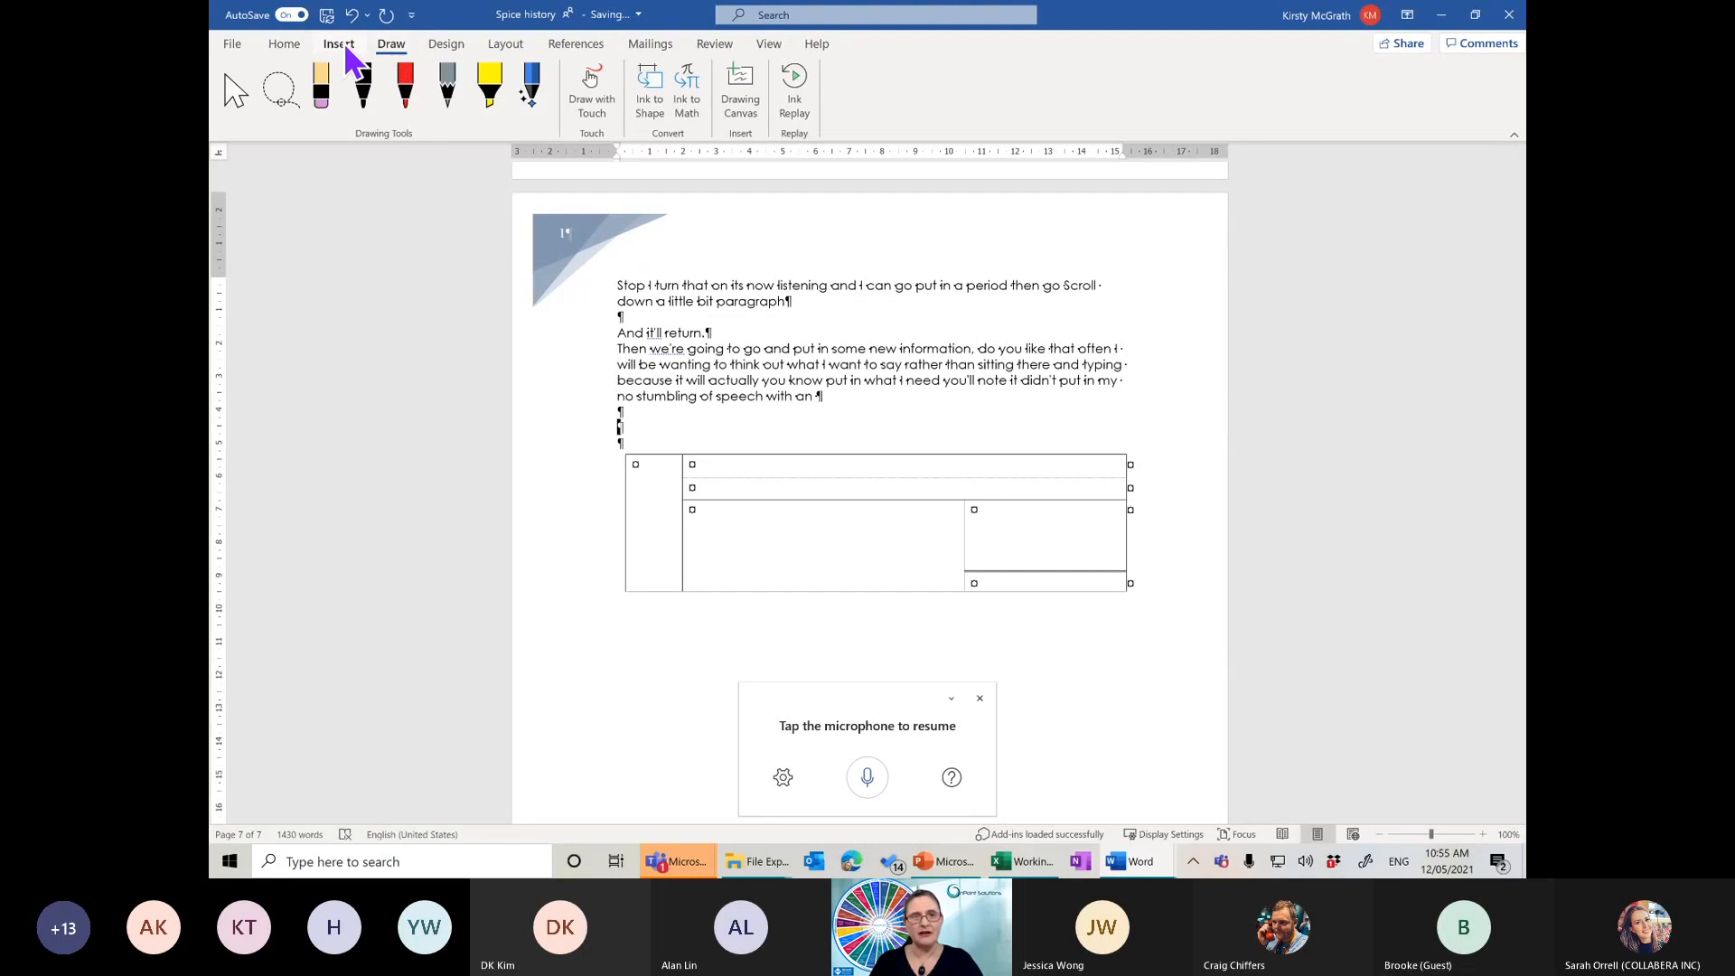
click(342, 43)
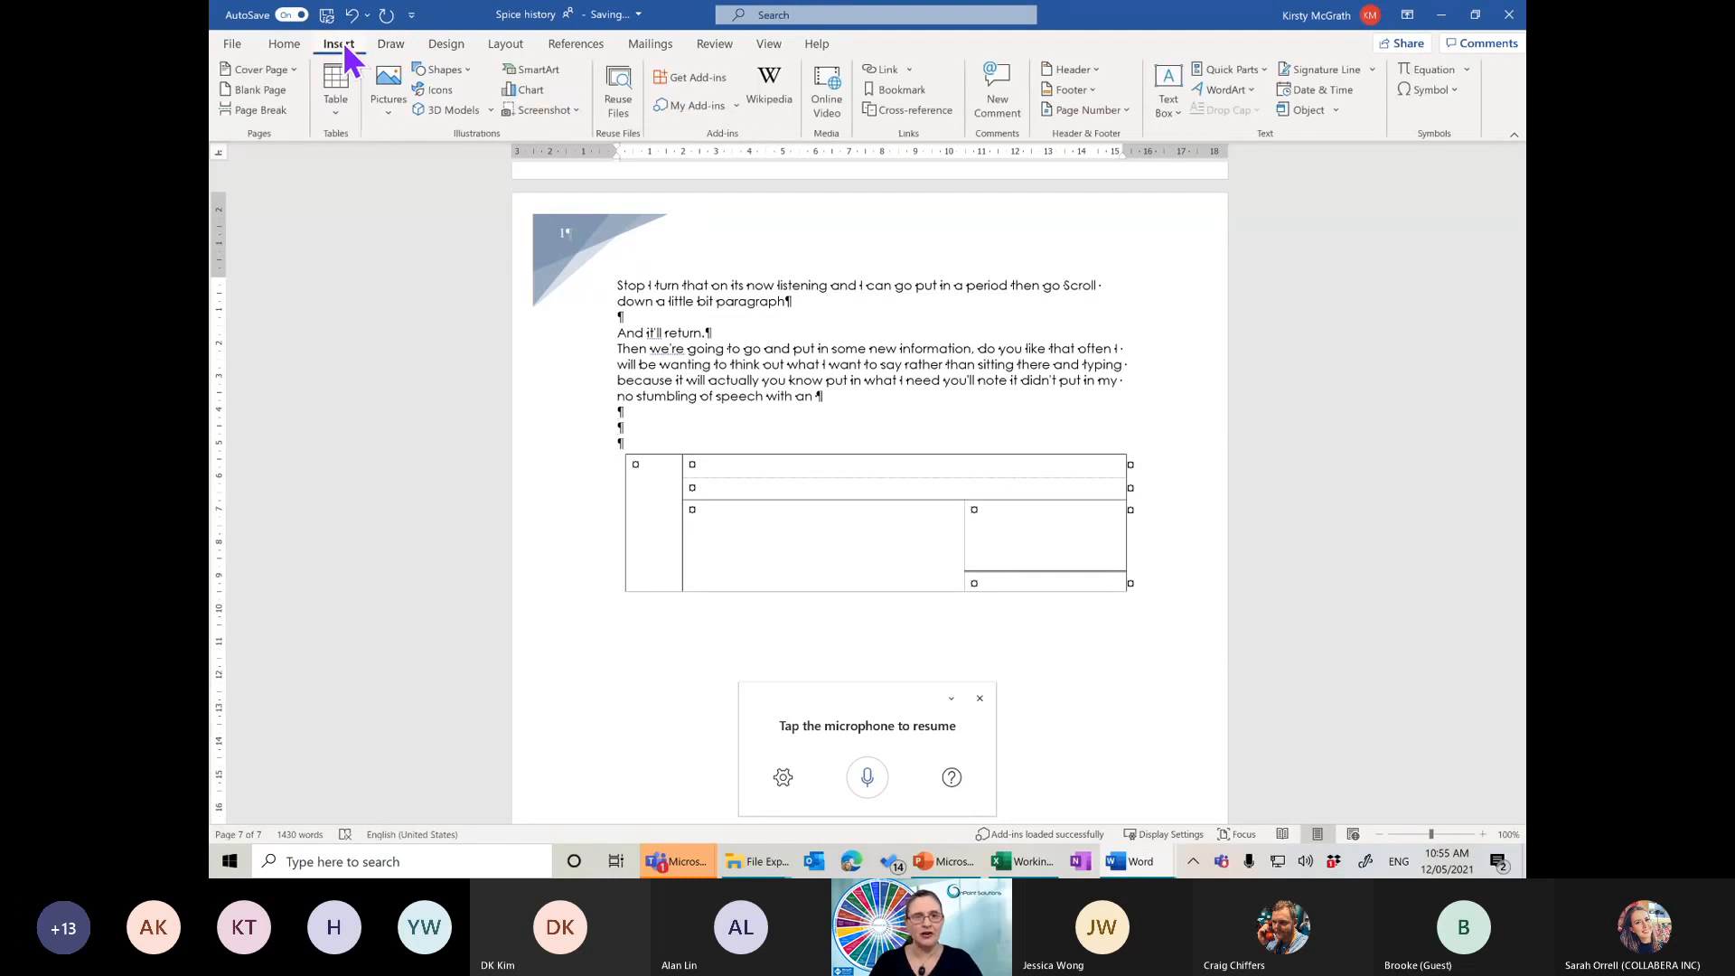
click(443, 70)
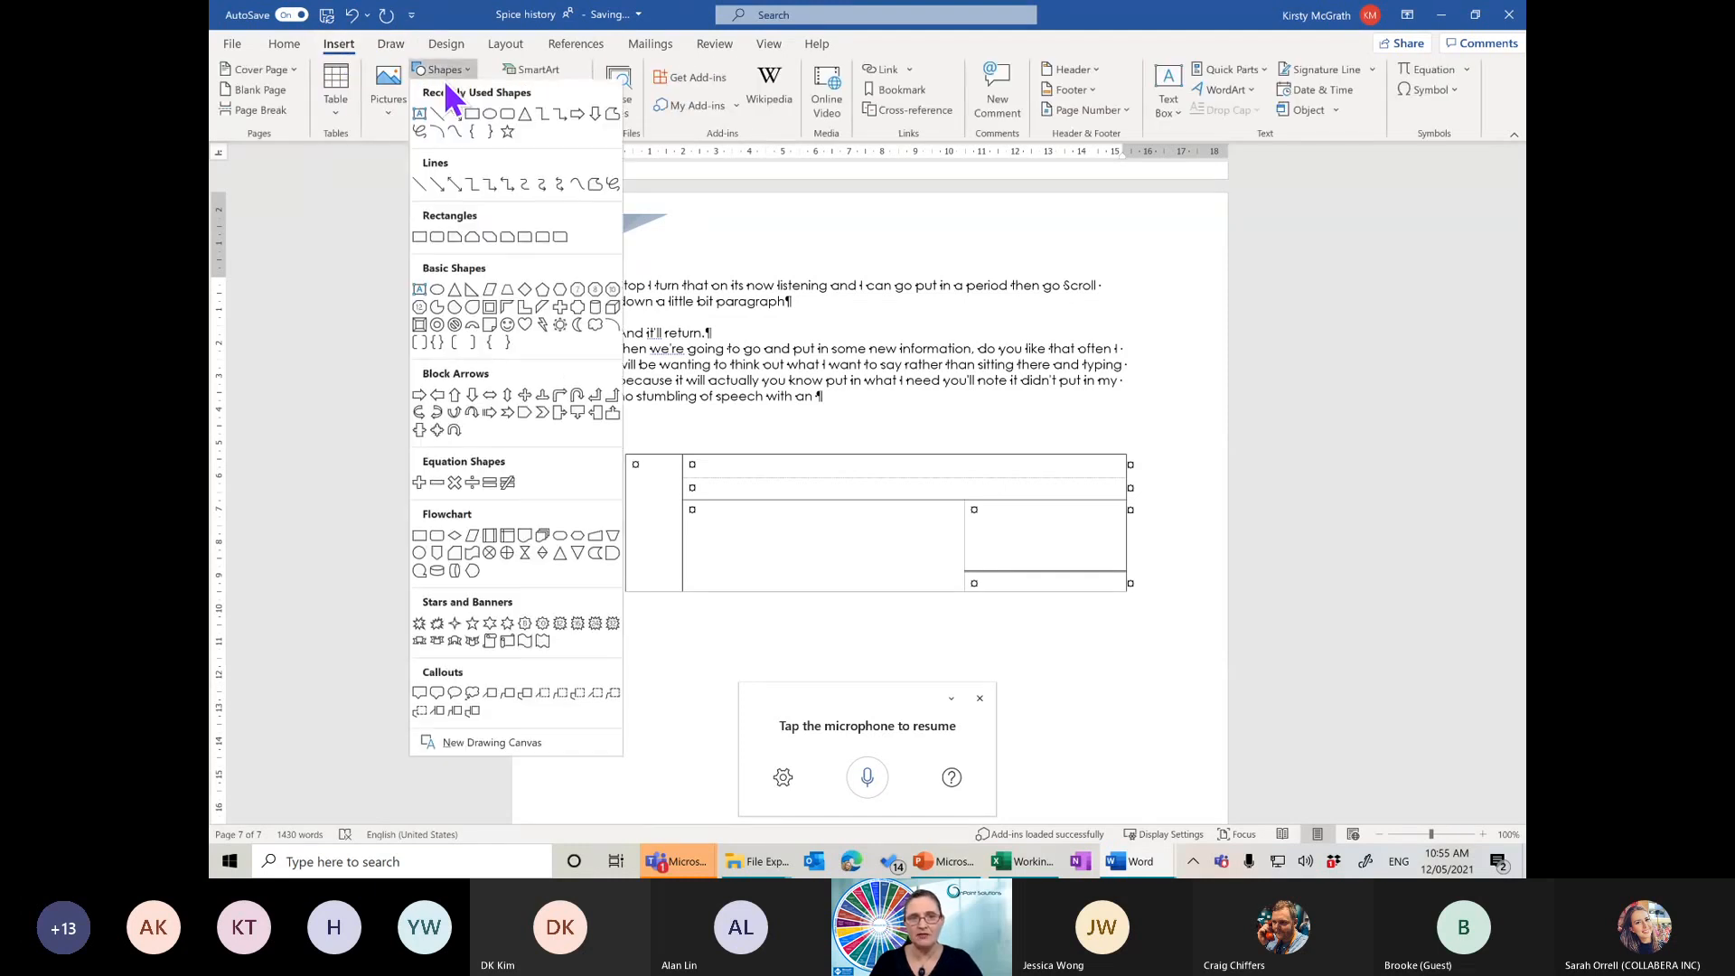
click(516, 744)
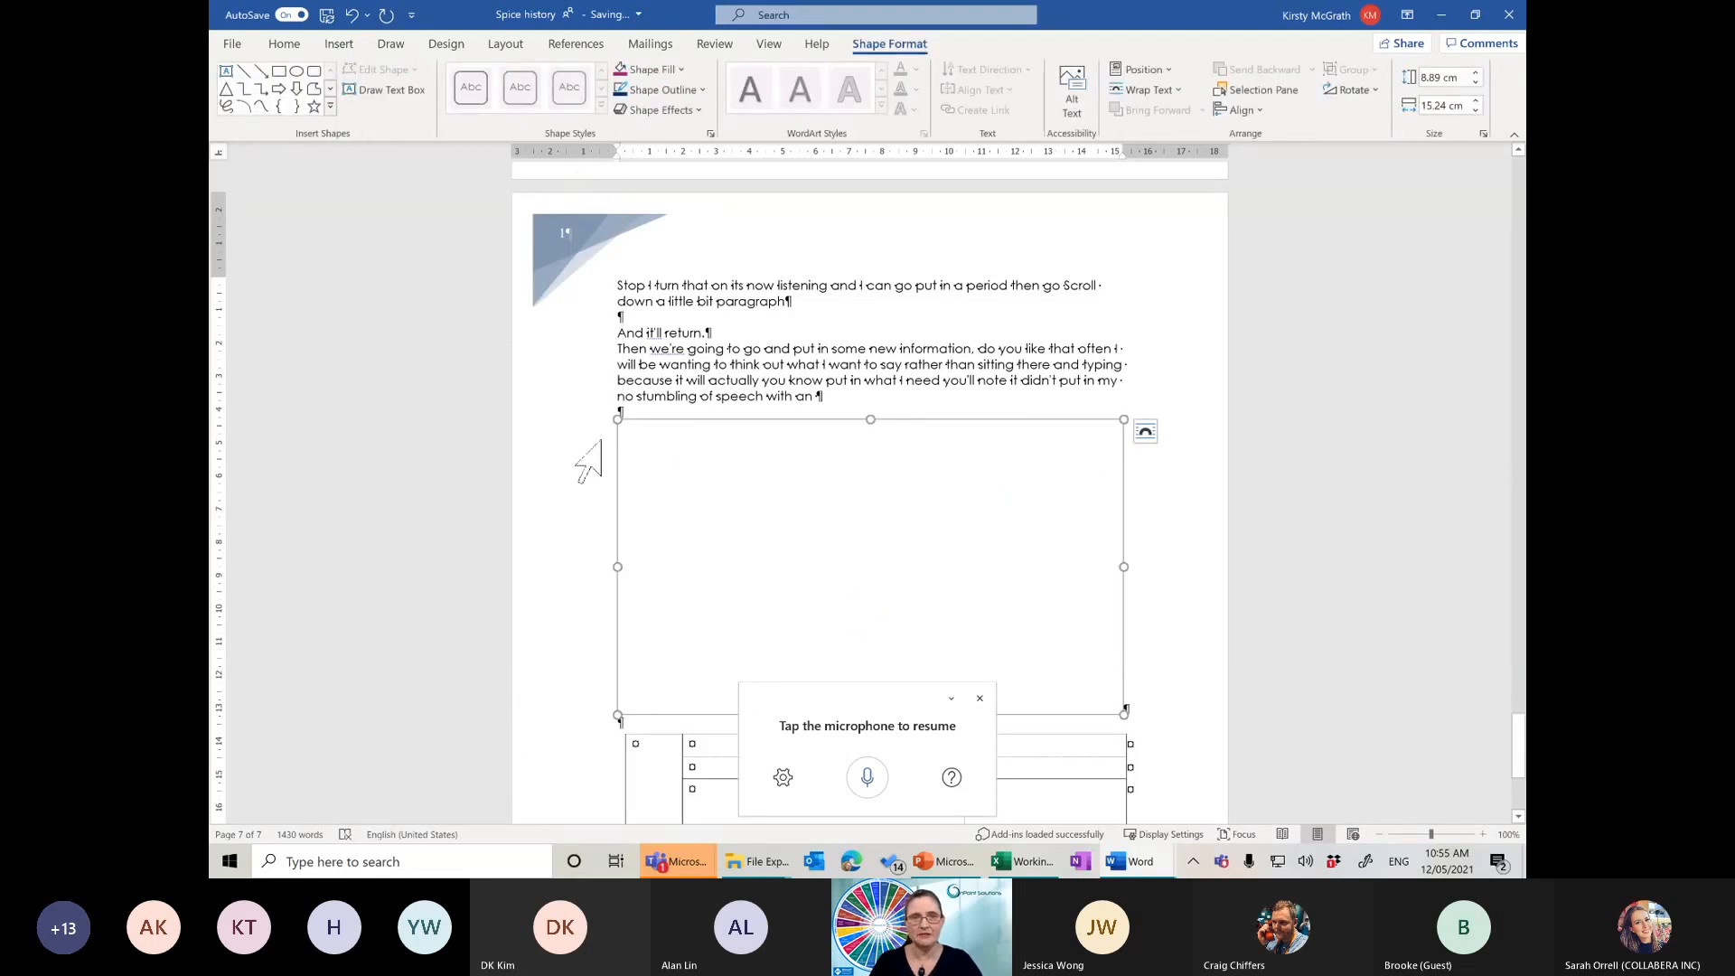
click(278, 72)
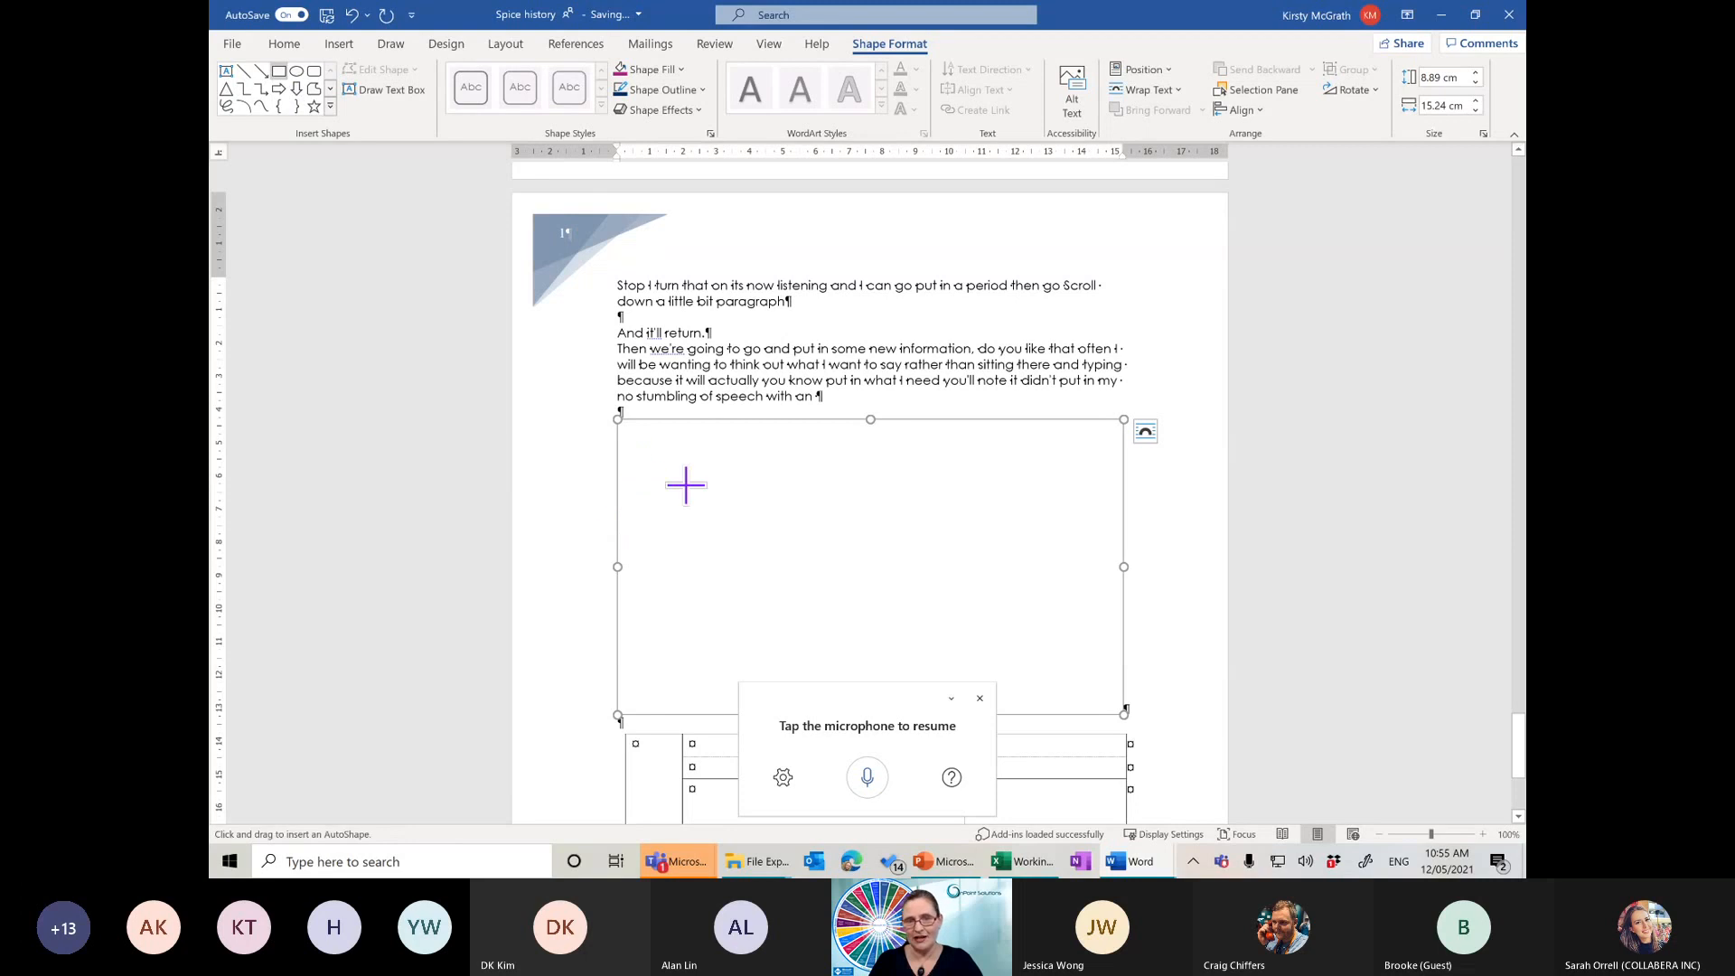
drag(642, 463, 795, 538)
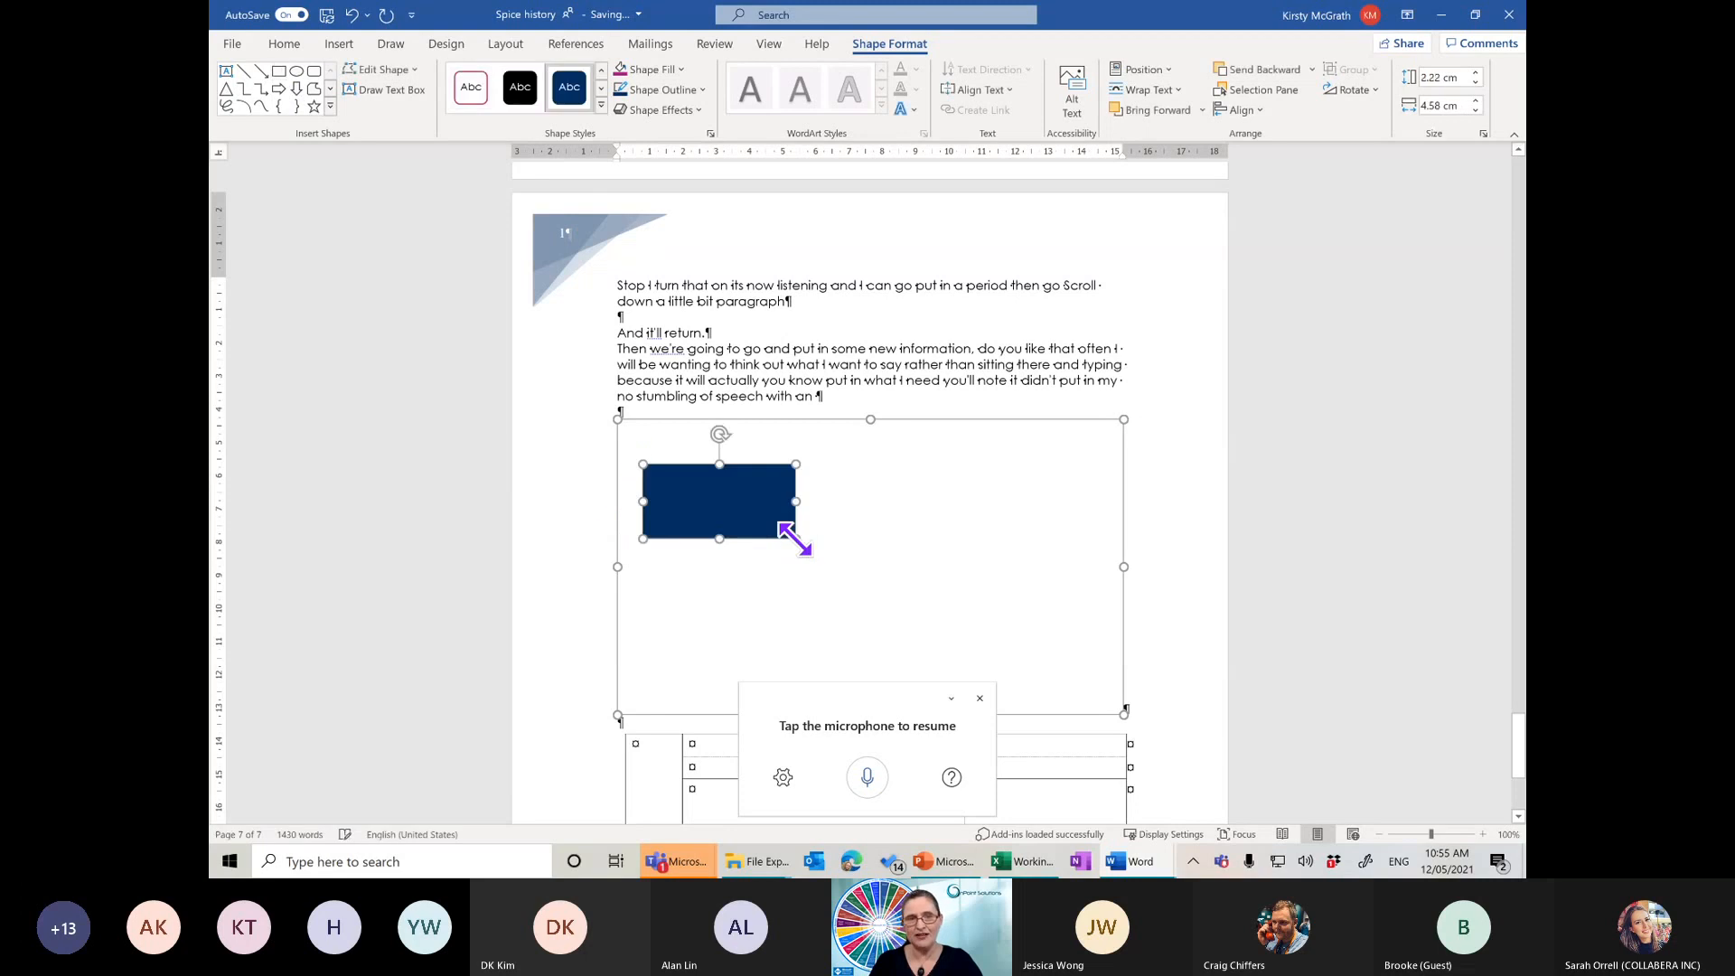
Draw an arrow about 3.2 cm long from the rectangle's right side, and an ellipse about 4.4 by 2.3 cm at its tip
click(262, 72)
drag(791, 500, 905, 499)
click(296, 71)
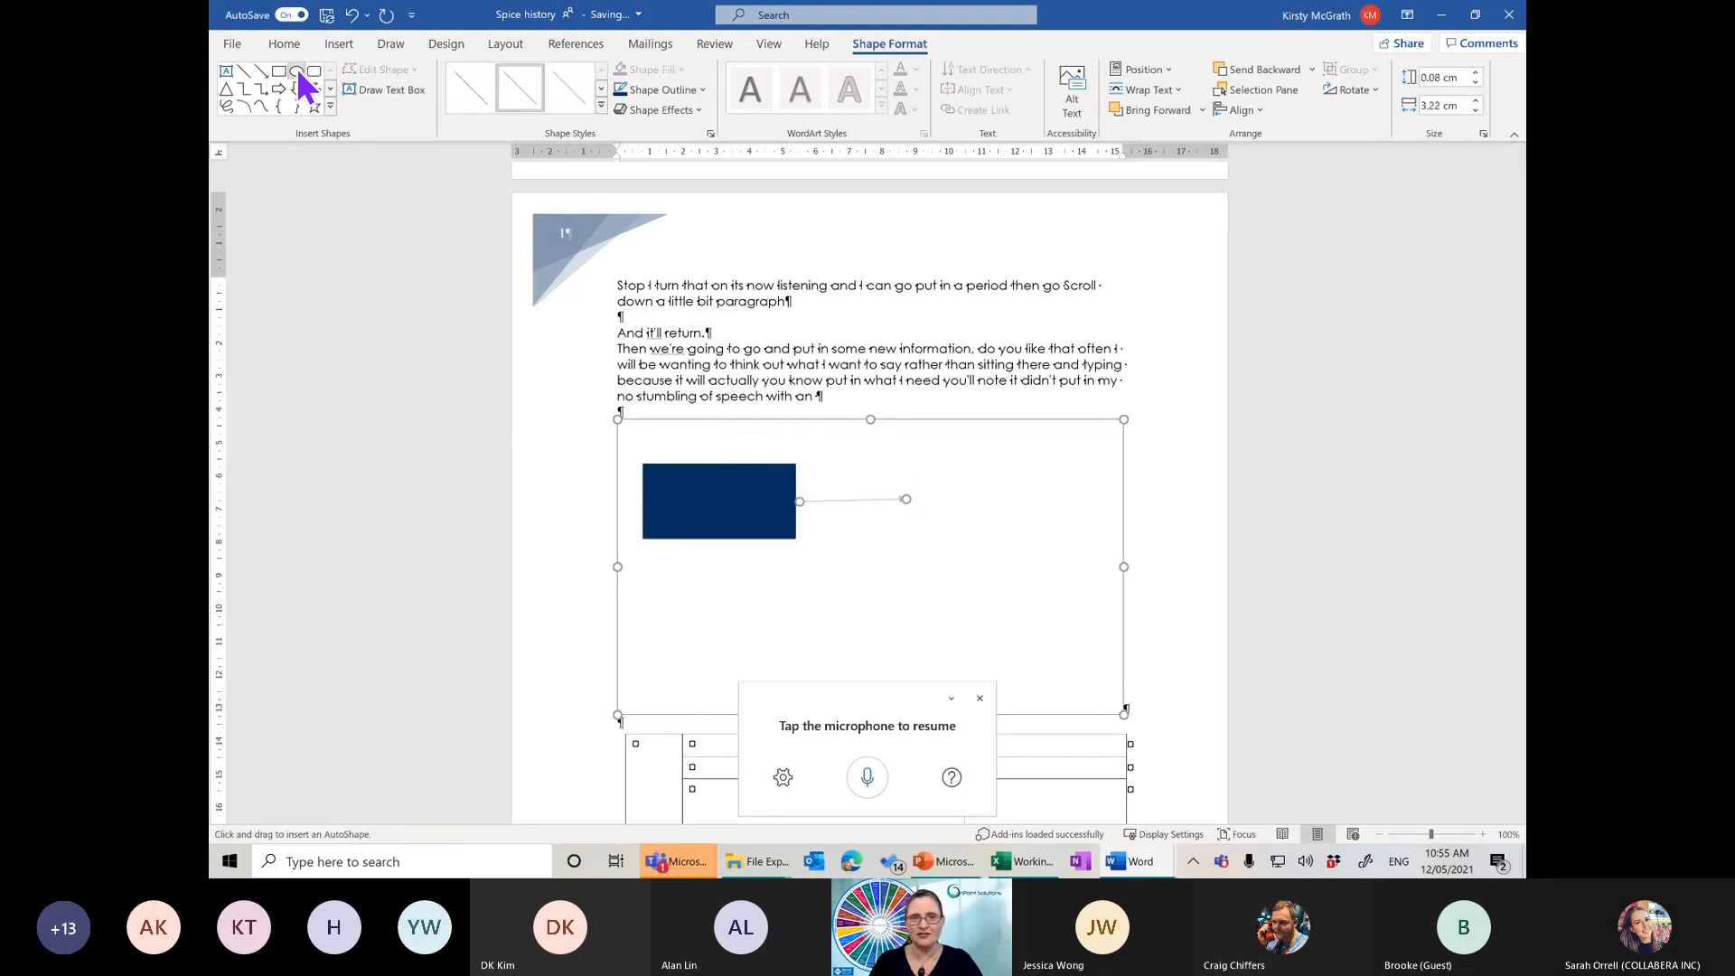
mouse_move(903, 462)
mouse_down()
mouse_move(1000, 543)
mouse_move(1053, 546)
mouse_move(993, 512)
mouse_up()
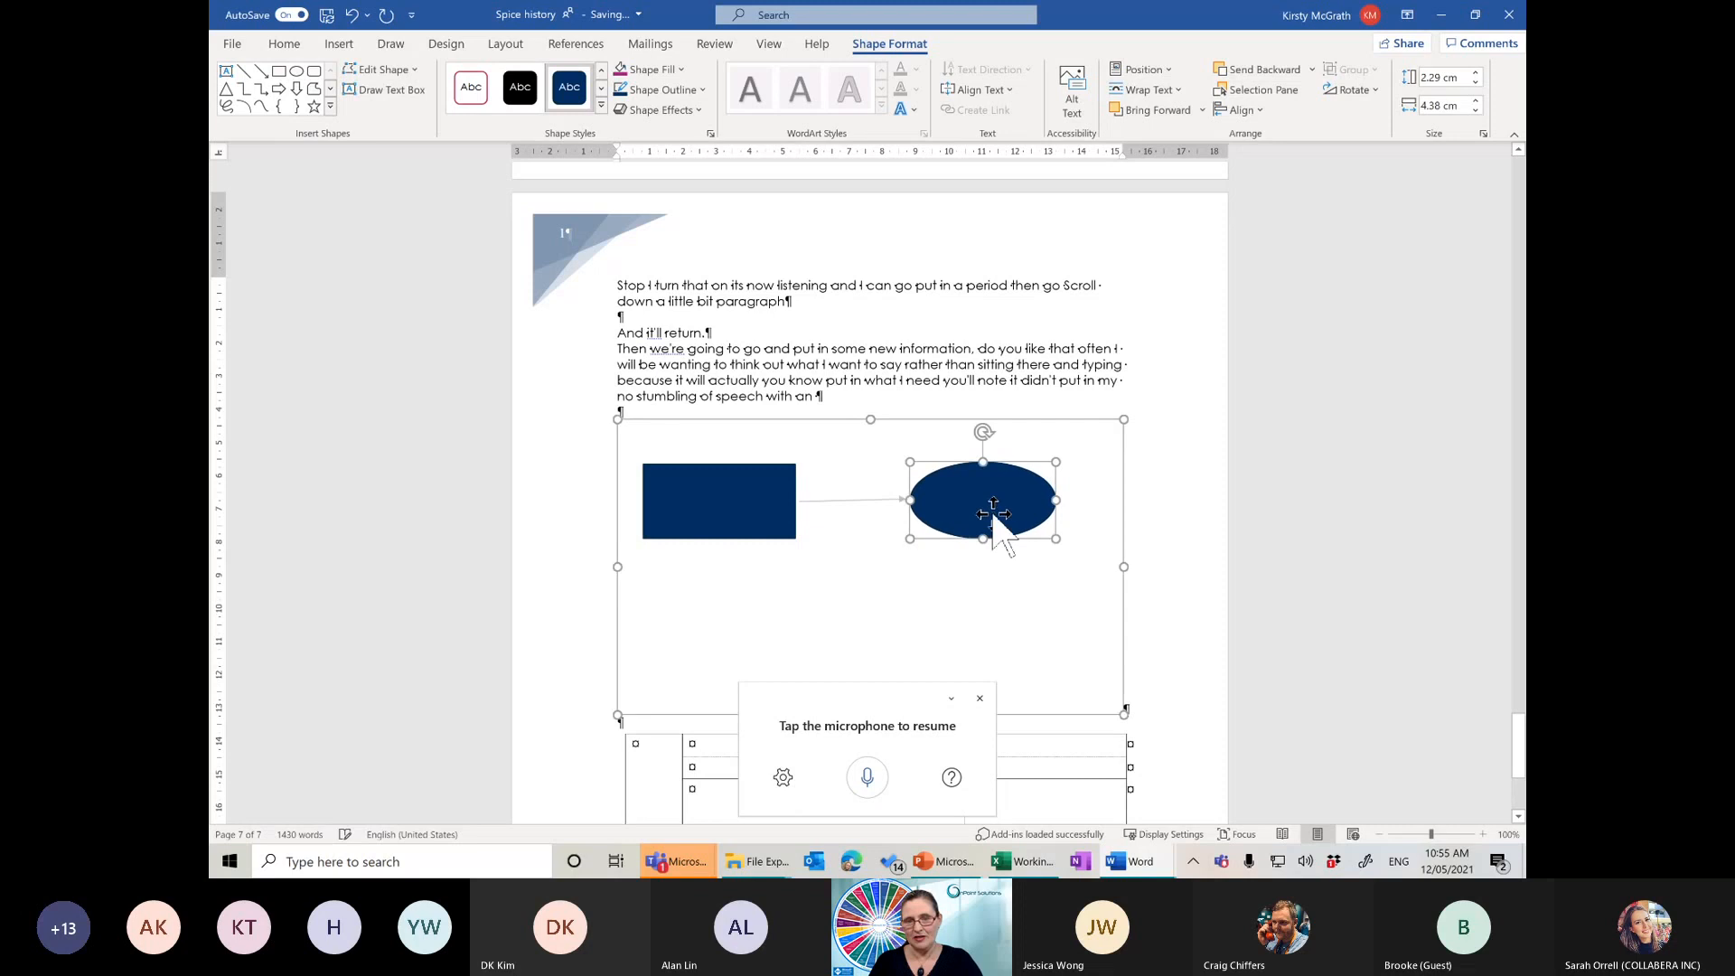
Select the arrow and the drawing canvas in turn, and try to move the canvas with its shapes as one object
click(886, 500)
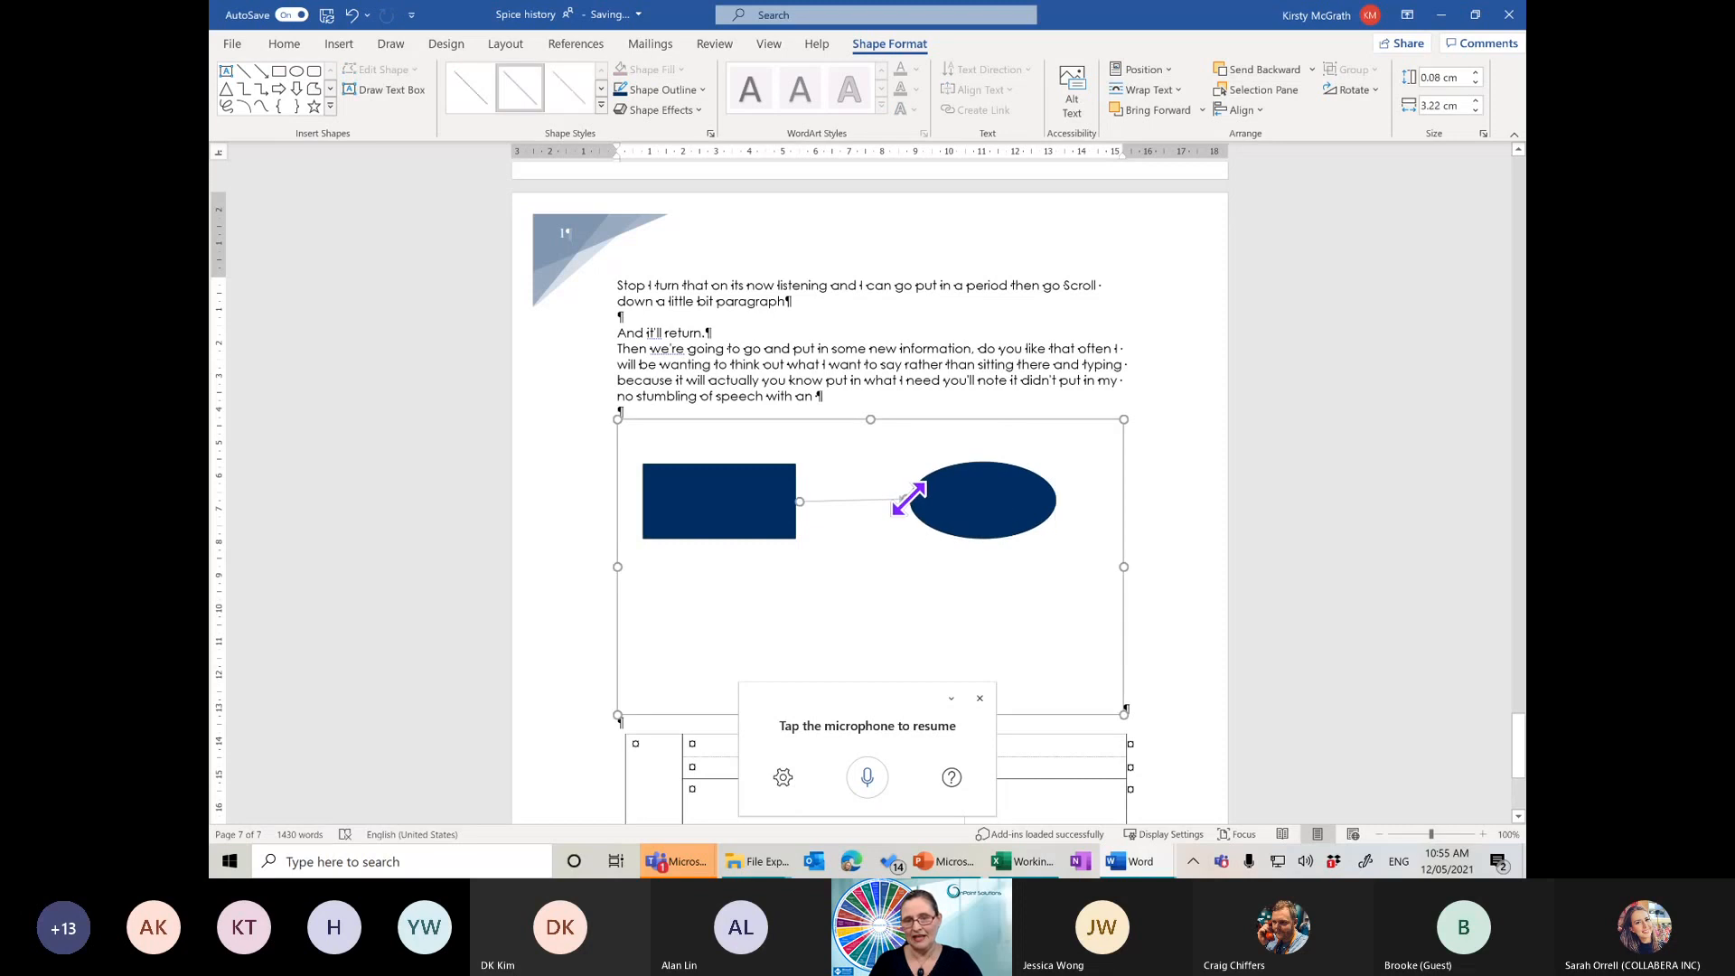
click(732, 379)
click(732, 463)
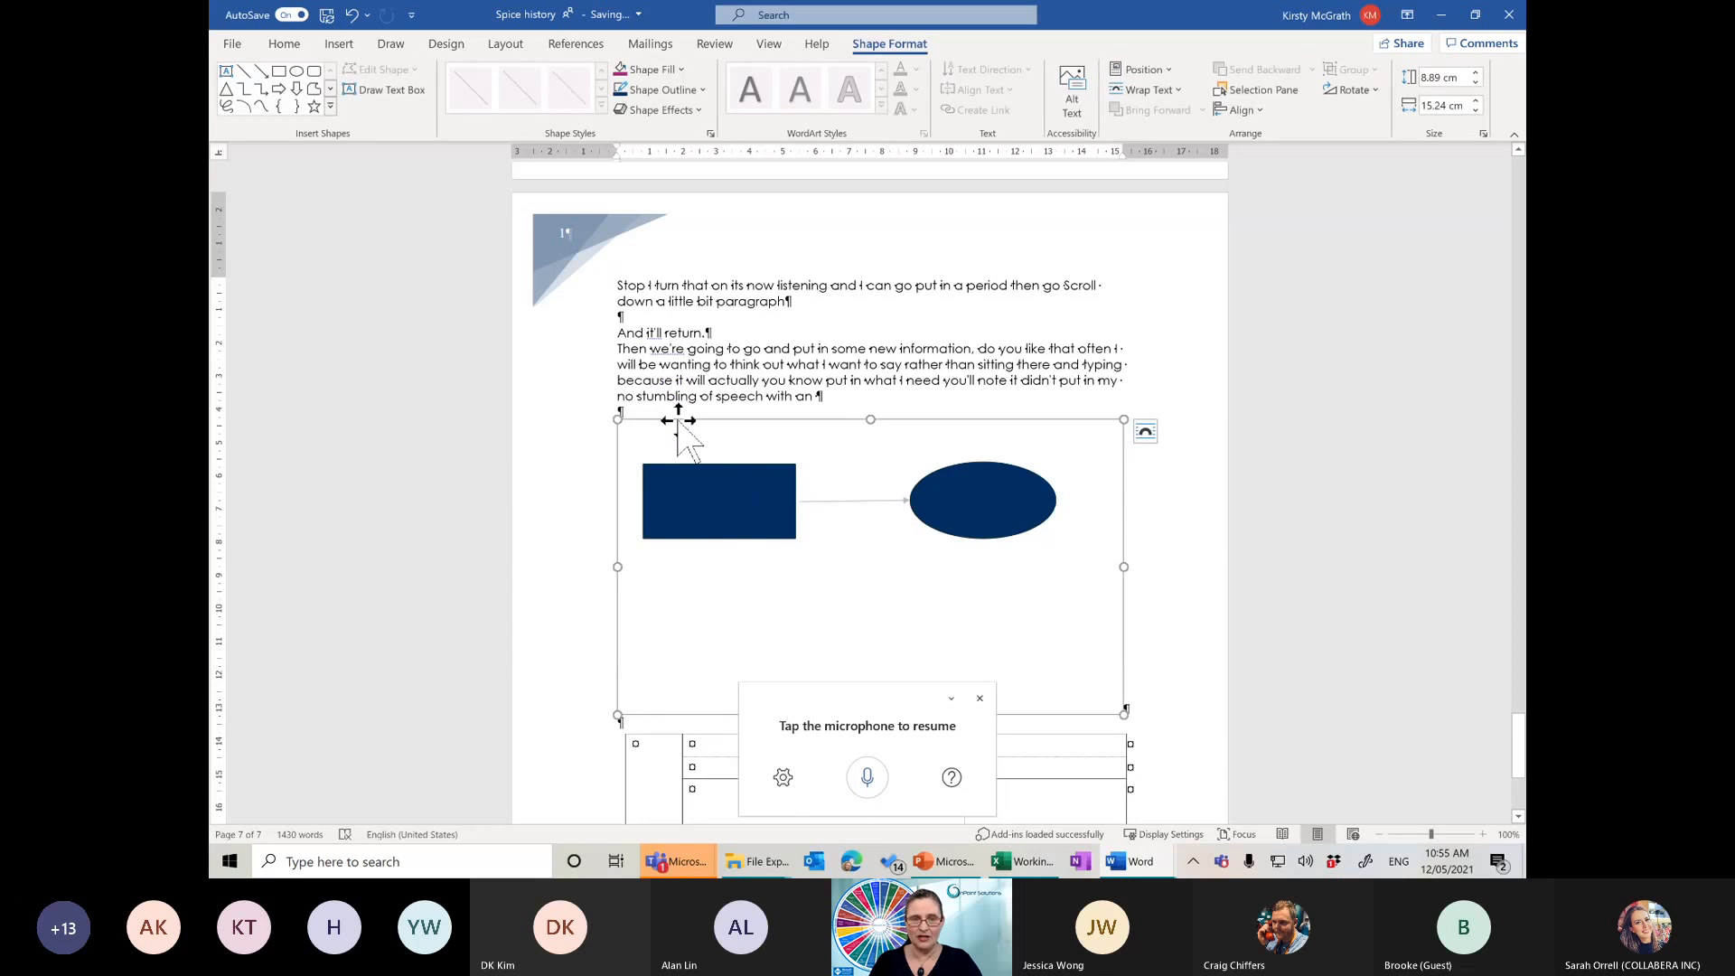
drag(675, 418, 680, 458)
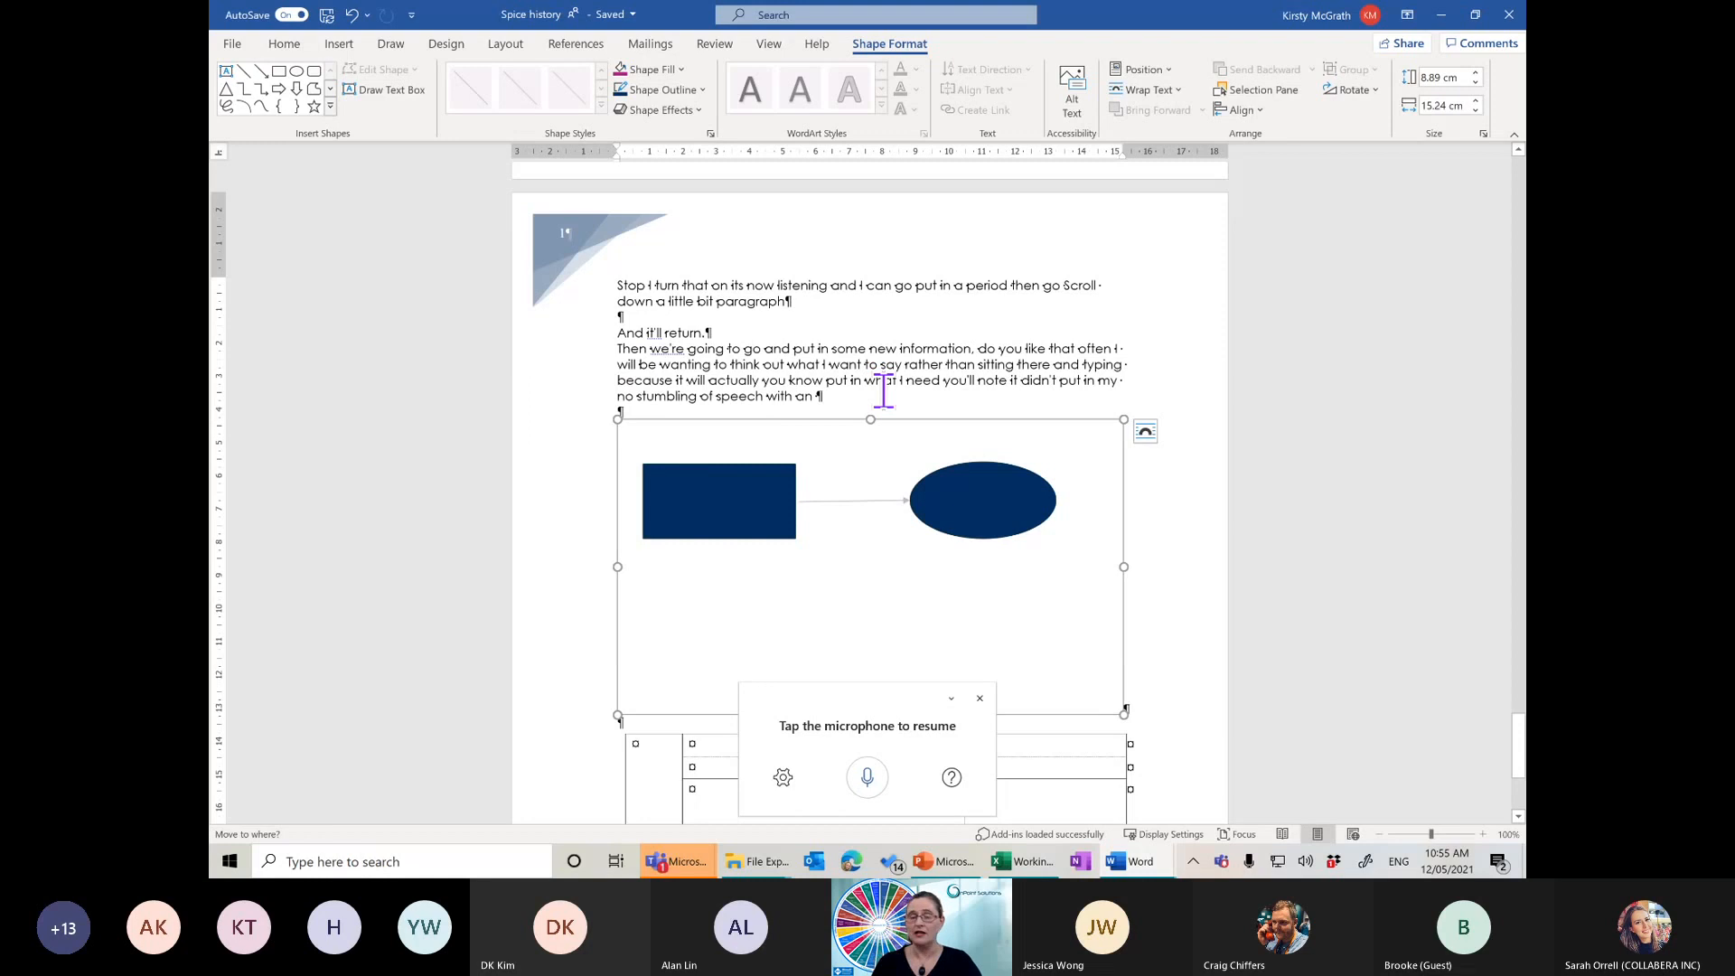
click(730, 300)
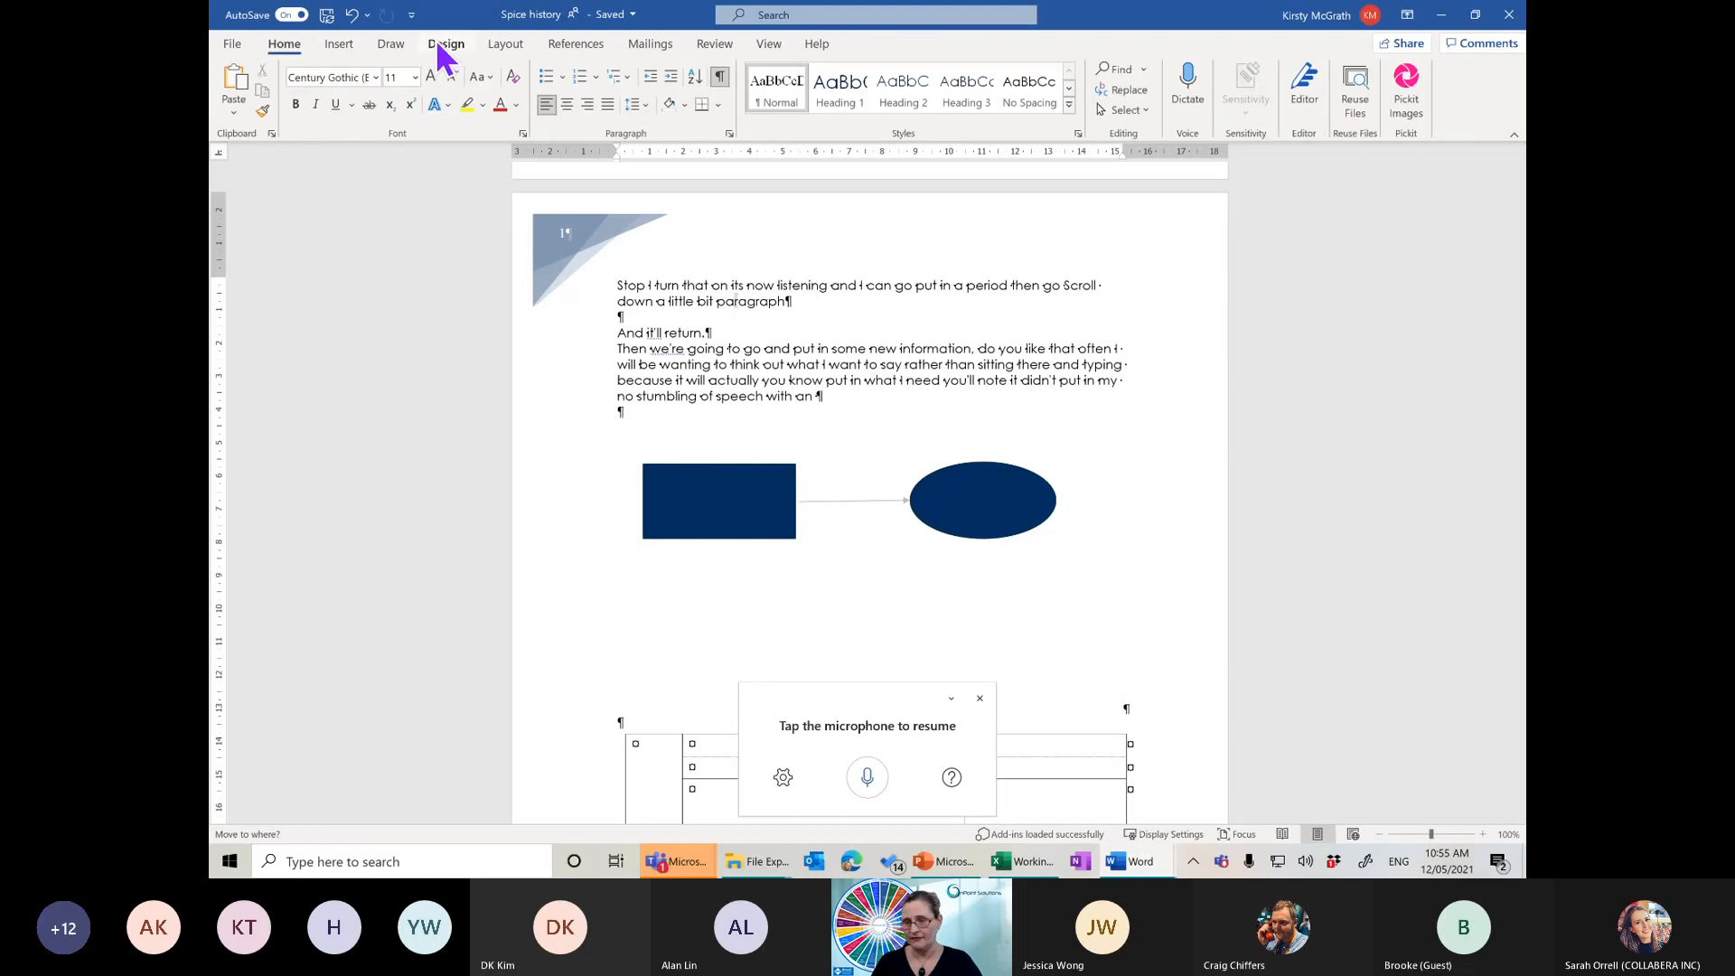
Examine the document's Info page and the options for checking it for issues, and return to the document
click(232, 46)
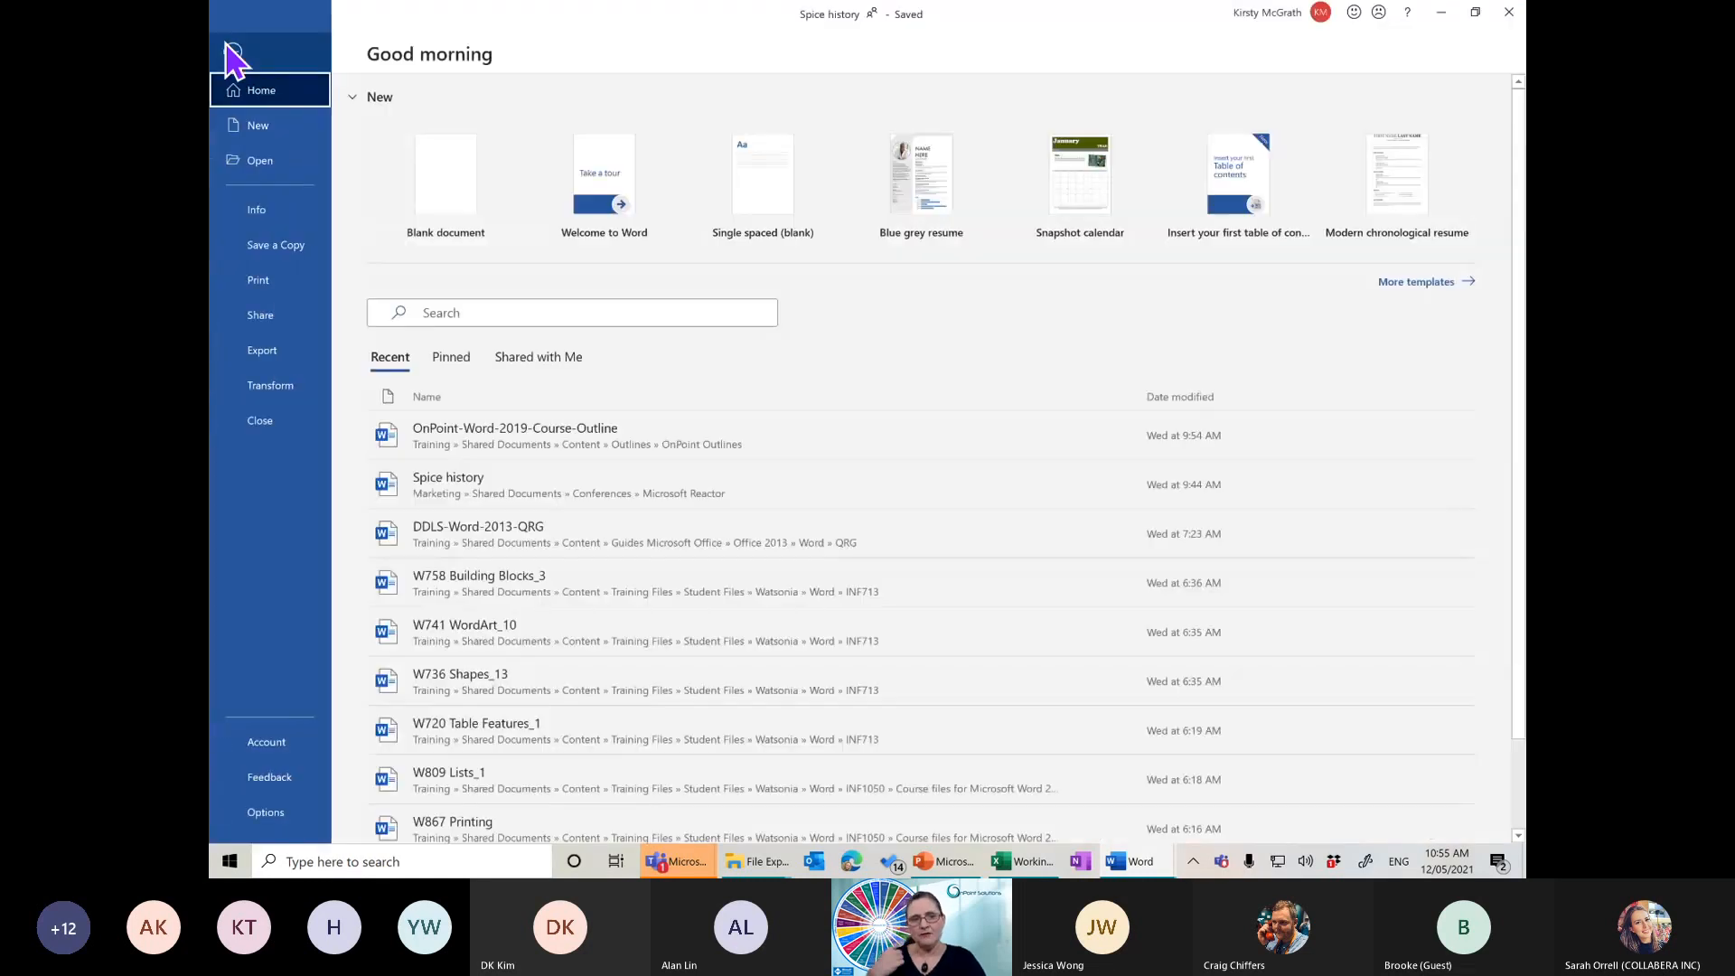
click(255, 204)
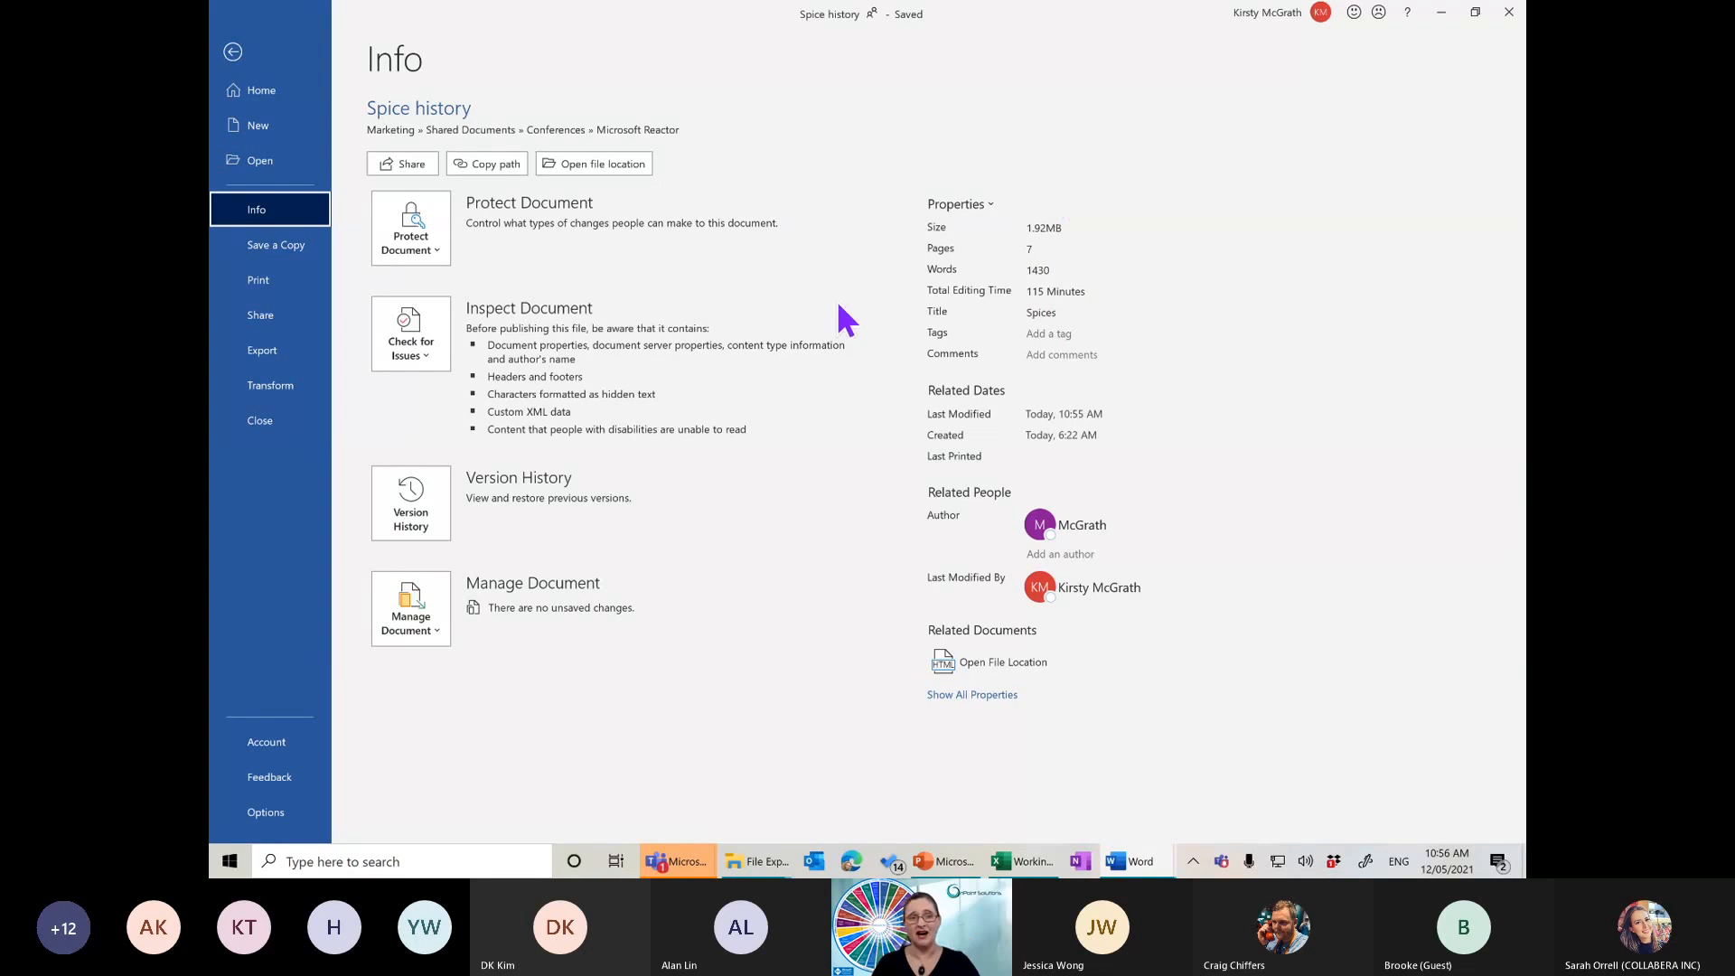
click(406, 344)
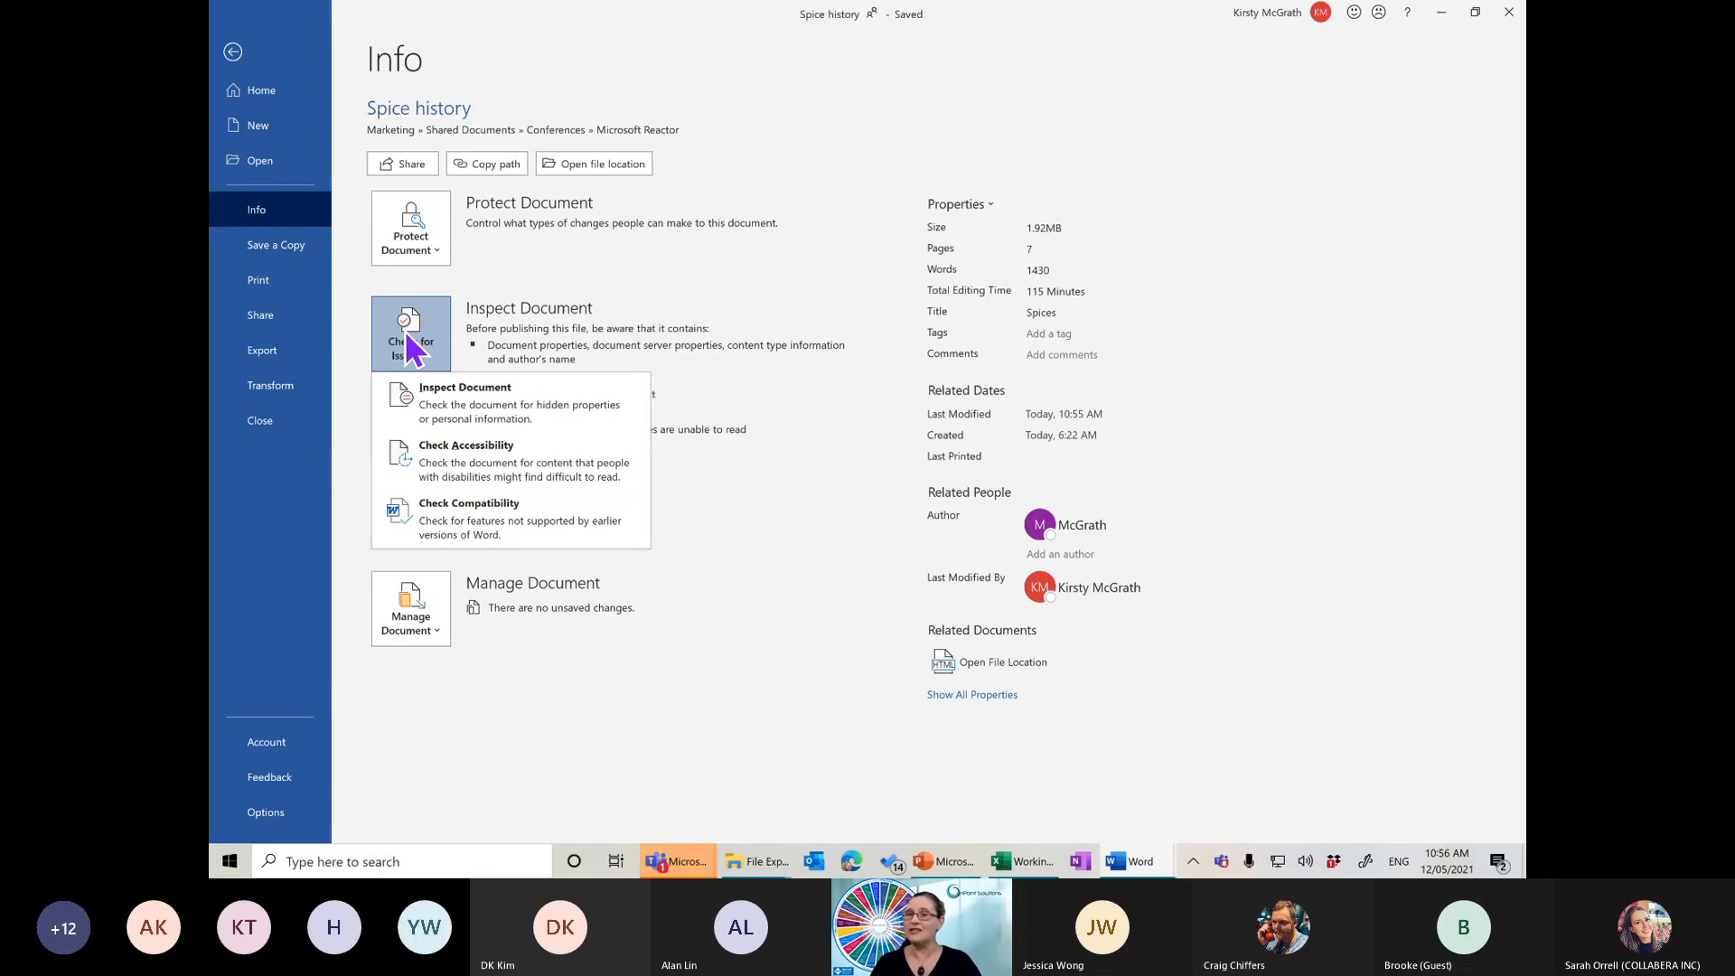
click(239, 56)
click(239, 57)
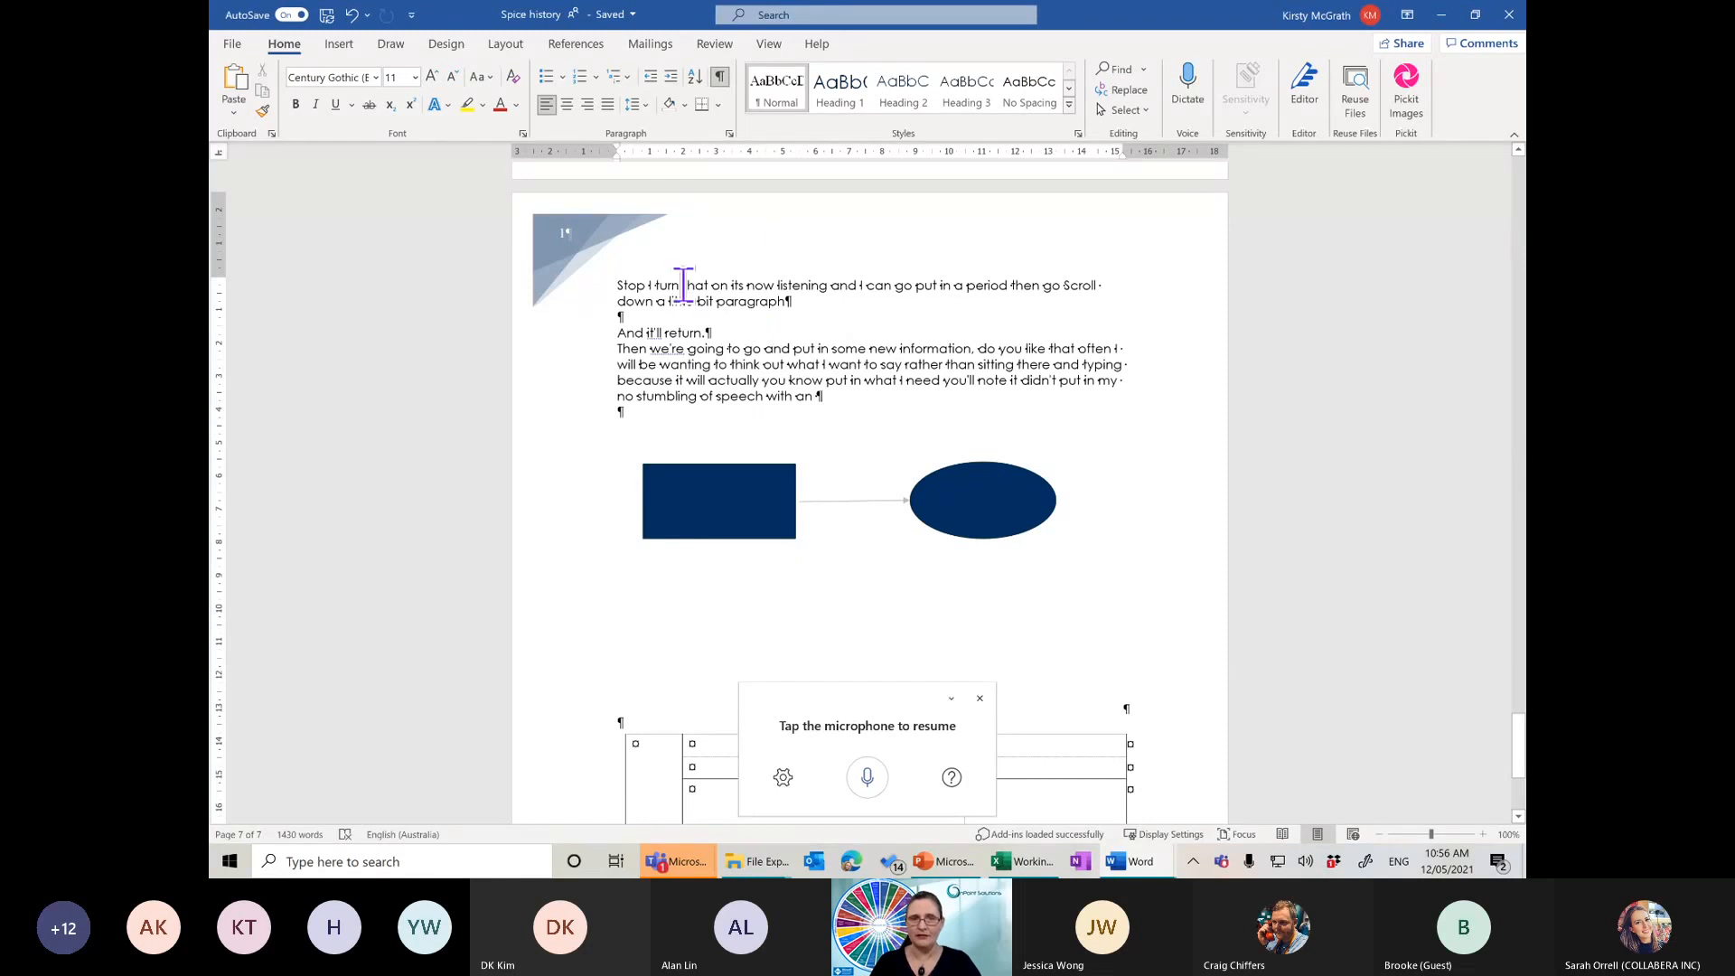
Hide the paragraph marks and other formatting symbols in the document
click(720, 77)
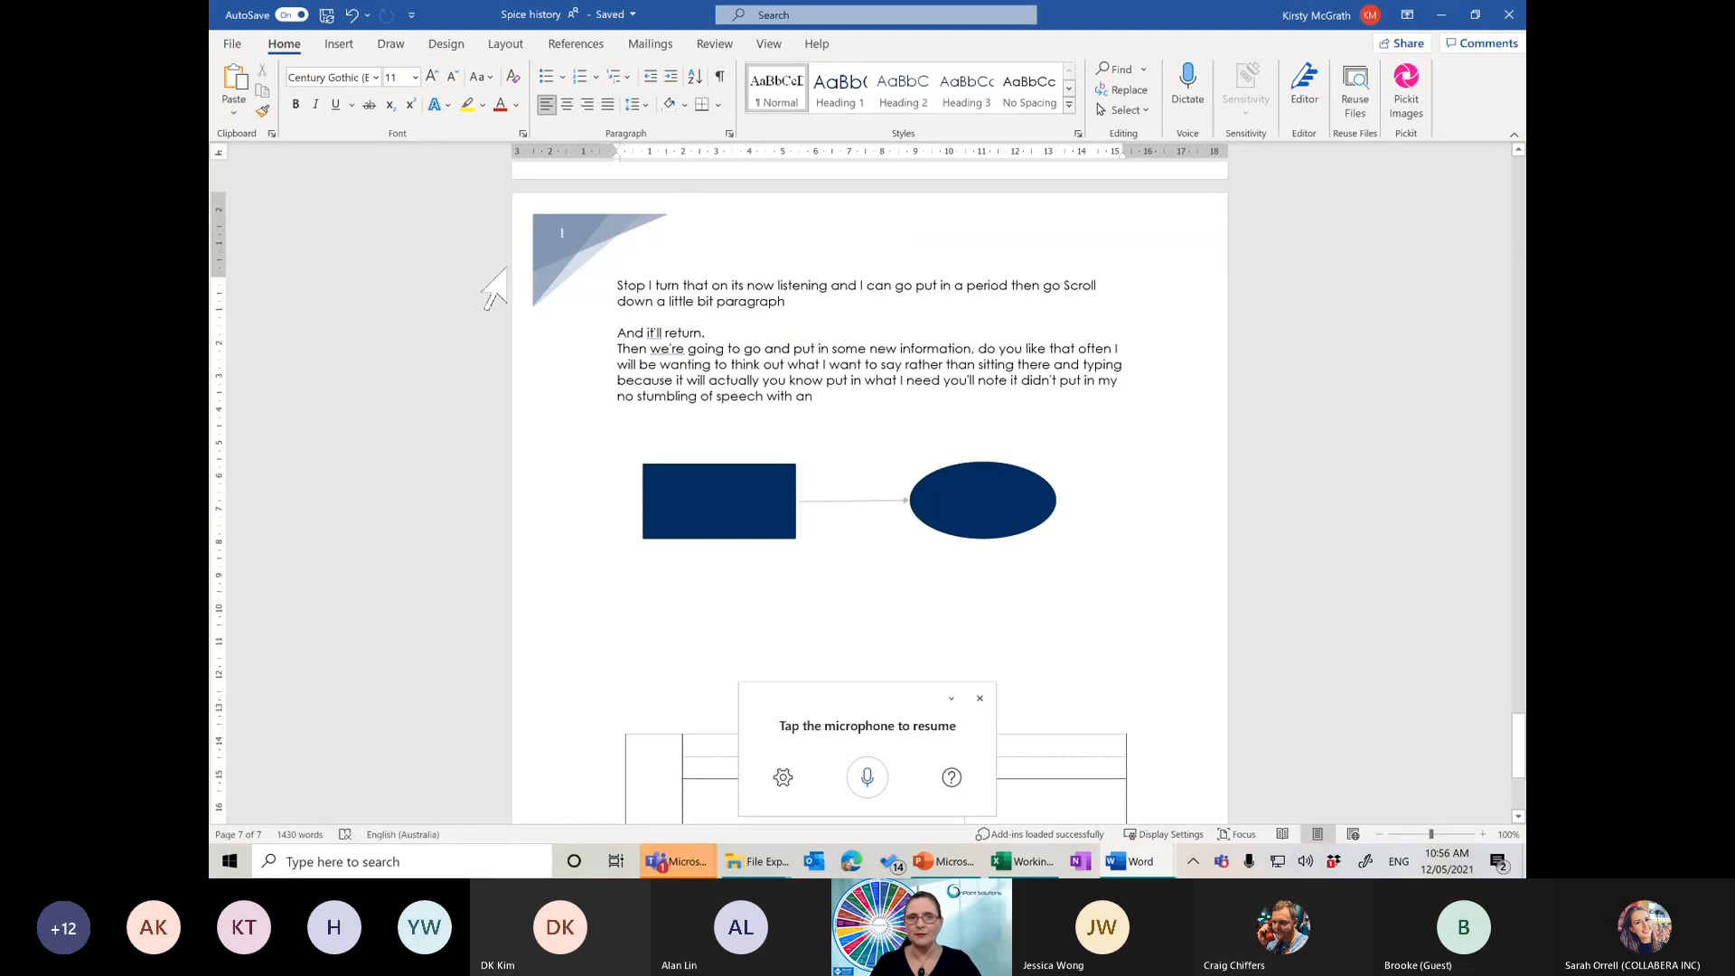
click(348, 47)
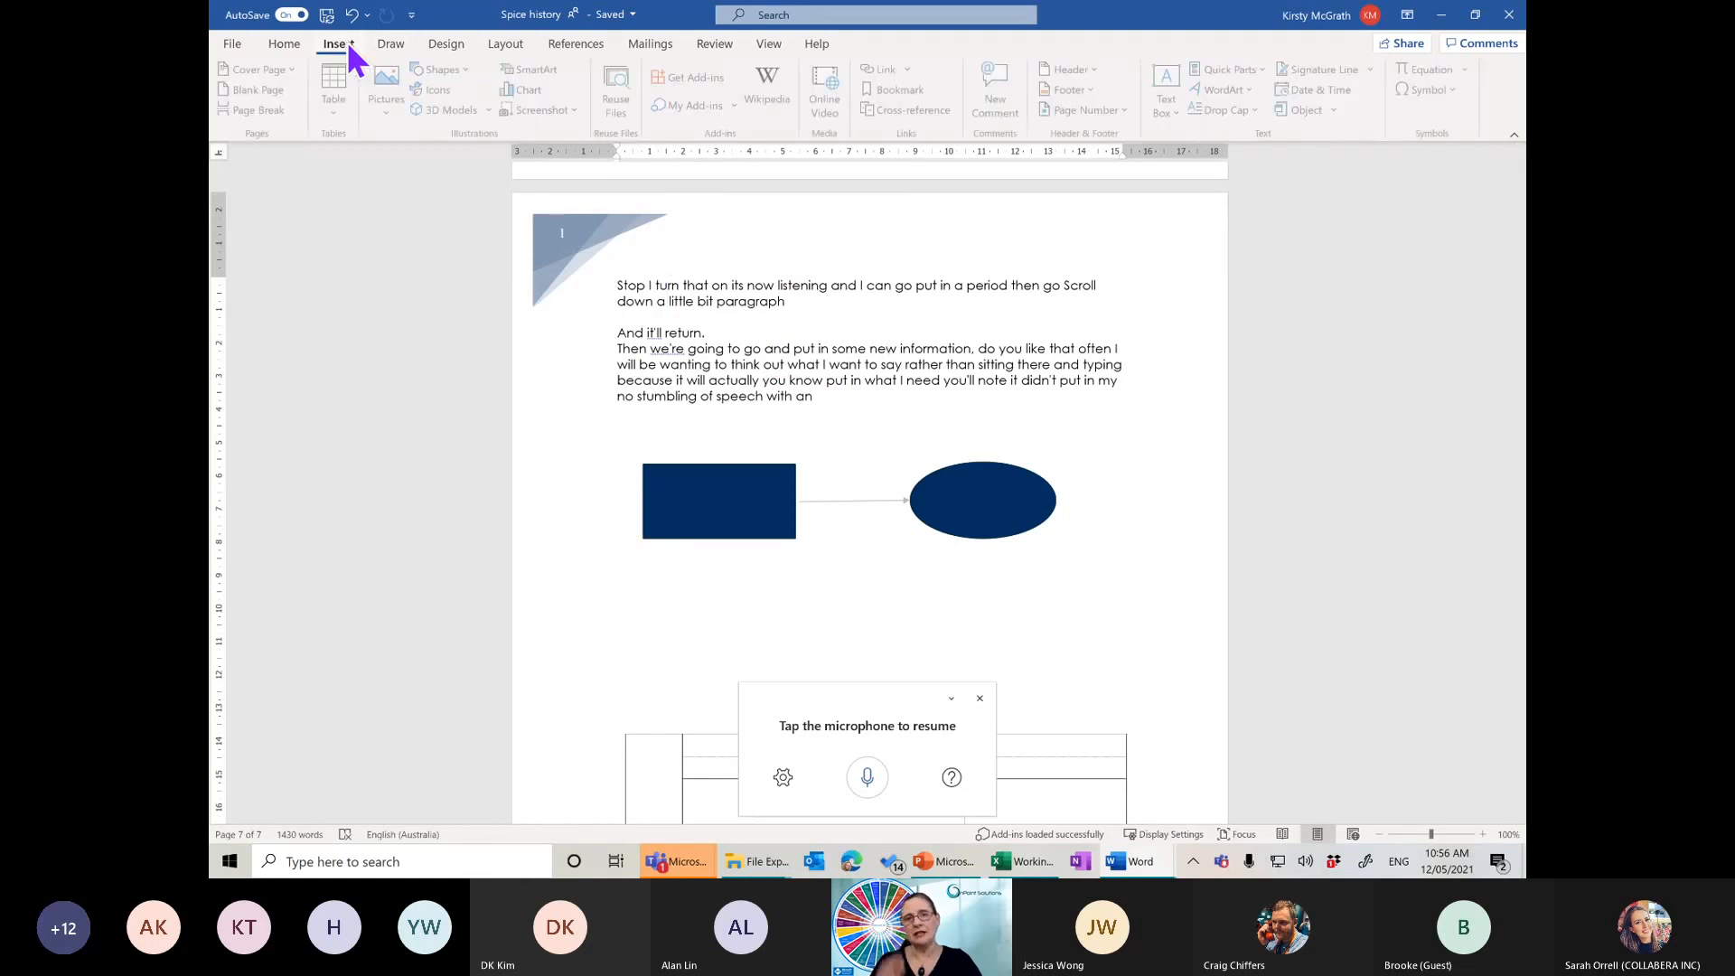
click(458, 52)
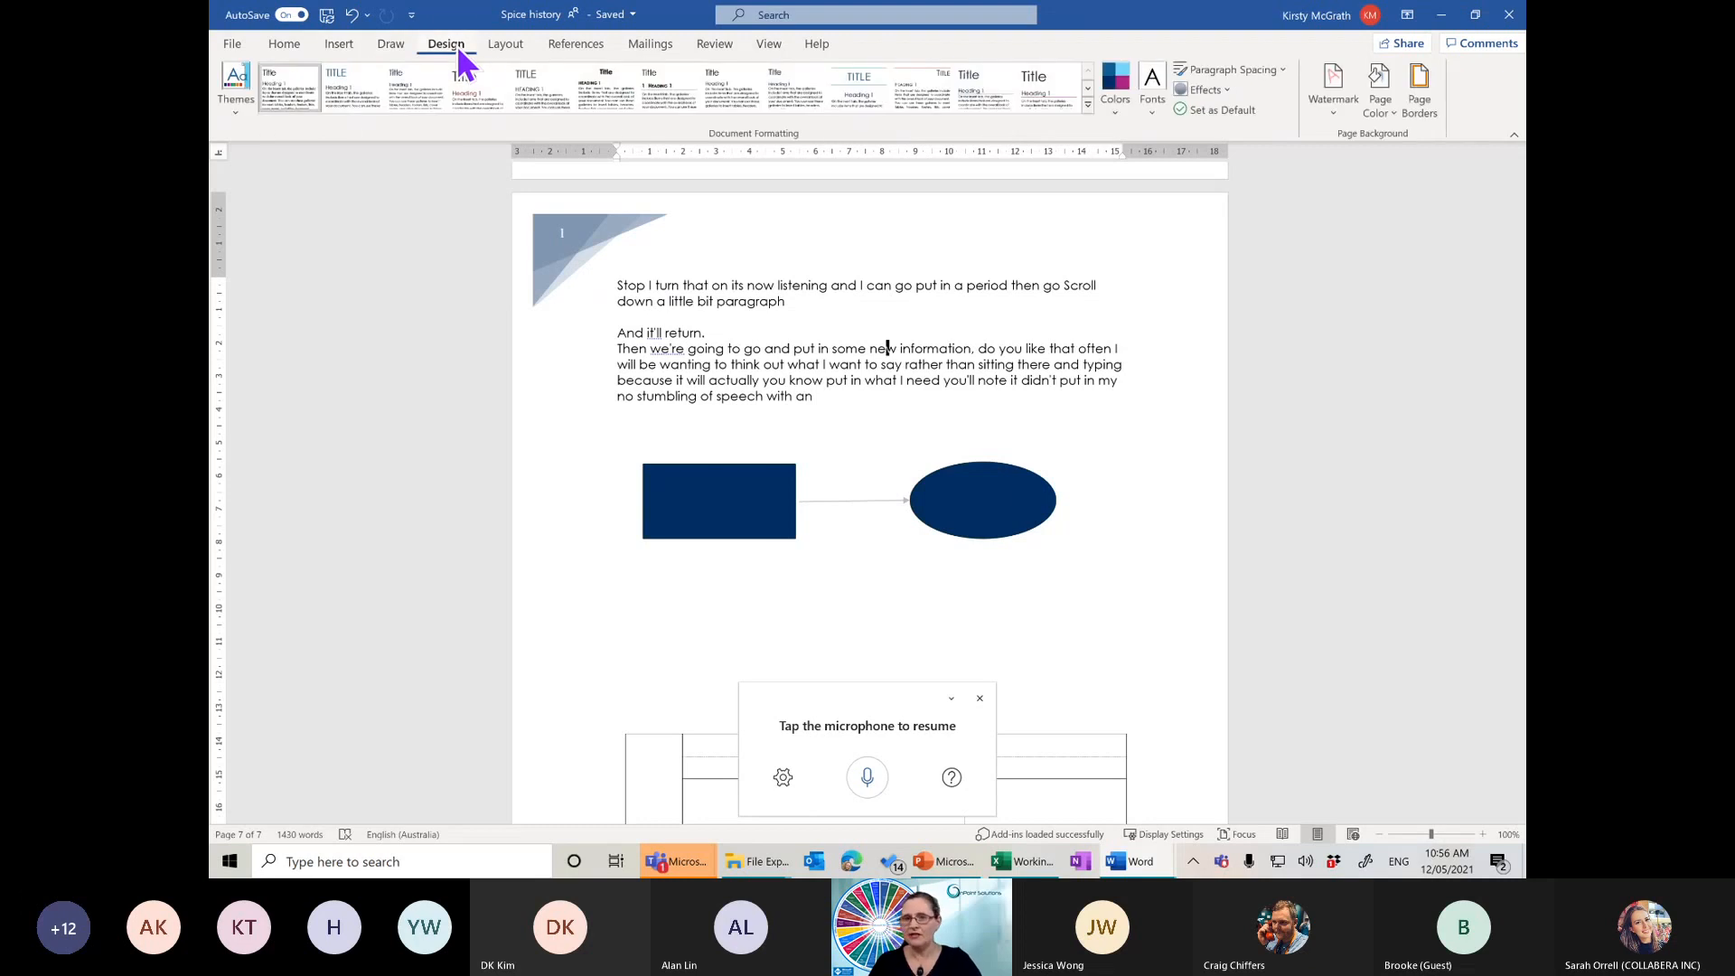
click(504, 51)
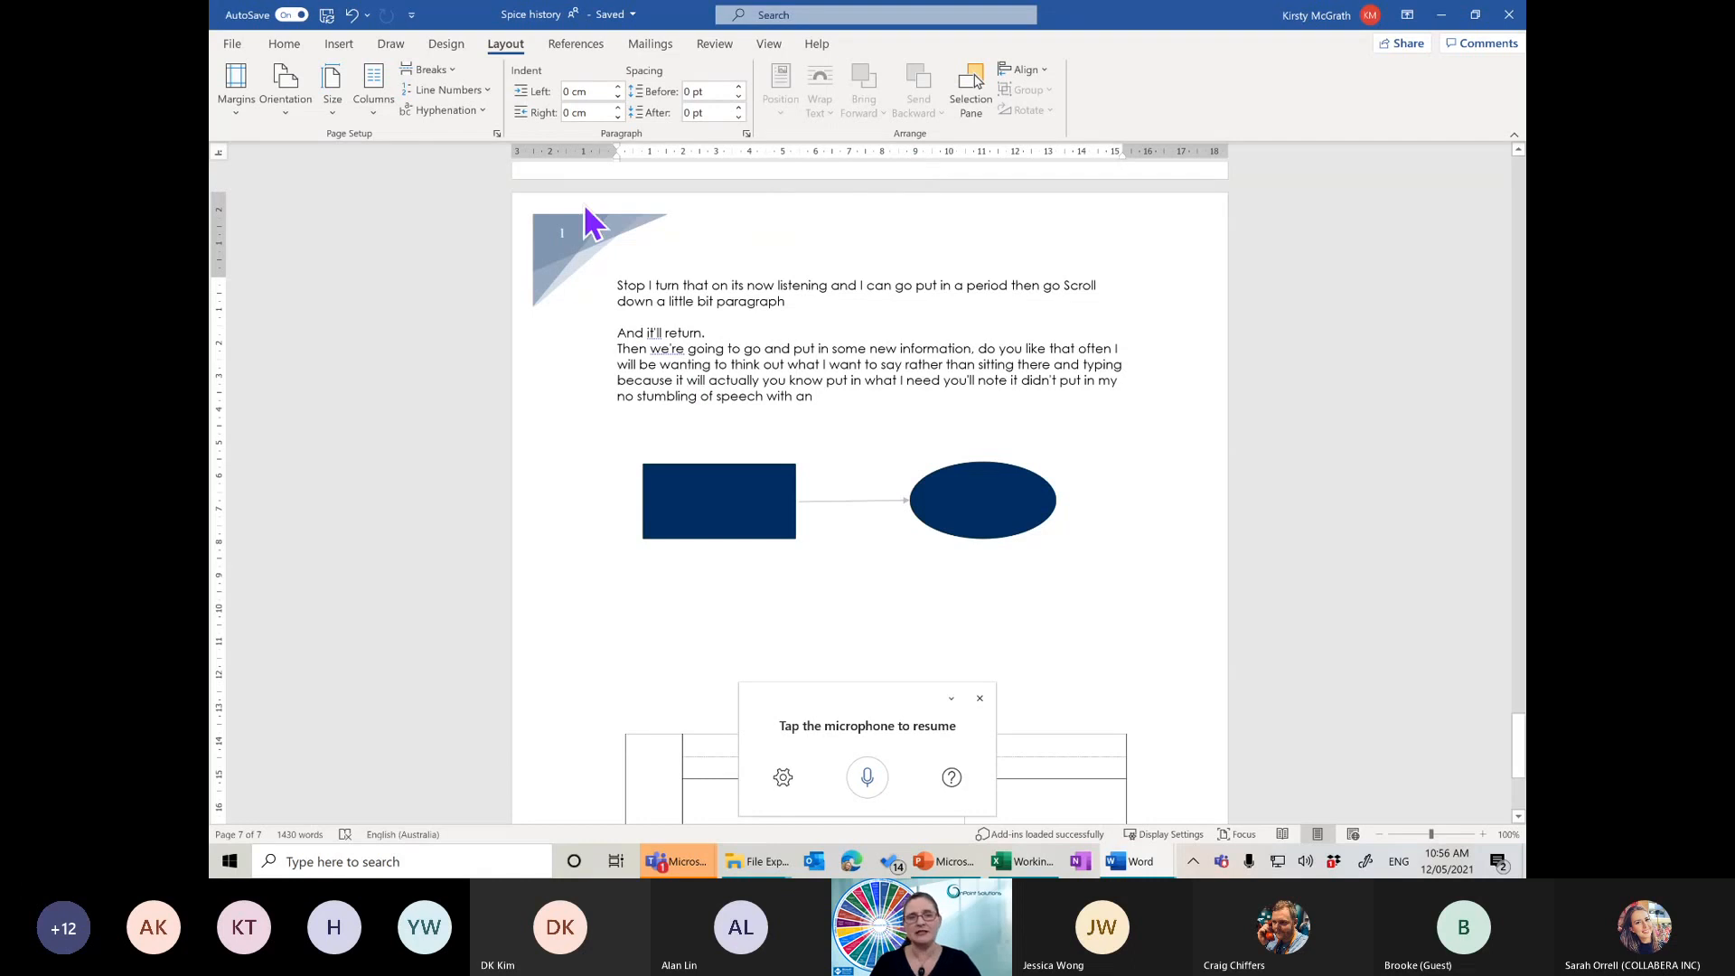
click(650, 43)
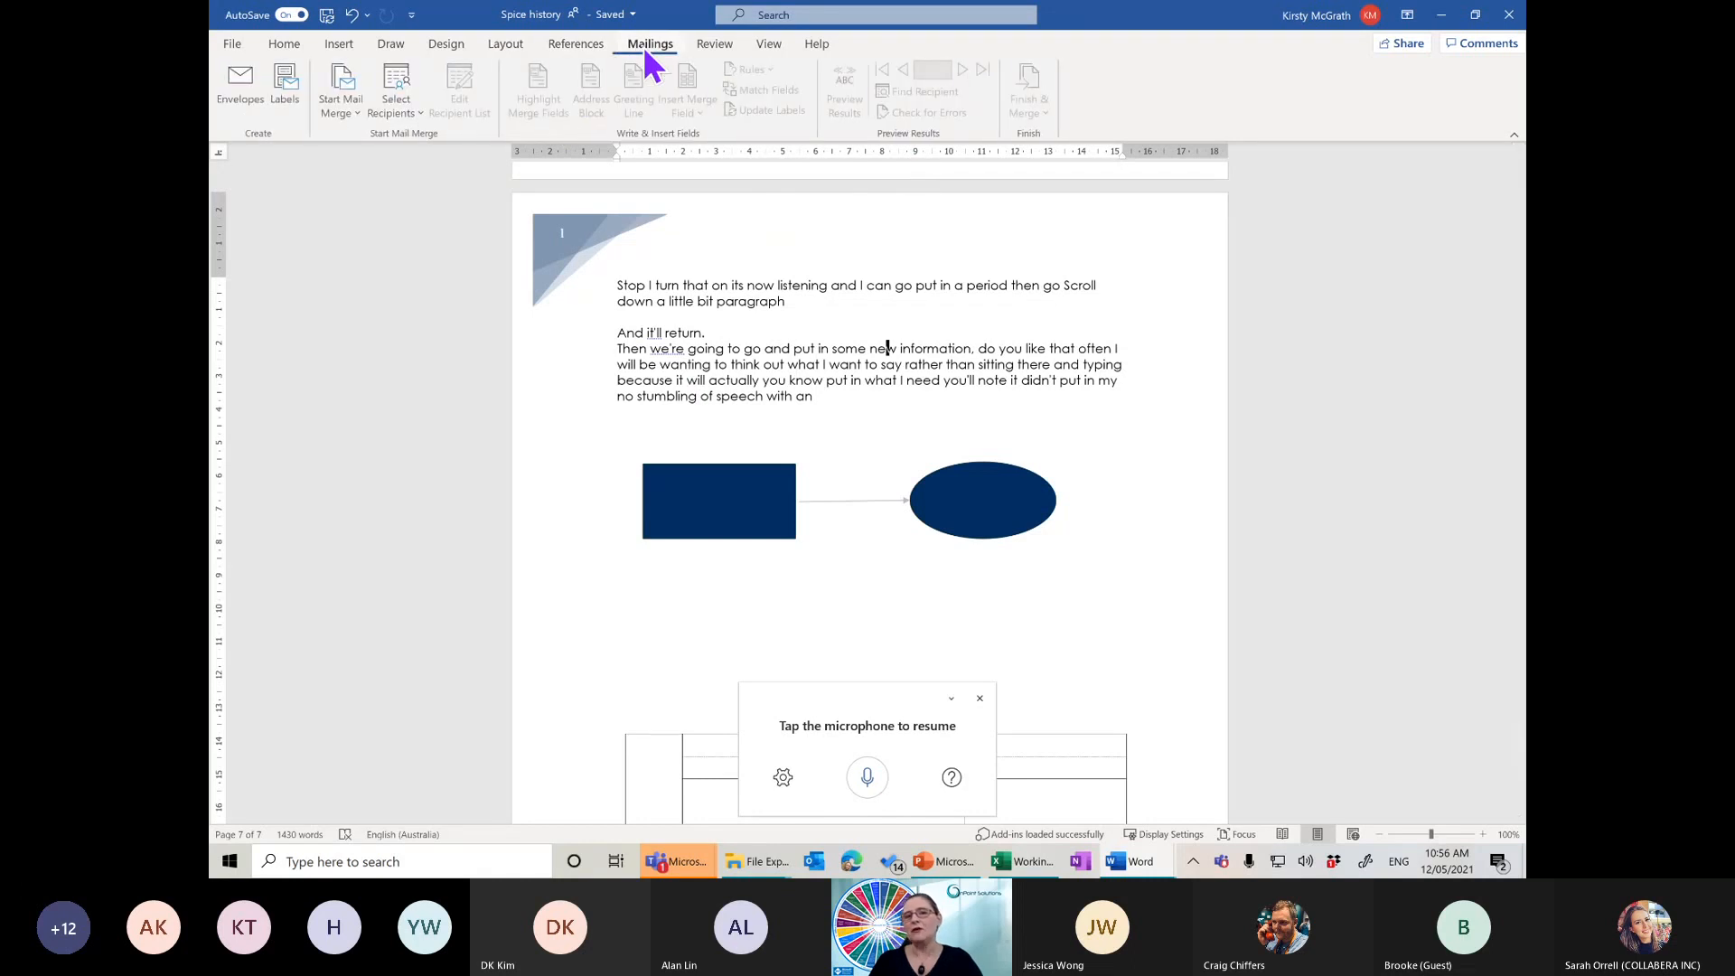
click(721, 46)
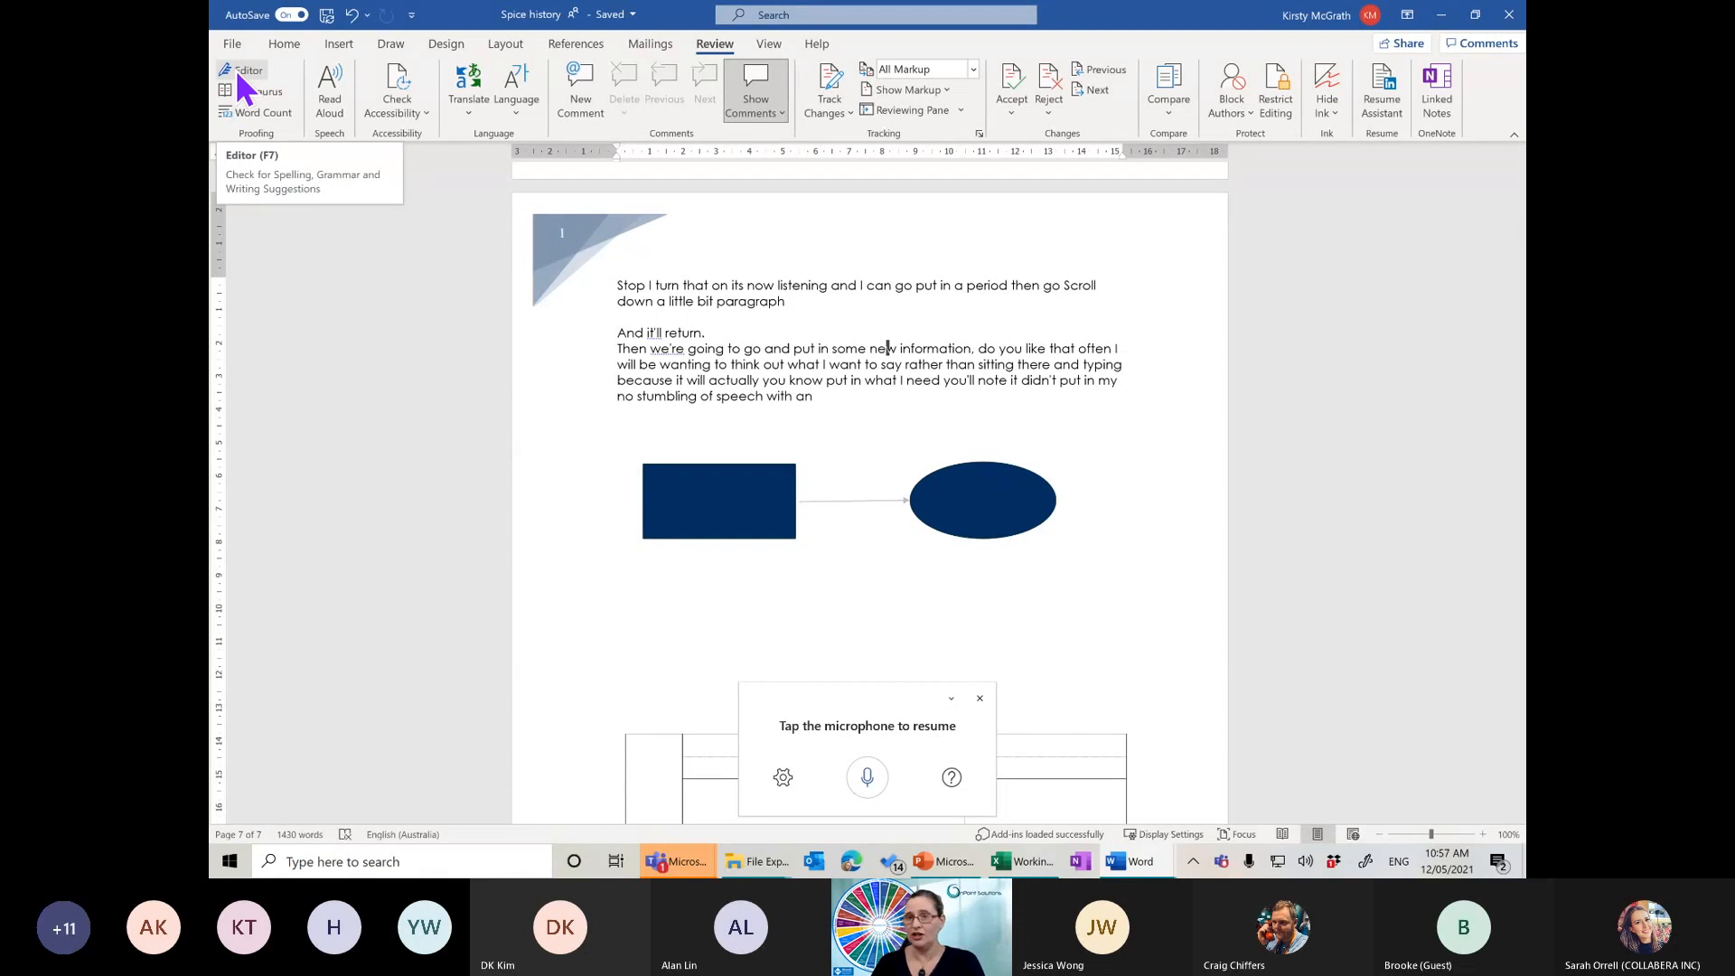
click(769, 45)
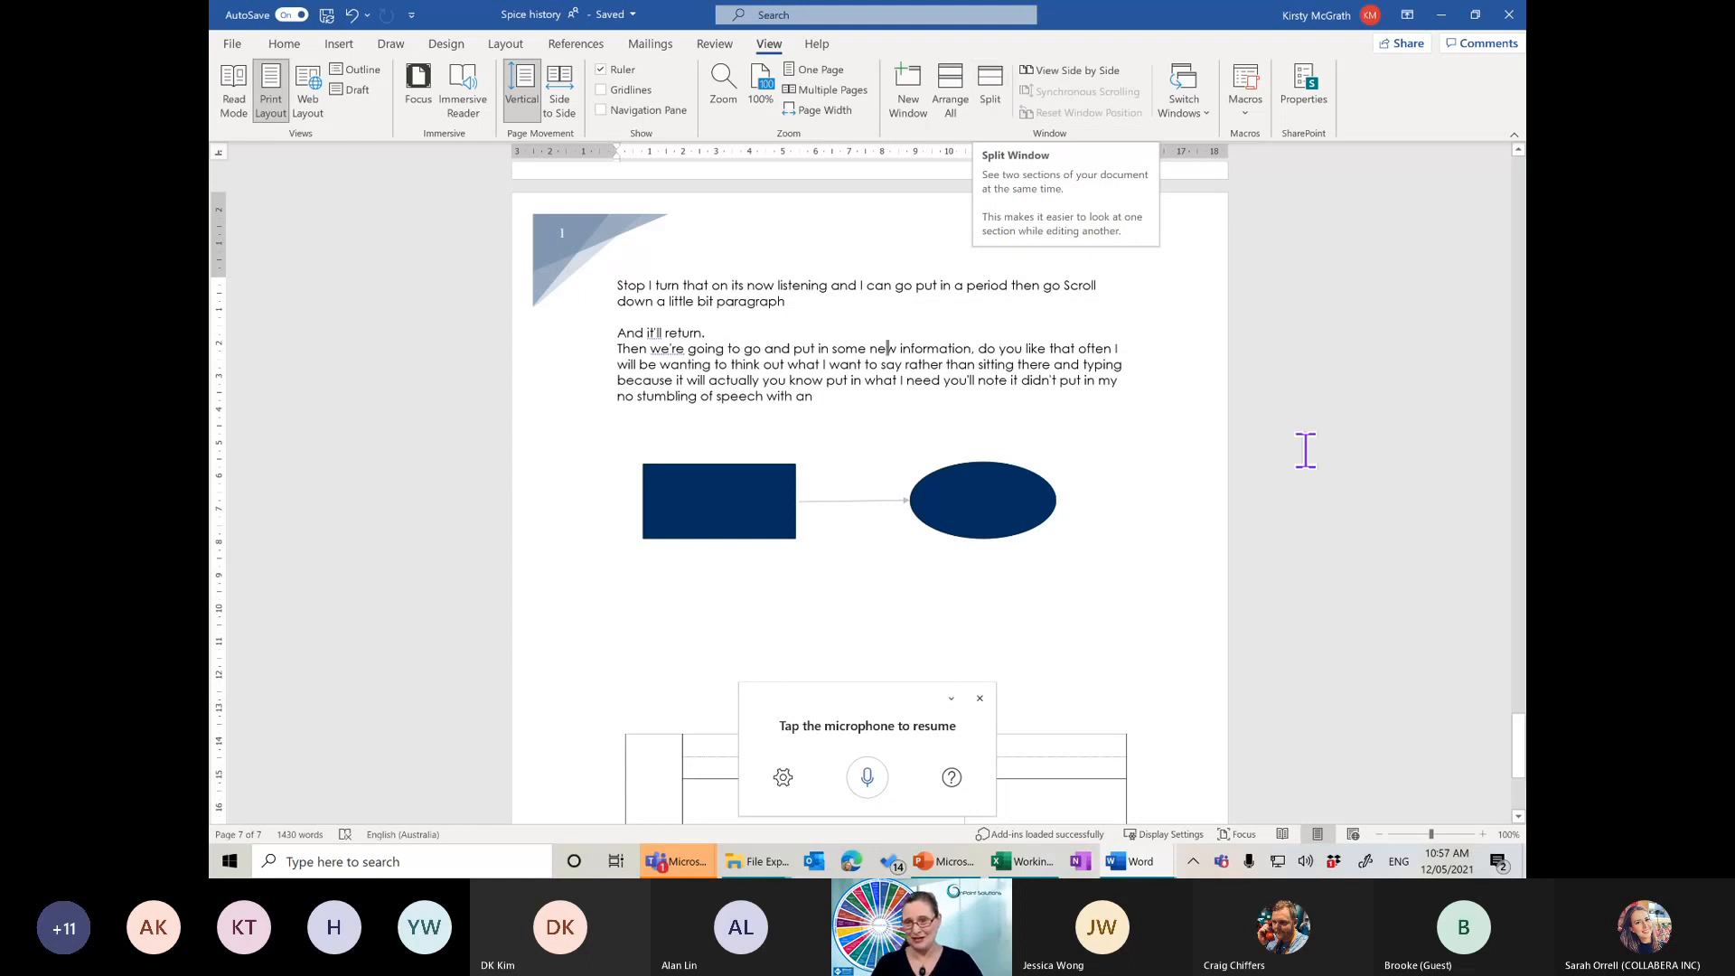
Update the entire table of contents under the Contents heading, including entries and page numbers
drag(1516, 750, 1518, 277)
click(706, 404)
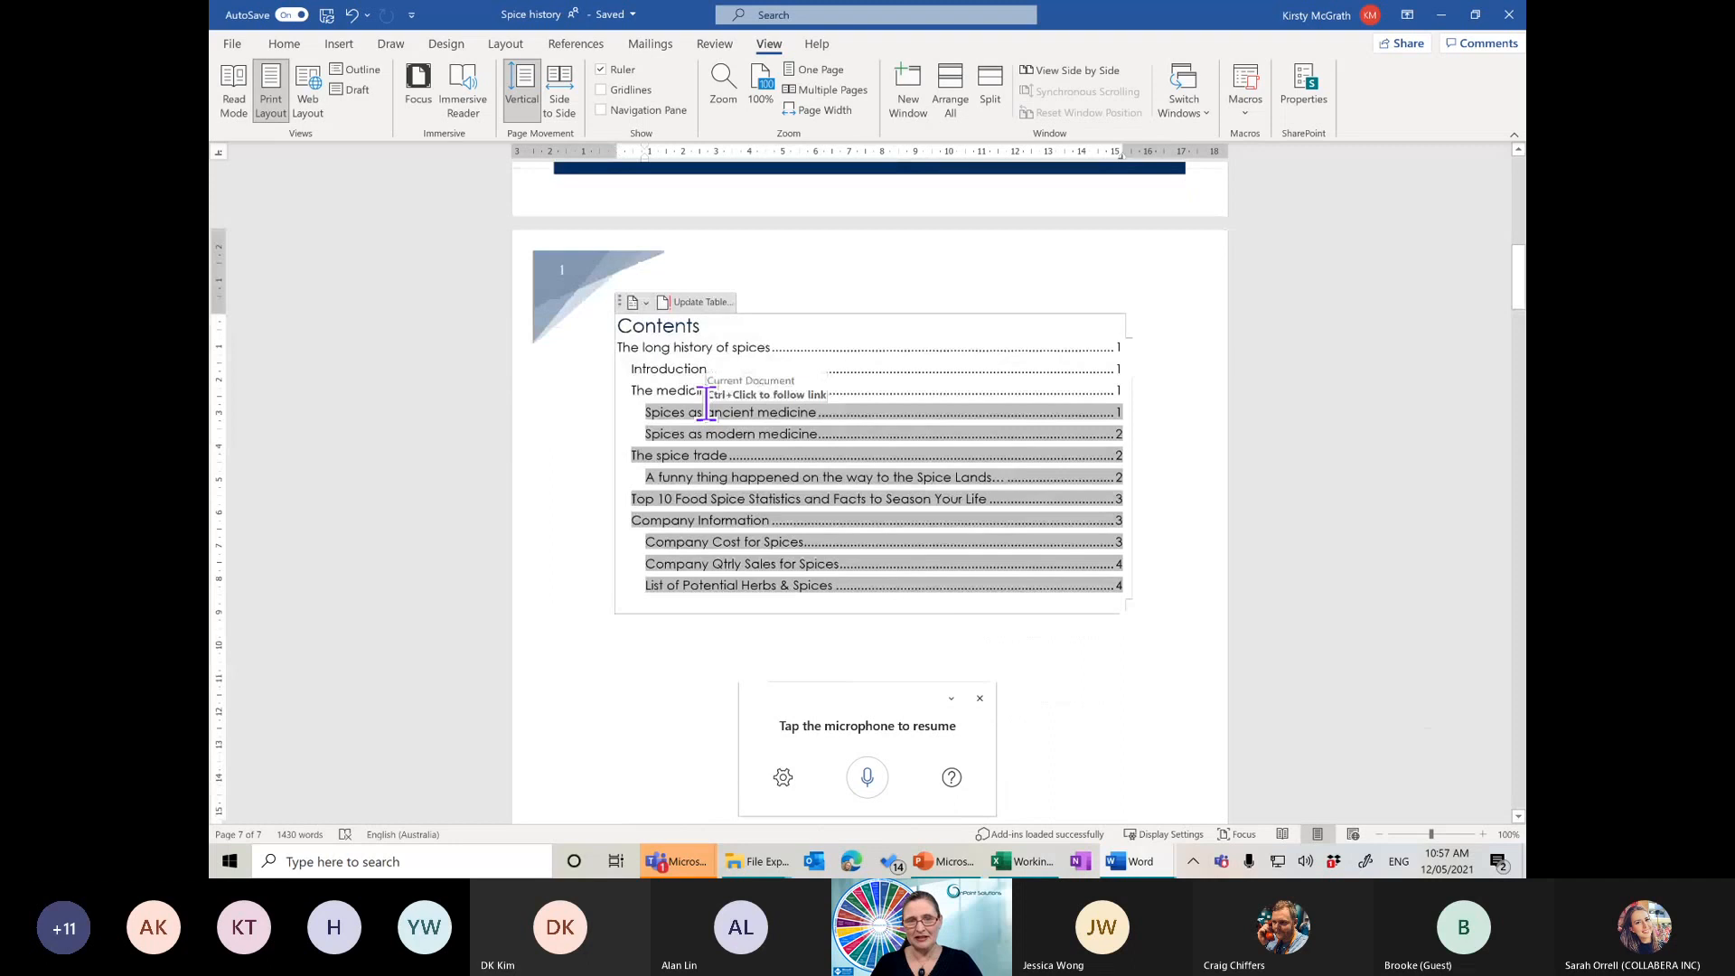
click(684, 302)
click(794, 431)
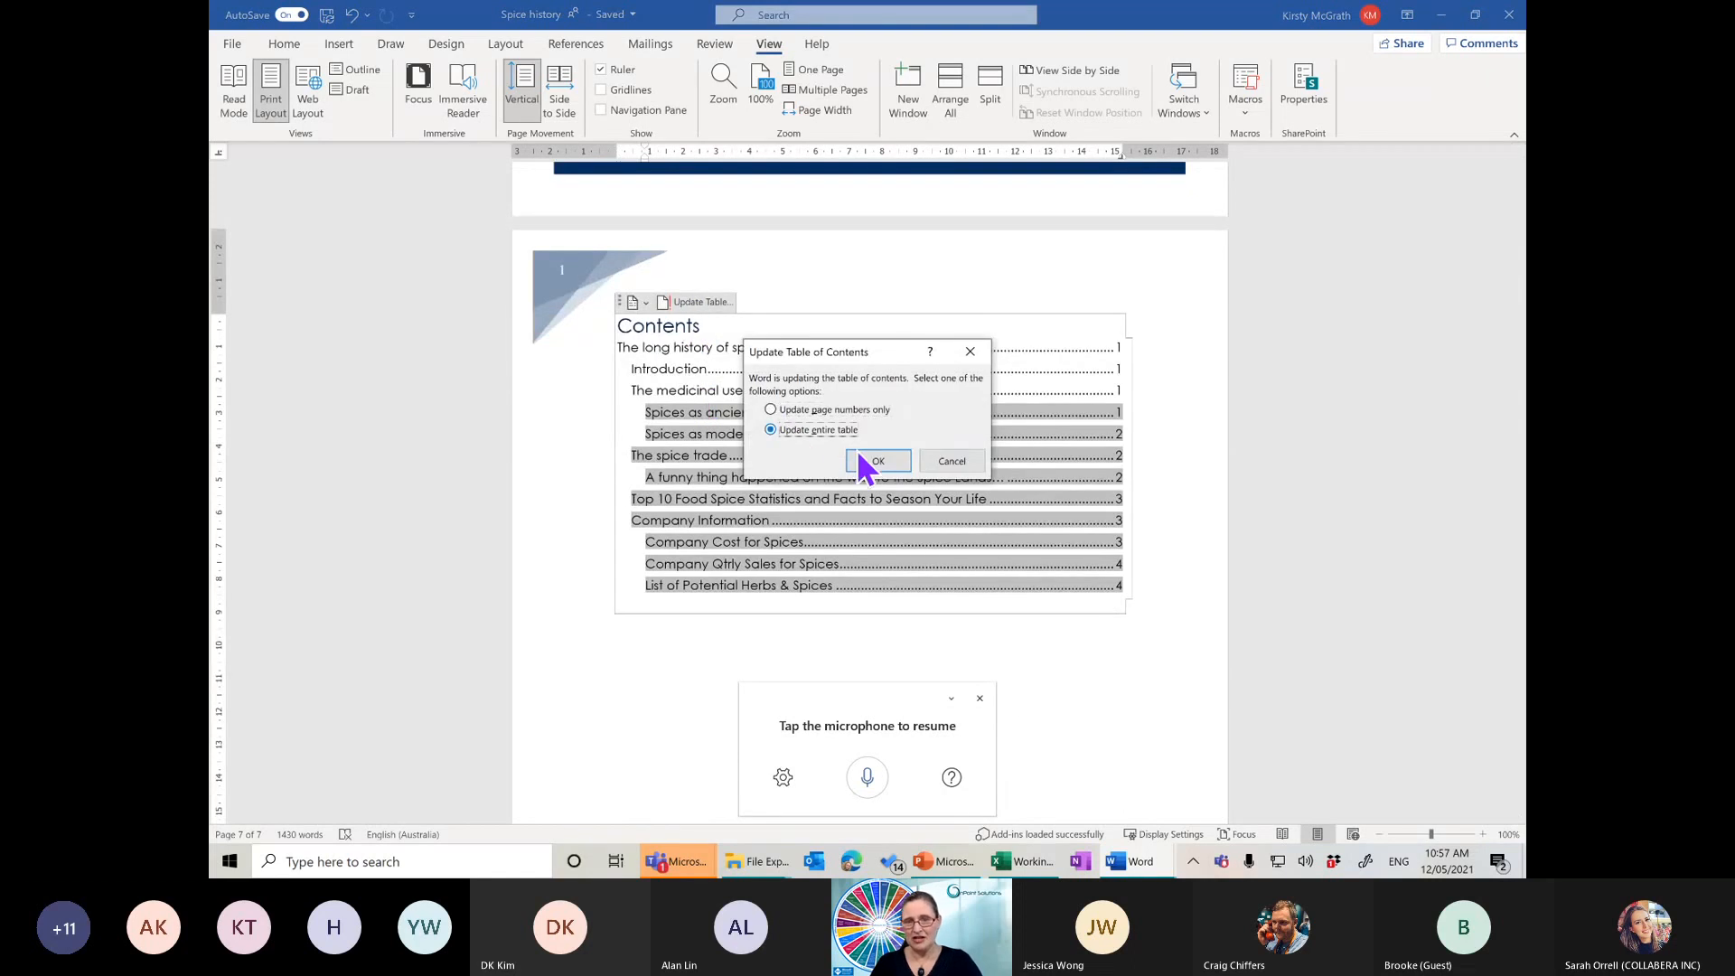
click(878, 461)
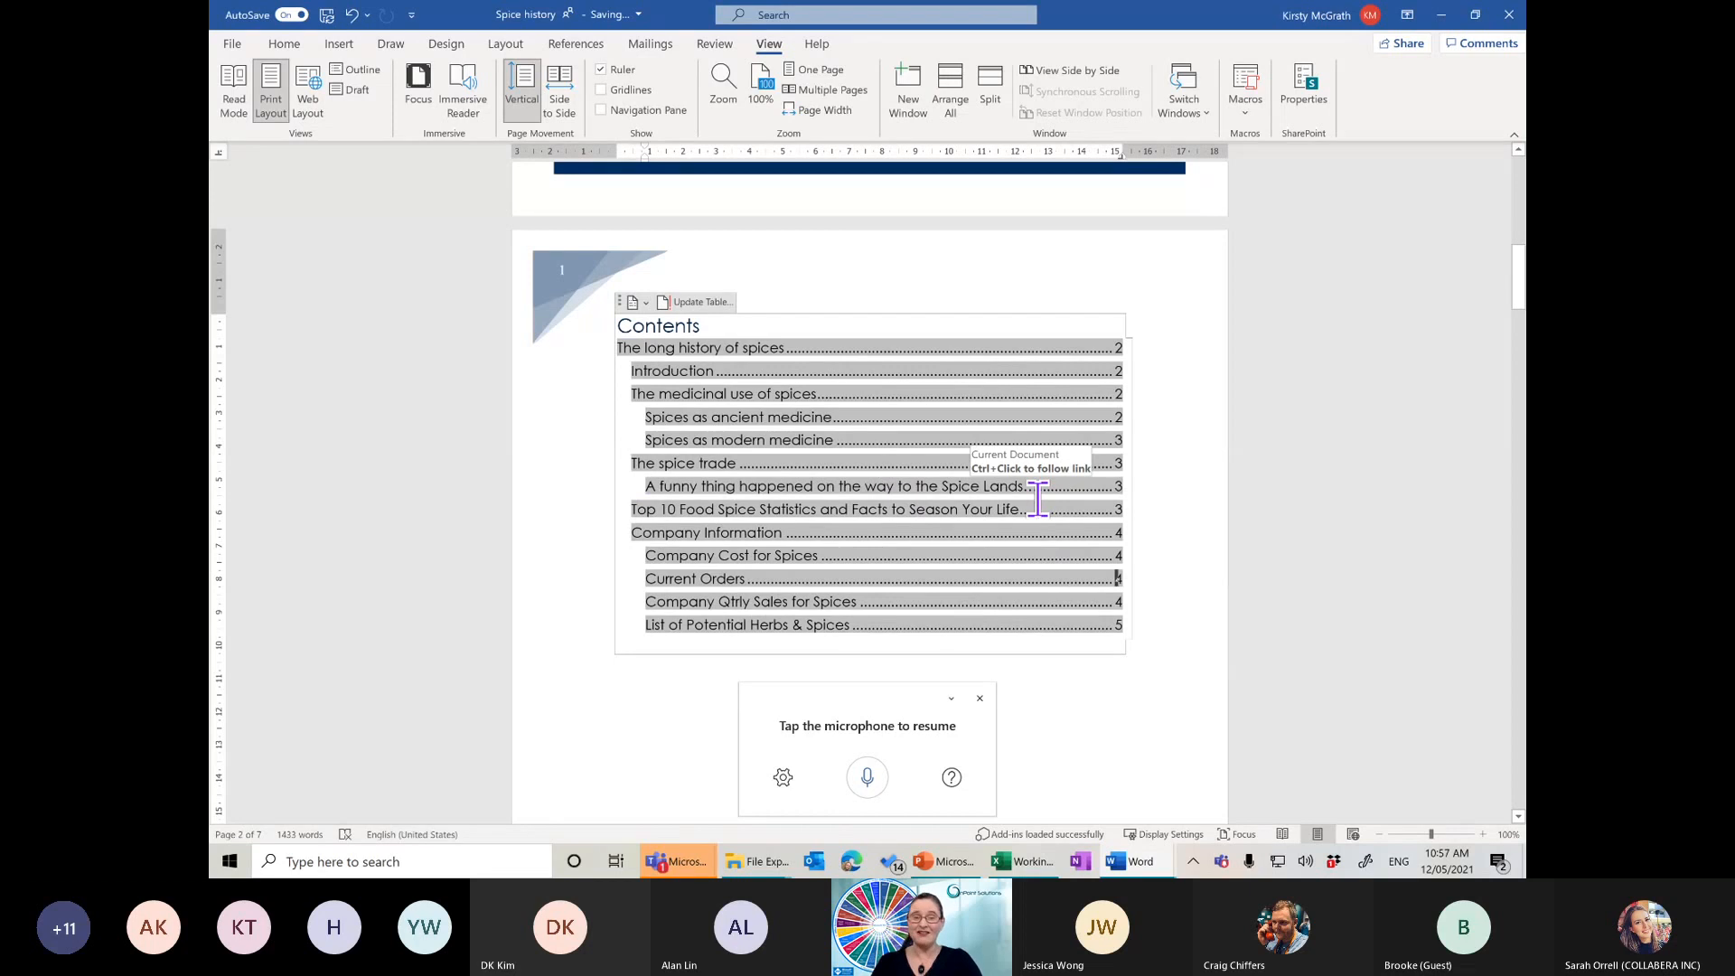
Search Word's help for "keyboard shortcuts" and read through the "Keyboard shortcuts in Word" article
click(286, 42)
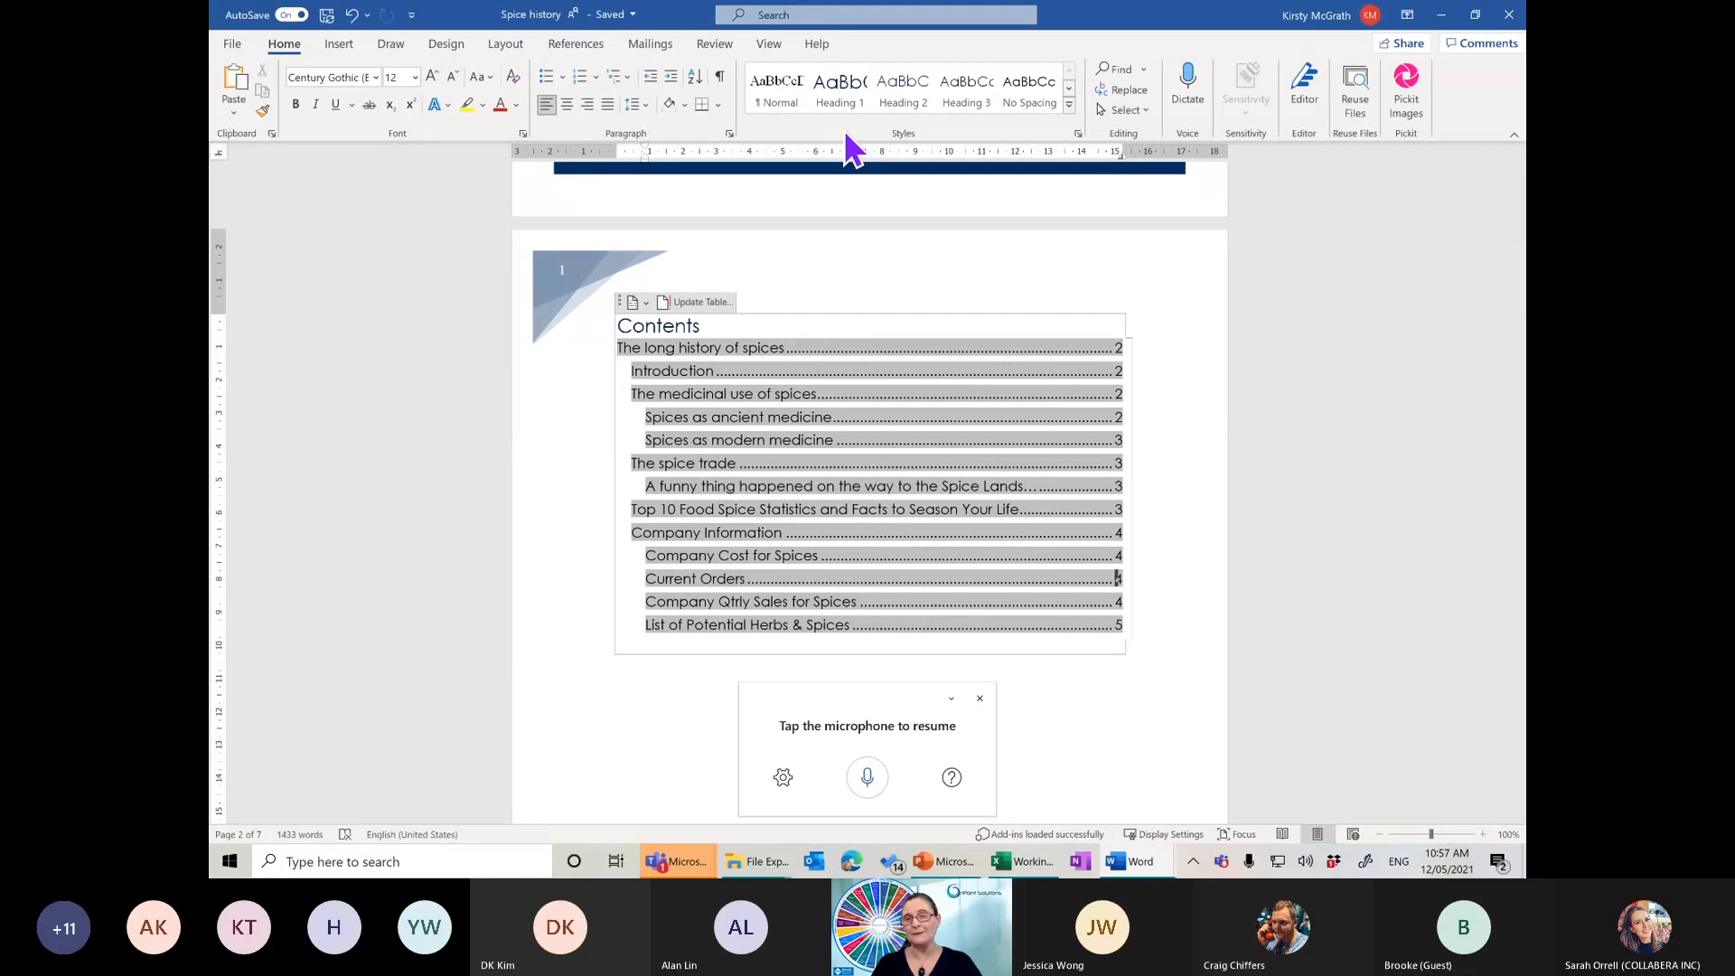
click(777, 17)
text(keyboard)
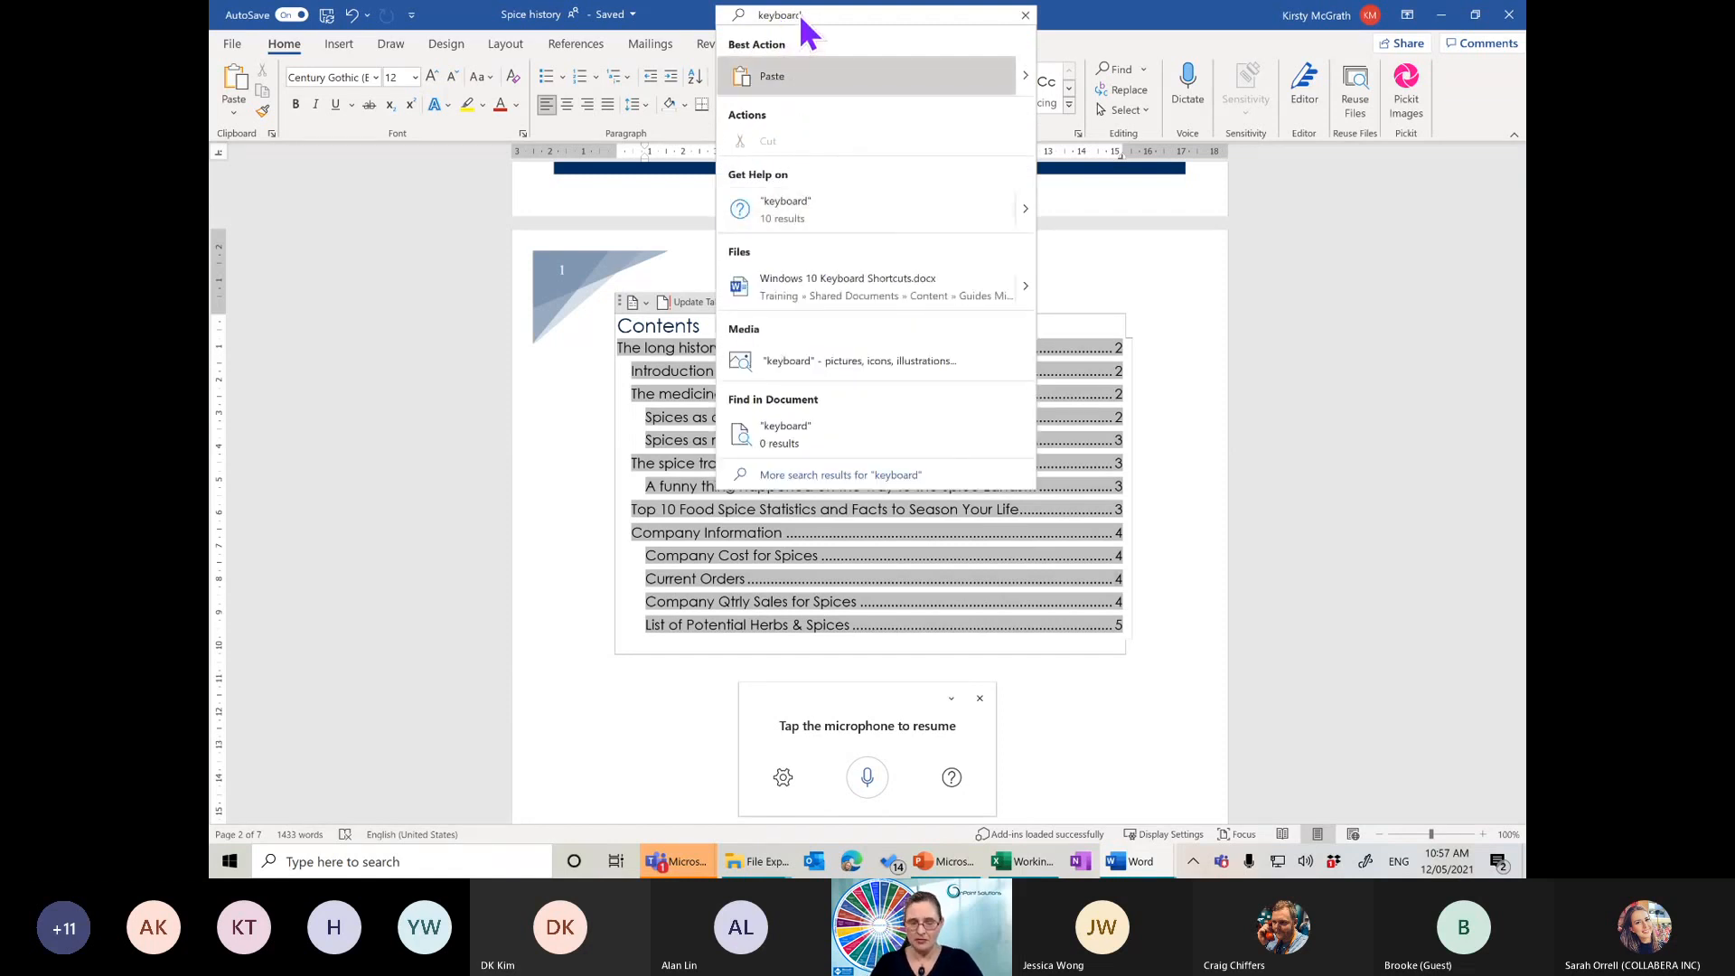
text( shortcuts)
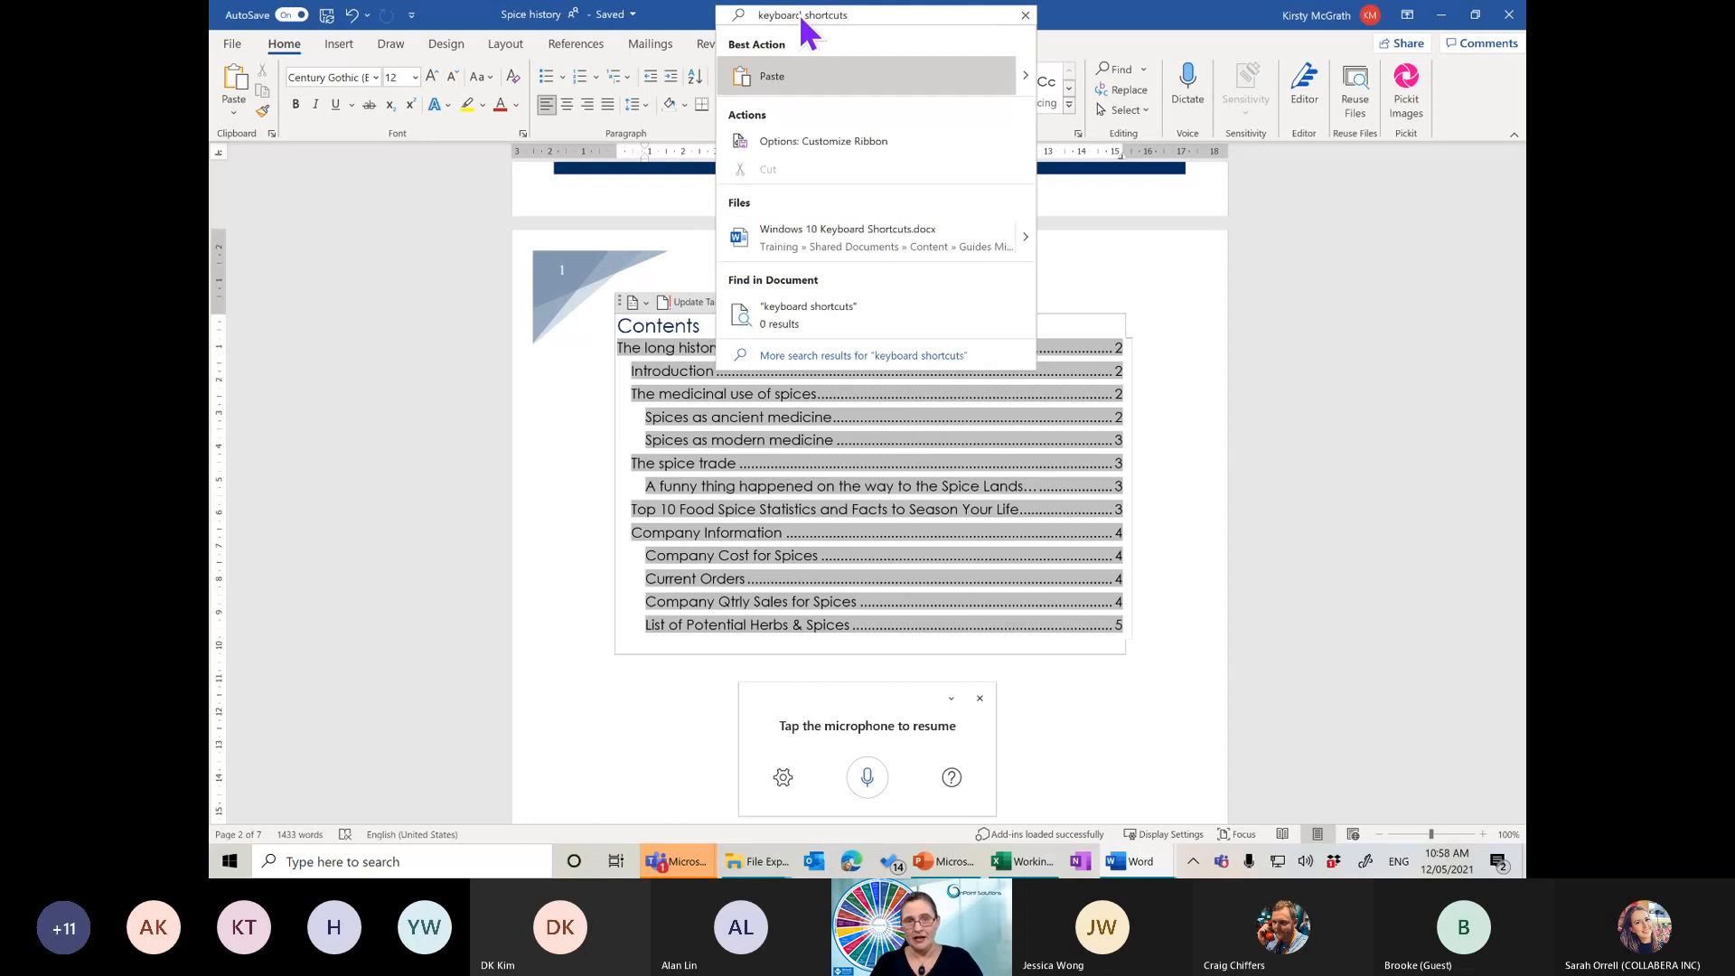
click(783, 166)
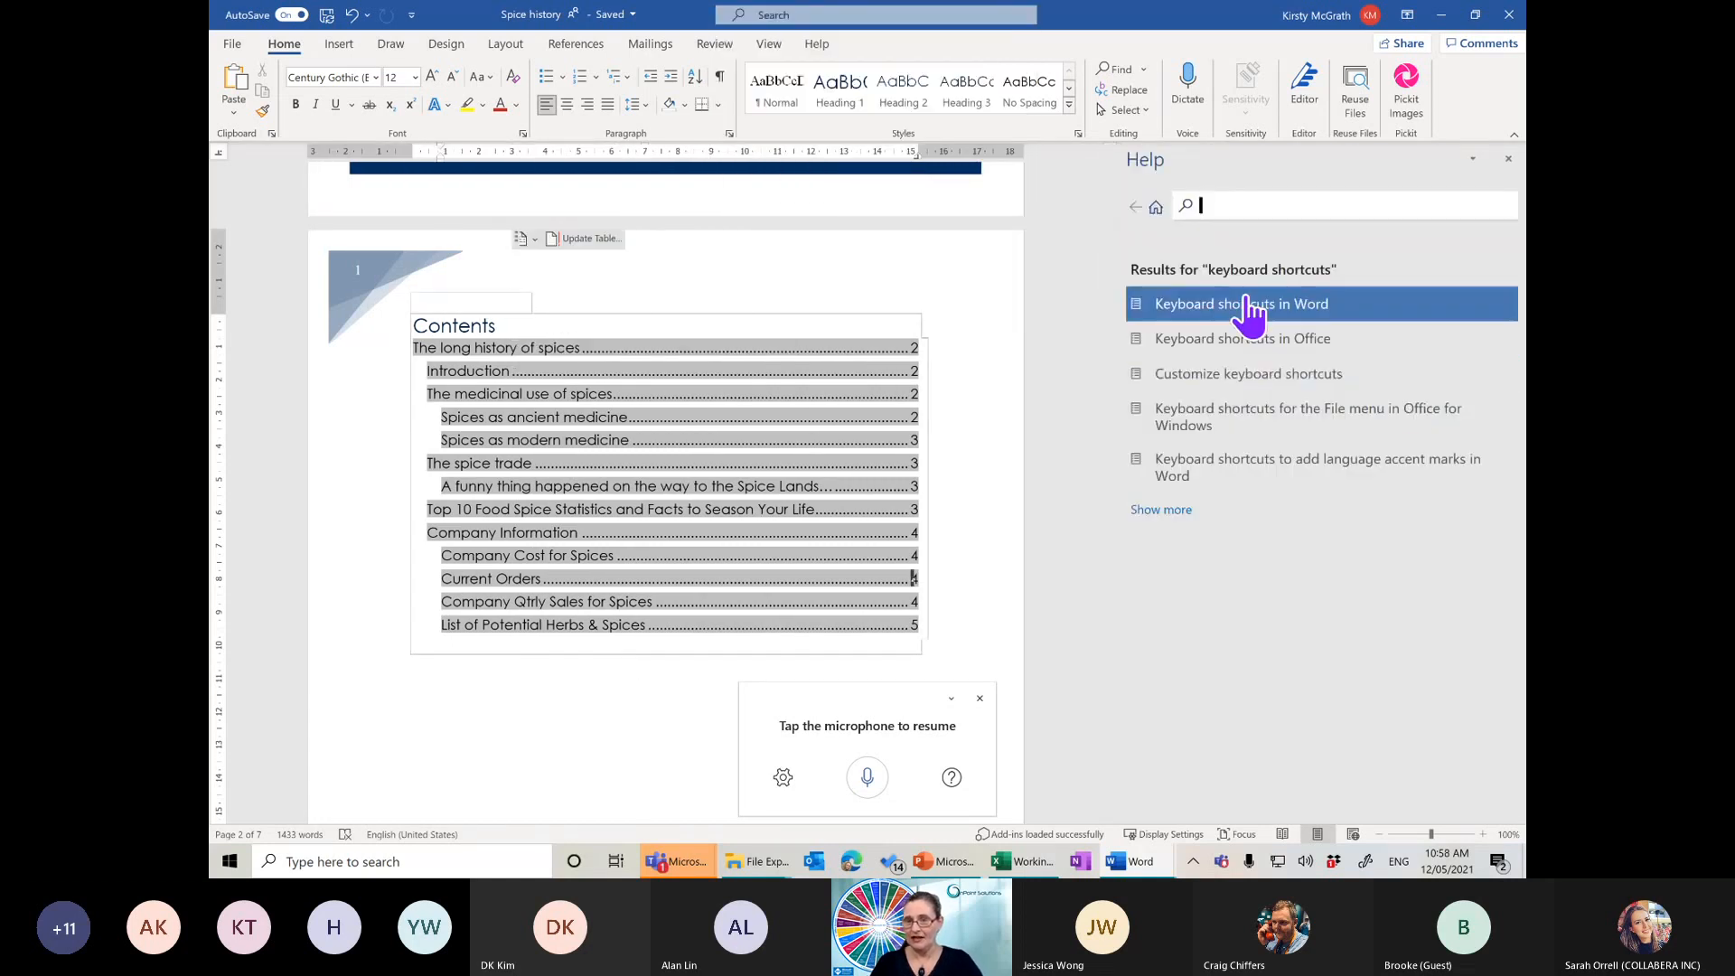
click(1247, 303)
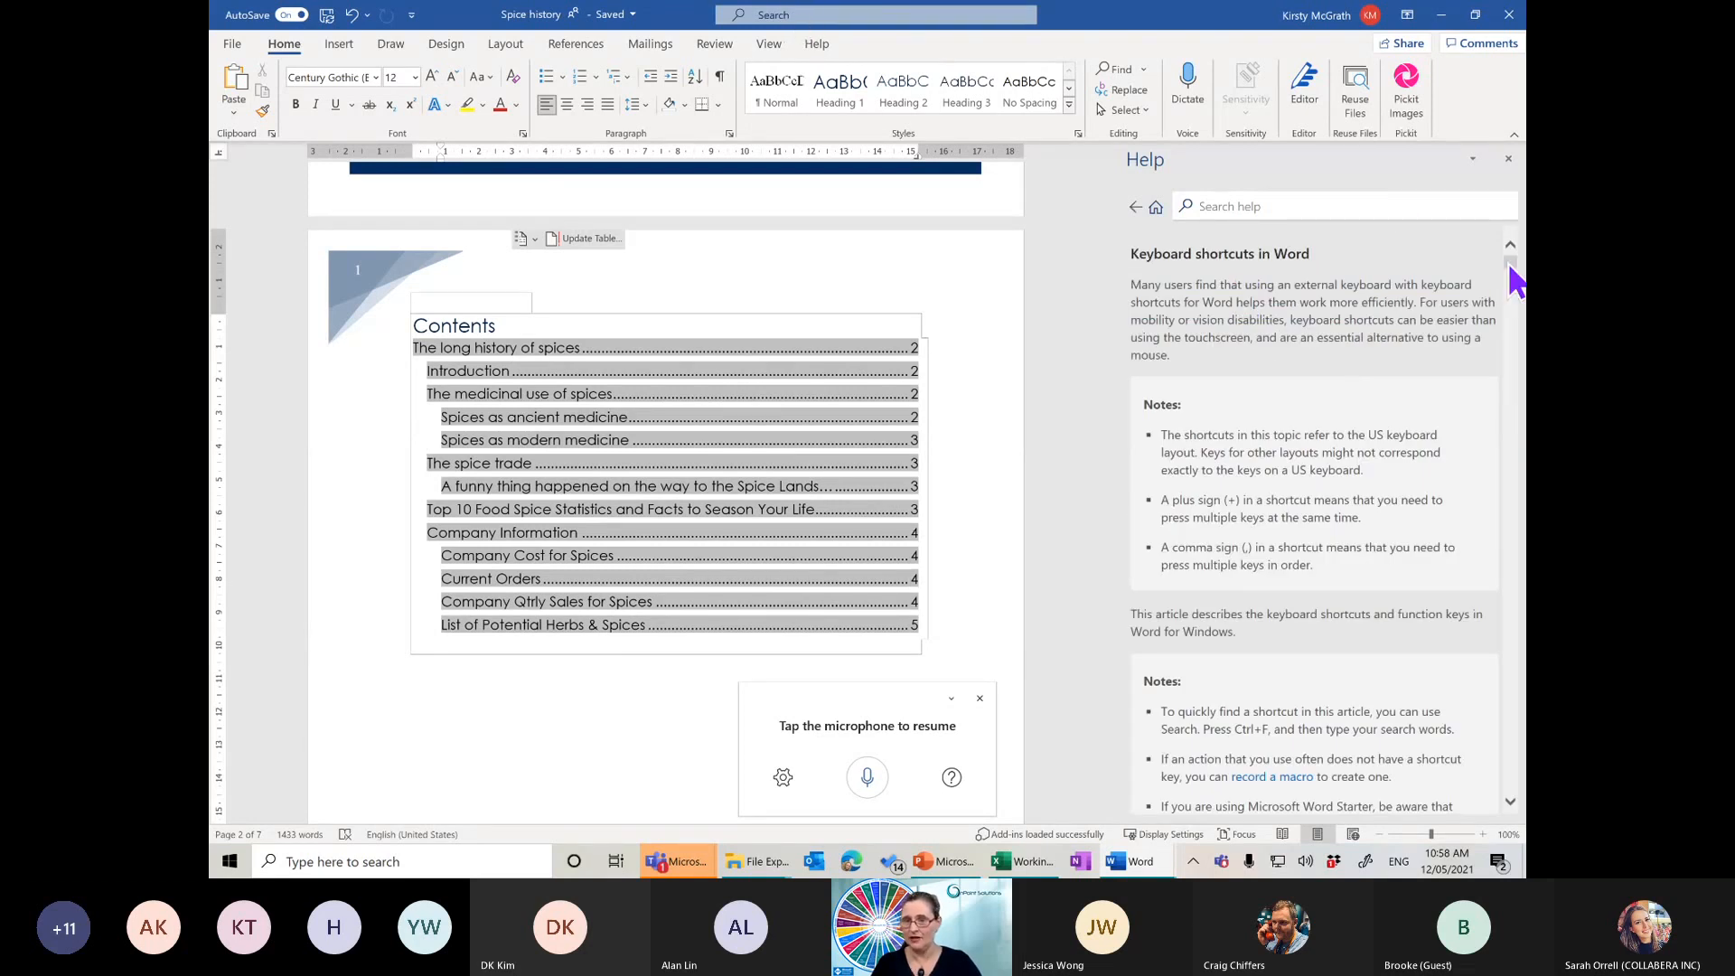
drag(1516, 281, 1516, 358)
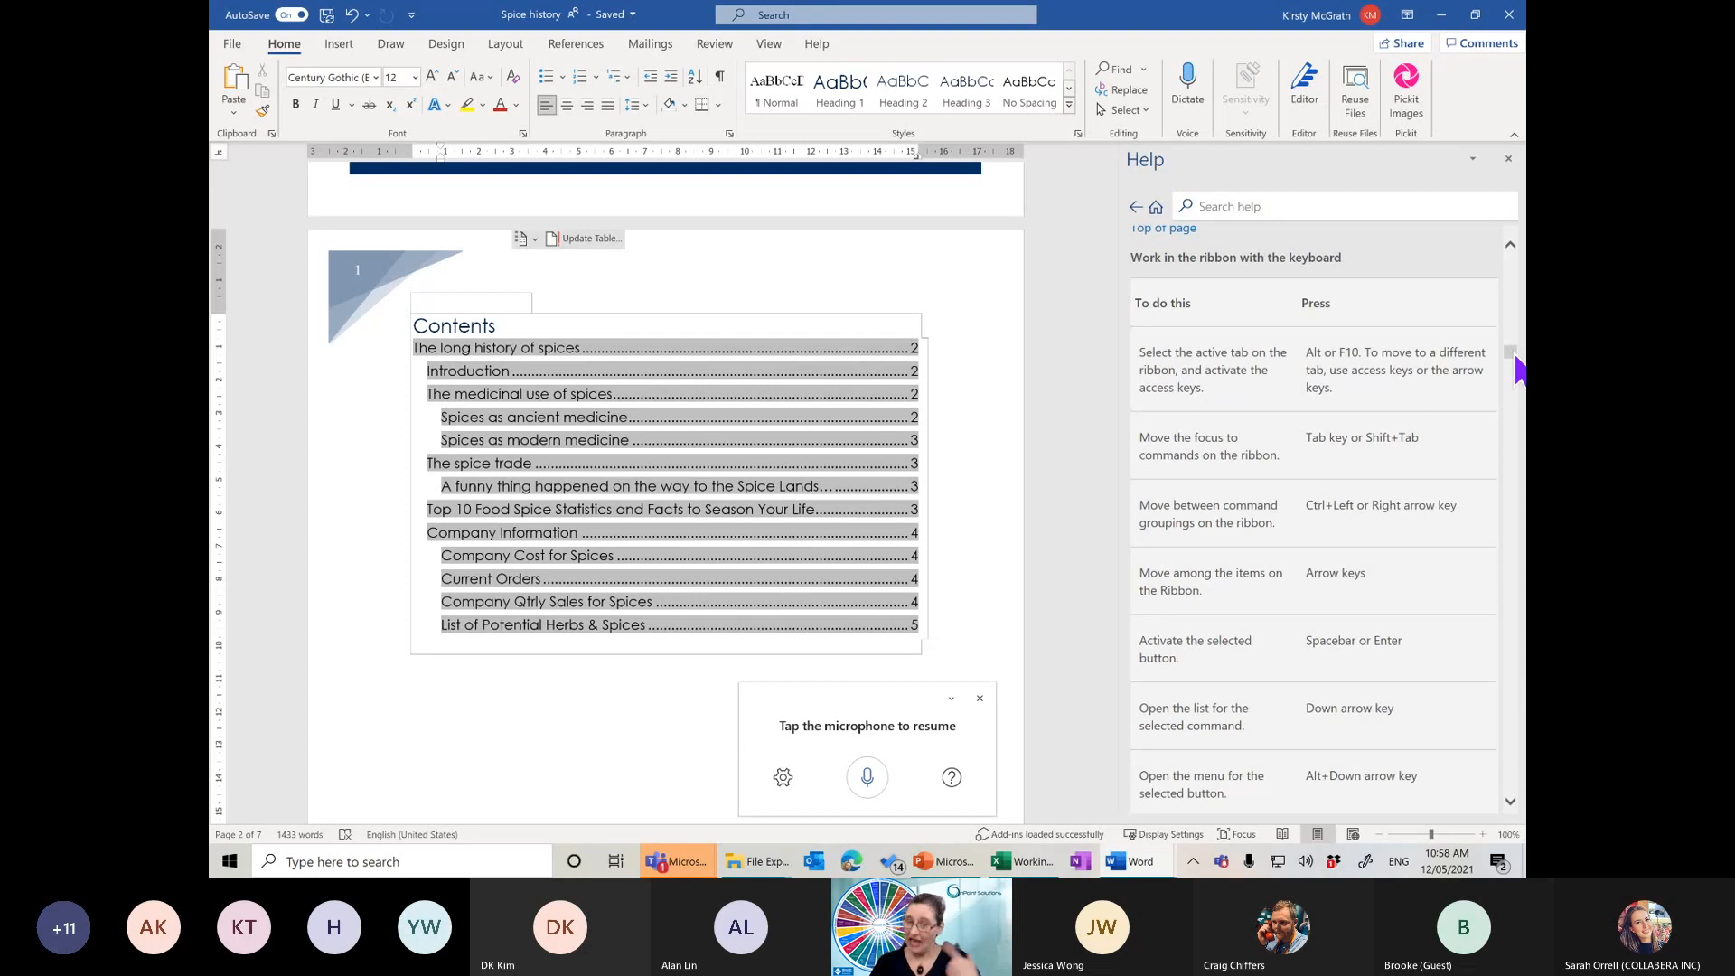
drag(1515, 357, 1521, 423)
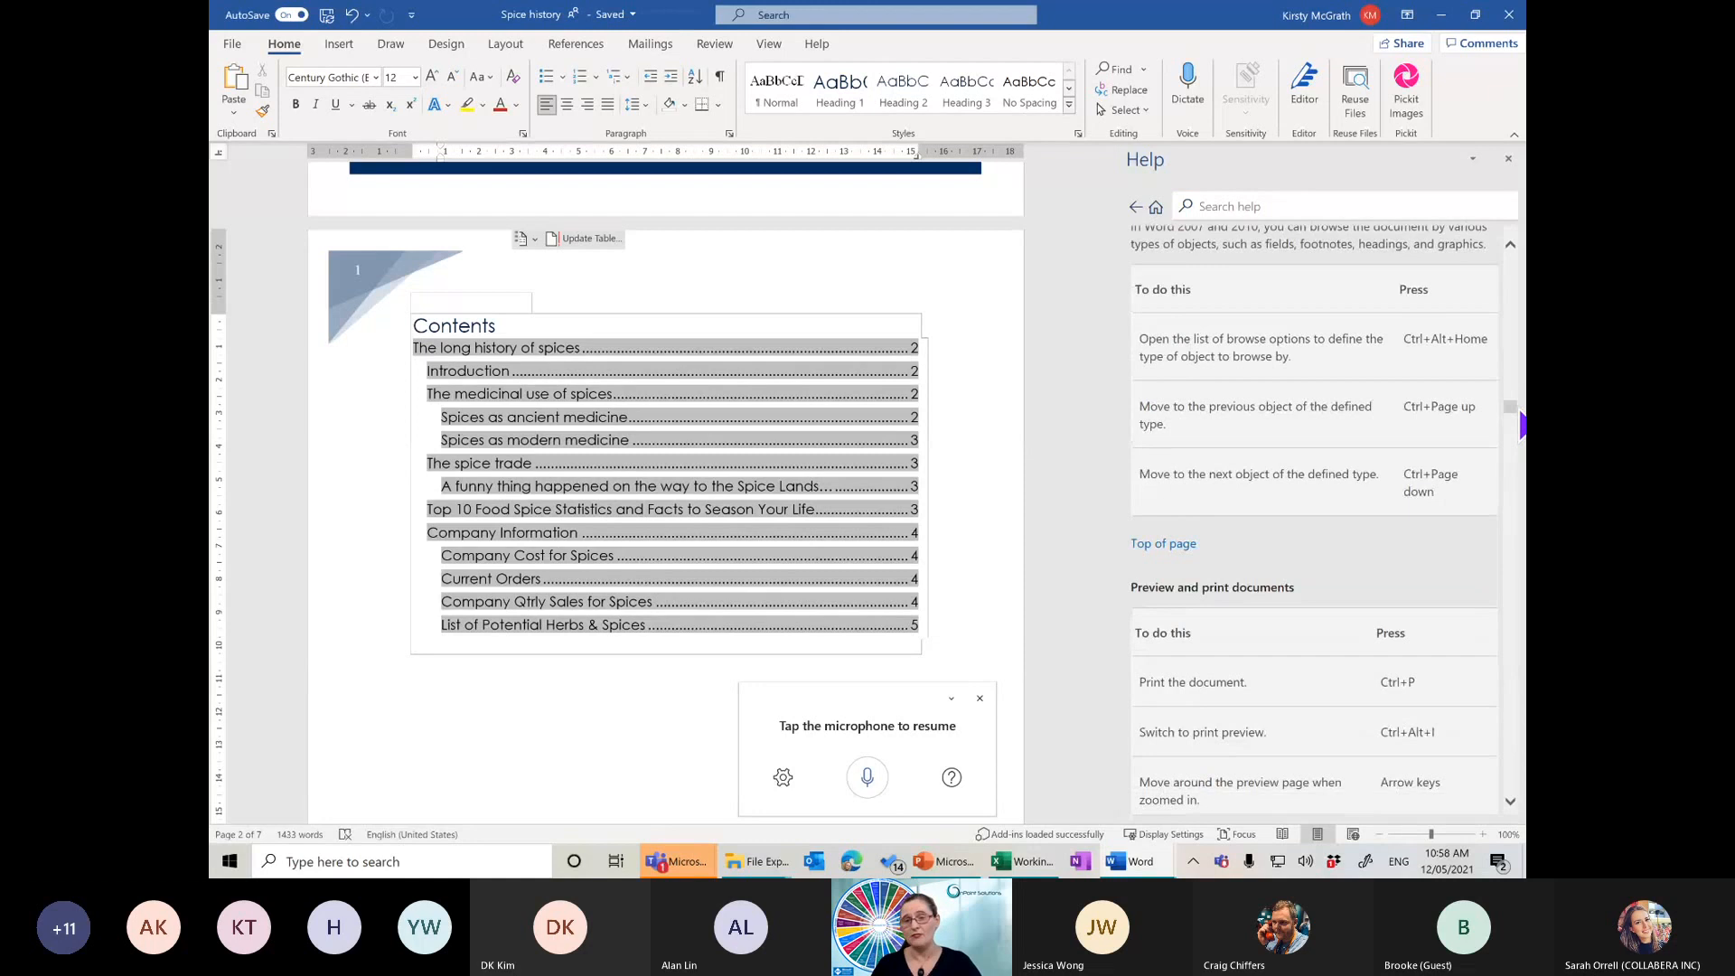
Try to copy the product names from Anise Seeds to Chives as a vertical block and paste it under the Company Information heading
drag(1115, 322, 1097, 598)
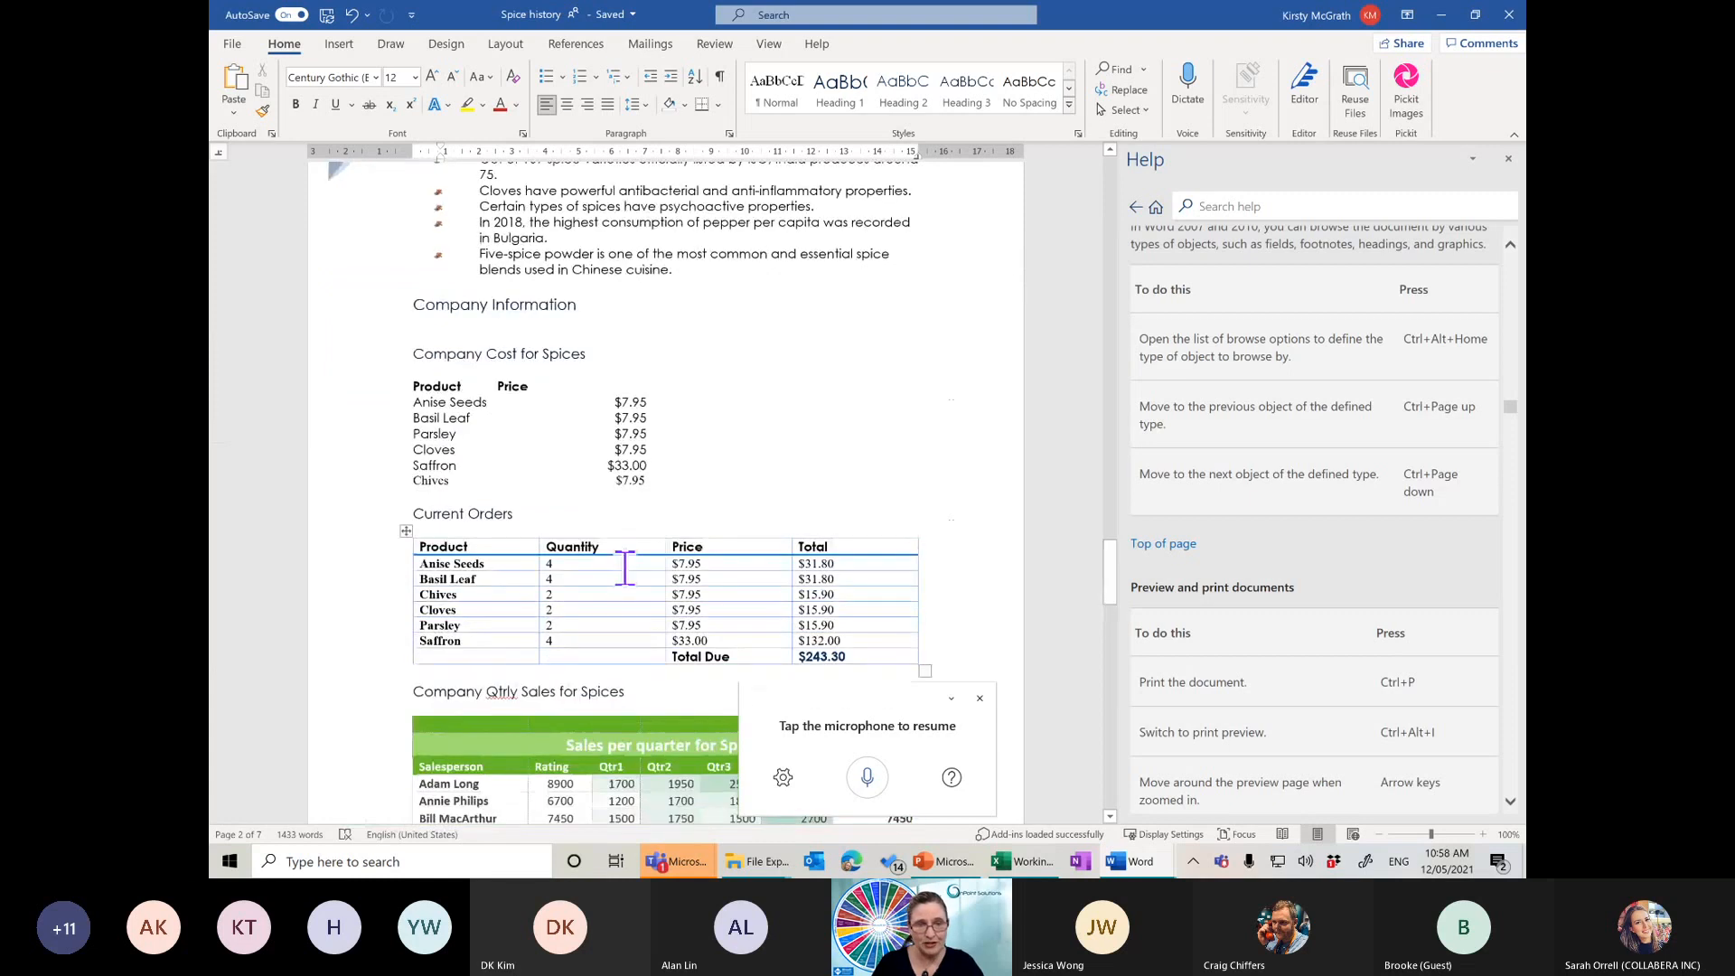
drag(413, 403, 447, 480)
click(446, 477)
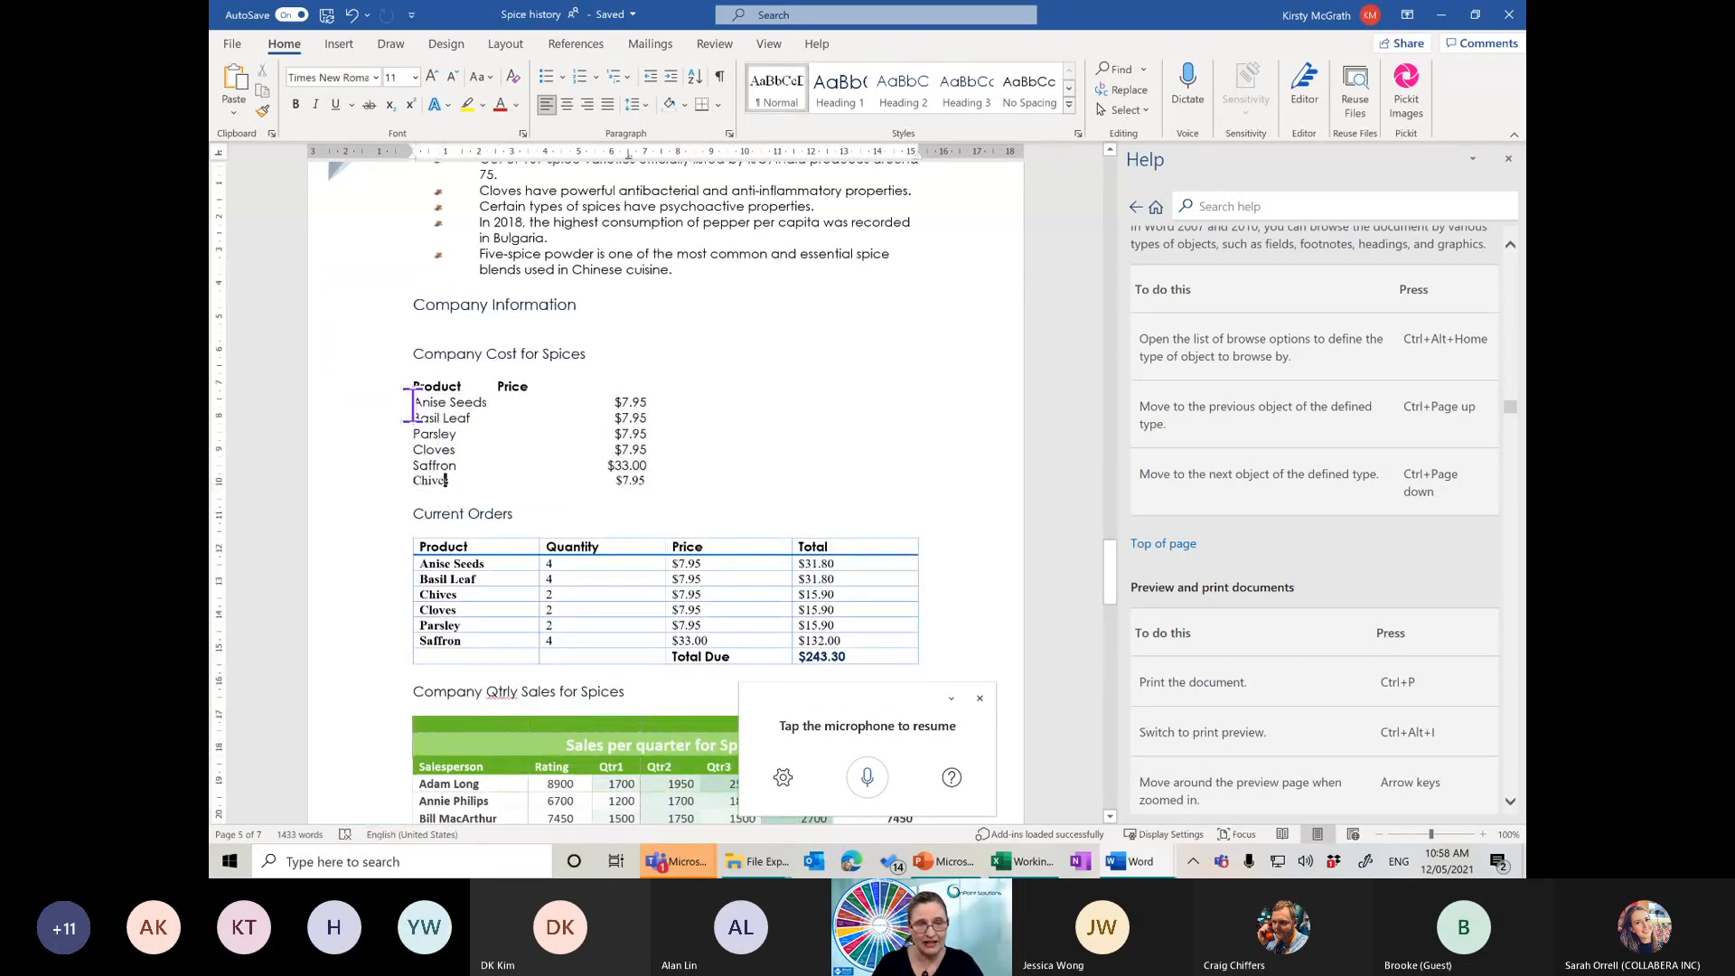
drag(413, 404, 487, 480)
key(ctrl+c)
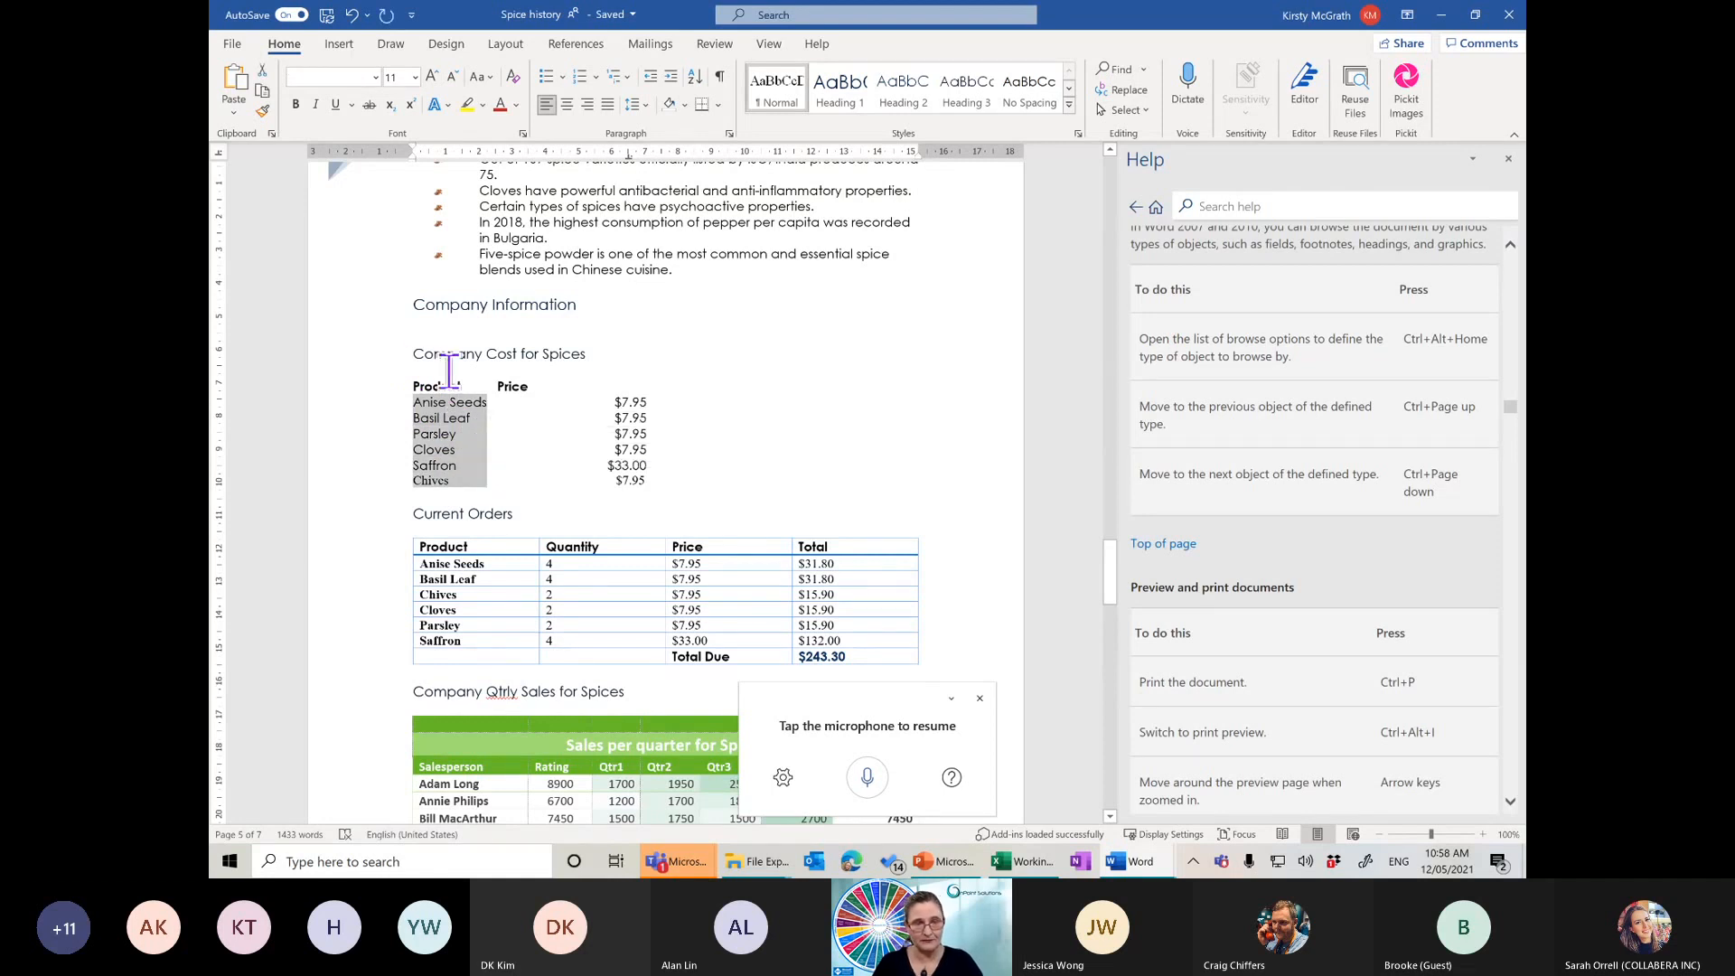
click(422, 329)
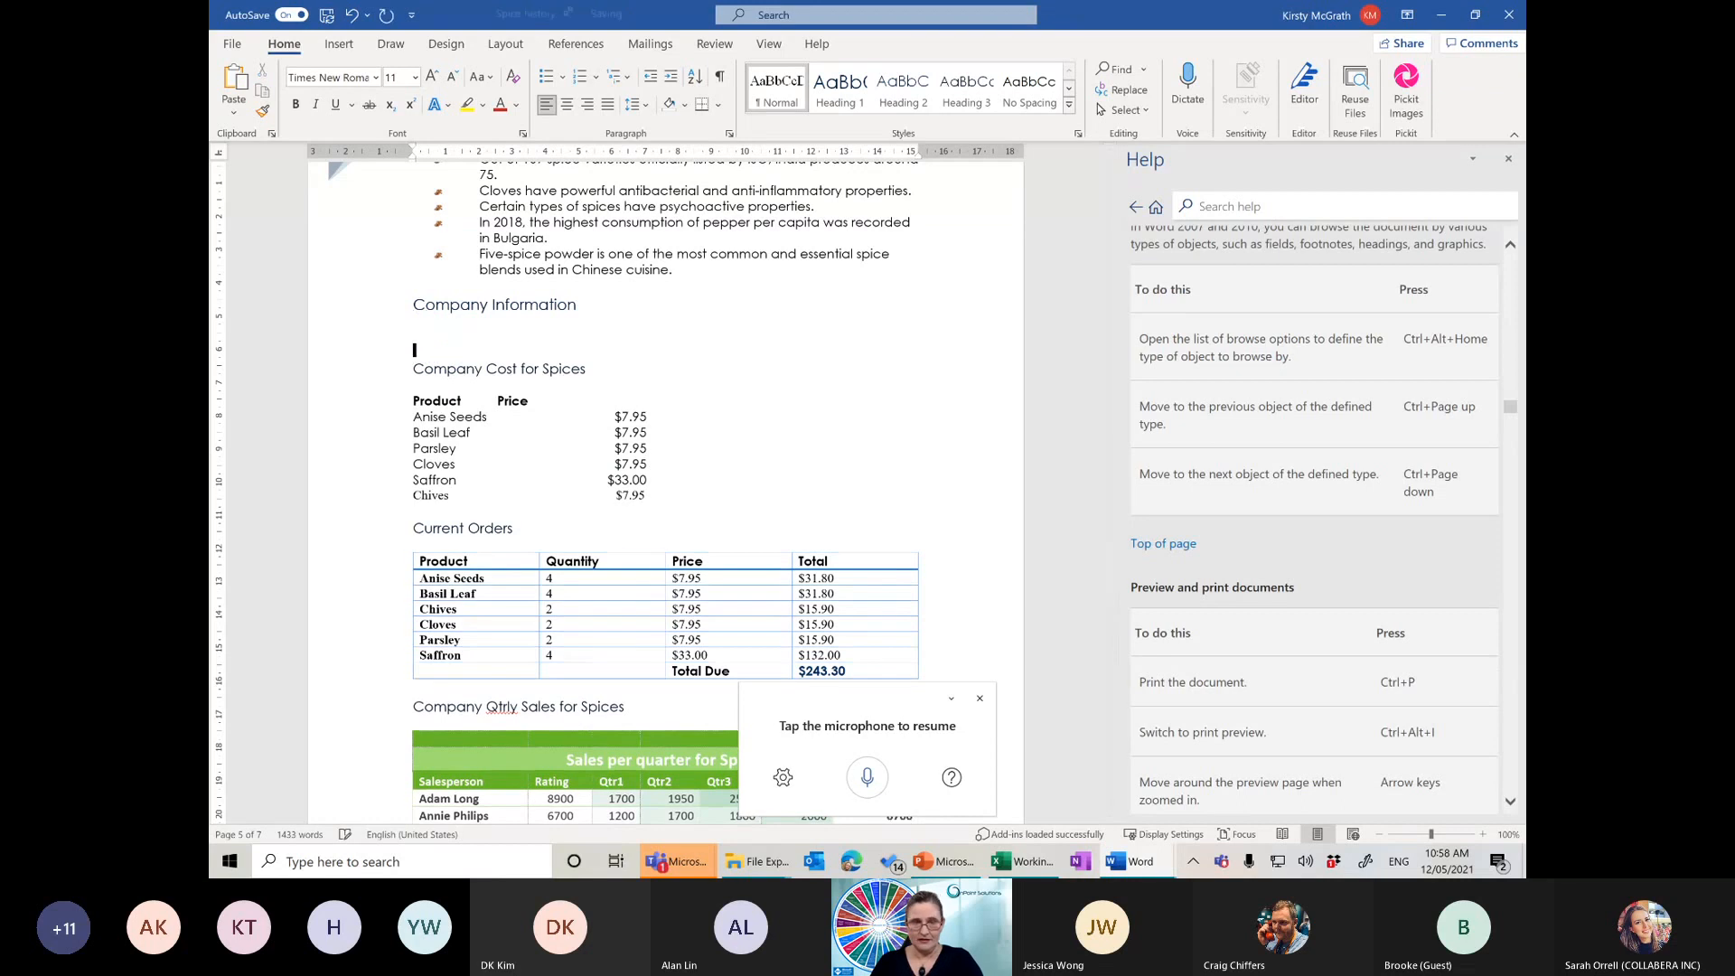
key(ctrl+v)
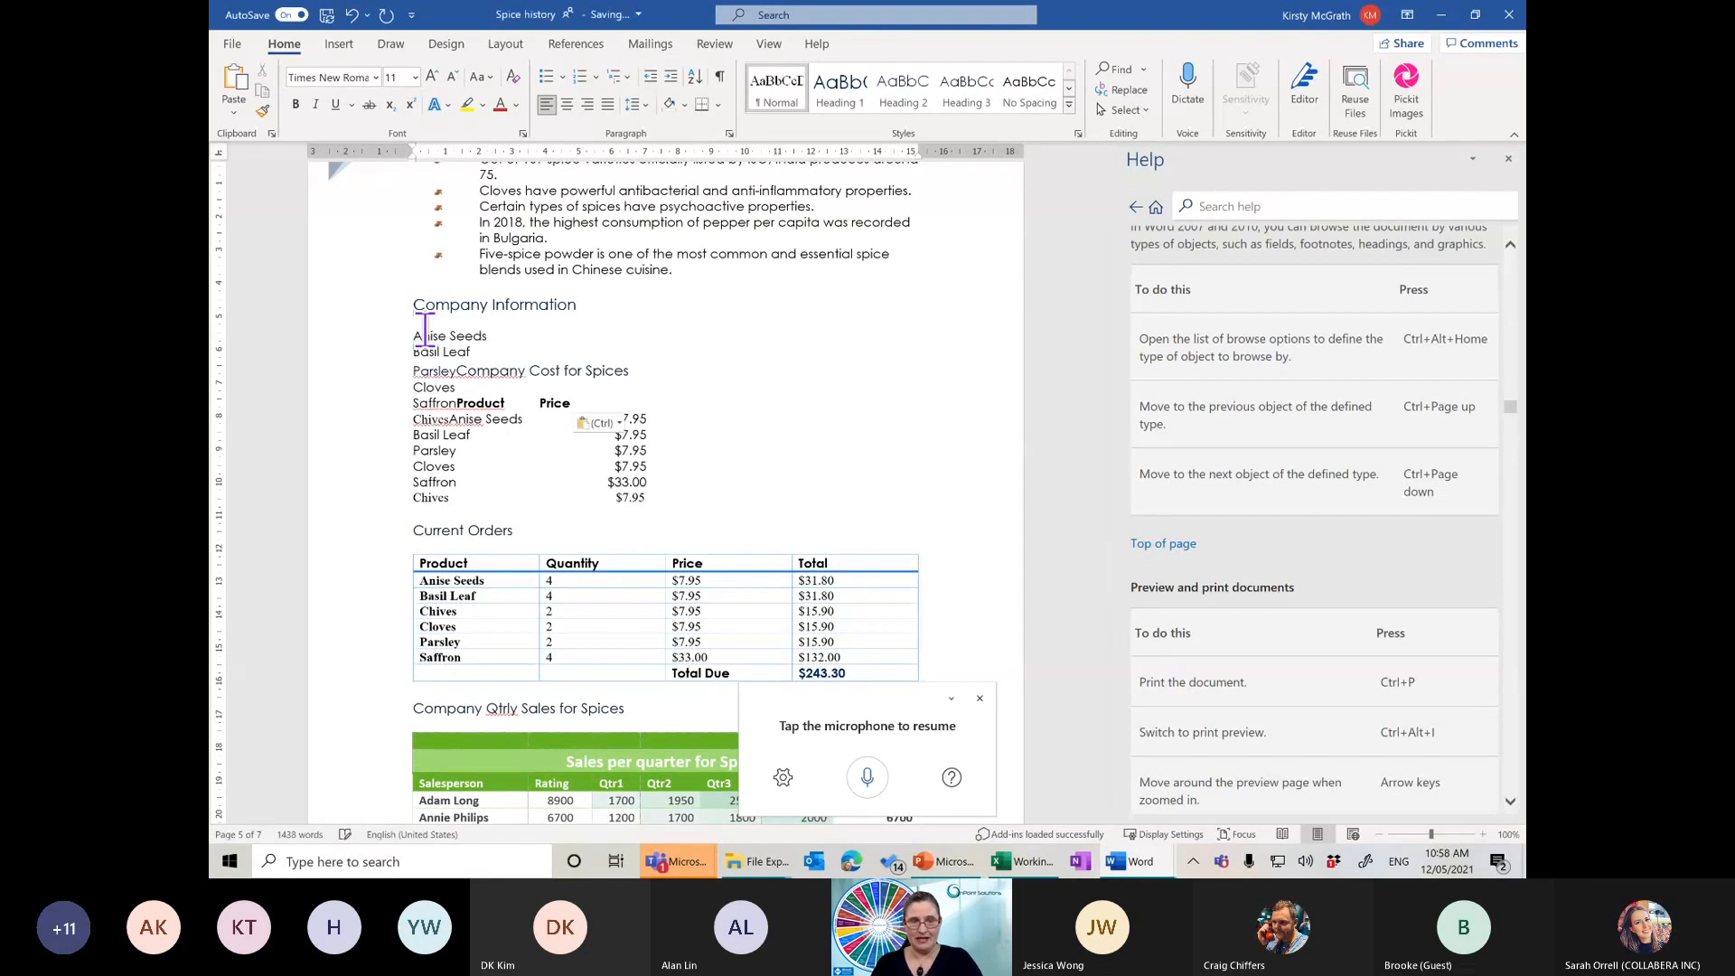
Try to separate the pasted product names from the Company Cost for Spices heading with a paragraph break after Parsley
click(421, 335)
key(Return)
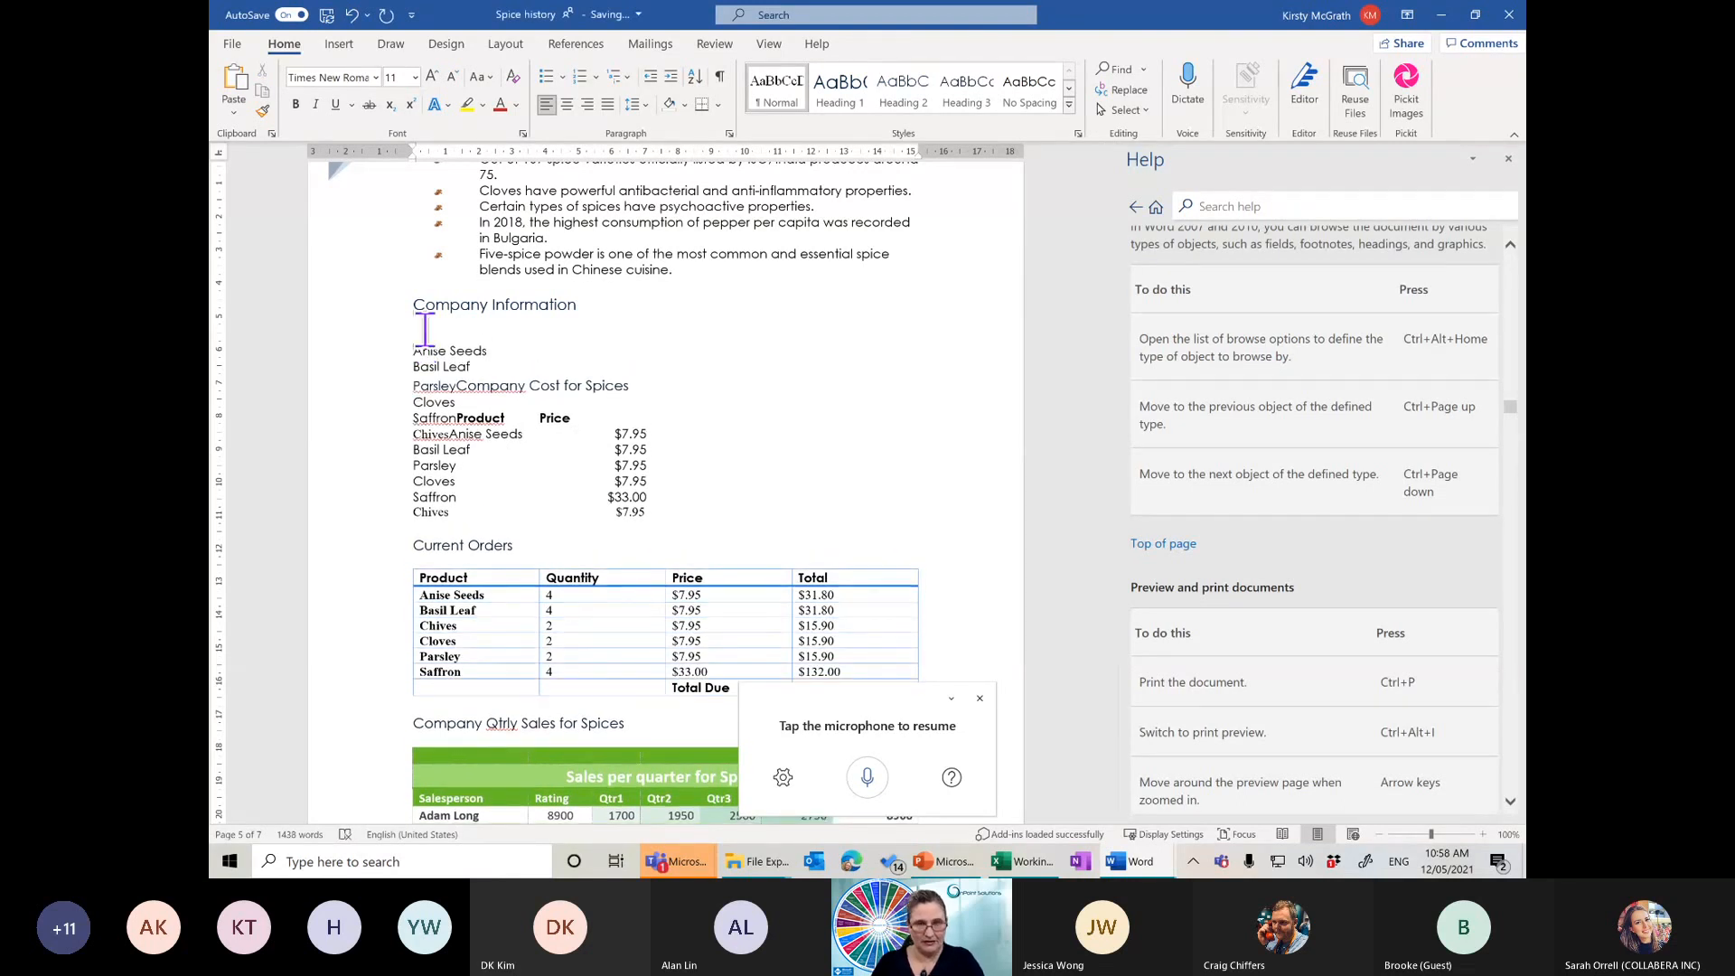
key(ctrl+z)
key(Down)
key(Down)
key(Down)
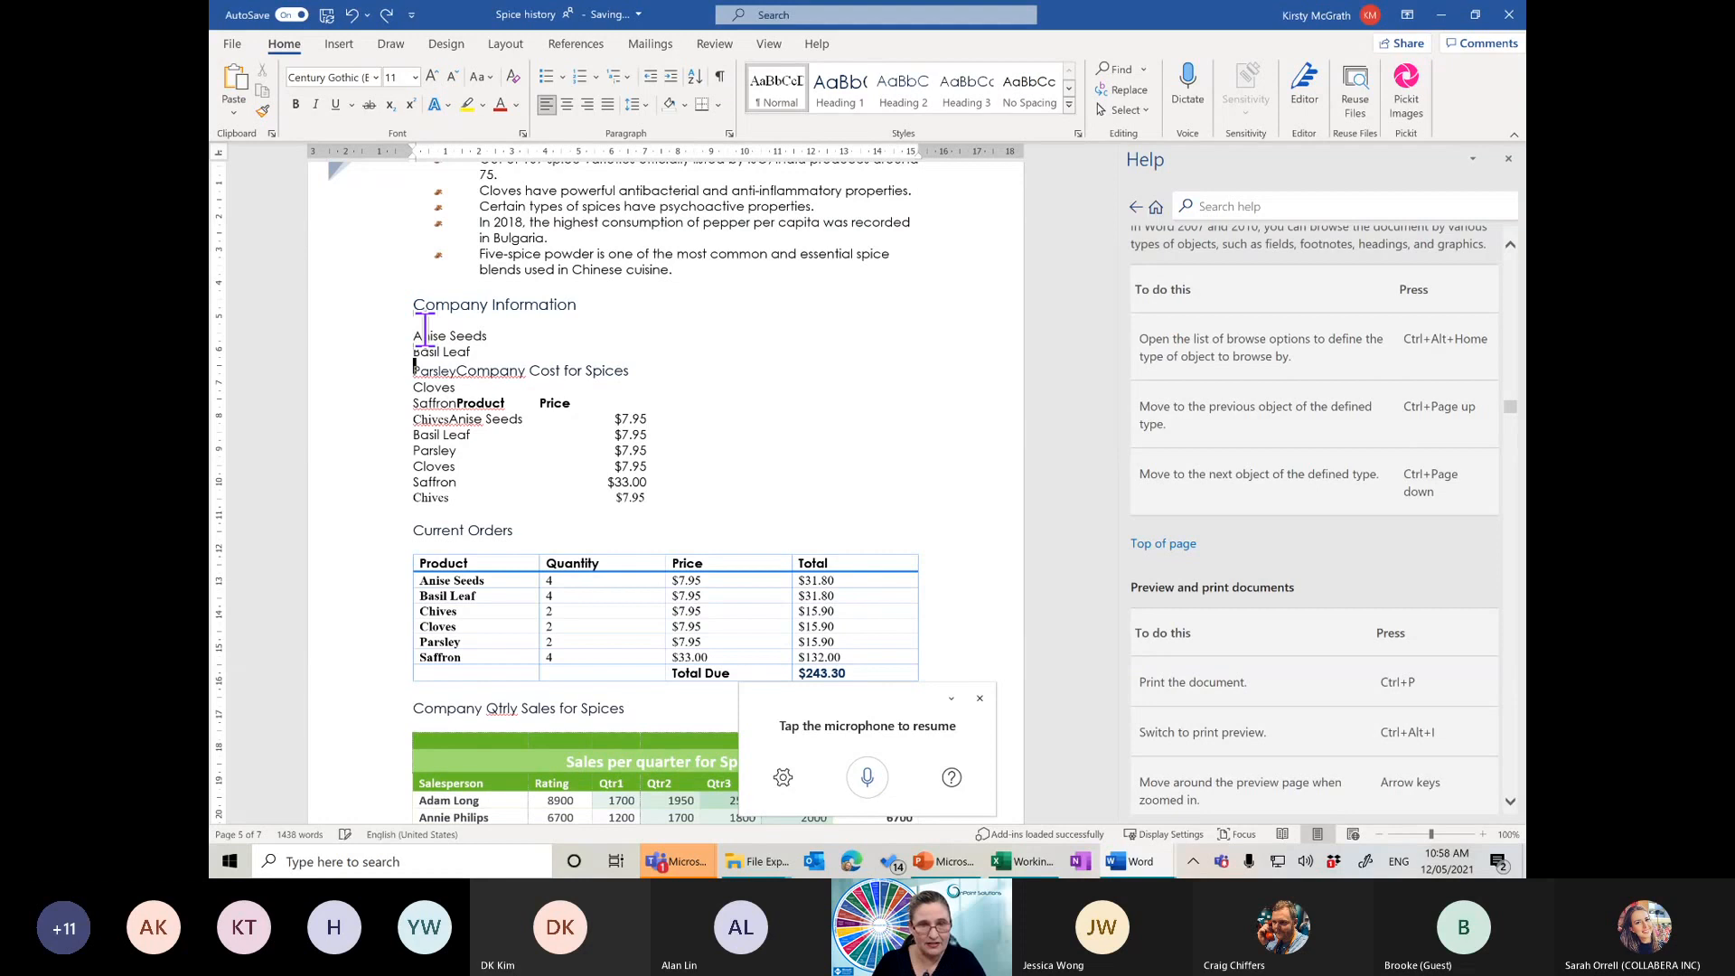
key(Up)
key(Right)
key(Right)
key(Right)
key(Right)
key(Right)
key(Right)
key(Right)
key(Right)
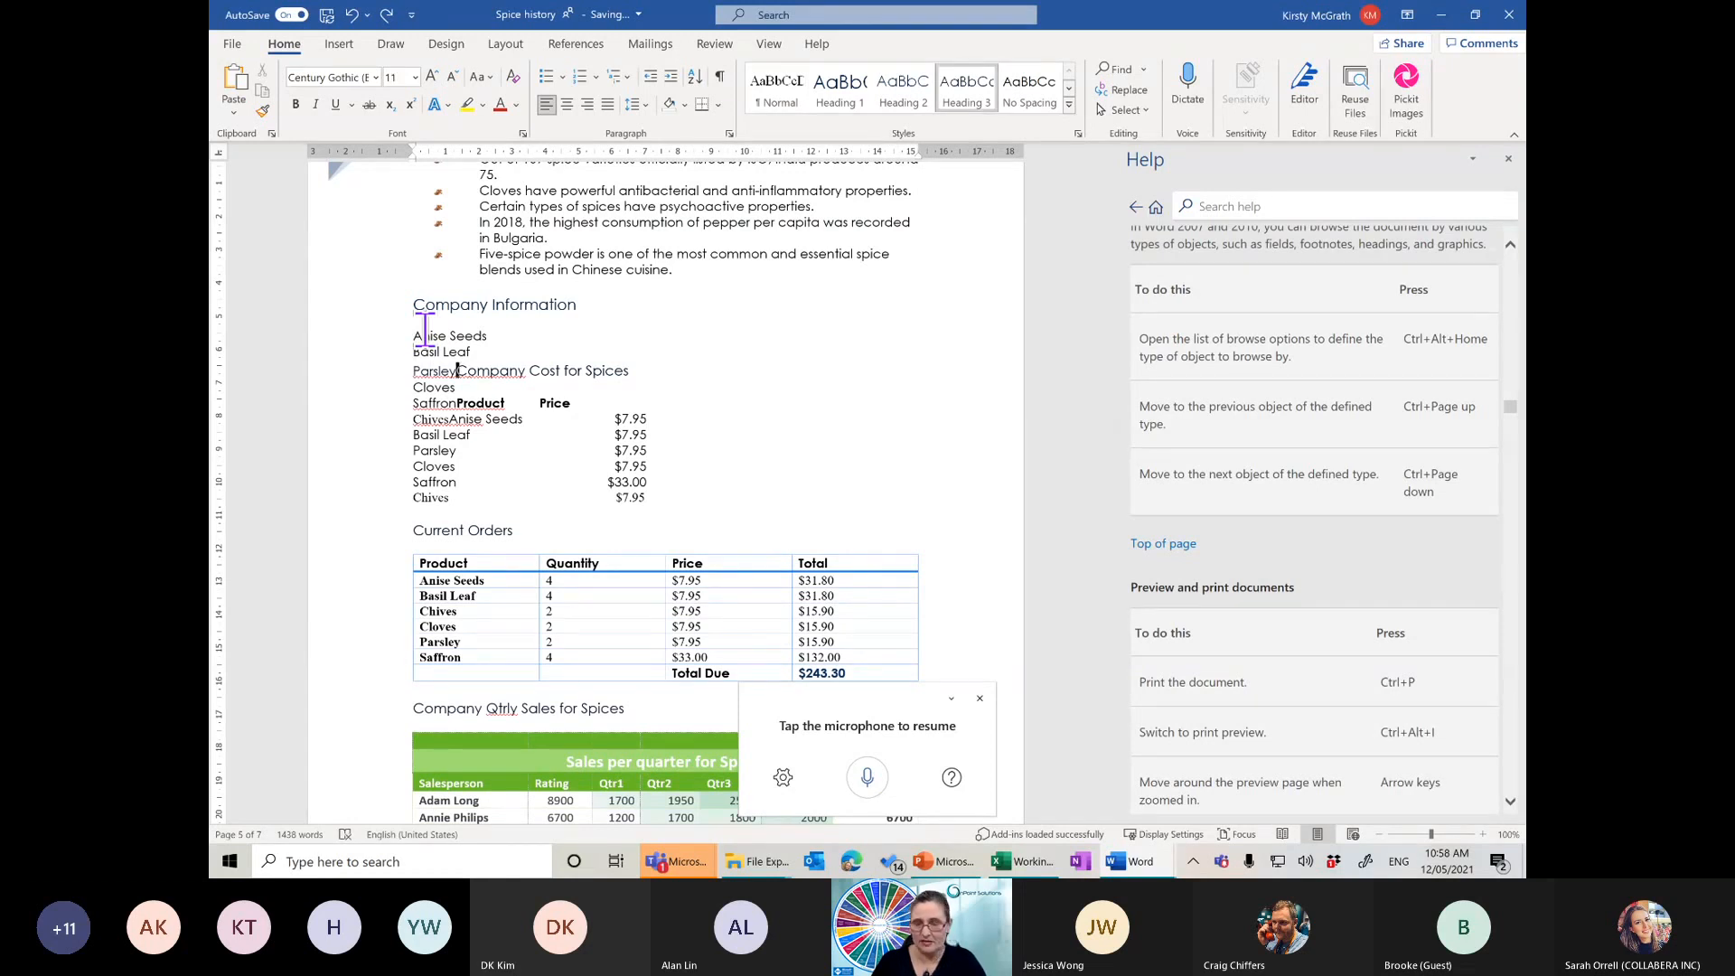
key(Return)
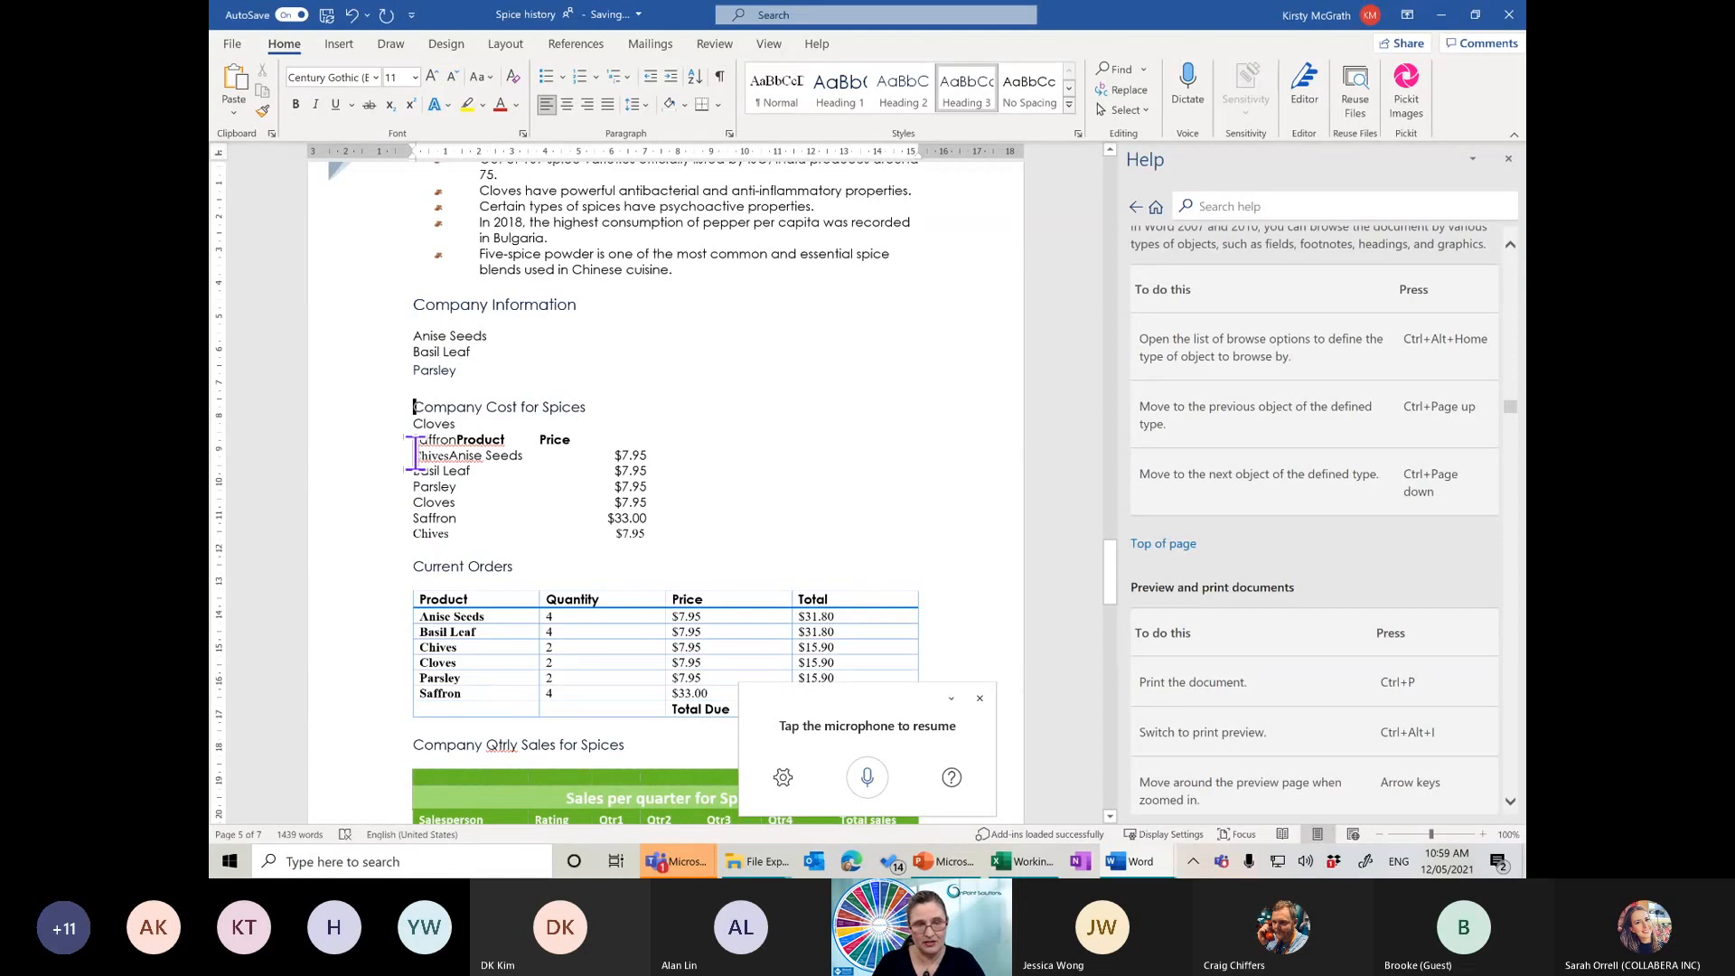
Undo the paragraph break after Parsley and the paste of the product name block
click(461, 439)
key(ctrl+z)
key(ctrl+z)
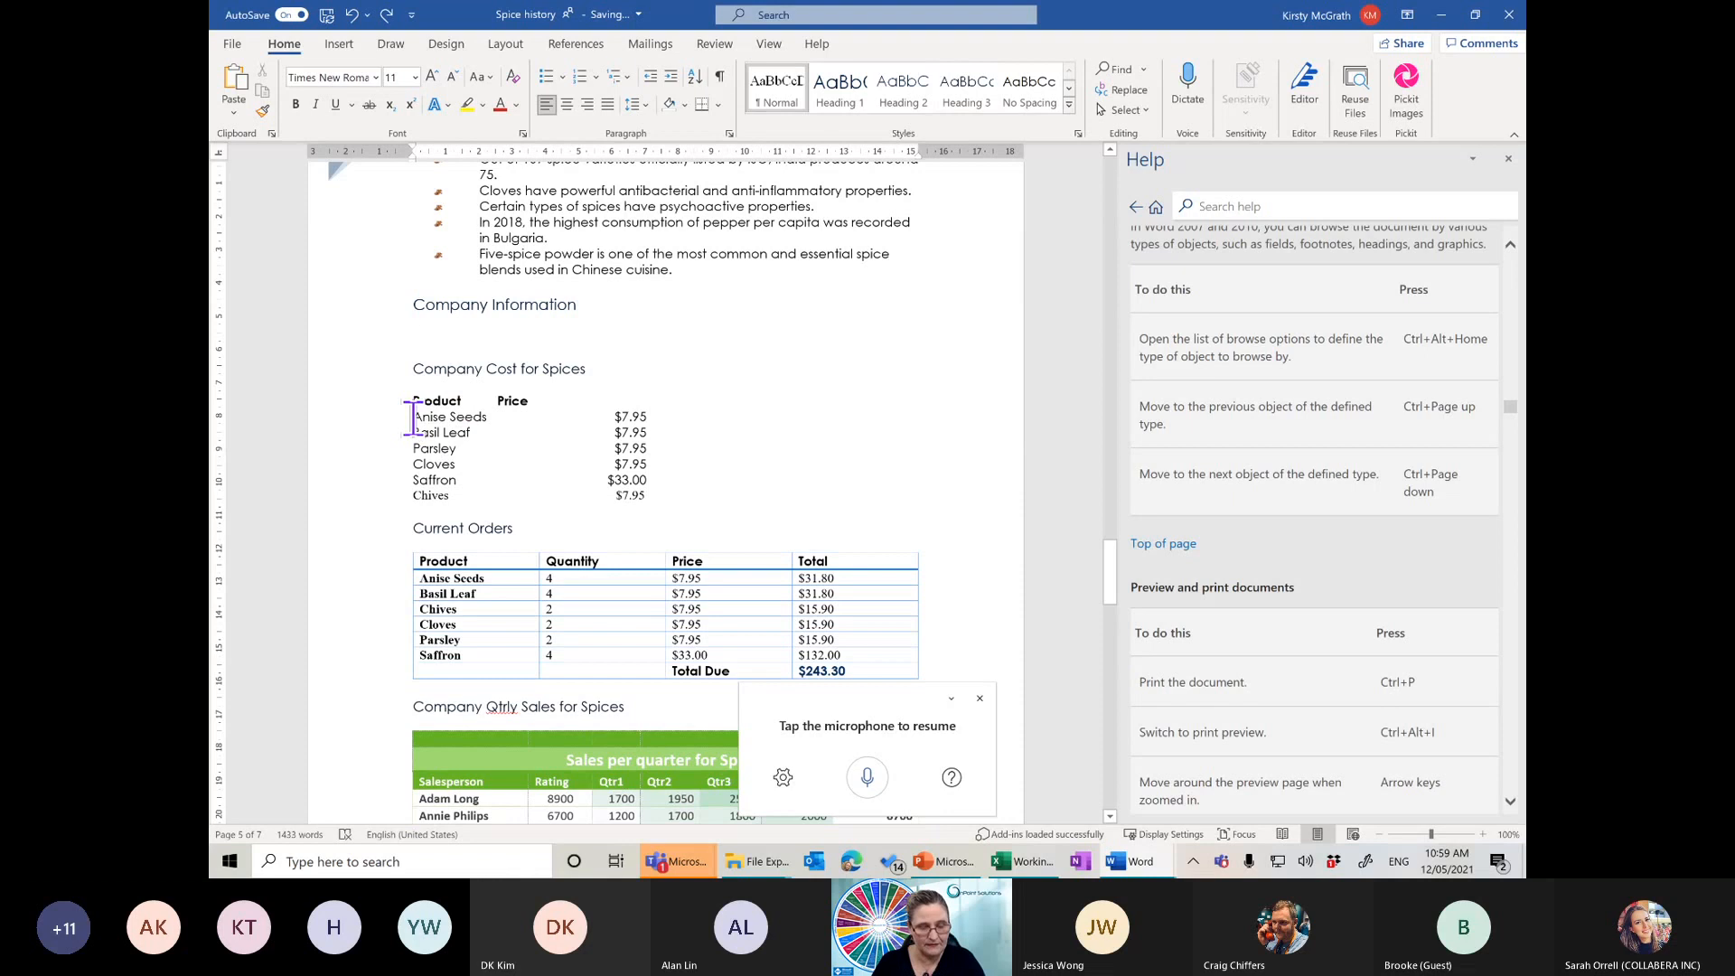
Copy the product names from Anise Seeds to Chives under Company Cost for Spices as a vertical text block
drag(413, 417, 471, 499)
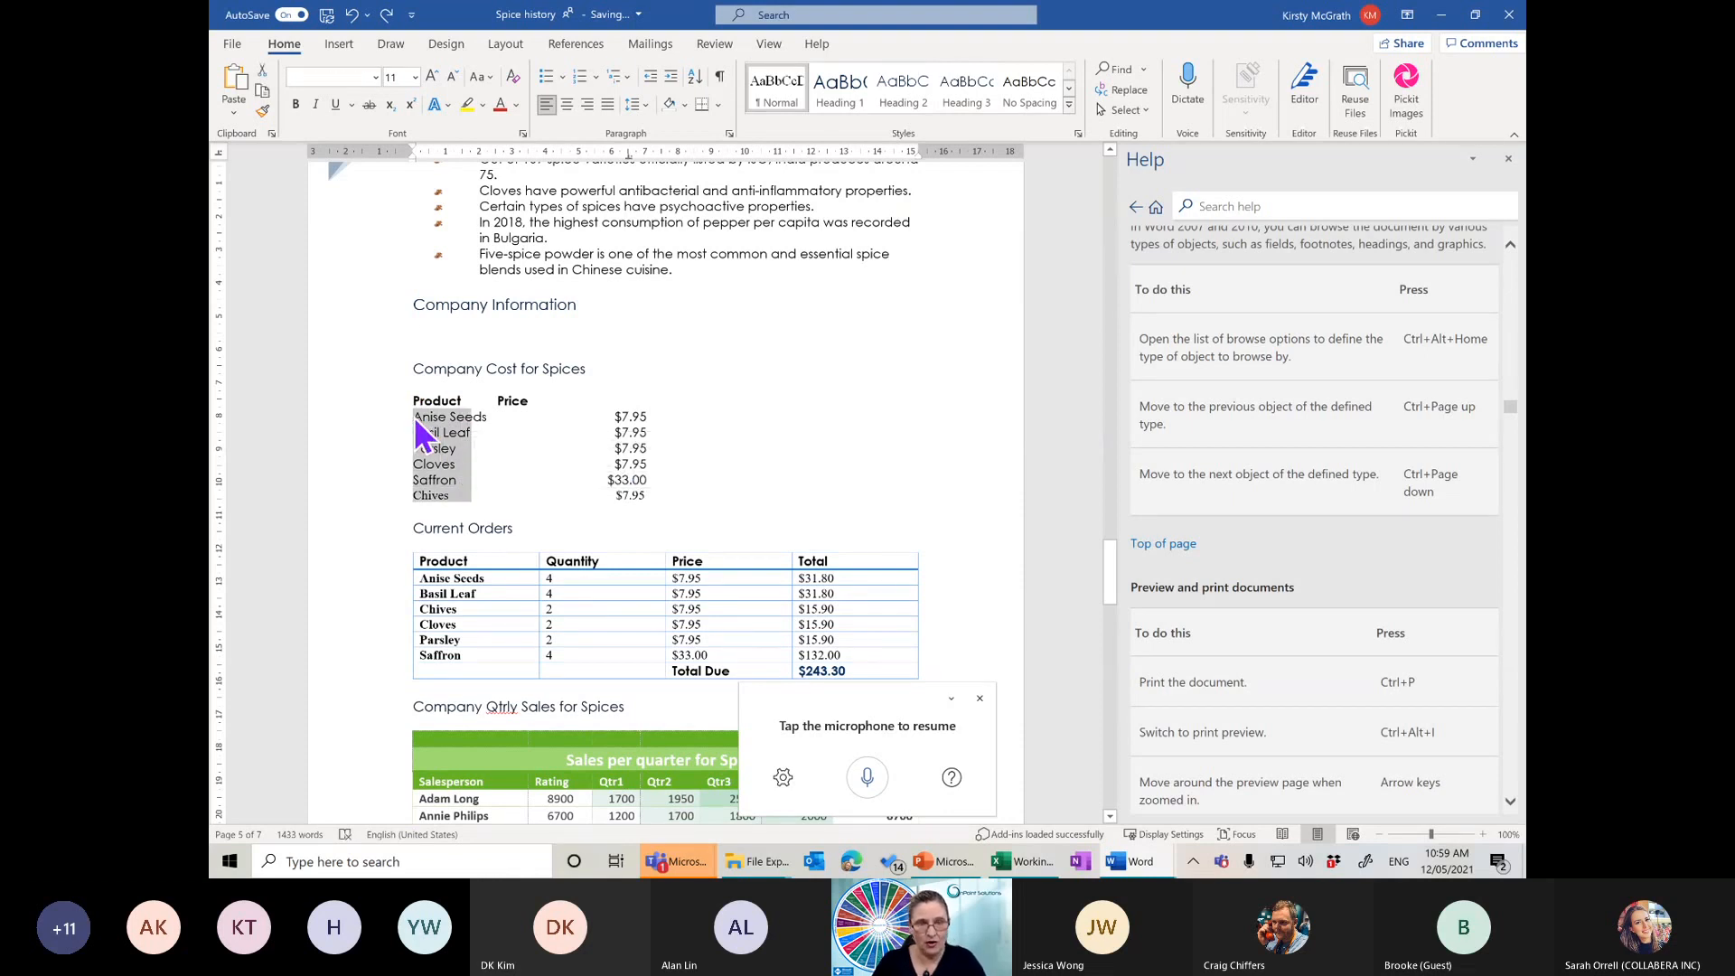
drag(415, 418, 507, 496)
key(ctrl+c)
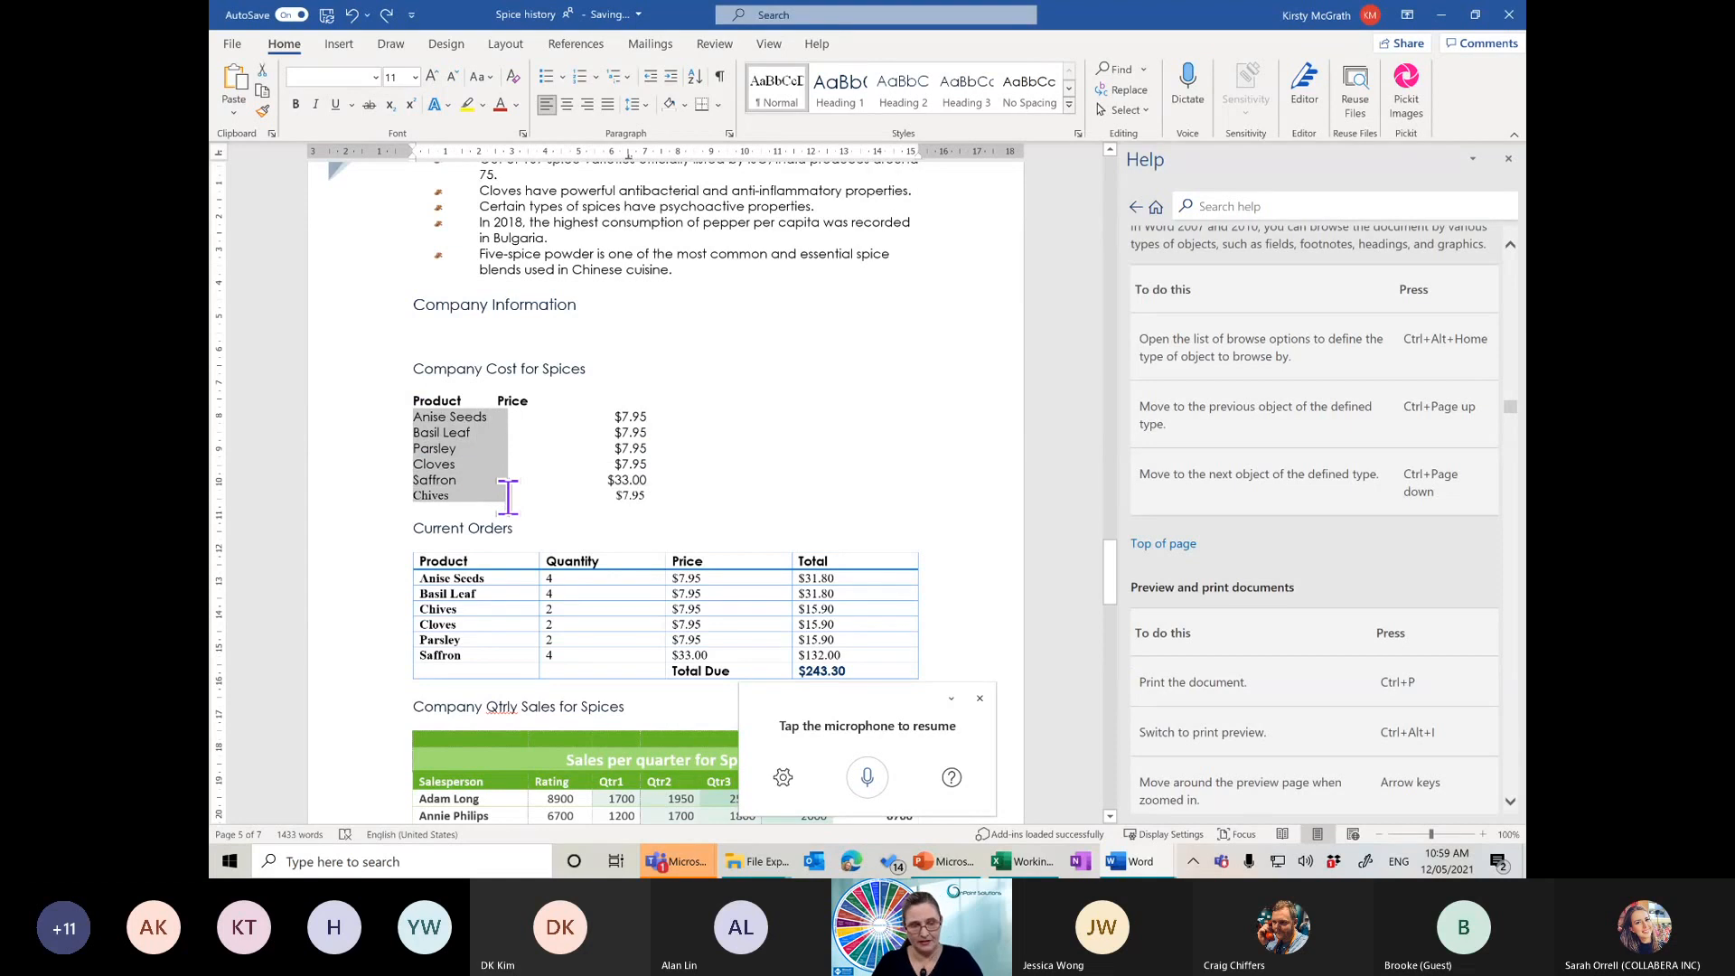
Add three blank paragraphs between the Company Information and Company Cost for Spices headings
click(441, 336)
key(Return)
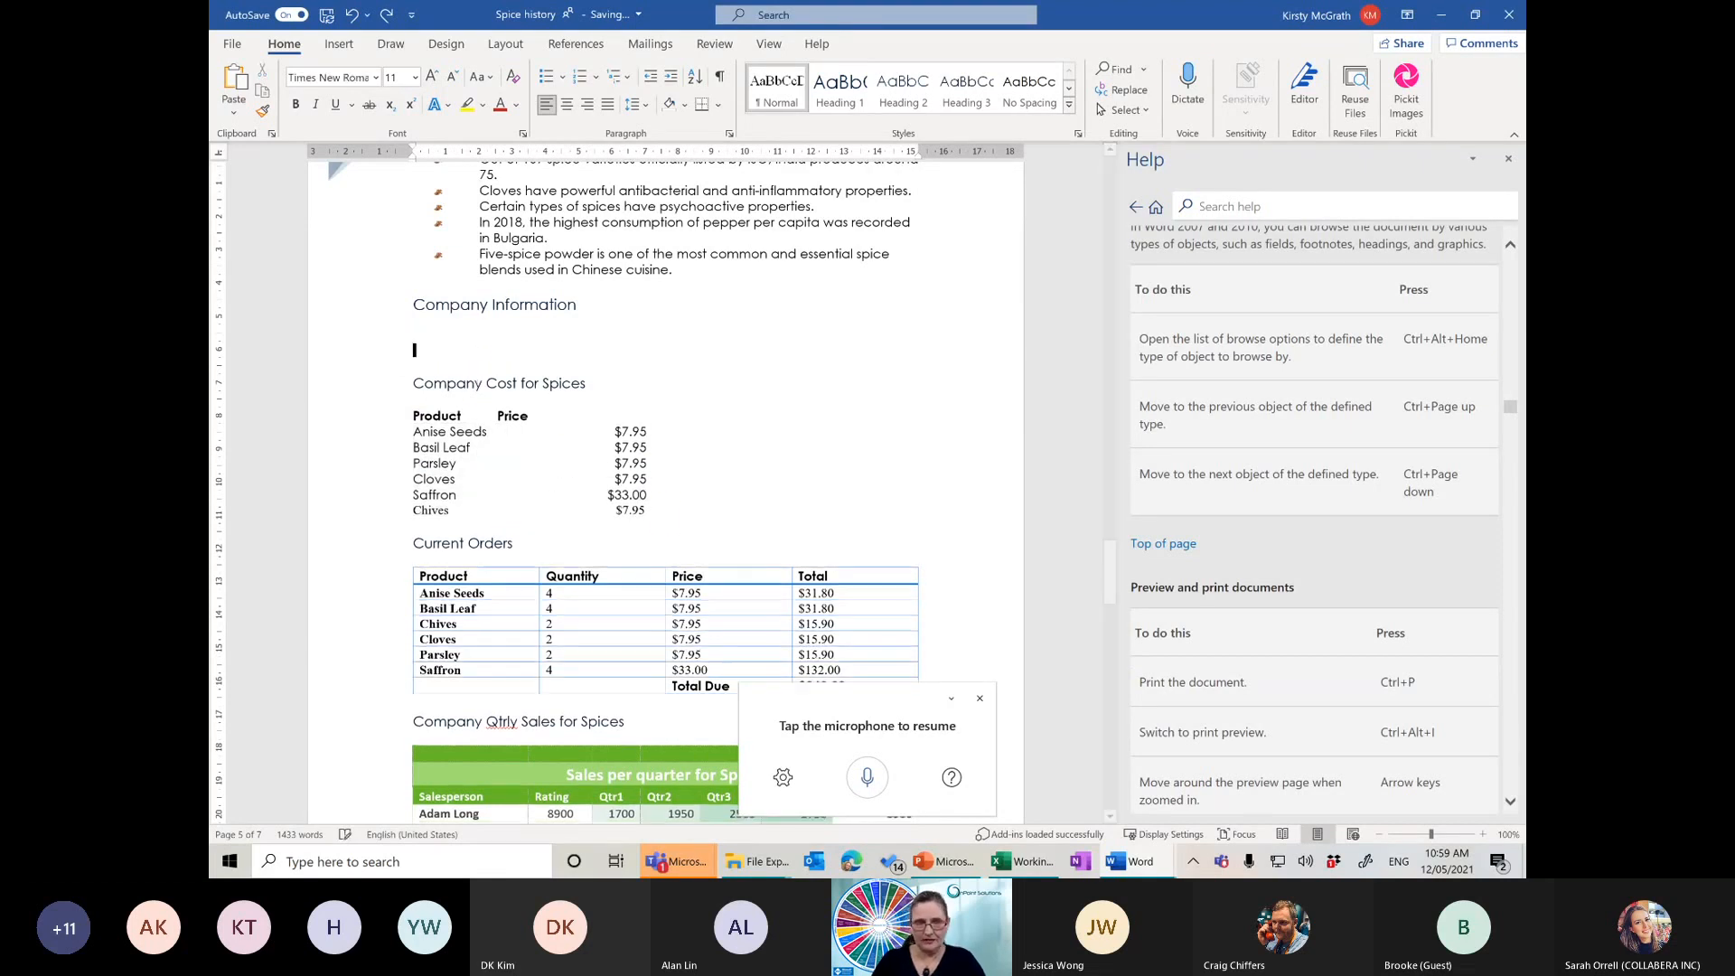
key(Return)
key(Return)
key(Up)
key(Up)
key(Up)
key(Up)
key(Up)
key(Up)
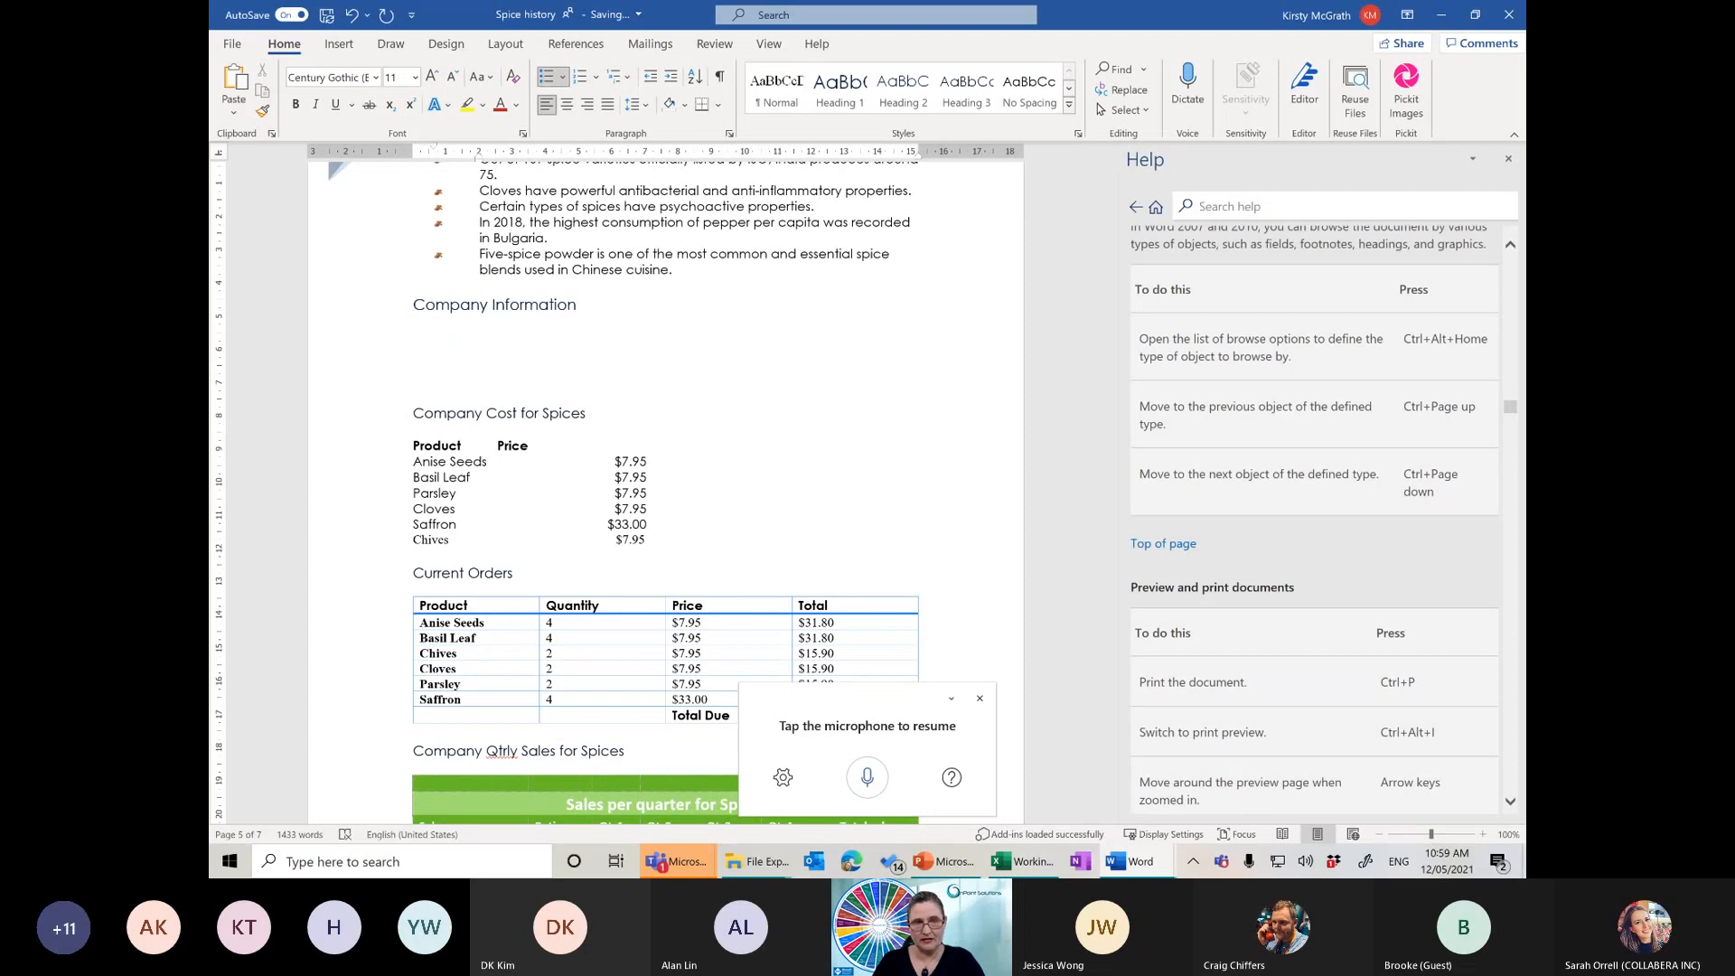
Paste the copied product names under Company Information and separate Chives from the Company Cost for Spices heading with a paragraph break
click(438, 338)
key(ctrl+v)
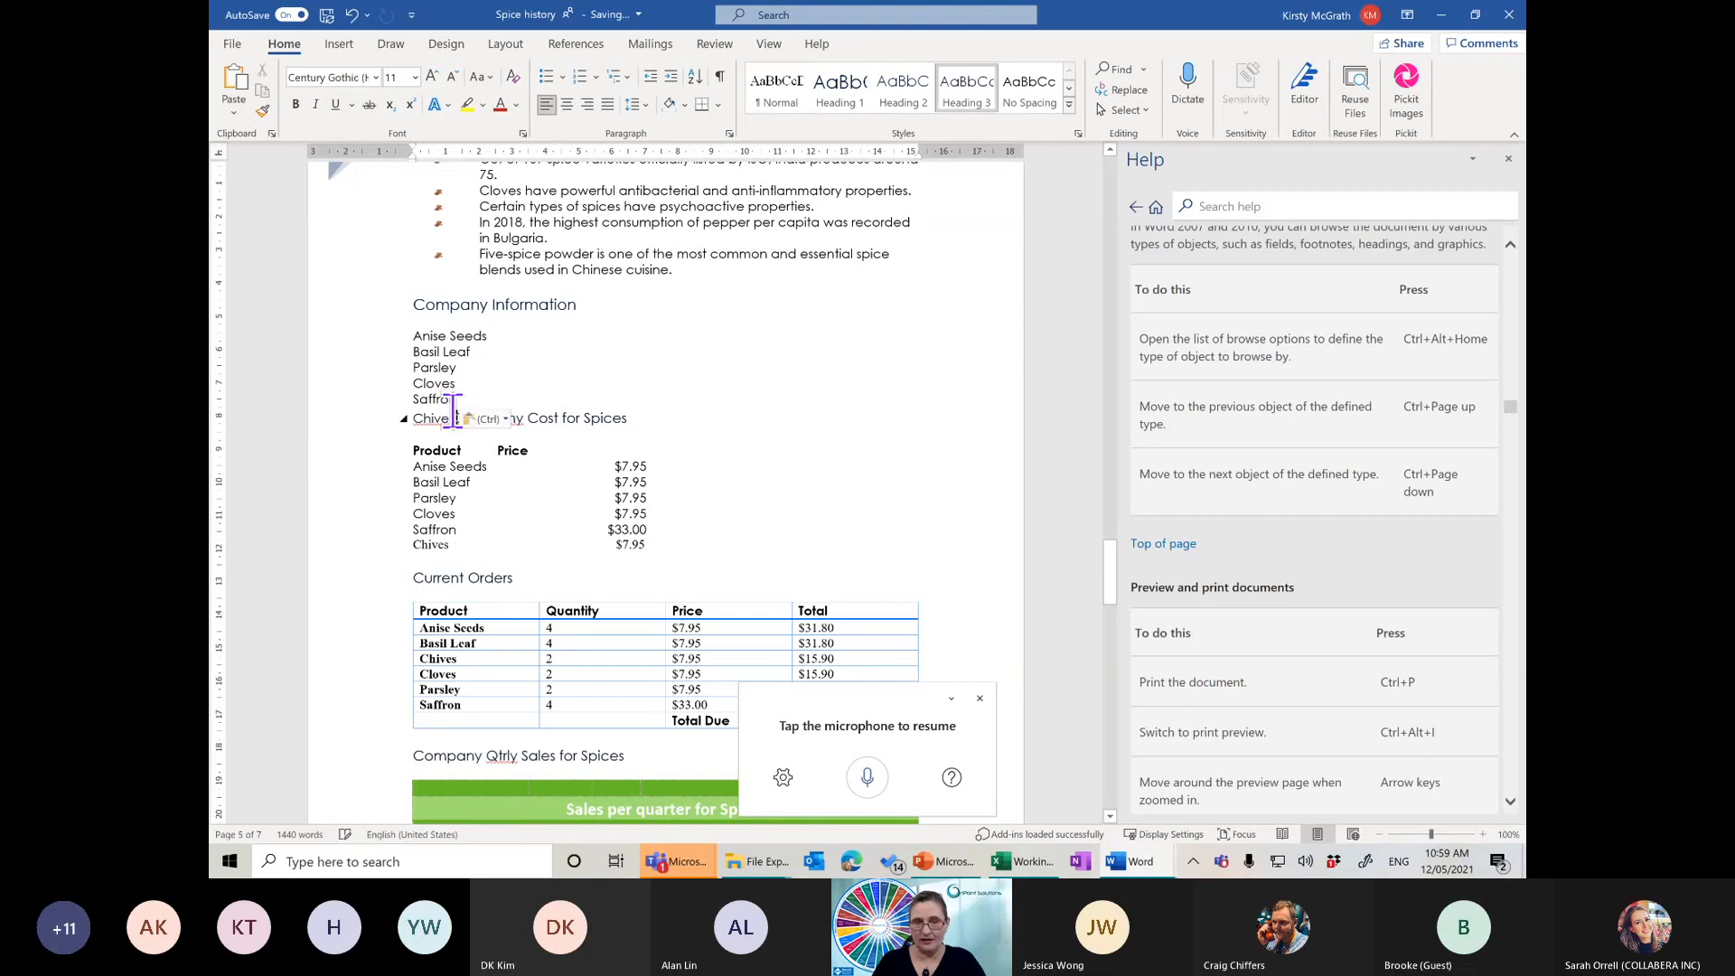
key(Return)
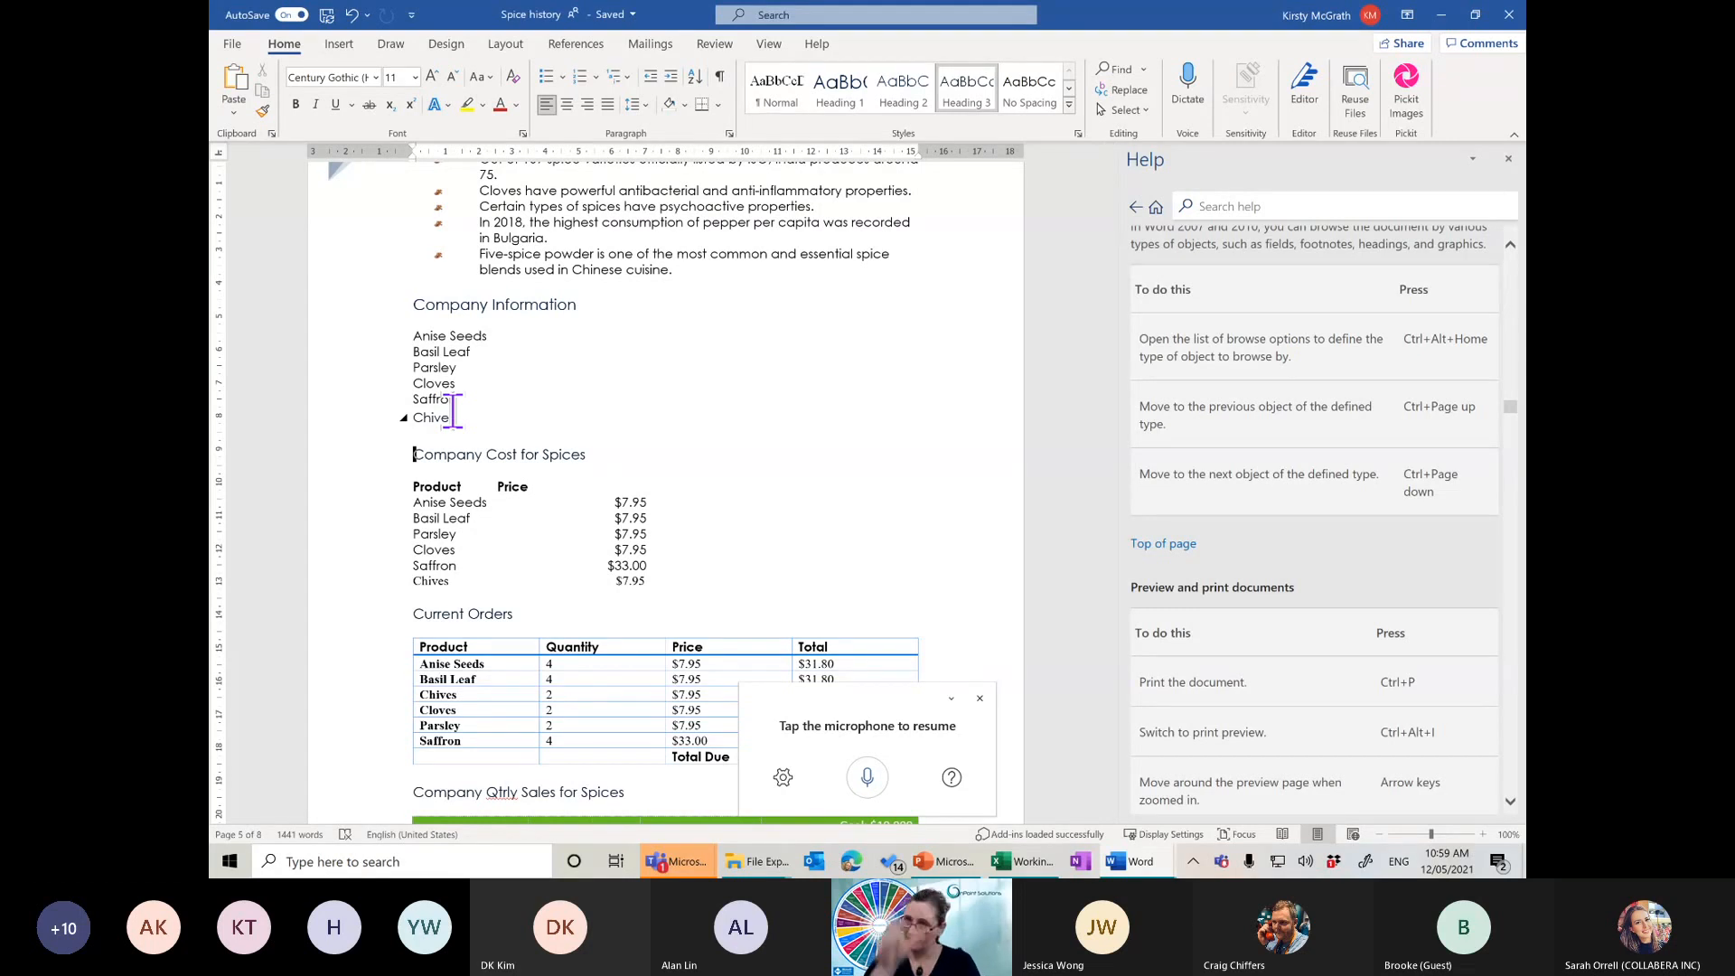
Close the Help pane and delete the Company Qtrly Sales for Spices heading above the green sales table
click(1508, 160)
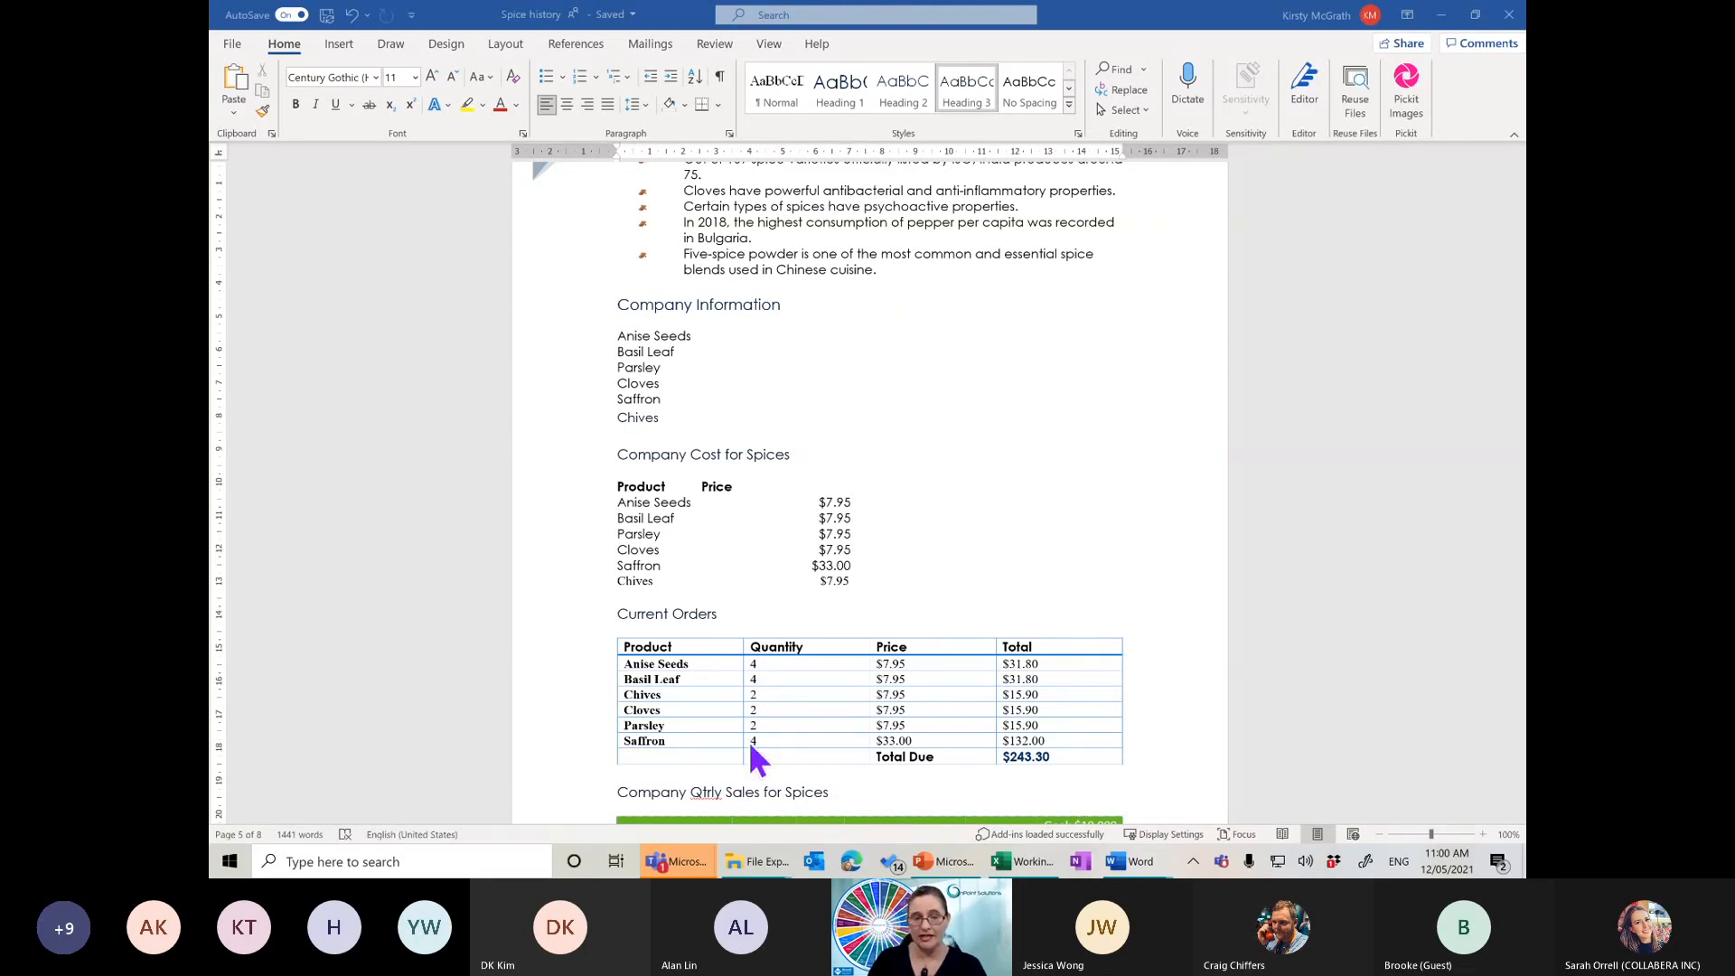
key(alt+grave)
click(614, 793)
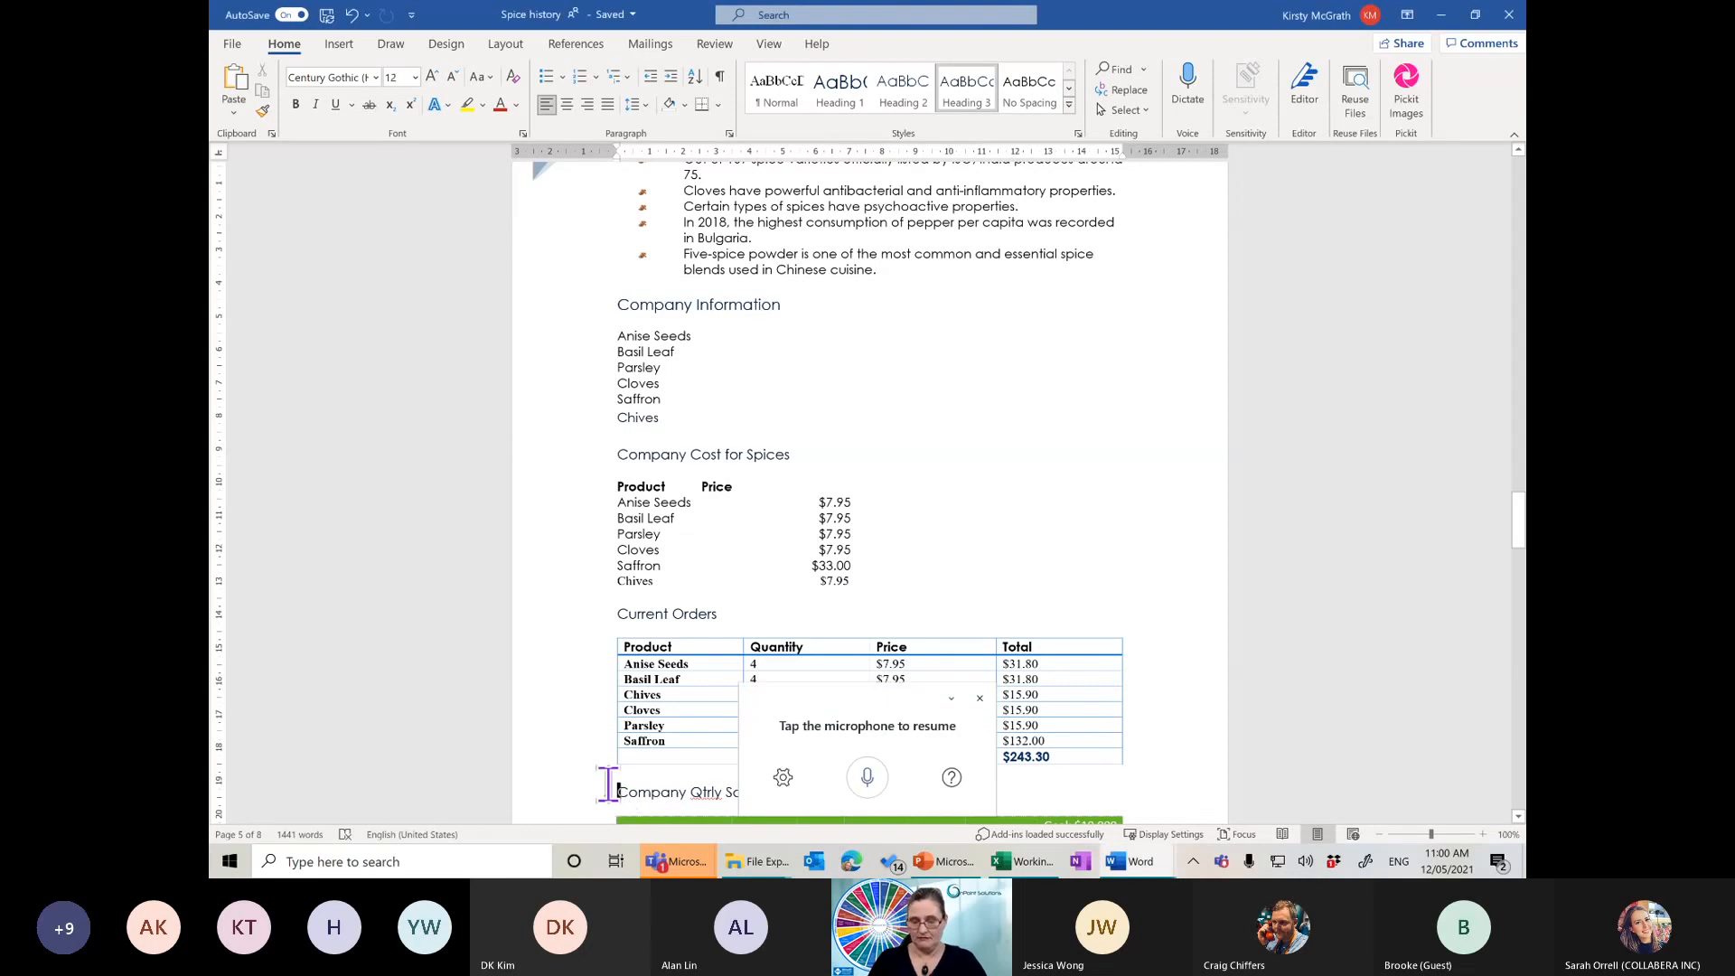
click(609, 786)
key(BackSpace)
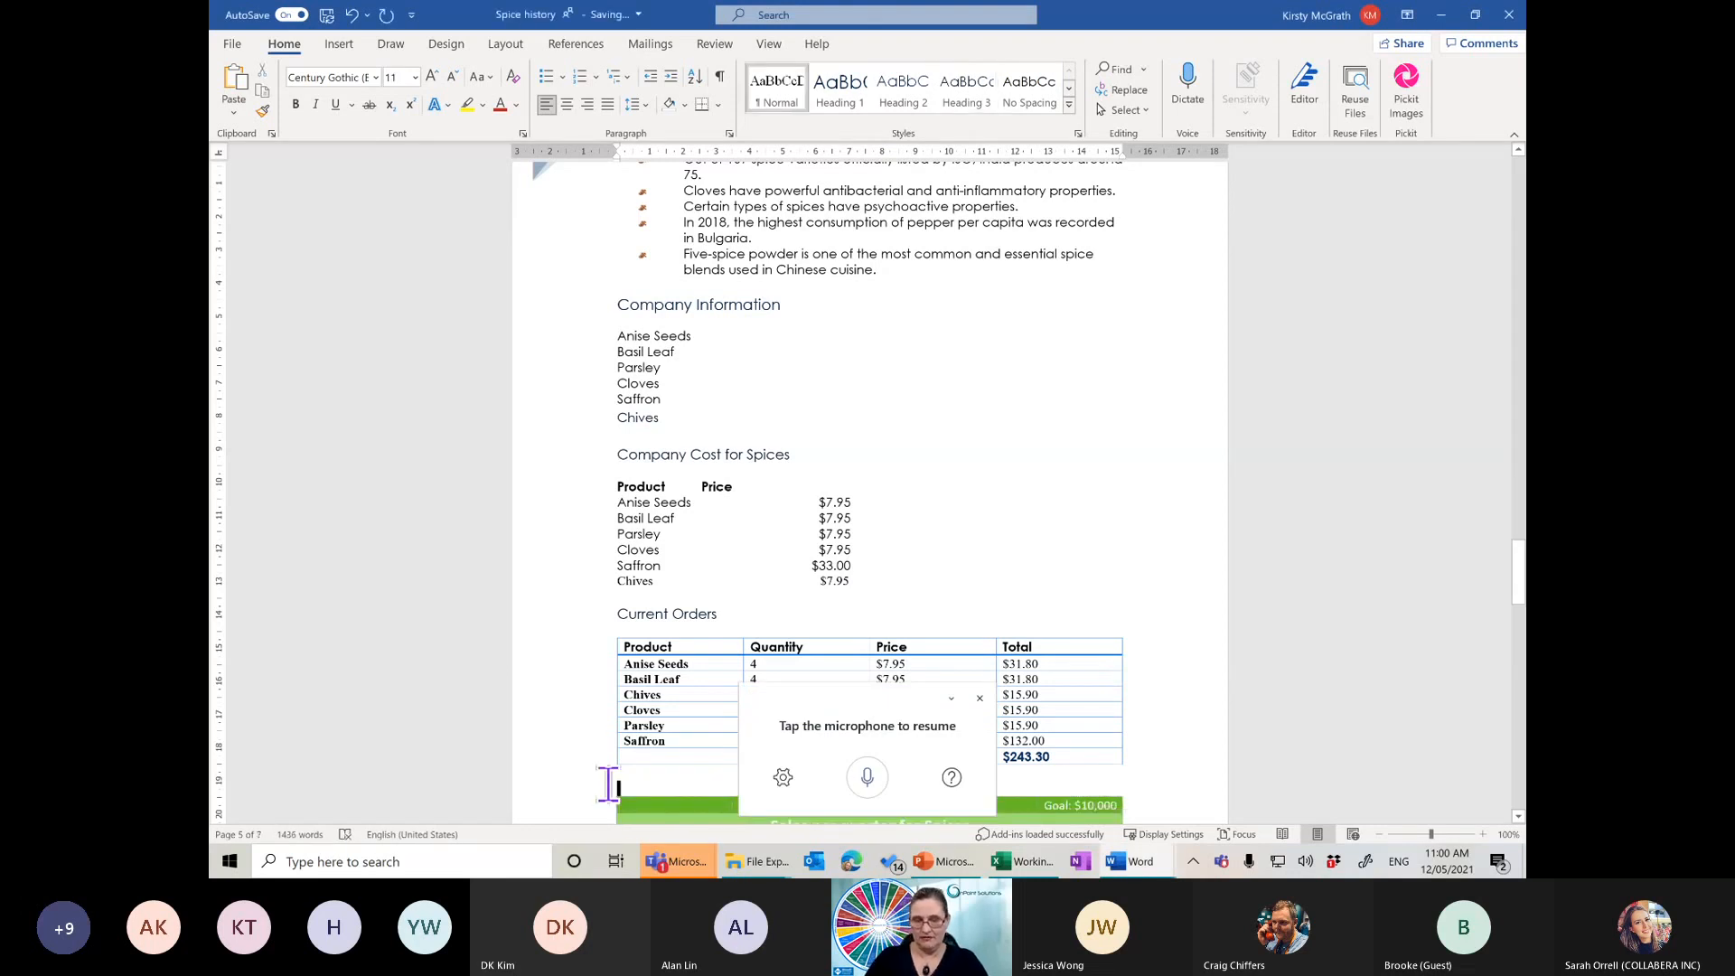
Join the Current Orders table to the quarterly sales table by deleting the blank paragraphs between them, and undo the last deletion
key(BackSpace)
key(Delete)
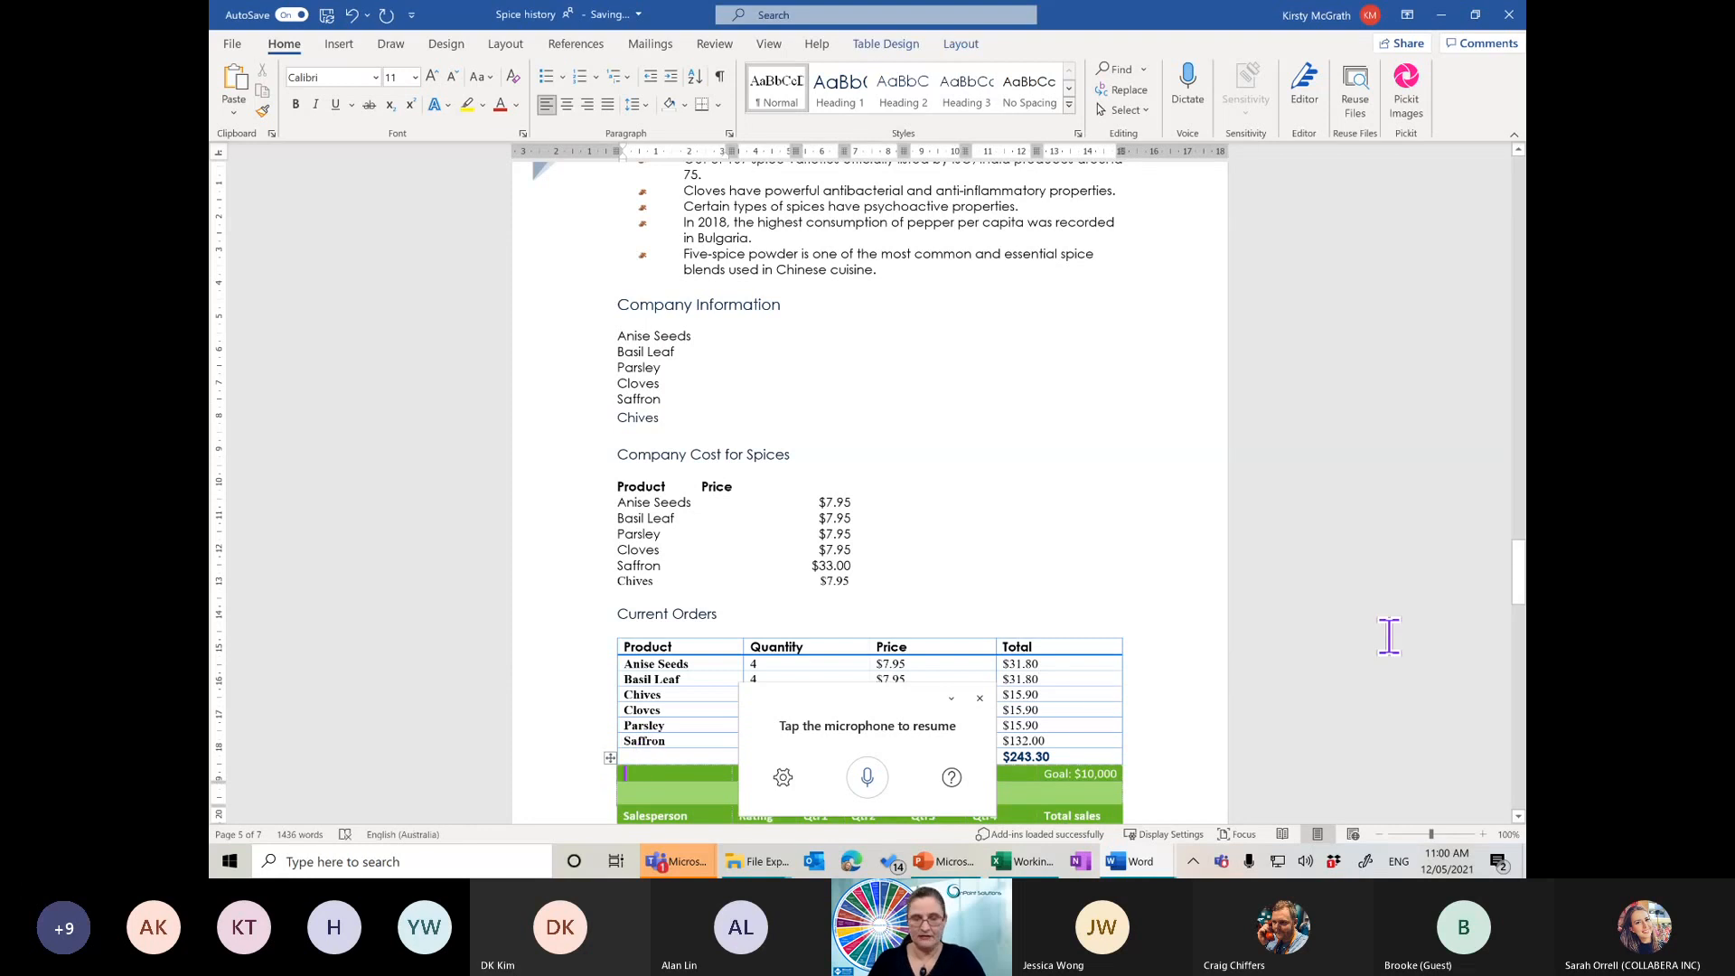
key(ctrl+z)
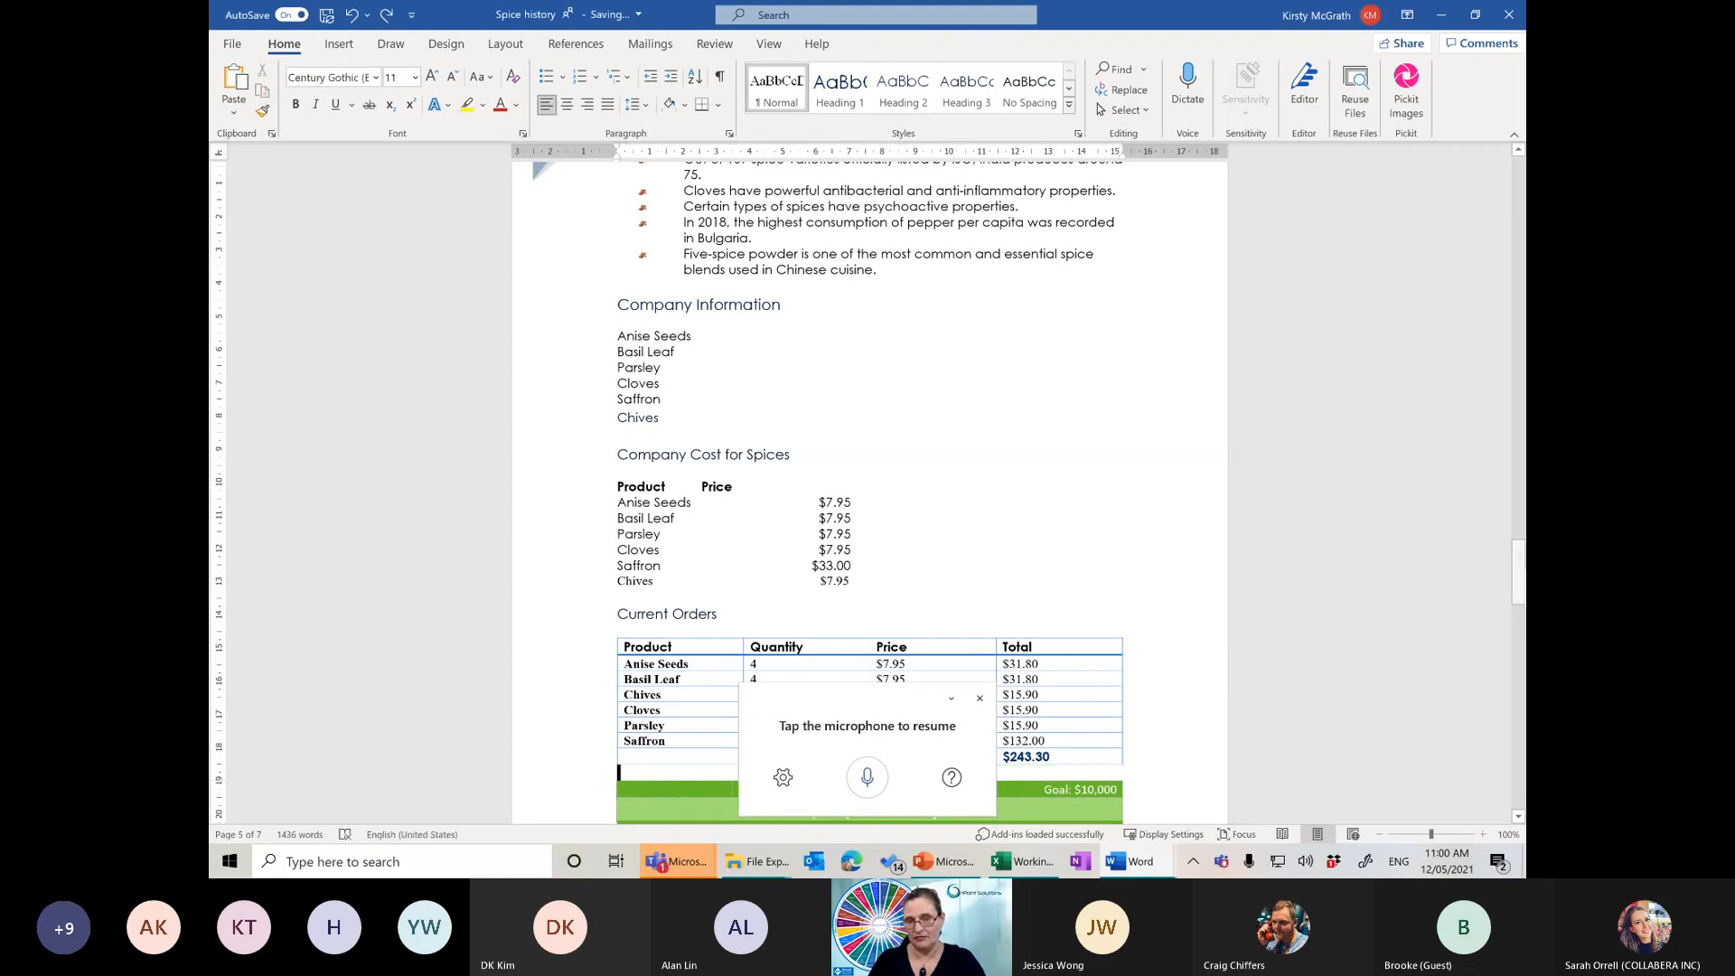
Split the quarterly sales table above the salesperson row rated 15700, undo the split, and show the table layout commands again
drag(1519, 585, 1521, 700)
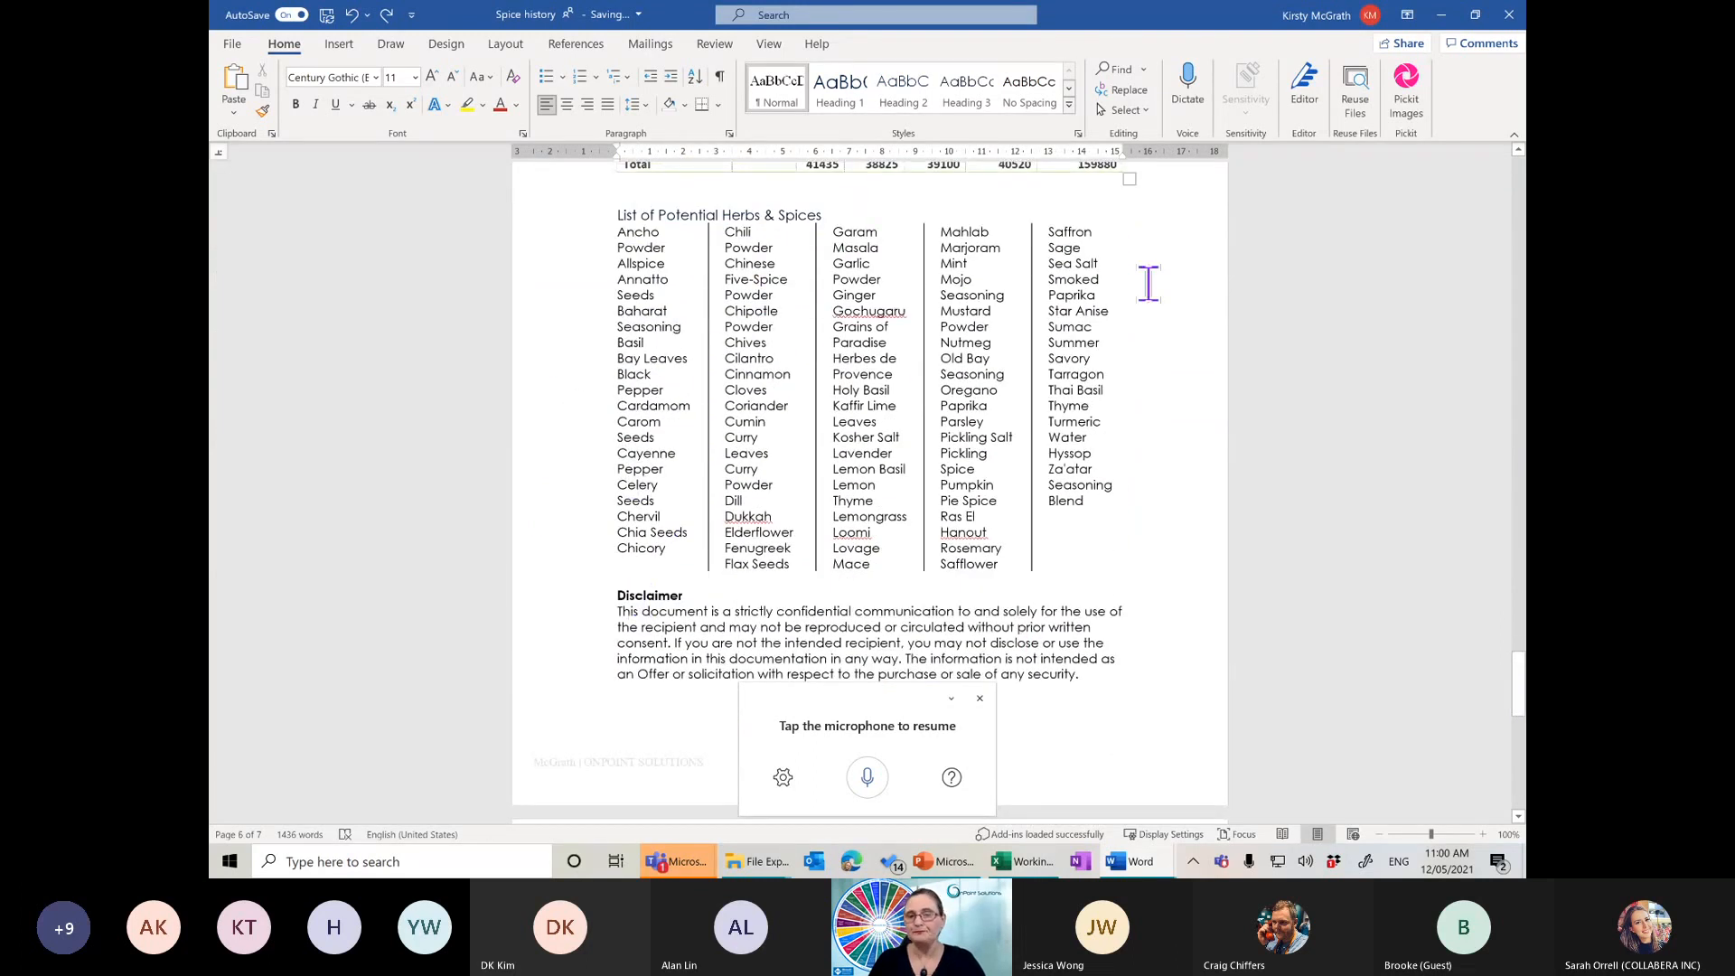
scroll(1196, 620, up, 8)
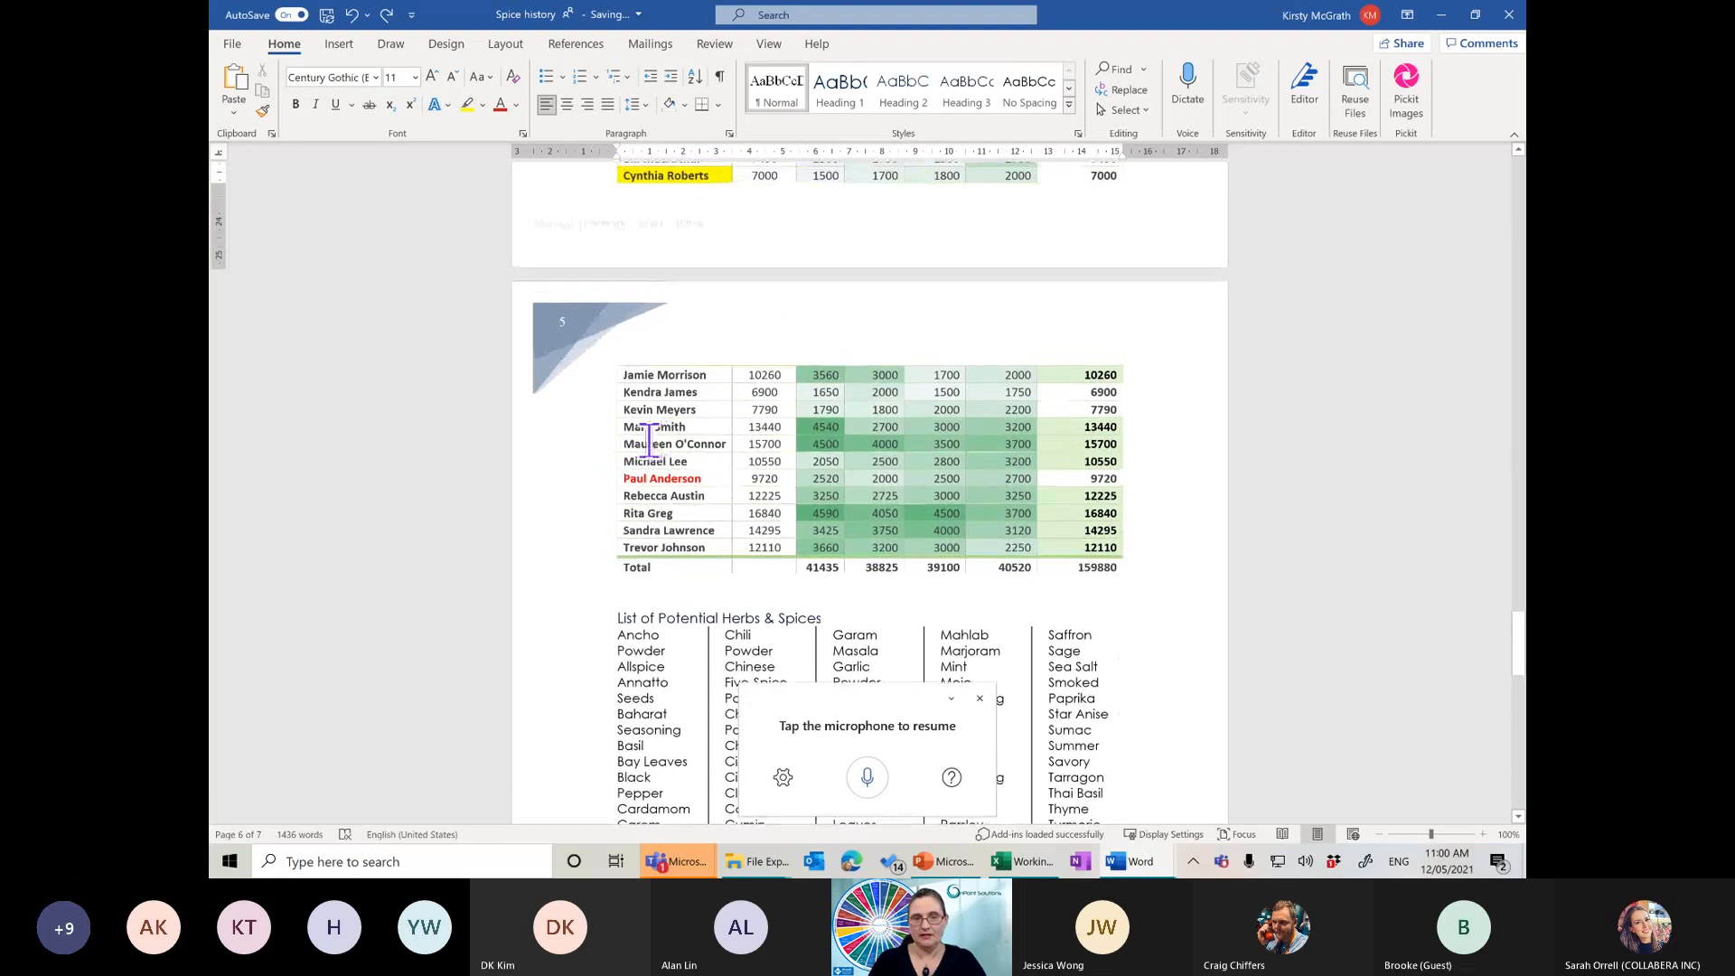
click(649, 441)
click(960, 45)
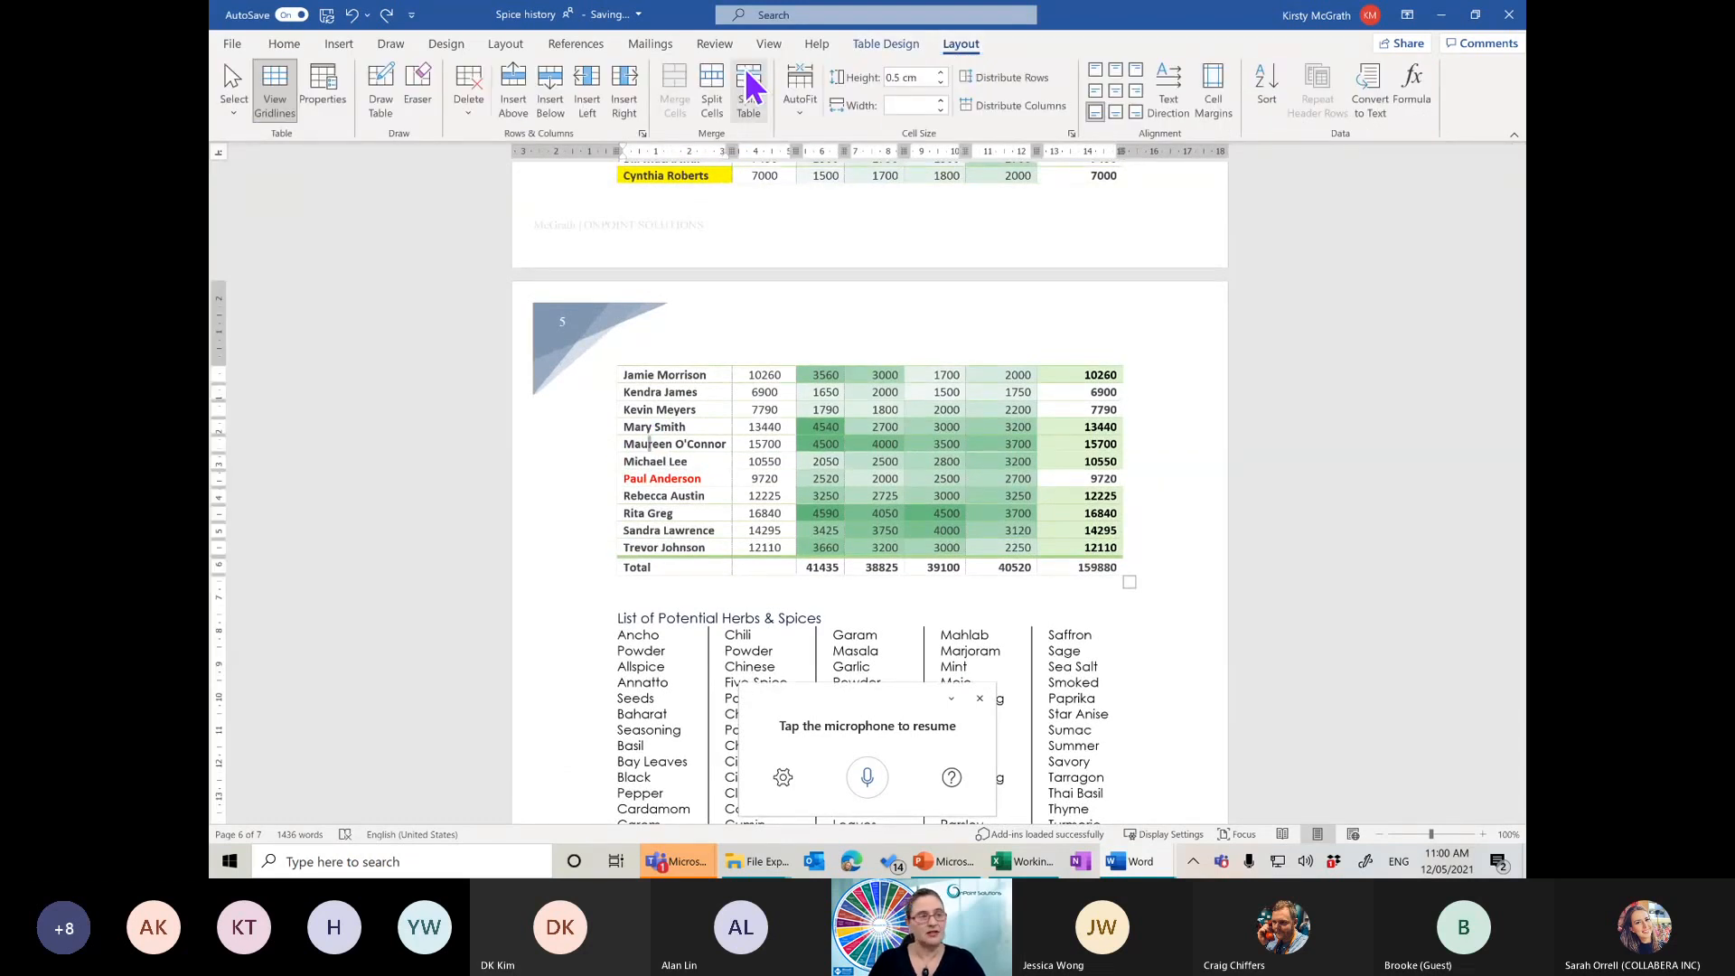
click(749, 90)
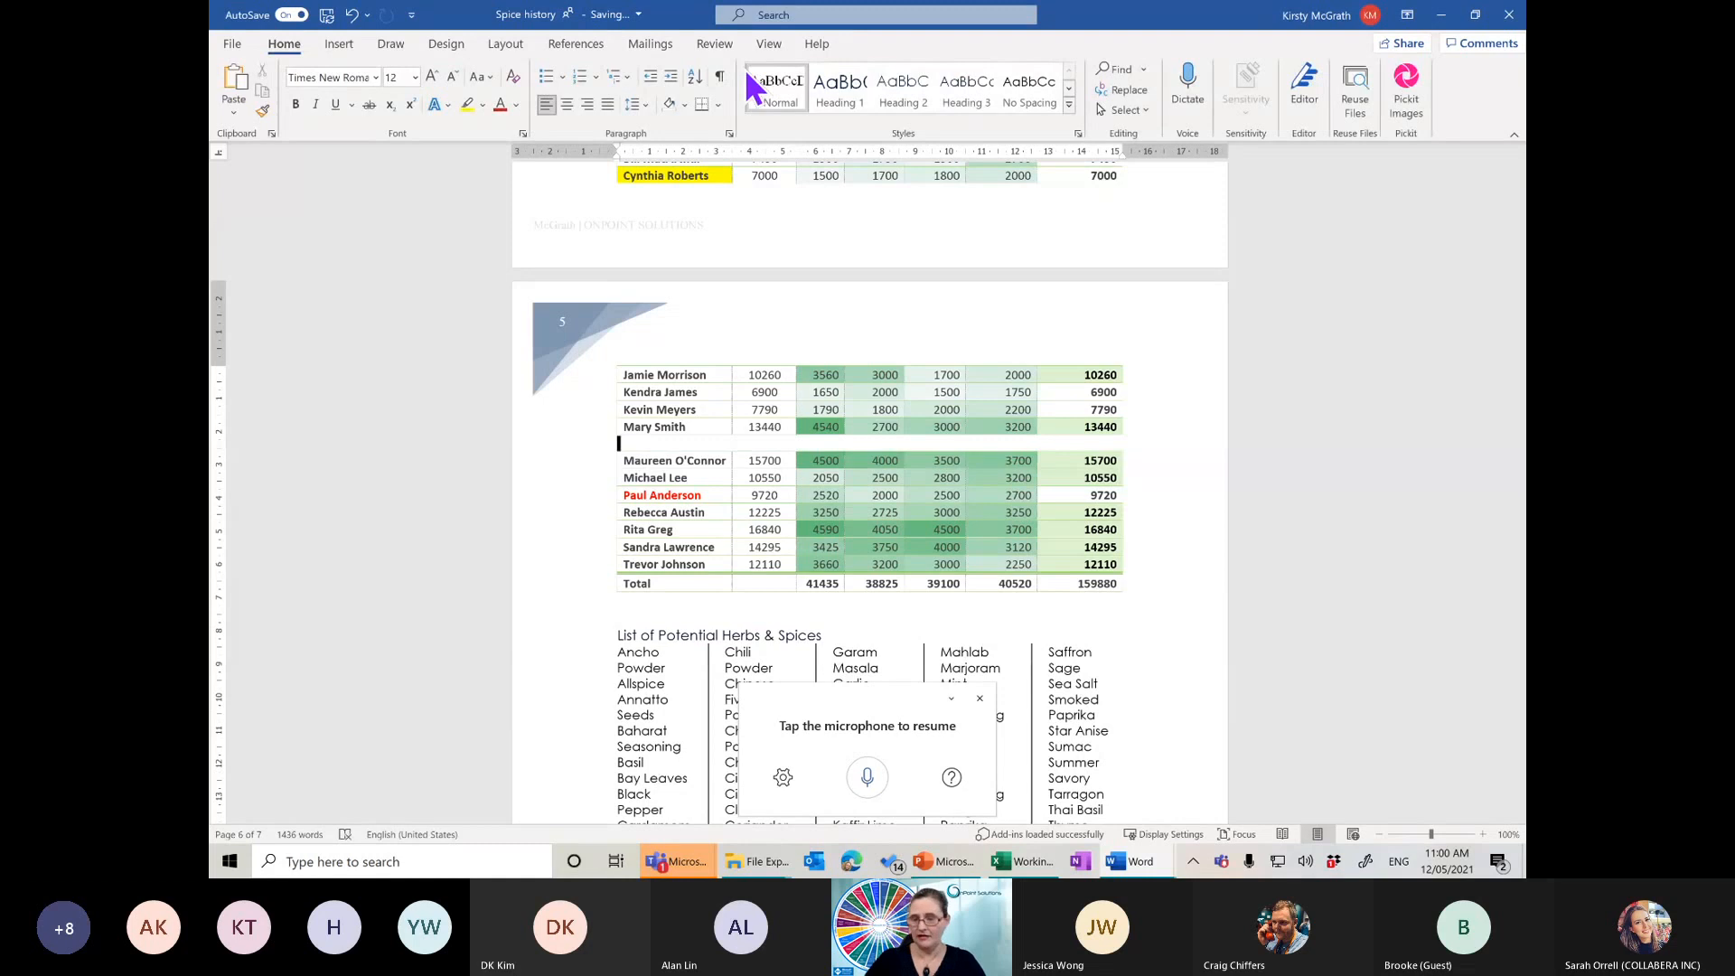
key(ctrl+z)
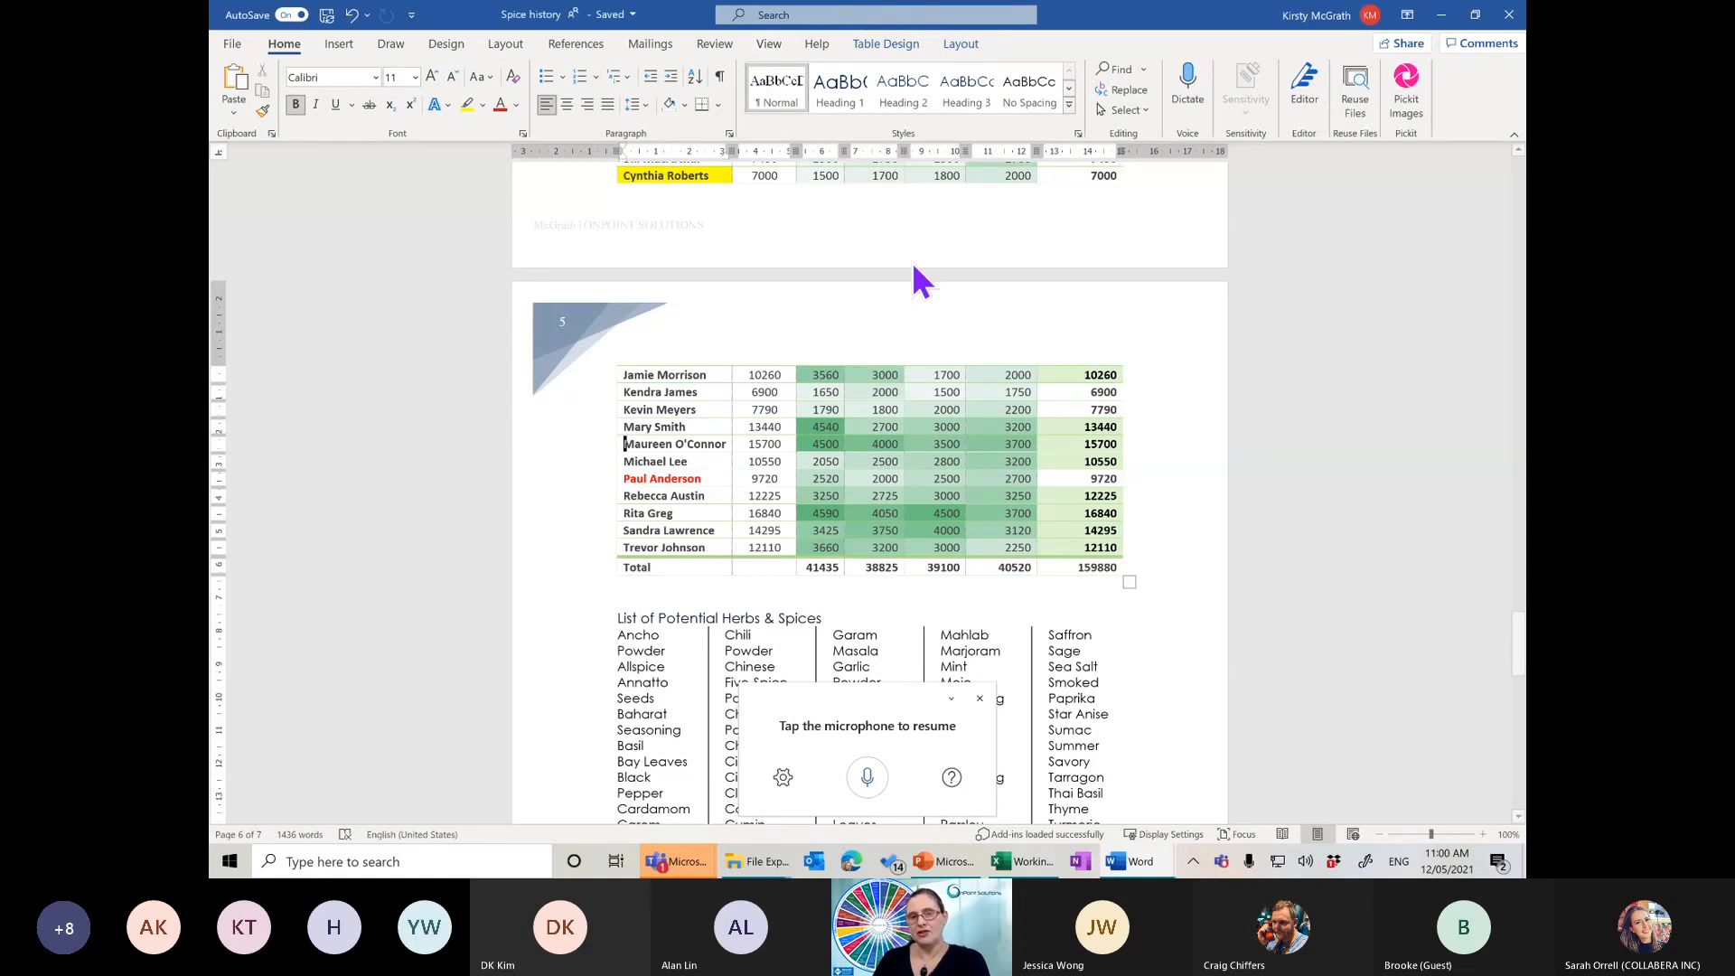
click(974, 44)
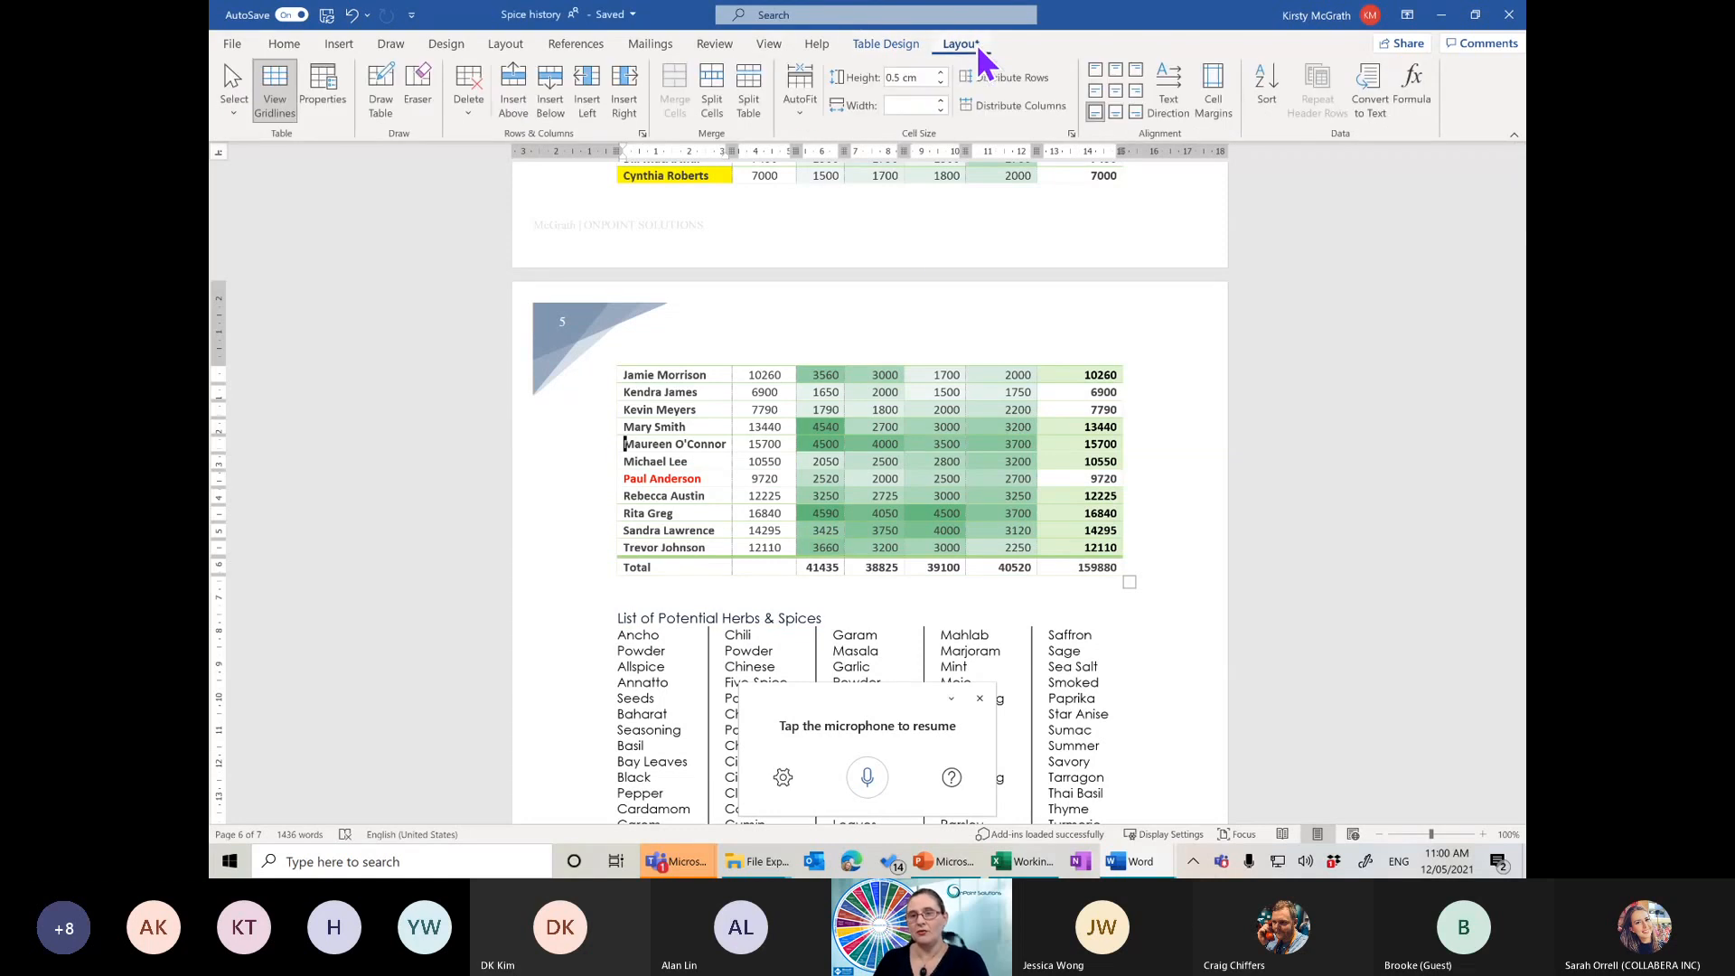